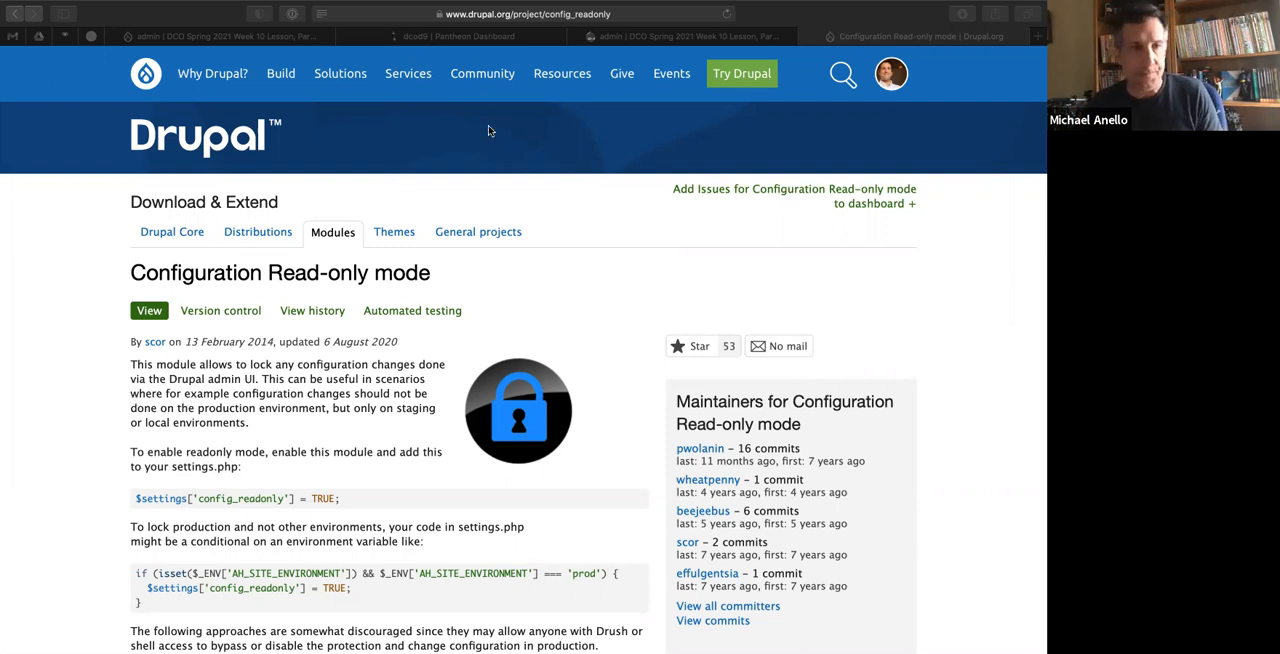
# Compare the admin account pages of the local dcod9.ddev.site and the dev-dcod9.pantheonsite.io site.
pyautogui.moveTo(592, 55)
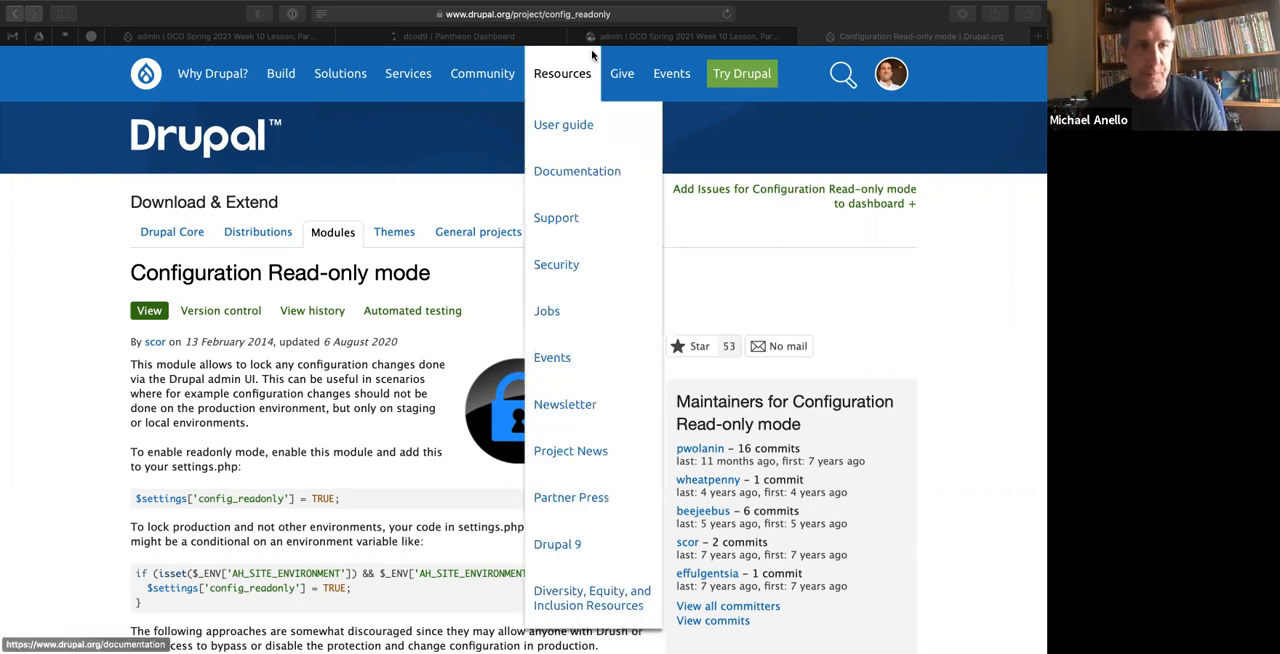
pyautogui.click(184, 382)
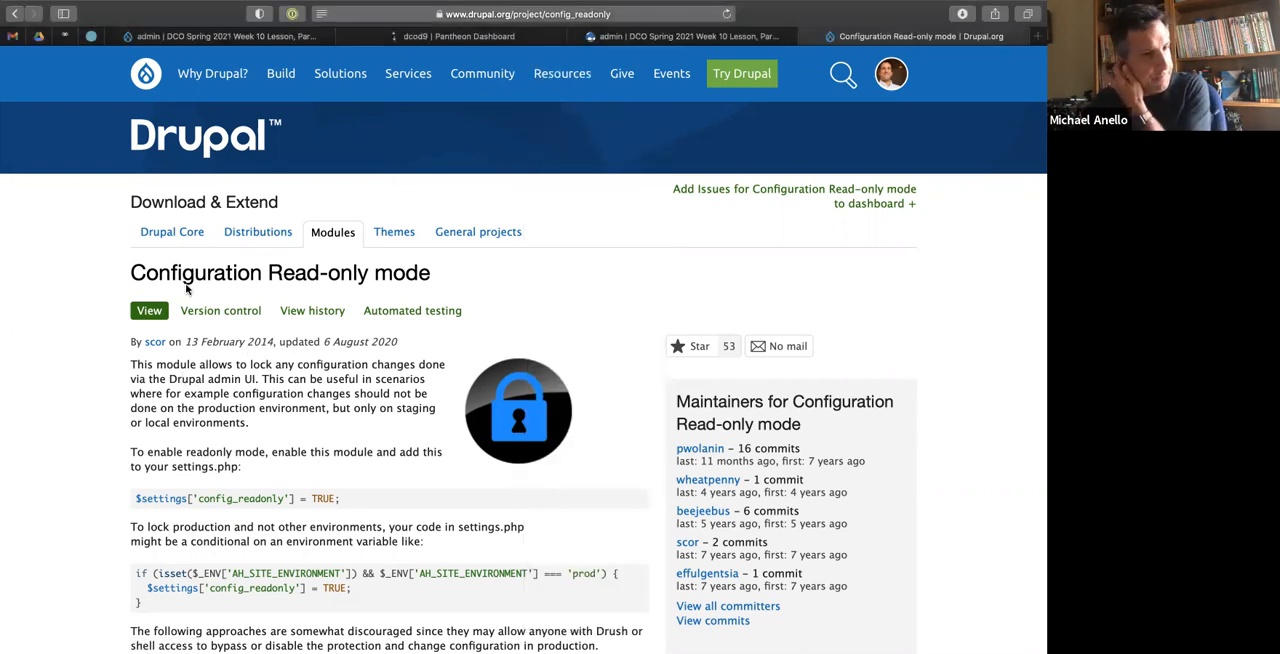
pyautogui.click(184, 38)
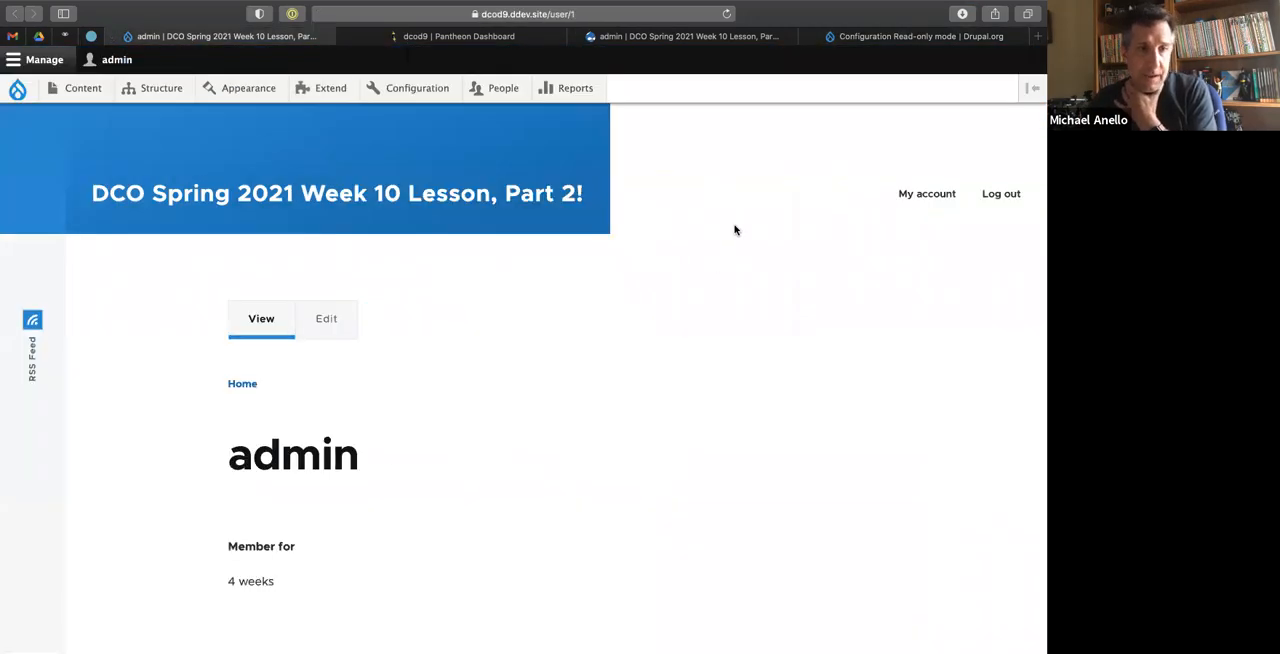
pyautogui.click(118, 194)
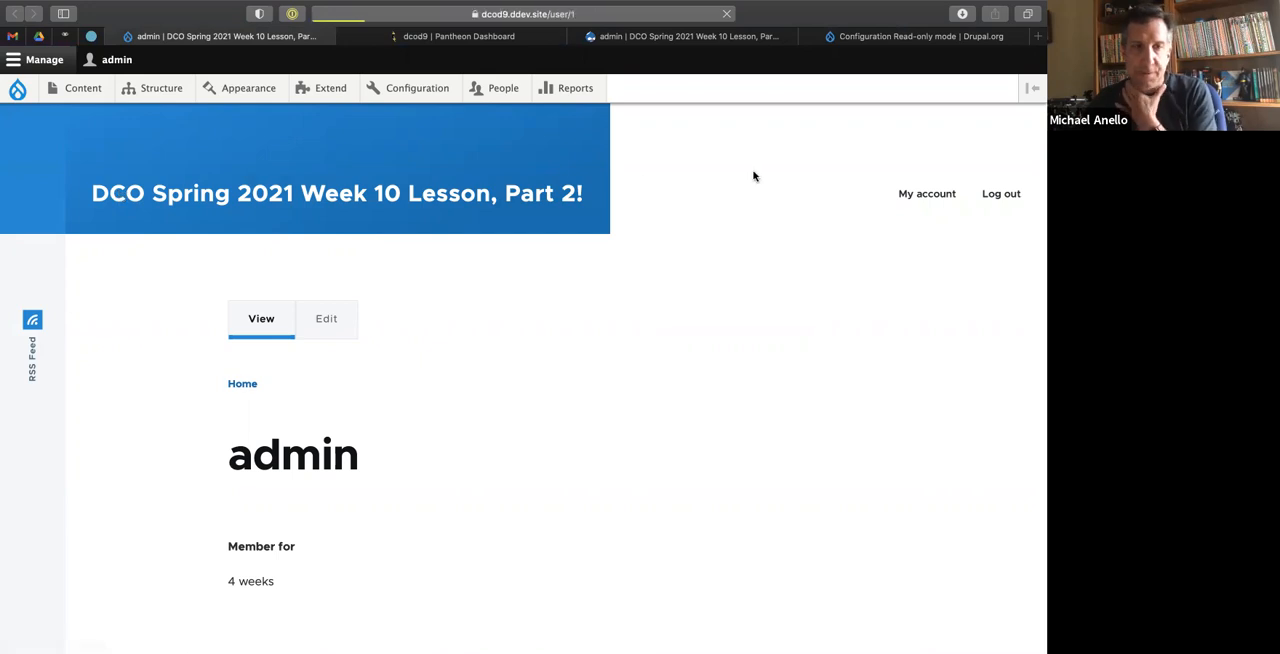
pyautogui.click(550, 15)
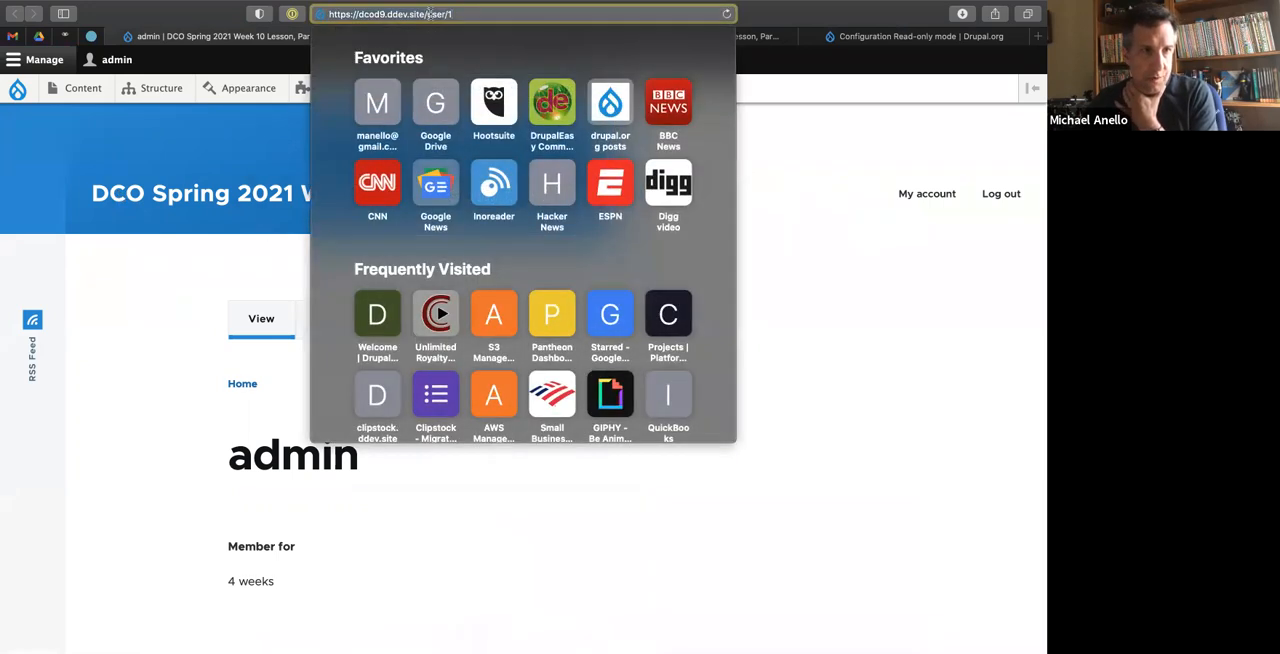
pyautogui.press('BackSpace')
pyautogui.press('Return')
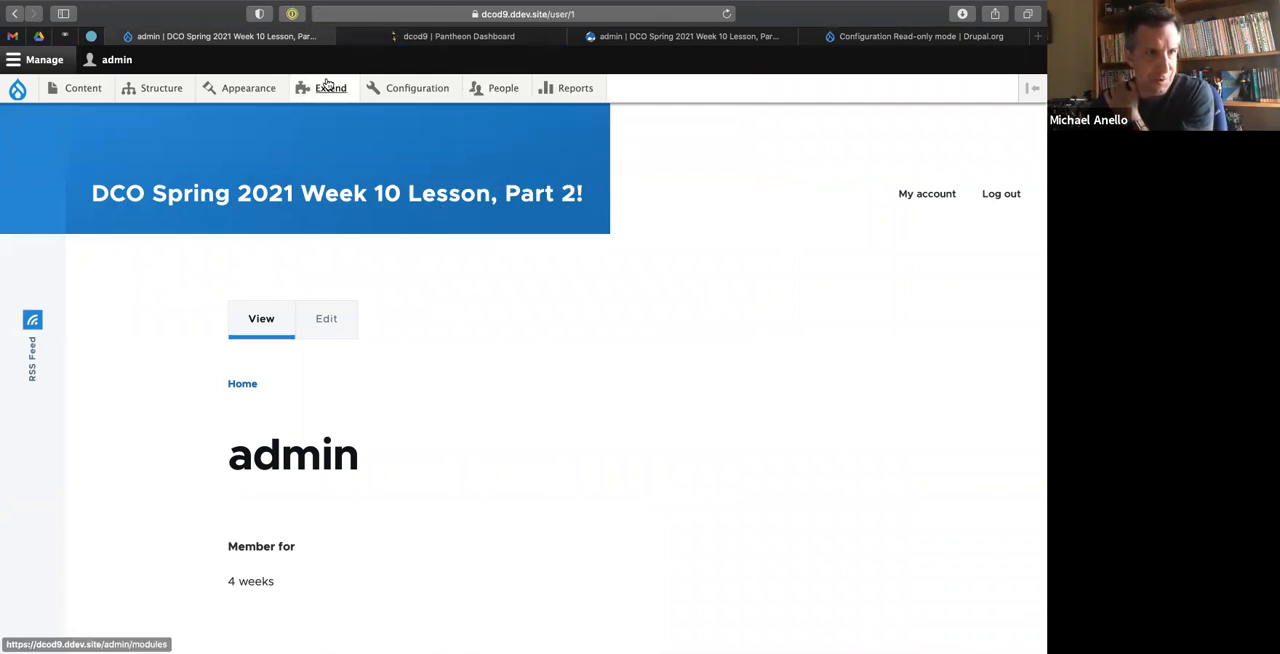
pyautogui.click(614, 40)
pyautogui.click(253, 40)
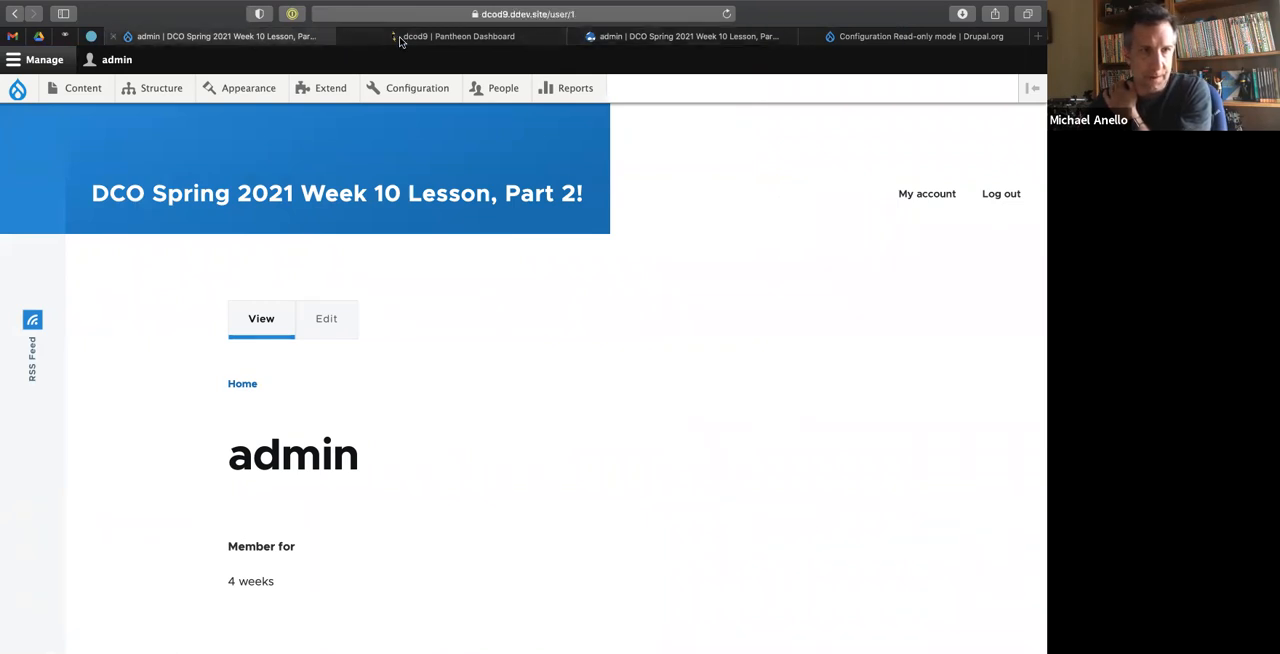
pyautogui.click(674, 40)
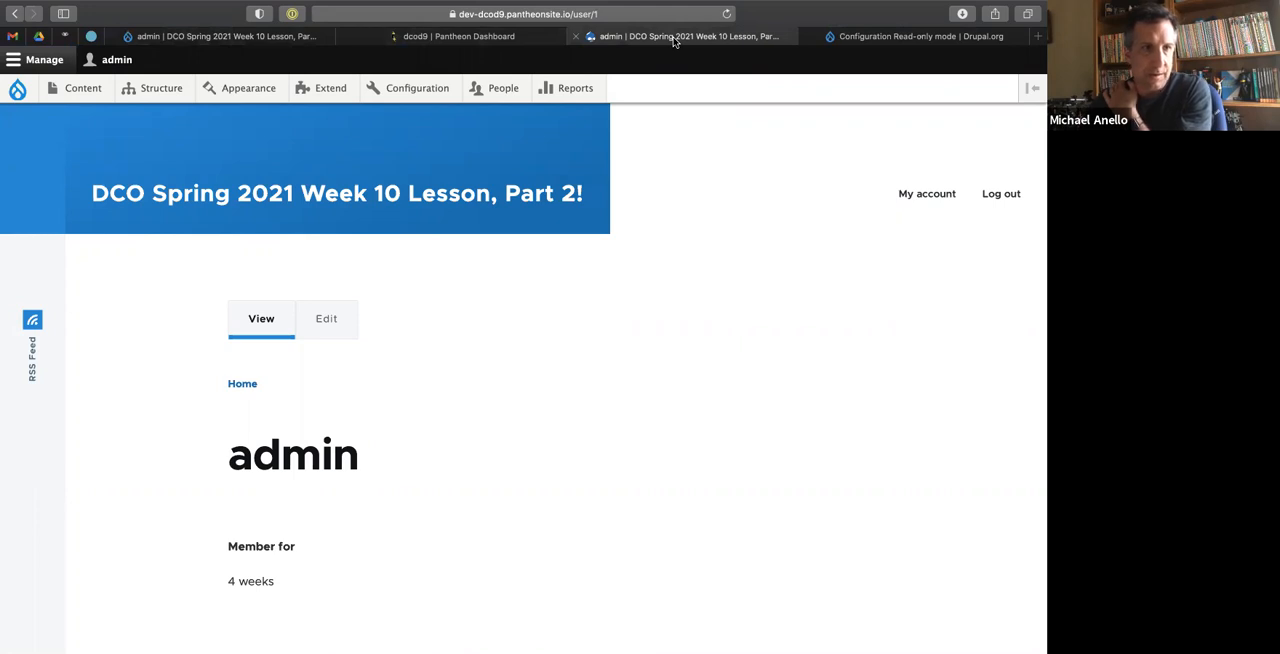
# Switch to the terminal and clear the output of the earlier ddev startup.
pyautogui.hotkey('ctrl', 'Left')
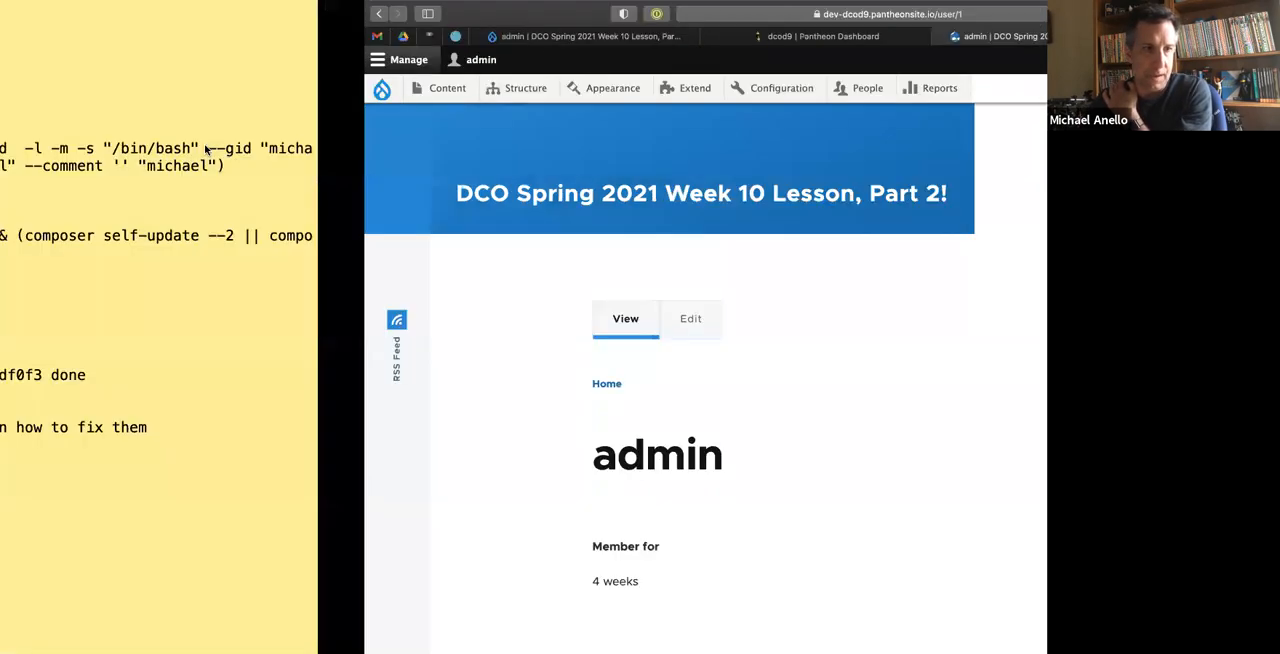
pyautogui.write('clear')
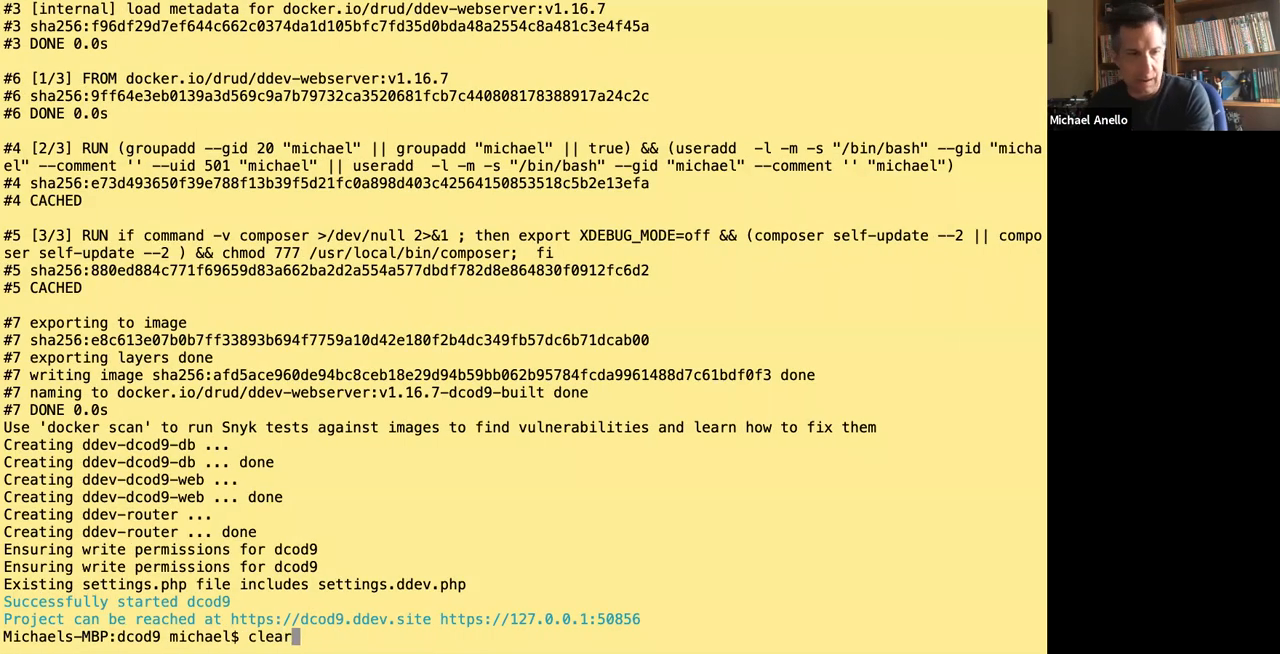
pyautogui.press('Return')
# Switch to the code editor to view the dcod9 project files, and return to the browser.
pyautogui.hotkey('ctrl', 'Right')
pyautogui.hotkey('ctrl', 'Right')
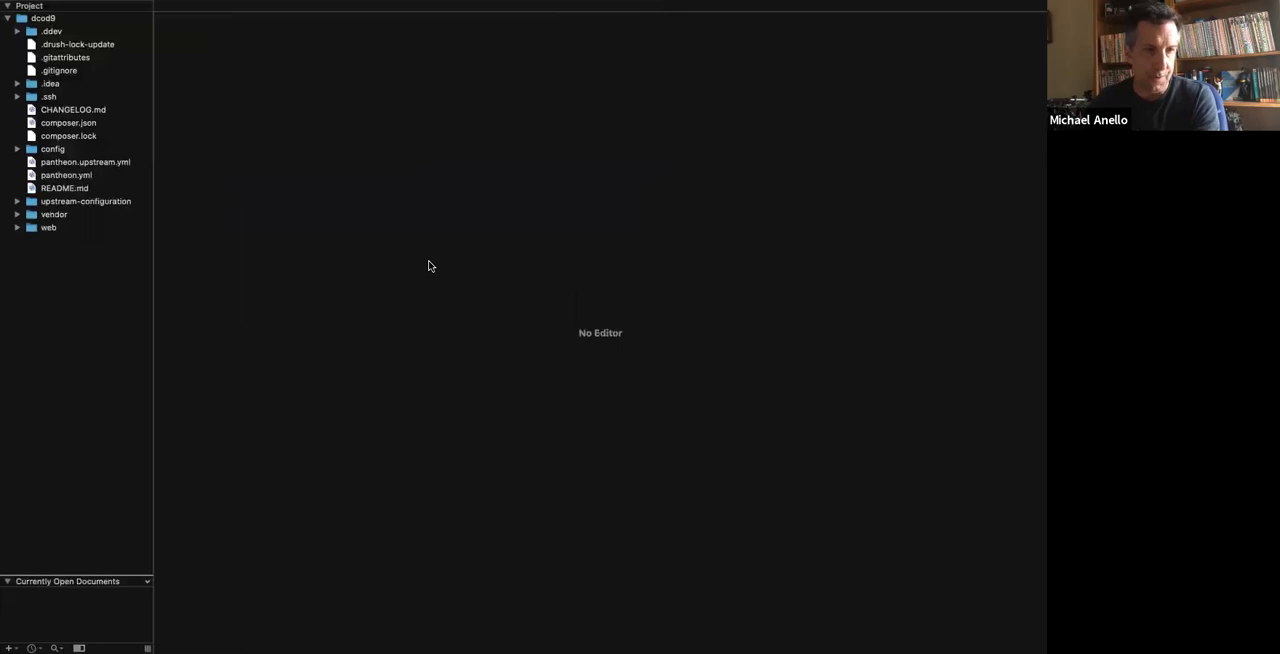
pyautogui.hotkey('ctrl', 'Left')
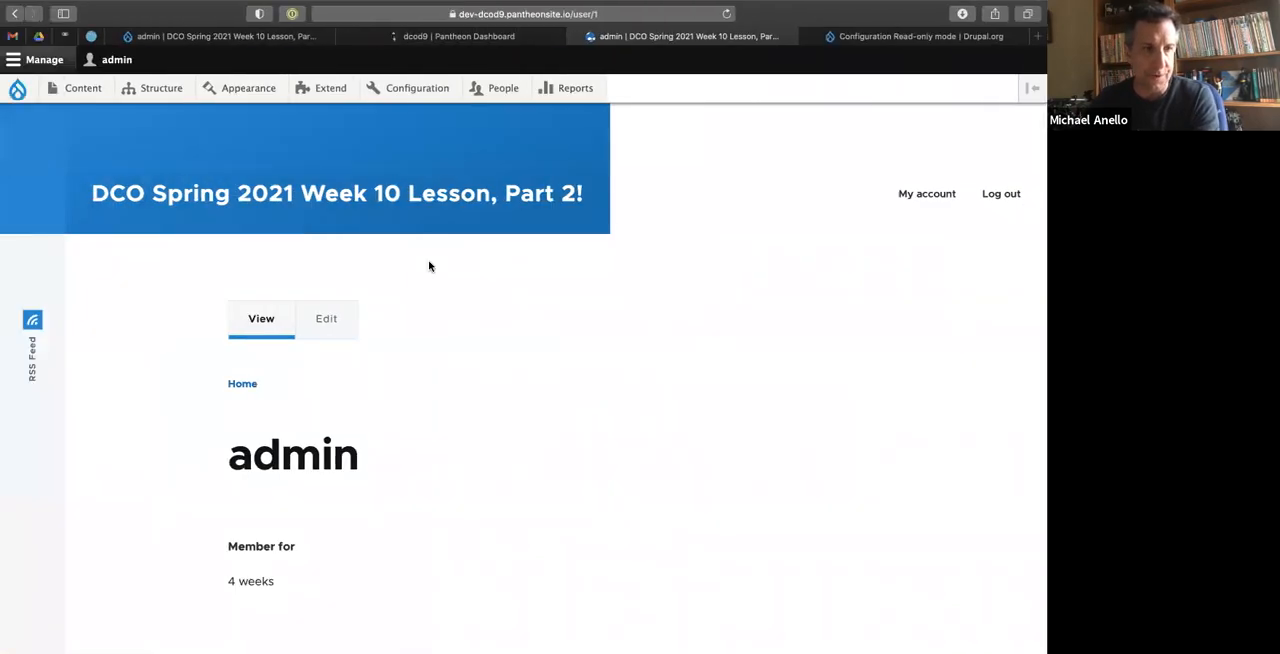
# In the terminal, use ddev composer to require drupal/config_readonly, drupal/config_split and drupal/config_ignore, and highlight config_filter in the output.
pyautogui.hotkey('ctrl', 'Left')
pyautogui.write('dd')
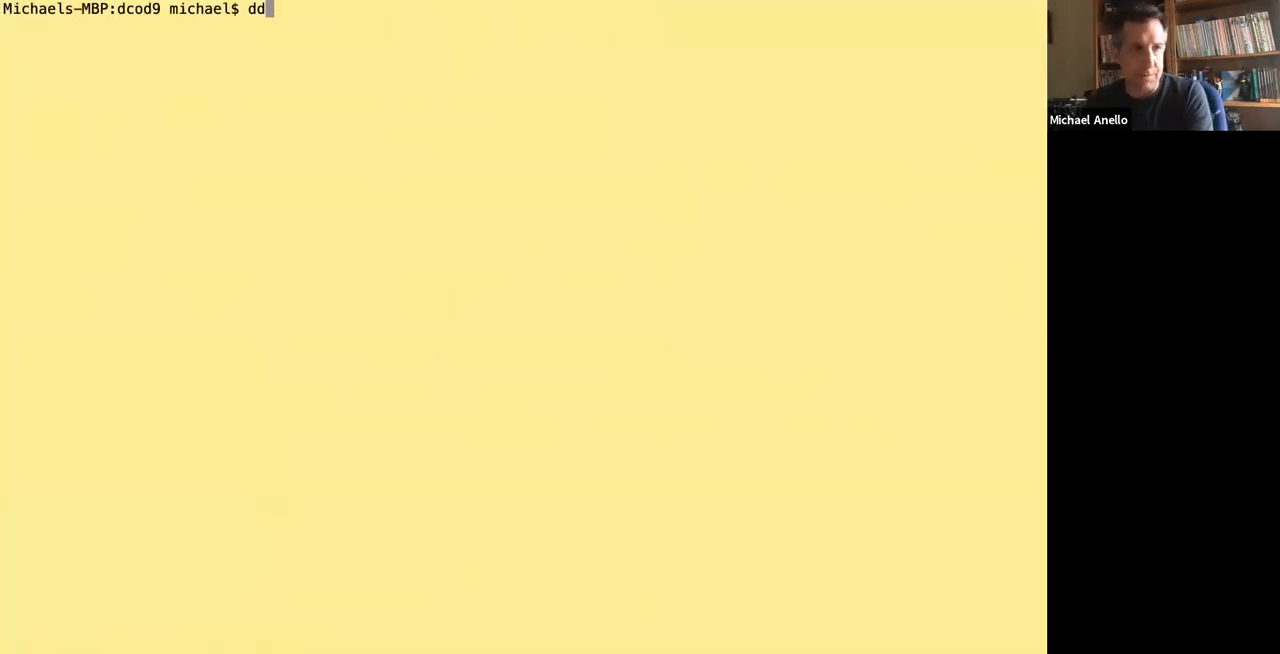
pyautogui.write('ev drush')
pyautogui.press('BackSpace')
pyautogui.press('BackSpace')
pyautogui.press('BackSpace')
pyautogui.press('BackSpace')
pyautogui.press('BackSpace')
pyautogui.write('composer require ')
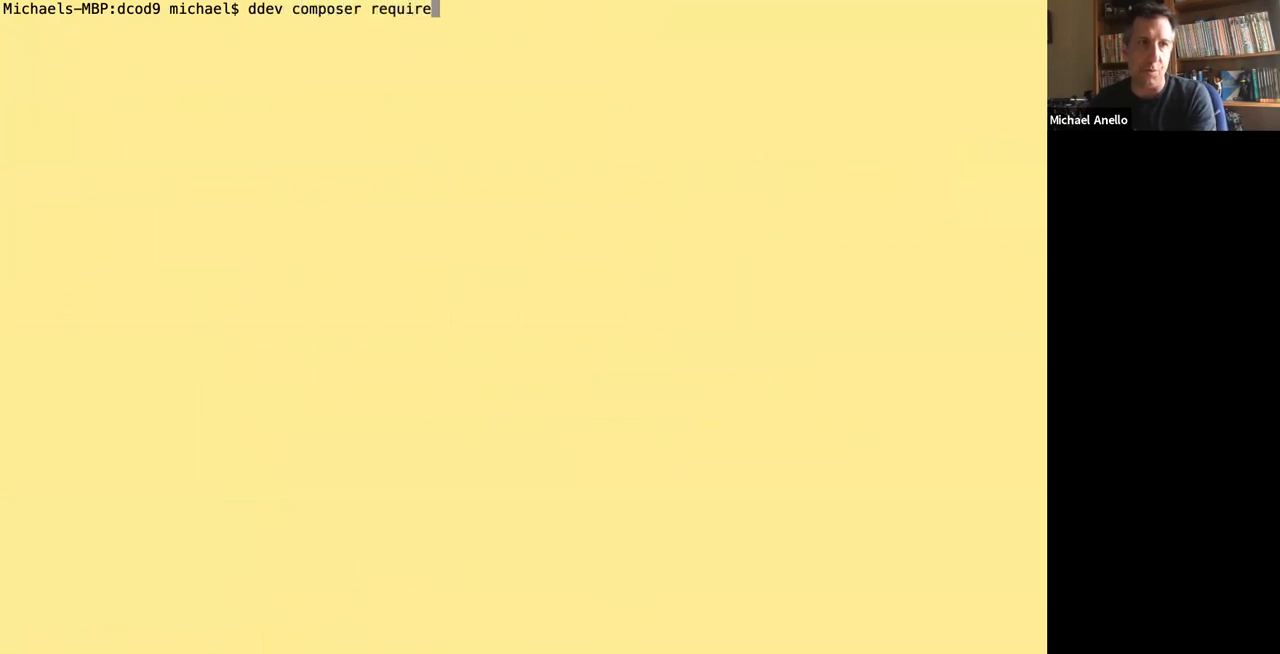
pyautogui.write('drupal/conf')
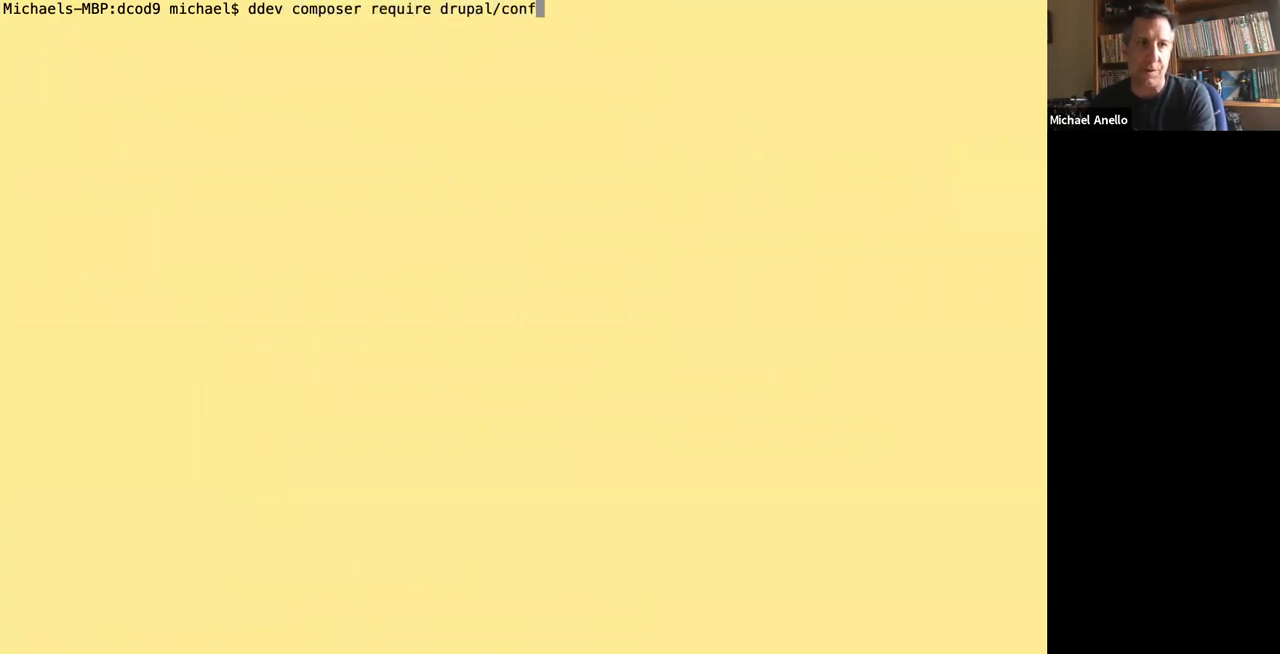
pyautogui.write('ig_readonly drupa')
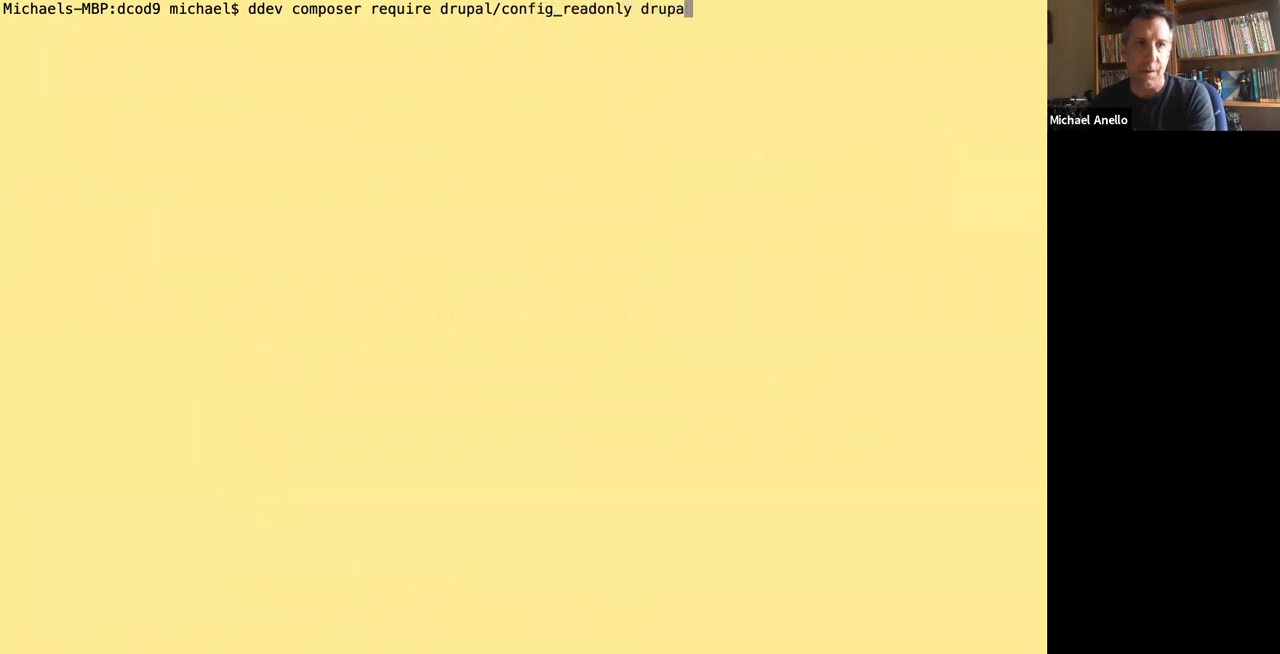
pyautogui.write('l/config_')
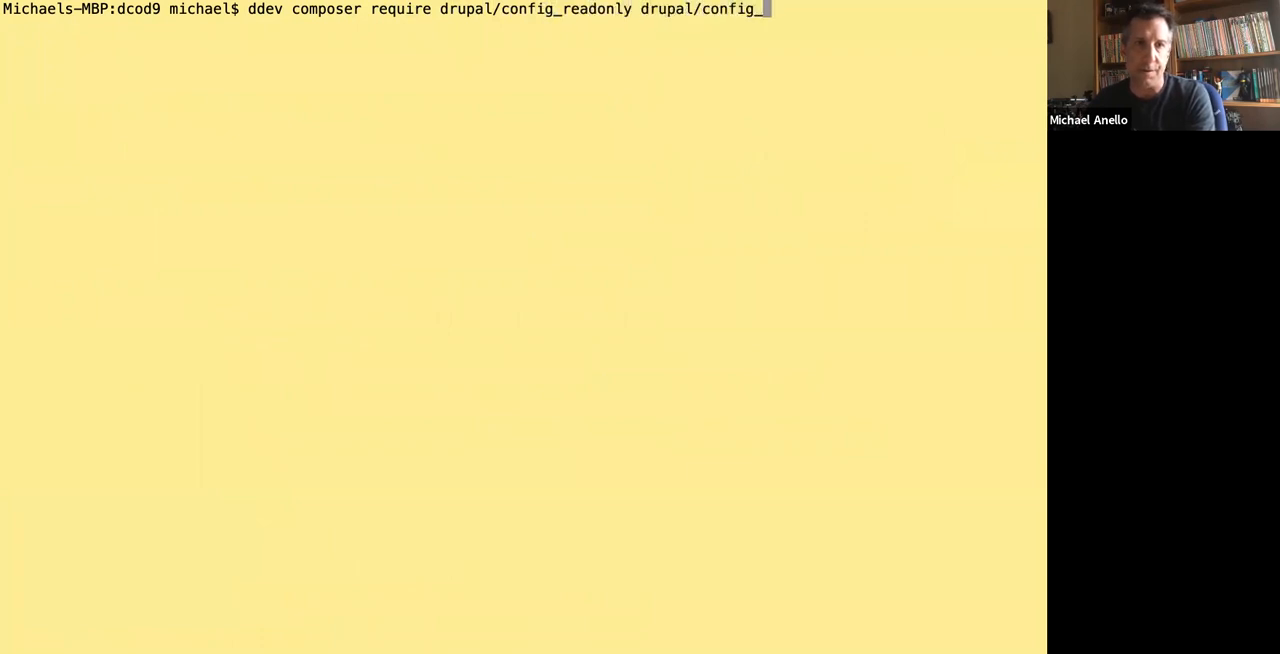
pyautogui.write('split d')
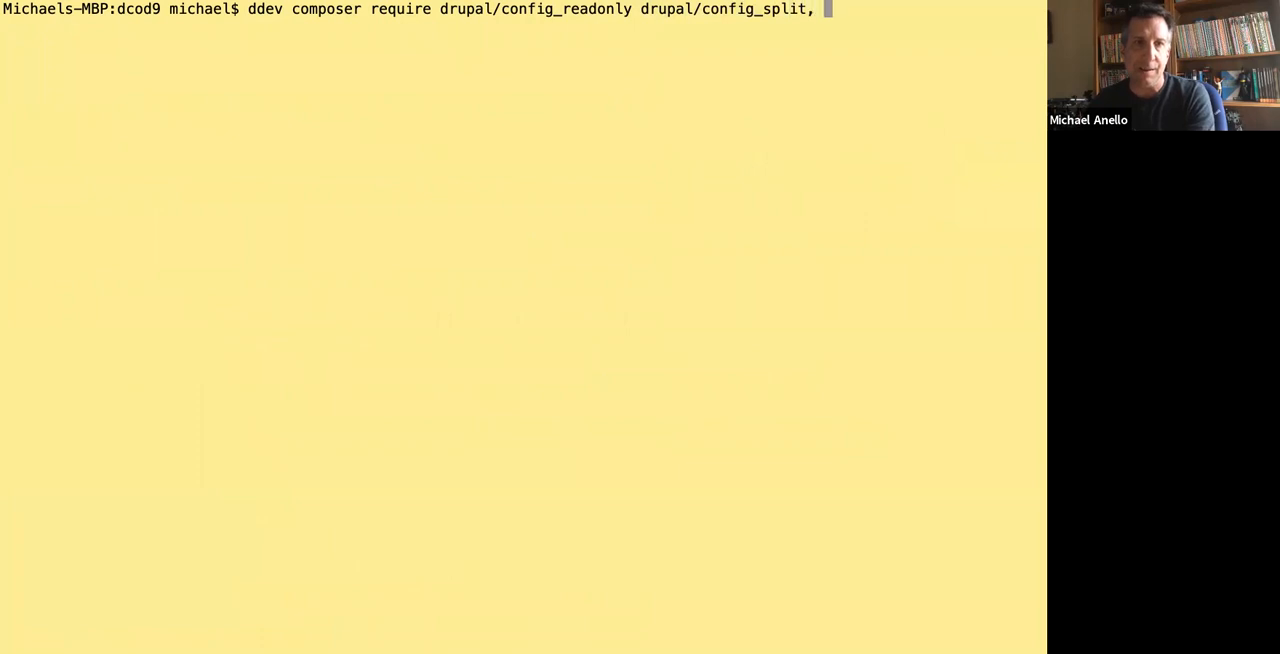
pyautogui.write('rupal/config_')
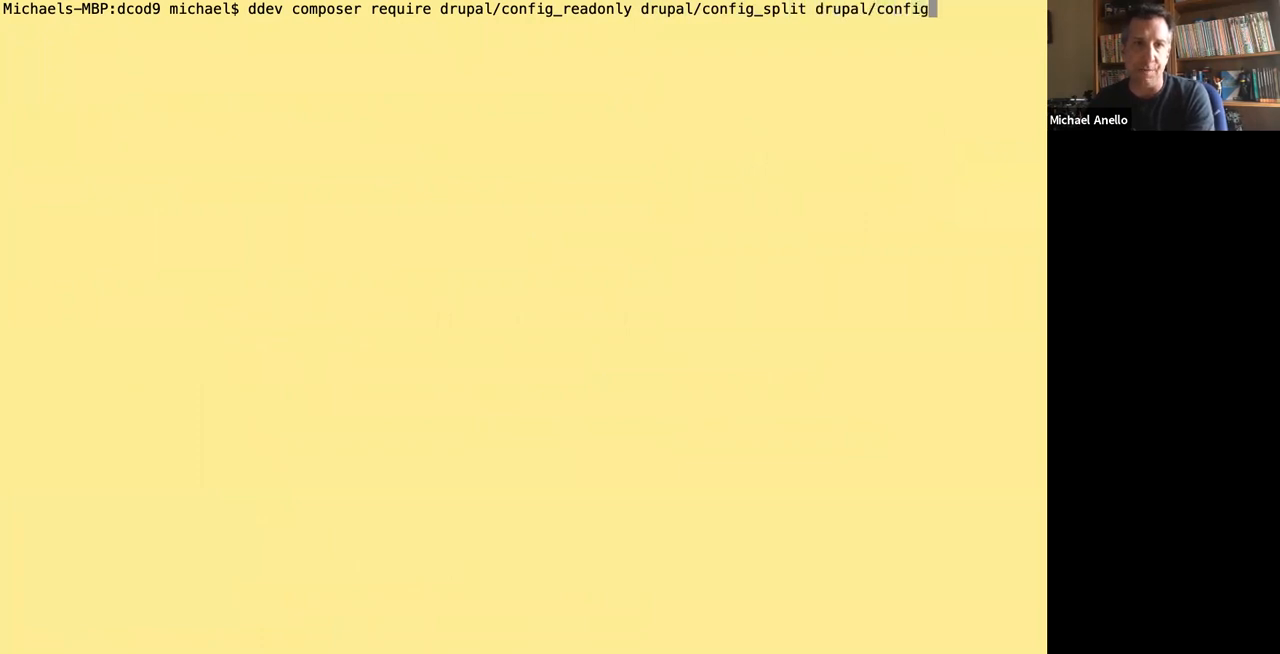
pyautogui.write('ignore')
pyautogui.press('Return')
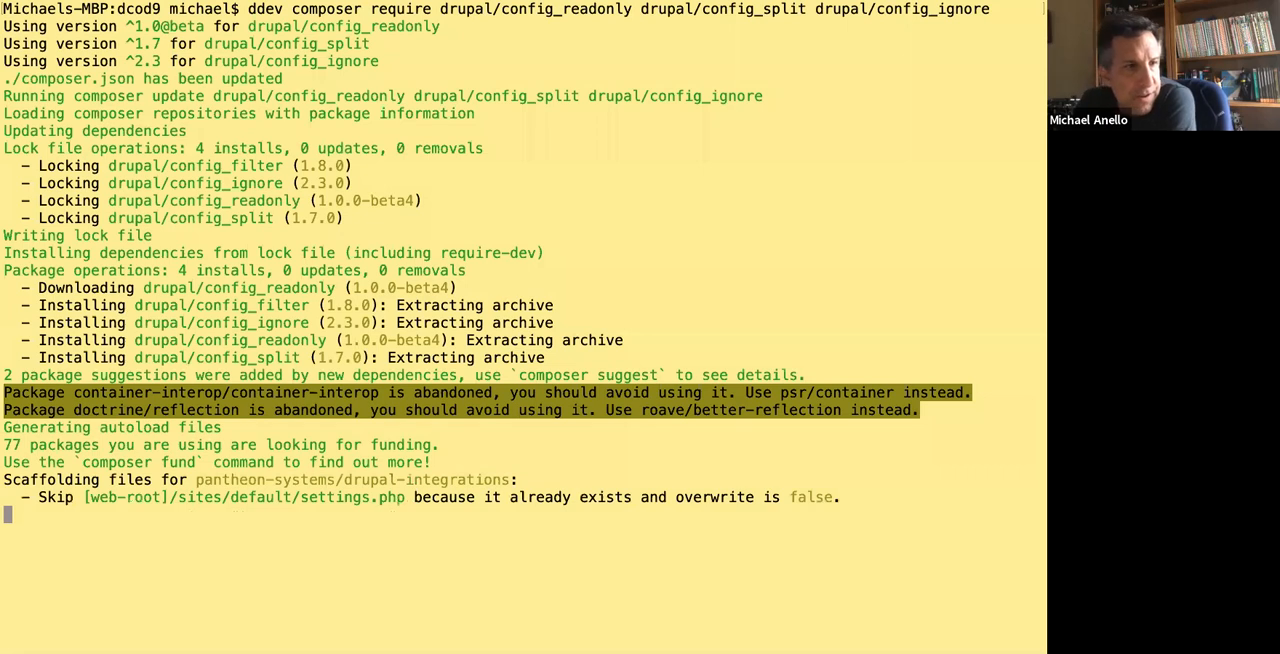
pyautogui.moveTo(172, 170); pyautogui.dragTo(282, 168)
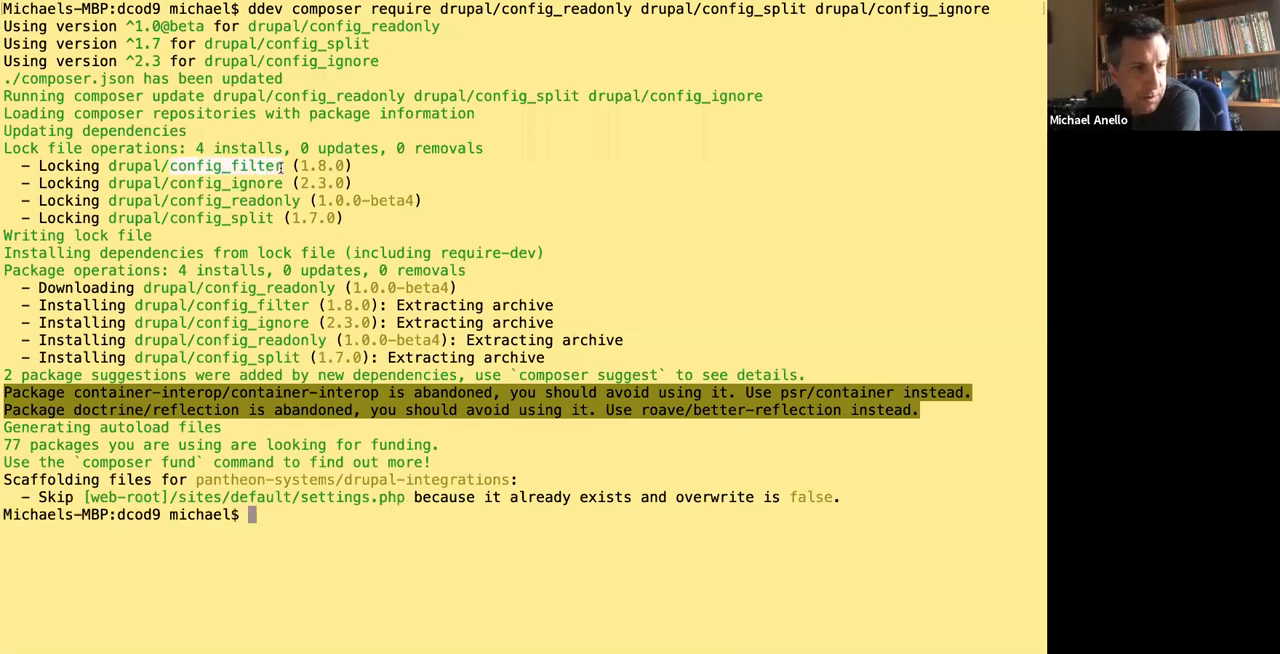
pyautogui.click(216, 35)
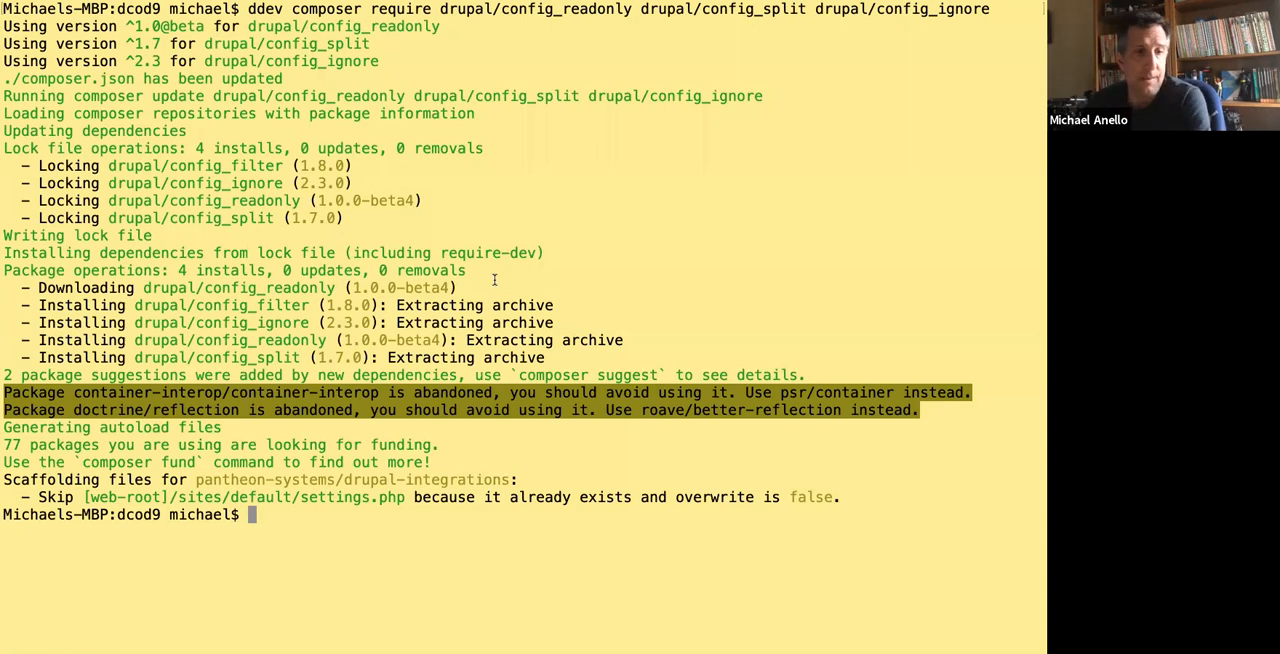
# Enable the config_readonly module on the local site with ddev drush en -y.
pyautogui.write('ddev drush en -')
pyautogui.press('BackSpace')
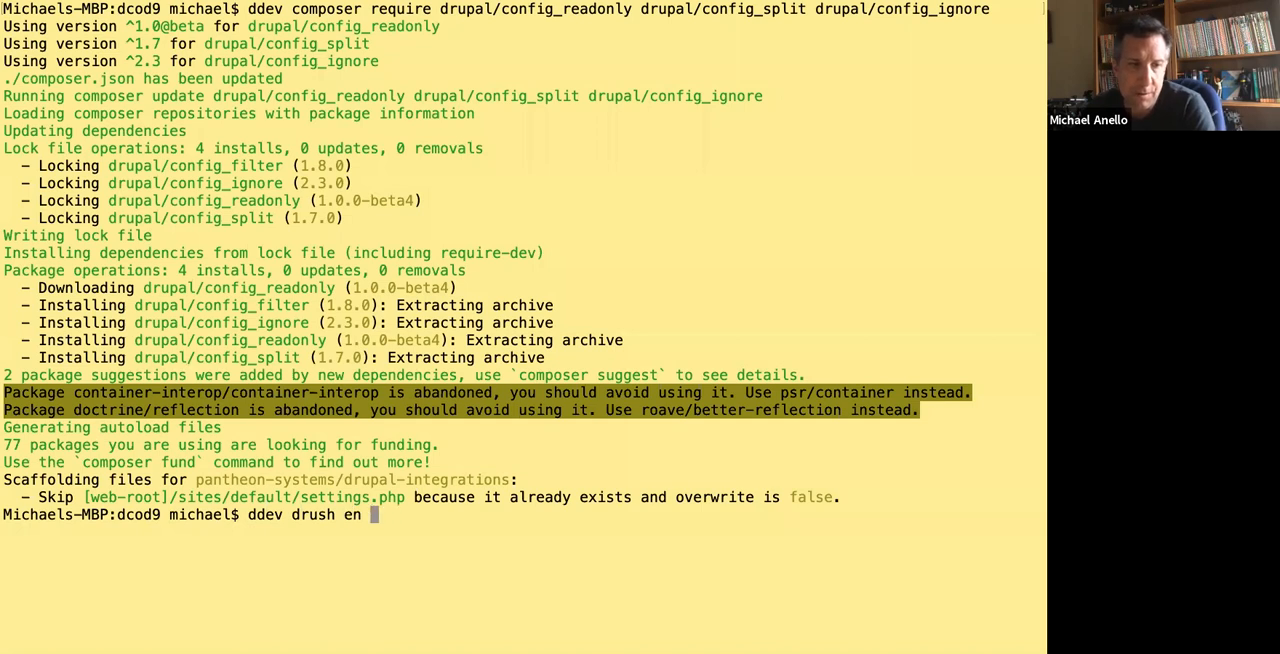
pyautogui.write('-y config')
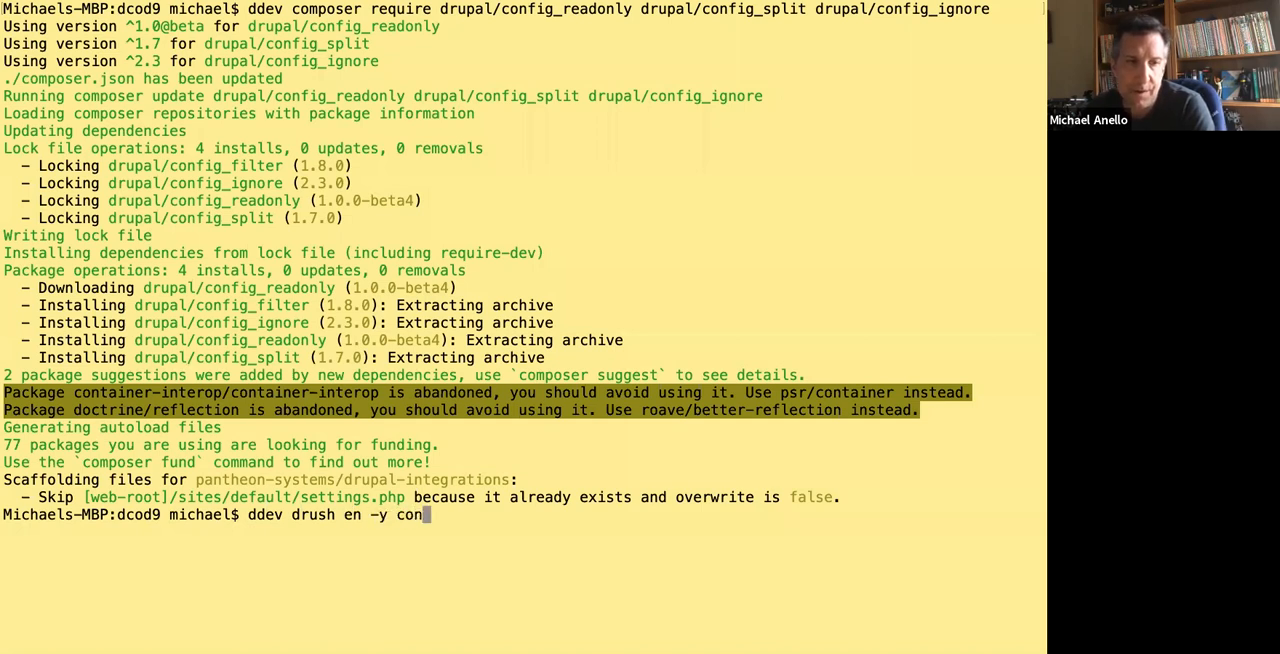
pyautogui.write('_readly')
pyautogui.press('Return')
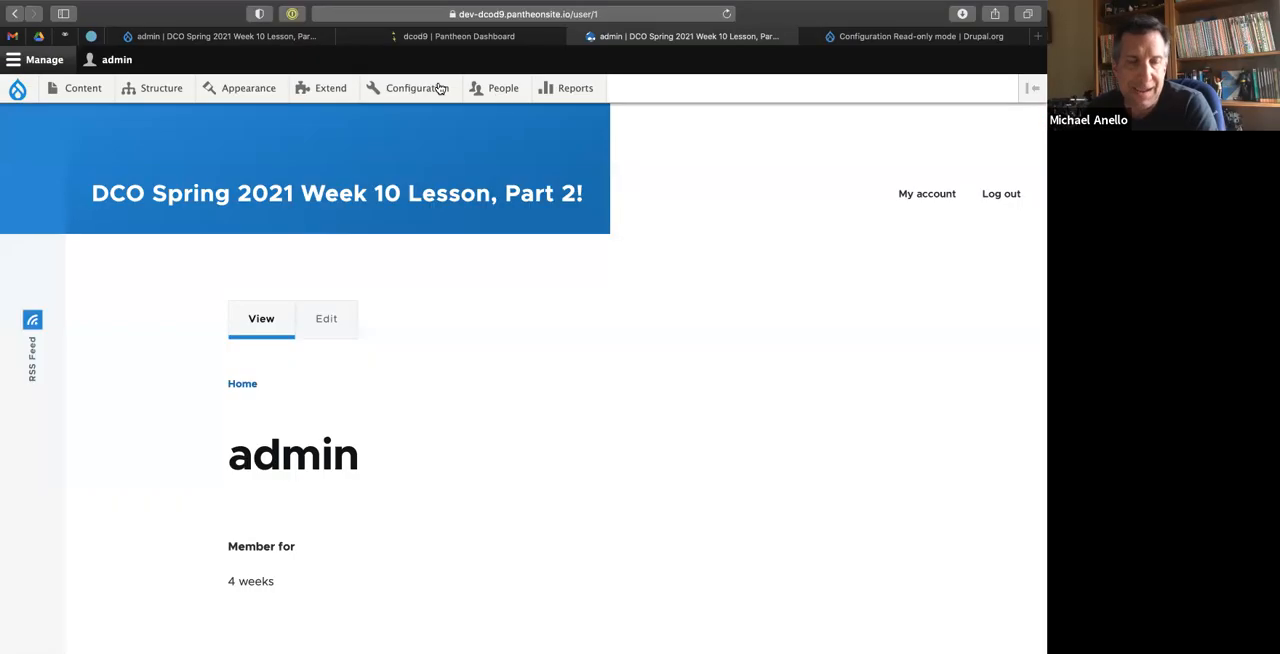
# Switch to the browser and open the Basic site settings page on the Pantheon dev site.
pyautogui.moveTo(378, 96)
pyautogui.click(383, 118)
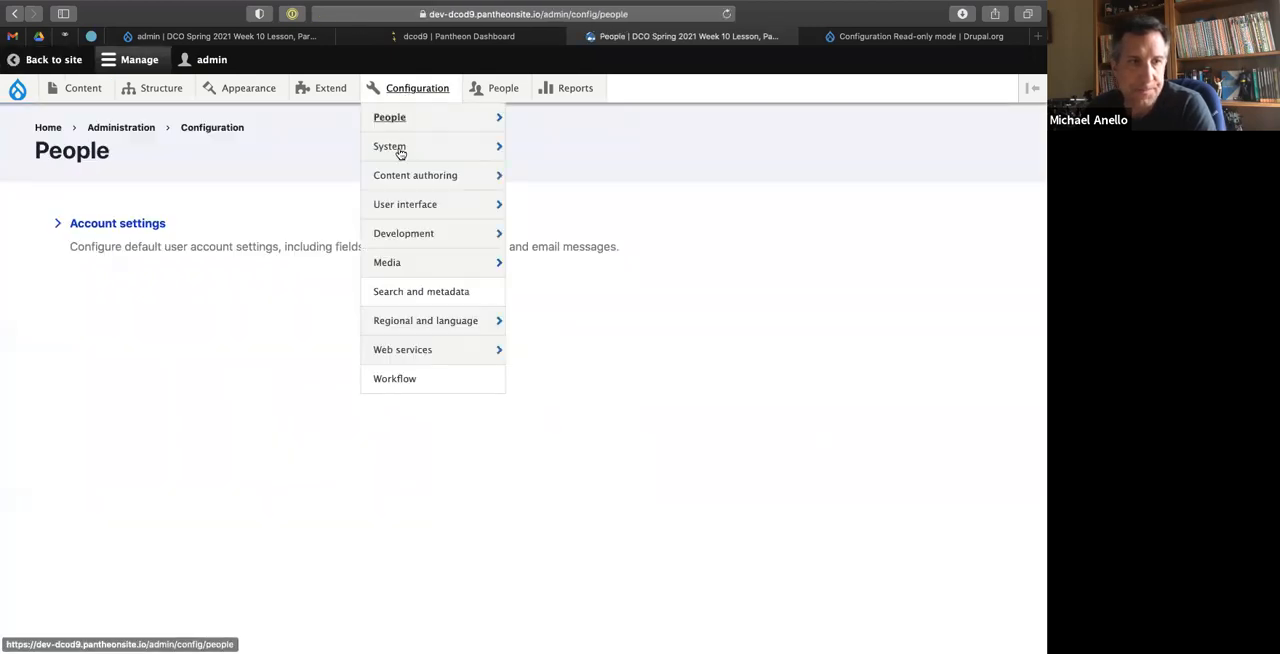
pyautogui.moveTo(400, 149)
pyautogui.click(566, 151)
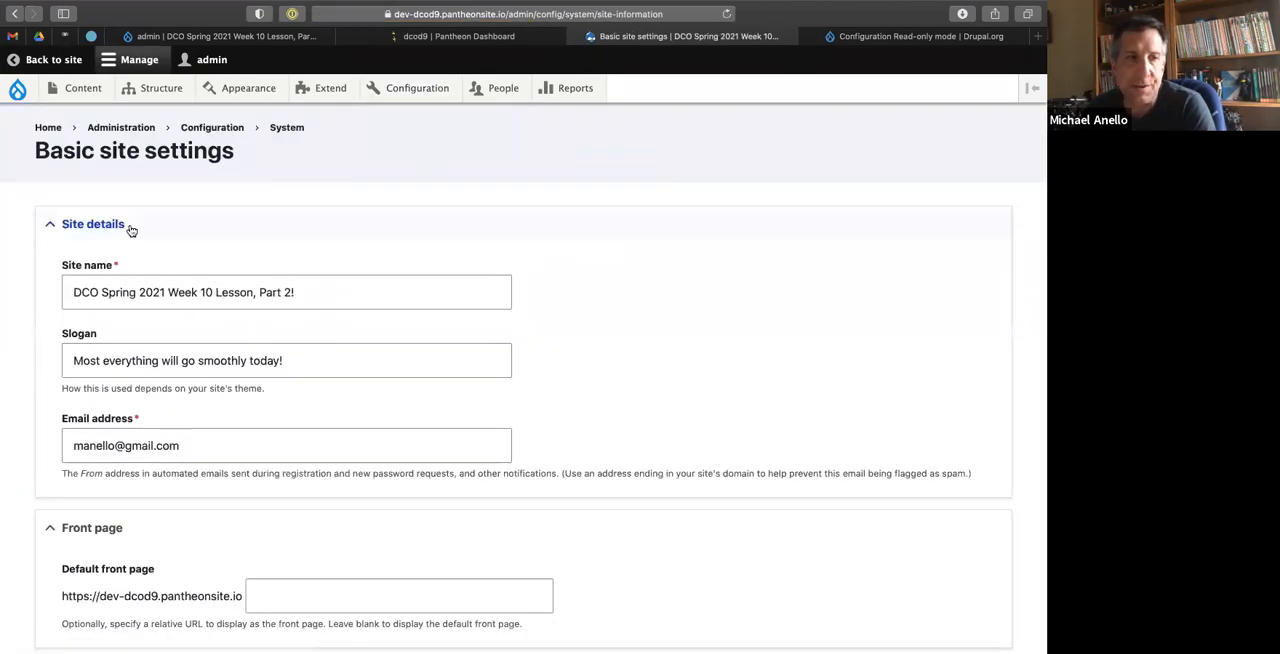
# Examine the Basic site settings form on the dev site, from the site name field down to the save option.
pyautogui.scroll(-5, 641, 348)
pyautogui.scroll(5, 641, 348)
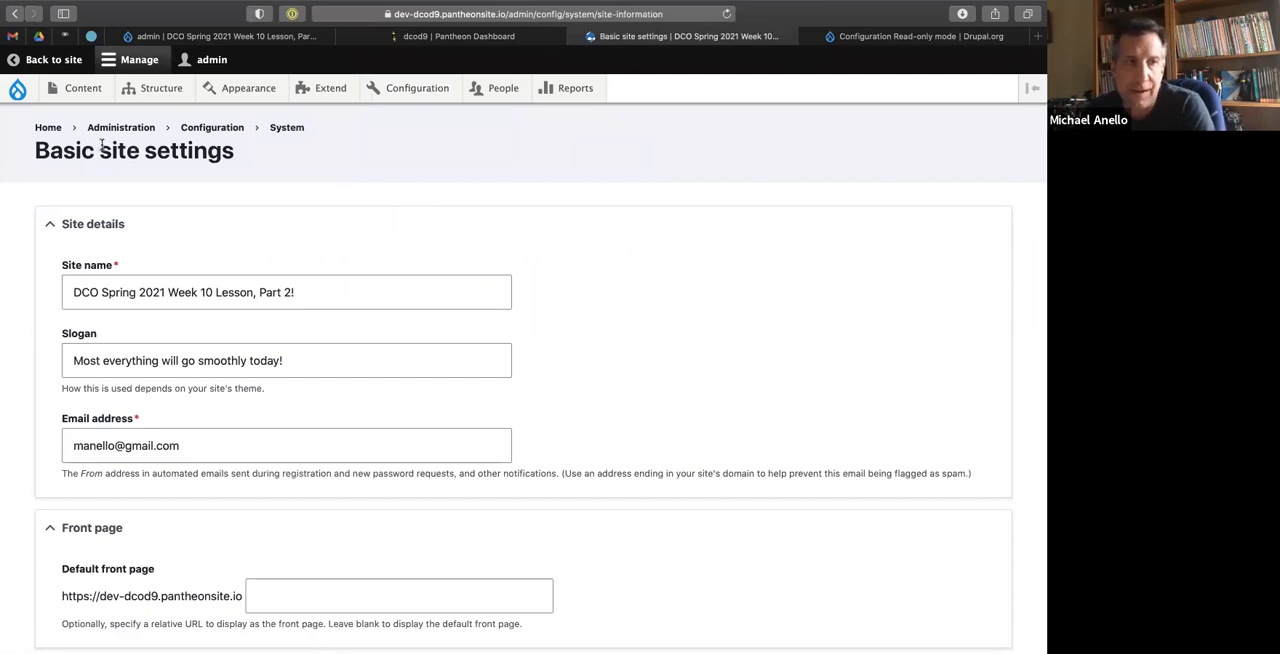
pyautogui.scroll(-5, 510, 266)
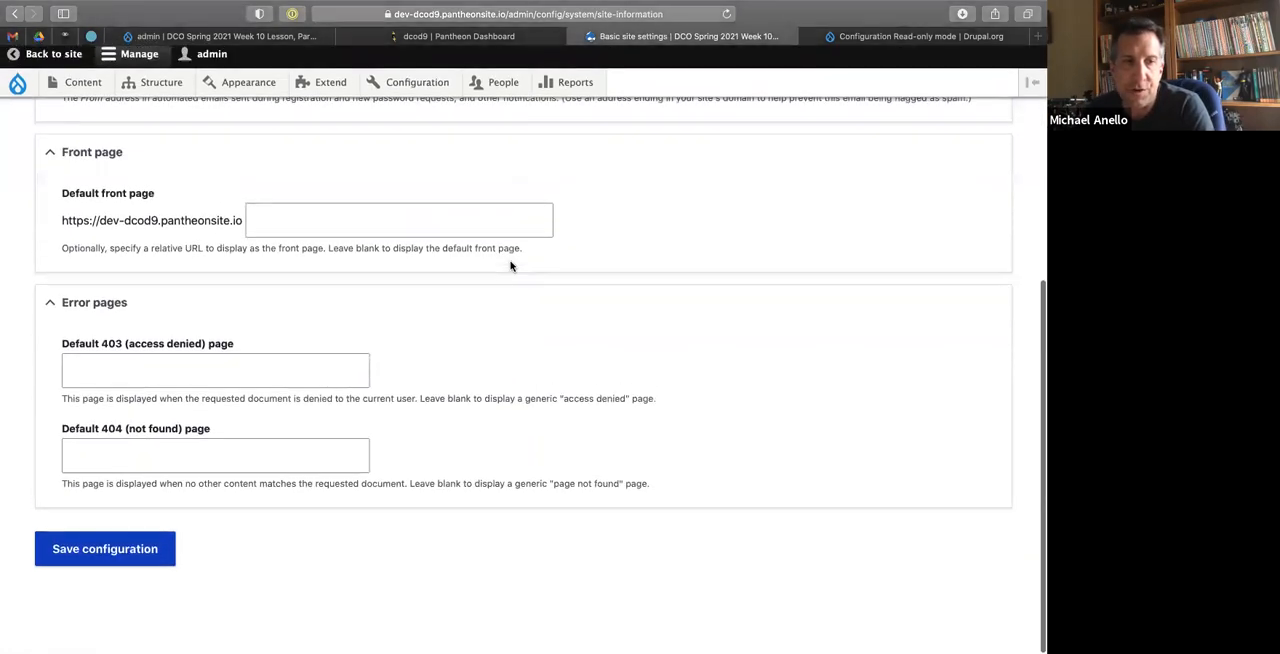
pyautogui.scroll(10, 510, 266)
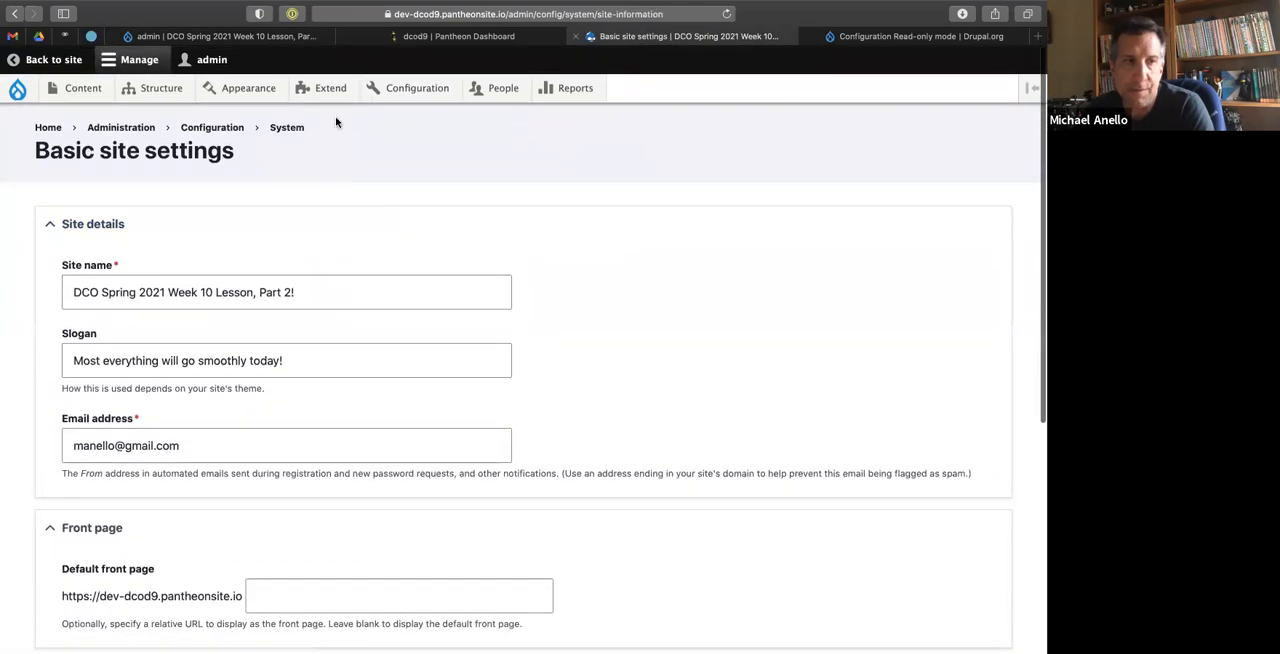
pyautogui.scroll(-5, 293, 277)
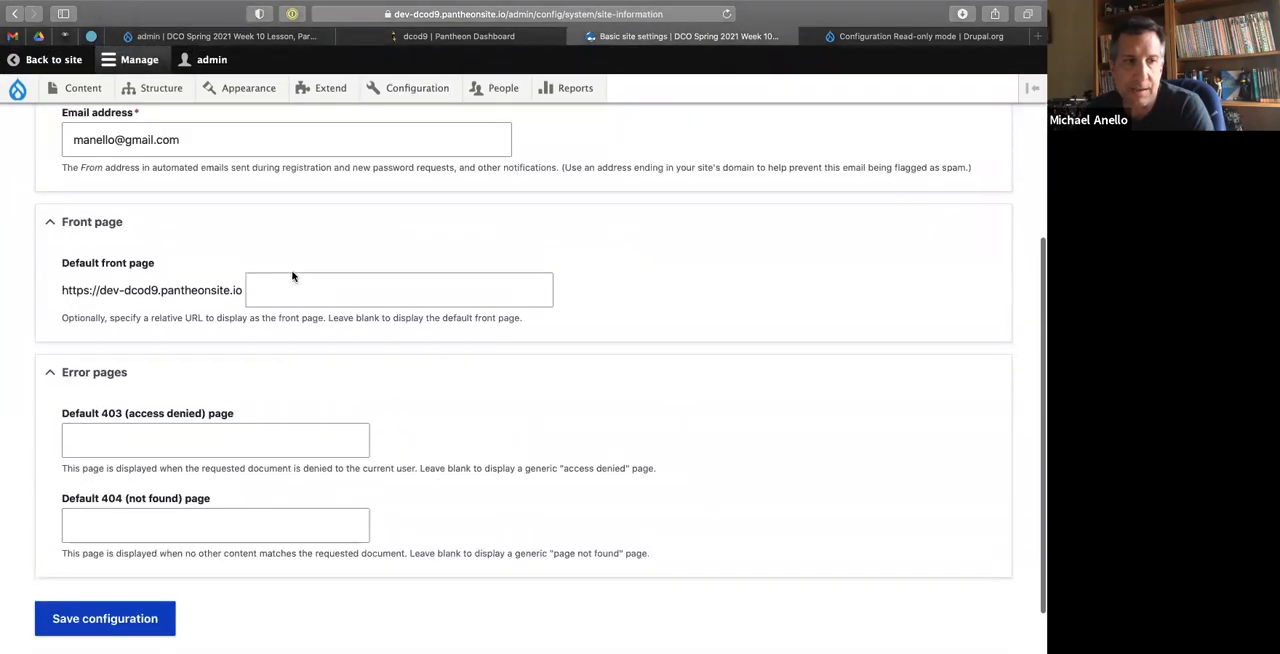
pyautogui.scroll(5, 293, 277)
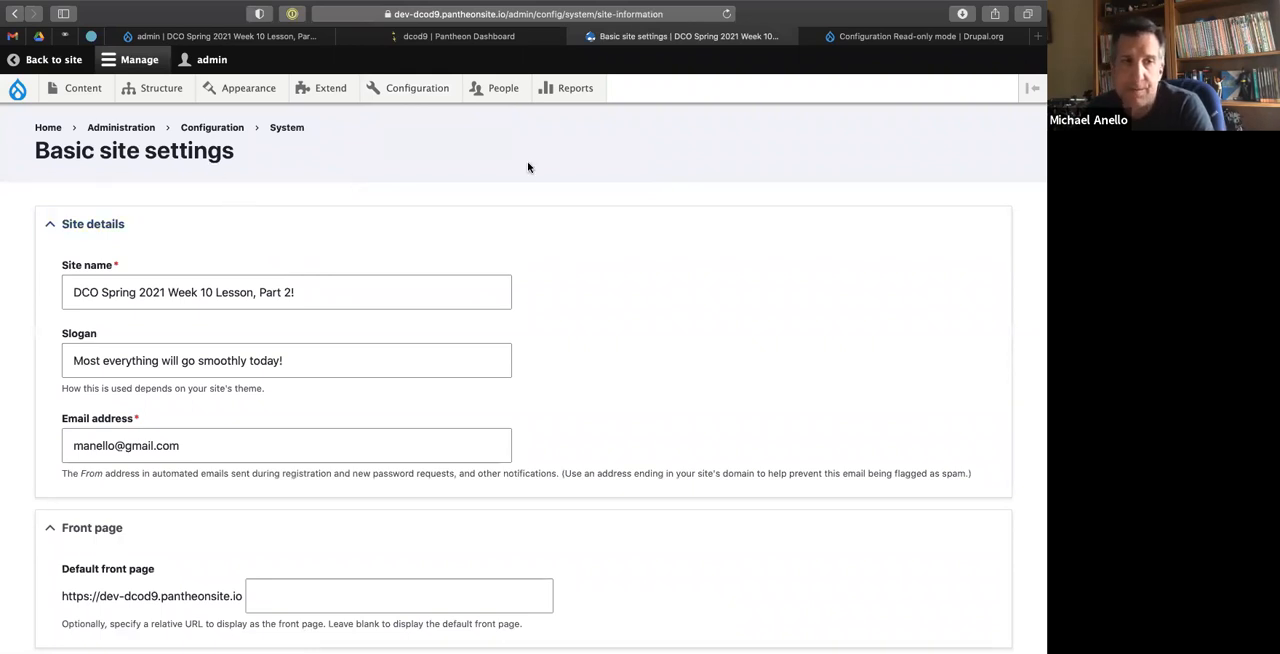
pyautogui.scroll(-5, 540, 250)
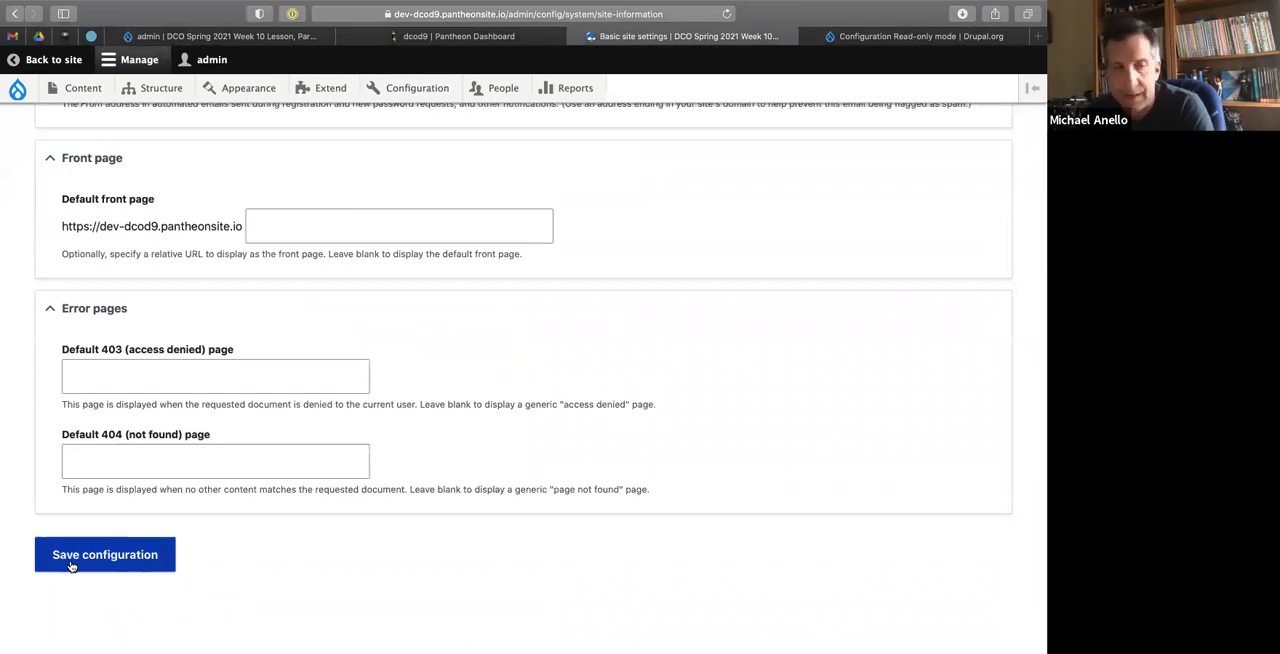
pyautogui.scroll(5, 251, 309)
pyautogui.click(325, 290)
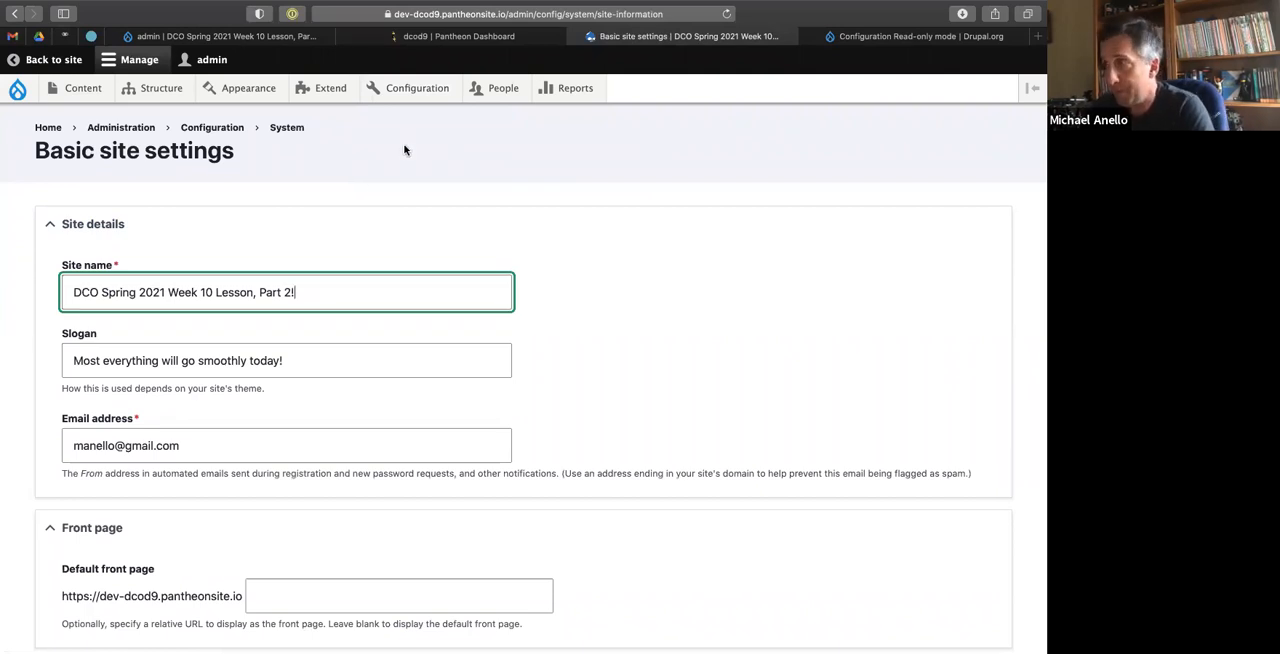
pyautogui.click(404, 172)
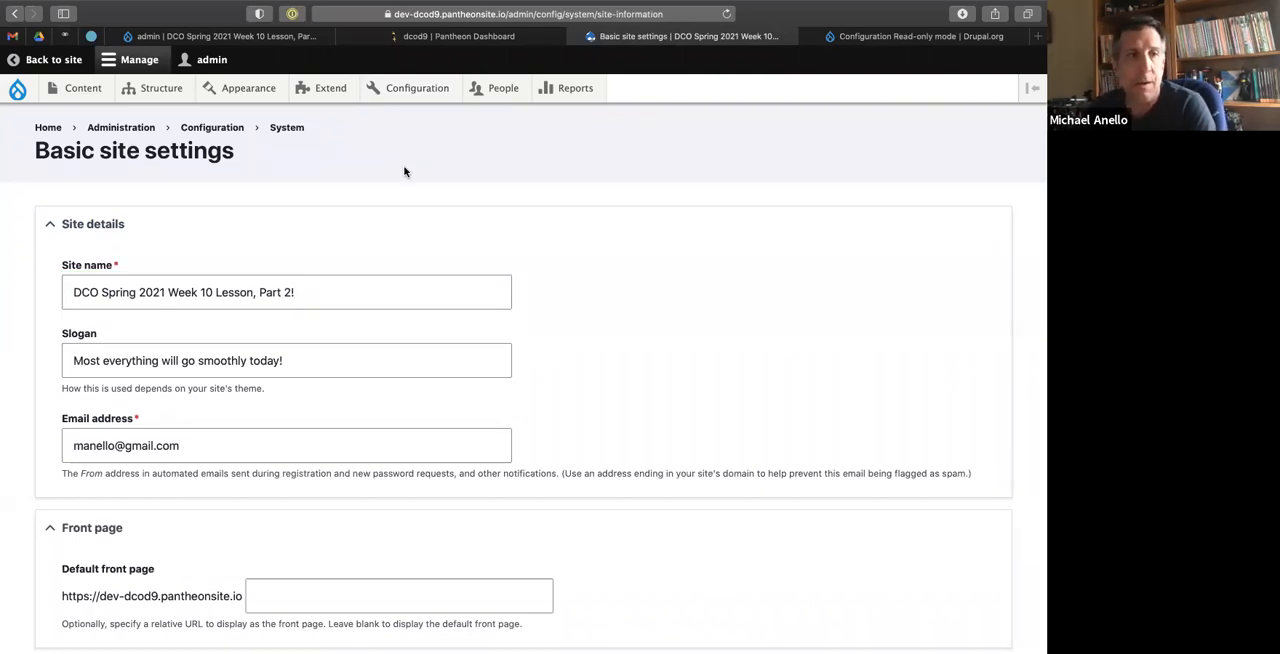
# Switch to the terminal and rerun the drush enable command with the module name corrected to config_readonly.
pyautogui.moveTo(475, 41)
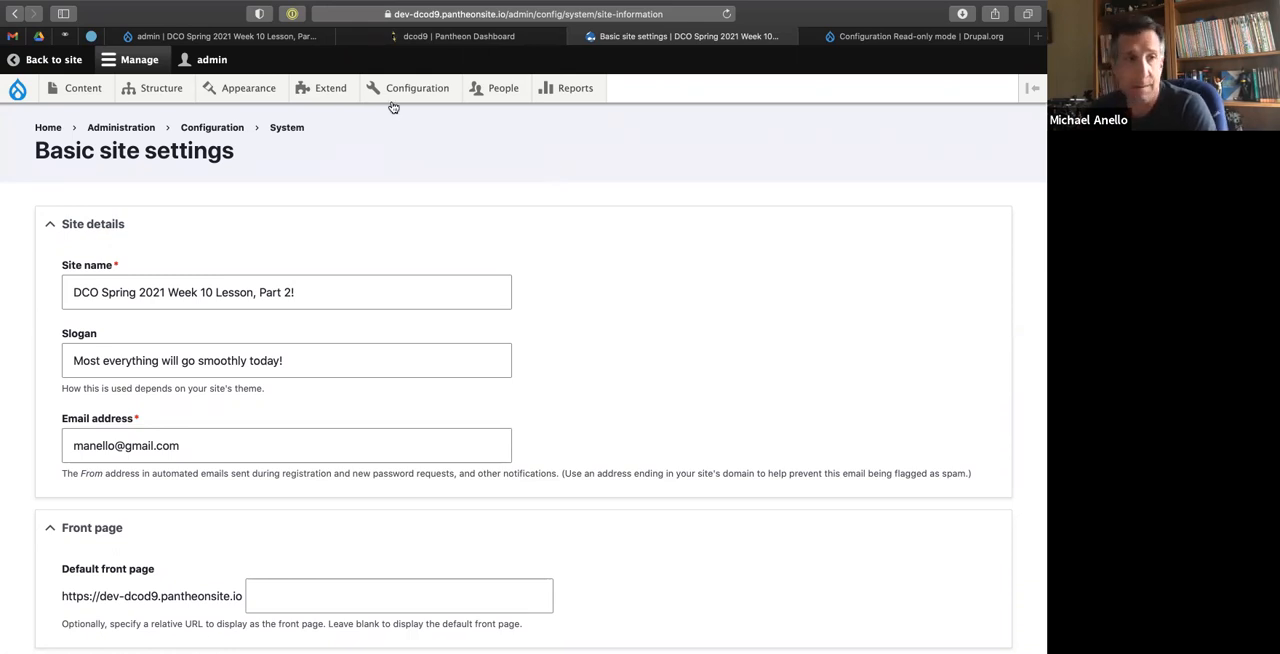
pyautogui.hotkey('ctrl', 'Left')
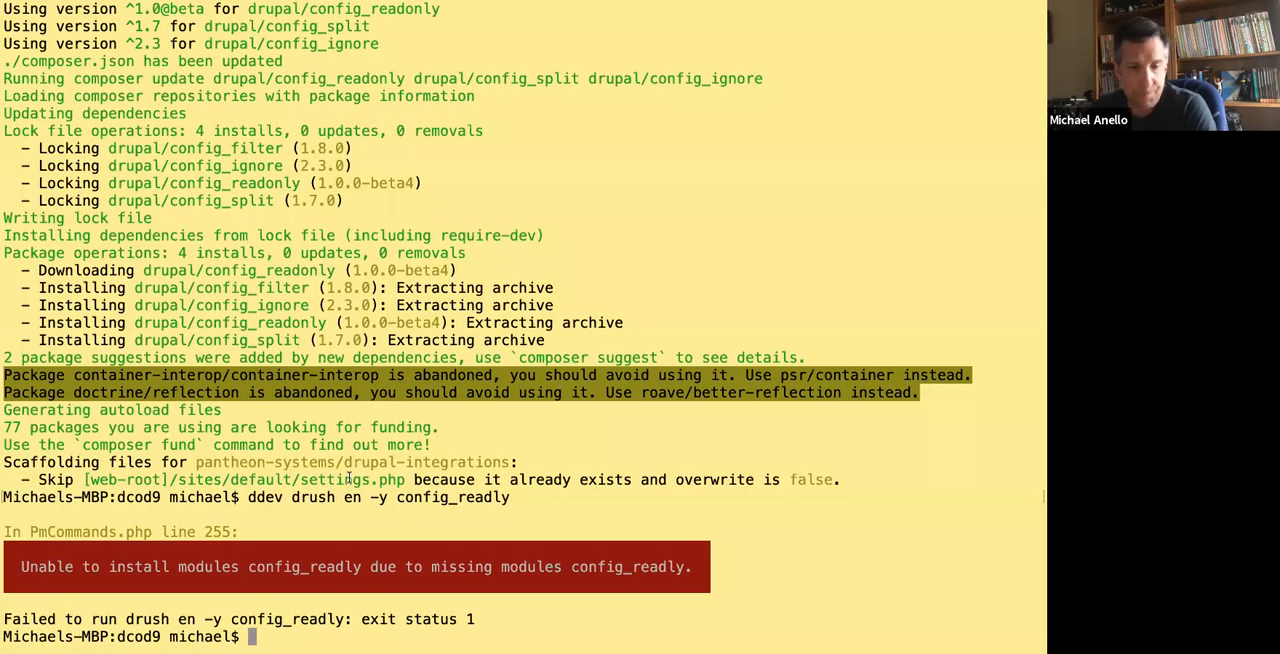
pyautogui.press('Up')
pyautogui.press('Left')
pyautogui.press('Left')
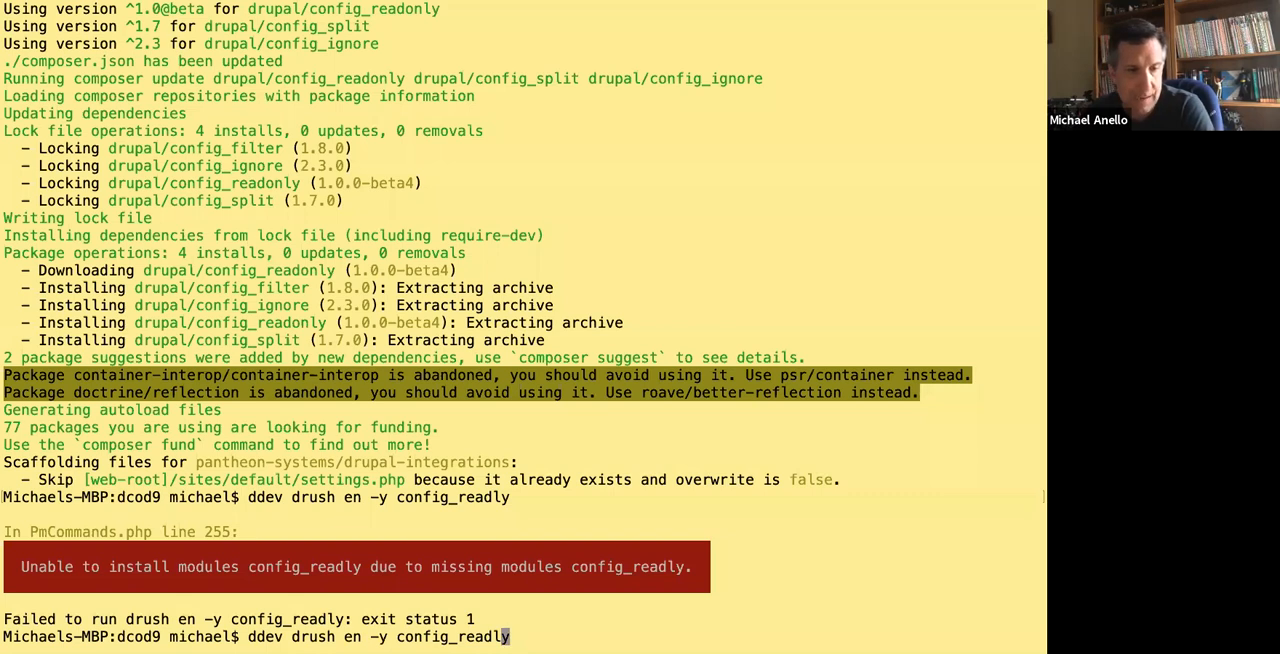
pyautogui.write('on')
pyautogui.press('Return')
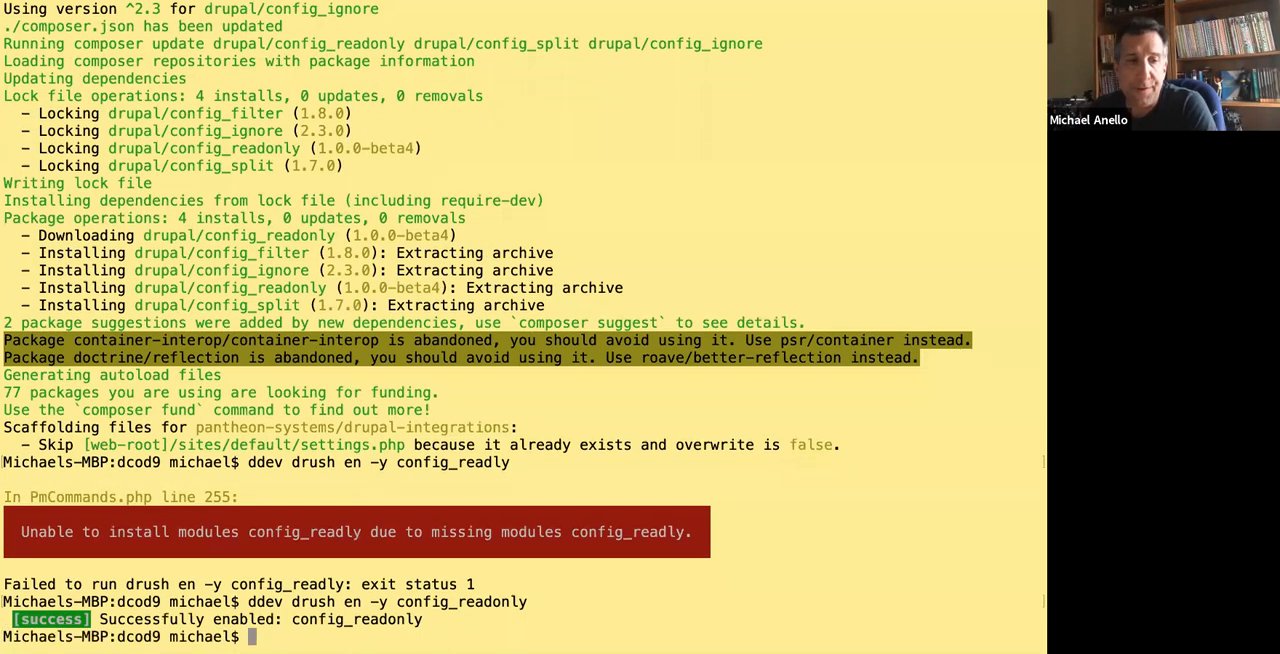
# Switch to the browser, open Basic site settings on the local ddev site, and check the form down to its save option.
pyautogui.hotkey('ctrl', 'Right')
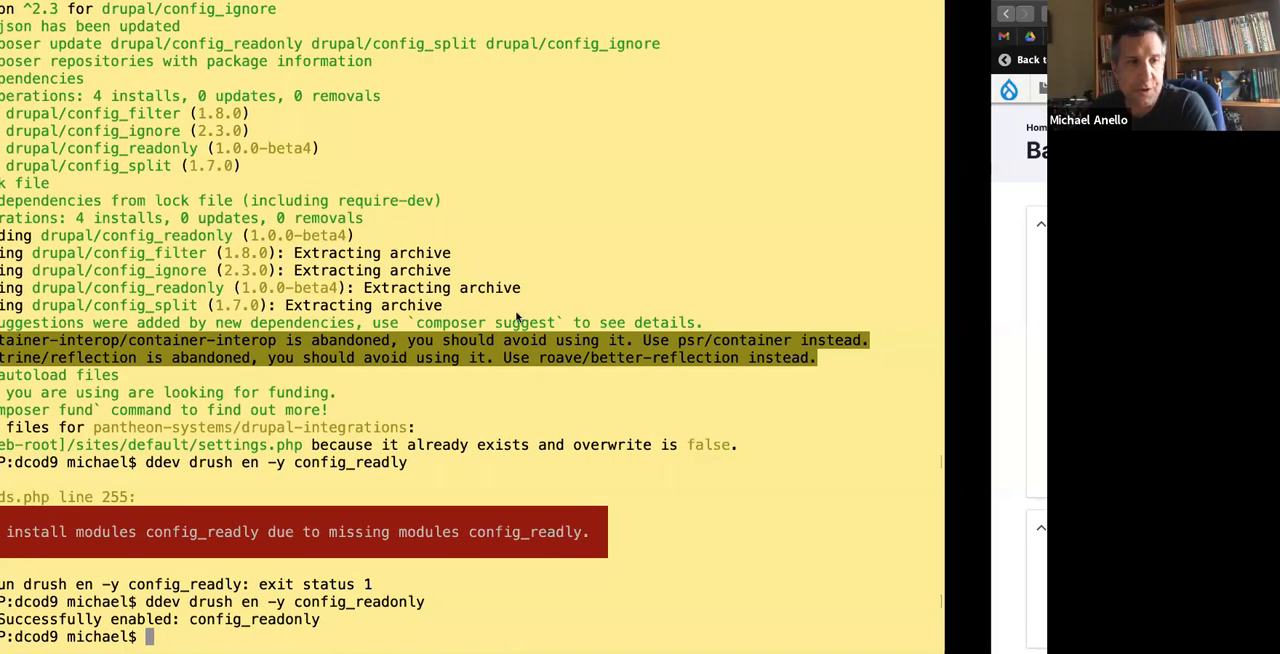
pyautogui.click(213, 36)
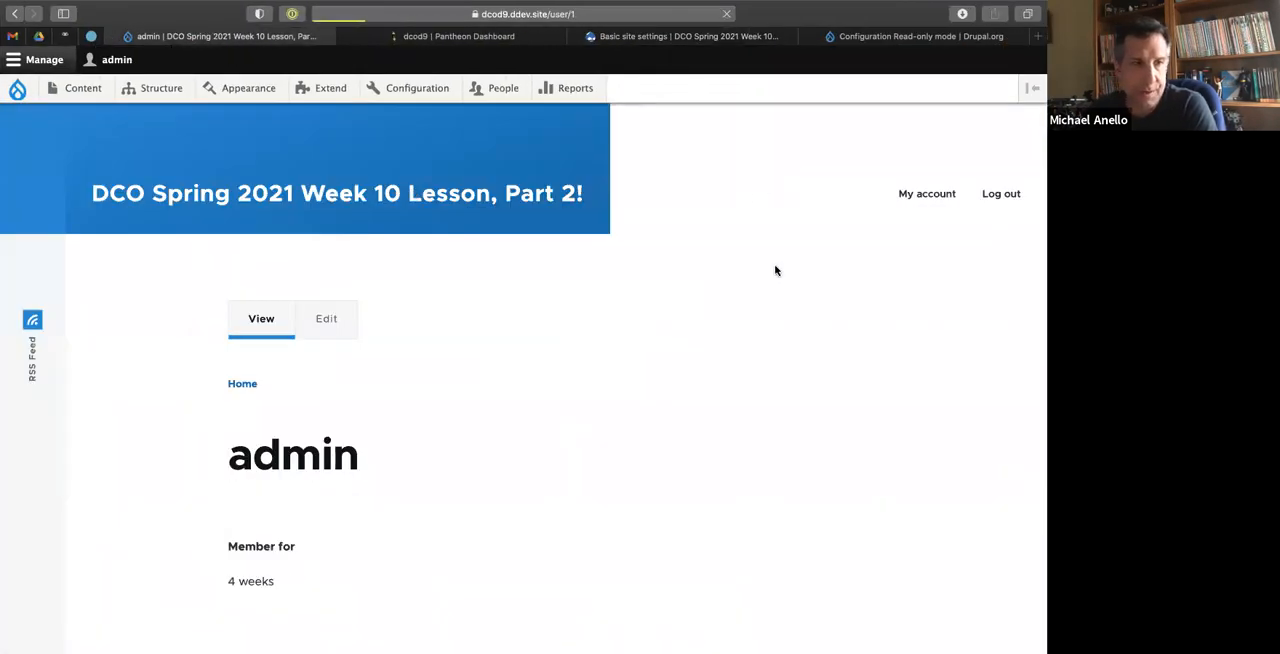
pyautogui.moveTo(416, 100)
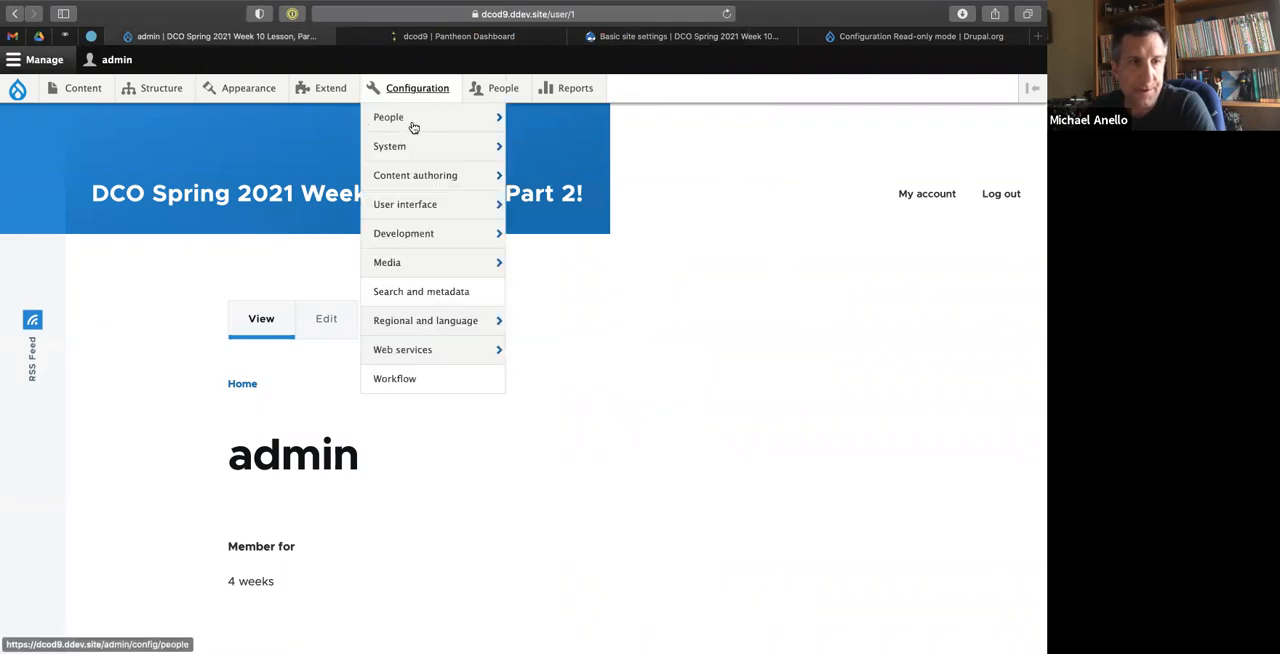
pyautogui.moveTo(414, 150)
pyautogui.click(551, 148)
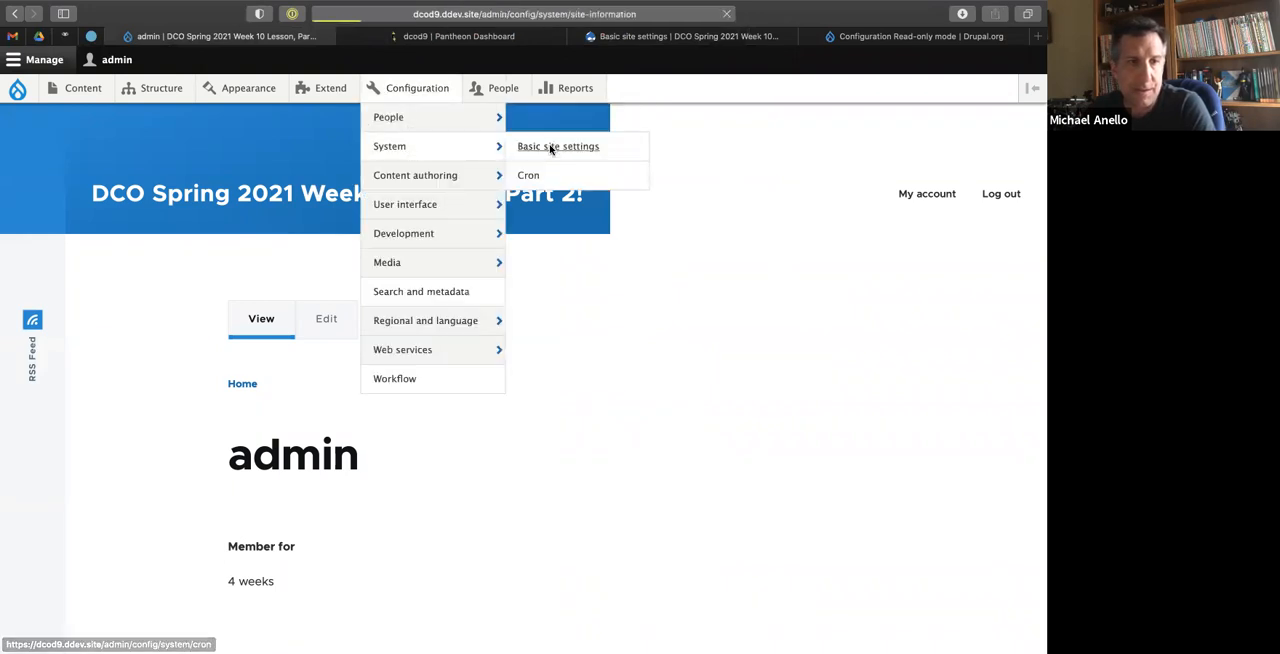
pyautogui.scroll(-5, 263, 386)
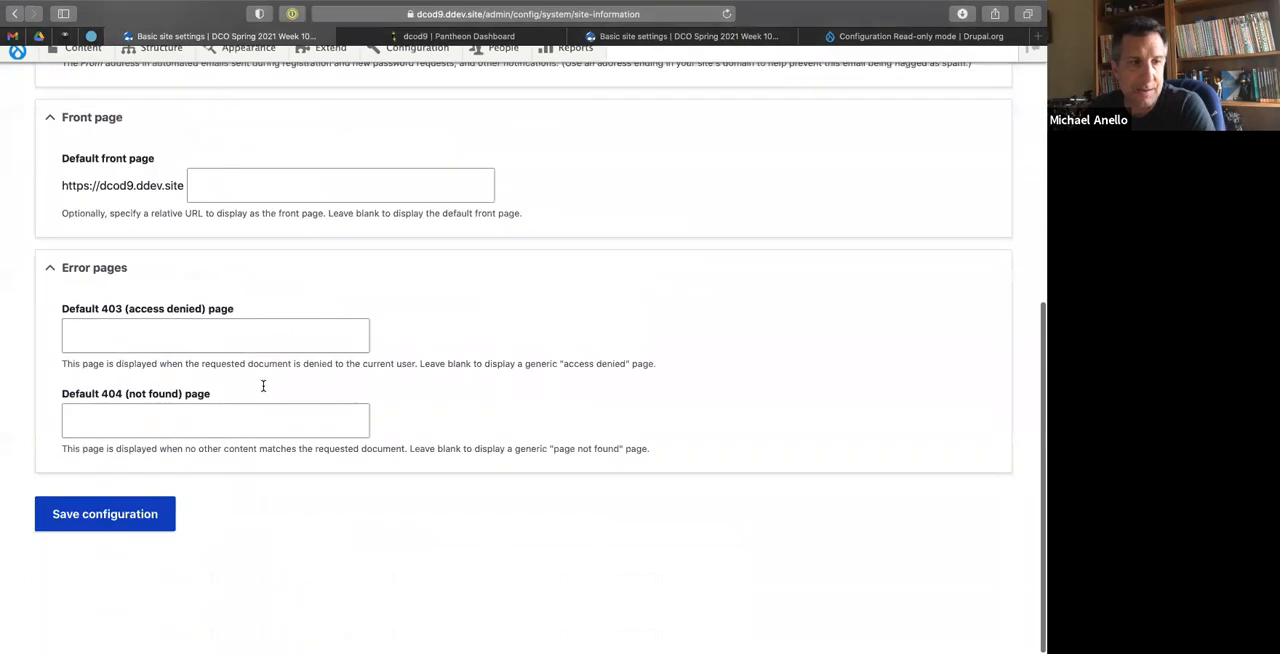
pyautogui.scroll(5, 110, 558)
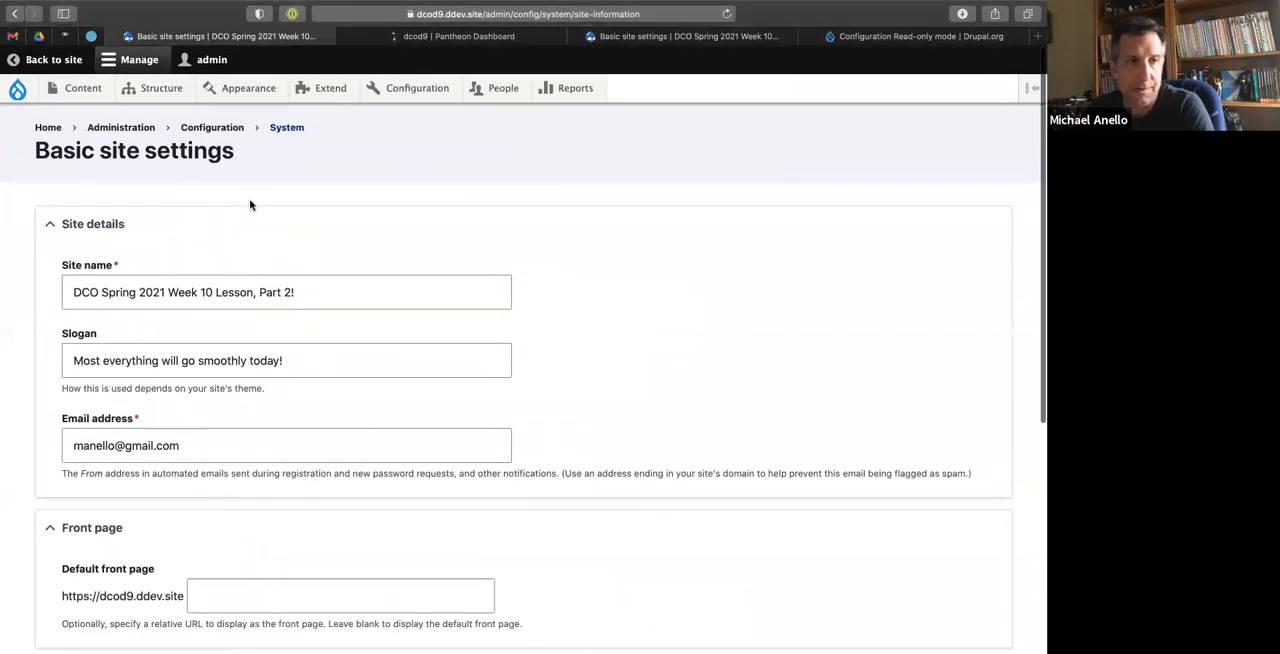
# Open the local site's Extend page and filter the module list by "read" to check the Configuration Read-only module.
pyautogui.click(325, 88)
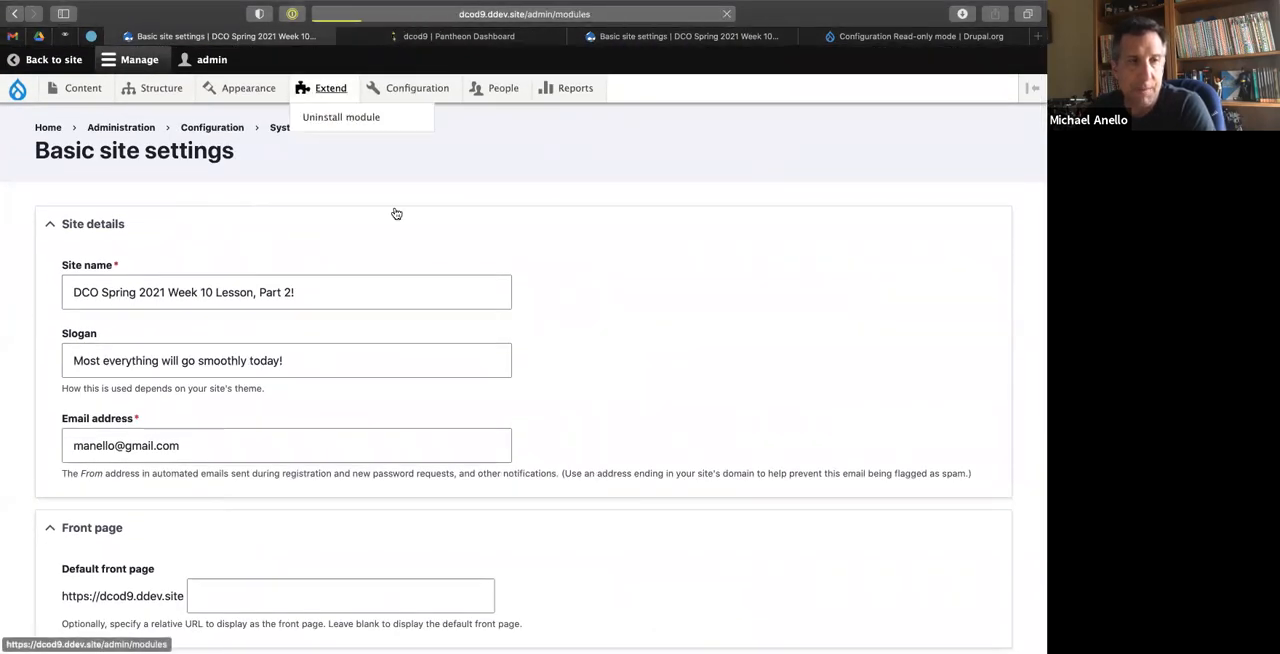
pyautogui.click(140, 286)
pyautogui.write('readon')
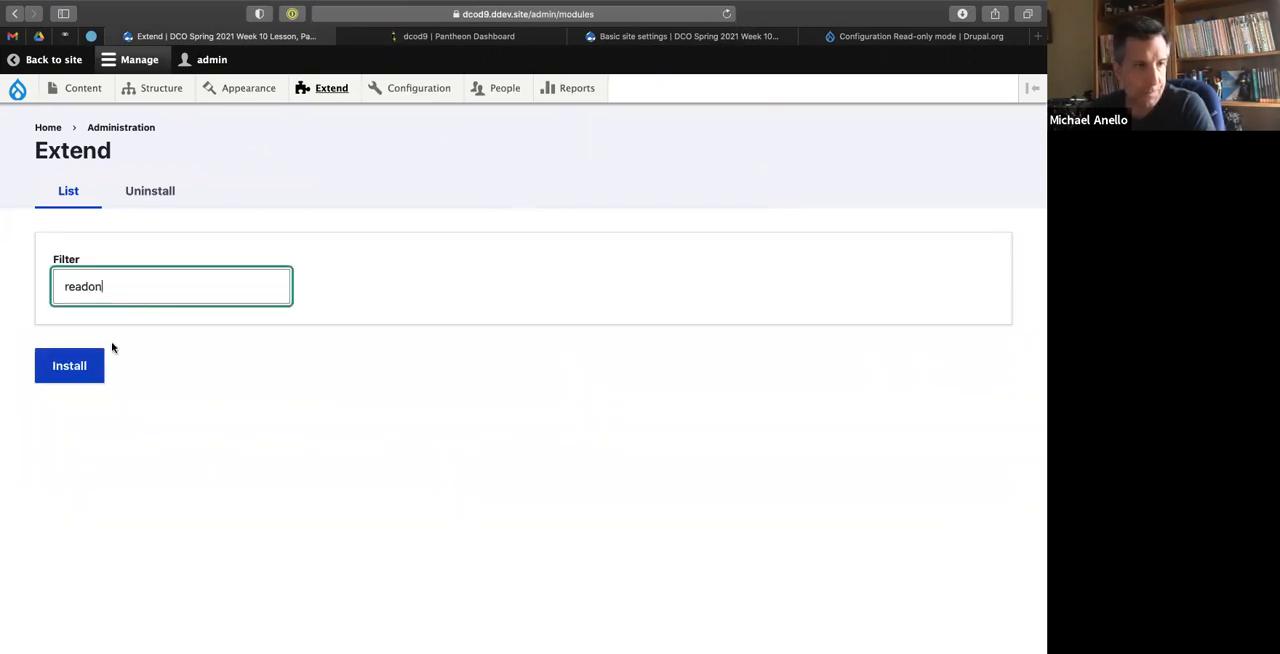
pyautogui.press('BackSpace')
pyautogui.press('BackSpace')
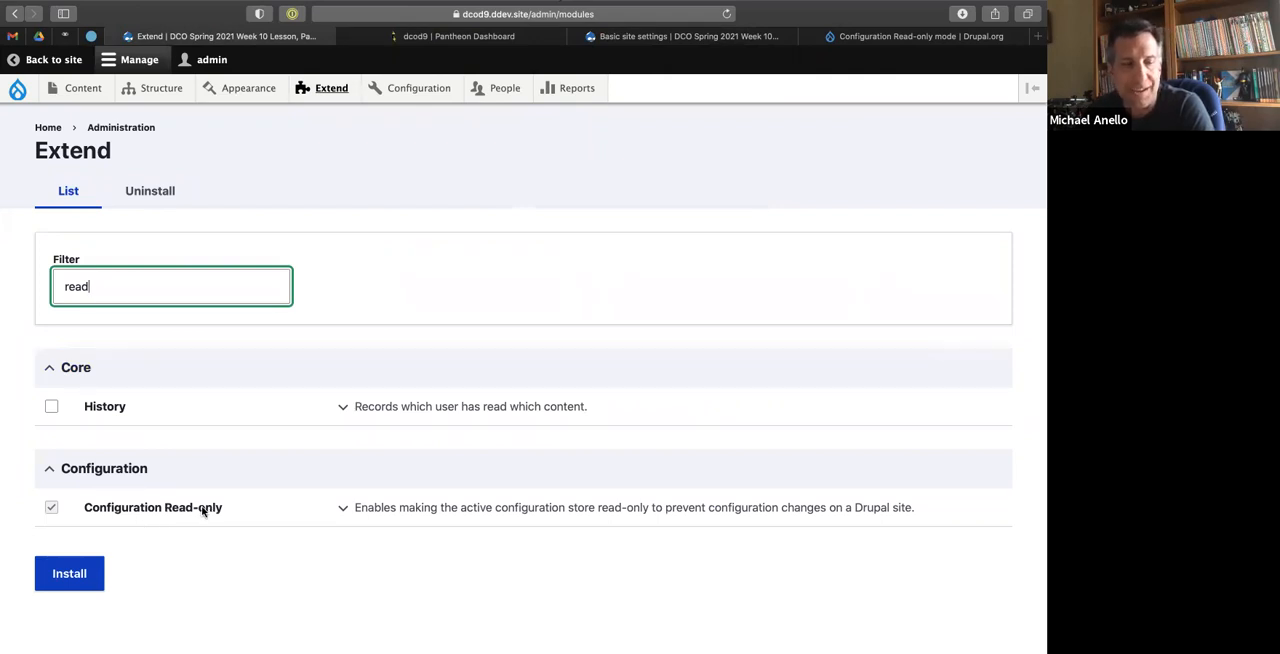
# Glance at the Configuration Read-only project page, and reopen Basic site settings on the local site.
pyautogui.click(860, 37)
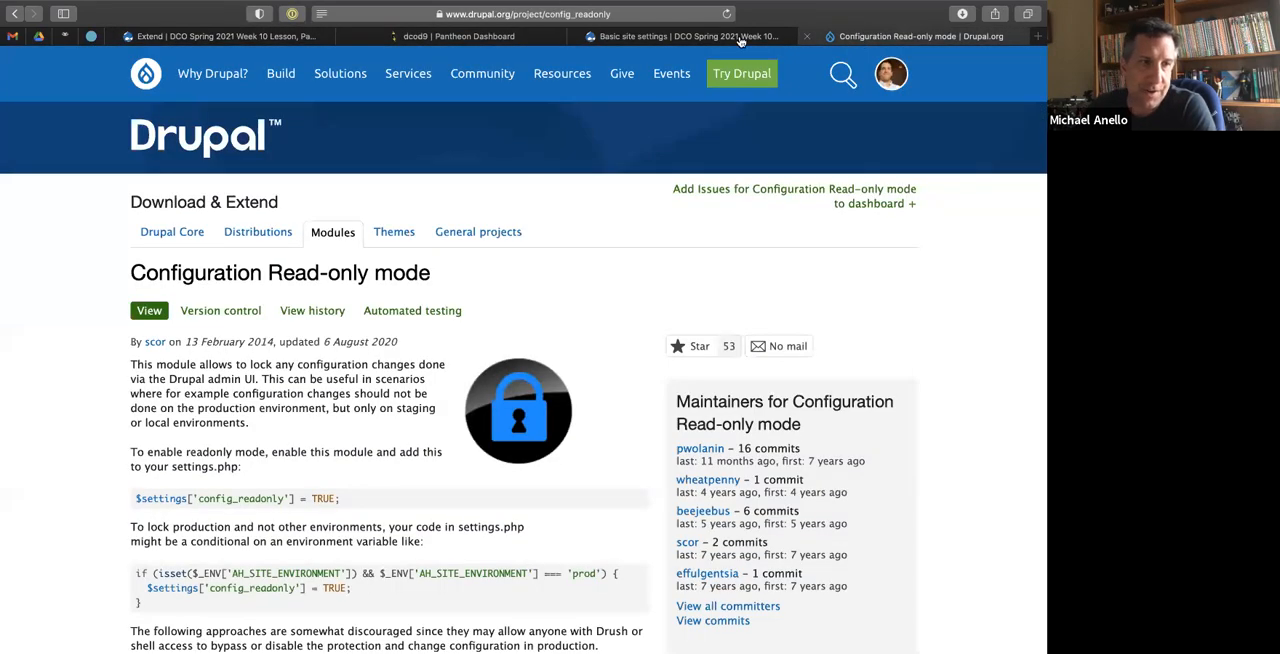
pyautogui.click(215, 36)
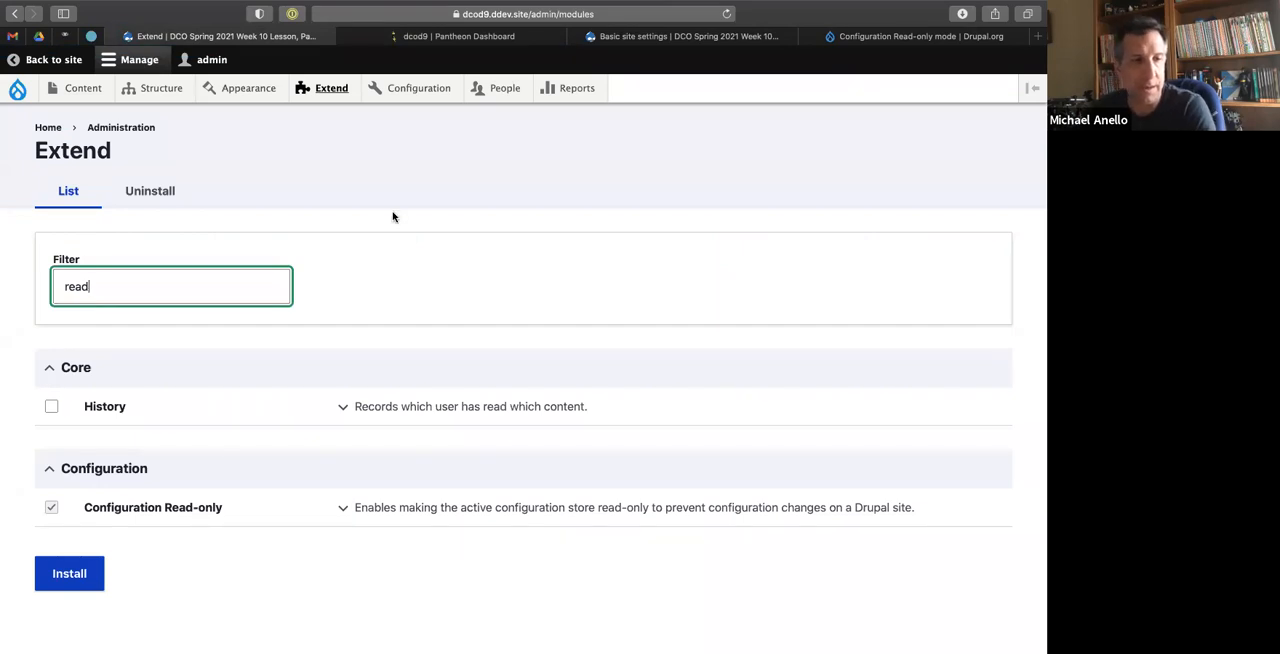
pyautogui.click(324, 165)
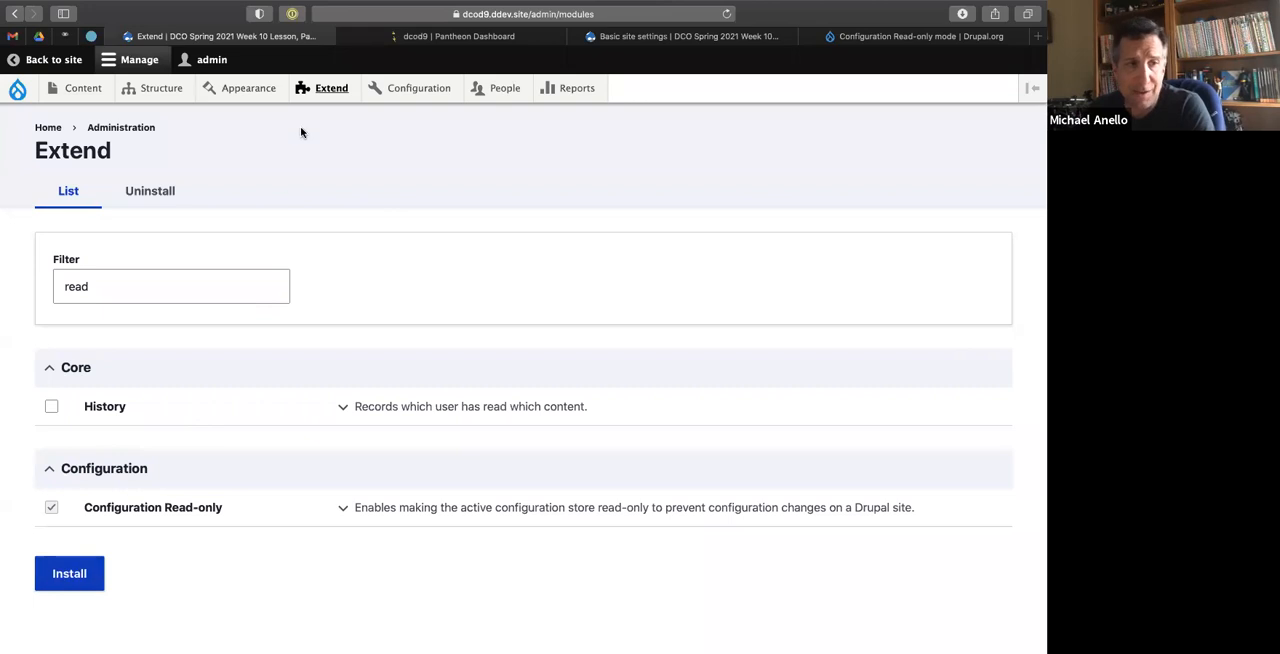
pyautogui.moveTo(405, 88)
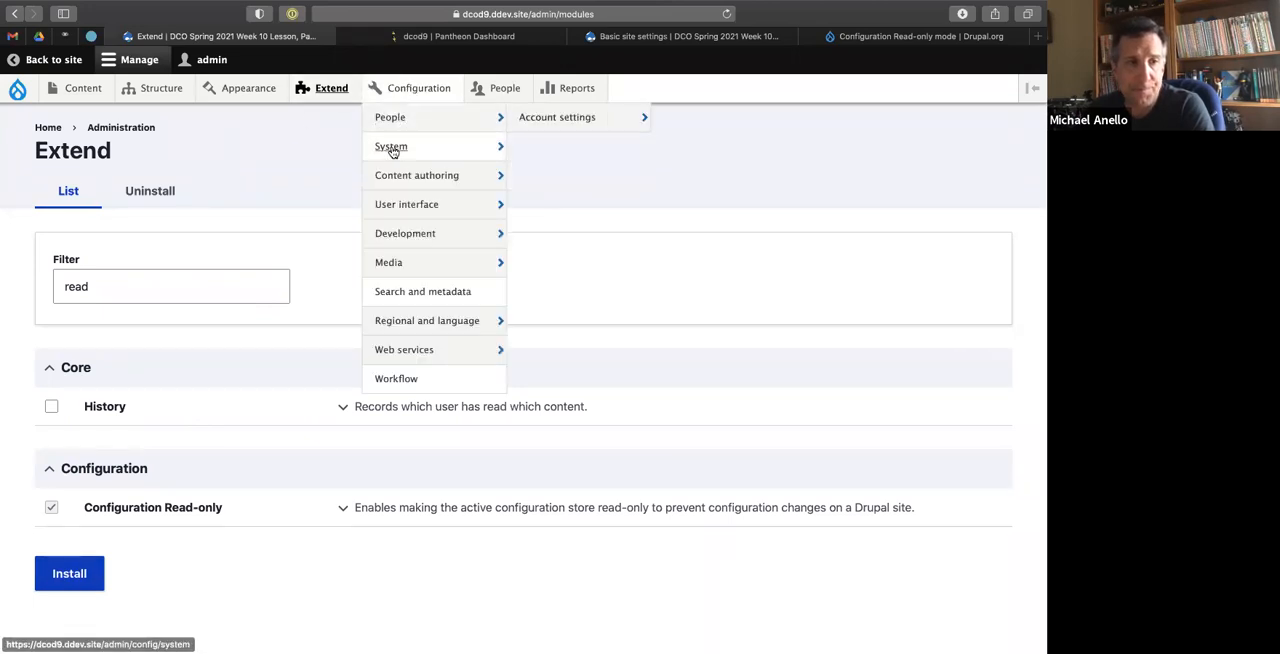
pyautogui.moveTo(500, 158)
pyautogui.click(560, 148)
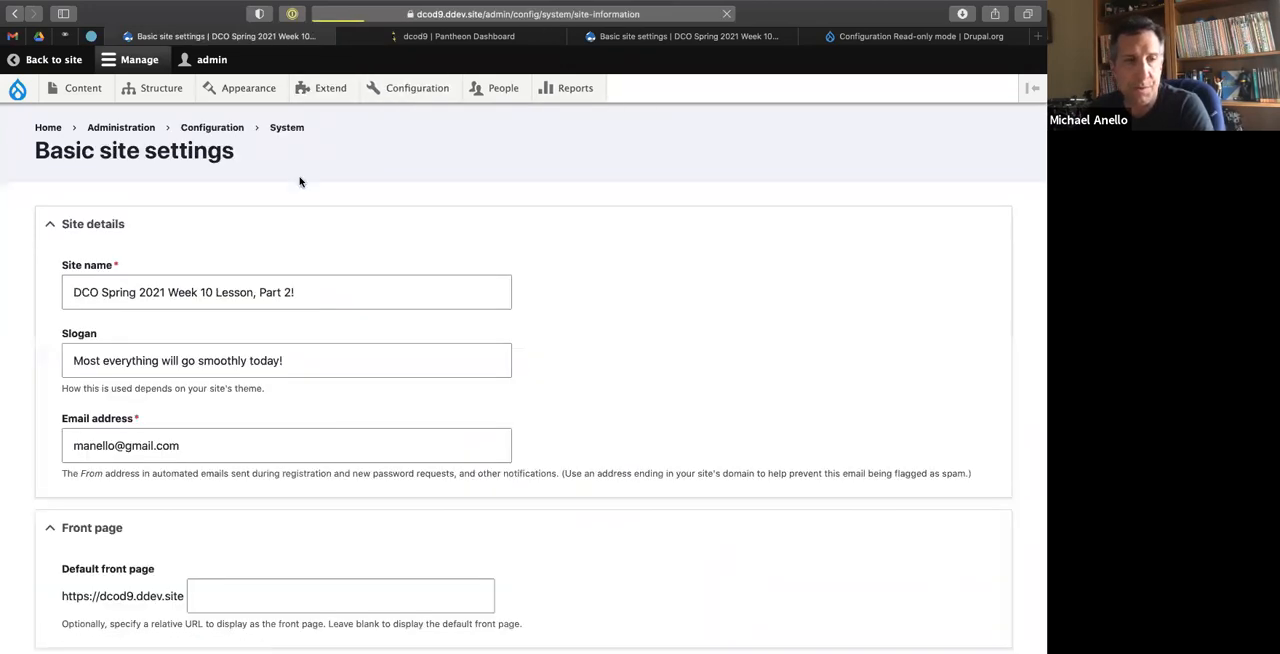
# Review the settings.php instructions on the Configuration Read-only project page, highlighting $settings['config_readonly'] = TRUE;, and return to the local site.
pyautogui.click(905, 36)
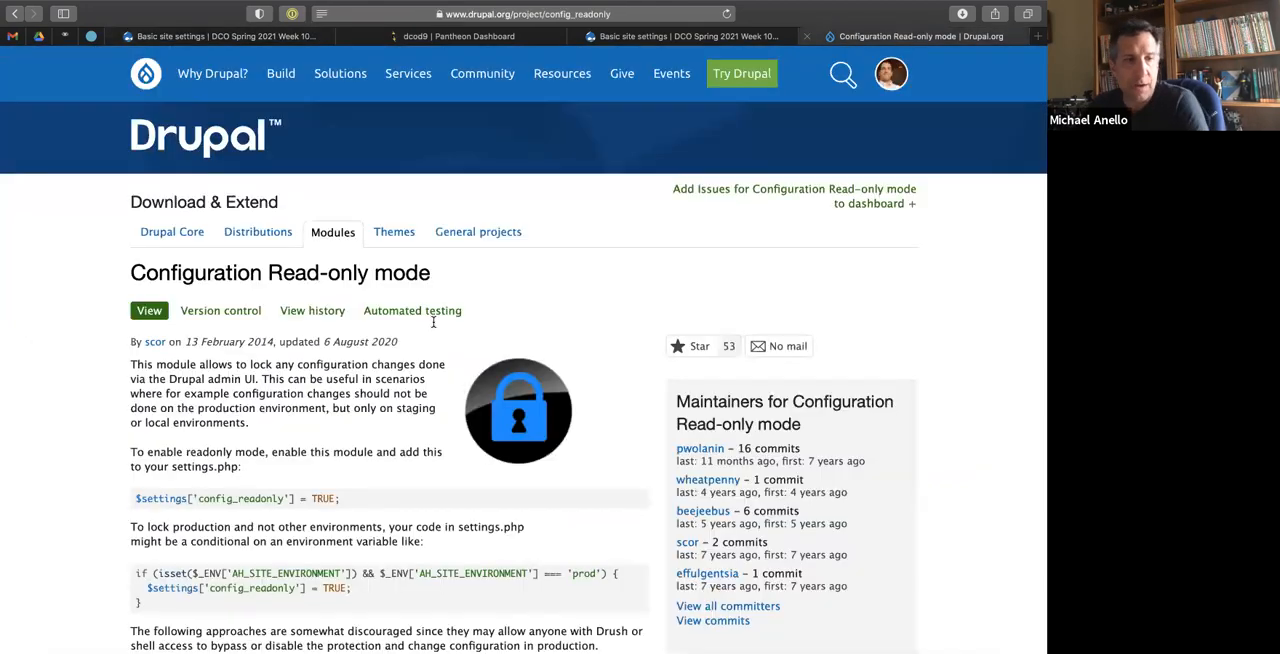
pyautogui.scroll(-4, 199, 455)
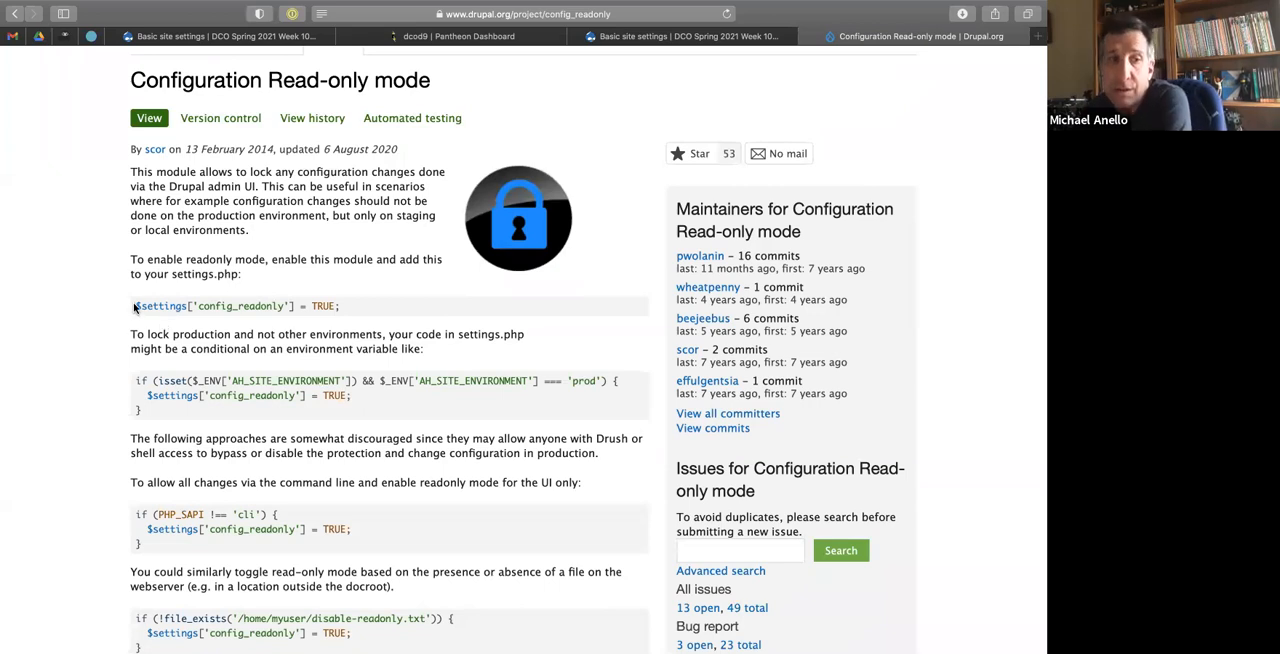
pyautogui.moveTo(134, 309); pyautogui.dragTo(338, 303)
pyautogui.press('super+c')
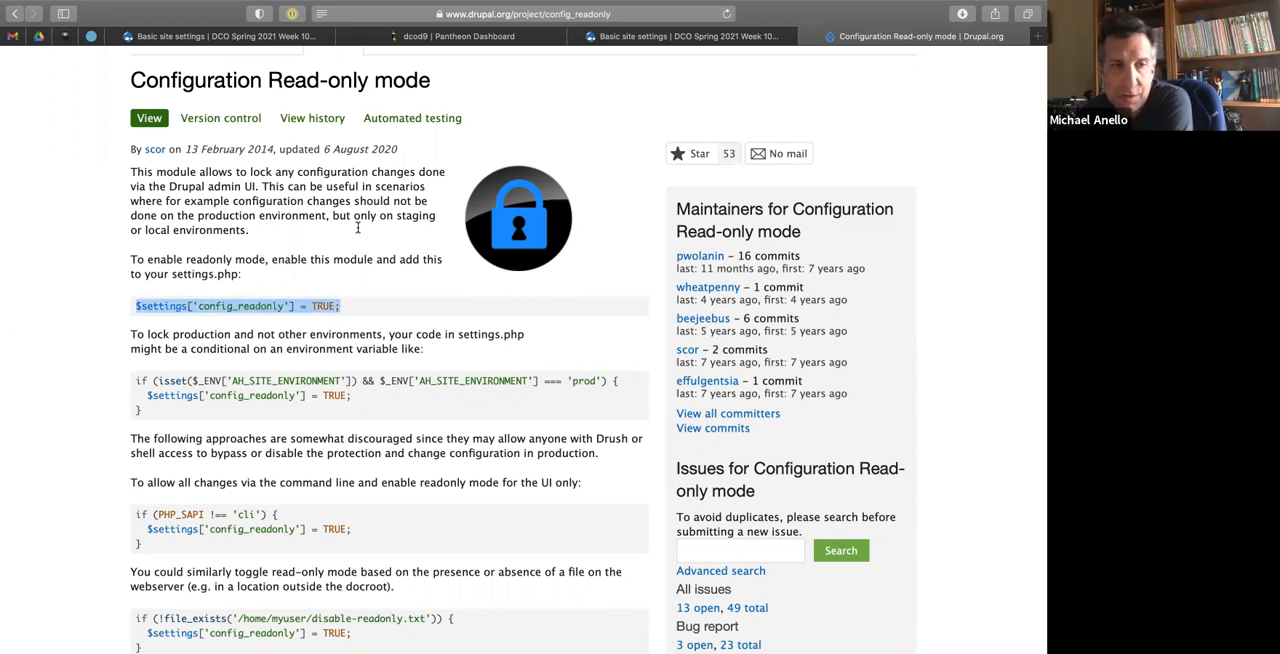
pyautogui.click(290, 229)
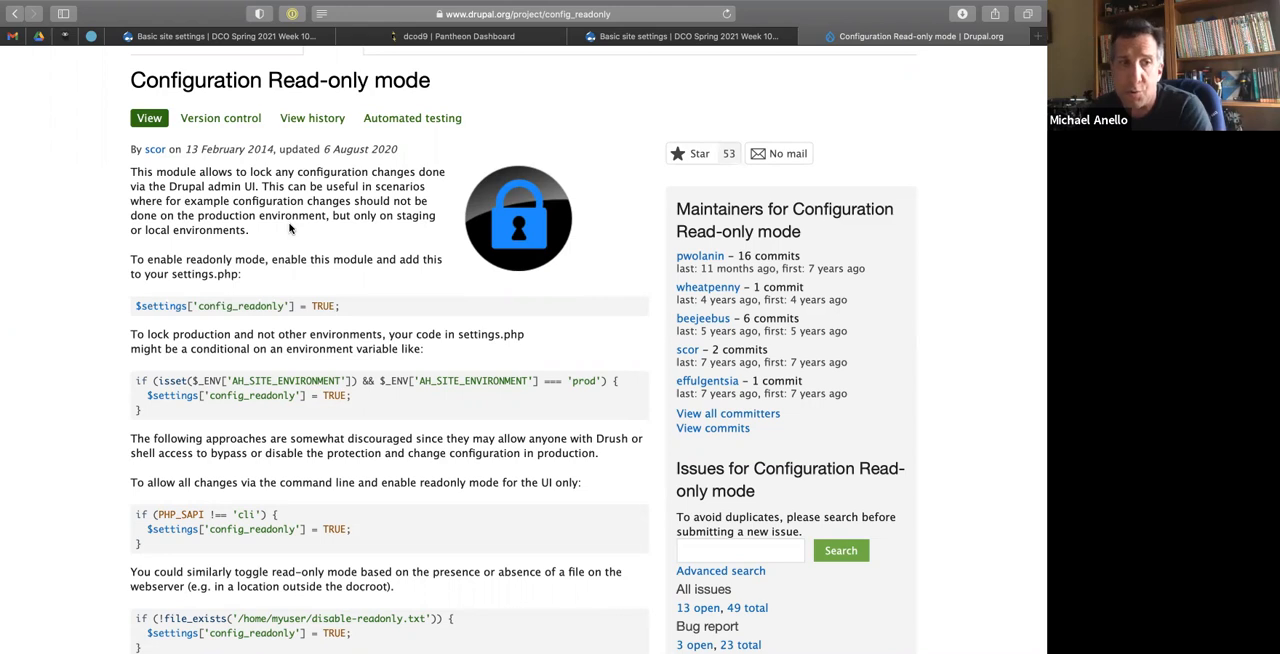
pyautogui.click(220, 36)
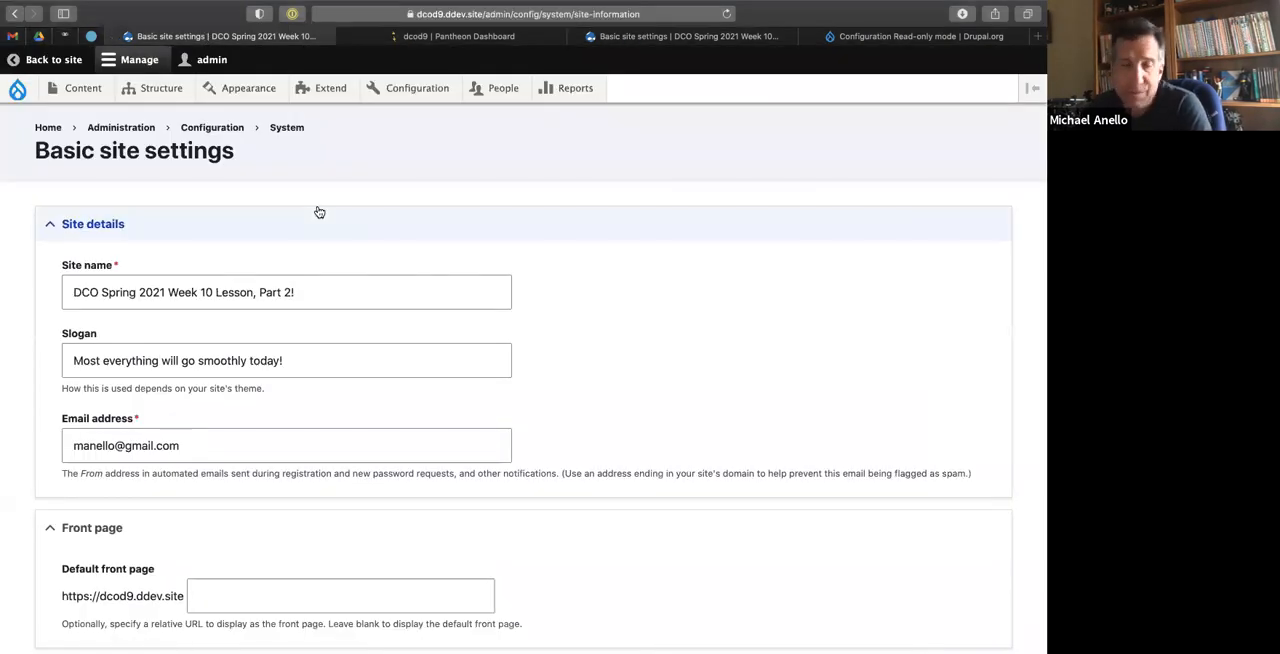
# Switch to the code editor, expand web/sites/default in the project tree, and widen the tree to show full file names.
pyautogui.hotkey('ctrl', 'Left')
pyautogui.hotkey('ctrl', 'Left')
pyautogui.hotkey('ctrl', 'Right')
pyautogui.hotkey('ctrl', 'Right')
pyautogui.hotkey('ctrl', 'Right')
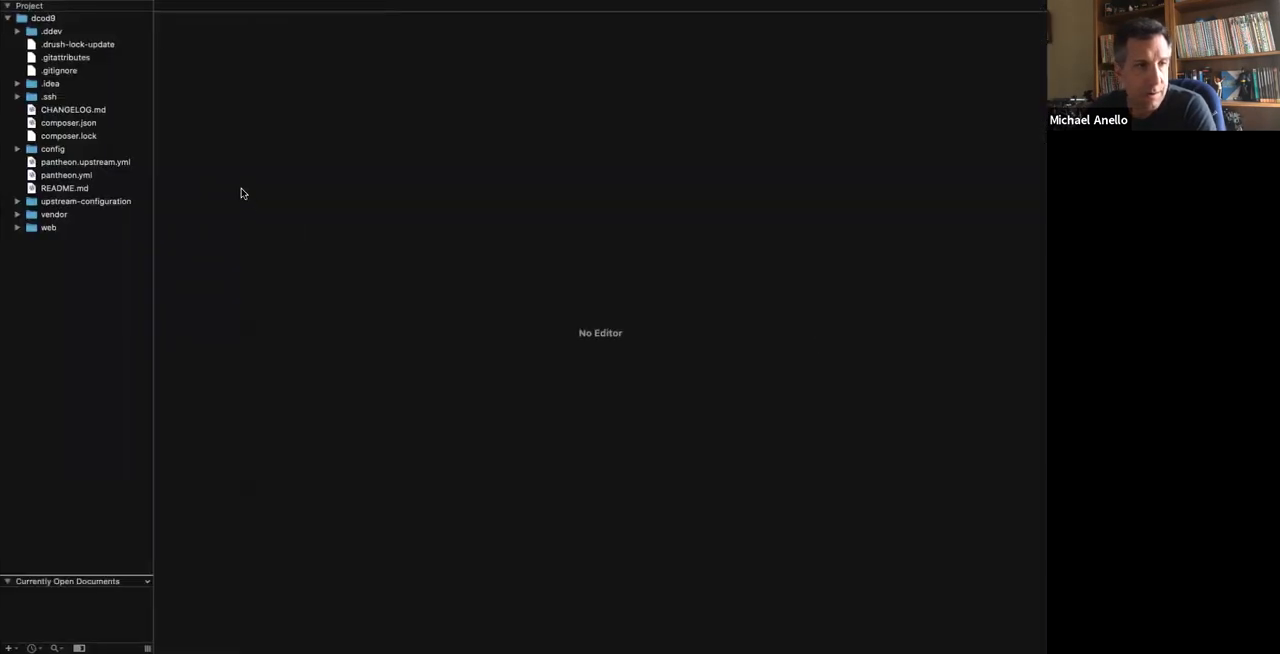
pyautogui.click(17, 229)
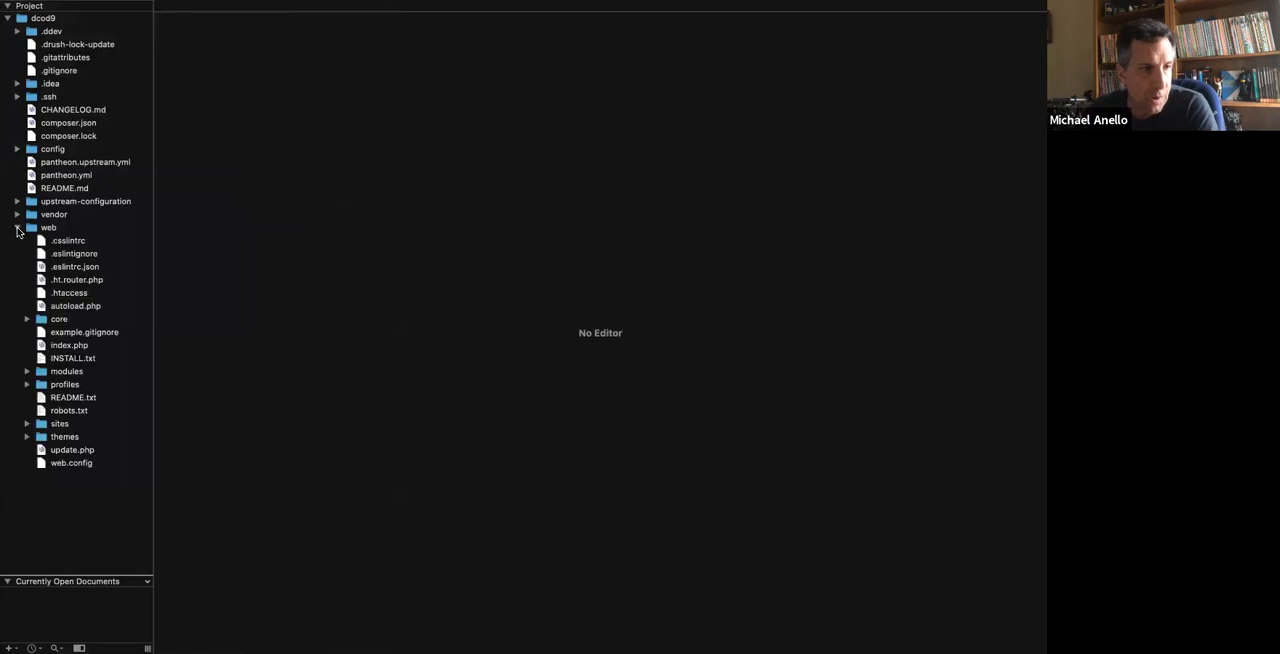
pyautogui.click(26, 425)
pyautogui.click(37, 437)
pyautogui.scroll(-2, 34, 441)
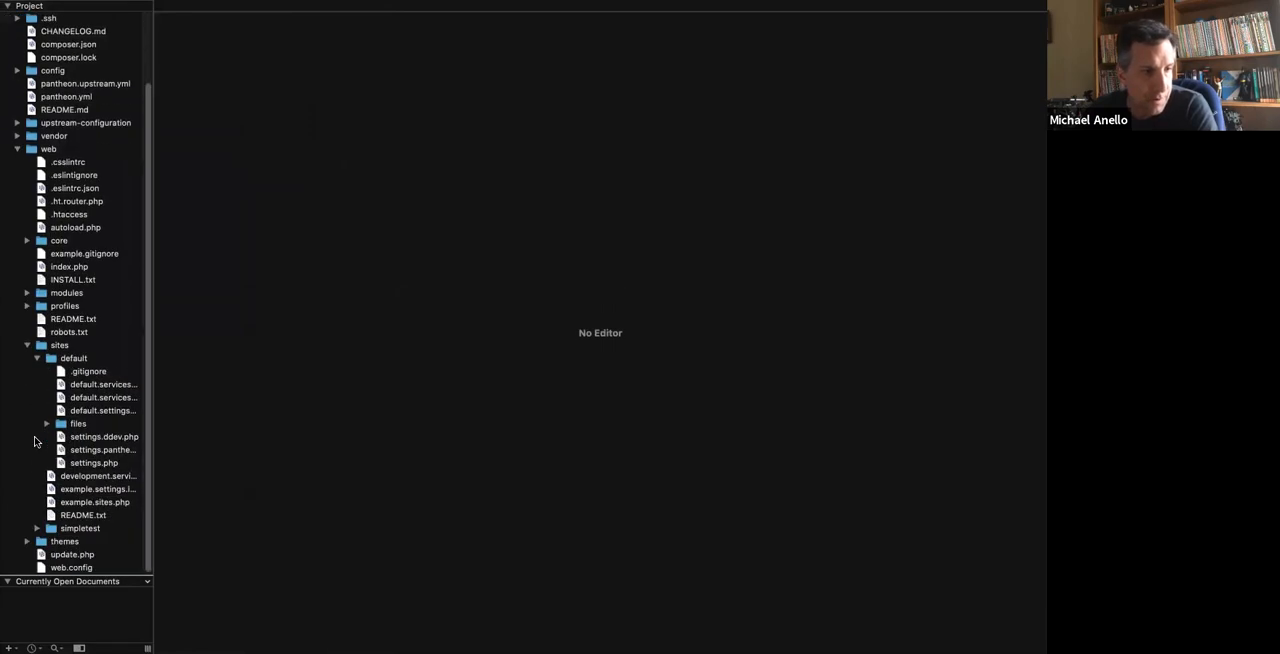
pyautogui.moveTo(152, 391); pyautogui.dragTo(239, 390)
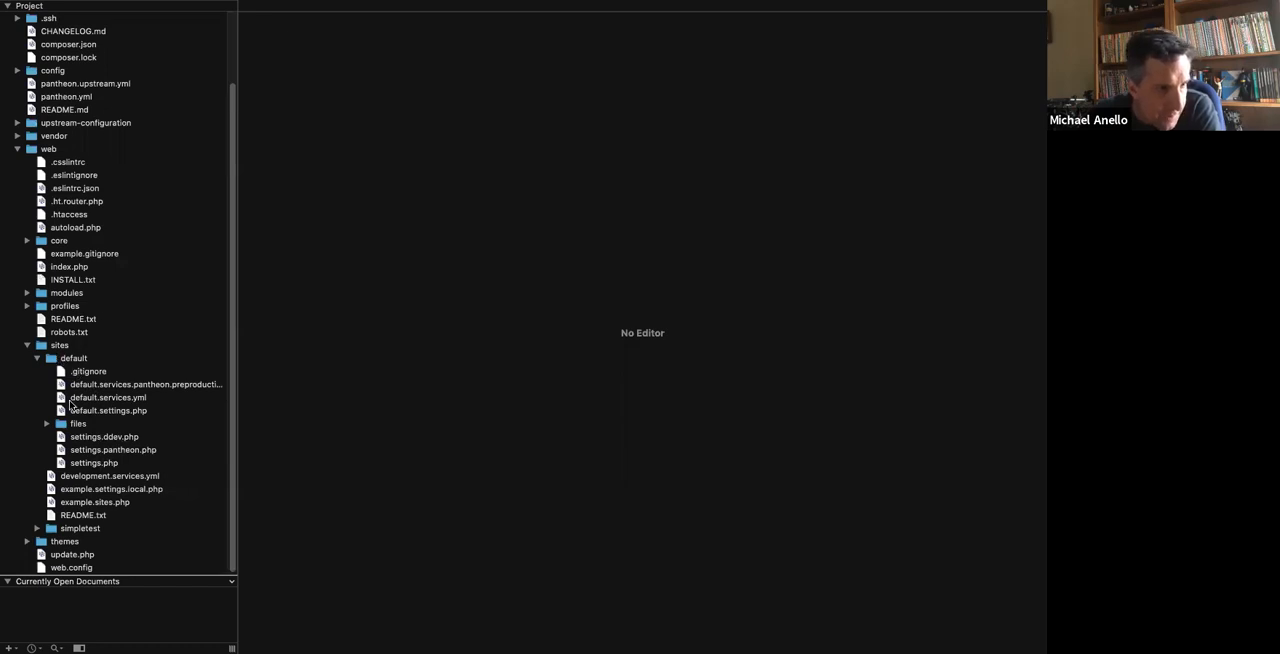
# In the terminal, run ddev drush generate settings-local and accept the default No for overriding the database configuration.
pyautogui.hotkey('ctrl', 'Right')
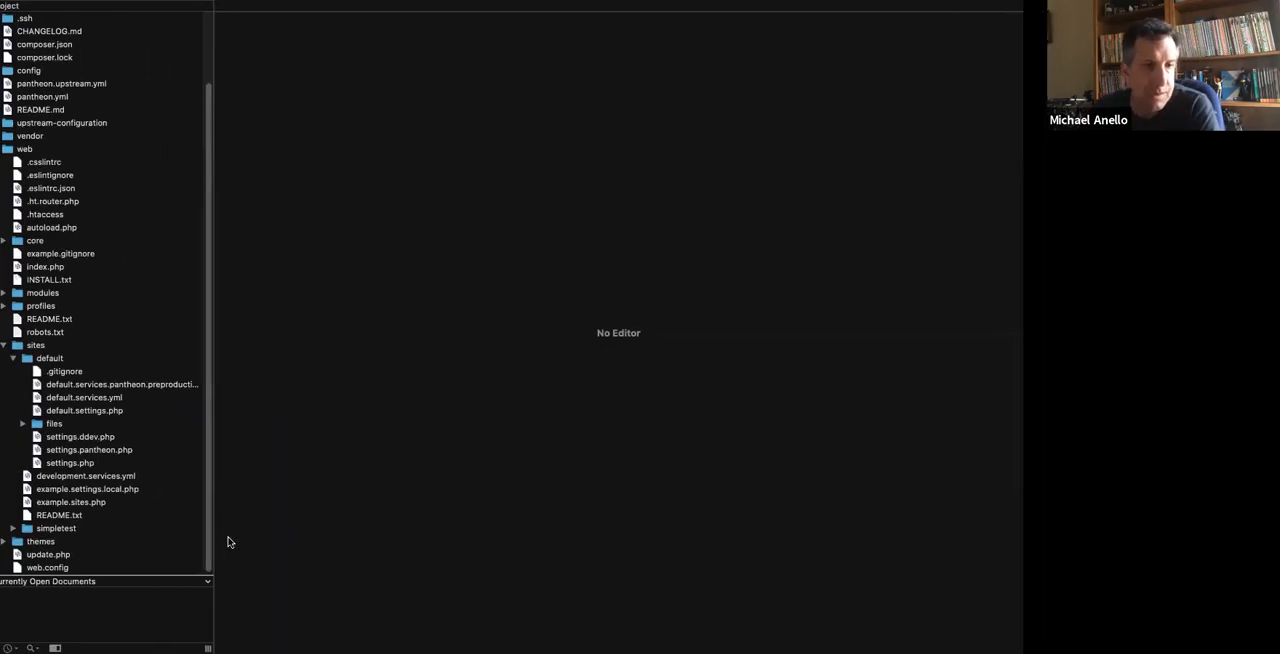
pyautogui.hotkey('ctrl', 'Left')
pyautogui.hotkey('ctrl', 'Left')
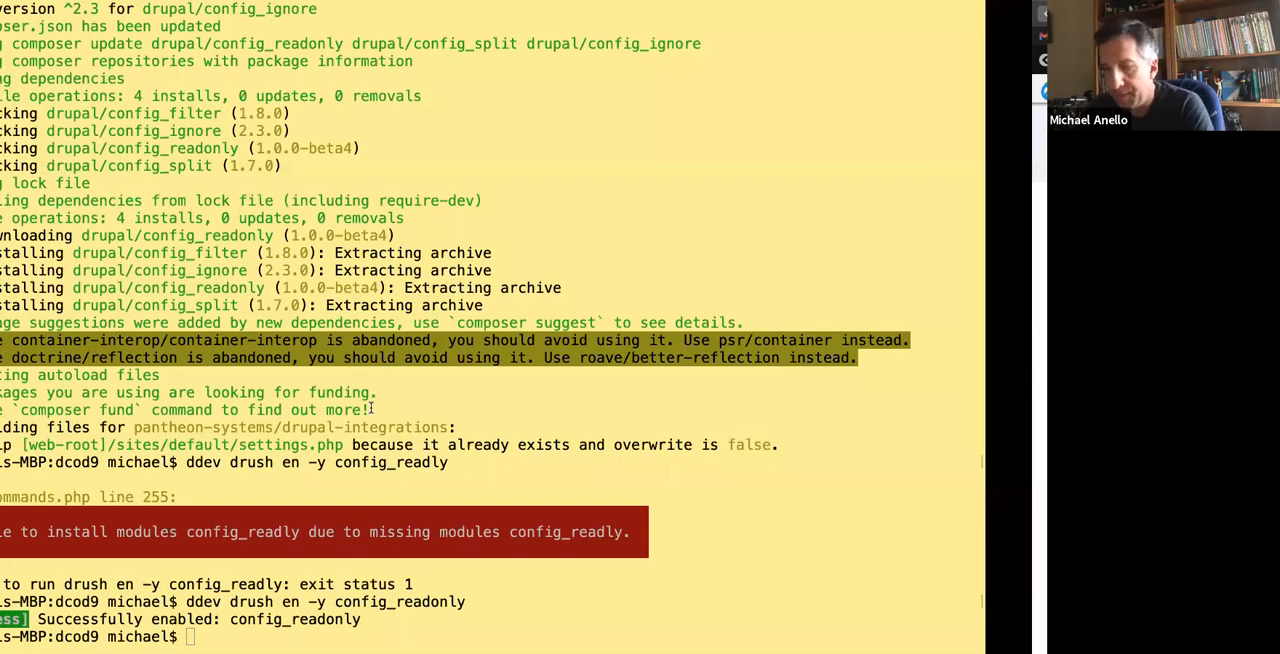
pyautogui.write('ddev drush ')
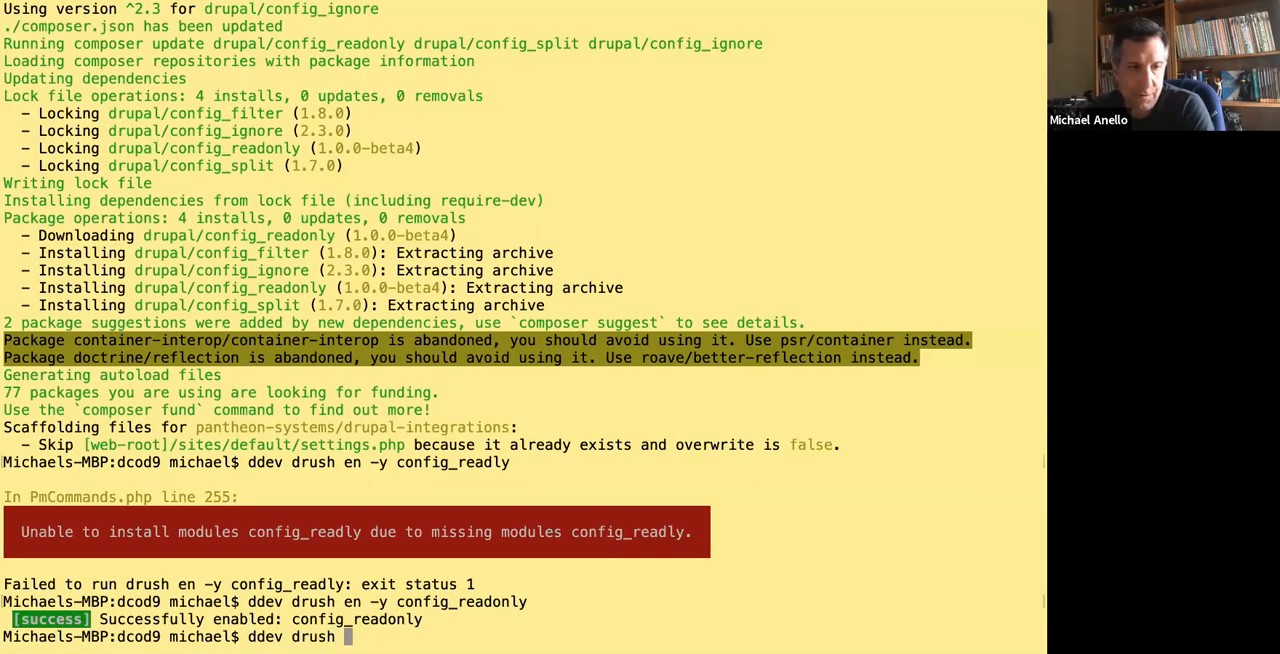
pyautogui.write('generate settings-local')
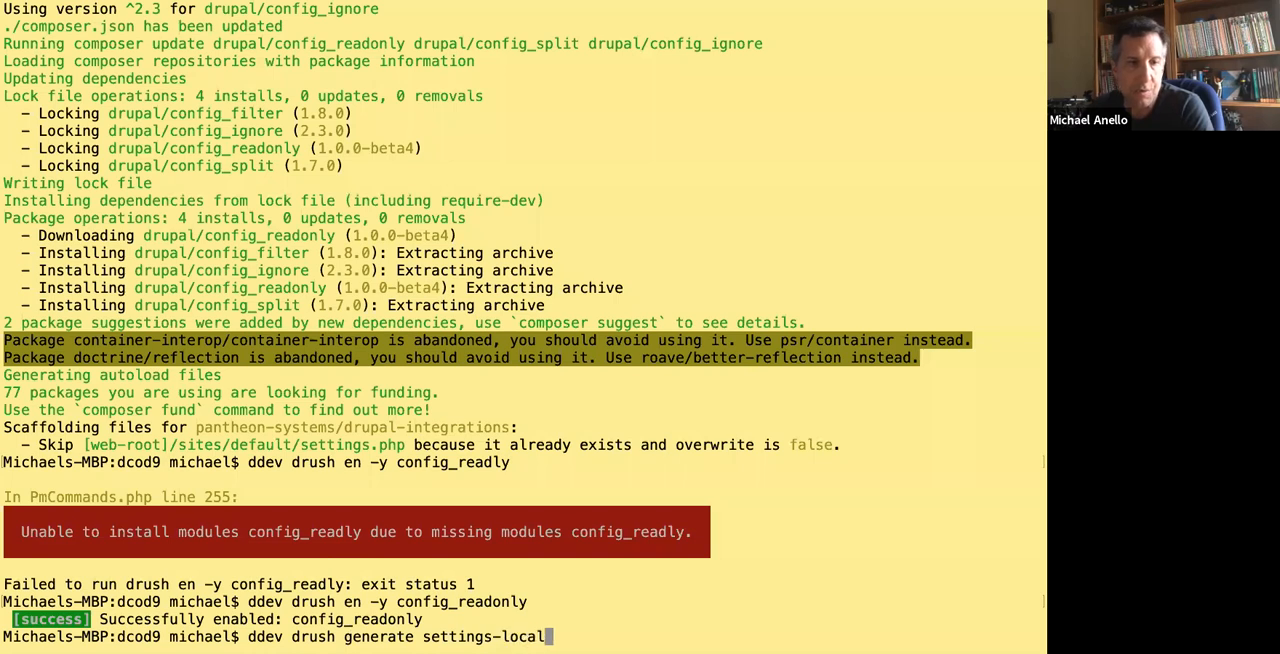
pyautogui.press('Return')
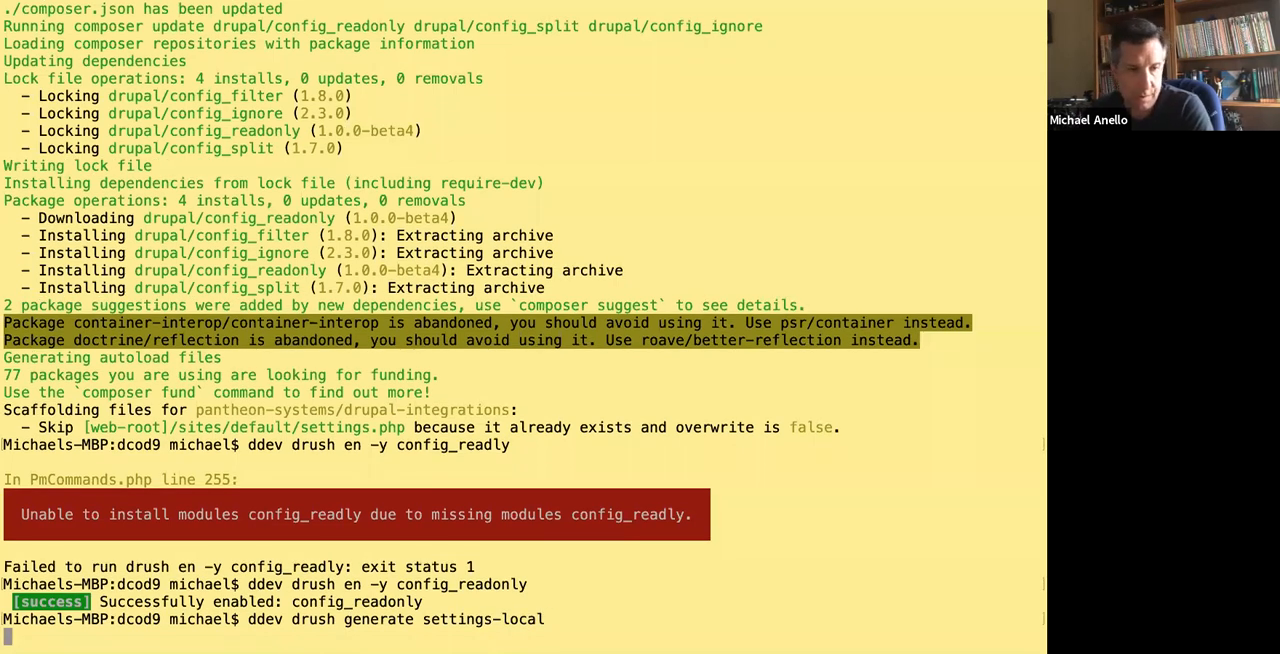
pyautogui.press('Return')
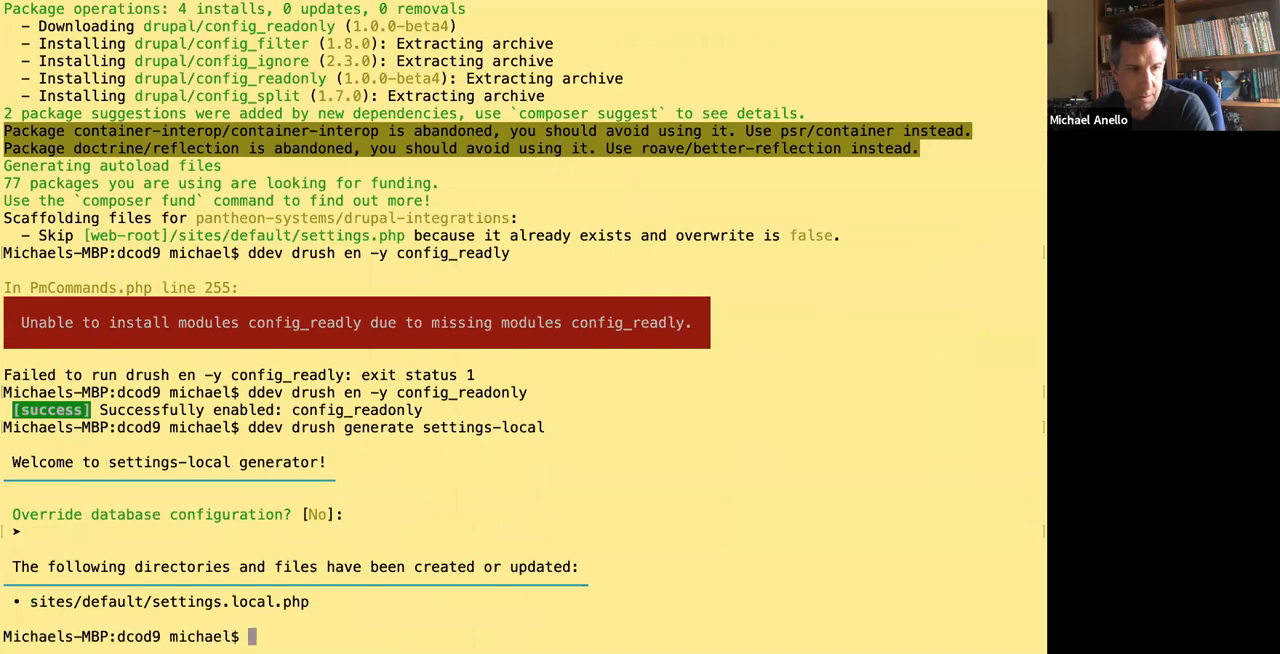
# Switch to the code editor, open settings.local.php and settings.php, and review the block in settings.php that includes the local settings file.
pyautogui.hotkey('ctrl', 'Left')
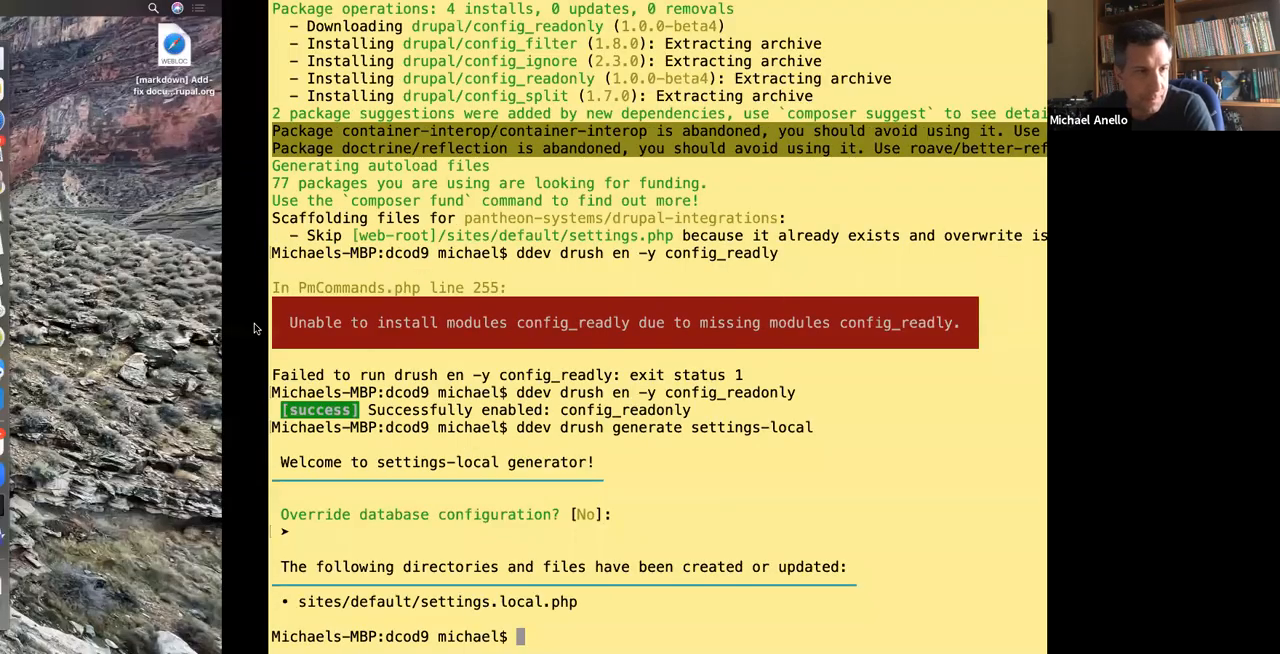
pyautogui.hotkey('ctrl', 'Right')
pyautogui.hotkey('ctrl', 'Right')
pyautogui.hotkey('ctrl', 'Right')
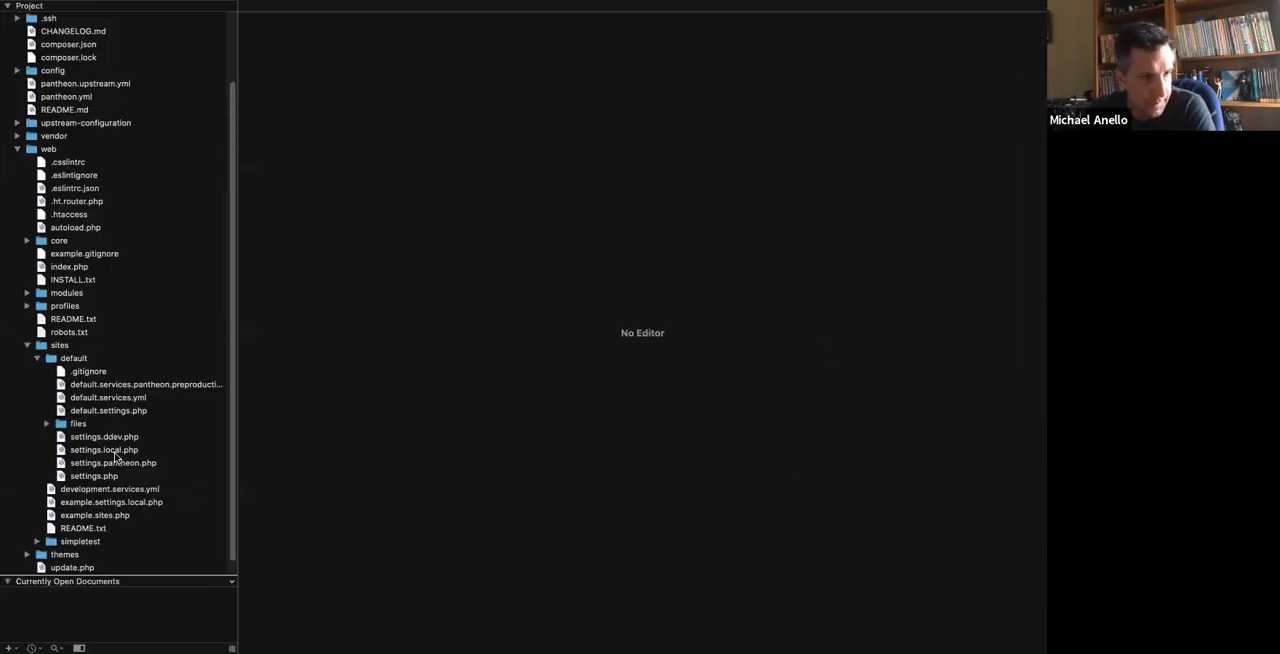
pyautogui.click(115, 455)
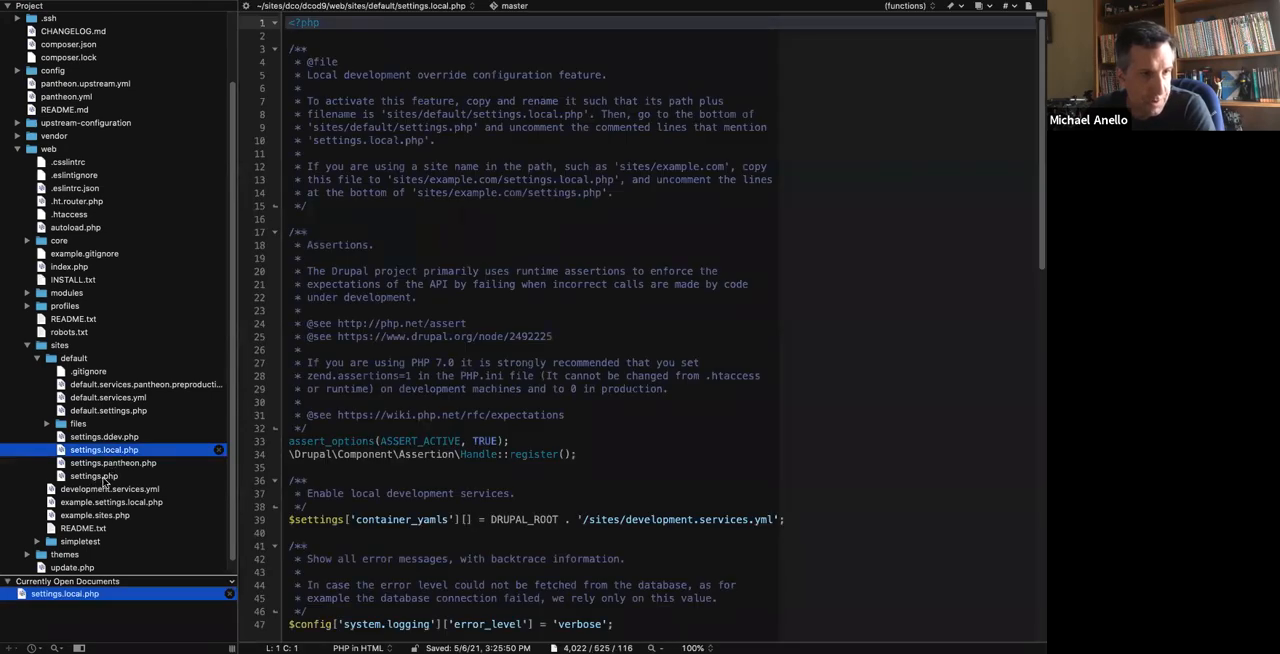
pyautogui.click(100, 478)
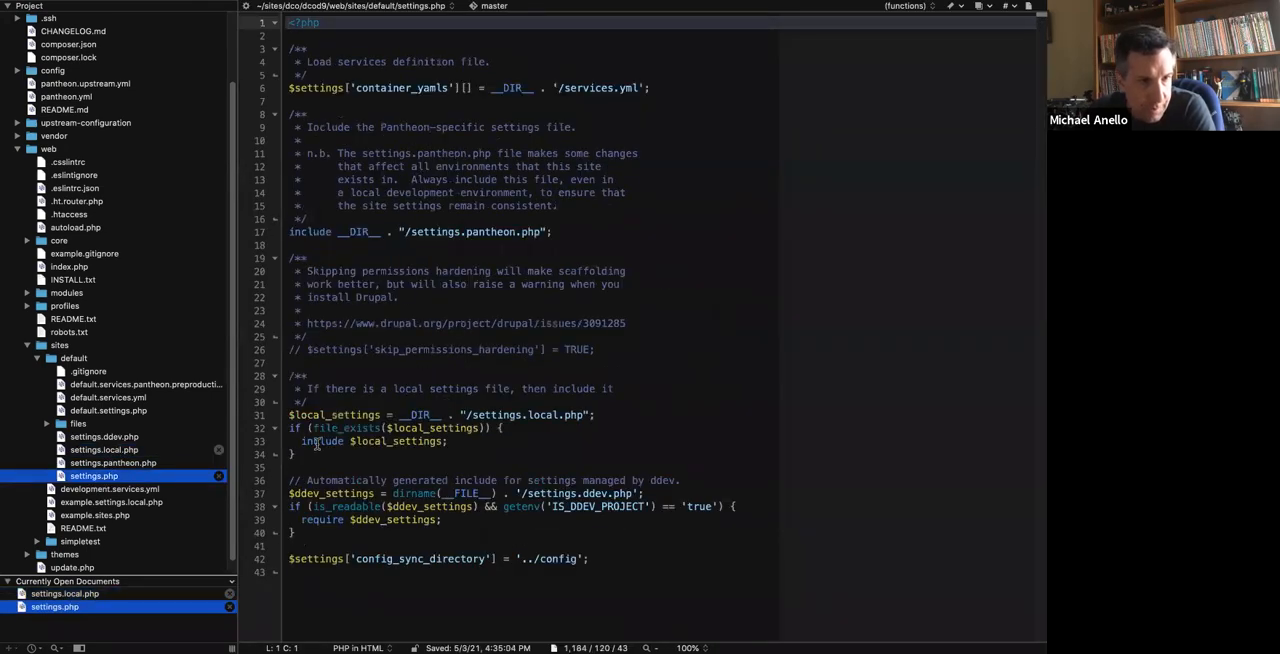
pyautogui.moveTo(305, 454); pyautogui.dragTo(276, 409)
pyautogui.click(500, 245)
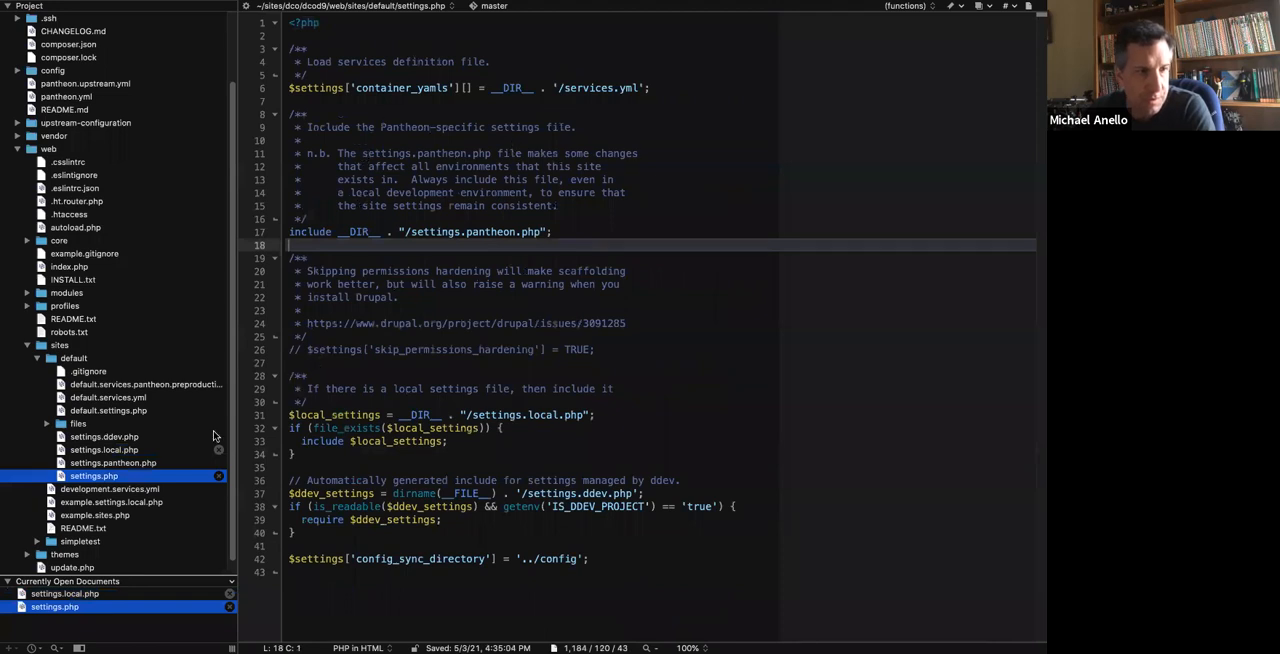
# In settings.local.php, add $settings['config_readonly'] = TRUE; after the skip_permissions_hardening line at the end of the file.
pyautogui.doubleClick(181, 450)
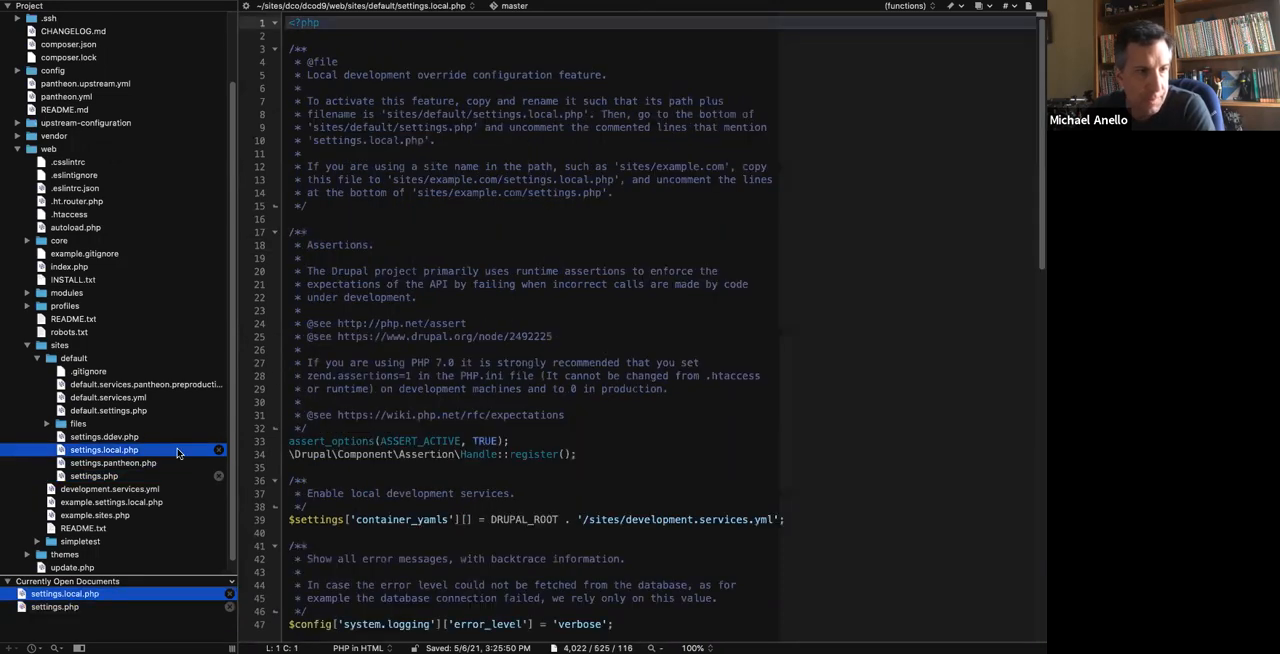
pyautogui.scroll(-20, 392, 397)
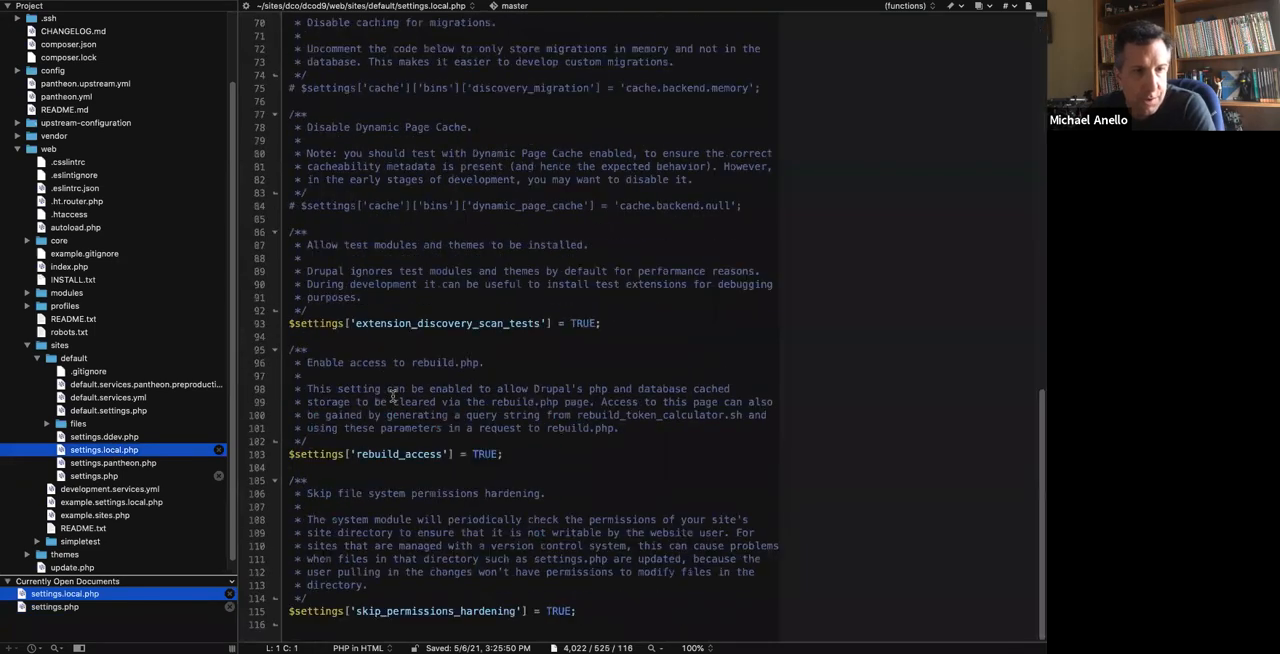
pyautogui.click(612, 612)
pyautogui.press('Return')
pyautogui.press('super+v')
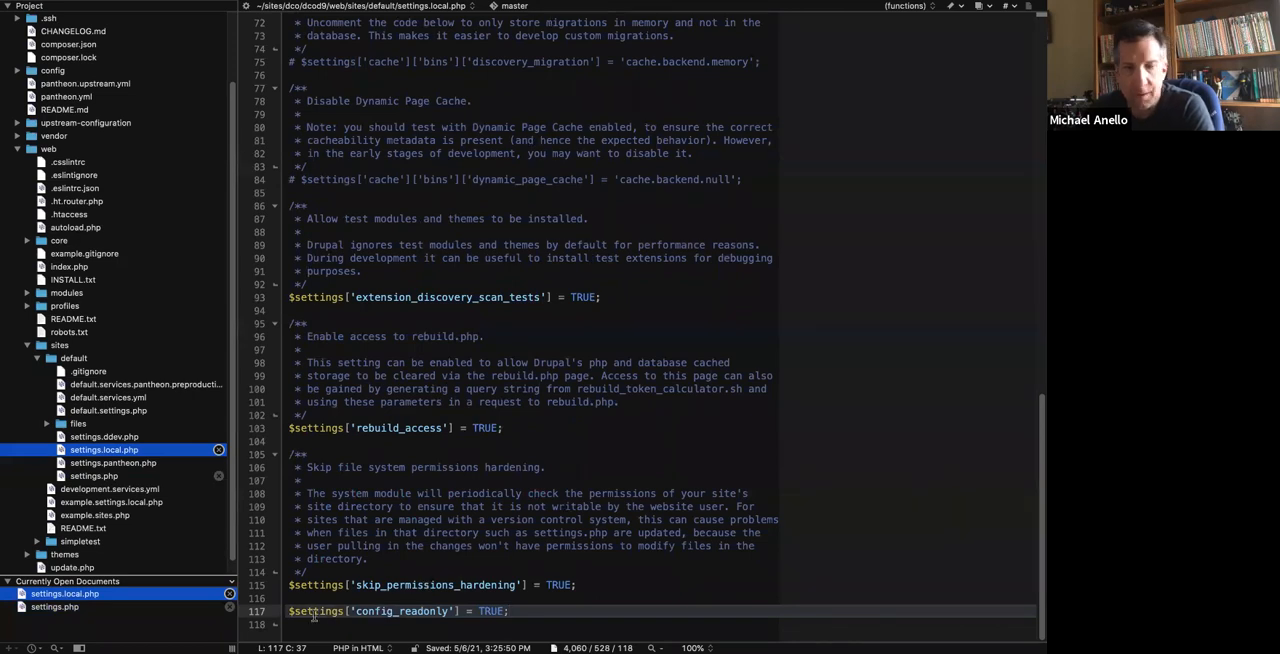
# Enlarge the text view of settings.local.php to 125%, highlight the config_readonly line, and save the file.
pyautogui.click(693, 648)
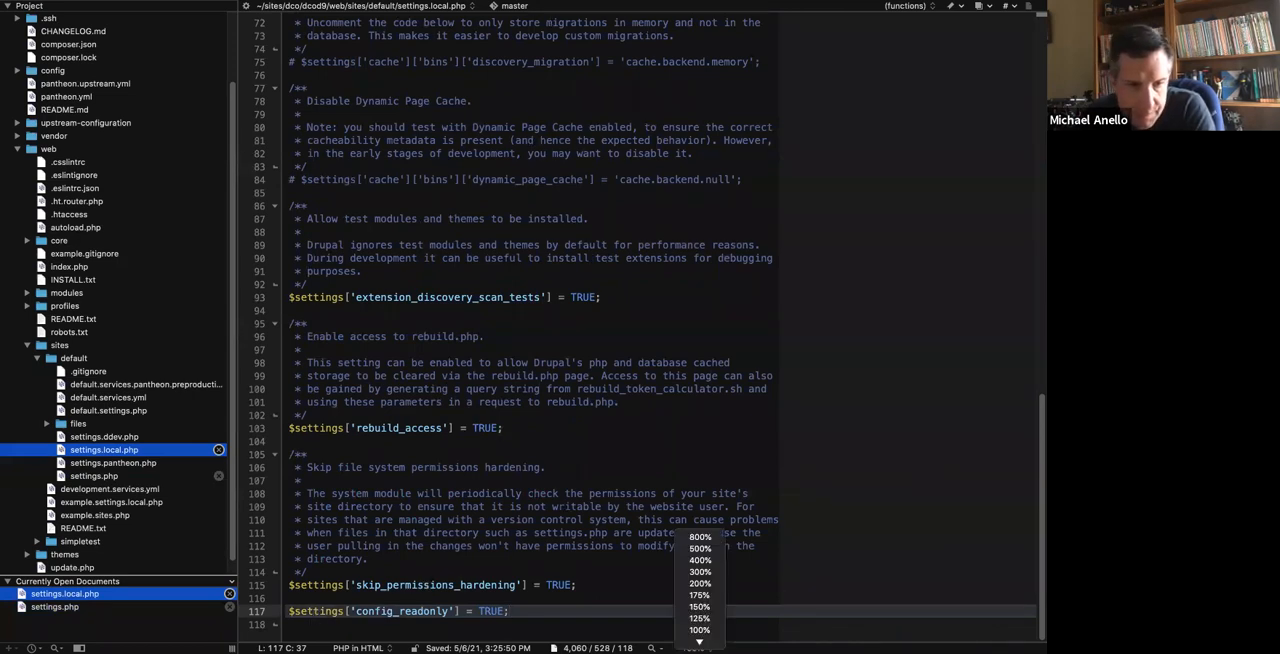
pyautogui.click(699, 618)
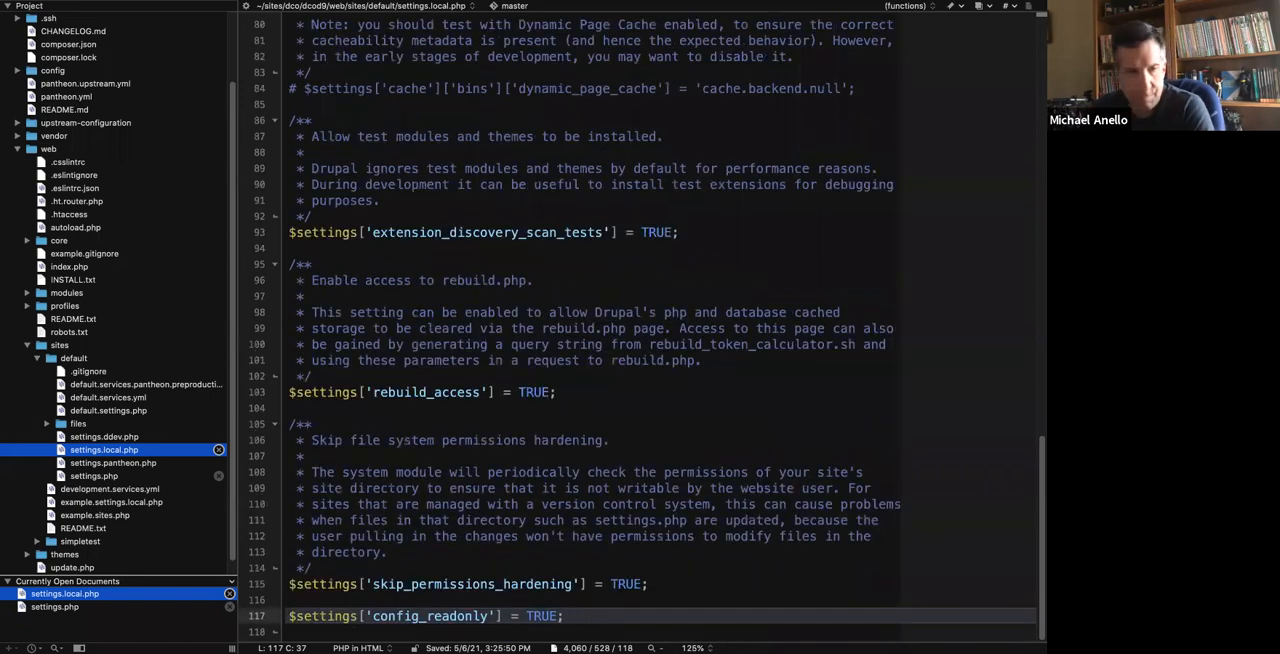
pyautogui.scroll(-2, 578, 600)
pyautogui.moveTo(574, 520); pyautogui.dragTo(284, 520)
pyautogui.click(367, 499)
pyautogui.press('super+s')
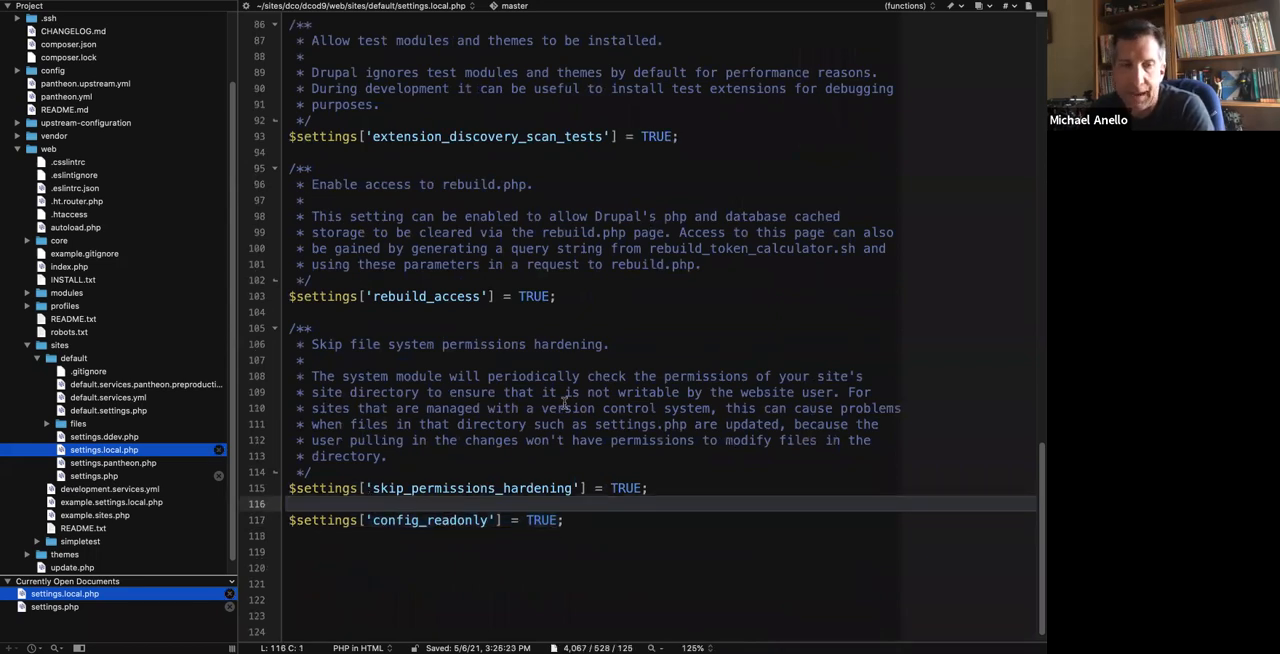
# Switch to the browser, reload the local Basic site settings, inspect its warning and Save configuration button, and view the same form on the dev site.
pyautogui.press('super+Tab')
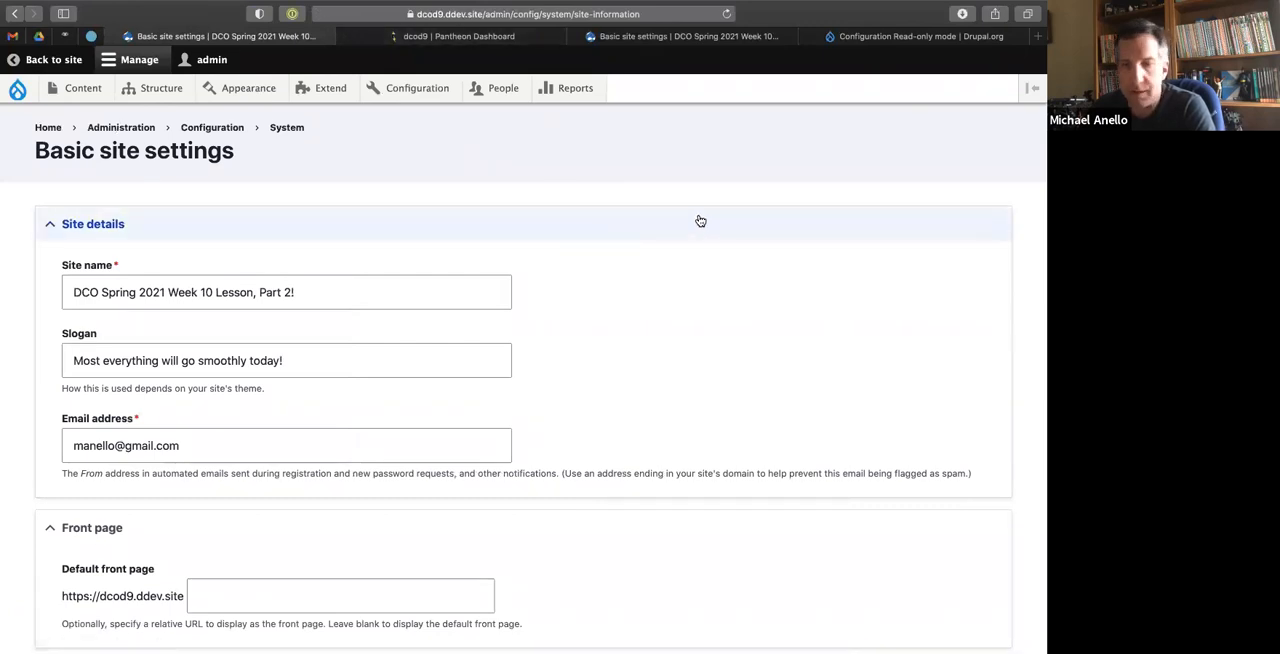
pyautogui.click(700, 221)
pyautogui.click(700, 221)
pyautogui.press('super+r')
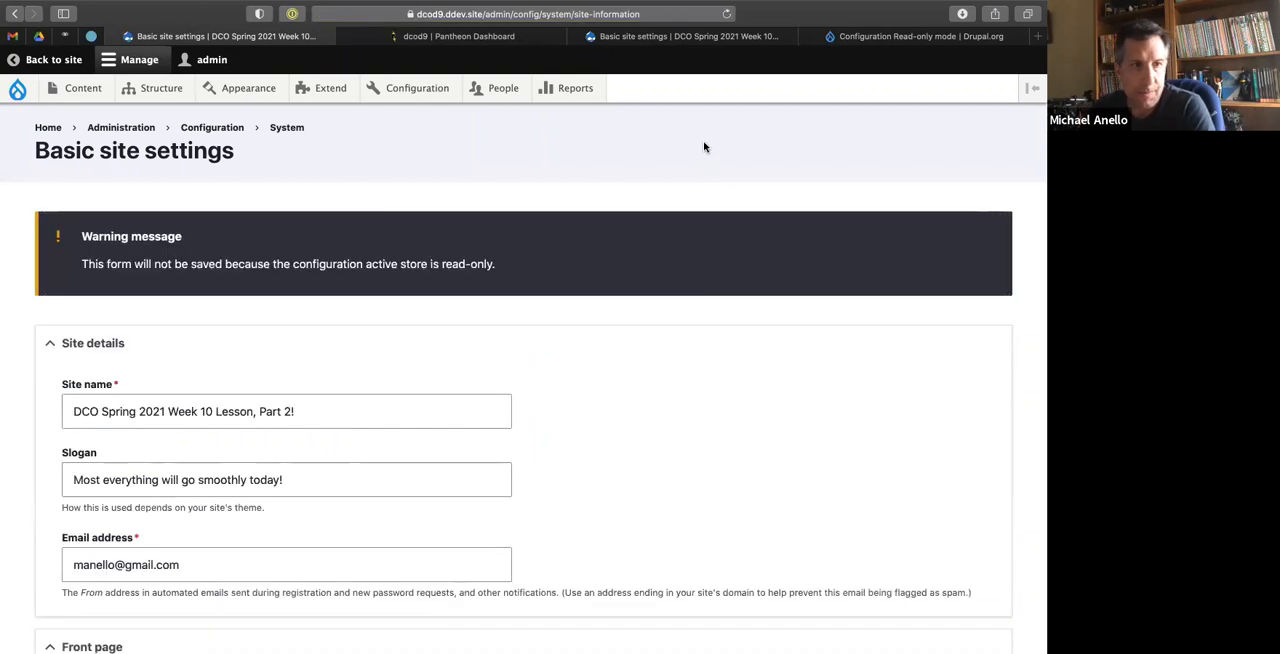
pyautogui.moveTo(97, 265); pyautogui.dragTo(488, 264)
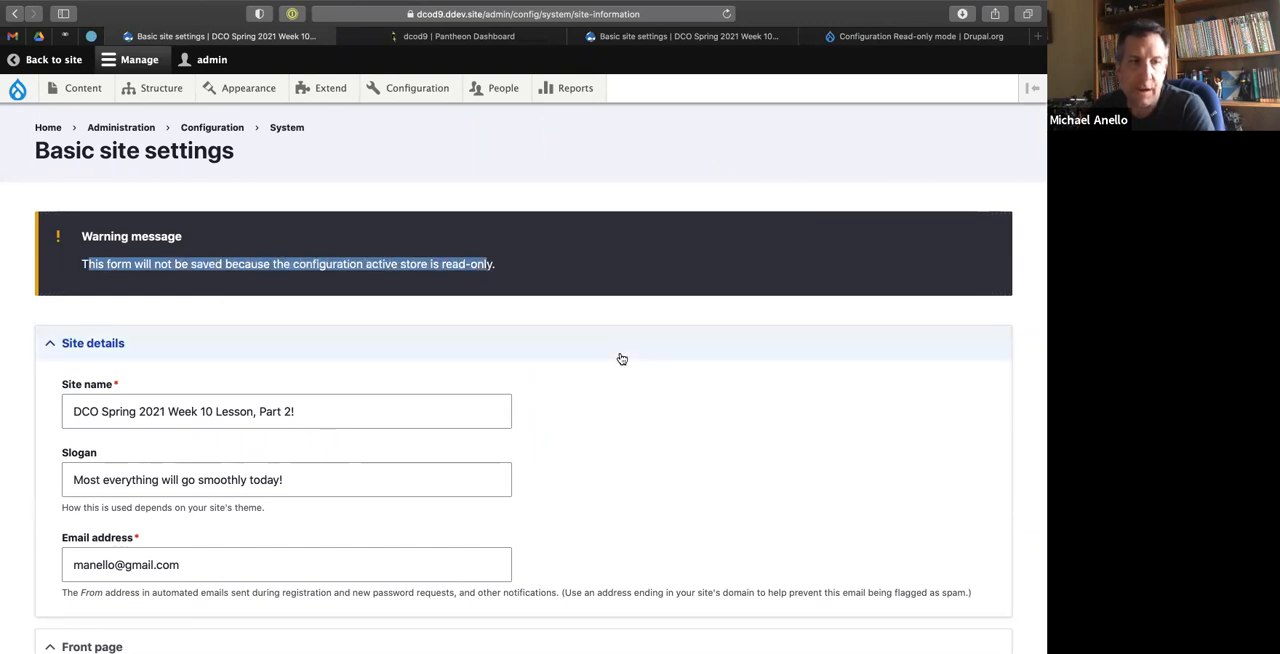
pyautogui.scroll(-5, 621, 358)
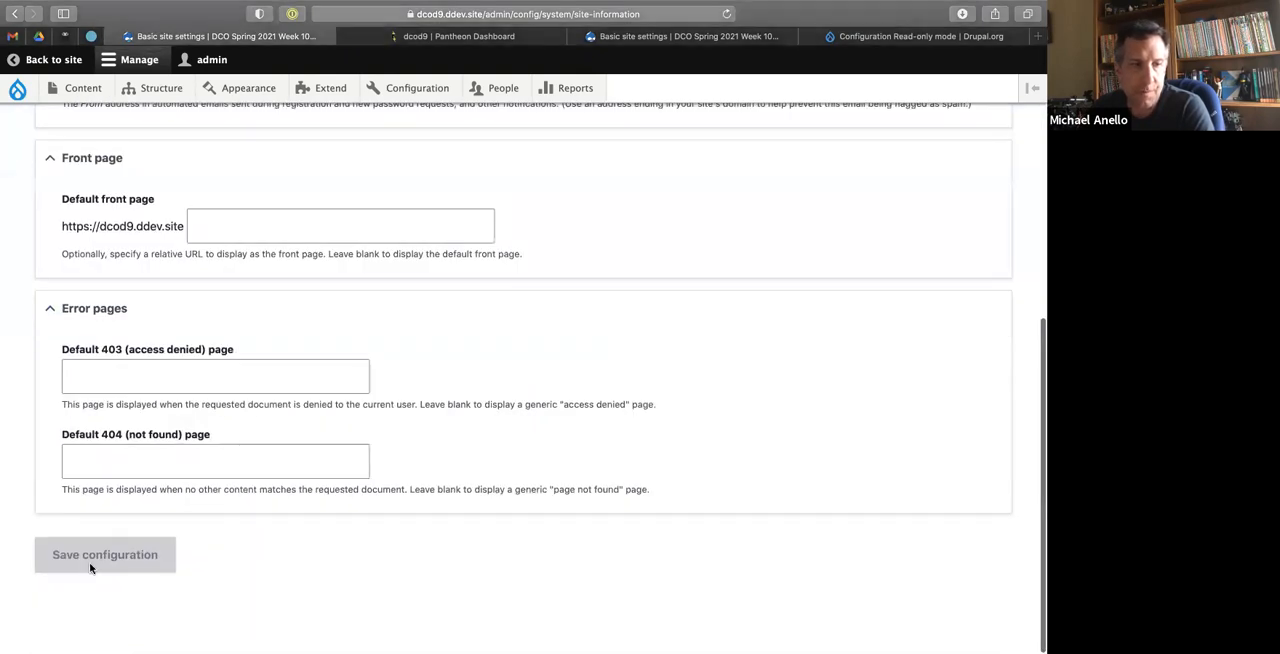
pyautogui.click(166, 472)
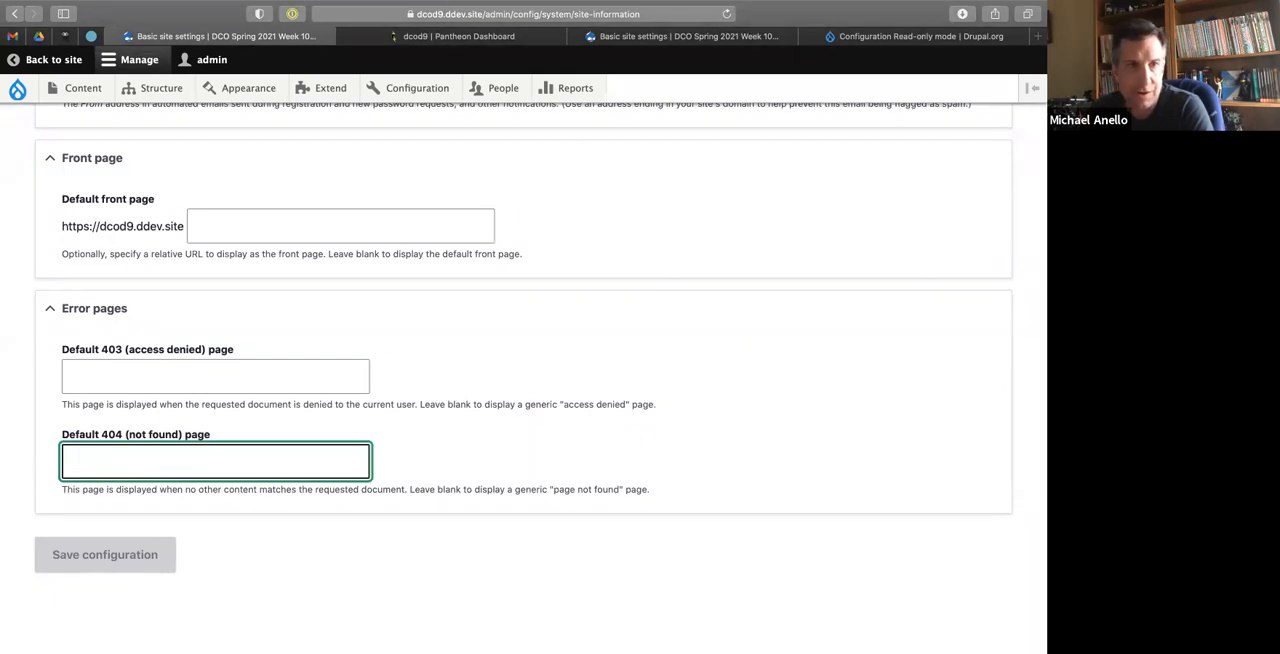
pyautogui.scroll(10, 300, 310)
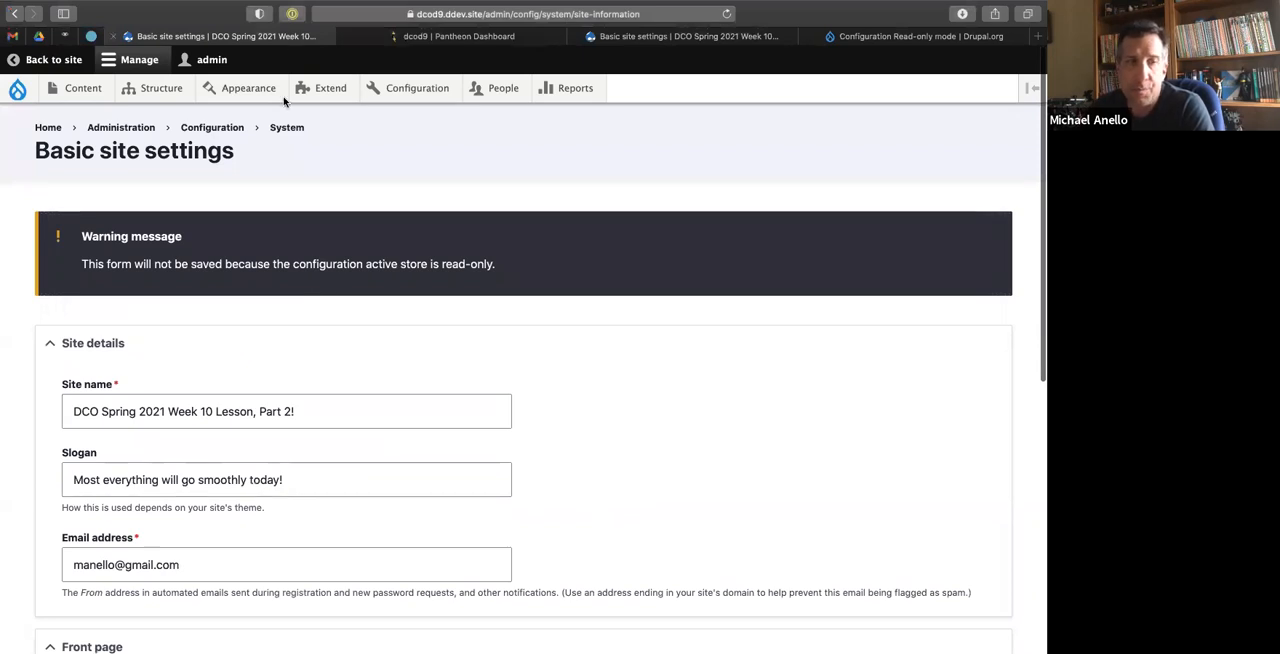
pyautogui.click(692, 38)
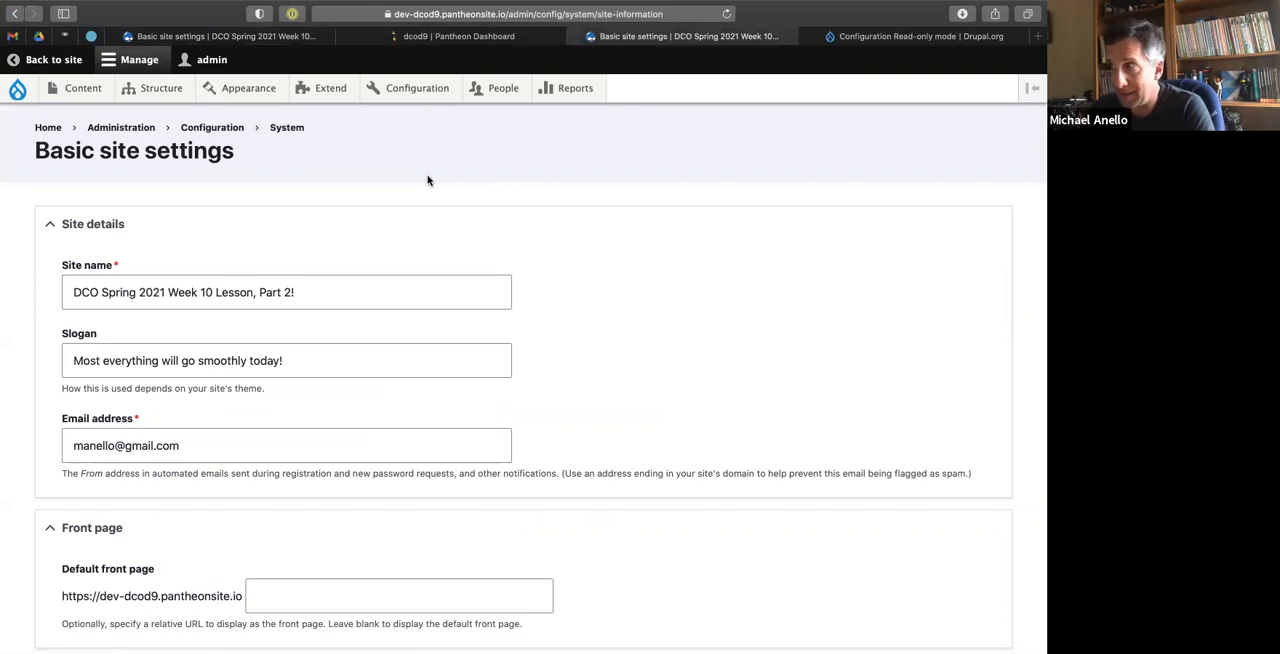
# Return to the code editor, remove the config_readonly line from settings.local.php, and save the file.
pyautogui.hotkey('ctrl', 'Right')
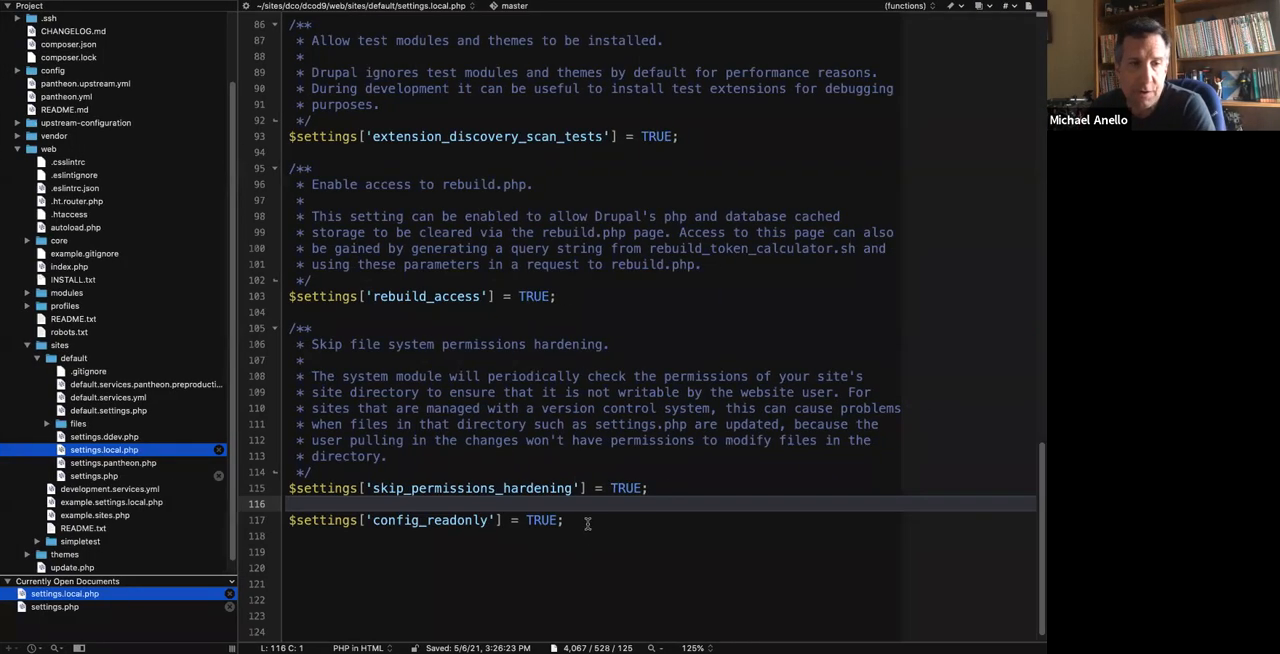
pyautogui.moveTo(587, 523); pyautogui.dragTo(580, 505)
pyautogui.press('super+c')
pyautogui.press('BackSpace')
pyautogui.hotkey('ctrl', 's')
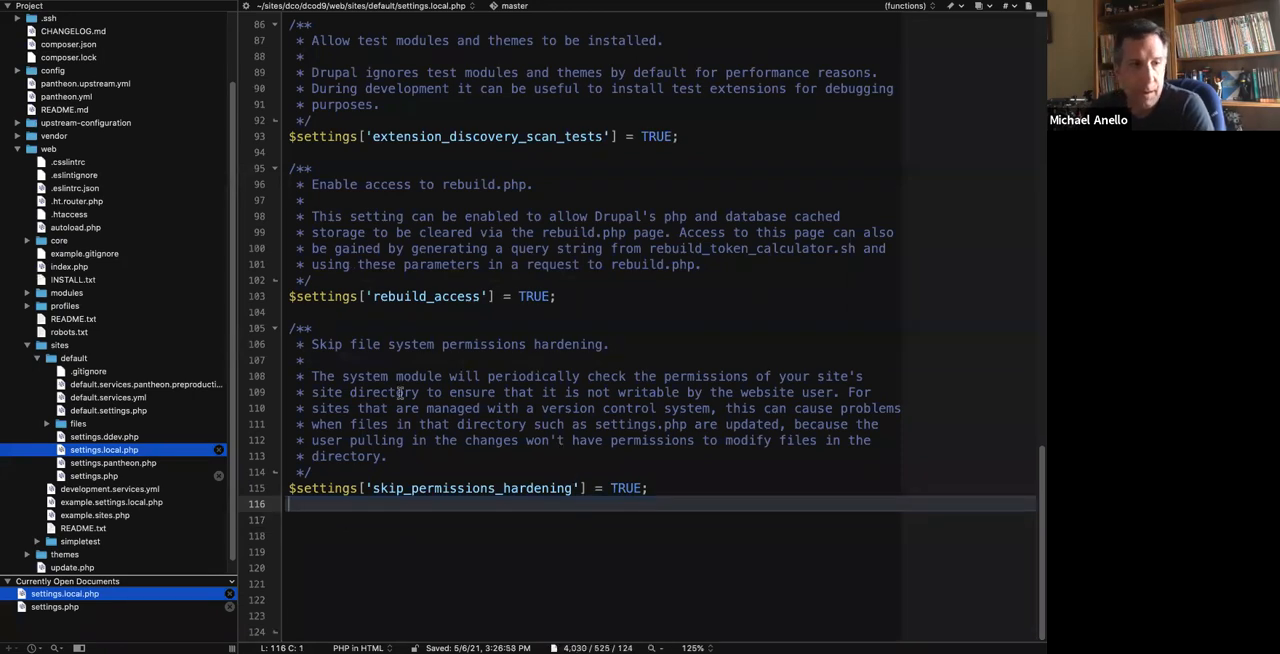
# Open settings.pantheon.php, enlarge its text to 125%, add $settings['config_readonly'] = TRUE; at the end, and save.
pyautogui.doubleClick(100, 464)
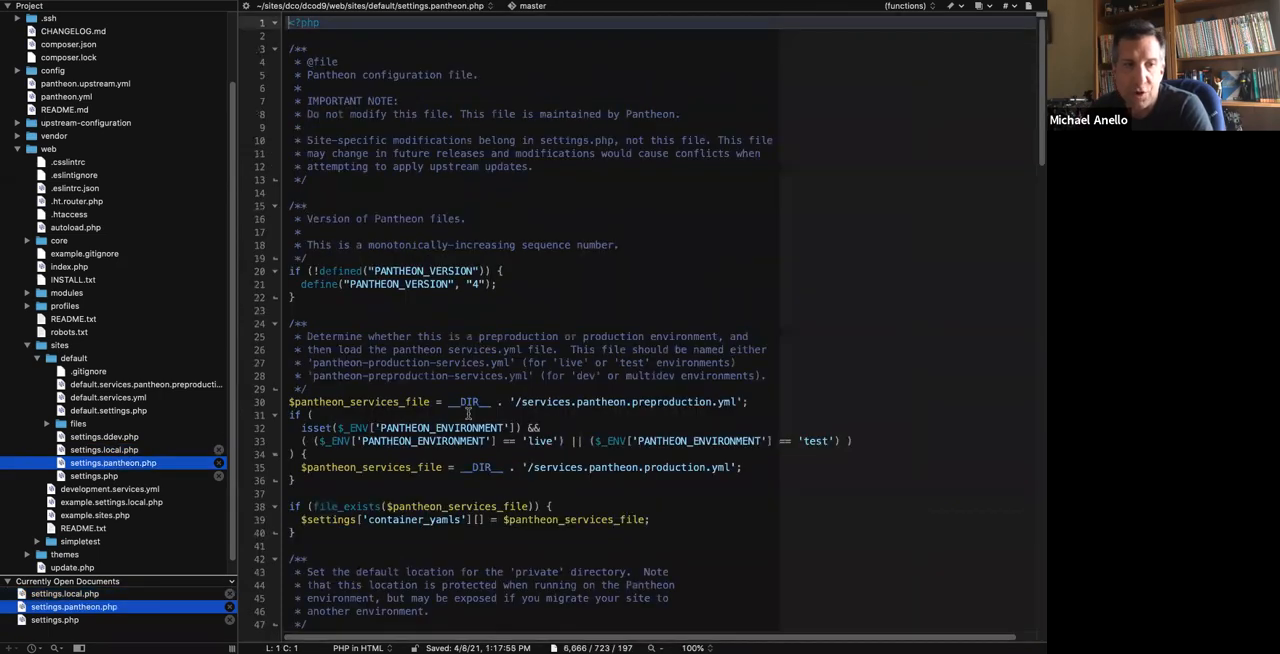
pyautogui.click(692, 648)
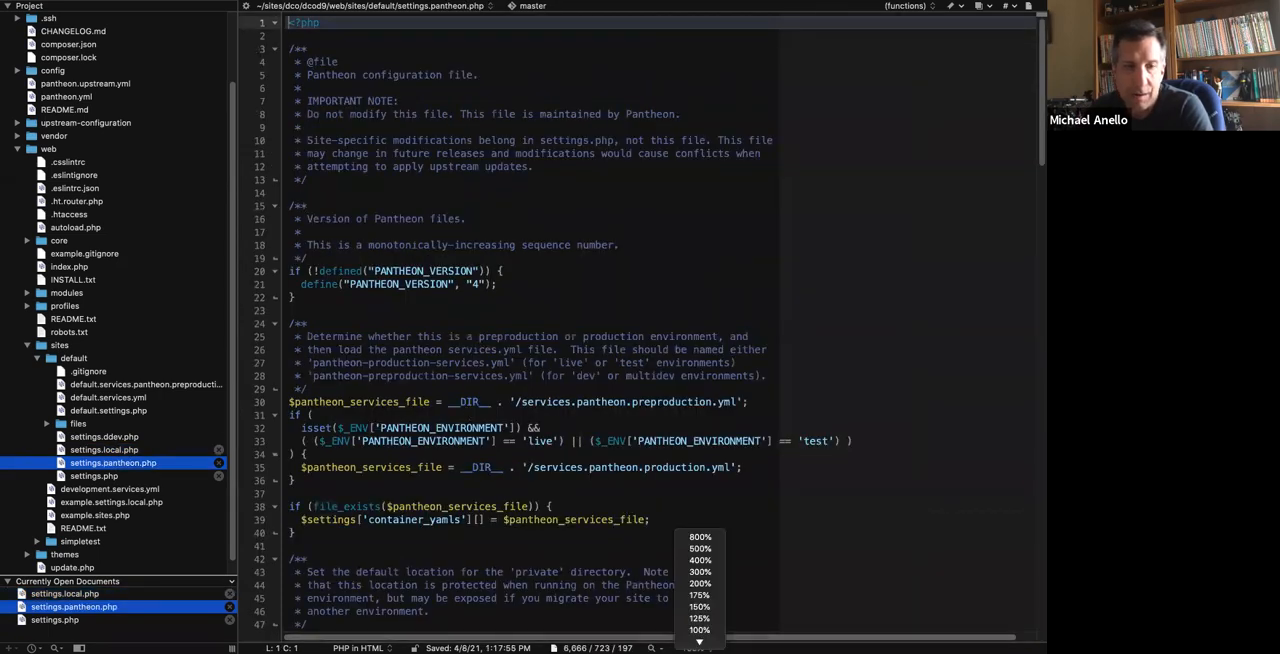
pyautogui.press('Return')
pyautogui.scroll(-20, 557, 457)
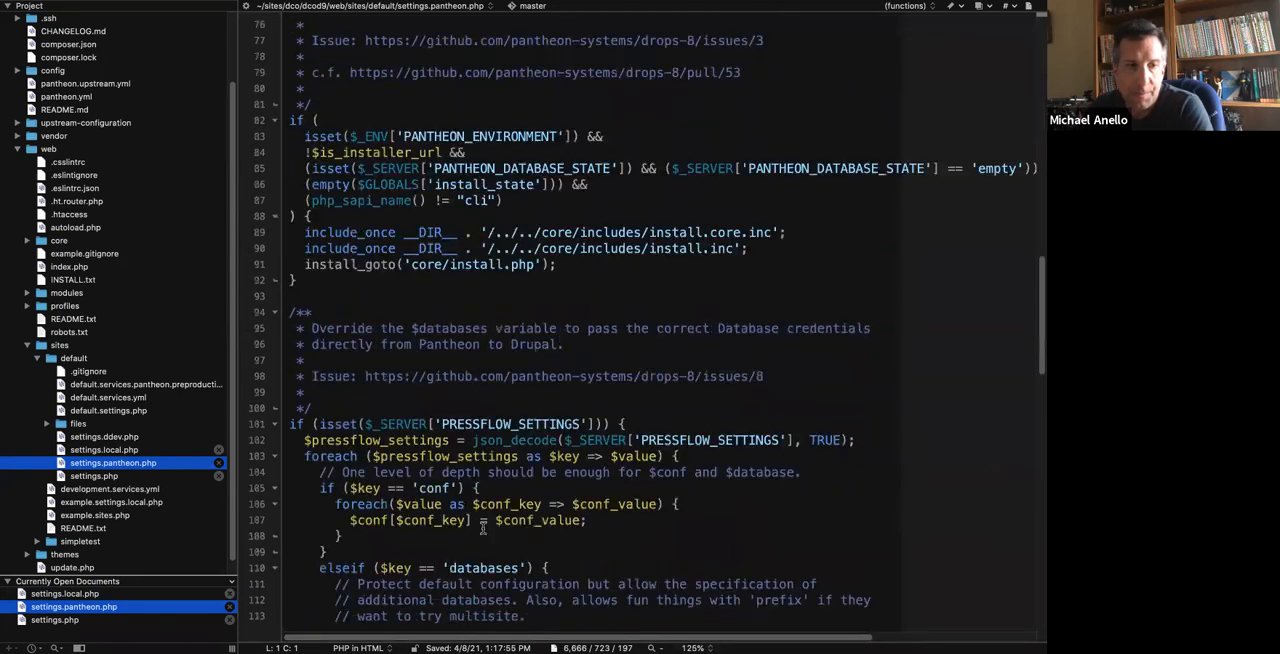
pyautogui.click(357, 600)
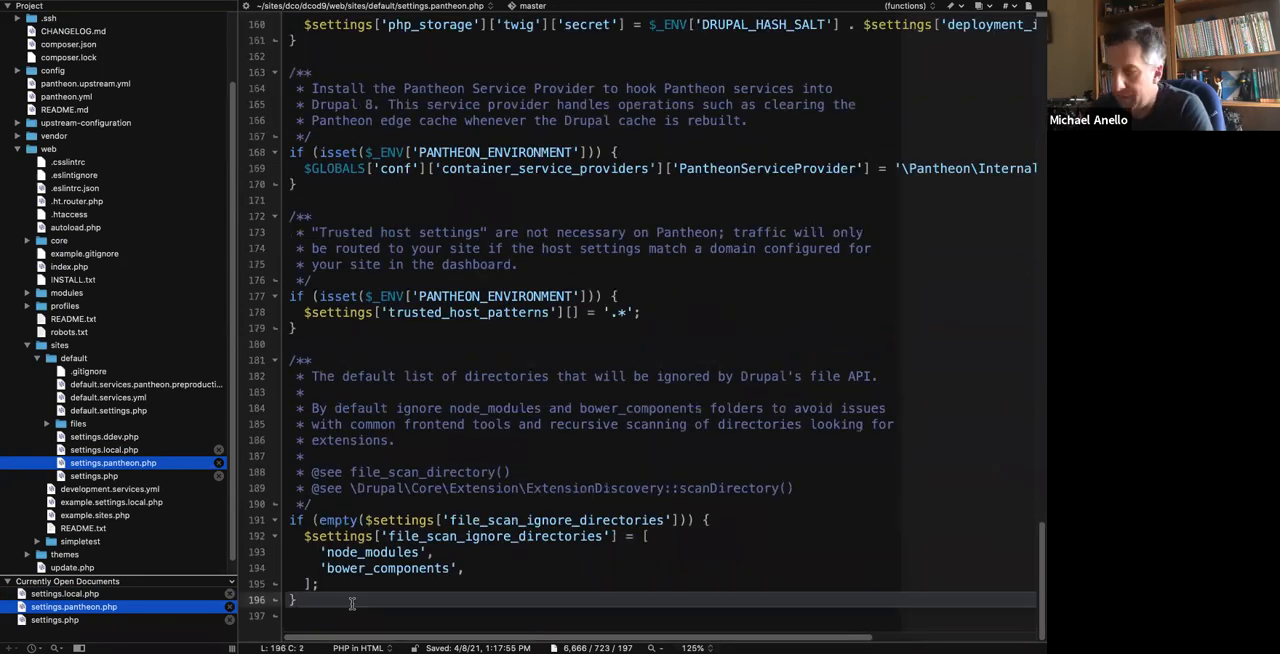
pyautogui.press('super+v')
pyautogui.press('super+s')
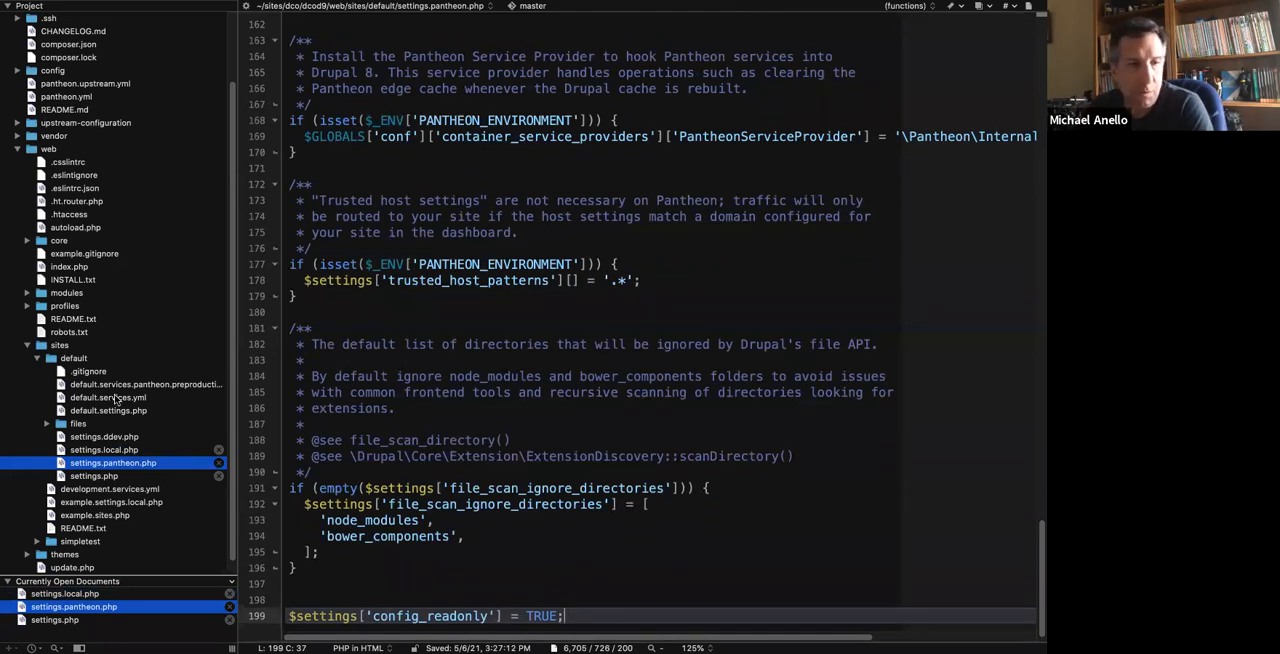
# Open settings.php and review the line that includes settings.pantheon.php along with the comment above it.
pyautogui.click(108, 477)
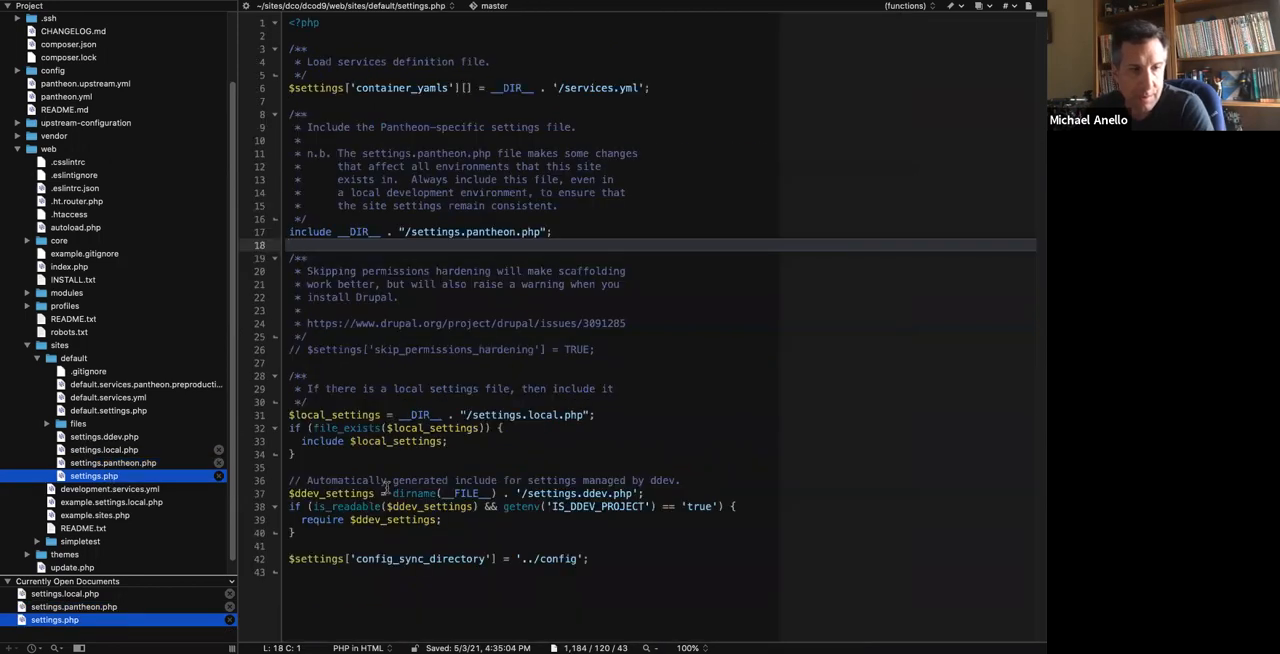
pyautogui.moveTo(312, 229); pyautogui.dragTo(604, 230)
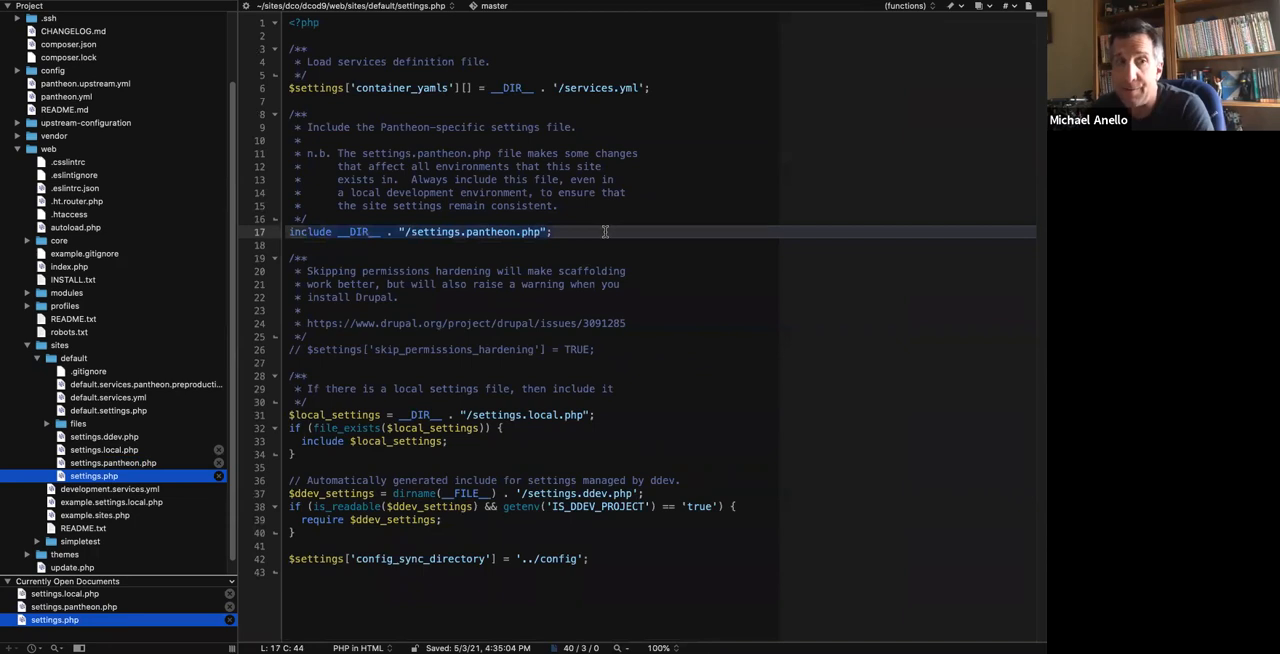
pyautogui.click(558, 181)
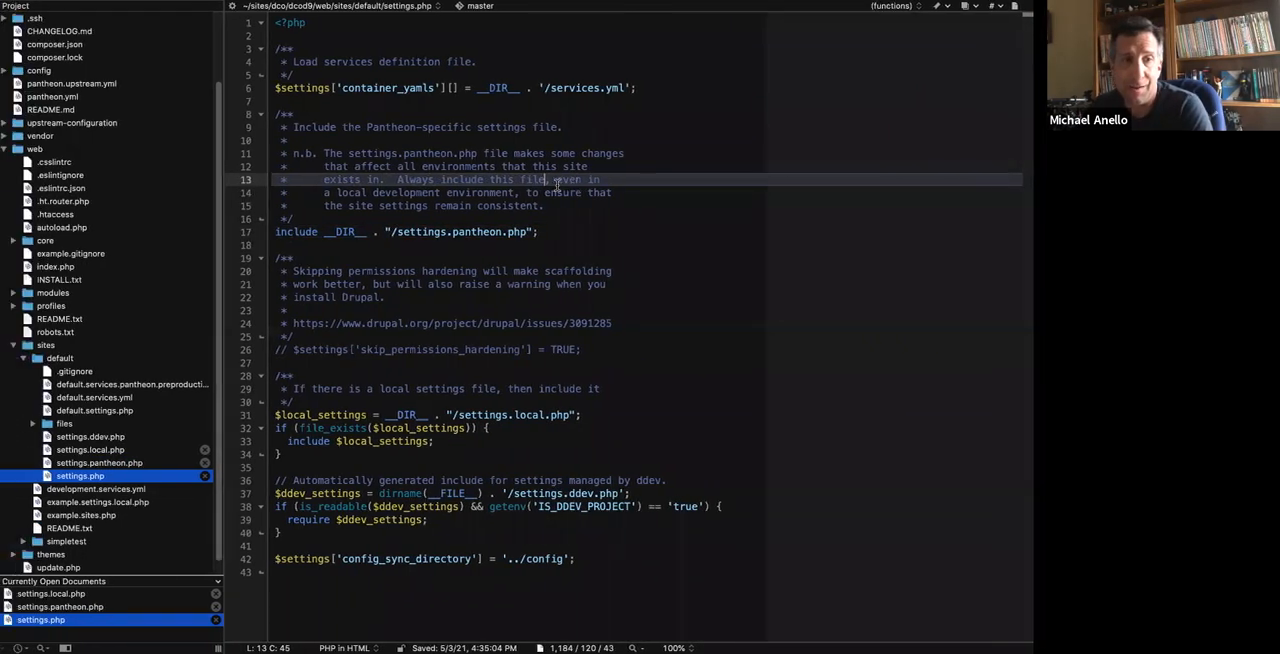
pyautogui.hotkey('ctrl', 'Left')
pyautogui.hotkey('ctrl', 'Right')
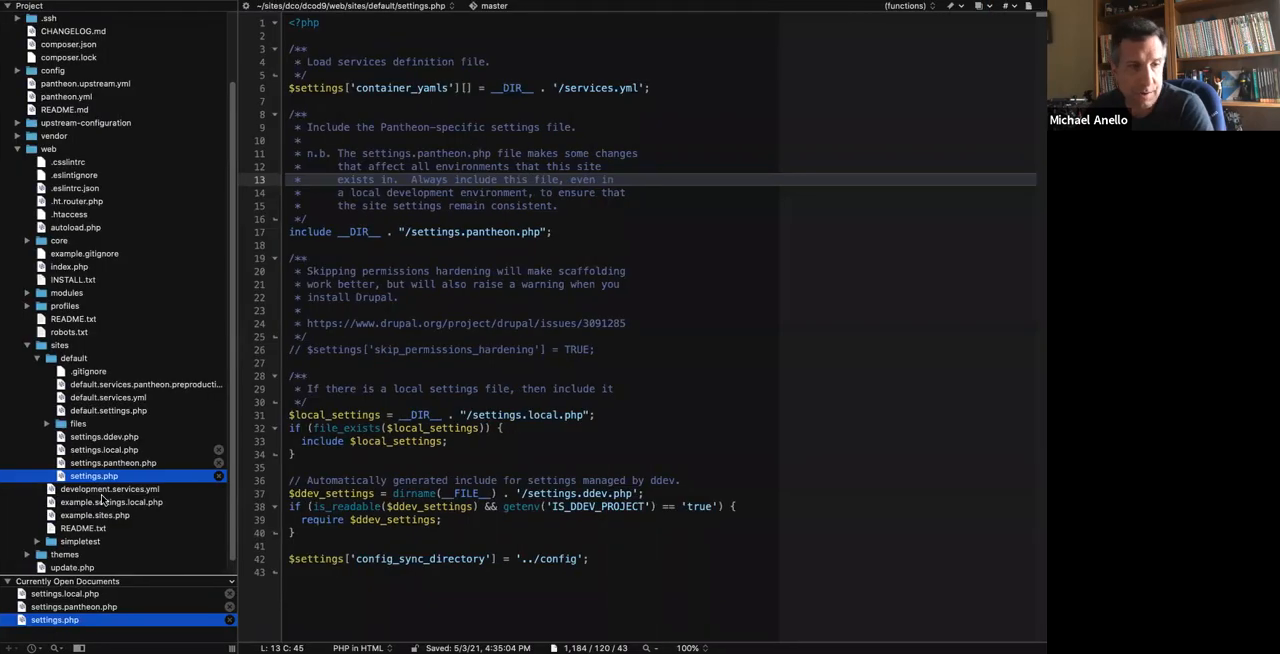
# Check the end of settings.pantheon.php, and switch to the browser to view Basic site settings on the local site.
pyautogui.click(122, 464)
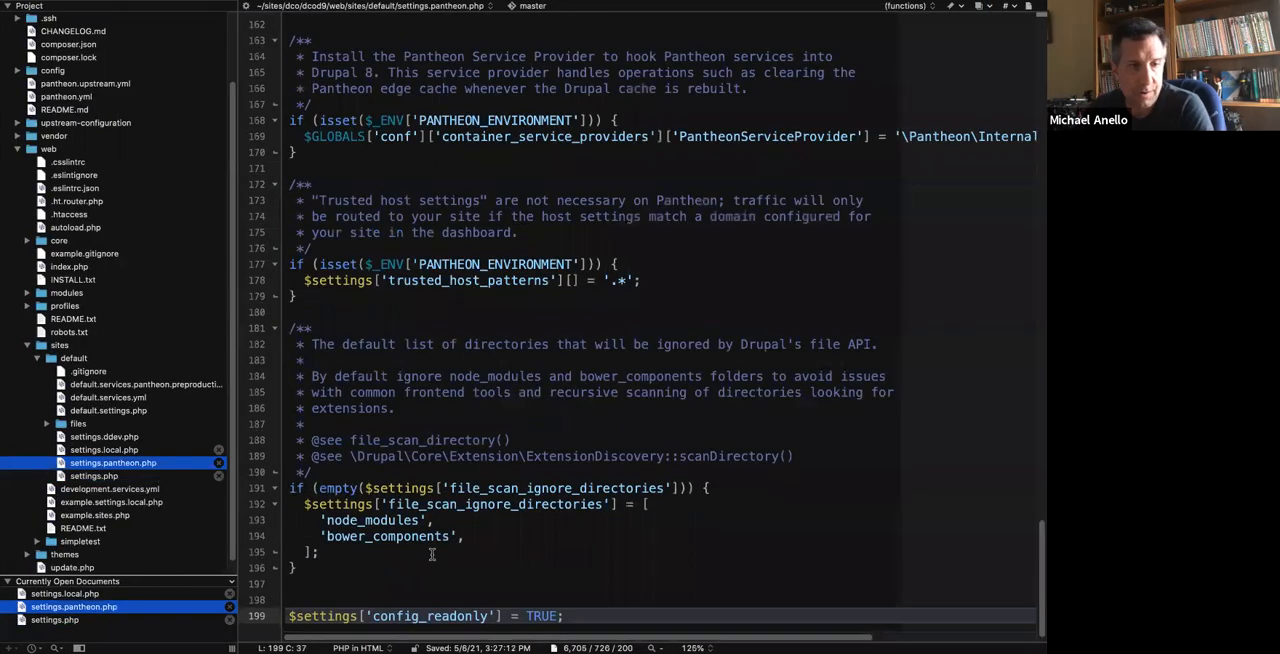
pyautogui.scroll(-1, 432, 555)
pyautogui.click(432, 553)
pyautogui.hotkey('ctrl', 'Left')
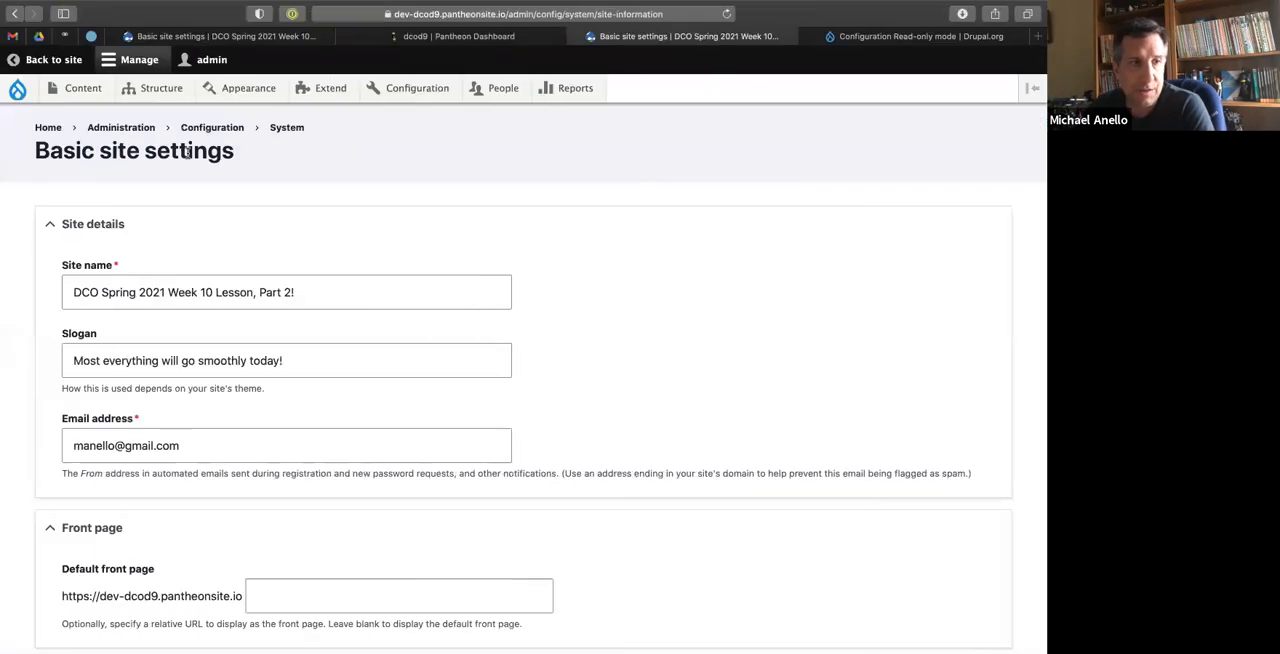
pyautogui.click(167, 37)
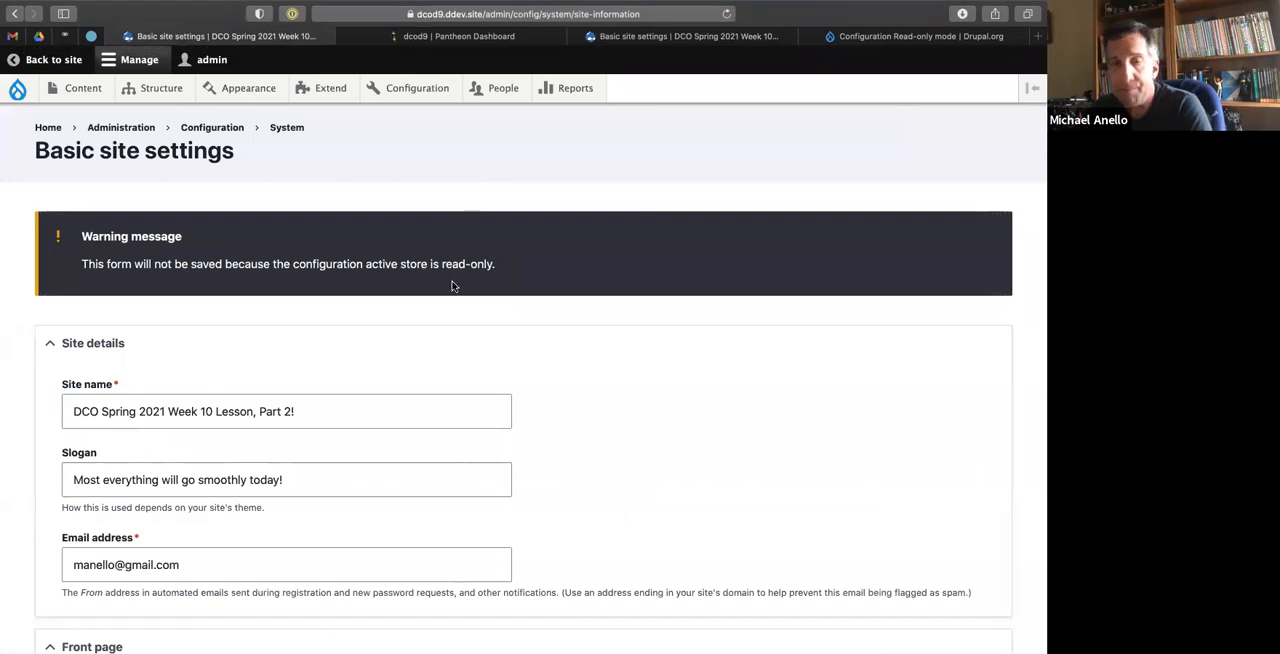
# Return to settings.pantheon.php in the code editor and examine the isset($_ENV['PANTHEON_ENVIRONMENT']) condition around the trusted host settings.
pyautogui.hotkey('ctrl', 'Right')
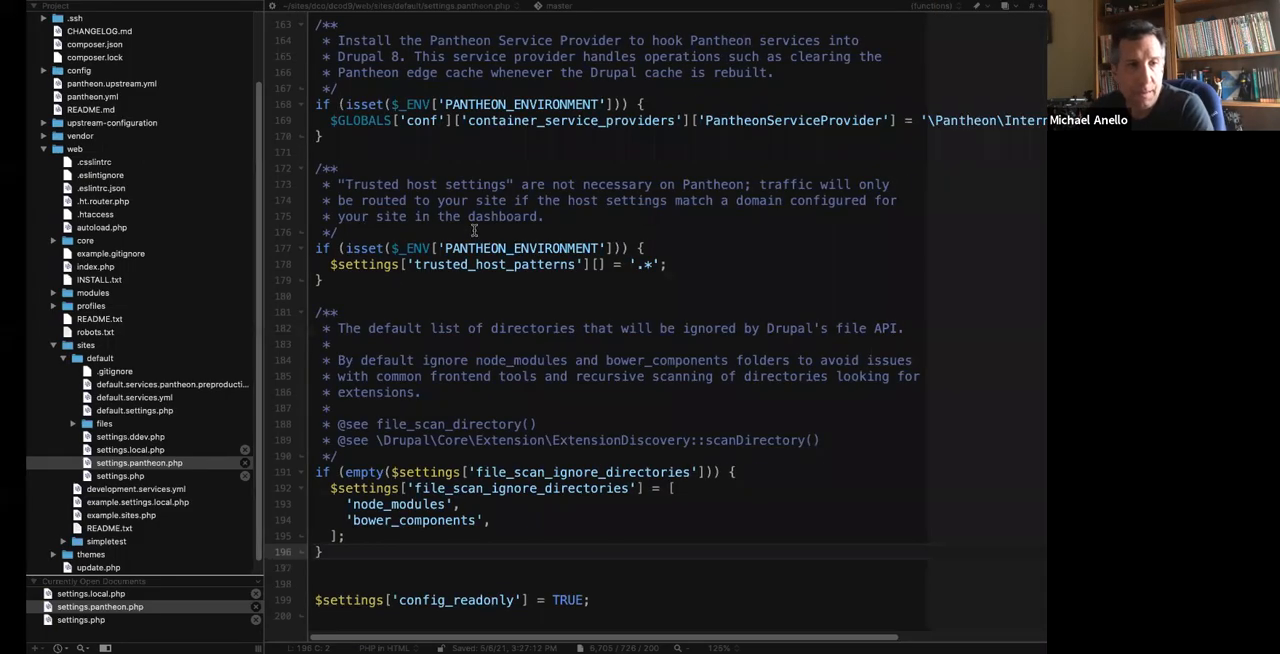
pyautogui.click(474, 230)
pyautogui.hscroll(2, 400, 390)
pyautogui.scroll(3, 400, 390)
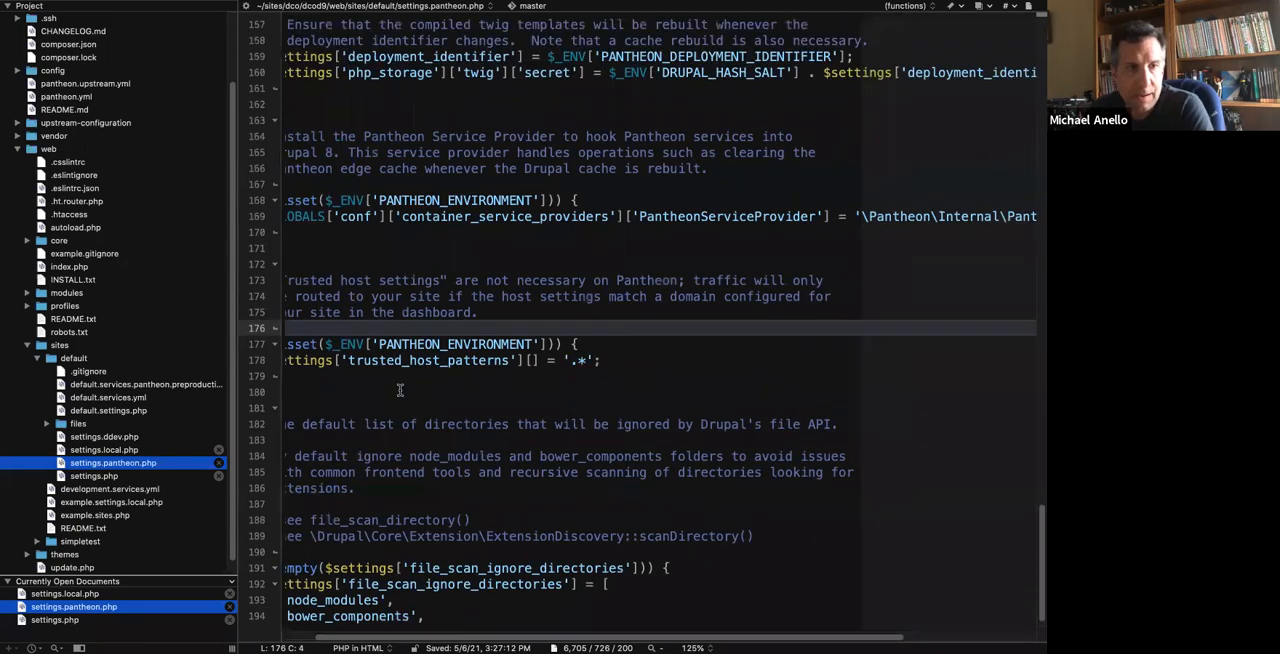
pyautogui.hscroll(-2, 400, 390)
pyautogui.scroll(-3, 400, 390)
pyautogui.moveTo(366, 248); pyautogui.dragTo(604, 248)
pyautogui.click(647, 244)
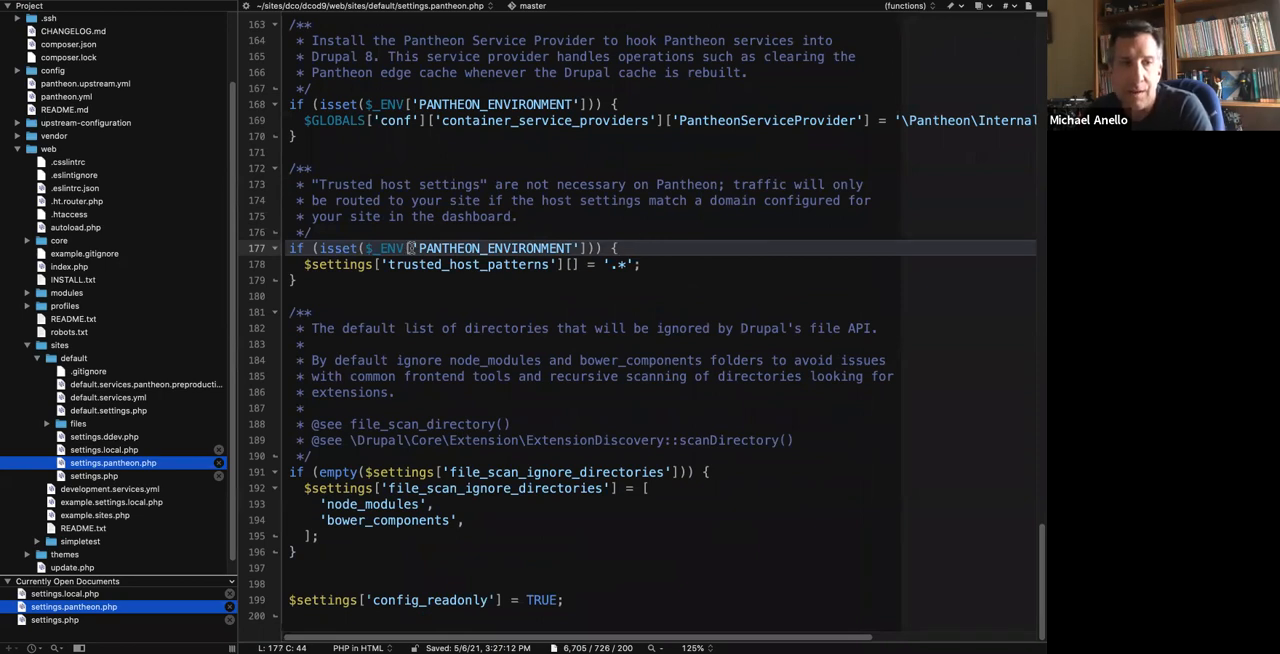
# Copy the if (isset($_ENV['PANTHEON_ENVIRONMENT'])) { line from the trusted host settings and paste it directly above the config_readonly setting.
pyautogui.moveTo(417, 247); pyautogui.dragTo(578, 247)
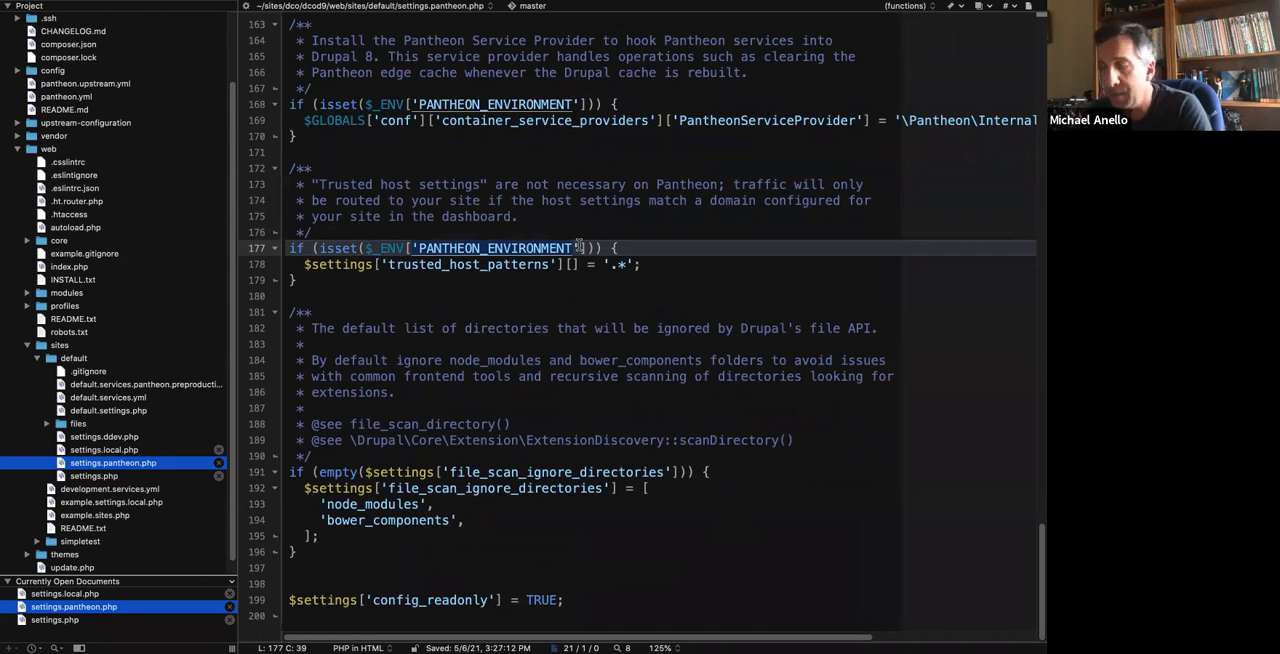
pyautogui.click(386, 247)
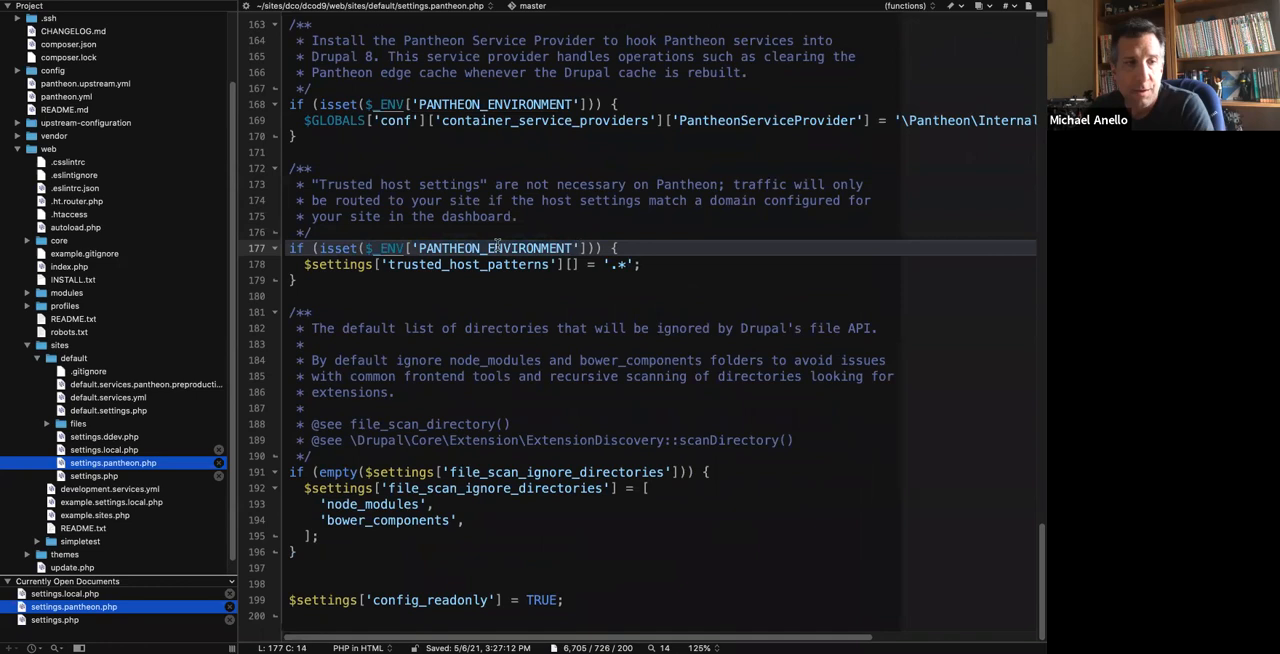
pyautogui.moveTo(654, 245); pyautogui.dragTo(651, 232)
pyautogui.press('super+c')
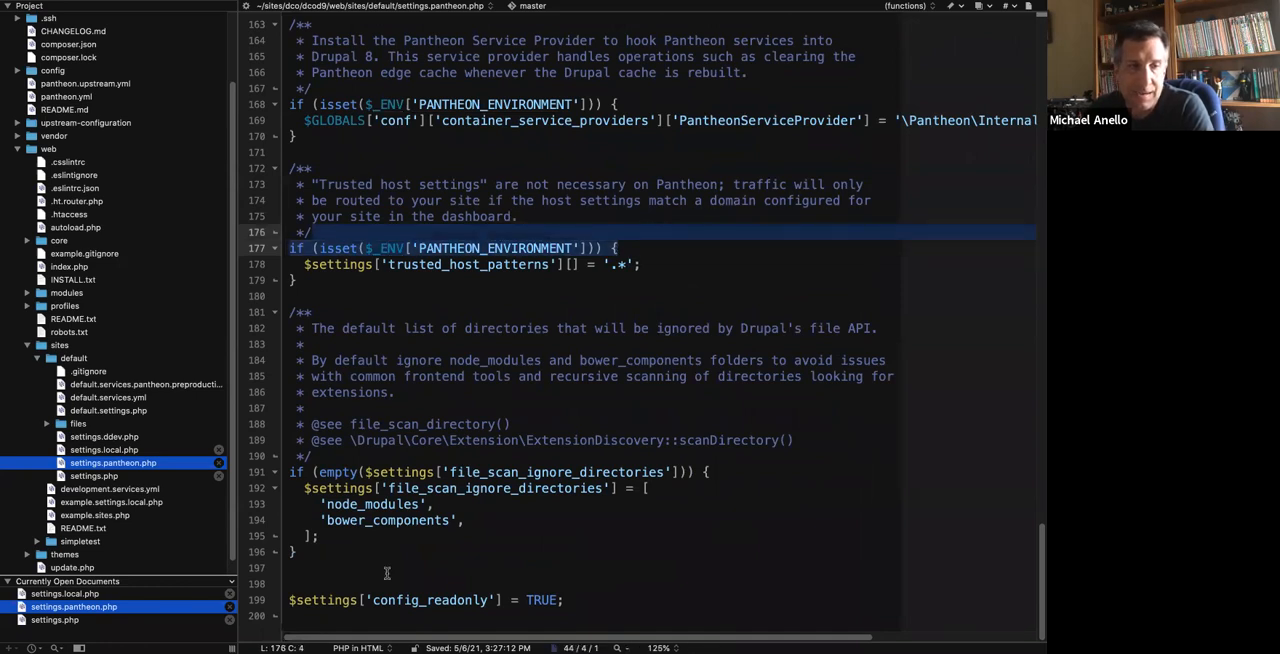
pyautogui.click(369, 588)
pyautogui.press('super+v')
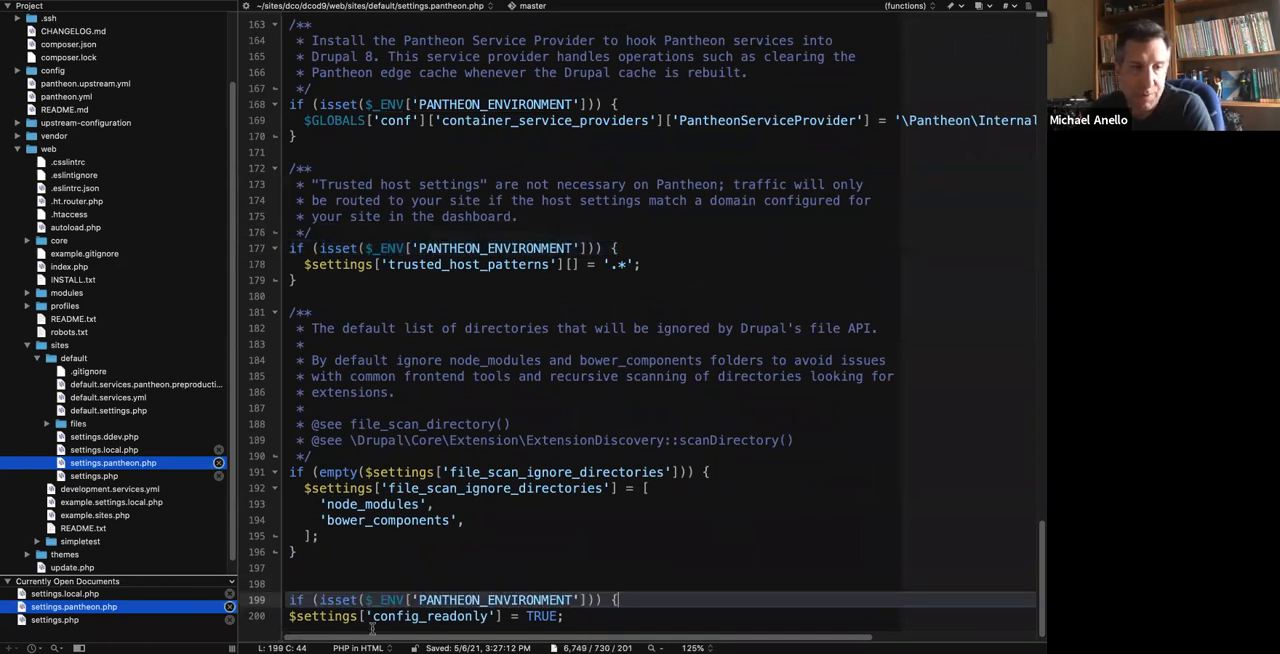
# Indent the config_readonly line, close the condition with an unindented } on the line below, save settings.pantheon.php, and check the finished block.
pyautogui.click(289, 617)
pyautogui.press('Tab')
pyautogui.click(600, 615)
pyautogui.press('Return')
pyautogui.write('}')
pyautogui.scroll(-1, 611, 515)
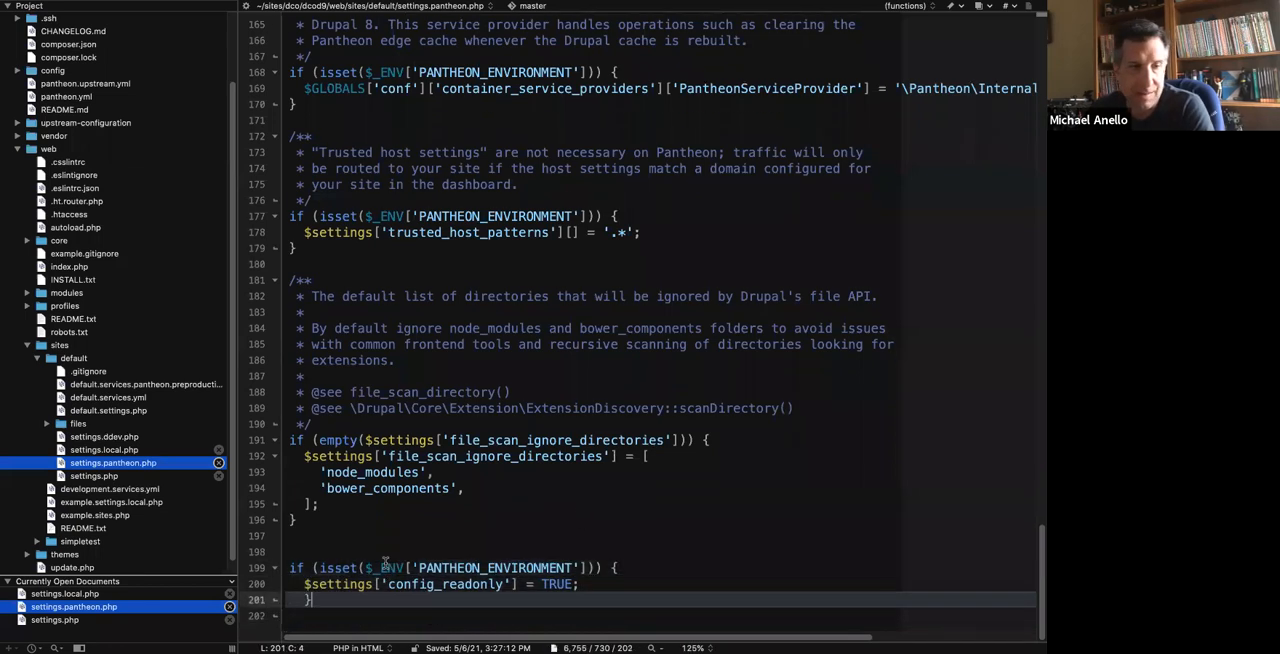
pyautogui.click(303, 602)
pyautogui.press('BackSpace')
pyautogui.press('BackSpace')
pyautogui.click(361, 553)
pyautogui.hotkey('ctrl', 's')
pyautogui.click(409, 567)
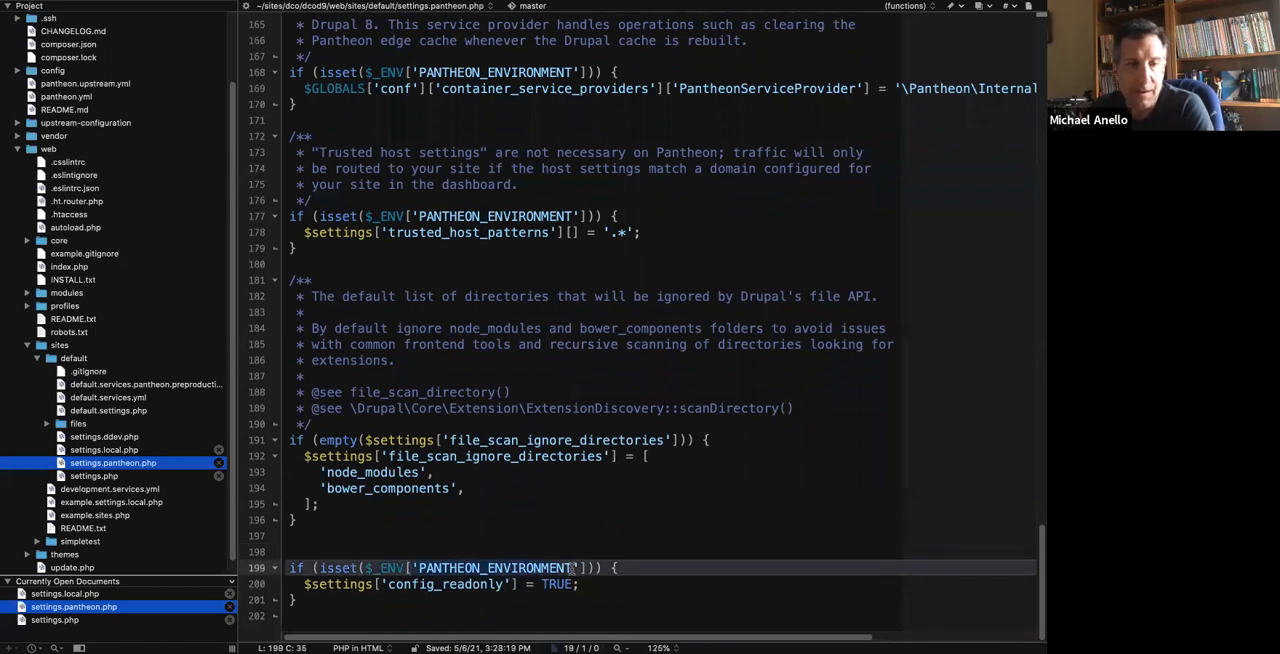
pyautogui.click(324, 567)
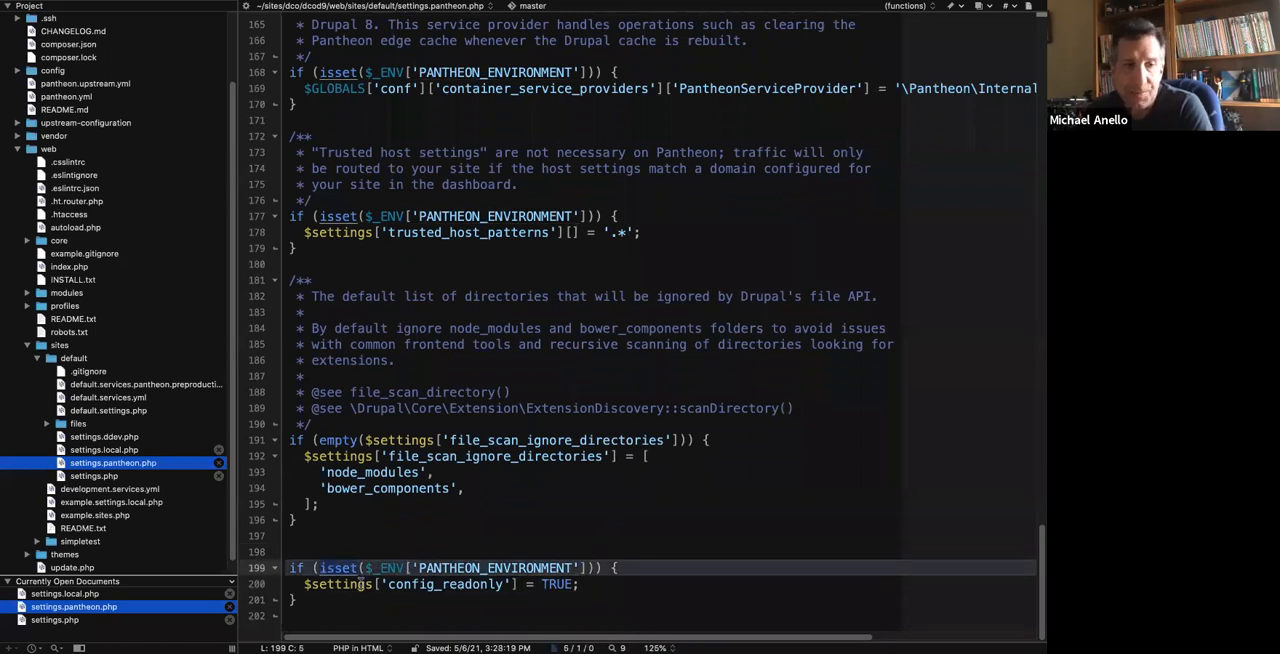
pyautogui.click(585, 584)
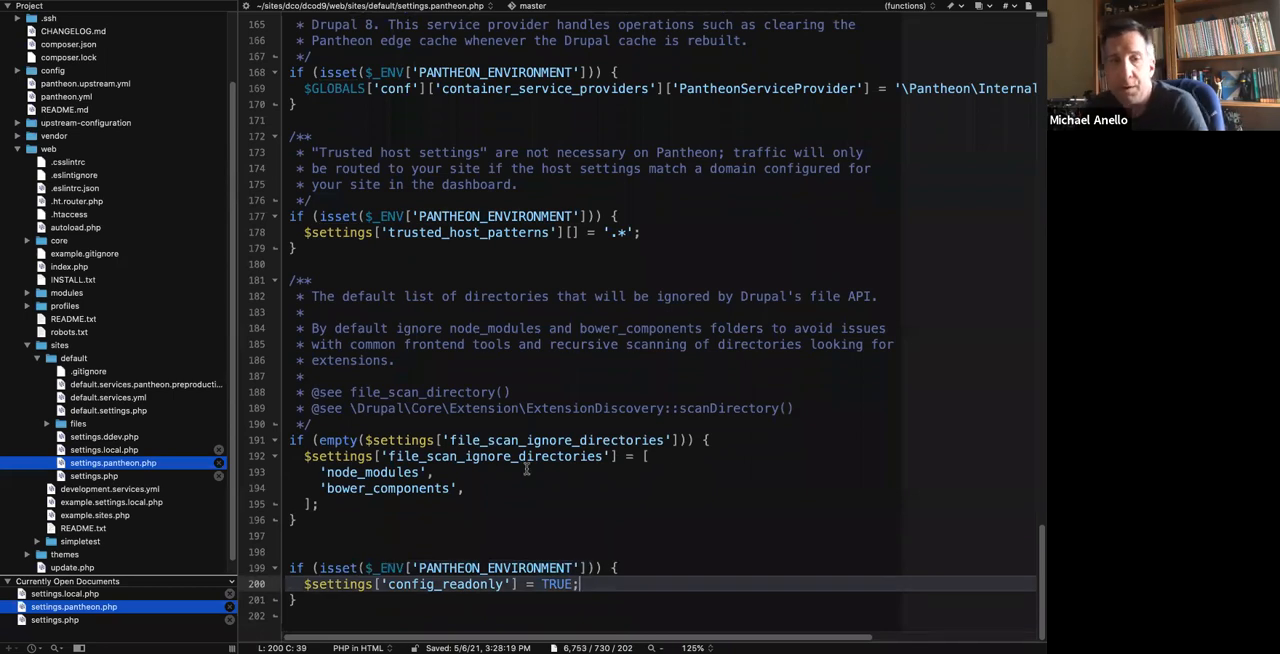
# Switch to the browser and reload the local site's Basic site settings page to check whether the form is editable.
pyautogui.hotkey('ctrl', 'Left')
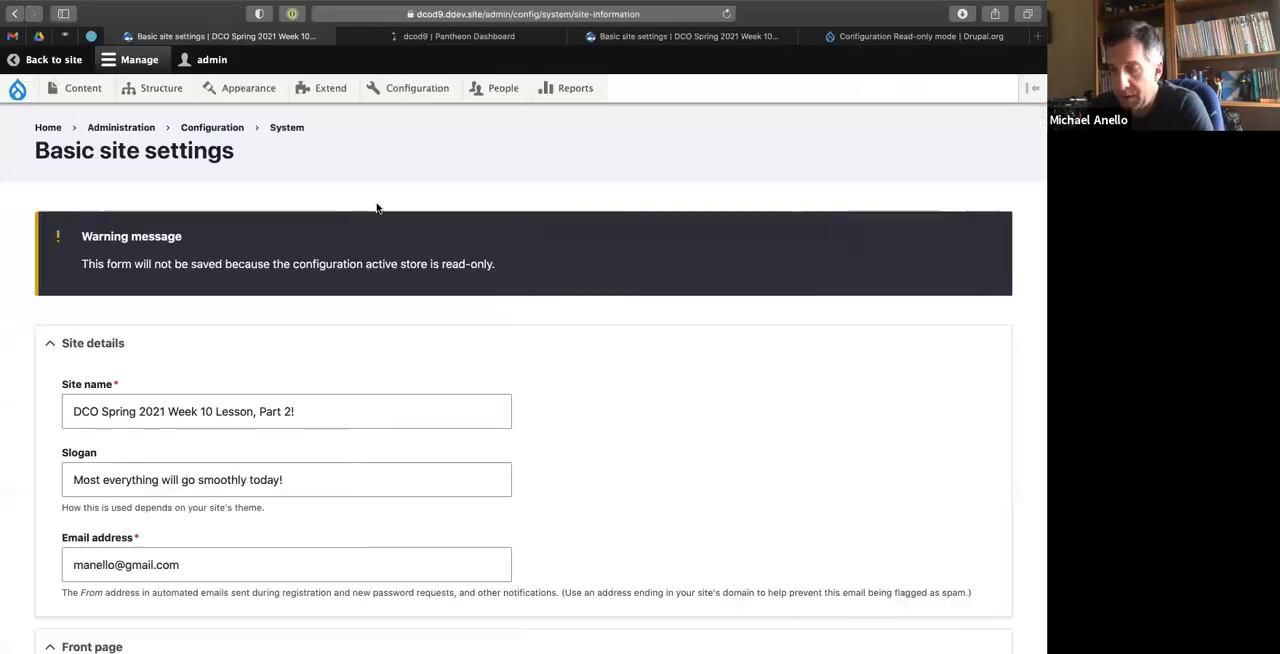
pyautogui.press('super+r')
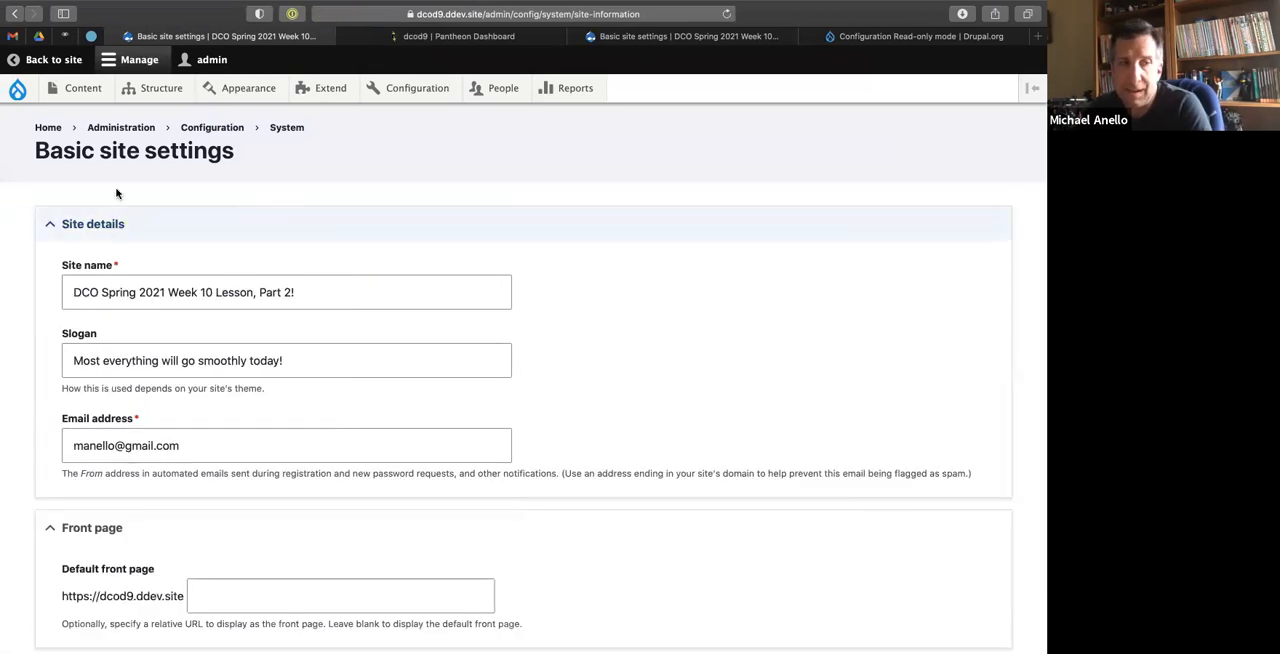
pyautogui.scroll(-5, 302, 367)
pyautogui.scroll(10, 303, 365)
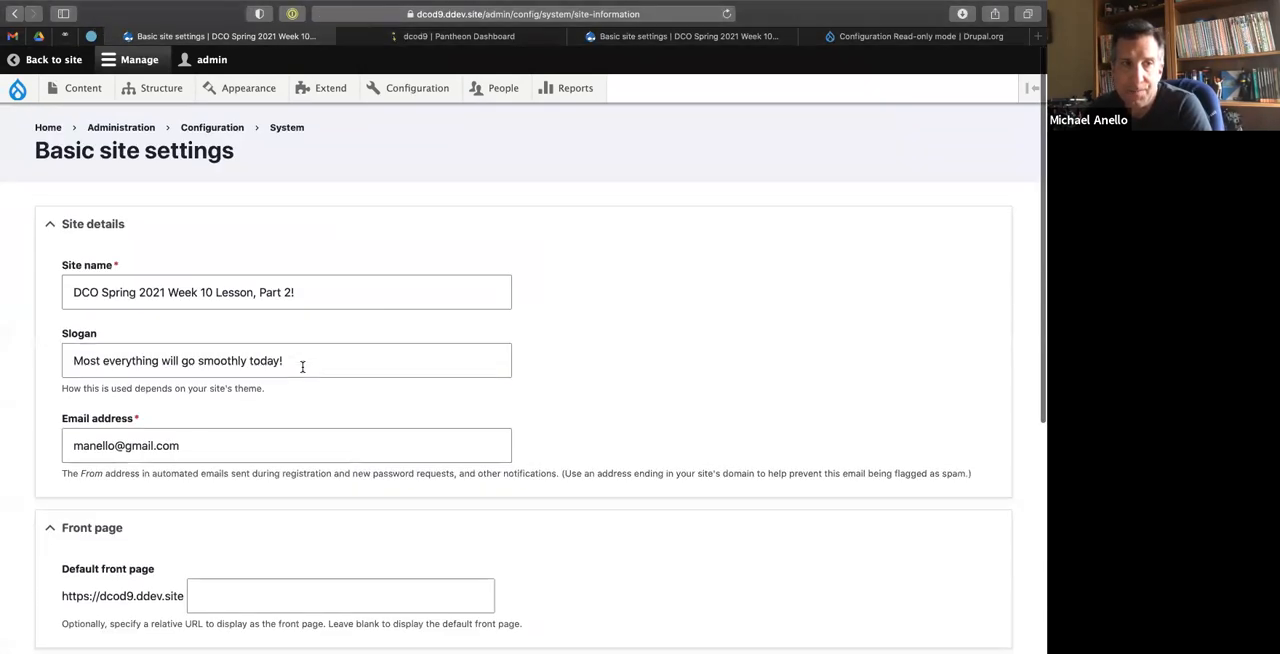
# Return to the code editor, open the project's root .gitignore at 125% text size, and examine the web/sites/default/settings.pantheon.php entry.
pyautogui.hotkey('ctrl', 'Right')
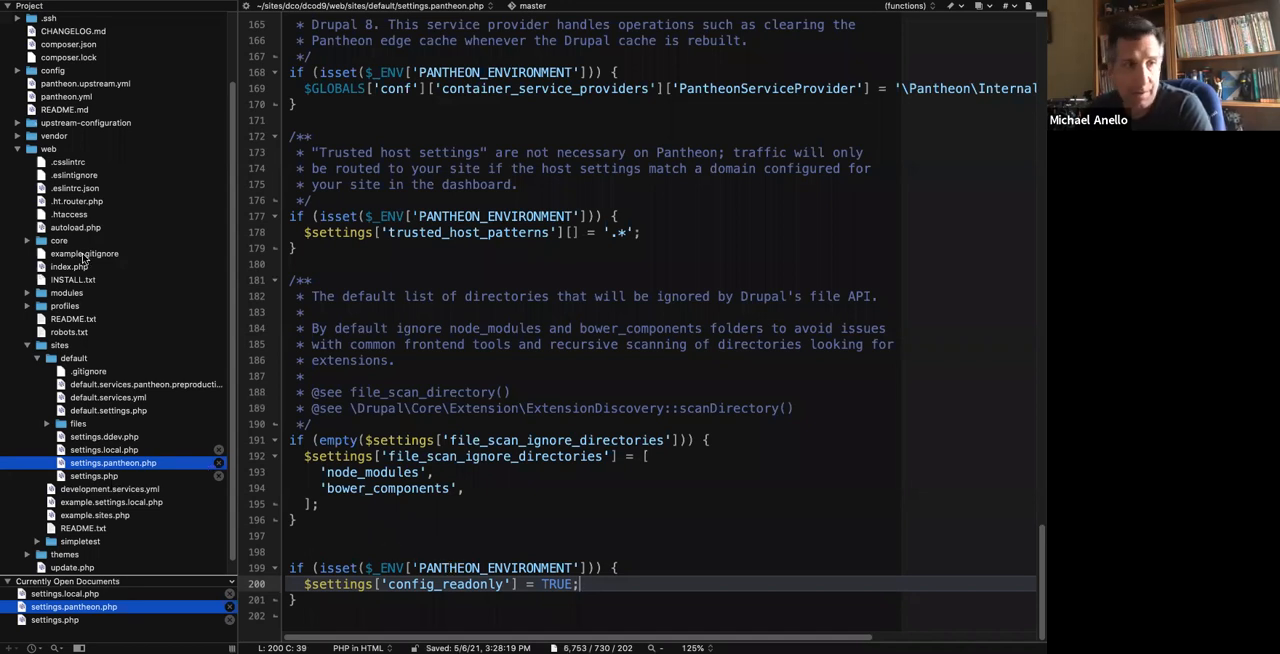
pyautogui.scroll(3, 77, 246)
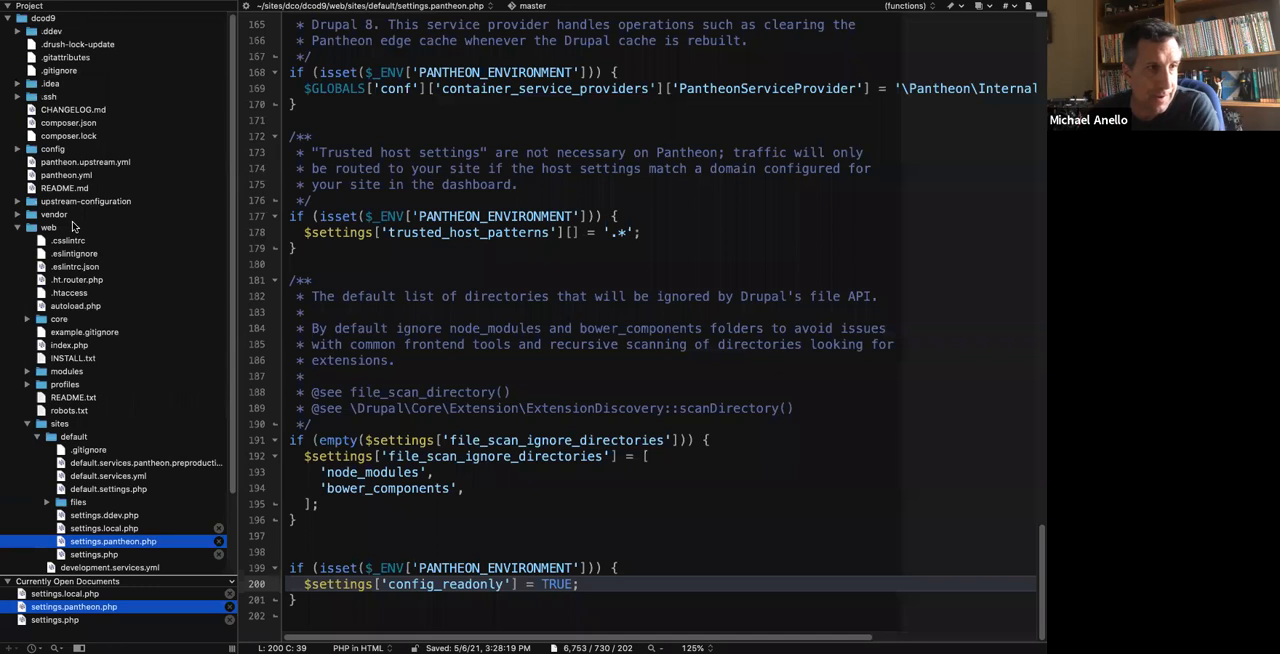
pyautogui.click(59, 70)
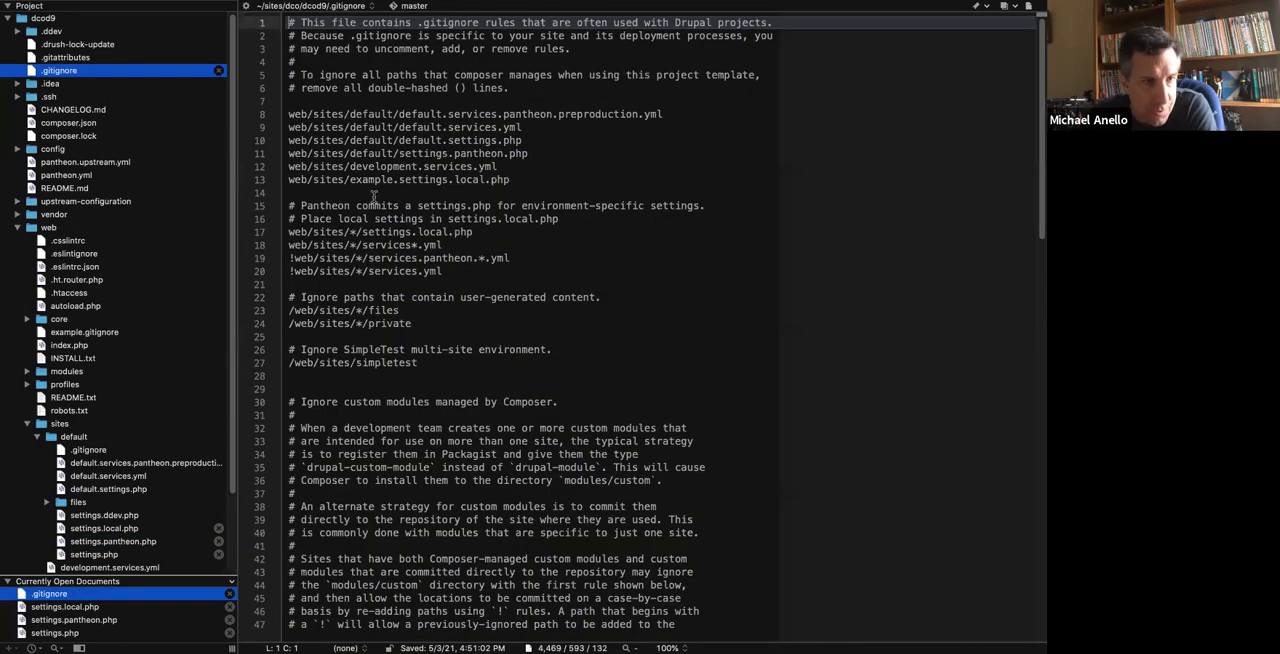
pyautogui.moveTo(545, 154); pyautogui.dragTo(543, 143)
pyautogui.click(637, 648)
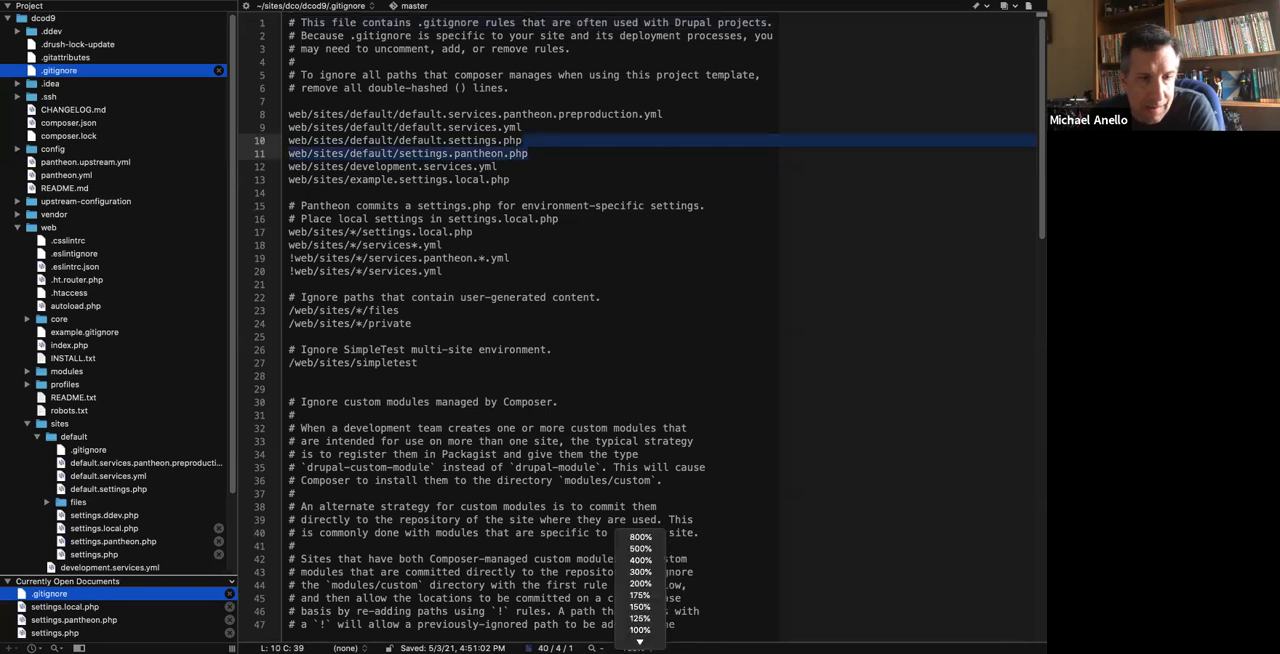
pyautogui.click(641, 617)
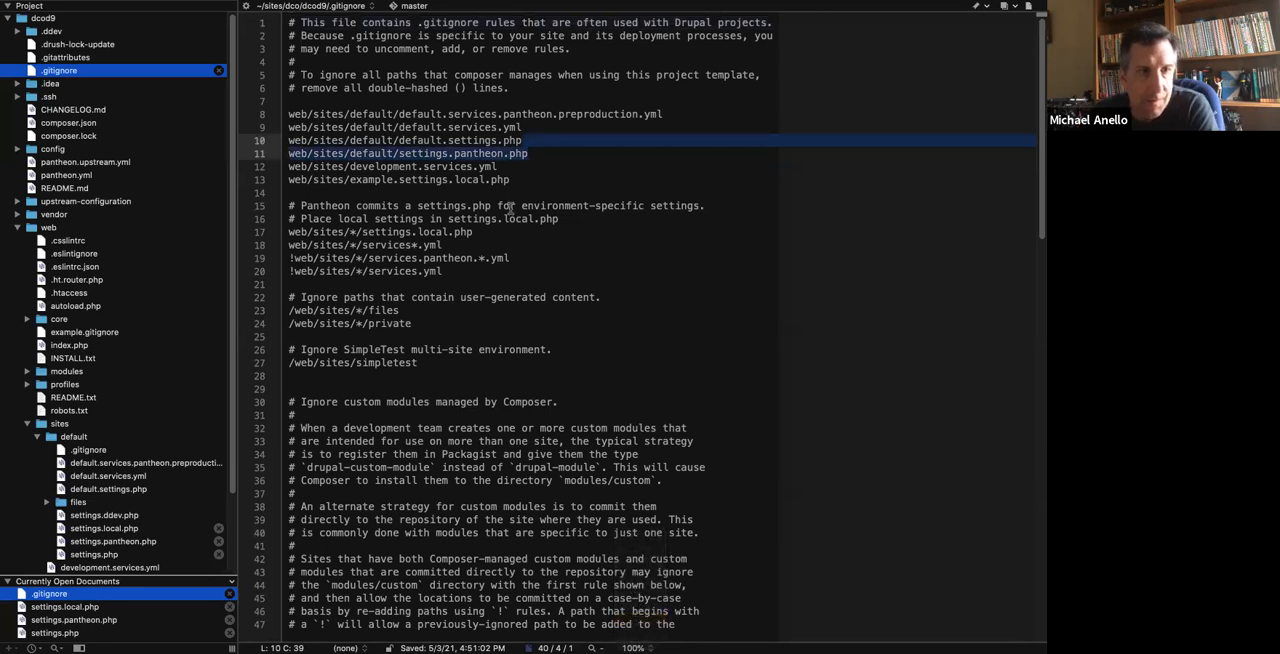
pyautogui.click(554, 213)
pyautogui.moveTo(596, 177); pyautogui.dragTo(283, 186)
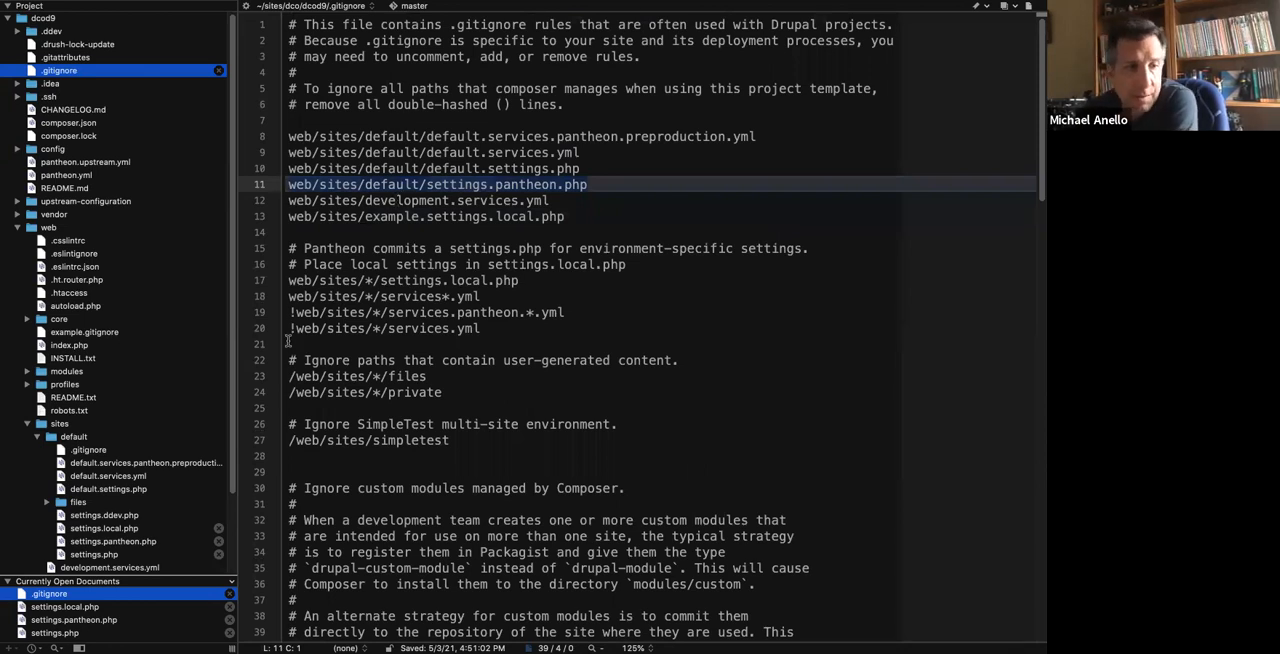
# Switch to the terminal, run git status in the dcod9 project, and examine the modified files.
pyautogui.hotkey('ctrl', 'Left')
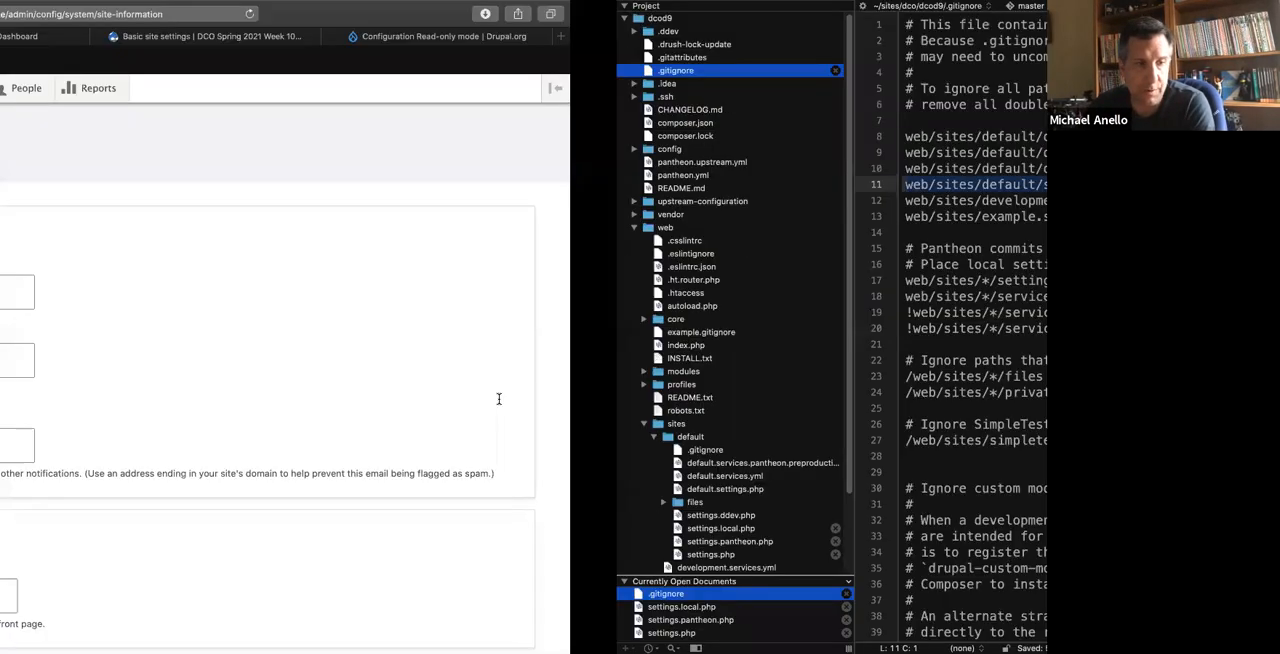
pyautogui.hotkey('ctrl', 'Left')
pyautogui.write('git status')
pyautogui.press('Return')
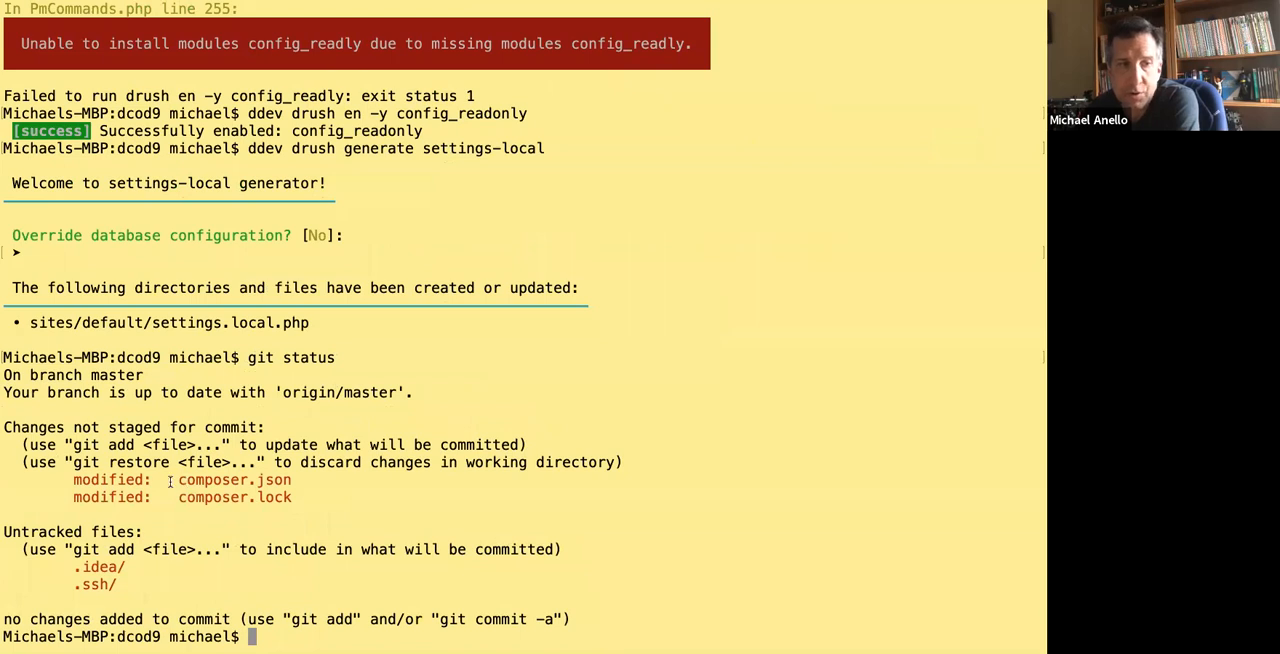
pyautogui.moveTo(236, 481); pyautogui.dragTo(310, 495)
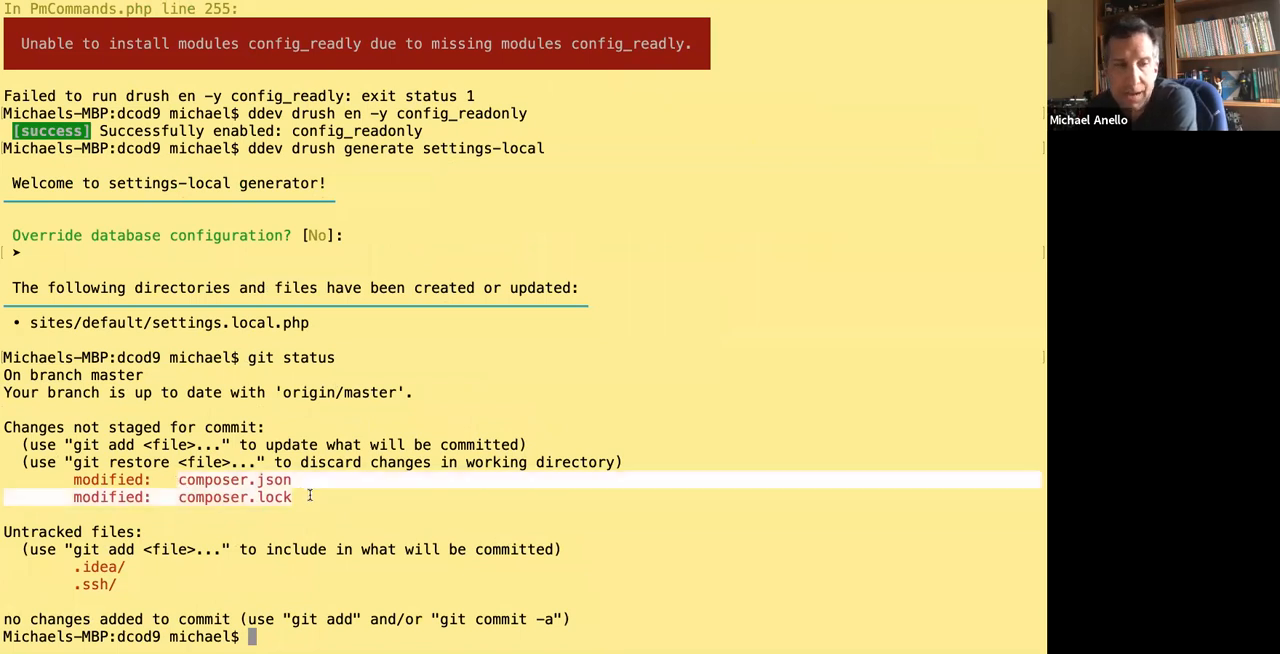
pyautogui.click(310, 495)
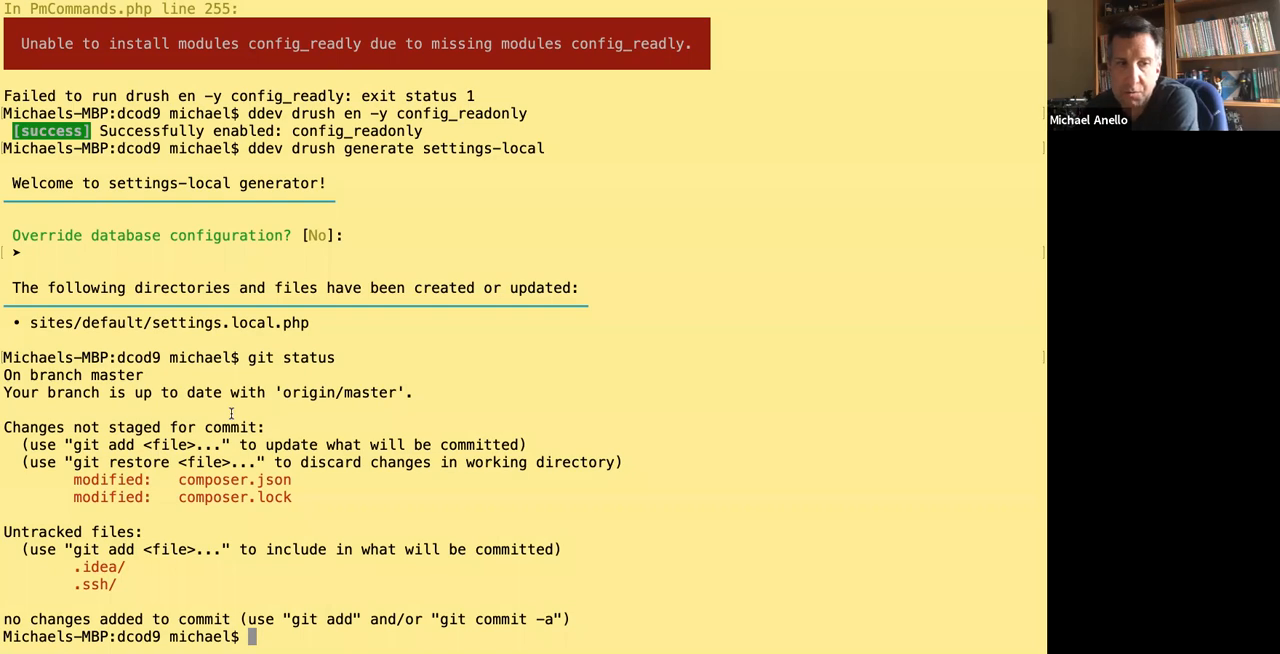
# Go back to the code editor and reopen settings.pantheon.php to review the conditional config_readonly block.
pyautogui.hotkey('ctrl', 'Right')
pyautogui.hotkey('ctrl', 'Right')
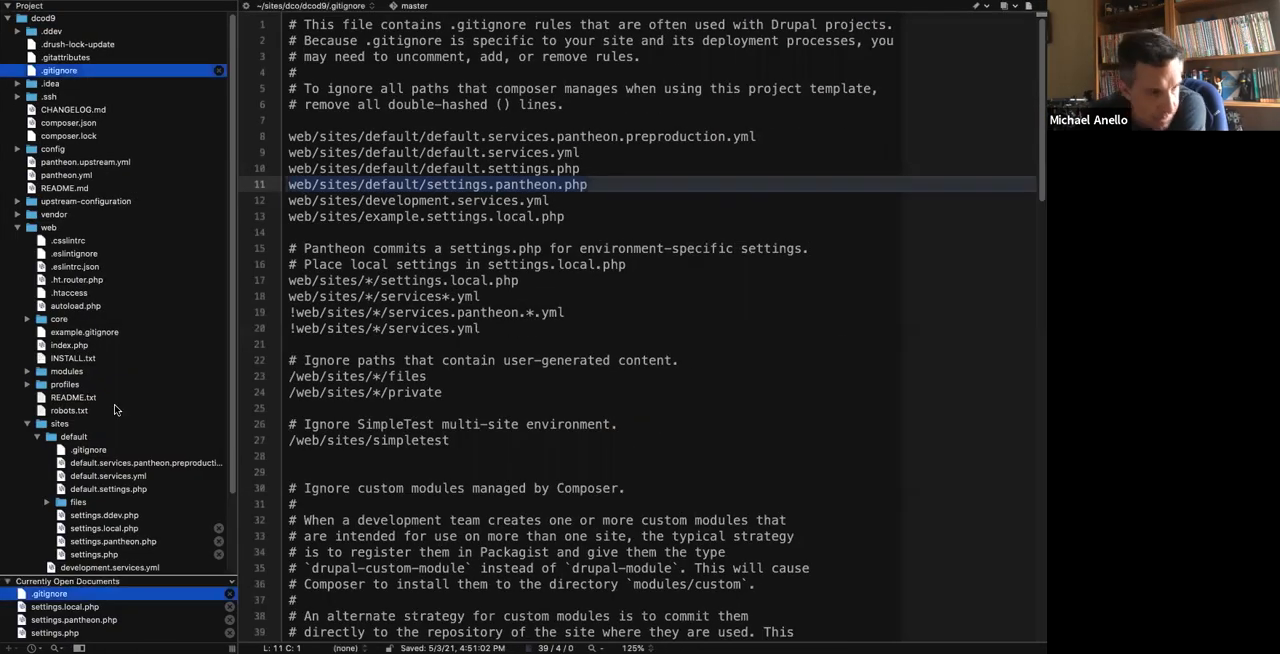
pyautogui.scroll(-3, 115, 410)
pyautogui.click(105, 620)
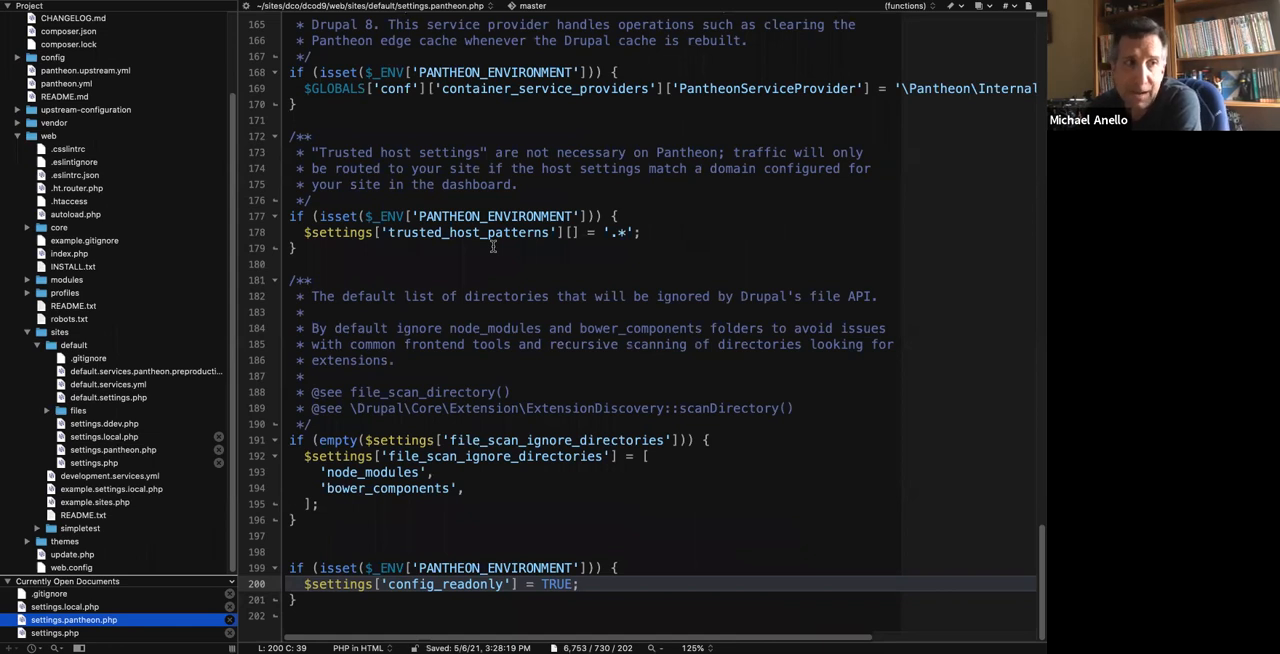
# Open the project's root composer.json, enlarge its text to 125%, and review the require and extra sections.
pyautogui.scroll(3, 62, 246)
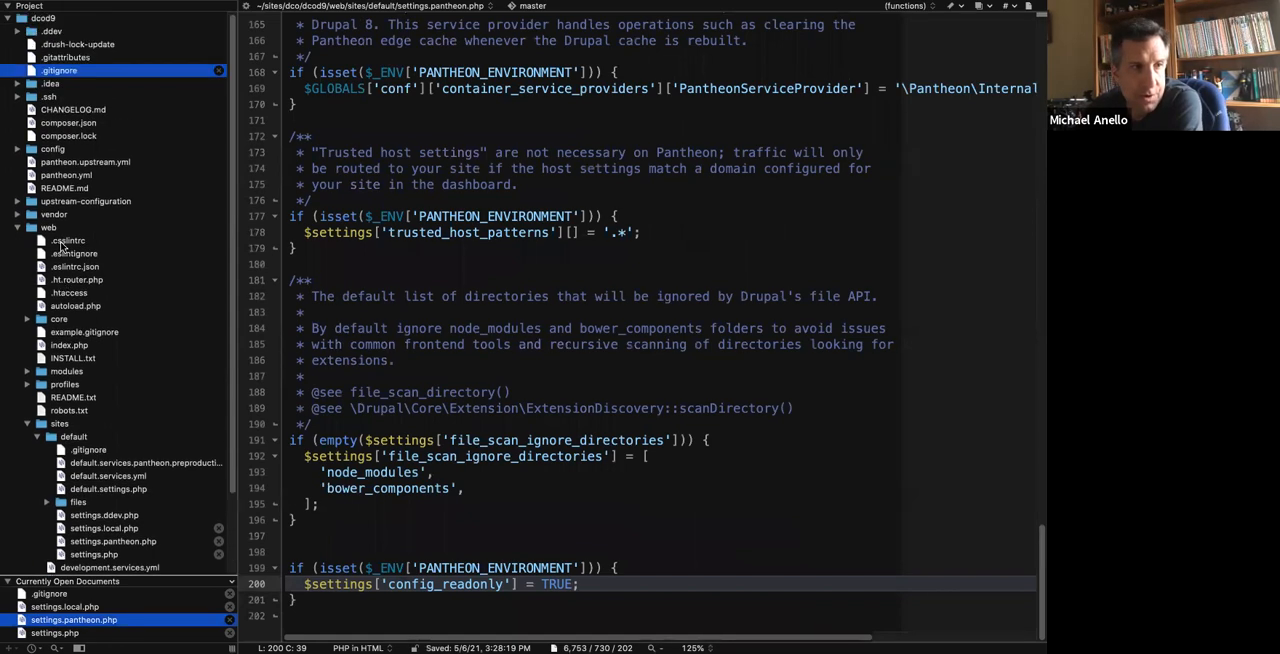
pyautogui.click(69, 123)
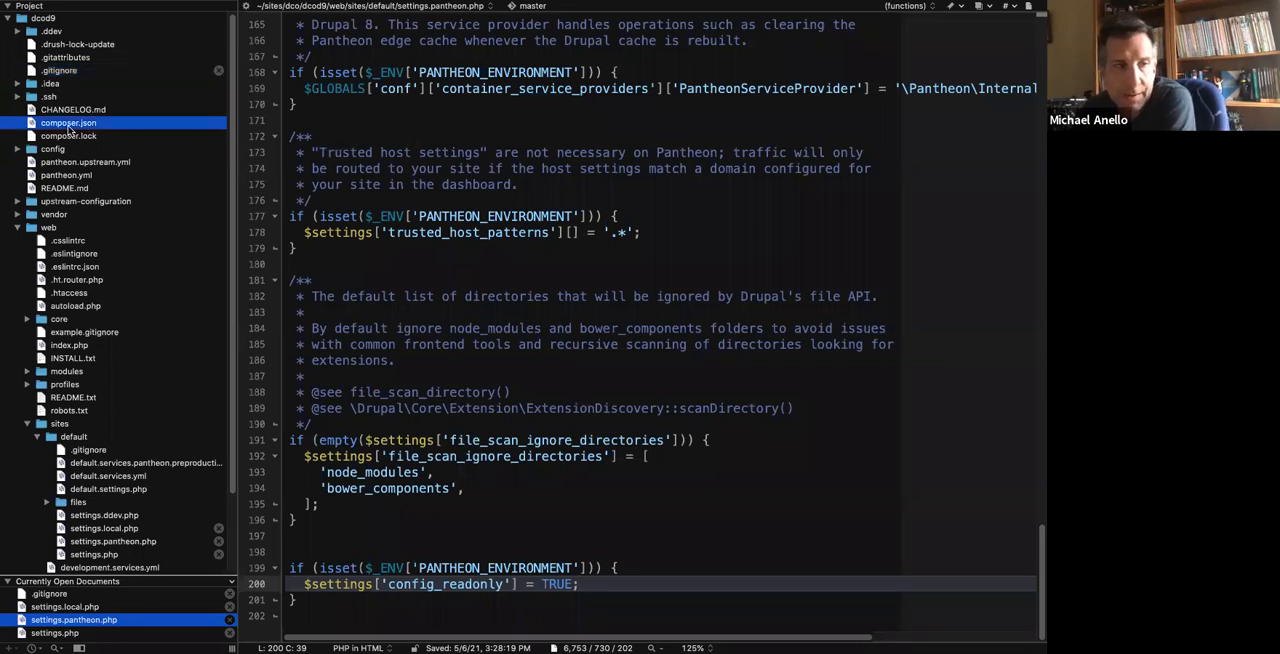
pyautogui.click(659, 648)
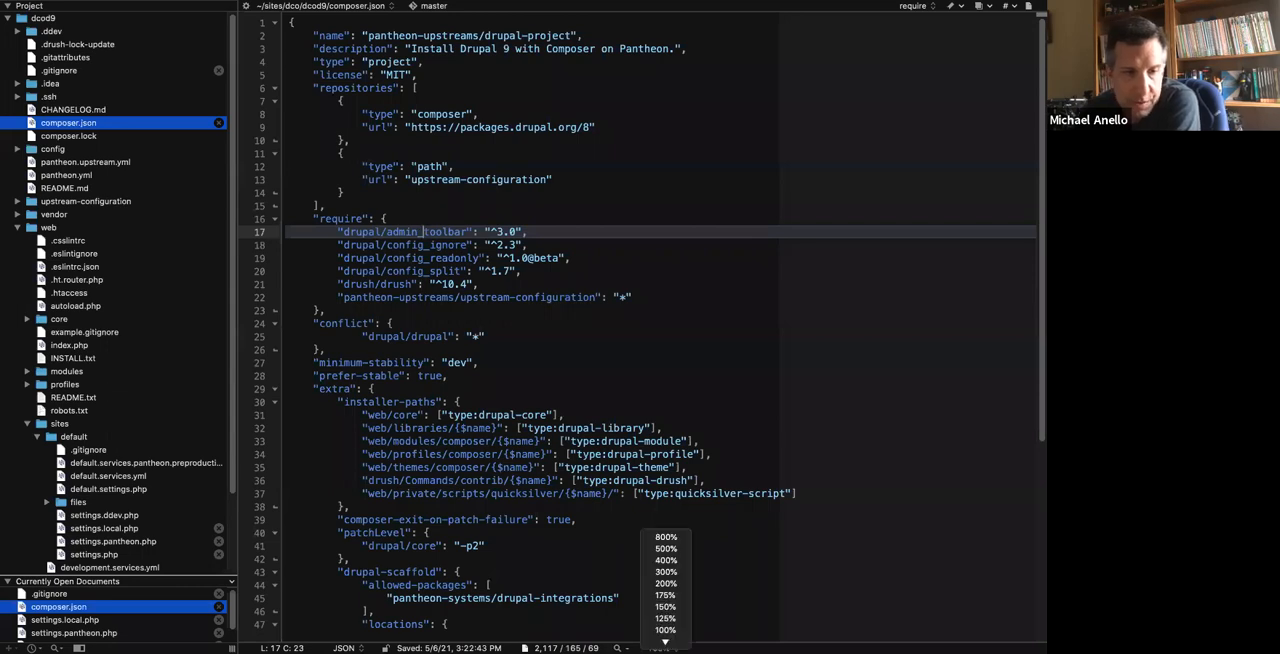
pyautogui.click(665, 619)
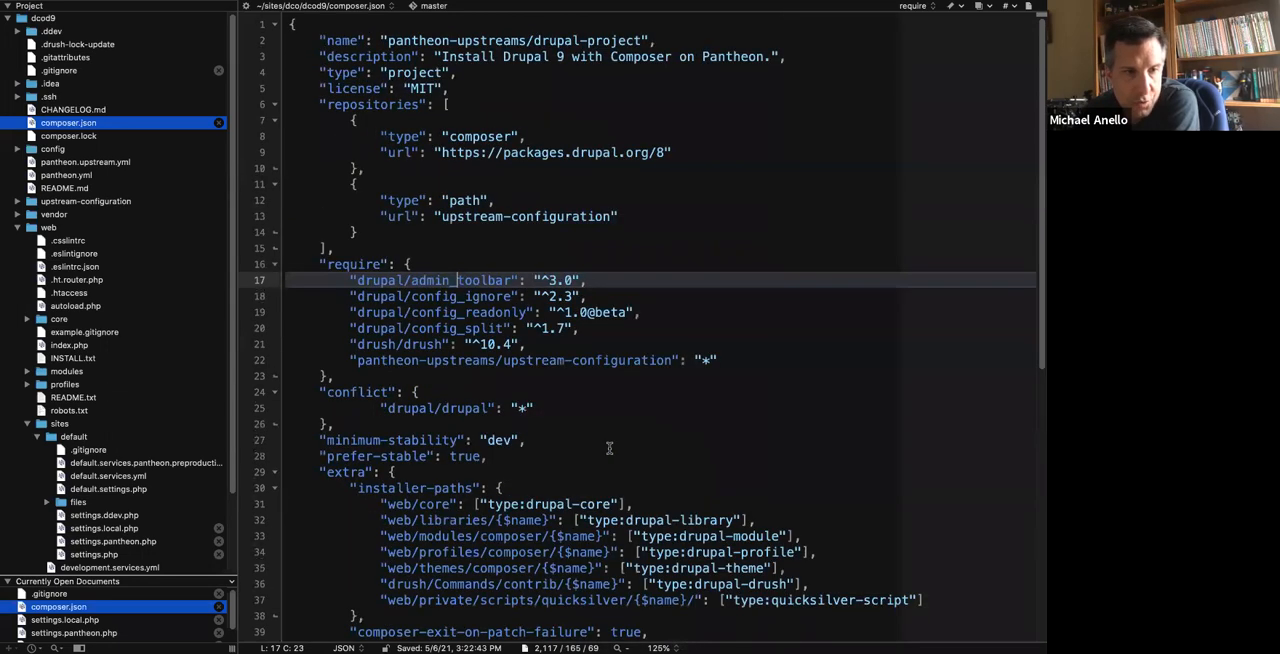
pyautogui.scroll(-5, 609, 448)
pyautogui.scroll(5, 609, 448)
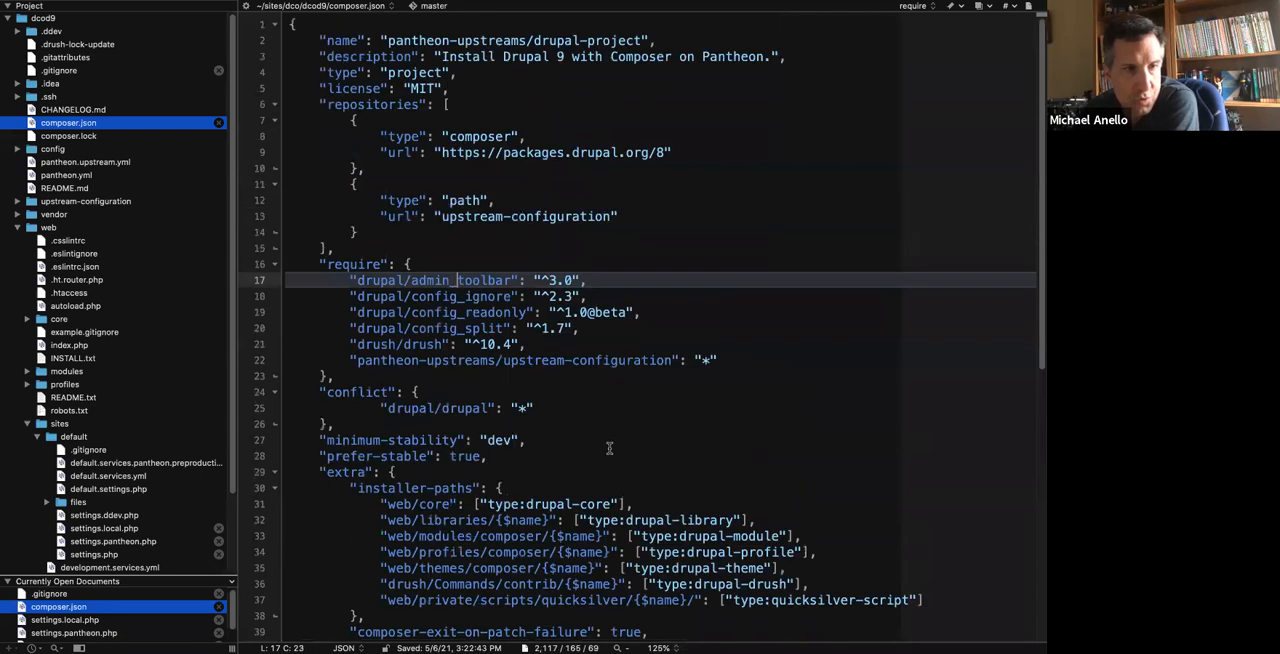
pyautogui.scroll(-4, 609, 448)
pyautogui.scroll(2, 600, 430)
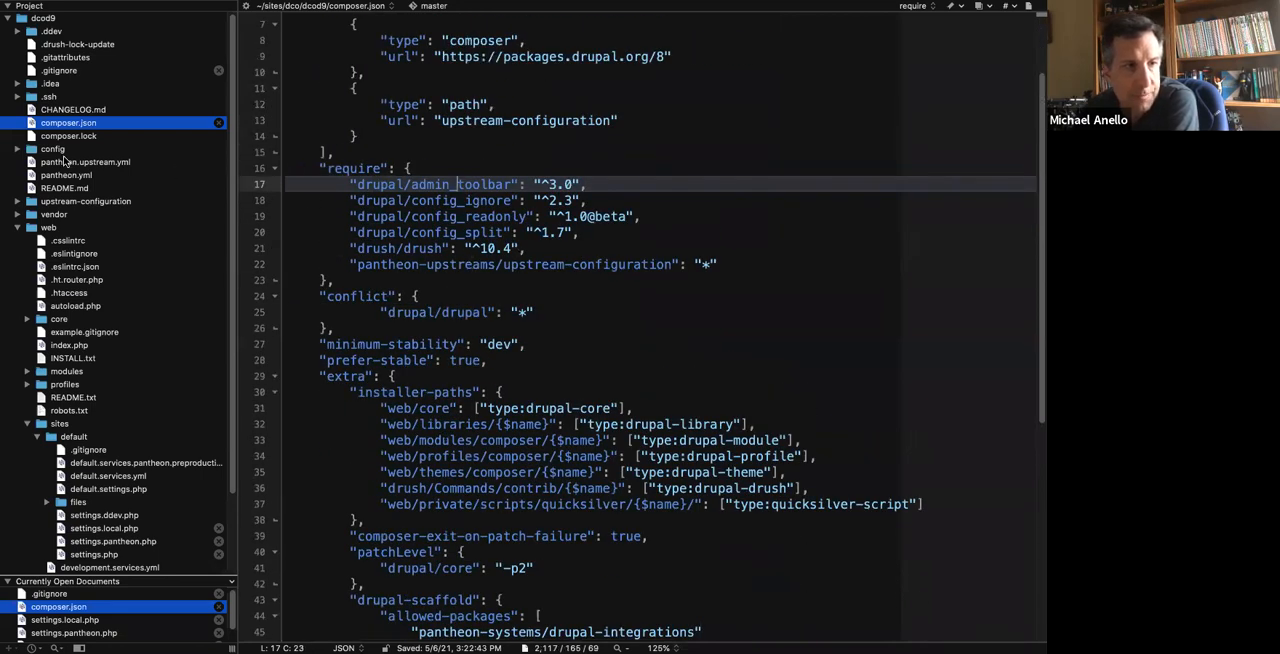
# Open composer.json in upstream-configuration at 125% text size, examine the pantheon-systems/drupal-integrations requirement, and close the file.
pyautogui.click(18, 201)
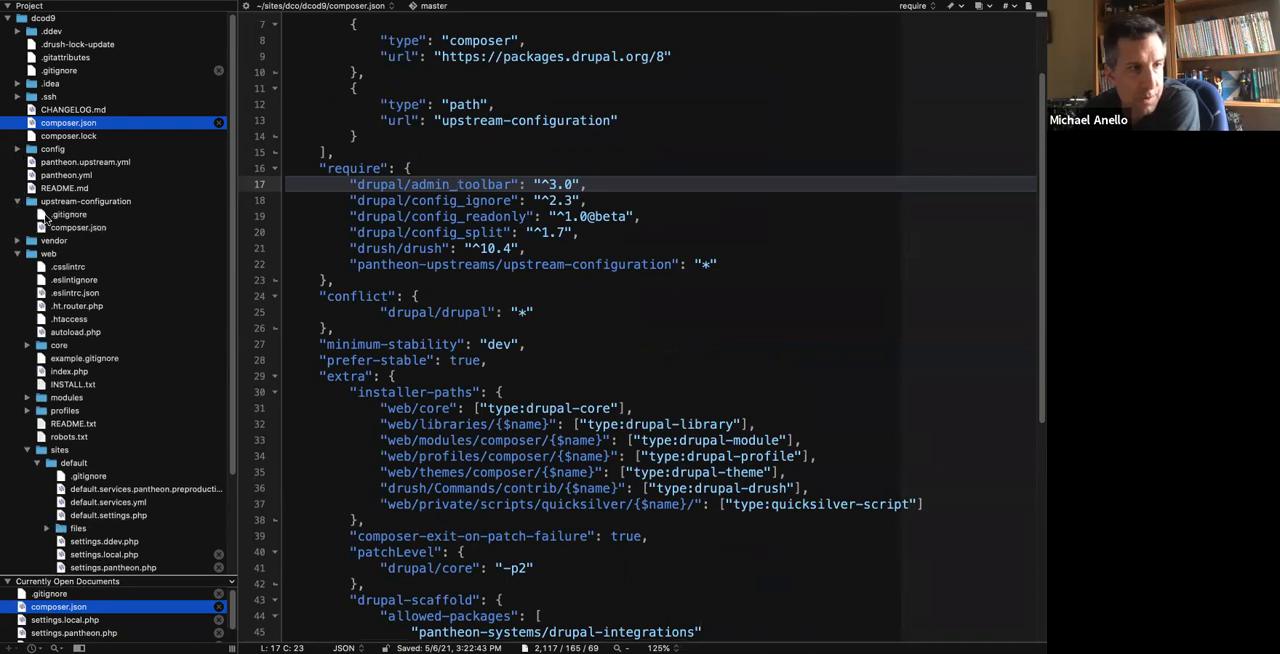
pyautogui.click(64, 229)
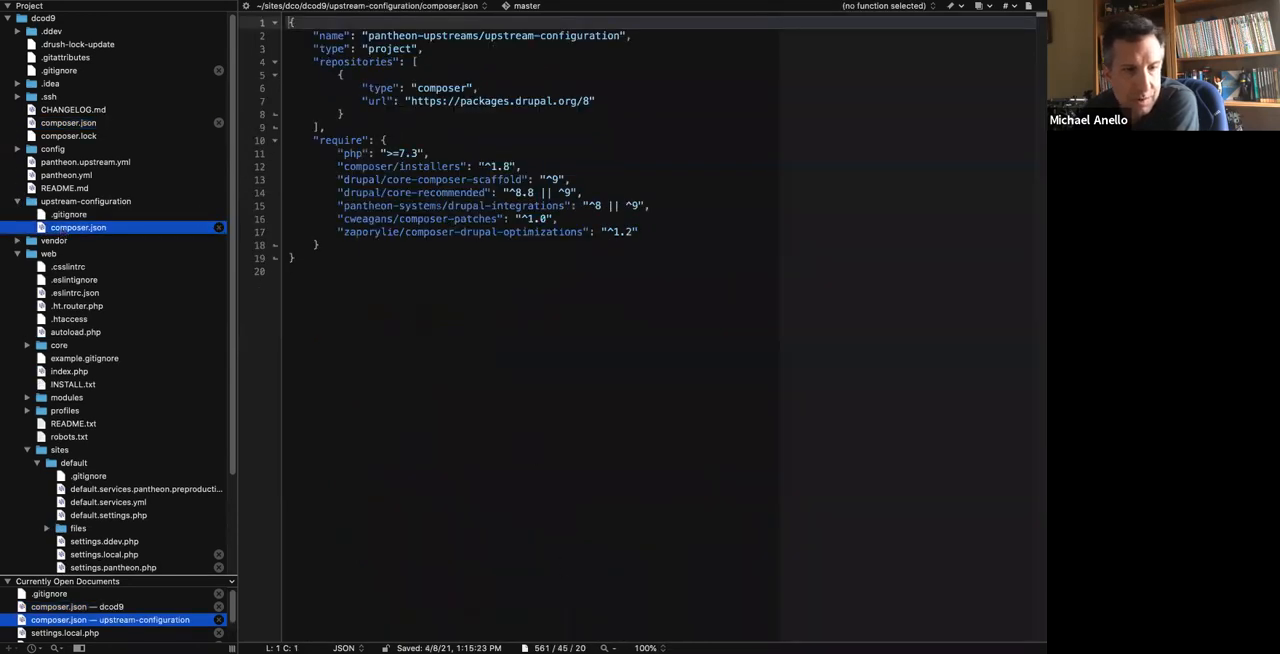
pyautogui.click(647, 648)
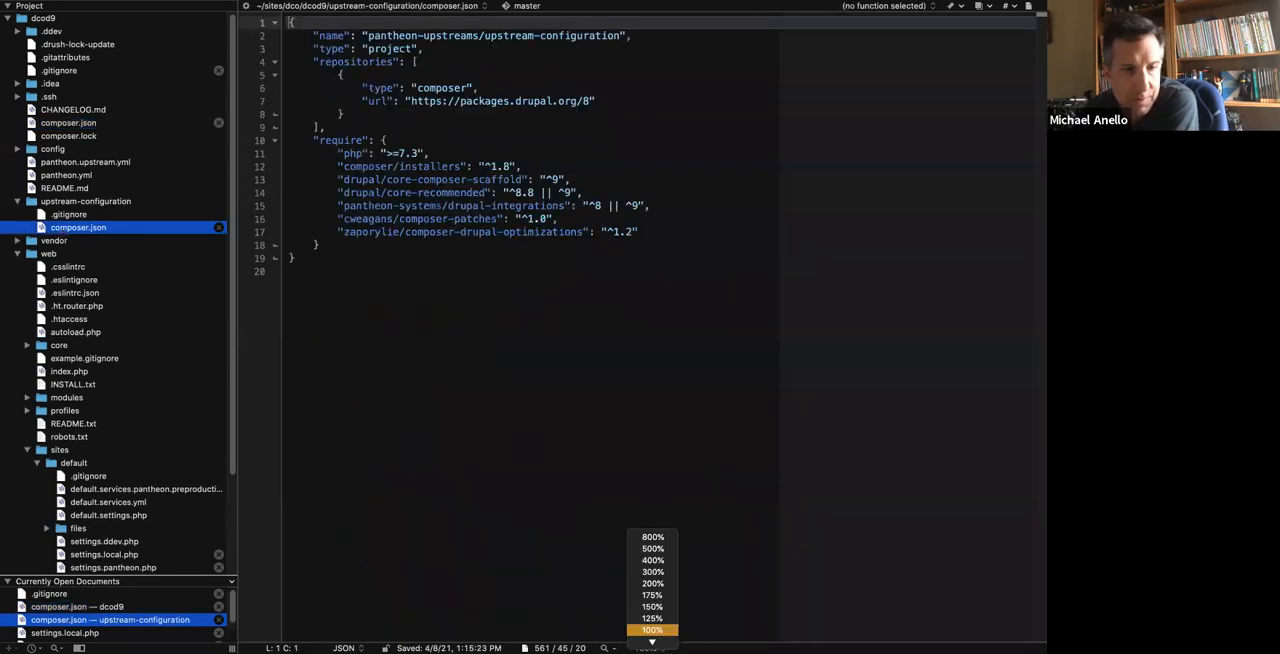
pyautogui.click(650, 621)
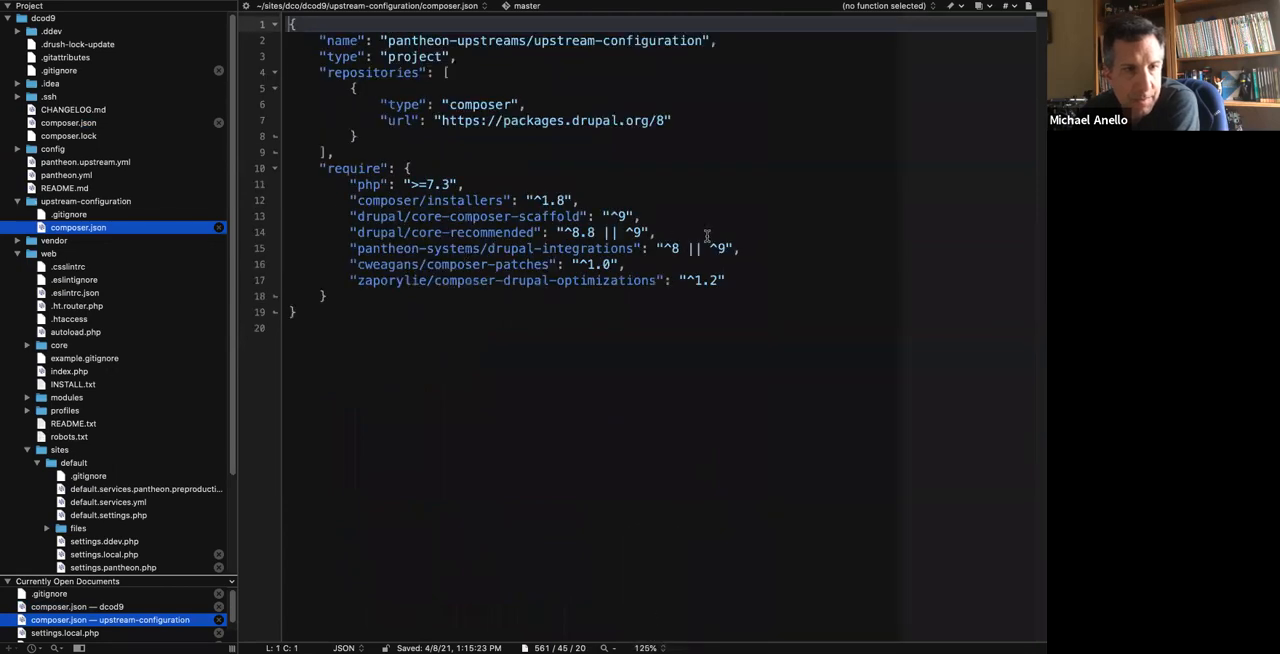
pyautogui.moveTo(755, 247); pyautogui.dragTo(347, 250)
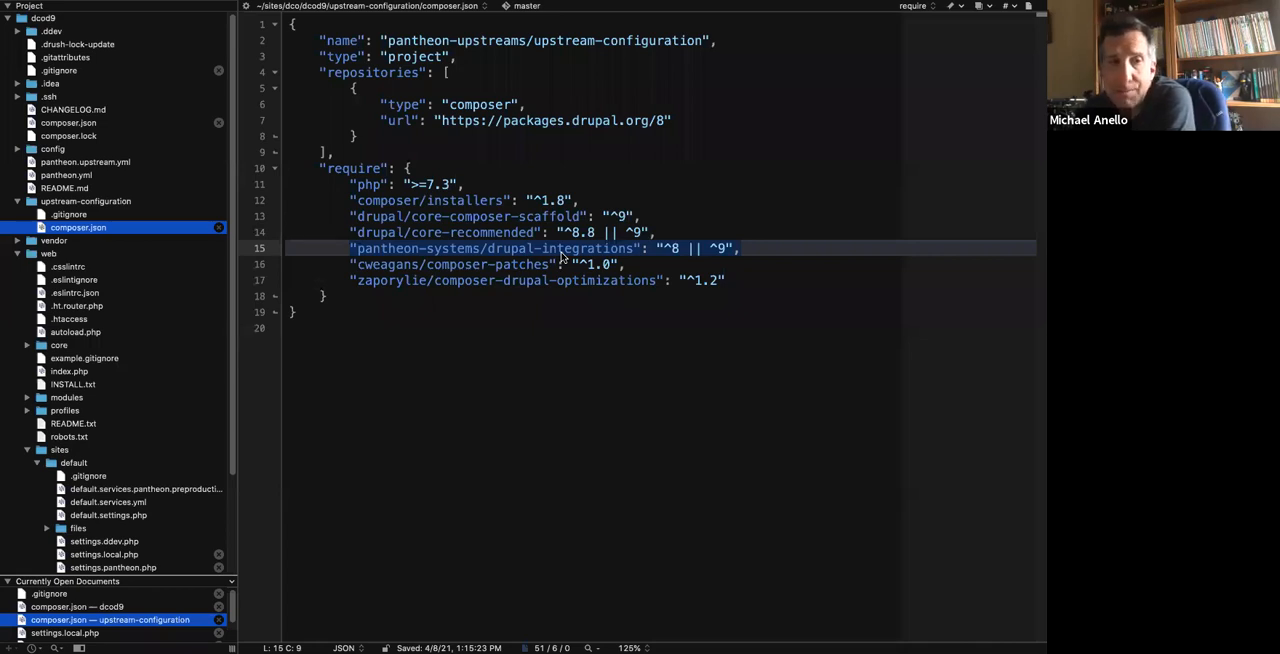
pyautogui.click(218, 227)
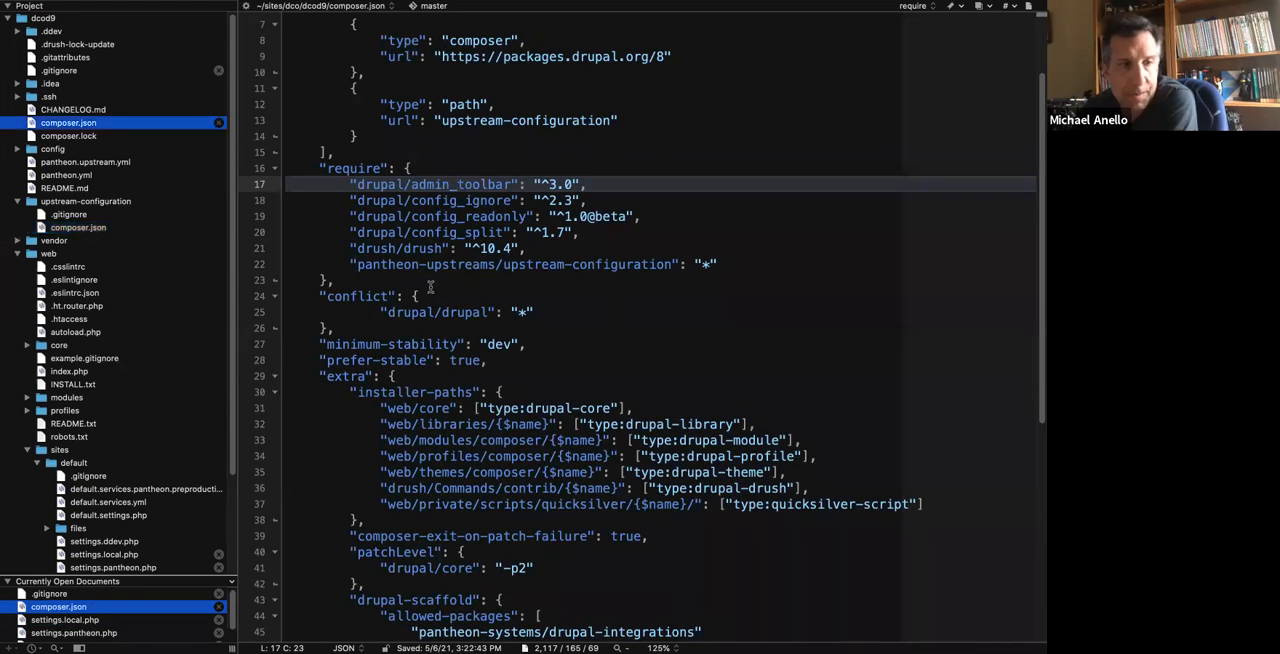
# Cut the conditional config_readonly block from the end of settings.pantheon.php, then save and close the file.
pyautogui.scroll(-4, 122, 520)
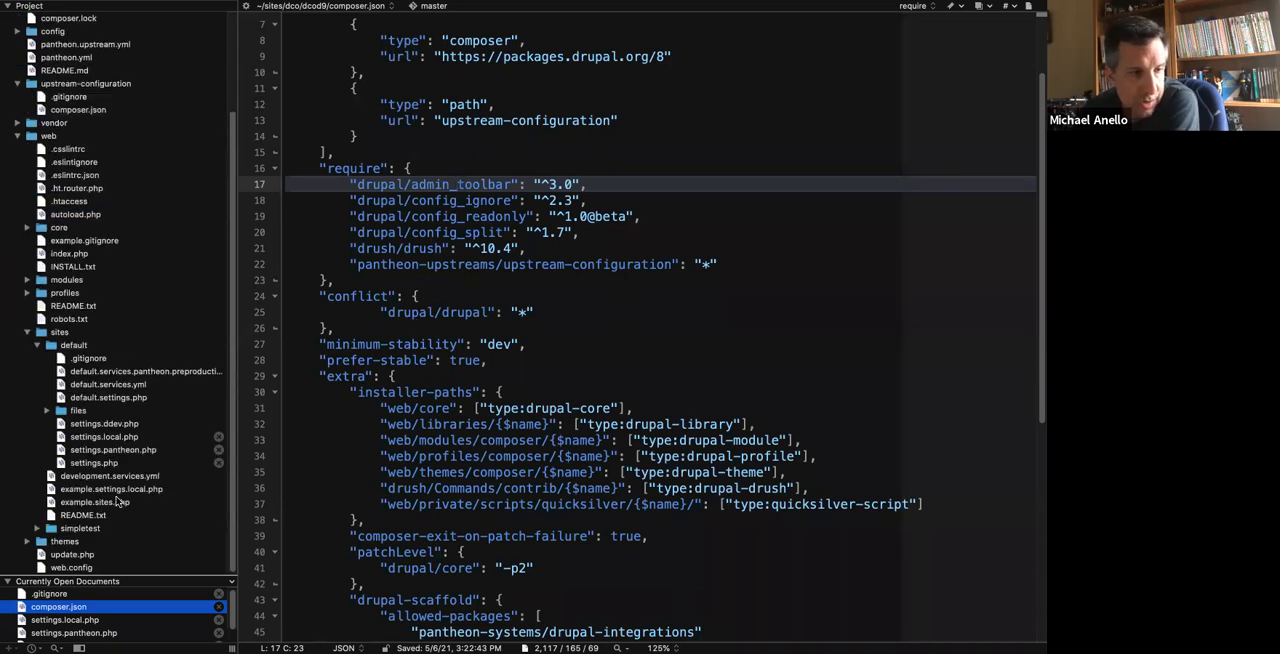
pyautogui.click(120, 450)
pyautogui.scroll(-1, 413, 557)
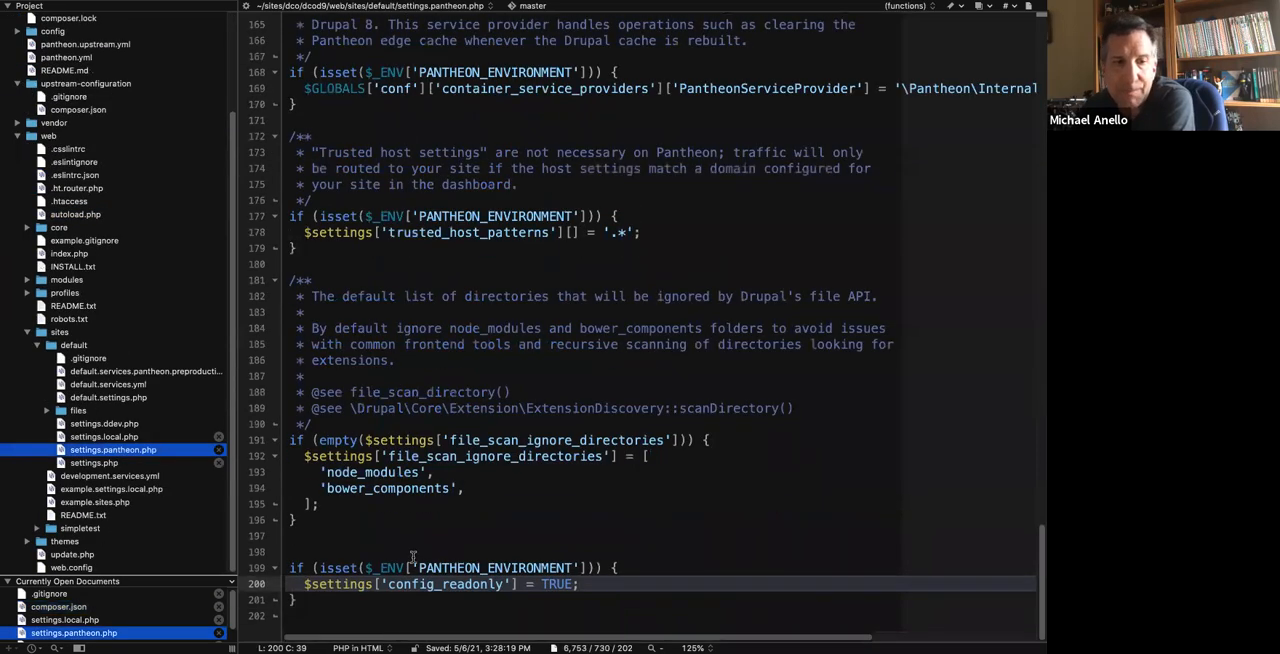
pyautogui.moveTo(312, 601); pyautogui.dragTo(297, 548)
pyautogui.press('super+c')
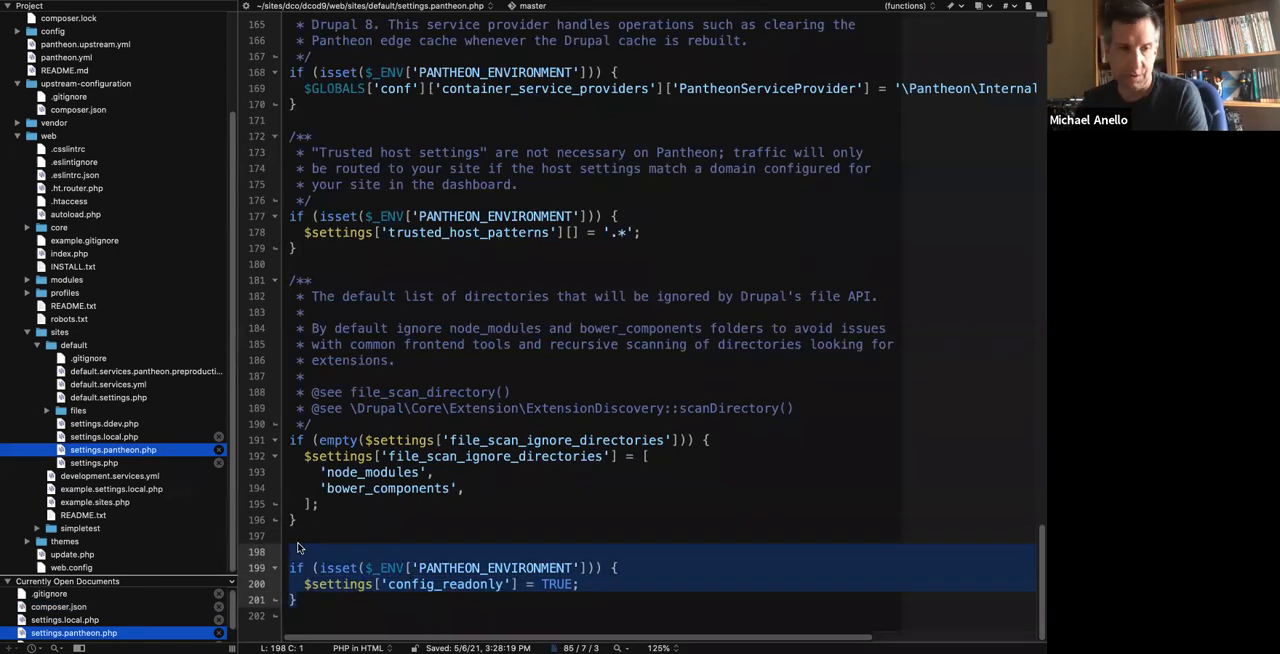
pyautogui.press('BackSpace')
pyautogui.press('super+s')
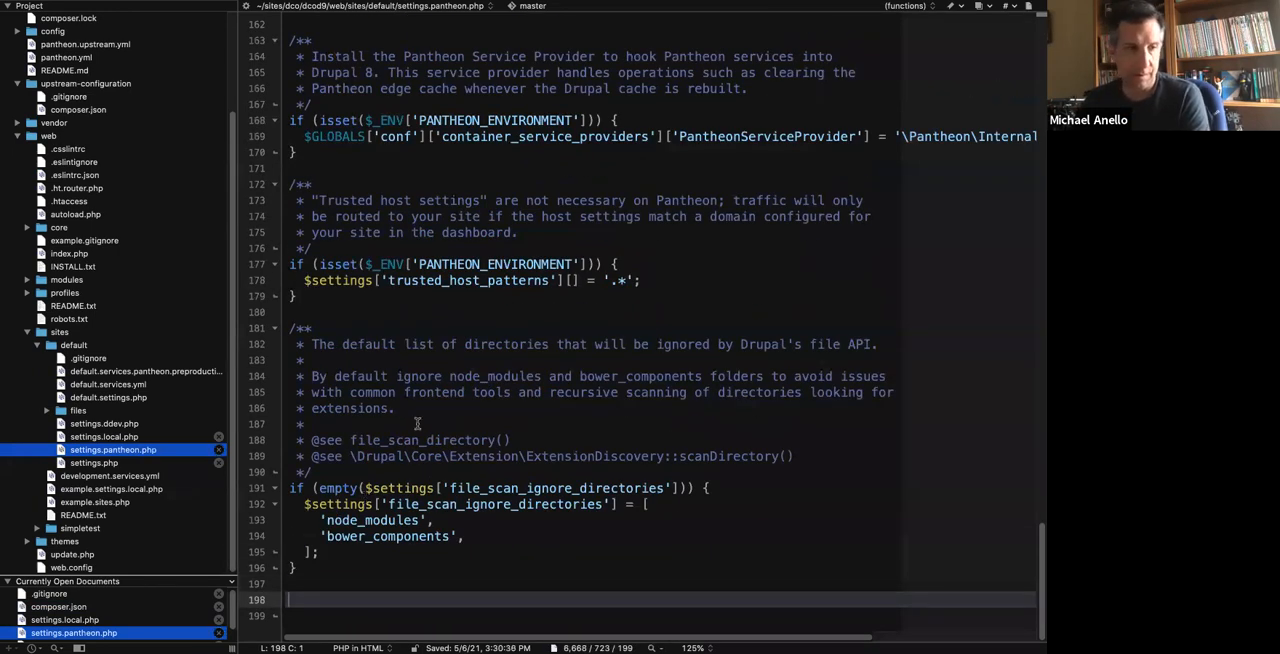
pyautogui.press('super+w')
# Open settings.php at 125% text size, paste the PANTHEON_ENVIRONMENT config_readonly block below the config_sync_directory line, and save.
pyautogui.doubleClick(108, 463)
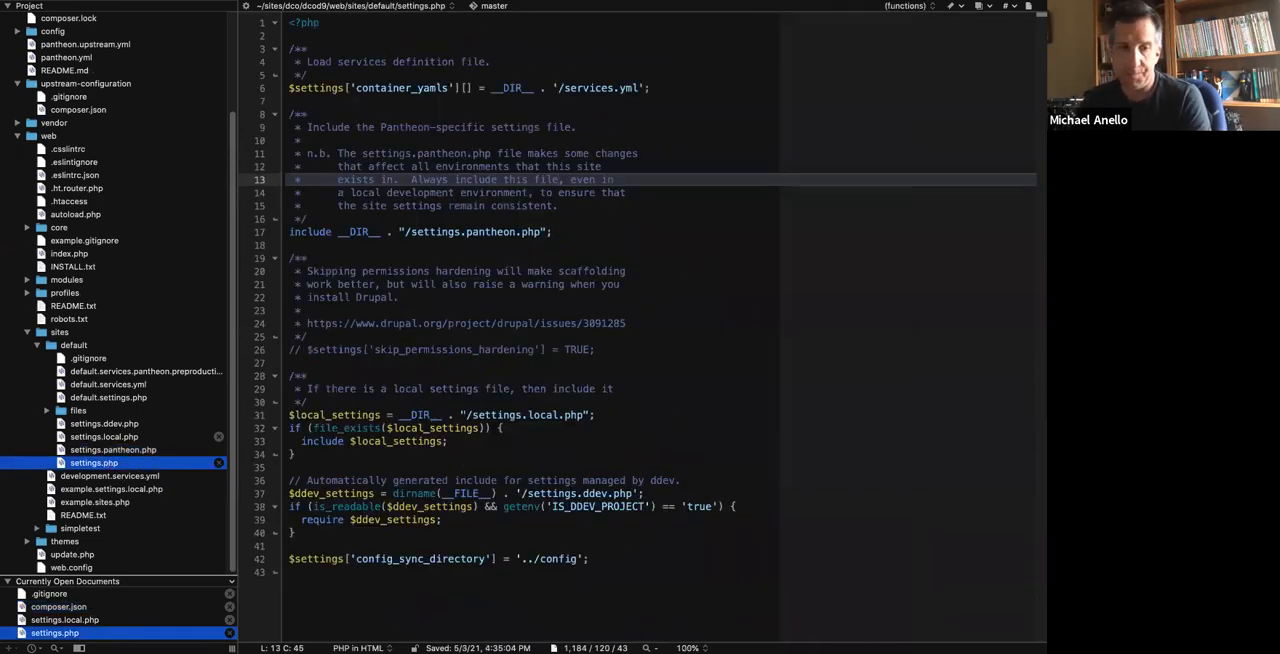
pyautogui.click(686, 646)
pyautogui.click(686, 618)
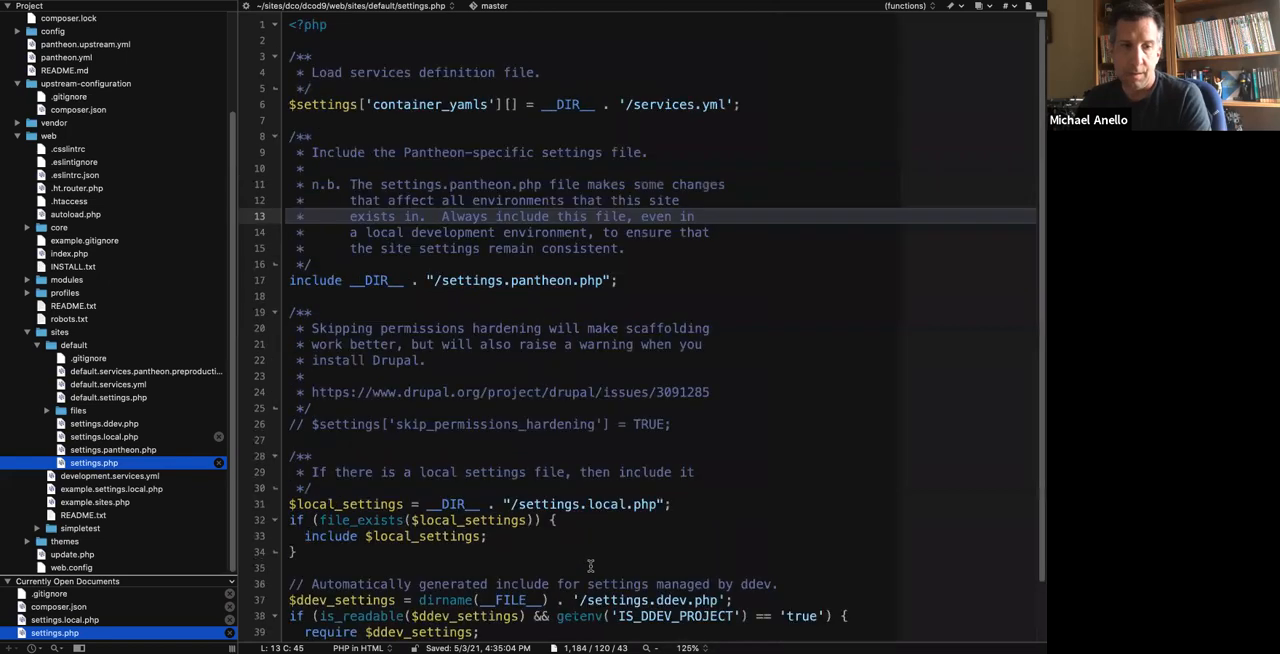
pyautogui.click(690, 618)
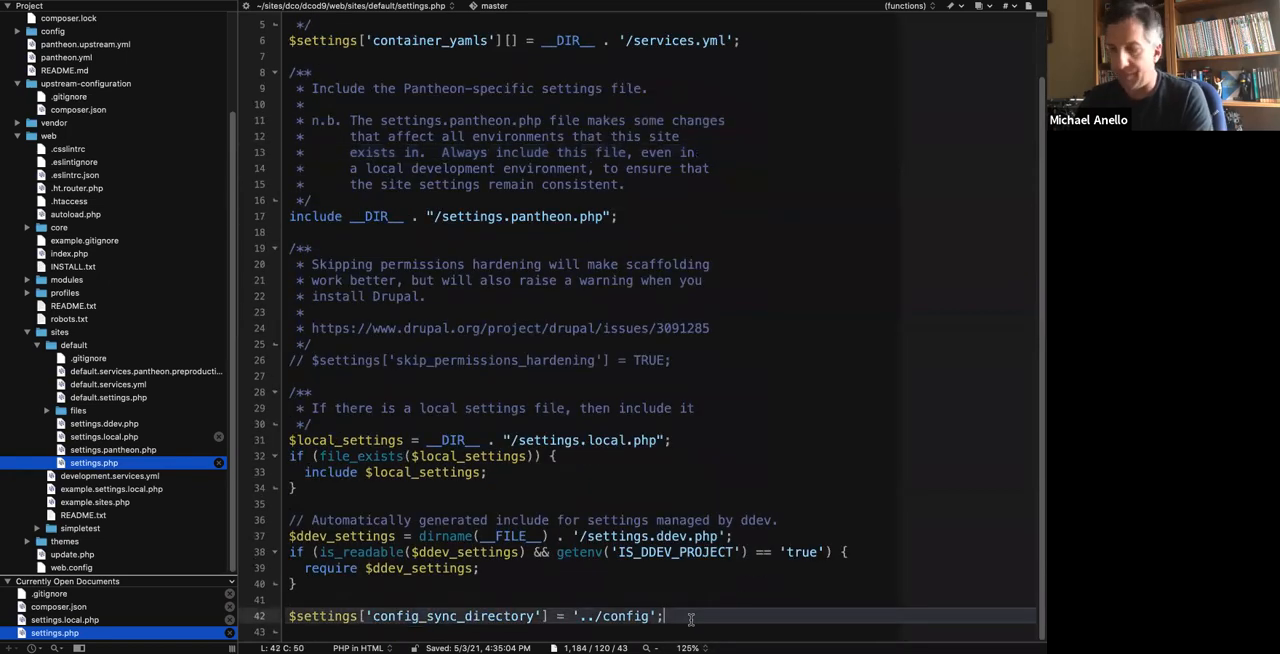
pyautogui.press('Return')
pyautogui.press('super+v')
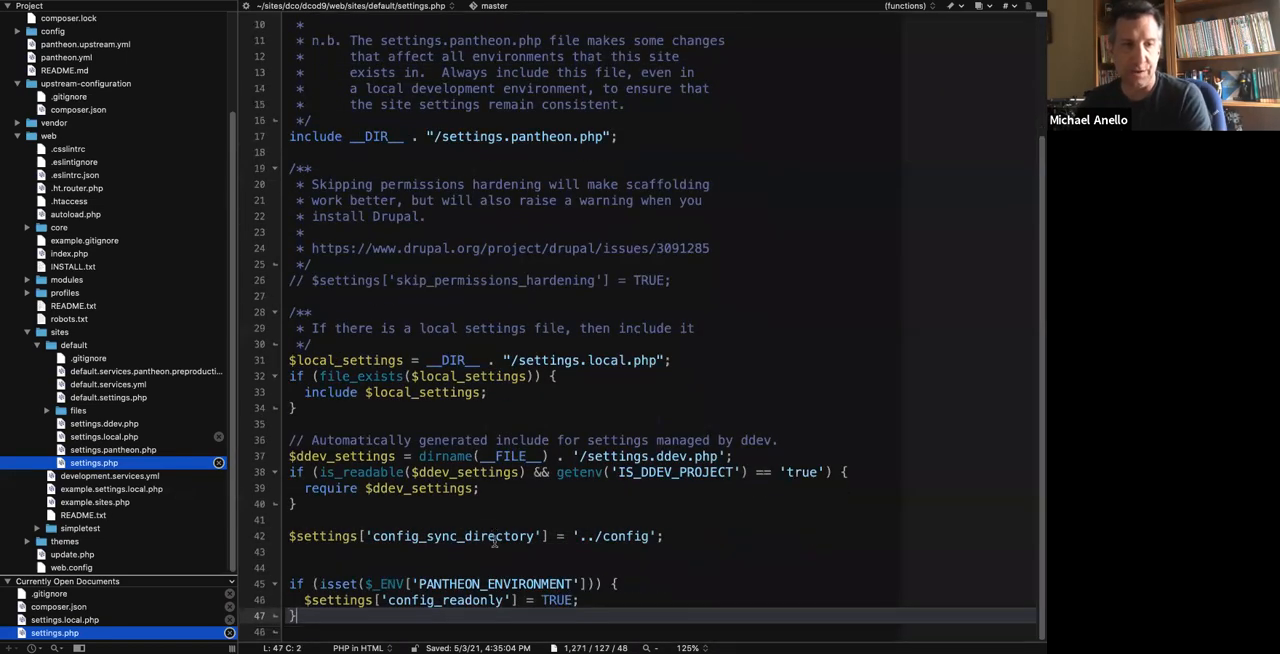
pyautogui.press('Return')
pyautogui.press('Return')
pyautogui.press('Return')
pyautogui.press('super+s')
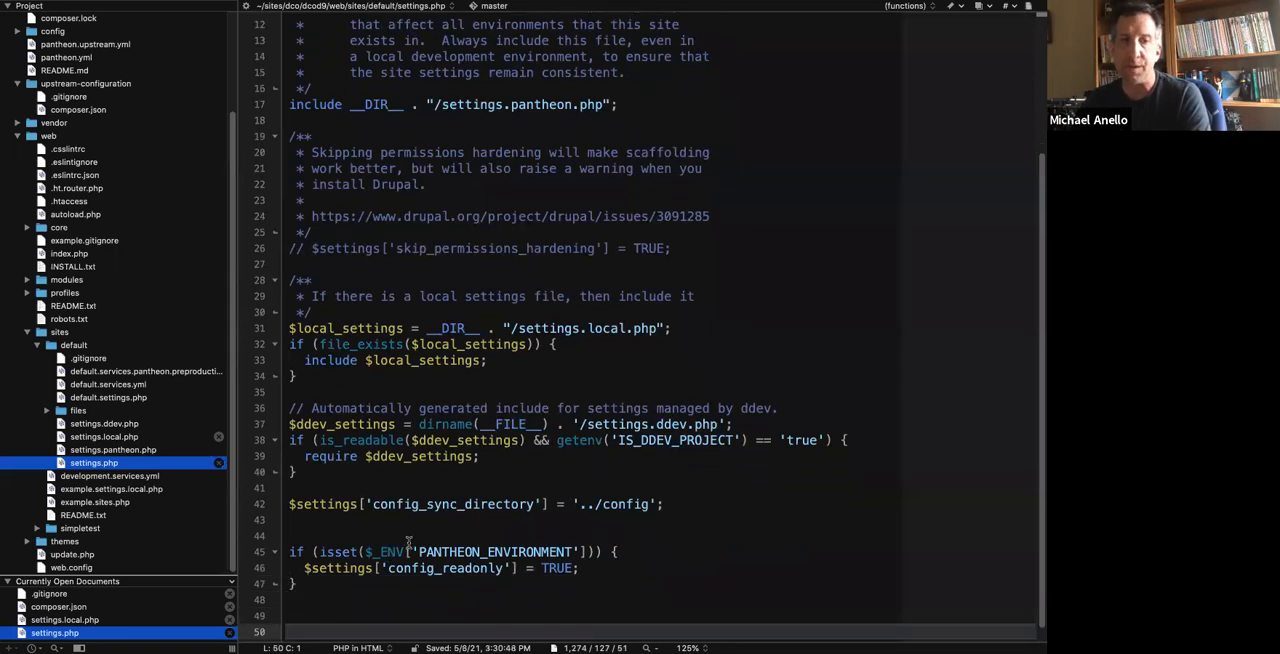
# Switch to the terminal, run git status, and check web/sites/default/settings.php among the modified files.
pyautogui.hotkey('ctrl', 'Left')
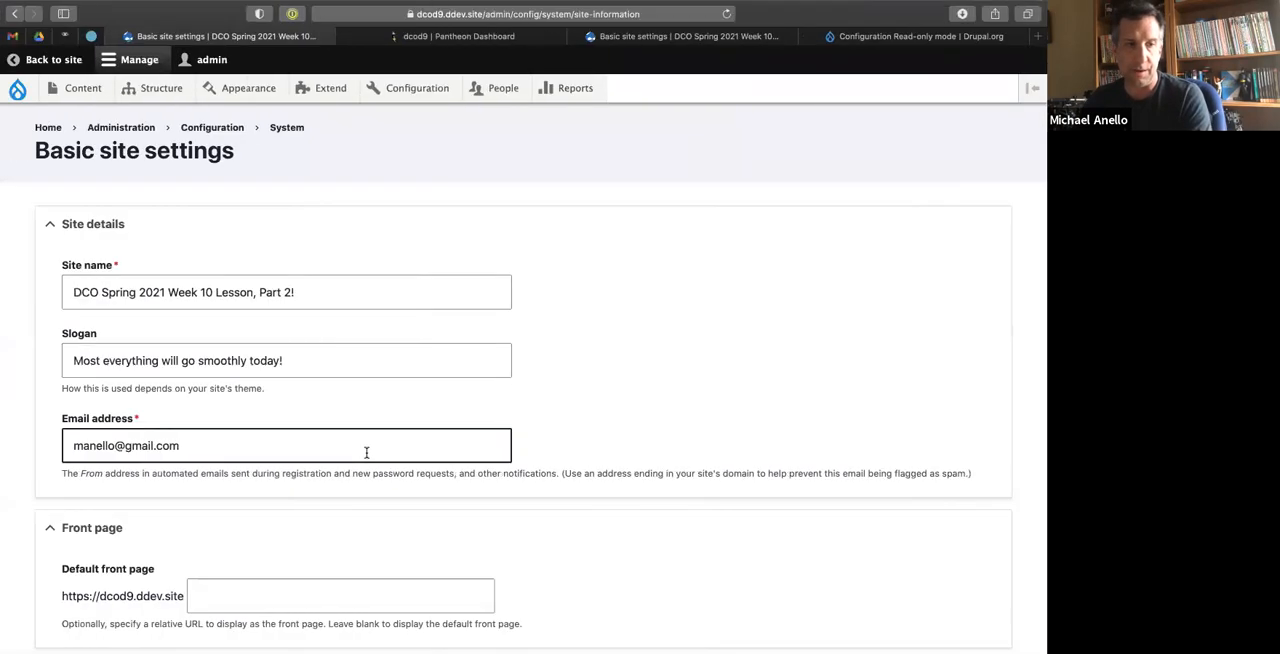
pyautogui.hotkey('ctrl', 'Left')
pyautogui.write('git status')
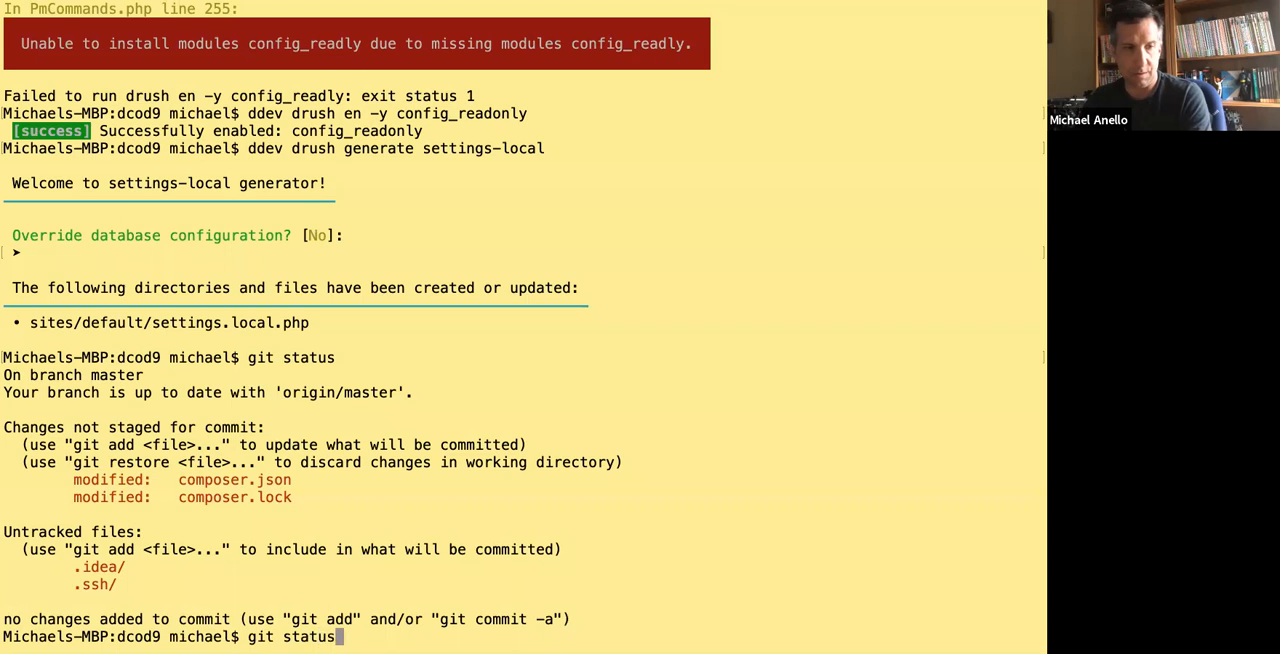
pyautogui.press('Return')
pyautogui.moveTo(177, 499); pyautogui.dragTo(441, 498)
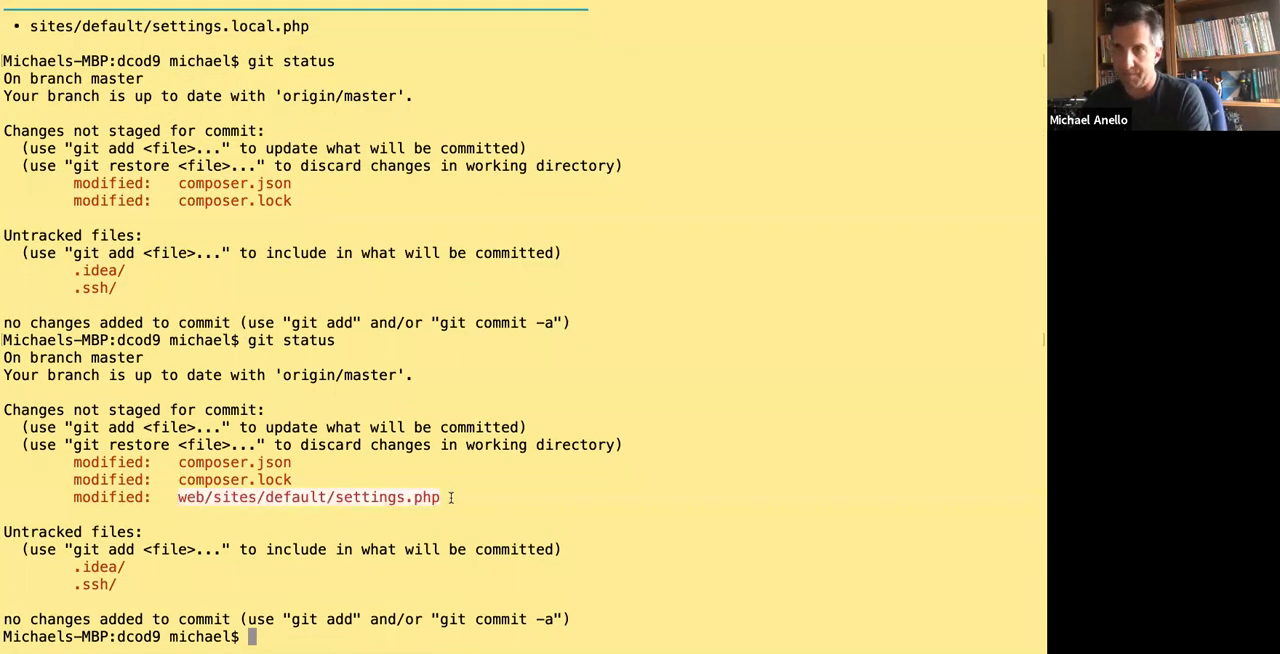
# Return to the code editor and review the PANTHEON_ENVIRONMENT condition and the config_readonly setting in settings.php.
pyautogui.hotkey('ctrl', 'Right')
pyautogui.hotkey('ctrl', 'Right')
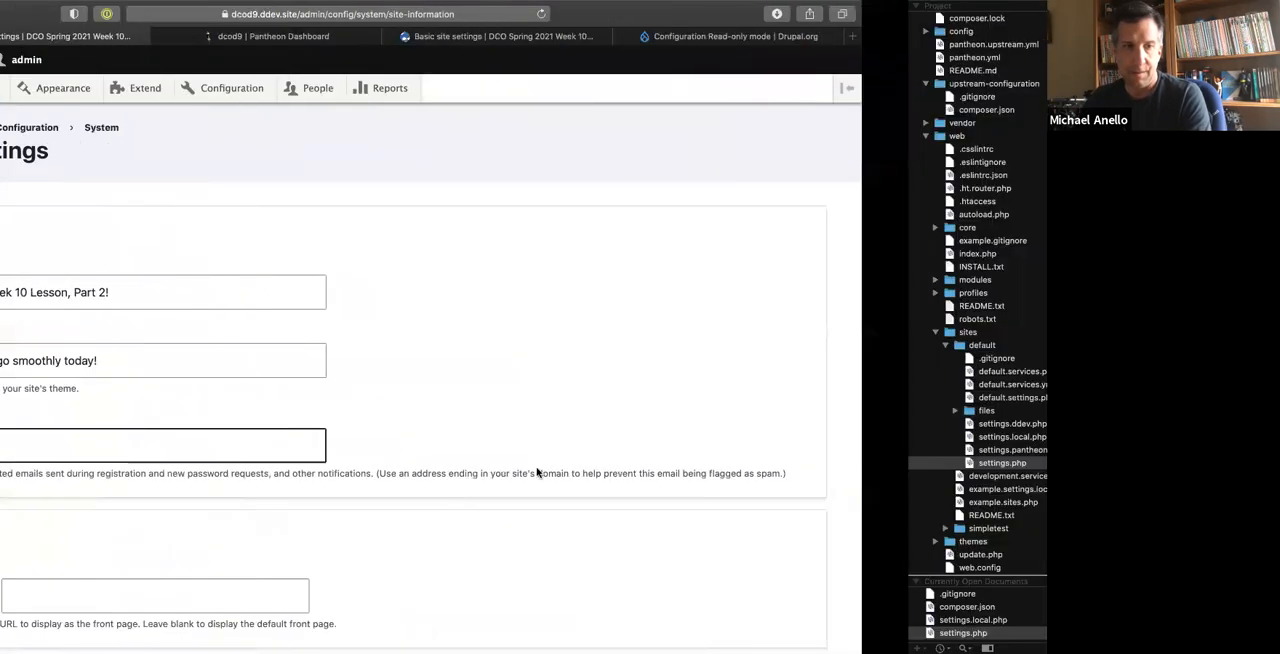
pyautogui.moveTo(391, 552); pyautogui.dragTo(589, 552)
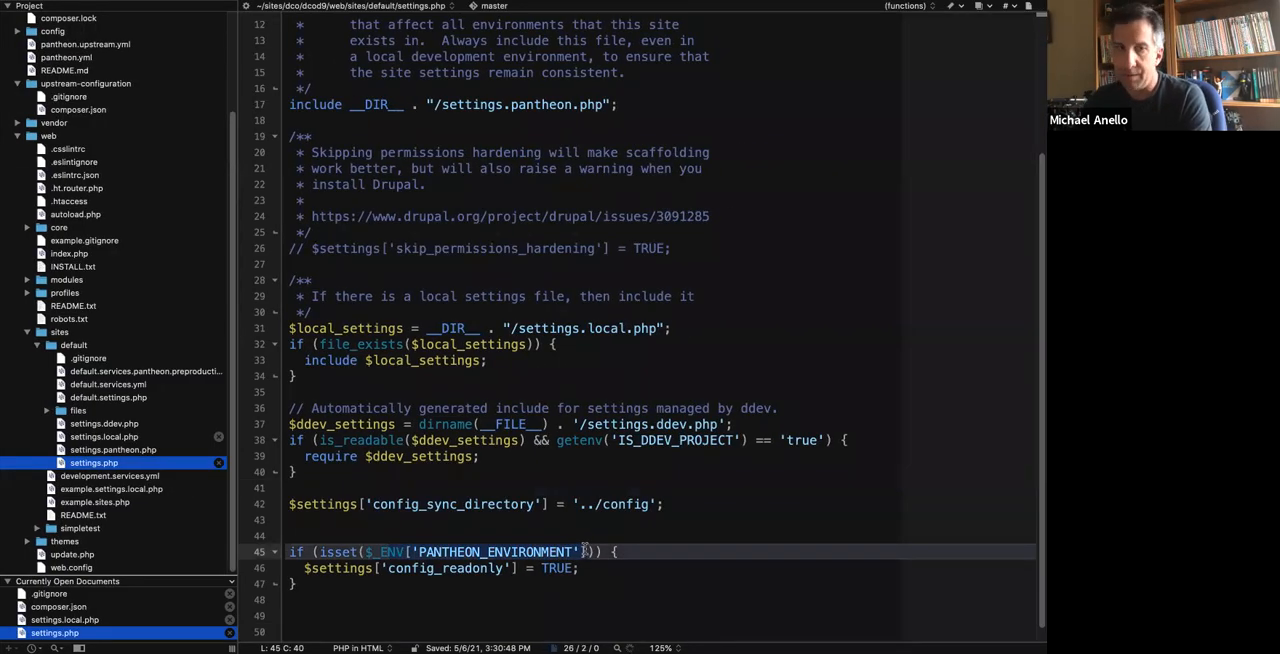
pyautogui.click(549, 534)
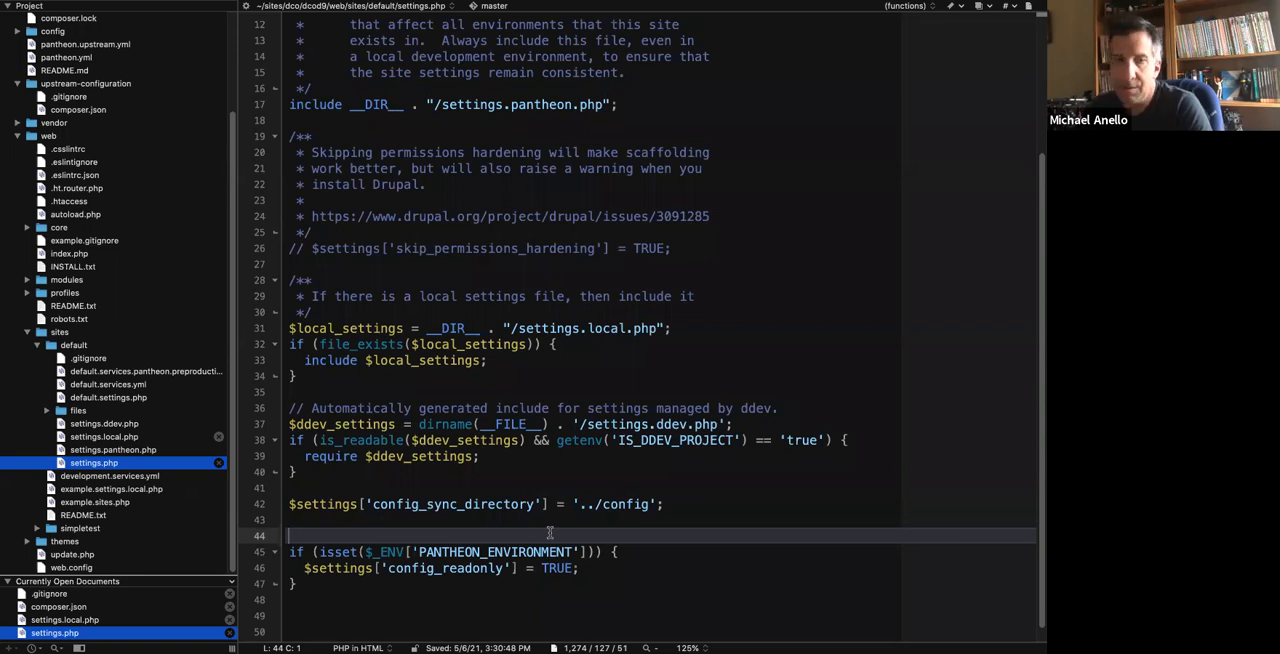
pyautogui.click(370, 552)
pyautogui.click(445, 528)
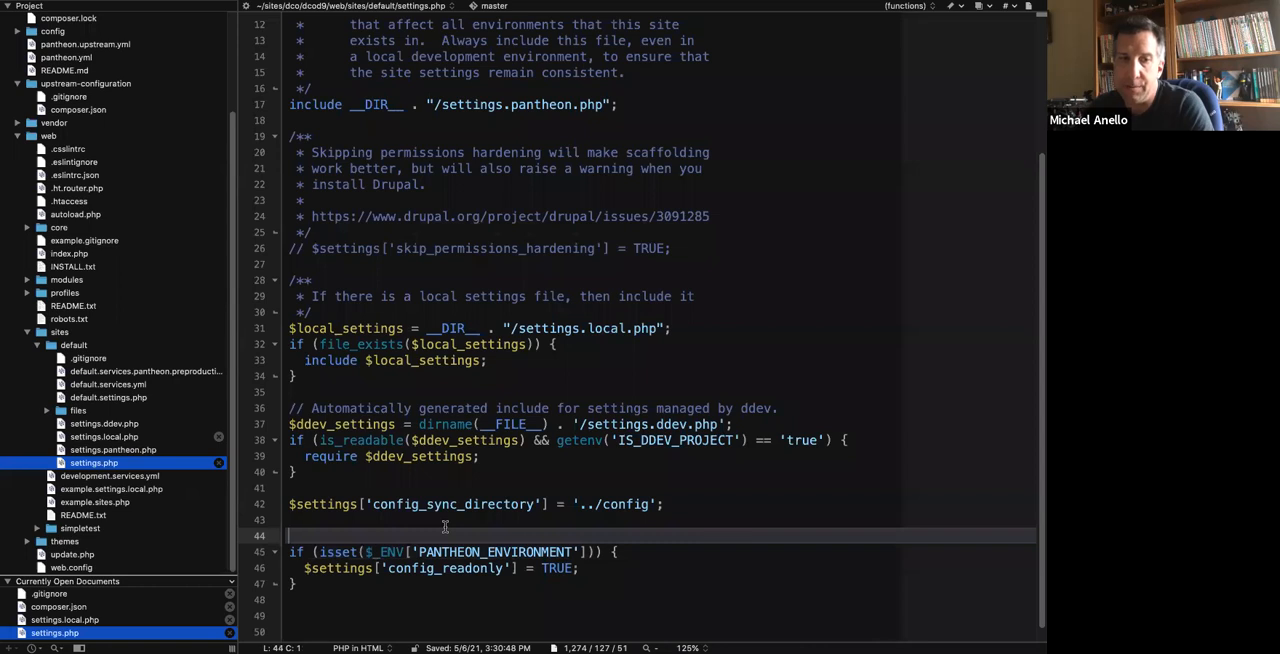
pyautogui.moveTo(418, 552); pyautogui.dragTo(583, 551)
pyautogui.click(586, 551)
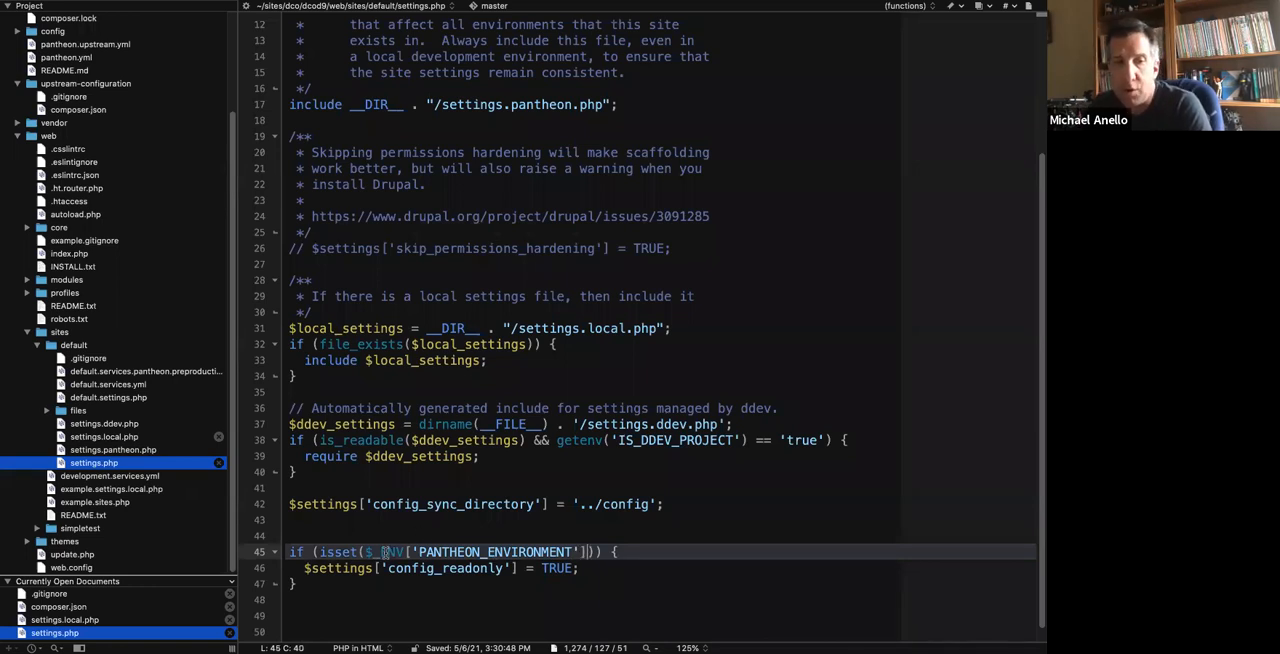
pyautogui.moveTo(388, 552); pyautogui.dragTo(512, 552)
pyautogui.click(580, 552)
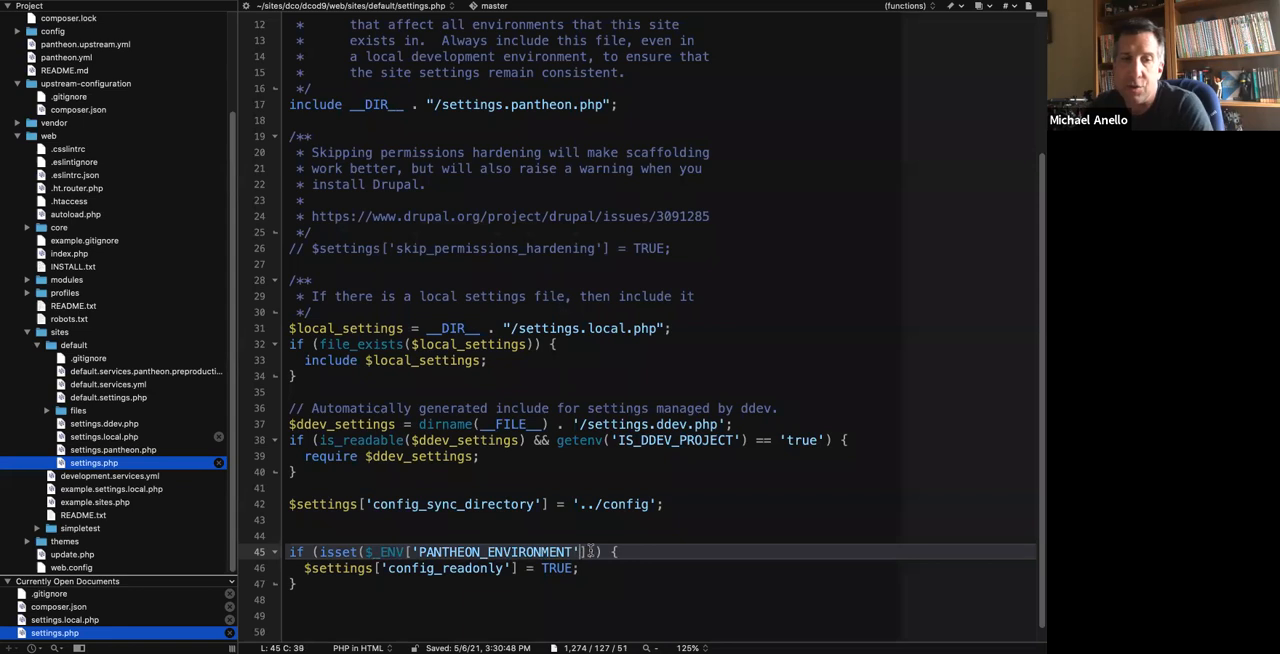
pyautogui.click(647, 549)
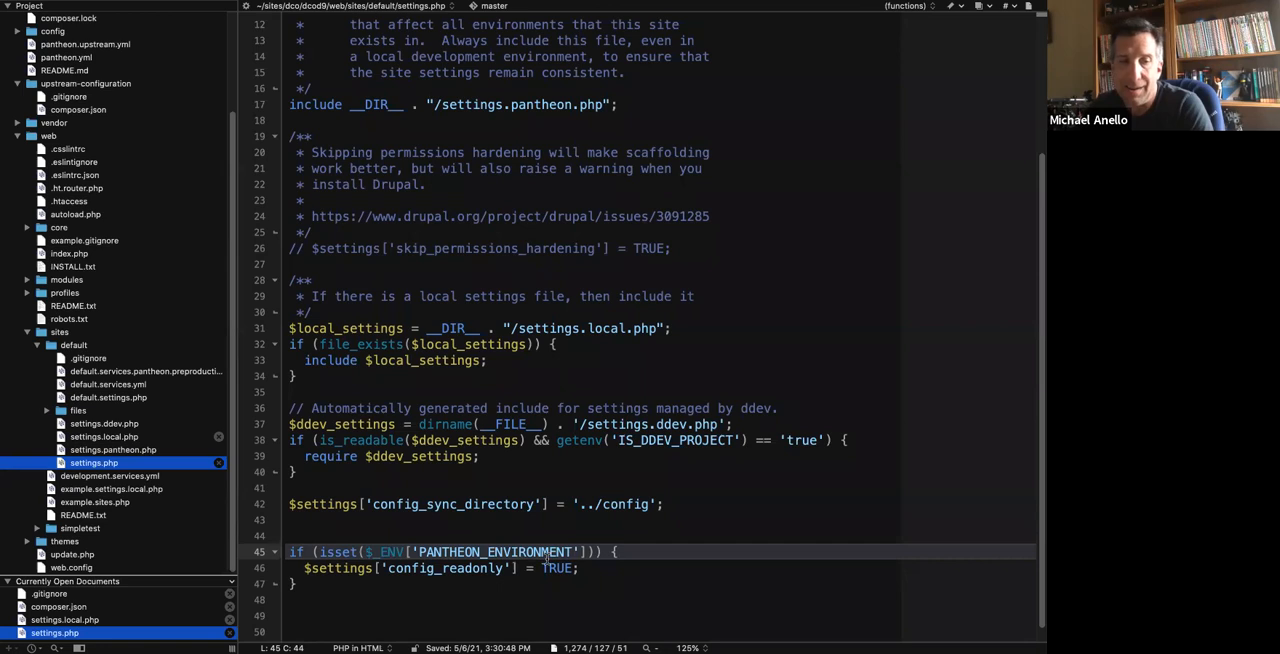
pyautogui.moveTo(534, 566); pyautogui.dragTo(598, 567)
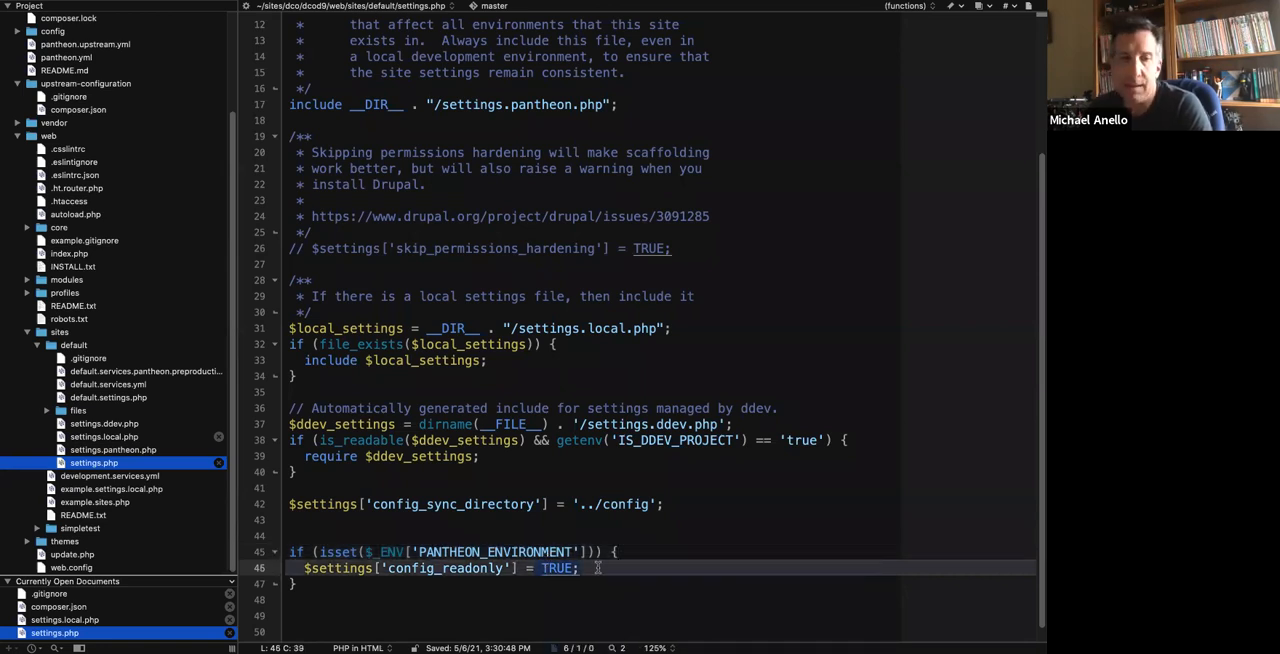
pyautogui.click(508, 528)
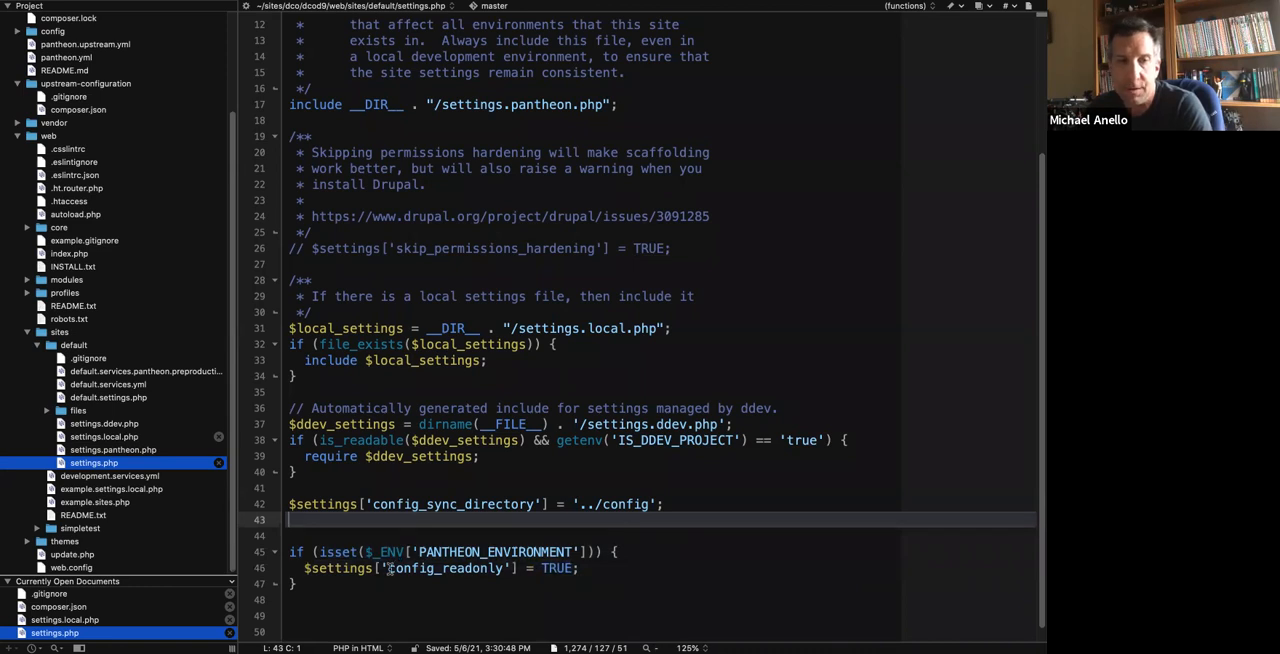
# Switch to the browser, reload the local site's Basic site settings page to check for a configuration lock, and return to the editor.
pyautogui.hotkey('ctrl', 'Left')
pyautogui.click(621, 228)
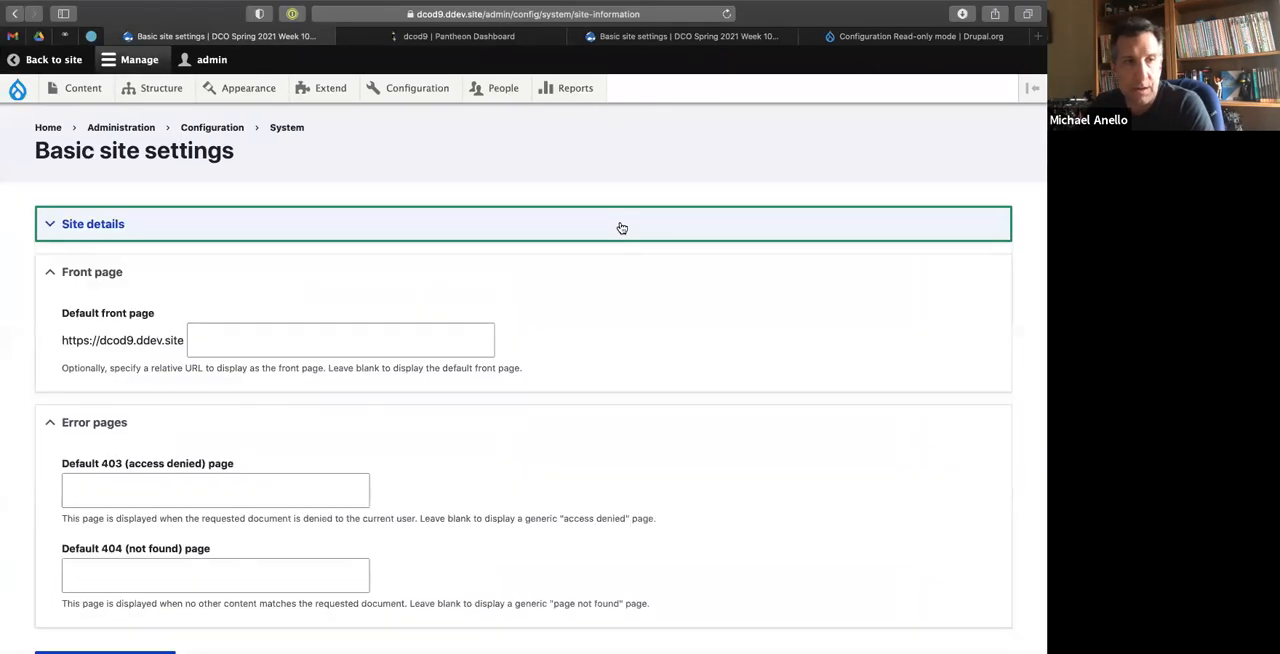
pyautogui.press('super+r')
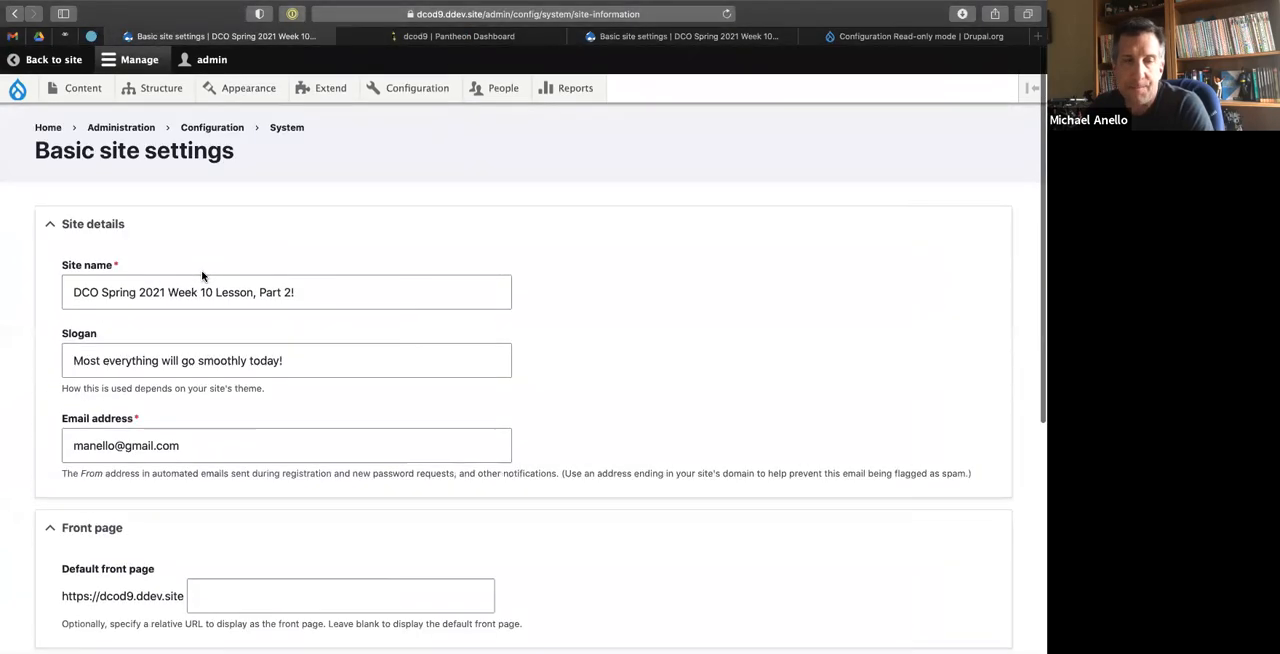
pyautogui.hotkey('ctrl', 'Right')
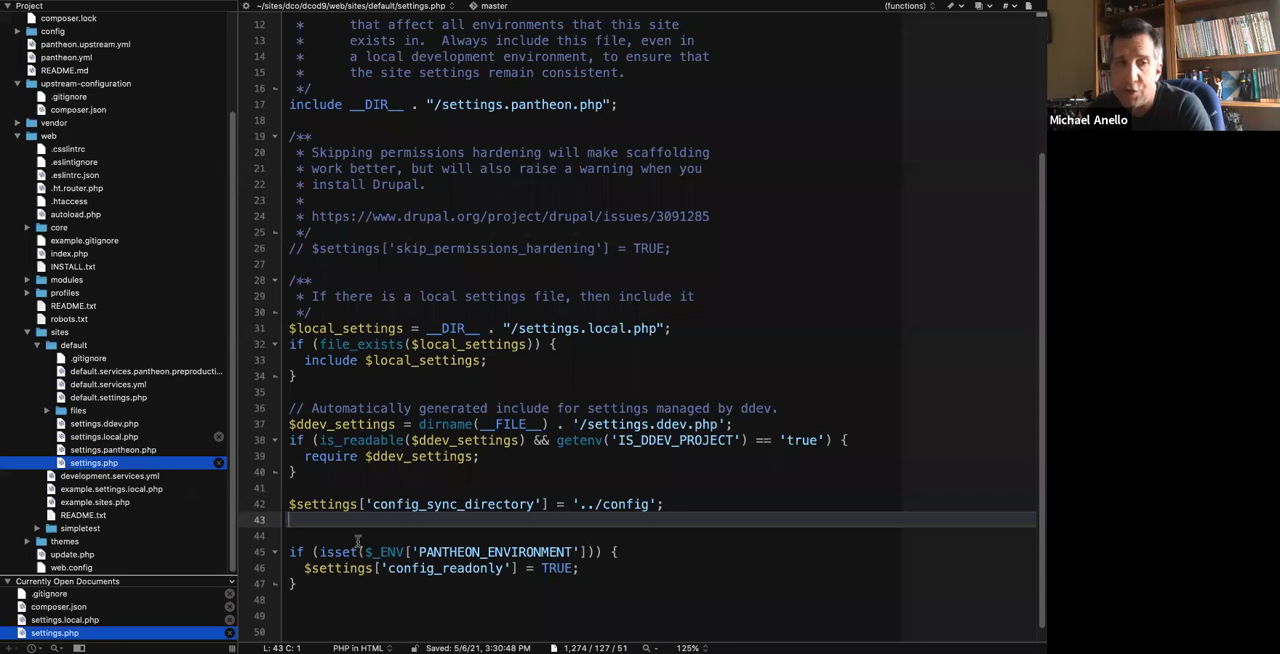
# Switch to the terminal and run git status again to list the uncommitted files.
pyautogui.hotkey('ctrl', 'Left')
pyautogui.hotkey('ctrl', 'Left')
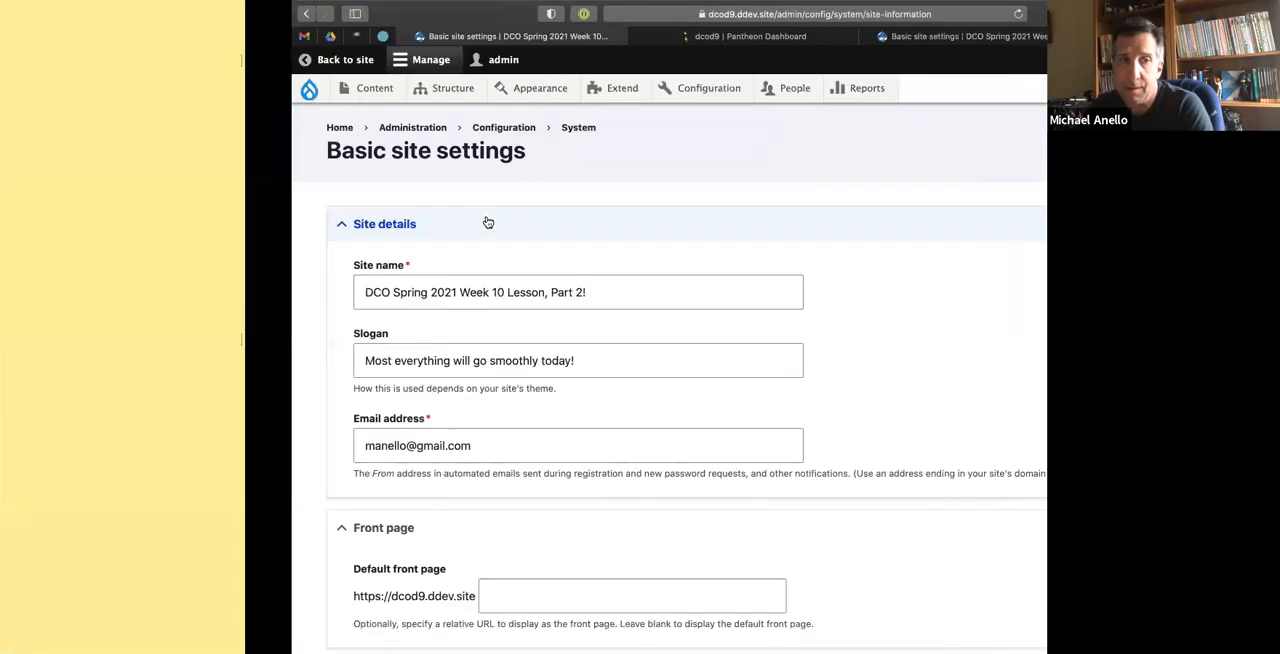
pyautogui.write('git sattus')
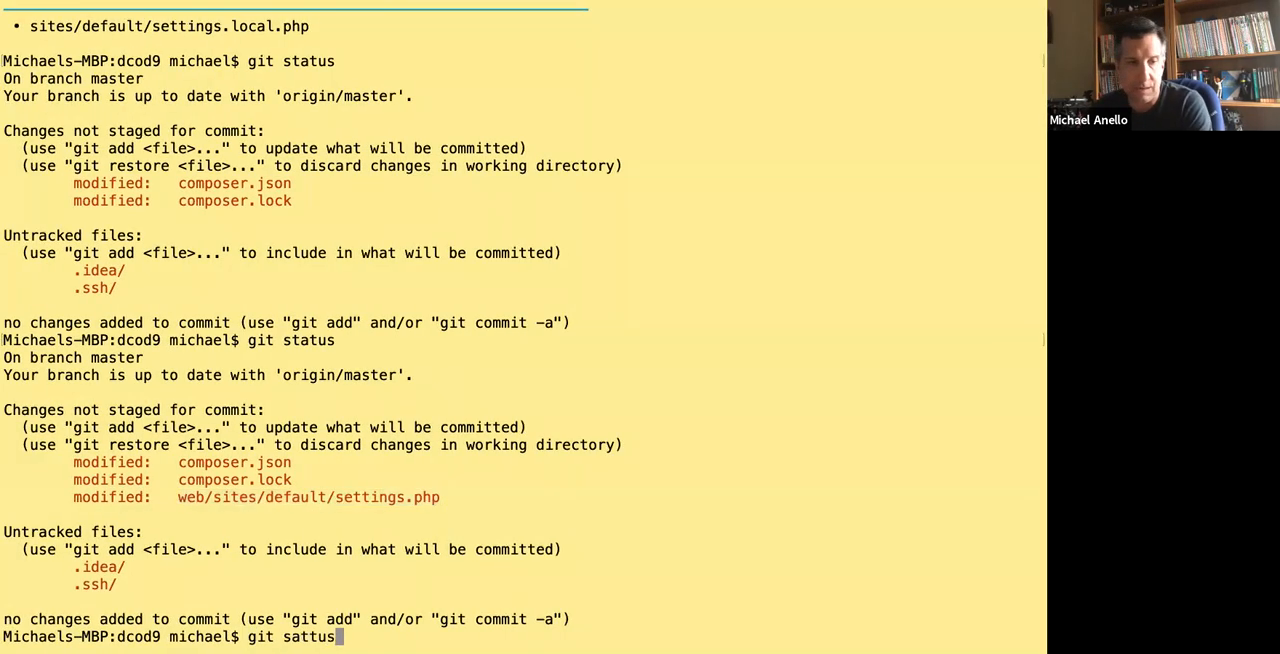
pyautogui.press('Return')
pyautogui.write('git sat')
pyautogui.press('BackSpace')
pyautogui.press('BackSpace')
pyautogui.write('tatus')
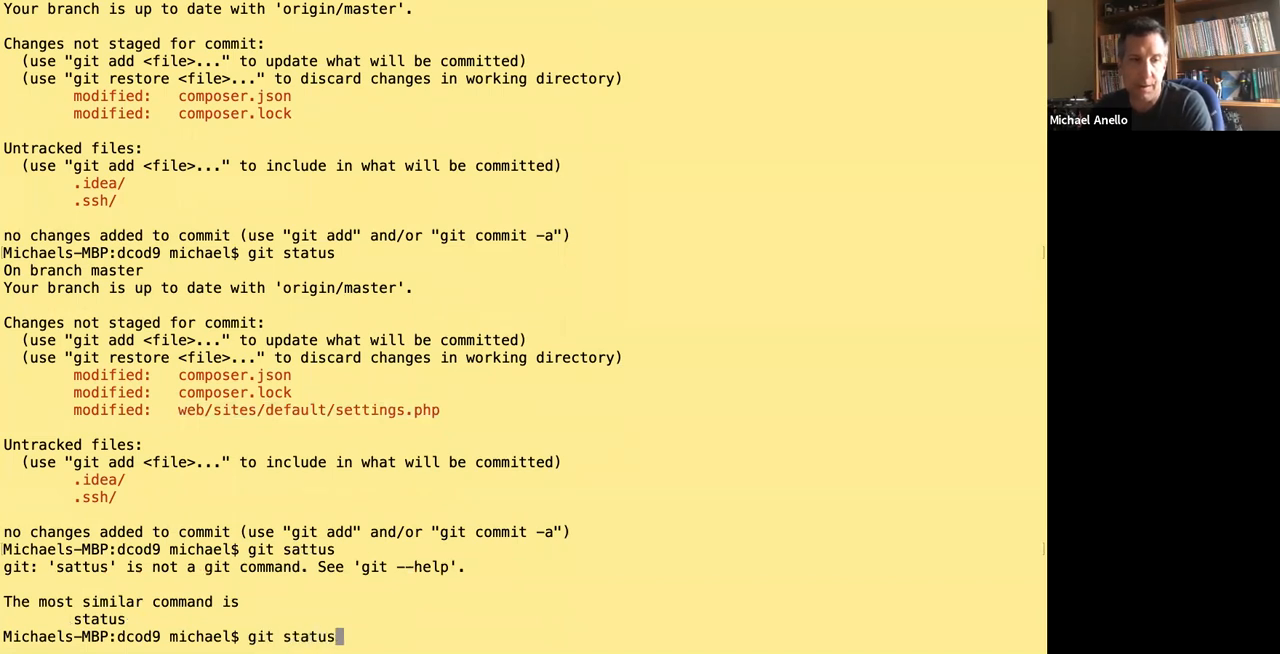
pyautogui.press('Return')
# Stage composer.json, composer.lock and web/sites/default/settings.php with git add, and check the result with git status.
pyautogui.write('git add ')
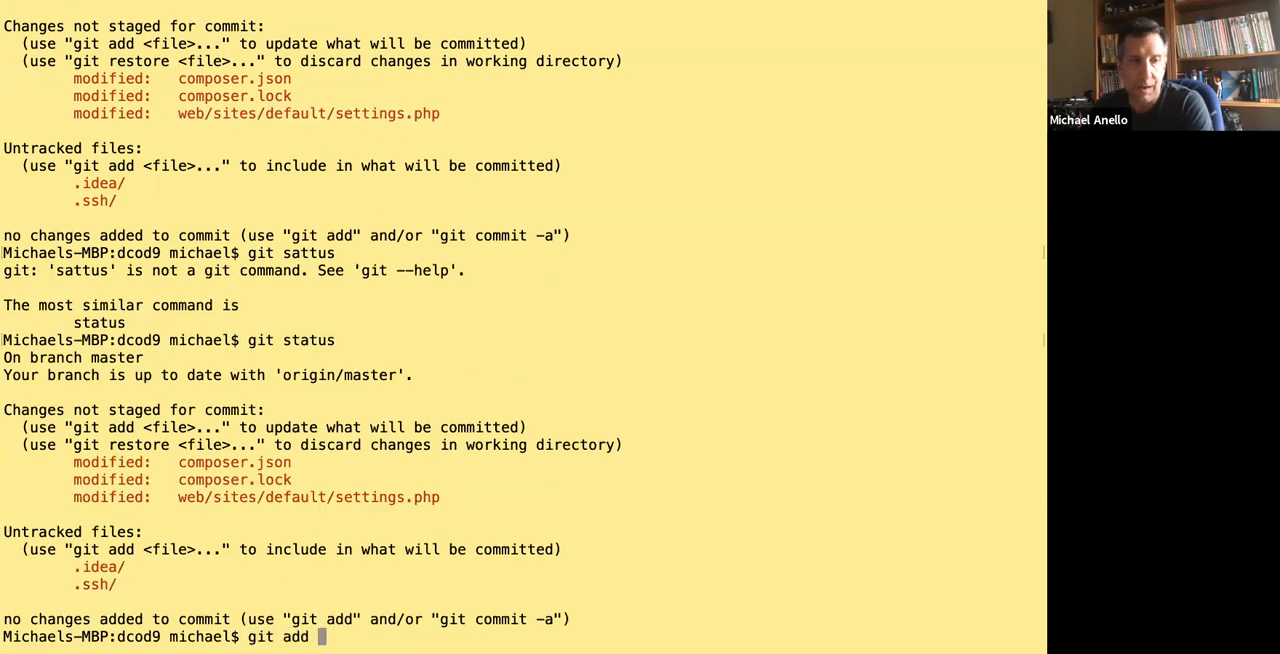
pyautogui.write('composer.json composer')
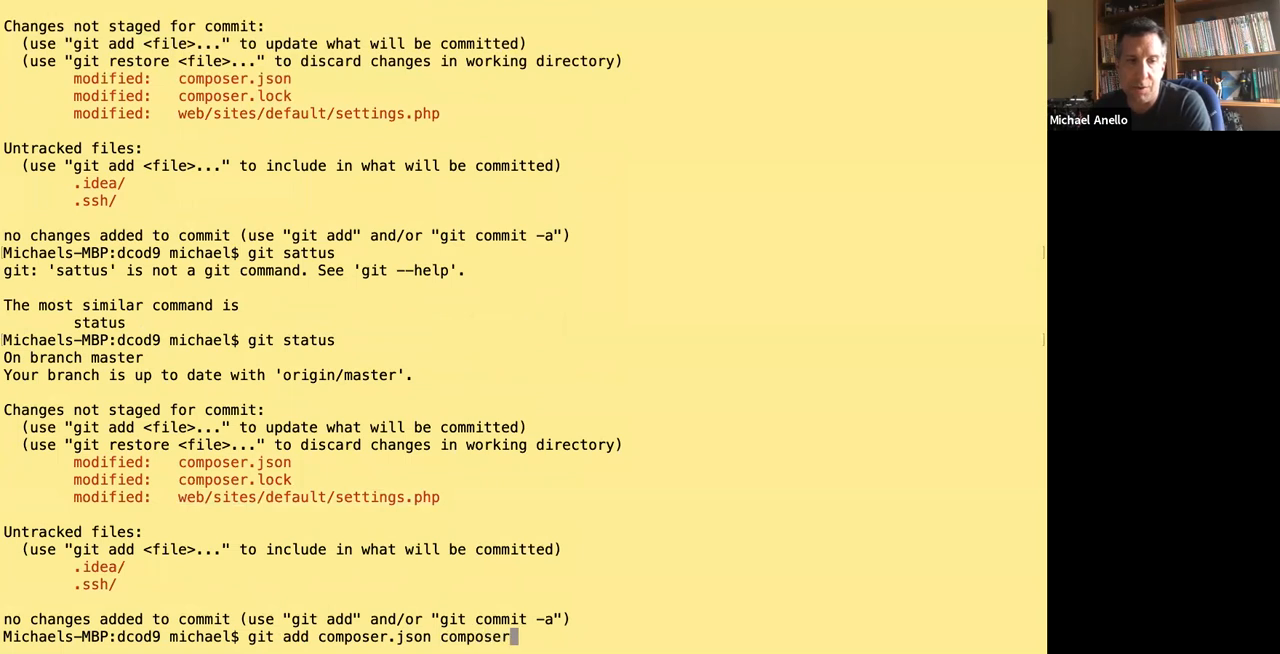
pyautogui.write('.lock web/')
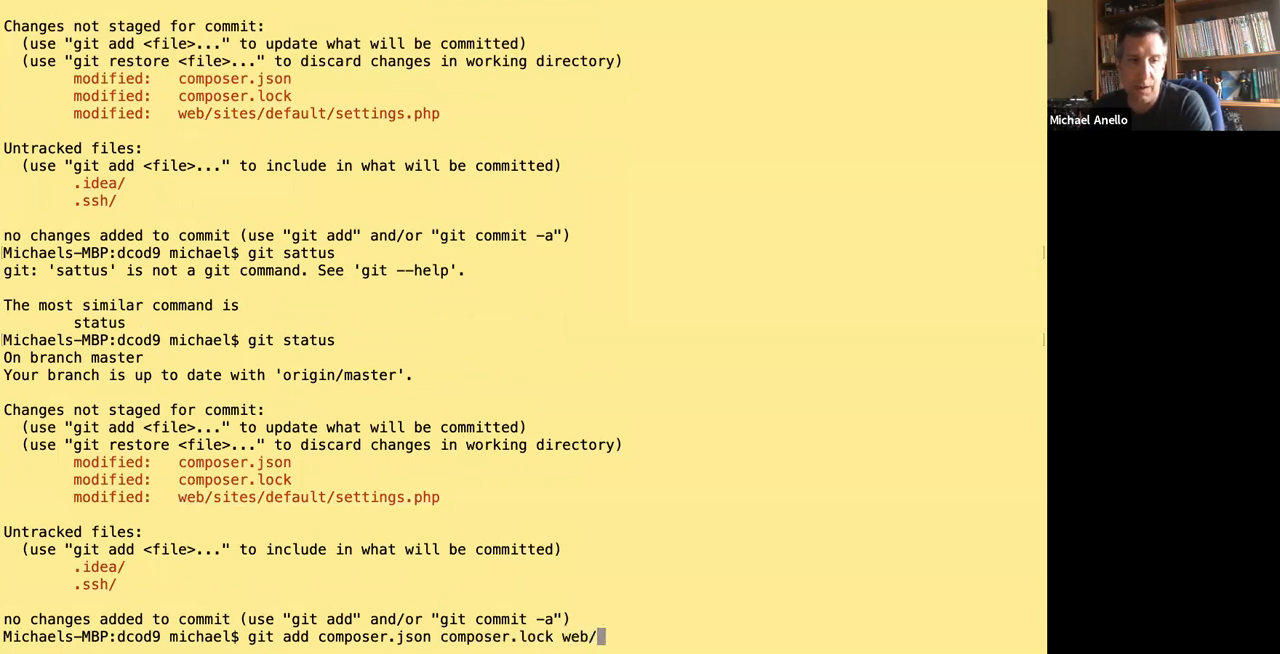
pyautogui.write('sites/default/settings.php')
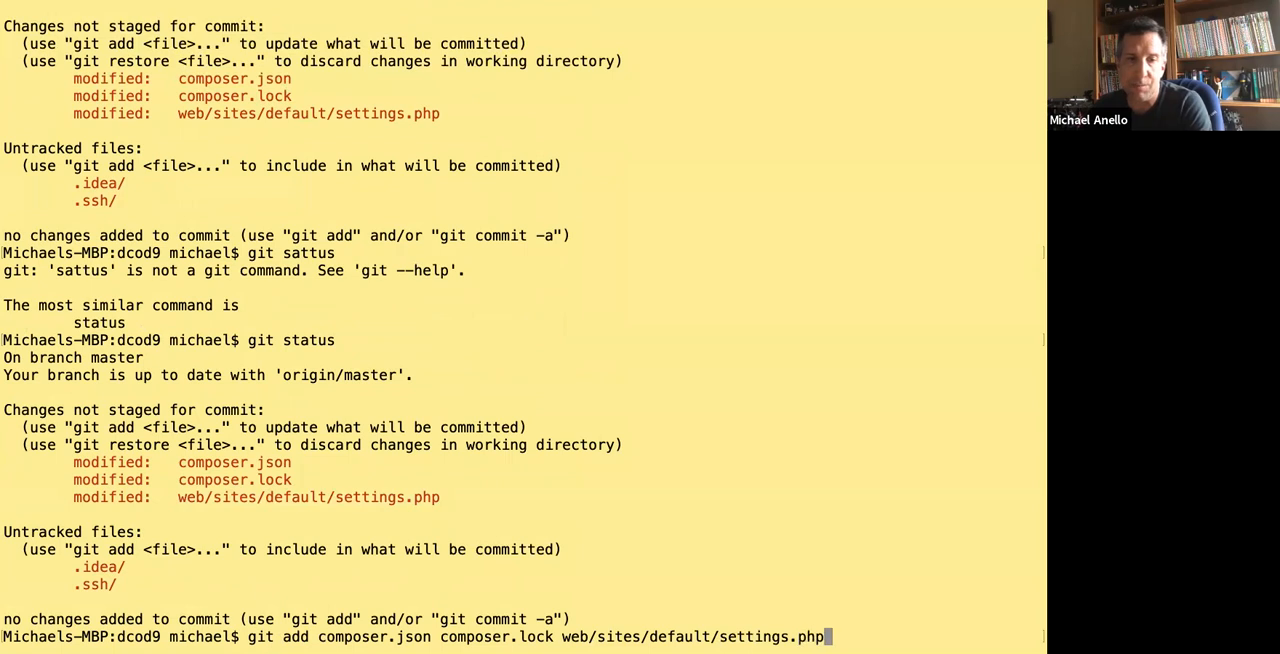
pyautogui.press('Return')
pyautogui.write('git status')
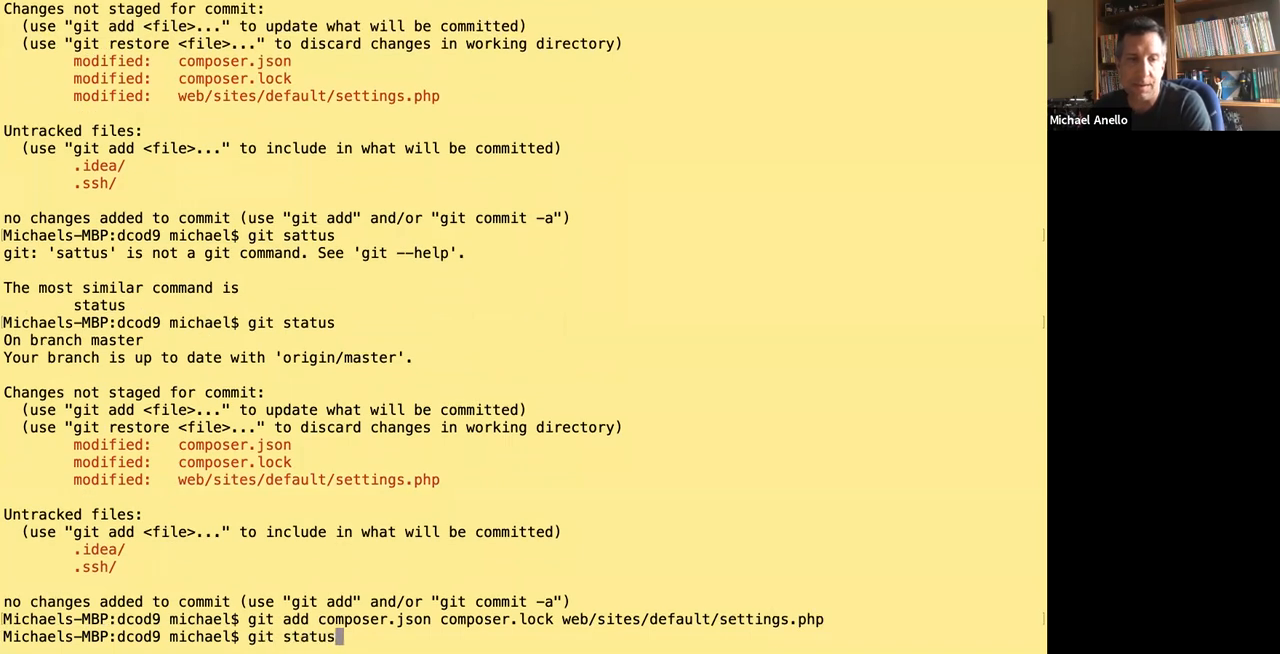
pyautogui.press('Return')
pyautogui.write('git comm')
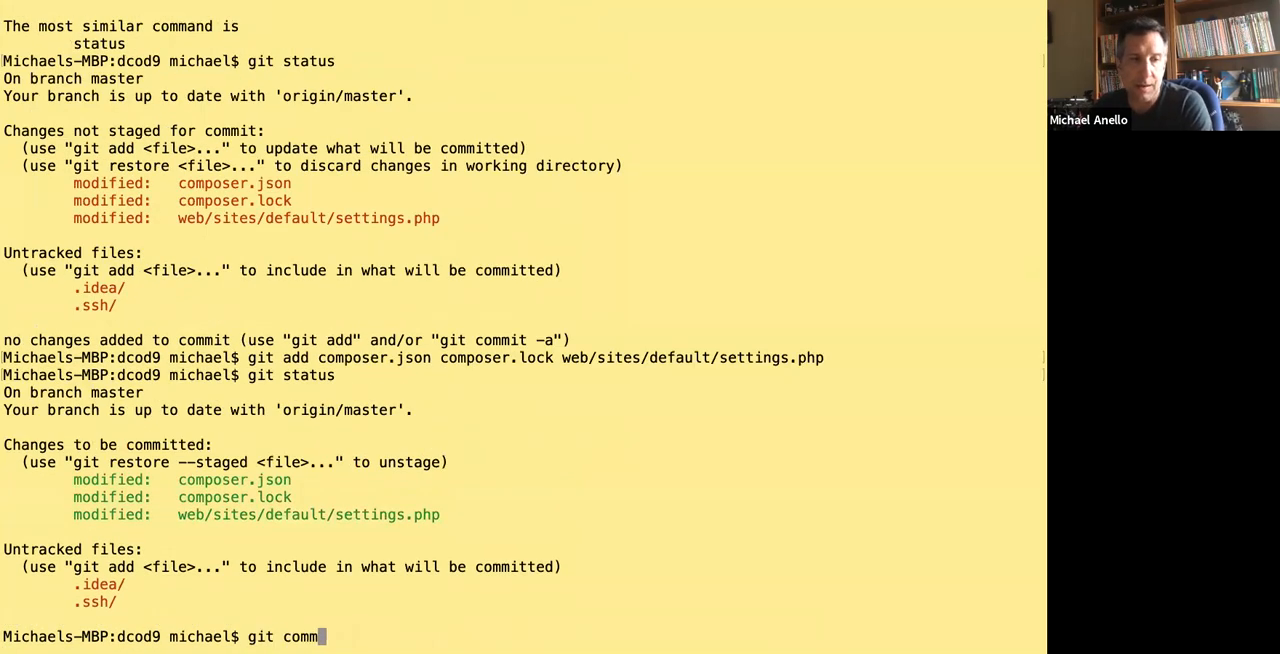
pyautogui.write("it -m 'Added C")
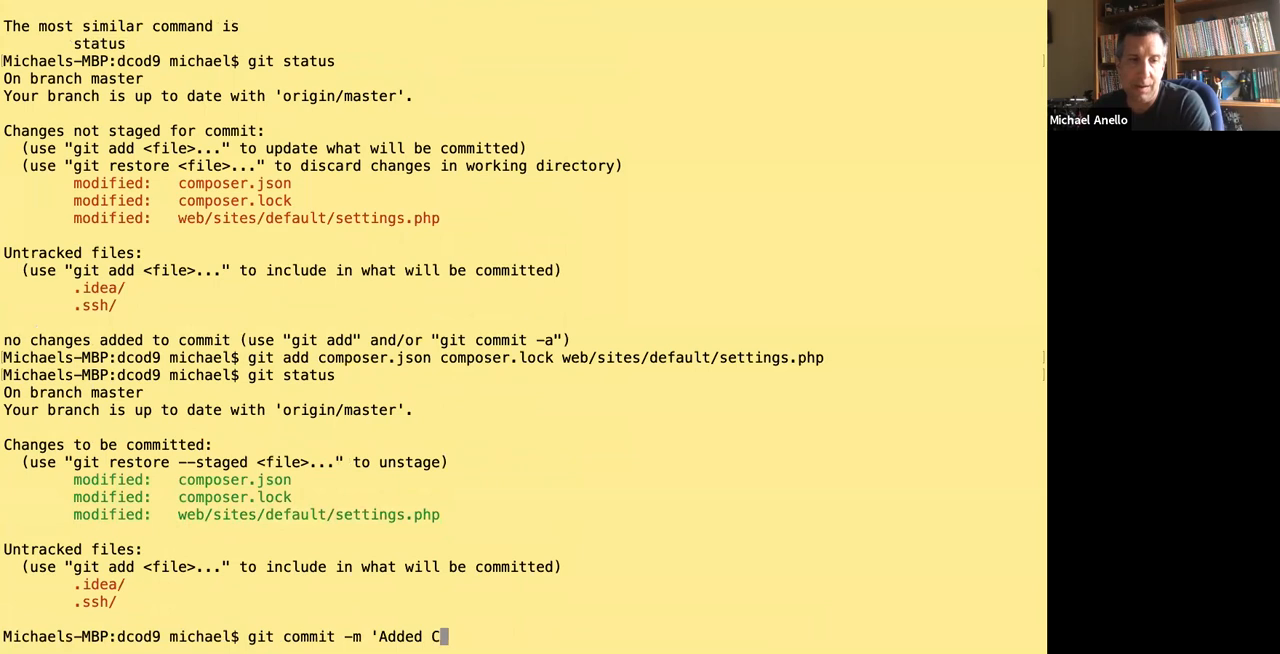
pyautogui.write('onfig conf')
pyautogui.press('BackSpace')
pyautogui.write('tri')
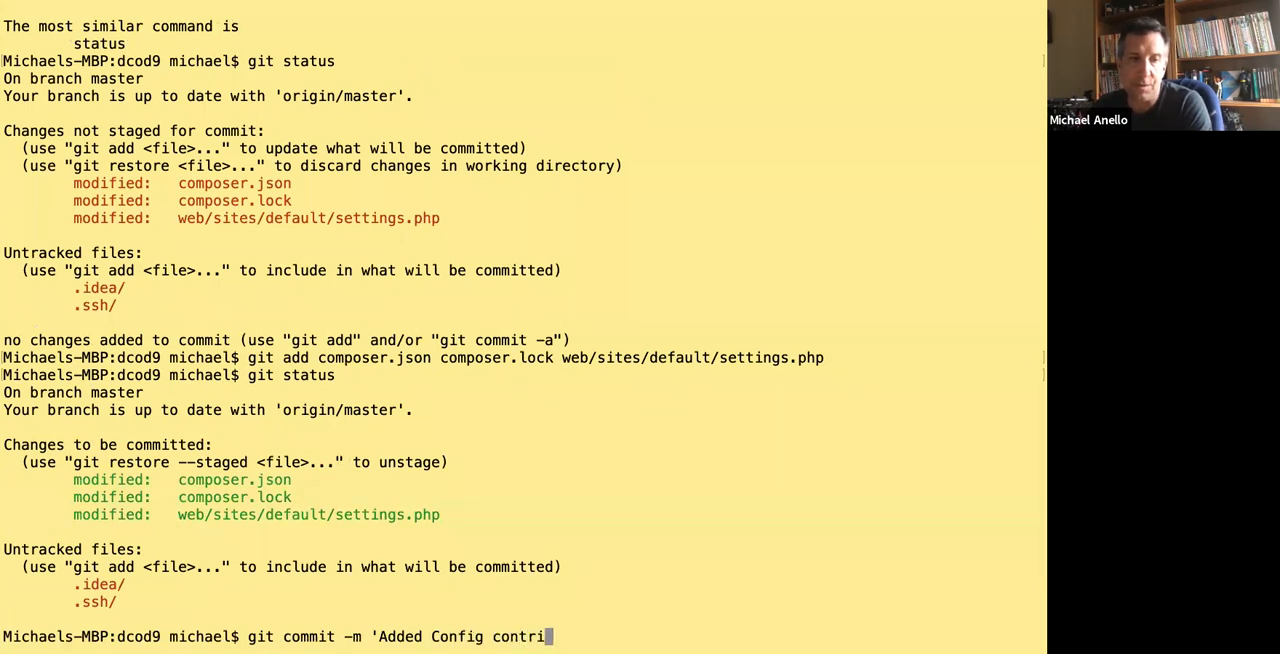
pyautogui.write('b modules, configured')
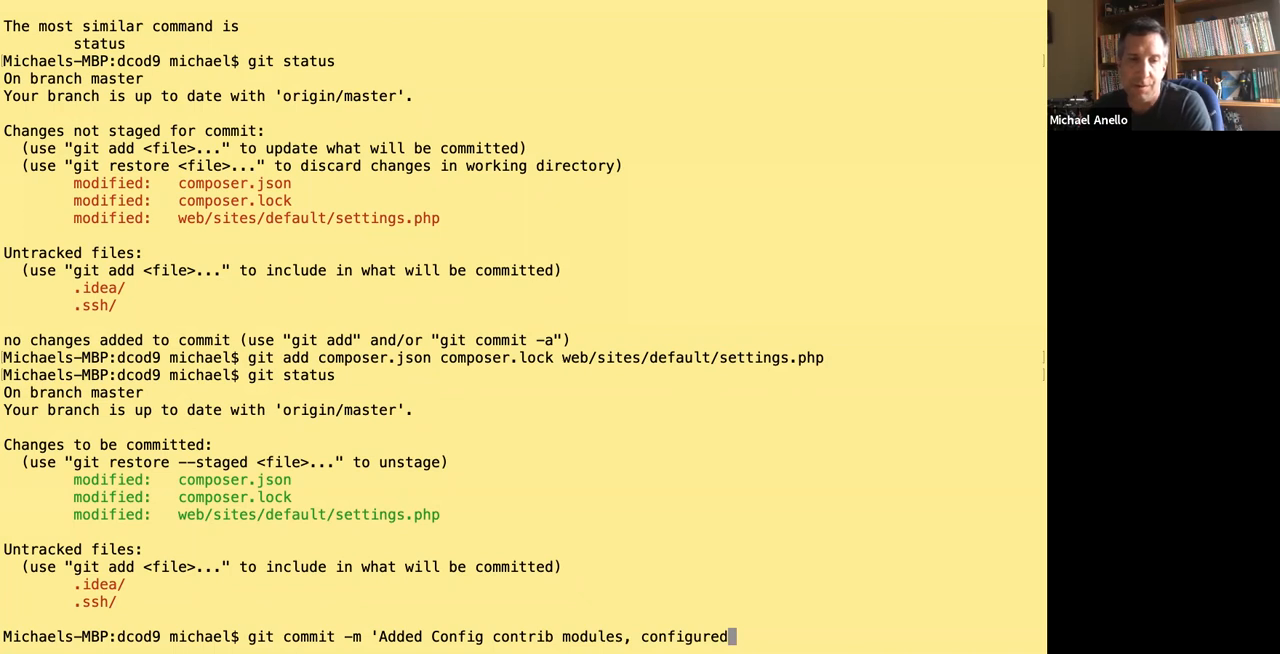
pyautogui.press('BackSpace')
pyautogui.press('BackSpace')
pyautogui.press('BackSpace')
pyautogui.press('BackSpace')
pyautogui.press('BackSpace')
pyautogui.press('BackSpace')
pyautogui.press('BackSpace')
pyautogui.press('BackSpace')
pyautogui.press('BackSpace')
pyautogui.press('BackSpace')
pyautogui.press('BackSpace')
pyautogui.press('BackSpace')
pyautogui.press('BackSpace')
pyautogui.press('BackSpace')
pyautogui.press('BackSpace')
pyautogui.press('BackSpace')
pyautogui.press('BackSpace')
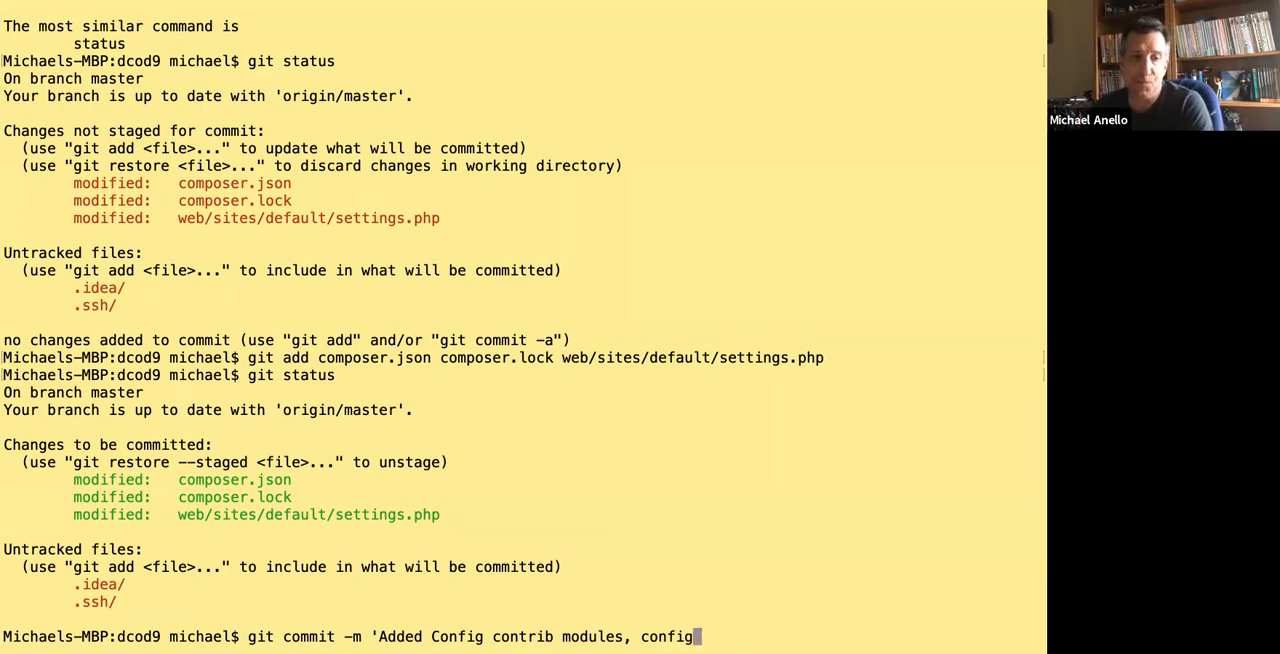
pyautogui.press('BackSpace')
pyautogui.press('BackSpace')
pyautogui.press('BackSpace')
pyautogui.press('BackSpace')
pyautogui.press('BackSpace')
pyautogui.press('BackSpace')
pyautogui.press('BackSpace')
pyautogui.press('BackSpace')
pyautogui.press('BackSpace')
pyautogui.press('BackSpace')
pyautogui.press('BackSpace')
pyautogui.press('BackSpace')
pyautogui.press('BackSpace')
pyautogui.press('BackSpace')
pyautogui.press('BackSpace')
pyautogui.press('BackSpace')
pyautogui.press('BackSpace')
pyautogui.press('BackSpace')
pyautogui.press('BackSpace')
pyautogui.press('BackSpace')
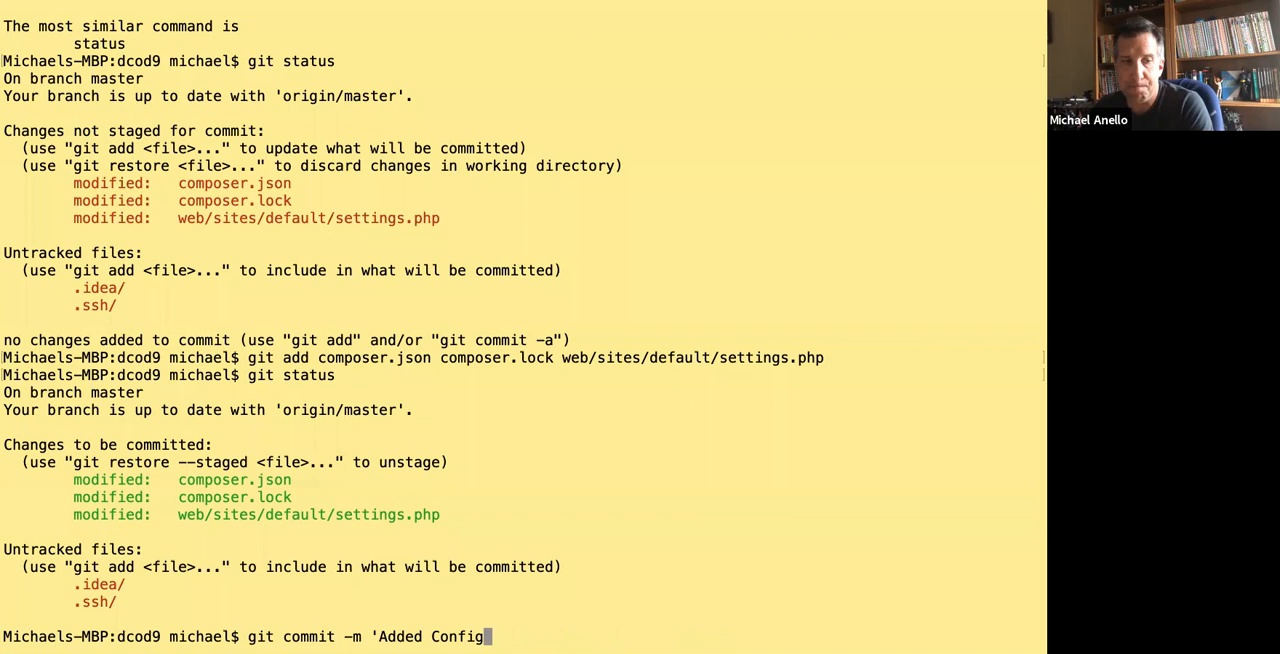
pyautogui.press('BackSpace')
pyautogui.press('BackSpace')
pyautogui.press('BackSpace')
pyautogui.press('BackSpace')
pyautogui.press('BackSpace')
pyautogui.press('BackSpace')
pyautogui.press('BackSpace')
pyautogui.press('BackSpace')
pyautogui.press('BackSpace')
pyautogui.press('BackSpace')
pyautogui.press('BackSpace')
pyautogui.press('BackSpace')
pyautogui.press('BackSpace')
pyautogui.press('BackSpace')
pyautogui.press('BackSpace')
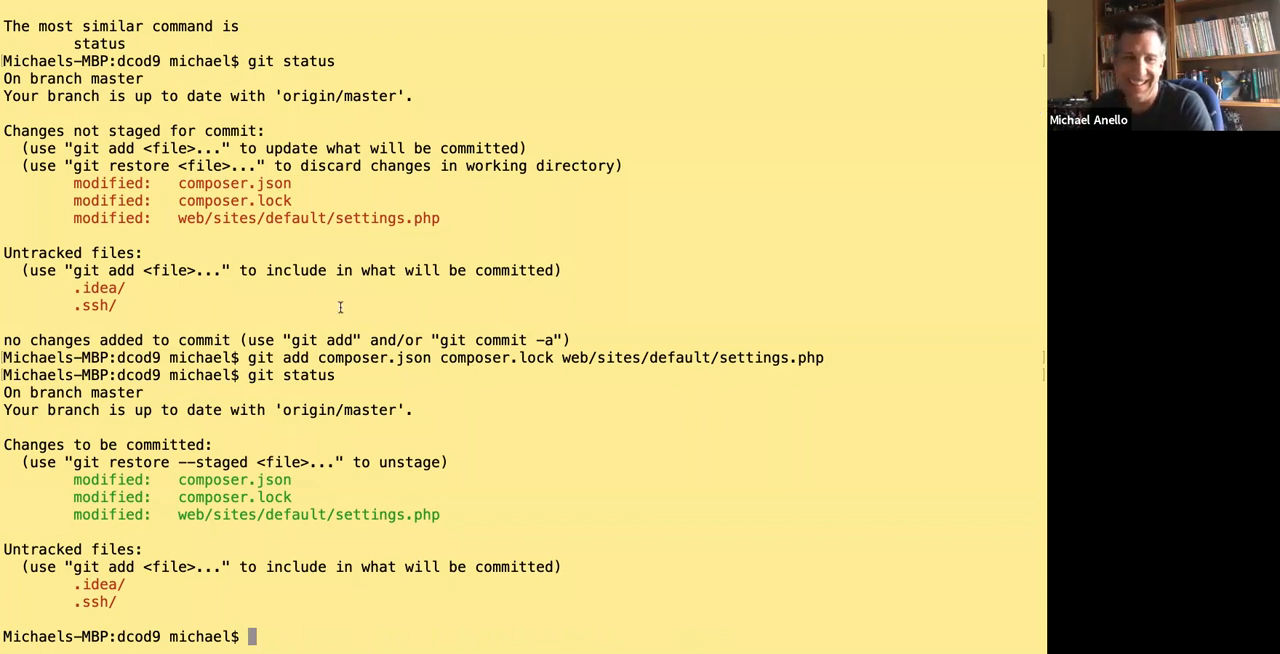
# Export the site's active configuration with ddev drush config-export, accepting replacement of the .yml files in ../config.
pyautogui.hotkey('ctrl', 'Right')
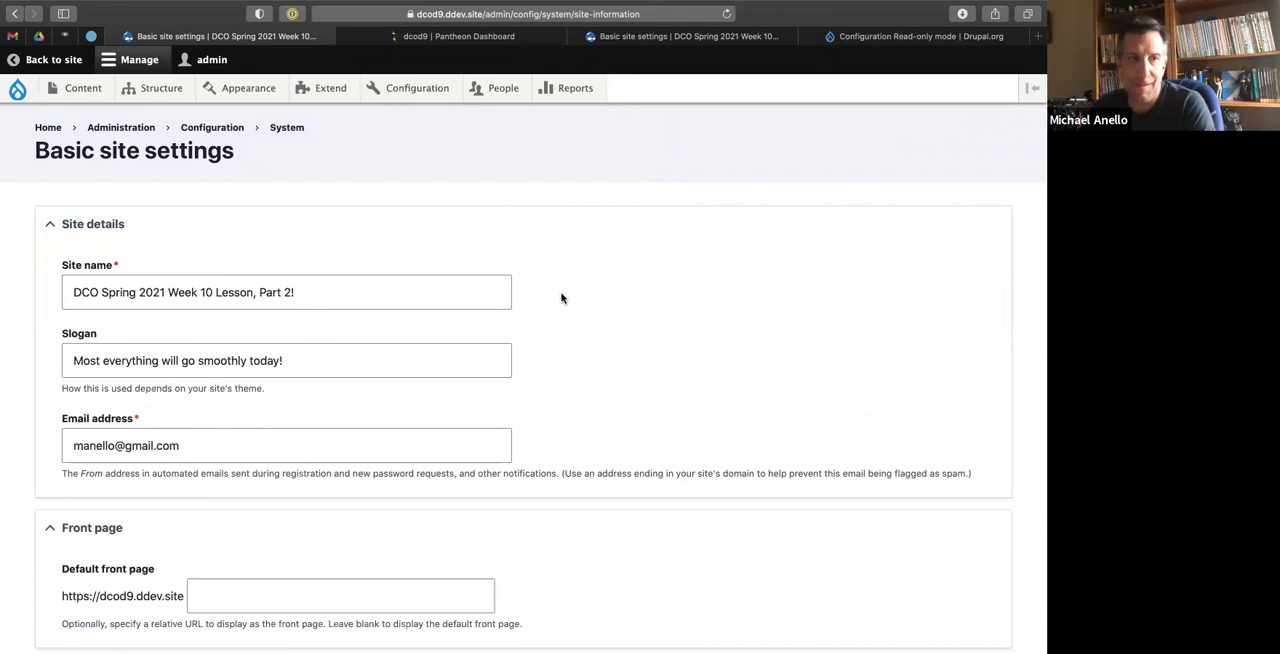
pyautogui.hotkey('ctrl', 'Left')
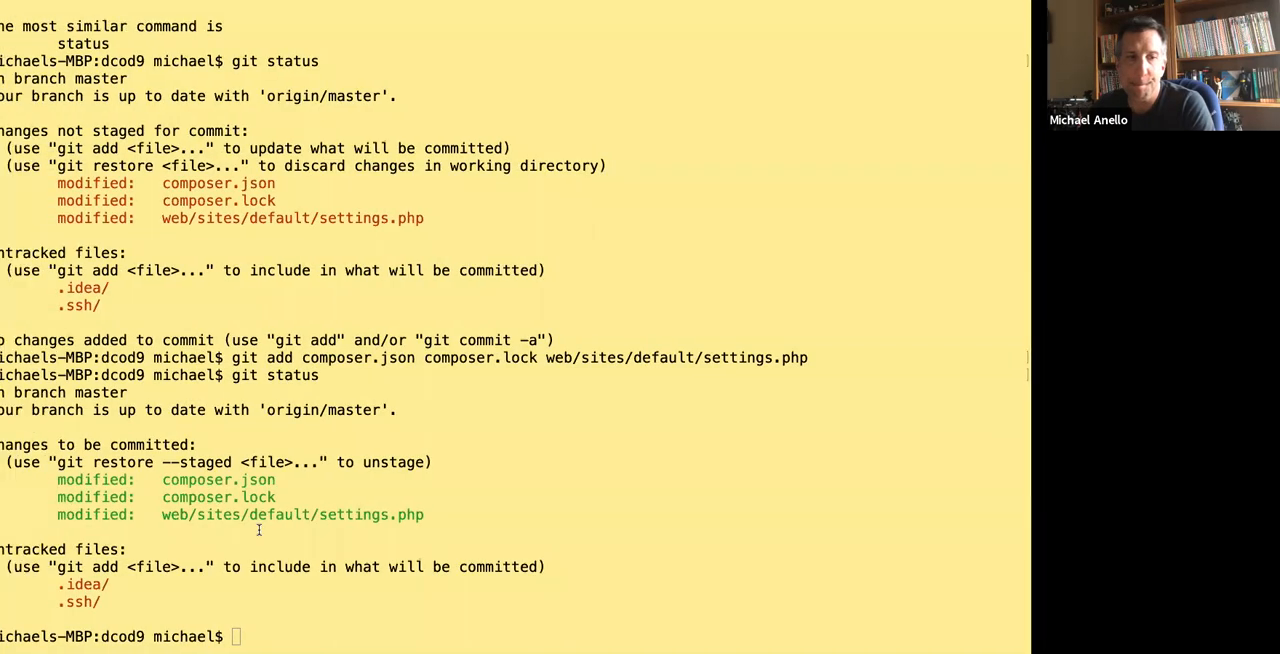
pyautogui.write('ddev drush')
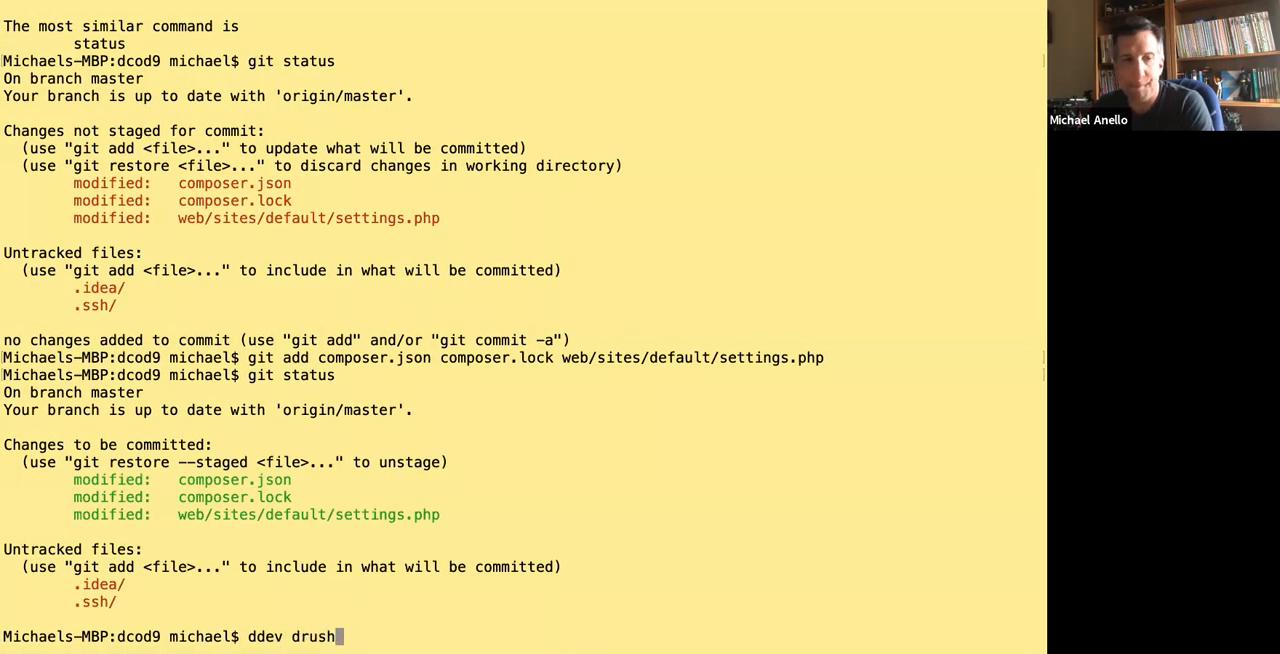
pyautogui.write(' config-export')
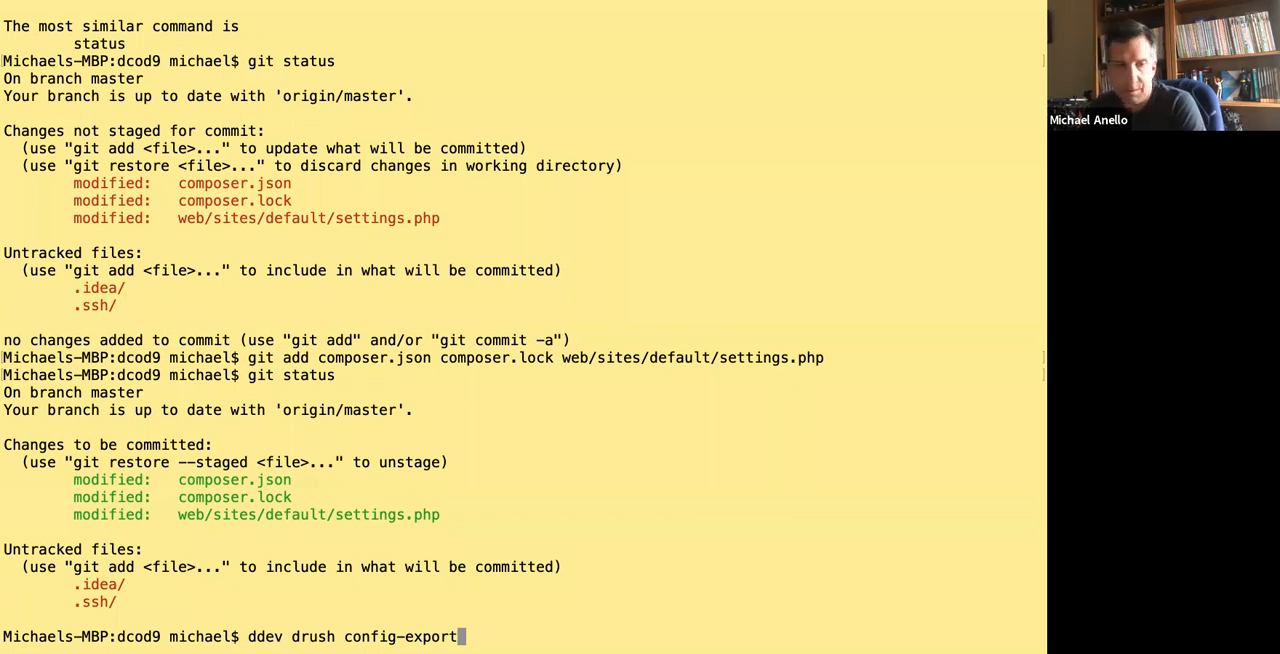
pyautogui.press('Return')
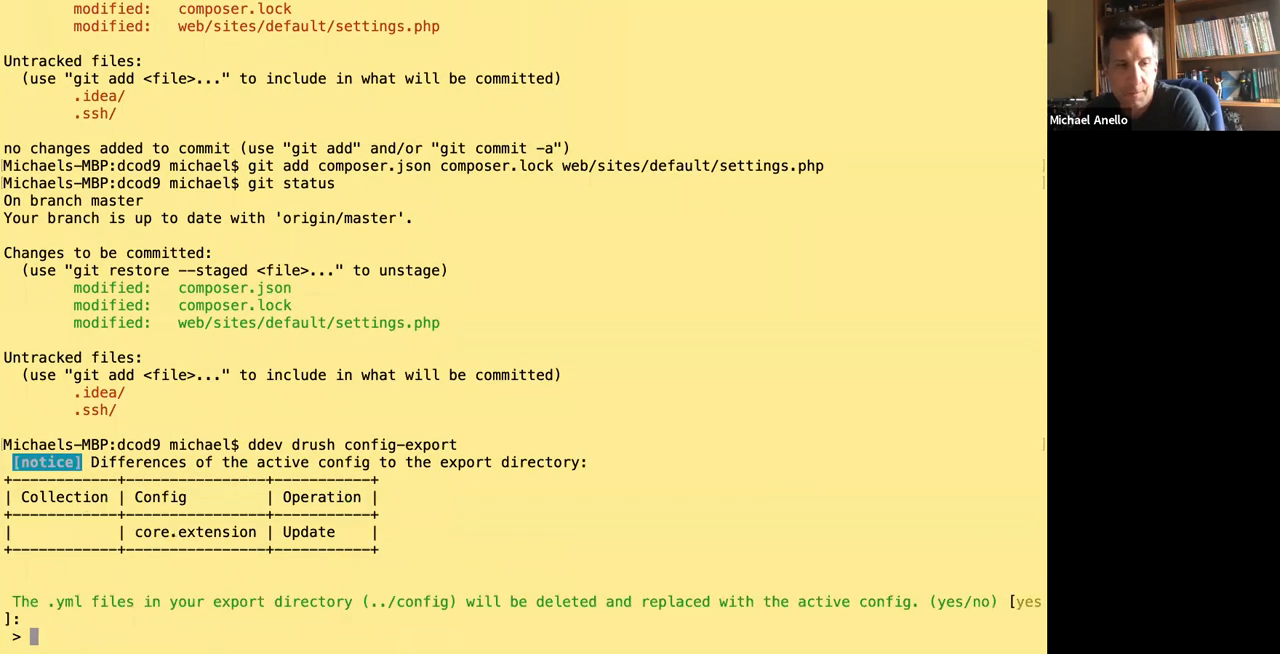
pyautogui.press('Return')
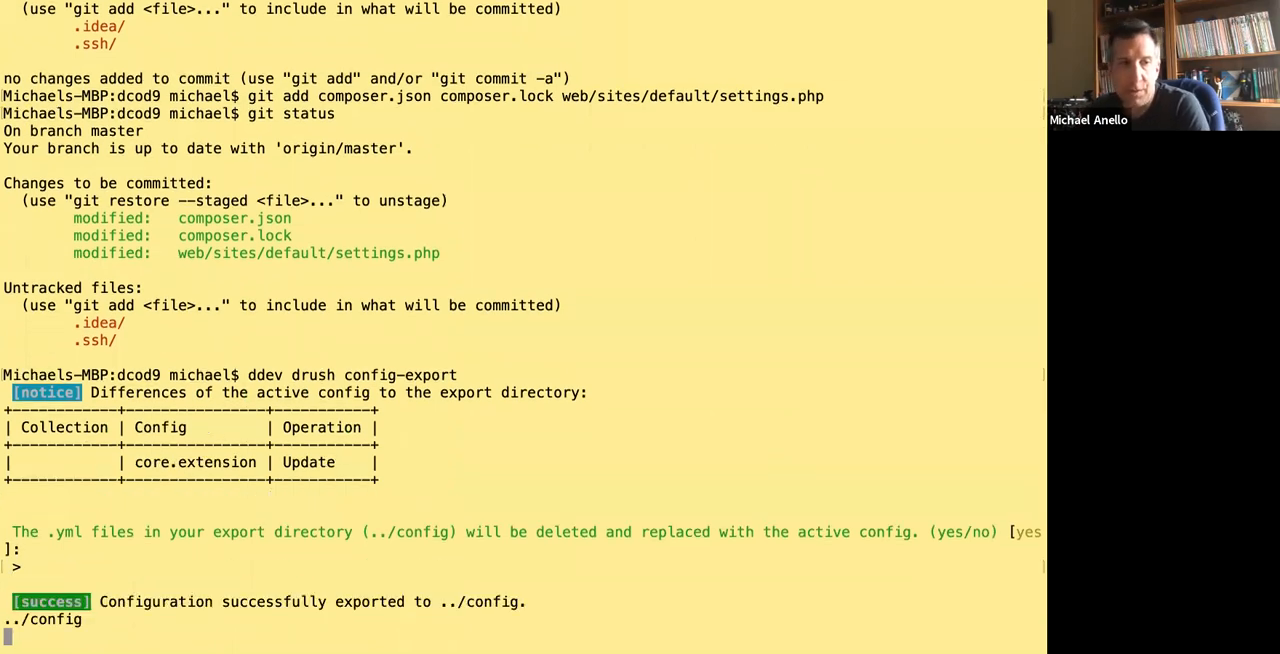
# List the changed files with git status and inspect the config_readonly line in the git diff of config/core.extension.yml.
pyautogui.write('git status')
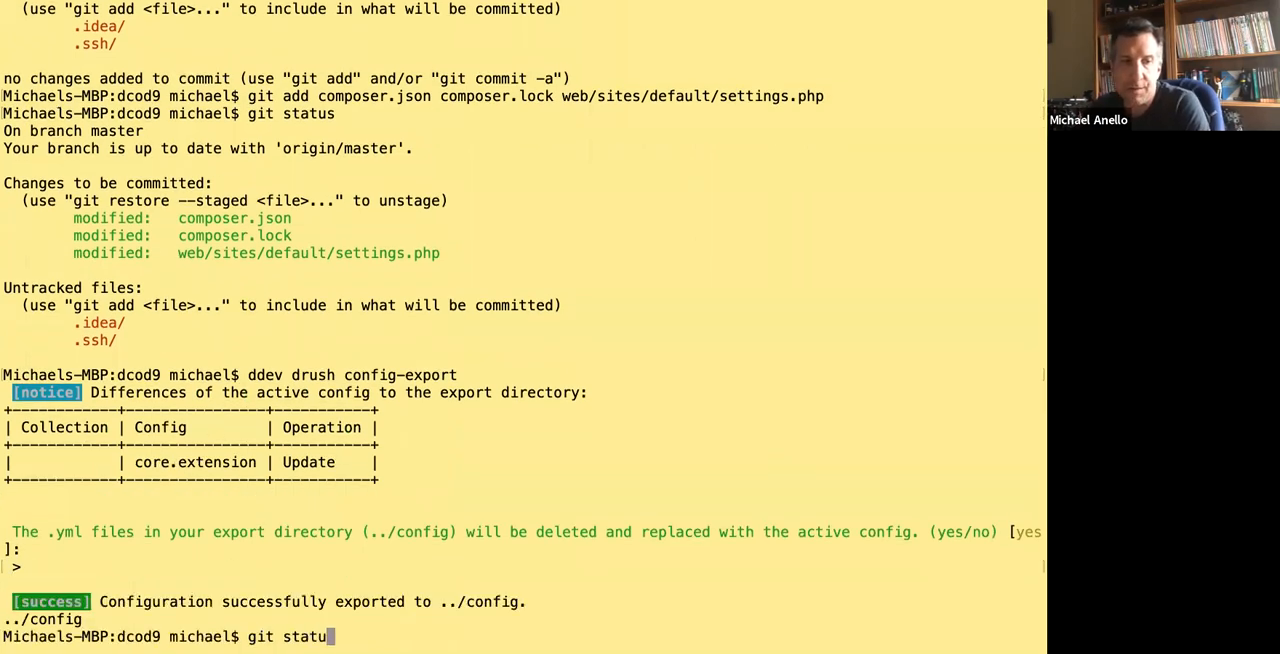
pyautogui.press('Return')
pyautogui.write('git diff')
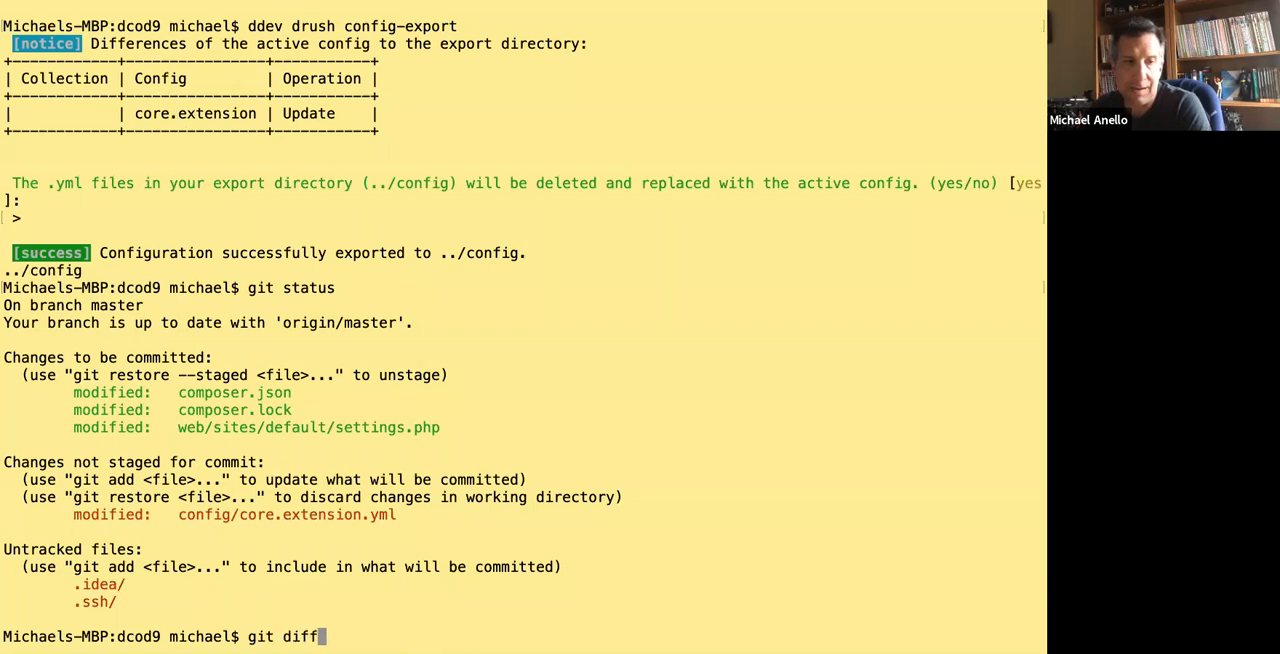
pyautogui.write(' config/core.e')
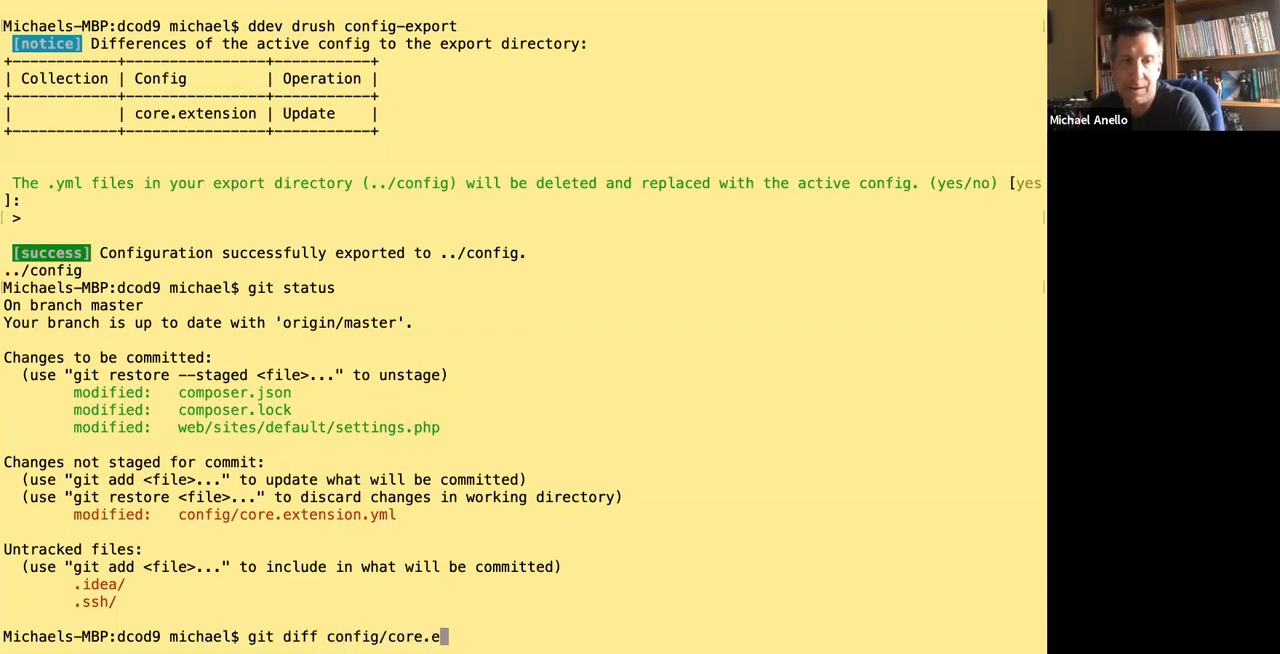
pyautogui.write('x')
pyautogui.press('Tab')
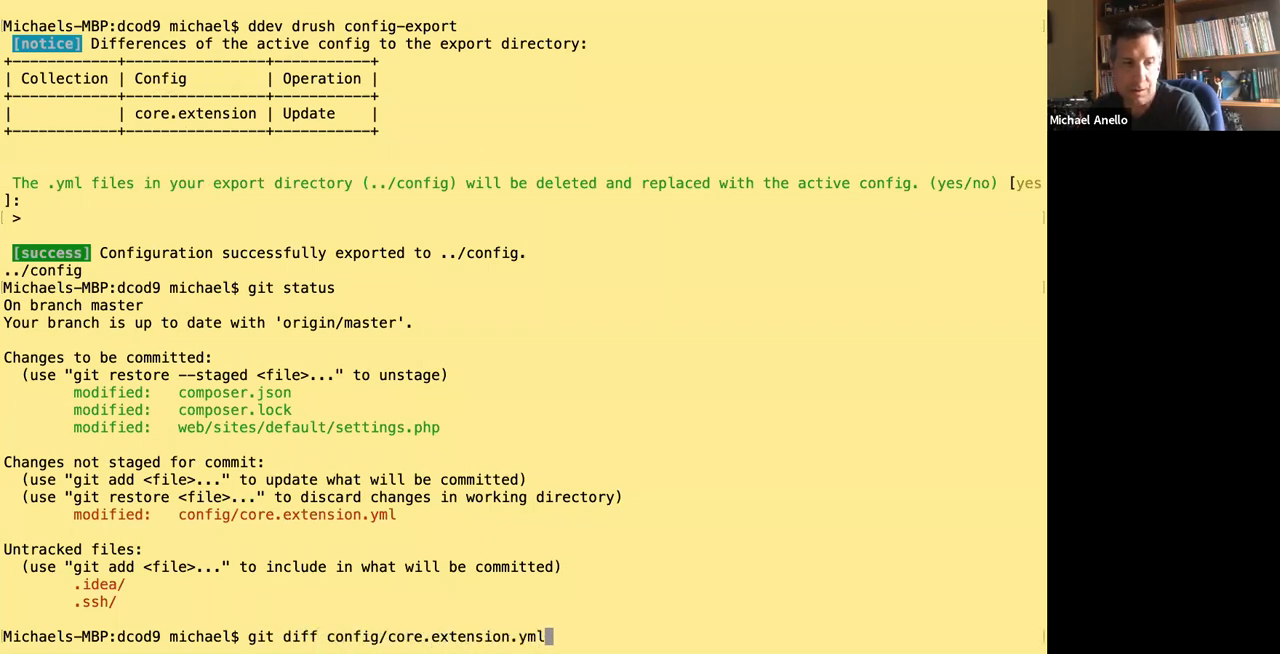
pyautogui.press('Return')
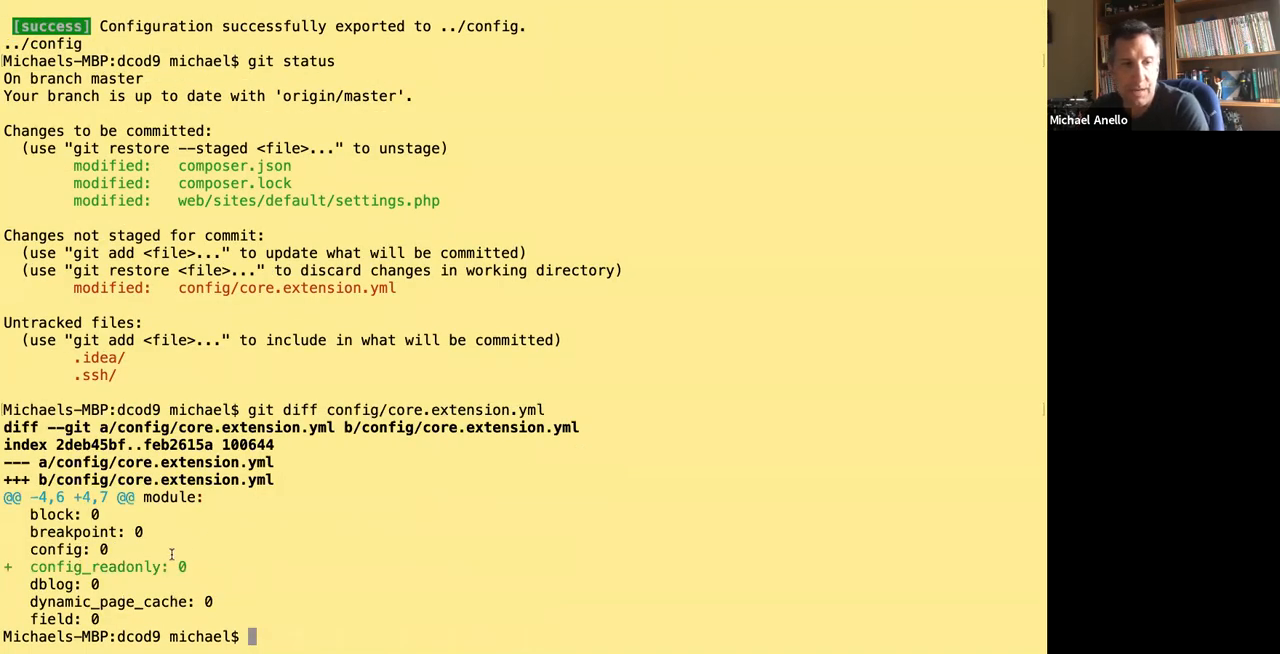
pyautogui.moveTo(192, 562); pyautogui.dragTo(5, 560)
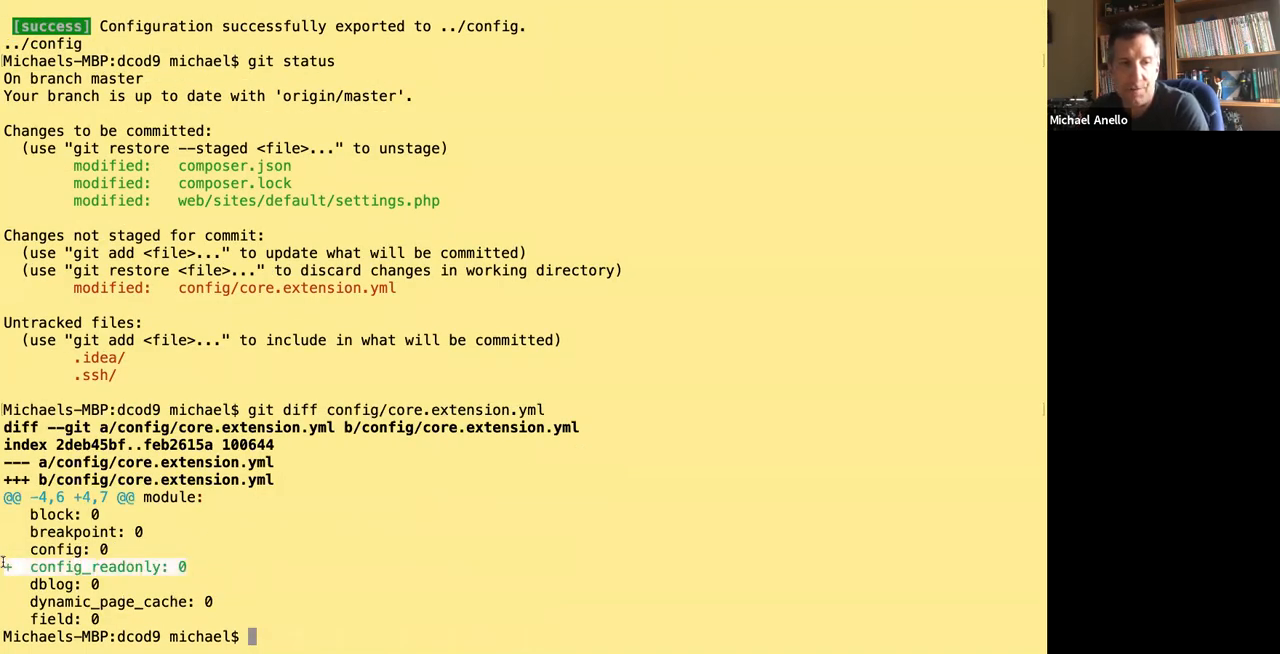
pyautogui.click(186, 562)
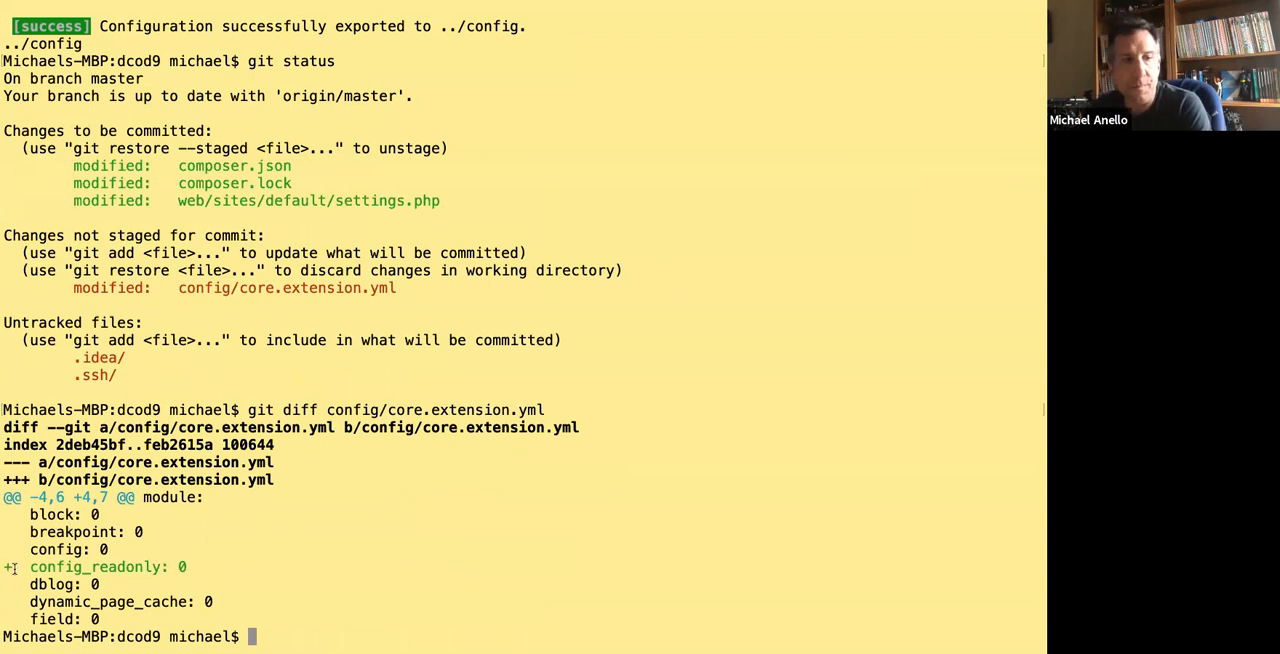
pyautogui.moveTo(17, 567); pyautogui.dragTo(153, 567)
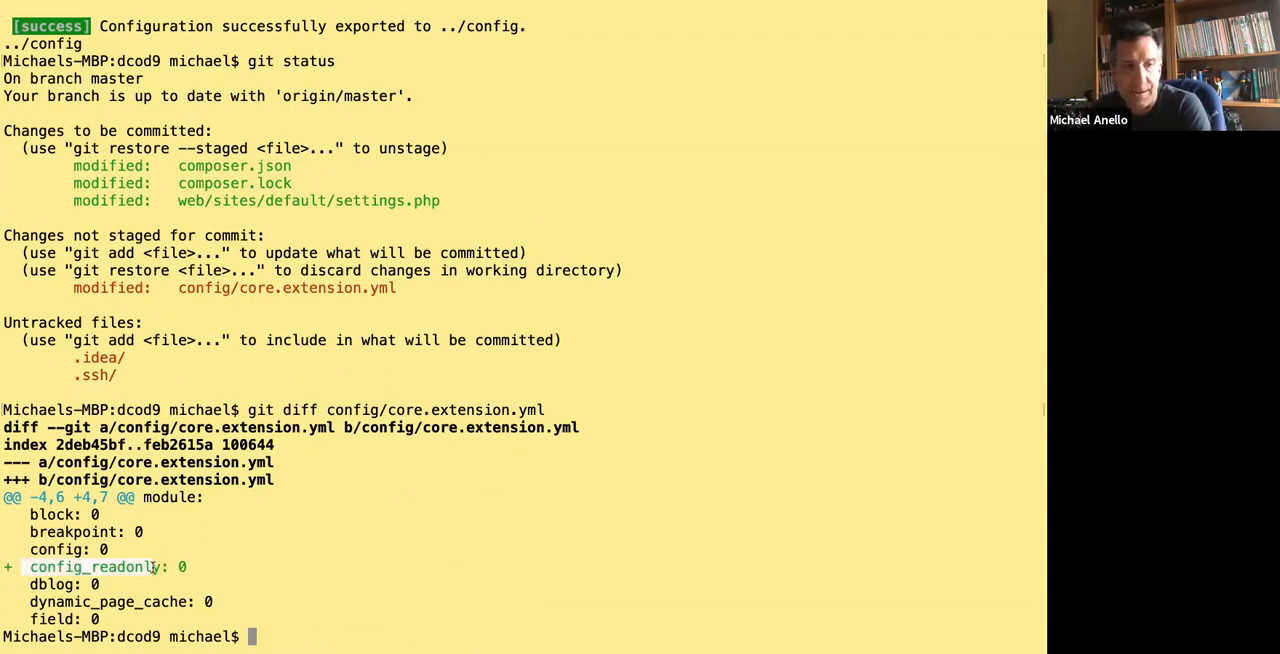
pyautogui.click(281, 541)
# Stage the config directory with git add and check the staged files with git status.
pyautogui.write('git add ')
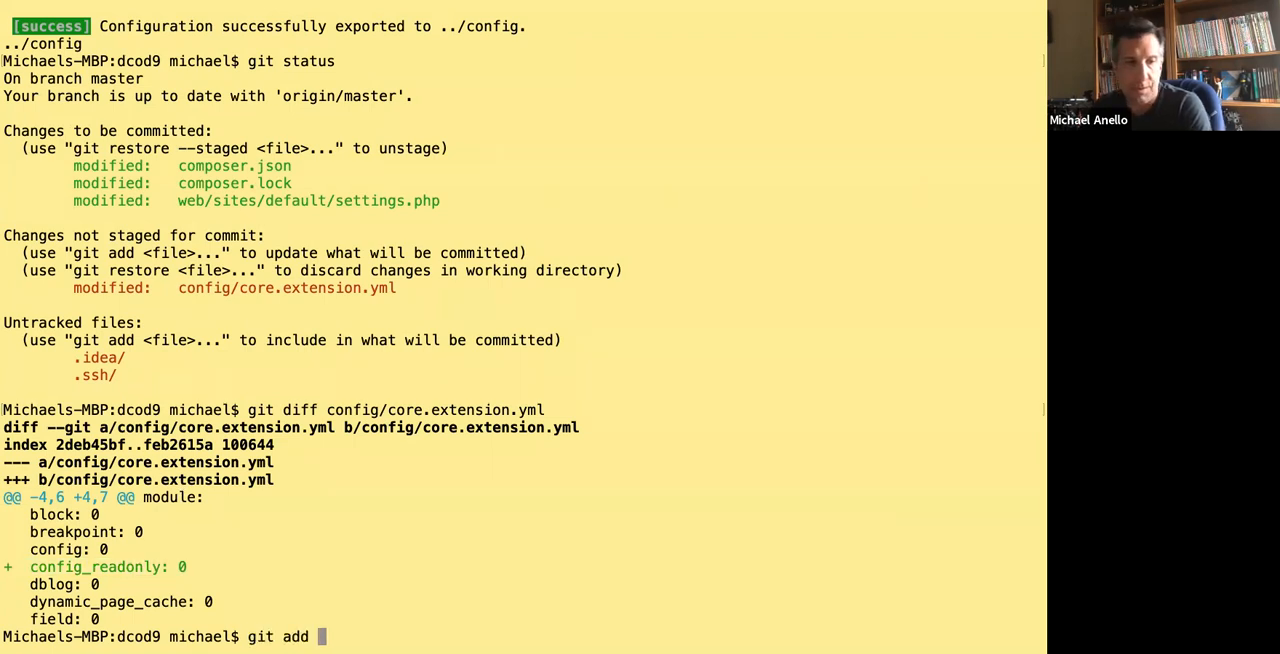
pyautogui.write('config')
pyautogui.press('Return')
pyautogui.write('git sattus')
pyautogui.press('Return')
pyautogui.write('git status')
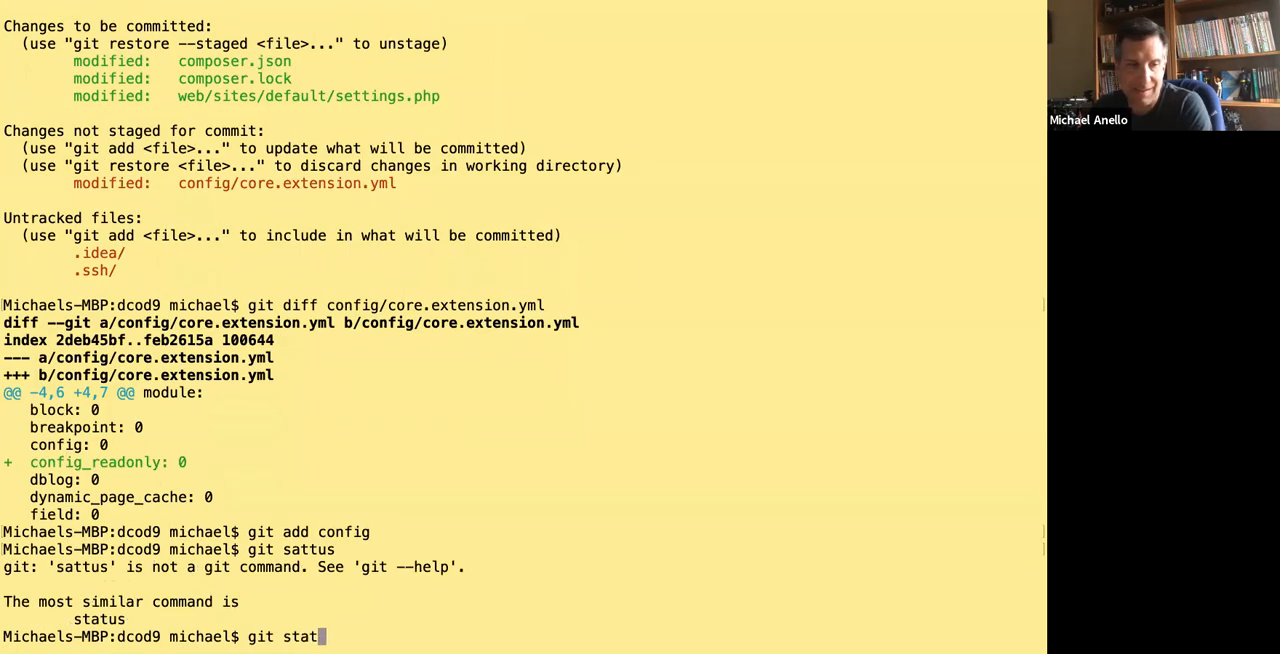
pyautogui.press('Return')
# Commit the staged files with the message 'Added Config contrib modules, installed and configured Config Readonly.'.
pyautogui.write('git commit -m "')
pyautogui.press('BackSpace')
pyautogui.press('BackSpace')
pyautogui.press('BackSpace')
pyautogui.press('BackSpace')
pyautogui.press('BackSpace')
pyautogui.press('BackSpace')
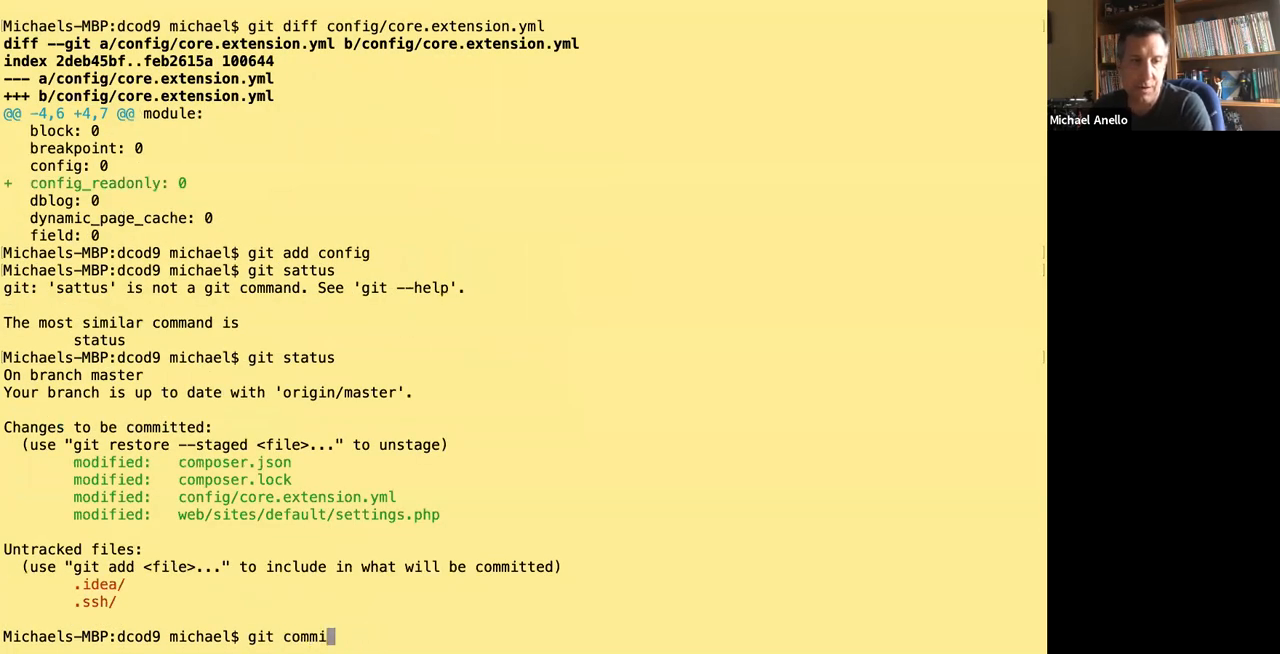
pyautogui.write('-m')
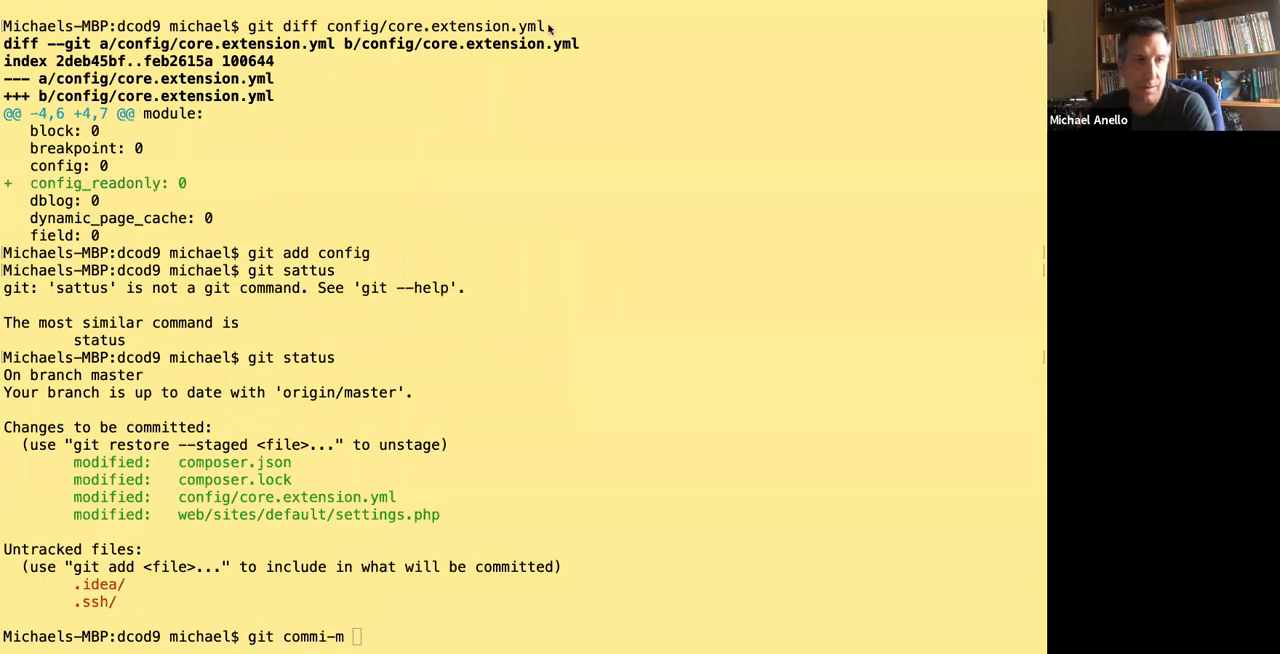
pyautogui.press('Left')
pyautogui.press('Left')
pyautogui.press('Left')
pyautogui.write('t 0')
pyautogui.press('Right')
pyautogui.press('Right')
pyautogui.press('BackSpace')
pyautogui.press('BackSpace')
pyautogui.press('BackSpace')
pyautogui.write("-m 'Added Config contrib modules, c")
pyautogui.press('BackSpace')
pyautogui.write("installed and configured Config Readonly.'")
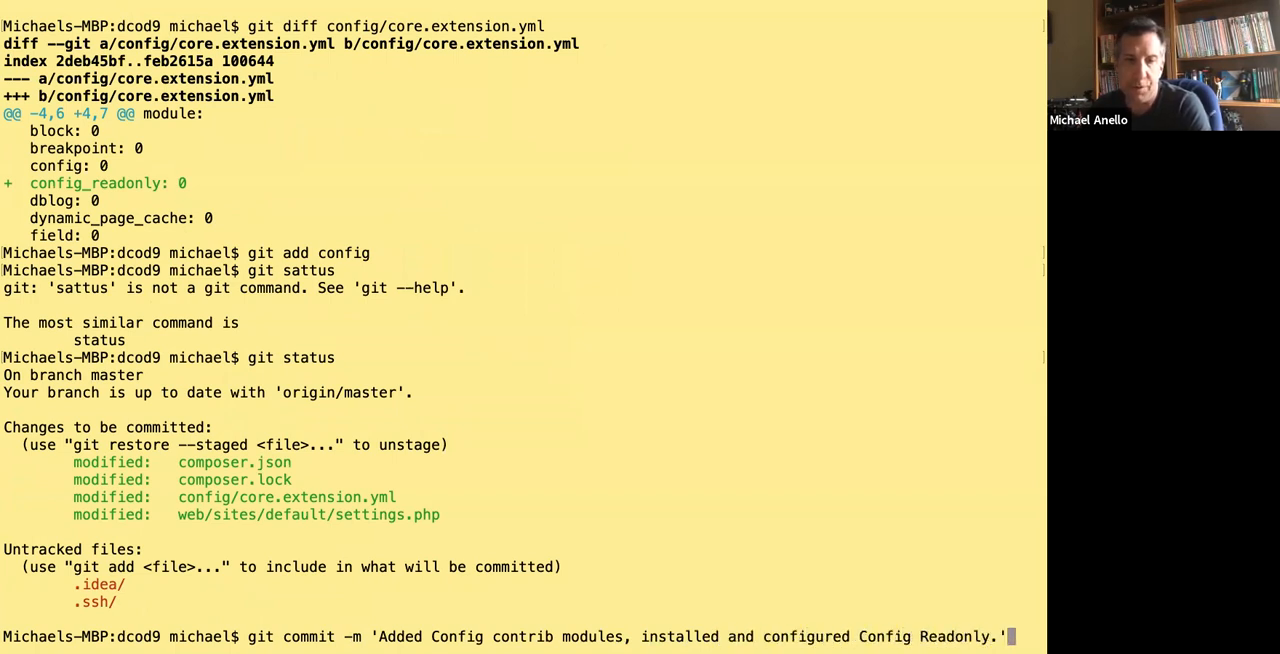
pyautogui.press('Return')
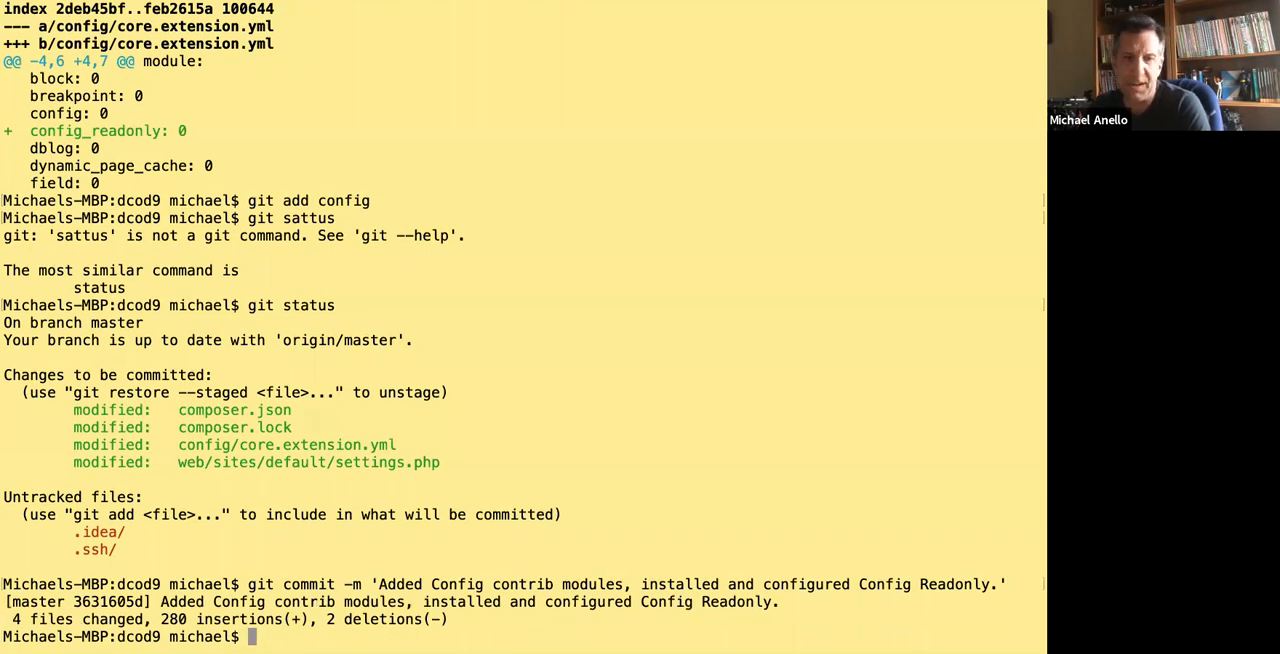
# Check the repository with git status and push the commit to origin master.
pyautogui.write('git status')
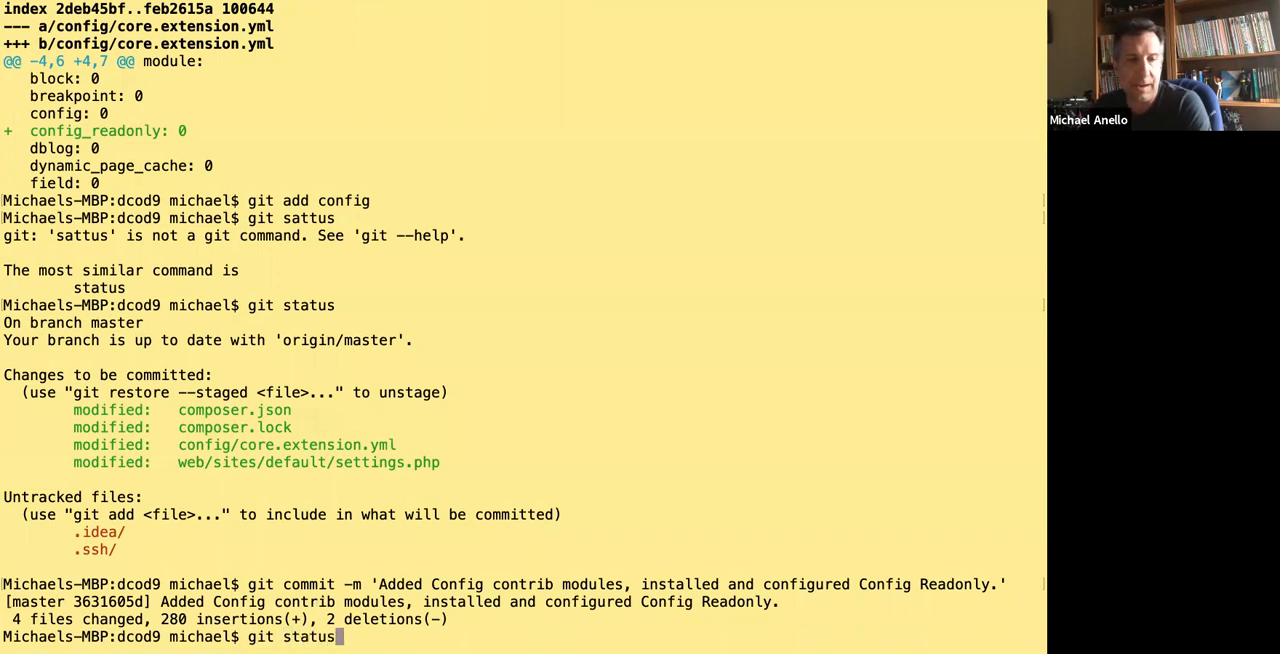
pyautogui.press('Return')
pyautogui.write('git push origin master')
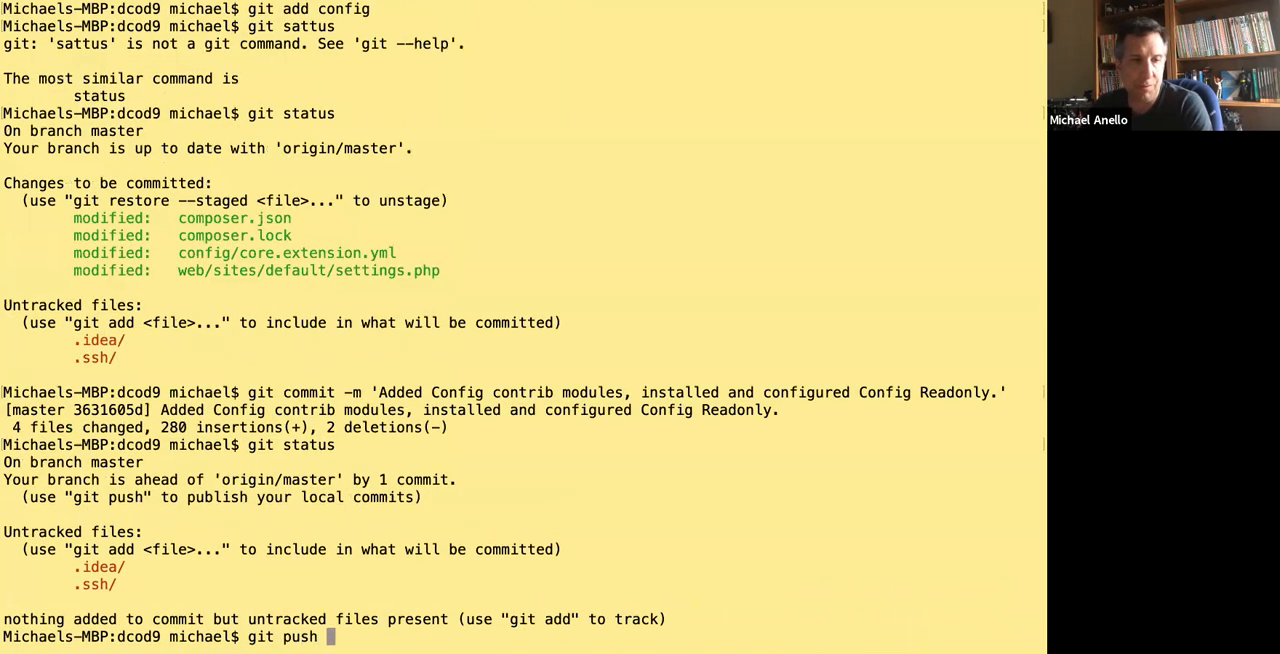
pyautogui.press('Return')
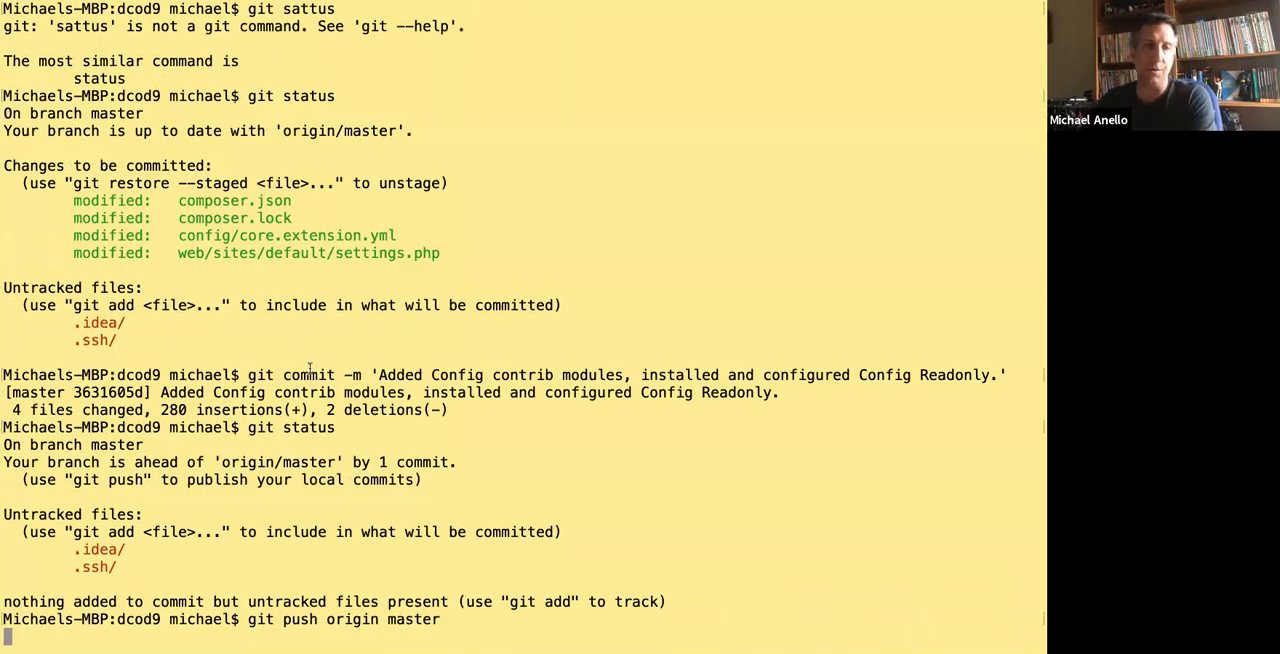
# Switch to the browser, return to the terminal and review the Pantheon build artifact notice in the push output.
pyautogui.hotkey('ctrl', 'Right')
pyautogui.hotkey('ctrl', 'Left')
pyautogui.hotkey('ctrl', 'Right')
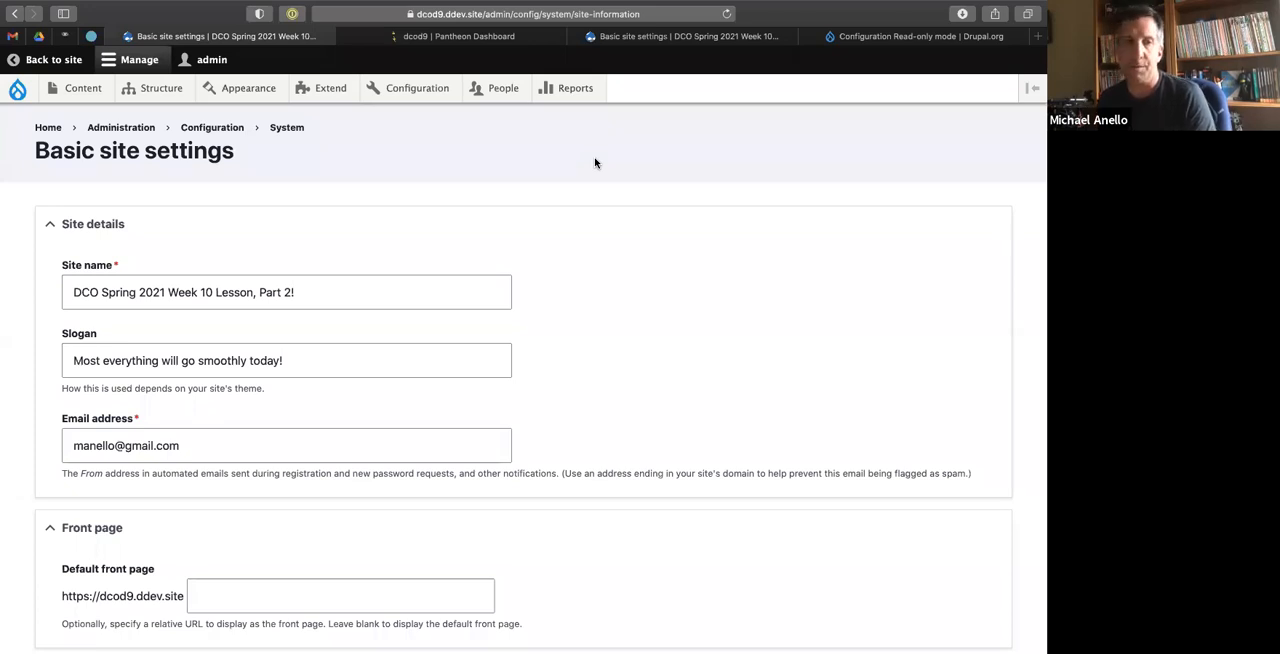
pyautogui.click(433, 35)
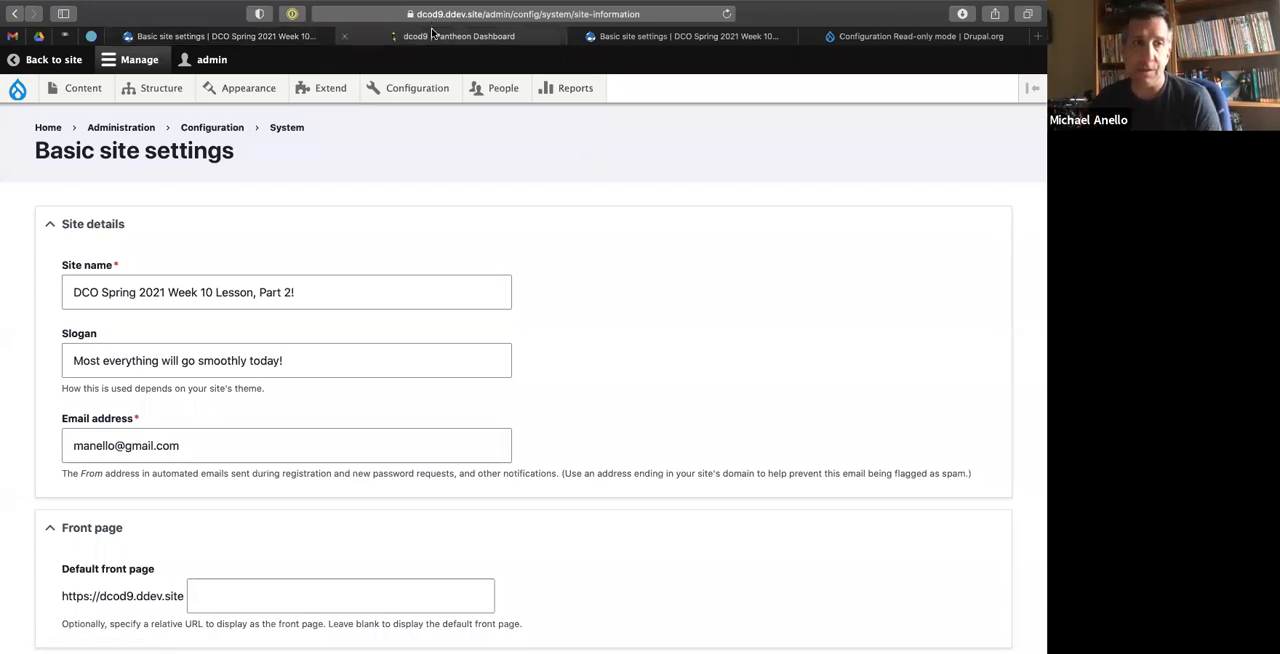
pyautogui.hotkey('ctrl', 'Left')
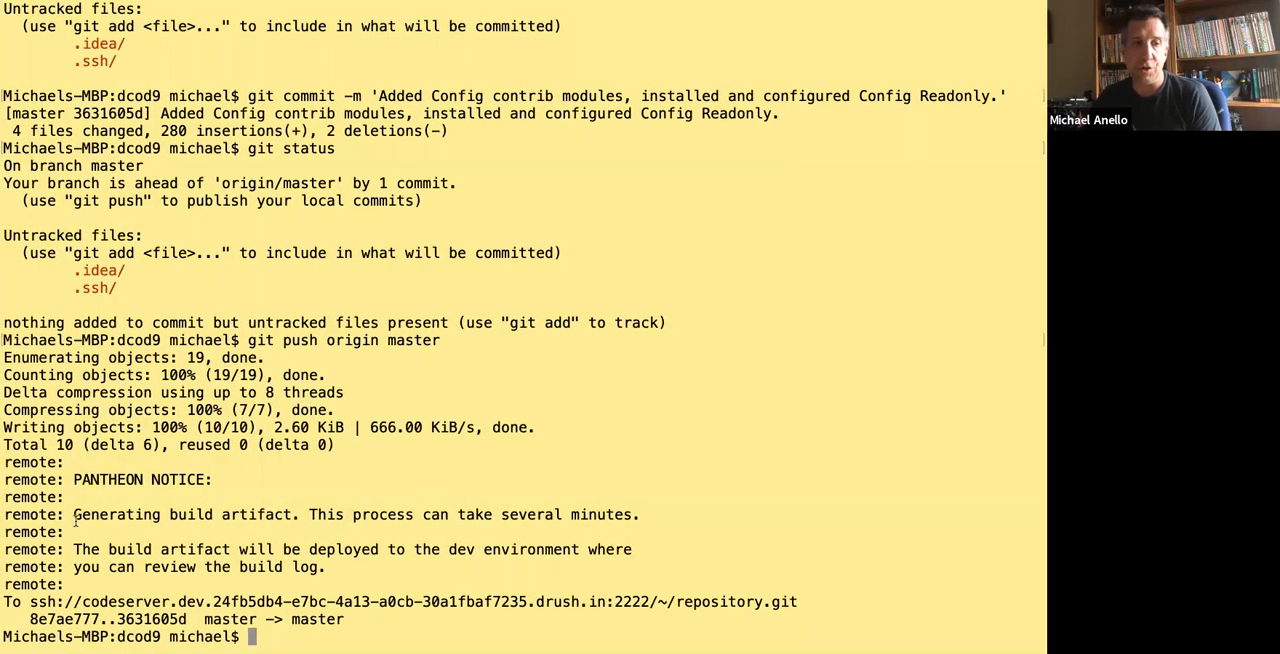
pyautogui.moveTo(74, 516); pyautogui.dragTo(293, 518)
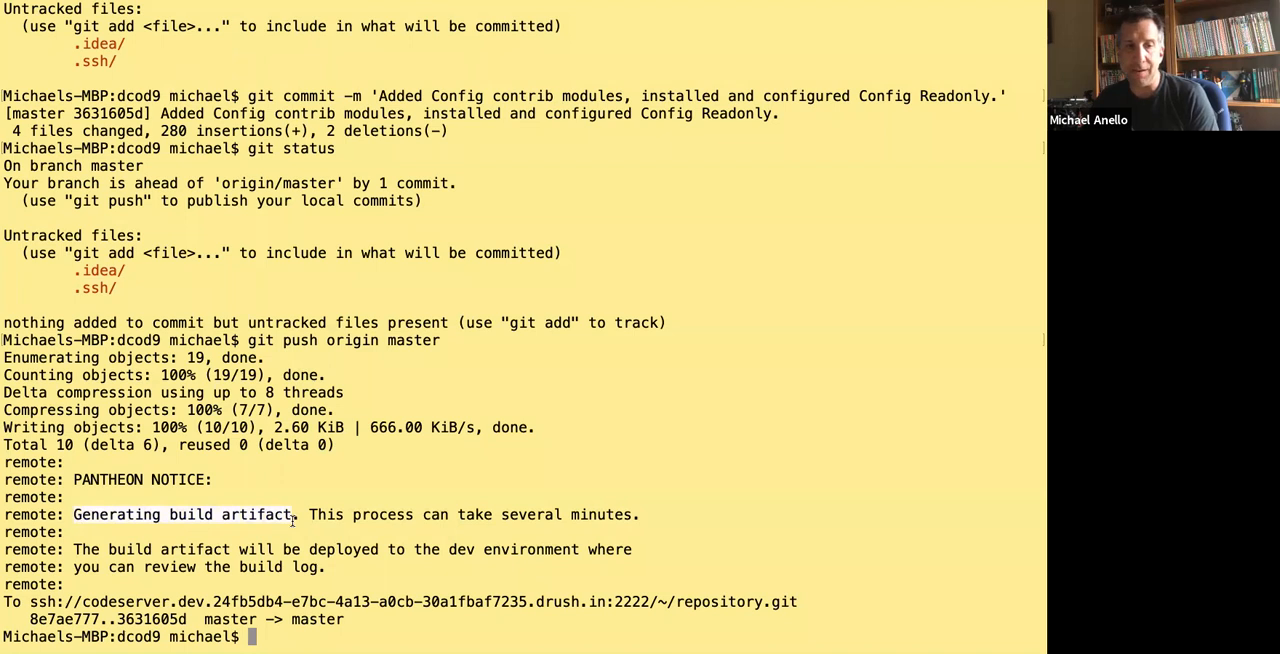
pyautogui.click(357, 481)
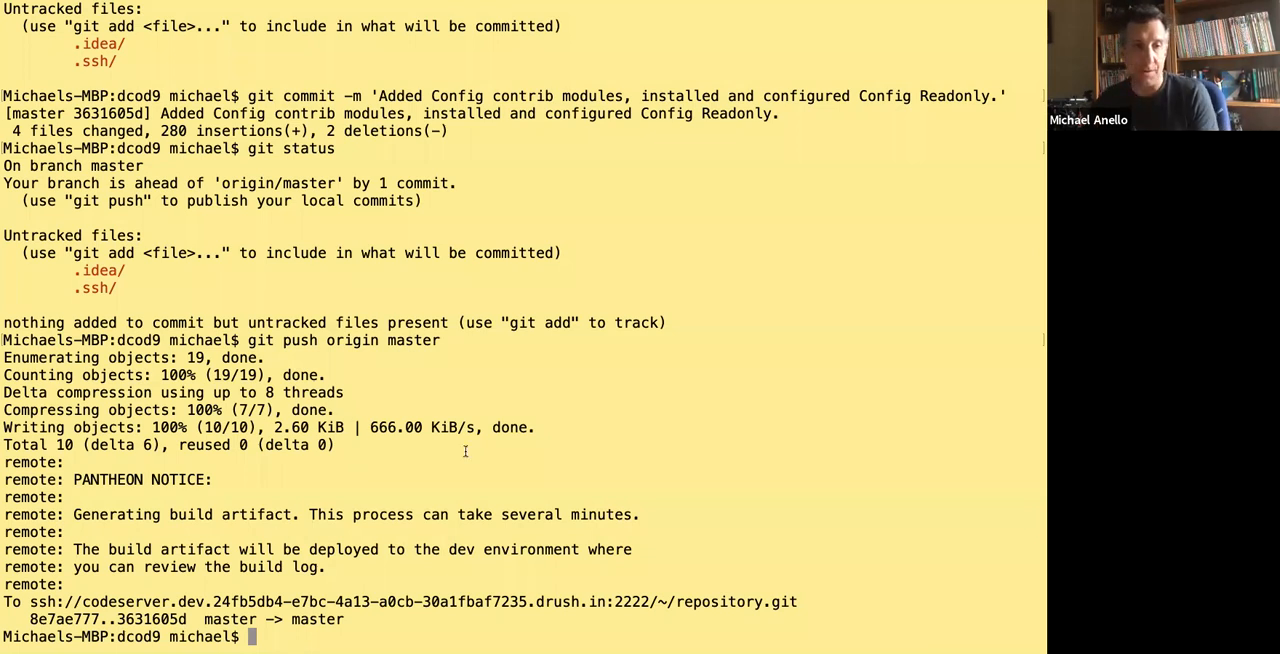
# Switch to the browser and open the configuration synchronization page of the Pantheon dev site.
pyautogui.hotkey('ctrl', 'Right')
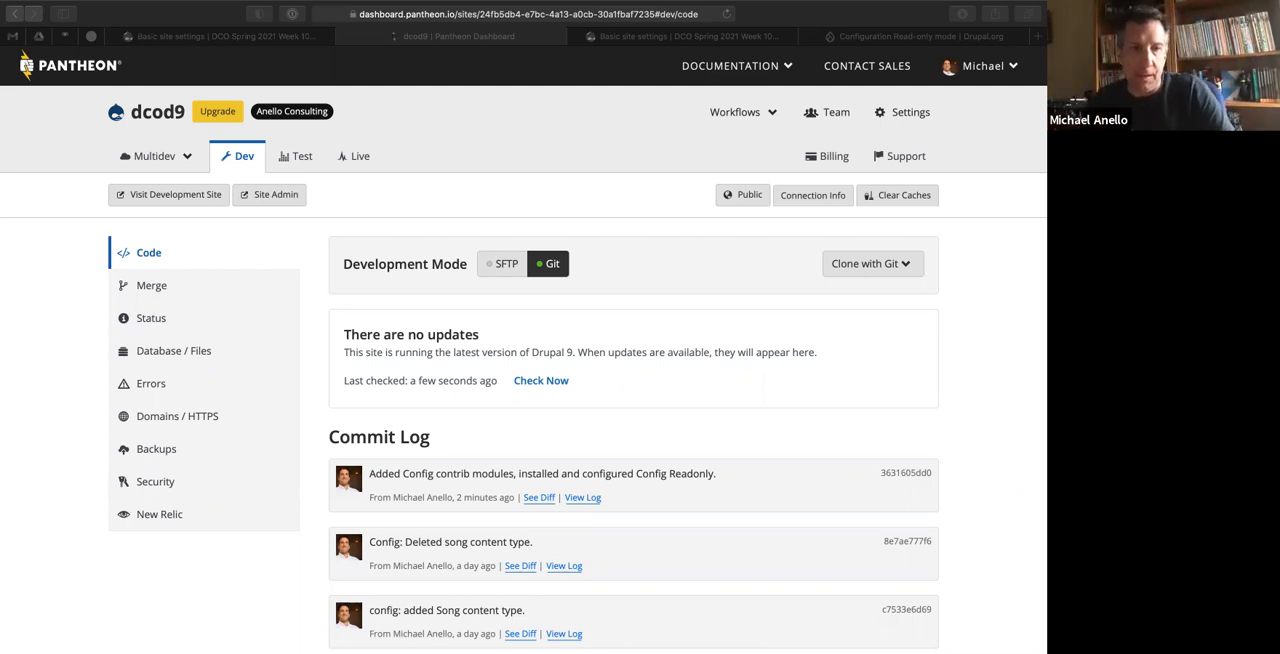
pyautogui.click(613, 130)
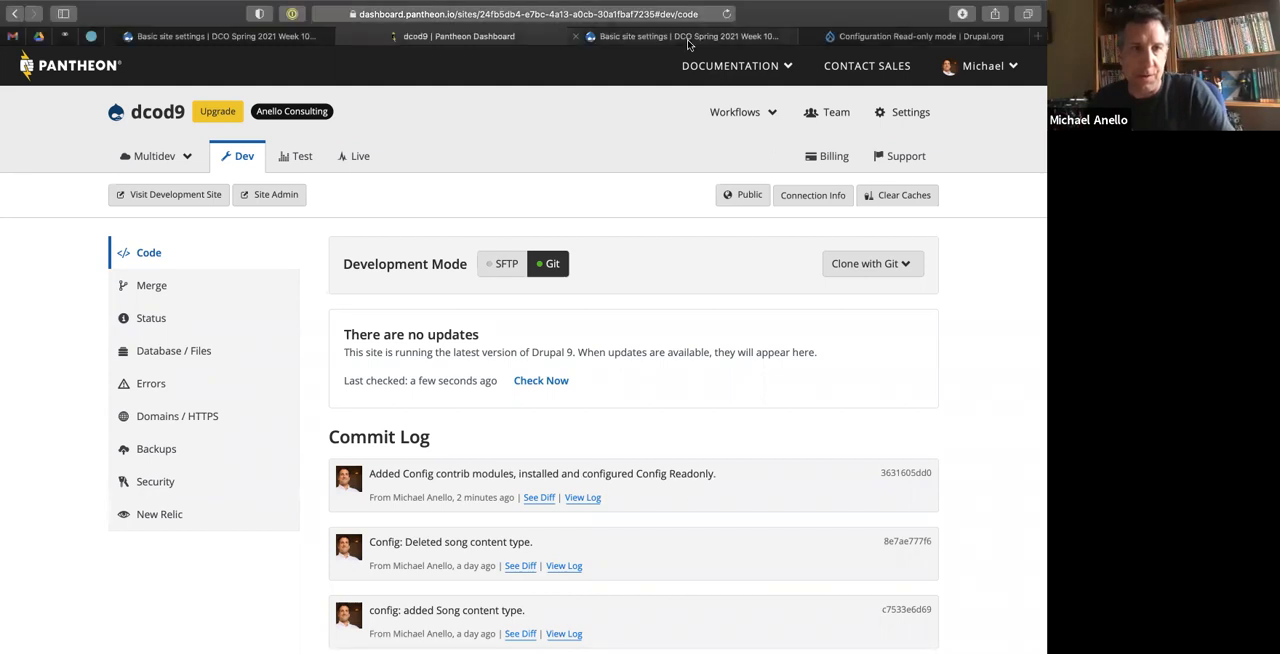
pyautogui.click(688, 40)
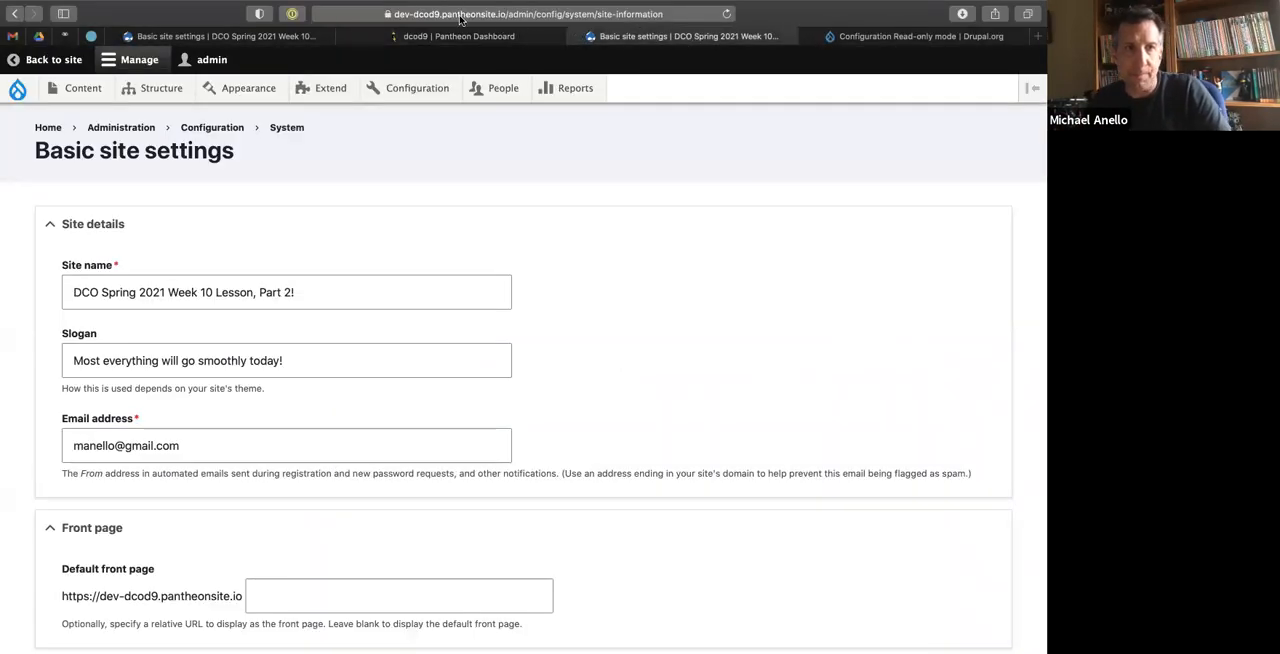
pyautogui.click(726, 15)
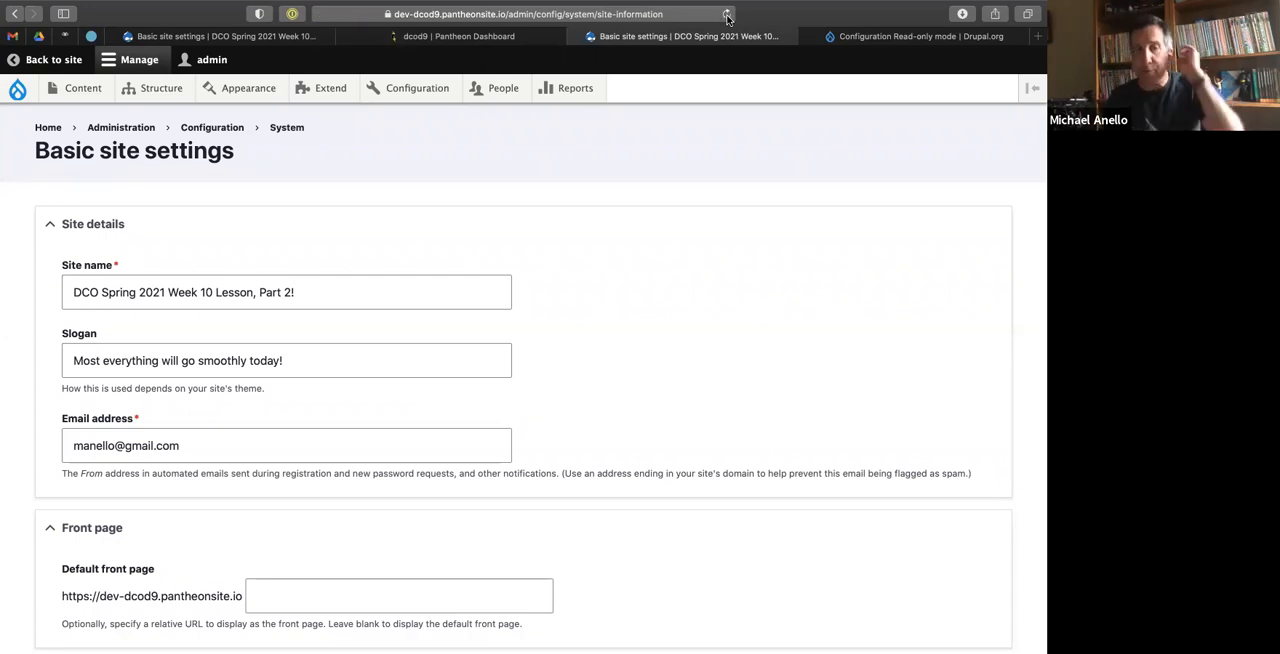
pyautogui.moveTo(400, 88)
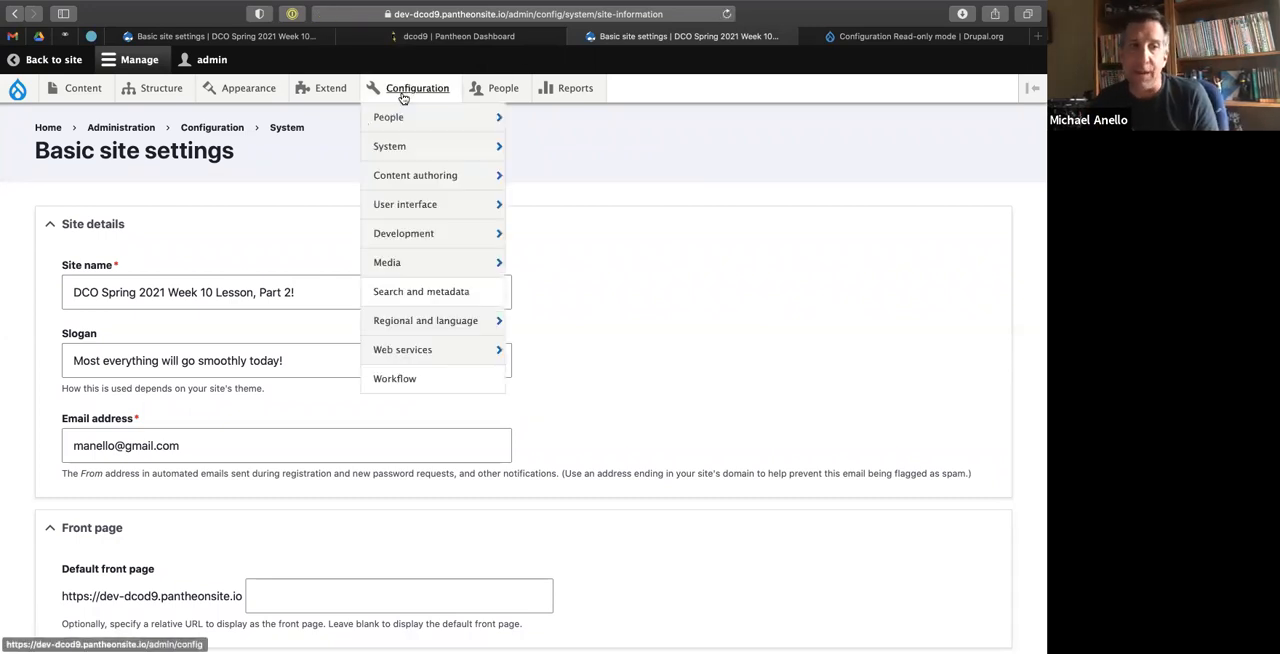
pyautogui.moveTo(422, 237)
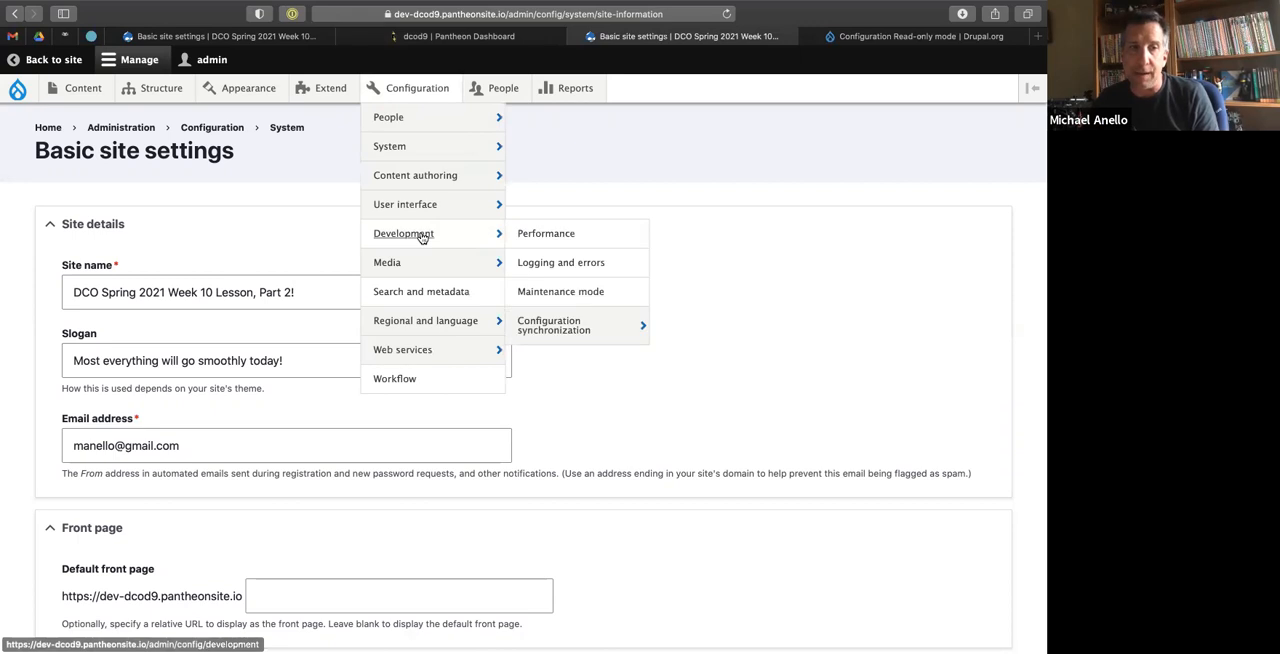
pyautogui.click(543, 327)
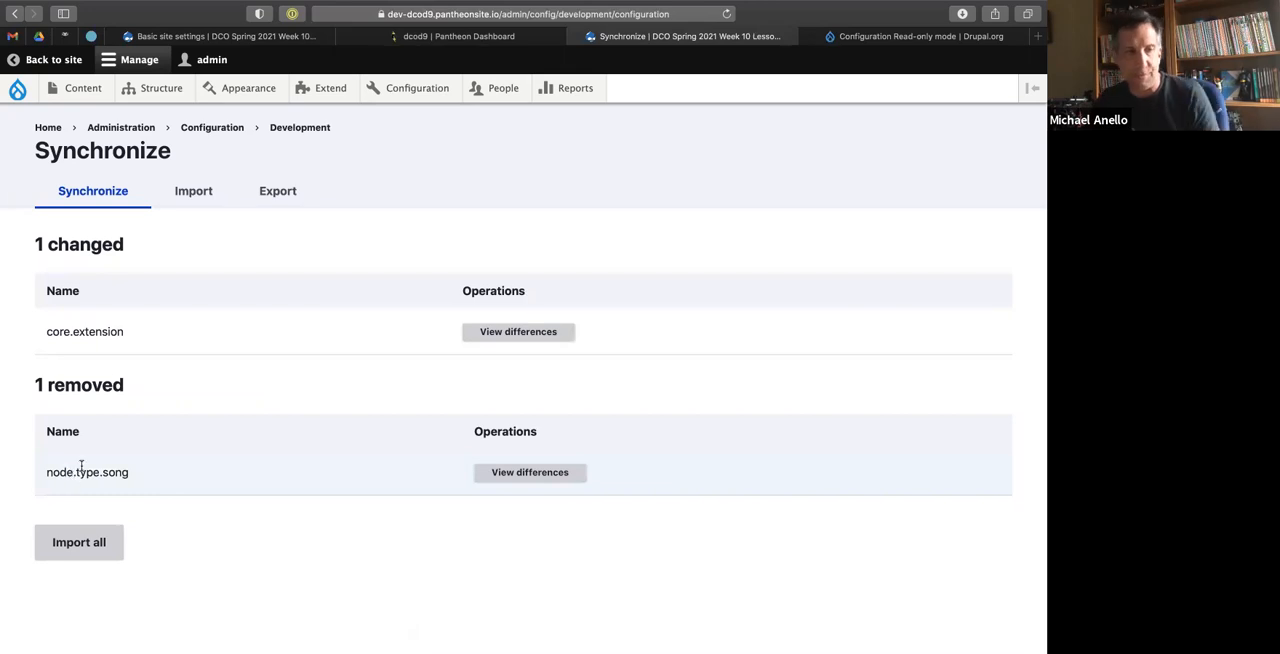
# Inspect the differences of core.extension for the config_readonly entry and close the comparison.
pyautogui.click(513, 335)
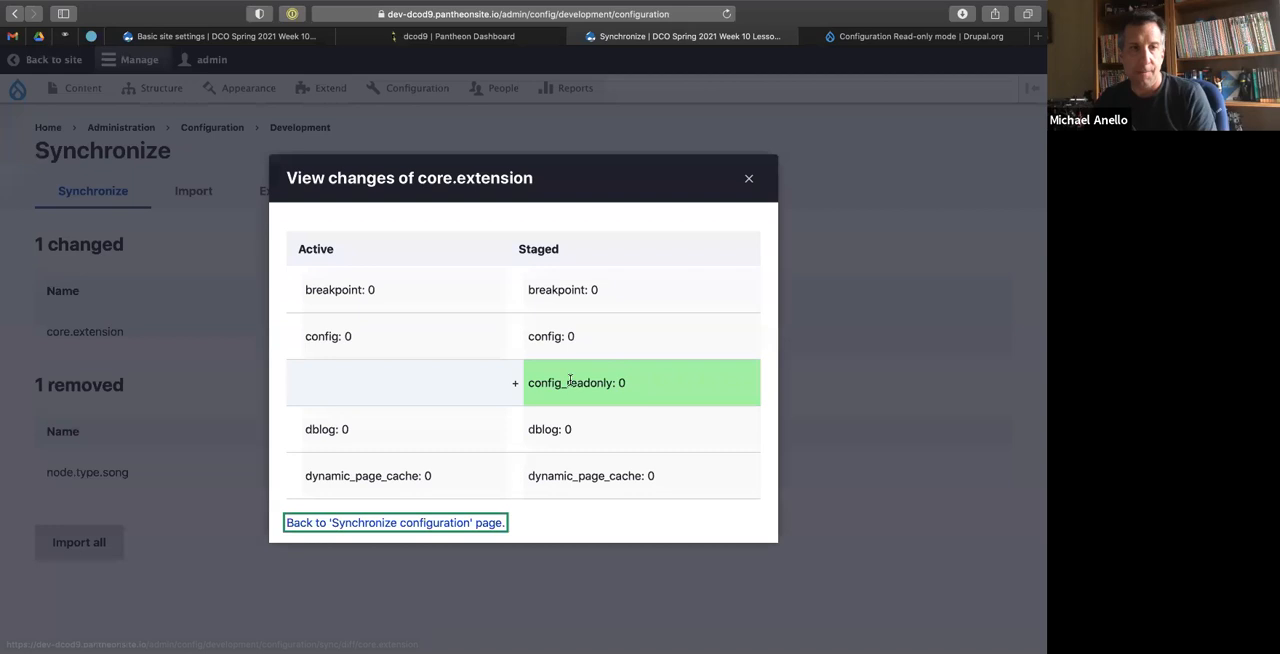
pyautogui.moveTo(541, 384); pyautogui.dragTo(604, 384)
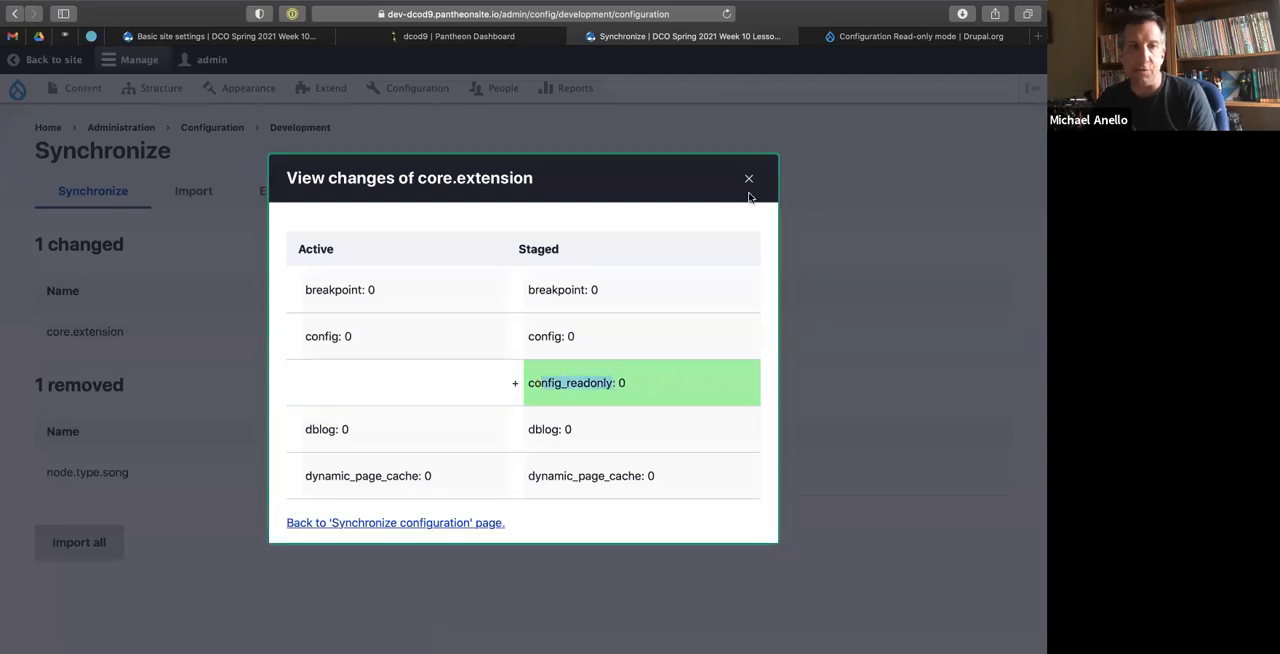
pyautogui.click(748, 179)
# Try to import all staged configuration changes on the Pantheon dev site.
pyautogui.click(80, 549)
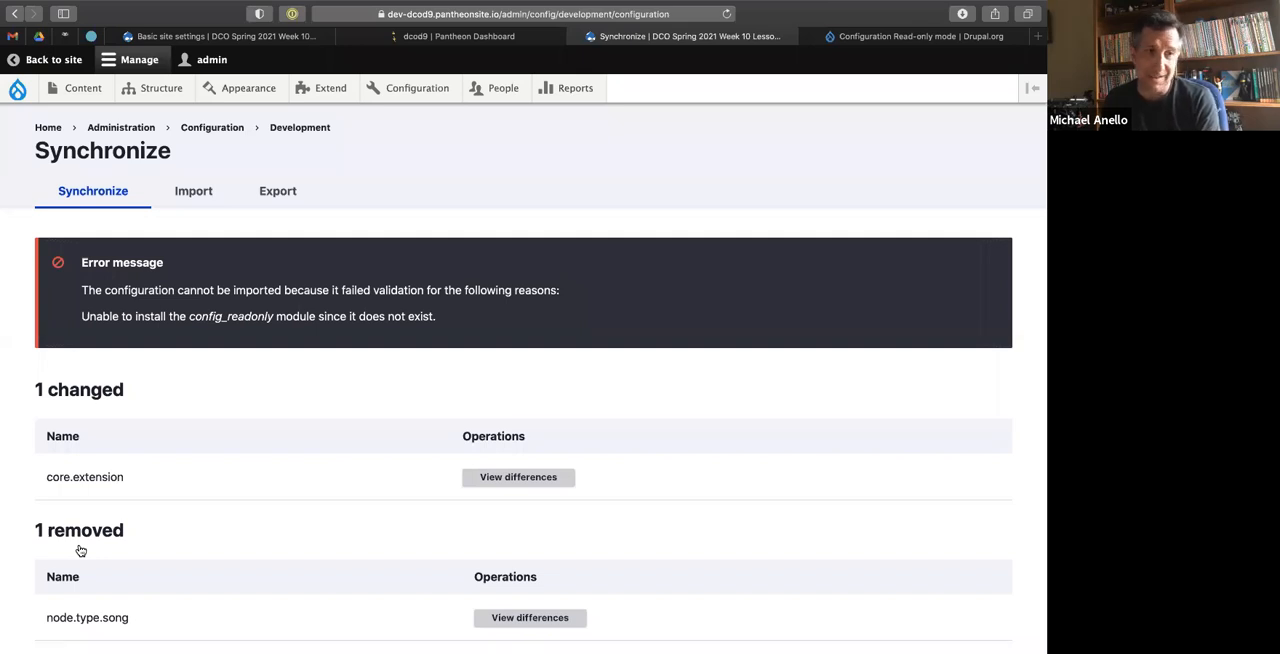
pyautogui.hotkey('ctrl', 'Left')
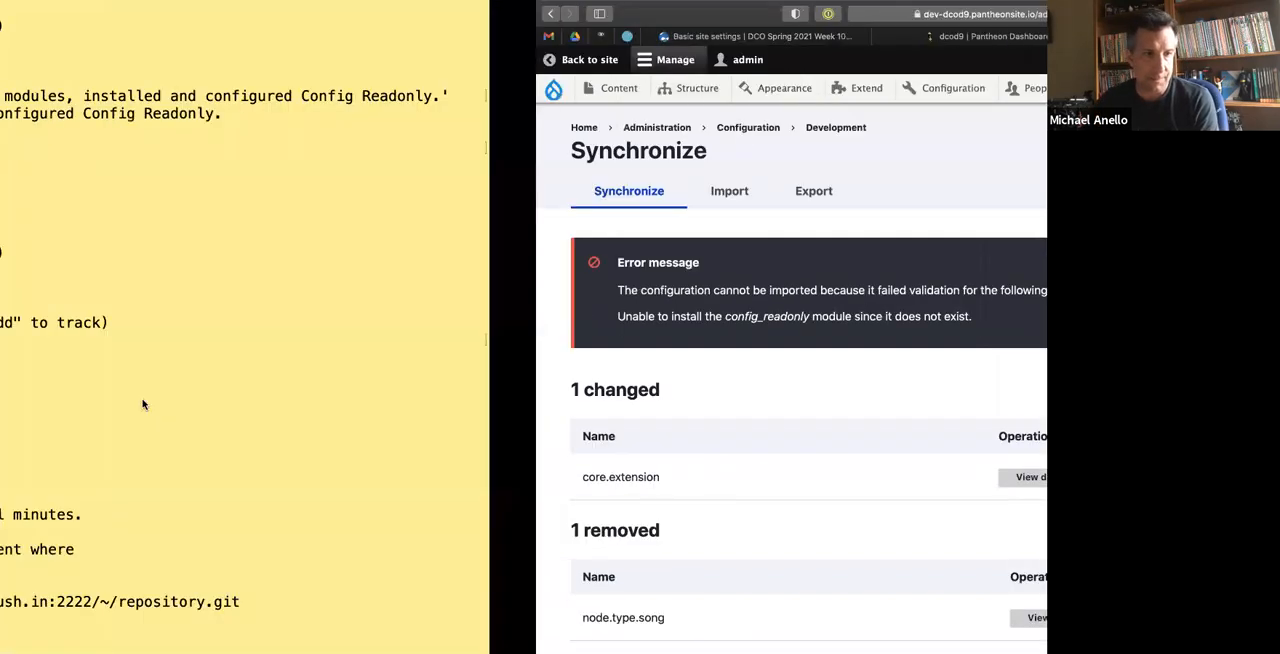
pyautogui.hotkey('ctrl', 'Right')
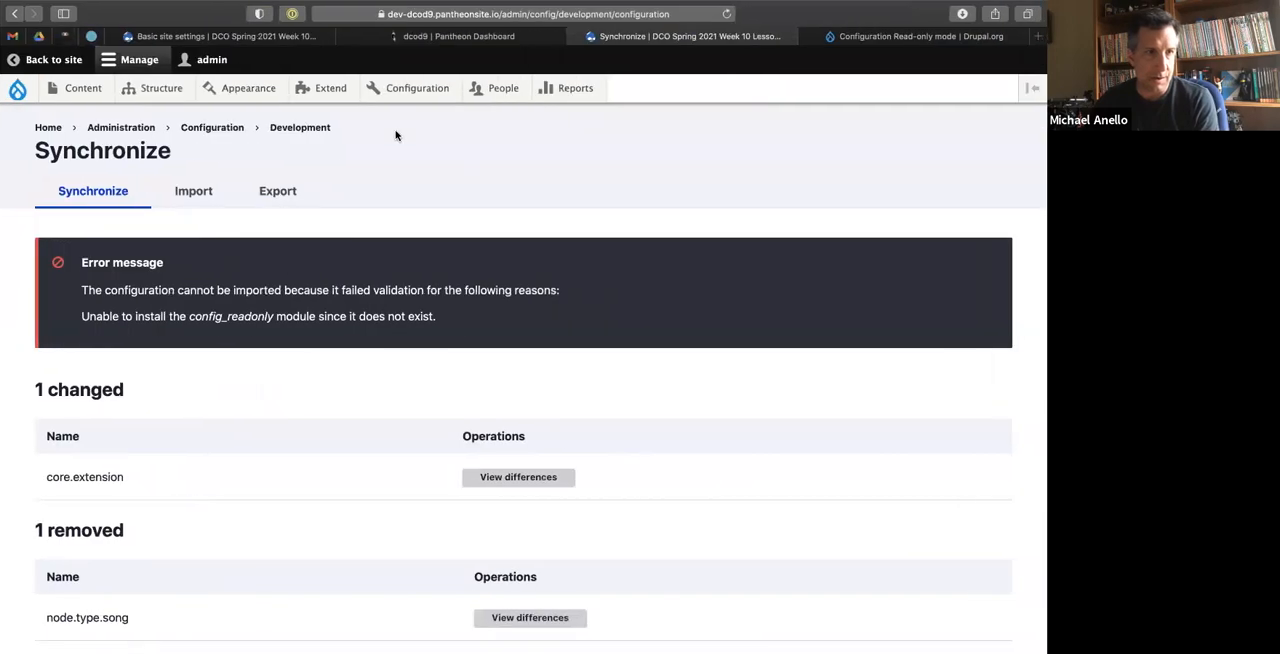
# Filter the dev site's module list by 'read' to check for the Configuration Read-only module.
pyautogui.click(320, 90)
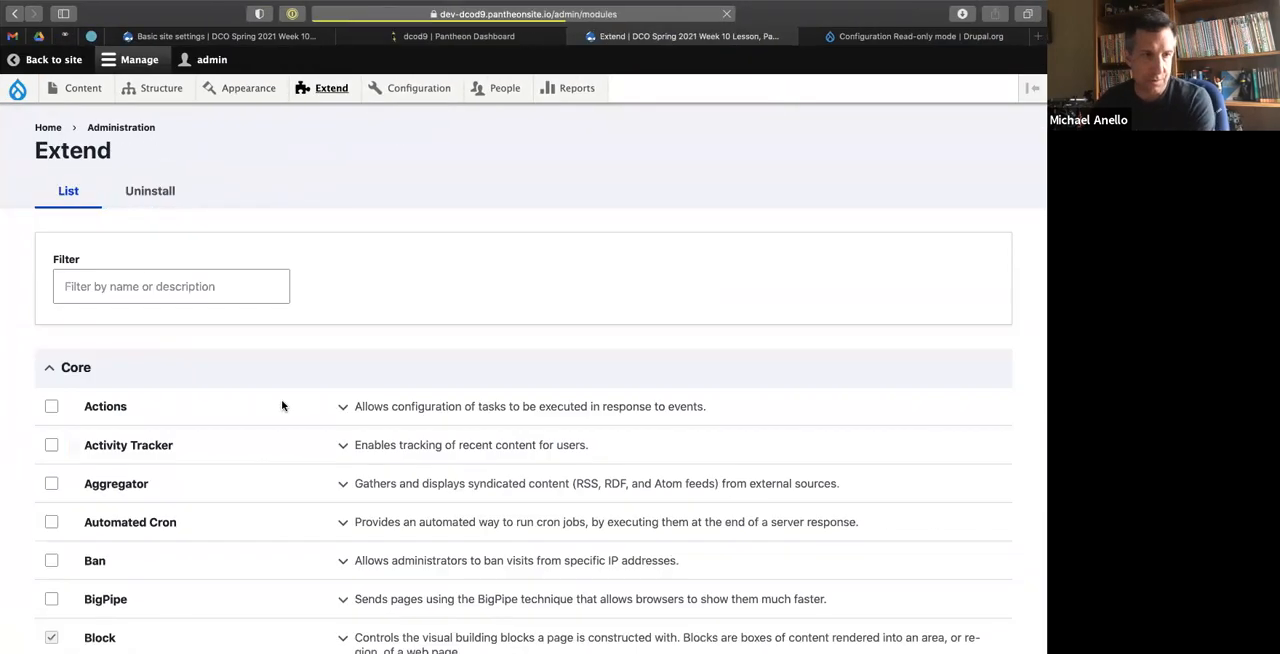
pyautogui.click(272, 291)
pyautogui.write('read')
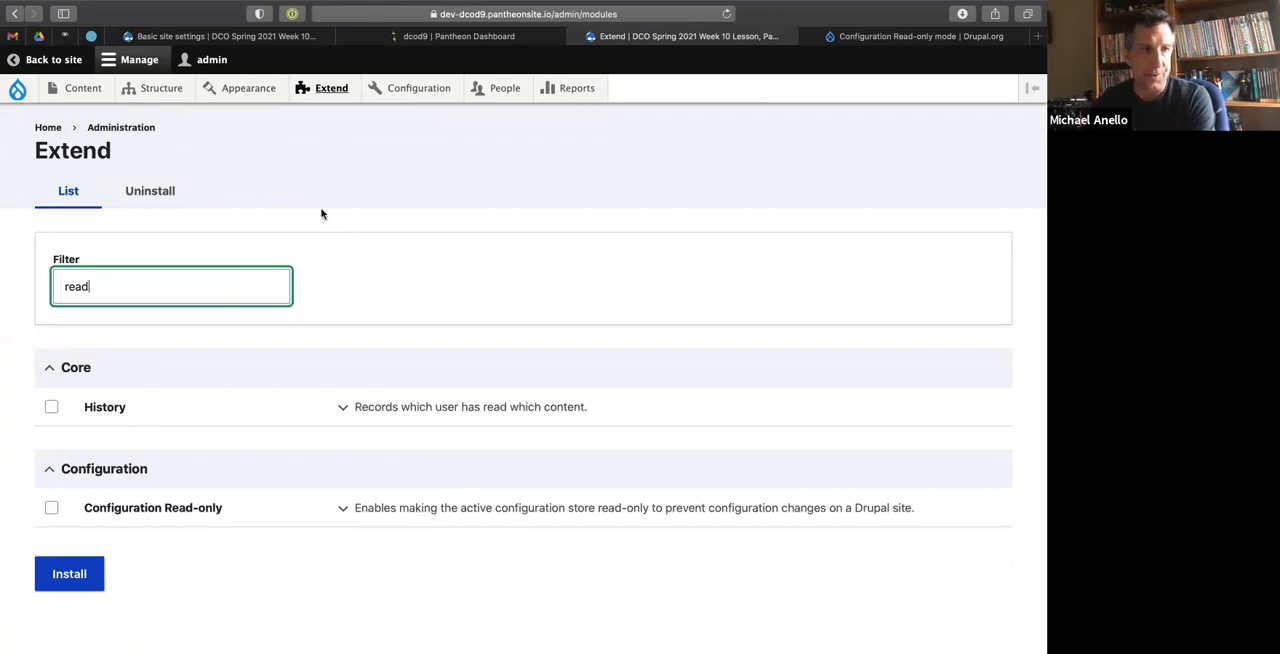
# Return to the Synchronize page and import all staged configuration into the dev site.
pyautogui.click(14, 16)
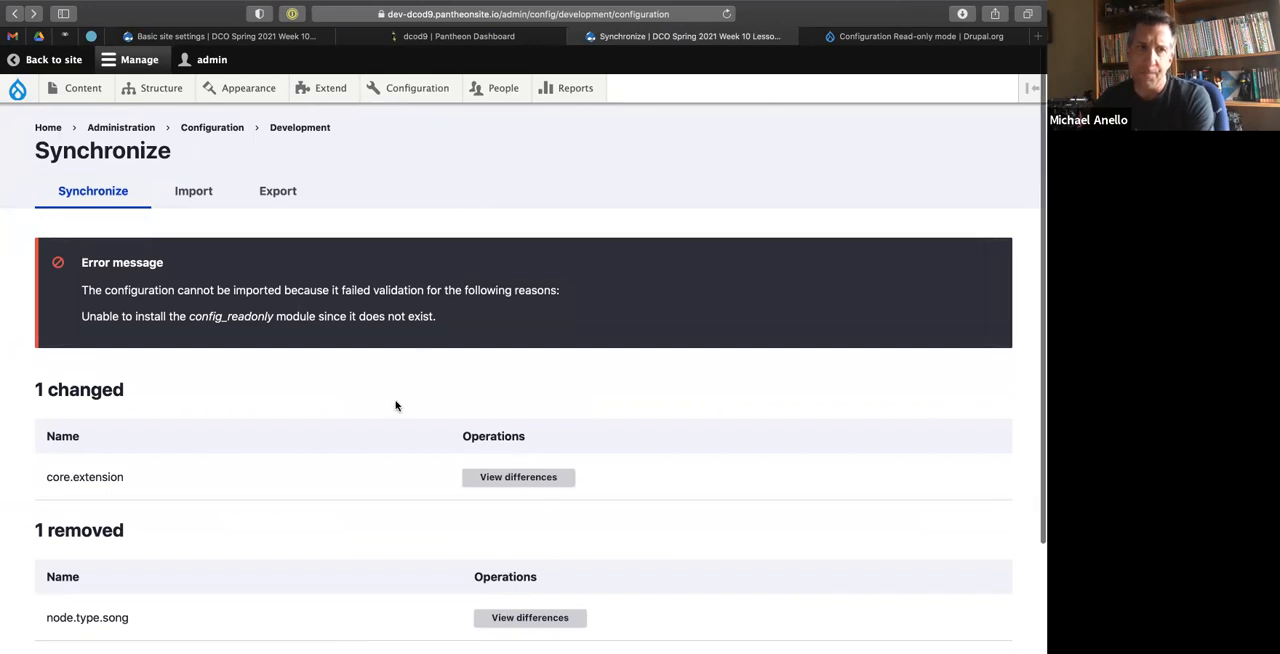
pyautogui.scroll(-3, 390, 410)
pyautogui.click(72, 558)
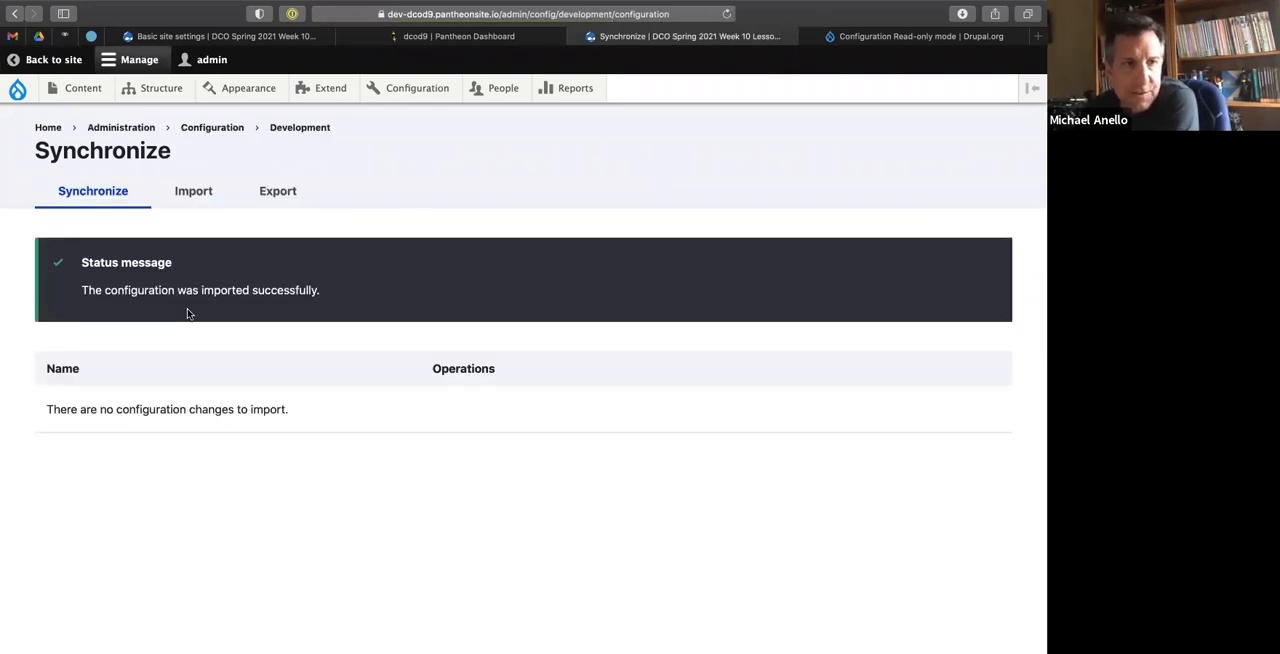
# Open the dev site's Basic site settings and examine the whole form for the read-only lock.
pyautogui.moveTo(405, 88)
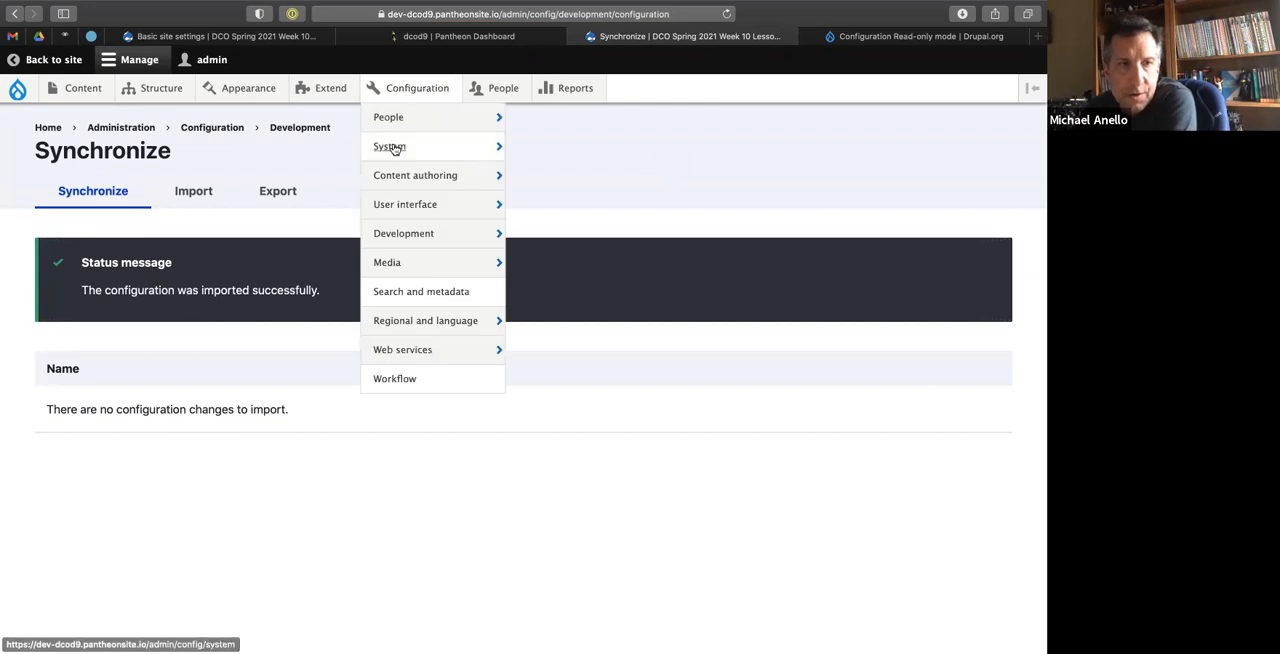
pyautogui.moveTo(489, 150)
pyautogui.click(553, 146)
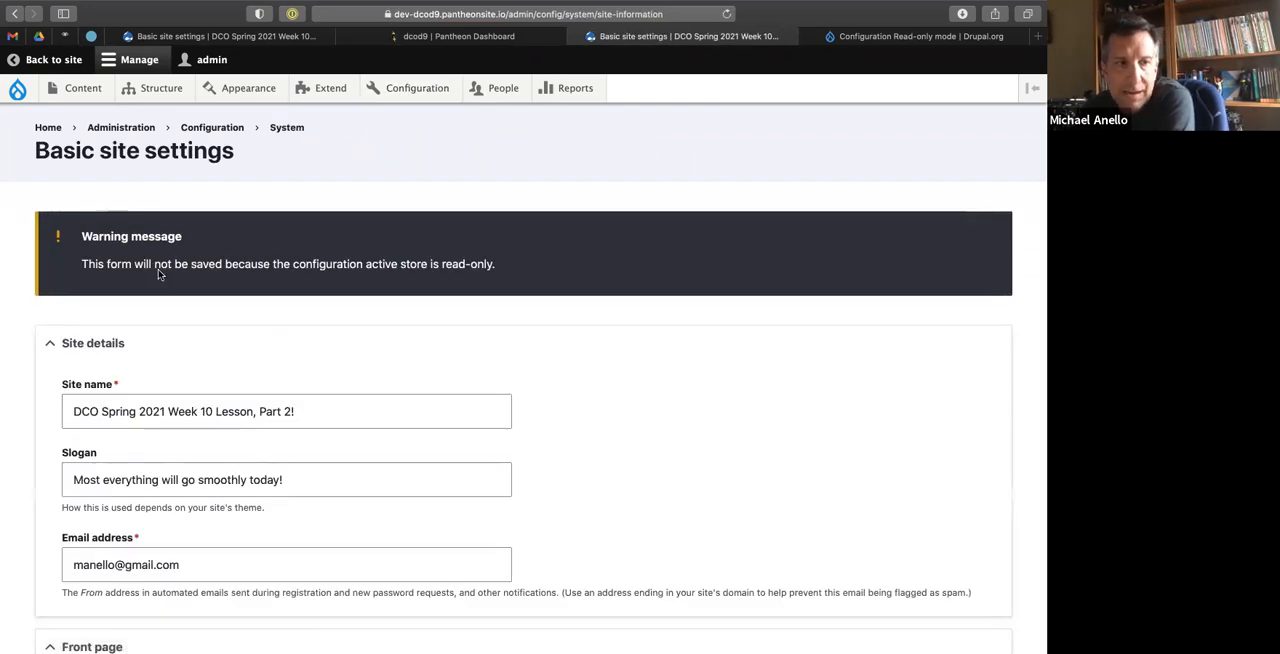
pyautogui.scroll(-5, 158, 274)
pyautogui.scroll(5, 158, 274)
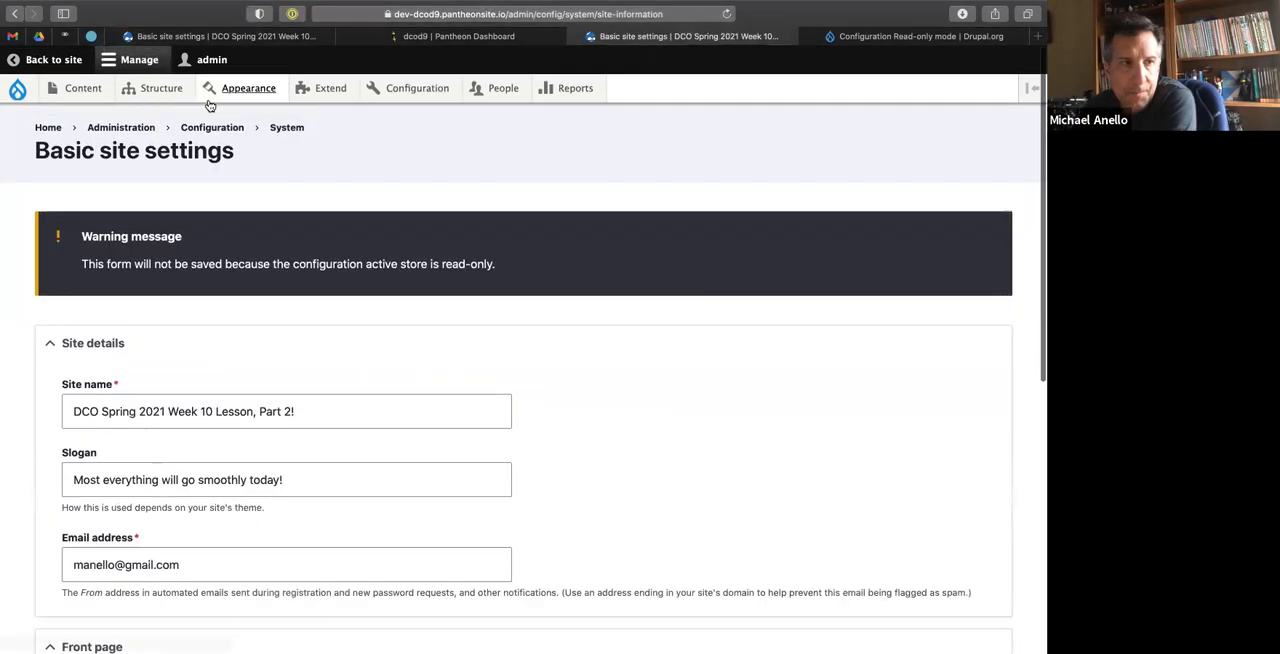
# Reload the local site's Basic site settings for comparison and return to the dev site.
pyautogui.click(207, 36)
pyautogui.click(727, 14)
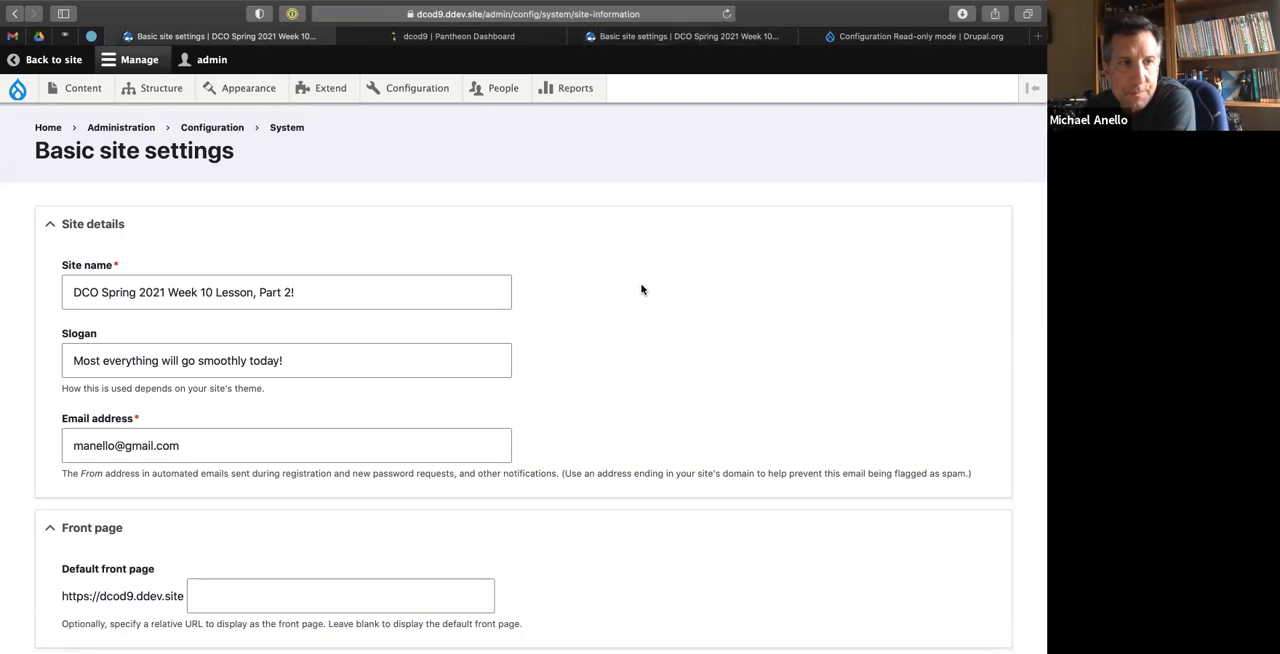
pyautogui.click(690, 36)
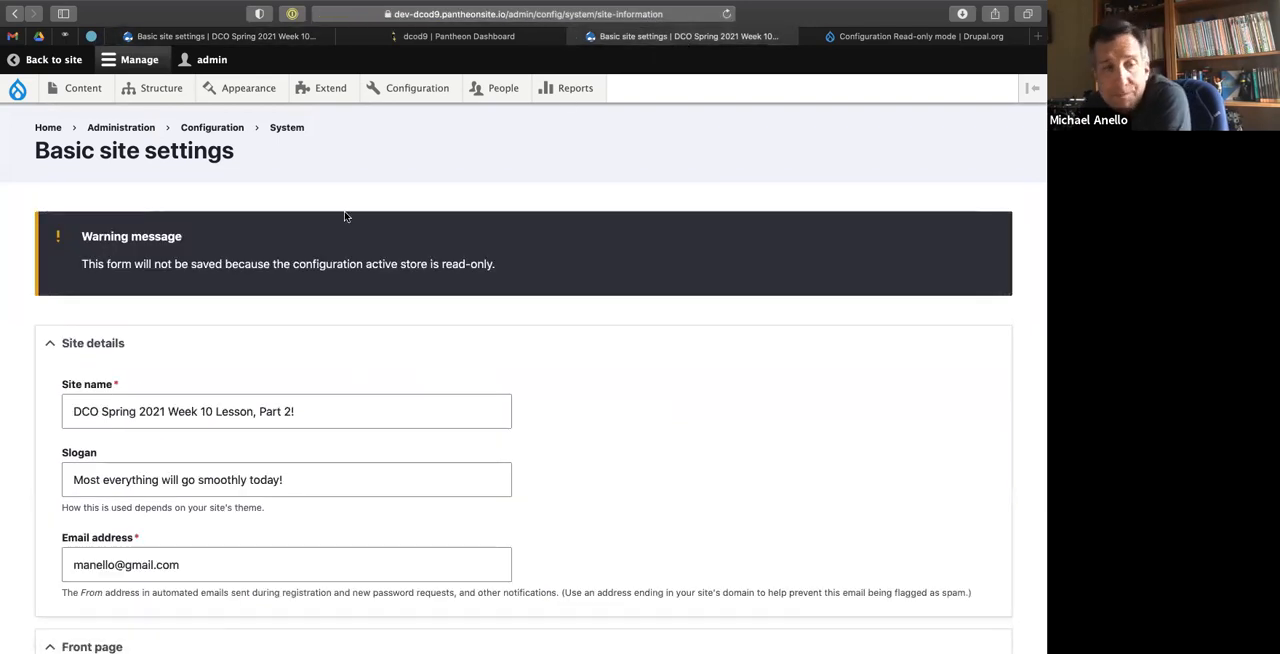
# Open the Movie content type's field management on the dev site, check the Add field form and go back.
pyautogui.moveTo(157, 92)
pyautogui.moveTo(150, 150)
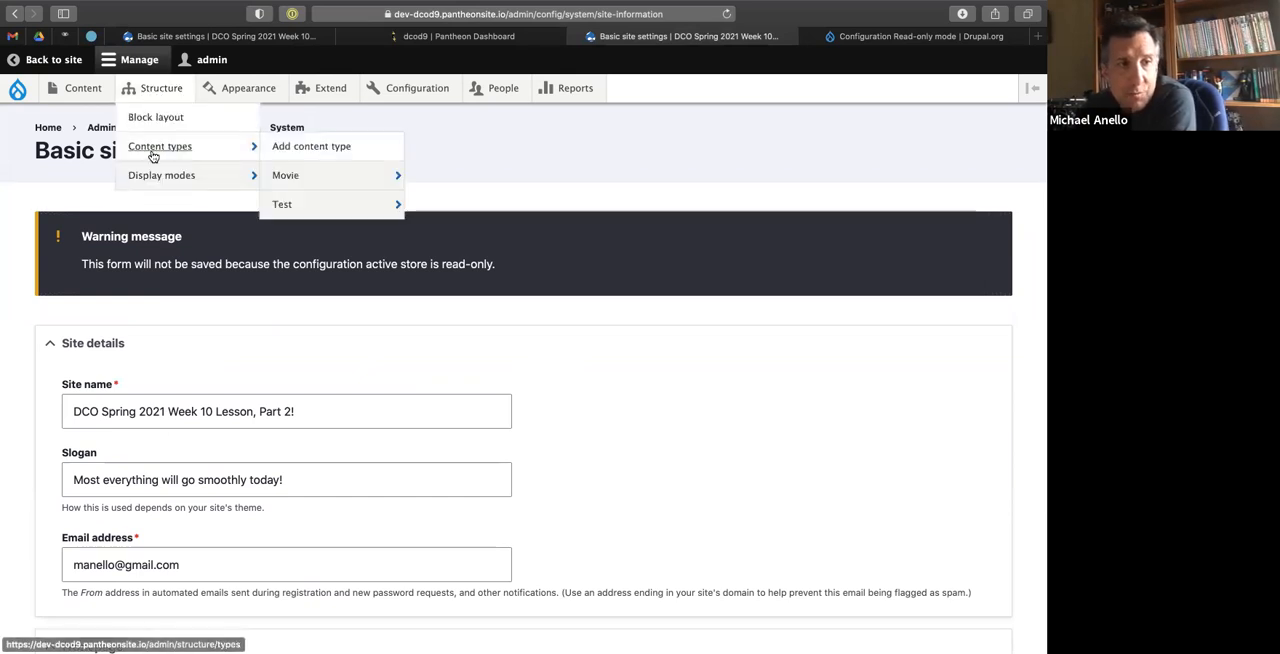
pyautogui.moveTo(323, 175)
pyautogui.click(448, 176)
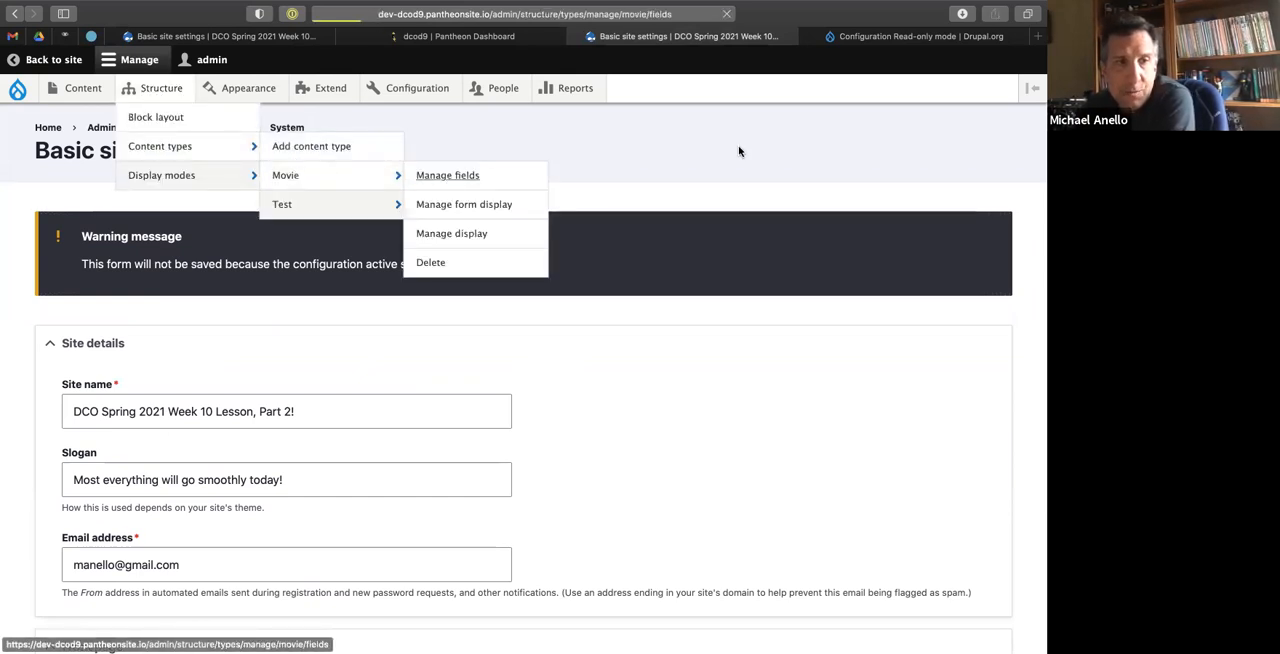
pyautogui.click(82, 263)
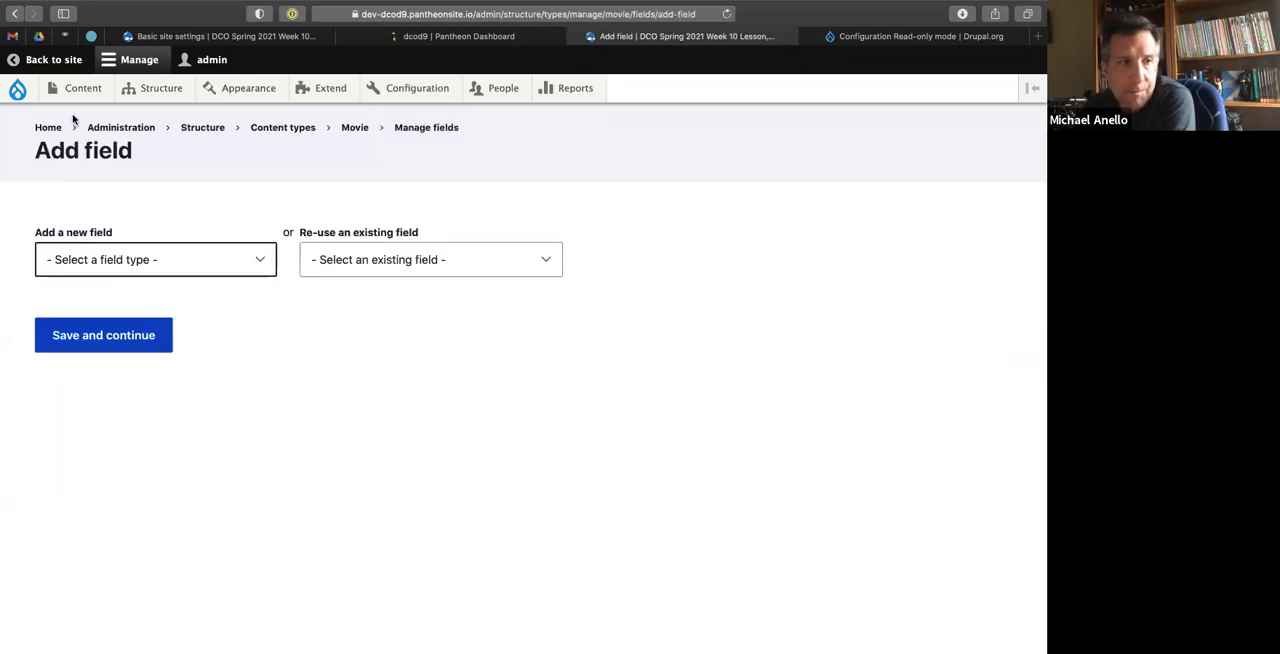
pyautogui.click(14, 18)
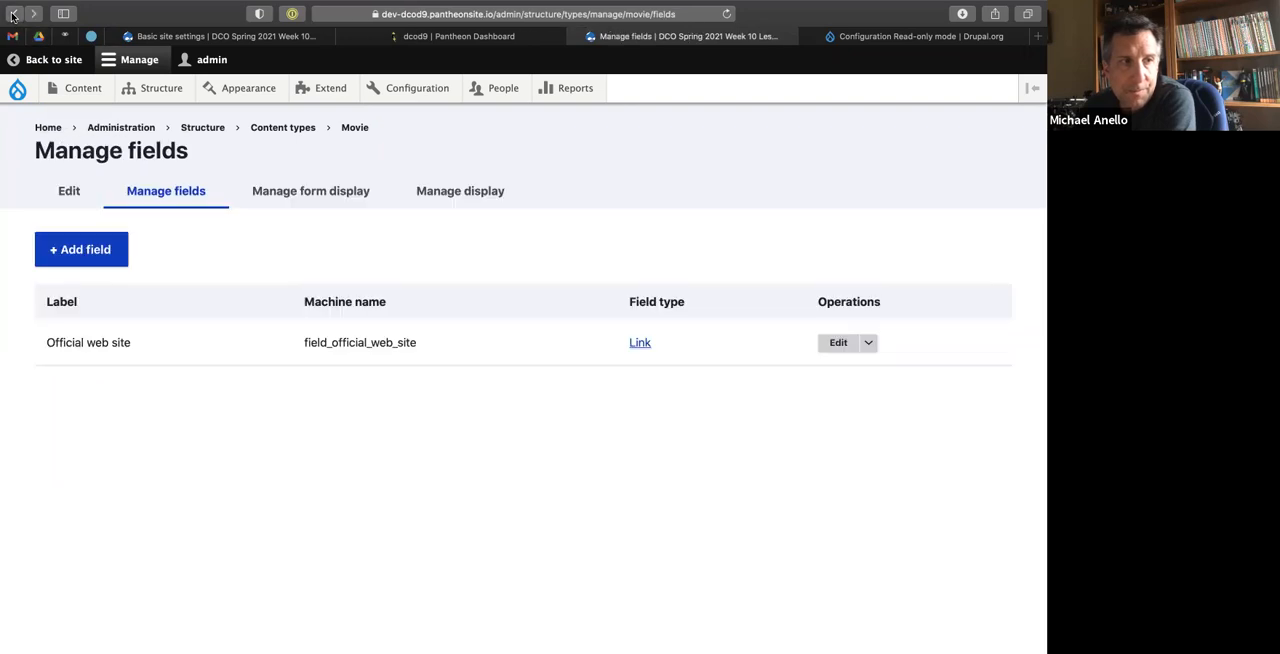
# Open the settings of Movie's Official web site field and examine the form for the read-only lock.
pyautogui.click(836, 344)
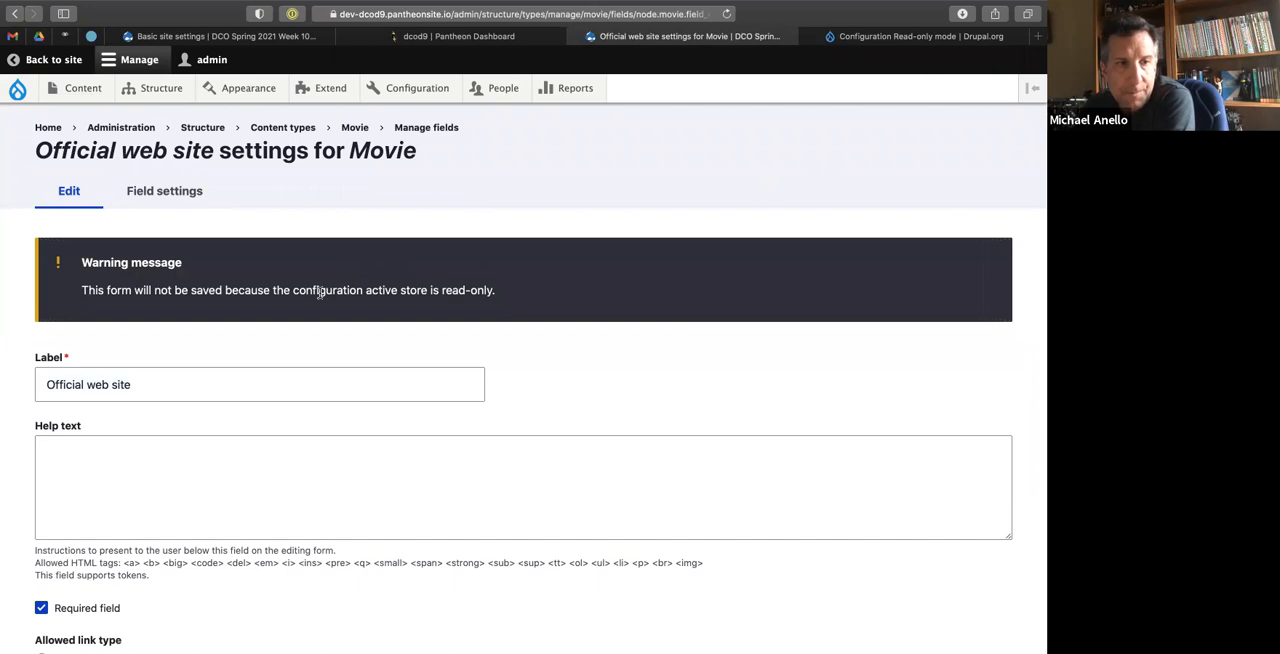
pyautogui.scroll(-10, 320, 293)
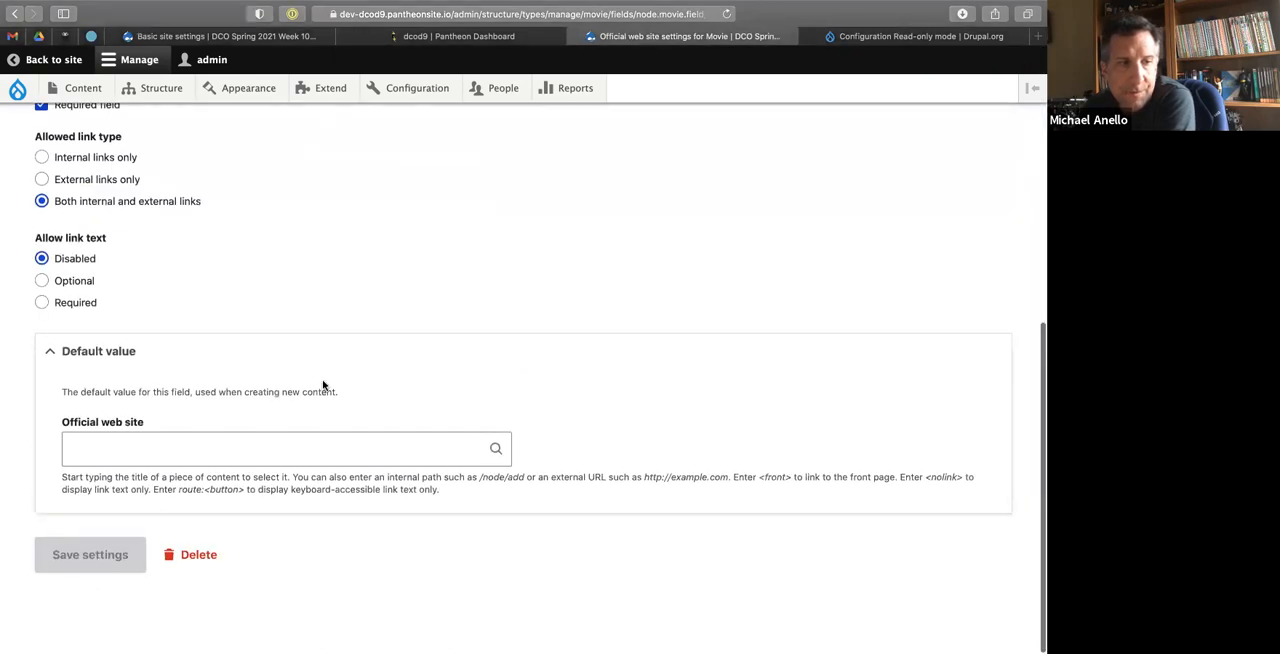
pyautogui.scroll(10, 323, 385)
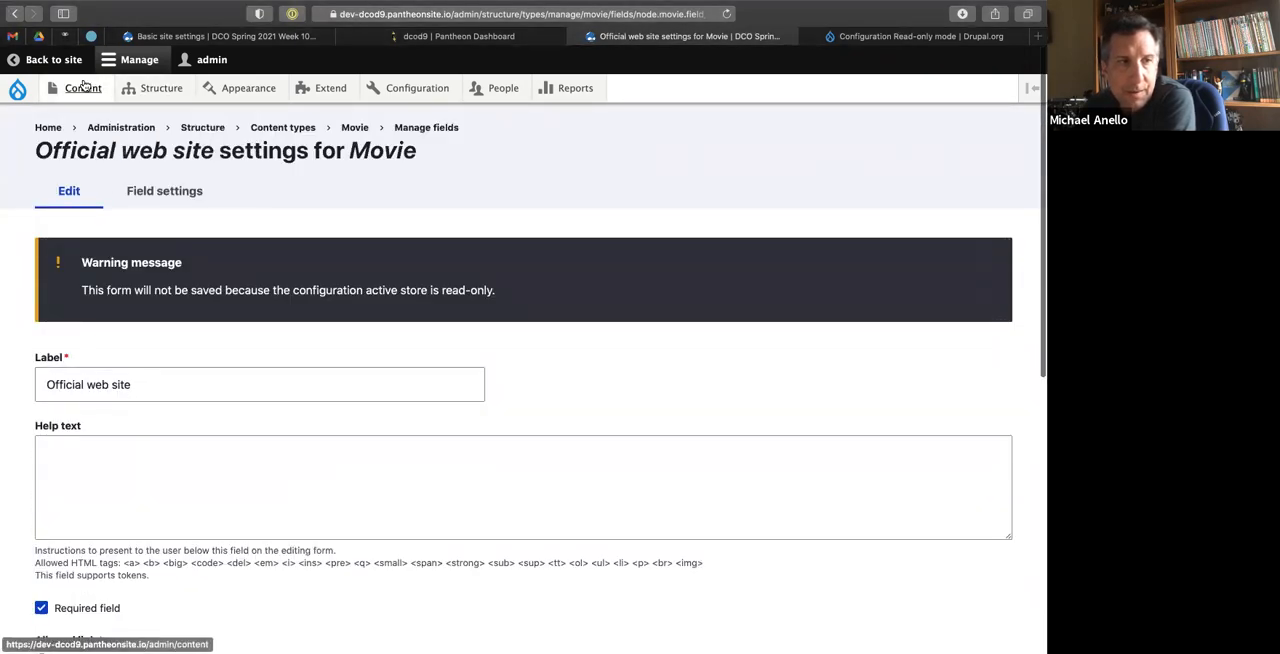
# Examine the dev site's block layout and the Secondary tabs block's configuration form, and return to the block layout.
pyautogui.moveTo(150, 92)
pyautogui.click(150, 119)
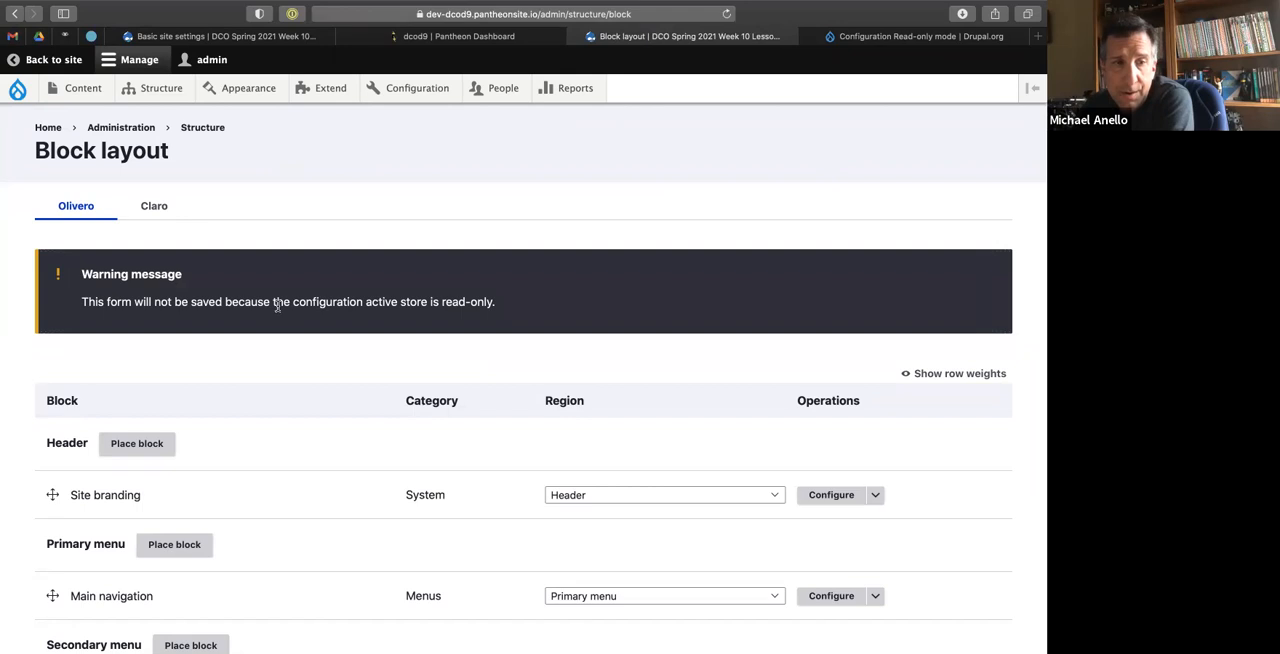
pyautogui.scroll(-2, 278, 306)
pyautogui.scroll(-6, 277, 309)
pyautogui.scroll(3, 277, 309)
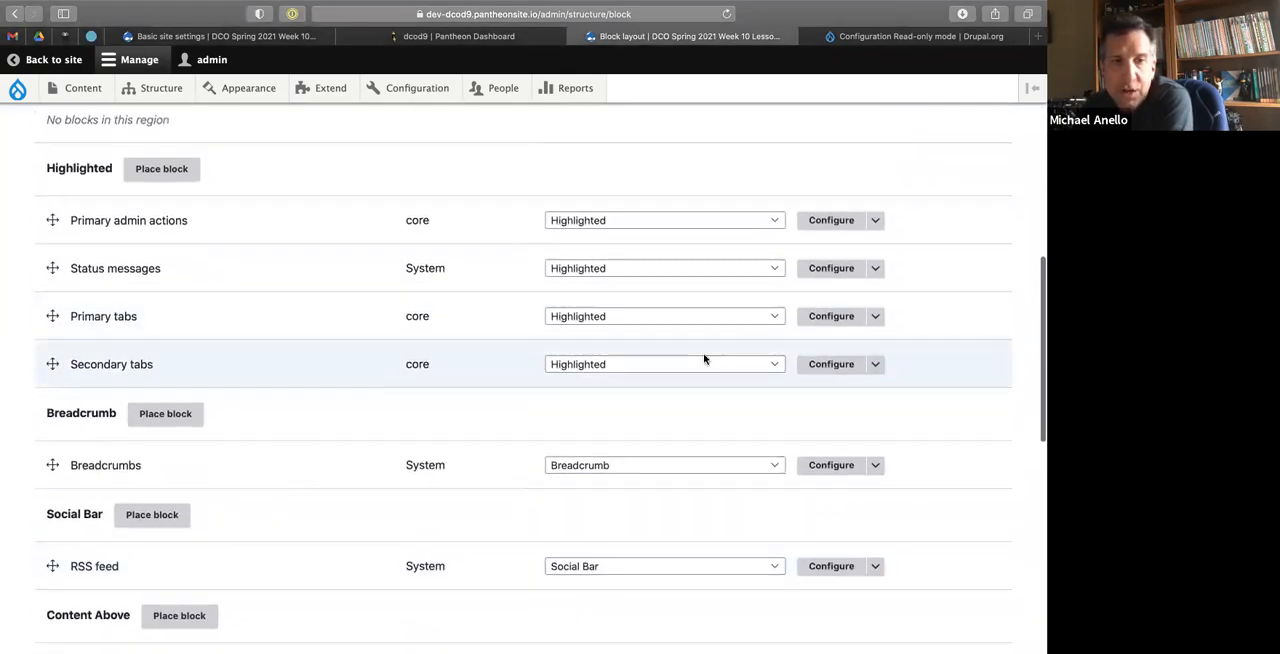
pyautogui.click(836, 366)
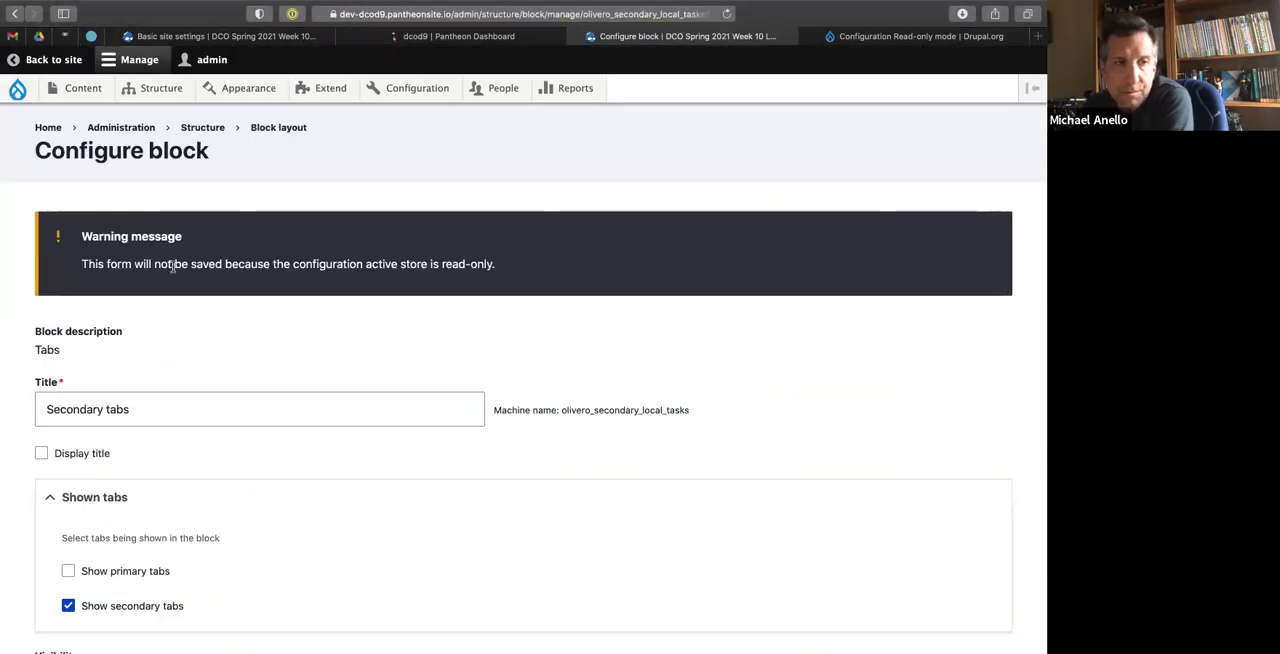
pyautogui.click(13, 15)
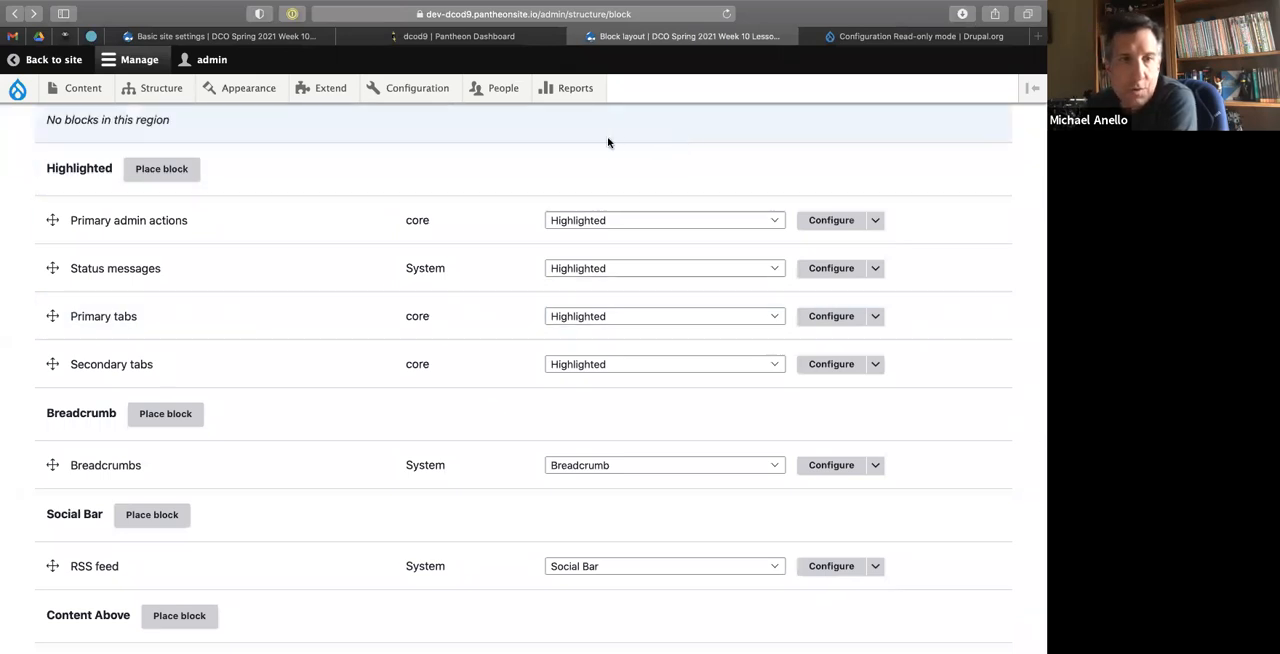
# Review the Configuration Read-only mode project page on Drupal.org for its settings.php options and form whitelisting documentation.
pyautogui.click(907, 37)
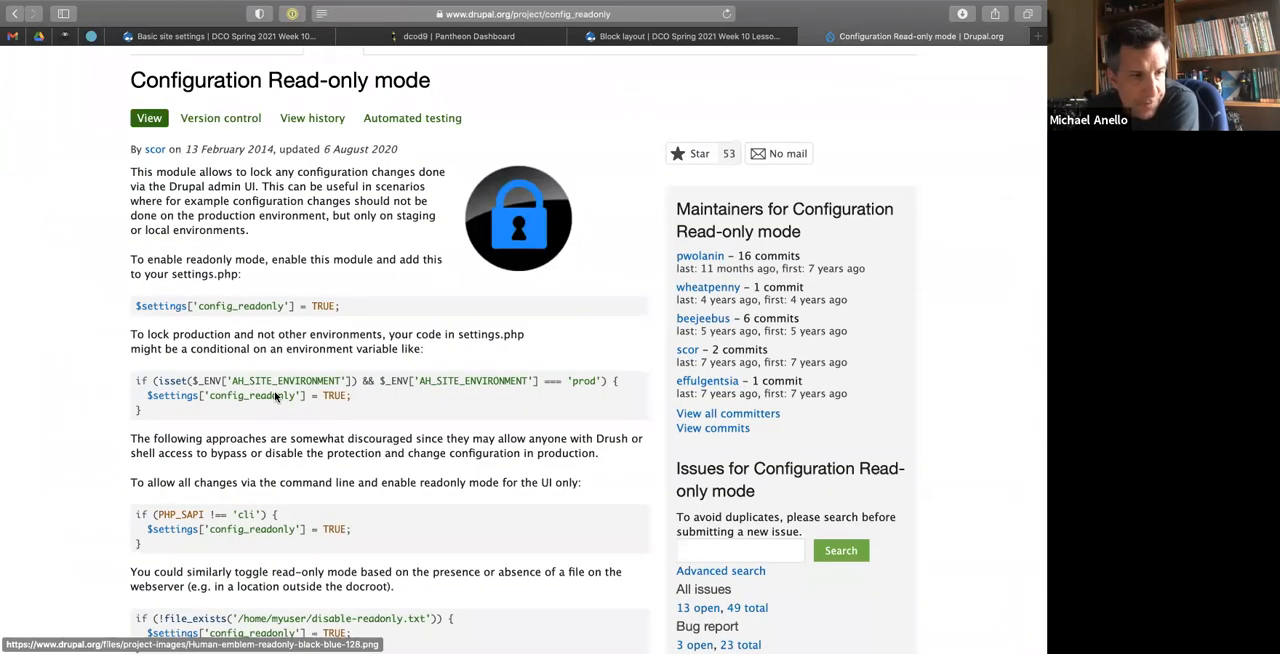
pyautogui.scroll(-5, 268, 330)
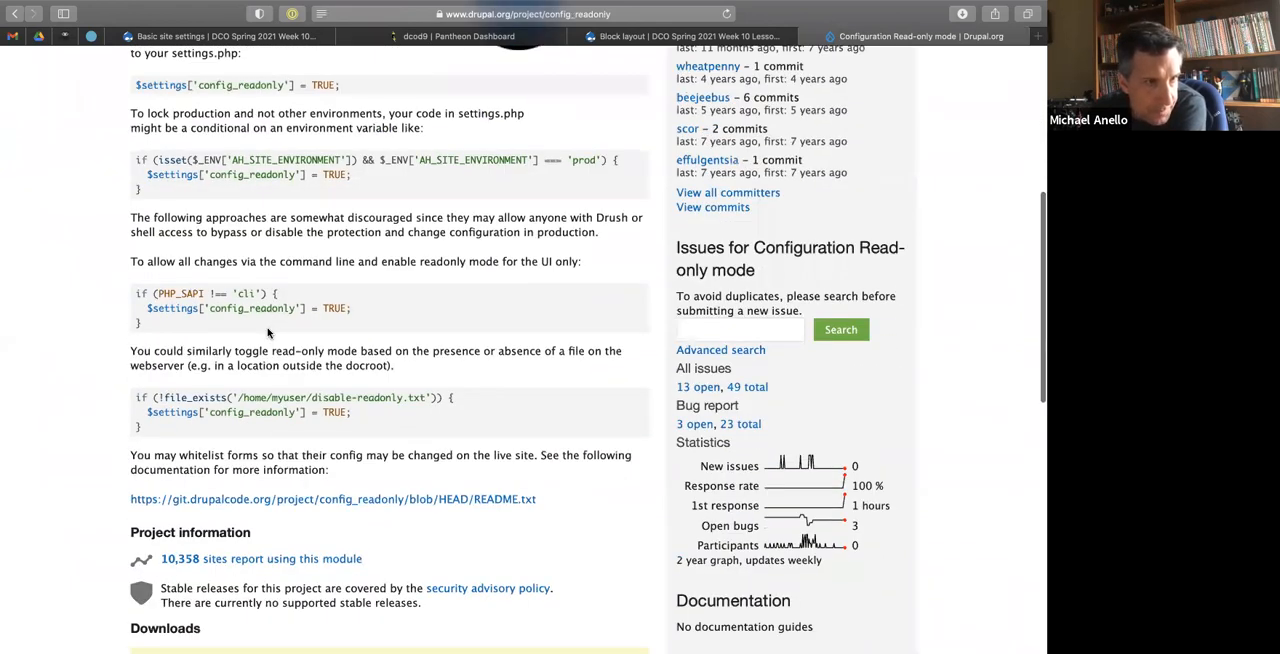
pyautogui.scroll(-5, 268, 332)
pyautogui.scroll(7, 268, 331)
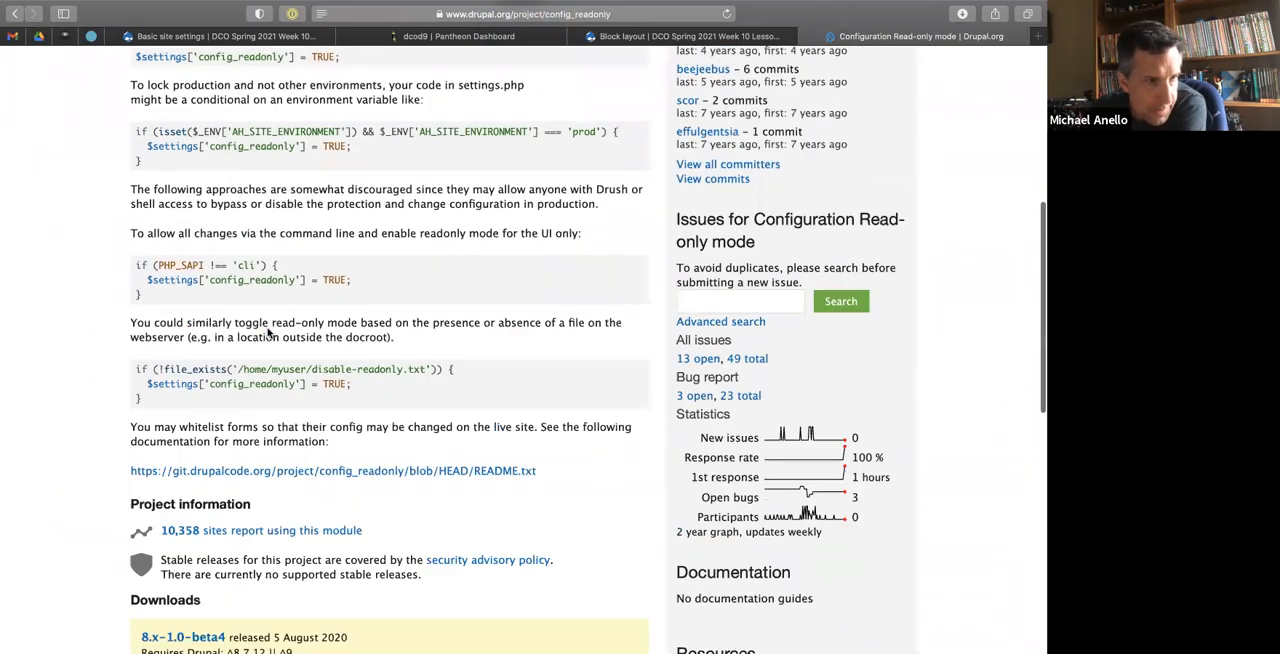
# Switch to the dcod9 project in BBEdit and collapse the upstream-configuration folder in the project file tree.
pyautogui.scroll(4, 268, 330)
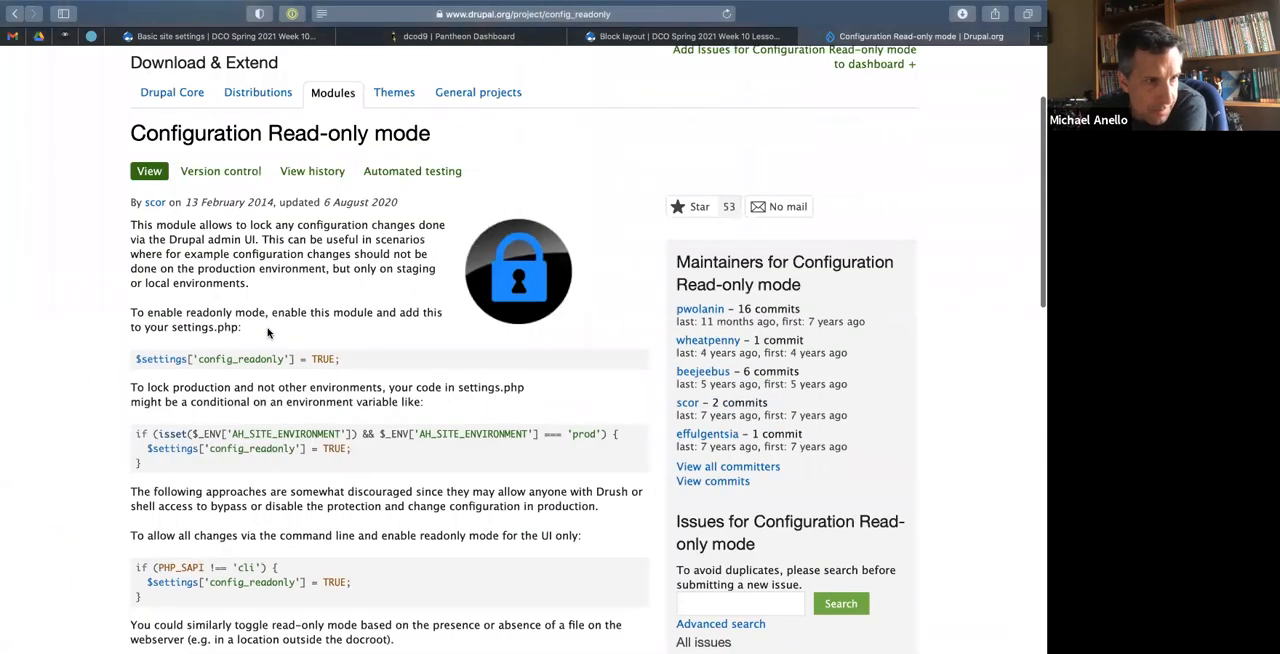
pyautogui.hotkey('ctrl', 'Left')
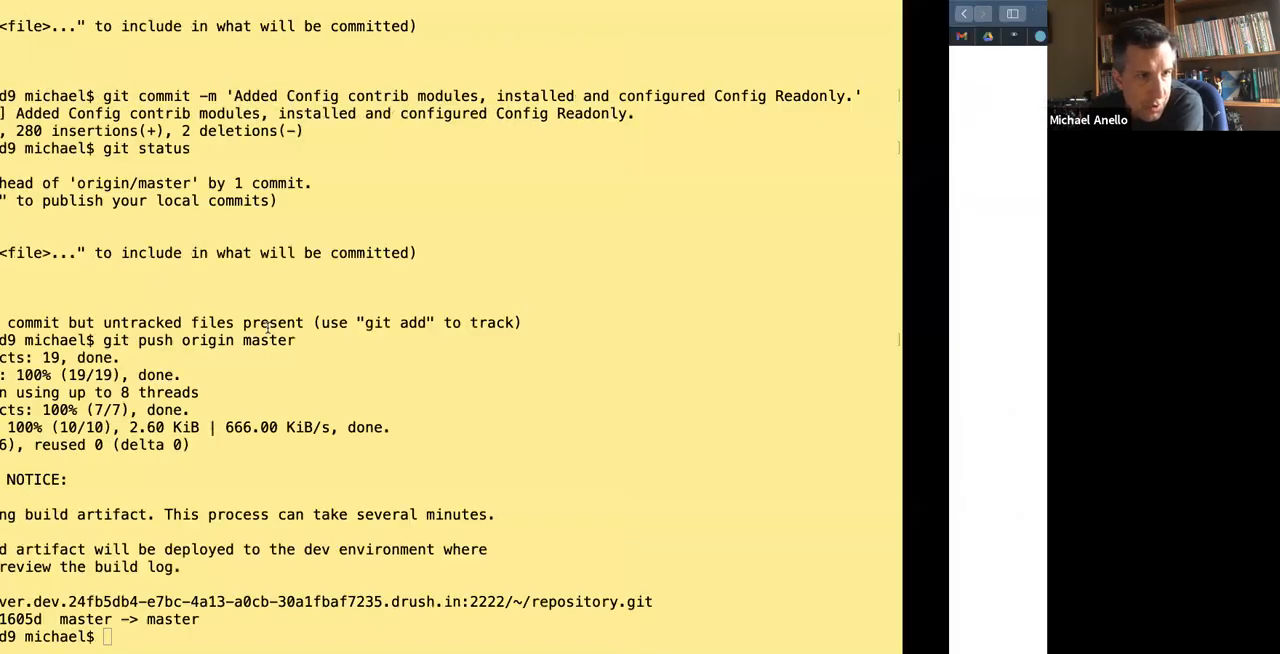
pyautogui.hotkey('ctrl', 'Left')
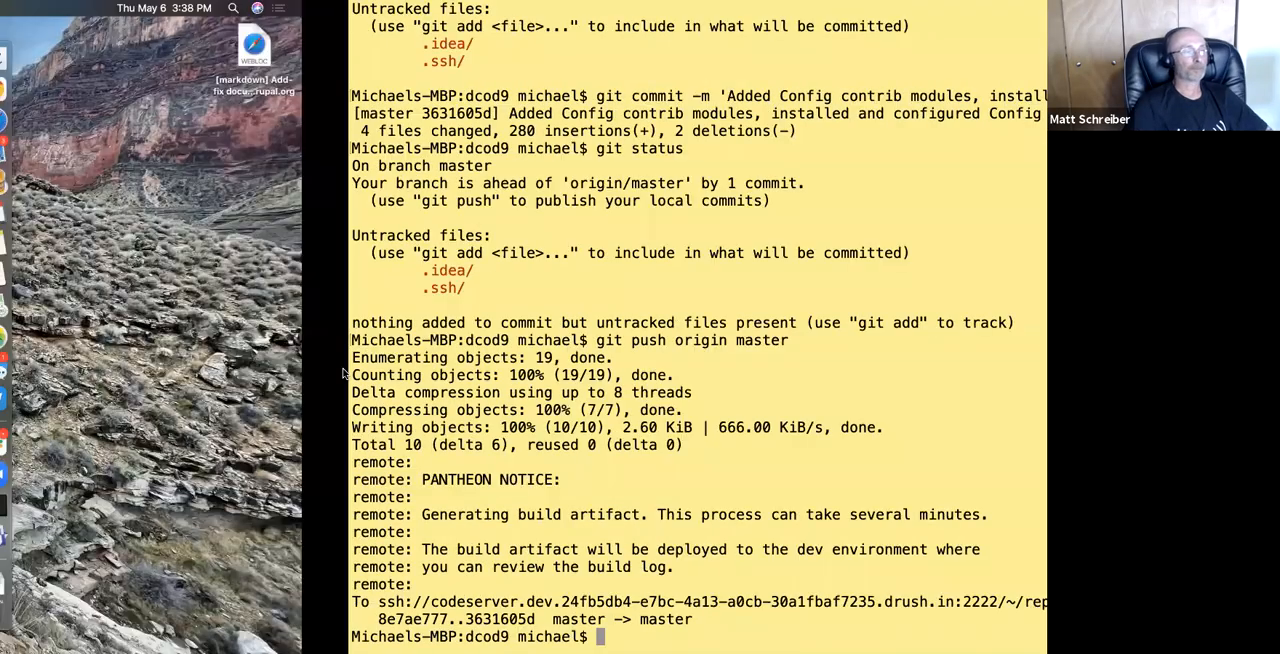
pyautogui.scroll(6, 343, 373)
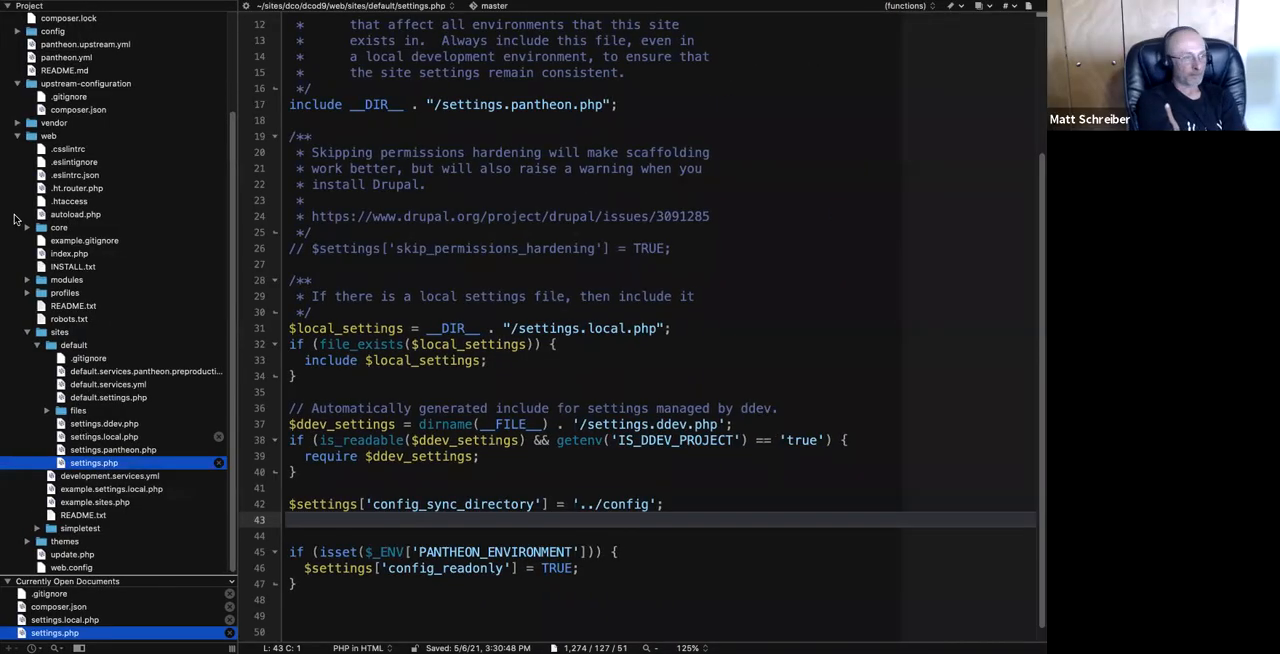
pyautogui.scroll(5, 14, 218)
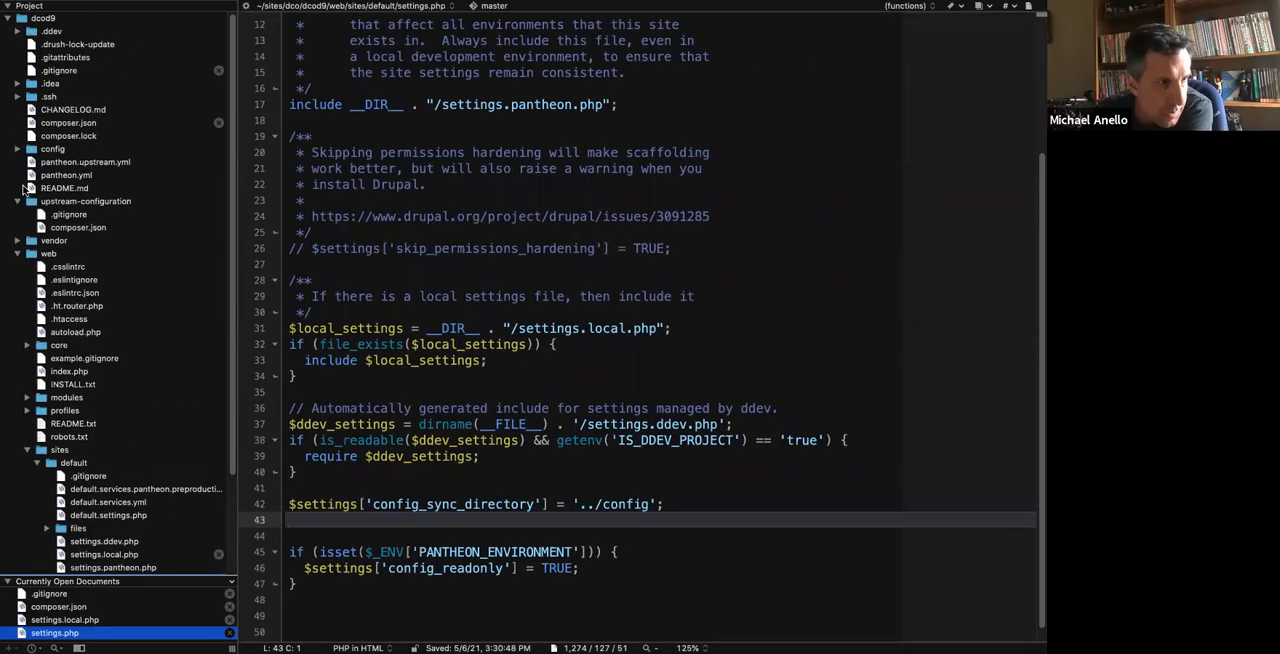
pyautogui.click(17, 201)
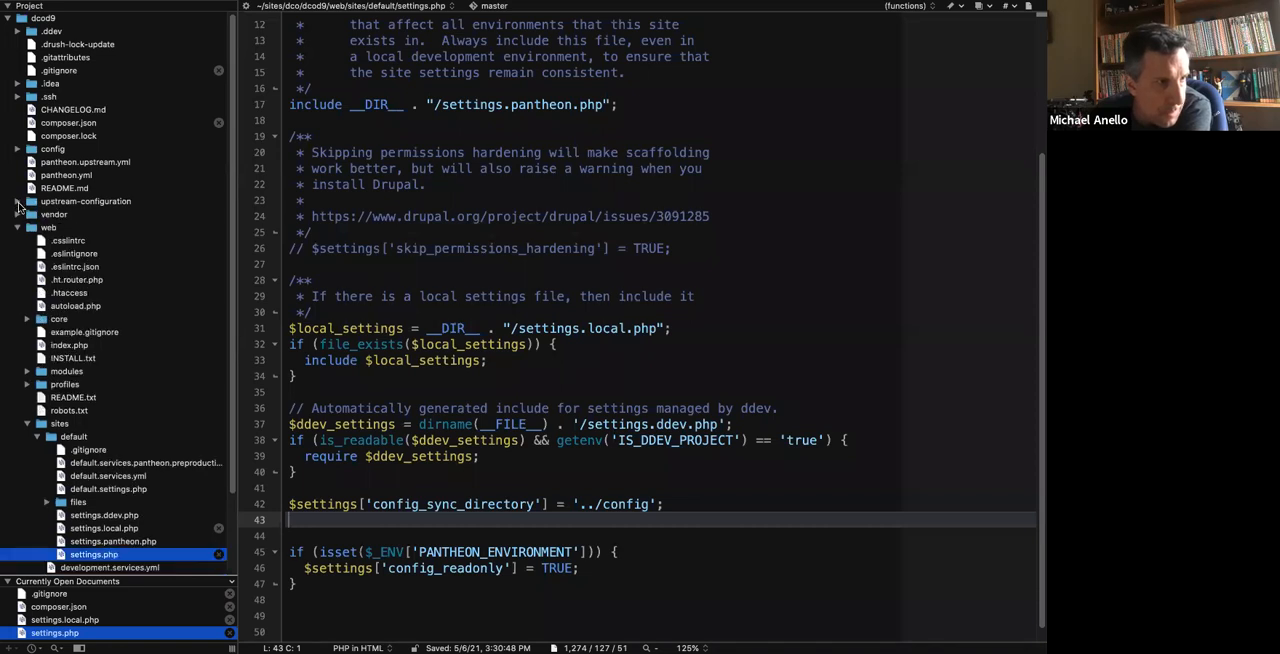
# Open README.txt of the config_readonly module under web/modules/composer and set its text zoom to 125%.
pyautogui.click(27, 371)
pyautogui.scroll(-5, 36, 305)
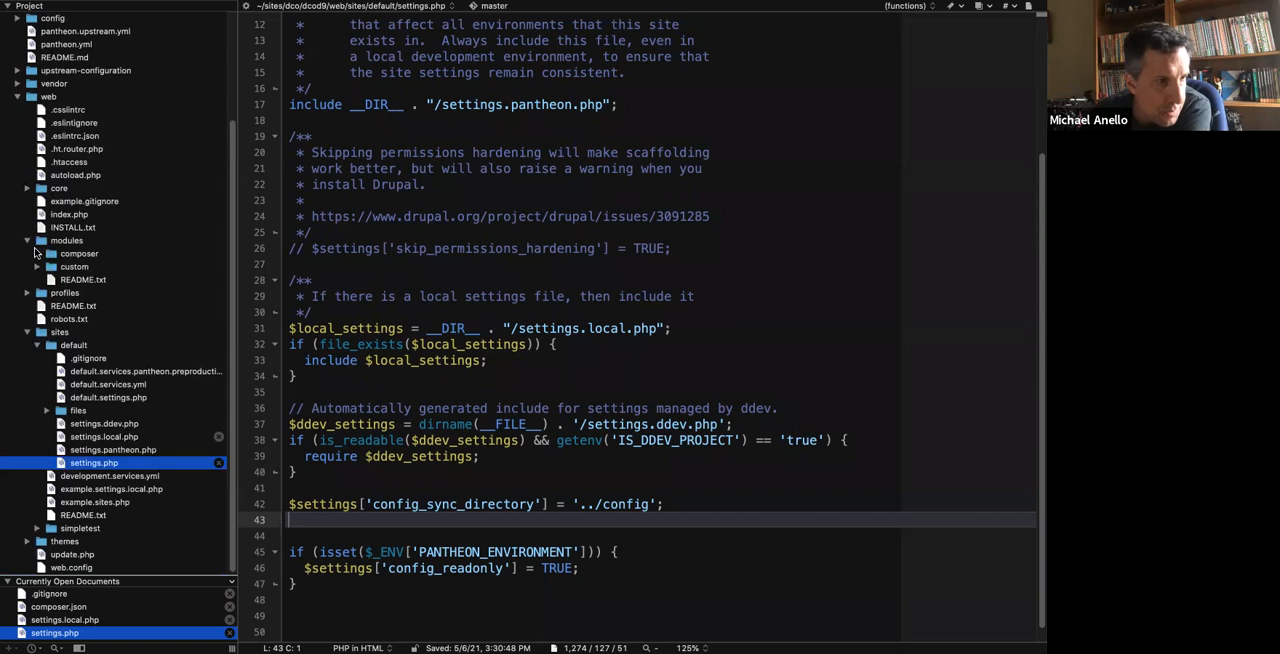
pyautogui.click(37, 254)
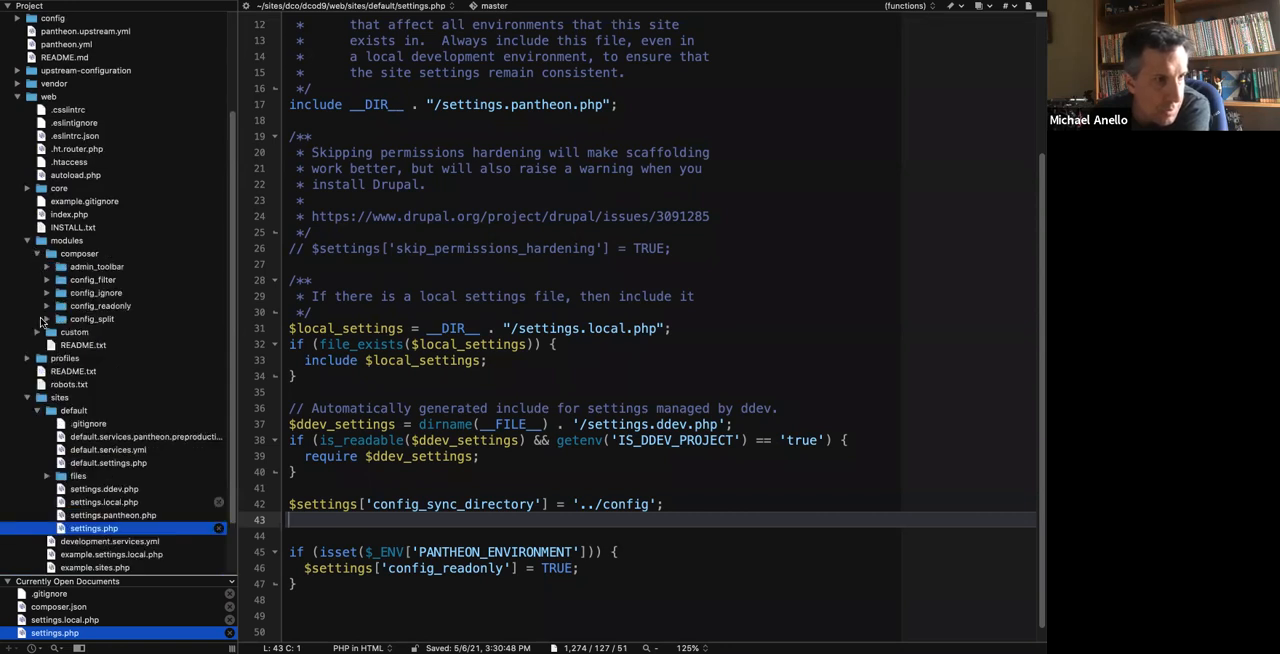
pyautogui.click(46, 306)
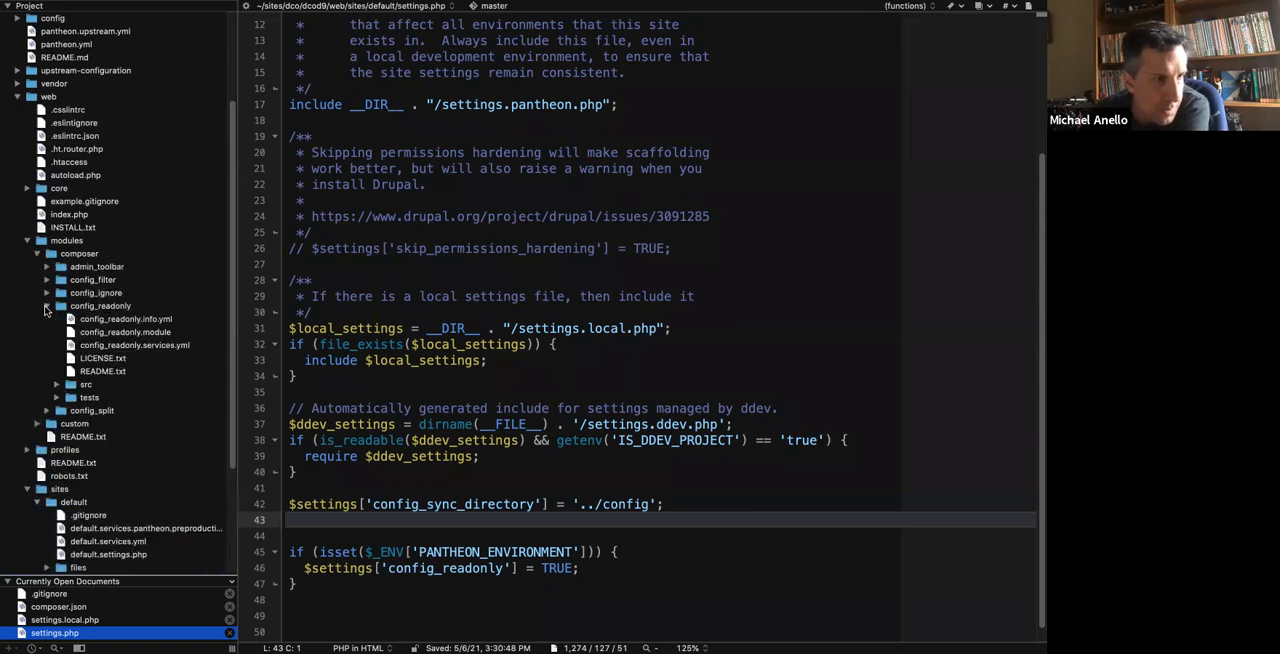
pyautogui.click(100, 372)
pyautogui.click(674, 648)
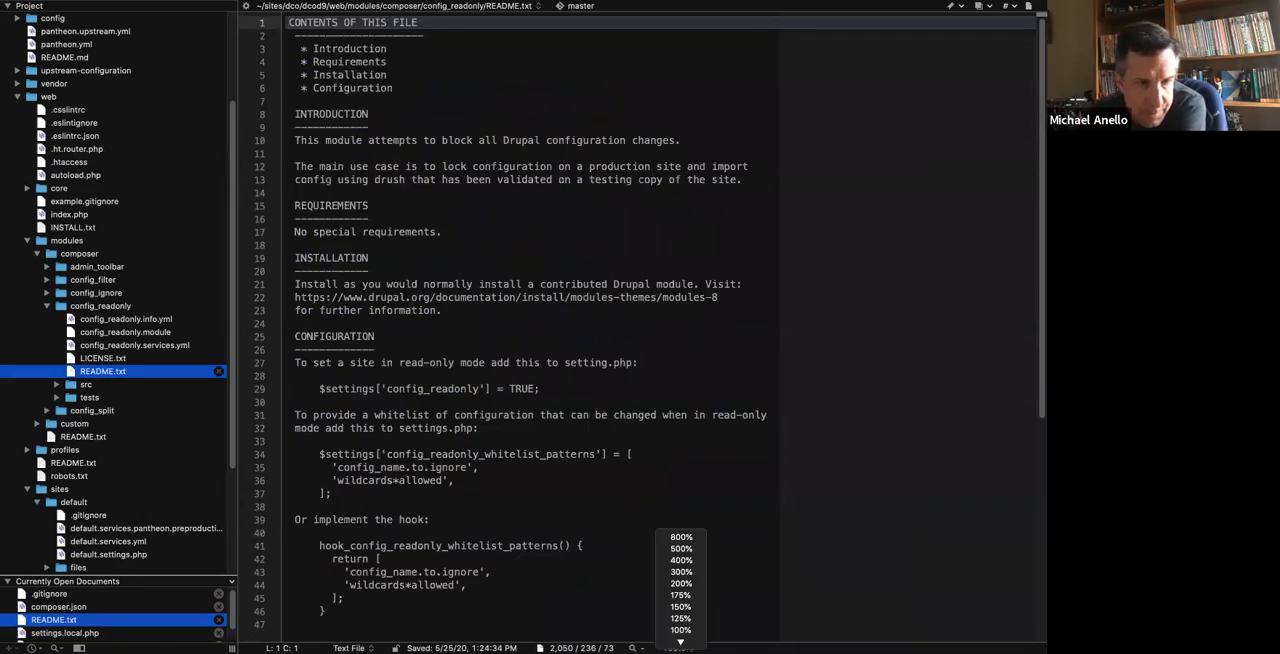
pyautogui.click(680, 619)
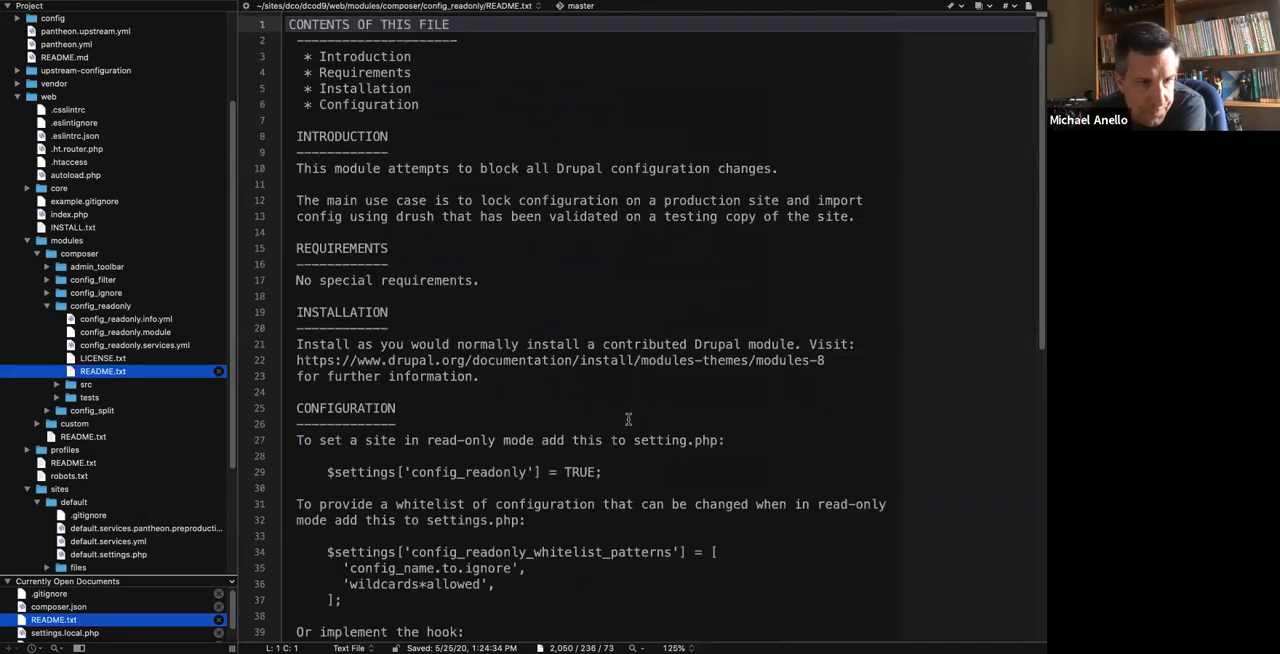
# Review the README's two whitelist options and copy the $settings['config_readonly_whitelist_patterns'] array snippet.
pyautogui.scroll(-5, 628, 420)
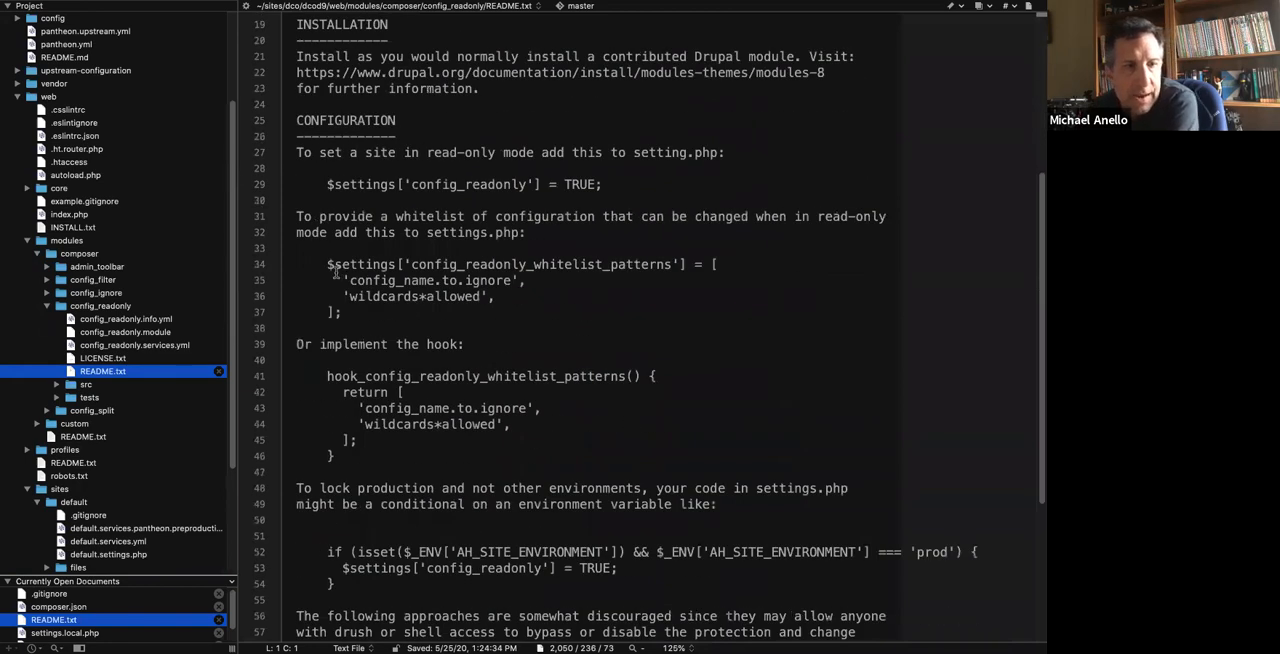
pyautogui.moveTo(324, 265); pyautogui.dragTo(382, 318)
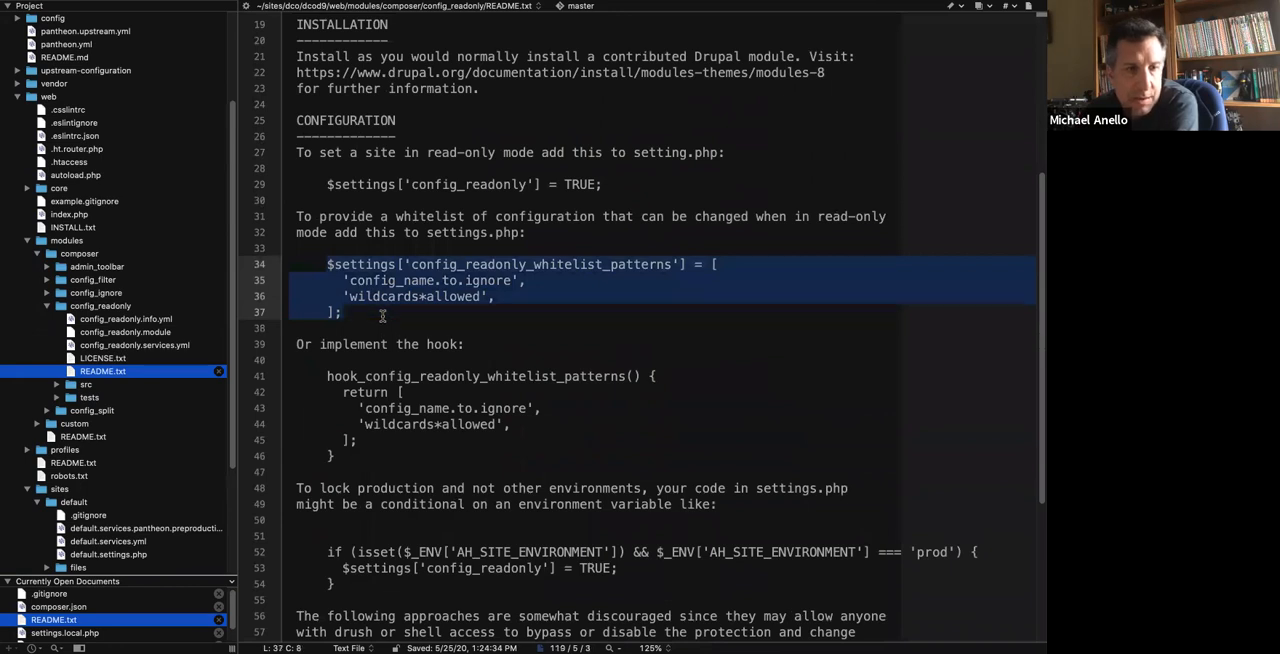
pyautogui.moveTo(326, 376); pyautogui.dragTo(370, 441)
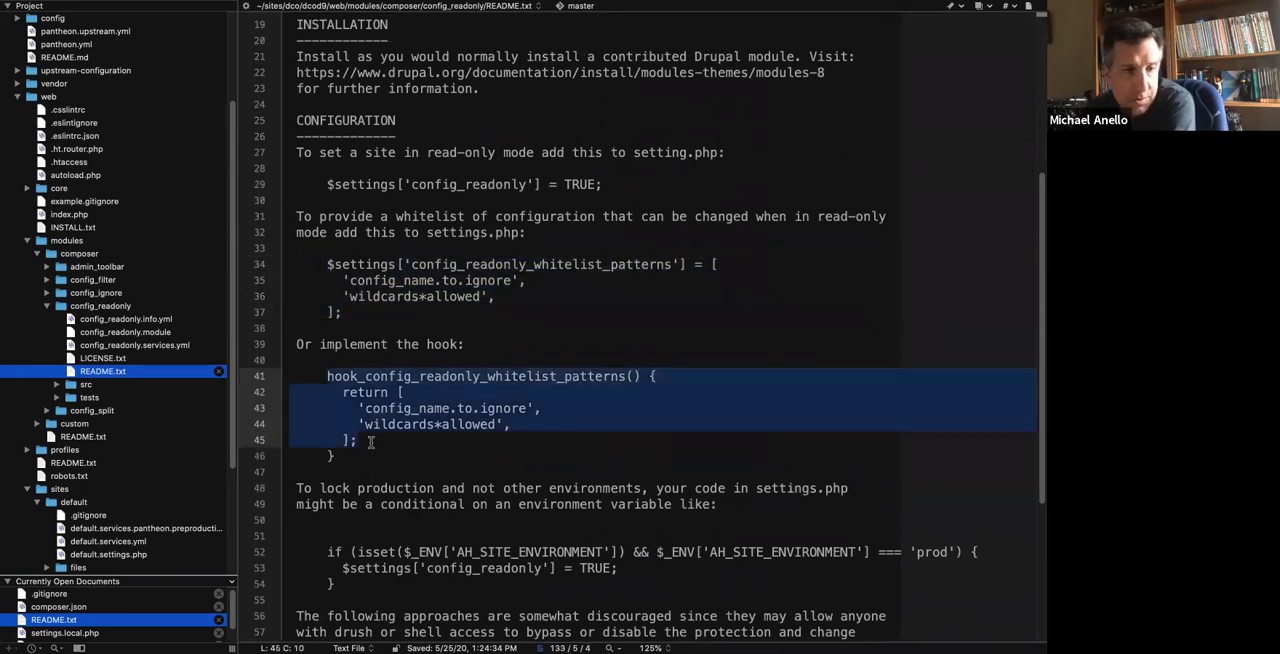
pyautogui.moveTo(356, 319); pyautogui.dragTo(283, 262)
pyautogui.press('super+c')
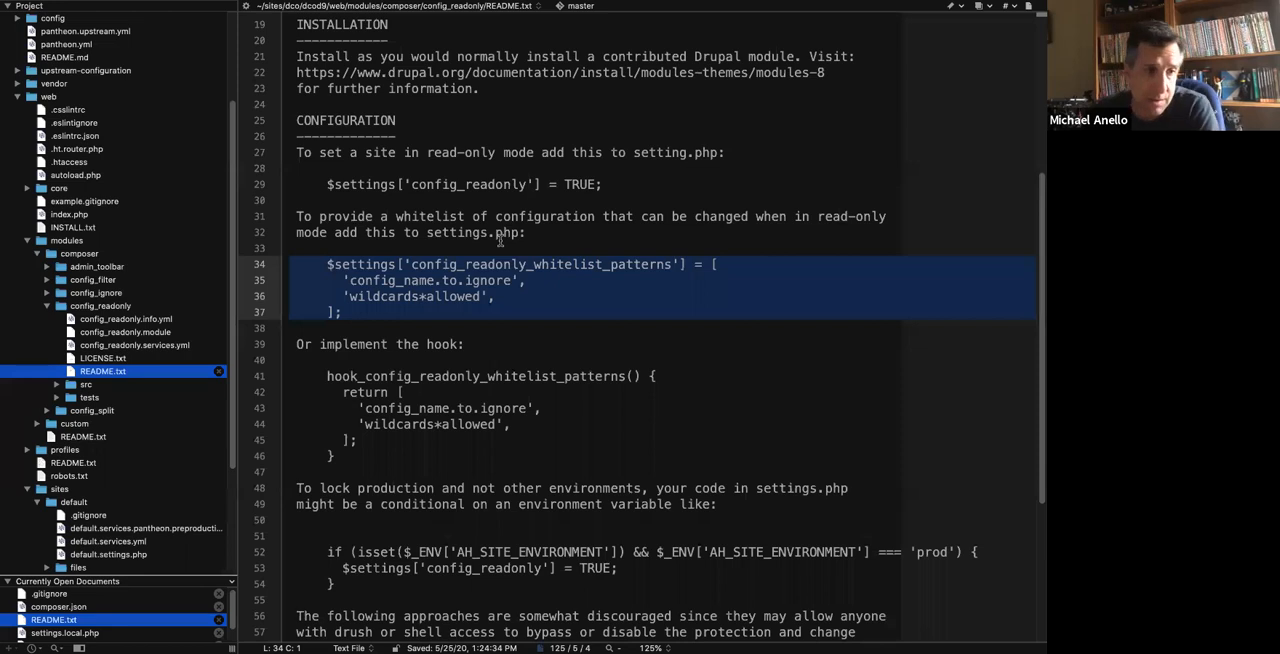
pyautogui.hotkey('ctrl', 'Left')
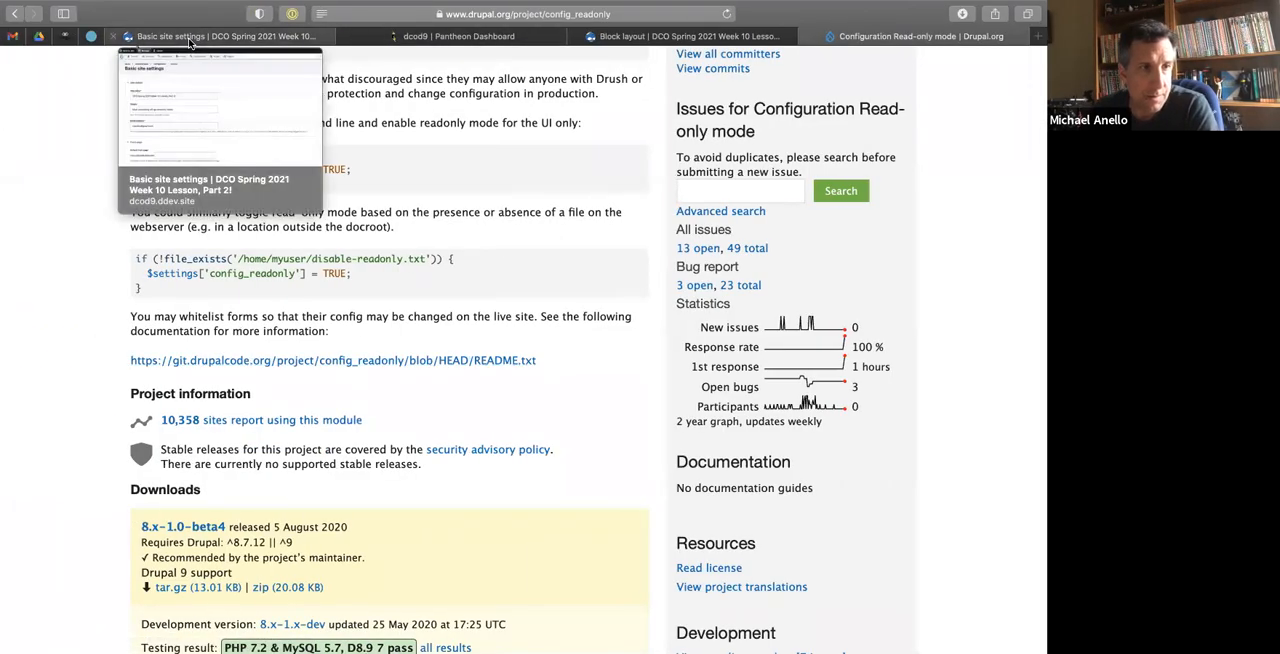
pyautogui.hotkey('ctrl', 'Left')
pyautogui.hotkey('ctrl', 'Right')
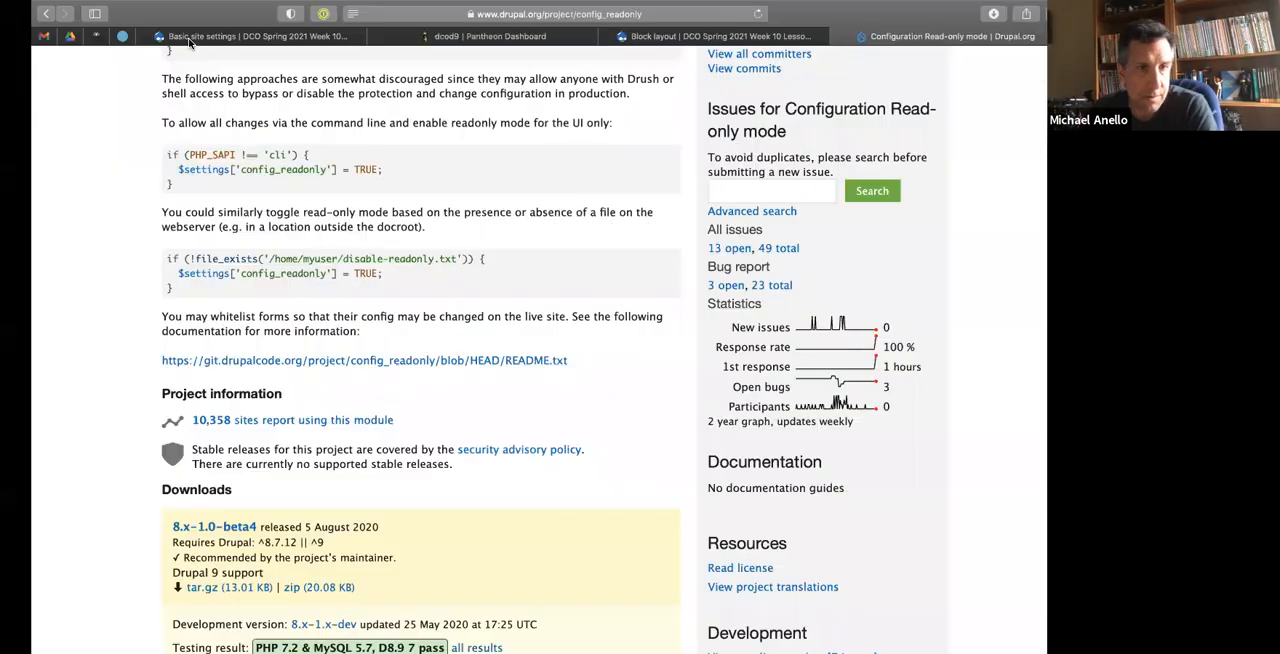
pyautogui.hotkey('ctrl', 'Right')
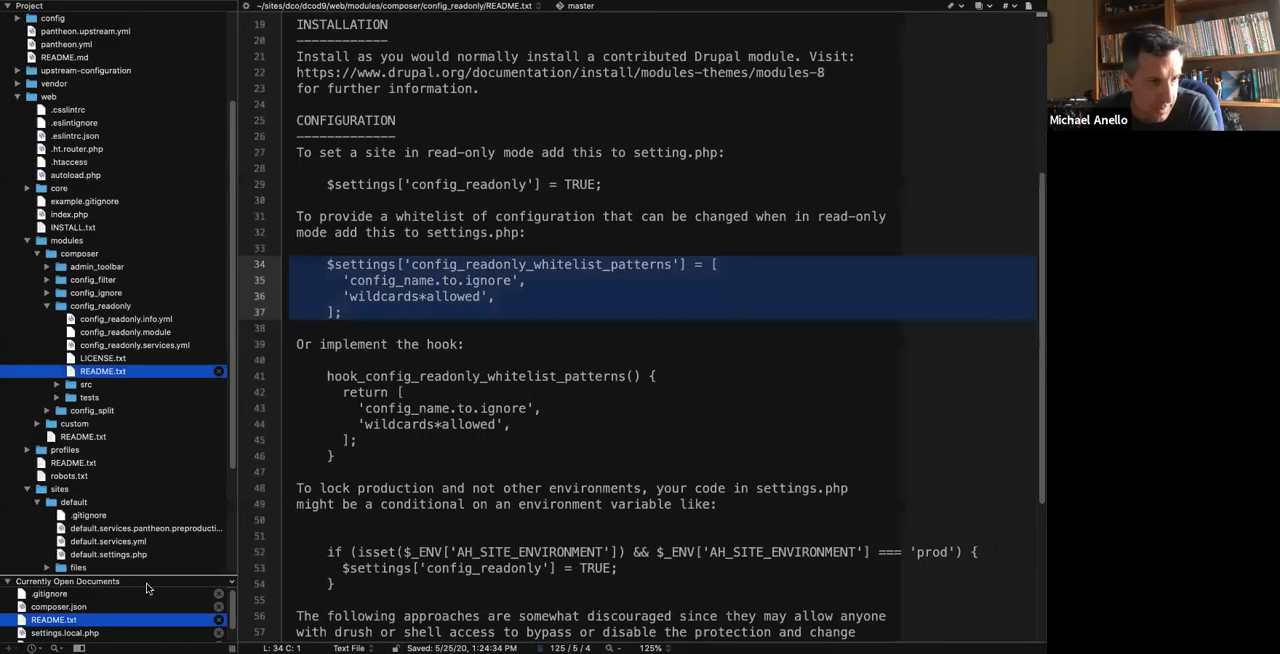
# Enlarge the open documents list, open settings.php and paste the whitelist patterns snippet below config_readonly inside the PANTHEON_ENVIRONMENT condition.
pyautogui.moveTo(148, 582); pyautogui.dragTo(151, 452)
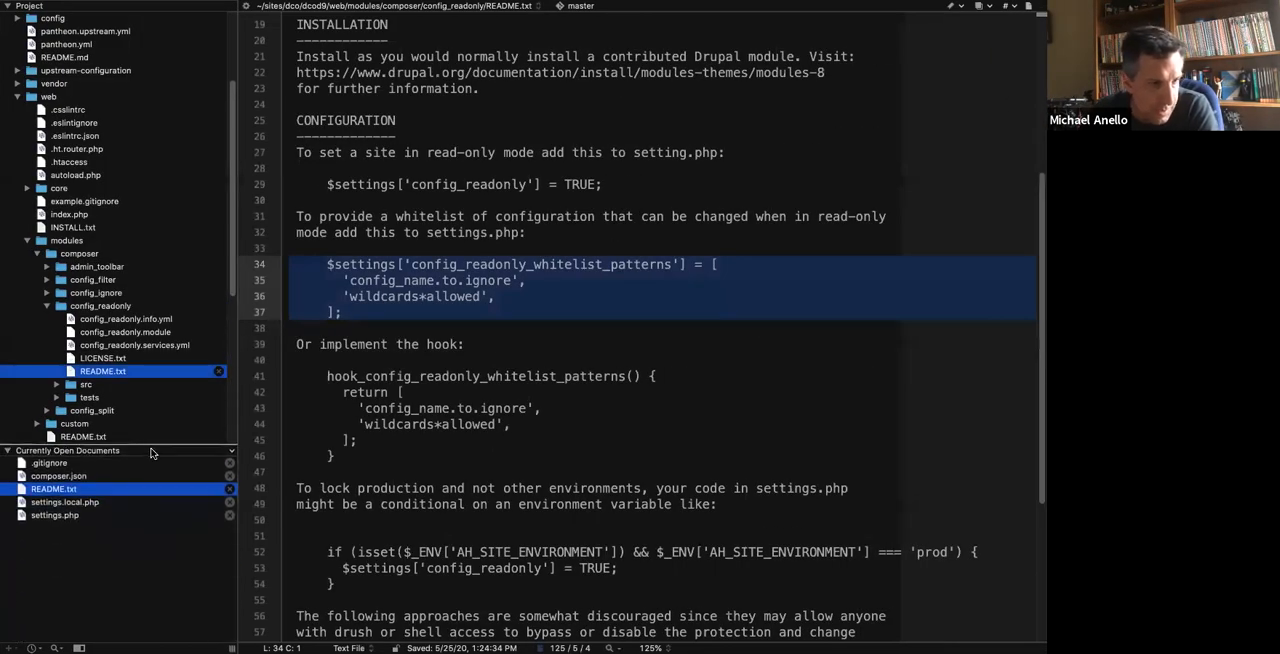
pyautogui.click(75, 517)
pyautogui.scroll(-1, 556, 492)
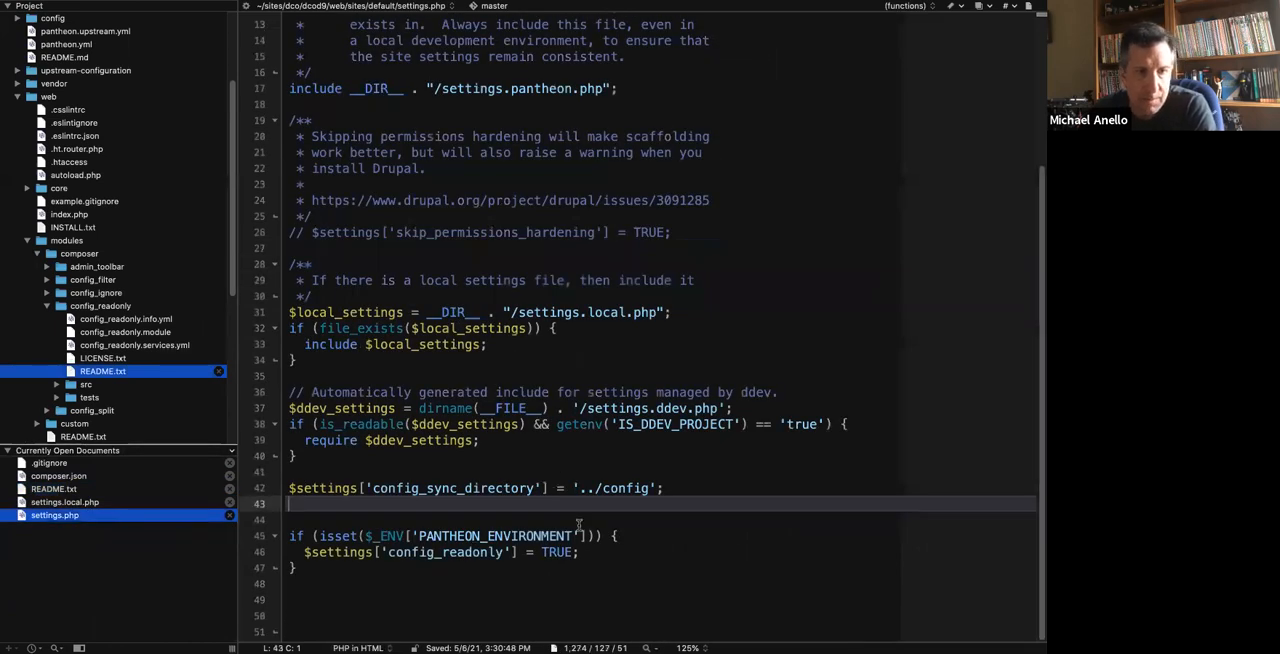
pyautogui.click(601, 552)
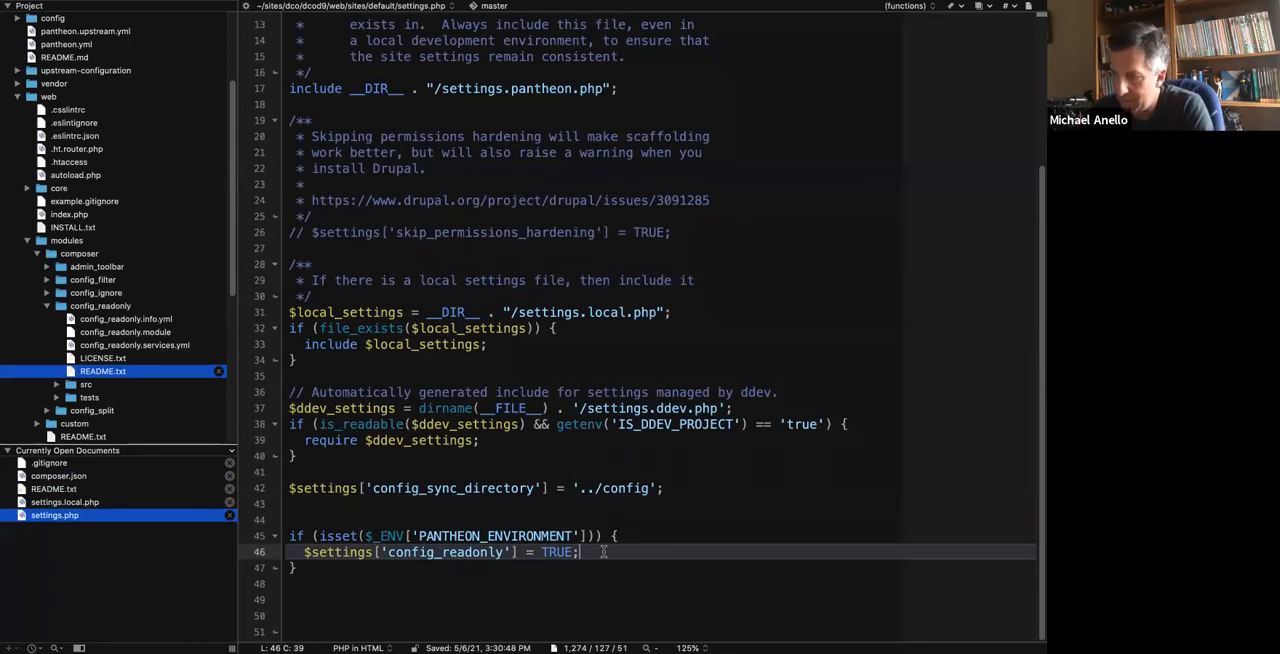
pyautogui.press('Return')
pyautogui.press('Return')
pyautogui.press('super+v')
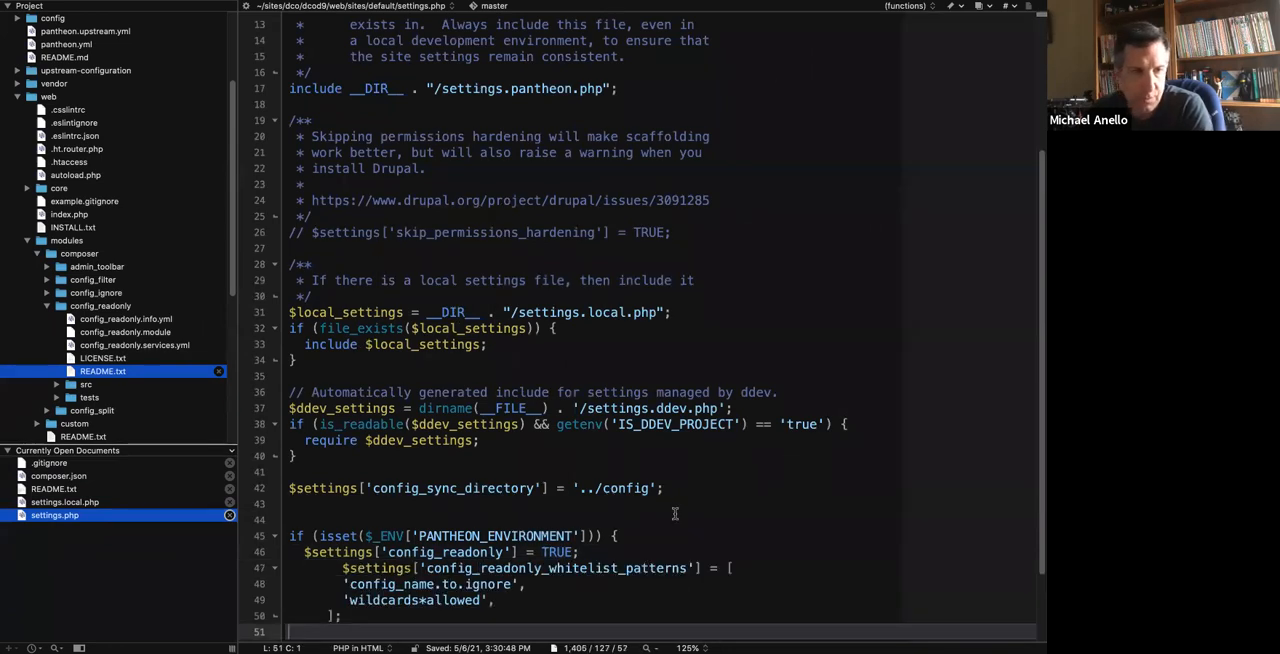
pyautogui.scroll(-2, 393, 515)
pyautogui.moveTo(394, 516); pyautogui.dragTo(270, 476)
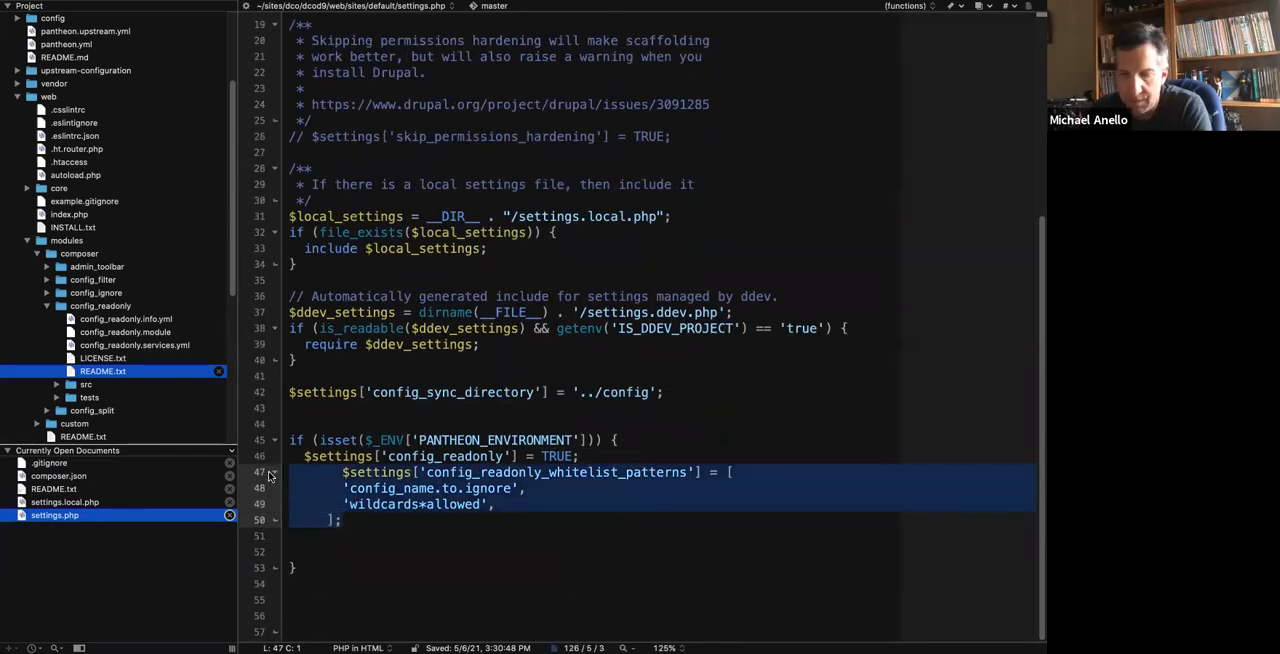
pyautogui.press('BackSpace')
pyautogui.press('Tab')
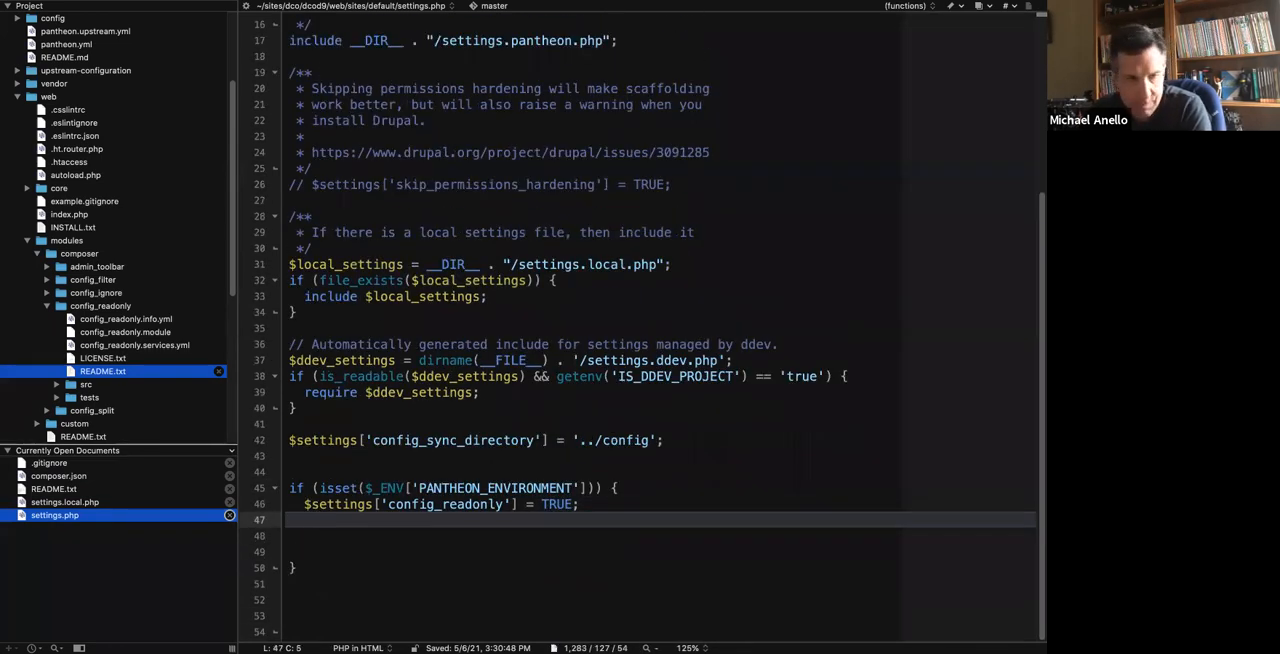
pyautogui.press('super+z')
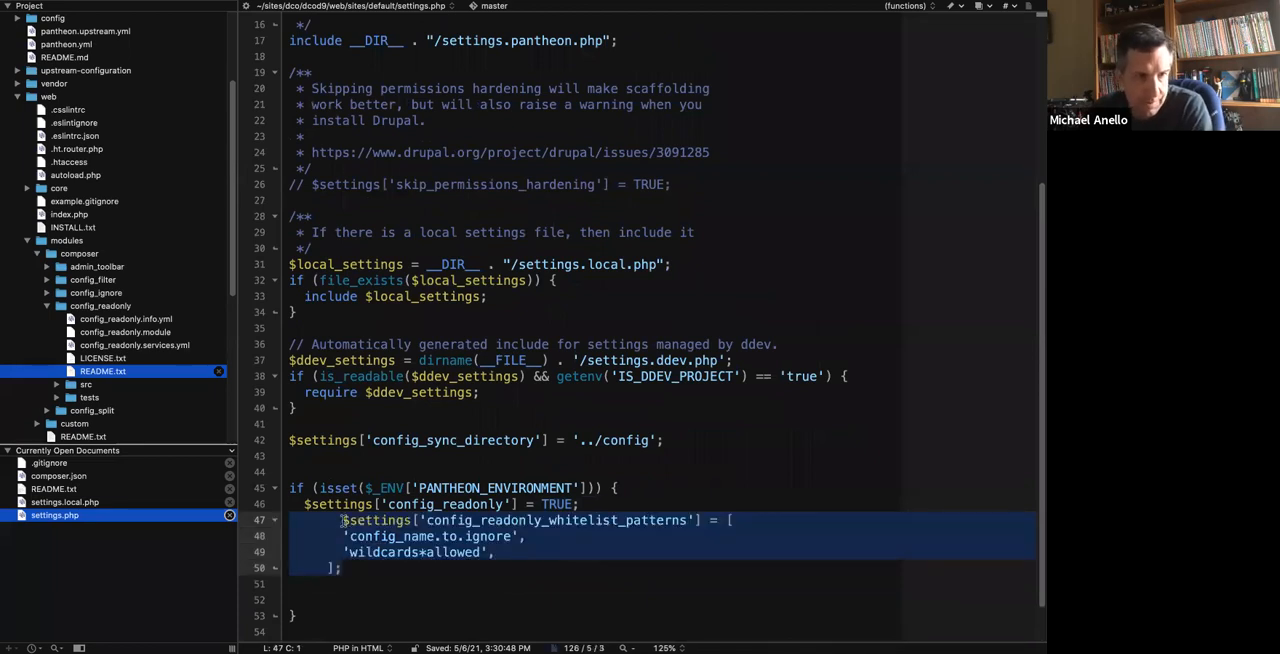
# Fix the pasted array's indentation so its opening and closing lines align with config_readonly and the entries sit one level deeper.
pyautogui.click(343, 520)
pyautogui.press('BackSpace')
pyautogui.press('BackSpace')
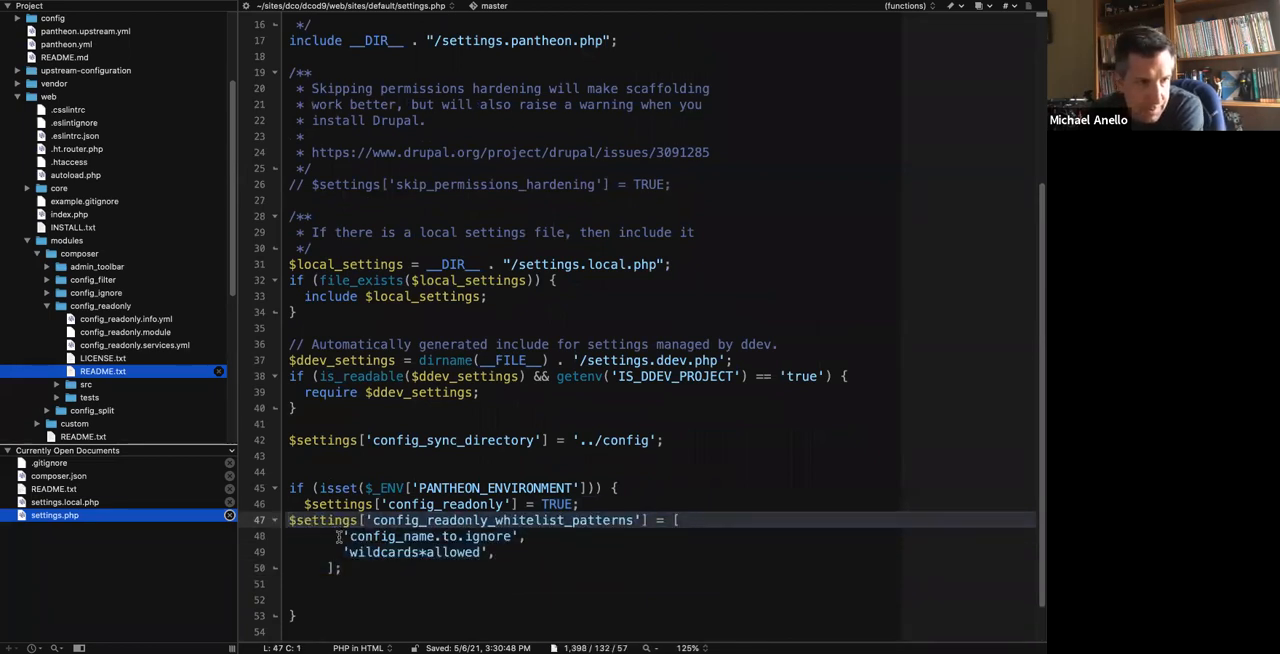
pyautogui.click(340, 536)
pyautogui.press('BackSpace')
pyautogui.press('BackSpace')
pyautogui.press('BackSpace')
pyautogui.click(341, 552)
pyautogui.press('BackSpace')
pyautogui.press('BackSpace')
pyautogui.press('BackSpace')
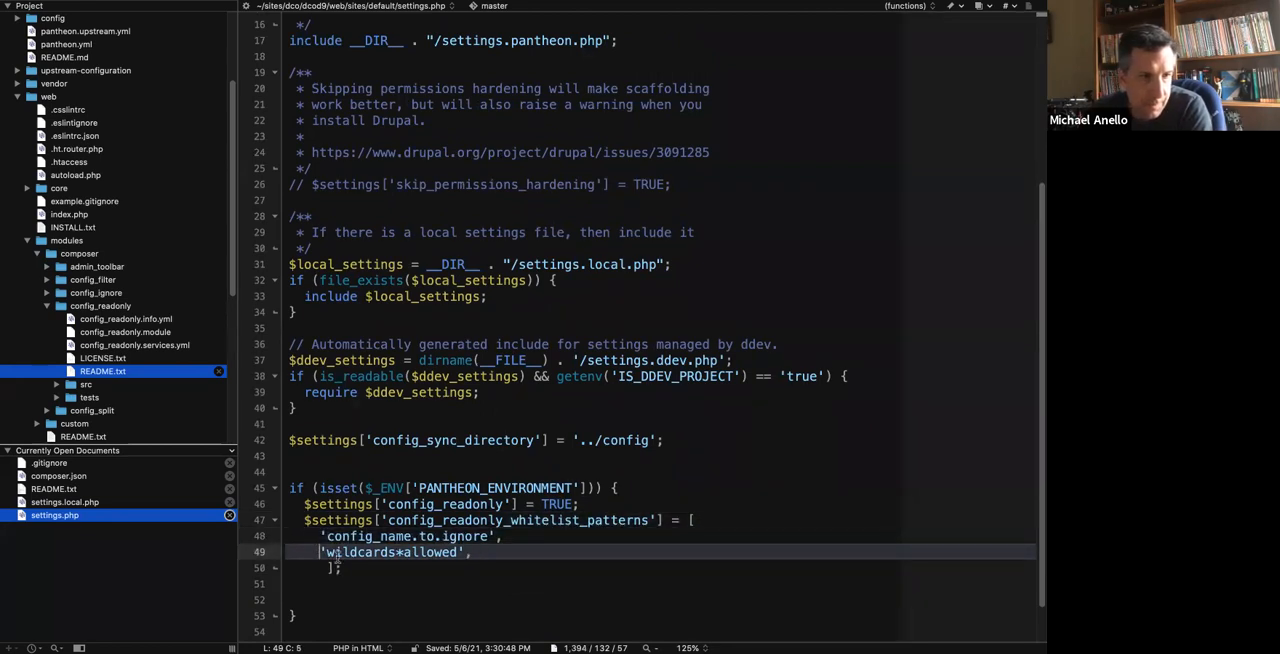
pyautogui.click(323, 569)
pyautogui.press('BackSpace')
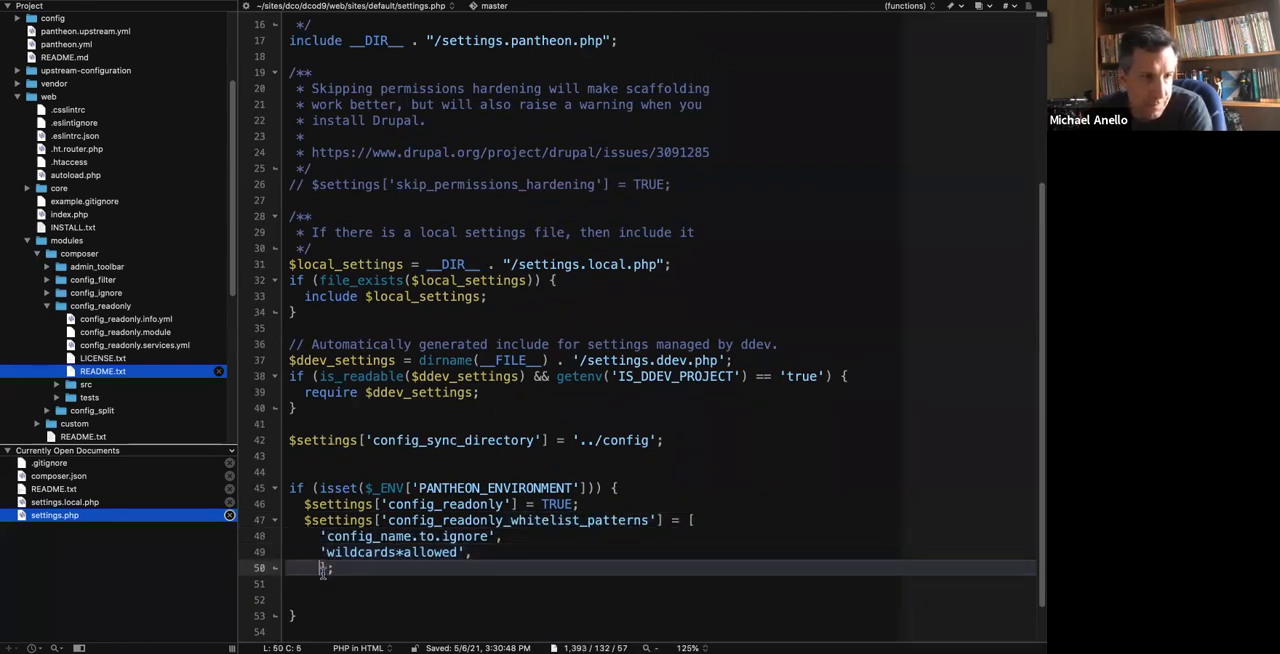
pyautogui.press('BackSpace')
pyautogui.press('BackSpace')
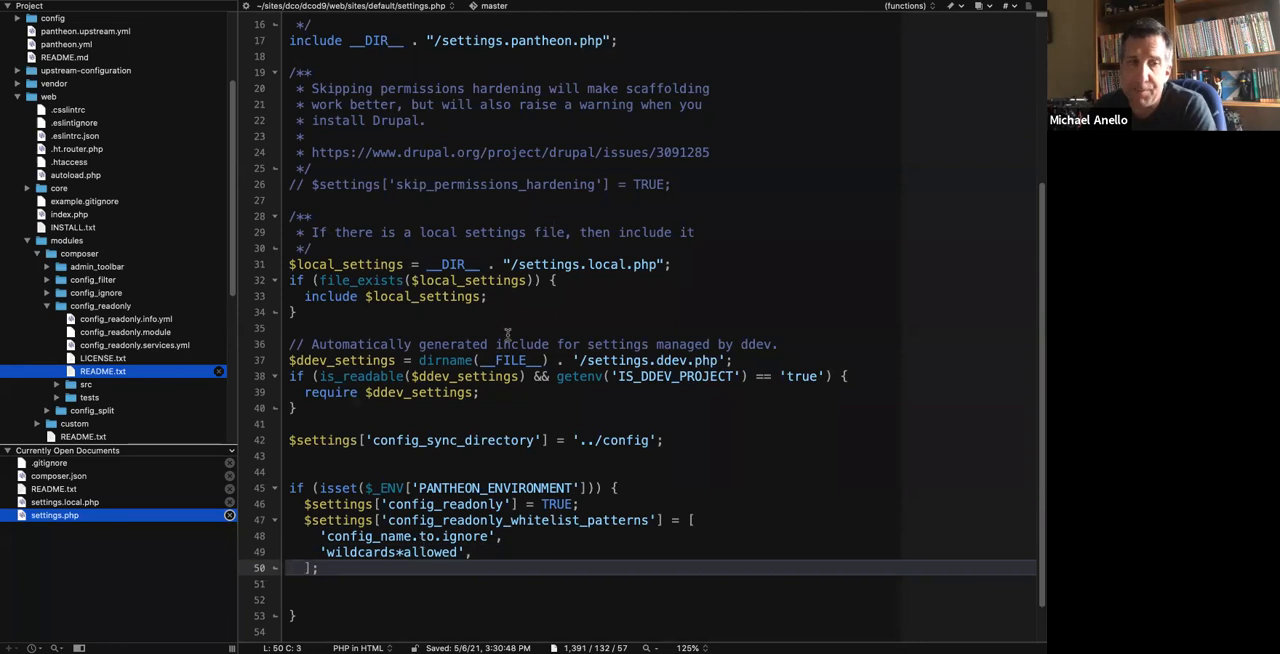
# Replace the two placeholder whitelist patterns with the single entry 'block.block.*' and save settings.php.
pyautogui.moveTo(328, 538); pyautogui.dragTo(457, 556)
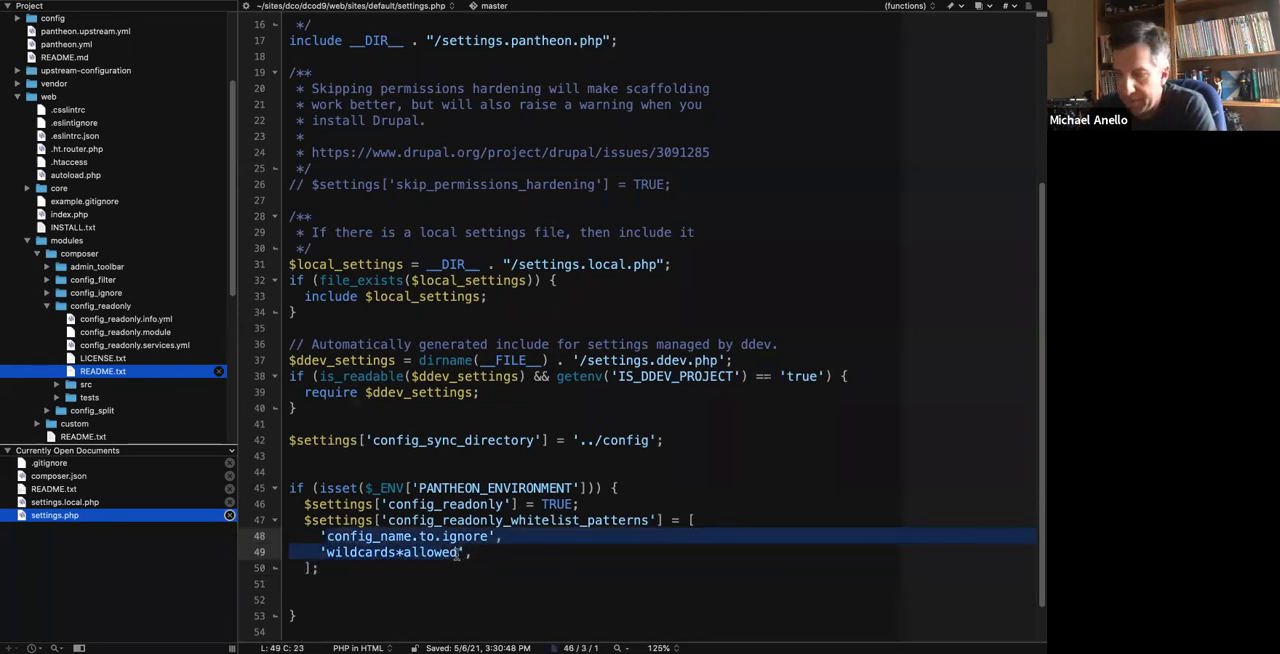
pyautogui.write('block.block.*')
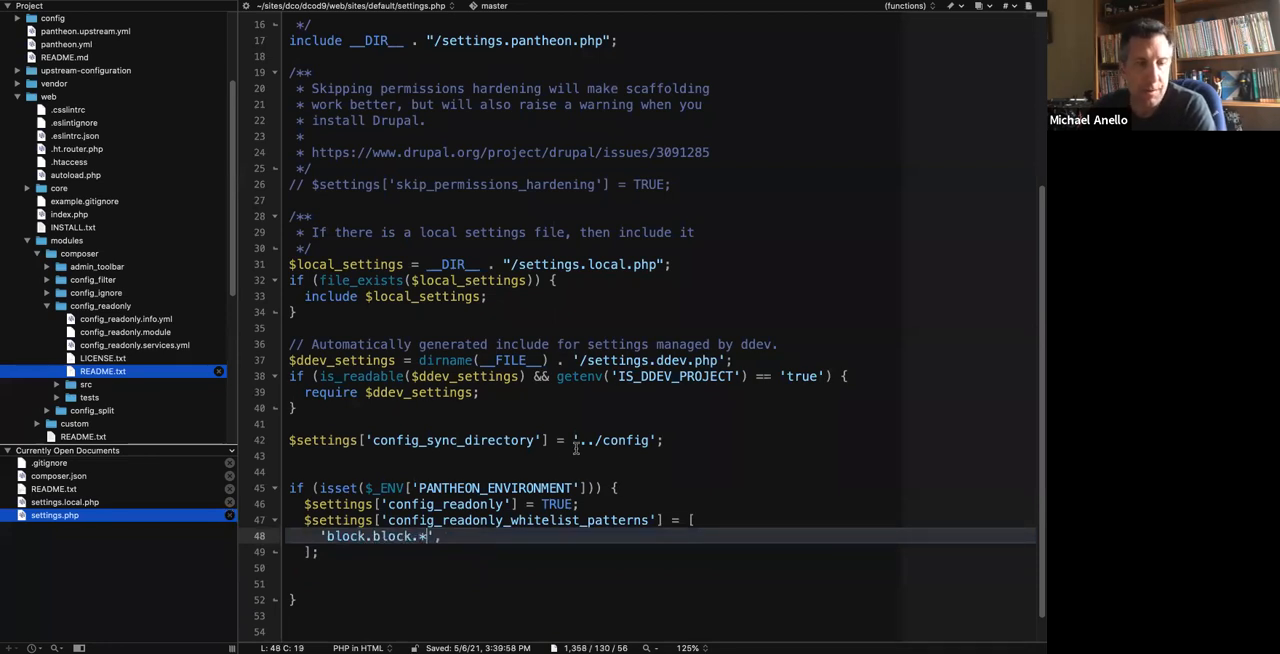
# Check the dev site's block layout page in the browser and return to settings.php in BBEdit.
pyautogui.hotkey('ctrl', 'Left')
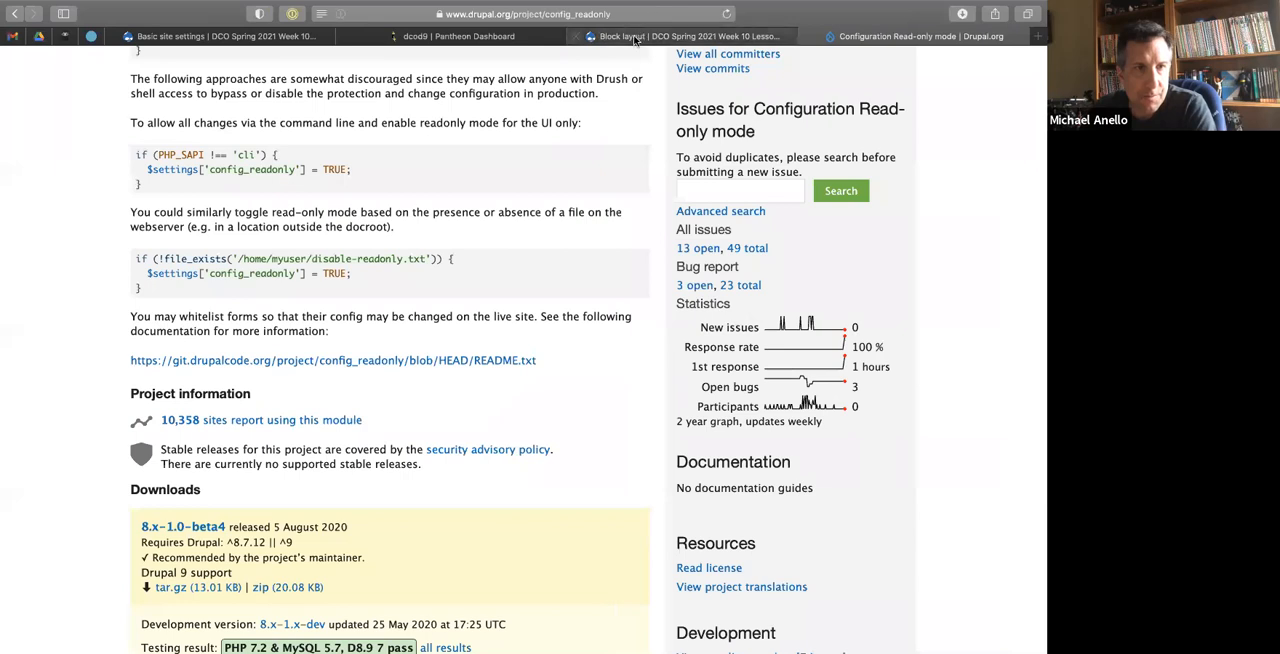
pyautogui.click(638, 39)
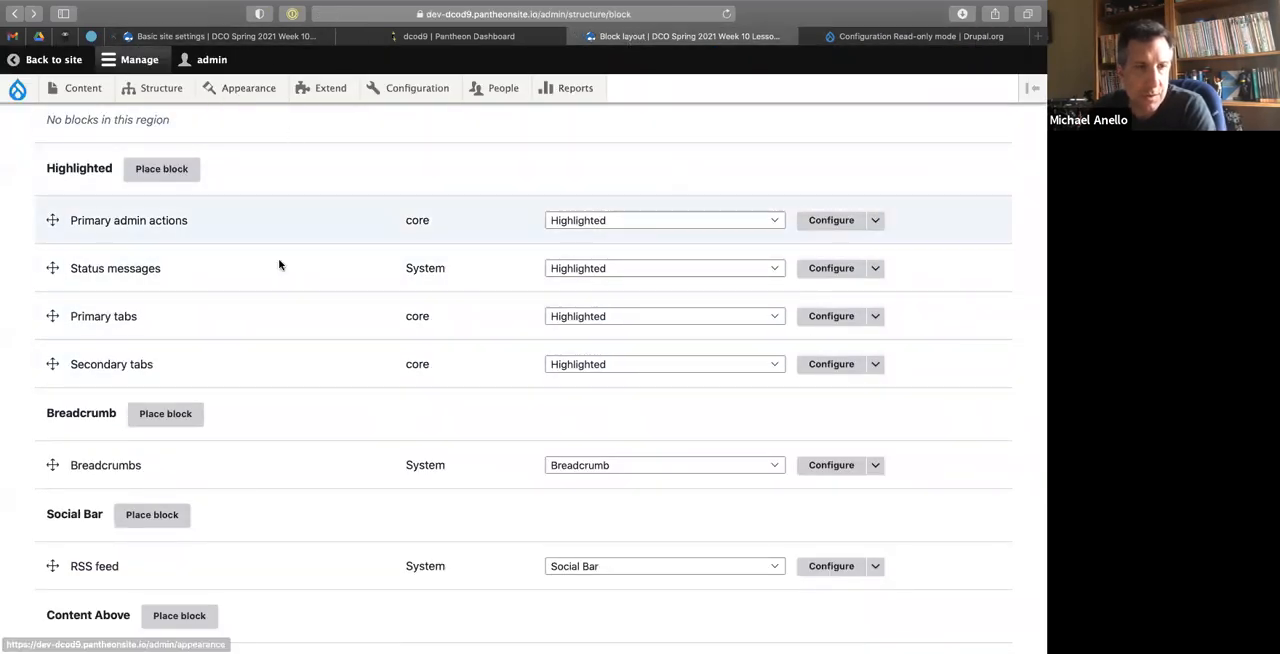
pyautogui.hotkey('ctrl', 'Left')
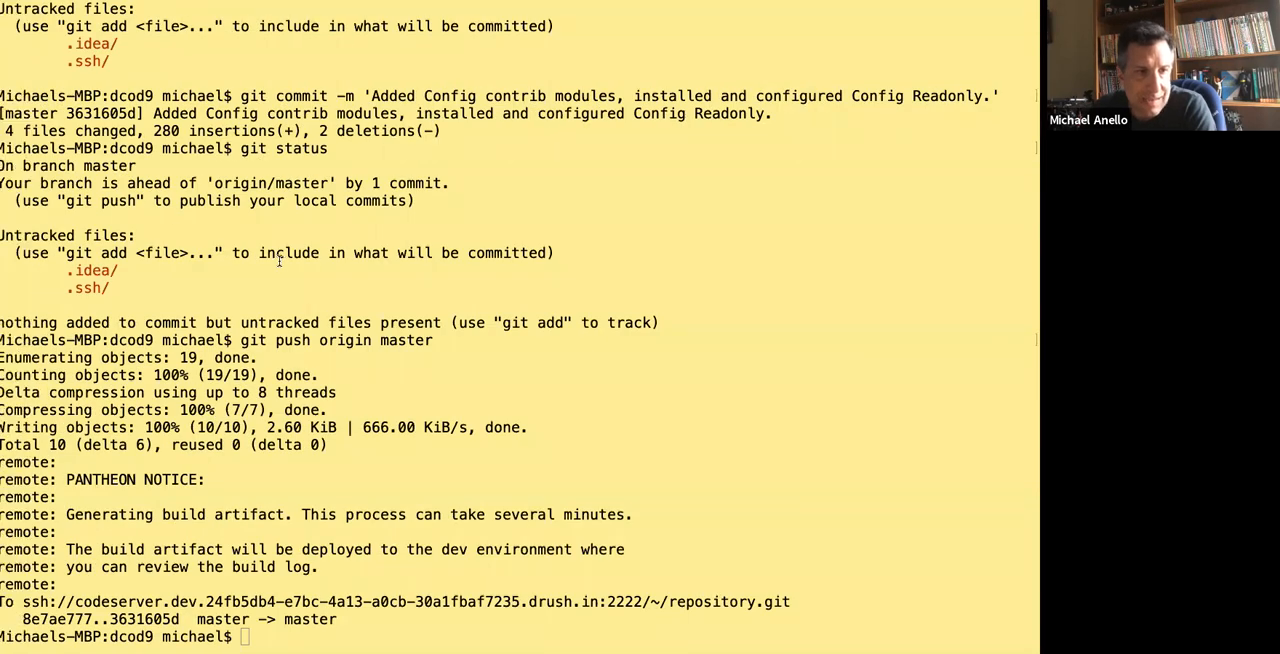
pyautogui.hotkey('ctrl', 'Right')
pyautogui.hotkey('ctrl', 'Right')
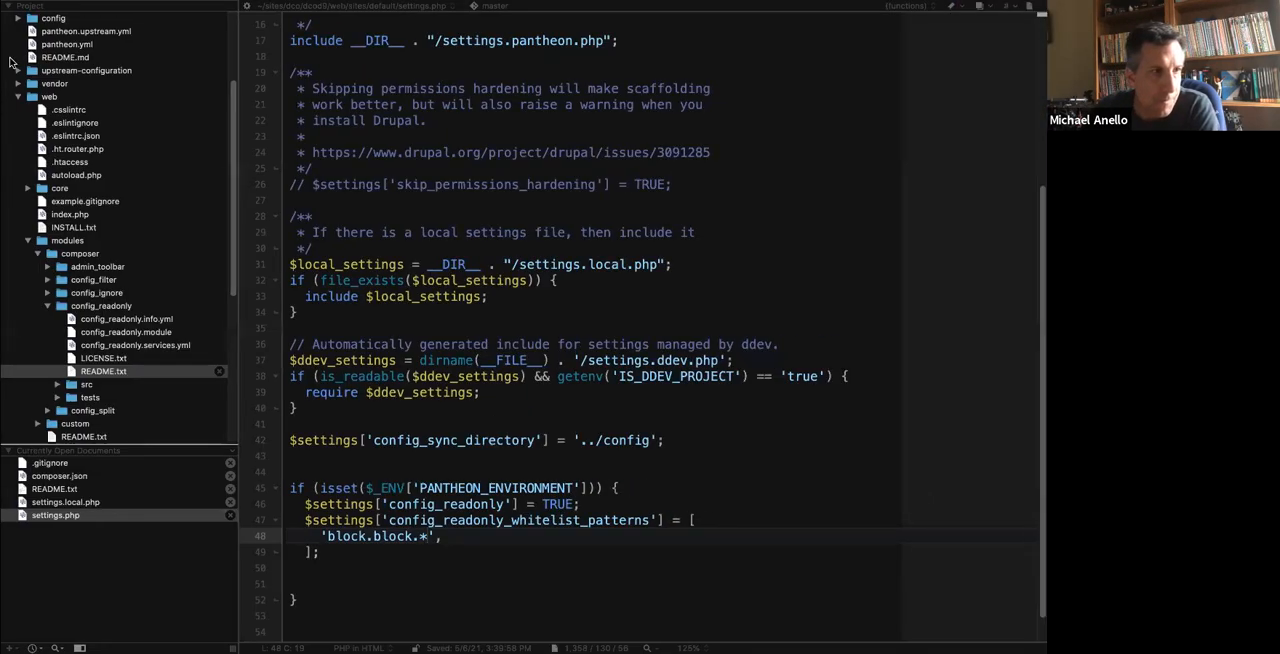
# Examine the block.block file names in the project's config folder, opening block.block.claro_breadcrumbs.yml to read it and closing it again.
pyautogui.click(15, 20)
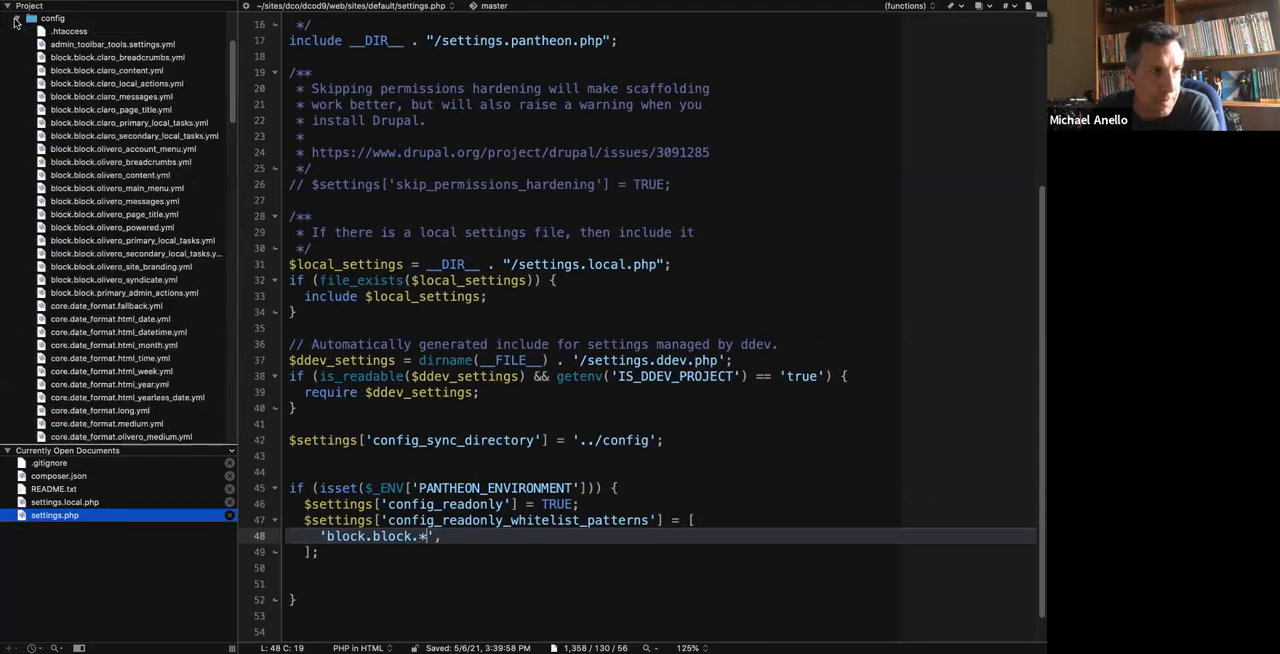
pyautogui.click(88, 58)
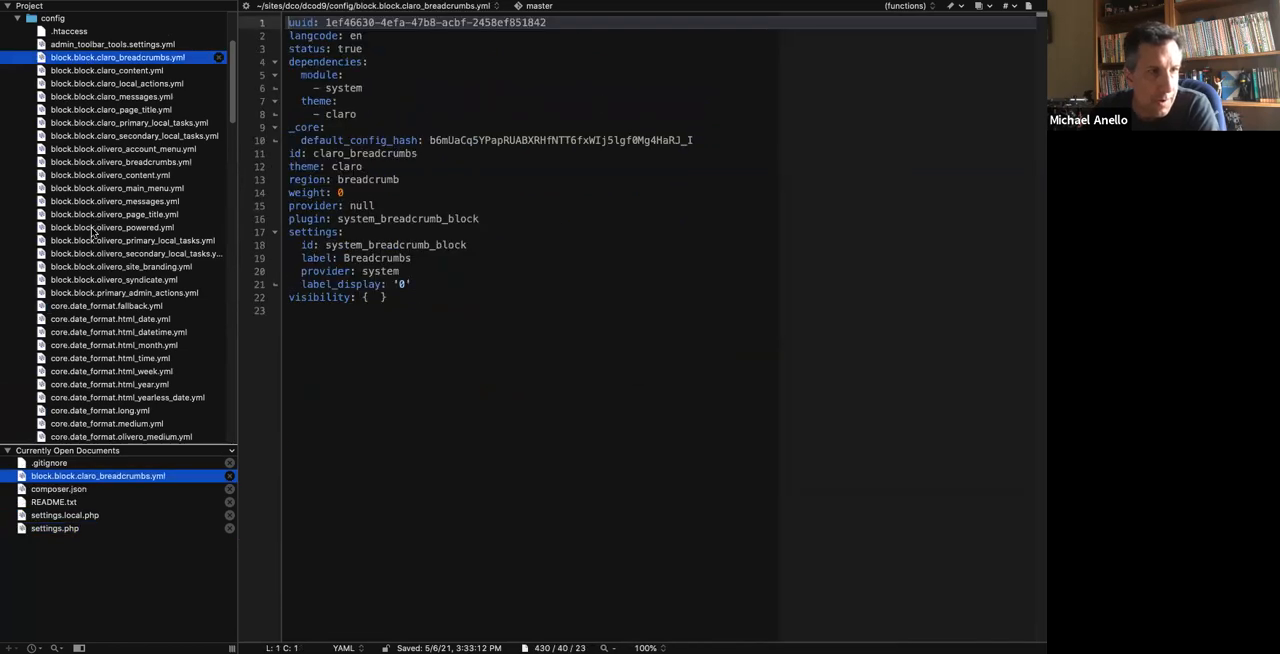
pyautogui.keyDown('super'); pyautogui.click(92, 228); pyautogui.keyUp('super')
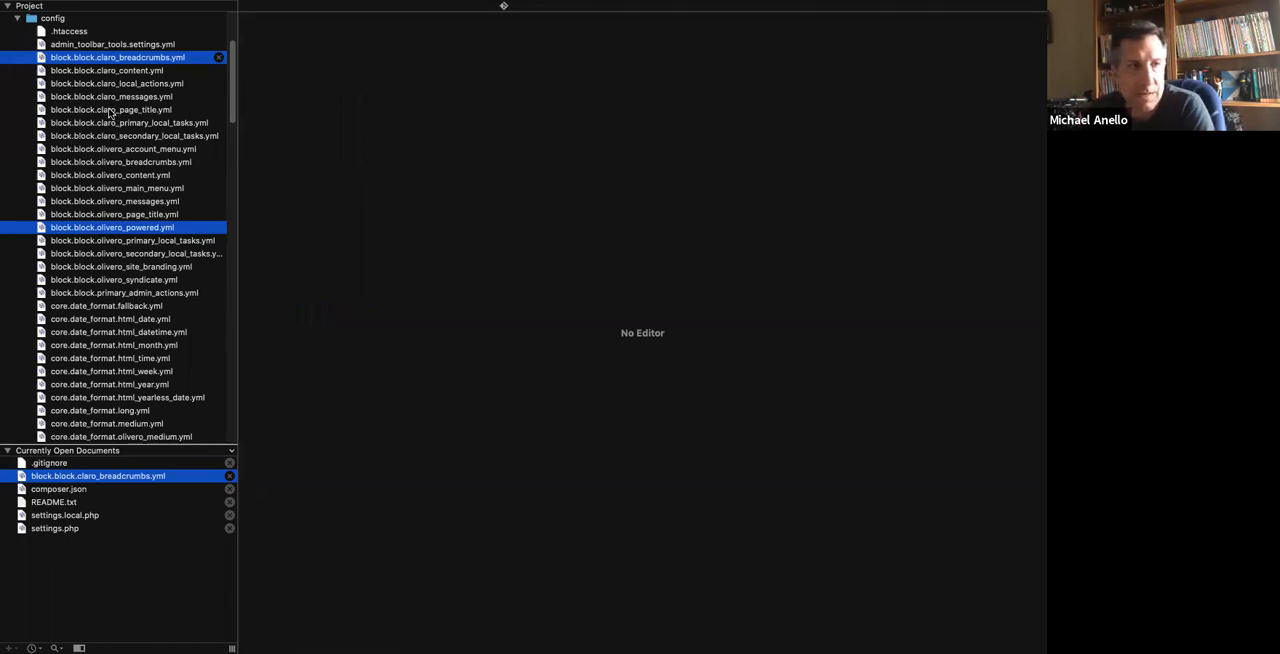
pyautogui.click(219, 57)
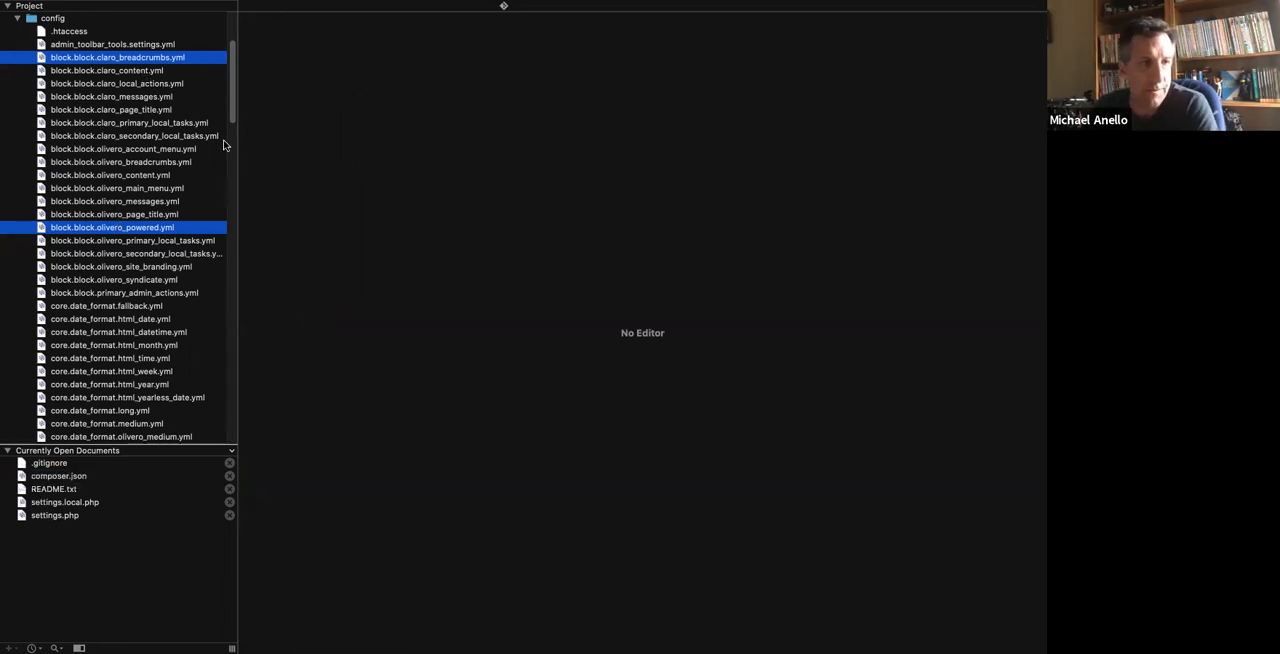
# Remove the two blank lines before the PANTHEON_ENVIRONMENT condition's closing brace, save settings.php and switch to the browser's block layout page.
pyautogui.click(70, 515)
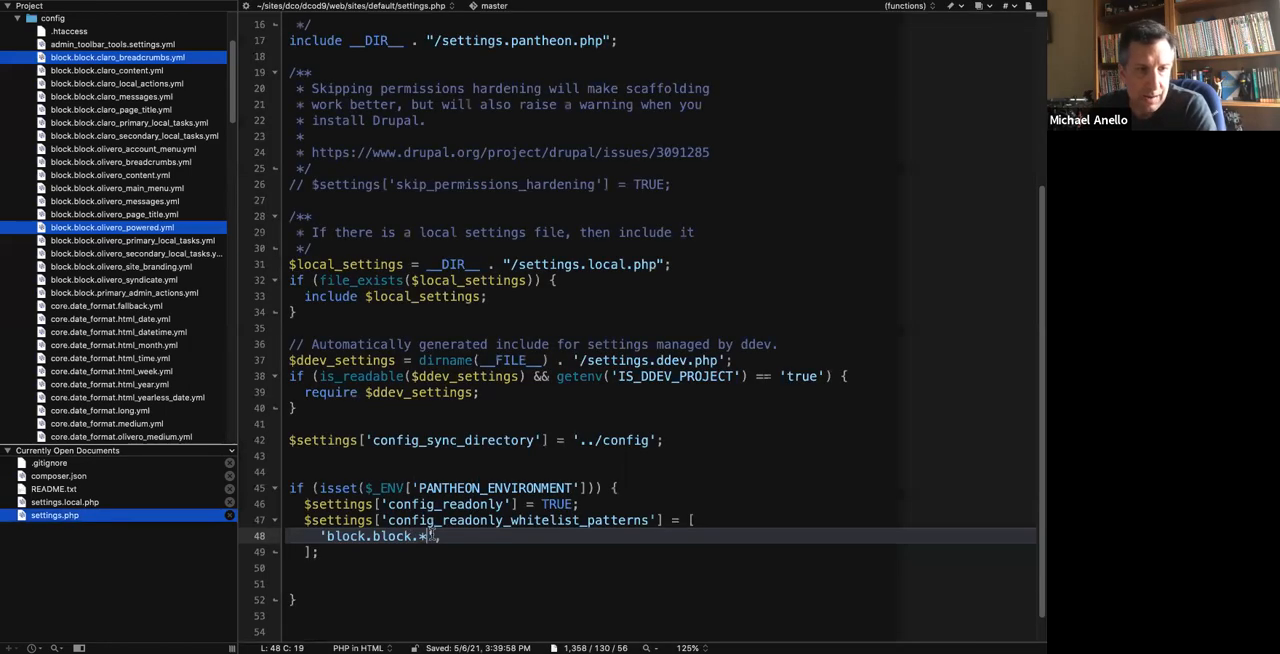
pyautogui.press('Down')
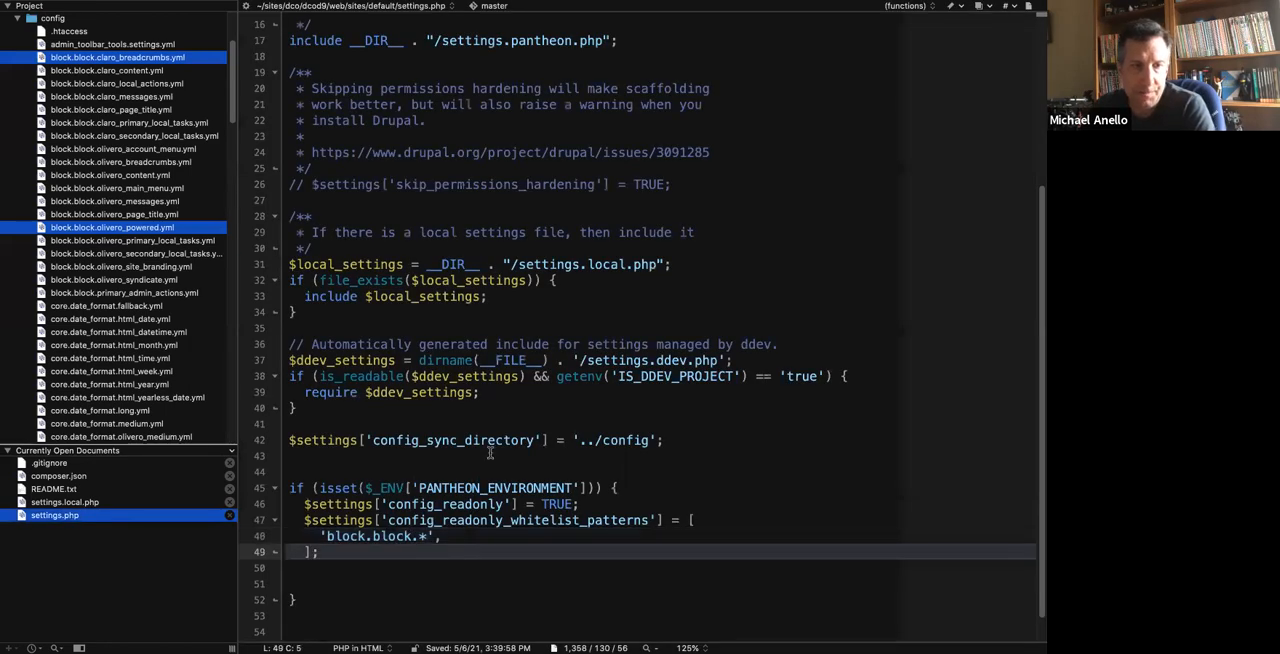
pyautogui.click(354, 569)
pyautogui.press('BackSpace')
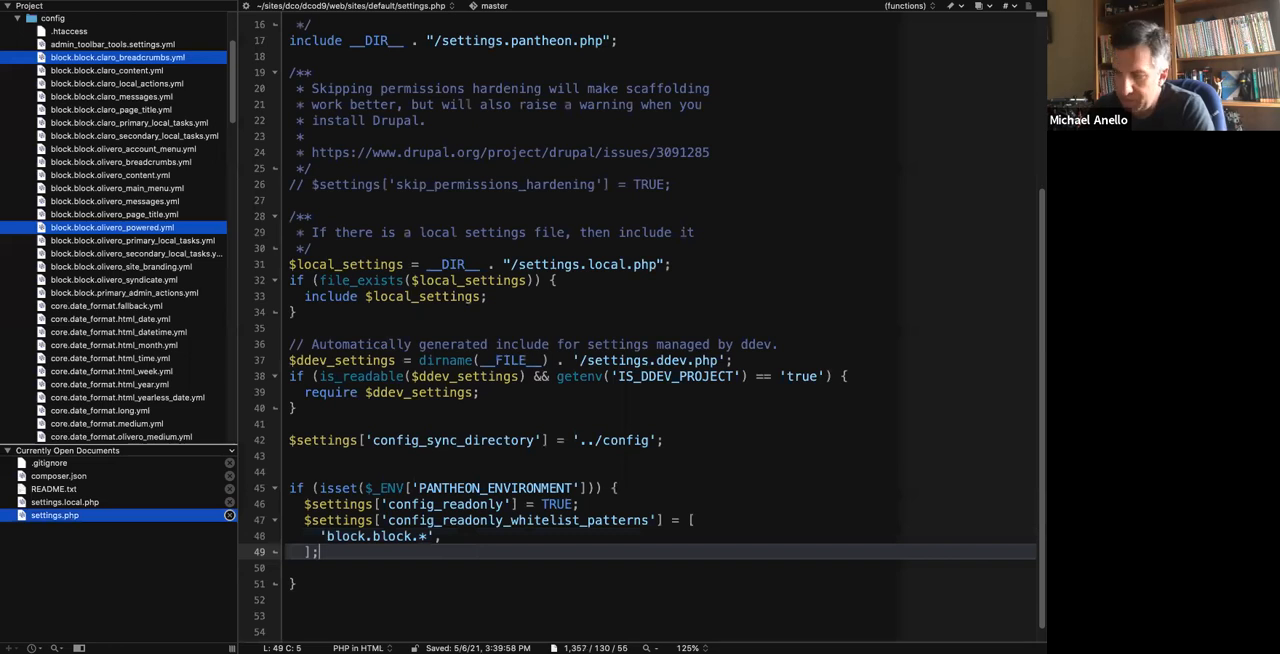
pyautogui.press('Down')
pyautogui.press('BackSpace')
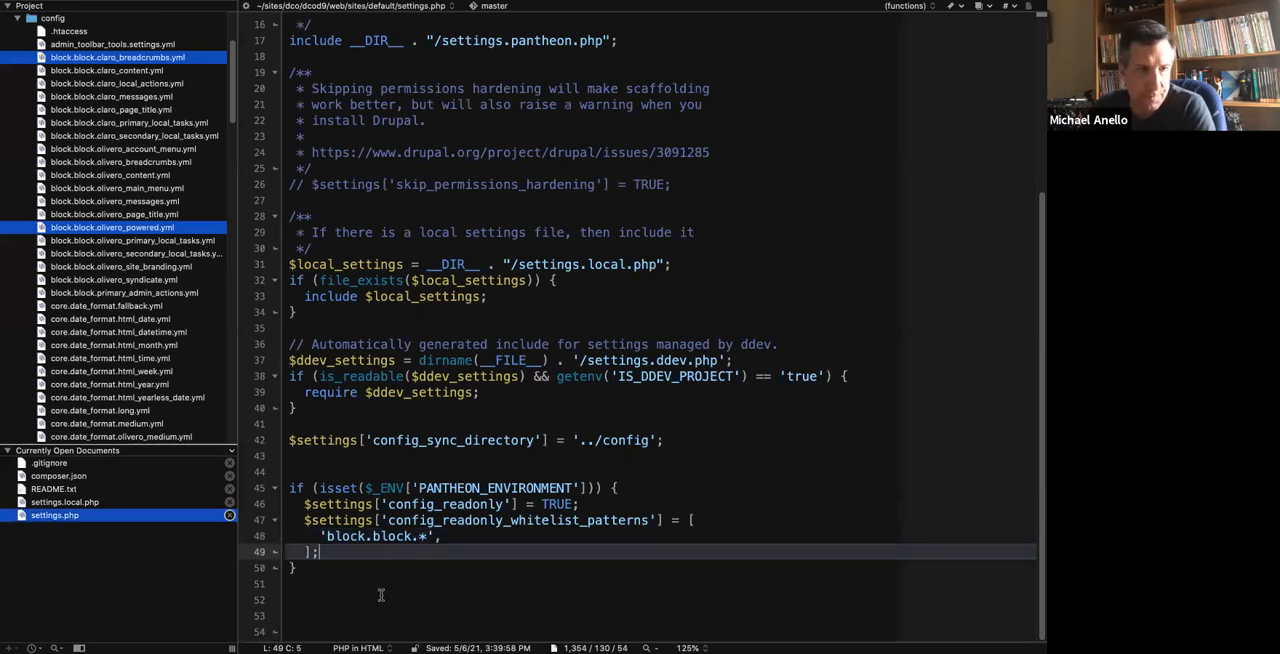
pyautogui.click(478, 422)
pyautogui.hotkey('ctrl', 's')
pyautogui.press('super+Tab')
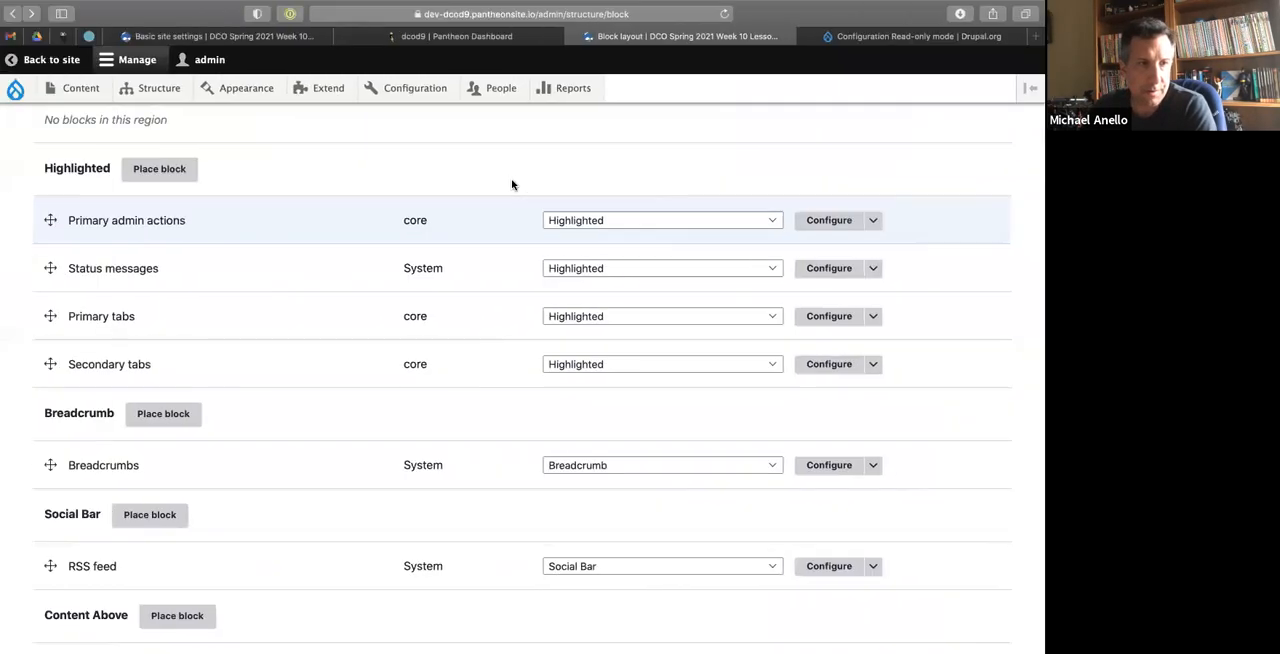
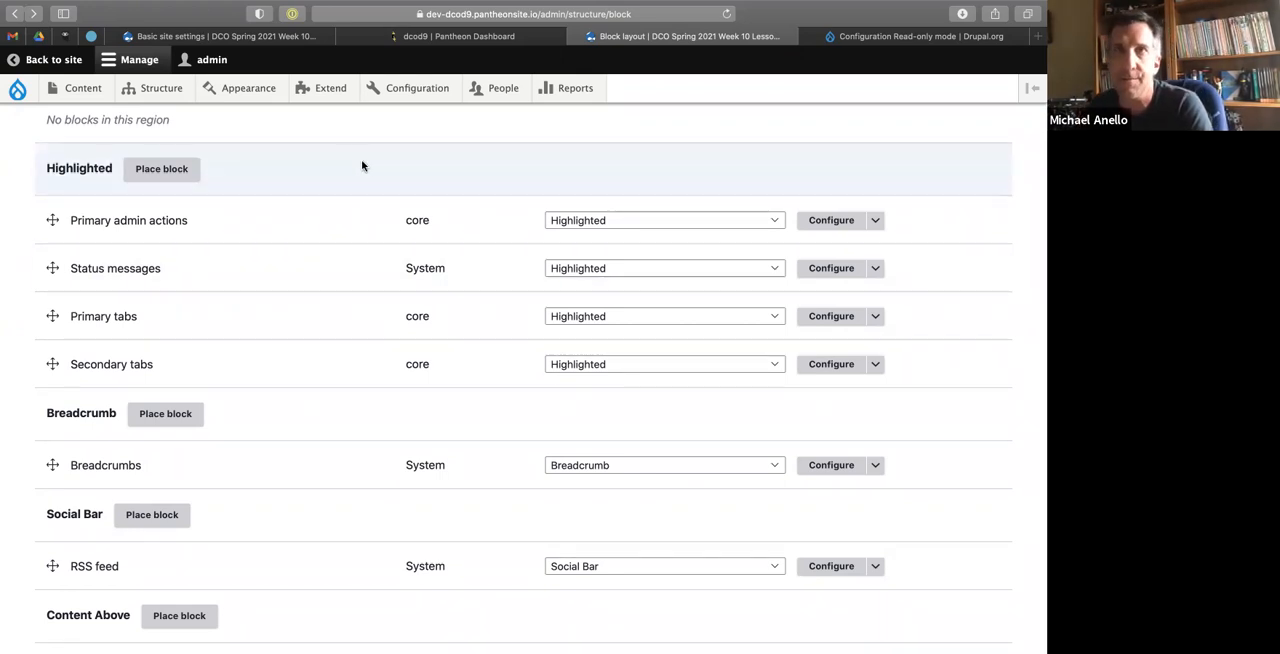
# Switch to the terminal, check the repository's git status and begin a git add command for web/sites/.
pyautogui.hotkey('ctrl', 'Left')
pyautogui.write('git status')
pyautogui.press('Return')
pyautogui.write('git add web/sites/')
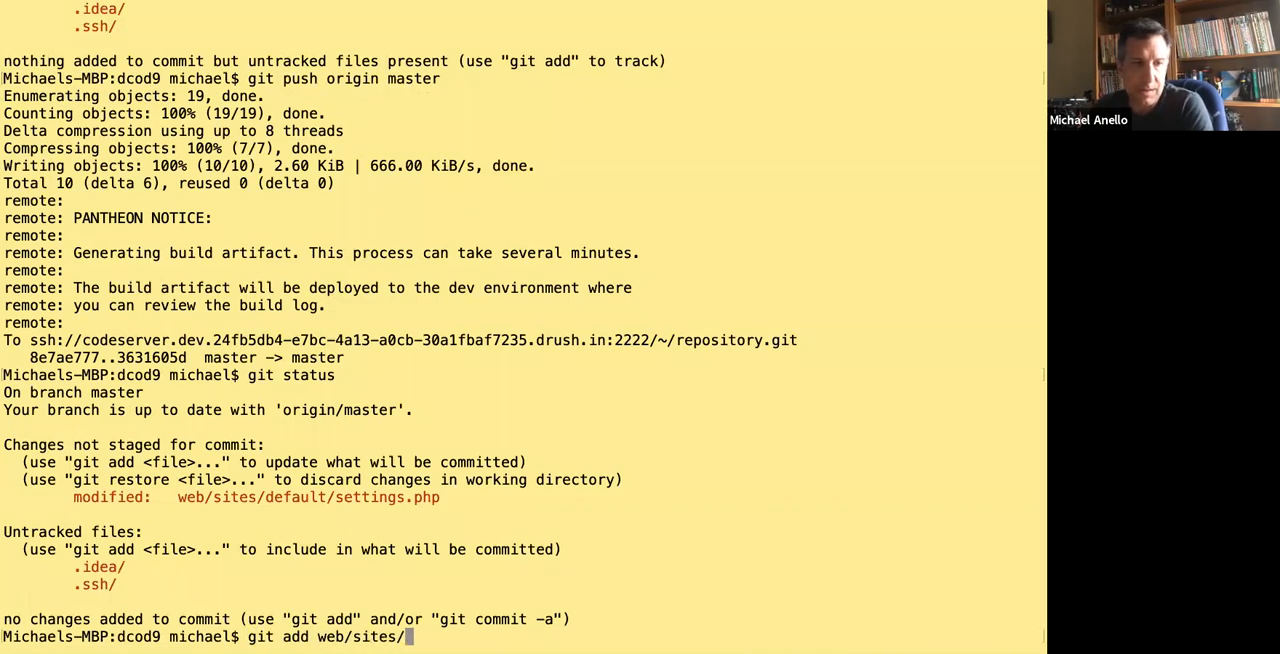
# Reload the local dcod9.ddev.site Basic site settings page in the browser and return to settings.php in BBEdit.
pyautogui.hotkey('ctrl', 'Right')
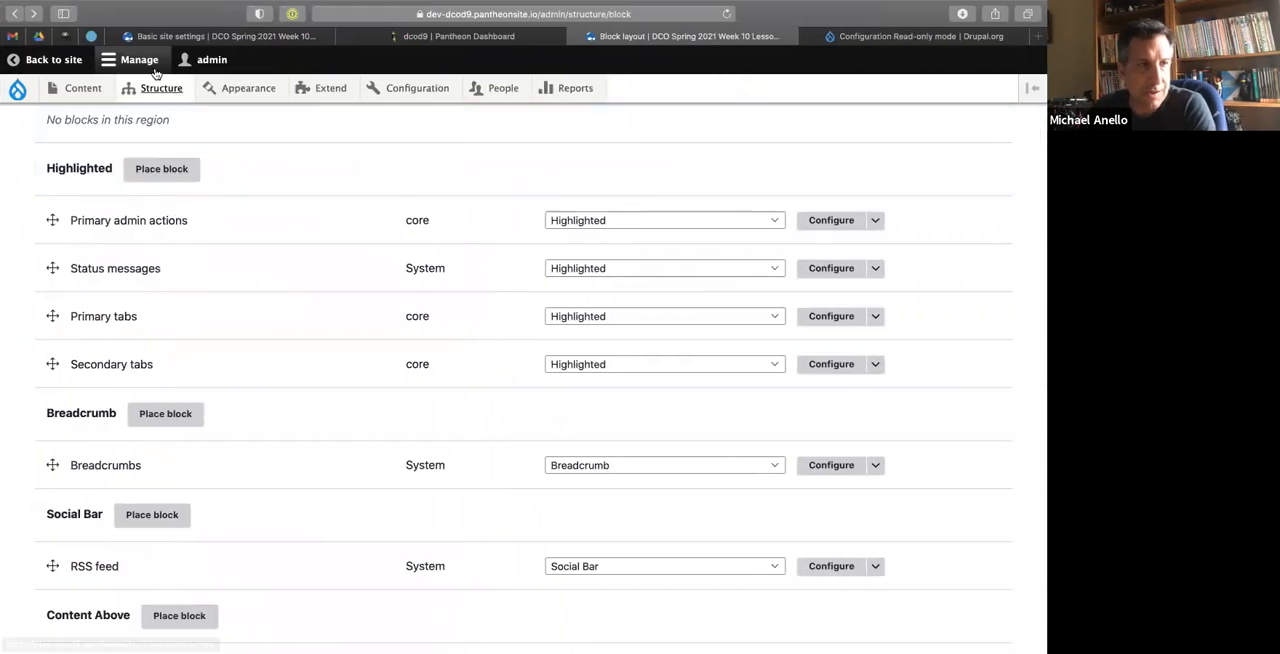
pyautogui.click(243, 41)
pyautogui.click(726, 13)
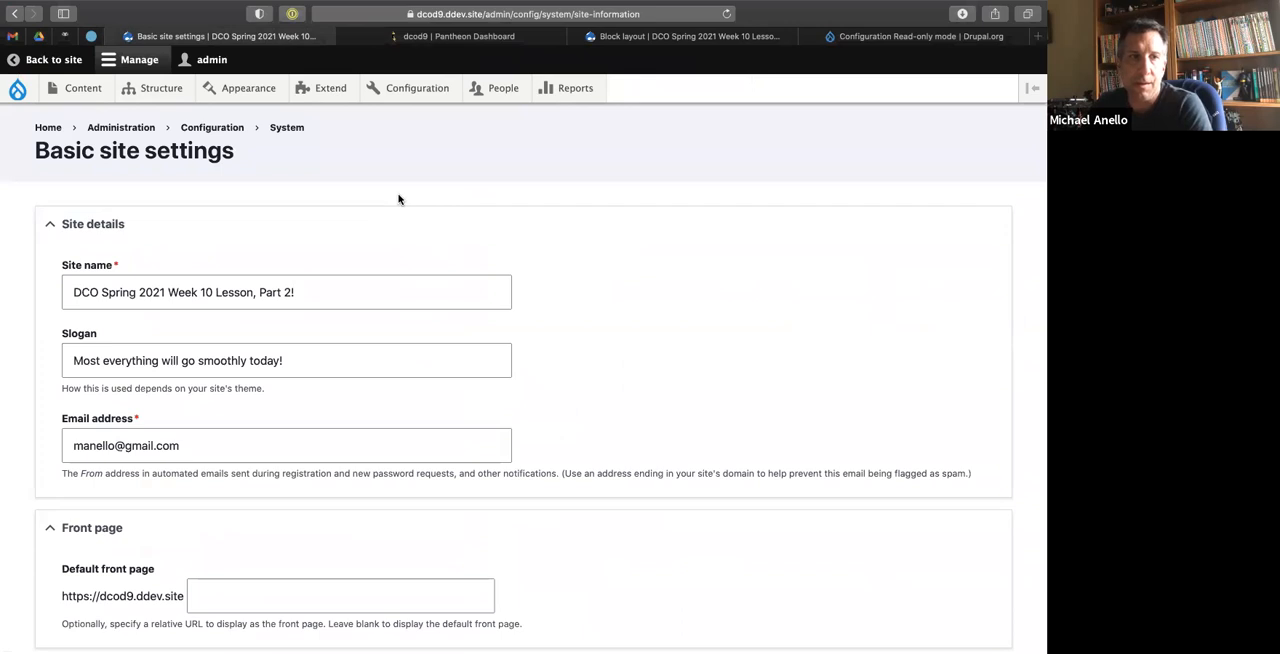
pyautogui.hotkey('ctrl', 'Right')
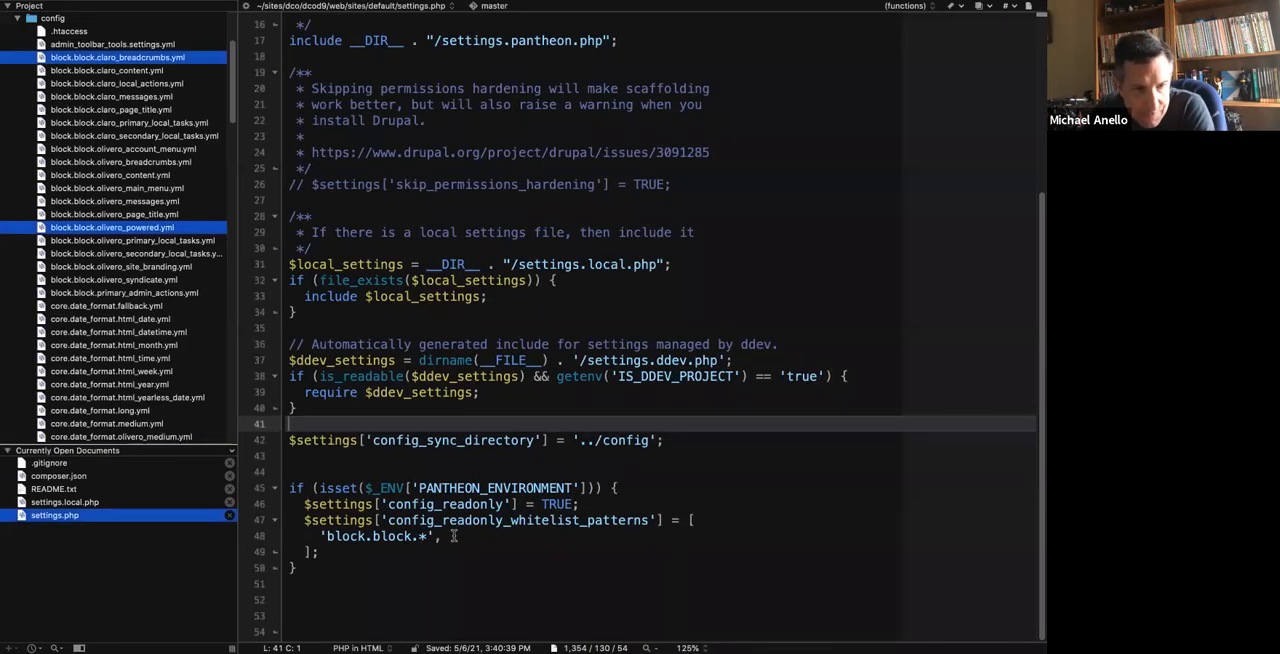
# Try a second semicolon after the whitelist array in settings.php, save, reload the local Basic site settings page, and remove the extra semicolon.
pyautogui.click(320, 551)
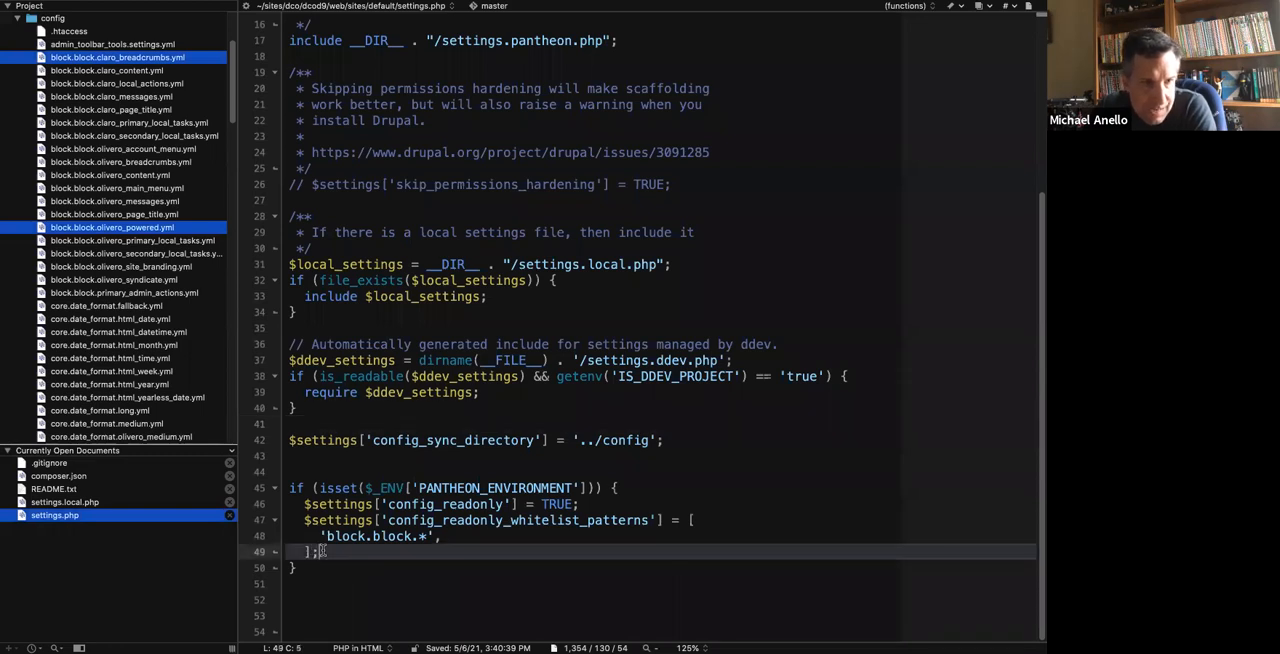
pyautogui.write(';')
pyautogui.click(340, 456)
pyautogui.press('super+s')
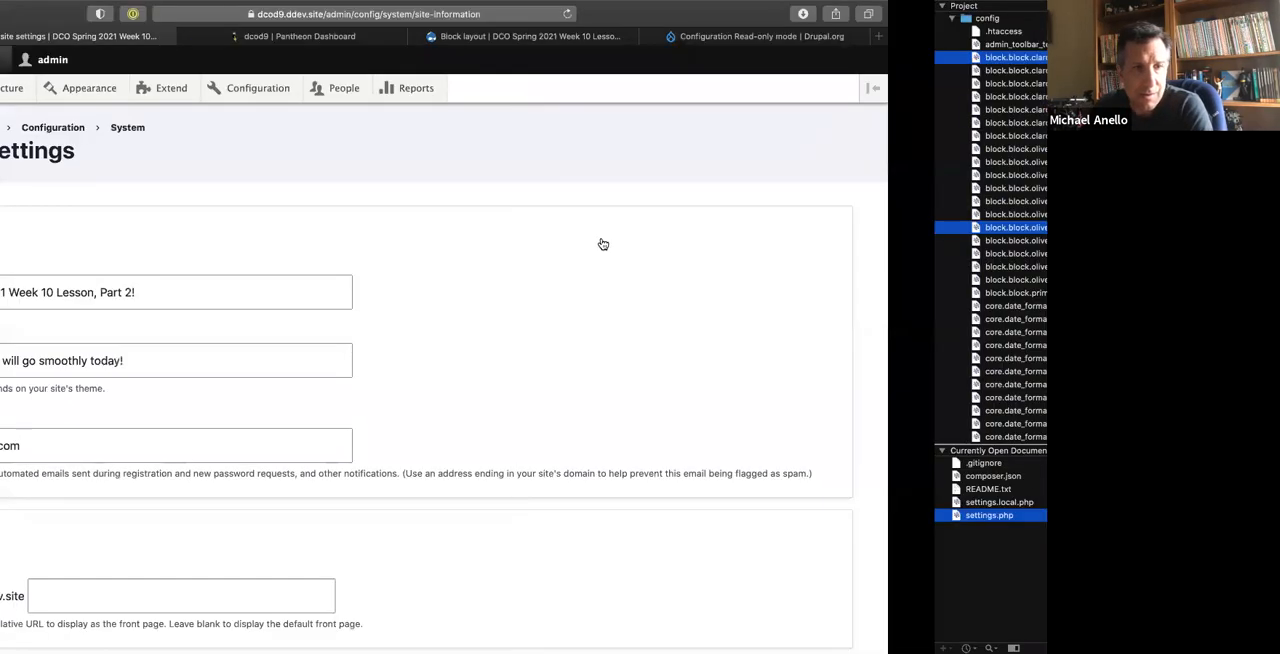
pyautogui.click(602, 237)
pyautogui.click(613, 219)
pyautogui.click(646, 163)
pyautogui.press('super+r')
pyautogui.press('super+Tab')
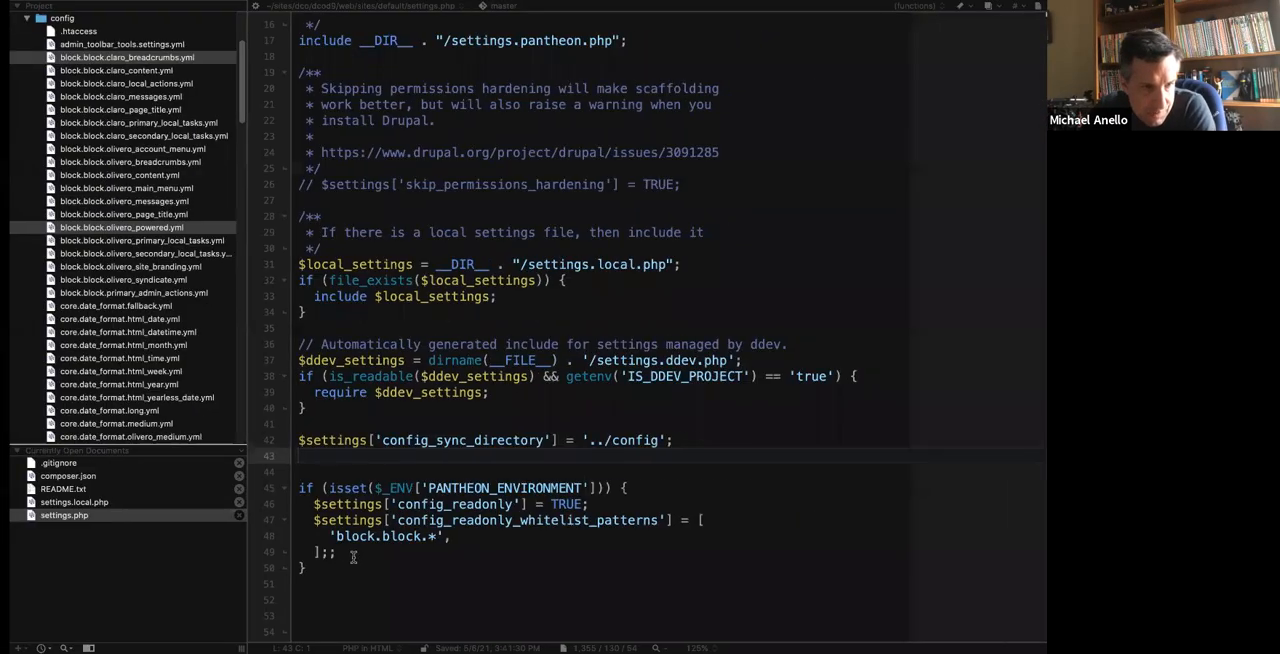
pyautogui.click(320, 551)
pyautogui.press('BackSpace')
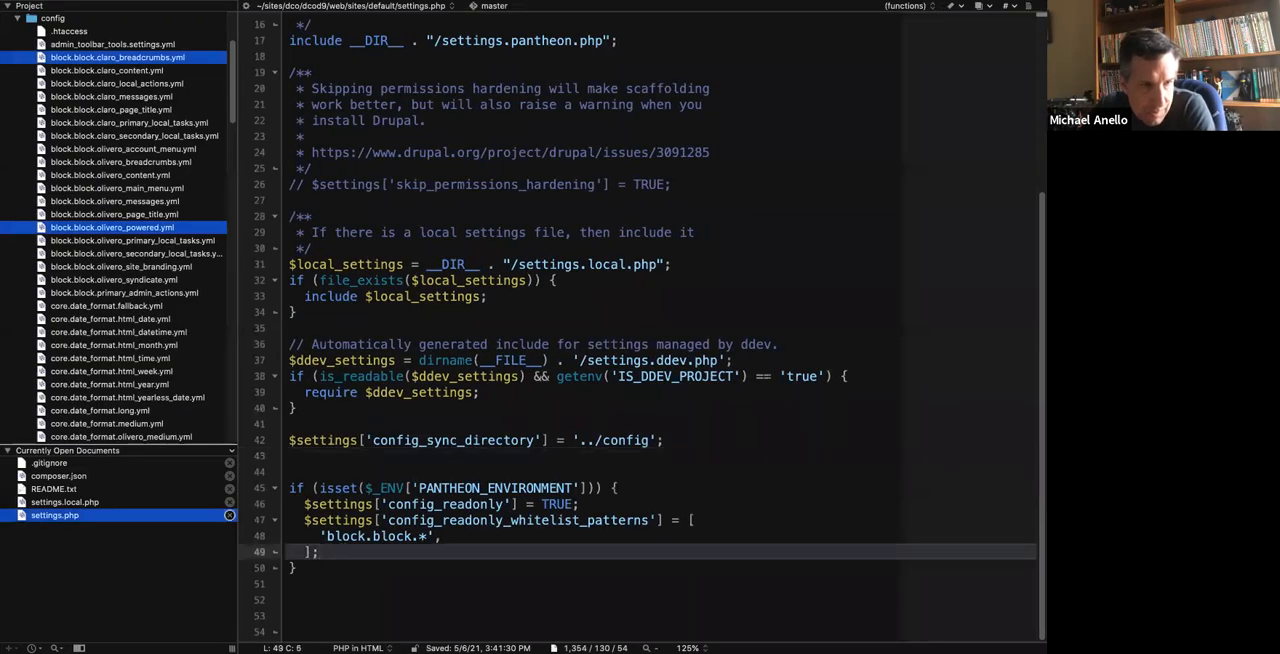
# Replace the whitelist array's closing square bracket with a parenthesis, save settings.php and reload the local Basic site settings page.
pyautogui.click(313, 551)
pyautogui.press('BackSpace')
pyautogui.write(')')
pyautogui.click(366, 458)
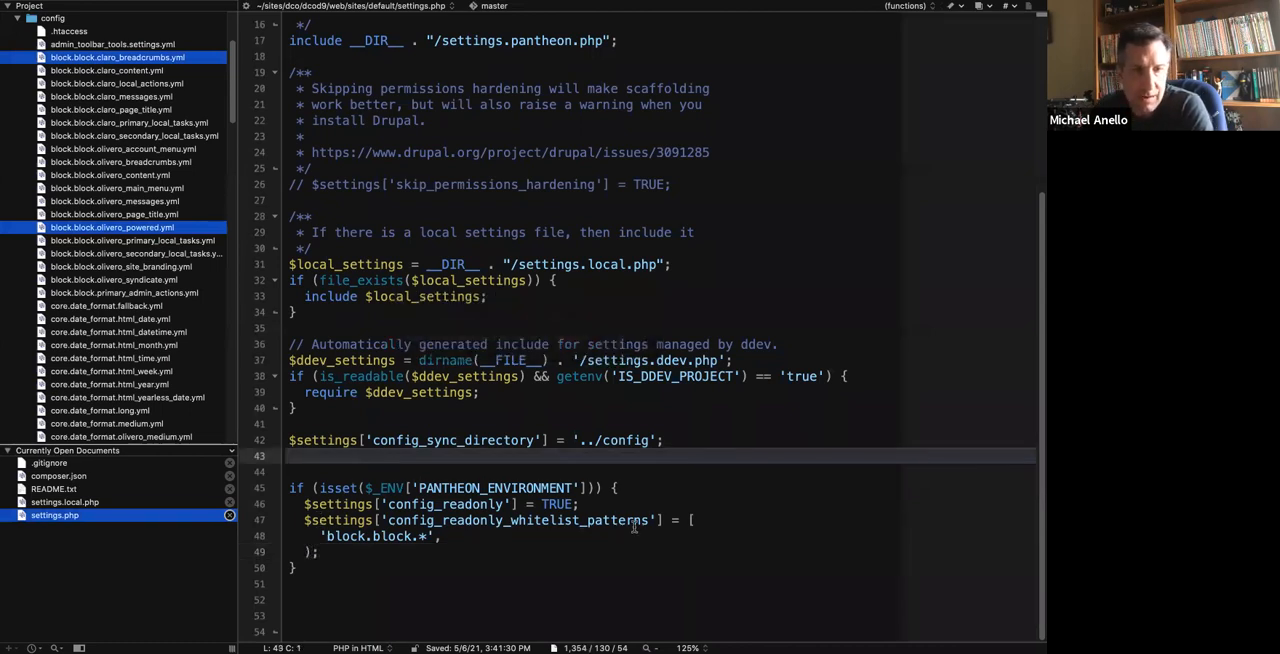
pyautogui.press('super+s')
pyautogui.hotkey('ctrl', 'Left')
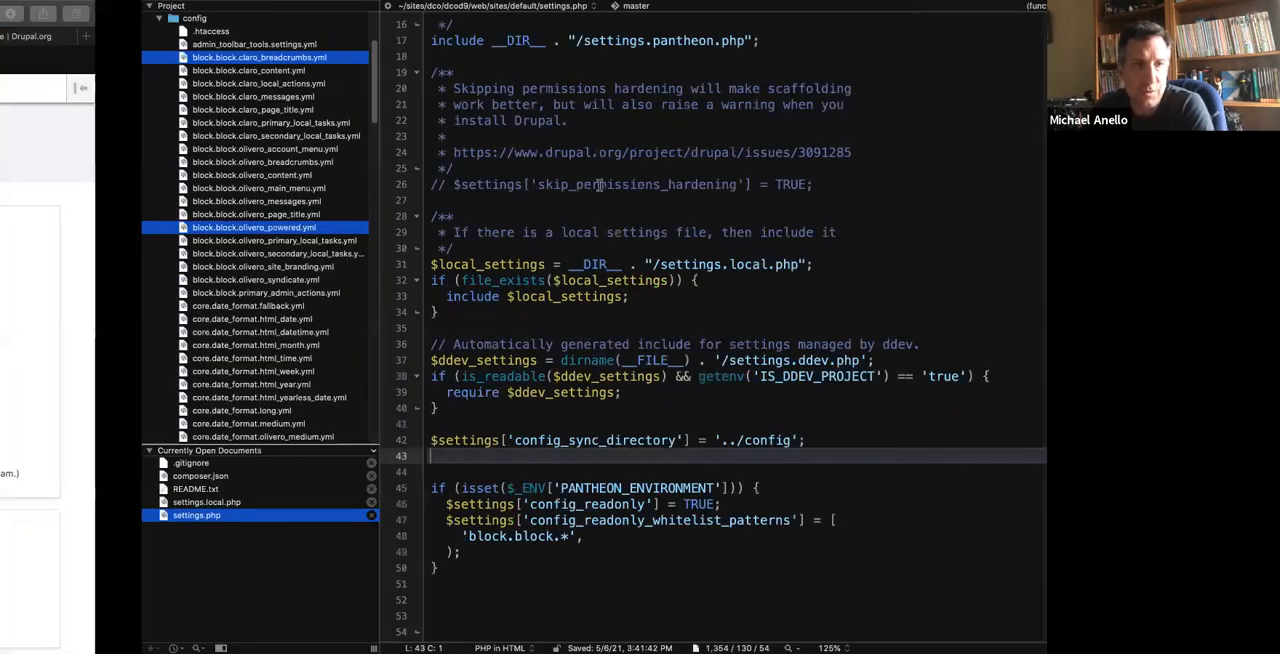
pyautogui.press('super+r')
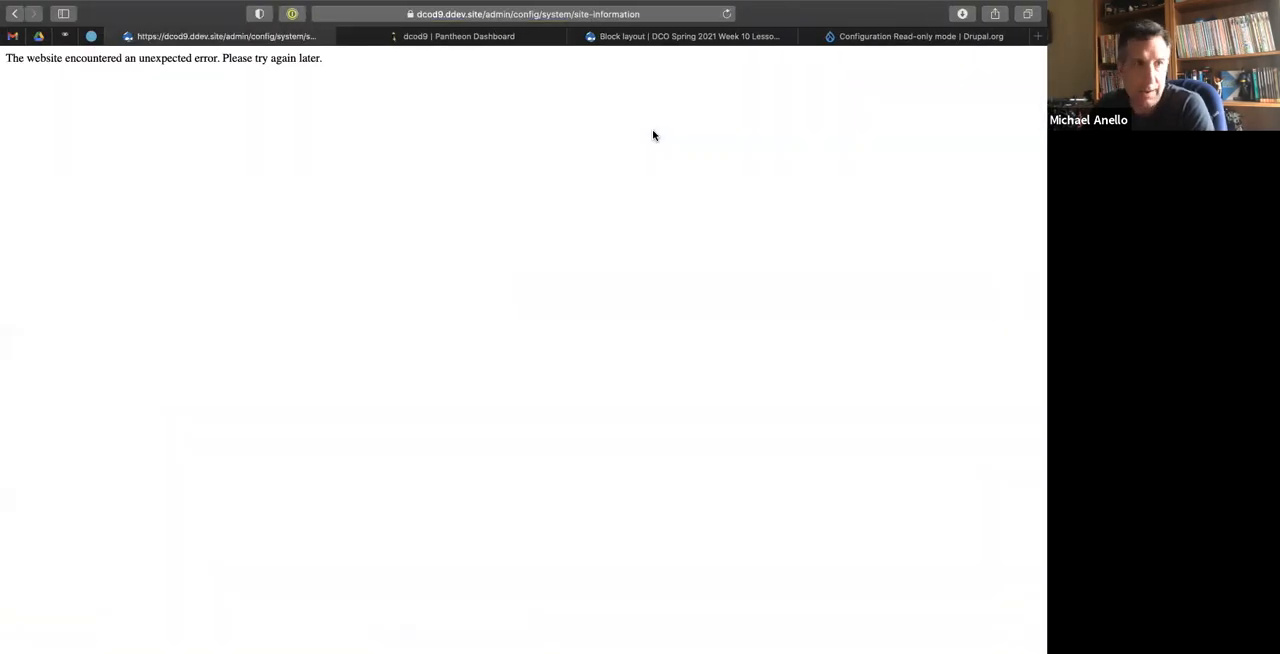
pyautogui.click(725, 15)
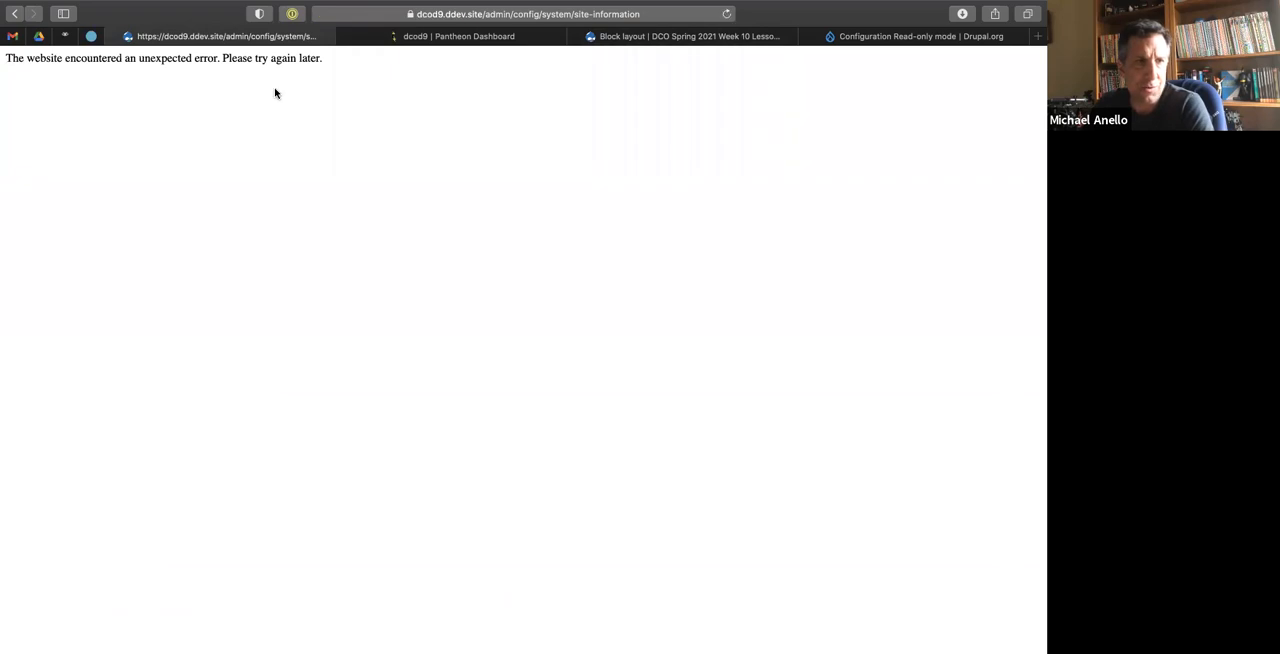
pyautogui.hotkey('ctrl', 'Right')
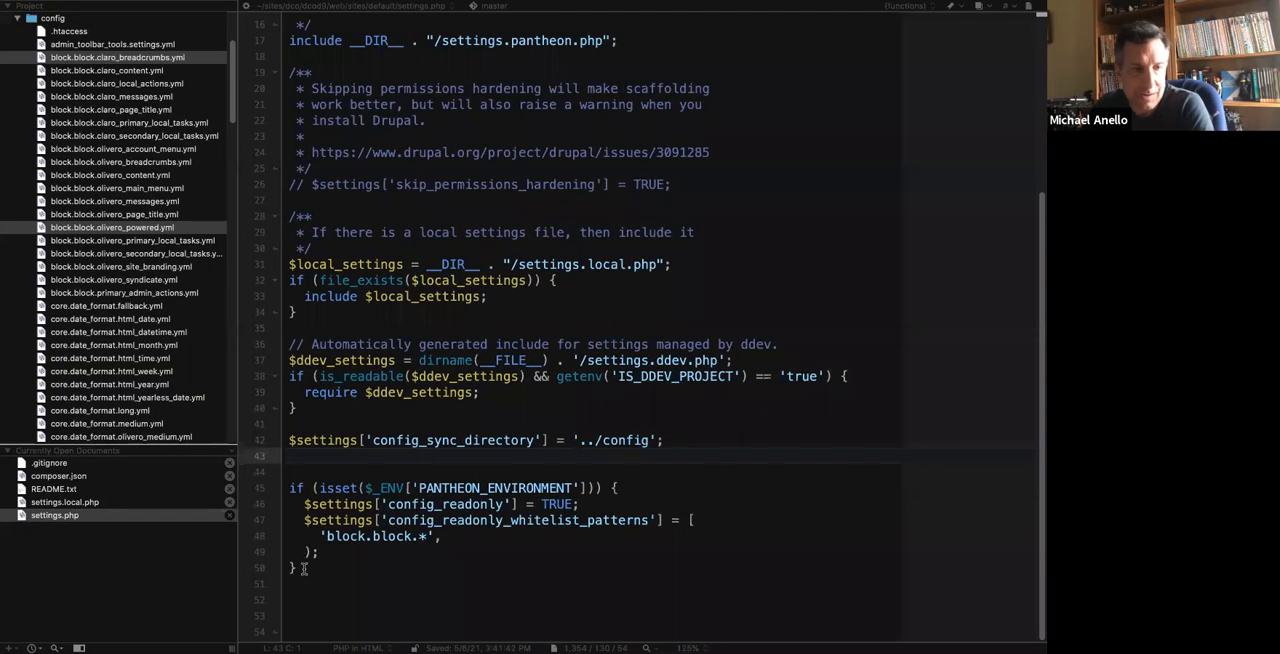
# Restore the whitelist array's closing square bracket, save settings.php and reload the local Basic site settings page.
pyautogui.click(310, 553)
pyautogui.press('BackSpace')
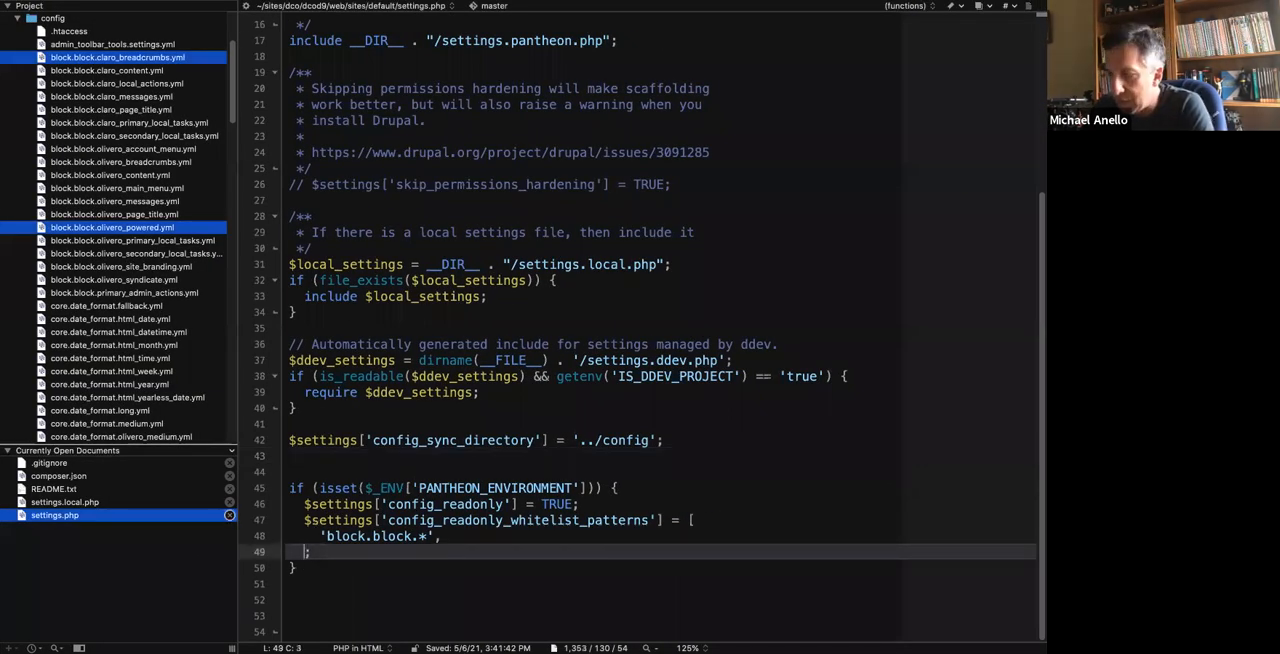
pyautogui.hotkey('ctrl', 'z')
pyautogui.hotkey('ctrl', 's')
pyautogui.click(348, 458)
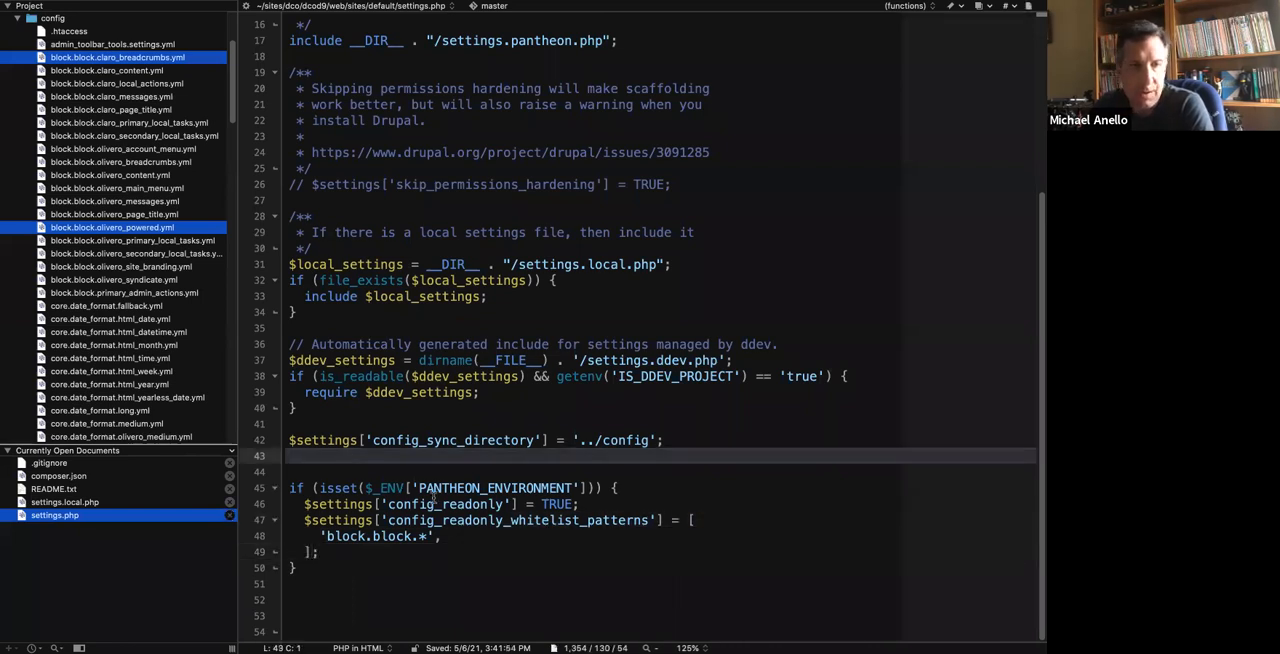
pyautogui.hotkey('ctrl', 'Left')
pyautogui.press('super+r')
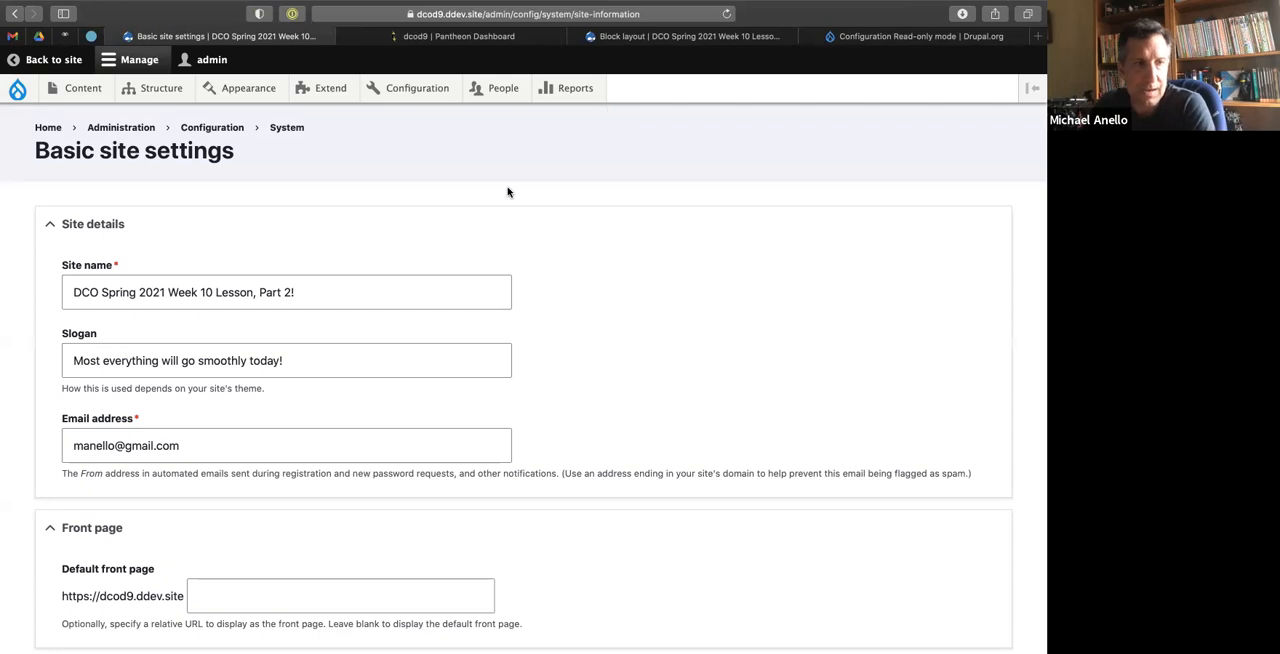
# Stage web/sites/default/settings.php in the terminal and check the git status.
pyautogui.hotkey('ctrl', 'Left')
pyautogui.write('default/settings.php')
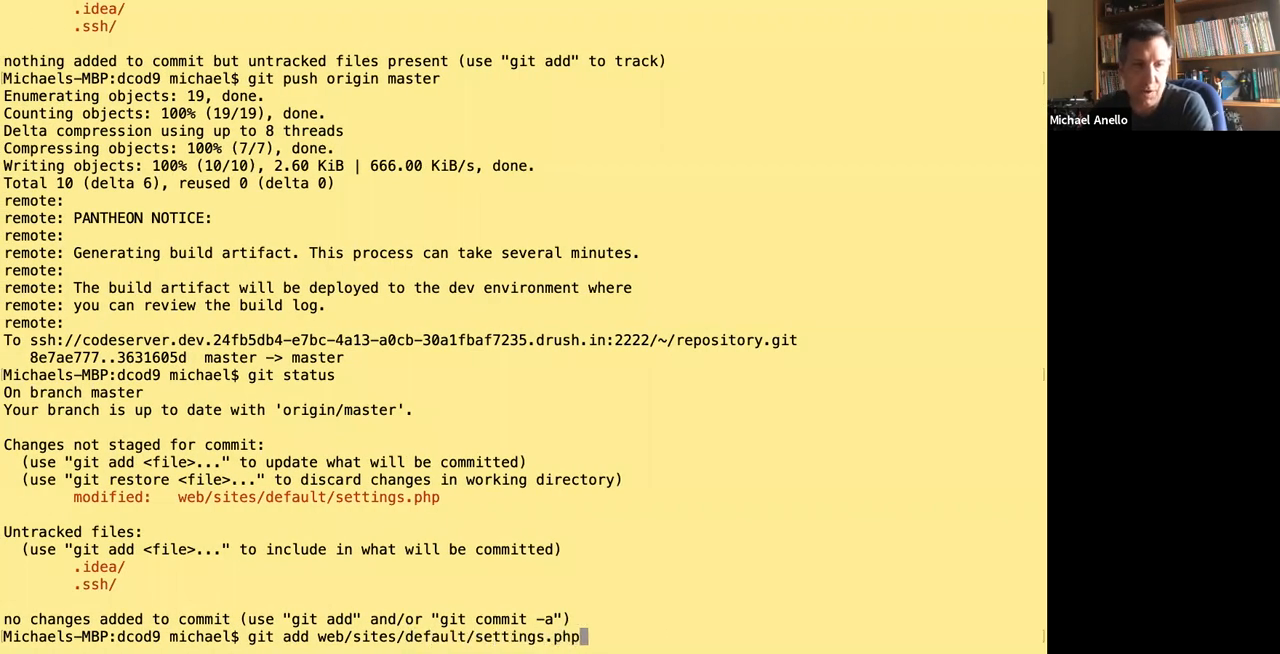
pyautogui.press('Return')
pyautogui.write('git sattus')
pyautogui.press('Return')
pyautogui.write('git status')
pyautogui.press('Return')
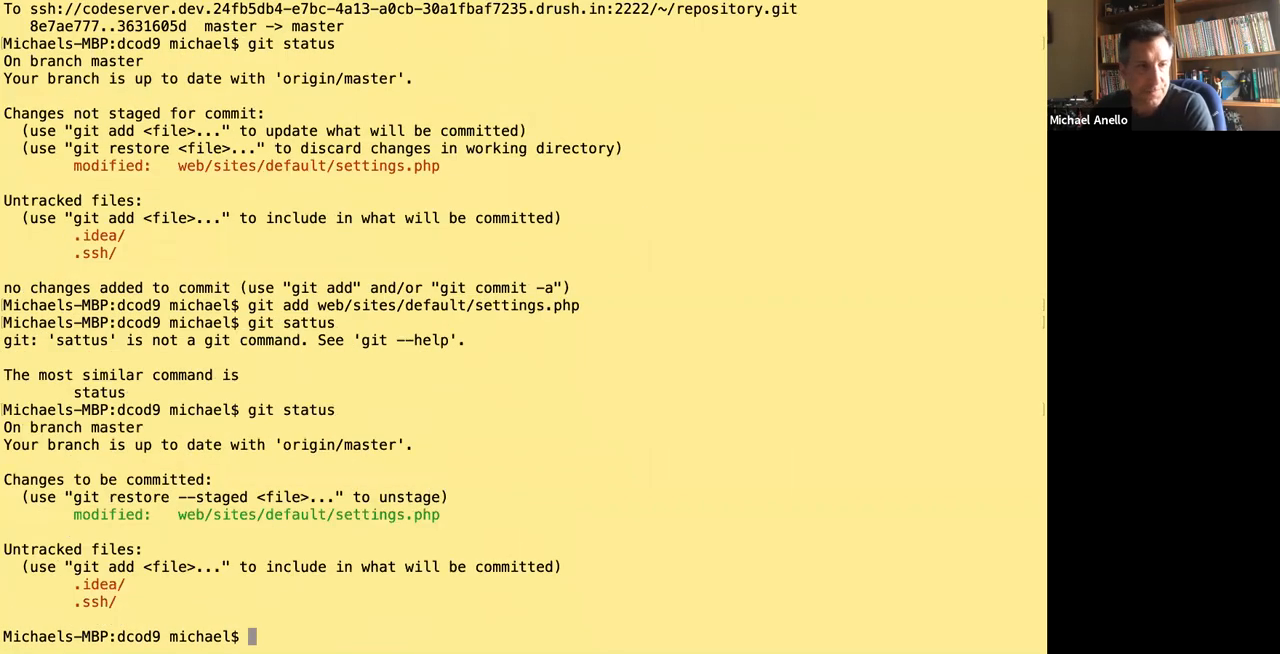
# Commit the staged change with the message 'Added Config Readonly exemption for block.block.* configs.'.
pyautogui.write("git commi t-m '")
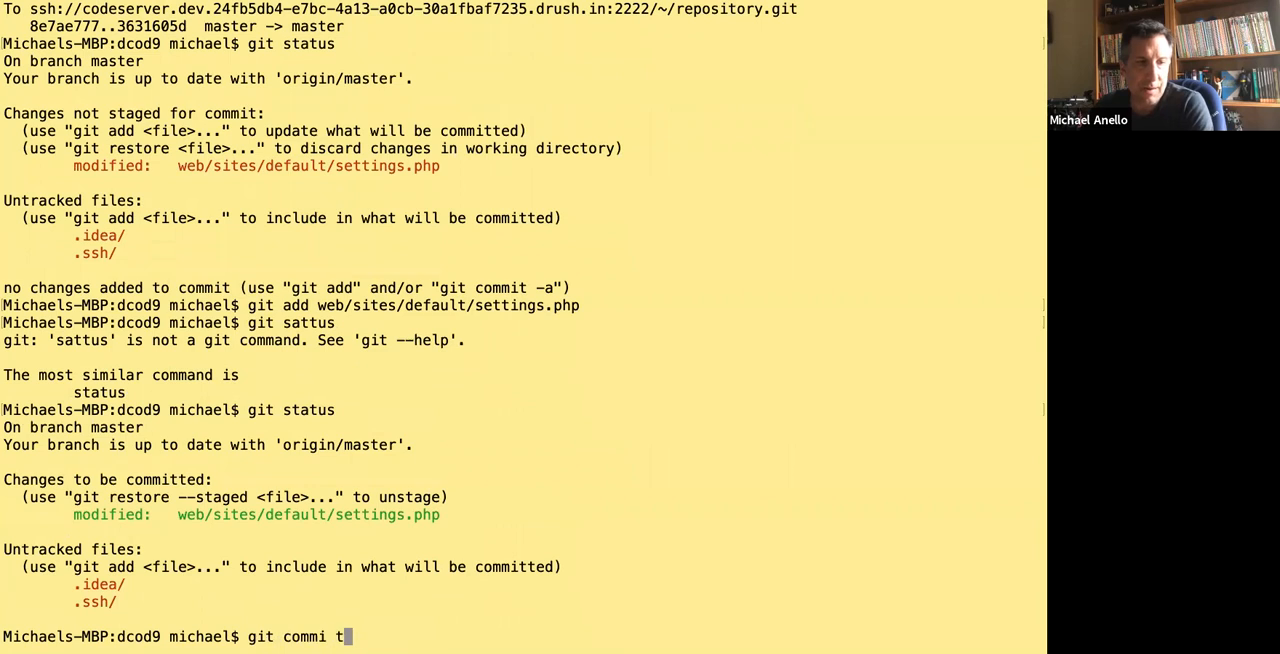
pyautogui.press('BackSpace')
pyautogui.press('BackSpace')
pyautogui.press('BackSpace')
pyautogui.press('BackSpace')
pyautogui.press('BackSpace')
pyautogui.press('BackSpace')
pyautogui.write("t -m '")
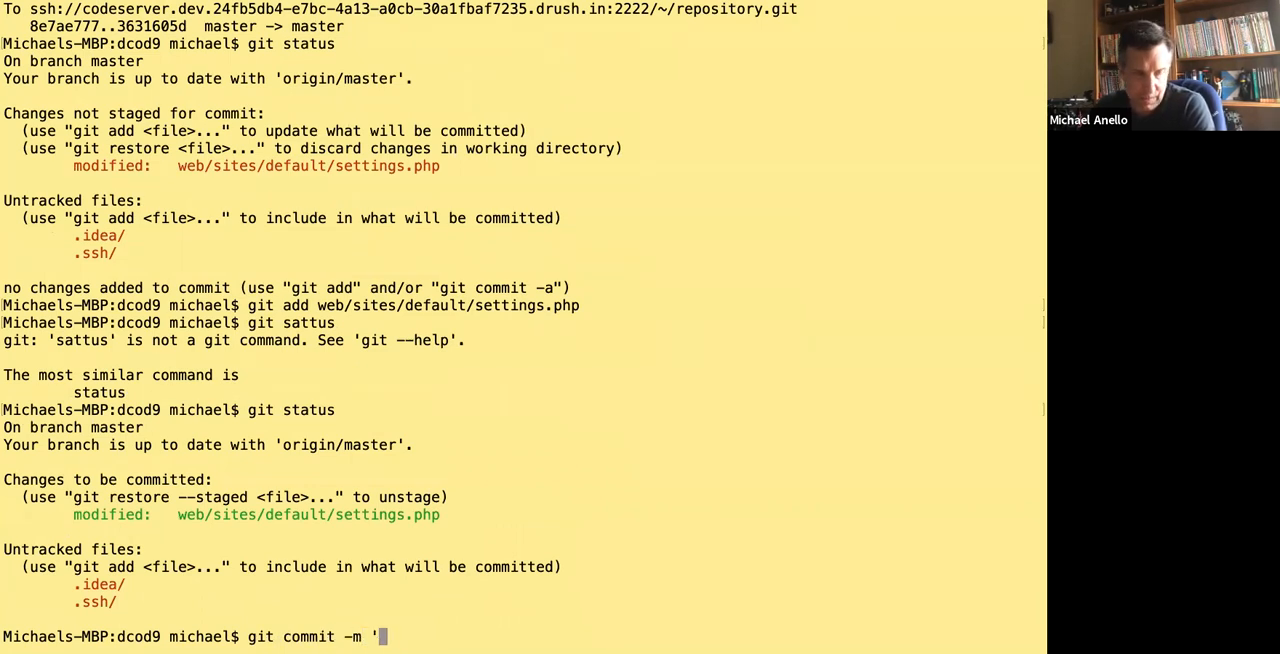
pyautogui.write('Added Conf')
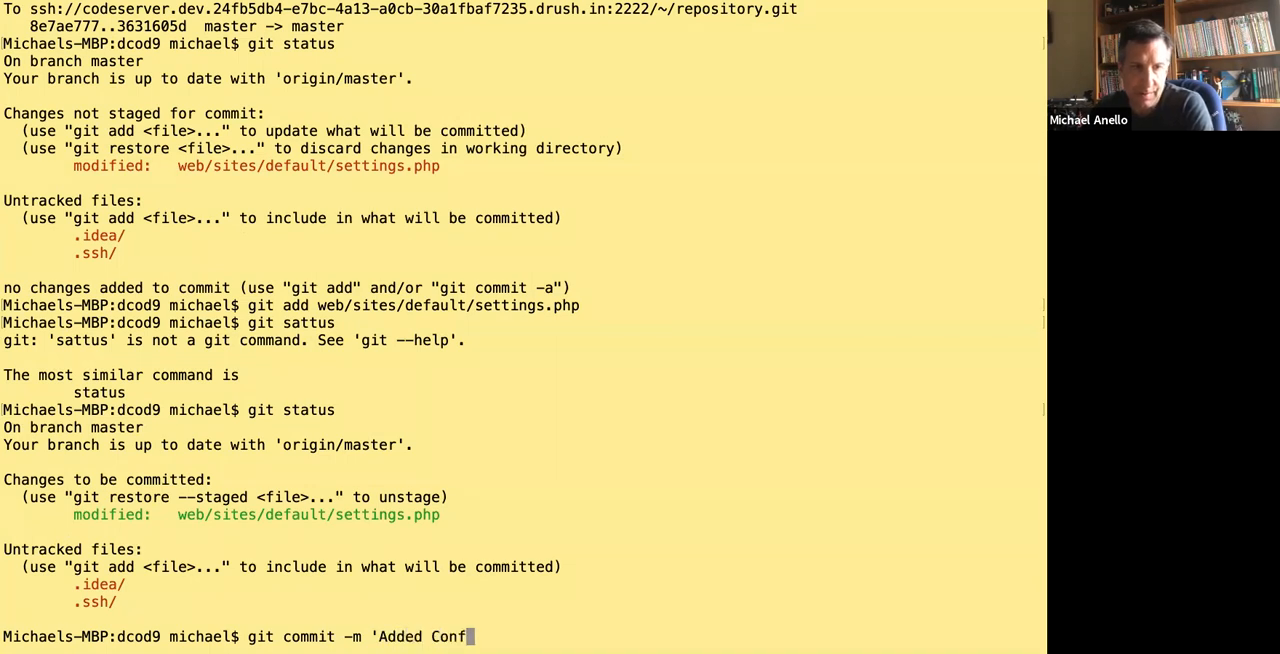
pyautogui.write('igRead')
pyautogui.press('BackSpace')
pyautogui.press('BackSpace')
pyautogui.press('BackSpace')
pyautogui.press('BackSpace')
pyautogui.write('Readonly ')
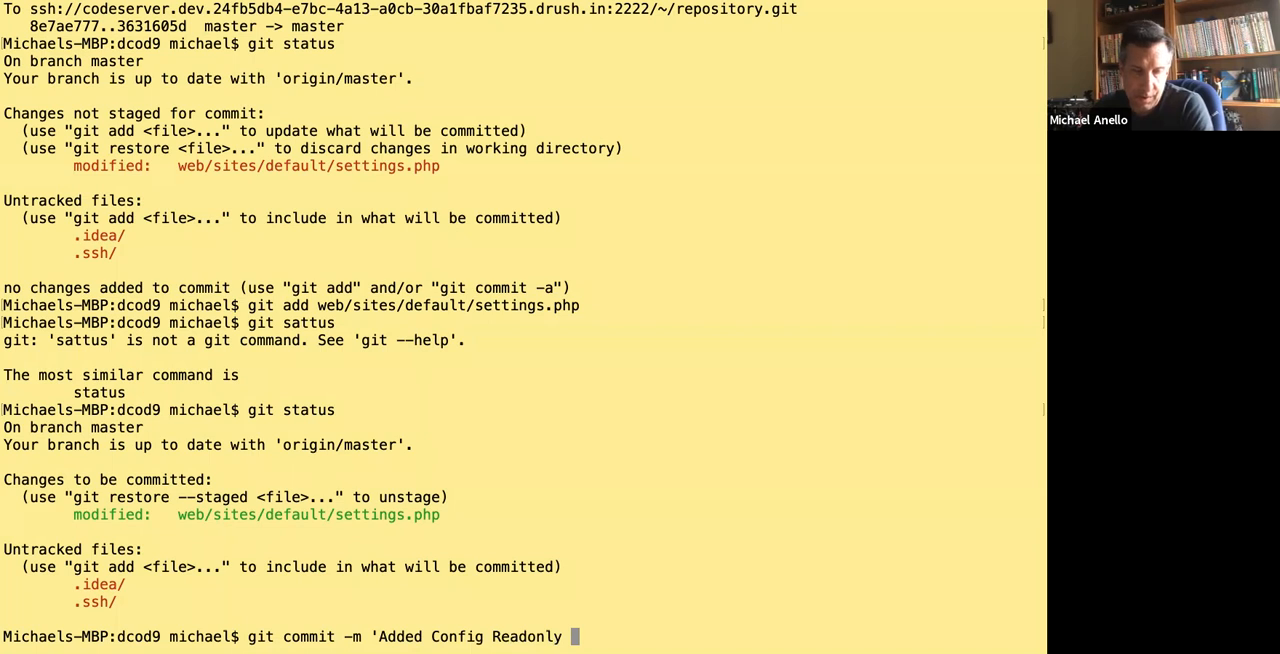
pyautogui.write('ex')
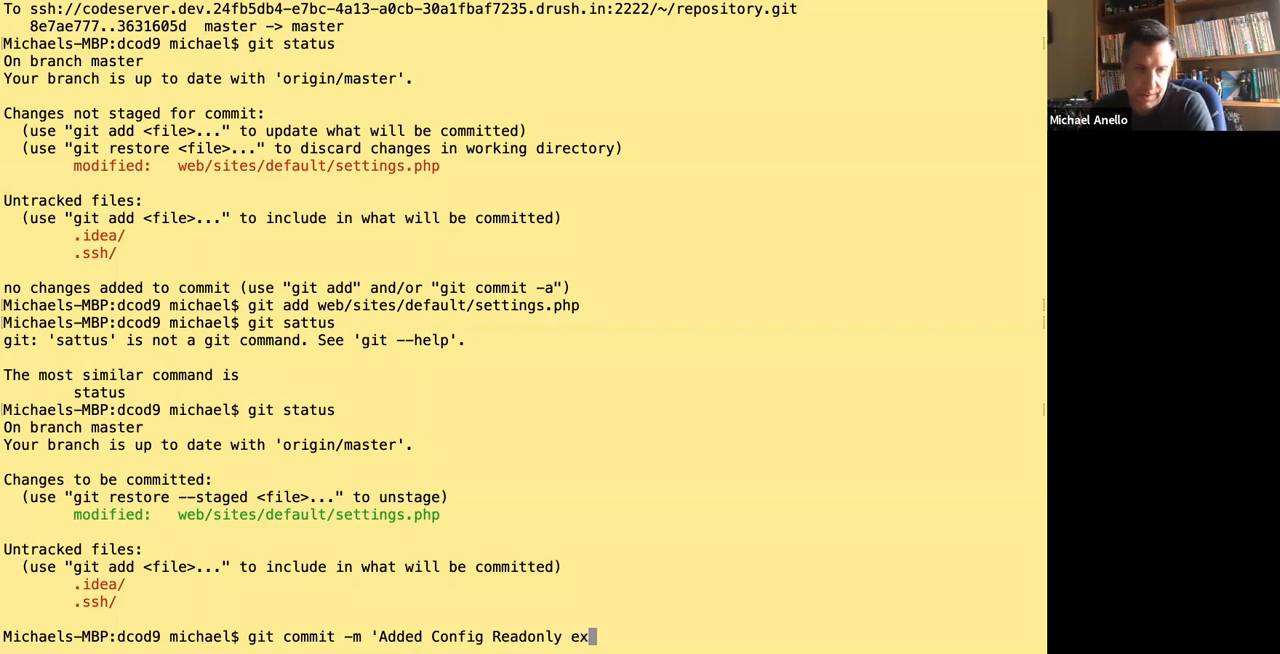
pyautogui.write('emption fo')
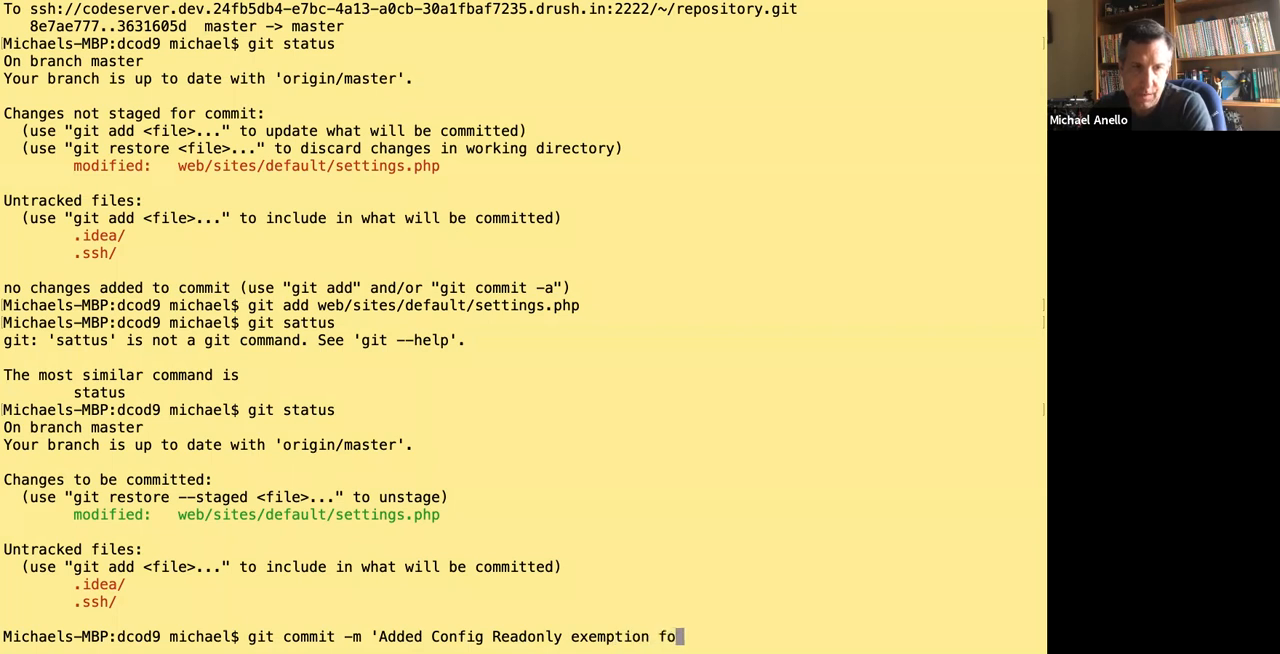
pyautogui.write('r block.boc')
pyautogui.press('BackSpace')
pyautogui.press('BackSpace')
pyautogui.write('lock.* ')
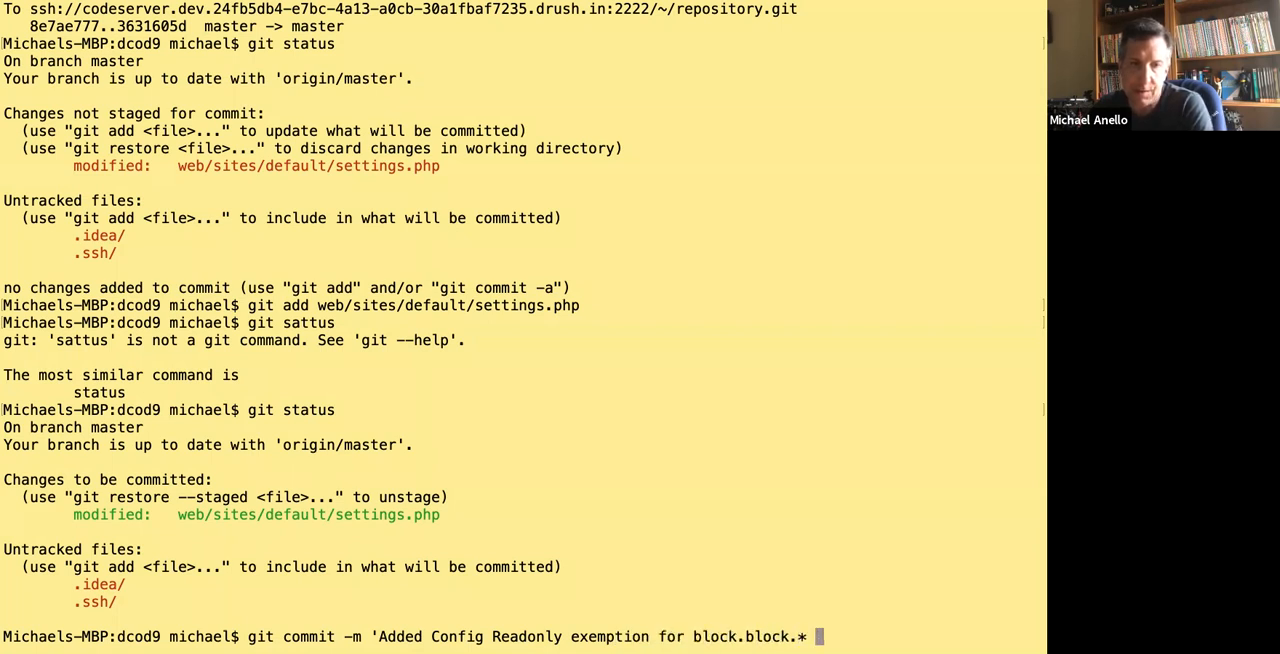
pyautogui.write("configs.'")
pyautogui.press('Return')
# Push the master branch to origin and switch to the dcod9 Pantheon dashboard in the browser.
pyautogui.write('git push')
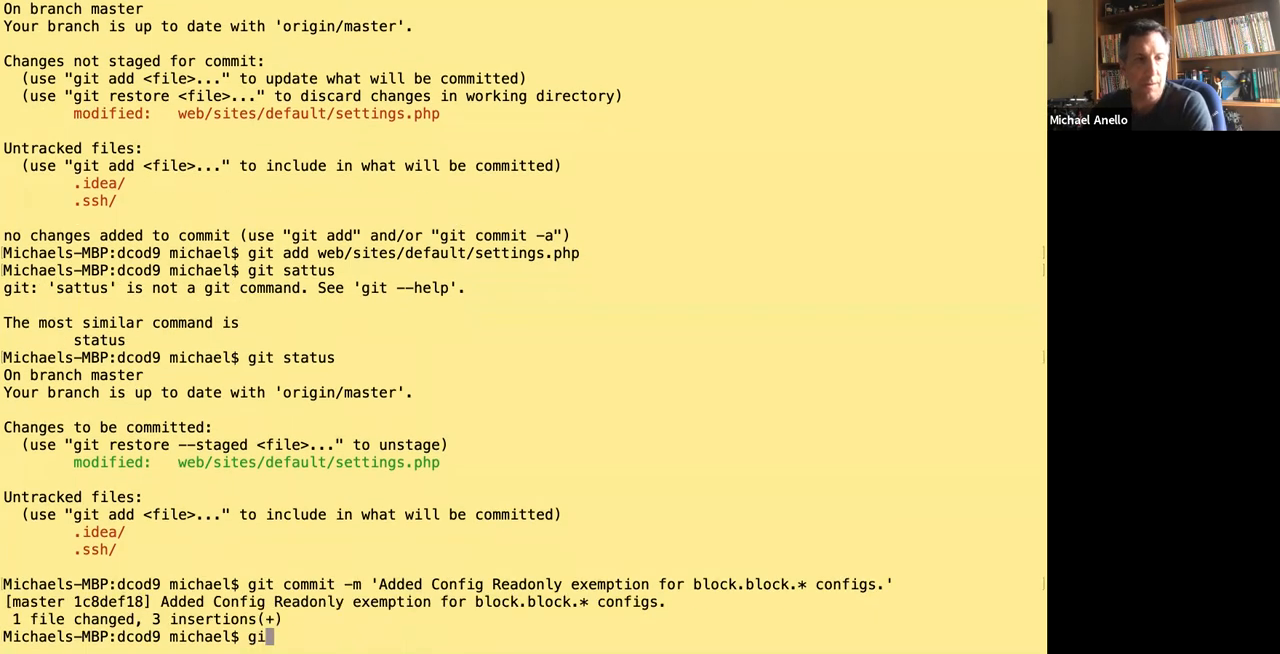
pyautogui.write(' origin ')
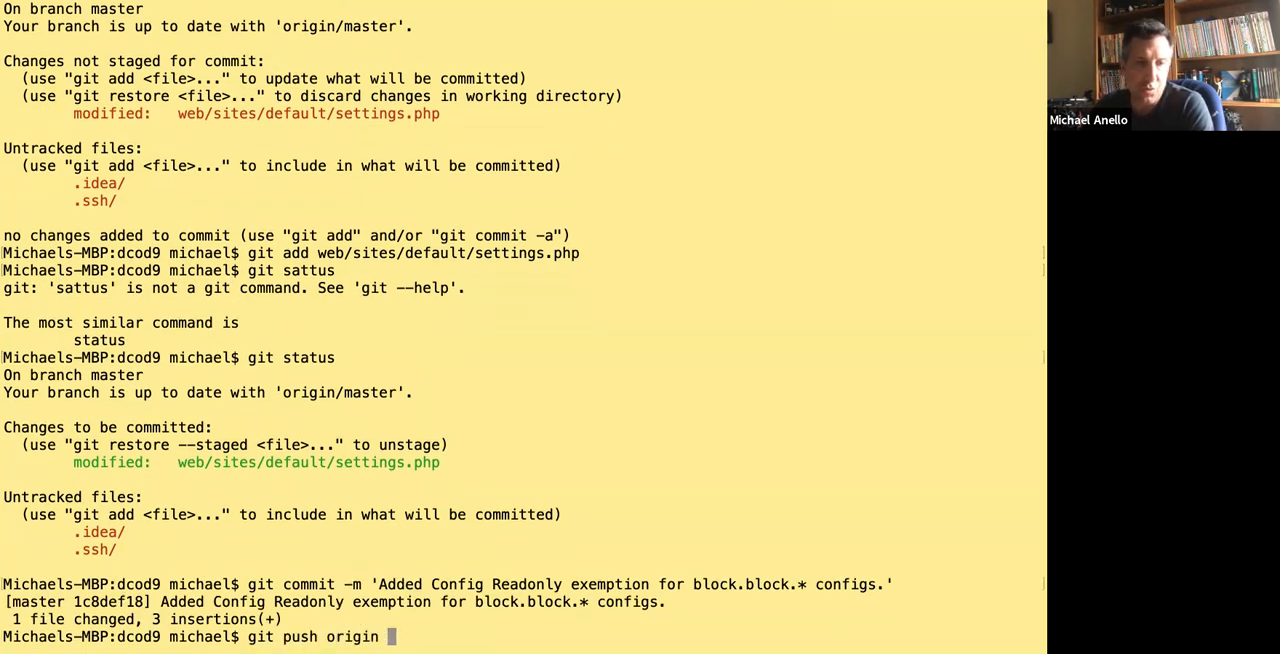
pyautogui.write('master')
pyautogui.press('Return')
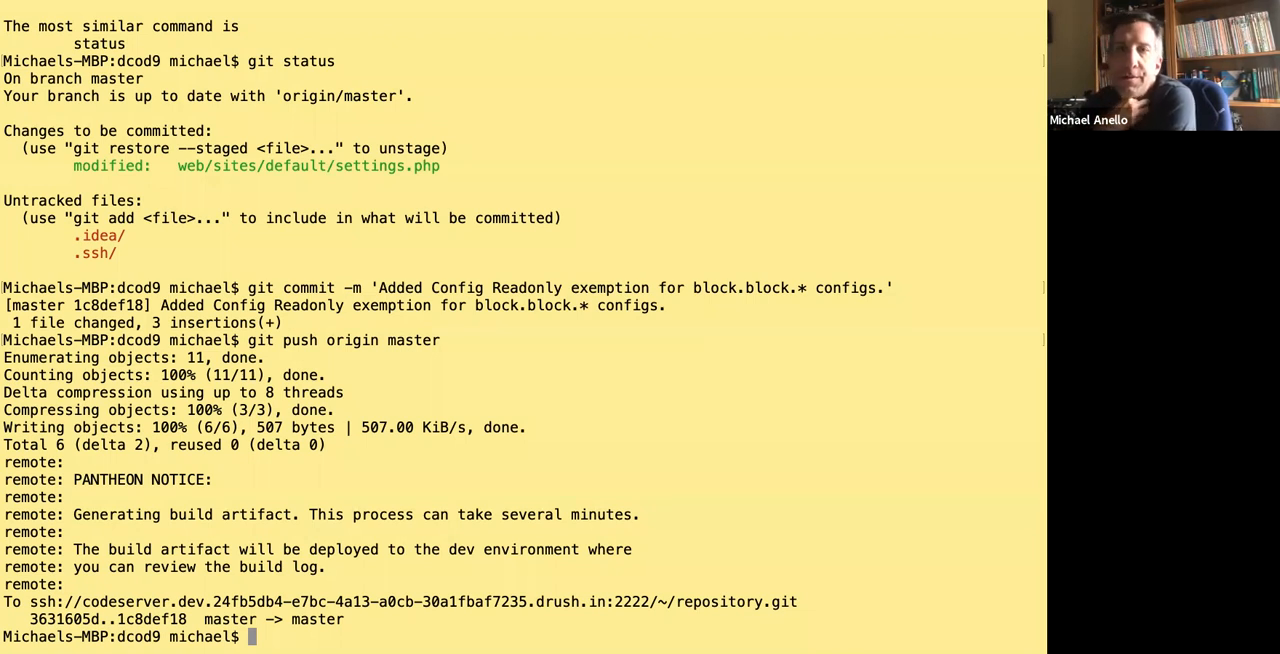
pyautogui.hotkey('ctrl', 'Right')
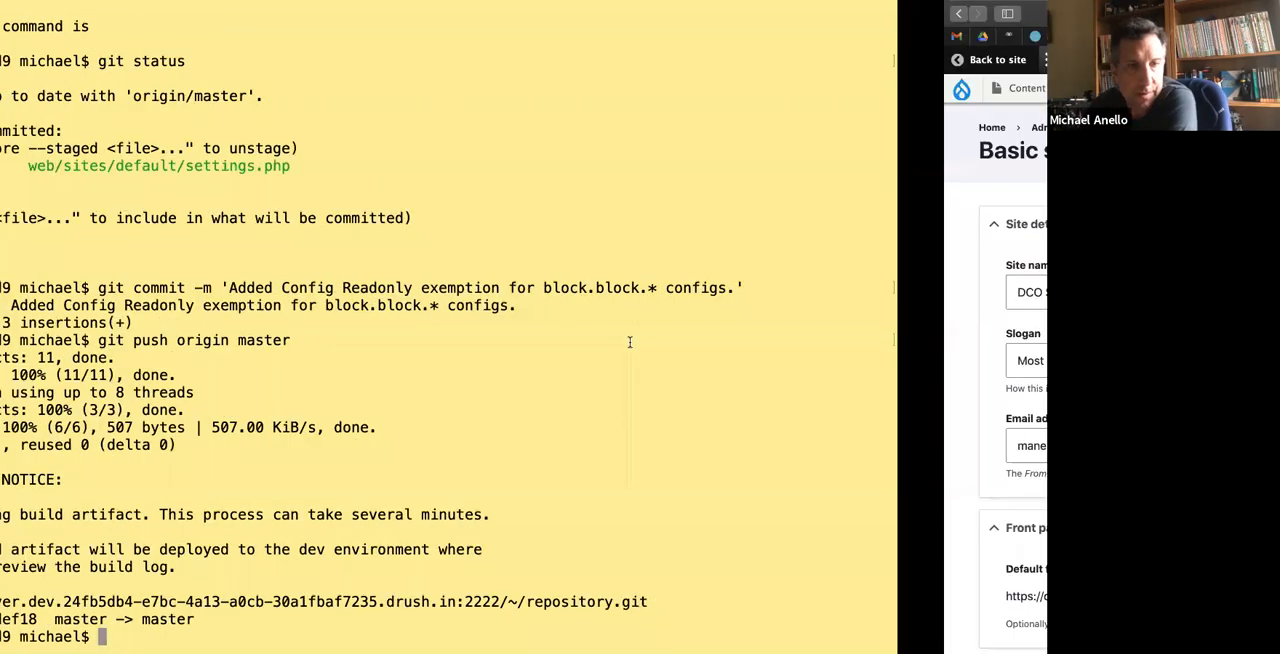
pyautogui.click(458, 36)
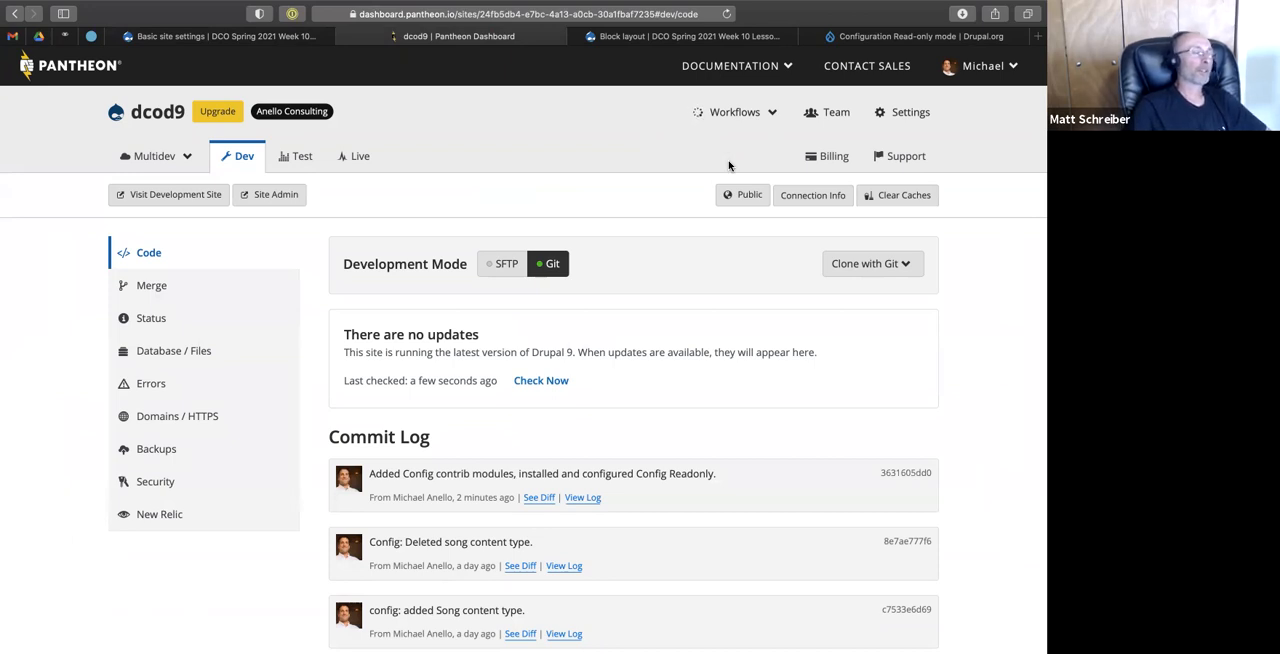
# Collapse the config folder in the BBEdit project and open composer.json to view its required packages.
pyautogui.hotkey('ctrl', 'Right')
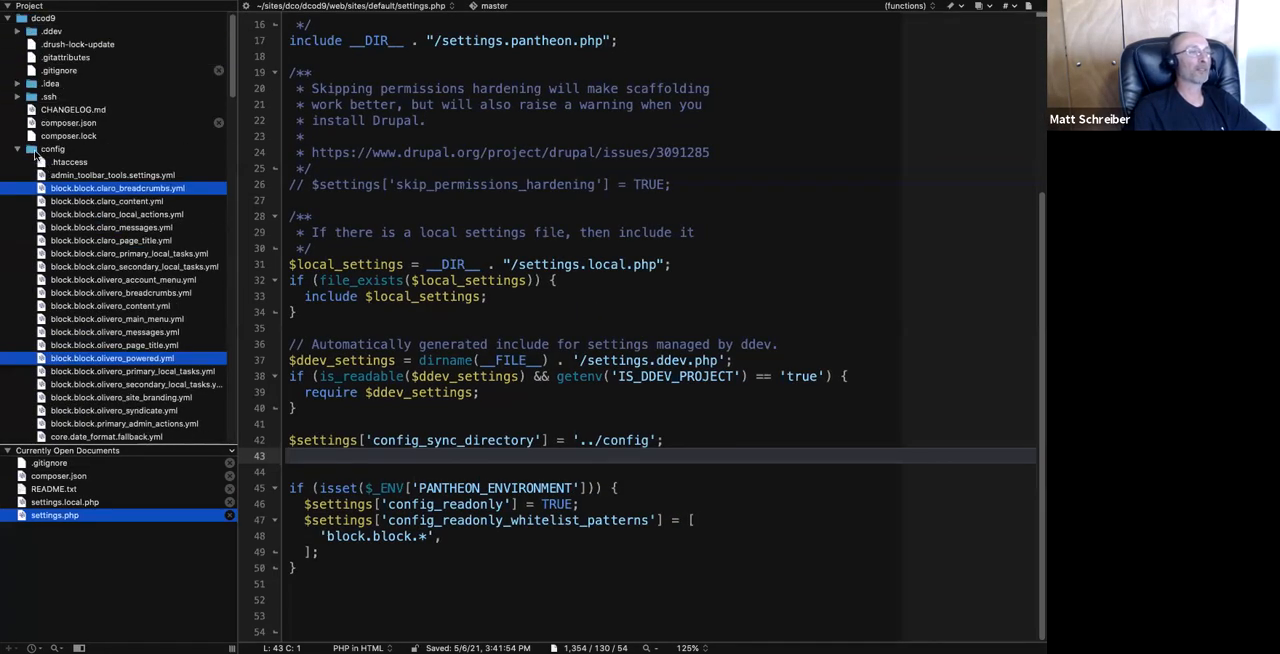
pyautogui.click(17, 150)
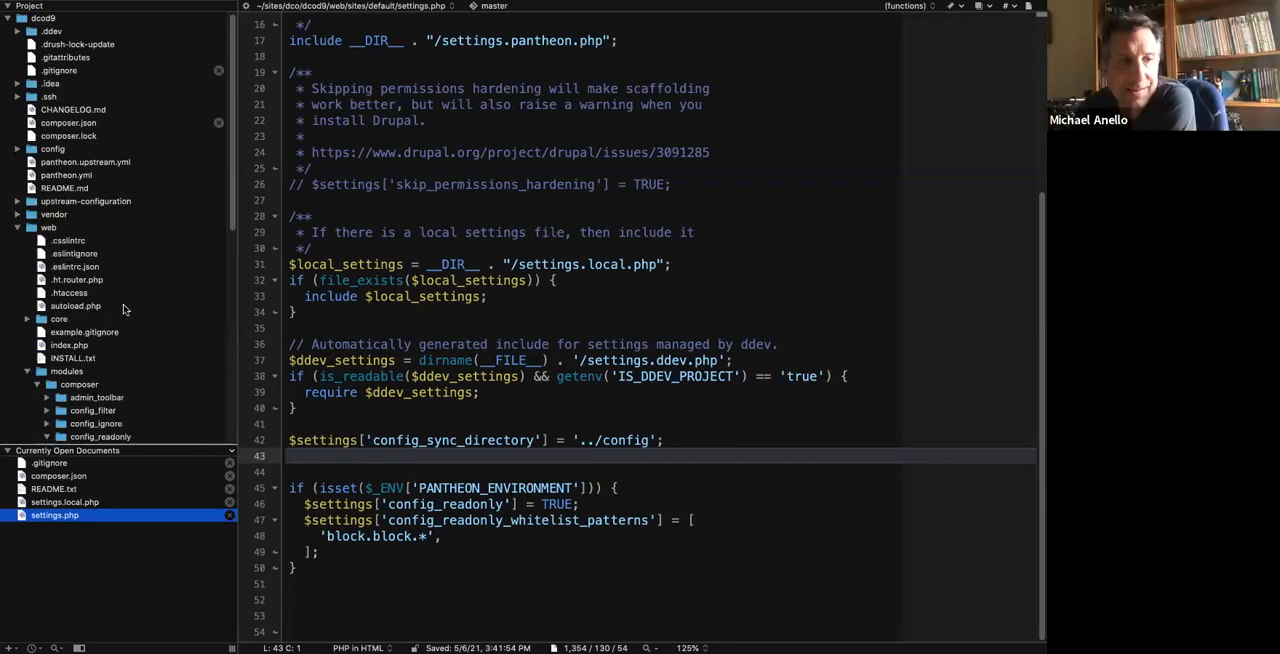
pyautogui.scroll(-5, 124, 310)
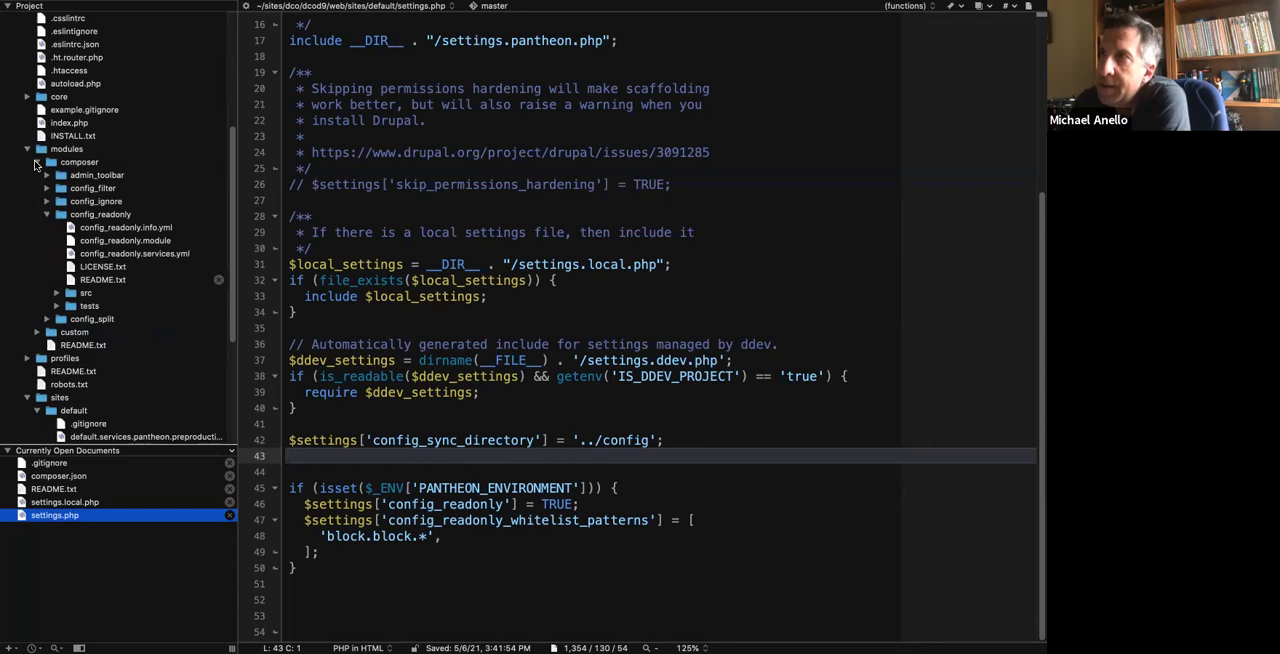
pyautogui.scroll(5, 35, 160)
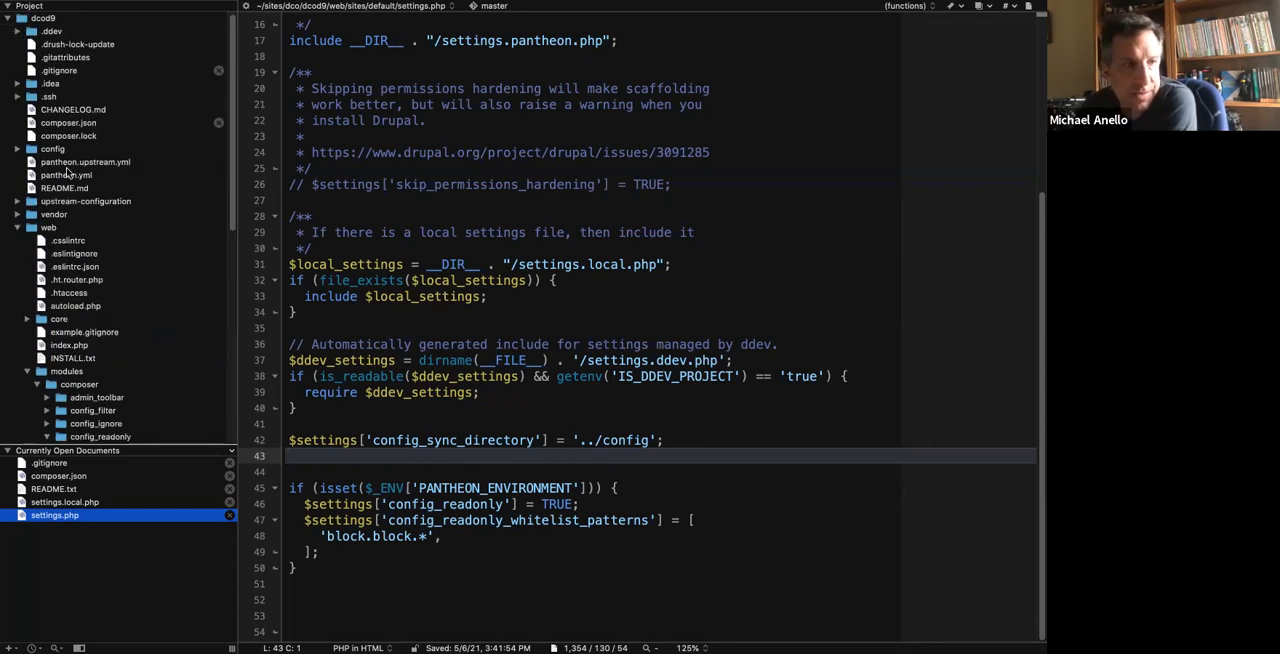
pyautogui.click(64, 124)
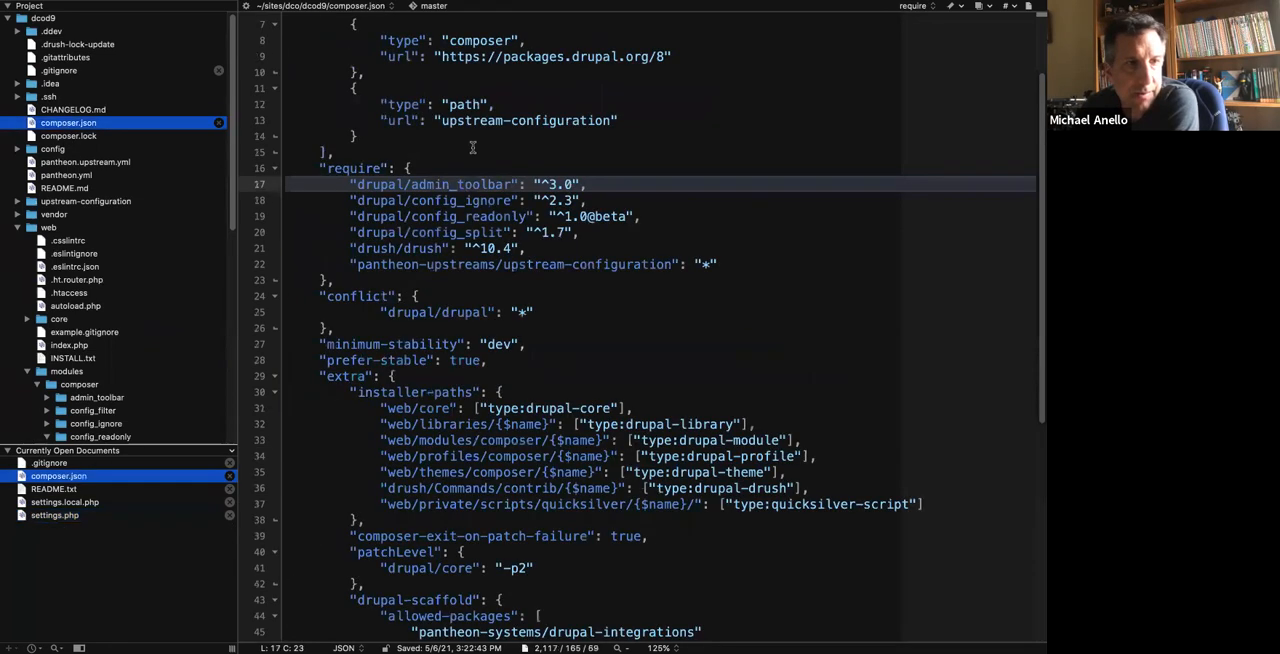
# Look over composer.json from the project name pantheon-upstreams/drupal-project to the require-dev section.
pyautogui.scroll(2, 473, 148)
pyautogui.moveTo(387, 40); pyautogui.dragTo(637, 40)
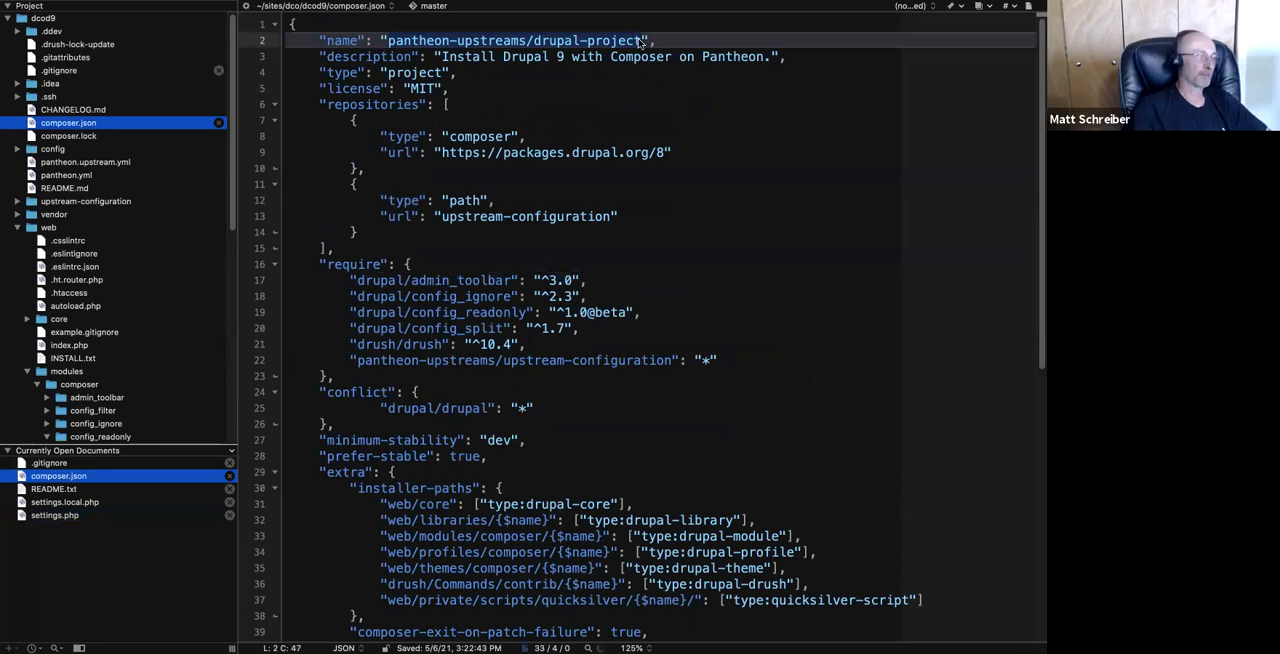
pyautogui.scroll(-5, 484, 344)
pyautogui.scroll(-2, 484, 344)
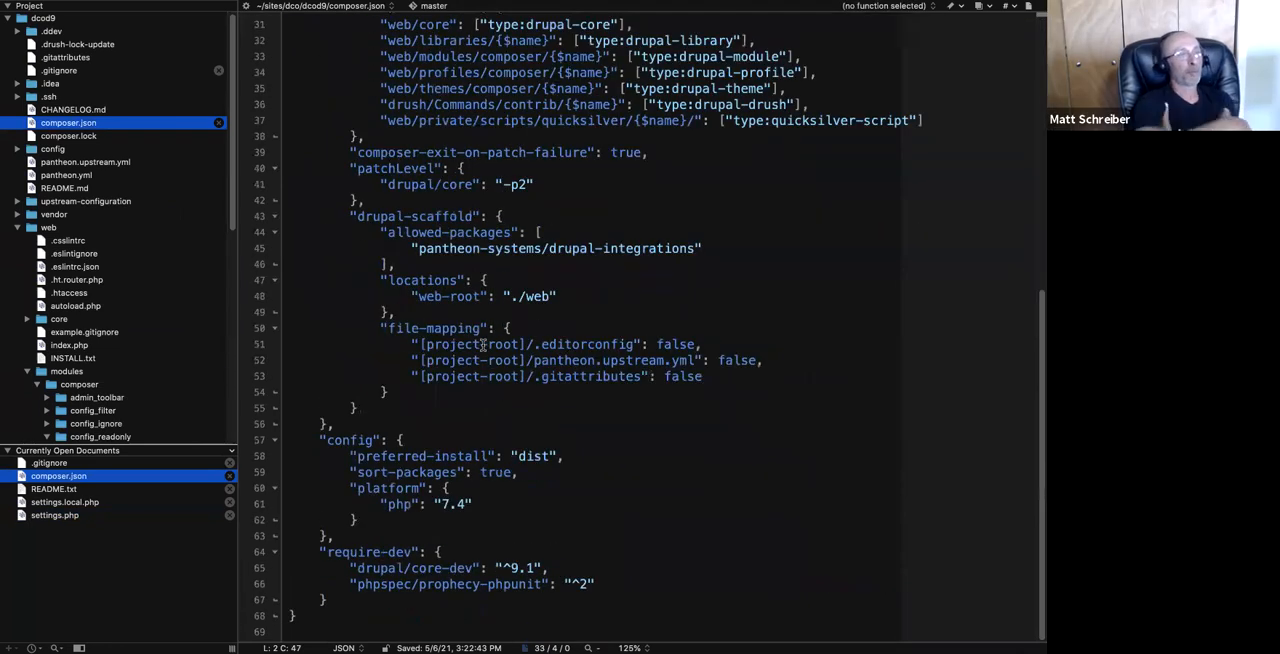
# Examine the installer-paths in composer.json, focusing on the composer subfolder used for modules, profiles and themes.
pyautogui.scroll(2, 484, 300)
pyautogui.doubleClick(481, 216)
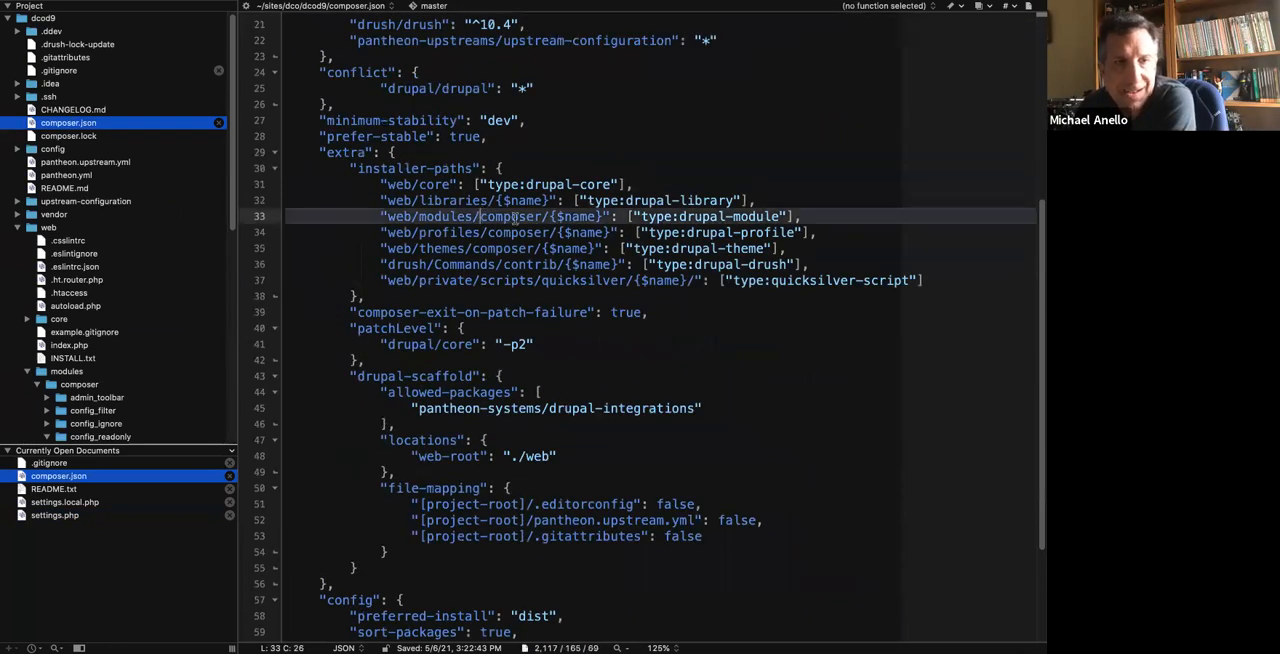
pyautogui.moveTo(487, 233); pyautogui.dragTo(556, 236)
pyautogui.moveTo(473, 250); pyautogui.dragTo(547, 256)
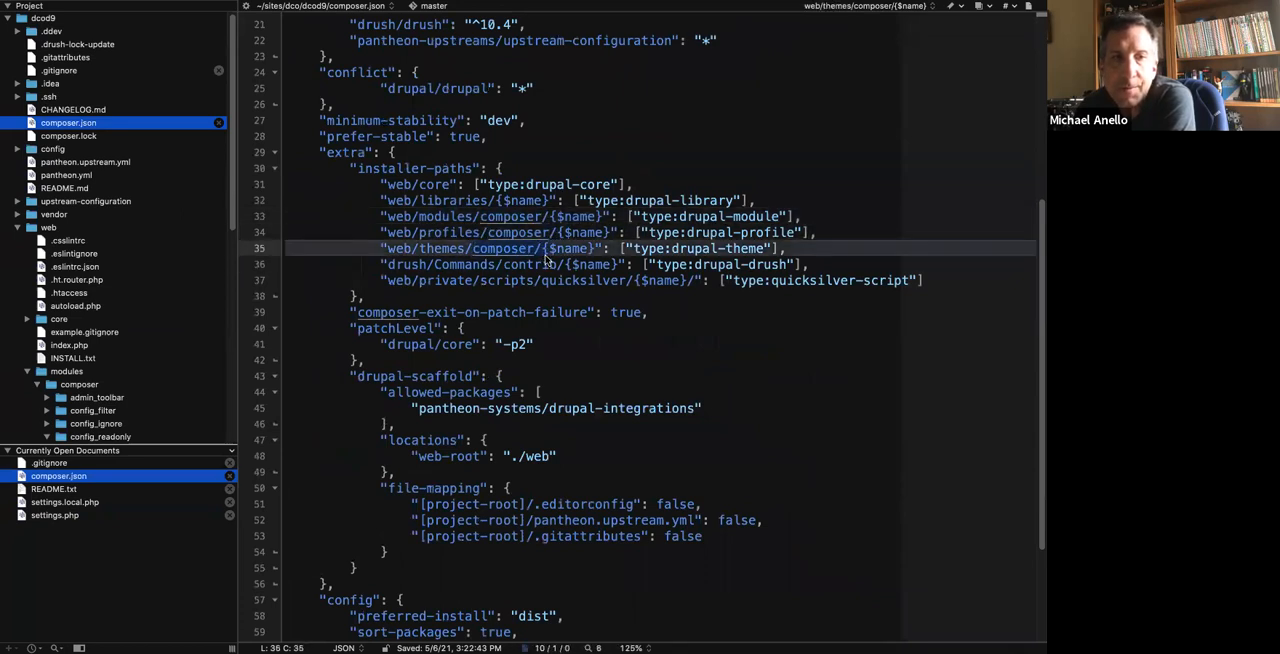
pyautogui.click(518, 232)
pyautogui.click(508, 214)
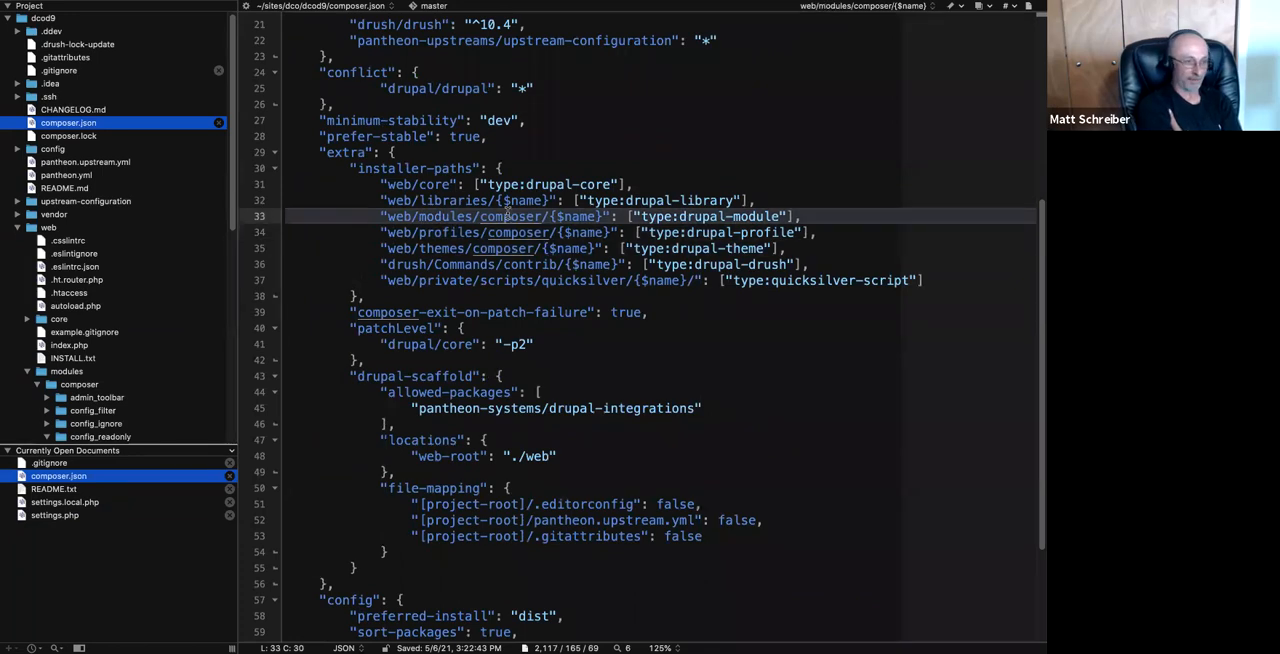
pyautogui.click(550, 168)
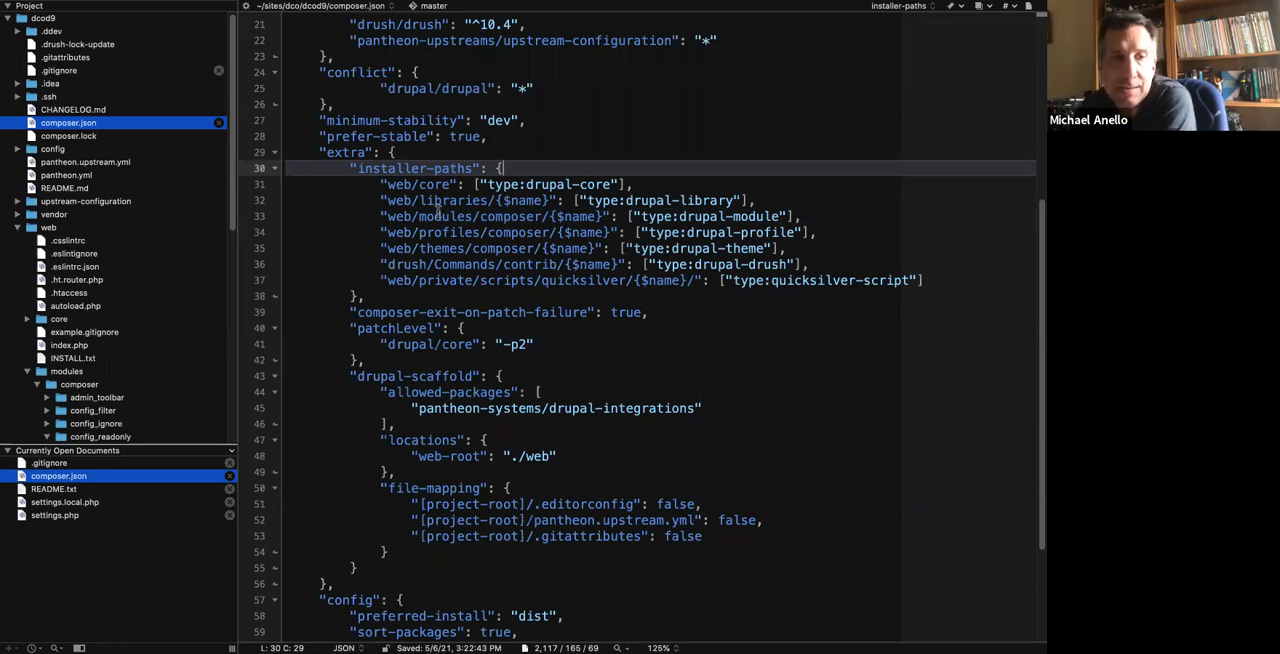
pyautogui.doubleClick(490, 216)
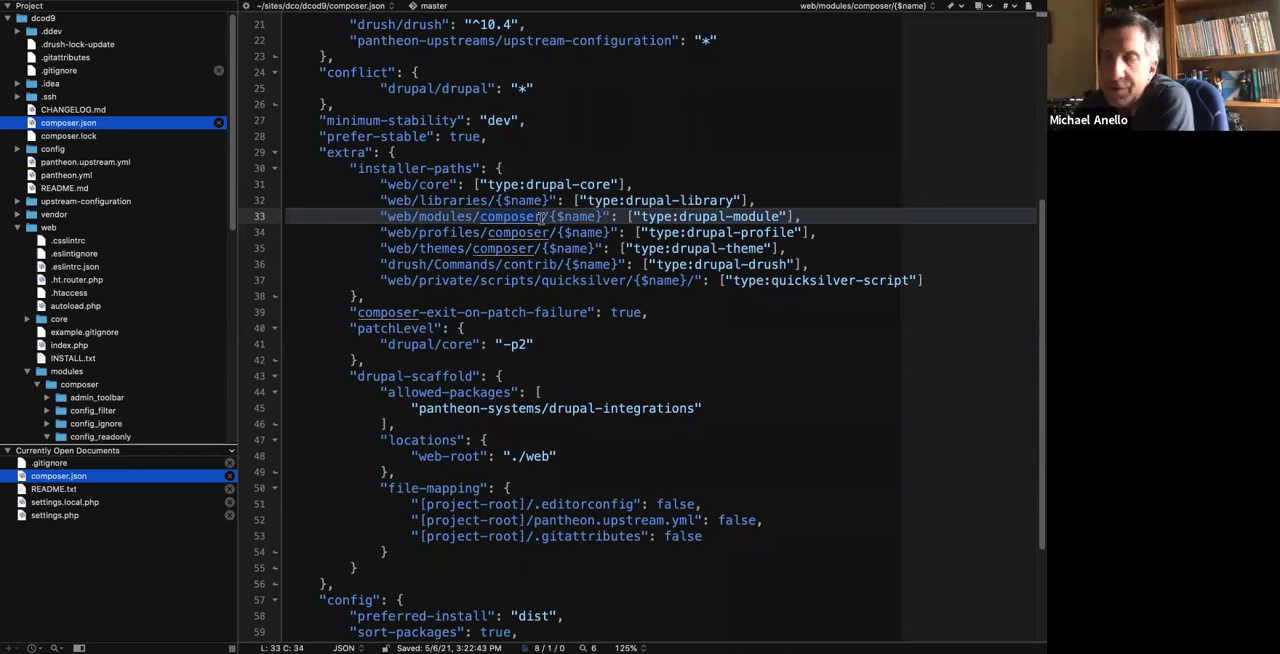
pyautogui.click(541, 216)
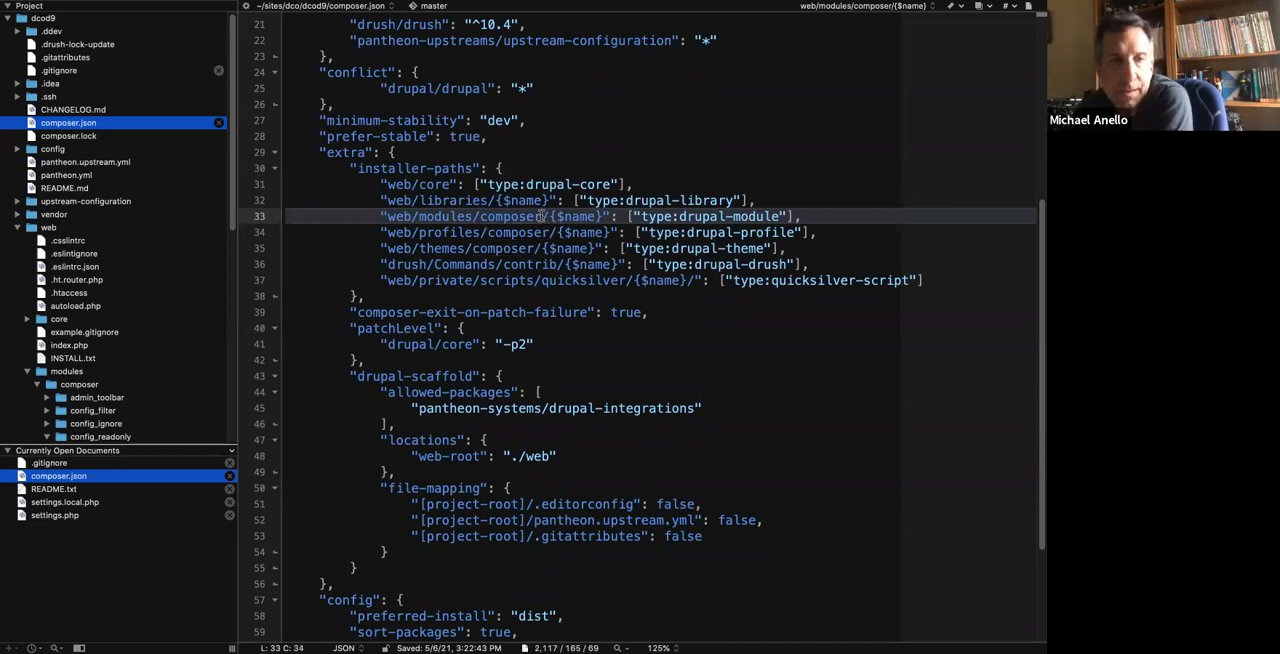
# Open composer.json from the upstream-configuration folder and enlarge its text to 125%.
pyautogui.scroll(7, 541, 216)
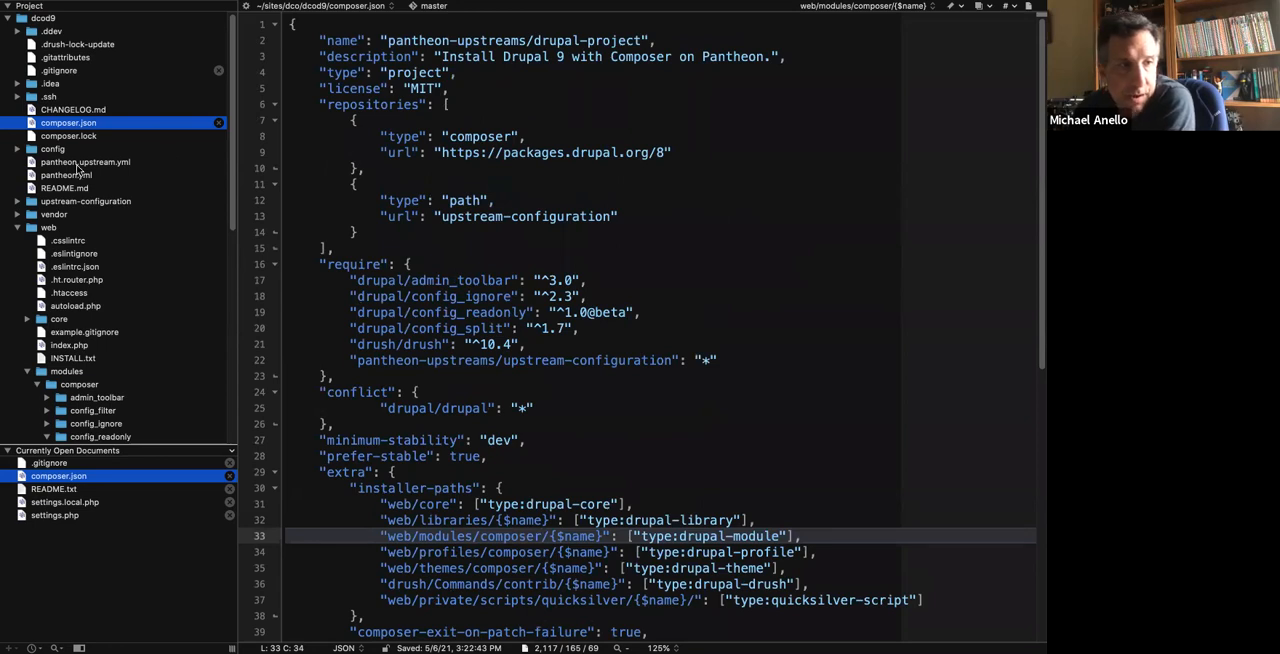
pyautogui.click(19, 203)
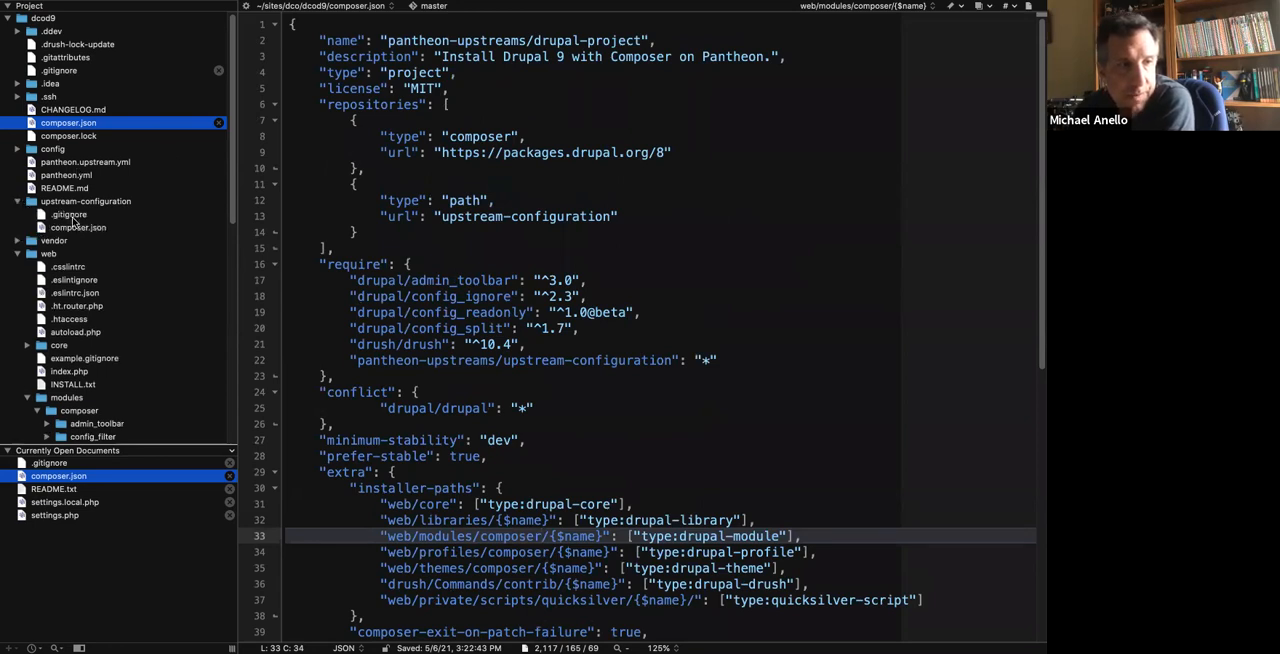
pyautogui.click(78, 227)
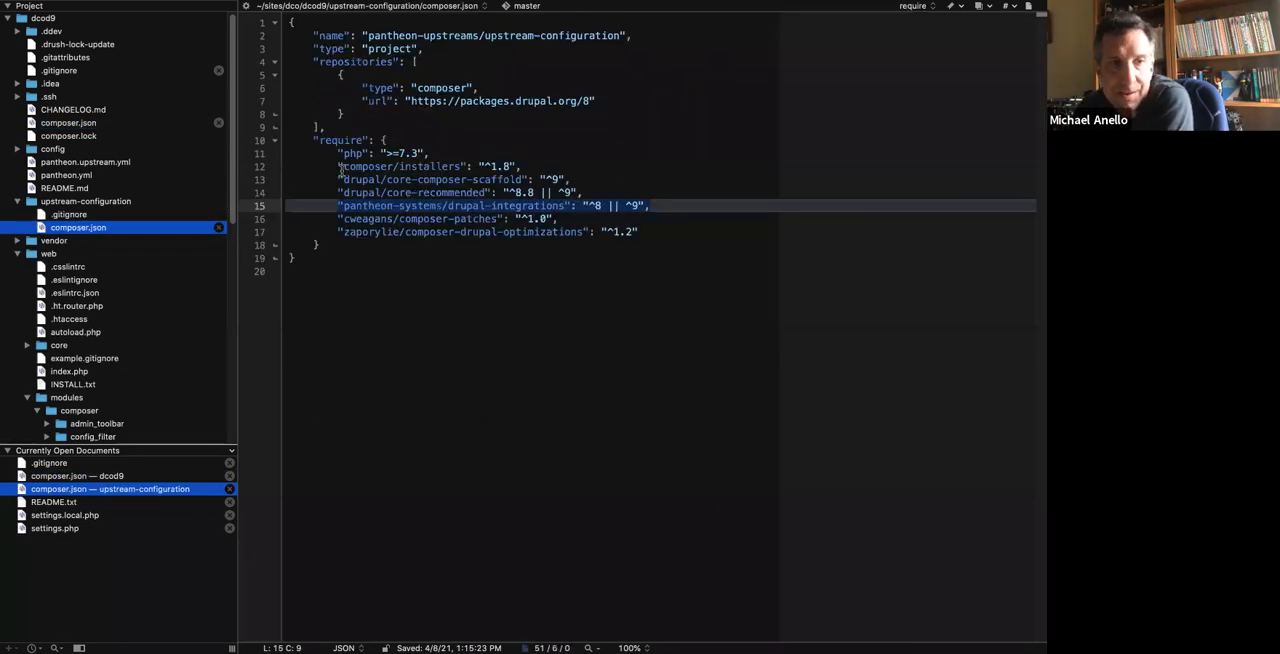
pyautogui.click(630, 648)
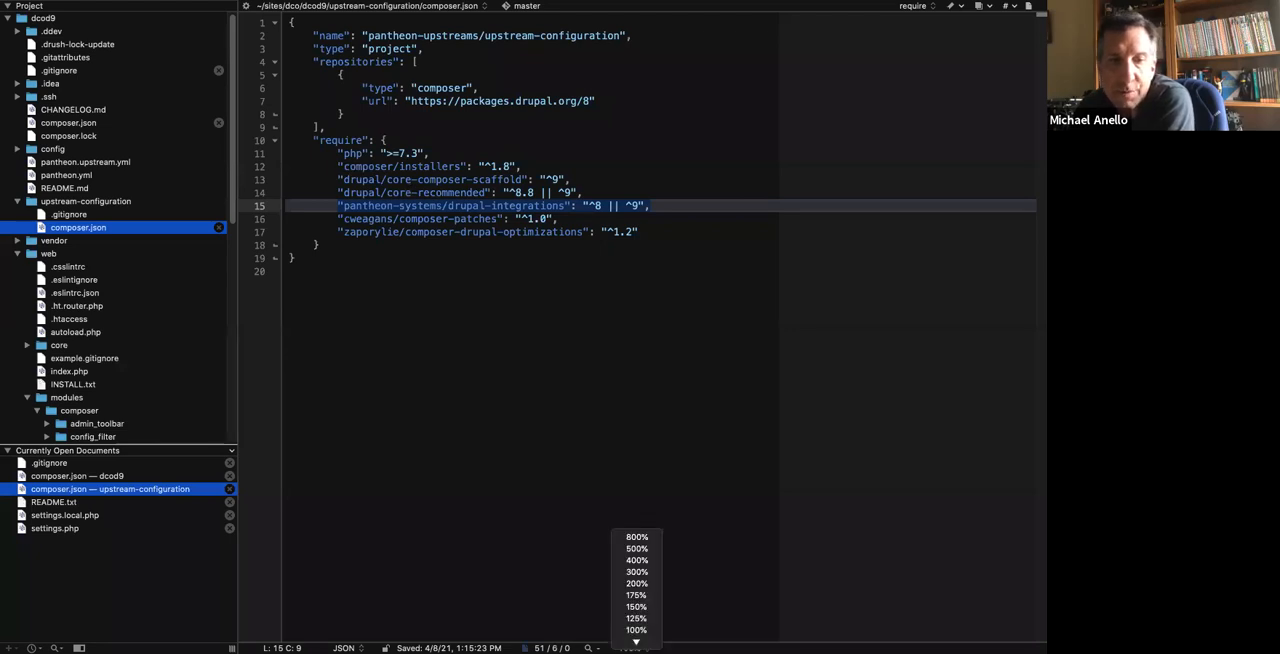
pyautogui.click(634, 620)
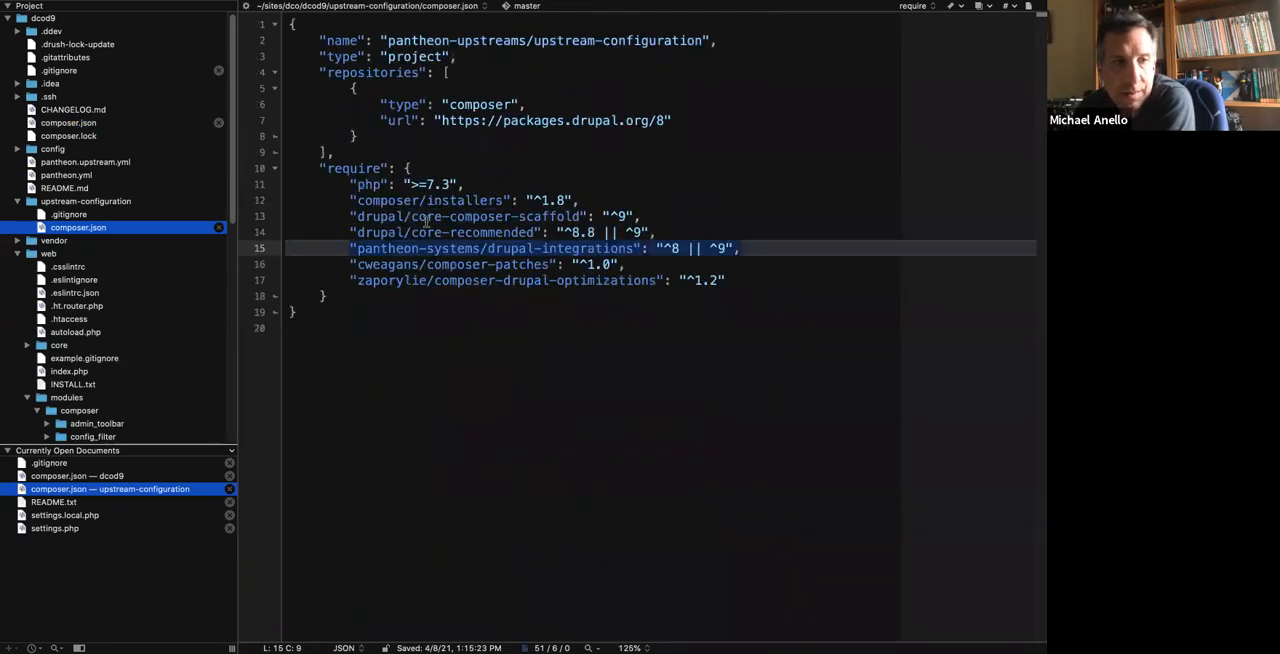
# Review the required packages in the upstream-configuration composer.json, close that file and return to the main composer.json.
pyautogui.moveTo(348, 200); pyautogui.dragTo(684, 230)
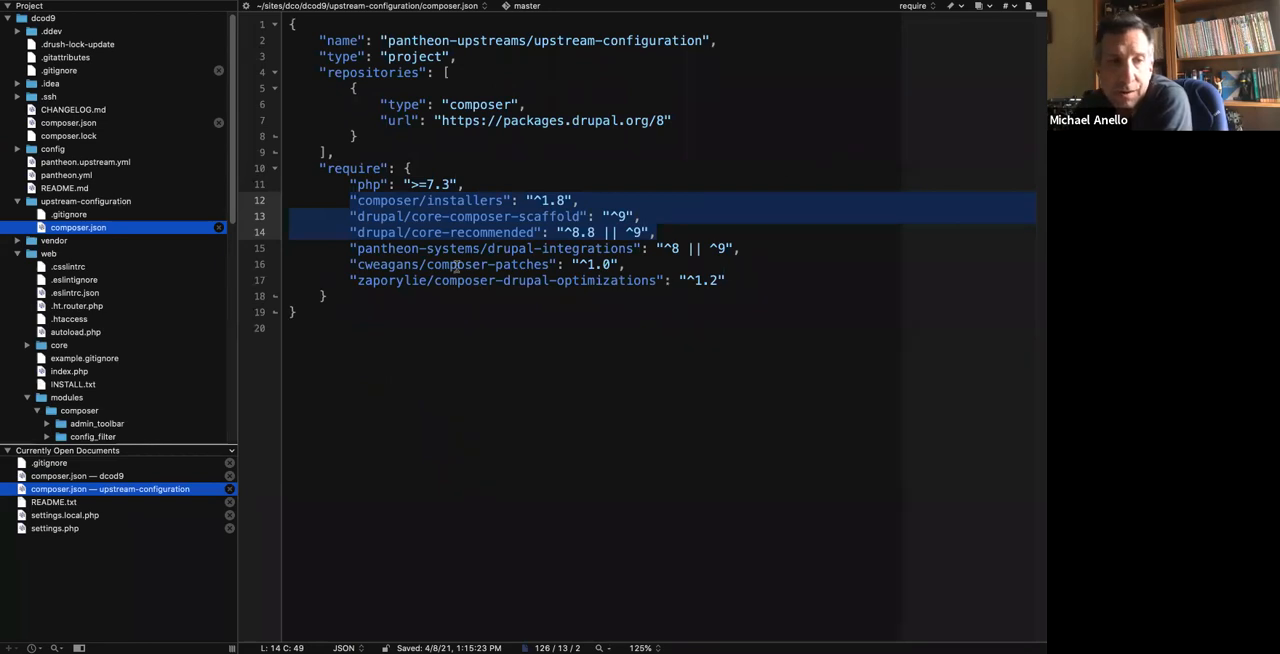
pyautogui.moveTo(352, 264); pyautogui.dragTo(586, 266)
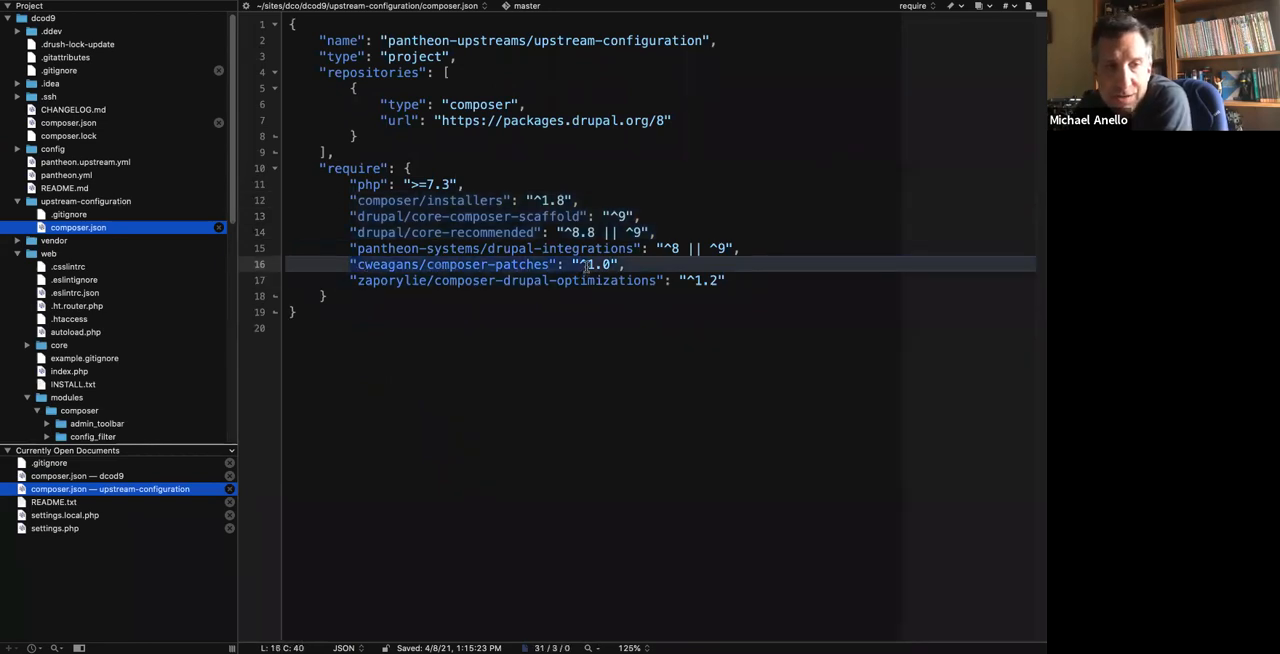
pyautogui.moveTo(442, 238); pyautogui.dragTo(495, 247)
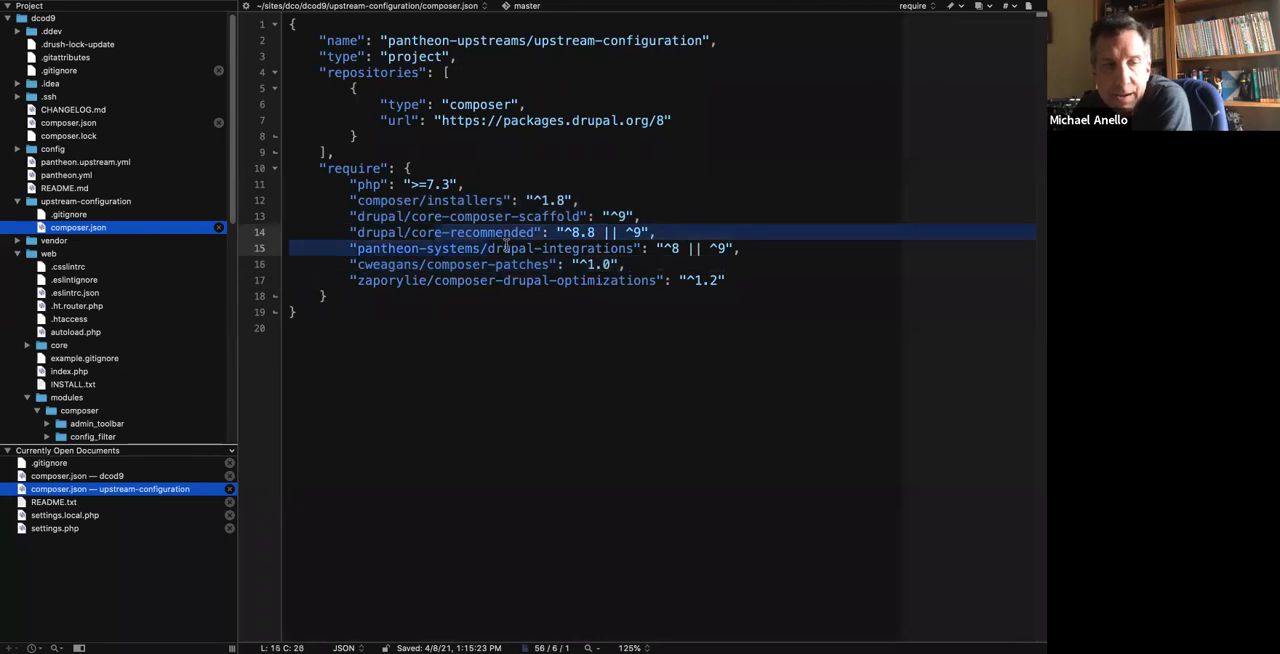
pyautogui.click(555, 248)
pyautogui.moveTo(344, 282); pyautogui.dragTo(746, 280)
pyautogui.click(752, 280)
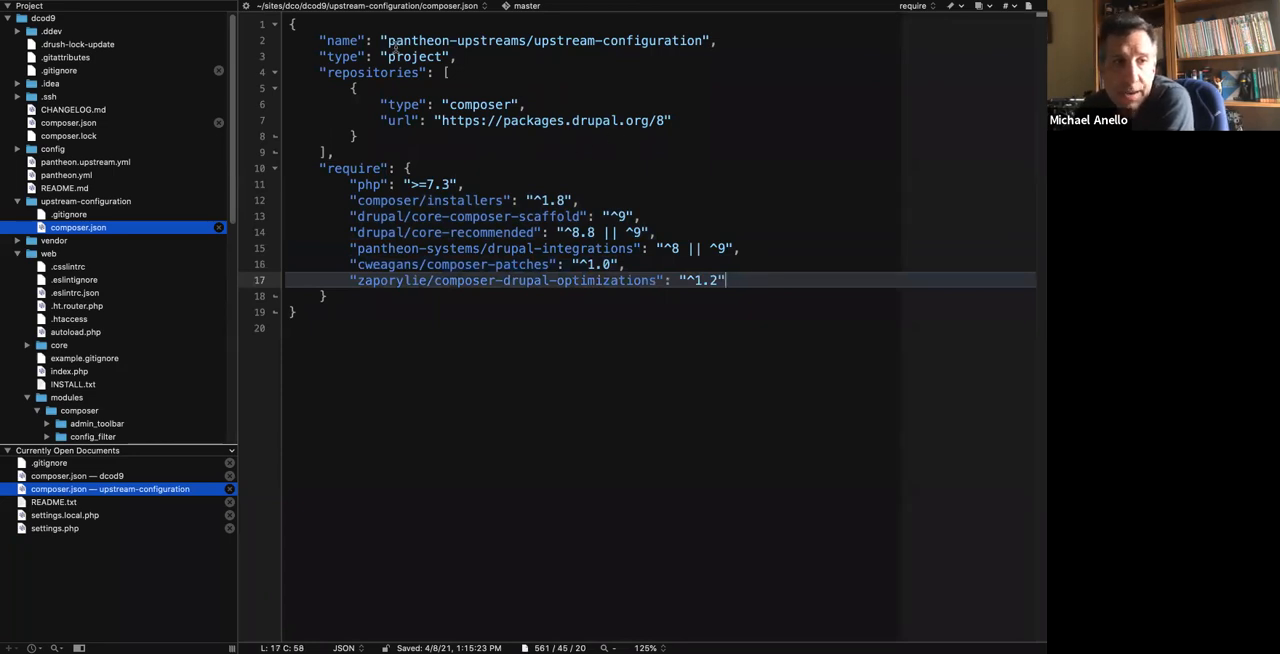
pyautogui.click(217, 229)
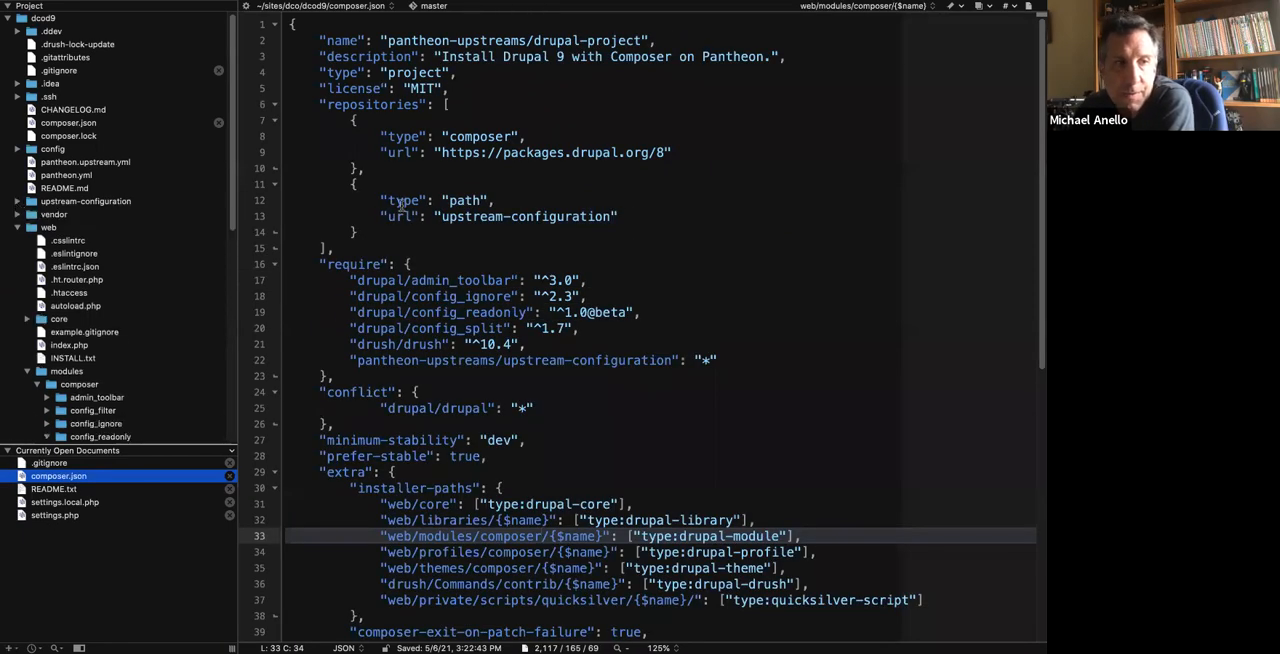
pyautogui.click(477, 177)
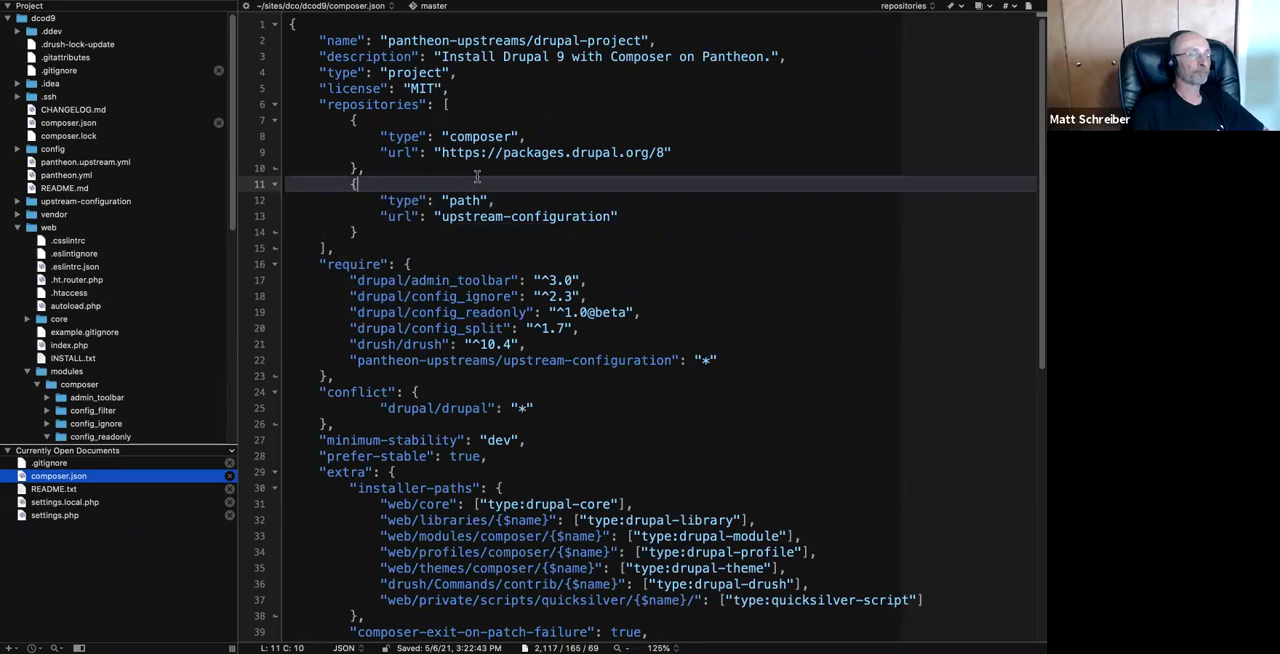
# Switch to the browser and reload the dev site's Block layout page.
pyautogui.hotkey('ctrl', 'Left')
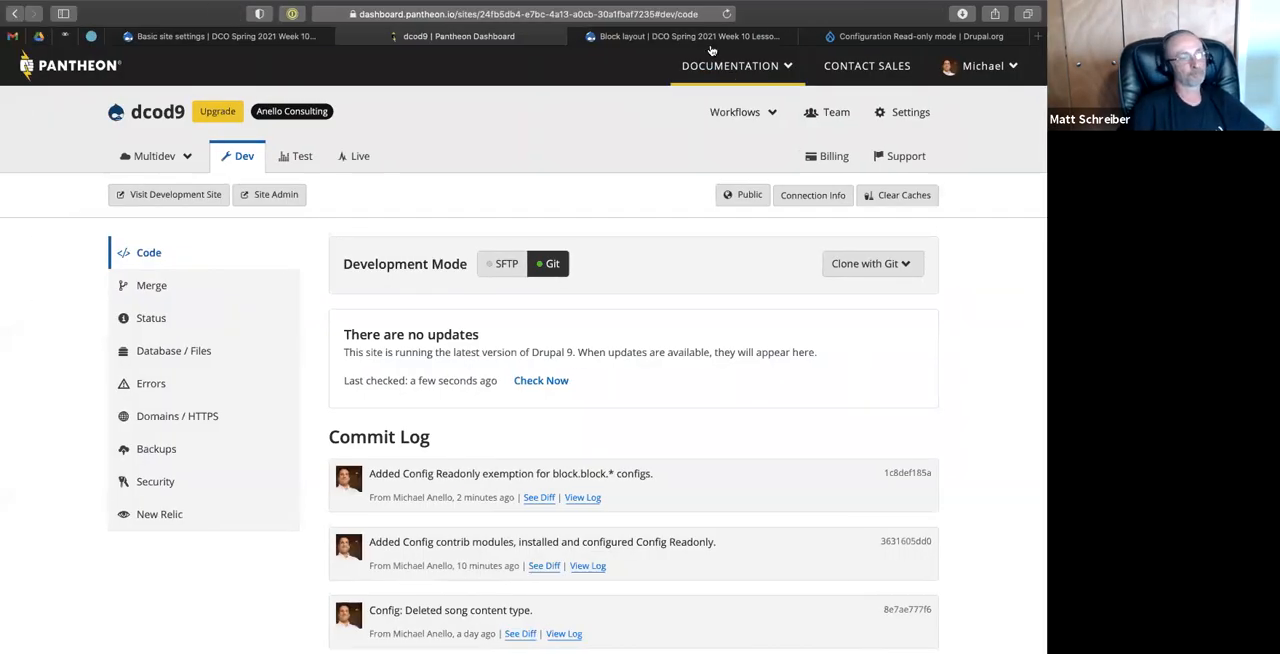
pyautogui.click(702, 37)
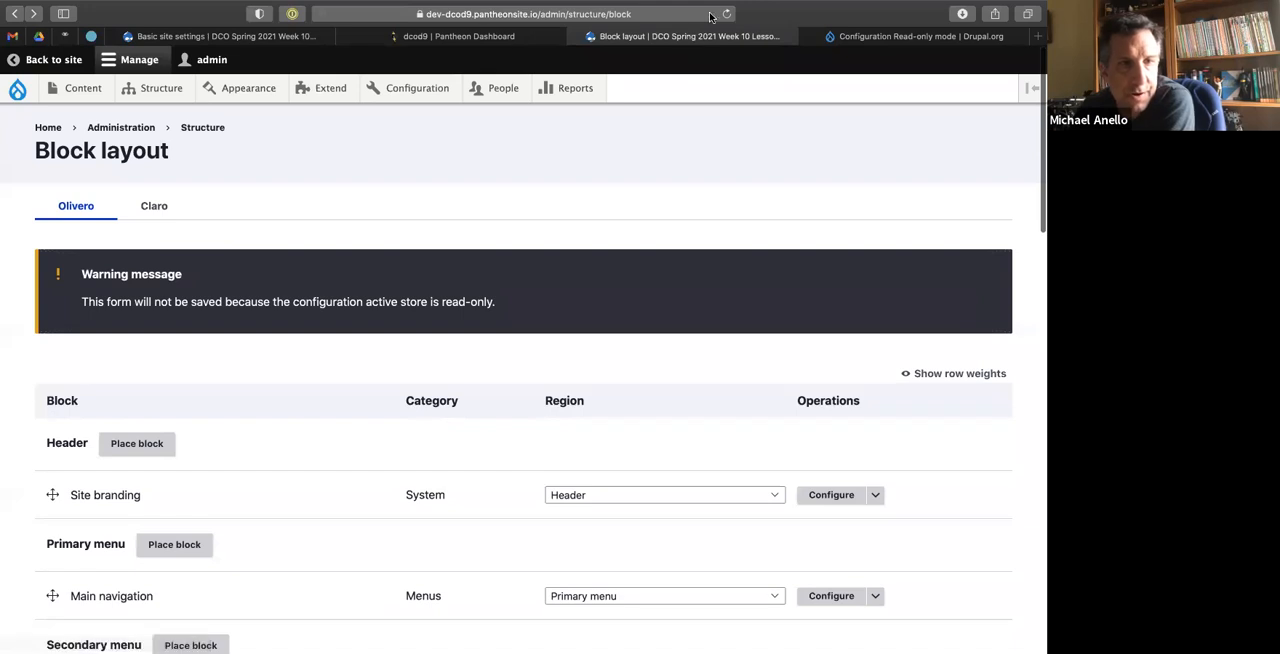
pyautogui.click(727, 16)
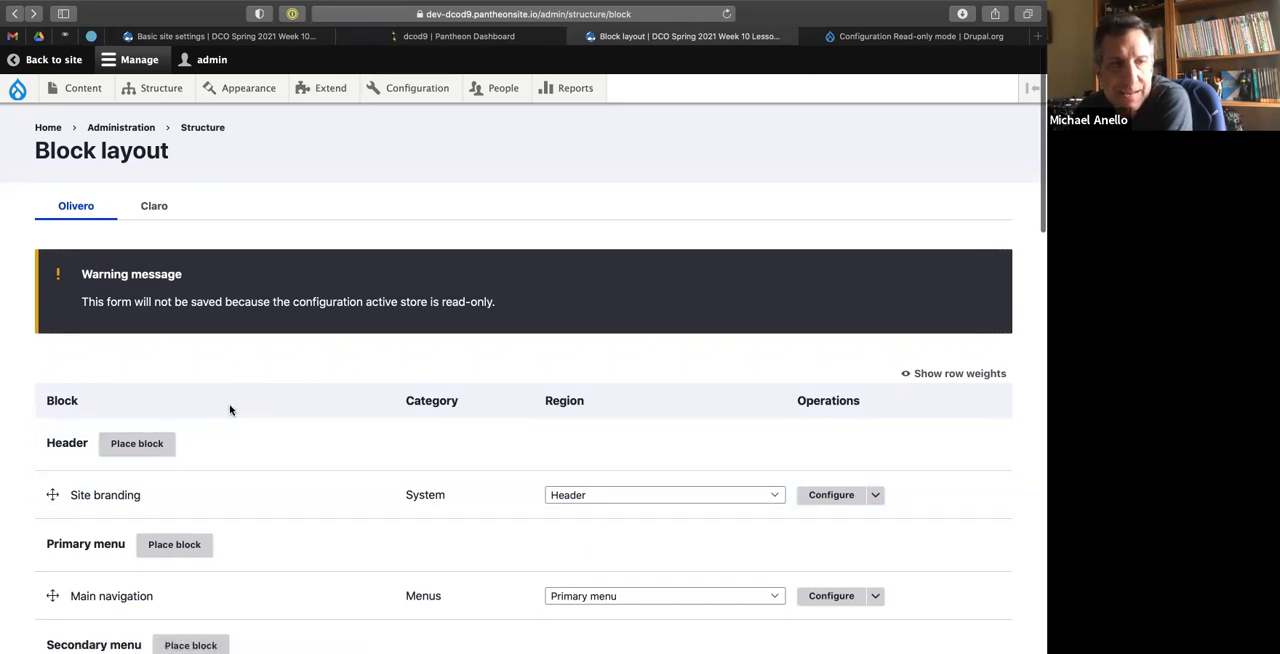
# Open the Site branding block's configuration and inspect its branding, visibility and region settings for a read-only lock.
pyautogui.click(845, 505)
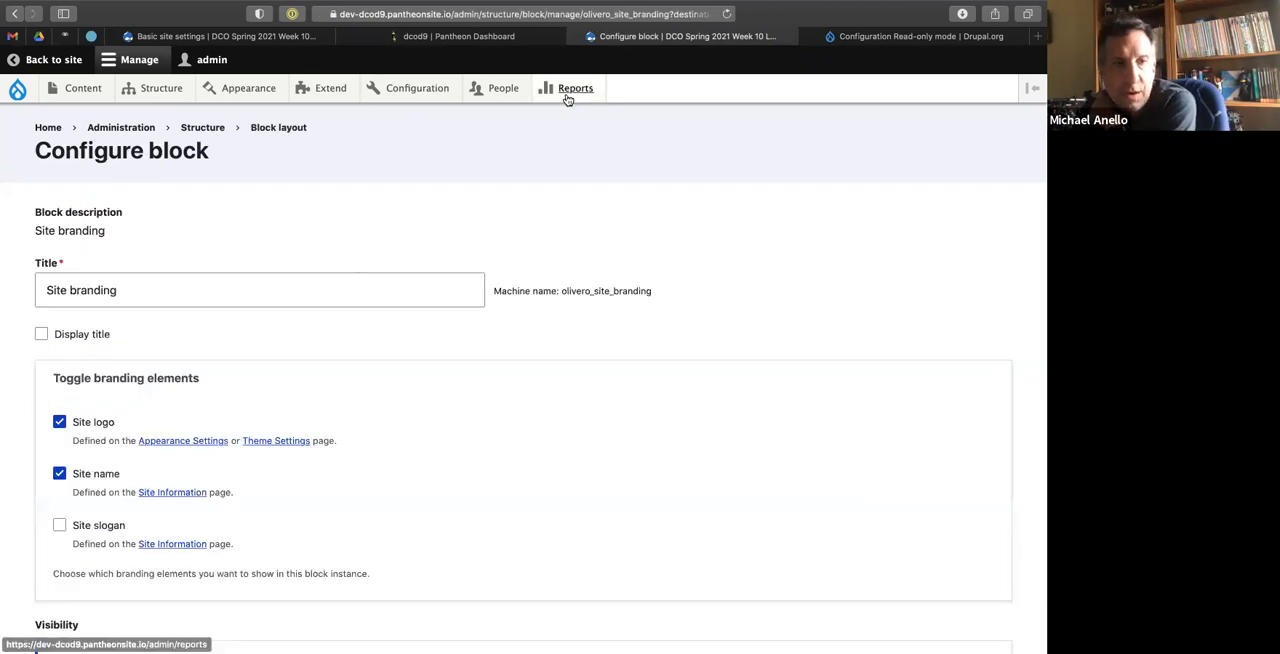
pyautogui.scroll(-5, 409, 207)
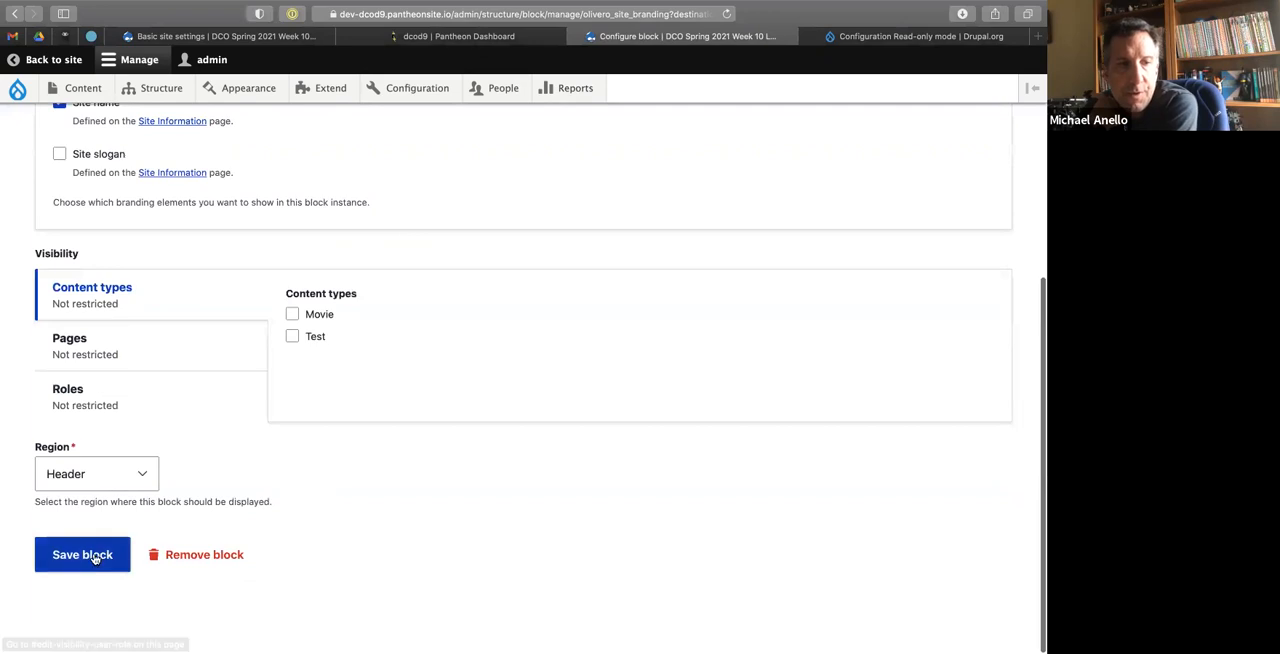
pyautogui.scroll(5, 181, 421)
pyautogui.scroll(-4, 181, 421)
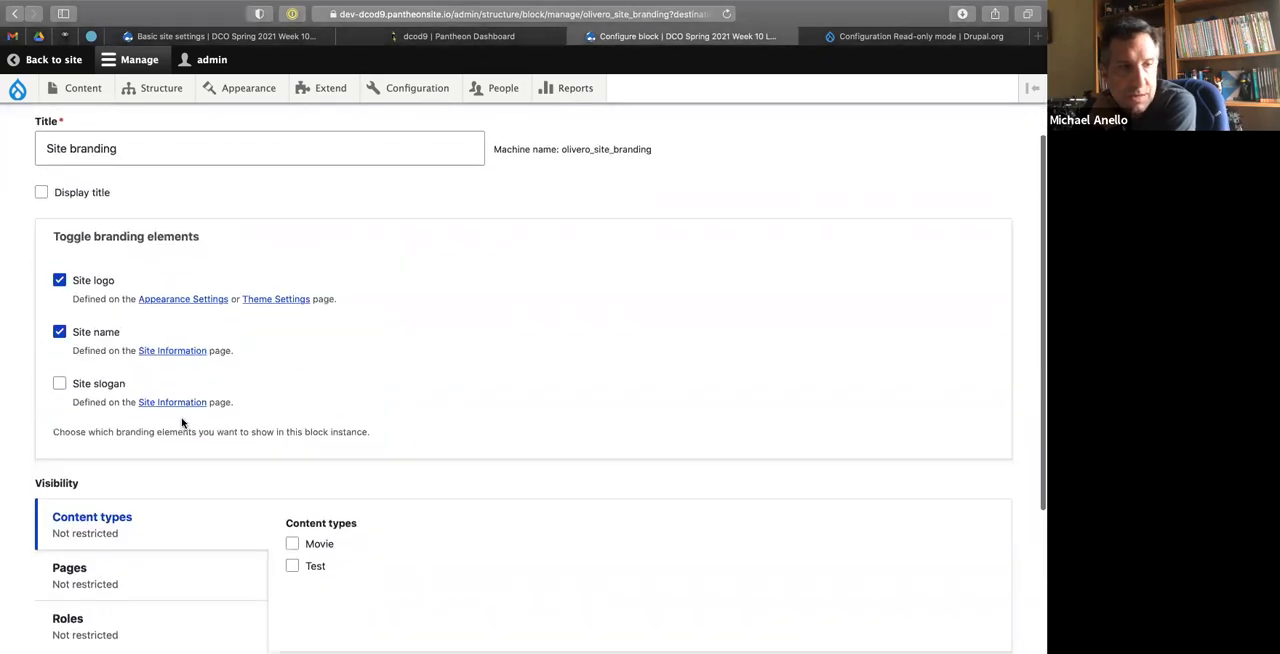
pyautogui.click(92, 534)
pyautogui.click(346, 535)
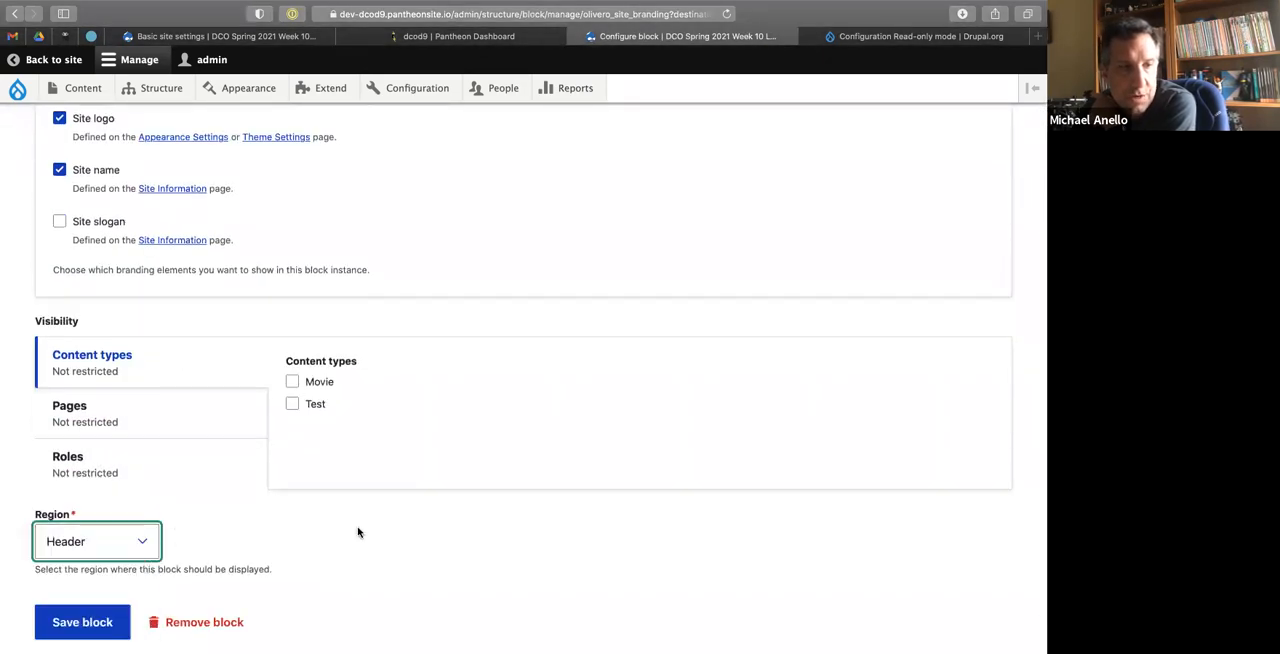
pyautogui.scroll(8, 355, 530)
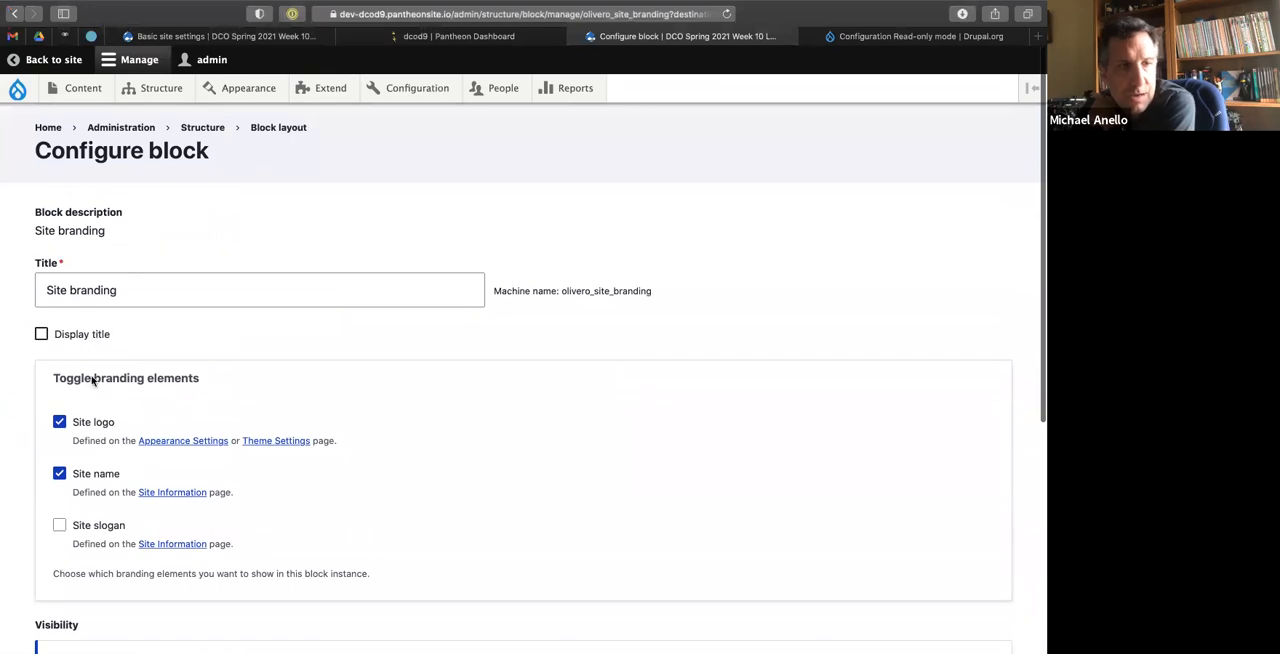
pyautogui.scroll(-3, 93, 406)
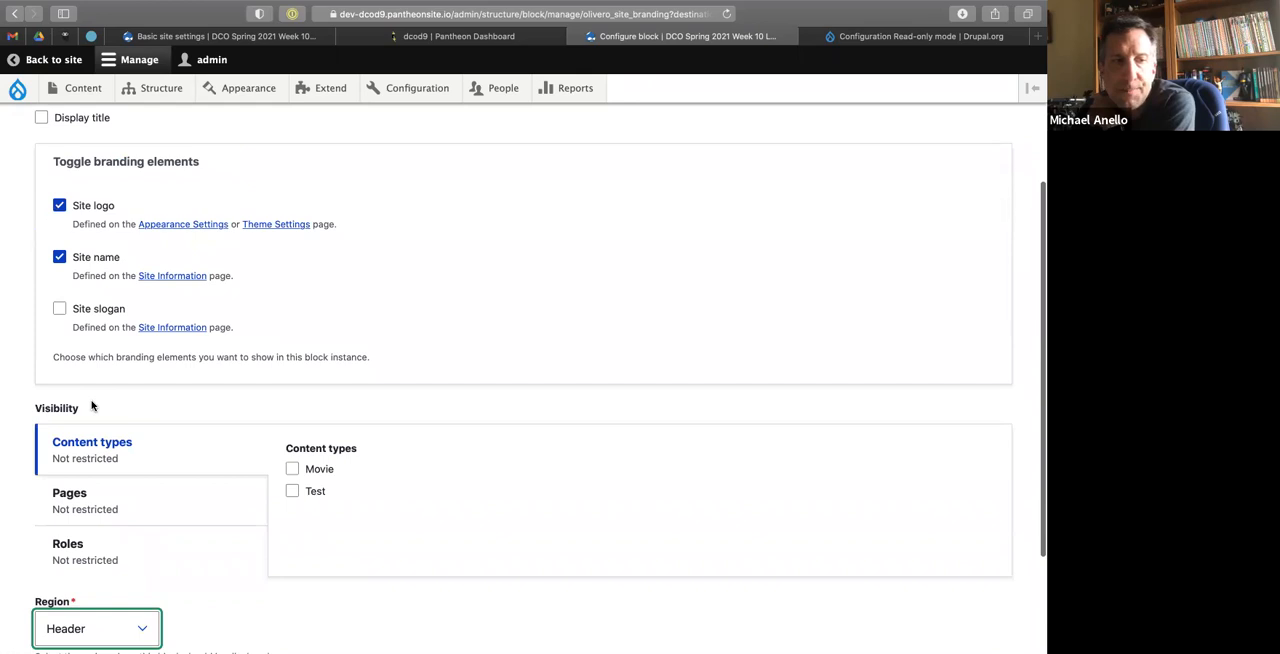
pyautogui.scroll(-2, 92, 405)
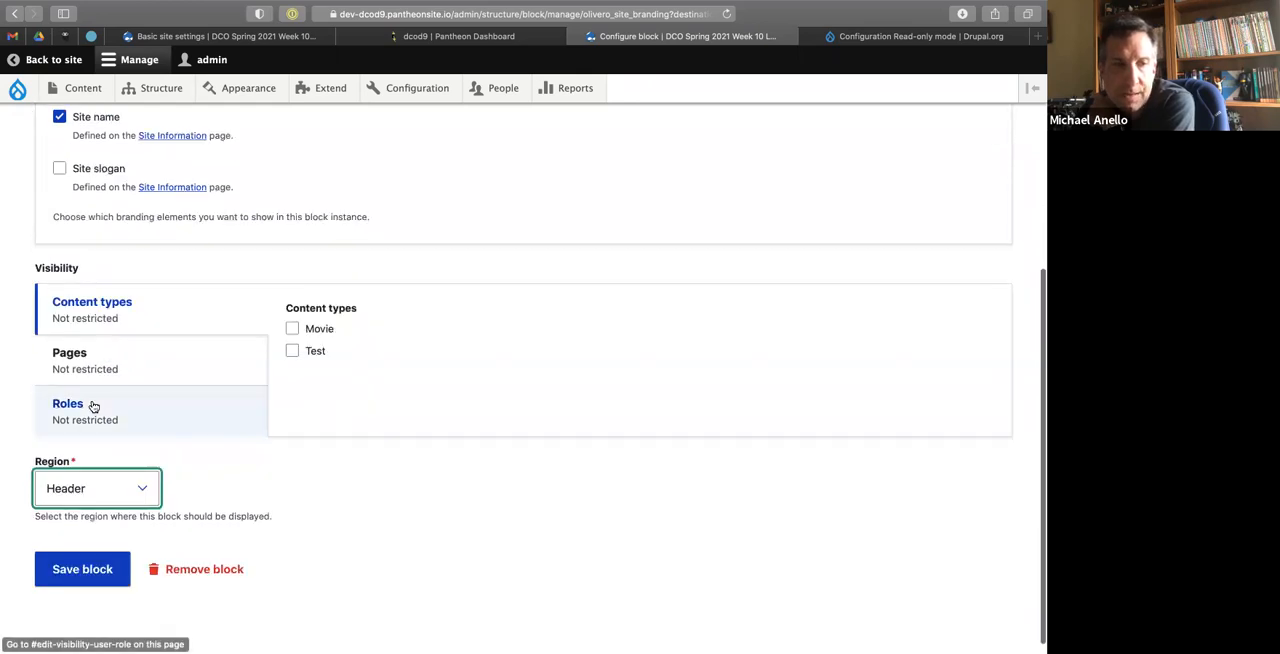
pyautogui.scroll(5, 93, 406)
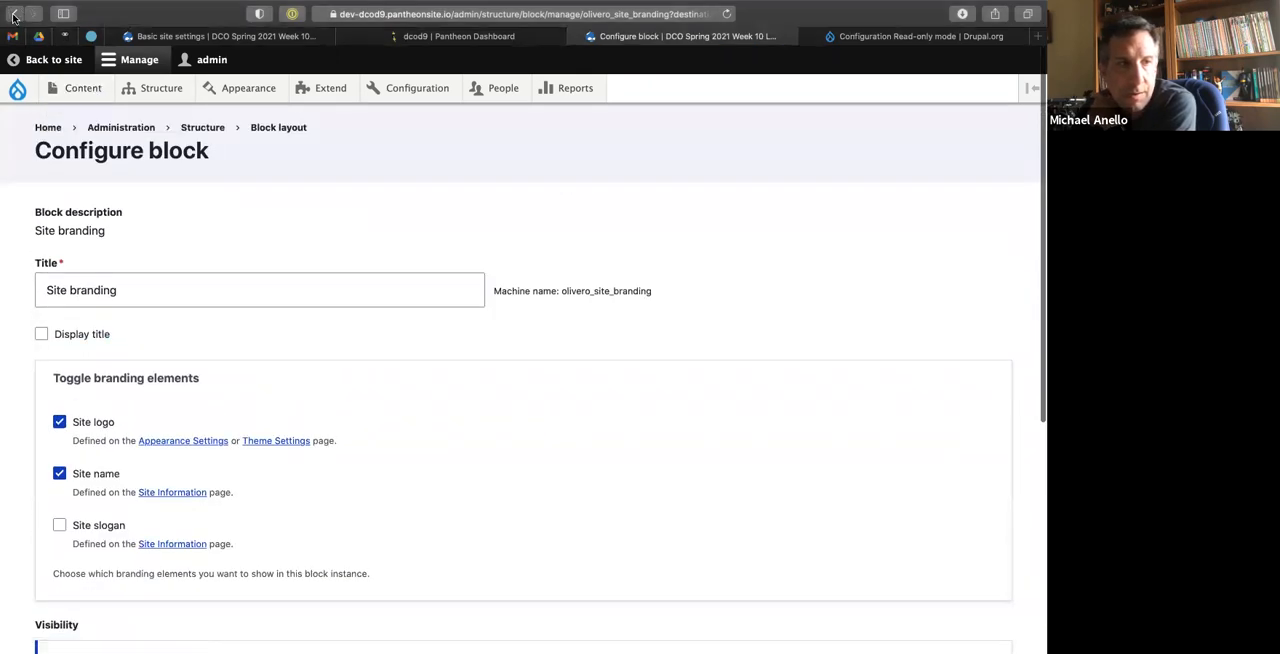
# Return to the Block layout page and try to save the Olivero theme's block arrangement.
pyautogui.click(14, 14)
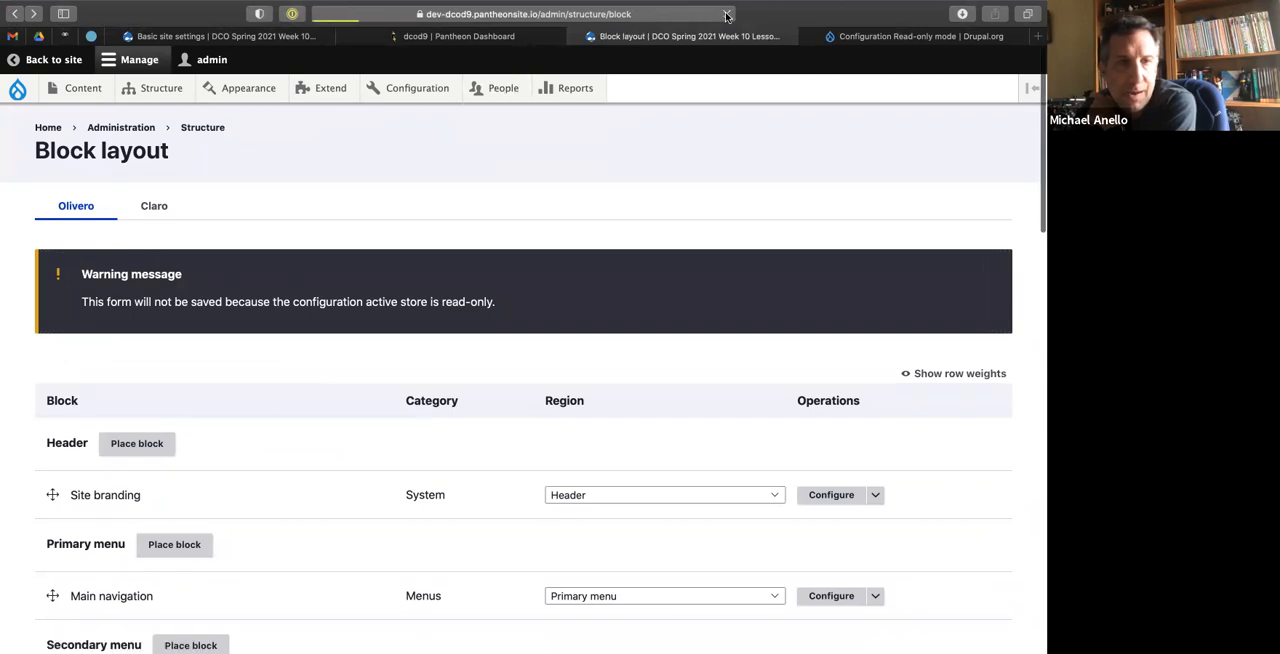
pyautogui.scroll(-10, 258, 522)
pyautogui.scroll(-10, 258, 522)
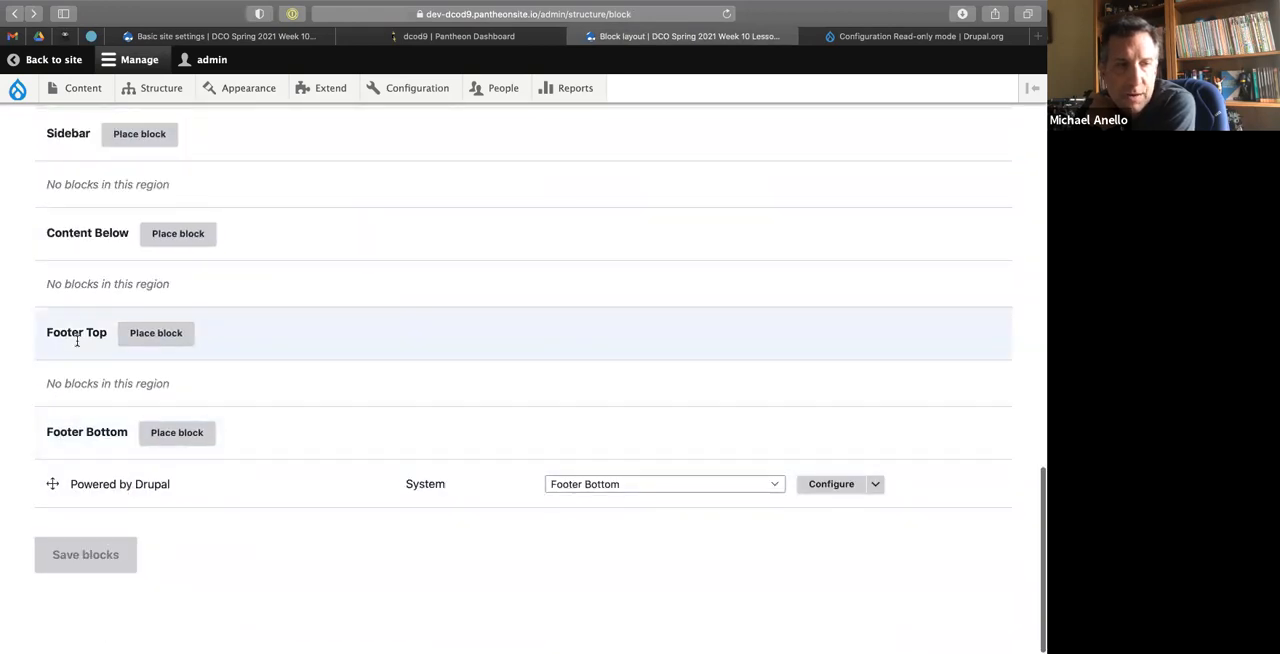
pyautogui.click(94, 562)
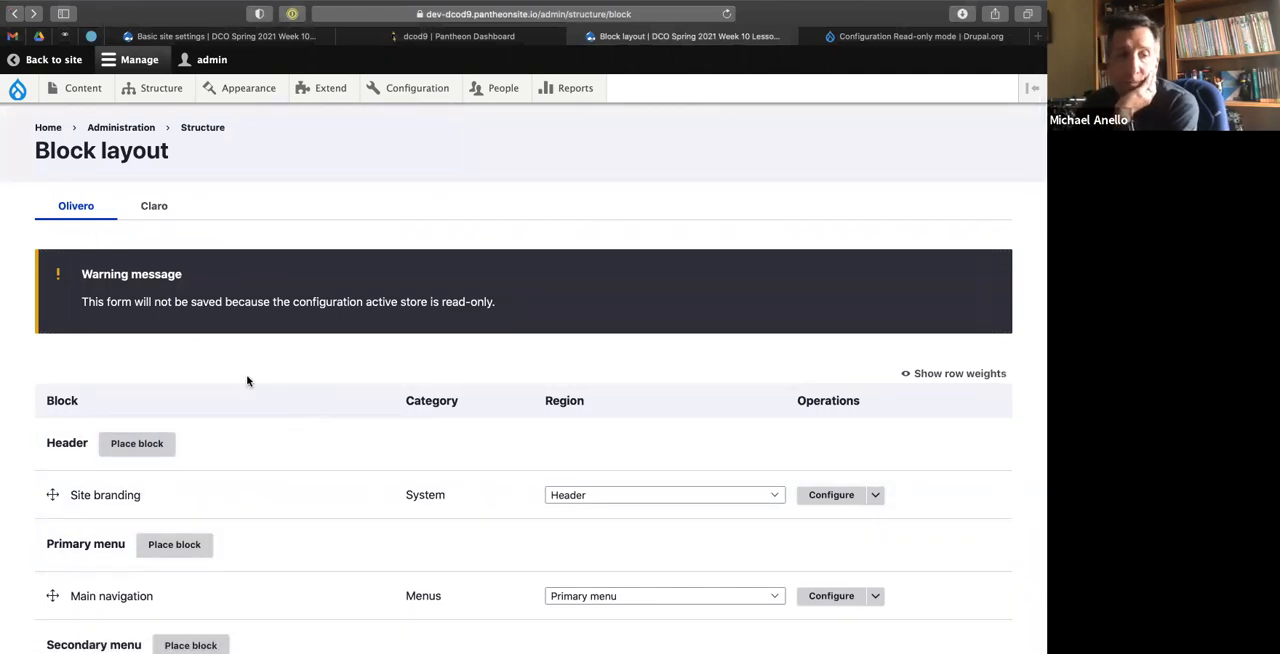
pyautogui.scroll(-10, 248, 380)
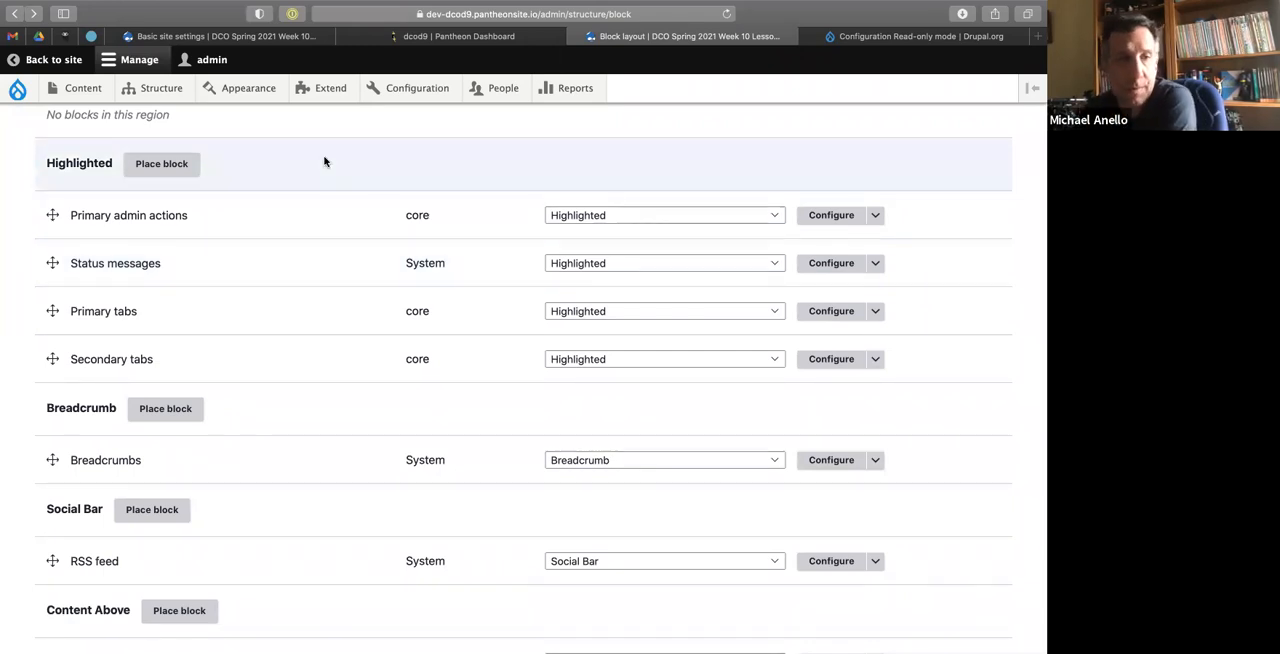
pyautogui.scroll(10, 324, 161)
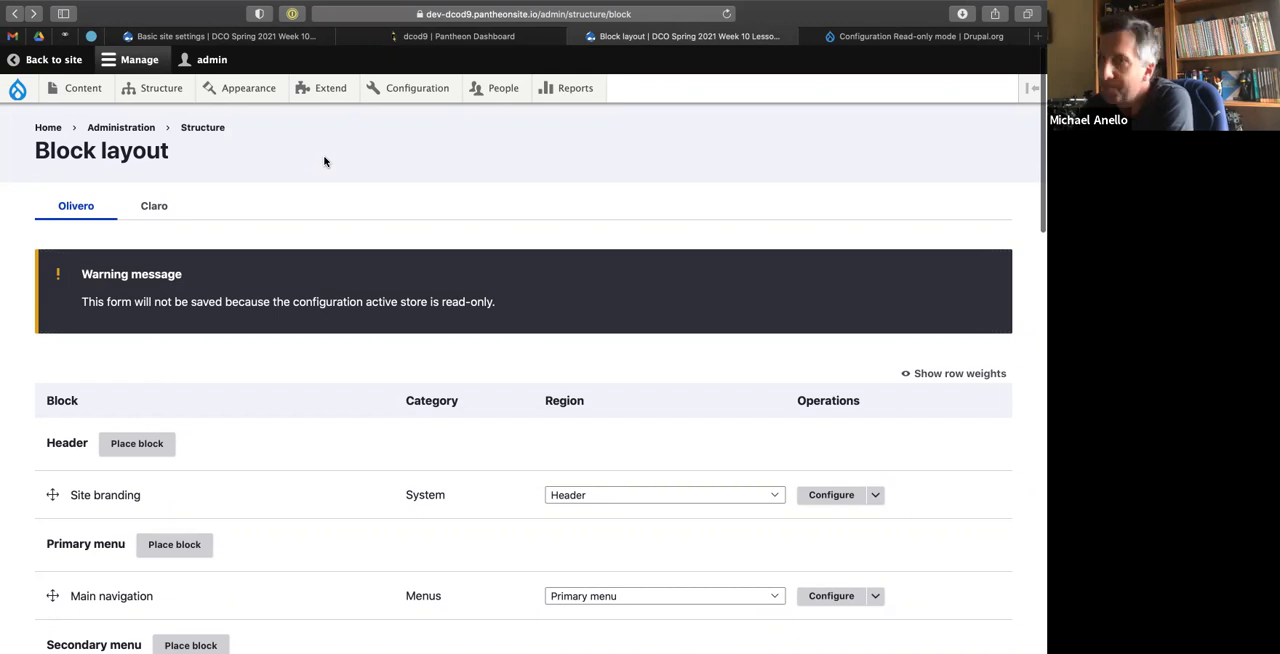
# Open the Configuration Split (config_split) project page on drupal.org and review its background, documentation and notice sections.
pyautogui.click(884, 36)
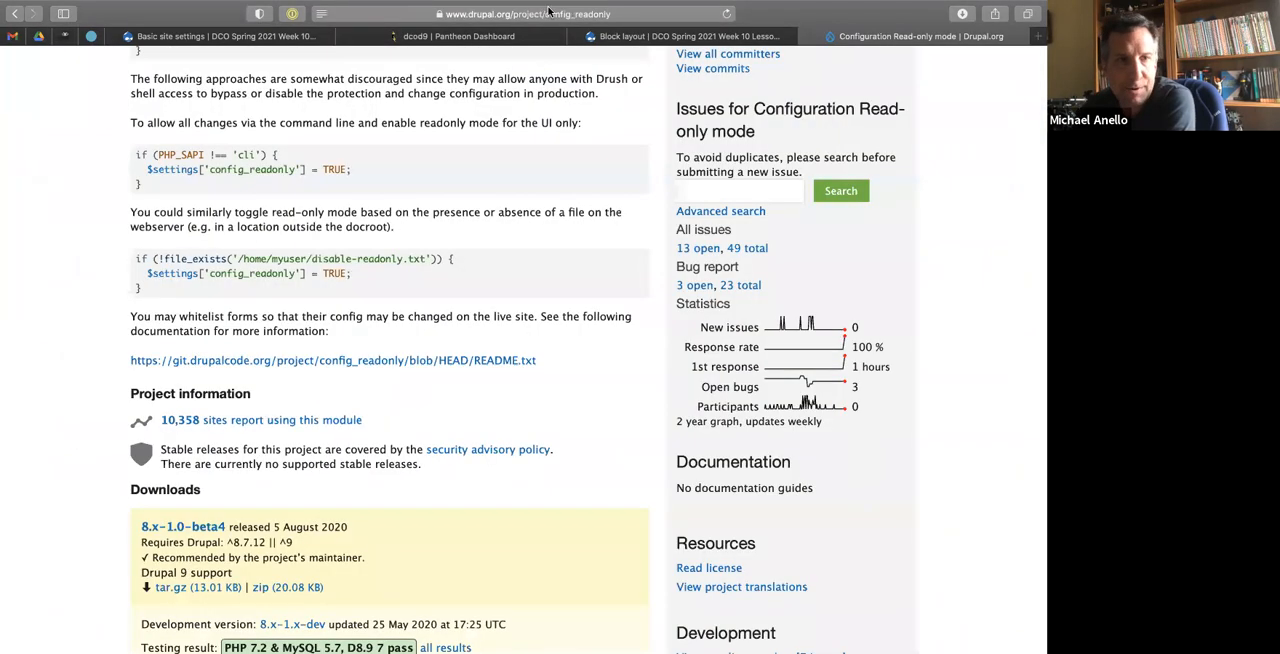
pyautogui.click(490, 14)
pyautogui.moveTo(490, 14); pyautogui.dragTo(524, 14)
pyautogui.write('split')
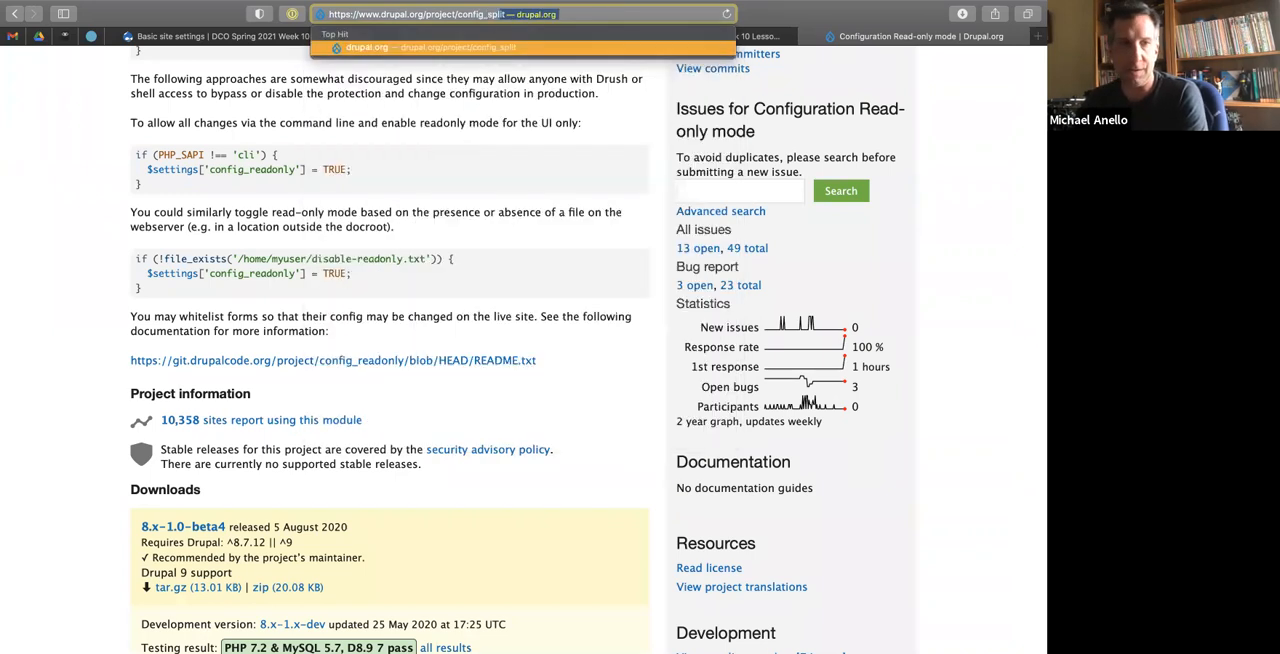
pyautogui.press('Return')
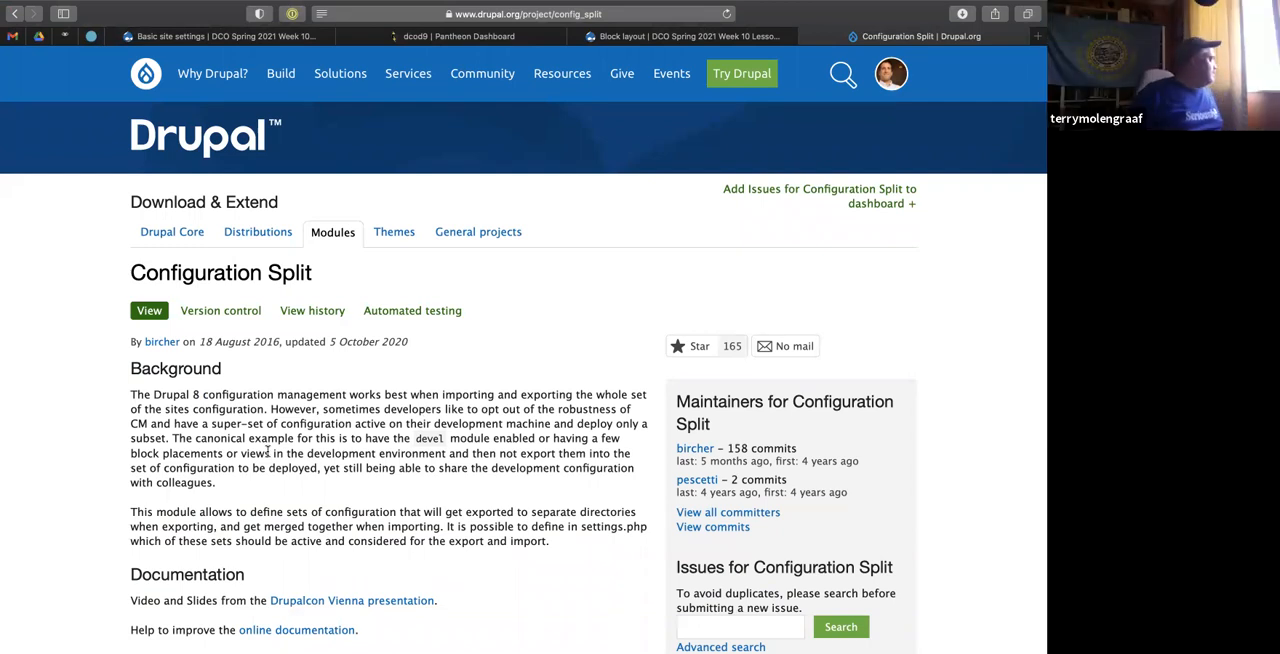
pyautogui.scroll(-6, 270, 455)
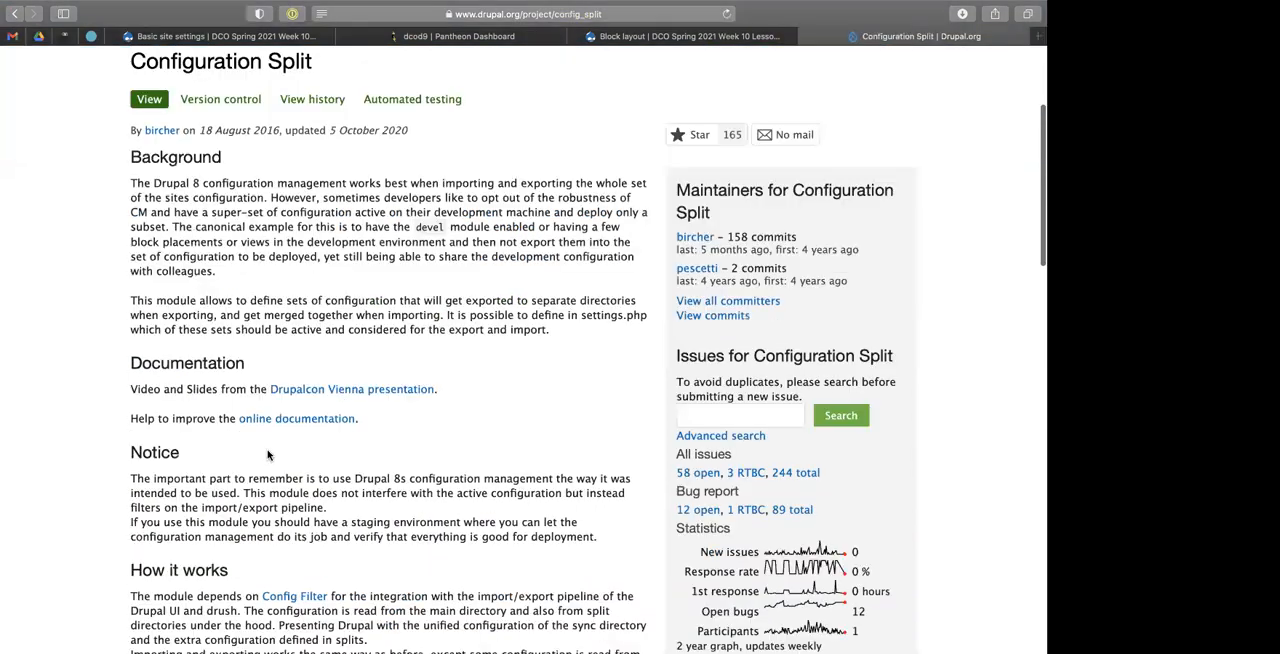
pyautogui.scroll(3, 275, 440)
pyautogui.scroll(3, 279, 410)
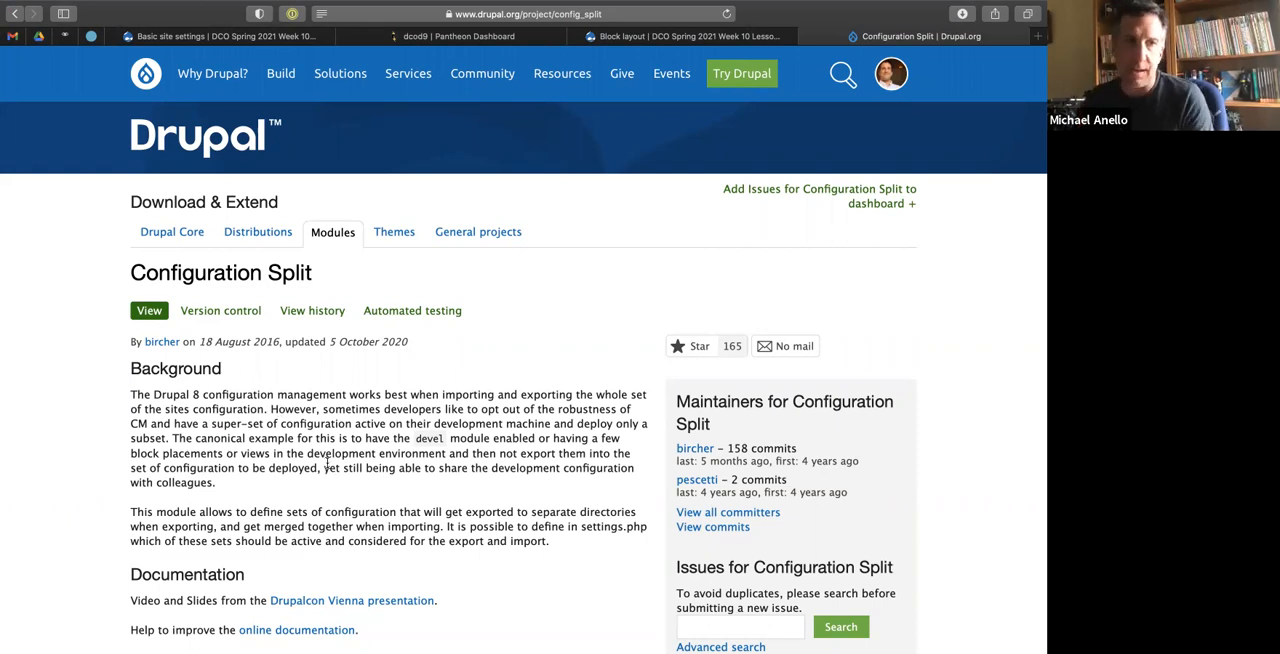
# On the local ddev site's Extend page, filter the module list by "stage" to check for Stage File Proxy.
pyautogui.click(281, 38)
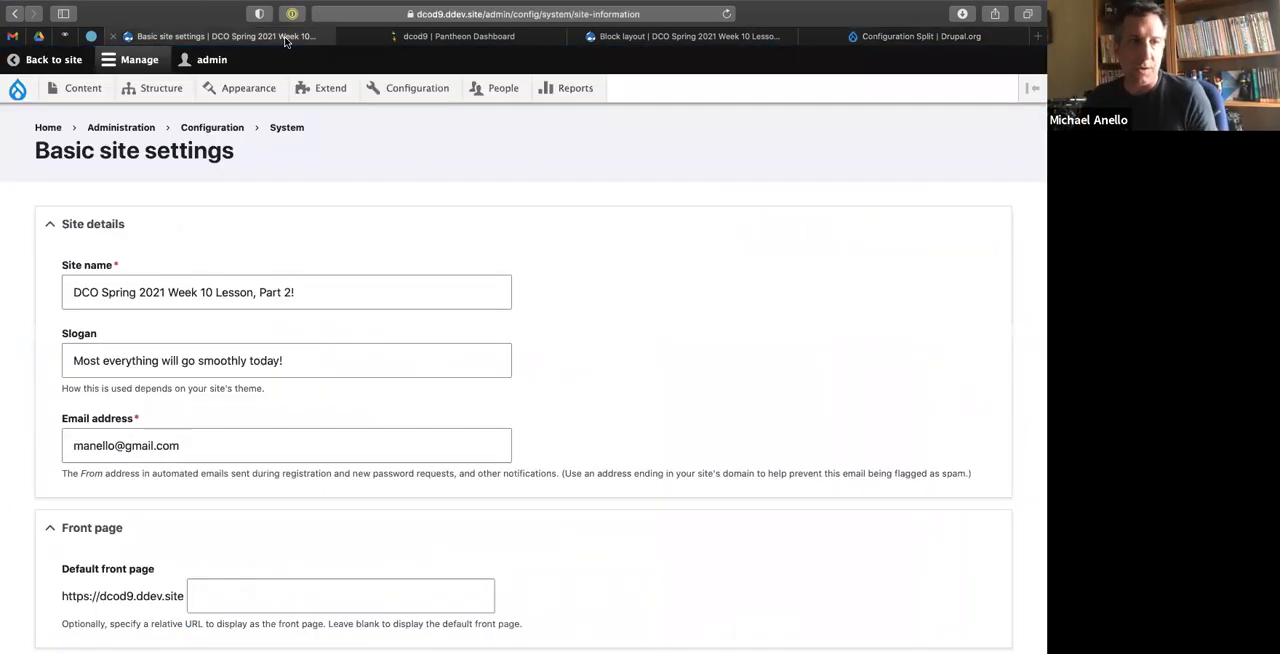
pyautogui.click(324, 88)
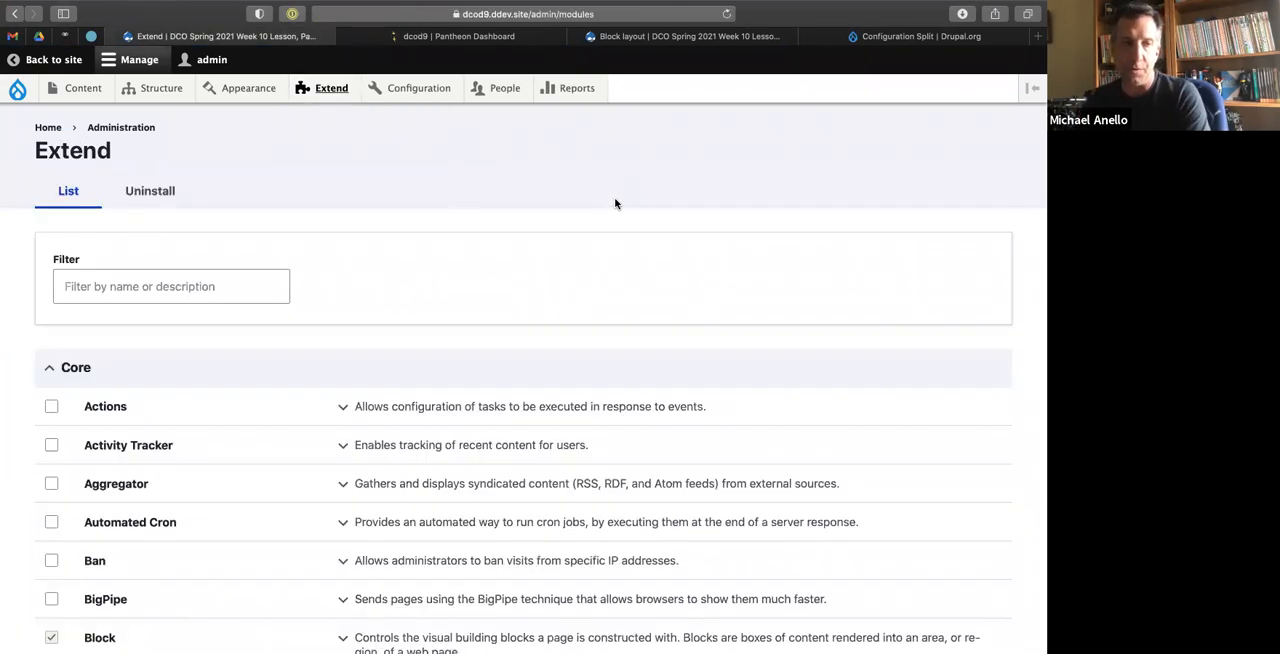
pyautogui.click(129, 286)
pyautogui.write('stage')
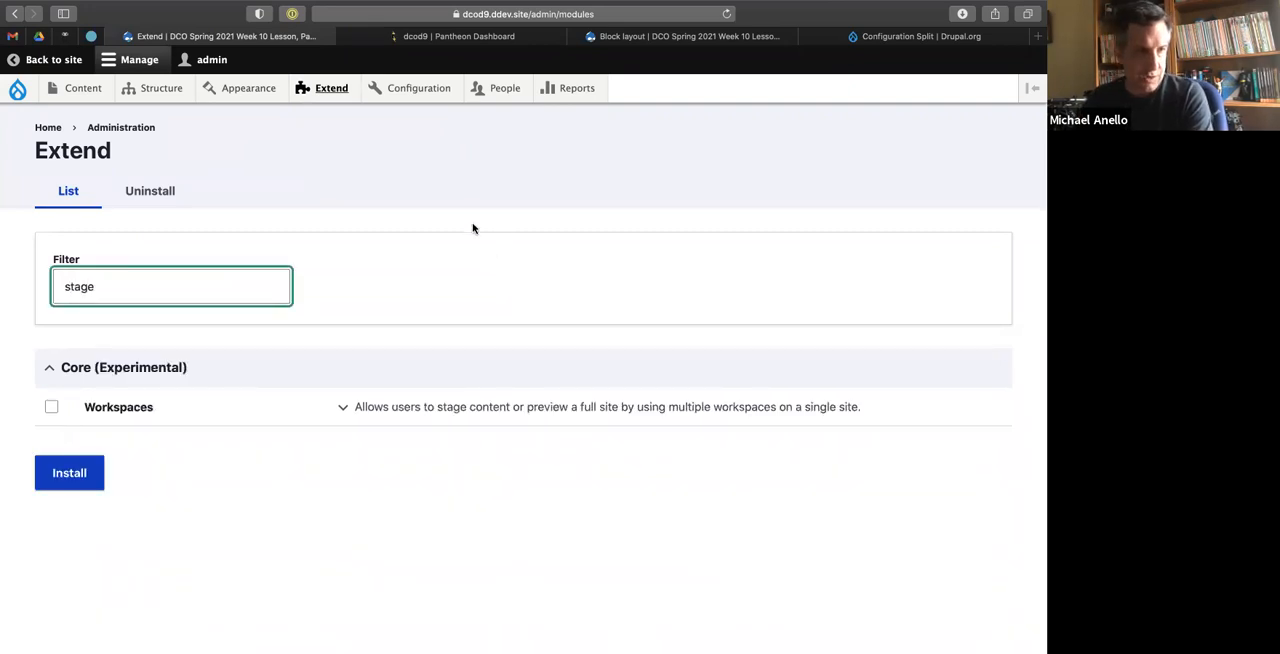
pyautogui.hotkey('ctrl', 'Left')
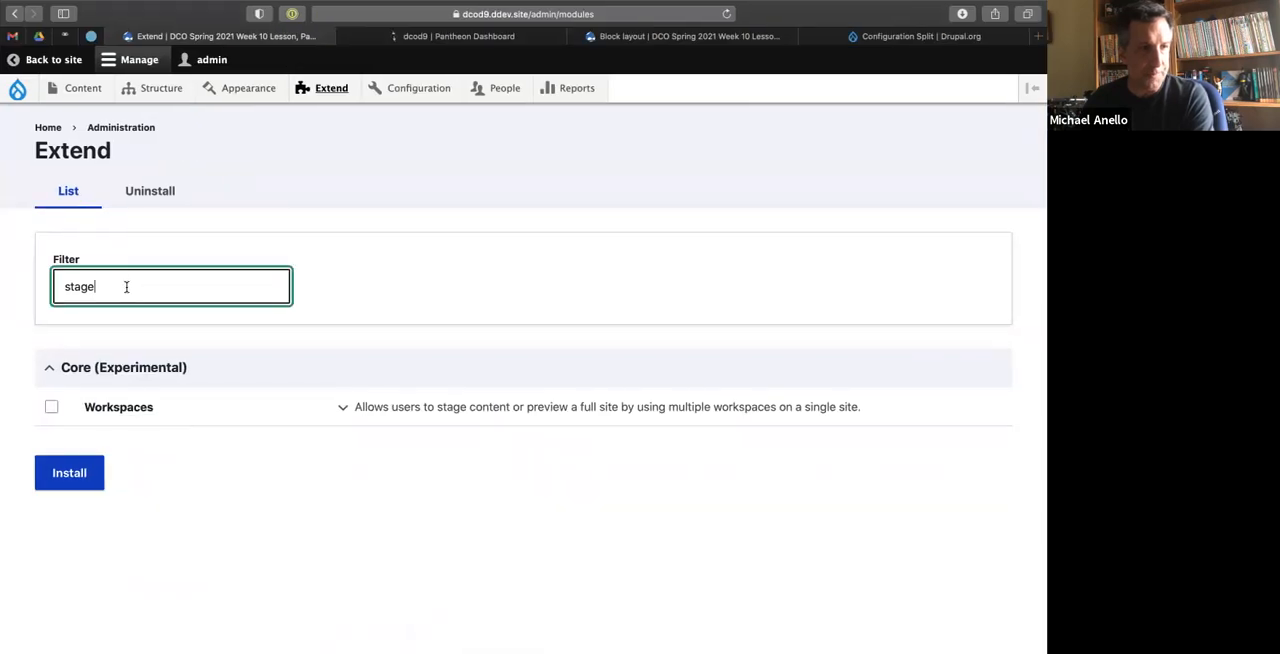
pyautogui.moveTo(126, 287); pyautogui.dragTo(33, 281)
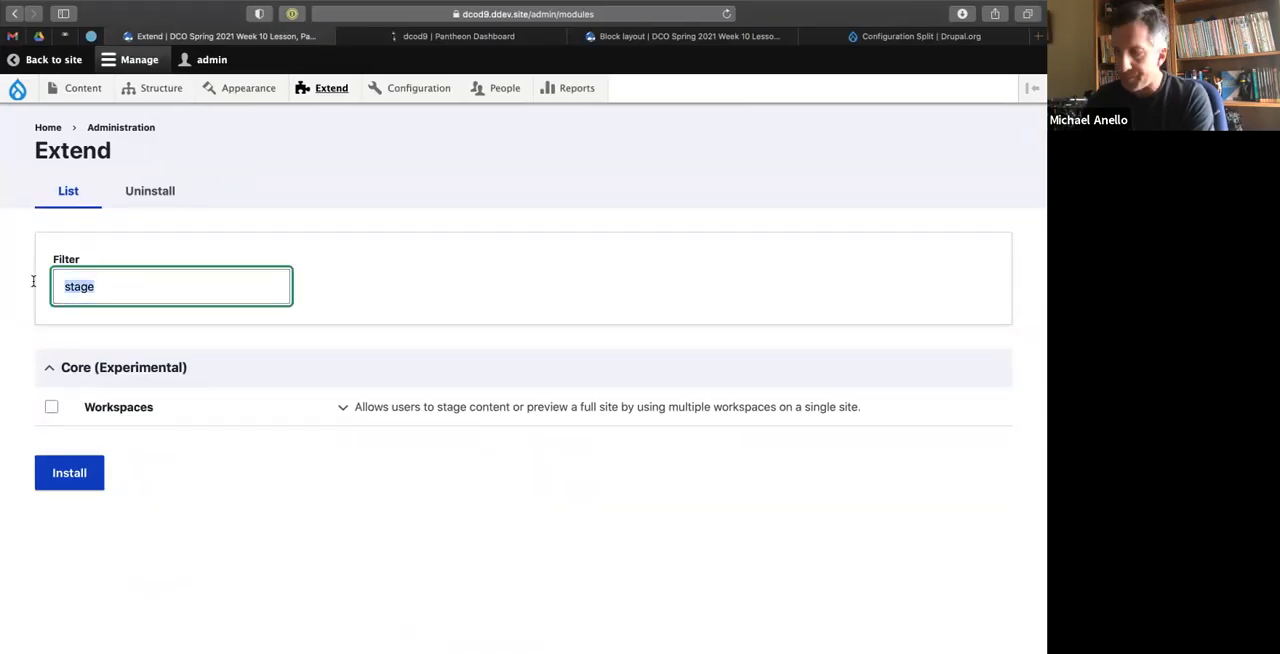
# In the terminal, run ddev composer require drupal/stage_file_proxy and check the scaffolding lines in its output.
pyautogui.hotkey('ctrl', 'Left')
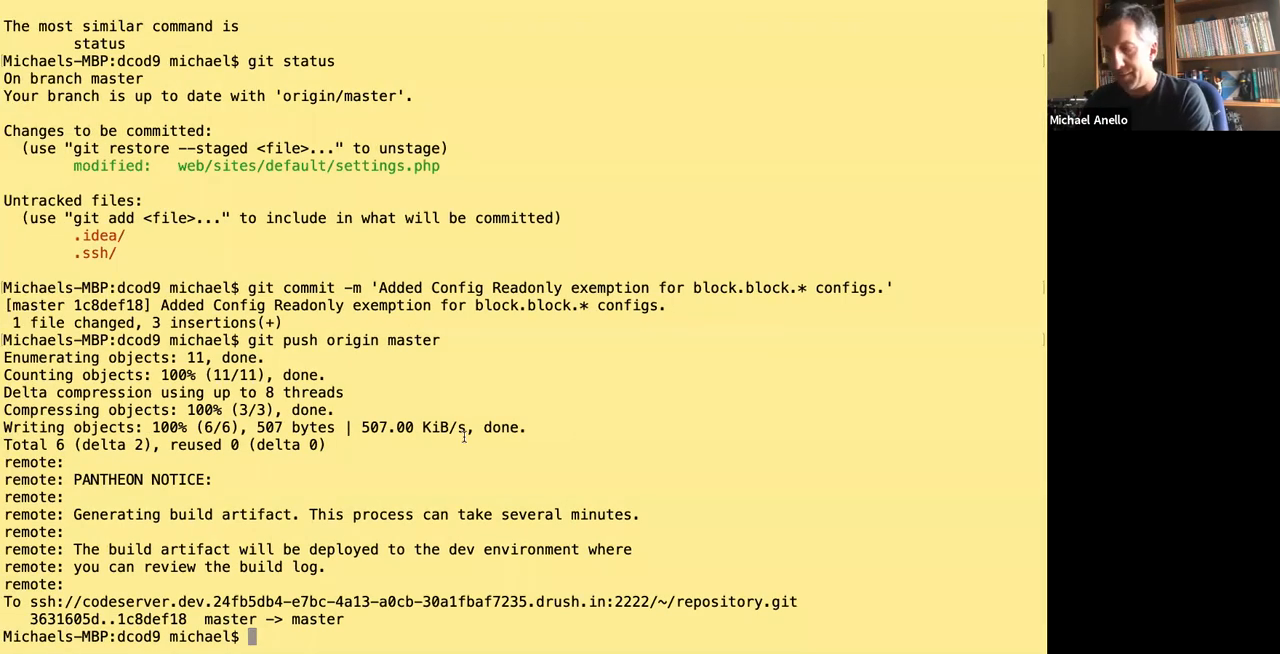
pyautogui.write('ddev c')
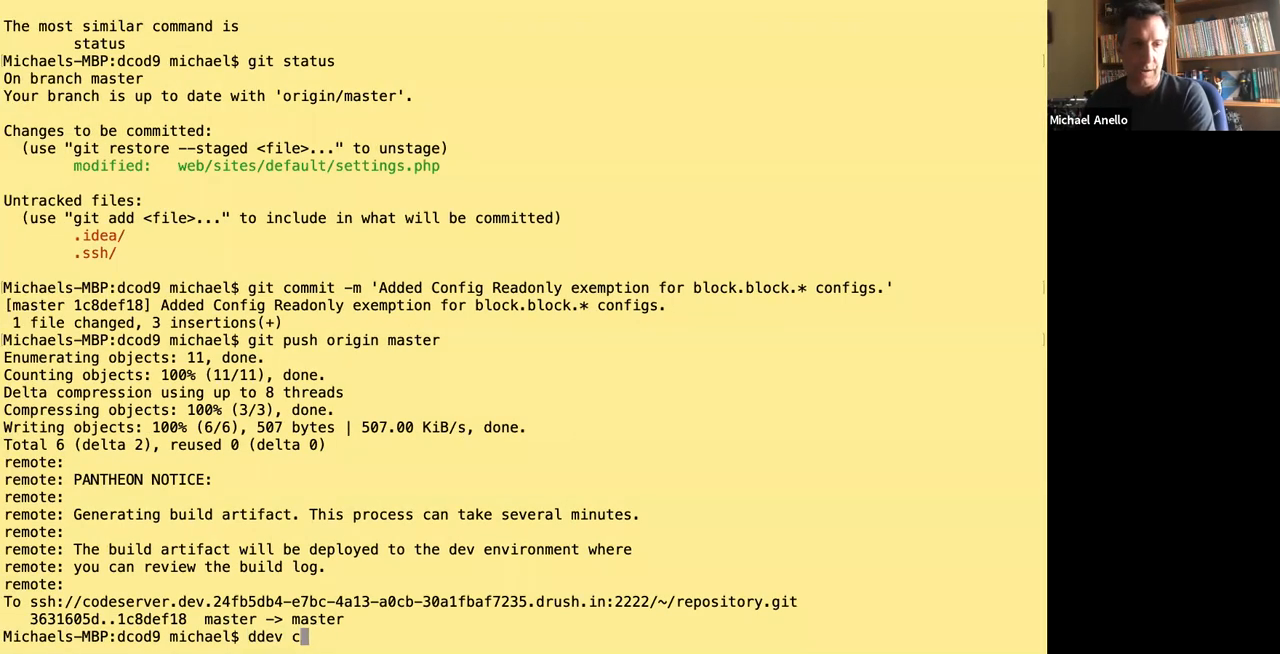
pyautogui.write('omposer require druapl')
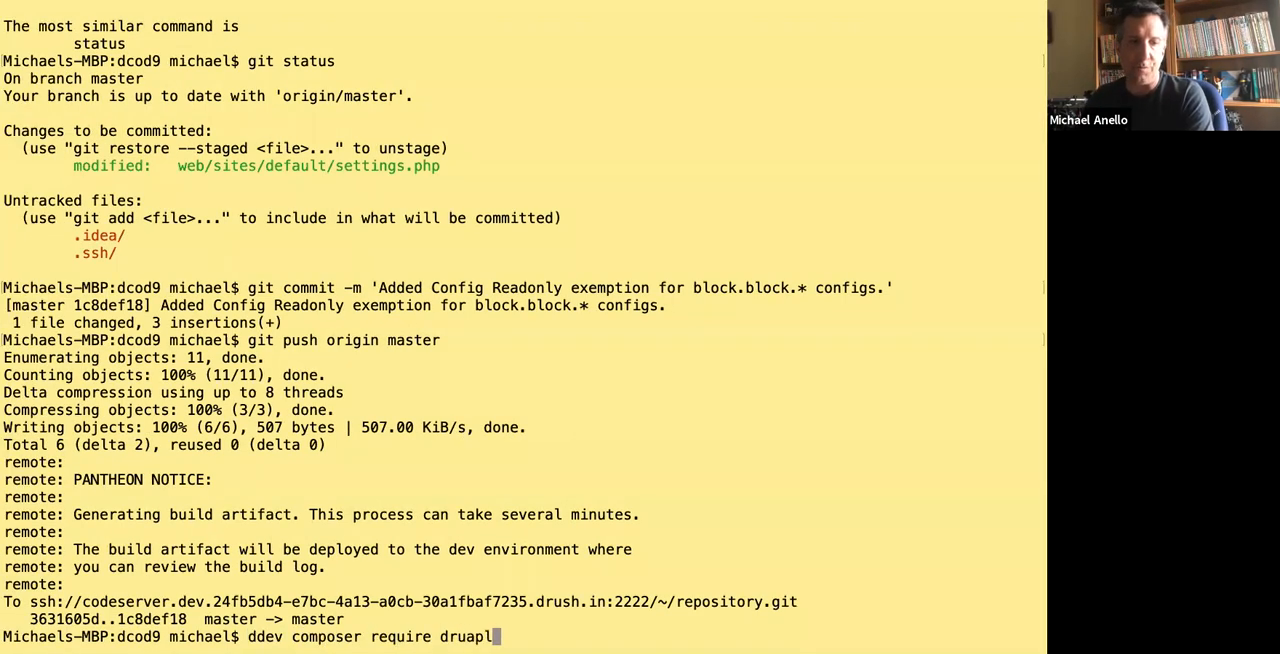
pyautogui.press('BackSpace')
pyautogui.press('BackSpace')
pyautogui.press('BackSpace')
pyautogui.press('BackSpace')
pyautogui.write('u')
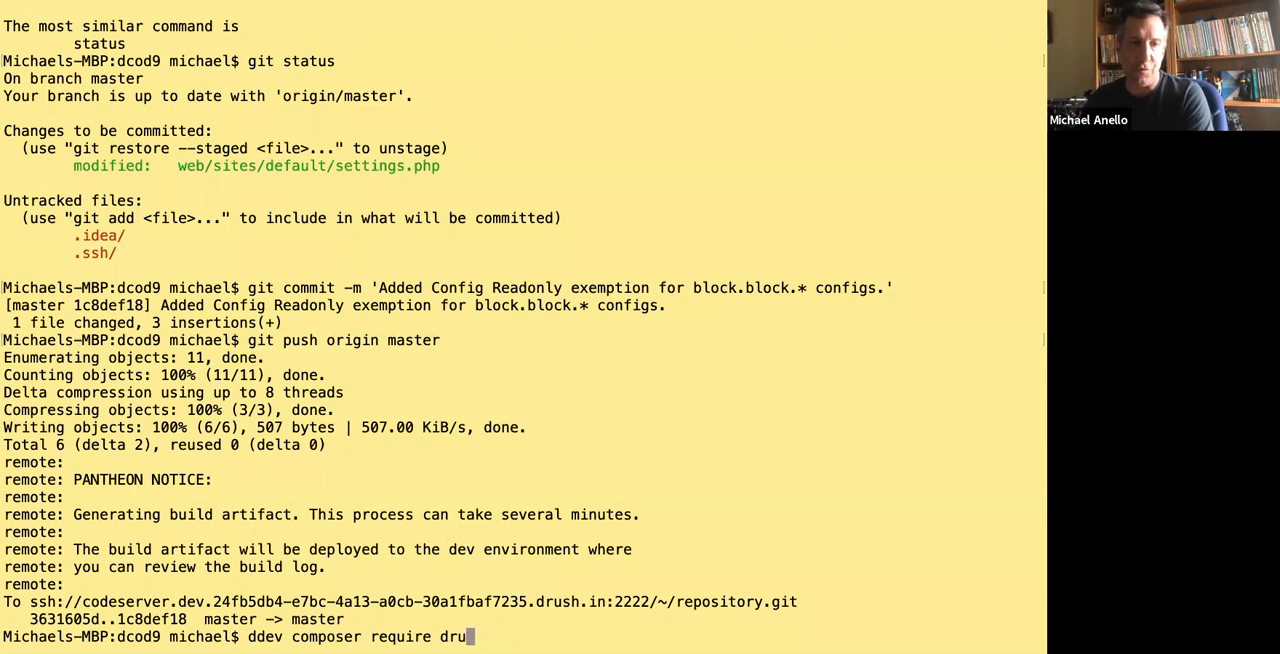
pyautogui.write('pal/stage')
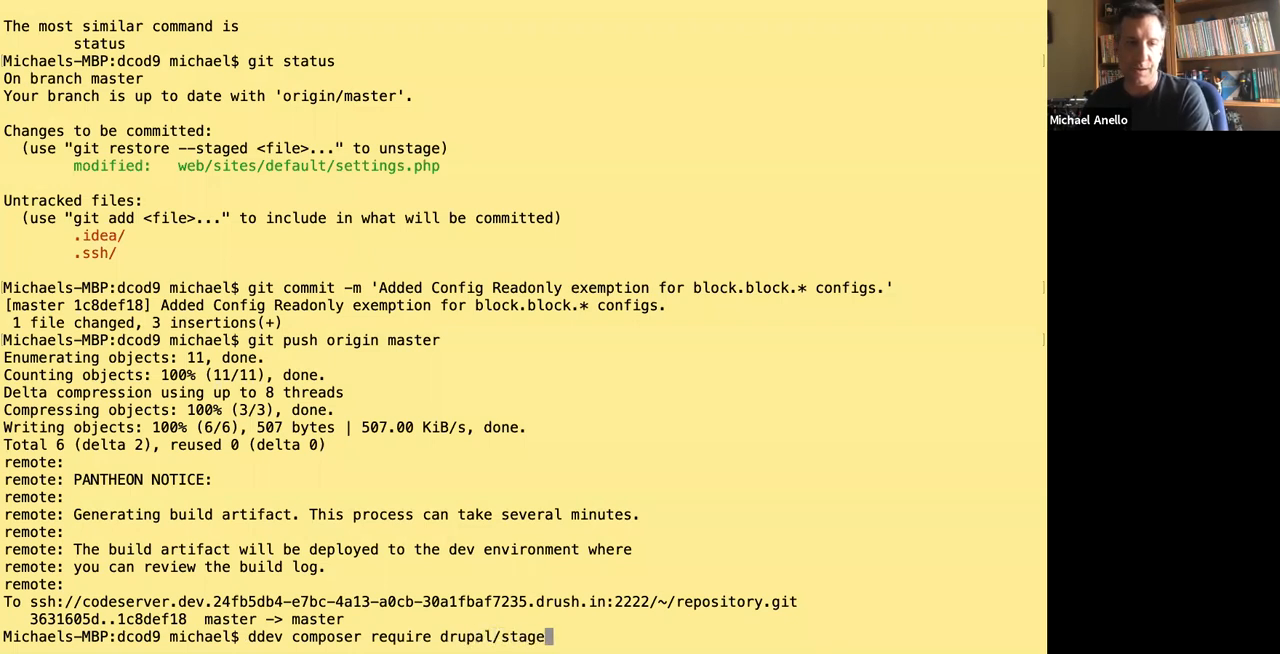
pyautogui.write('_file_proxy')
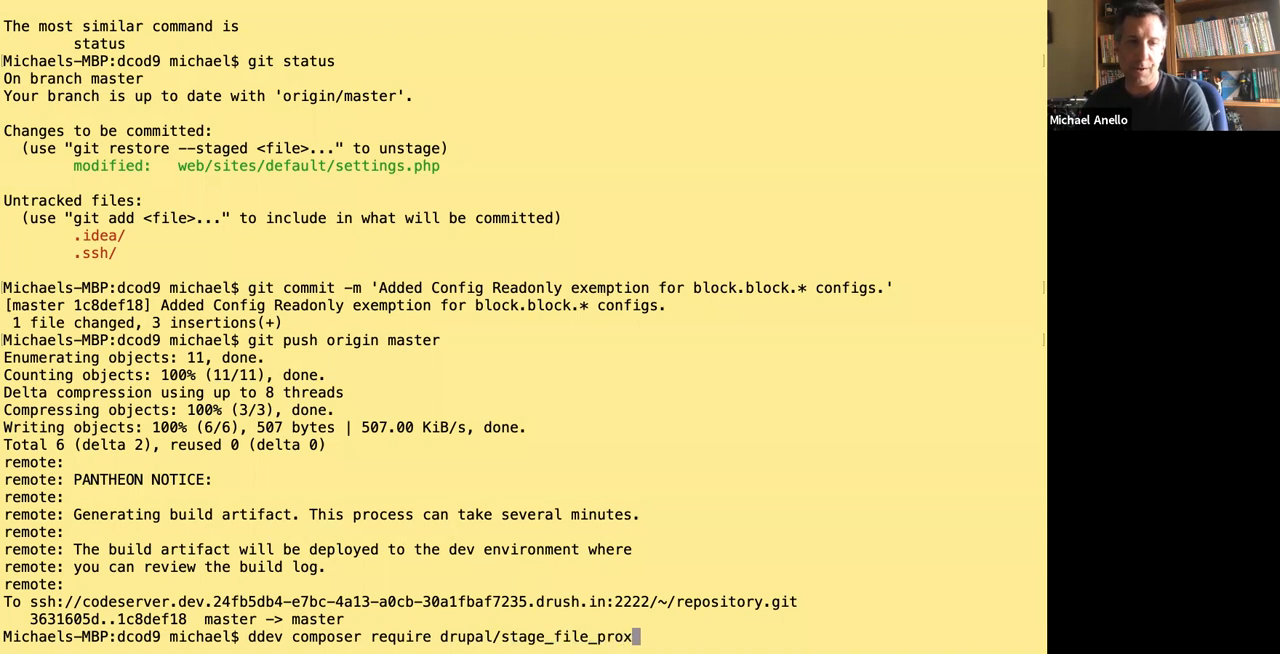
pyautogui.press('Return')
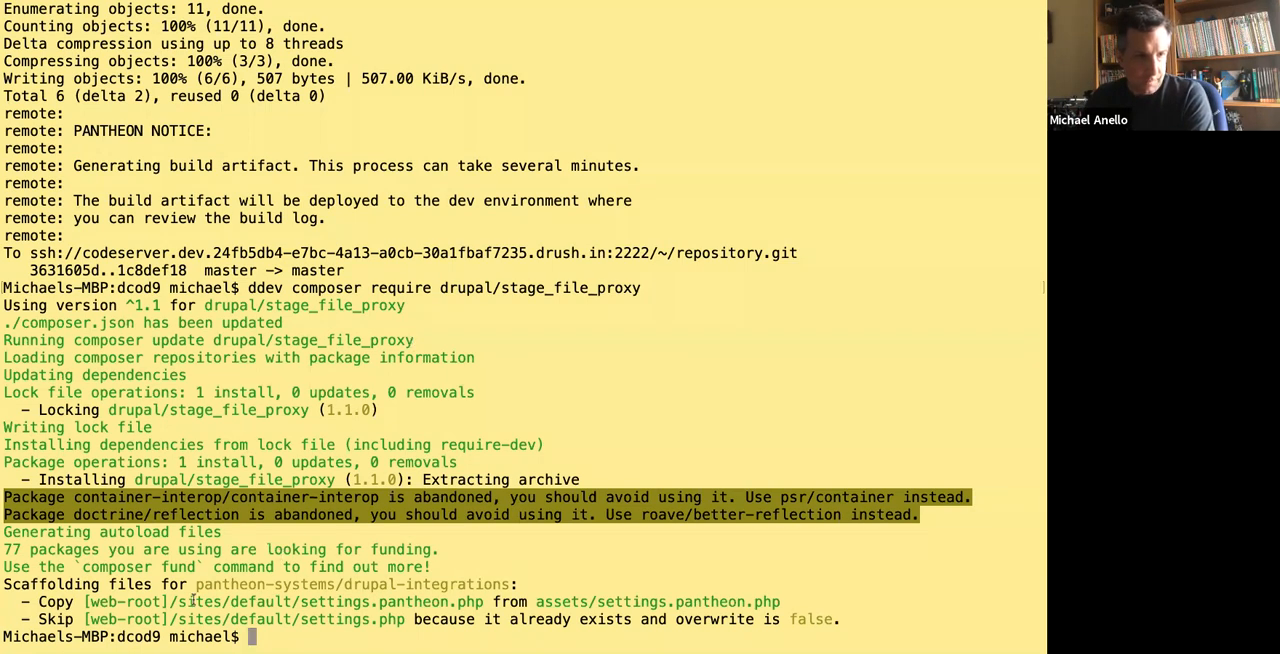
pyautogui.moveTo(344, 601); pyautogui.dragTo(485, 603)
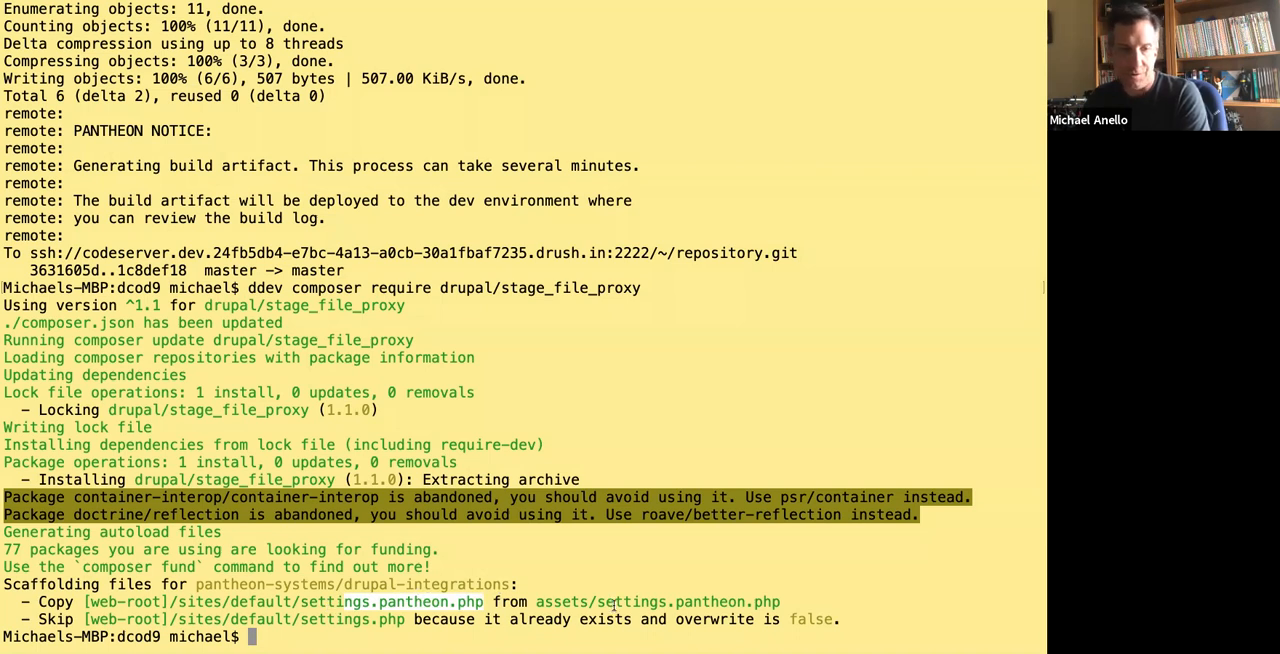
pyautogui.click(382, 553)
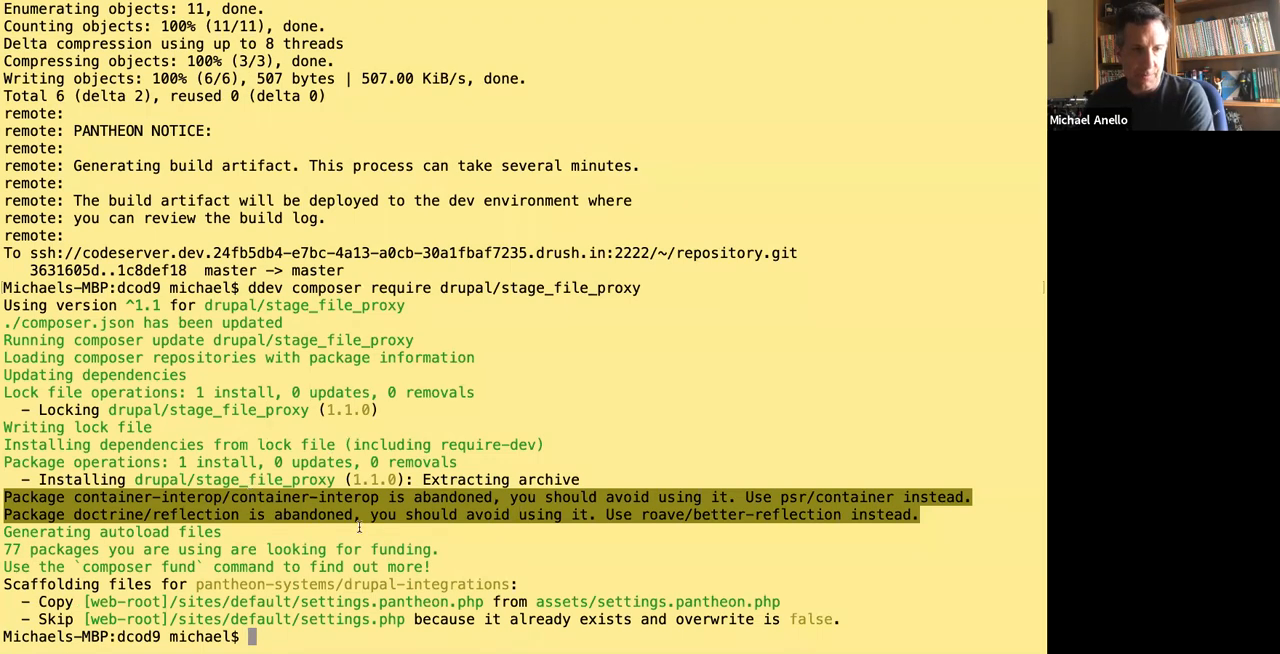
# Enable the new module on the local site with ddev drush en -y stage_file_proxy.
pyautogui.write('ddev drush')
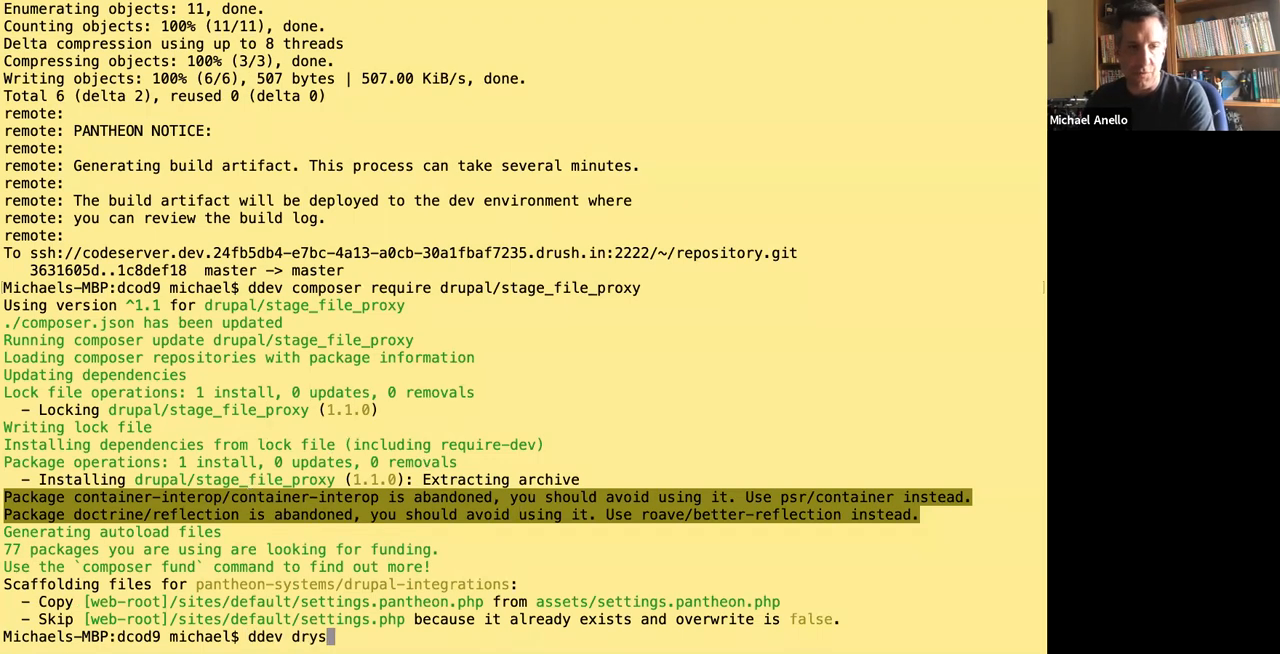
pyautogui.press('BackSpace')
pyautogui.press('BackSpace')
pyautogui.press('BackSpace')
pyautogui.write('ush ')
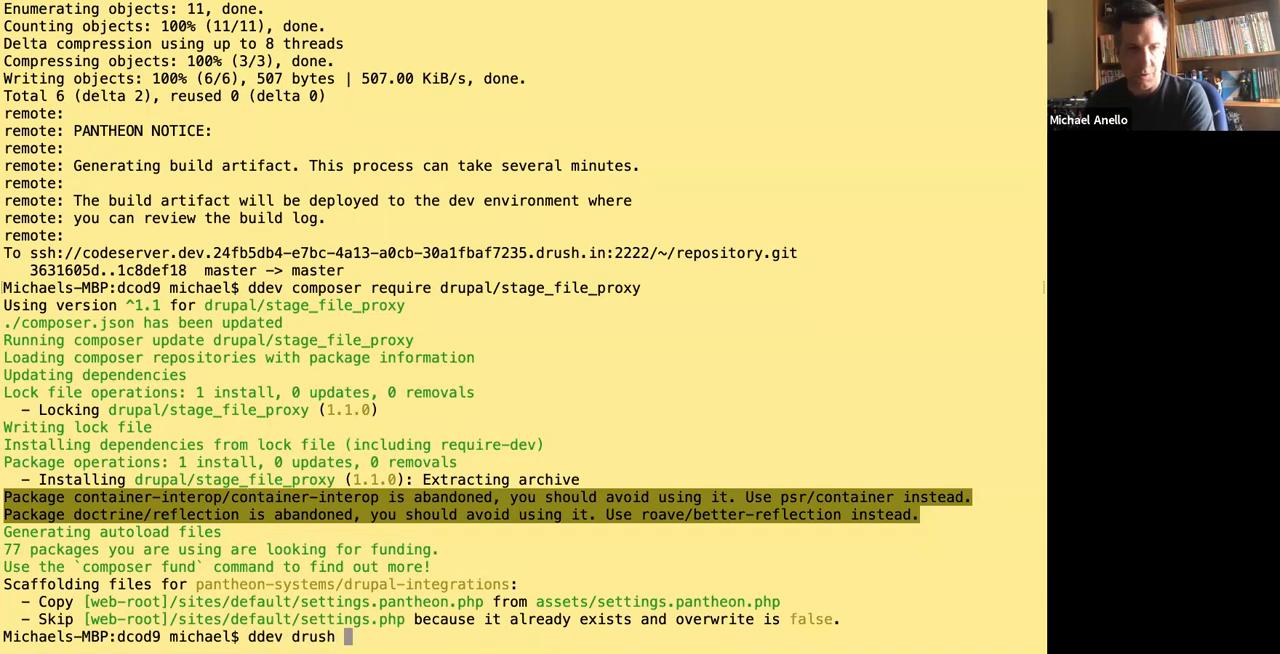
pyautogui.write('en -y stage')
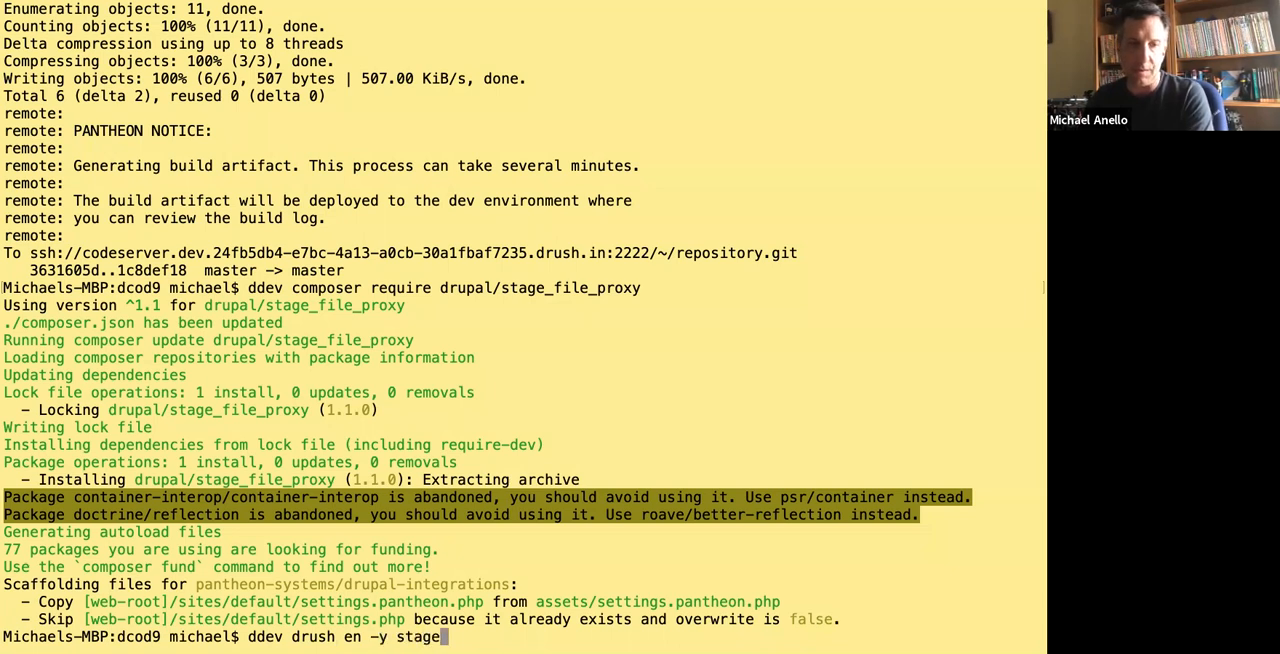
pyautogui.write('_file_proxy')
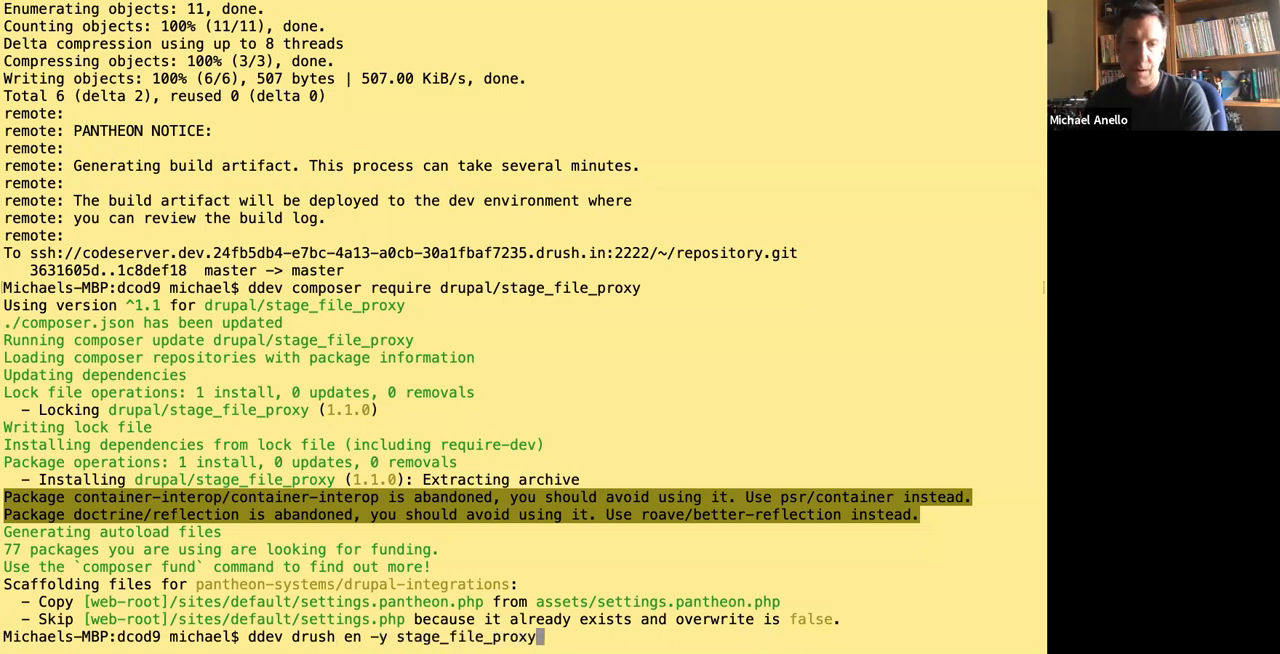
pyautogui.press('Return')
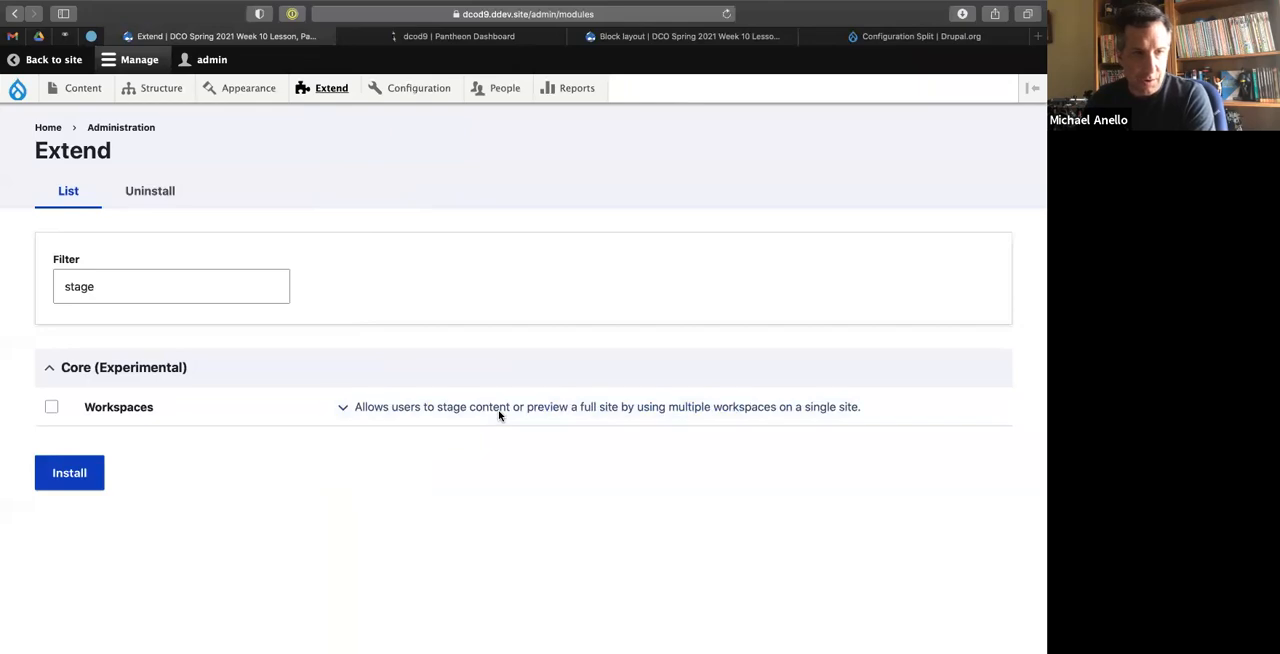
pyautogui.hotkey('ctrl', 'Left')
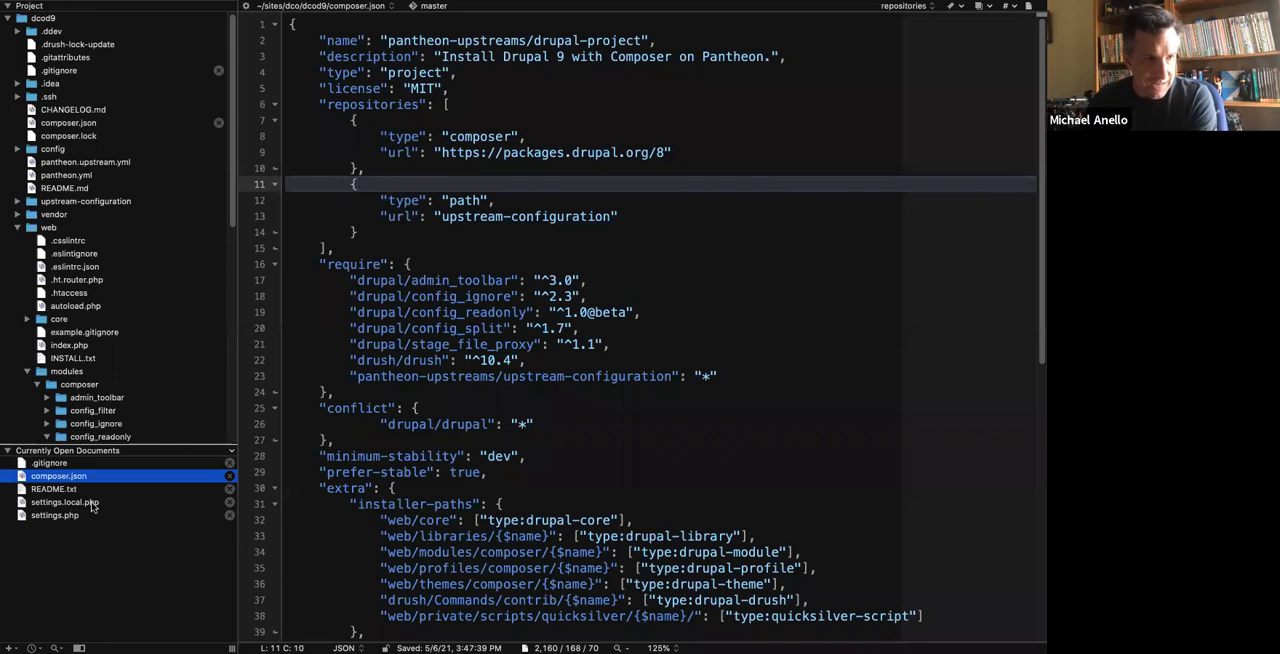
pyautogui.click(92, 504)
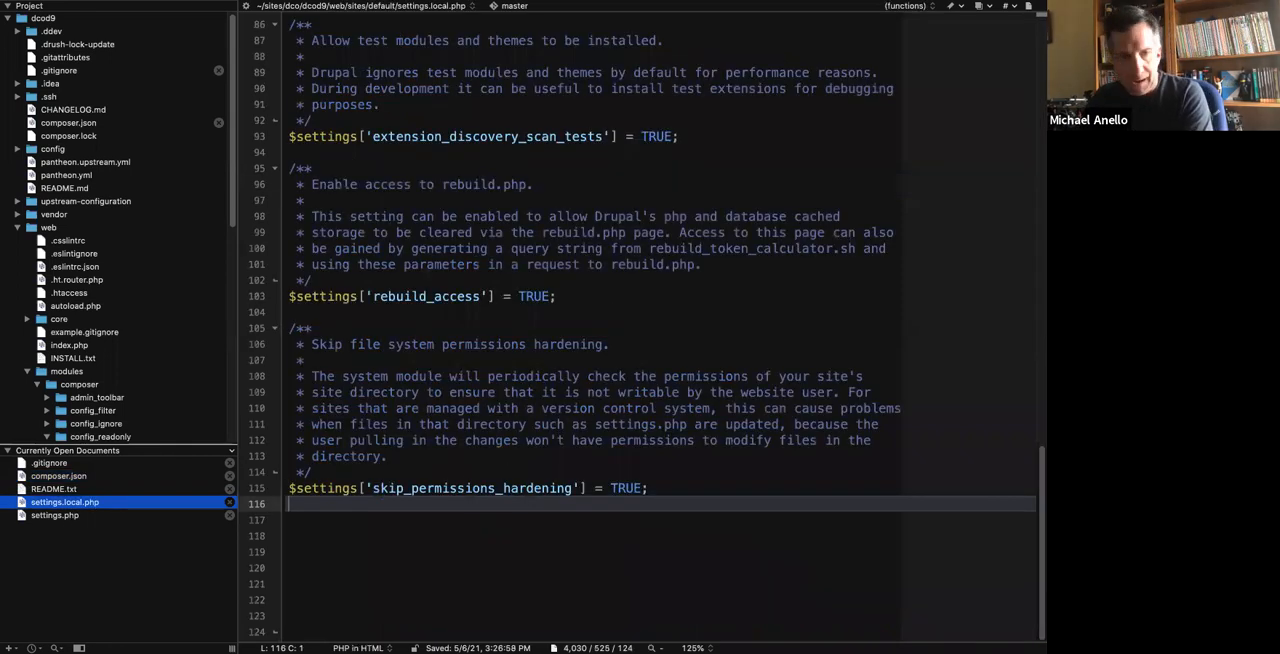
pyautogui.press('Return')
pyautogui.write("$config['stage_file_proxy.settings']['origin'] = 'http://www.blah.com/'; $config['stage_file_proxy.settings']['origin_dir'] = 'sites/default/files'; $settings['file_public_path'] = 'sites/default/files';")
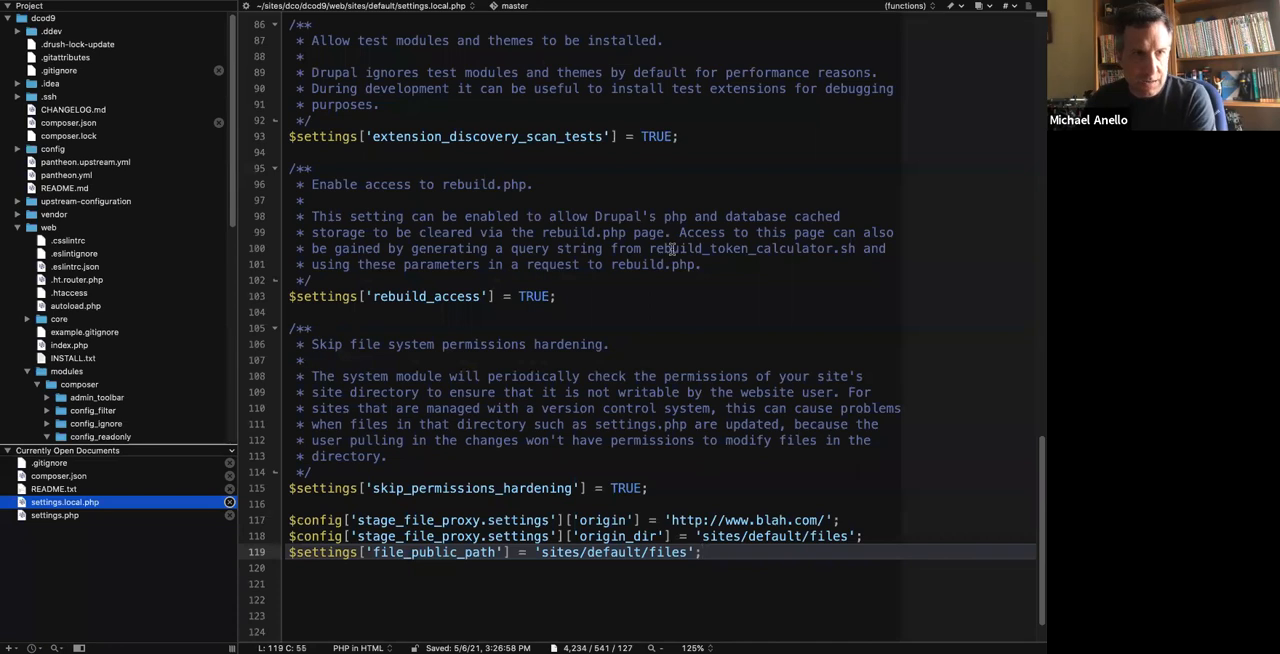
pyautogui.hotkey('ctrl', 'Left')
pyautogui.click(628, 39)
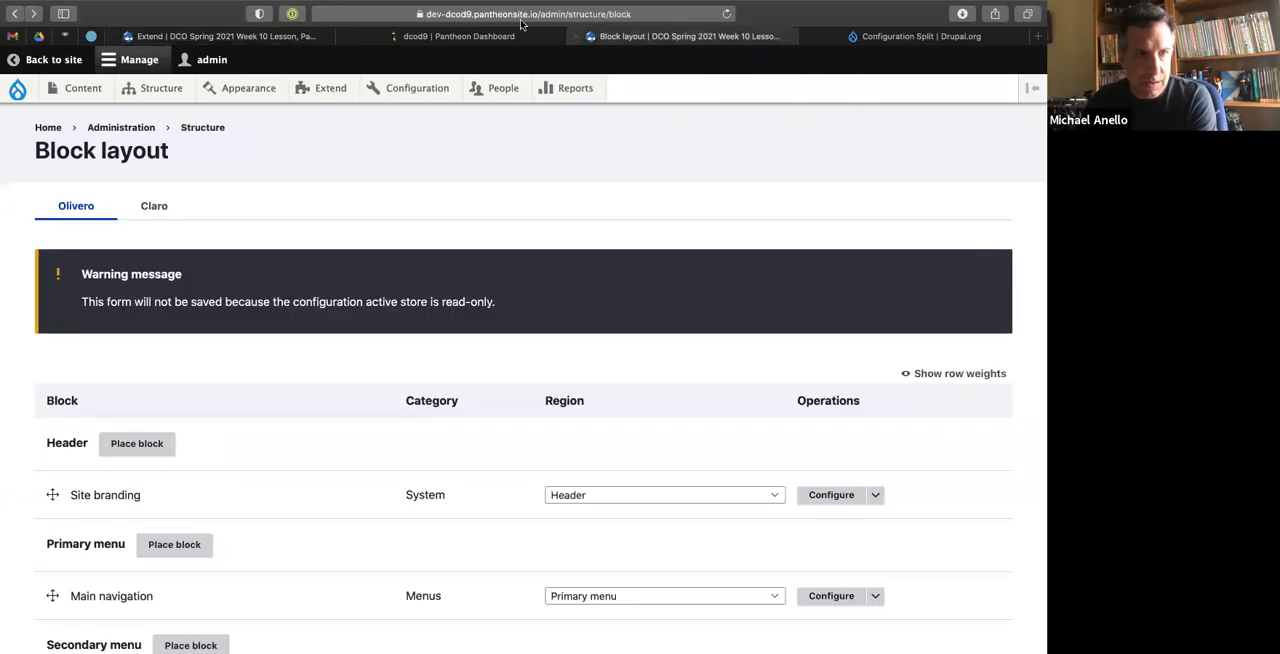
pyautogui.click(520, 14)
pyautogui.press('super+c')
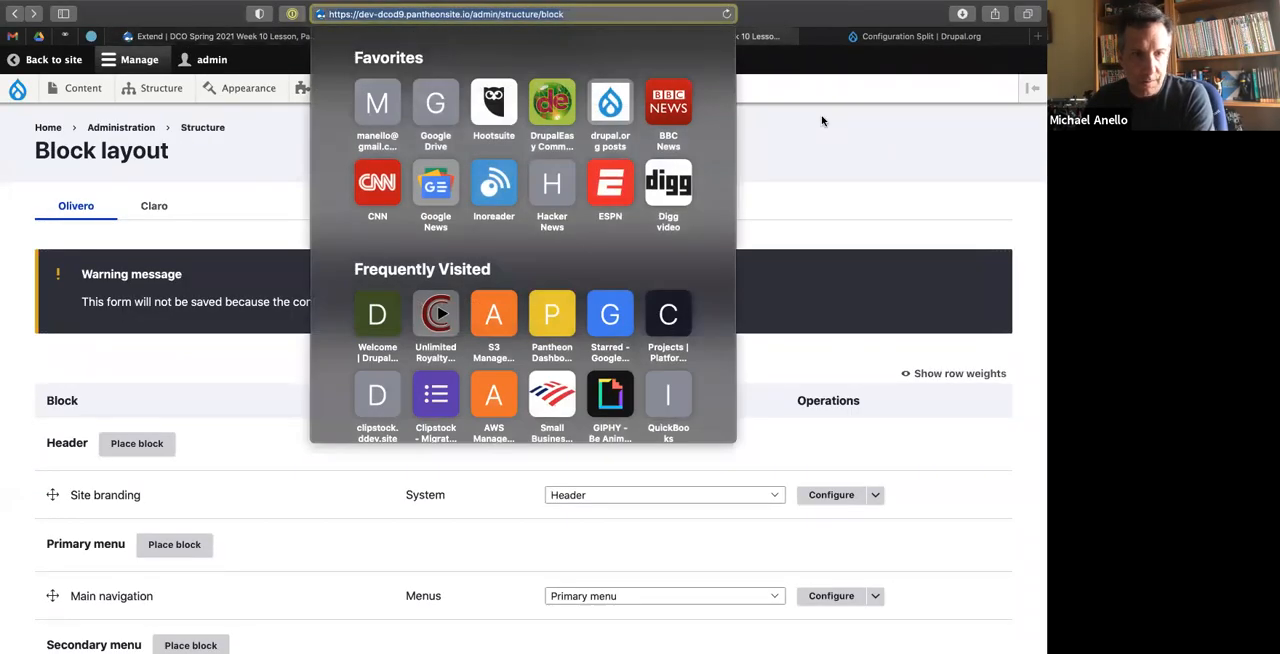
pyautogui.hotkey('ctrl', 'Right')
pyautogui.click(708, 520)
pyautogui.moveTo(668, 520); pyautogui.dragTo(826, 521)
pyautogui.press('super+v')
pyautogui.press('BackSpace')
pyautogui.press('BackSpace')
pyautogui.press('BackSpace')
pyautogui.press('BackSpace')
pyautogui.press('BackSpace')
pyautogui.press('BackSpace')
pyautogui.press('BackSpace')
pyautogui.press('BackSpace')
pyautogui.press('BackSpace')
pyautogui.press('BackSpace')
pyautogui.press('BackSpace')
pyautogui.press('BackSpace')
pyautogui.press('BackSpace')
pyautogui.press('BackSpace')
pyautogui.press('BackSpace')
pyautogui.press('BackSpace')
pyautogui.press('BackSpace')
pyautogui.press('BackSpace')
pyautogui.press('BackSpace')
pyautogui.press('BackSpace')
pyautogui.press('BackSpace')
pyautogui.click(575, 442)
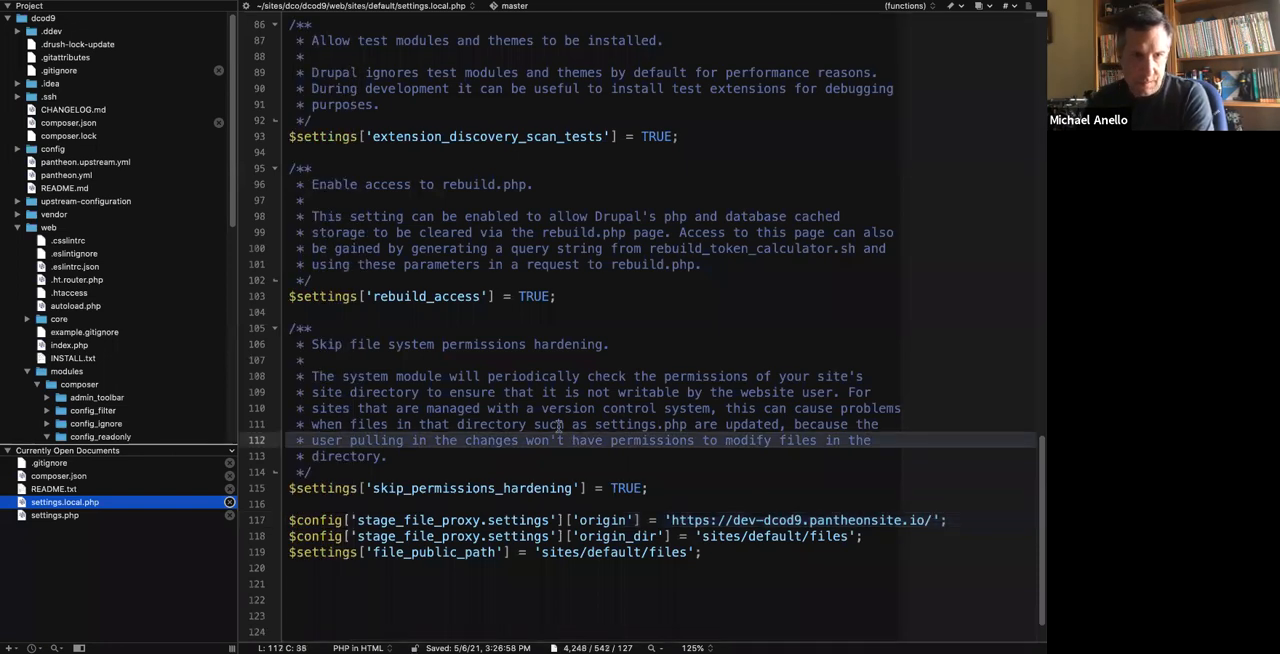
pyautogui.press('super+s')
# In the Pantheon dashboard's dev security settings, lock the environment with the username drupal and an access password.
pyautogui.hotkey('ctrl', 'Left')
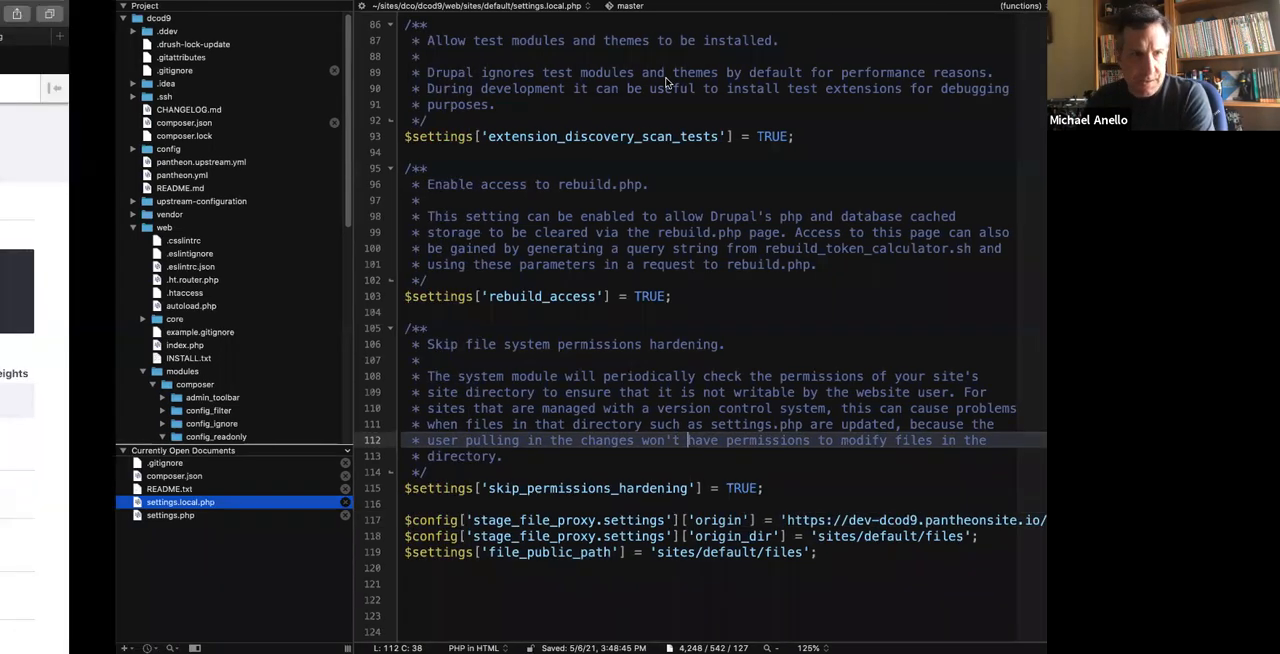
pyautogui.click(481, 38)
pyautogui.click(150, 483)
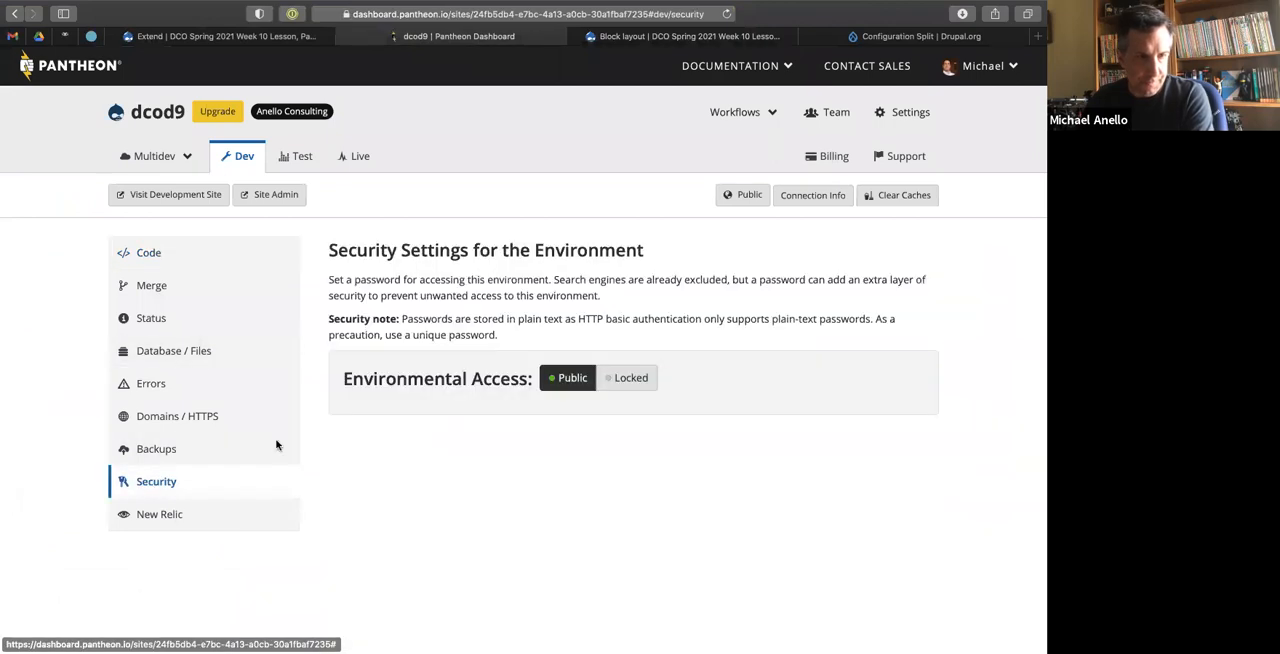
pyautogui.click(618, 378)
pyautogui.click(416, 435)
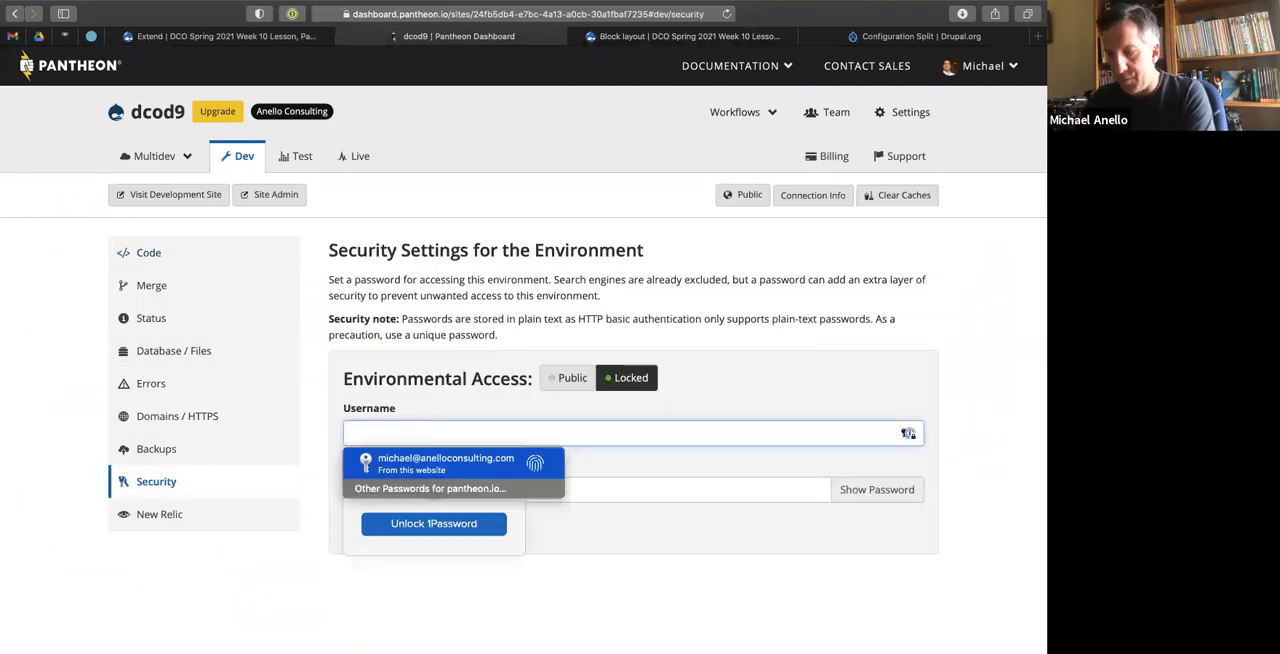
pyautogui.write('drupal:')
pyautogui.press('BackSpace')
pyautogui.press('Tab')
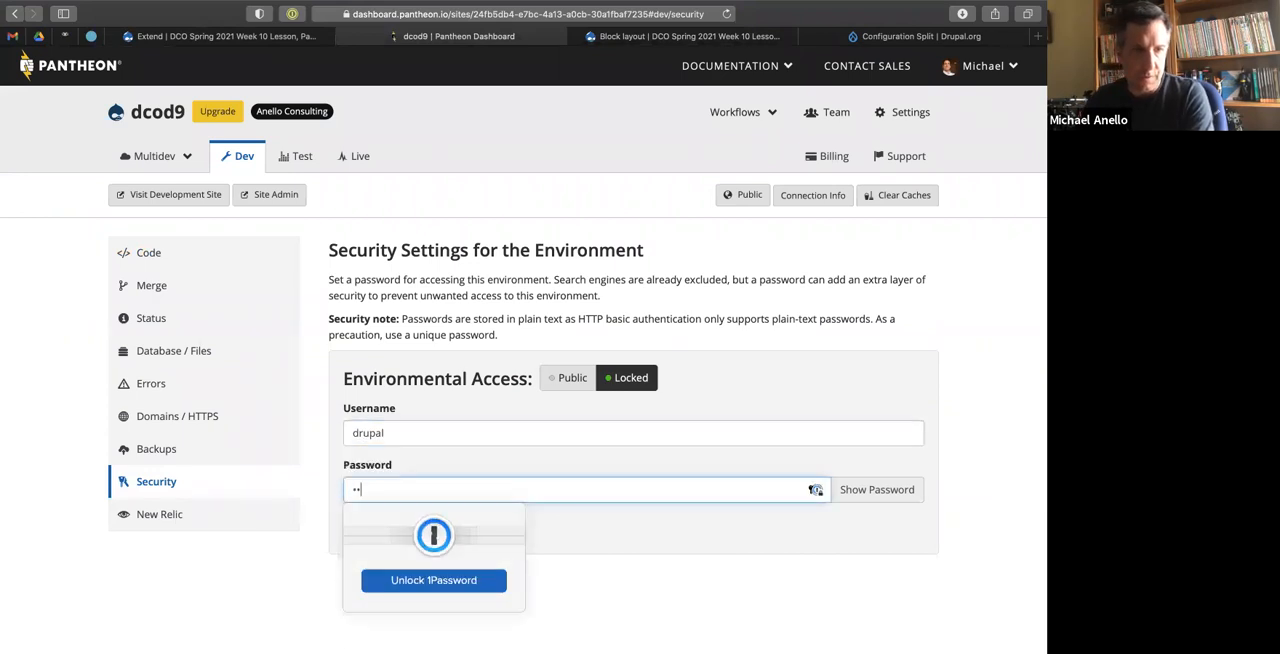
pyautogui.click(661, 588)
pyautogui.click(387, 527)
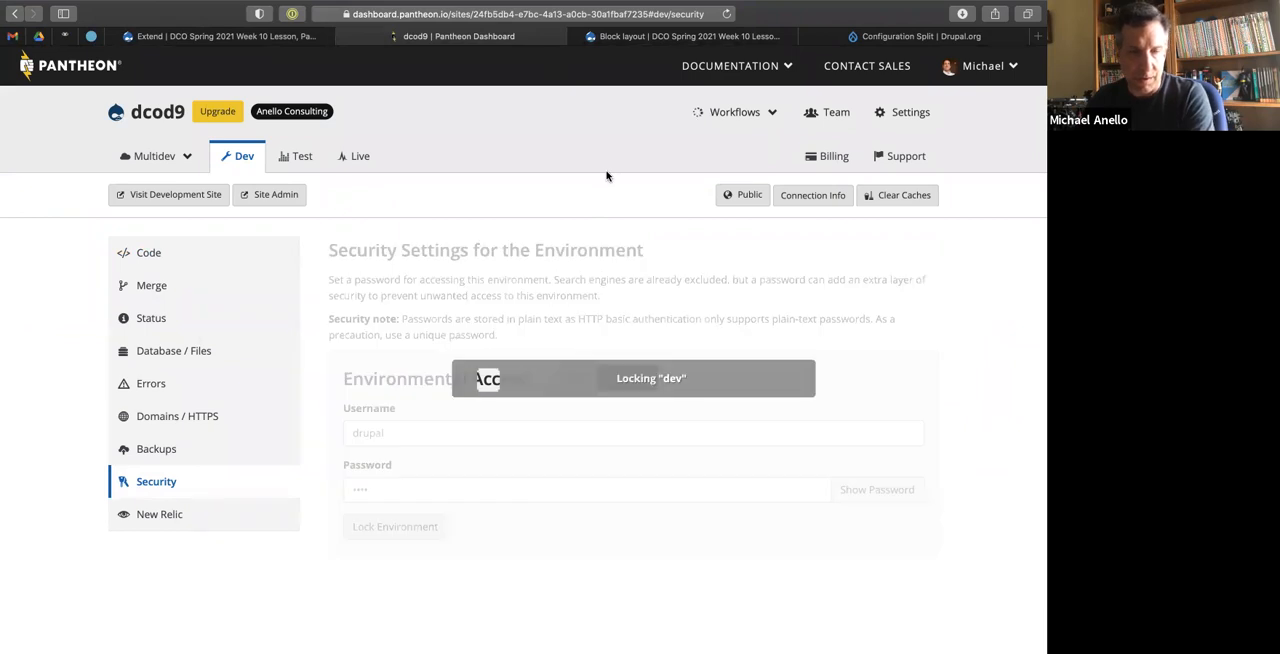
# In settings.local.php, insert the username drupal and the access password before the host in the stage_file_proxy origin URL and save.
pyautogui.hotkey('ctrl', 'Right')
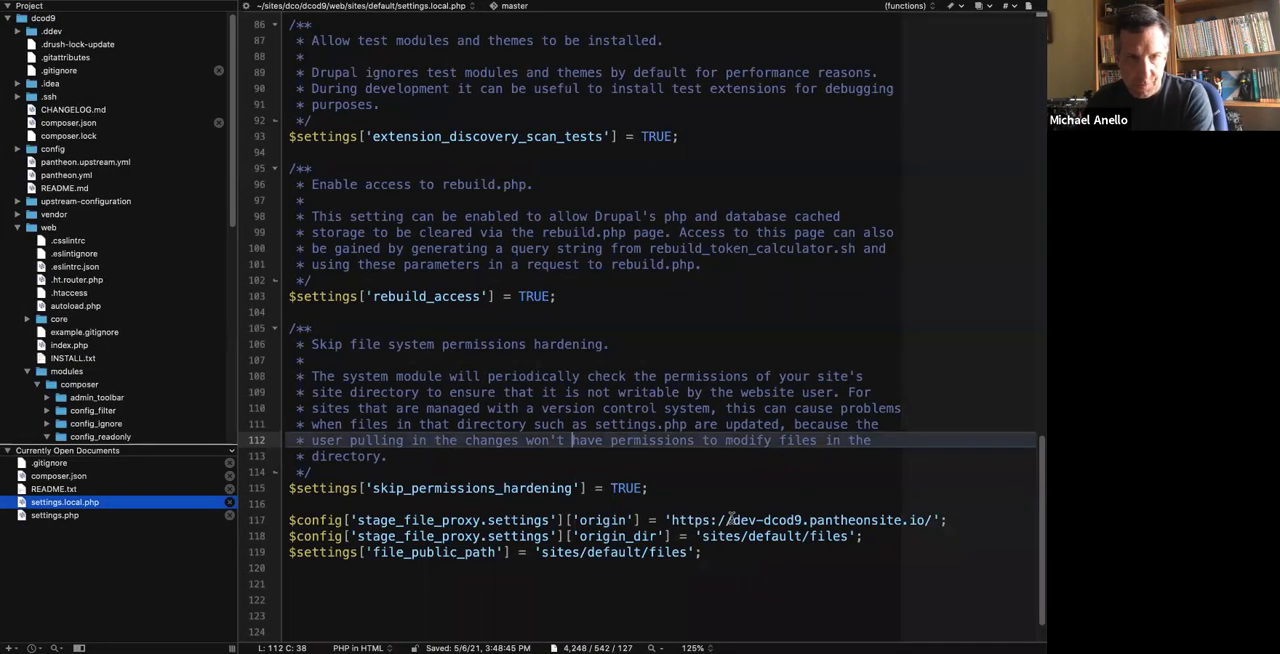
pyautogui.click(731, 520)
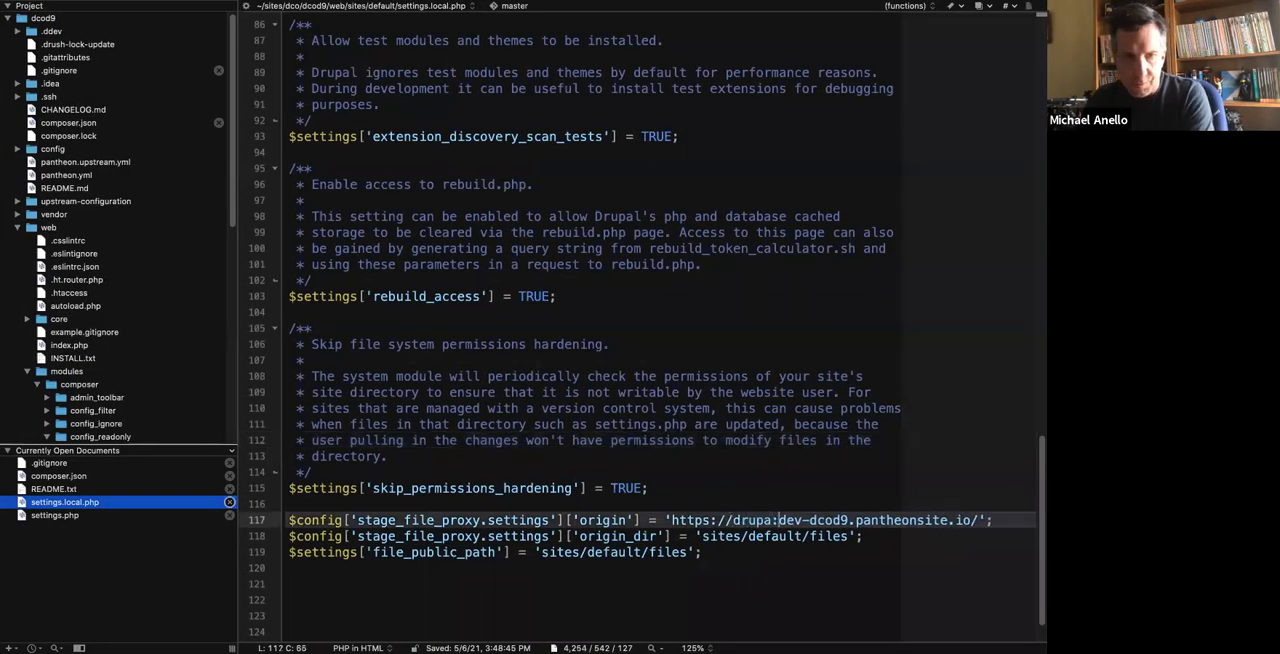
pyautogui.click(606, 460)
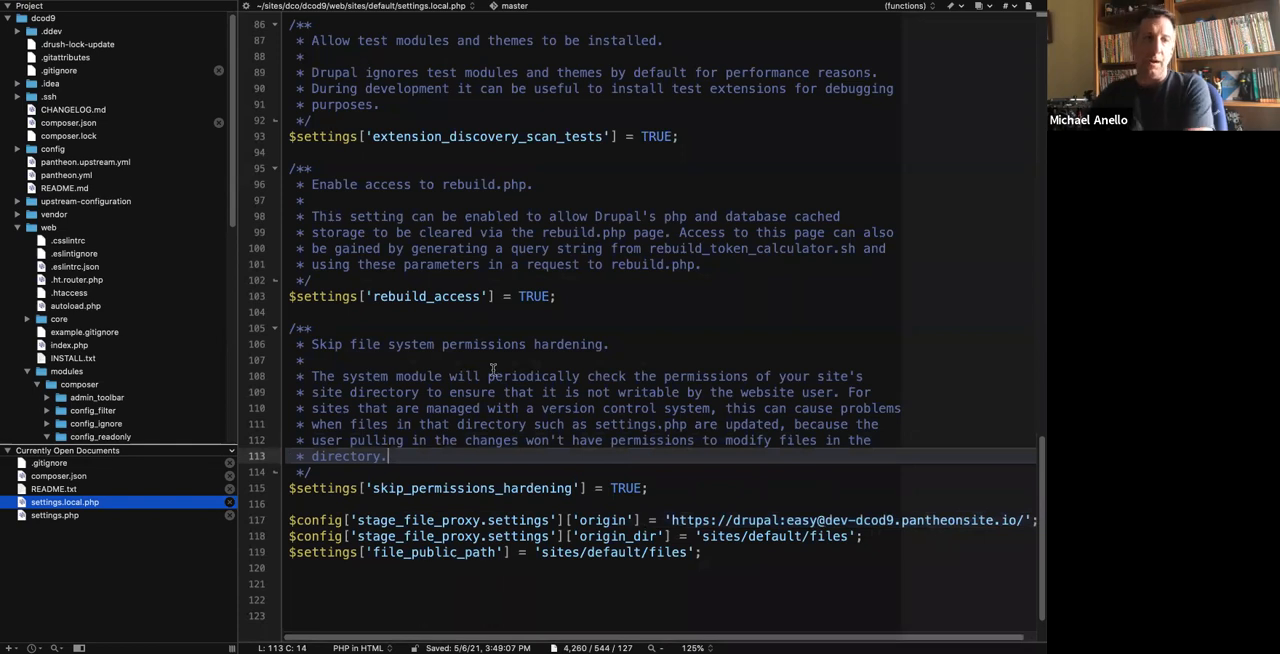
# Switch to the terminal and run git status to check the repository's uncommitted changes.
pyautogui.hotkey('ctrl', 'Left')
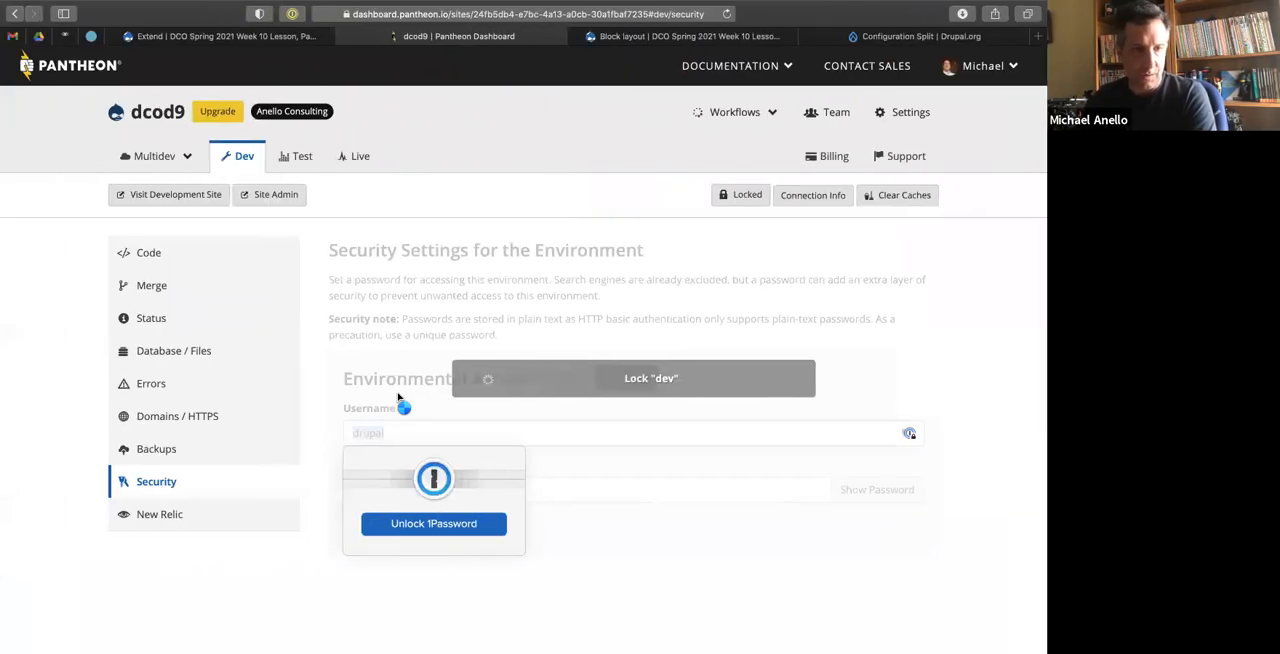
pyautogui.hotkey('ctrl', 'Left')
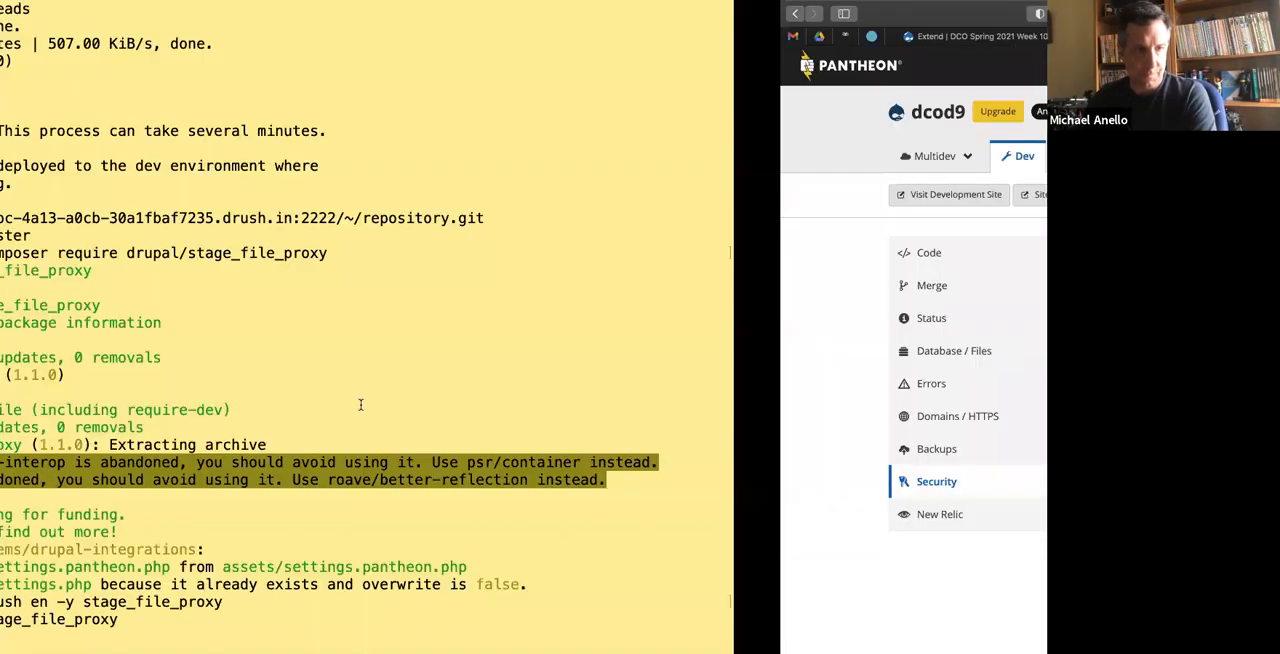
pyautogui.write('git status')
pyautogui.press('Return')
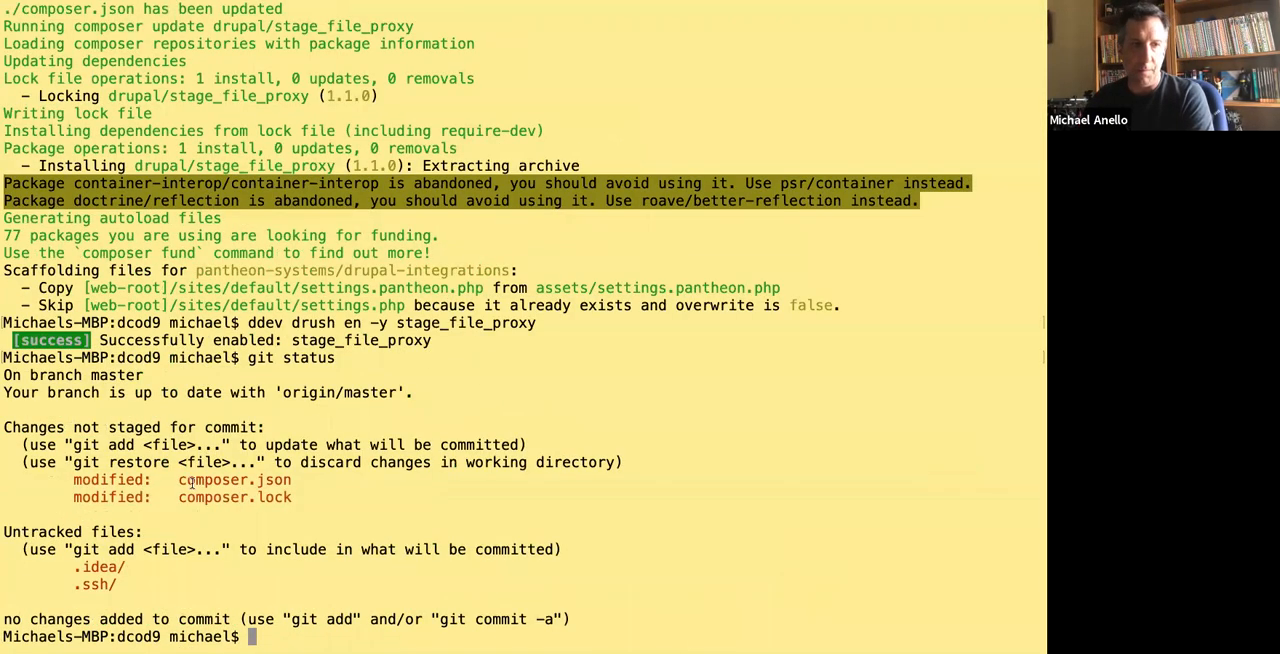
pyautogui.moveTo(180, 480); pyautogui.dragTo(297, 498)
pyautogui.click(371, 404)
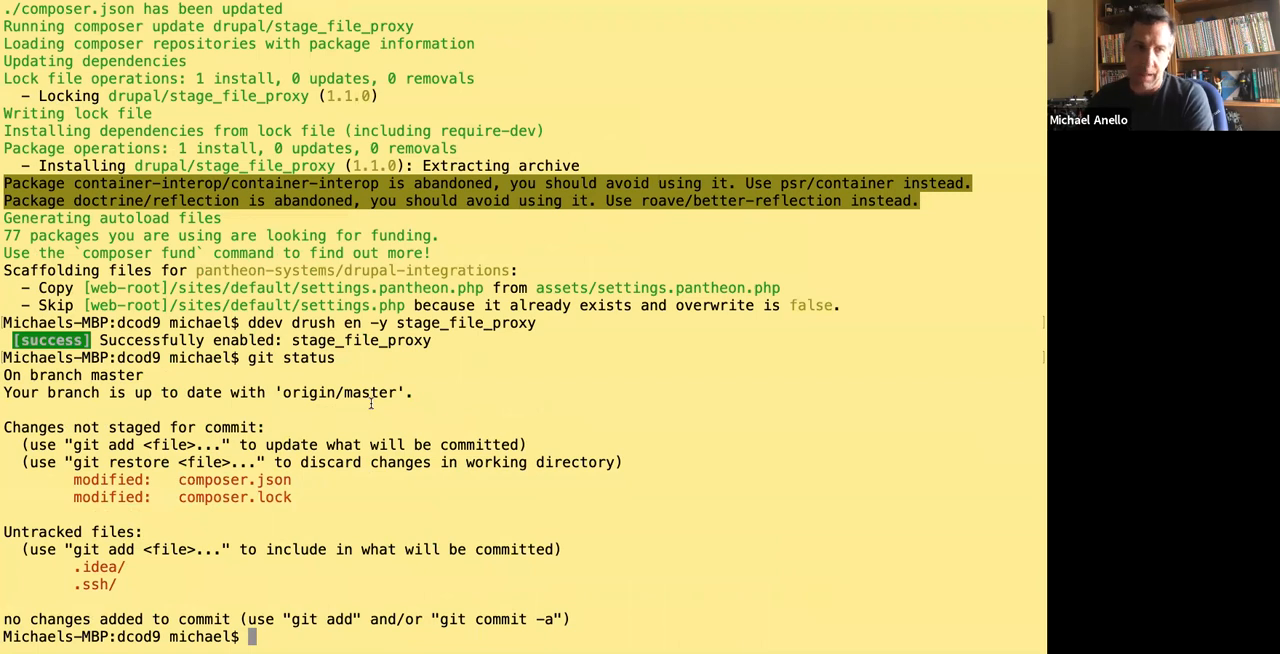
pyautogui.hotkey('ctrl', 'Right')
pyautogui.hotkey('ctrl', 'Left')
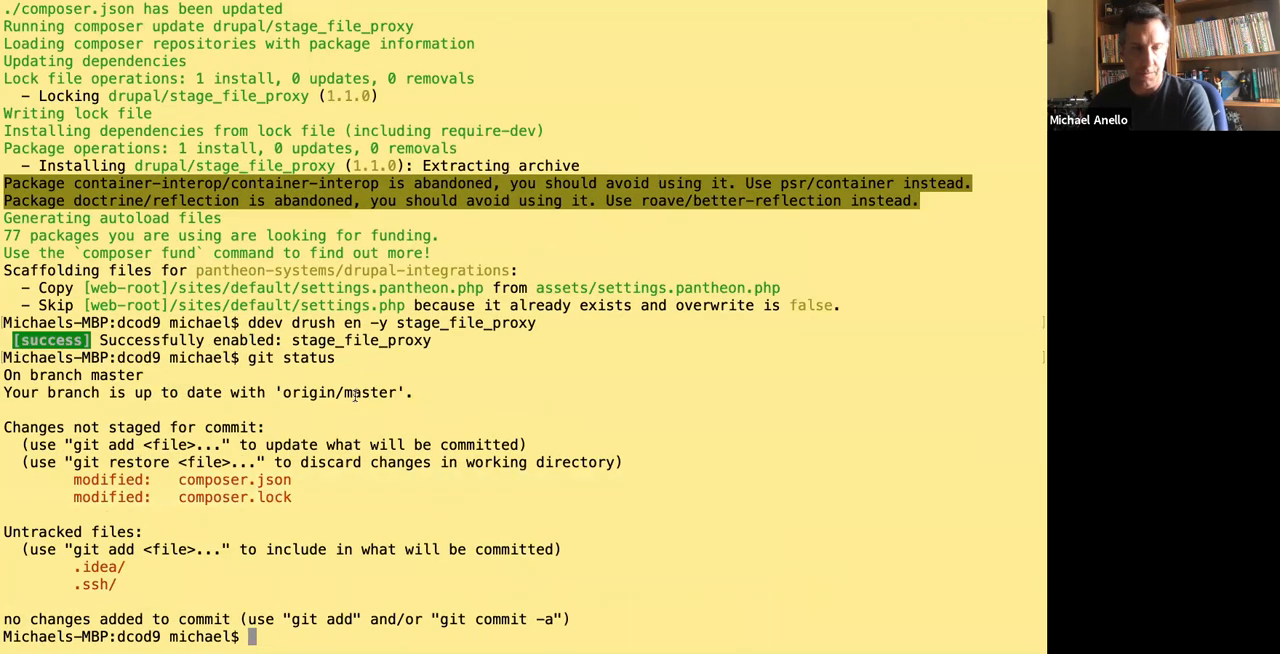
# Export the local site's active configuration with ddev drush config-export, accepting replacement of the files in ../config.
pyautogui.write('dde')
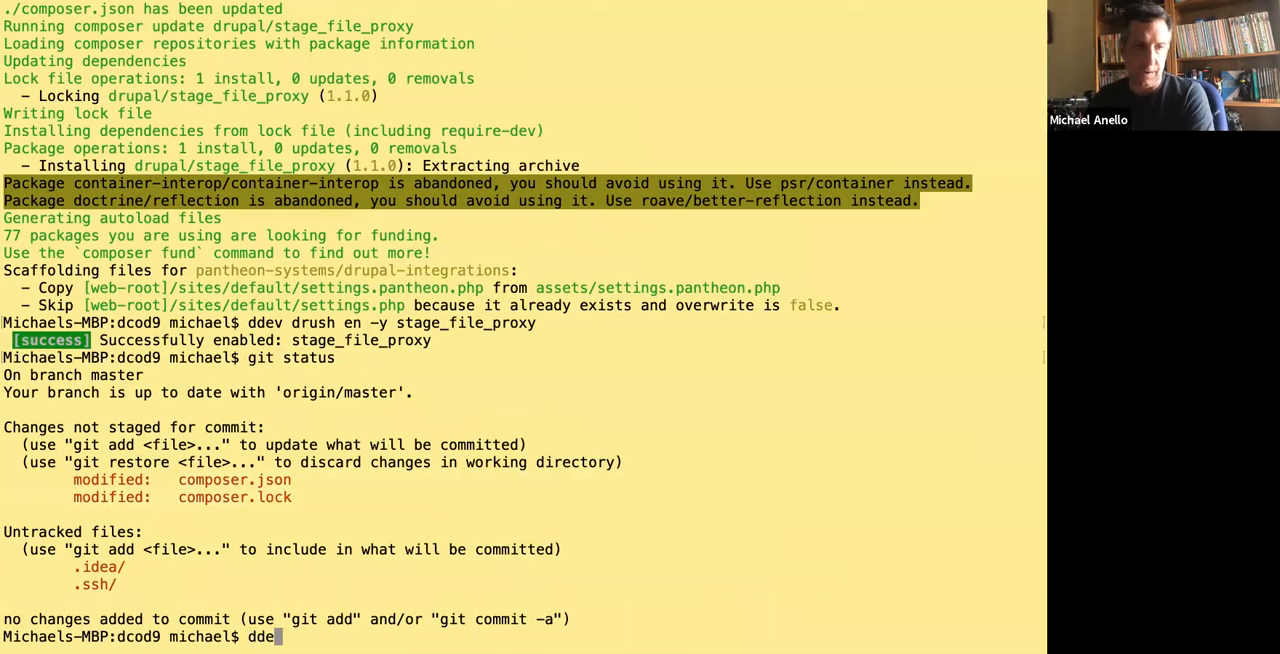
pyautogui.write('v ')
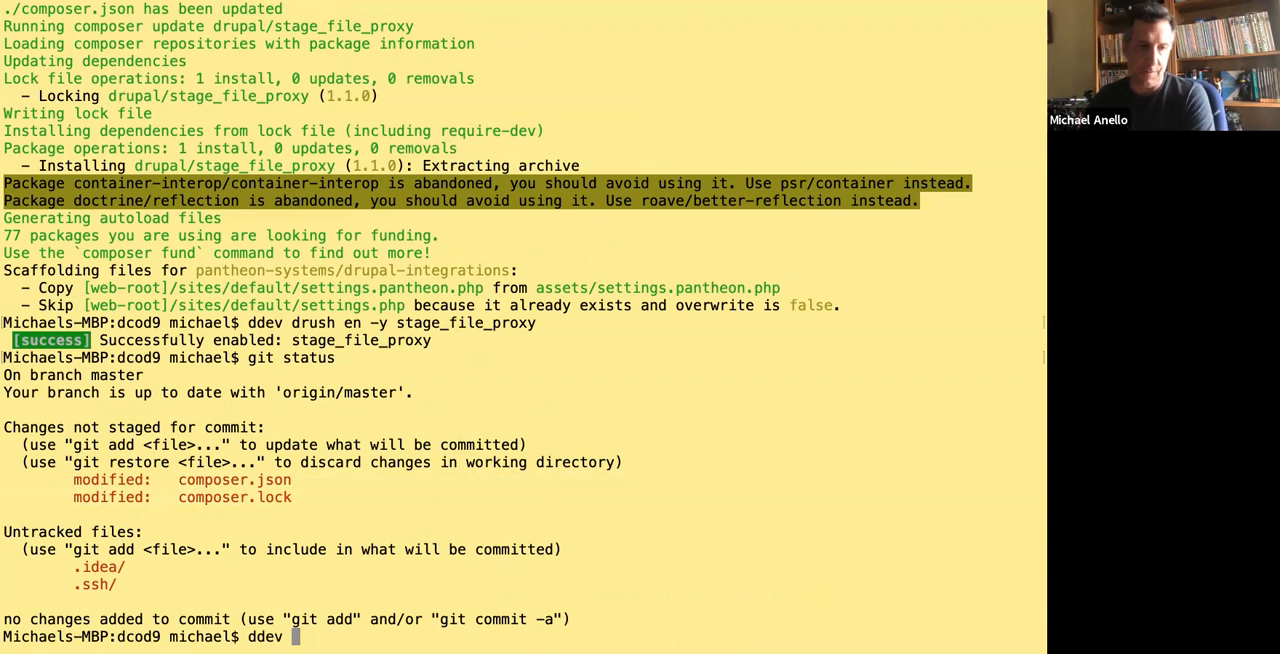
pyautogui.write('drush conf')
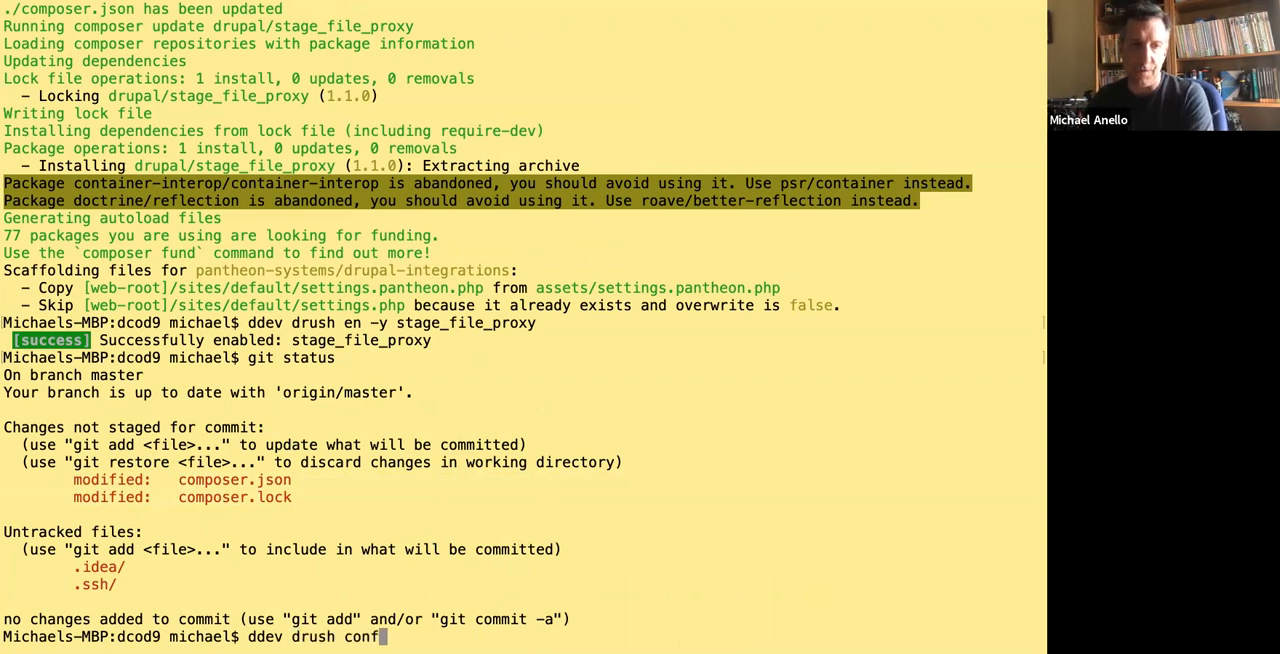
pyautogui.write('ig-export')
pyautogui.press('Return')
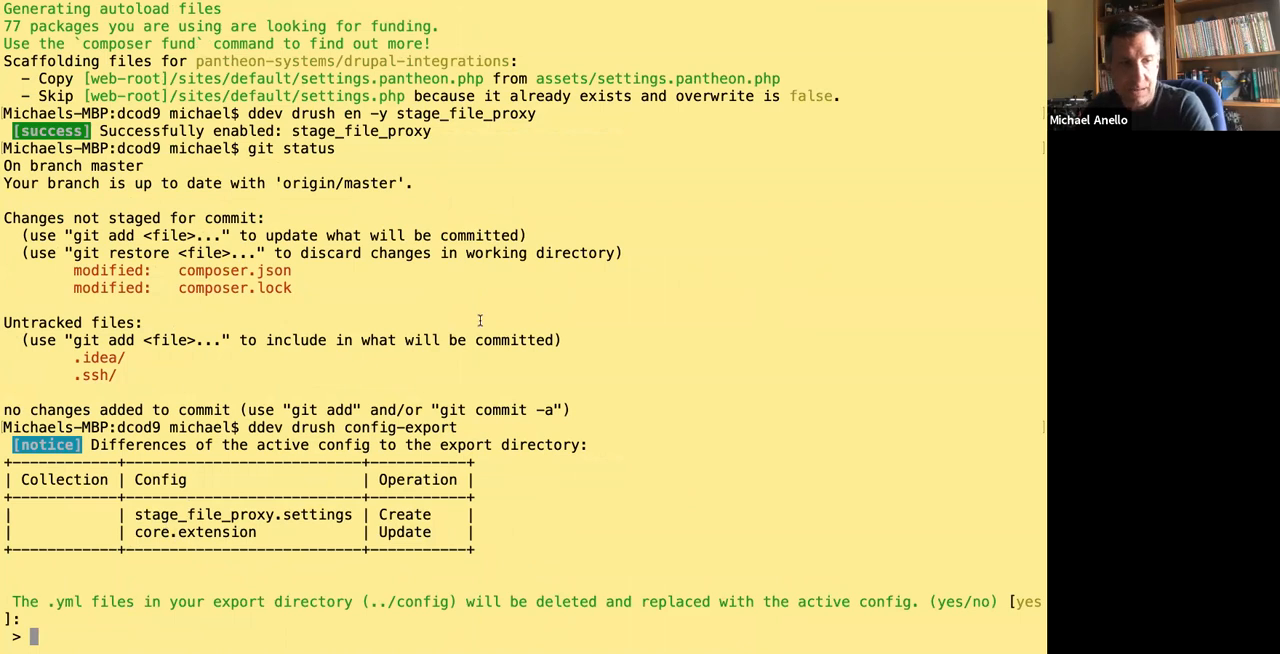
pyautogui.press('Return')
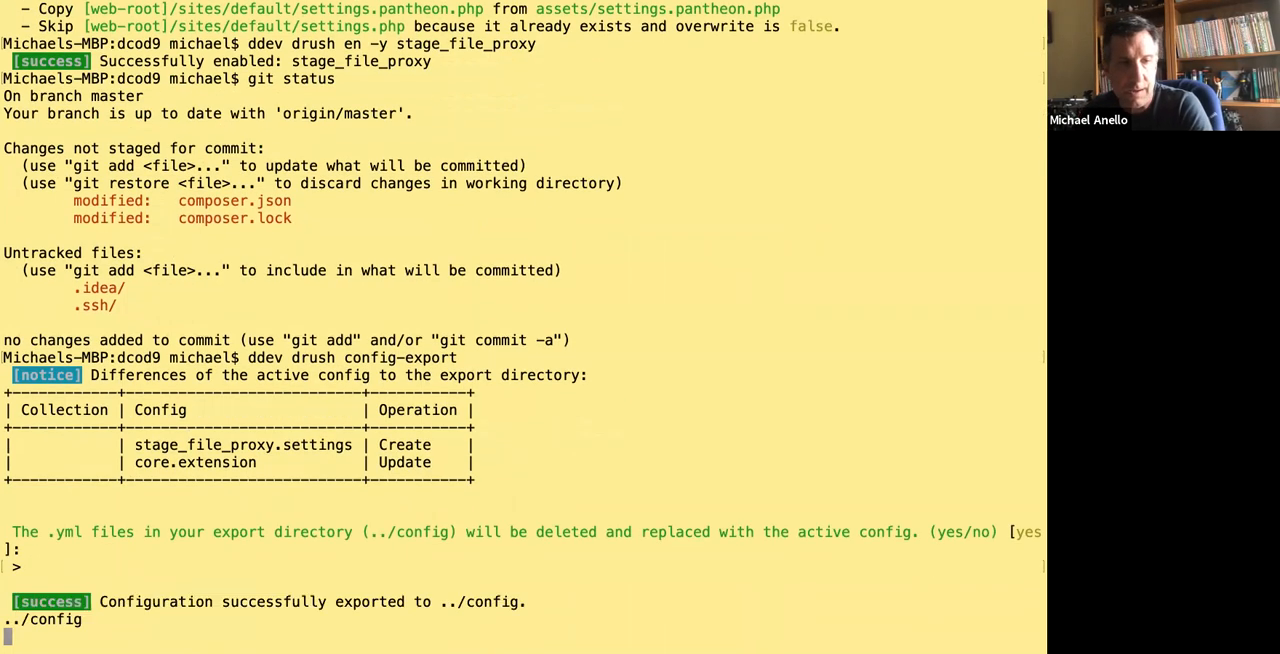
# Clear the terminal, rerun git status, and examine the modified composer files and the changed and untracked config files.
pyautogui.write('git sta')
pyautogui.press('BackSpace')
pyautogui.press('BackSpace')
pyautogui.press('BackSpace')
pyautogui.press('BackSpace')
pyautogui.press('BackSpace')
pyautogui.press('BackSpace')
pyautogui.press('BackSpace')
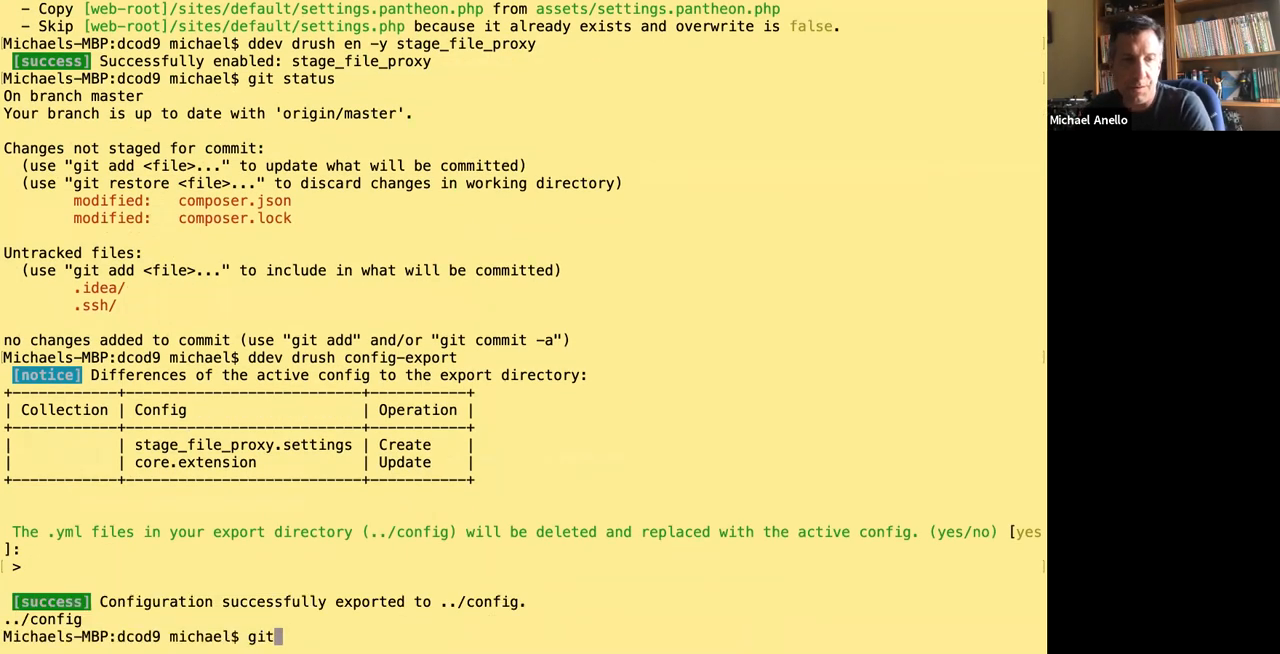
pyautogui.write('clear')
pyautogui.press('Return')
pyautogui.write('git status')
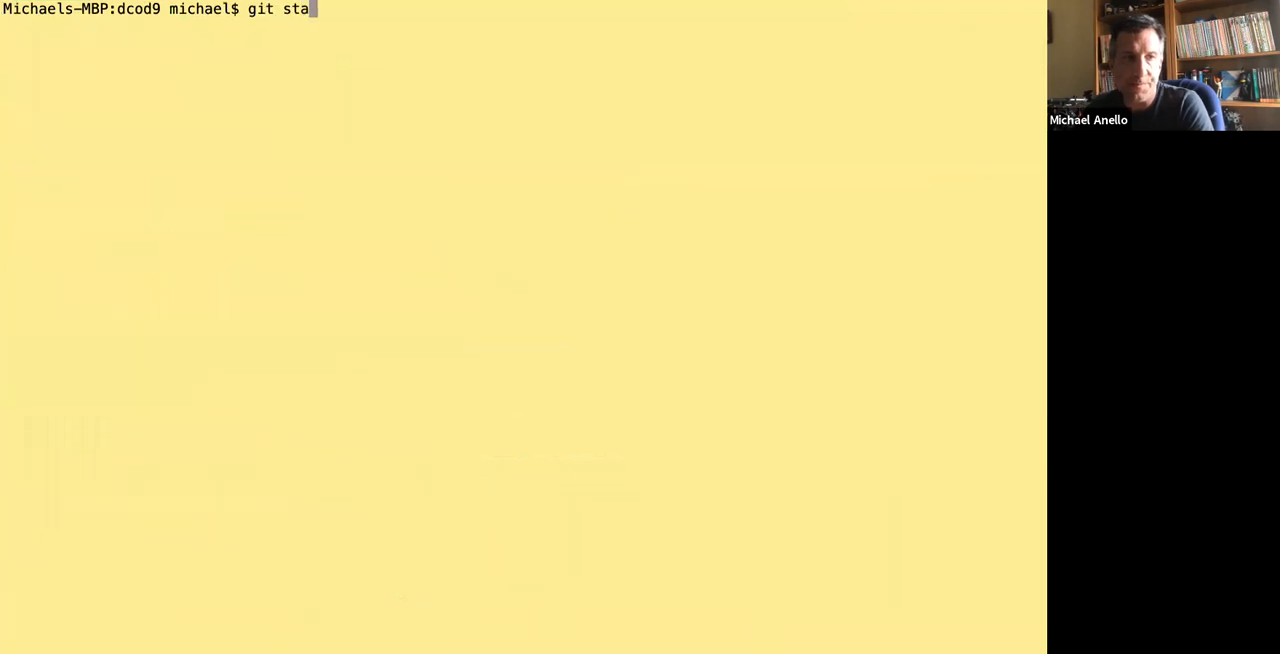
pyautogui.press('Return')
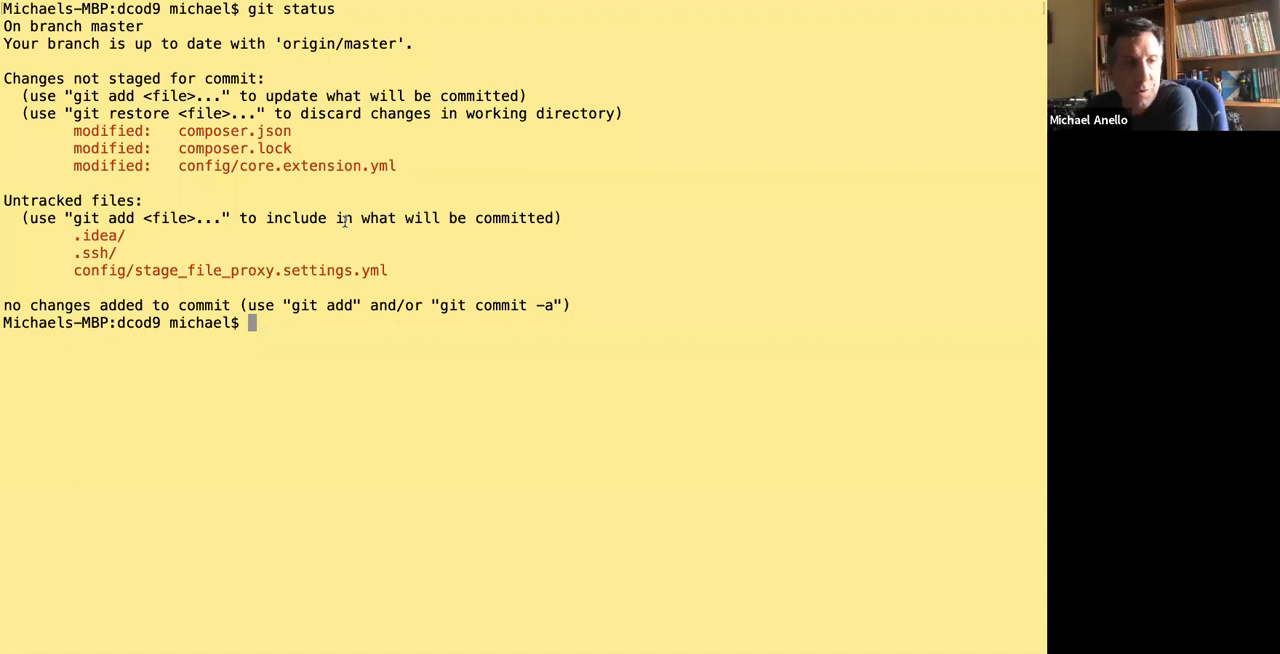
pyautogui.moveTo(292, 131)
pyautogui.mouseDown()
pyautogui.moveTo(600, 150)
pyautogui.moveTo(297, 150)
pyautogui.mouseUp()
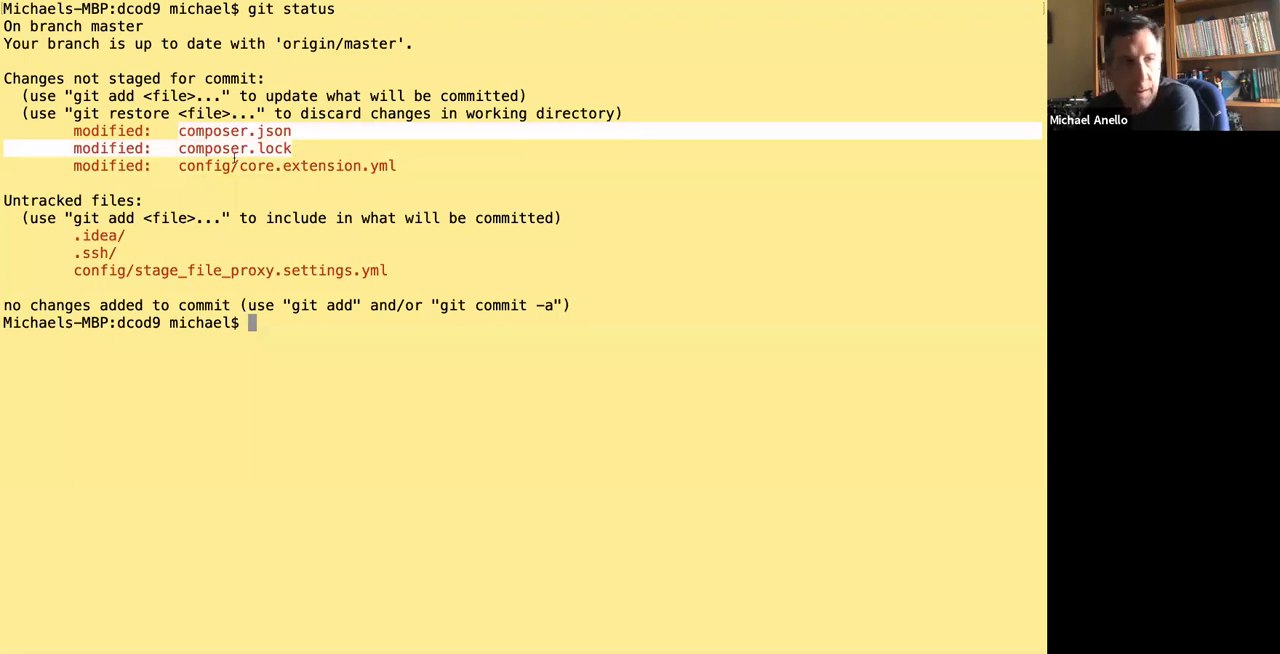
pyautogui.moveTo(179, 167); pyautogui.dragTo(425, 168)
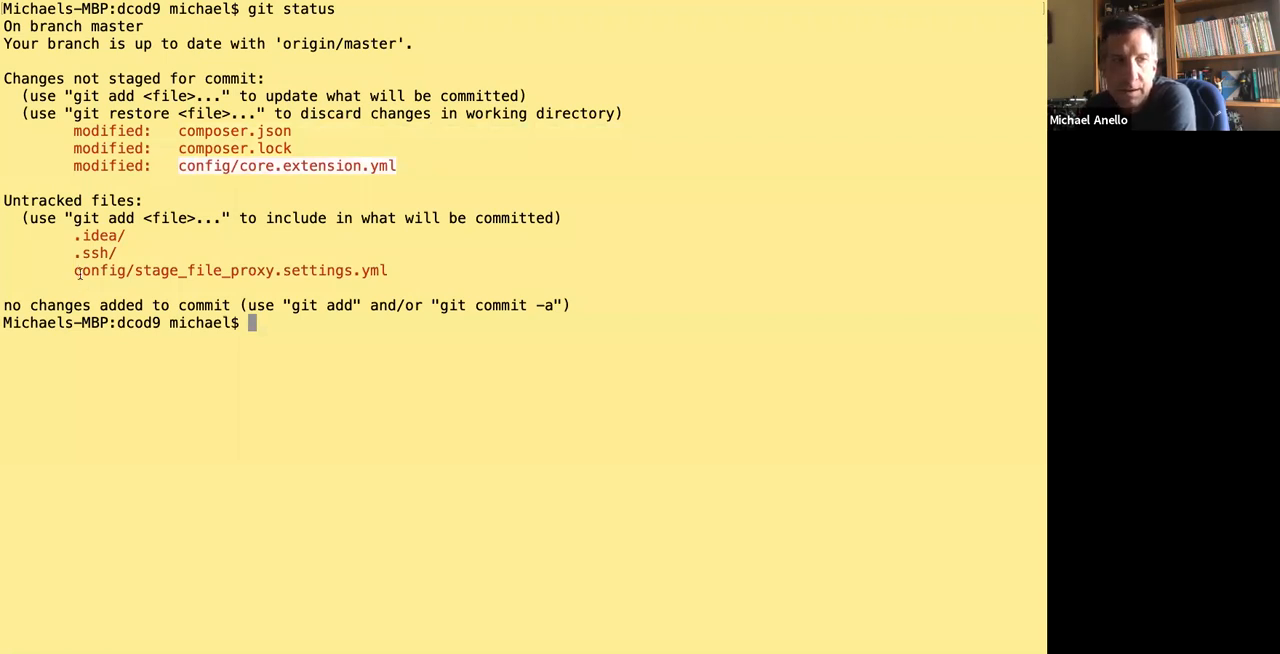
pyautogui.moveTo(74, 271); pyautogui.dragTo(397, 273)
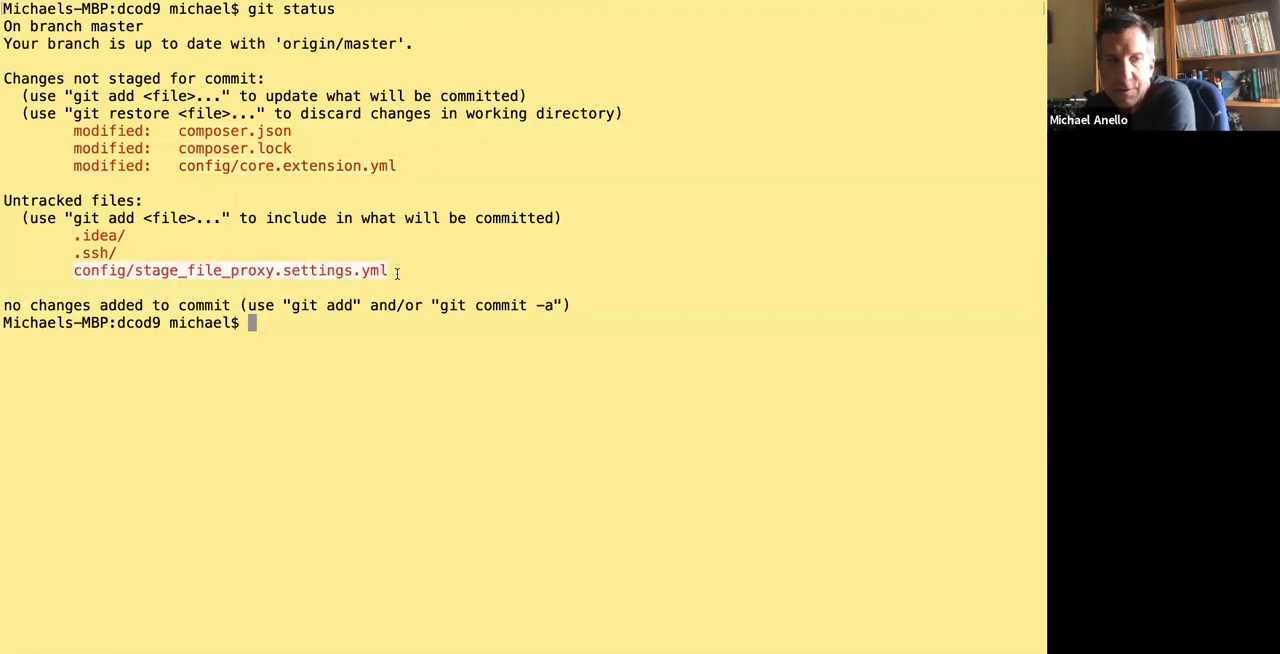
pyautogui.click(418, 103)
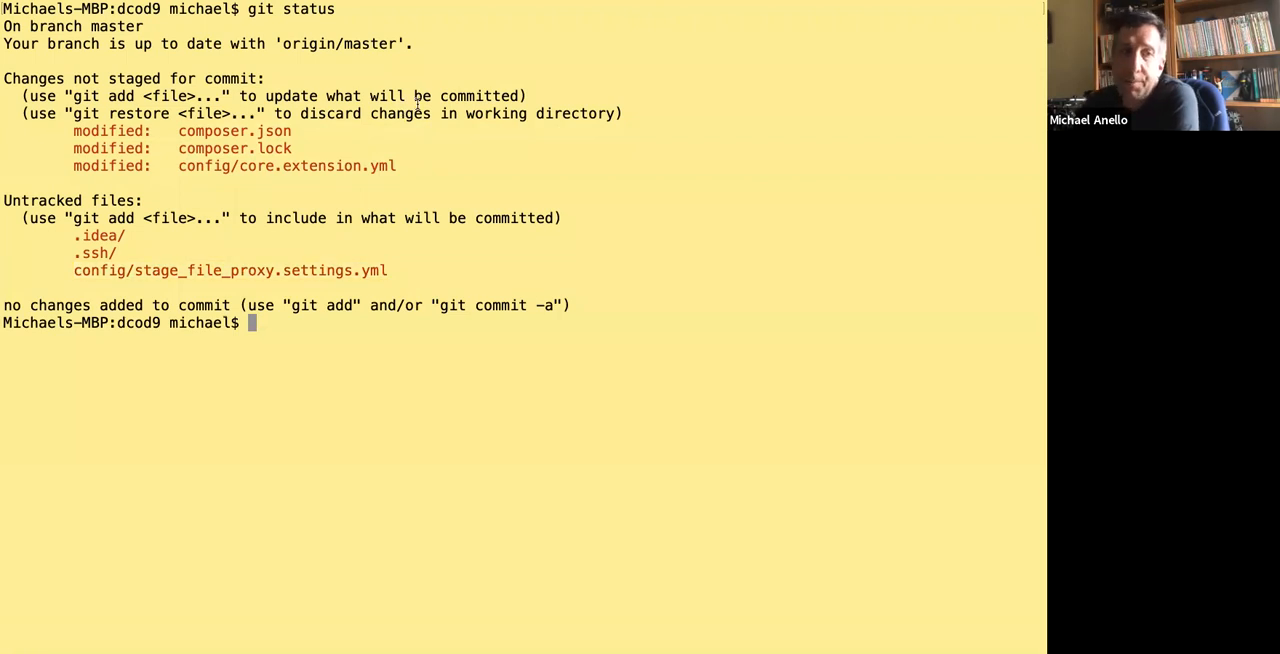
# In the browser, request the dev site's content page and log in to the locked environment as drupal with the access password, remembering it.
pyautogui.hotkey('ctrl', 'Right')
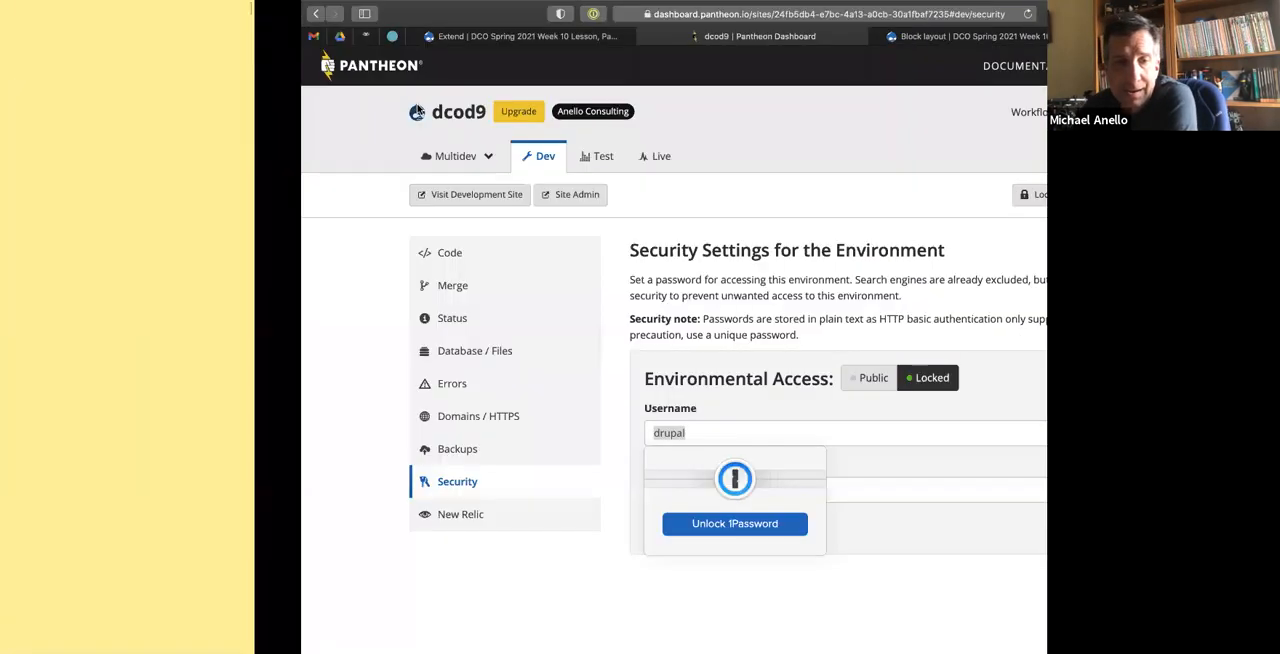
pyautogui.click(601, 38)
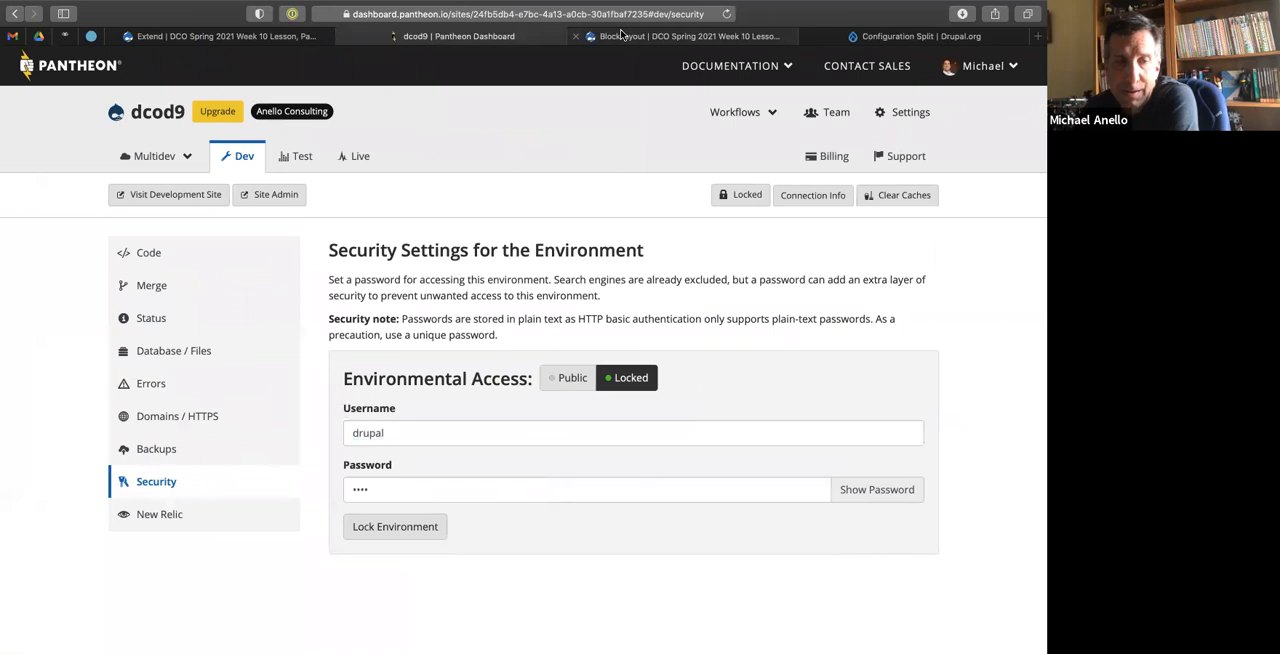
pyautogui.click(621, 37)
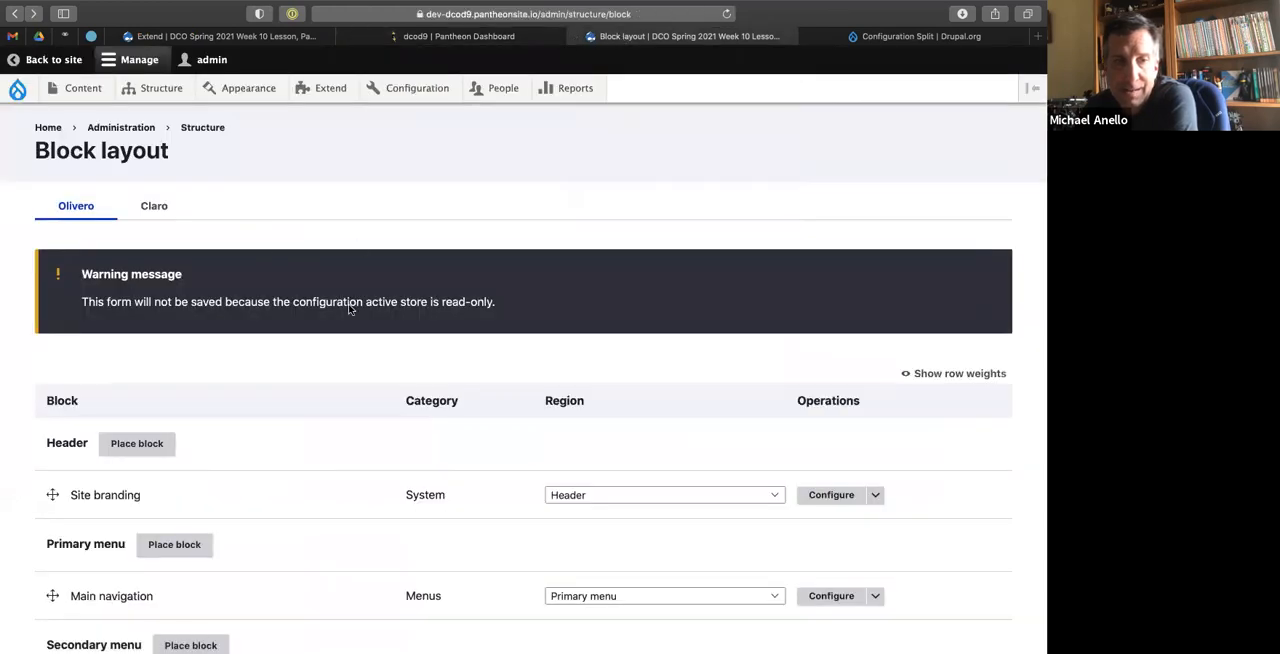
pyautogui.click(72, 88)
pyautogui.write('drupal')
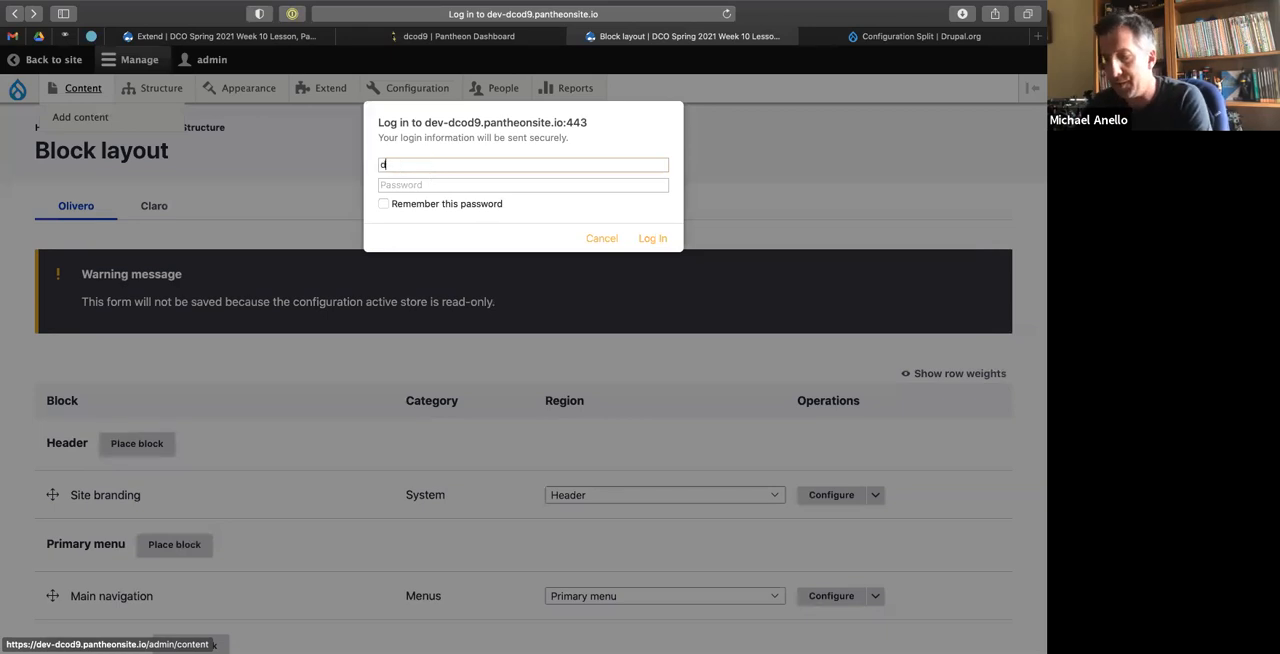
pyautogui.press('Tab')
pyautogui.click(383, 203)
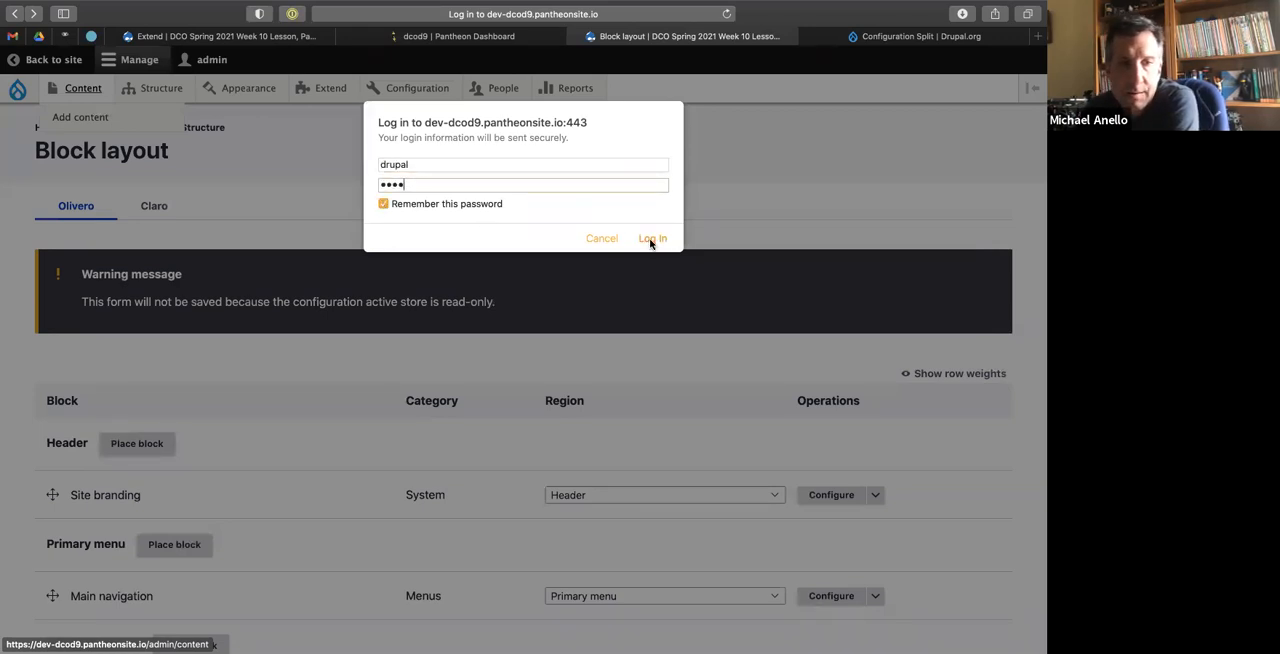
pyautogui.click(651, 239)
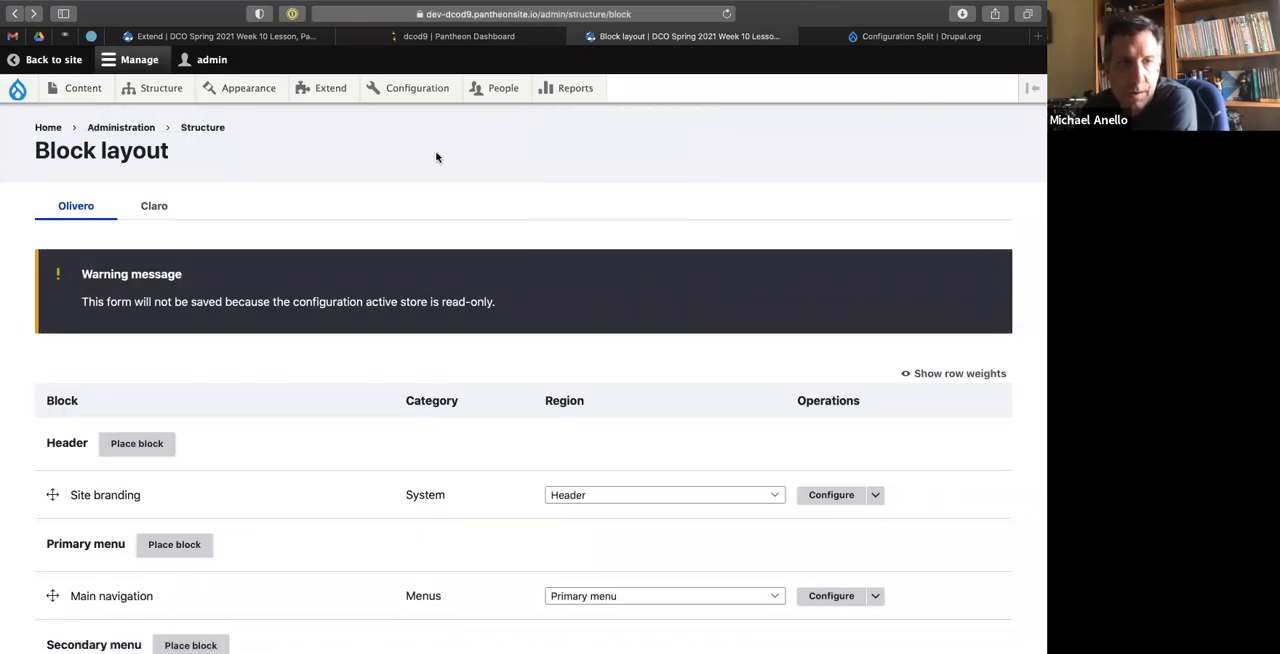
# Recheck the origin setting in settings.local.php, and open the dev site's form for adding a Movie to examine its fields.
pyautogui.hotkey('ctrl', 'Right')
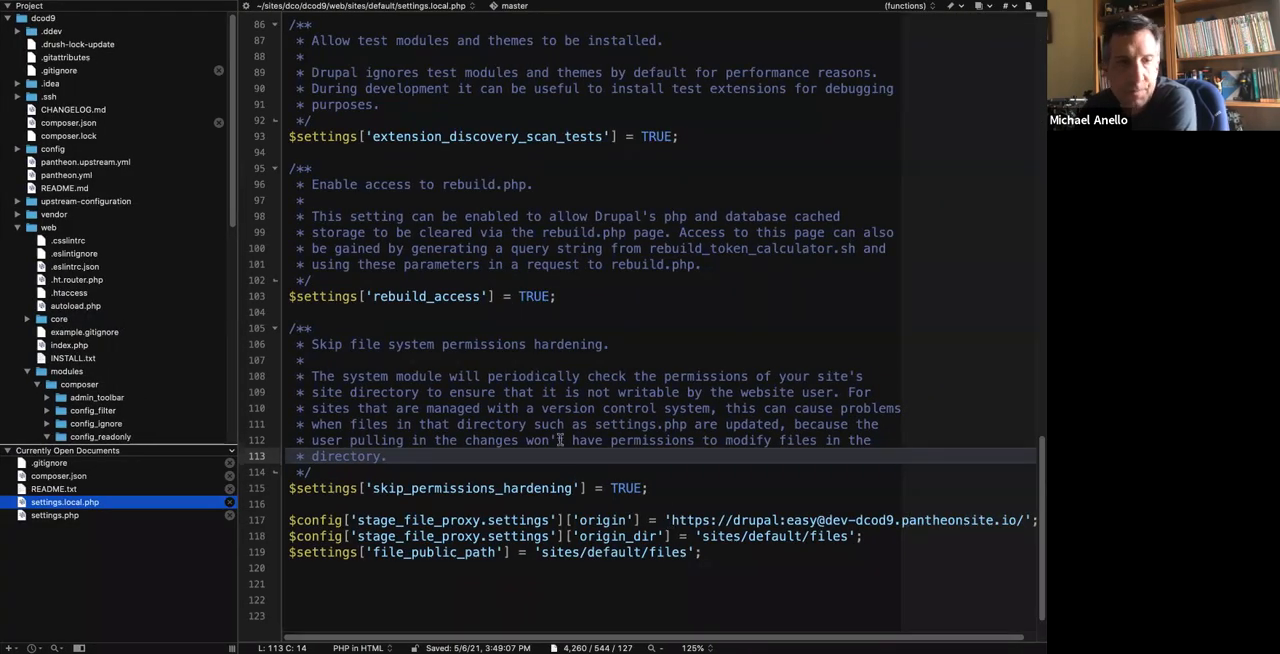
pyautogui.hotkey('ctrl', 'Left')
pyautogui.moveTo(85, 88)
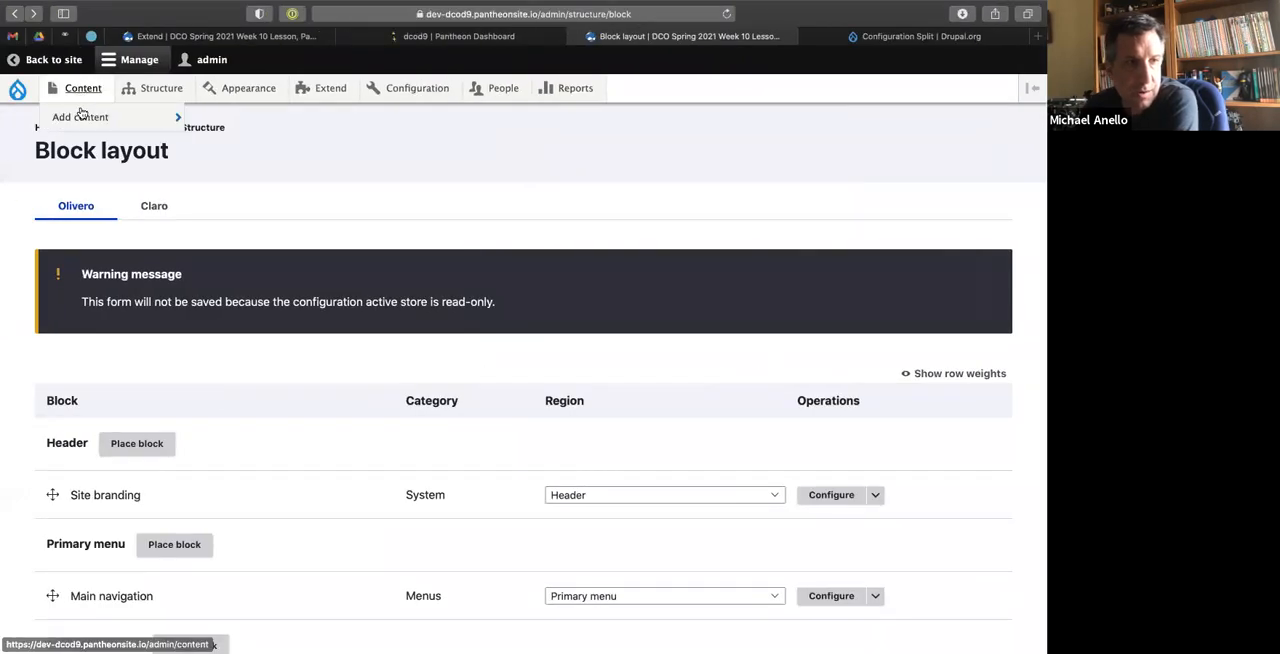
pyautogui.moveTo(80, 118)
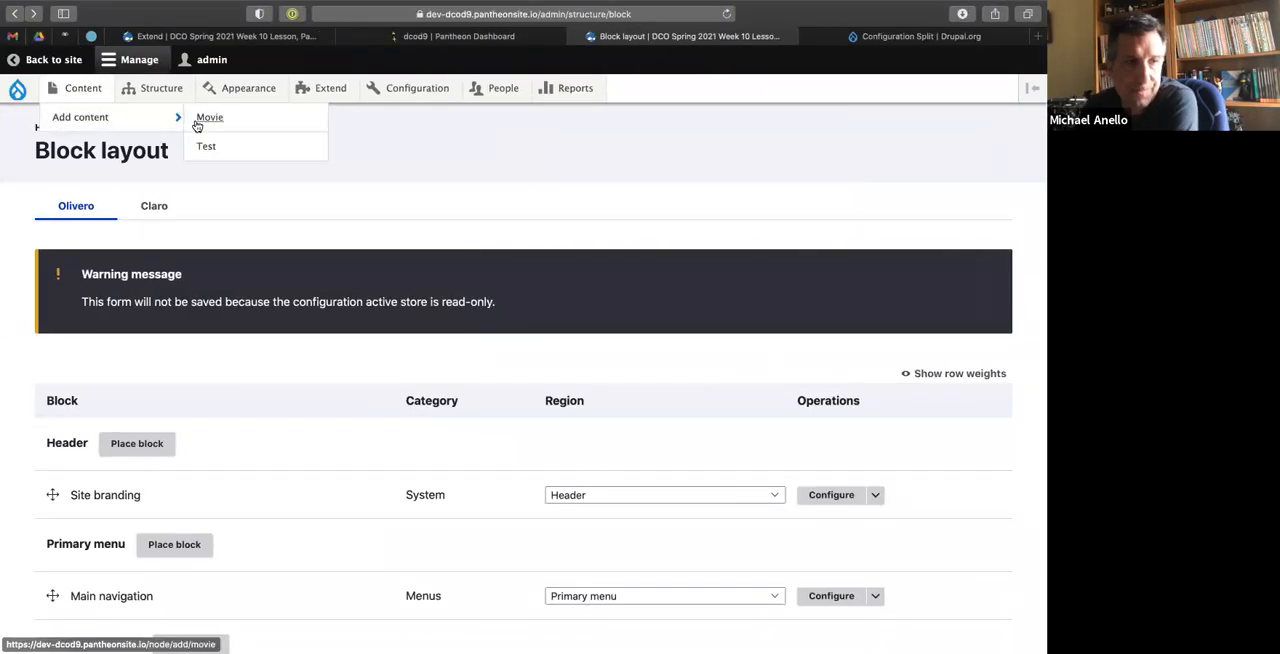
pyautogui.click(207, 119)
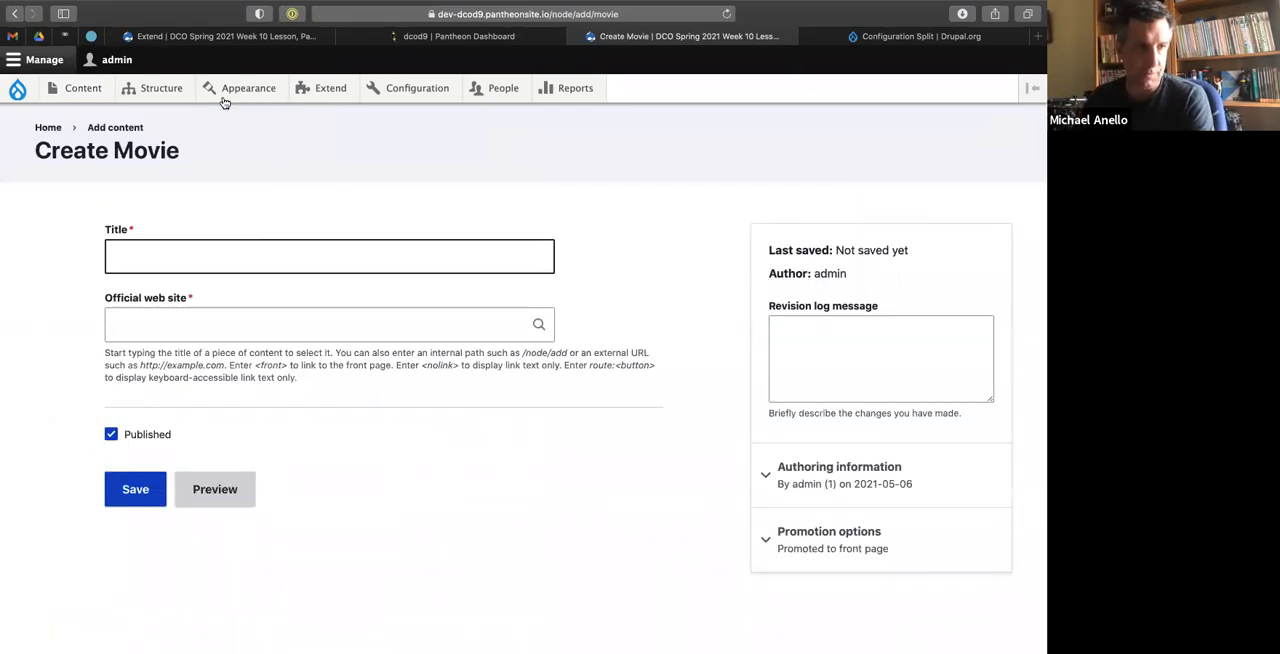
# On the local site, open the Movie content type's Add field form, examine the available field types, and return to the terminal.
pyautogui.moveTo(154, 92)
pyautogui.moveTo(150, 146)
pyautogui.moveTo(317, 175)
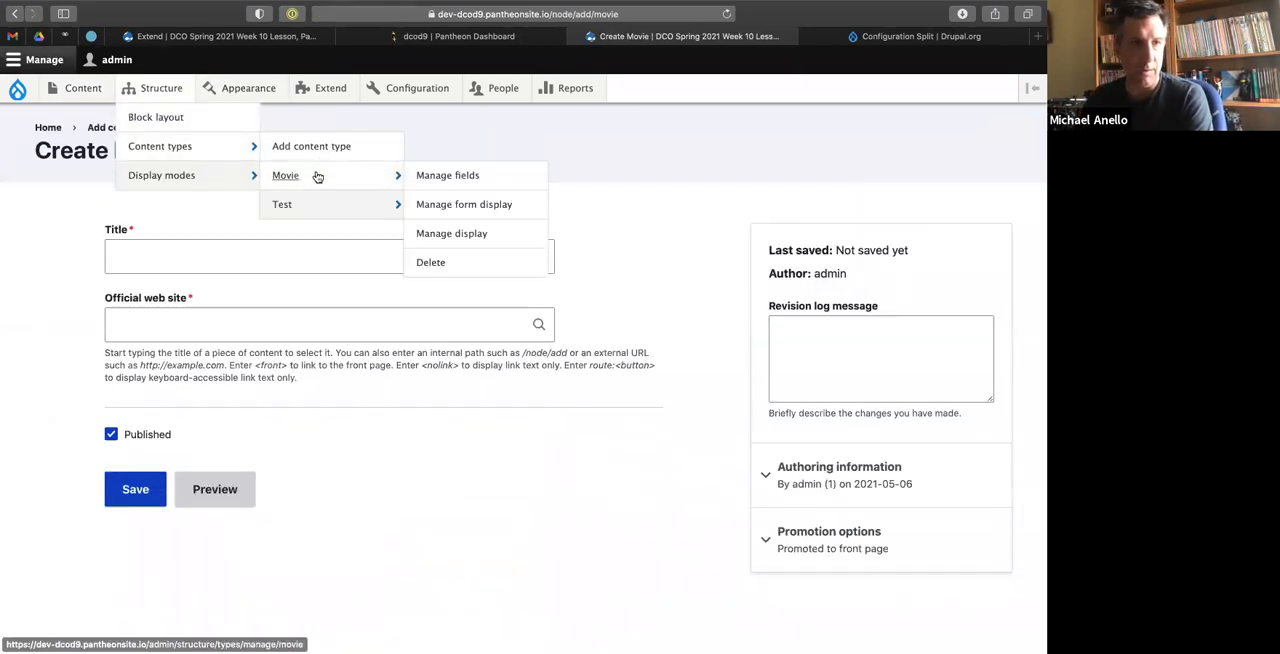
pyautogui.click(240, 37)
pyautogui.moveTo(161, 90)
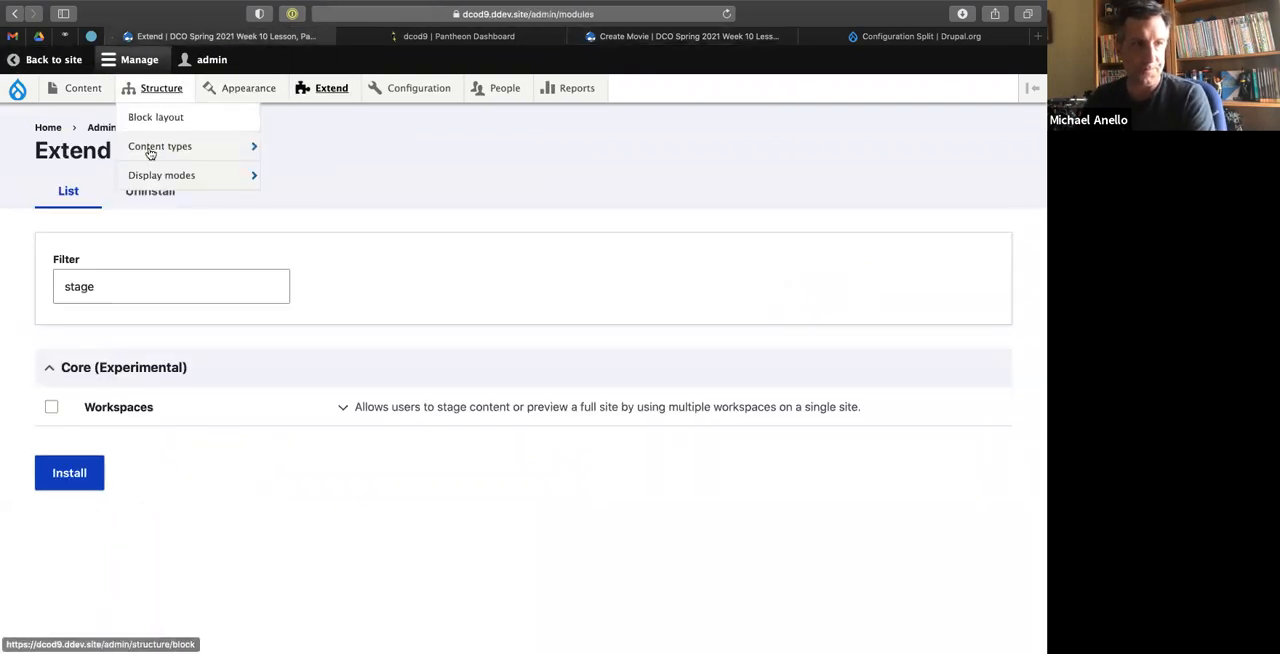
pyautogui.moveTo(150, 148)
pyautogui.moveTo(311, 181)
pyautogui.click(437, 184)
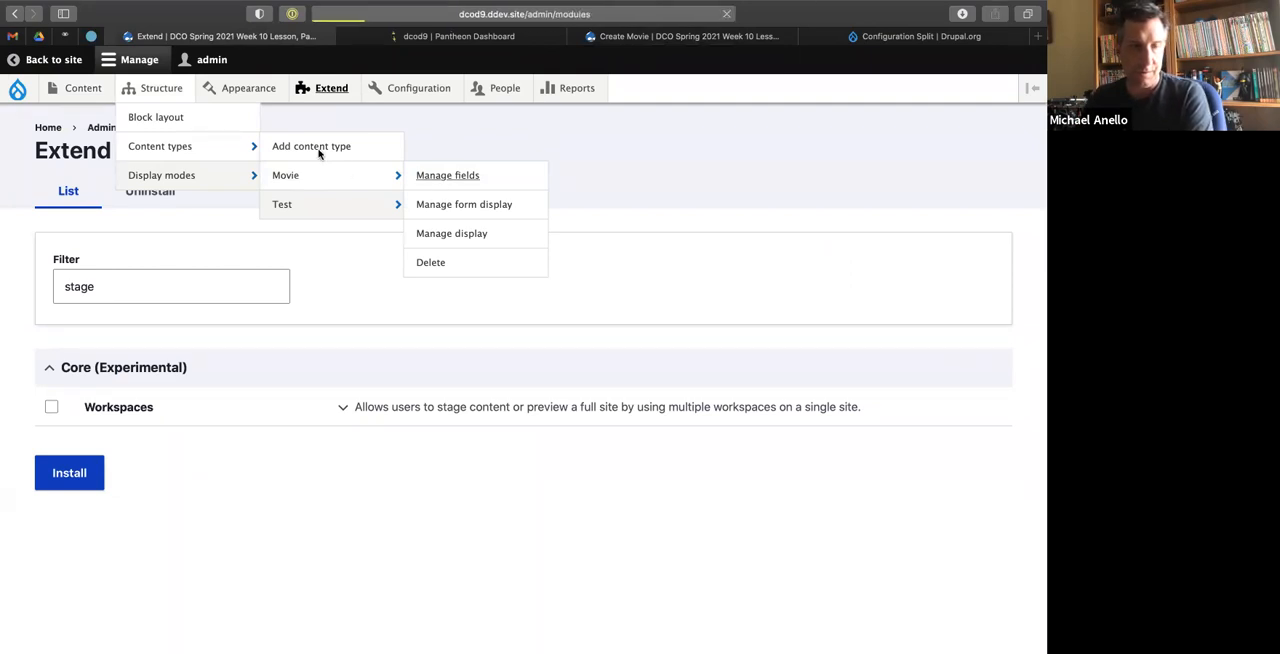
pyautogui.click(95, 245)
pyautogui.click(167, 264)
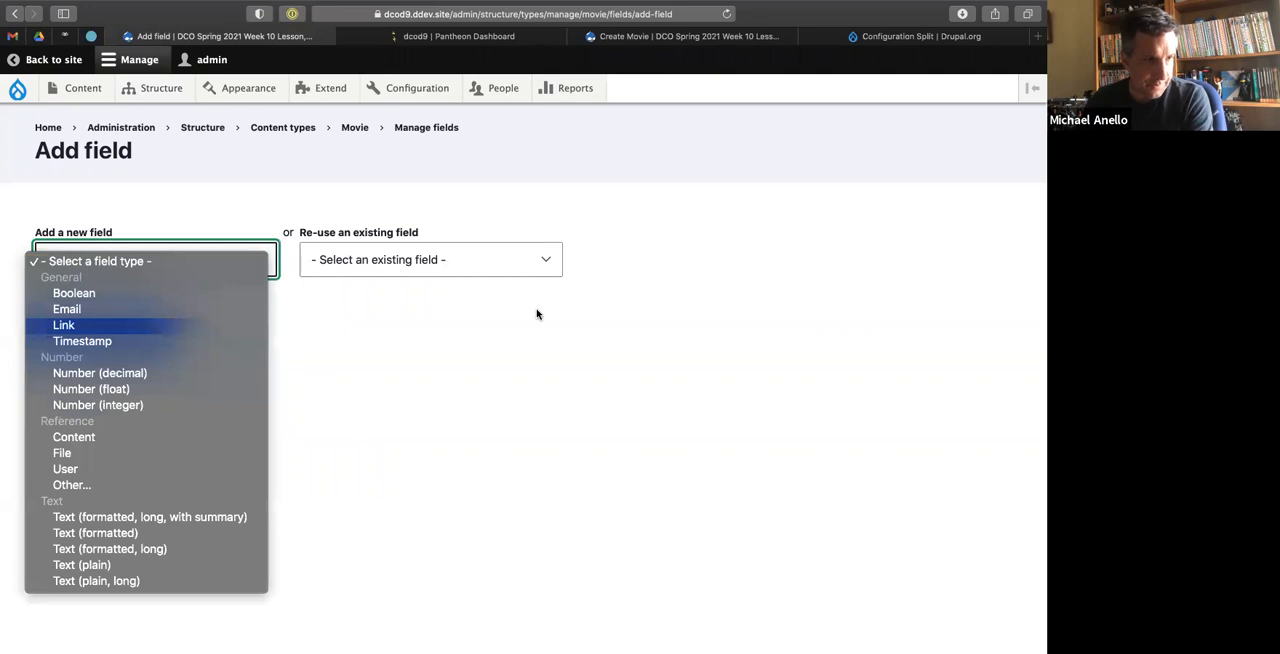
pyautogui.click(686, 185)
pyautogui.hotkey('ctrl', 'Left')
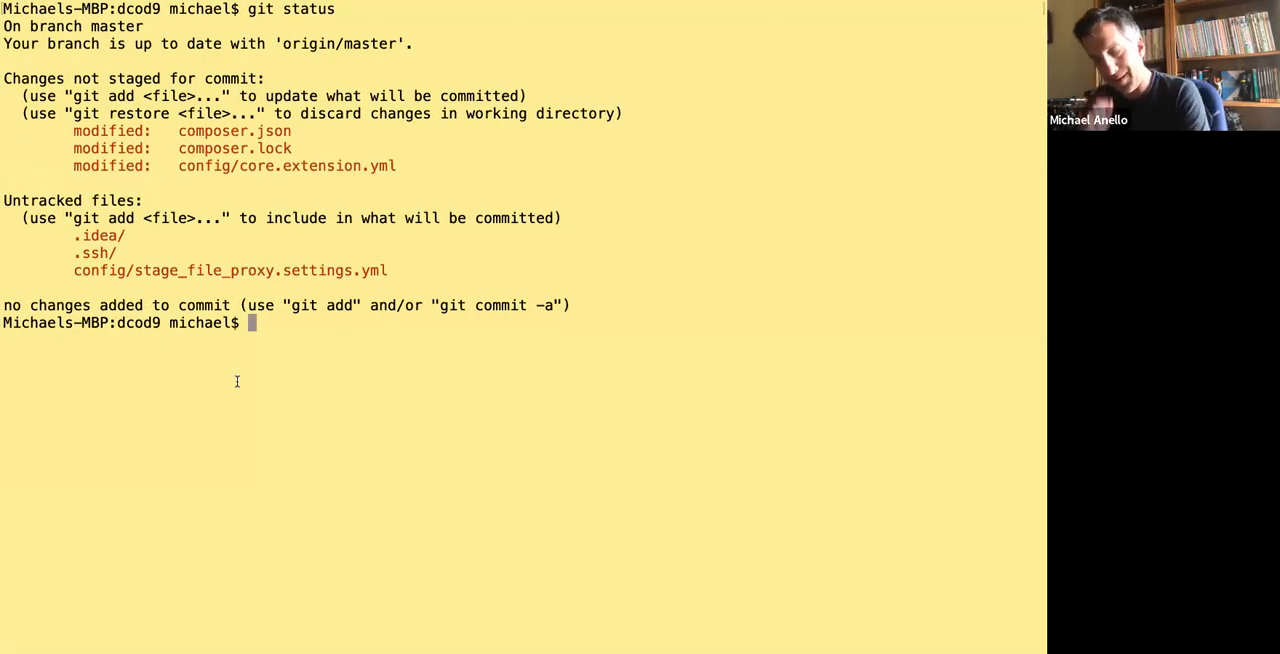
# Try to enable an imagefield module on the local site with ddev drush en -y imagefield.
pyautogui.write('ddev drush en -y ')
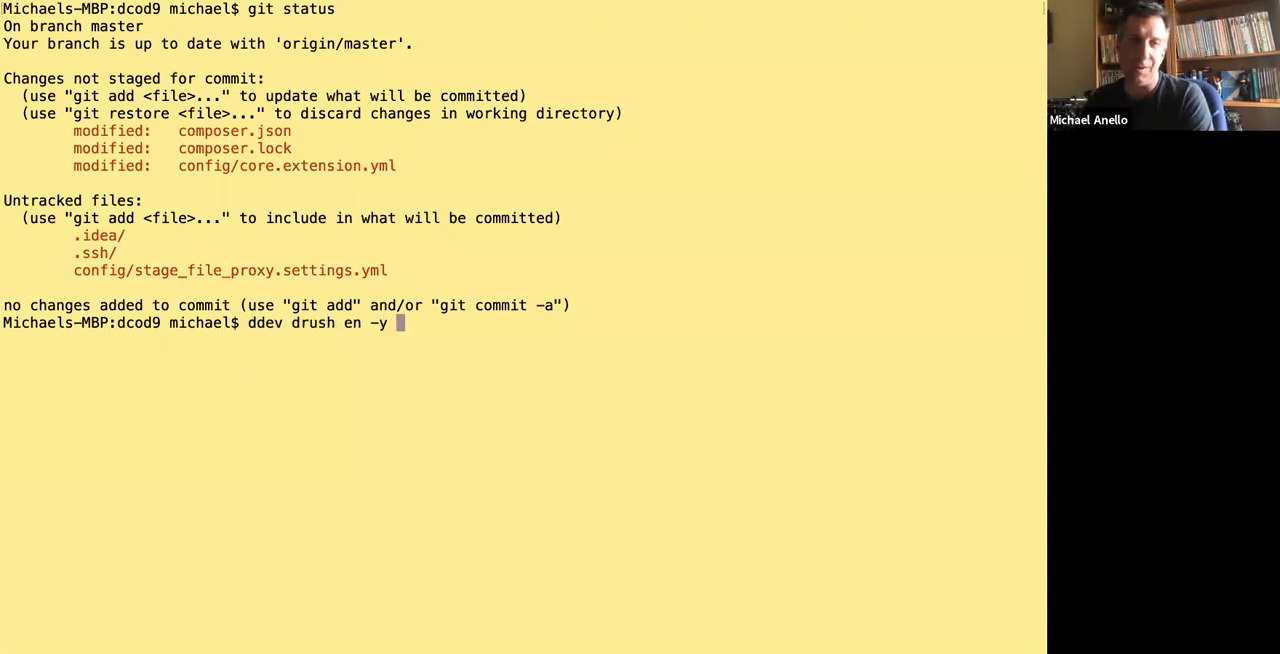
pyautogui.write('imagefield')
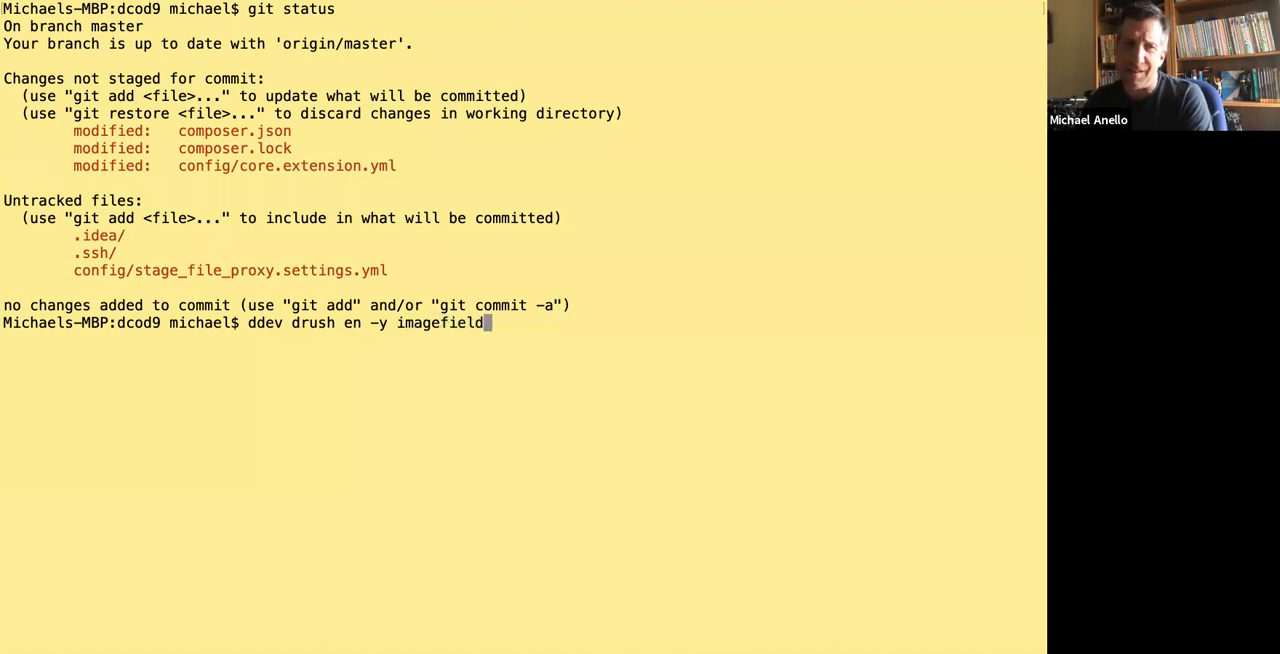
pyautogui.press('Return')
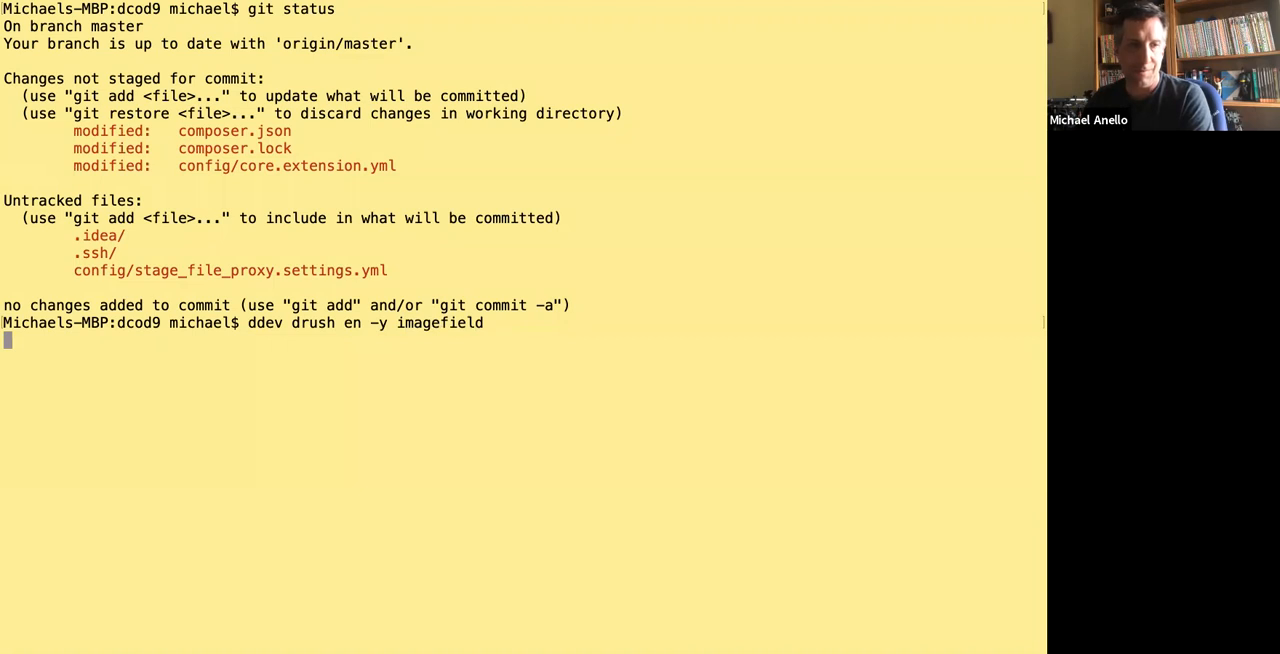
# Enable the image module on the local site with ddev drush en -y image.
pyautogui.press('Up')
pyautogui.press('BackSpace')
pyautogui.press('BackSpace')
pyautogui.press('BackSpace')
pyautogui.press('BackSpace')
pyautogui.press('BackSpace')
pyautogui.press('Return')
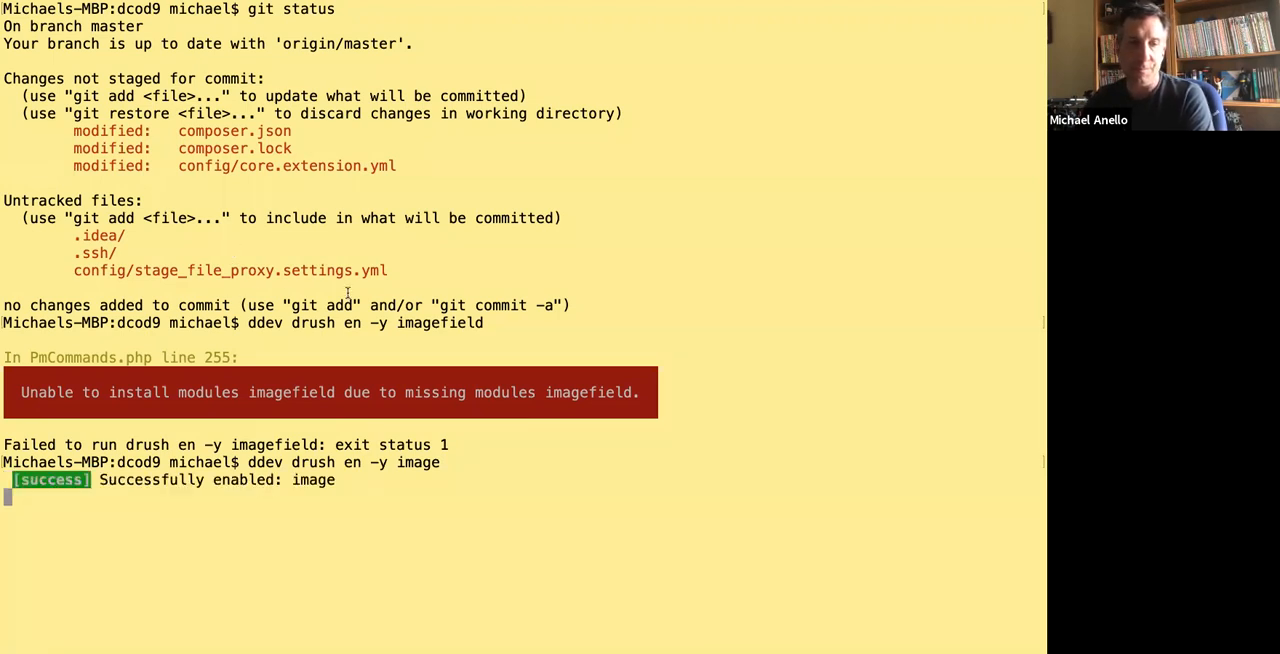
# Back in the browser, add a new Image field labelled Poster image to the Movie content type.
pyautogui.press('super+Tab')
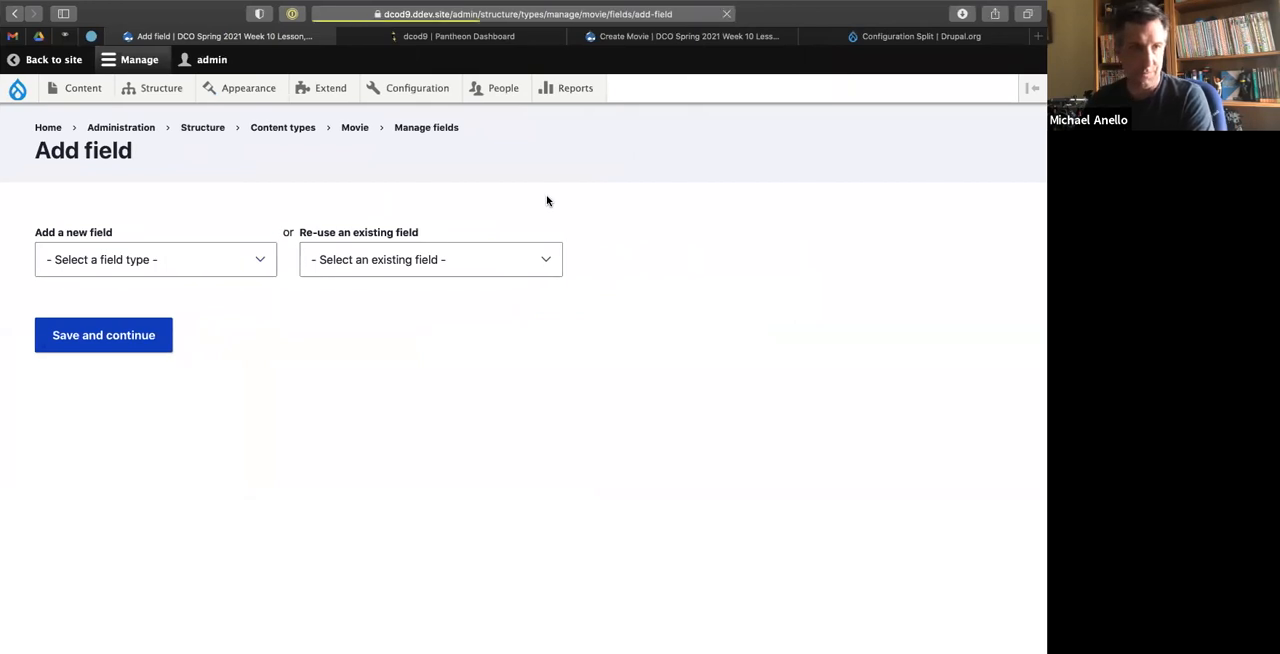
pyautogui.click(163, 260)
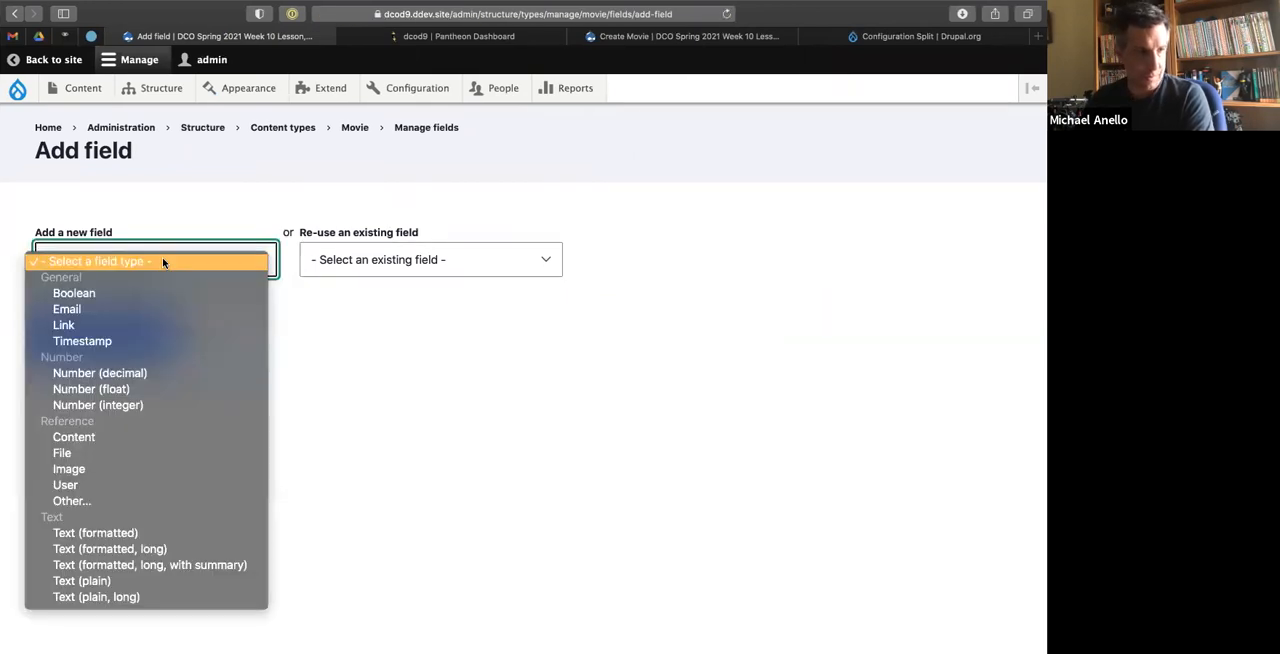
pyautogui.click(90, 468)
pyautogui.write('Poster image')
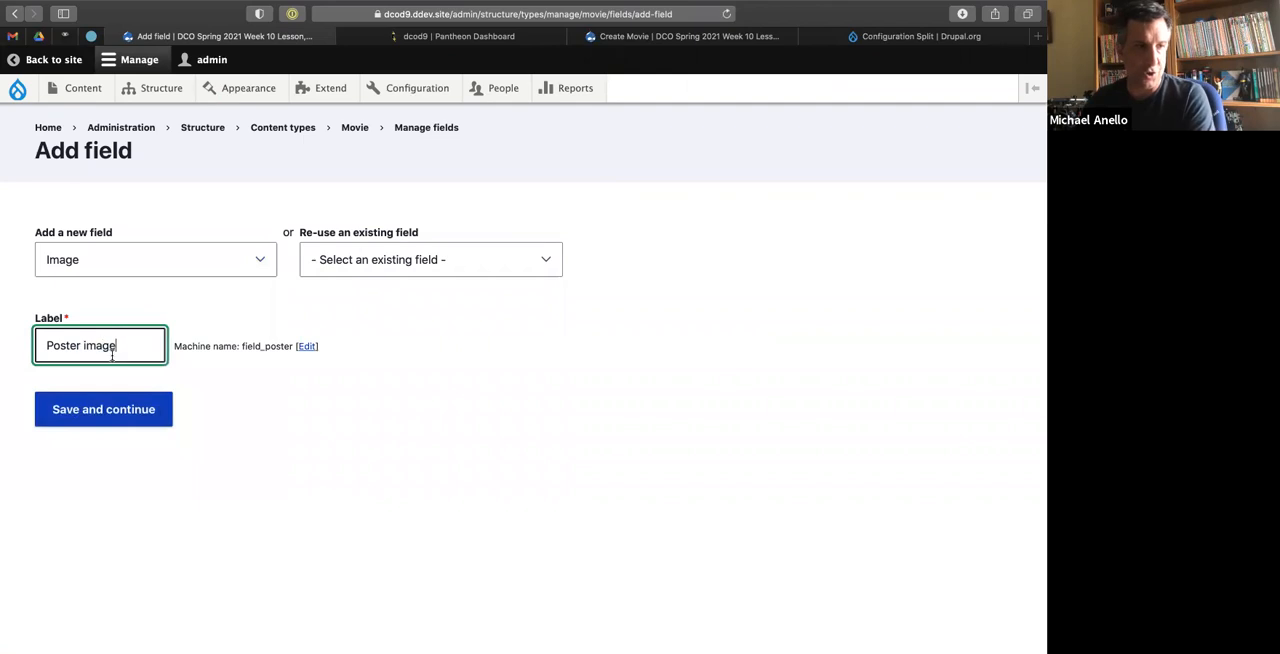
pyautogui.click(101, 406)
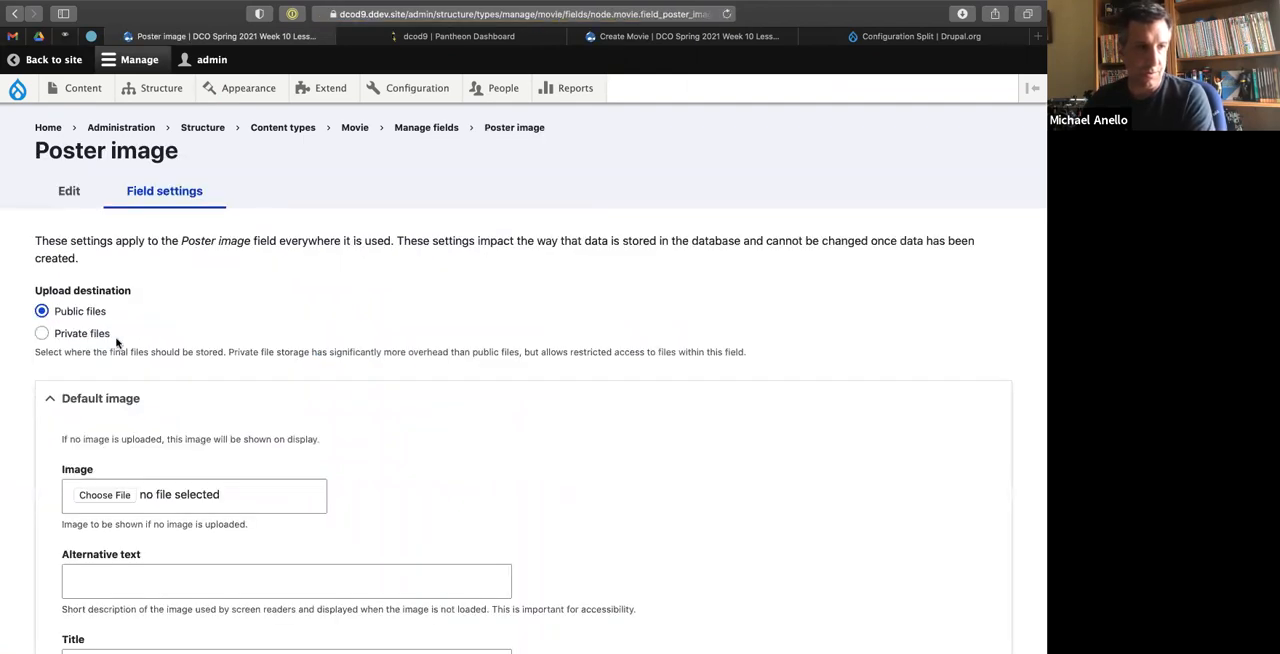
# Save the Poster image field's storage settings and its Movie settings with the default values.
pyautogui.scroll(-5, 242, 418)
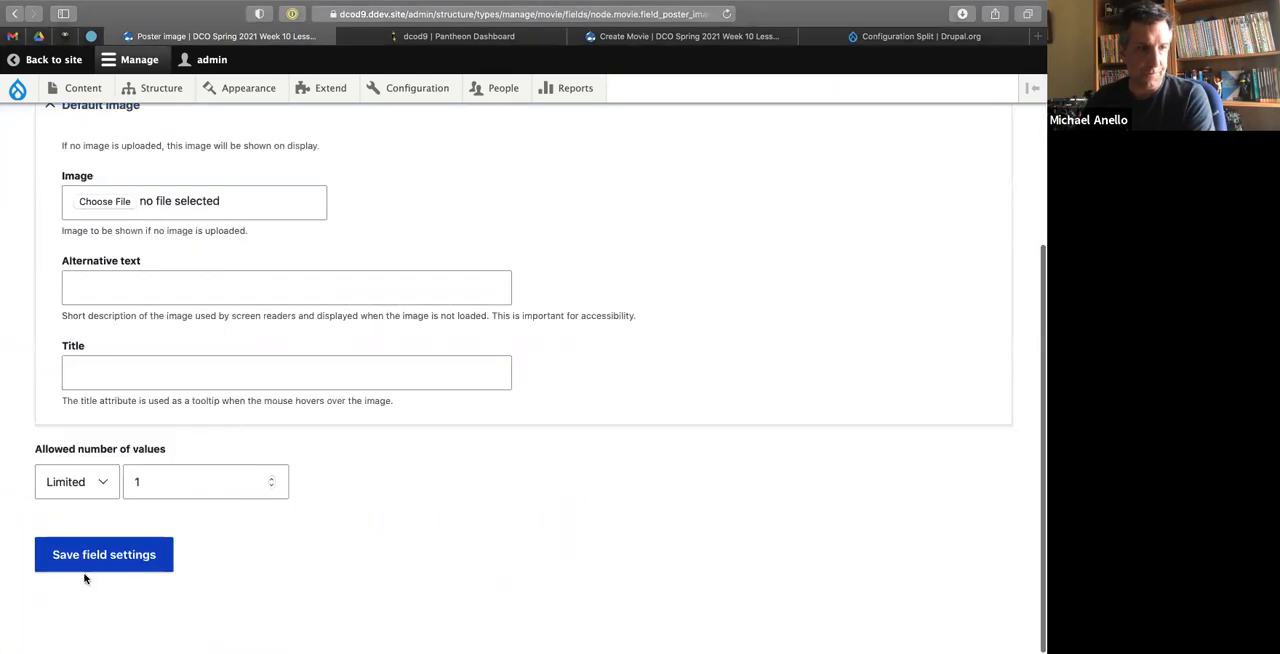
pyautogui.click(110, 556)
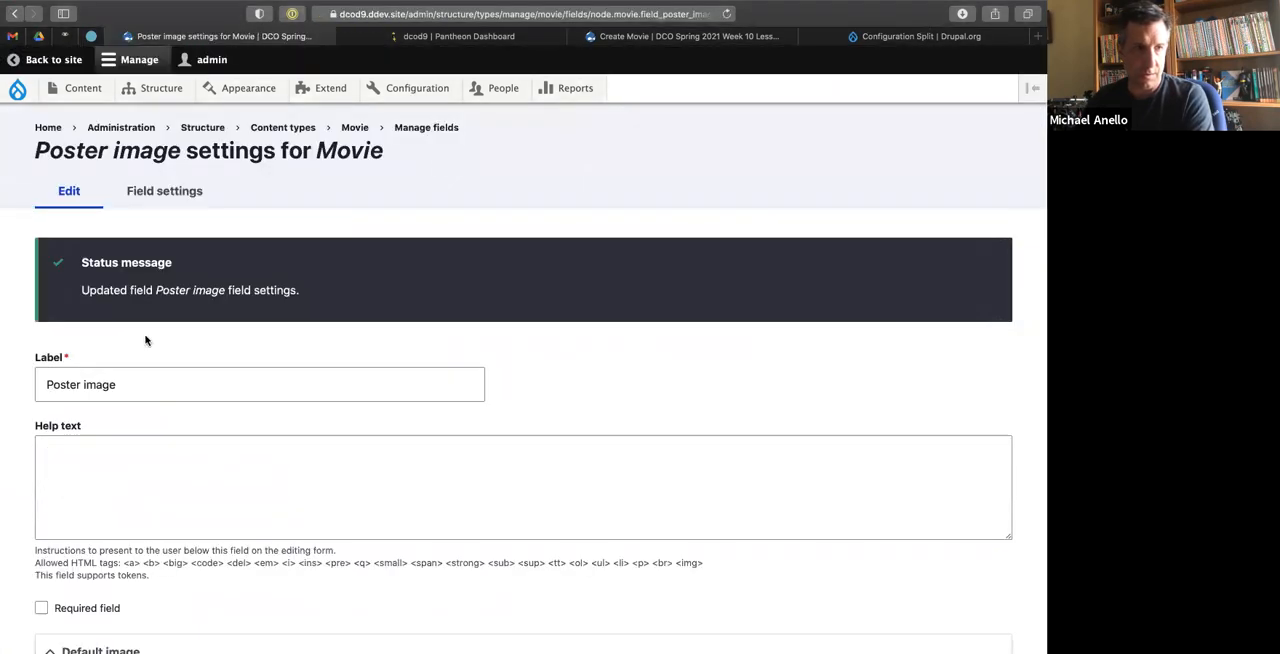
pyautogui.scroll(-13, 170, 500)
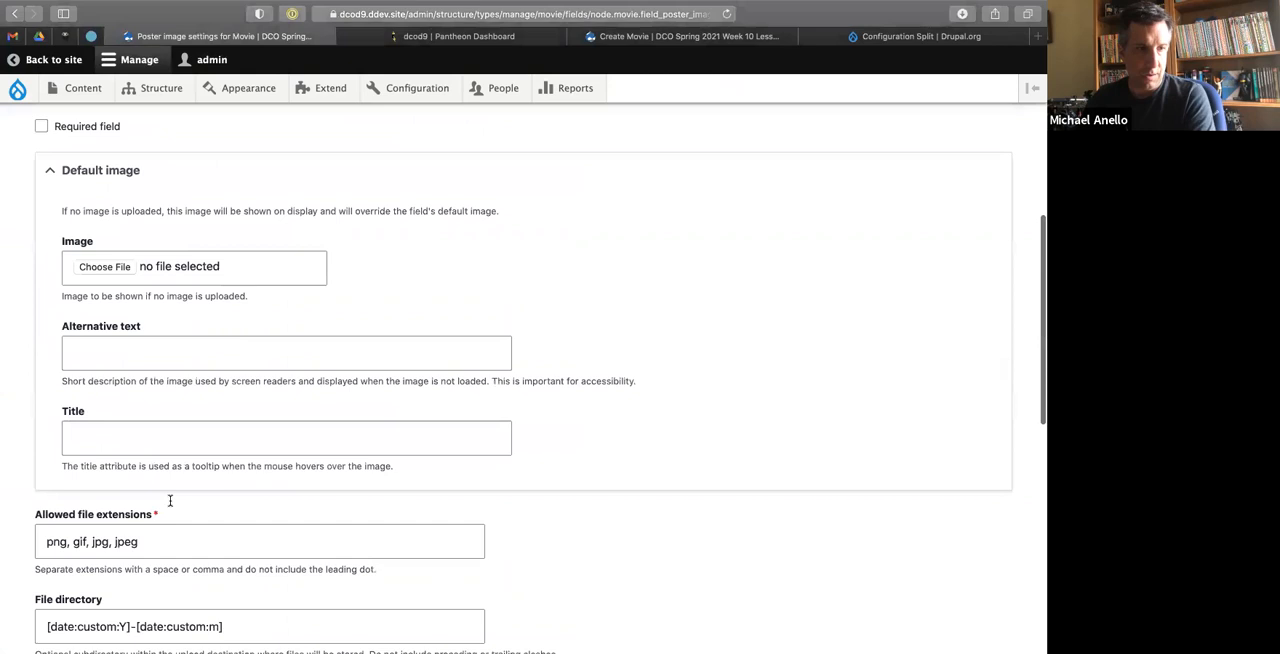
pyautogui.scroll(-7, 170, 500)
pyautogui.click(95, 558)
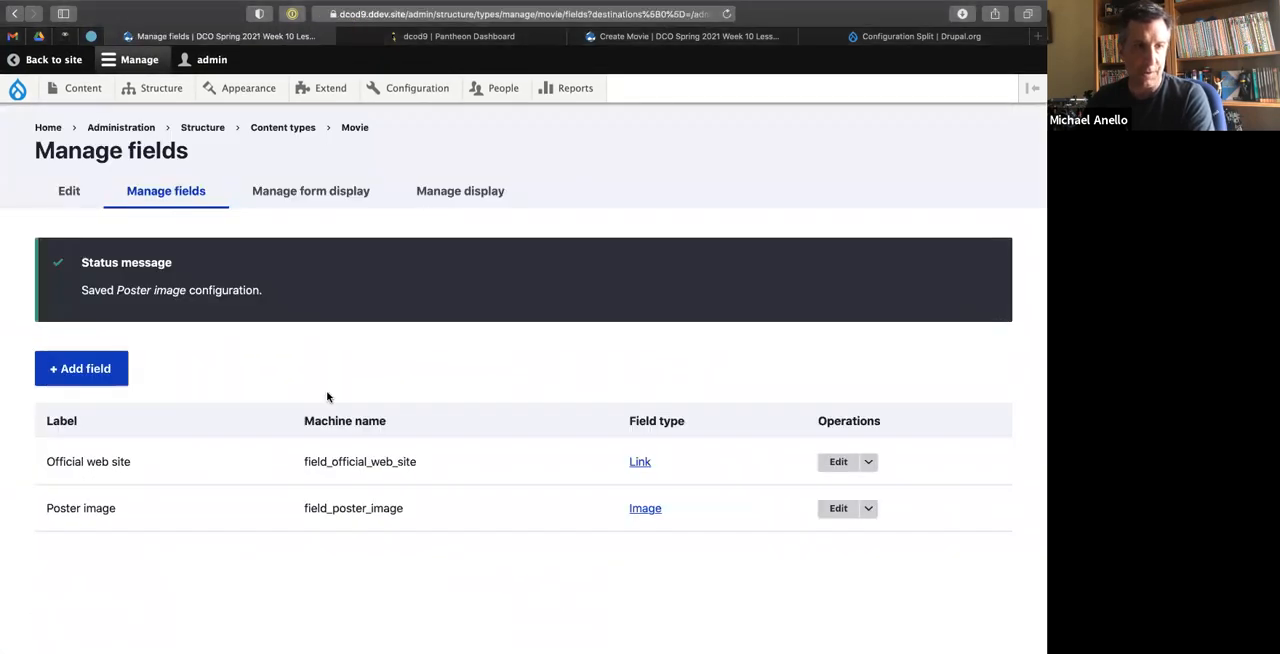
# In the Movie content type's default display, move Links below the Poster image field and save the layout.
pyautogui.click(430, 202)
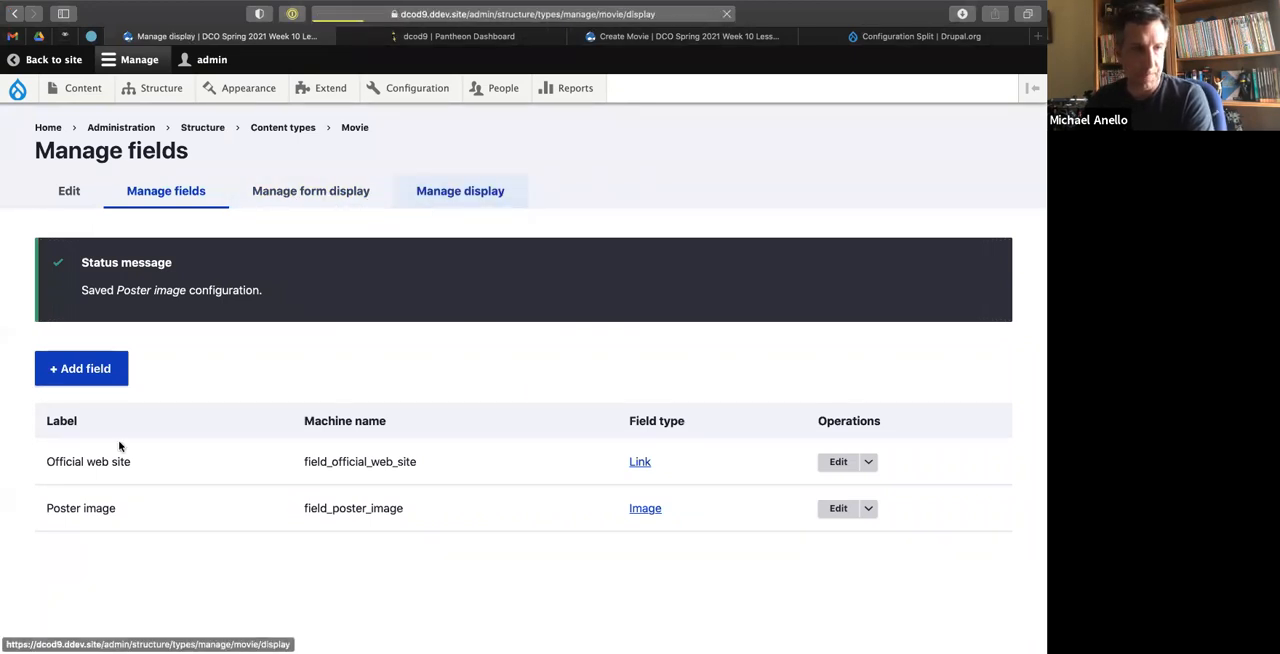
pyautogui.moveTo(52, 348); pyautogui.dragTo(186, 542)
pyautogui.scroll(-3, 186, 542)
pyautogui.click(66, 556)
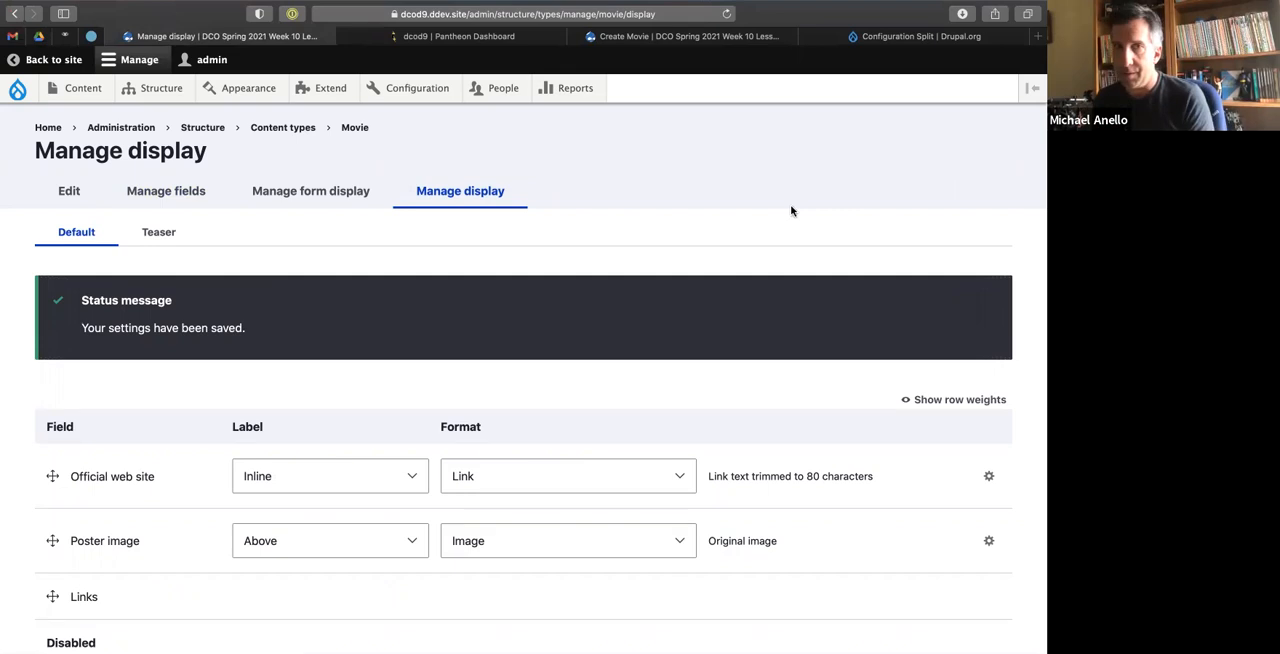
pyautogui.hotkey('ctrl', 'Left')
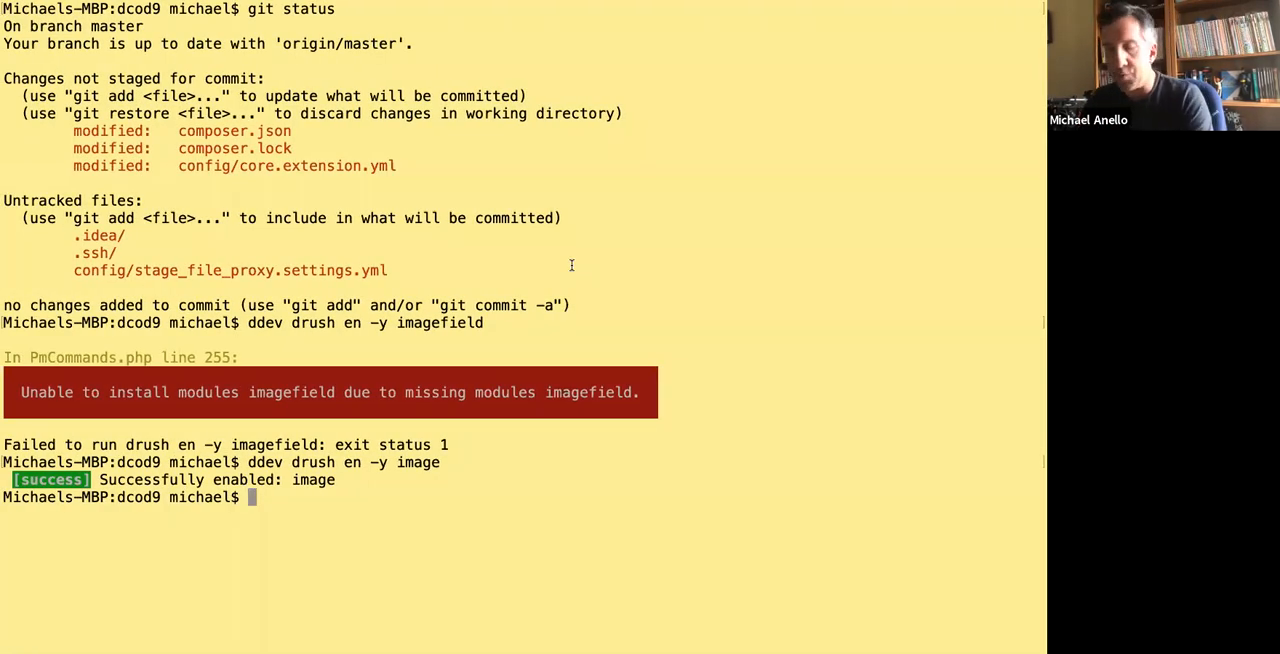
pyautogui.write('ddev drush c')
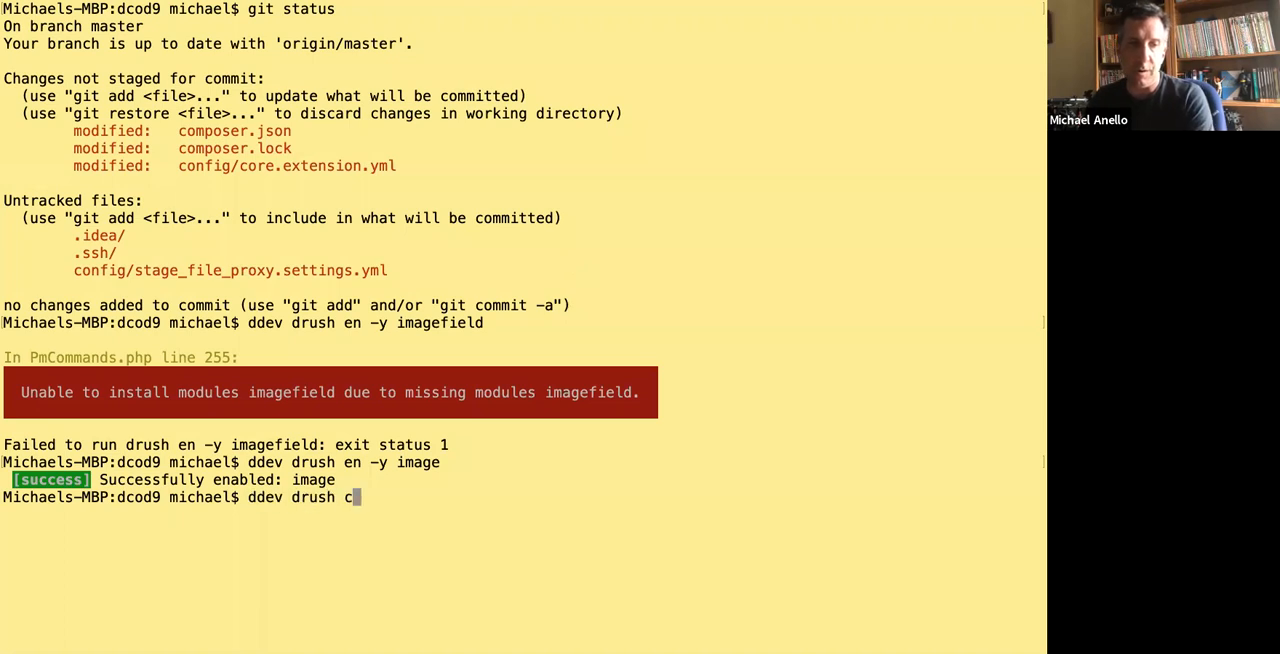
pyautogui.write('onfig-export')
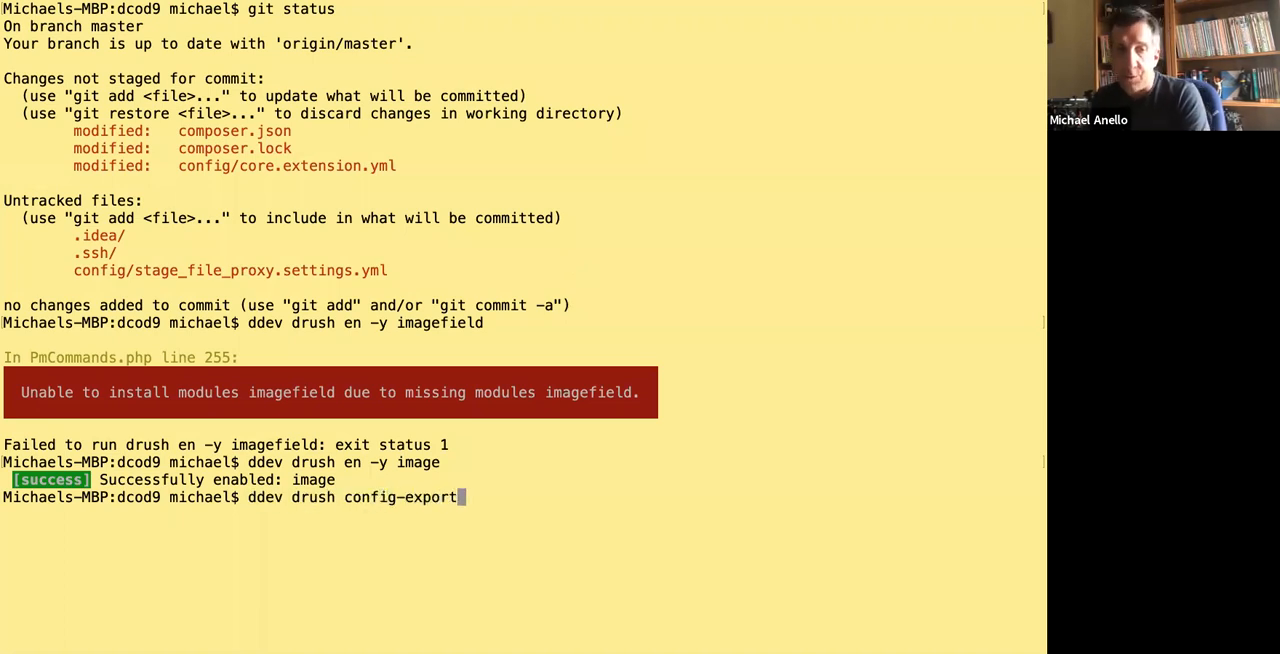
pyautogui.moveTo(235, 163); pyautogui.dragTo(448, 164)
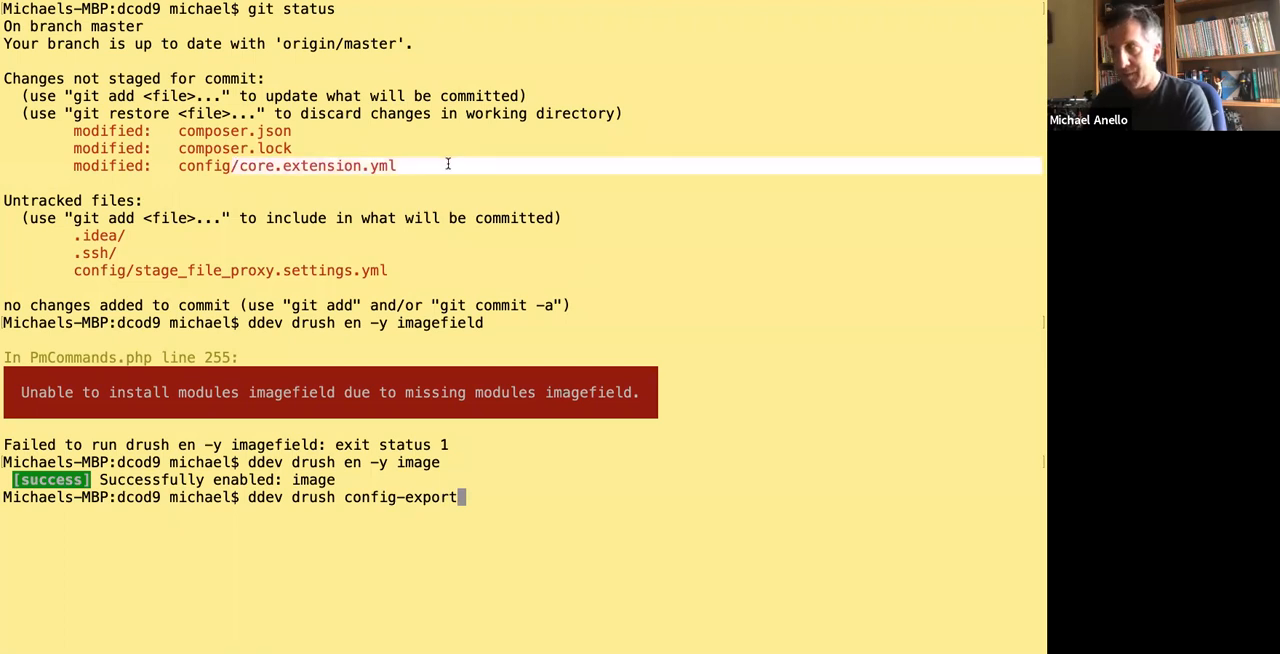
pyautogui.click(443, 160)
pyautogui.press('BackSpace')
pyautogui.press('BackSpace')
pyautogui.press('BackSpace')
pyautogui.press('BackSpace')
pyautogui.press('BackSpace')
pyautogui.press('BackSpace')
pyautogui.press('BackSpace')
pyautogui.press('BackSpace')
pyautogui.press('BackSpace')
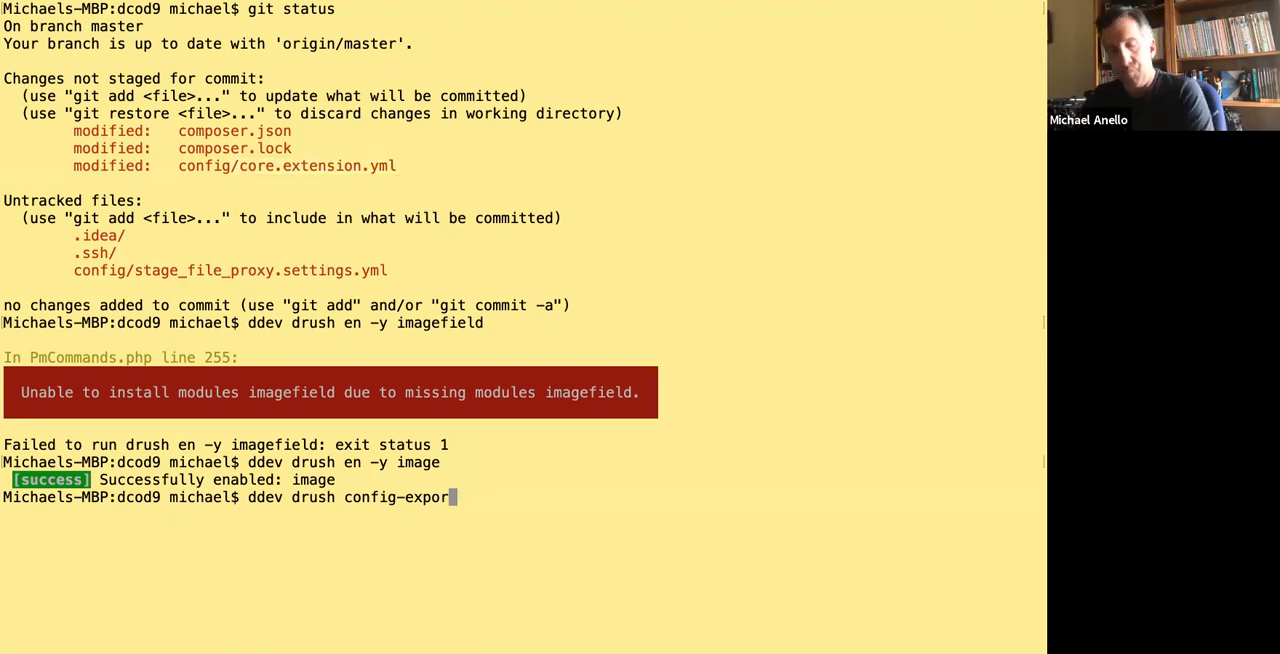
pyautogui.press('BackSpace')
pyautogui.press('BackSpace')
pyautogui.press('BackSpace')
pyautogui.press('BackSpace')
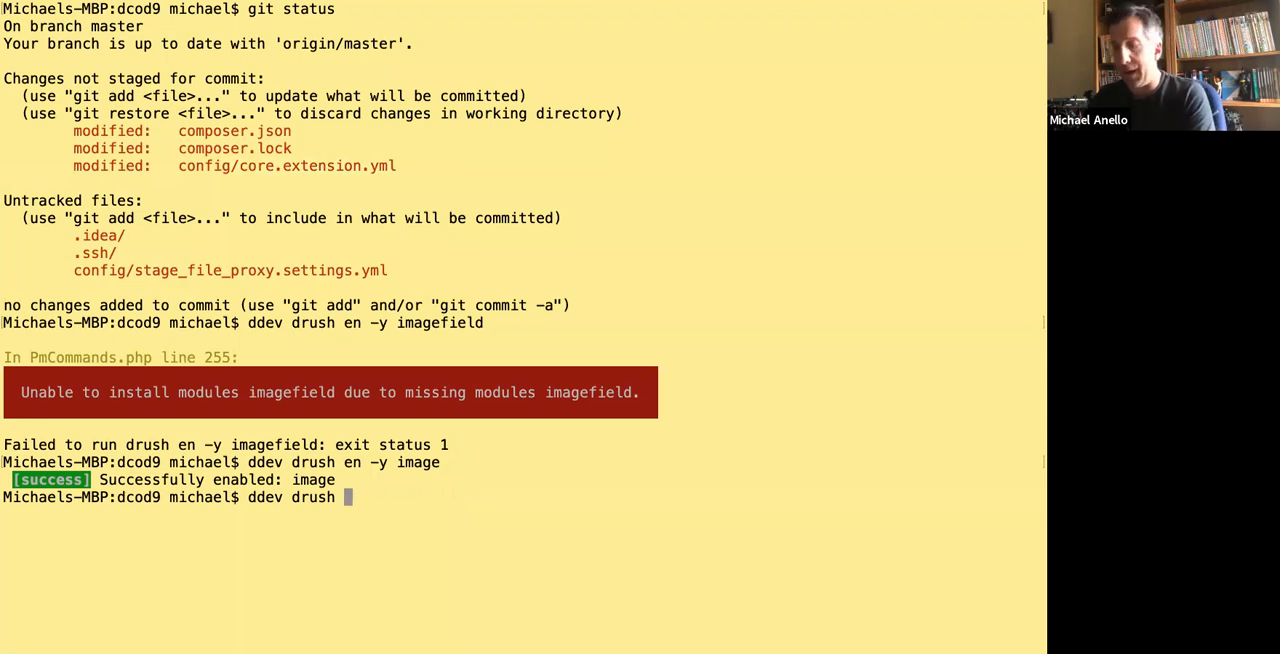
pyautogui.write('pm-uninstall')
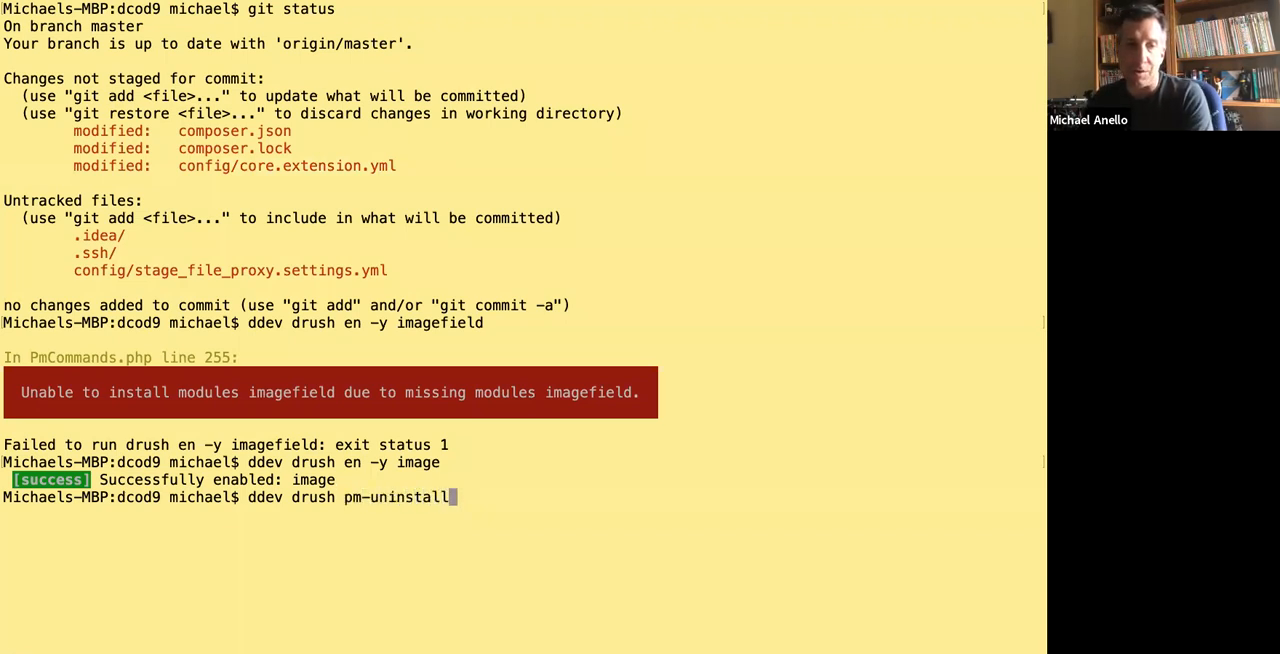
pyautogui.write(' stage')
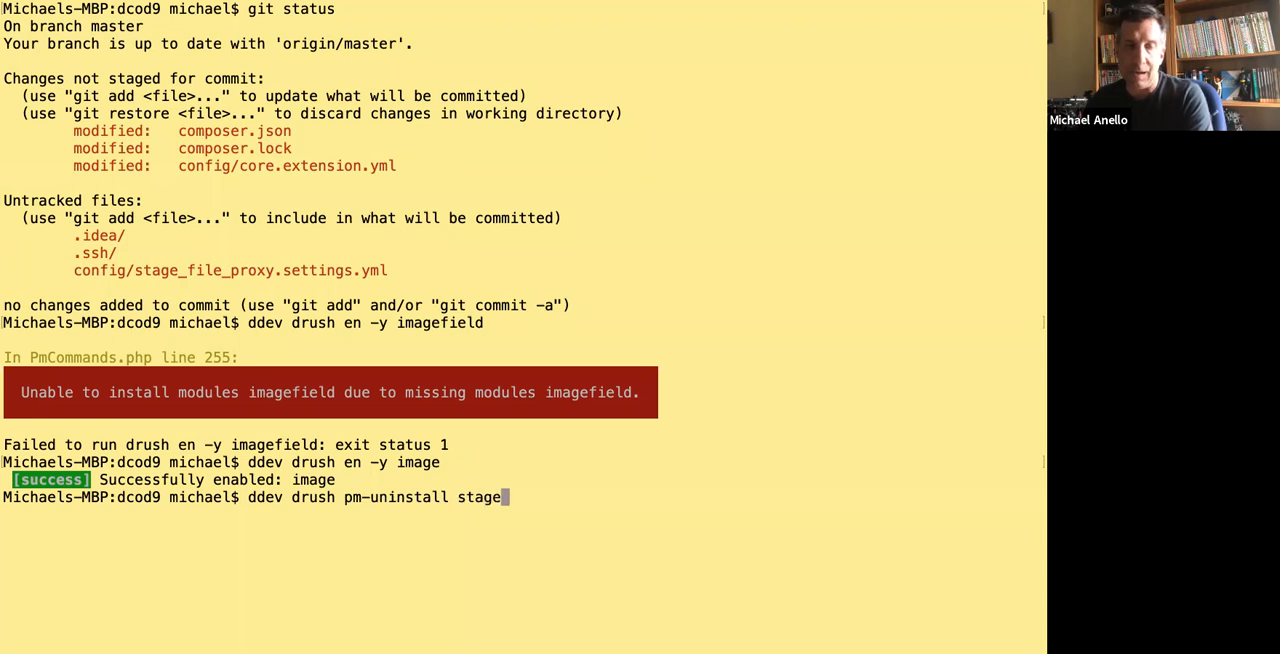
pyautogui.write('_file_proxy')
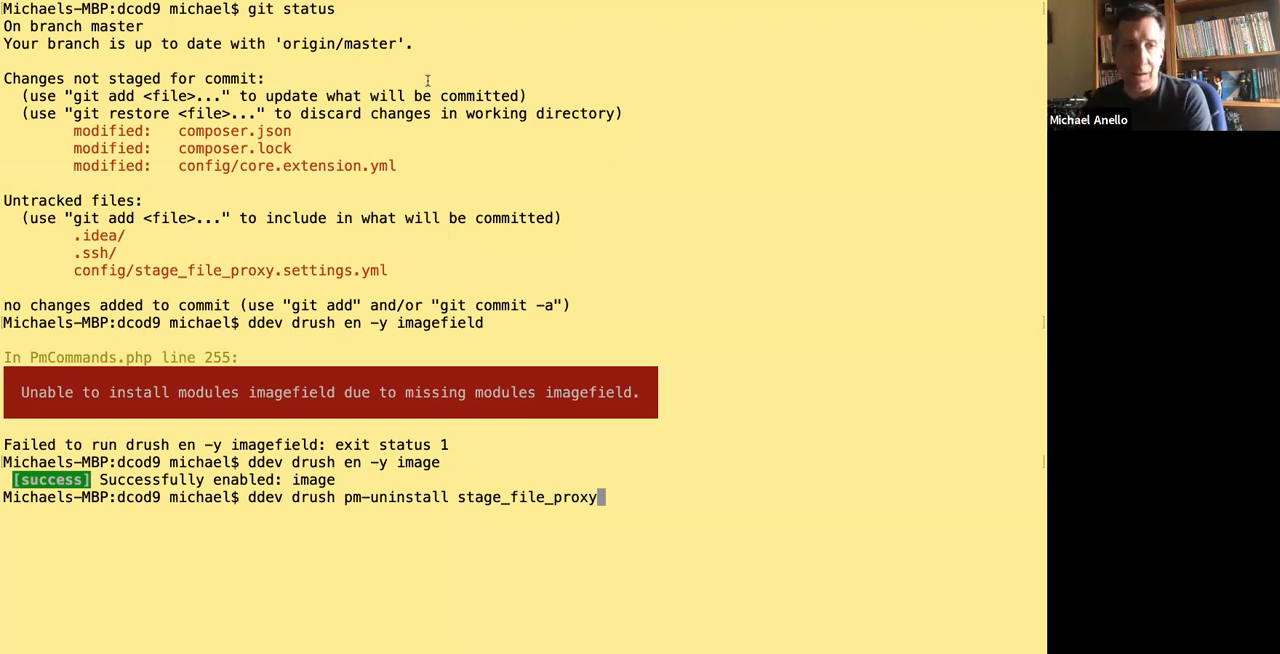
pyautogui.press('BackSpace')
pyautogui.press('BackSpace')
pyautogui.press('BackSpace')
pyautogui.press('BackSpace')
pyautogui.press('BackSpace')
pyautogui.press('BackSpace')
pyautogui.press('BackSpace')
pyautogui.press('BackSpace')
pyautogui.press('BackSpace')
pyautogui.press('BackSpace')
pyautogui.press('BackSpace')
pyautogui.press('BackSpace')
pyautogui.press('BackSpace')
pyautogui.press('BackSpace')
pyautogui.press('BackSpace')
pyautogui.press('BackSpace')
pyautogui.press('BackSpace')
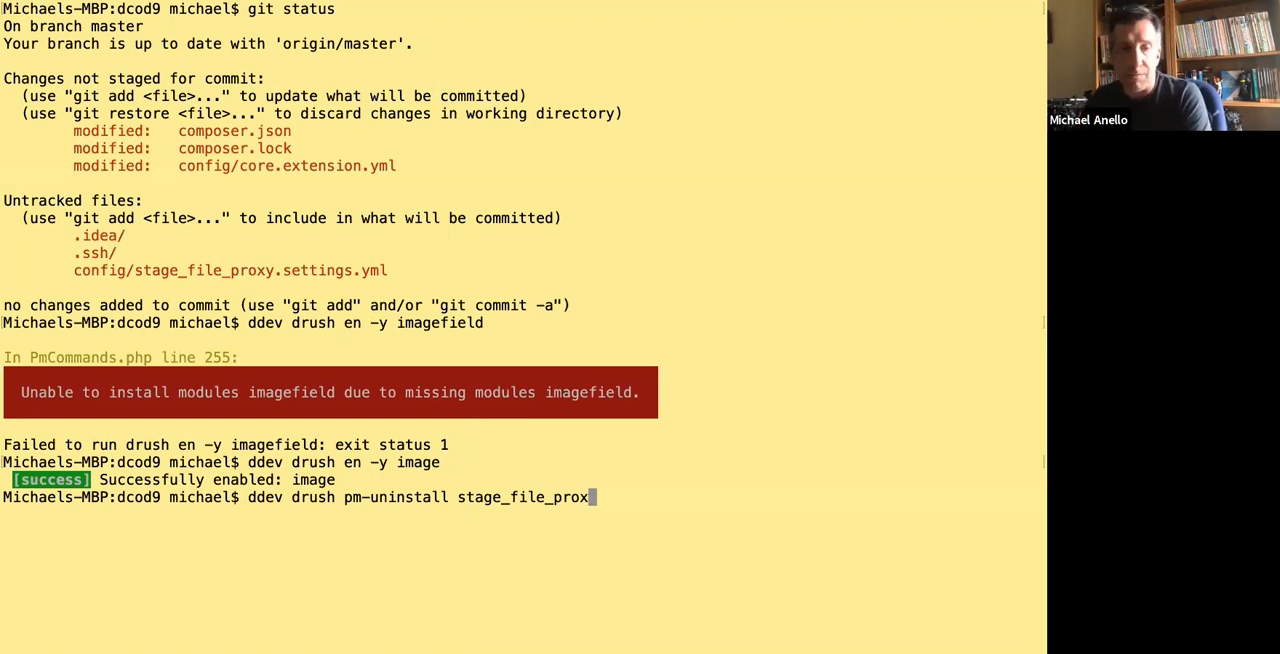
pyautogui.press('BackSpace')
pyautogui.press('BackSpace')
pyautogui.press('BackSpace')
pyautogui.press('BackSpace')
pyautogui.press('BackSpace')
pyautogui.press('BackSpace')
pyautogui.press('BackSpace')
pyautogui.press('BackSpace')
pyautogui.press('BackSpace')
pyautogui.press('BackSpace')
pyautogui.press('BackSpace')
pyautogui.press('BackSpace')
pyautogui.press('BackSpace')
pyautogui.press('BackSpace')
pyautogui.press('BackSpace')
pyautogui.press('BackSpace')
pyautogui.press('BackSpace')
pyautogui.press('BackSpace')
pyautogui.press('BackSpace')
pyautogui.press('BackSpace')
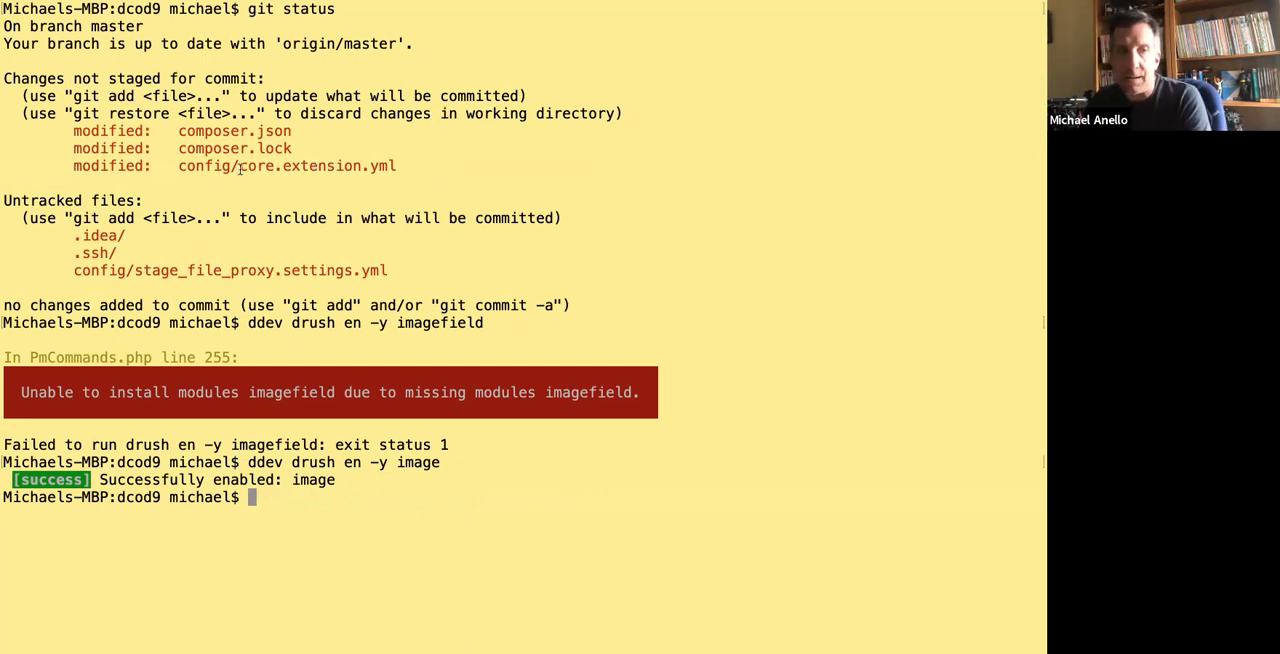
# In the terminal, enable the Configuration Split module with ddev drush en -y config_split.
pyautogui.moveTo(175, 166); pyautogui.dragTo(238, 171)
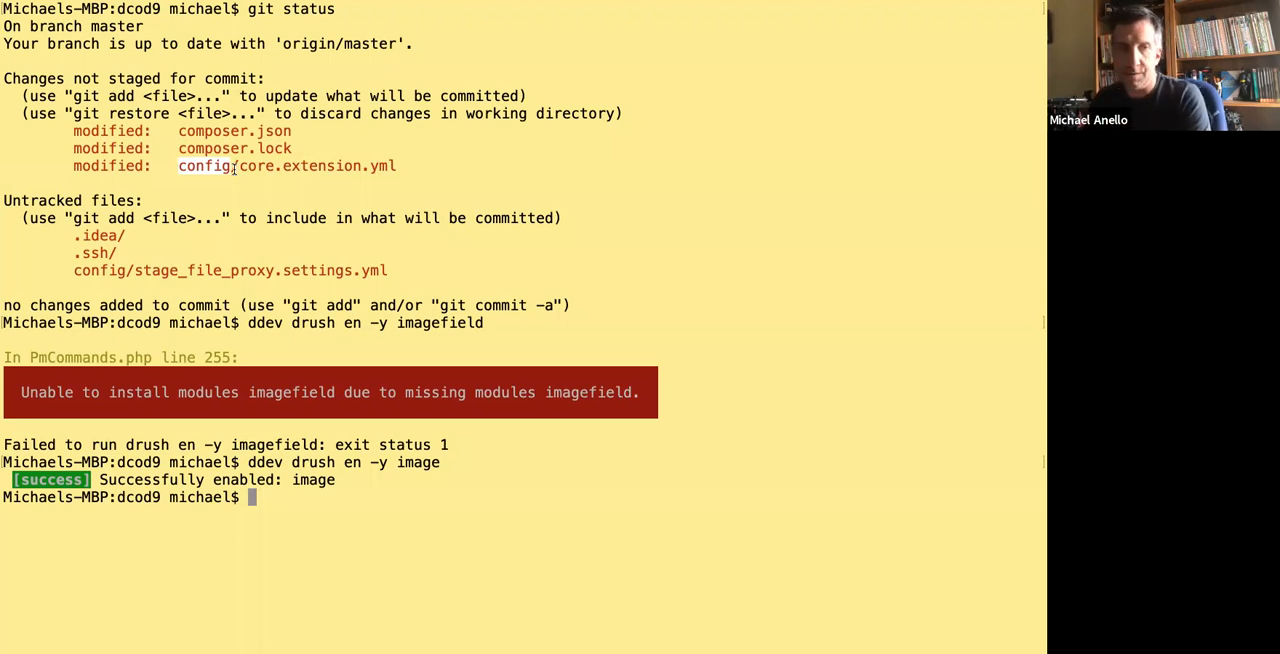
pyautogui.click(333, 114)
pyautogui.hotkey('ctrl', 'Left')
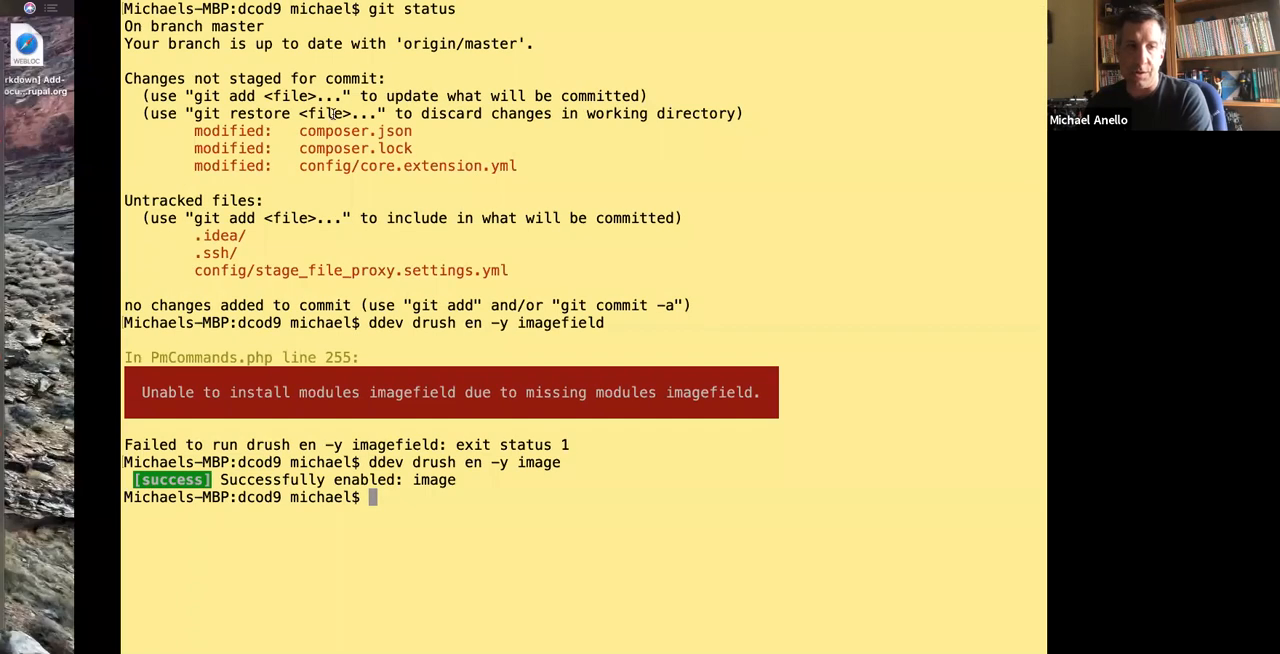
pyautogui.write('ddev dru')
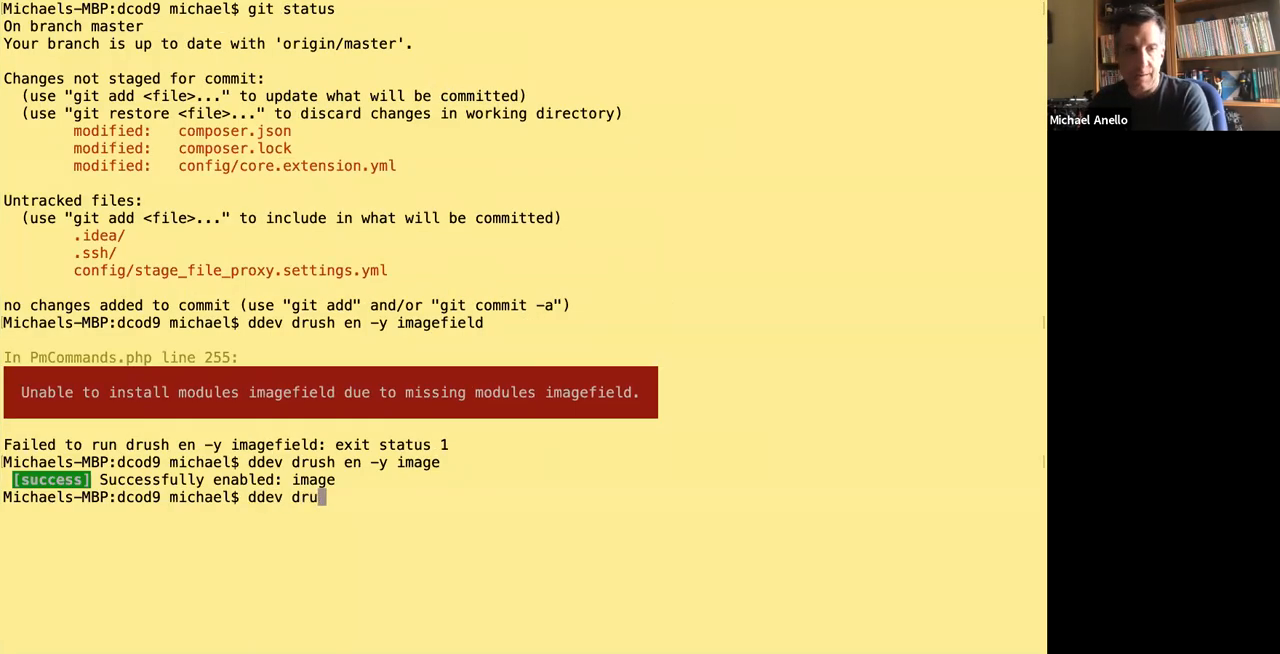
pyautogui.write('sh en -y config_')
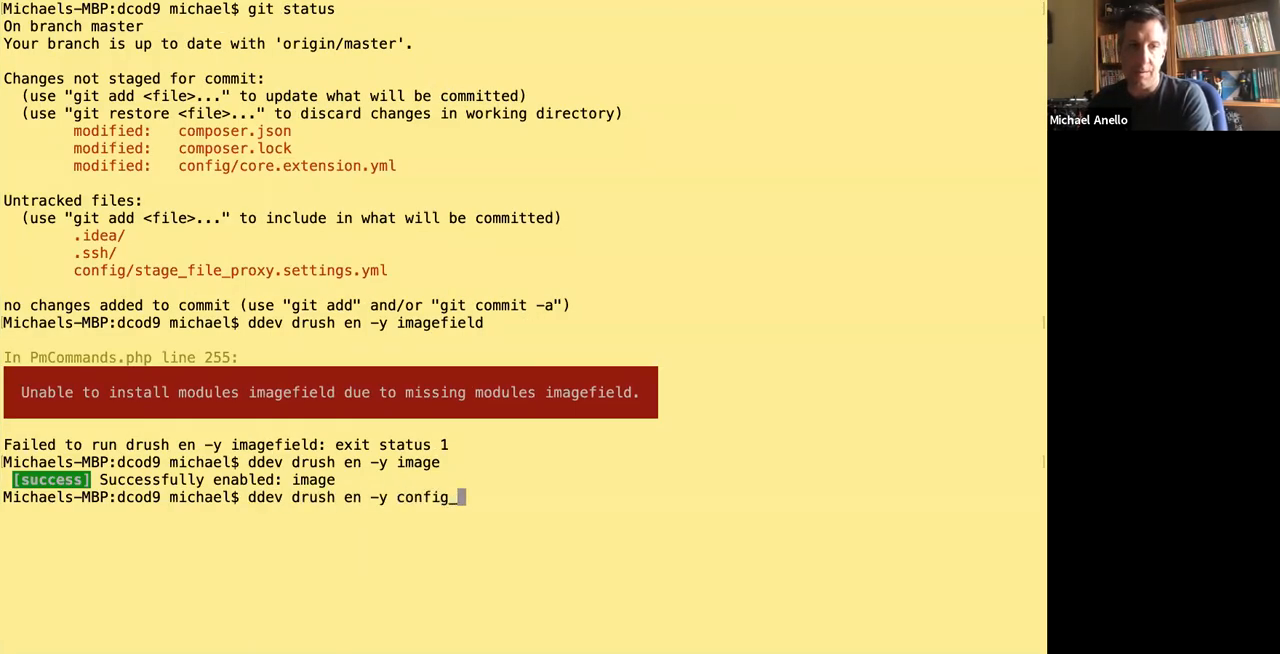
pyautogui.write('split')
pyautogui.press('Return')
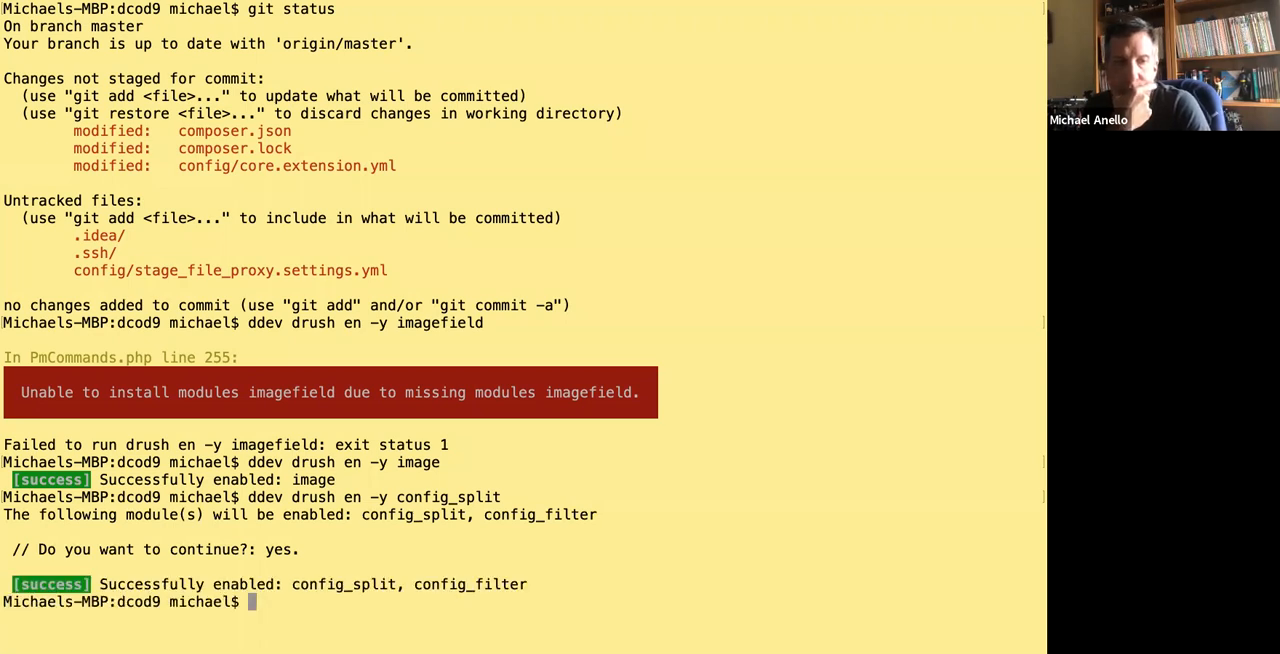
# On the local site, go to the Configuration Split settings under Development configuration and open the form for adding a split setting.
pyautogui.hotkey('ctrl', 'Right')
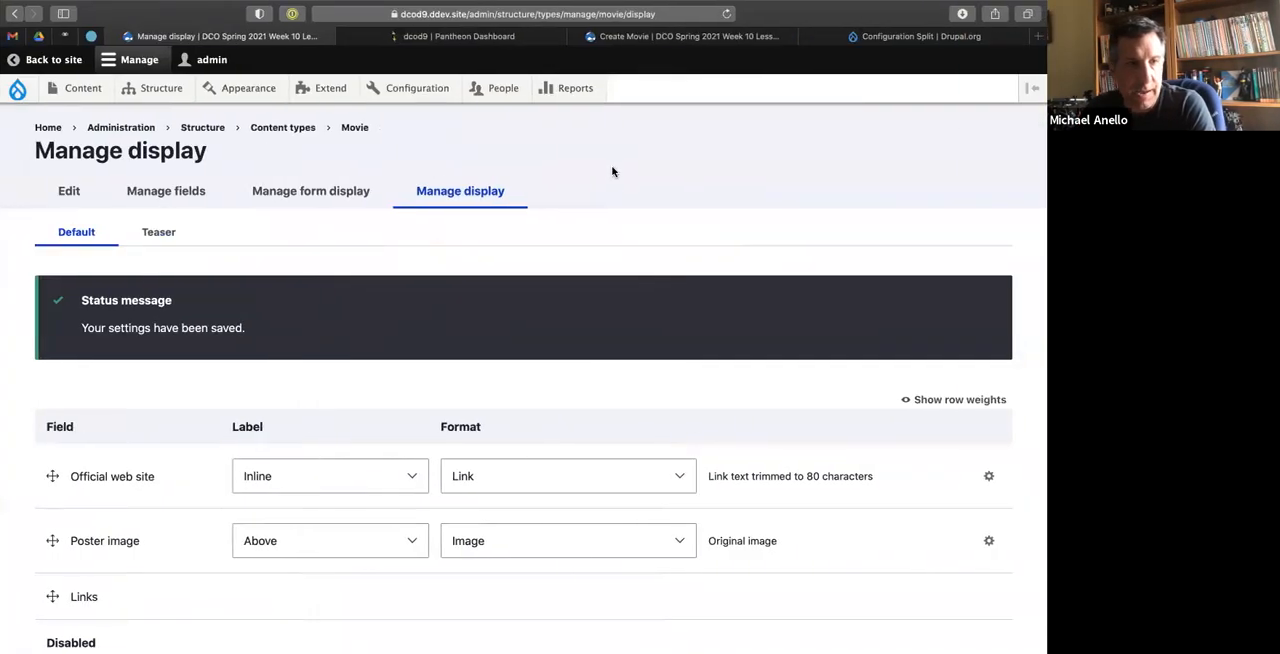
pyautogui.moveTo(374, 87)
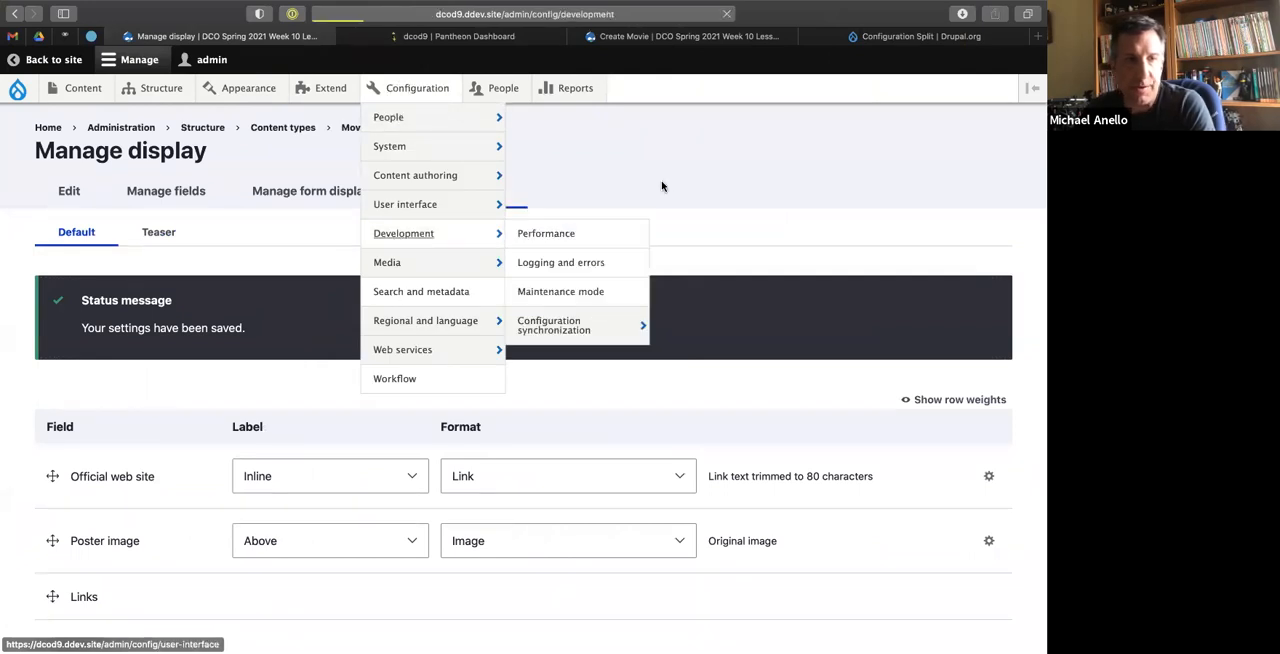
pyautogui.click(396, 238)
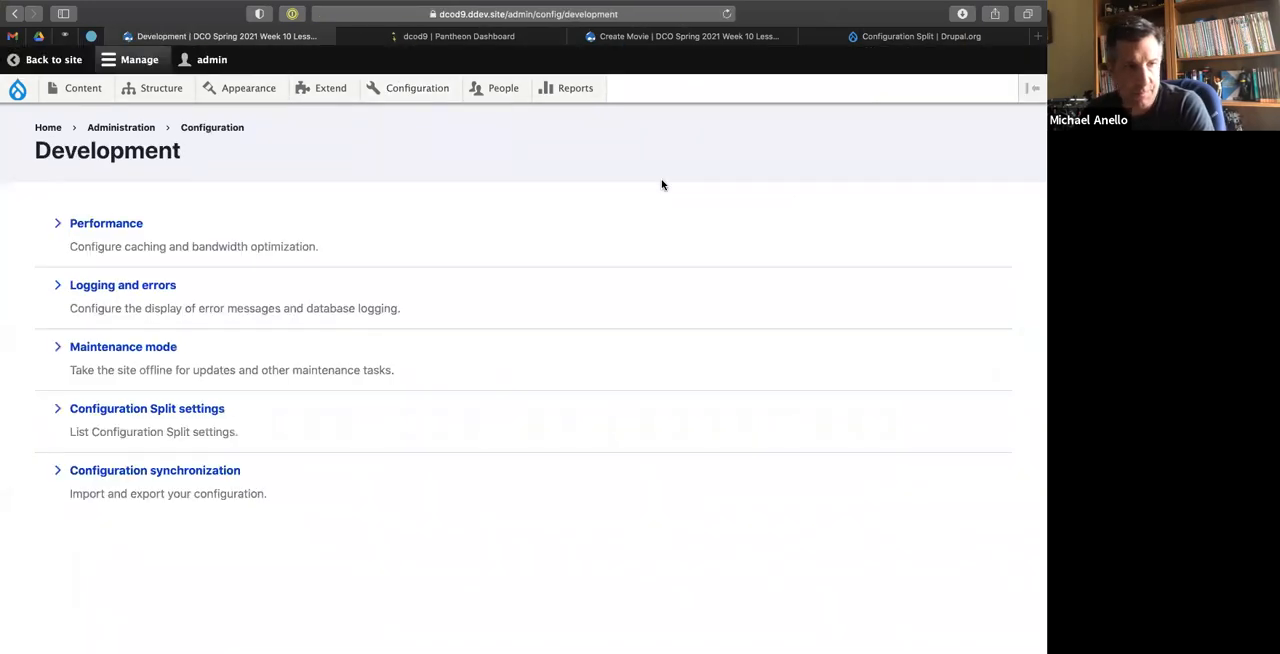
pyautogui.click(165, 410)
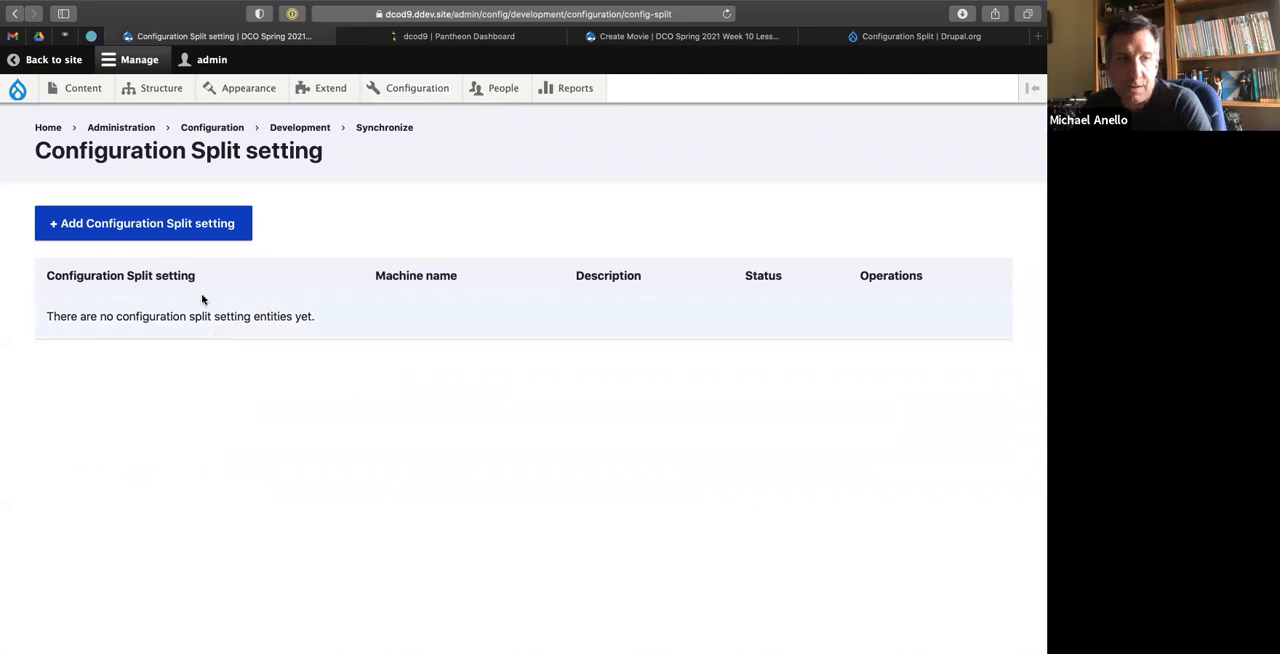
pyautogui.click(167, 224)
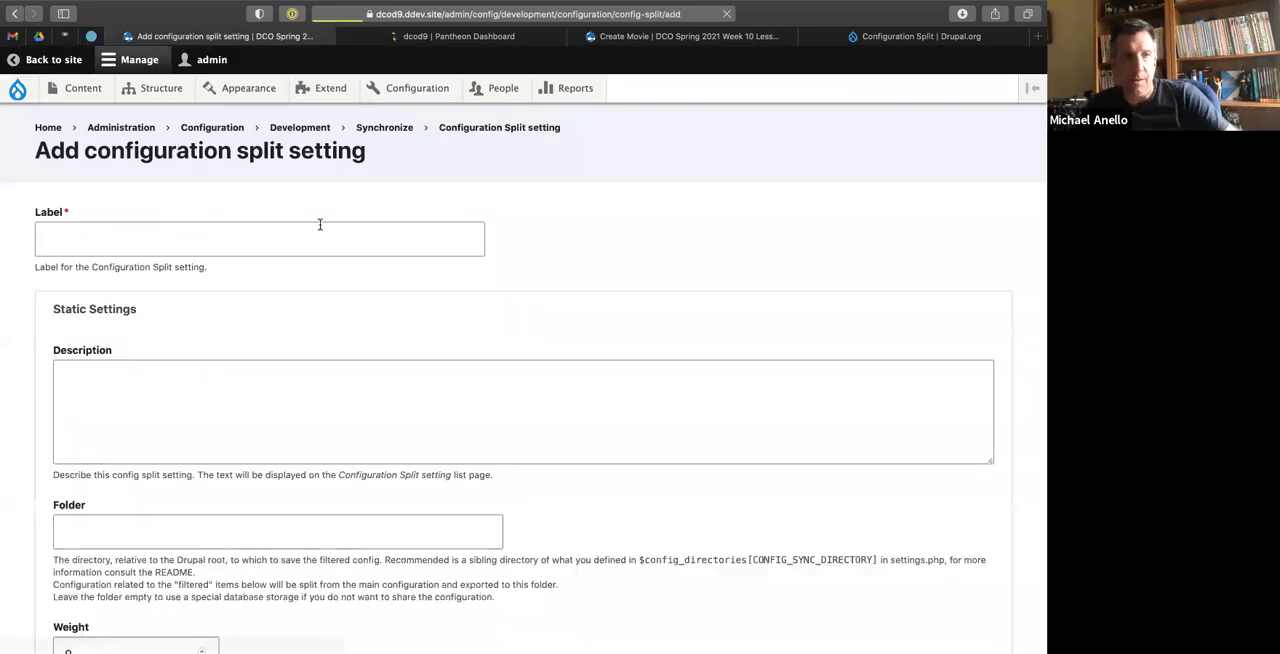
# Label the new configuration split "Local development".
pyautogui.click(192, 246)
pyautogui.write('Local development')
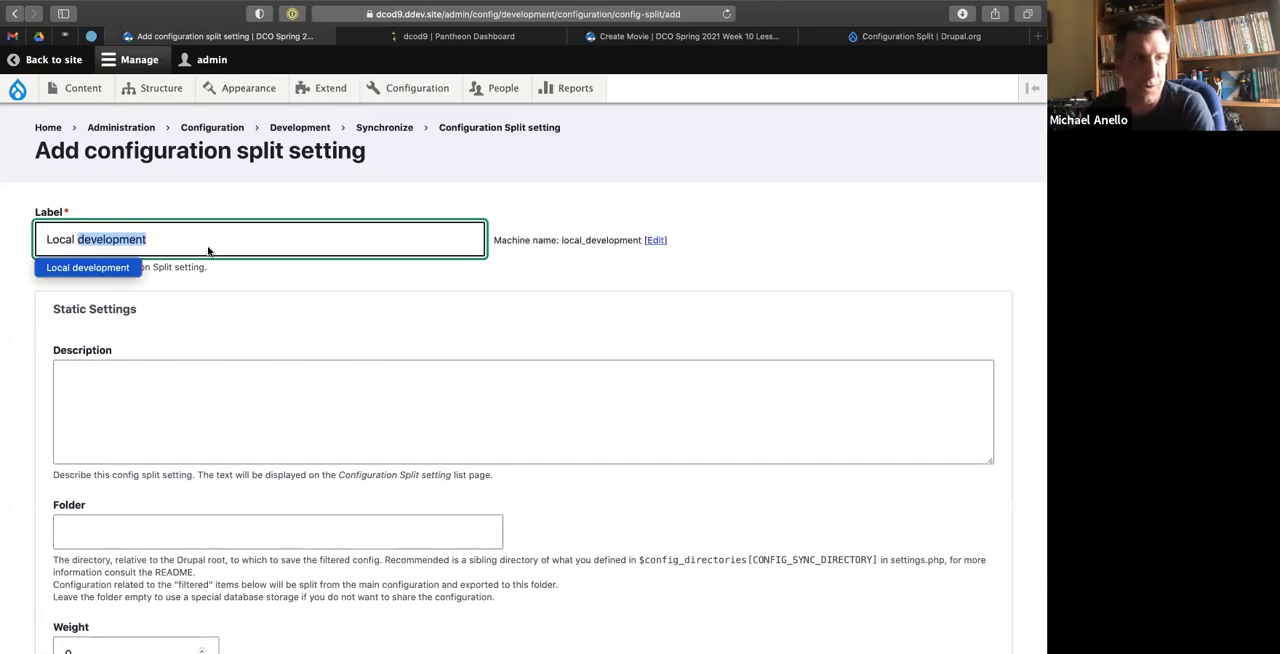
pyautogui.click(306, 297)
# Set the split's folder to ../config_splits/local, relative to the Drupal root.
pyautogui.scroll(-2, 349, 300)
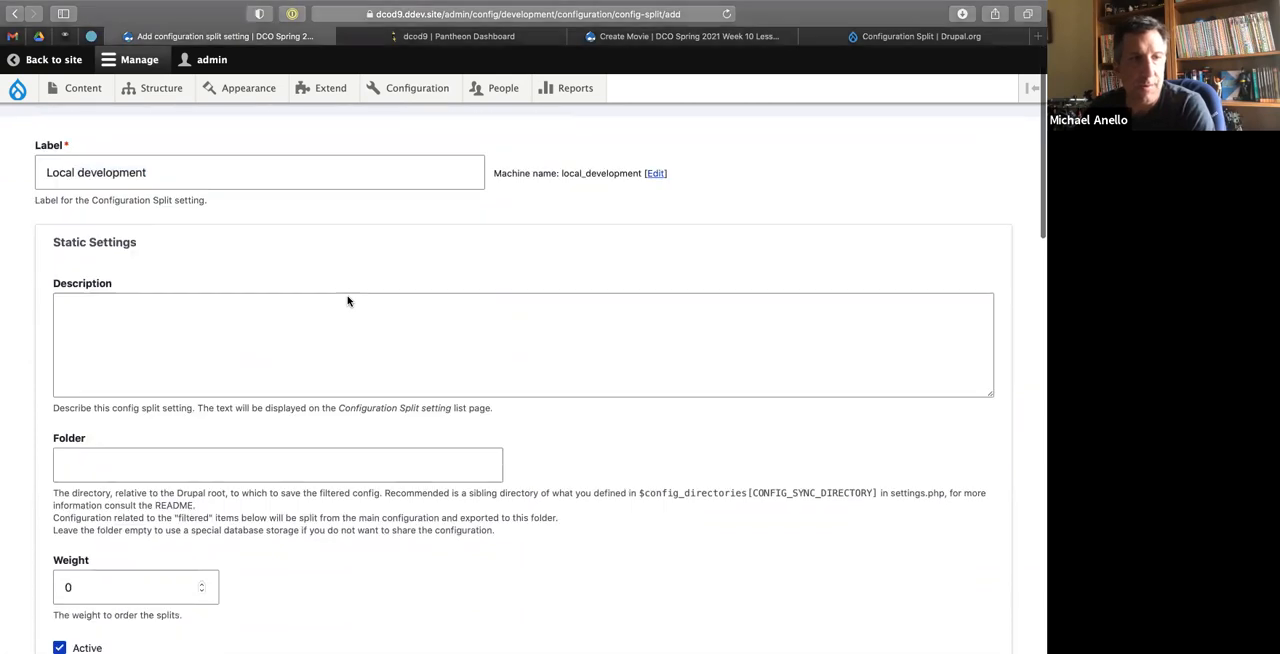
pyautogui.click(130, 429)
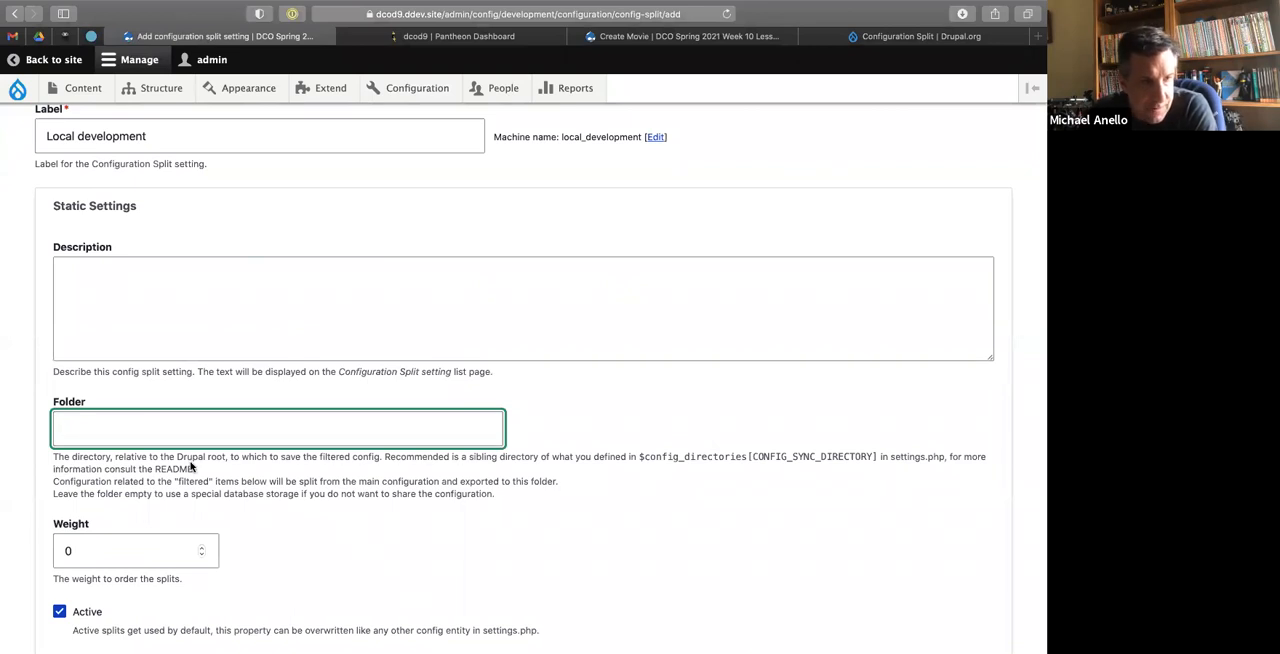
pyautogui.write('../config_splits/local')
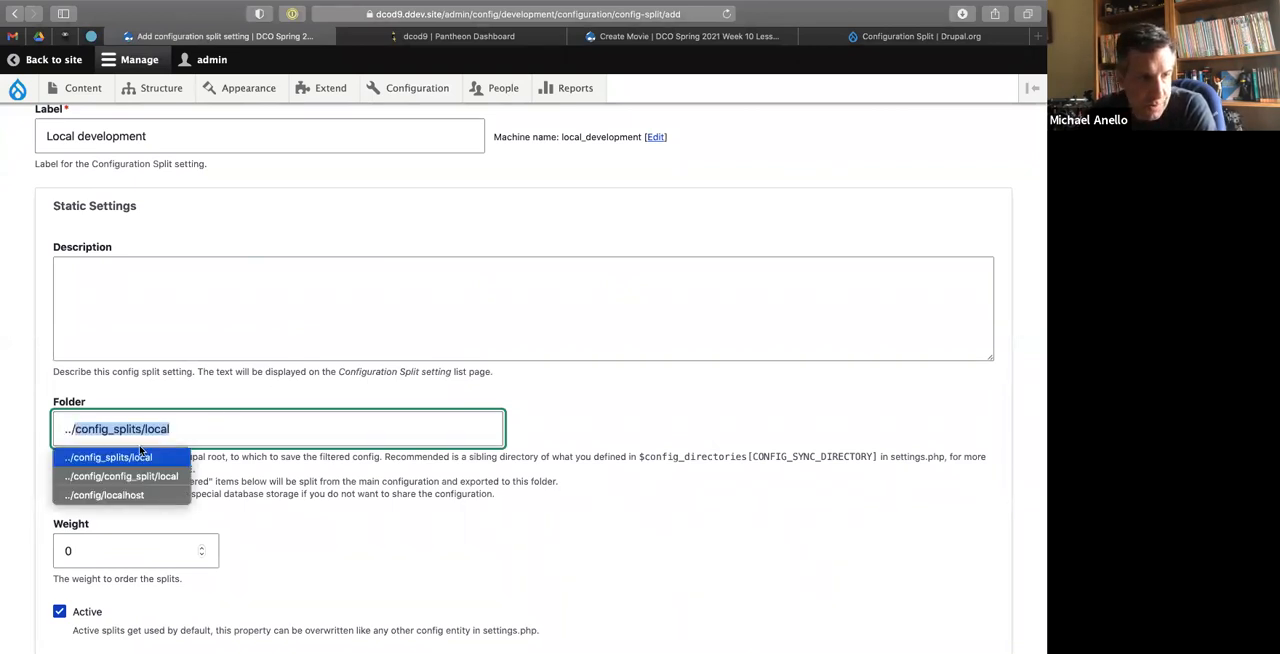
pyautogui.click(143, 451)
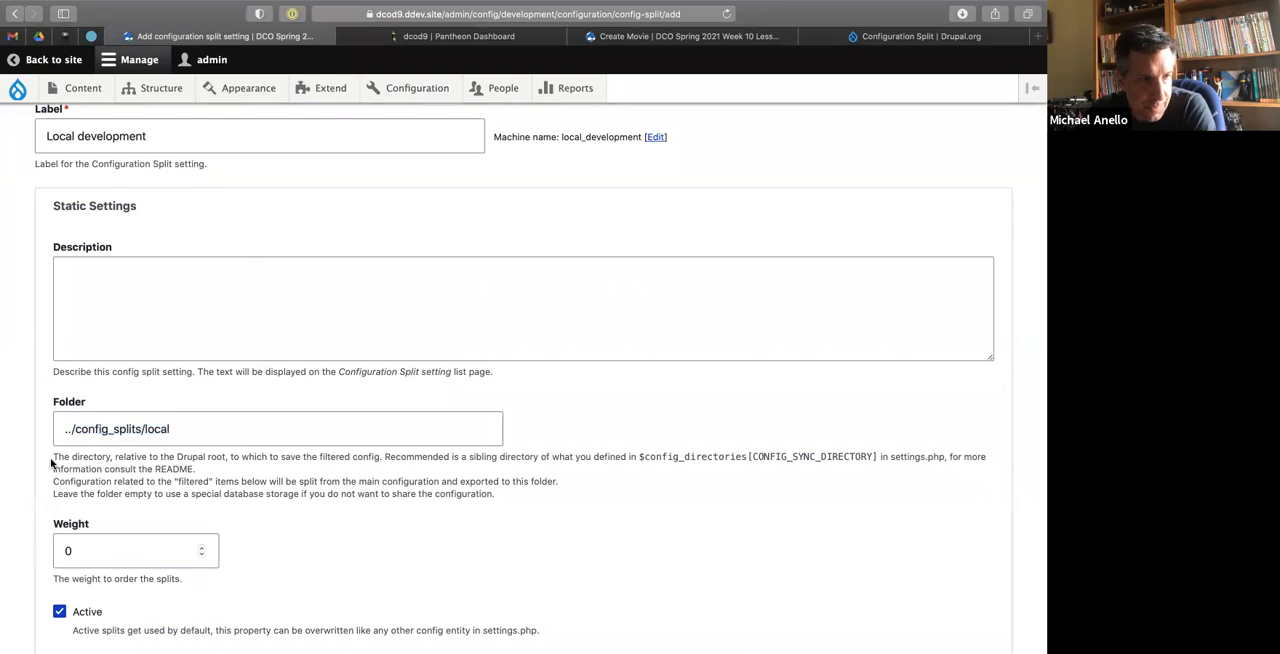
pyautogui.moveTo(54, 457); pyautogui.dragTo(228, 458)
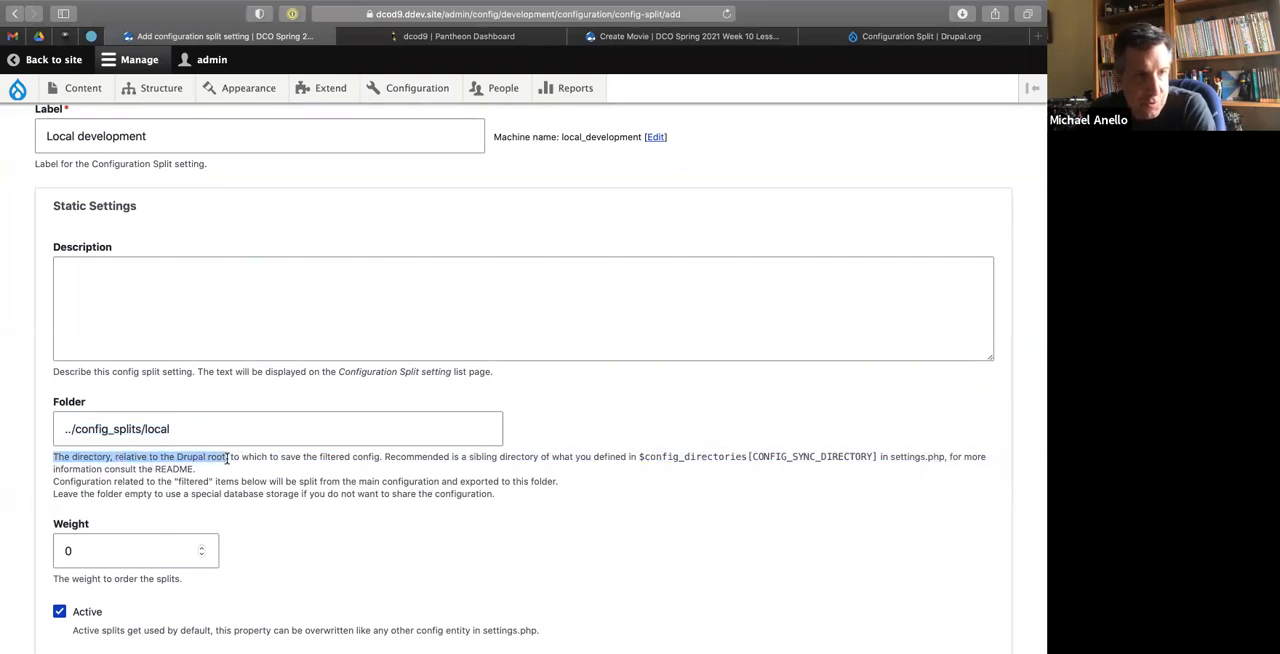
pyautogui.click(66, 430)
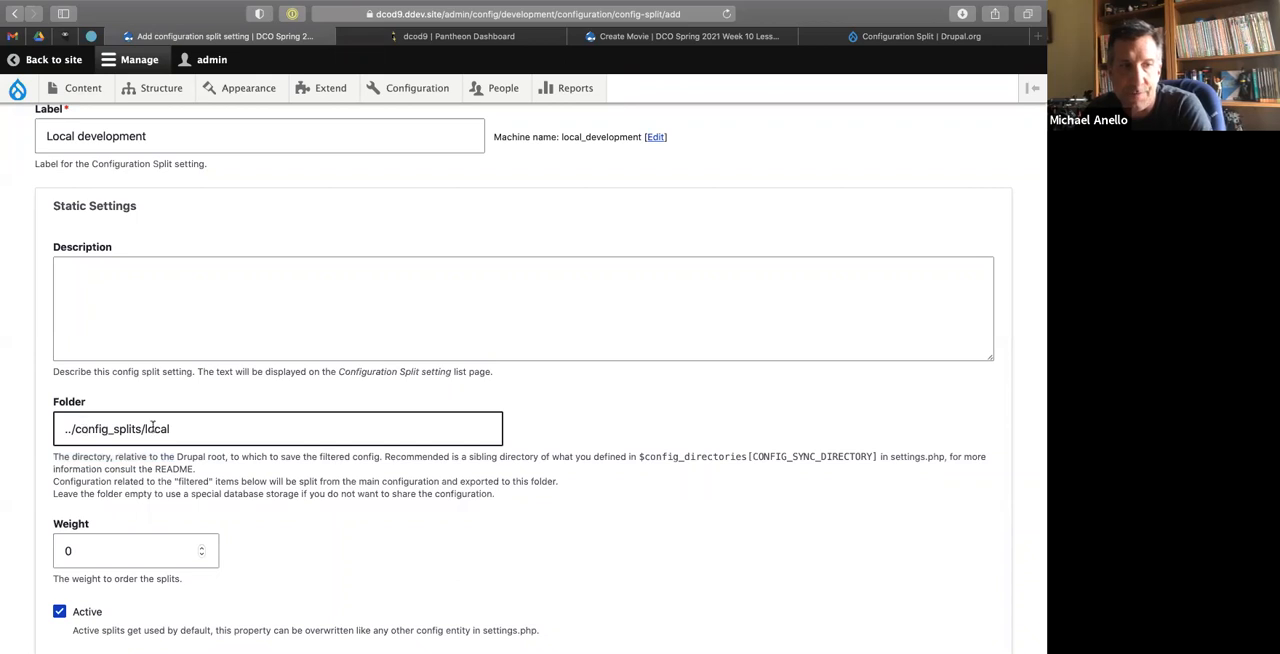
pyautogui.click(388, 204)
# Switch to the terminal and list all files in the project root with ls -al.
pyautogui.hotkey('ctrl', 'Left')
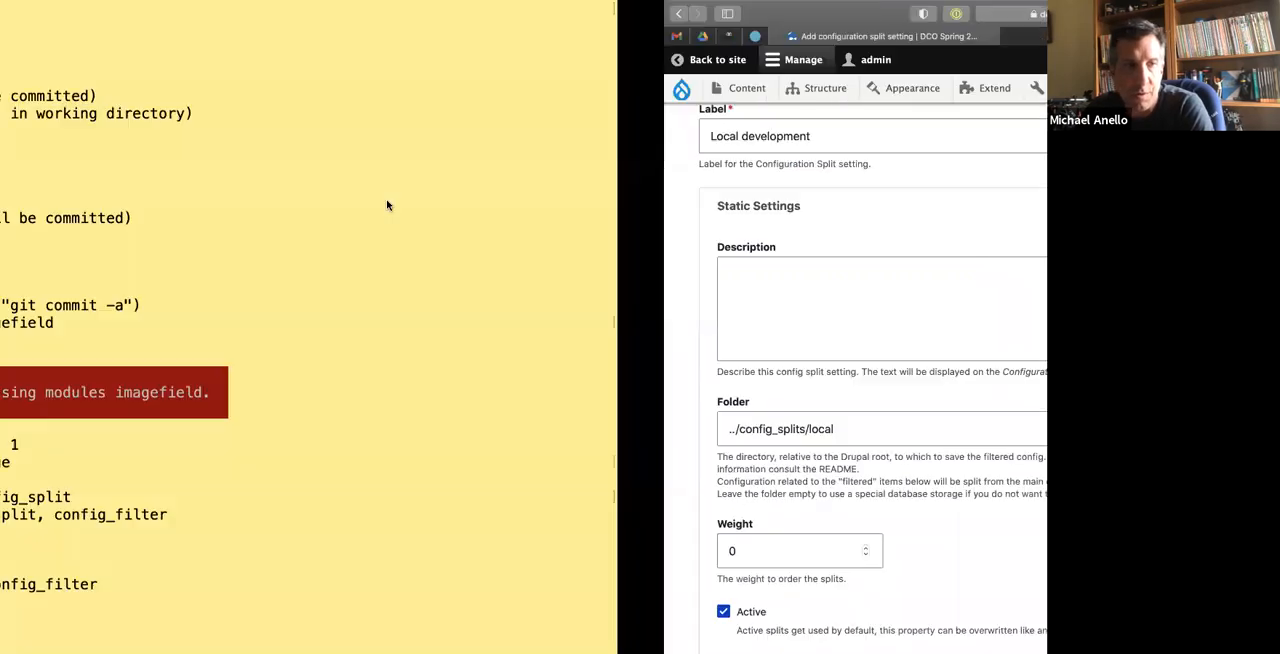
pyautogui.hotkey('ctrl', 'Left')
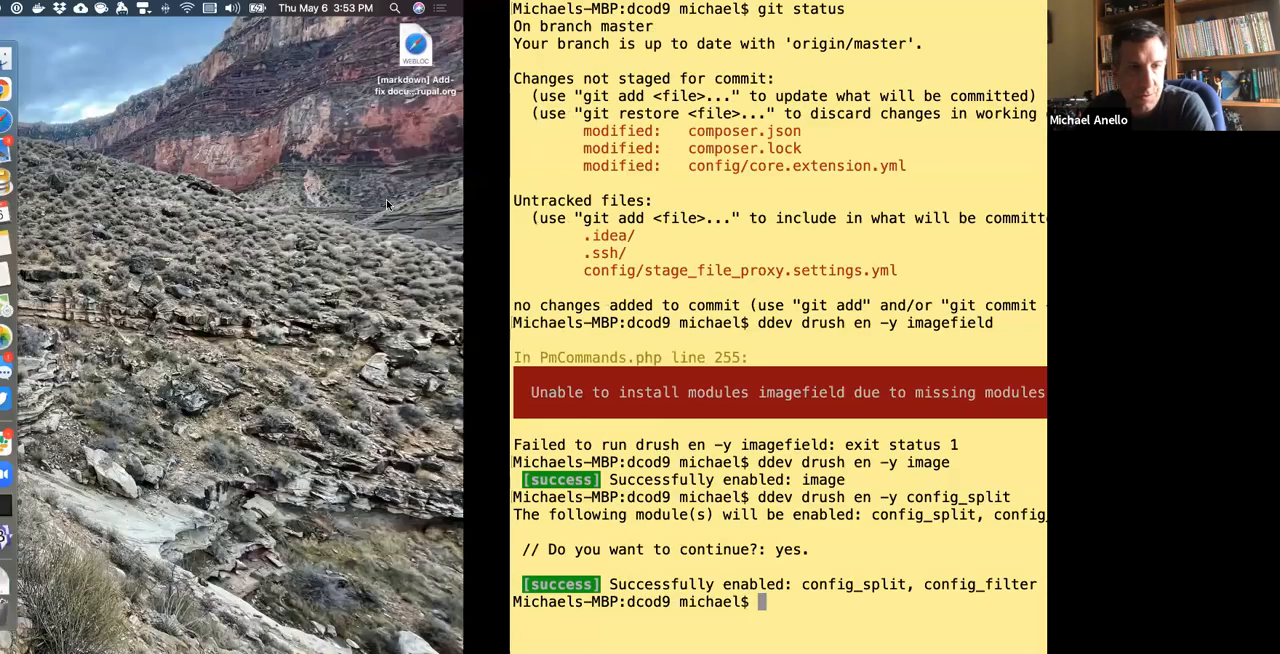
pyautogui.hotkey('ctrl', 'Right')
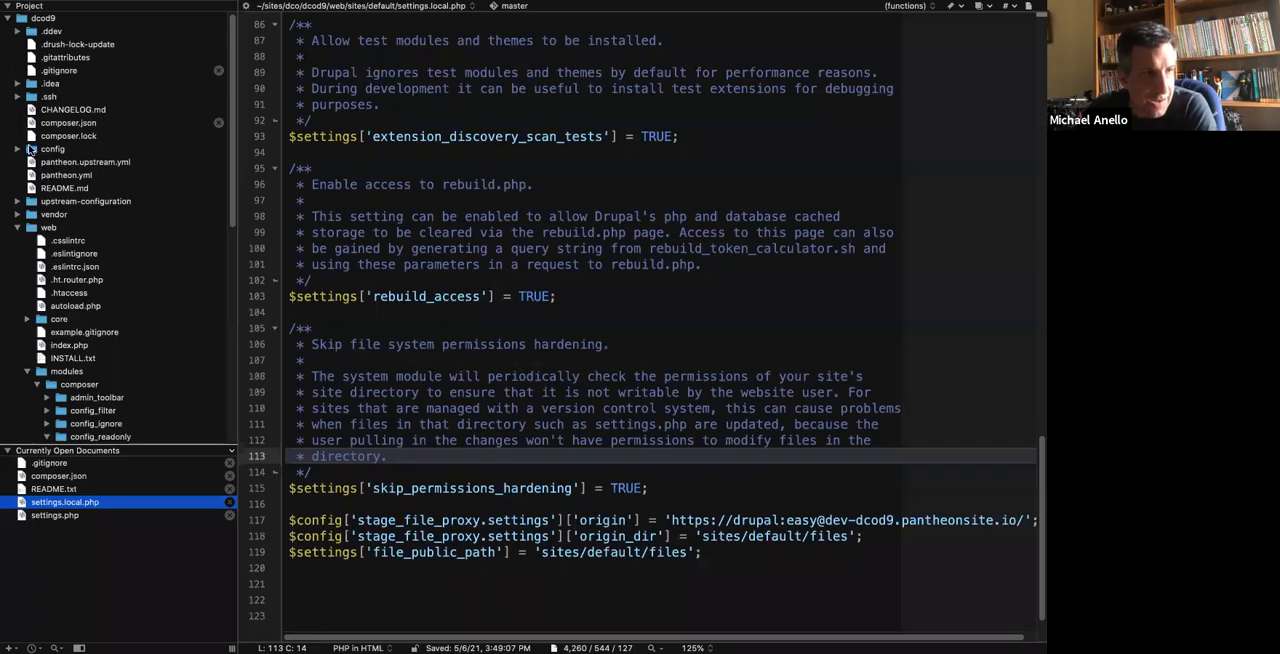
pyautogui.hotkey('ctrl', 'Left')
pyautogui.hotkey('ctrl', 'Left')
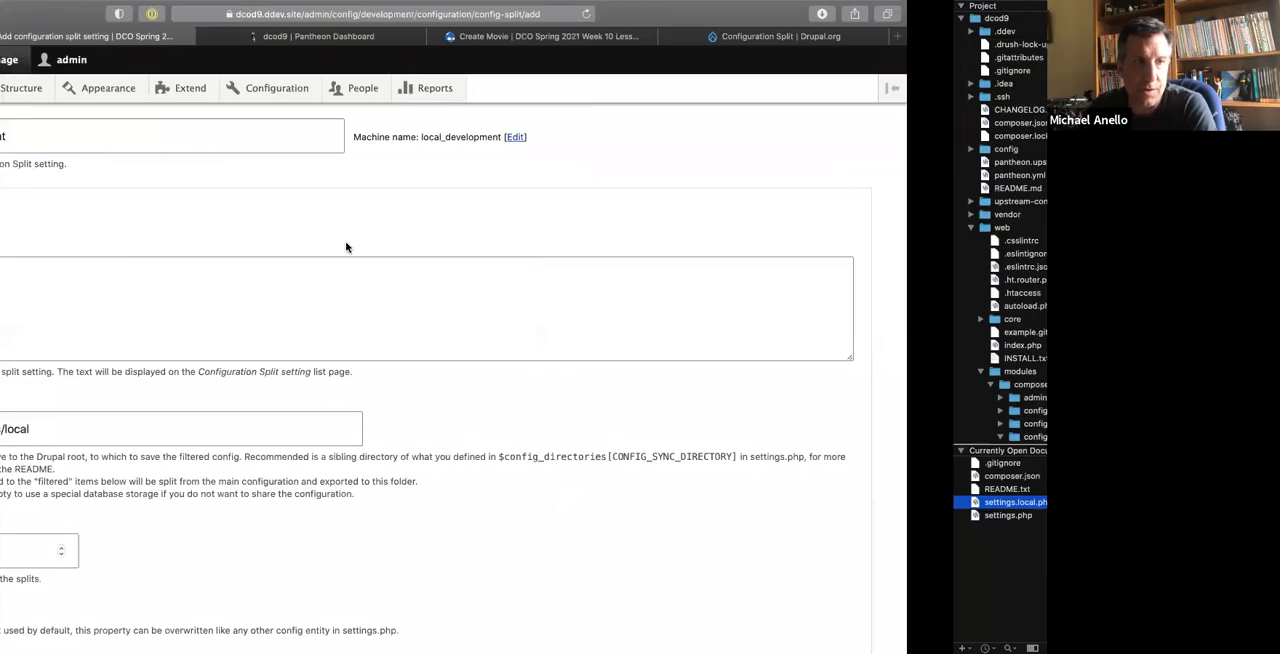
pyautogui.write('ls -al')
pyautogui.press('Return')
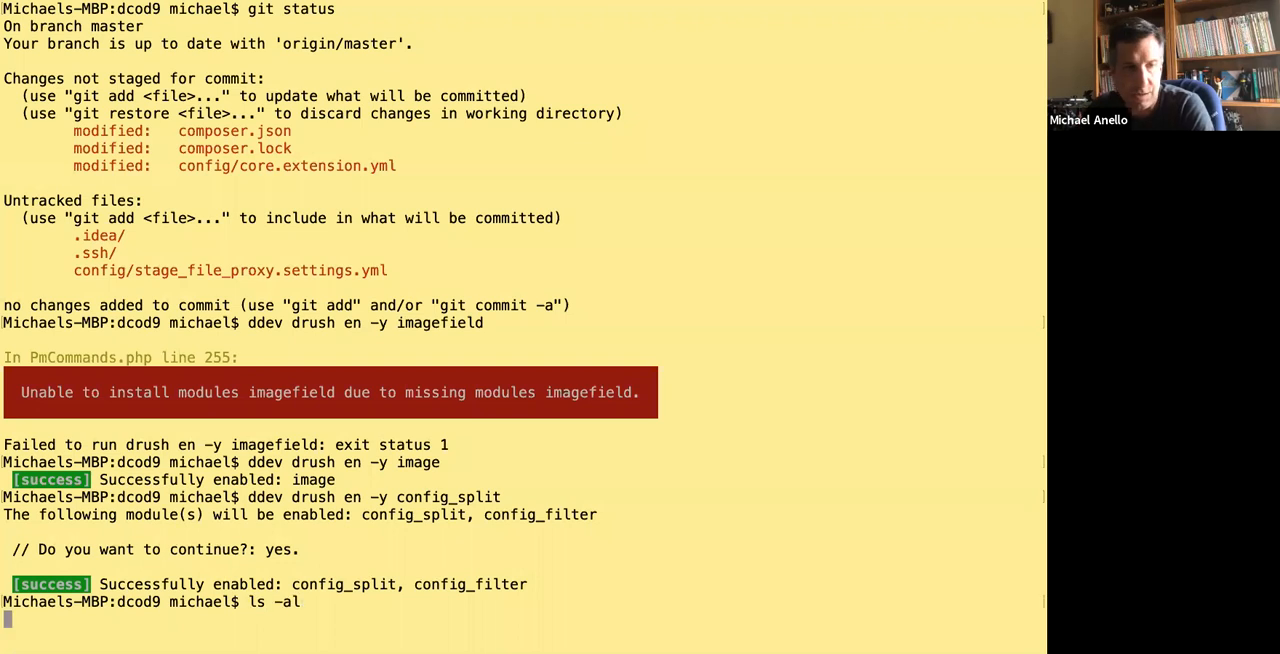
pyautogui.moveTo(458, 533); pyautogui.dragTo(551, 528)
# Create a config_splits directory in the project root and change into it.
pyautogui.write('mkdi')
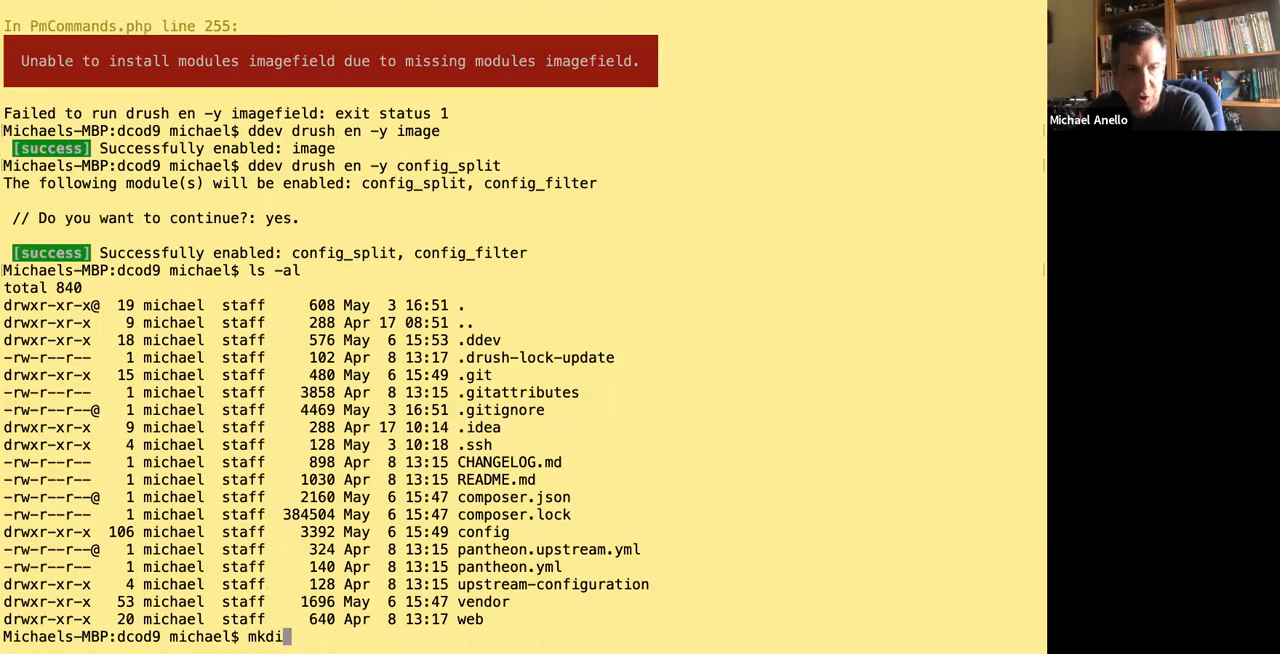
pyautogui.write('r config_split')
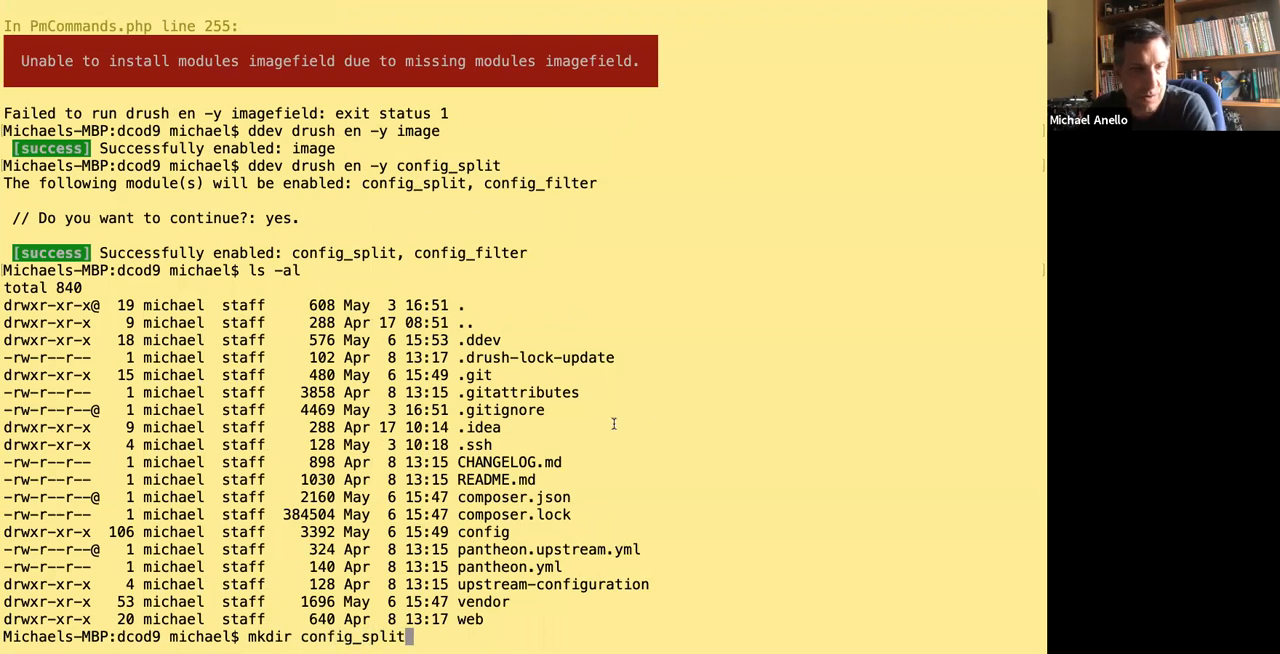
pyautogui.hotkey('ctrl', 'Right')
pyautogui.hotkey('ctrl', 'Left')
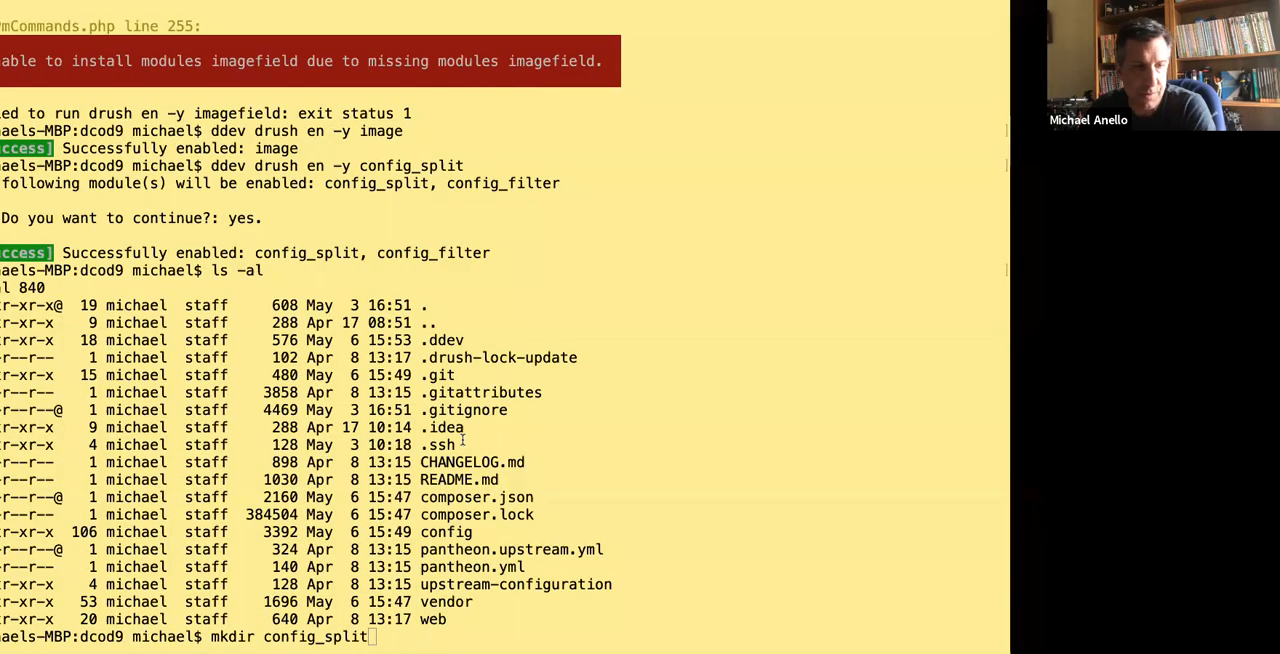
pyautogui.write('s')
pyautogui.press('Return')
pyautogui.write('cd config_')
pyautogui.press('Tab')
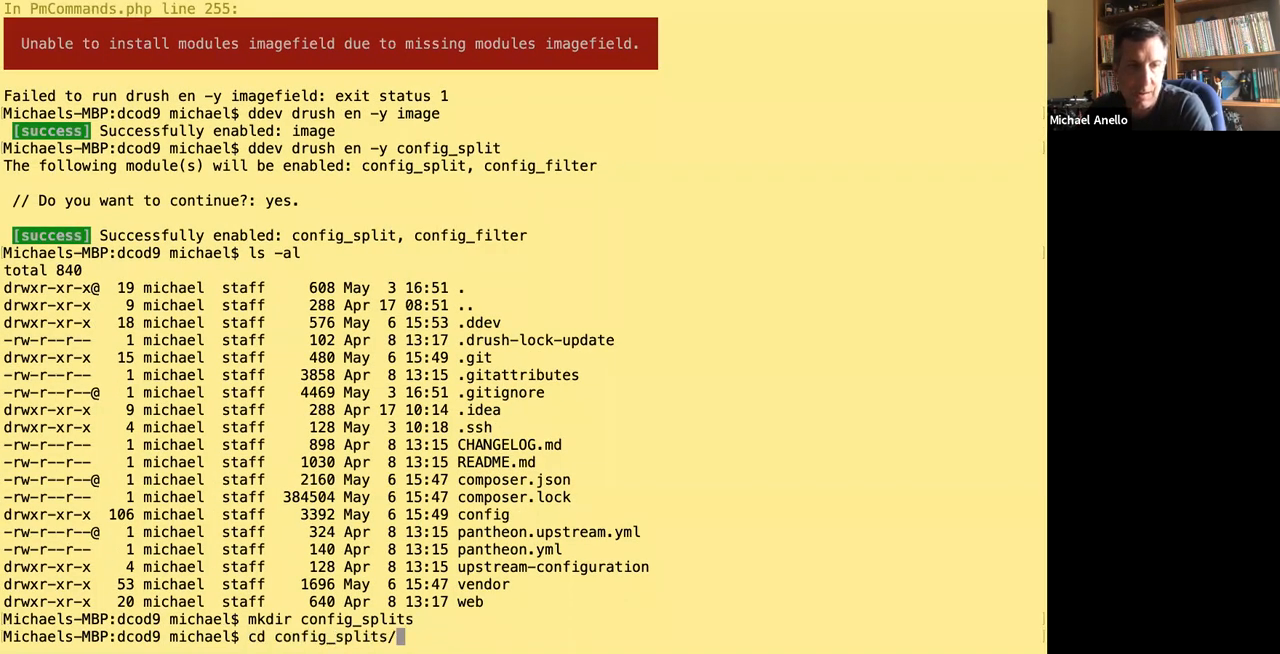
pyautogui.press('Return')
# Enter mkdir local without running it, and in the browser change the split's folder to ../config_splits/local_development.
pyautogui.write('mkdir local')
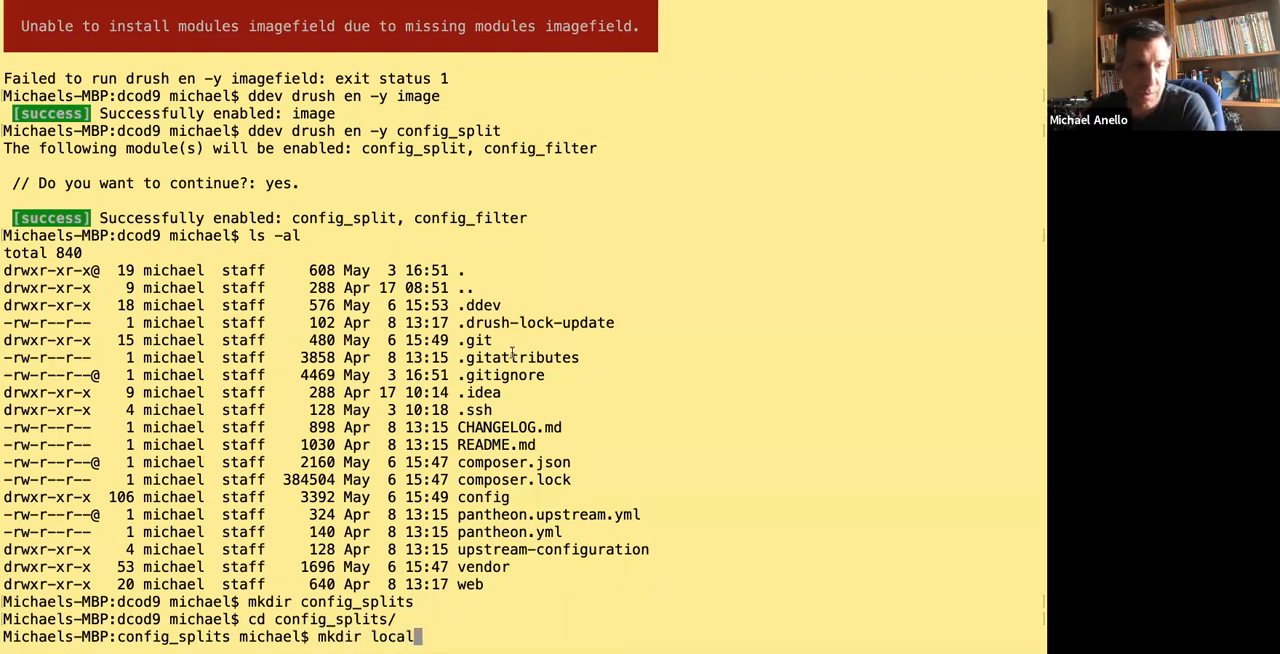
pyautogui.hotkey('ctrl', 'Right')
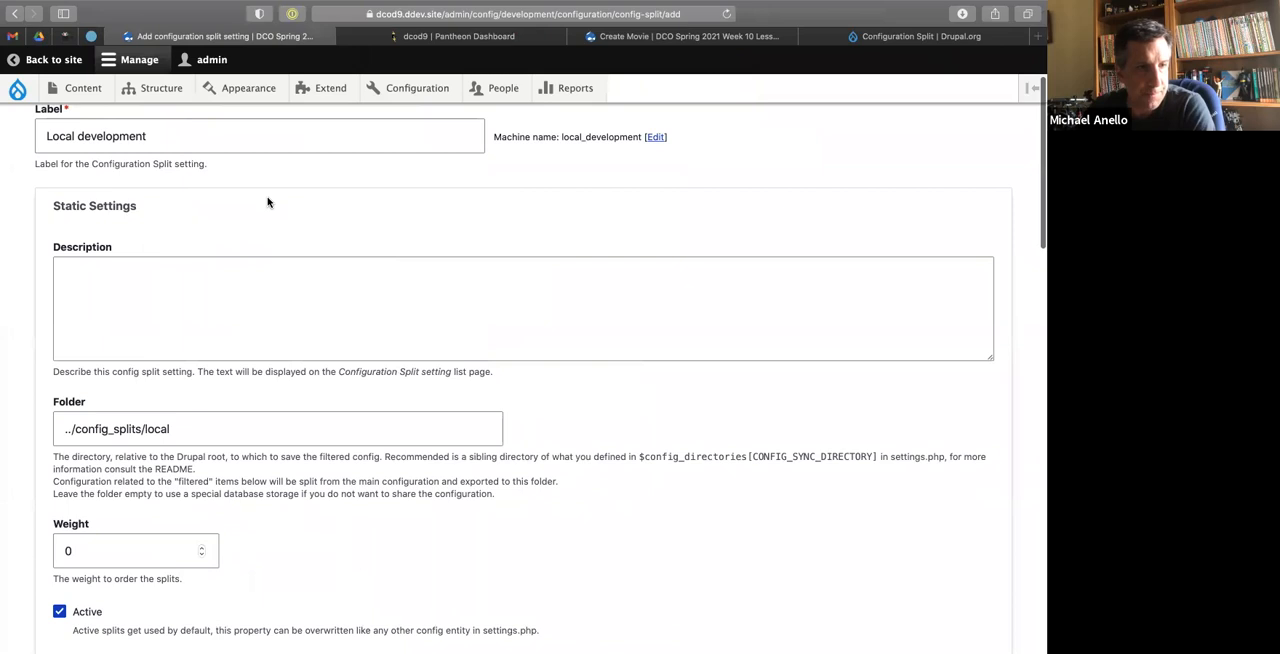
pyautogui.scroll(1, 267, 202)
pyautogui.click(225, 490)
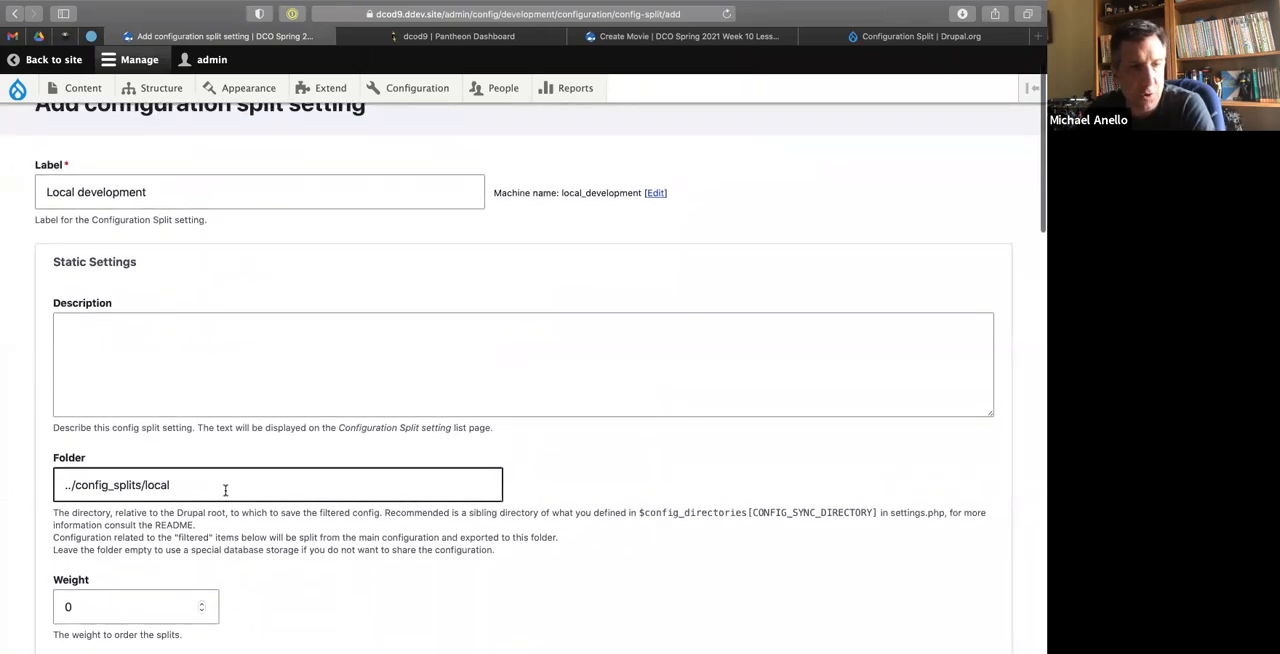
pyautogui.write('_devel')
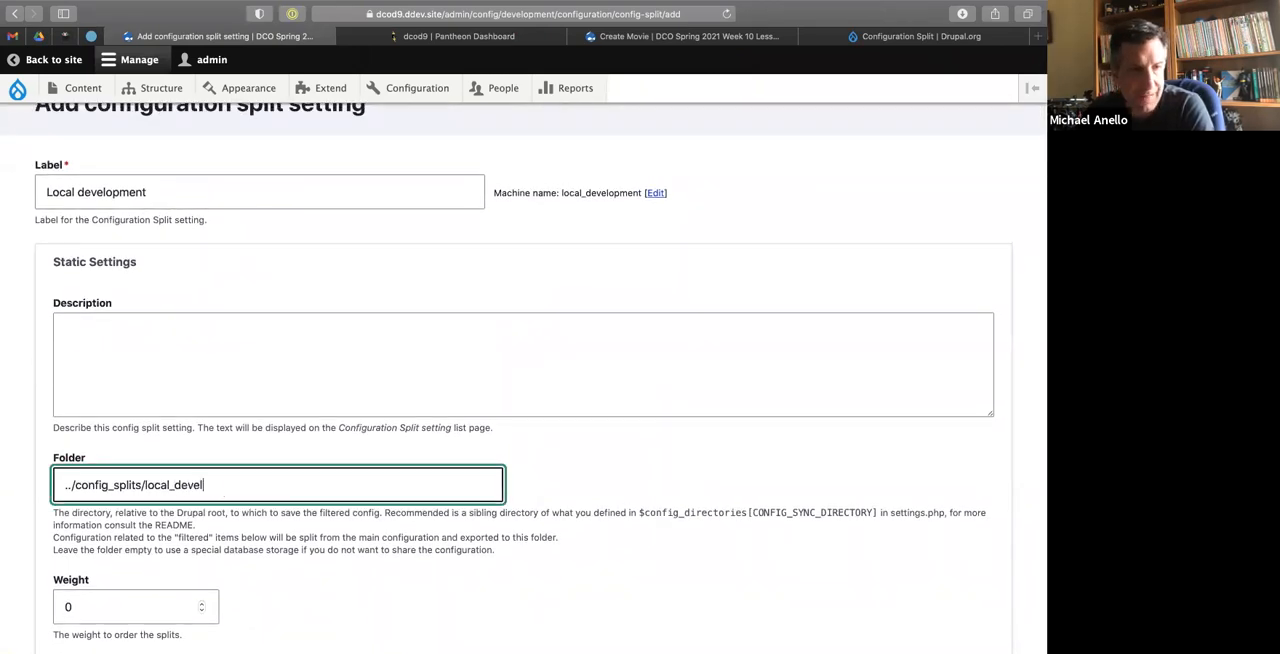
pyautogui.write('opment')
pyautogui.moveTo(569, 194); pyautogui.dragTo(618, 198)
pyautogui.click(540, 225)
pyautogui.click(262, 477)
# Back in the terminal, complete the pending command as mkdir local_development and run it inside config_splits.
pyautogui.hotkey('ctrl', 'Left')
pyautogui.write('_developm')
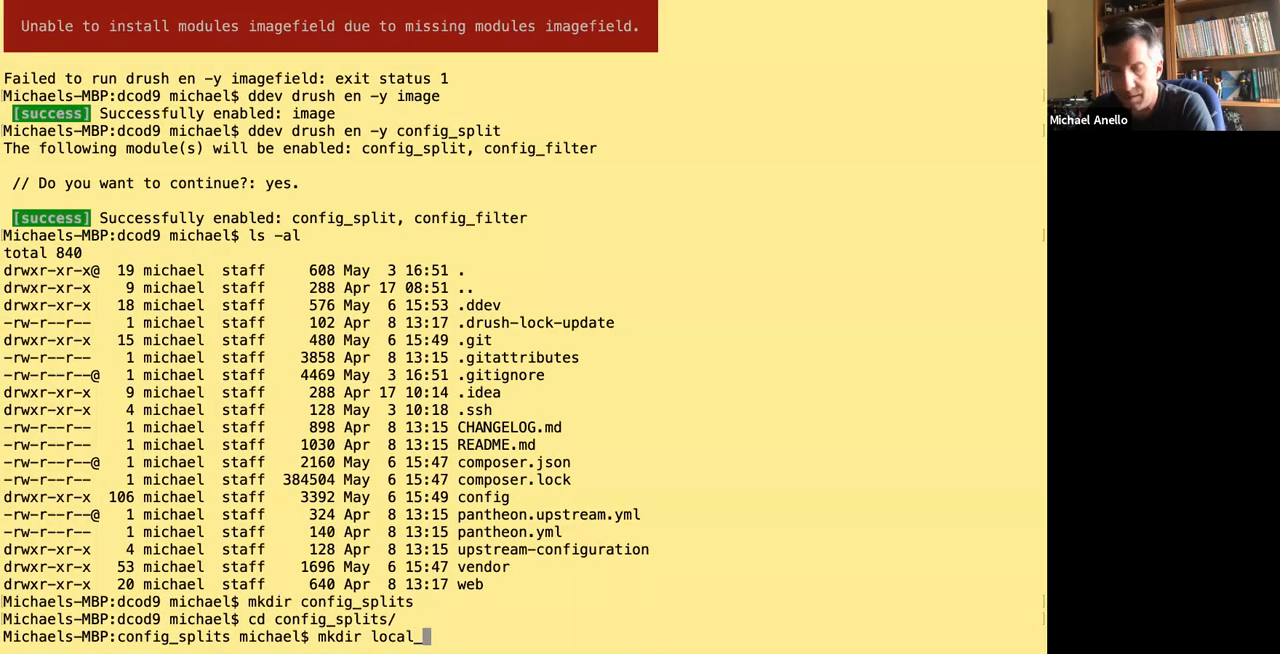
pyautogui.write('ent')
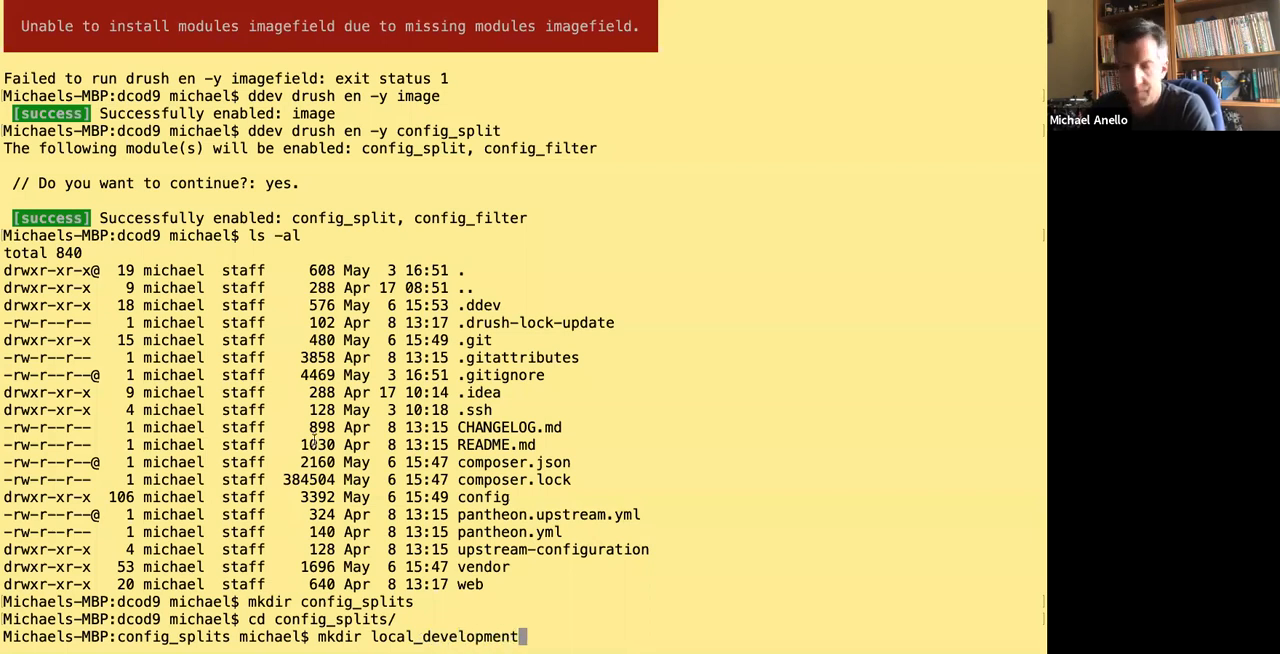
pyautogui.press('Return')
# Return to the project root with cd .. and list its contents with ls -al to check for the config_splits directory.
pyautogui.write('cd lo')
pyautogui.press('BackSpace')
pyautogui.press('BackSpace')
pyautogui.press('BackSpace')
pyautogui.press('BackSpace')
pyautogui.press('BackSpace')
pyautogui.write('cd ..')
pyautogui.press('BackSpace')
pyautogui.press('BackSpace')
pyautogui.write('.')
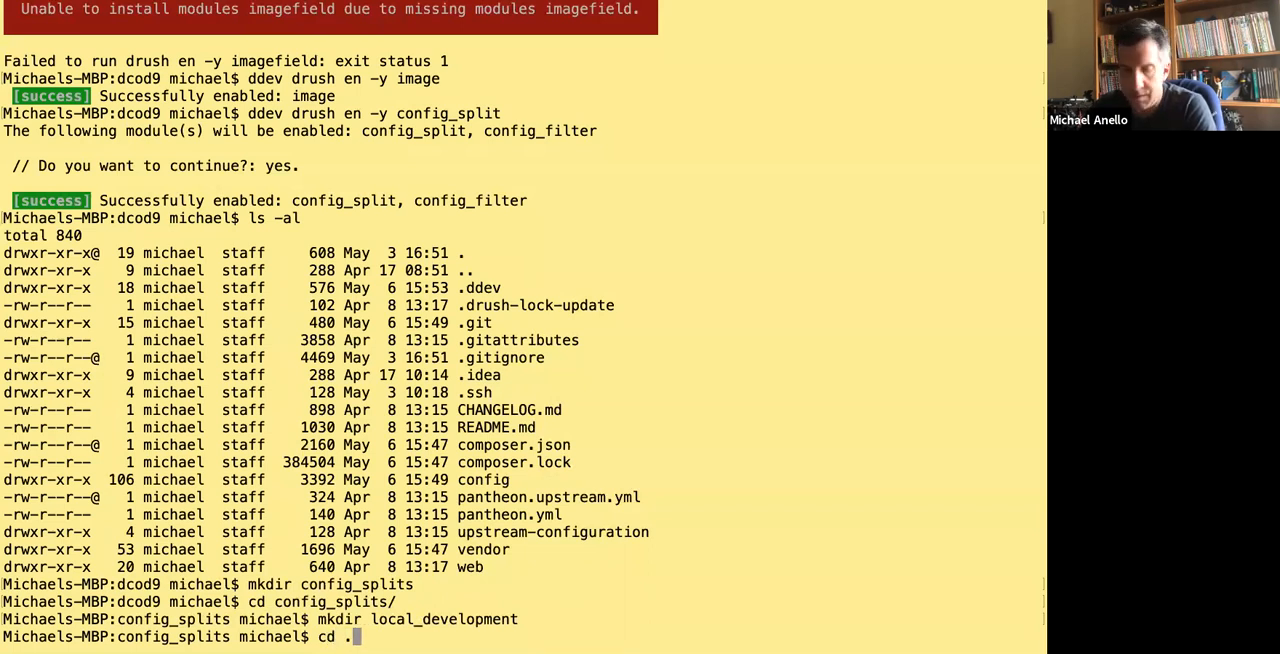
pyautogui.write('.')
pyautogui.press('Return')
pyautogui.write('ls -al')
pyautogui.press('Return')
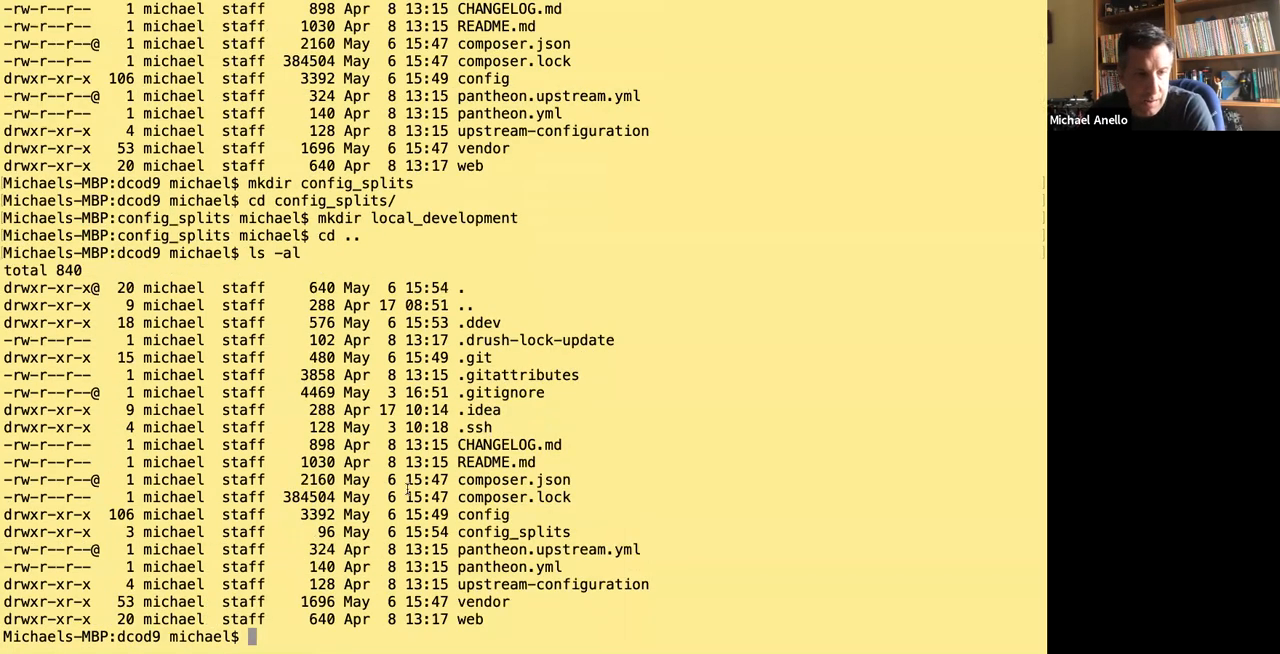
pyautogui.moveTo(457, 531); pyautogui.dragTo(585, 525)
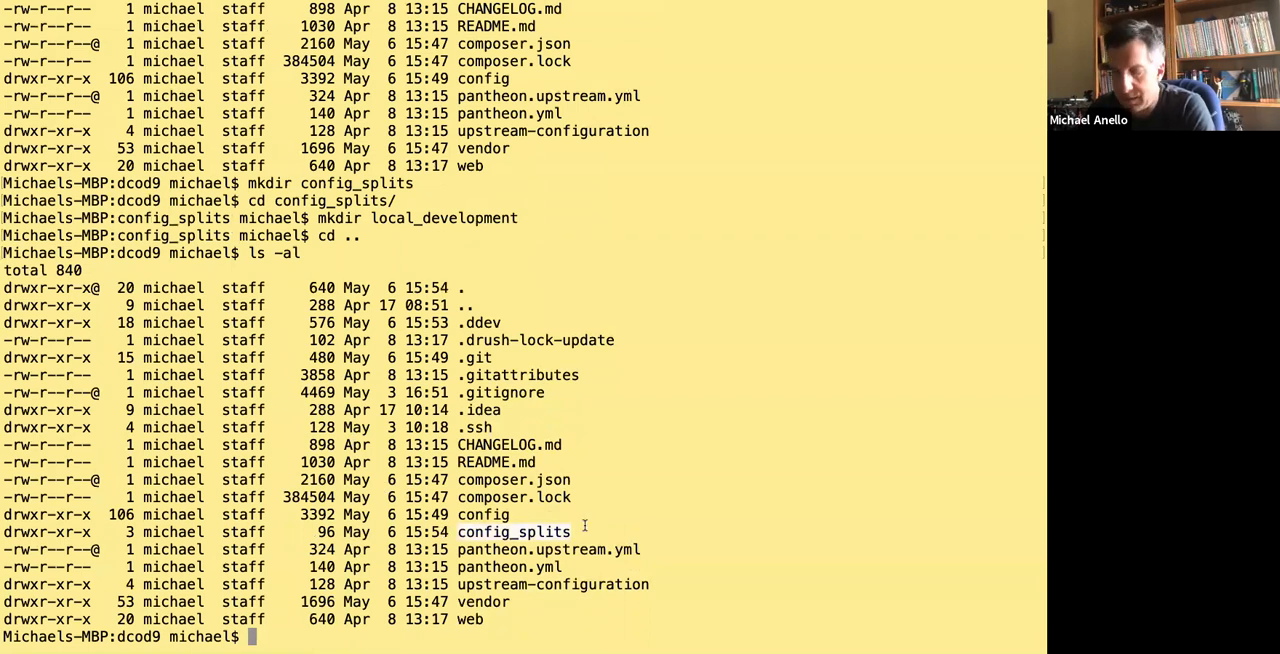
# List the contents of the config_splits directory with ls -al config_splits/.
pyautogui.press('Up')
pyautogui.write('conf')
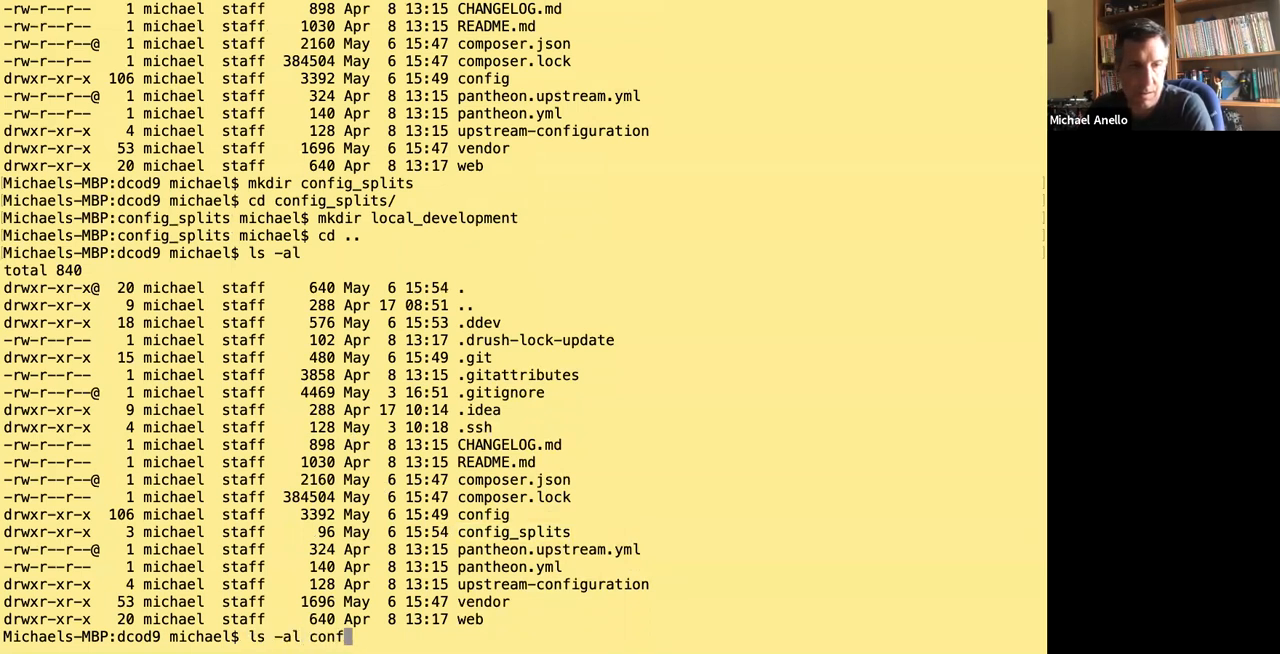
pyautogui.write('ig_')
pyautogui.press('Tab')
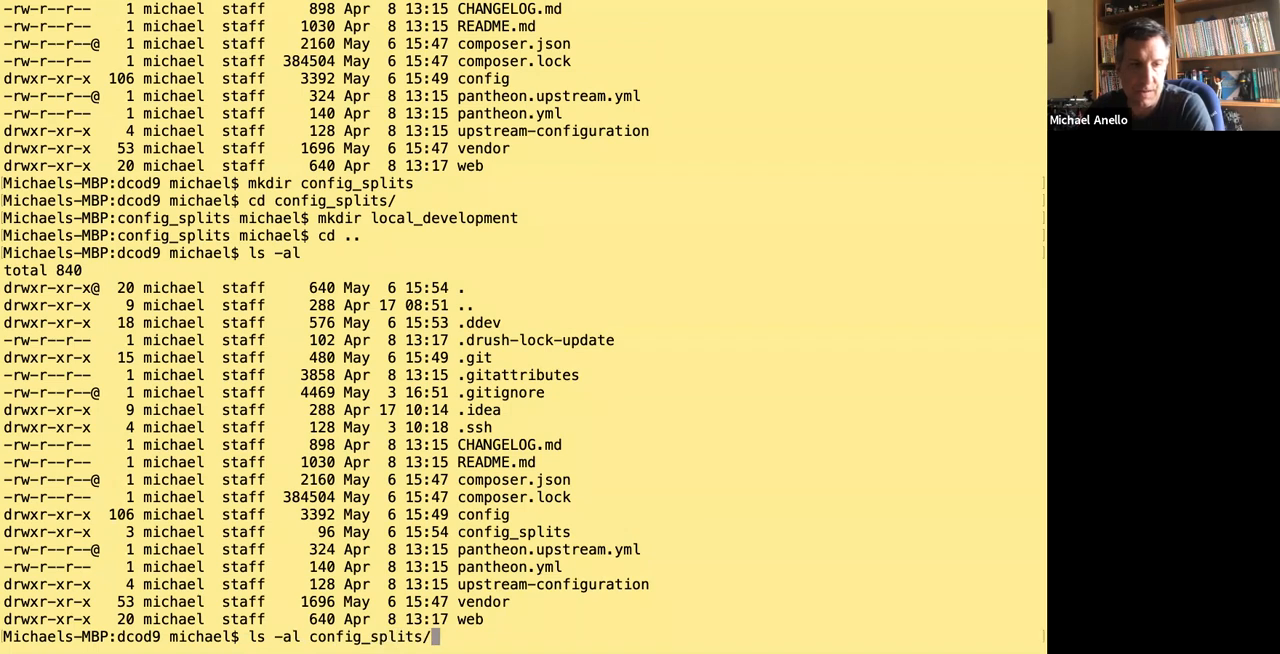
pyautogui.press('Return')
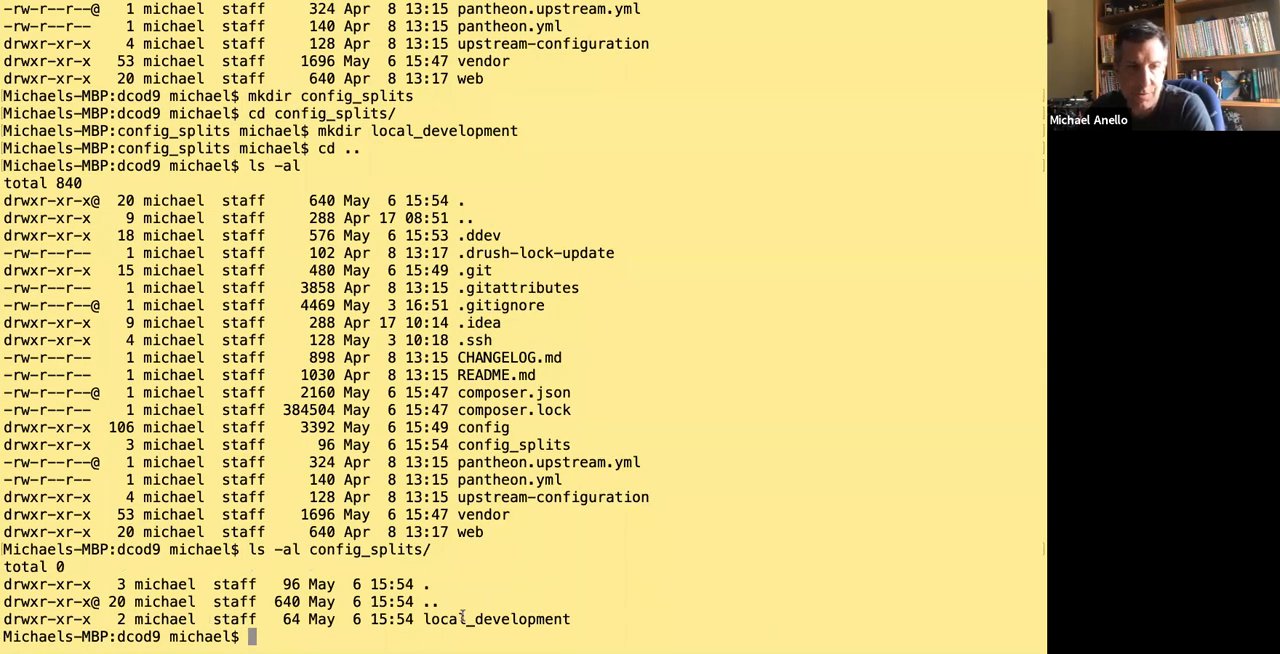
# In the browser's split form, turn off the Active option for the Local development split.
pyautogui.hotkey('ctrl', 'Right')
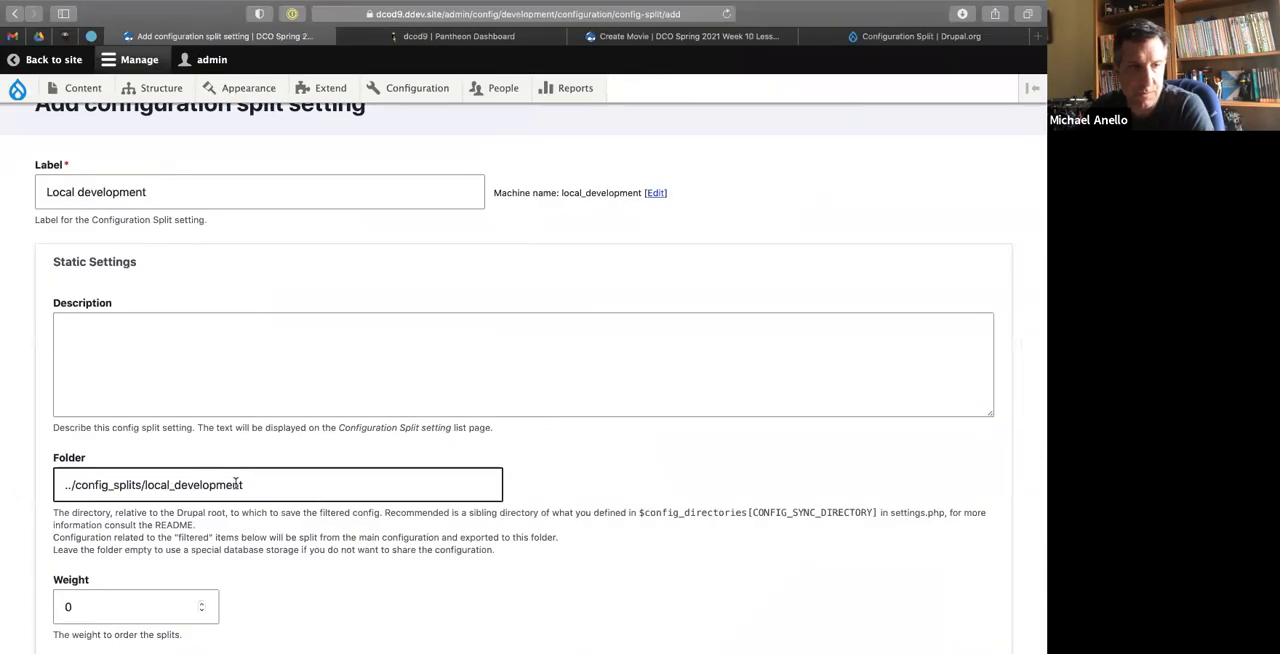
pyautogui.click(283, 345)
pyautogui.scroll(-2, 288, 317)
pyautogui.click(142, 269)
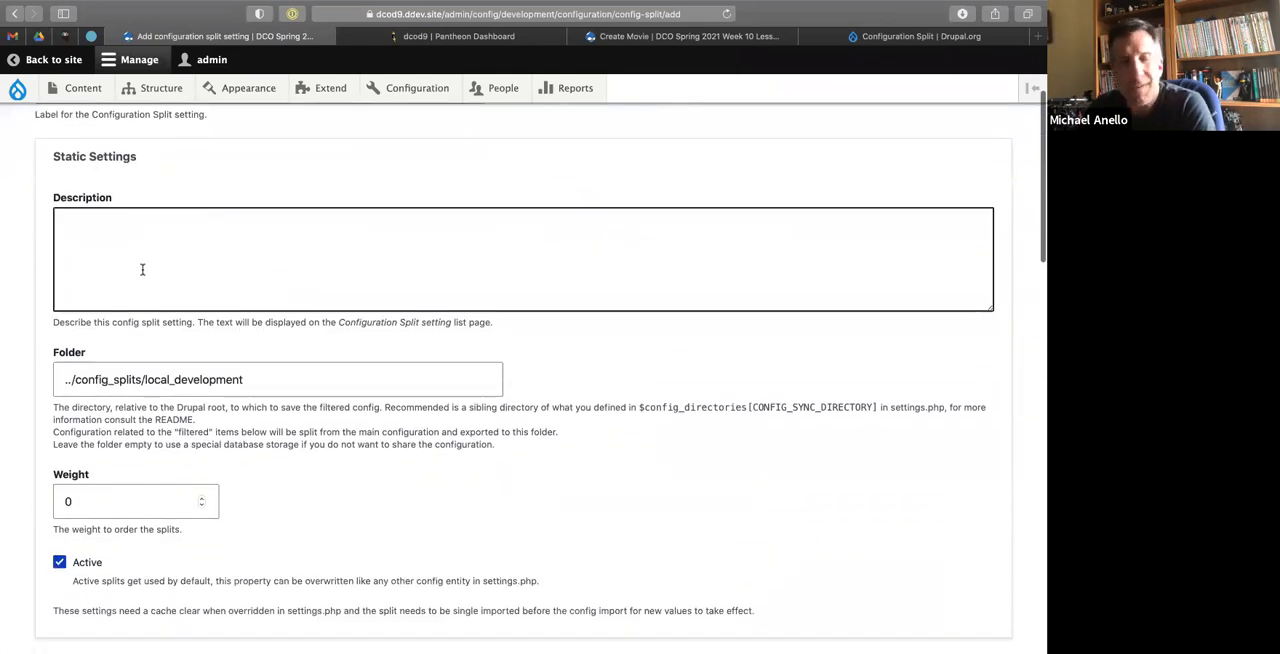
pyautogui.click(209, 571)
pyautogui.click(90, 500)
pyautogui.click(312, 488)
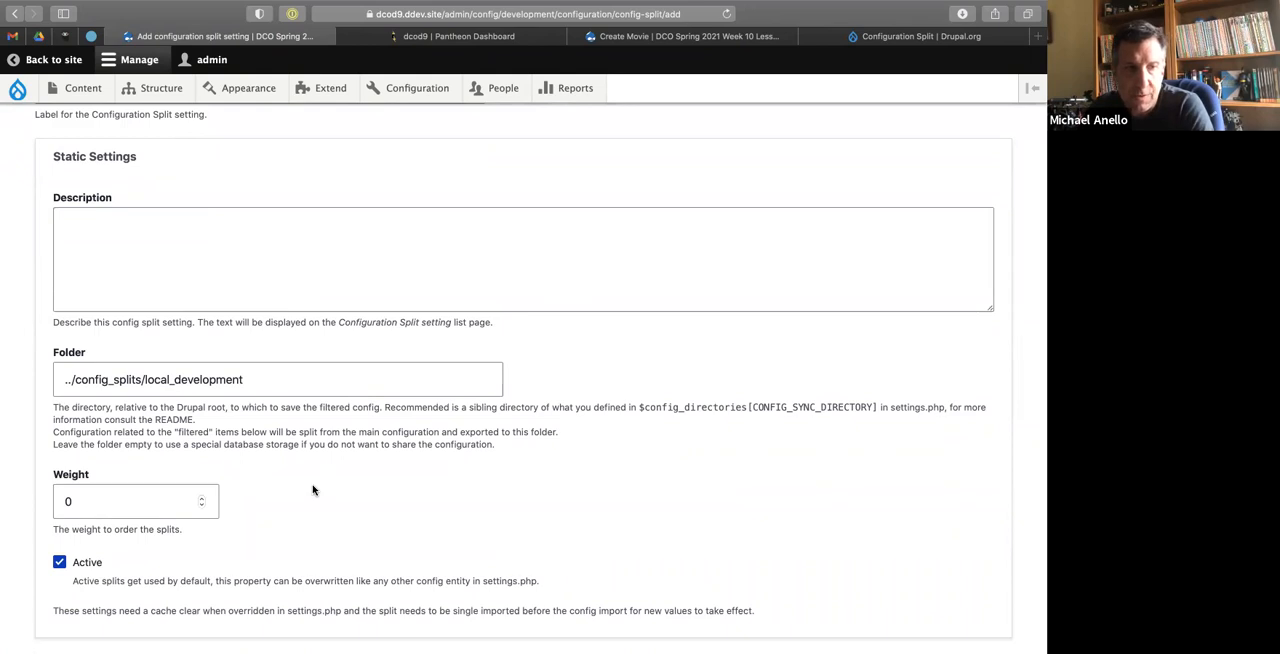
pyautogui.scroll(-4, 314, 486)
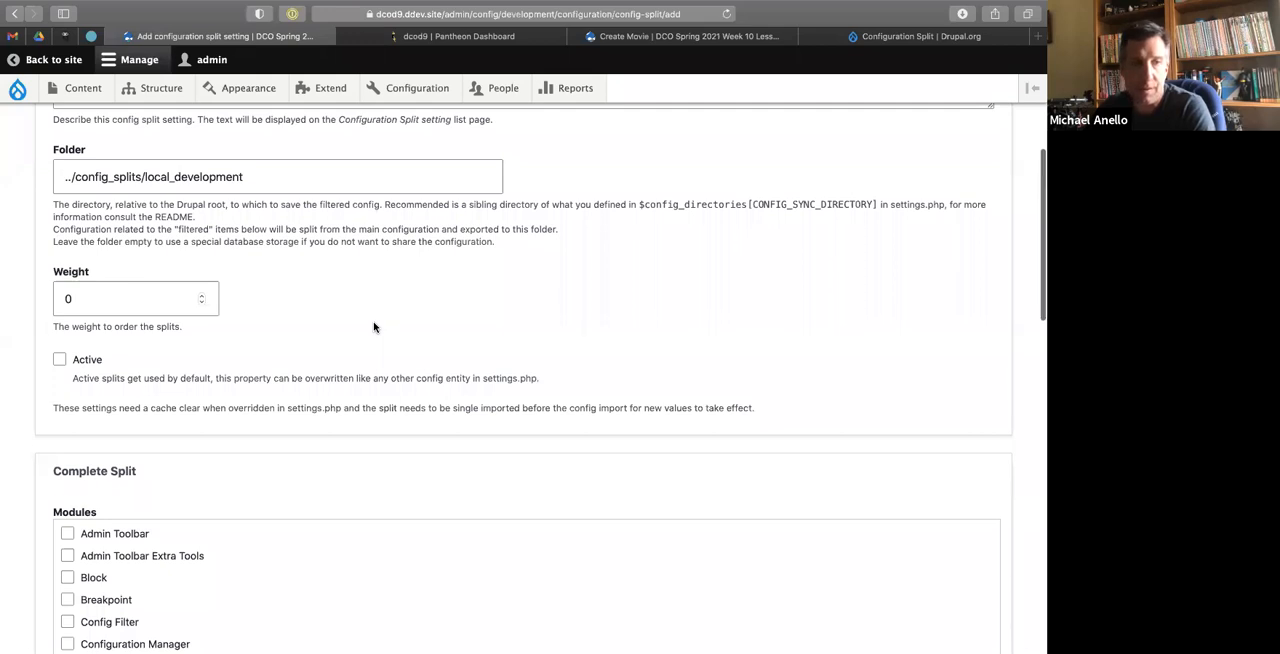
# Include the Stage File Proxy module in the Complete Split section of the split form.
pyautogui.scroll(-5, 374, 327)
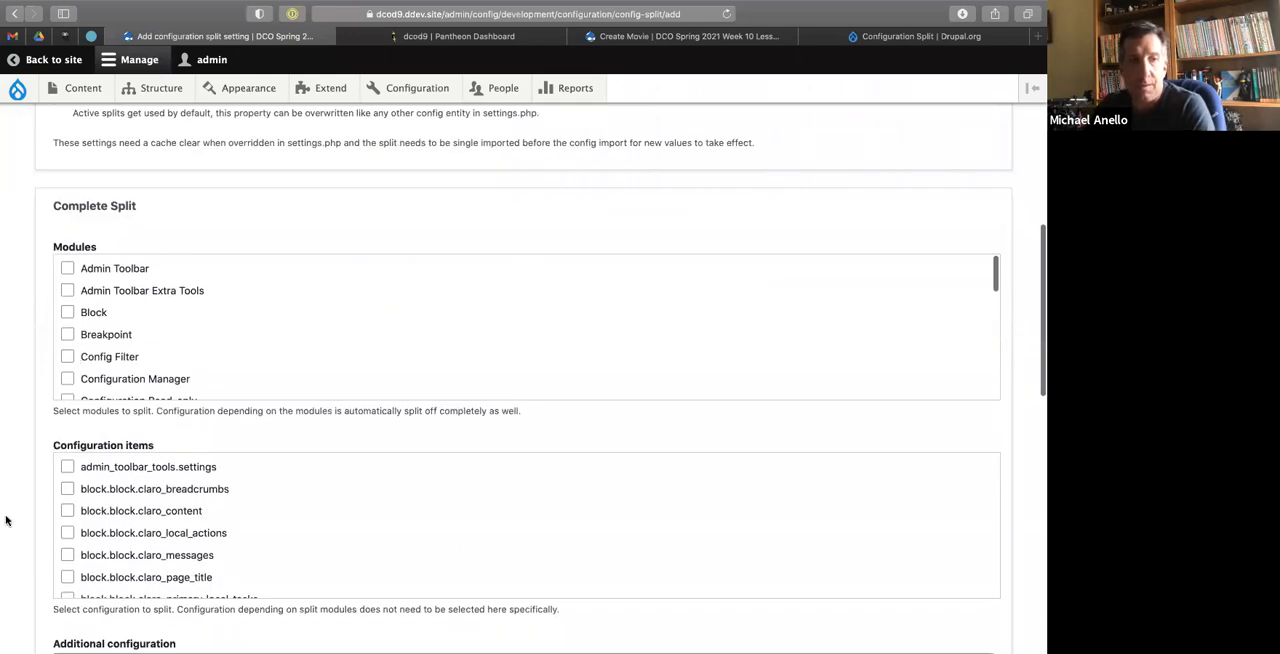
pyautogui.scroll(-3, 6, 520)
pyautogui.scroll(7, 6, 520)
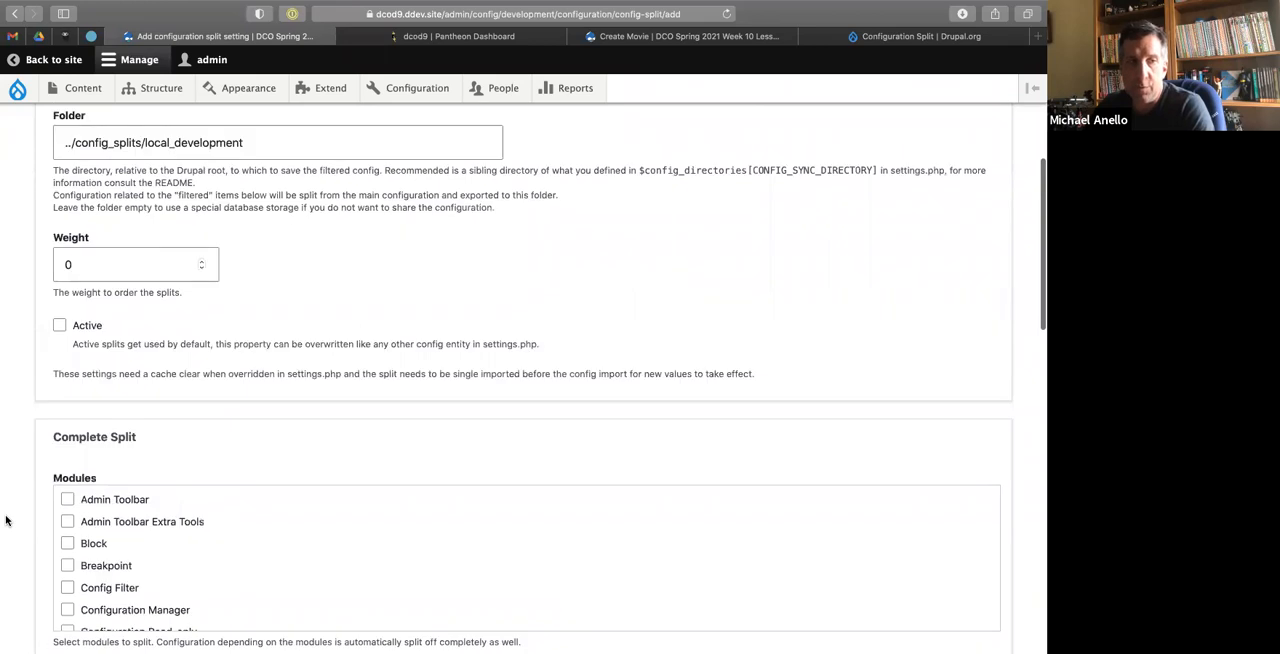
pyautogui.scroll(-5, 6, 520)
pyautogui.scroll(-15, 224, 306)
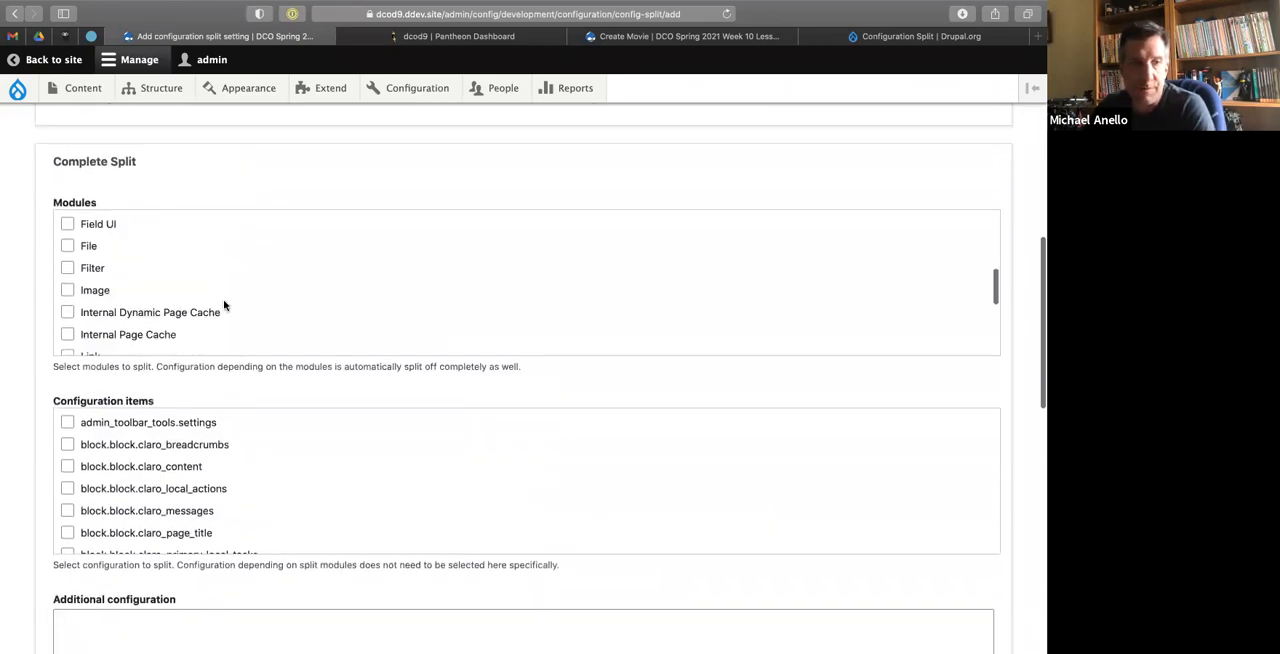
pyautogui.scroll(5, 13, 291)
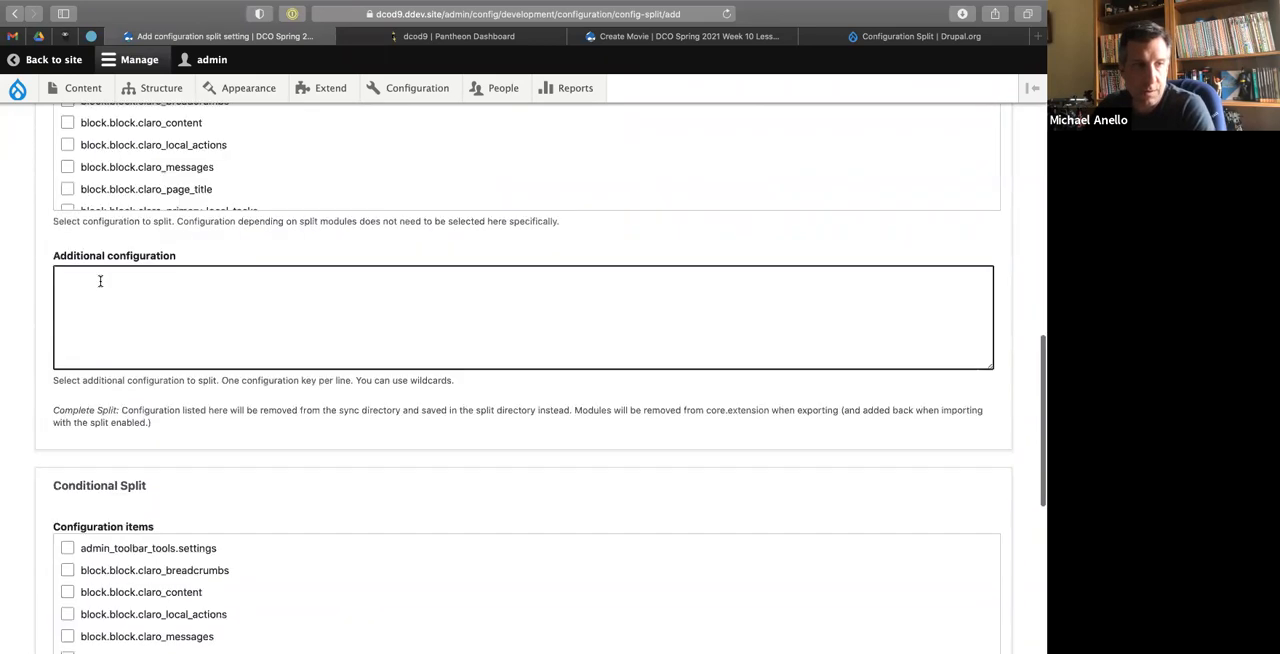
pyautogui.scroll(4, 13, 291)
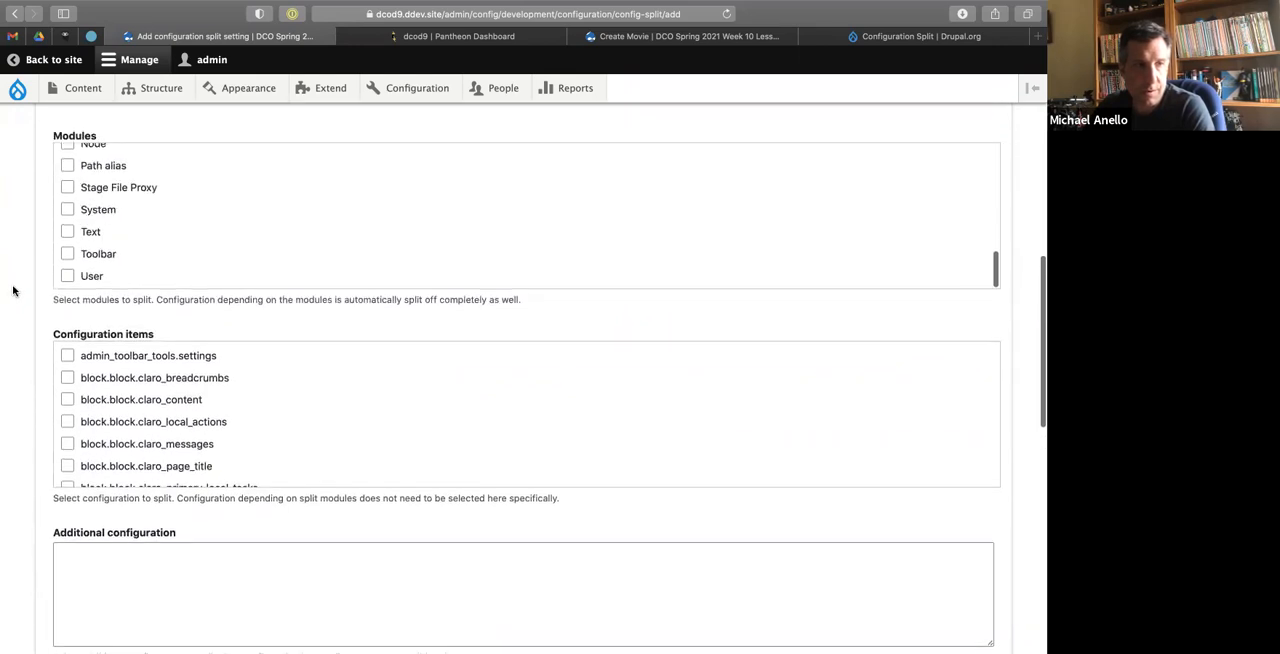
pyautogui.click(67, 188)
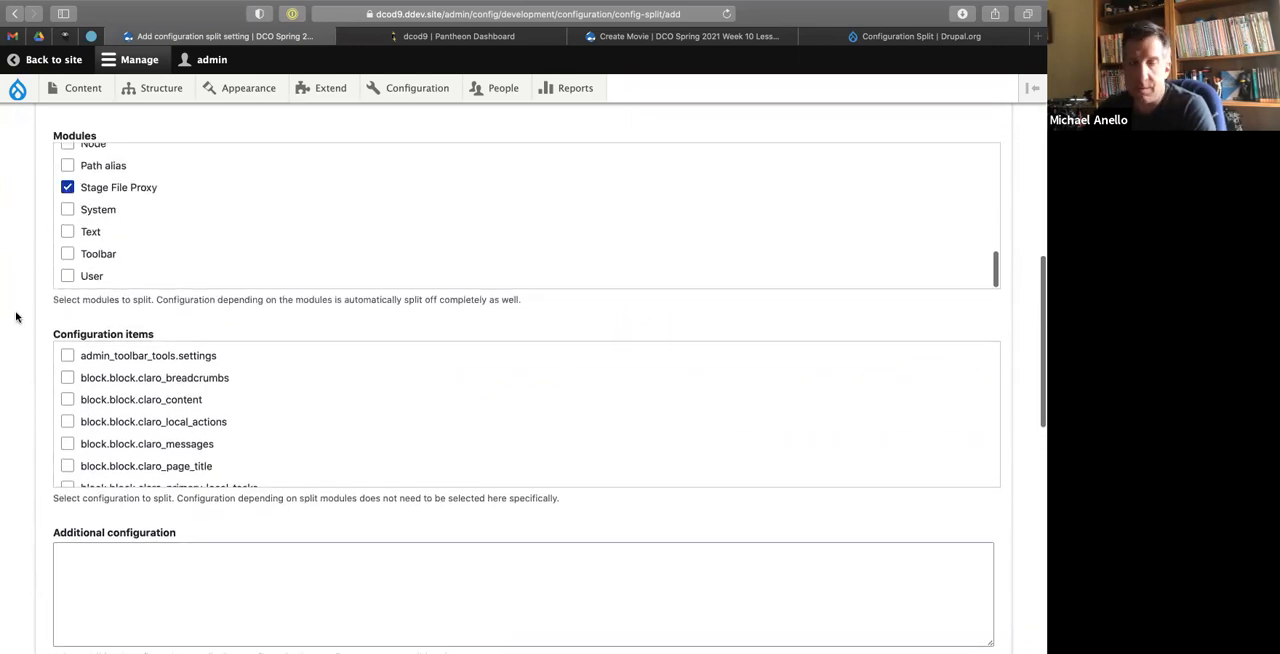
# Add stage_file_proxy.settings to the Complete Split's configuration items.
pyautogui.scroll(2, 115, 220)
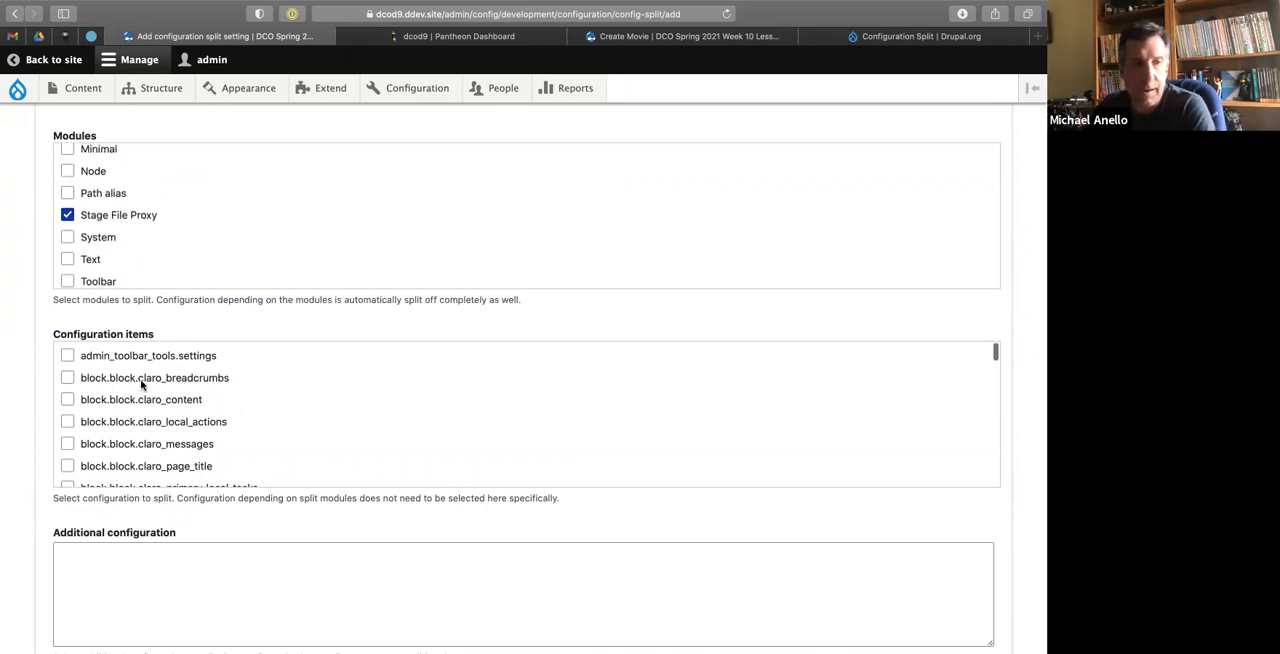
pyautogui.scroll(-5, 141, 384)
pyautogui.scroll(-5, 141, 386)
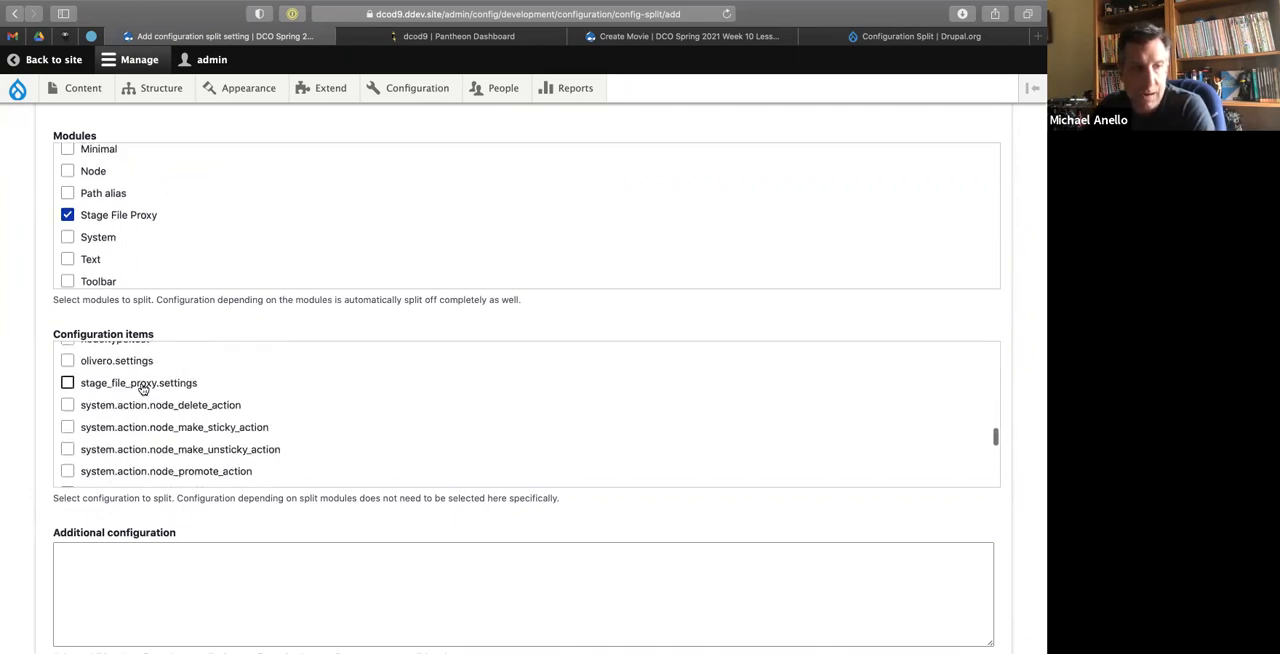
pyautogui.click(67, 384)
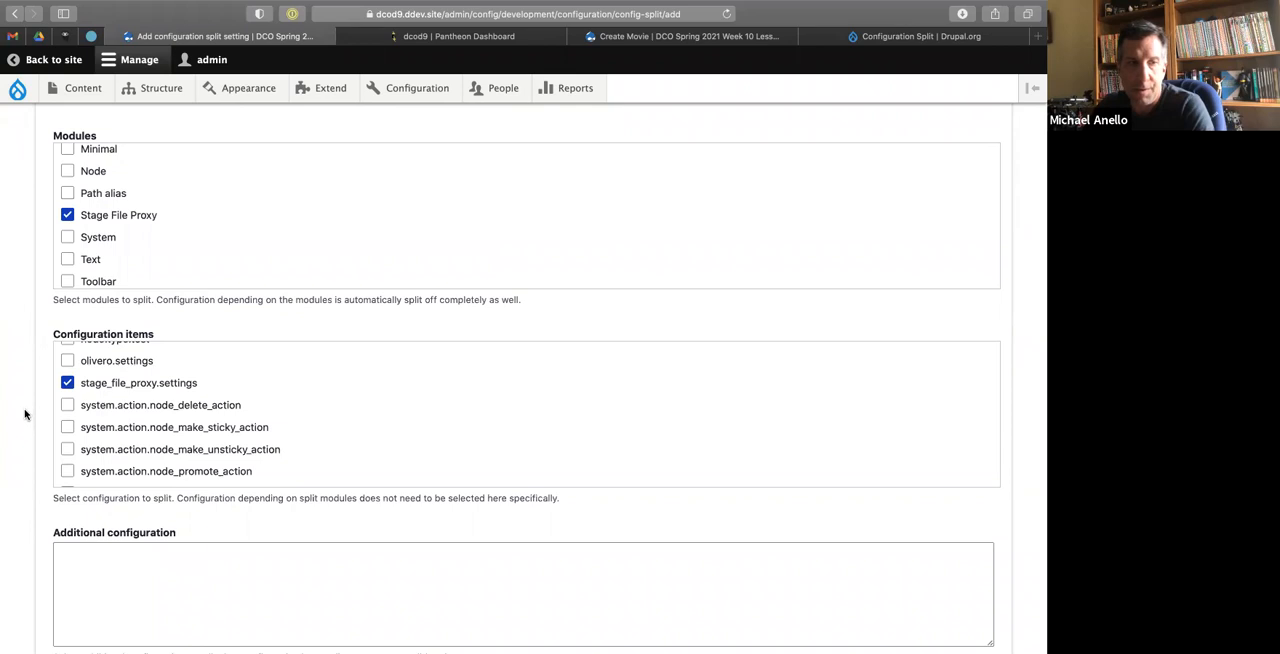
# Review the Complete Split's module and configuration item selections together with the split's Folder setting.
pyautogui.scroll(-2, 28, 416)
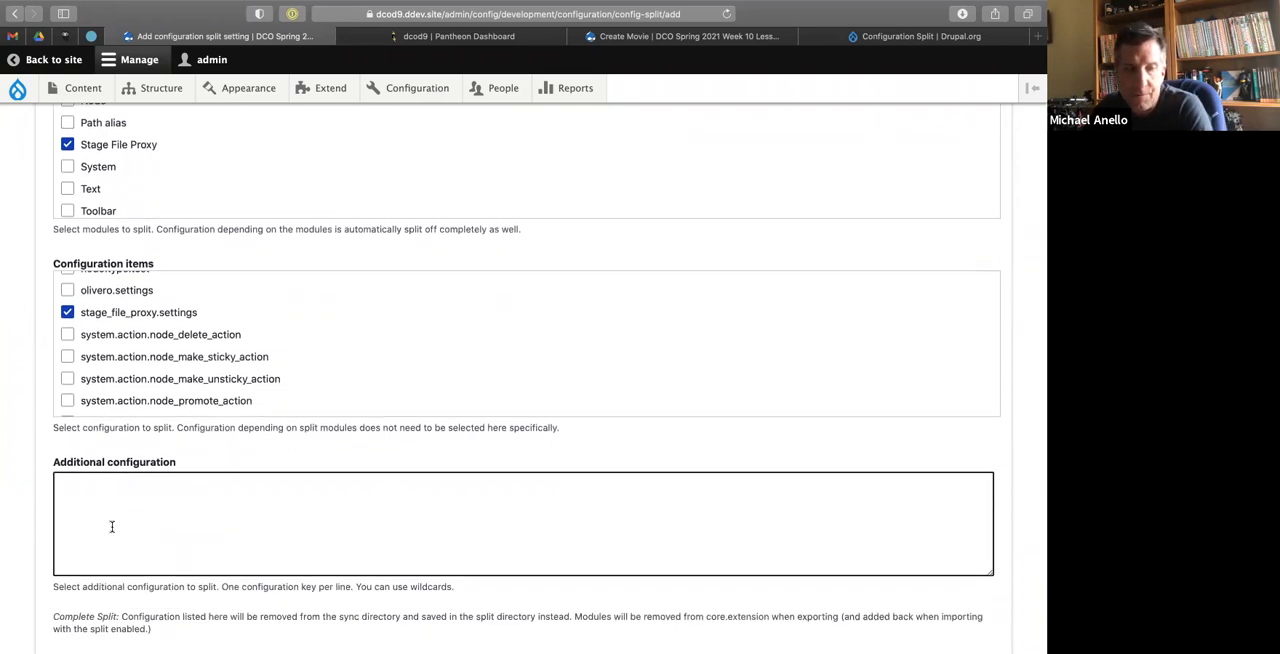
pyautogui.scroll(1, 3, 375)
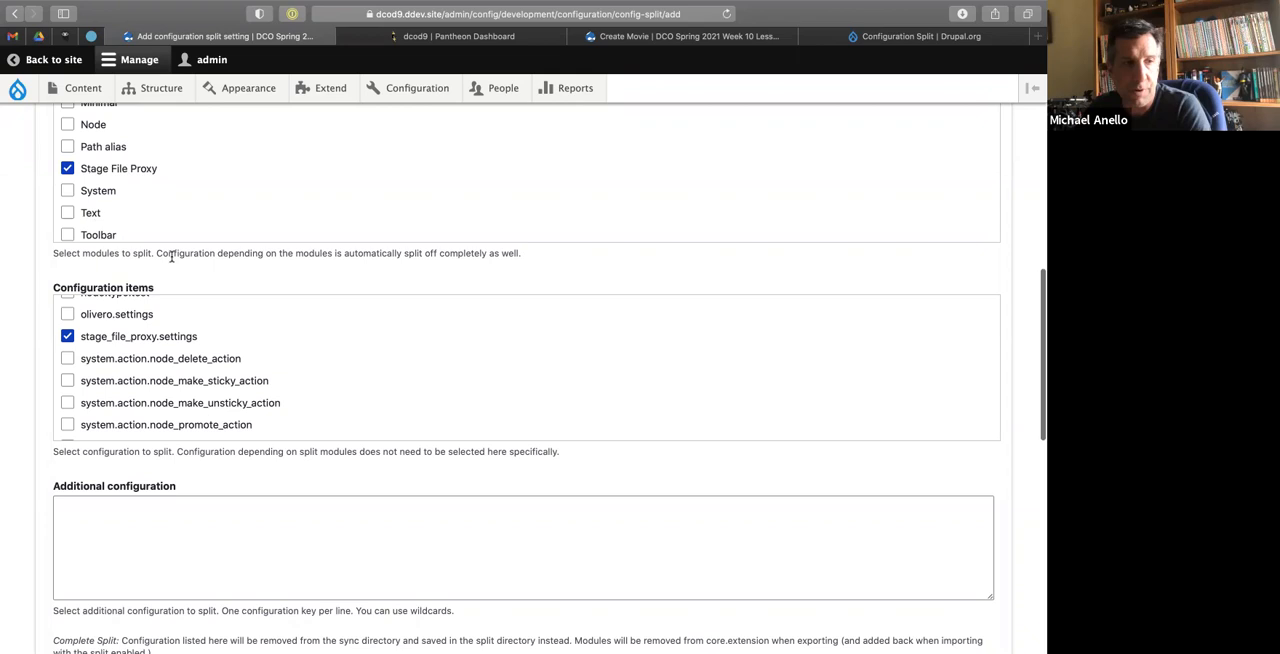
pyautogui.scroll(1, 173, 264)
pyautogui.scroll(3, 173, 264)
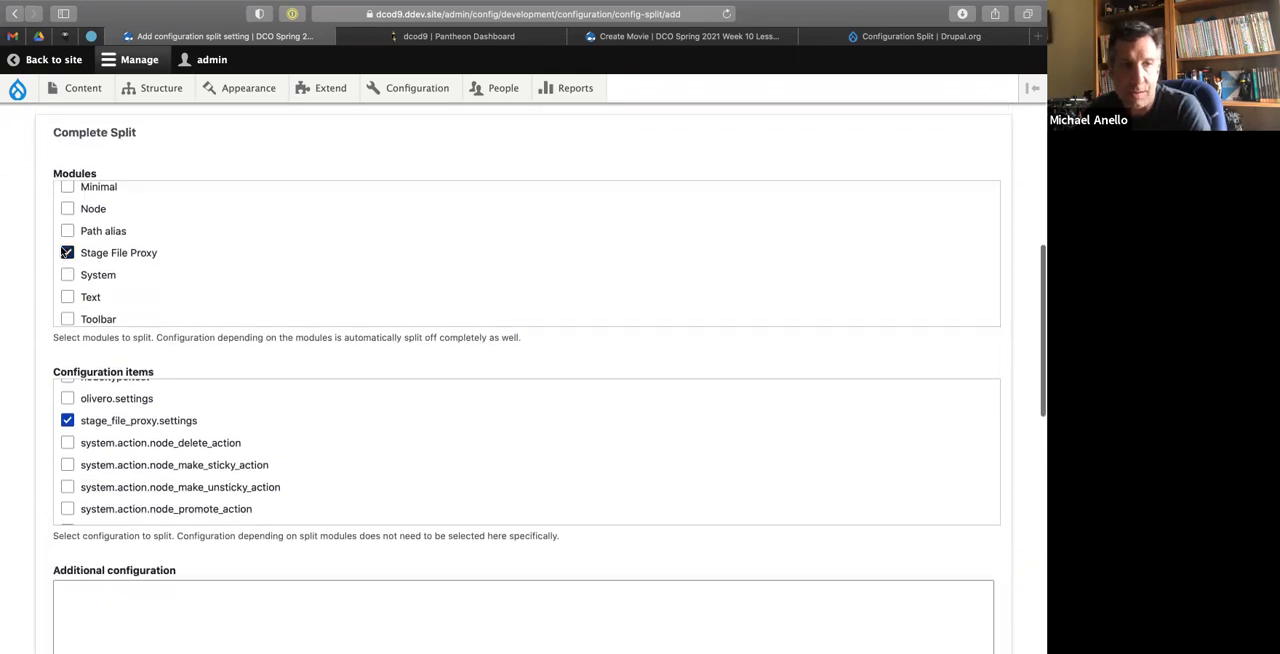
pyautogui.scroll(2, 68, 255)
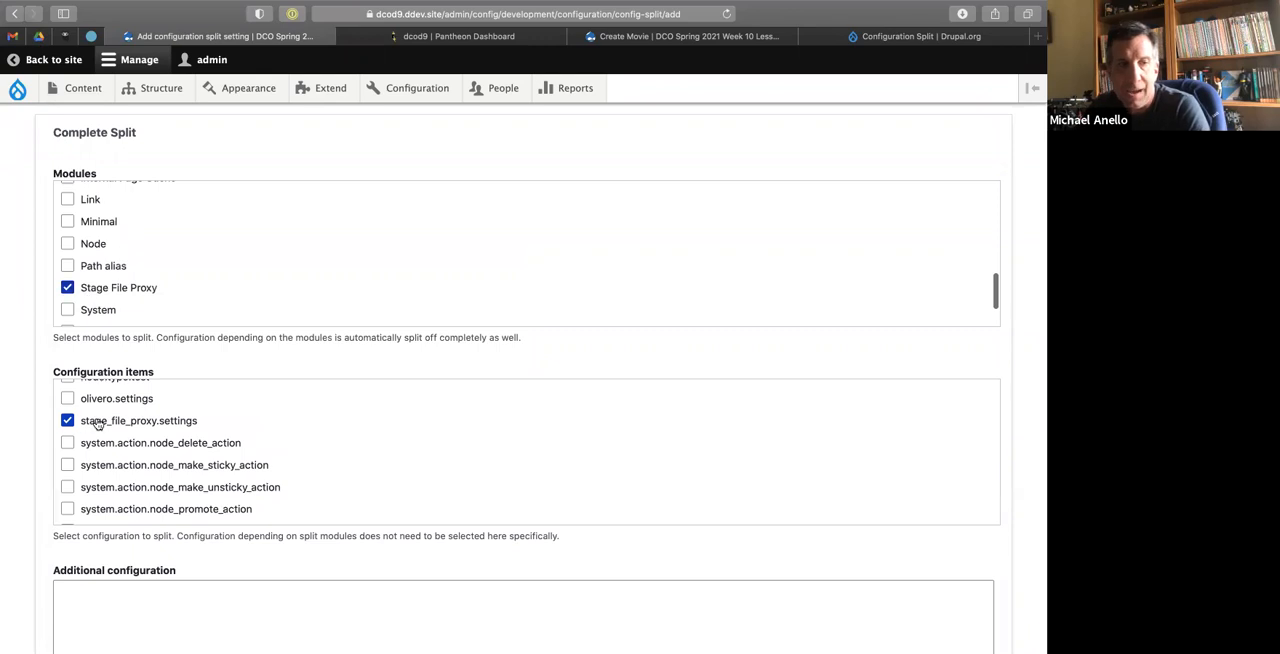
pyautogui.scroll(15, 18, 331)
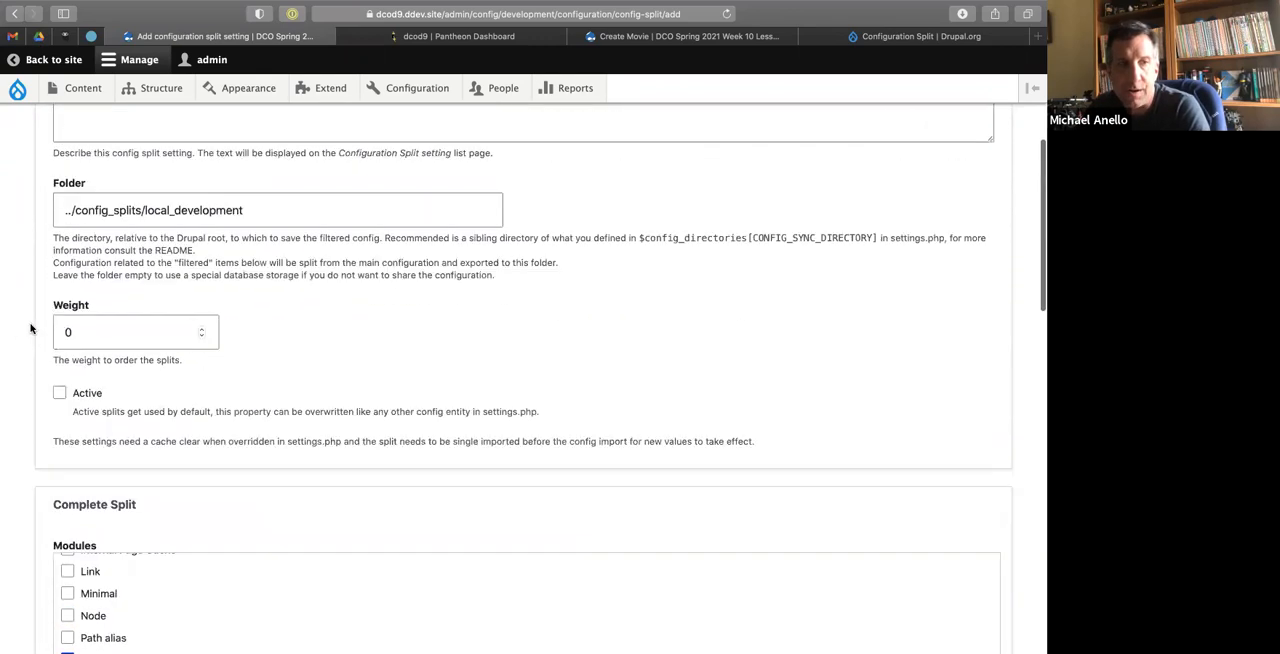
pyautogui.click(90, 270)
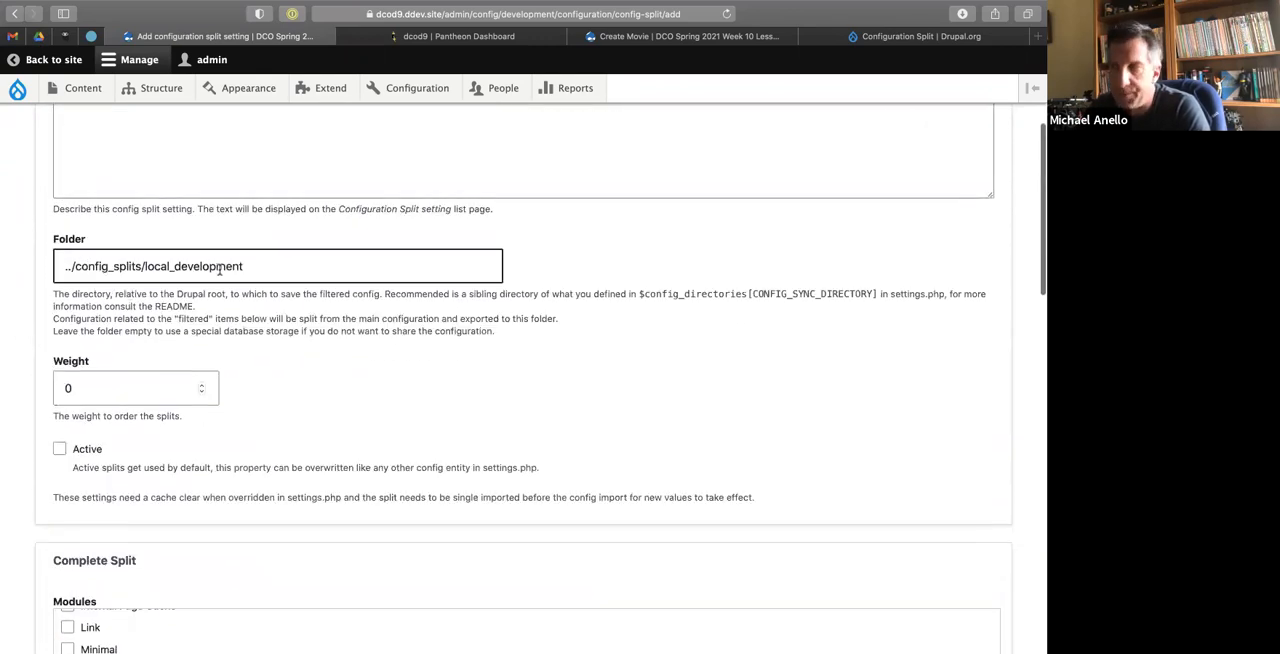
# Switch to the code editor, select the config folder in the dcod9 project tree, and return to the browser's split form.
pyautogui.hotkey('ctrl', 'Right')
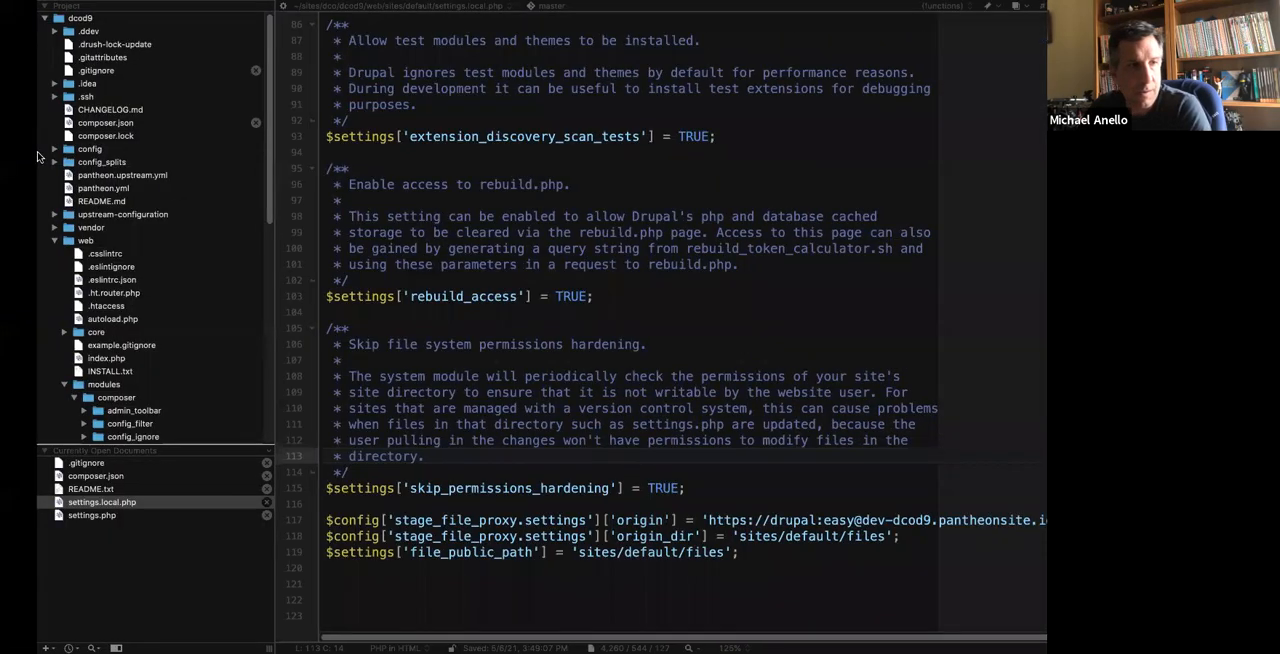
pyautogui.click(32, 150)
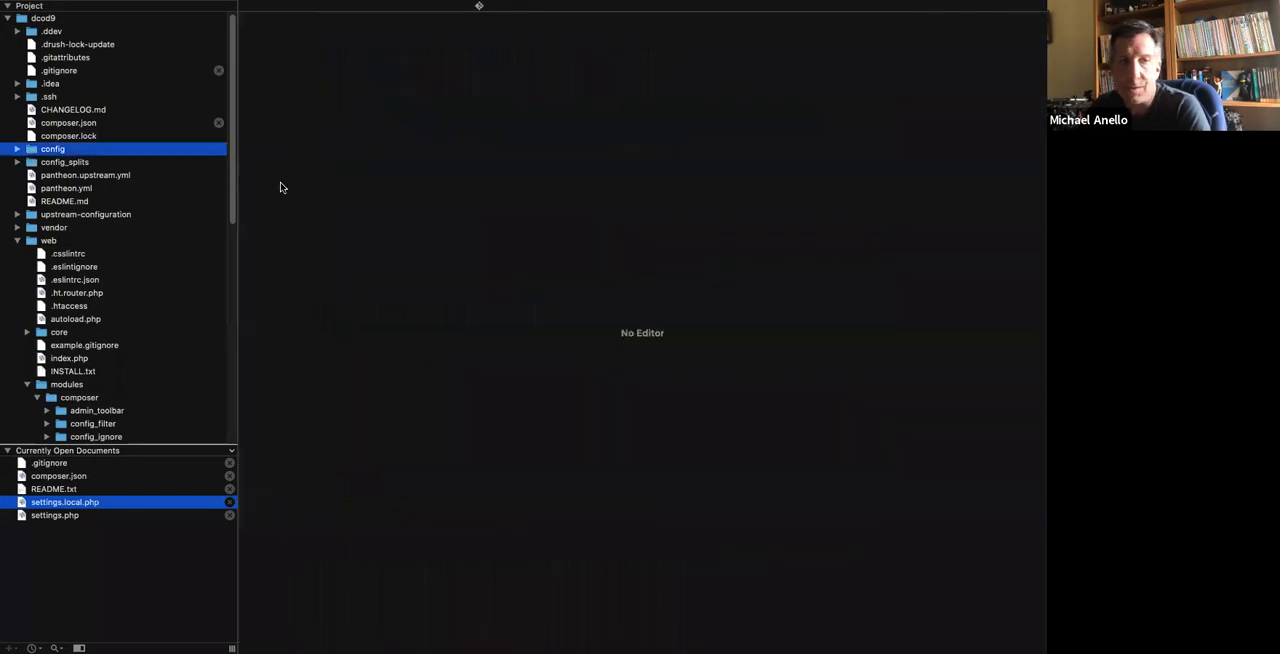
pyautogui.hotkey('ctrl', 'Left')
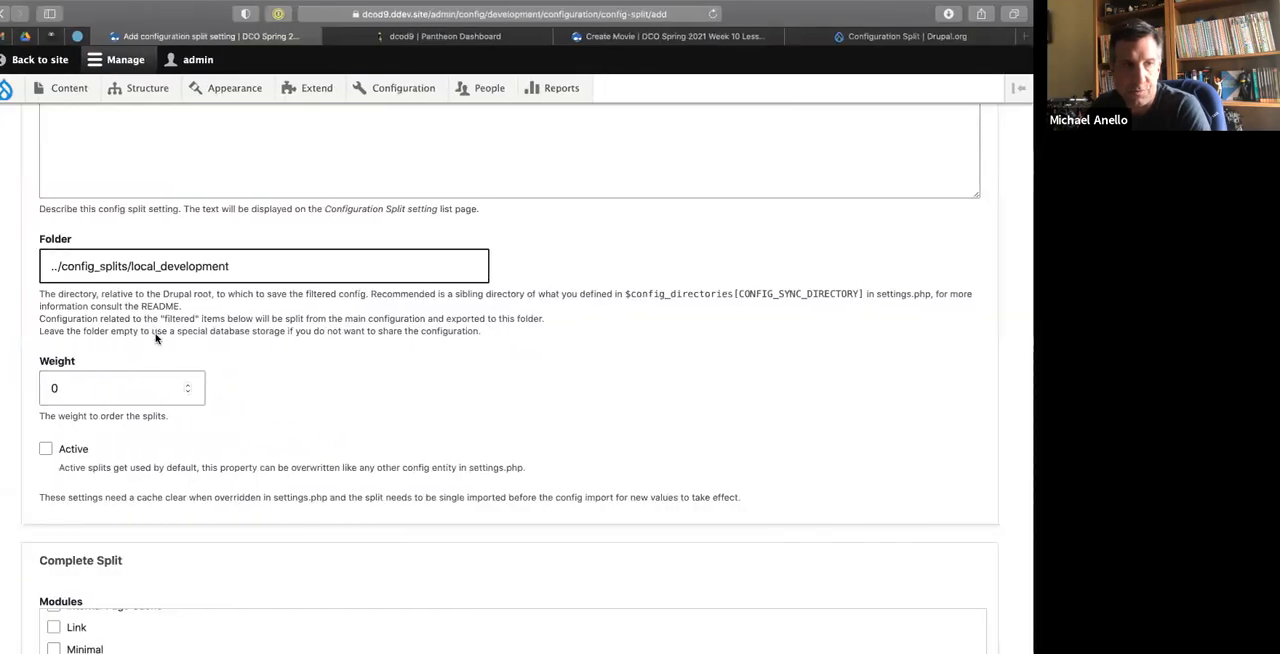
# Compare the Complete Split and Conditional Split sections of the form, including their configuration items and additional configuration options.
pyautogui.scroll(-3, 237, 380)
pyautogui.scroll(-5, 237, 380)
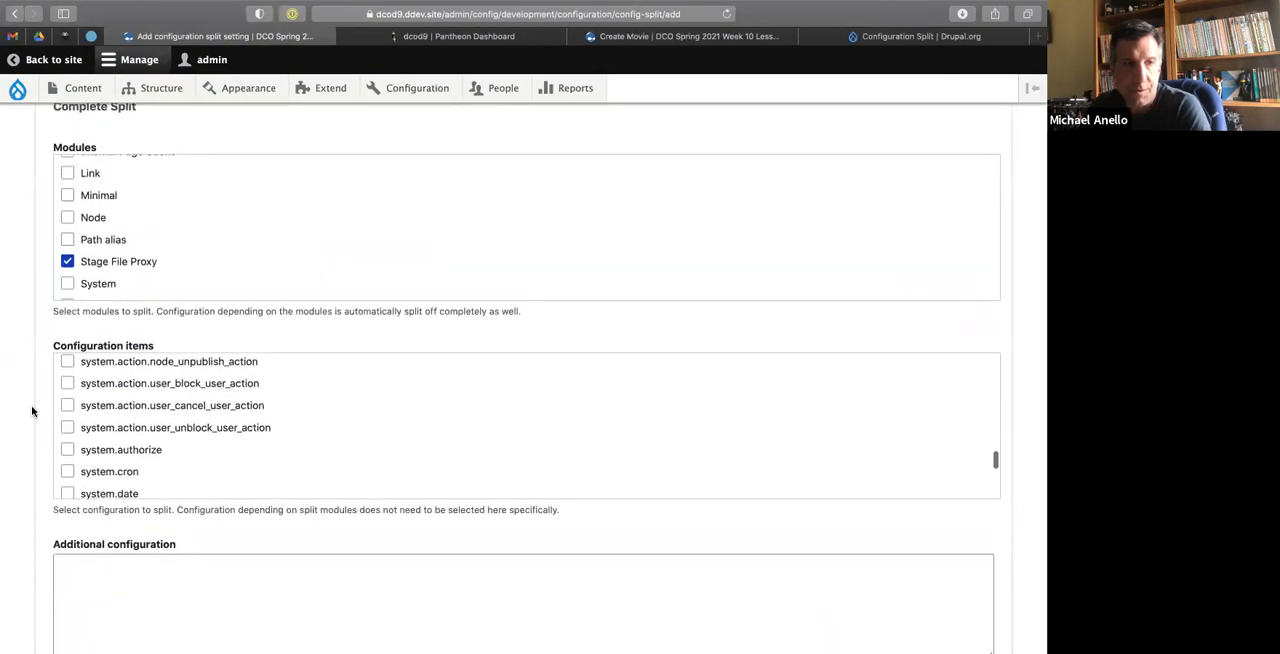
pyautogui.scroll(3, 31, 408)
pyautogui.scroll(-8, 20, 385)
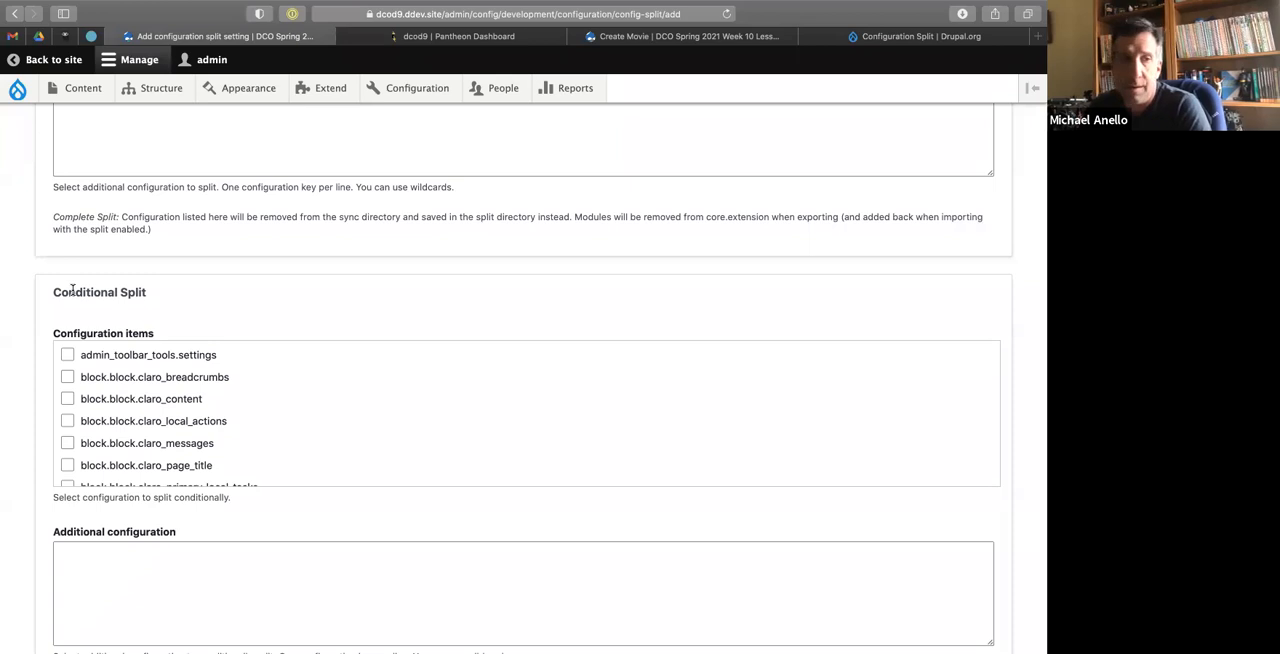
pyautogui.scroll(5, 54, 230)
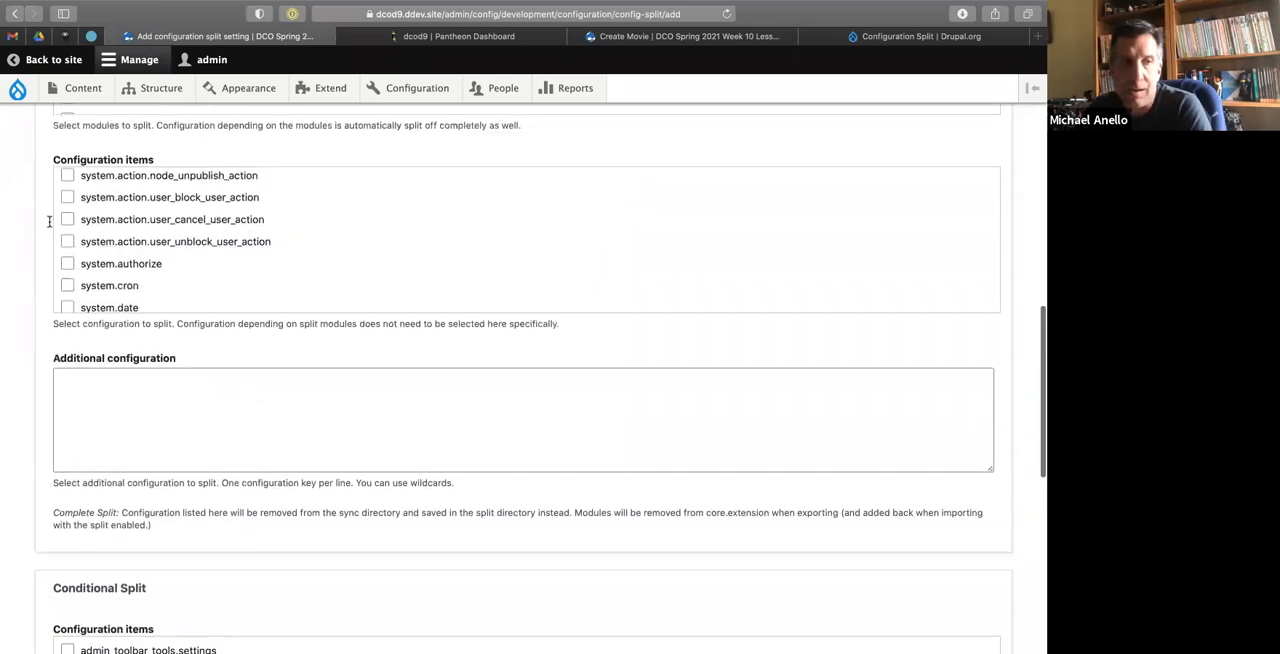
pyautogui.scroll(4, 54, 230)
pyautogui.scroll(1, 54, 232)
pyautogui.scroll(-5, 37, 337)
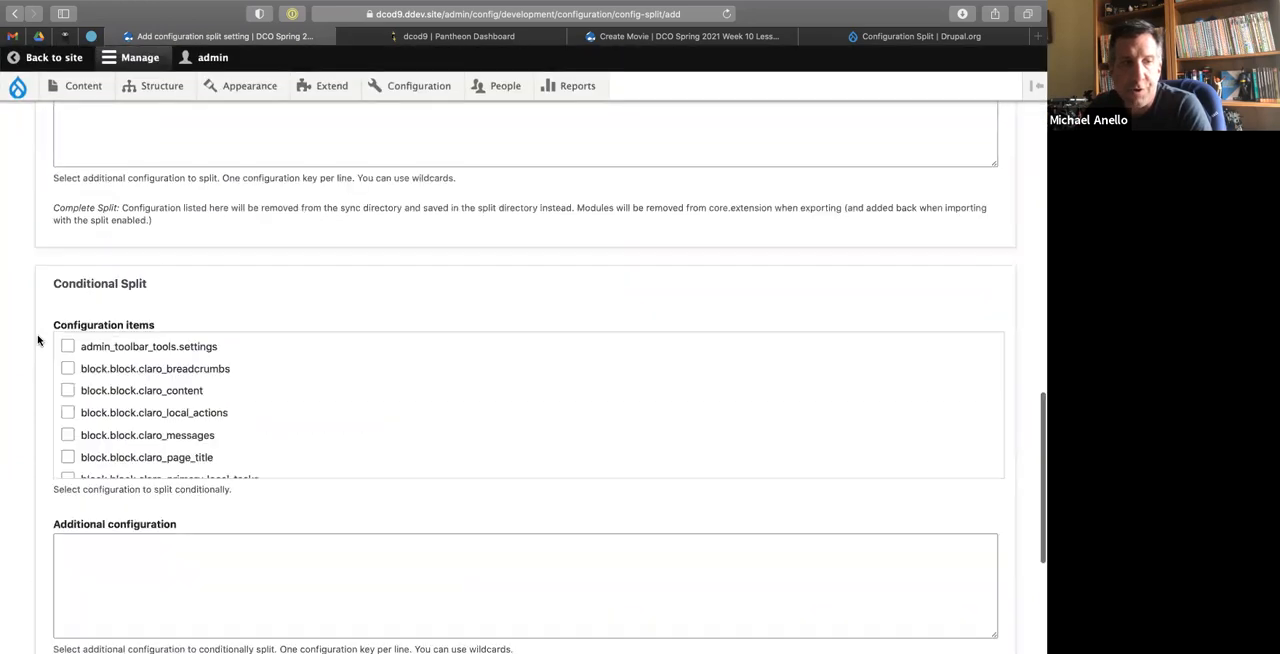
pyautogui.scroll(-2, 134, 452)
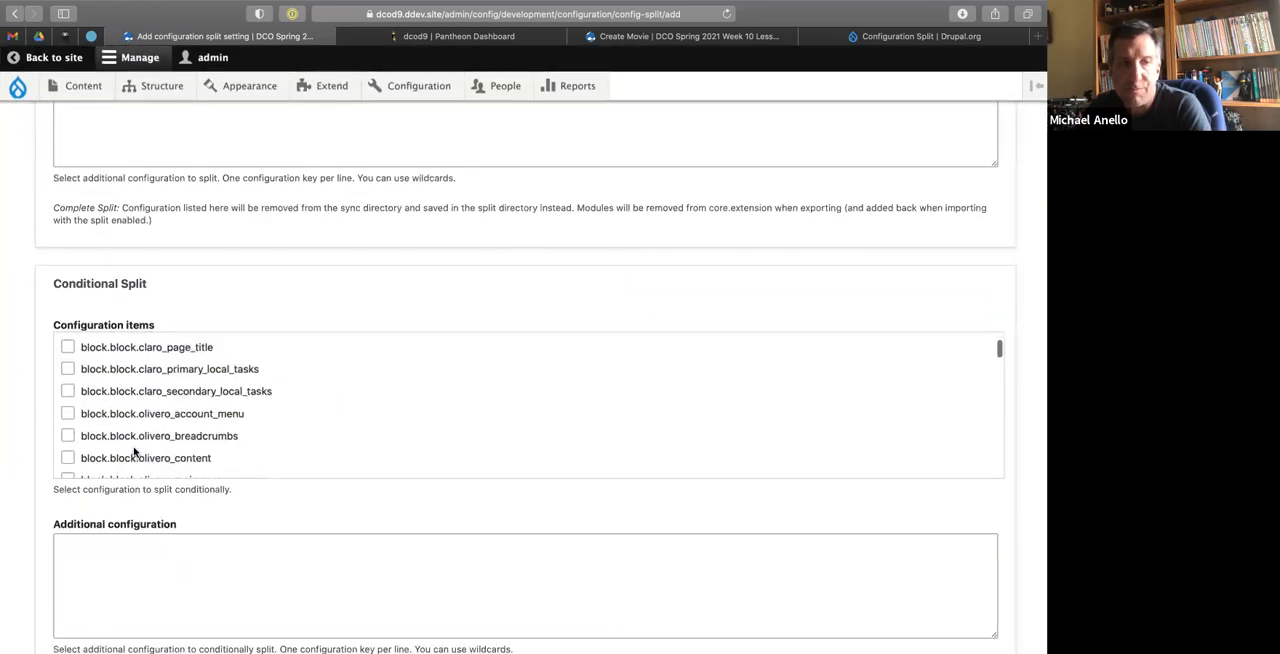
pyautogui.scroll(3, 134, 452)
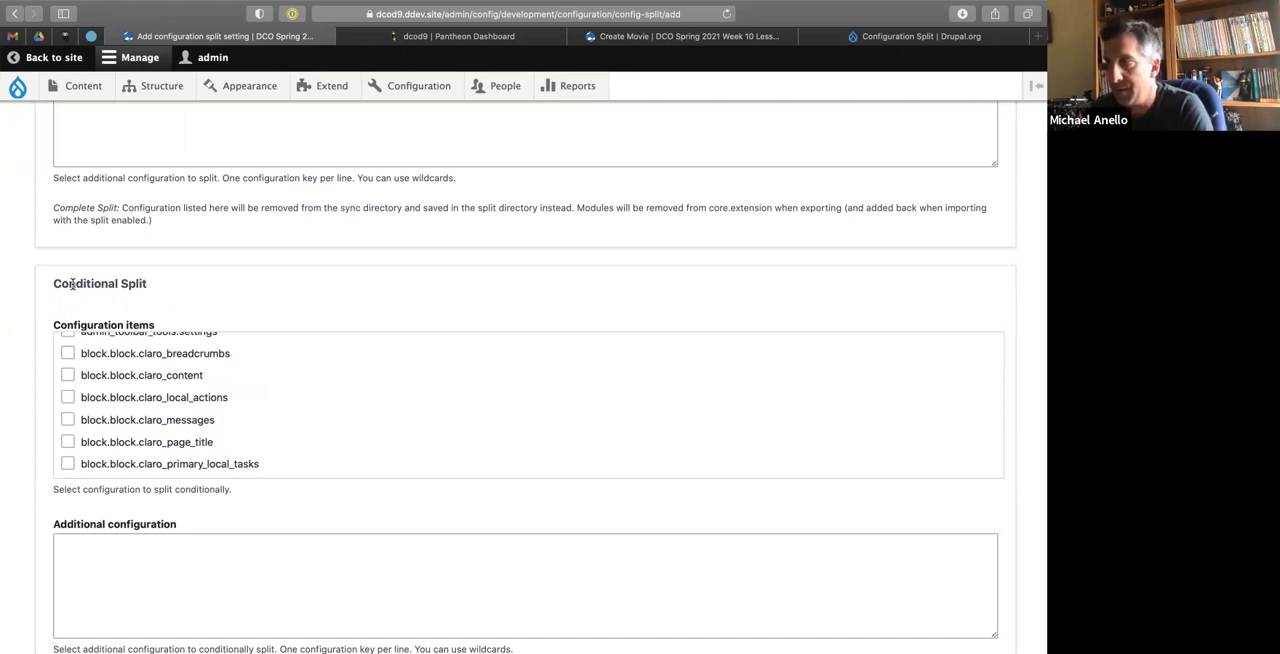
pyautogui.scroll(3, 25, 247)
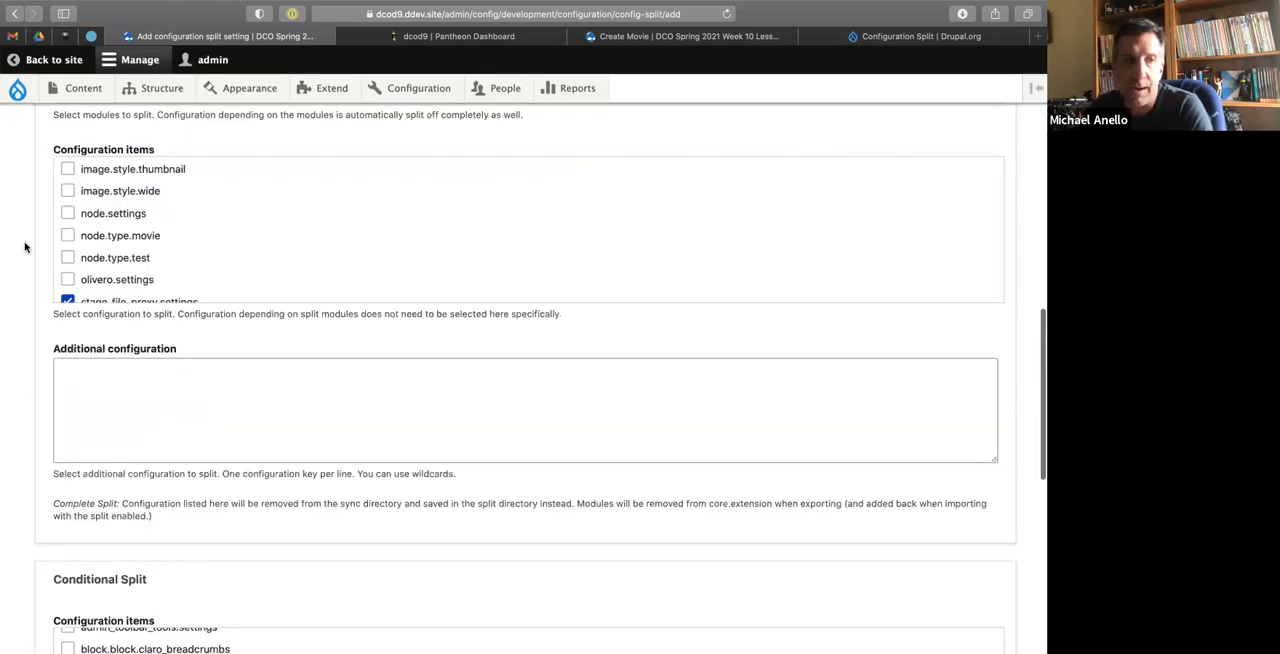
pyautogui.scroll(3, 25, 247)
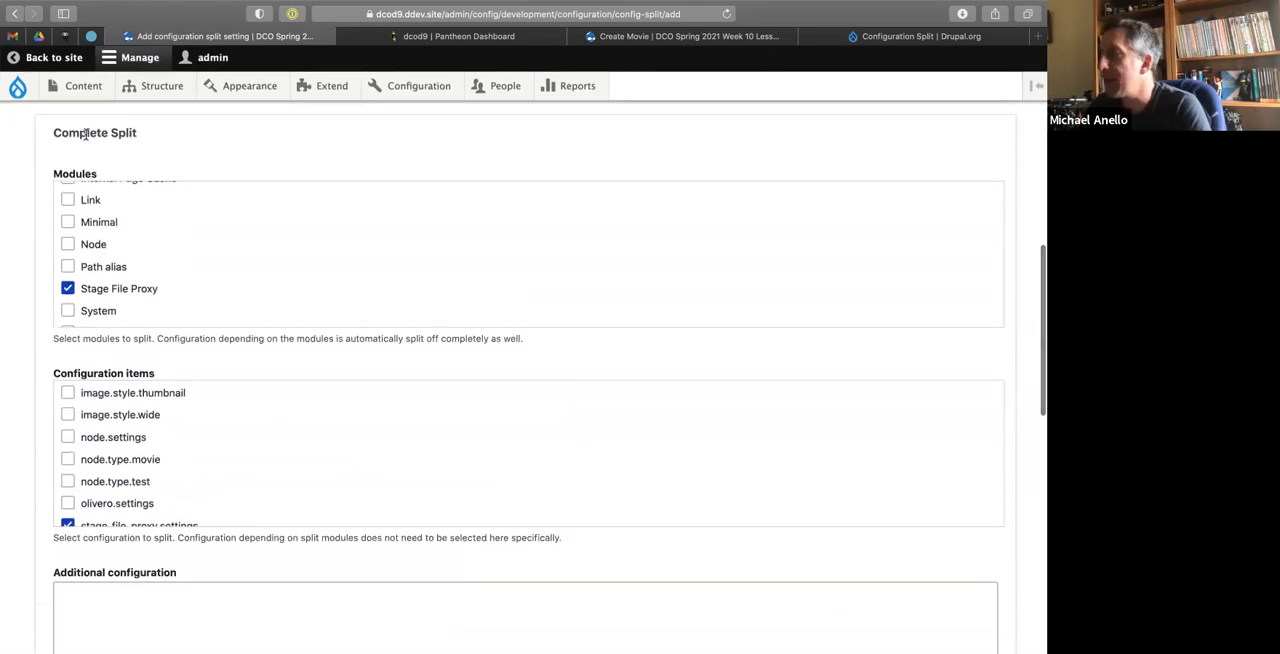
pyautogui.scroll(-5, 20, 288)
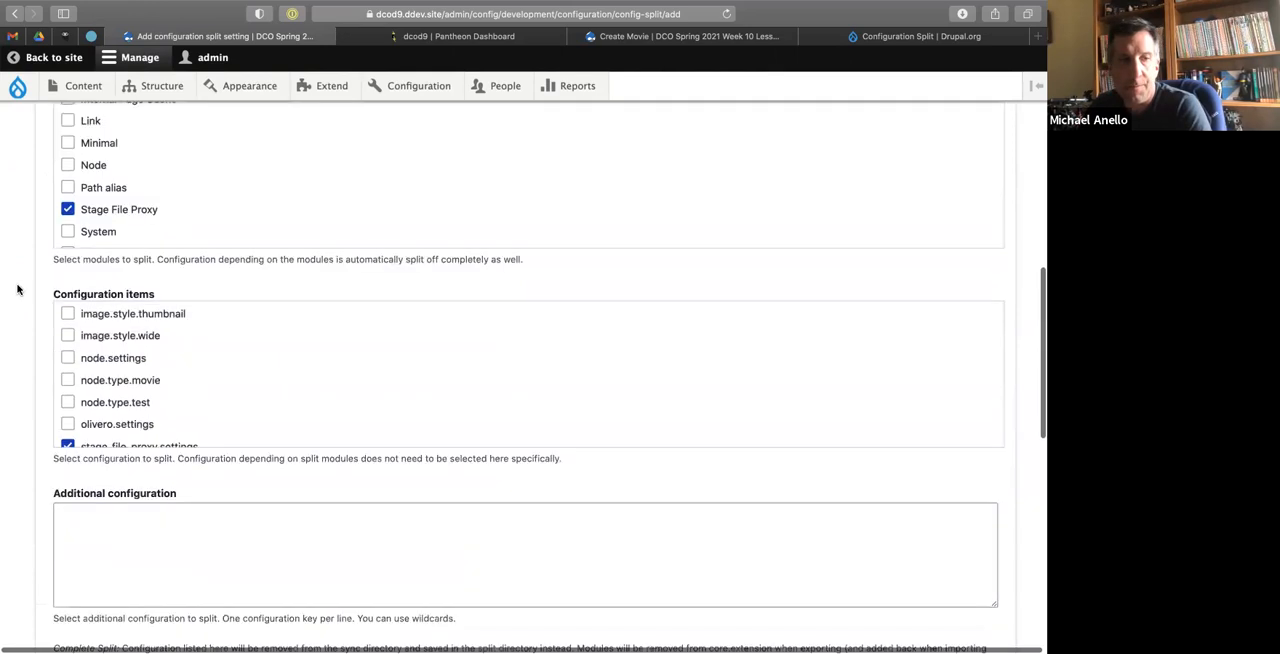
pyautogui.scroll(-1, 23, 318)
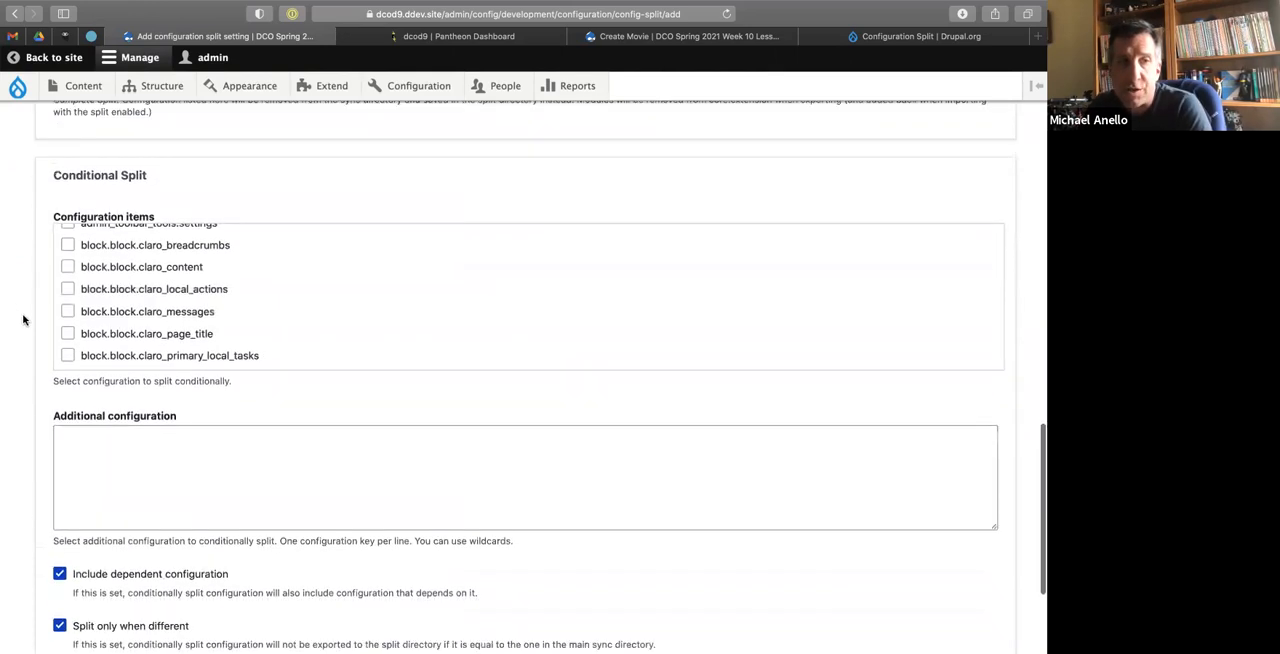
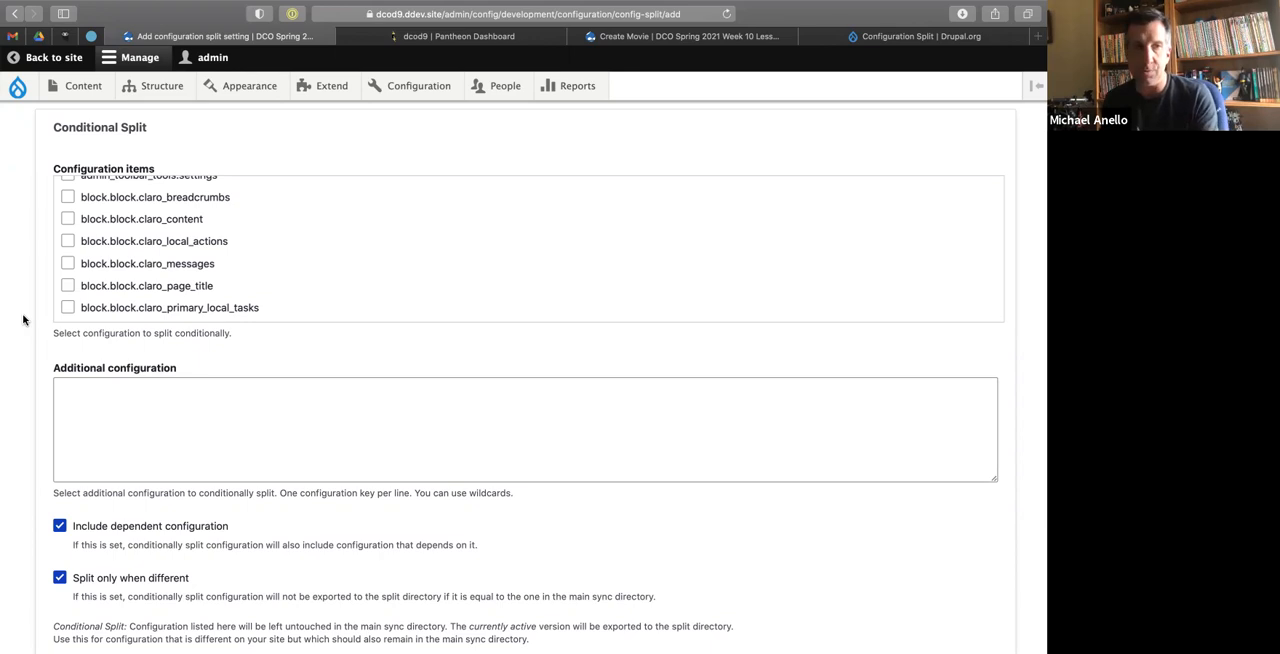
# Save the Local development split setting and open the Configuration synchronization page.
pyautogui.scroll(-3, 24, 320)
pyautogui.click(50, 560)
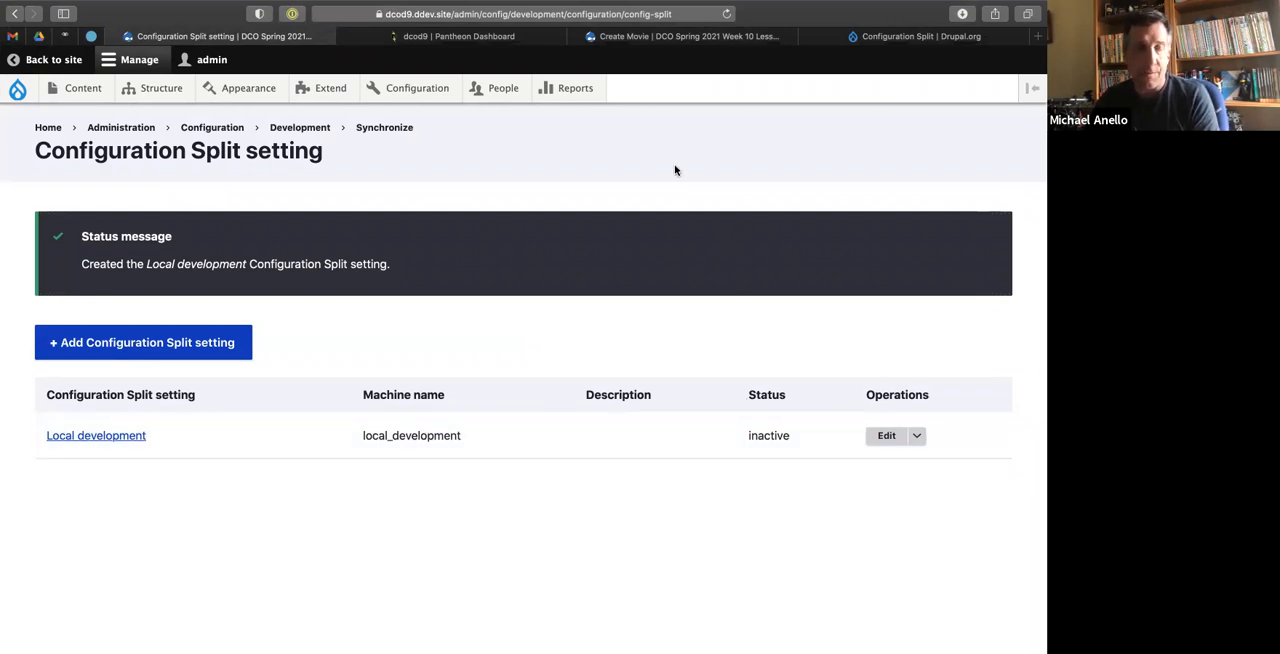
pyautogui.moveTo(415, 90)
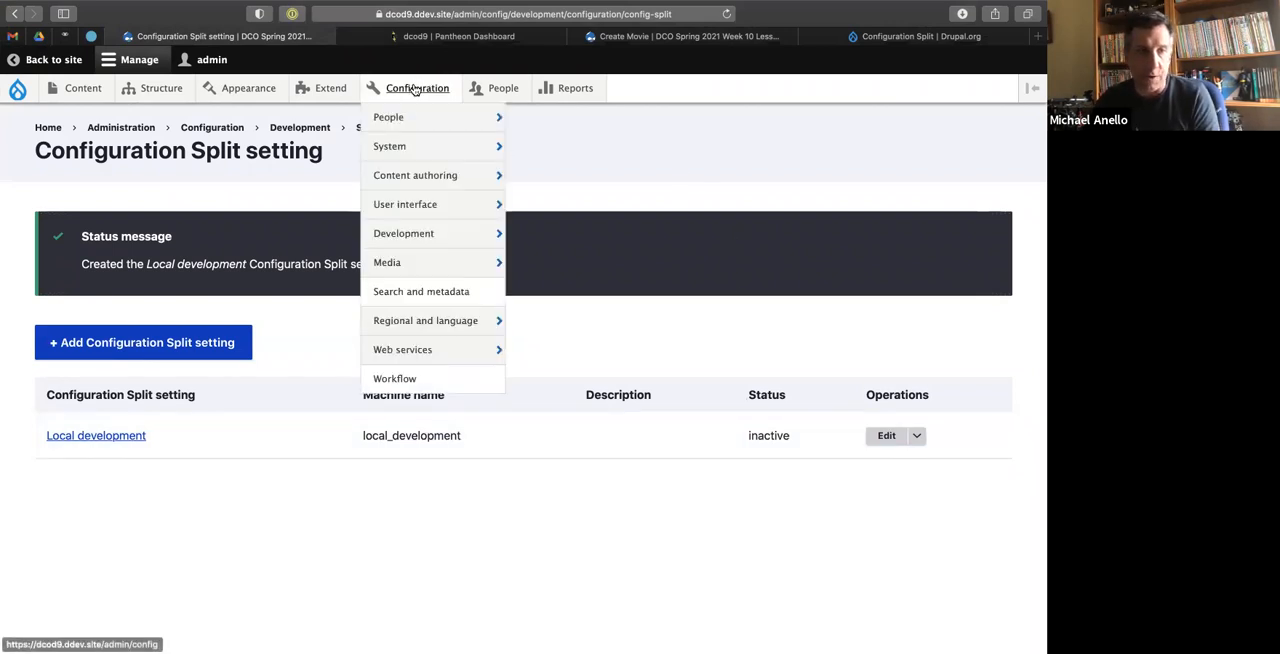
pyautogui.moveTo(420, 233)
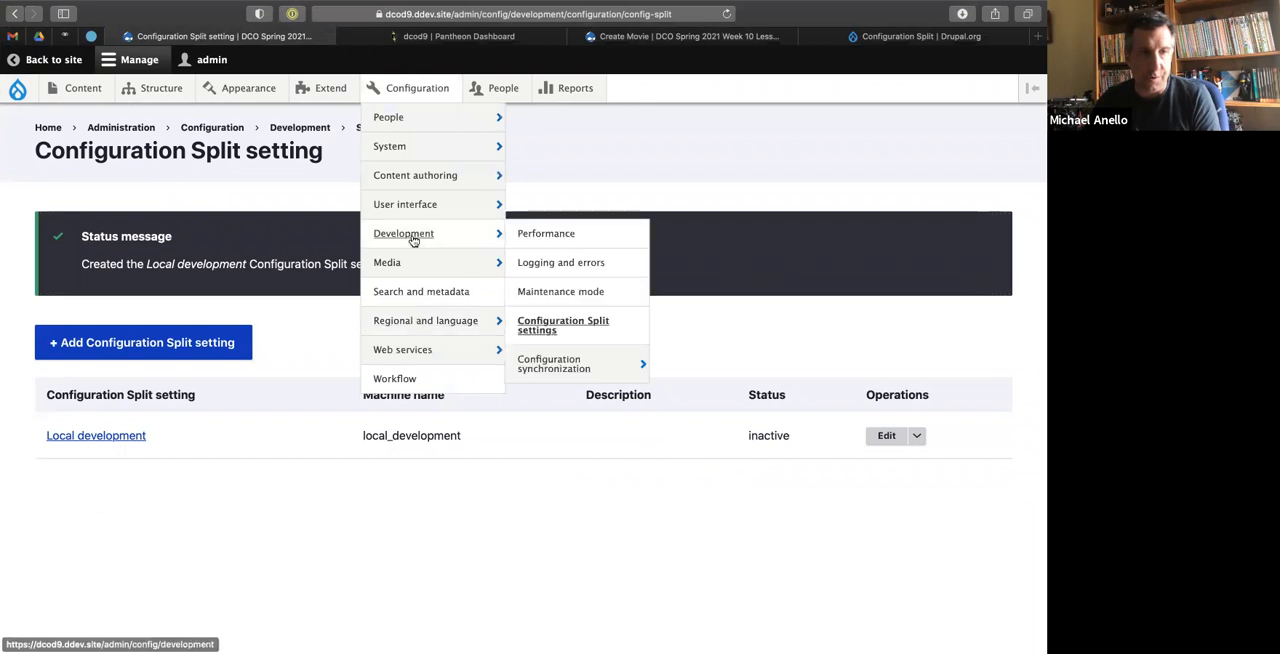
pyautogui.click(545, 366)
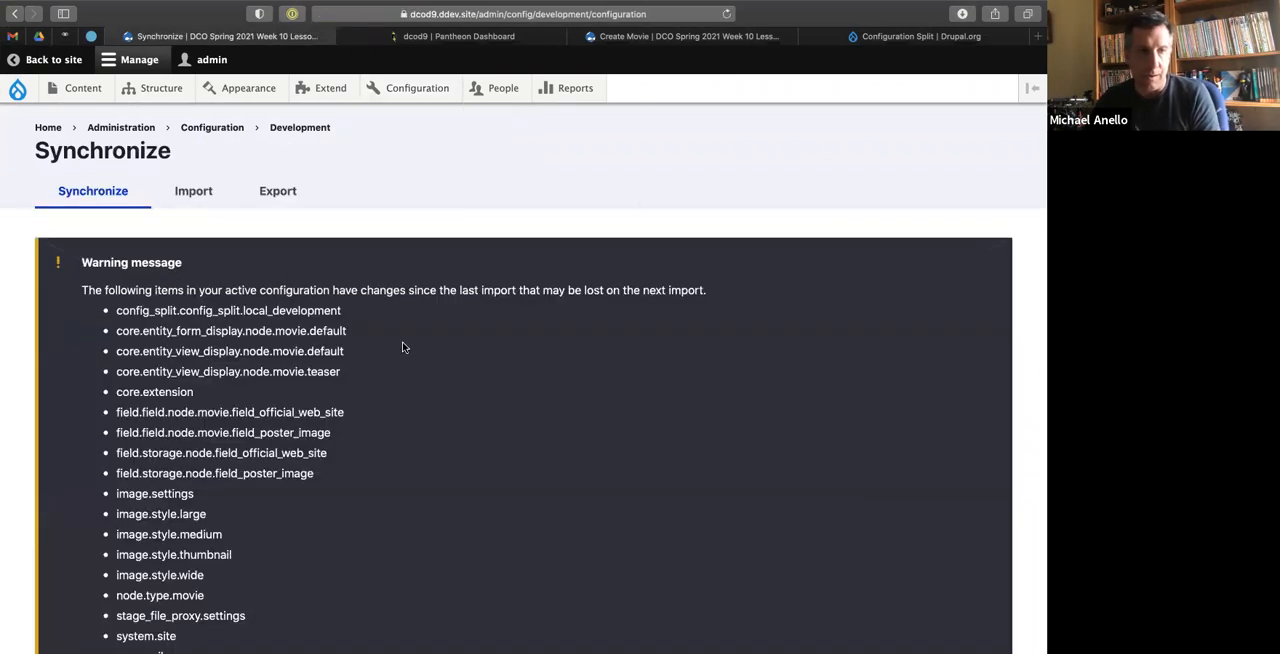
# Check the config split usage statement above the list of changed items on the Synchronize page.
pyautogui.scroll(-4, 373, 397)
pyautogui.scroll(-5, 373, 397)
pyautogui.scroll(1, 300, 340)
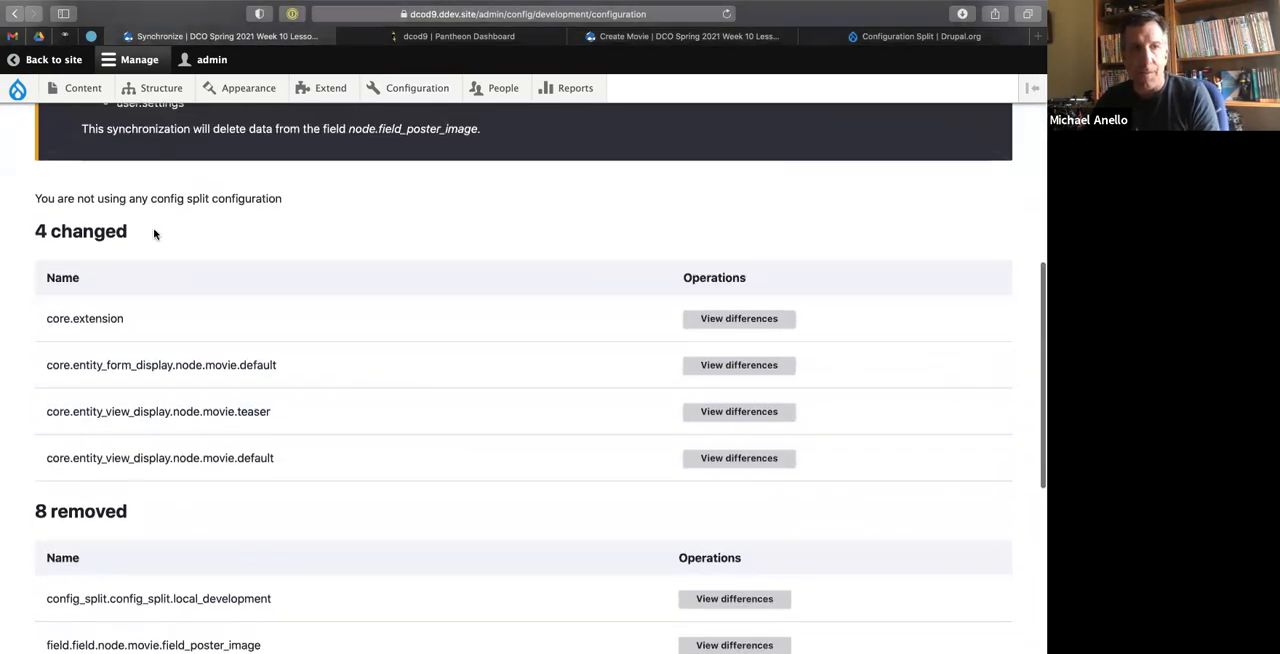
pyautogui.moveTo(68, 195); pyautogui.dragTo(292, 200)
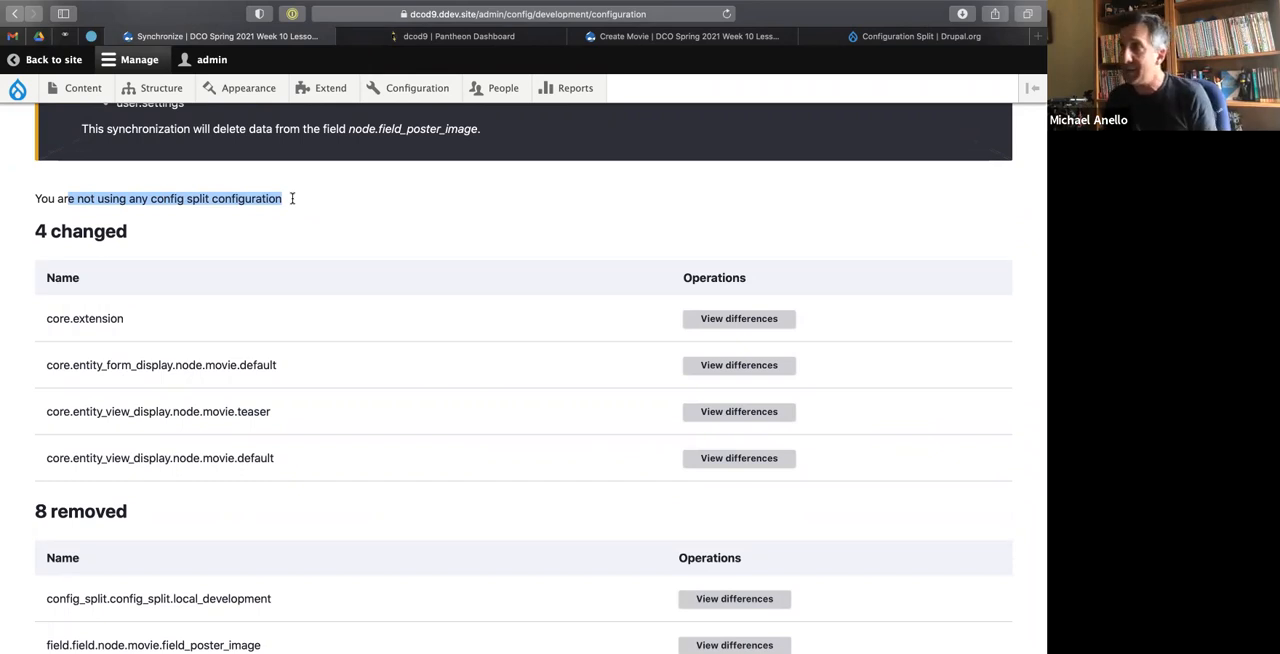
# Look through the Configuration Split project page on drupal.org for instructions on activating a split in settings.php.
pyautogui.click(877, 37)
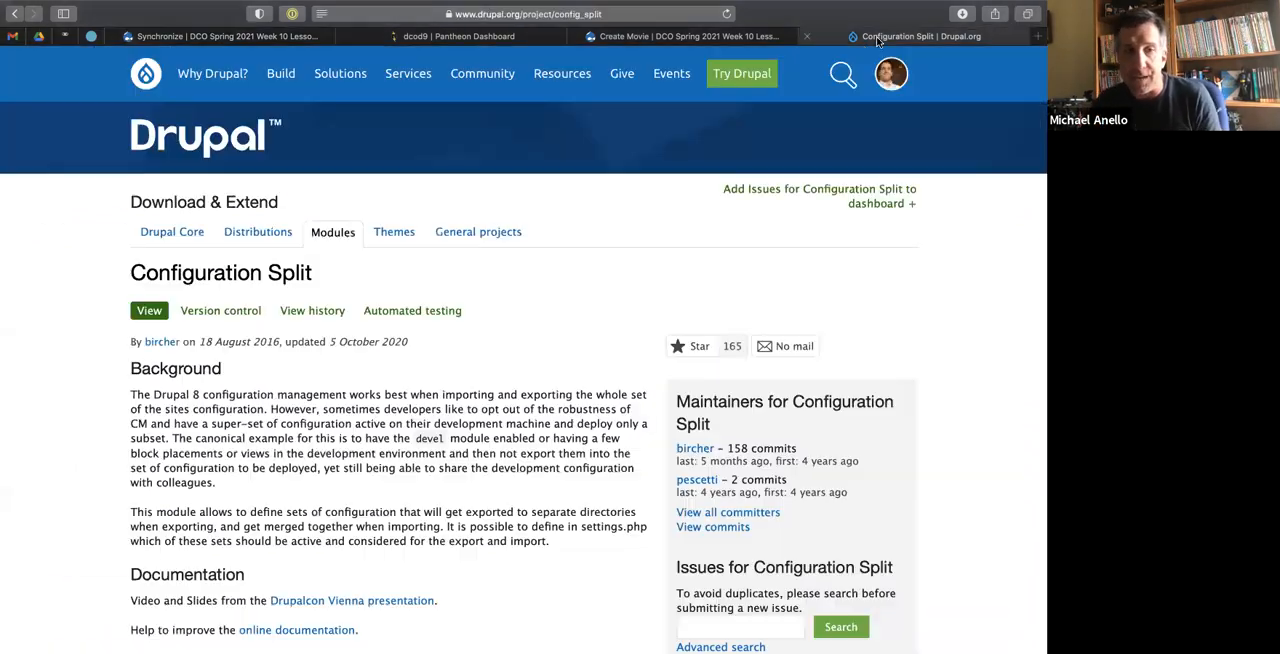
pyautogui.scroll(-10, 414, 360)
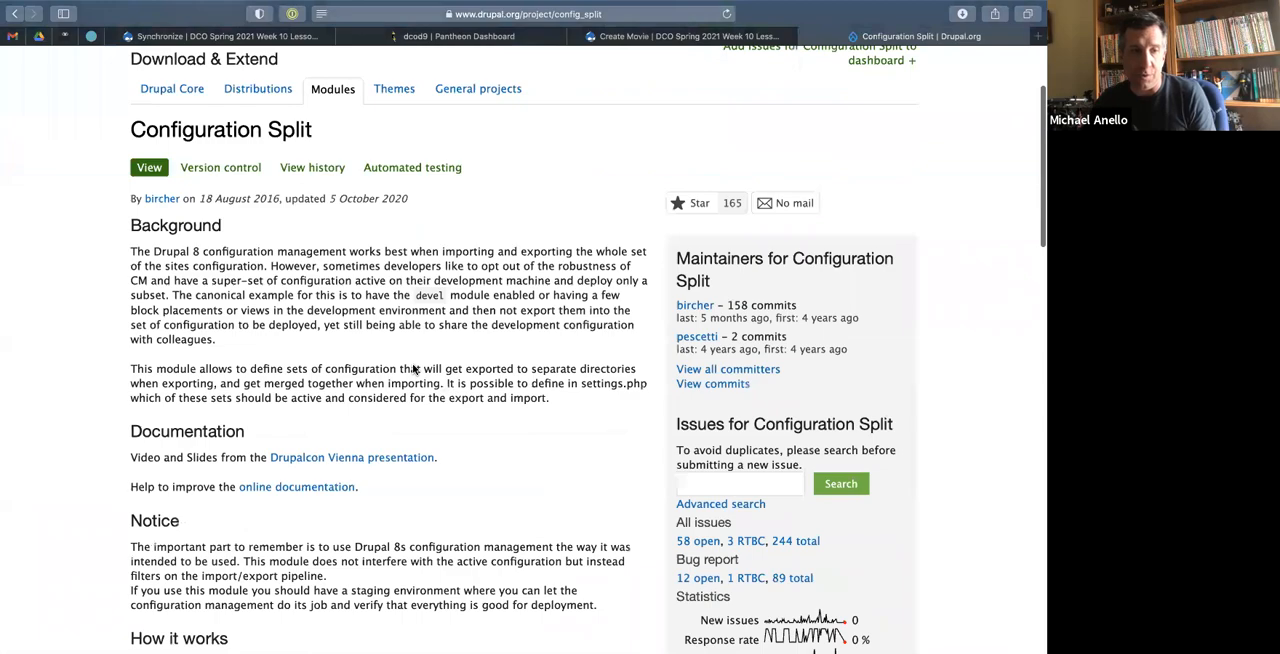
pyautogui.scroll(-3, 414, 370)
pyautogui.scroll(13, 414, 369)
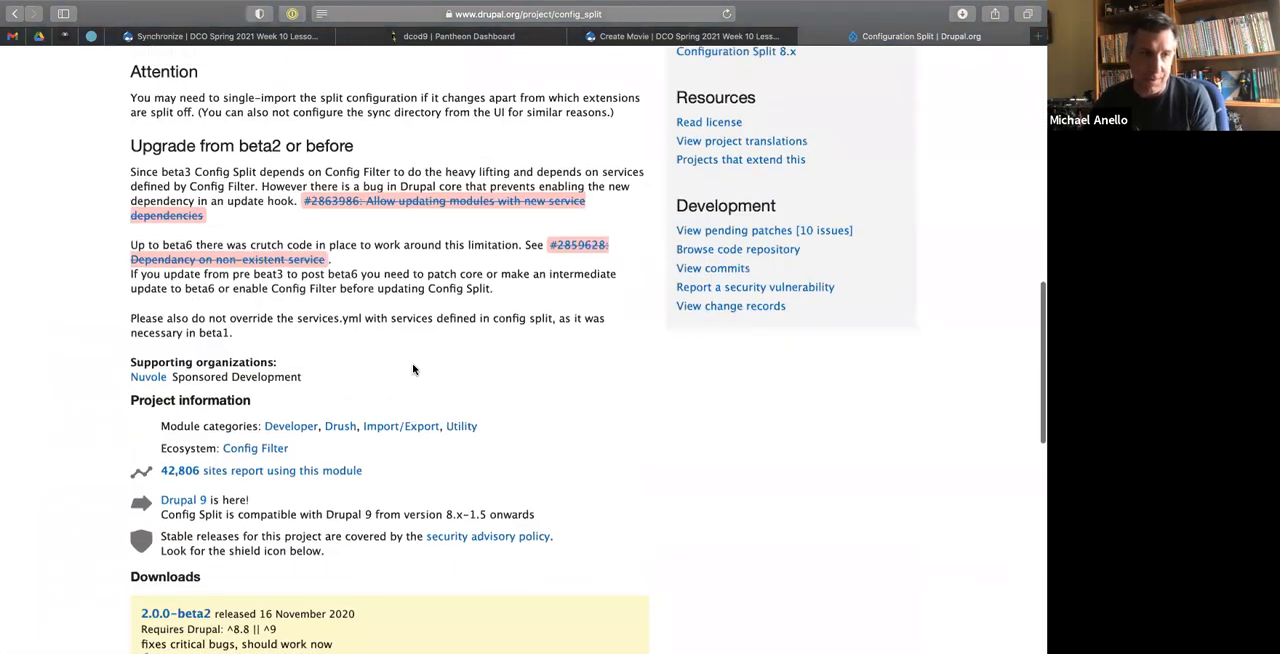
# Switch to the code editor and open README.md from the config_split module folder under web/modules/composer.
pyautogui.hotkey('ctrl', 'Left')
pyautogui.hotkey('ctrl', 'Right')
pyautogui.hotkey('ctrl', 'Right')
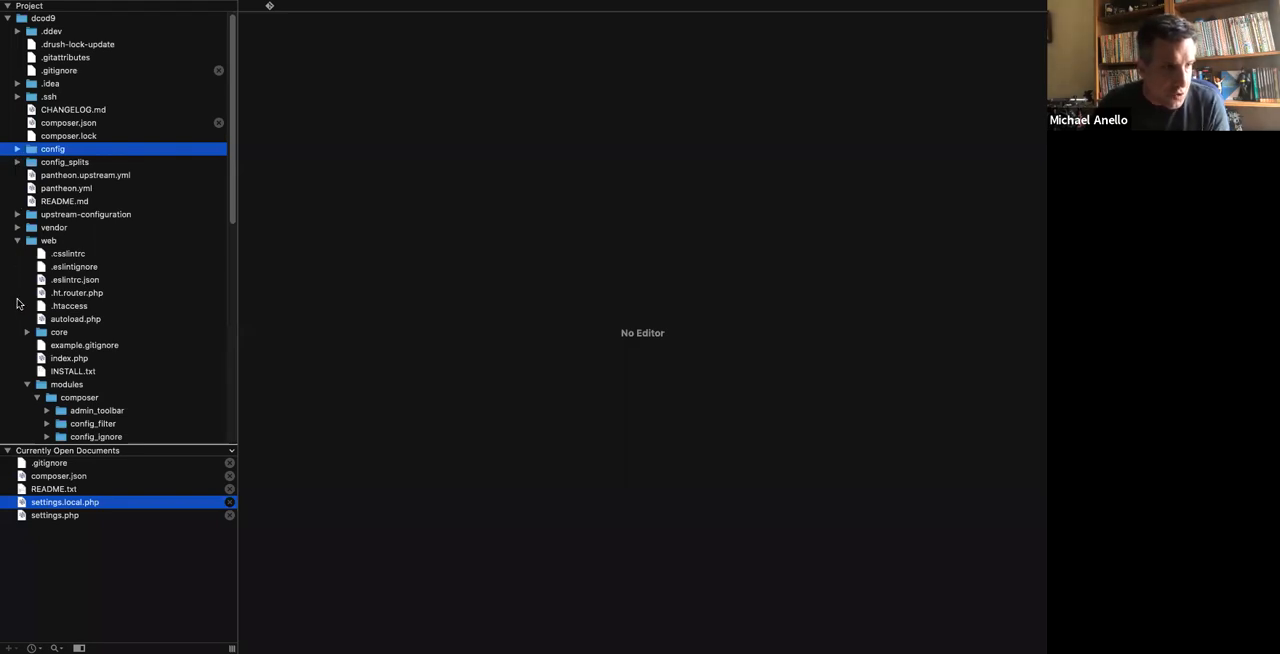
pyautogui.scroll(-5, 17, 300)
pyautogui.click(44, 254)
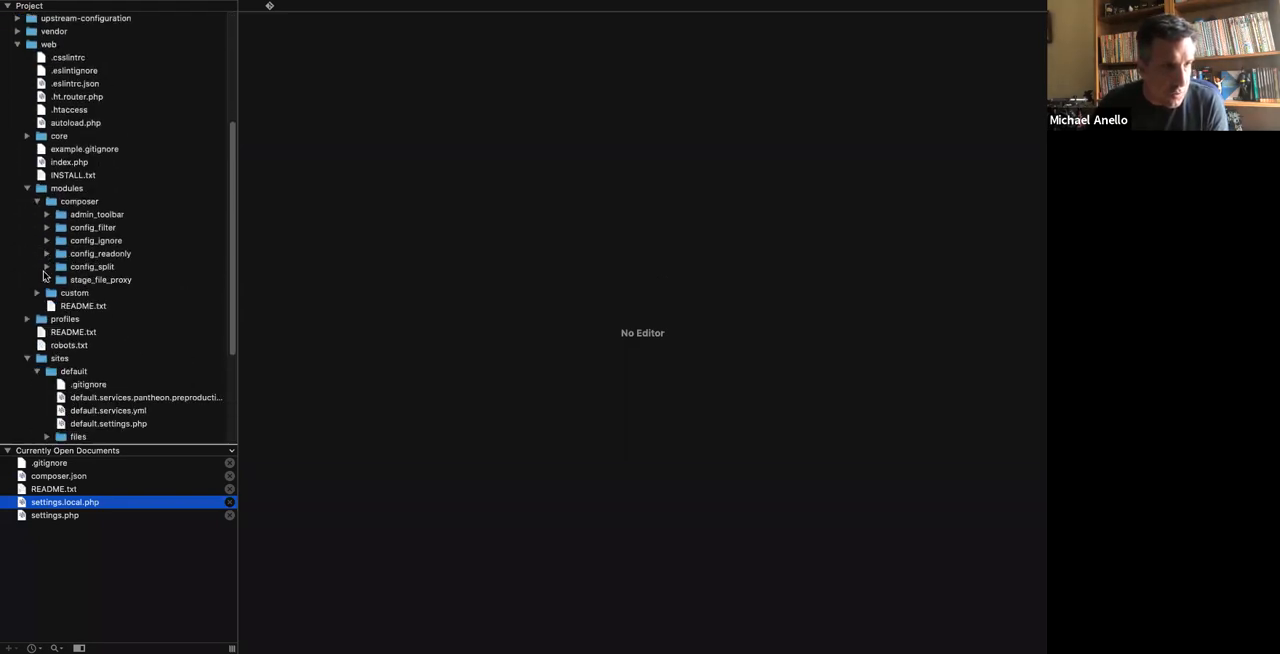
pyautogui.click(46, 267)
pyautogui.scroll(-4, 46, 270)
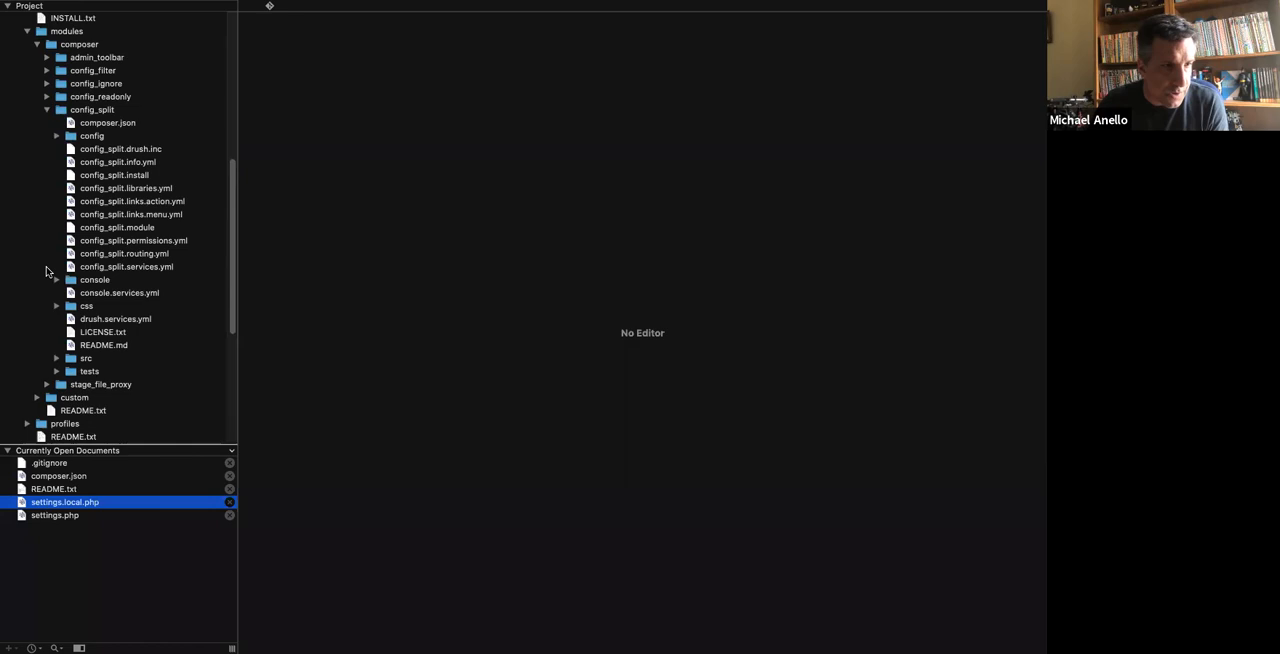
pyautogui.click(99, 345)
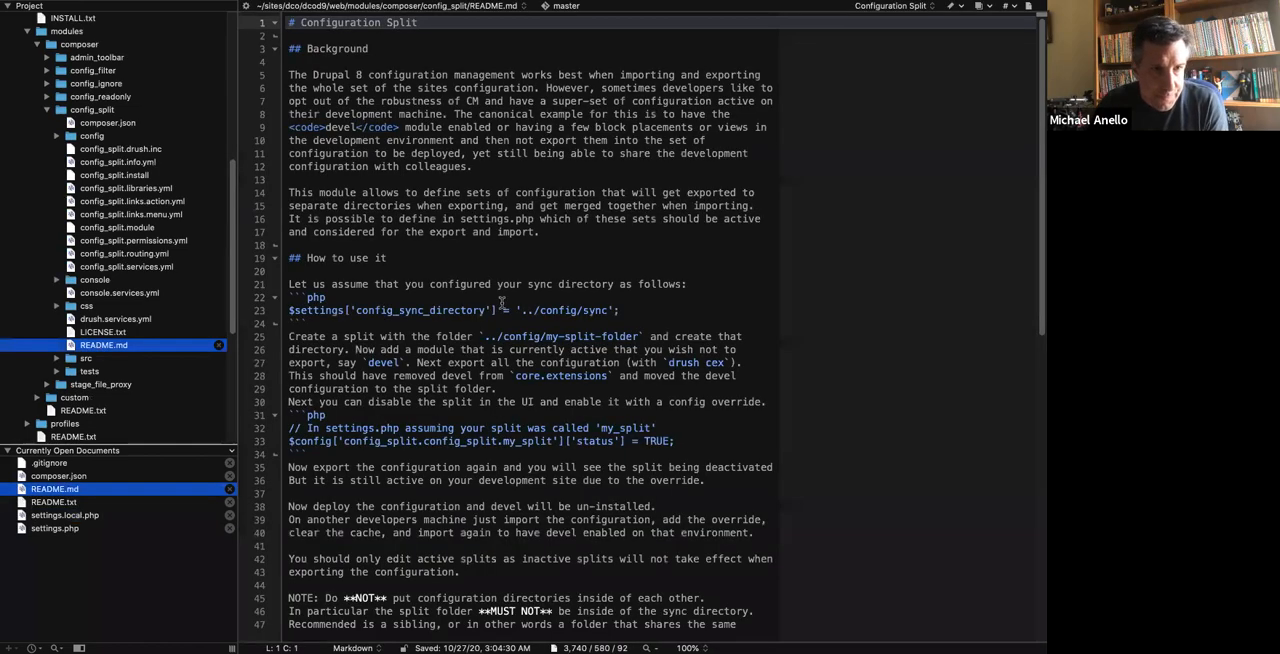
# Copy the README's $config['config_split.config_split.my_split']['status'] = TRUE; line into settings.local.php, below the file_public_path setting.
pyautogui.moveTo(692, 440); pyautogui.dragTo(283, 445)
pyautogui.press('super+c')
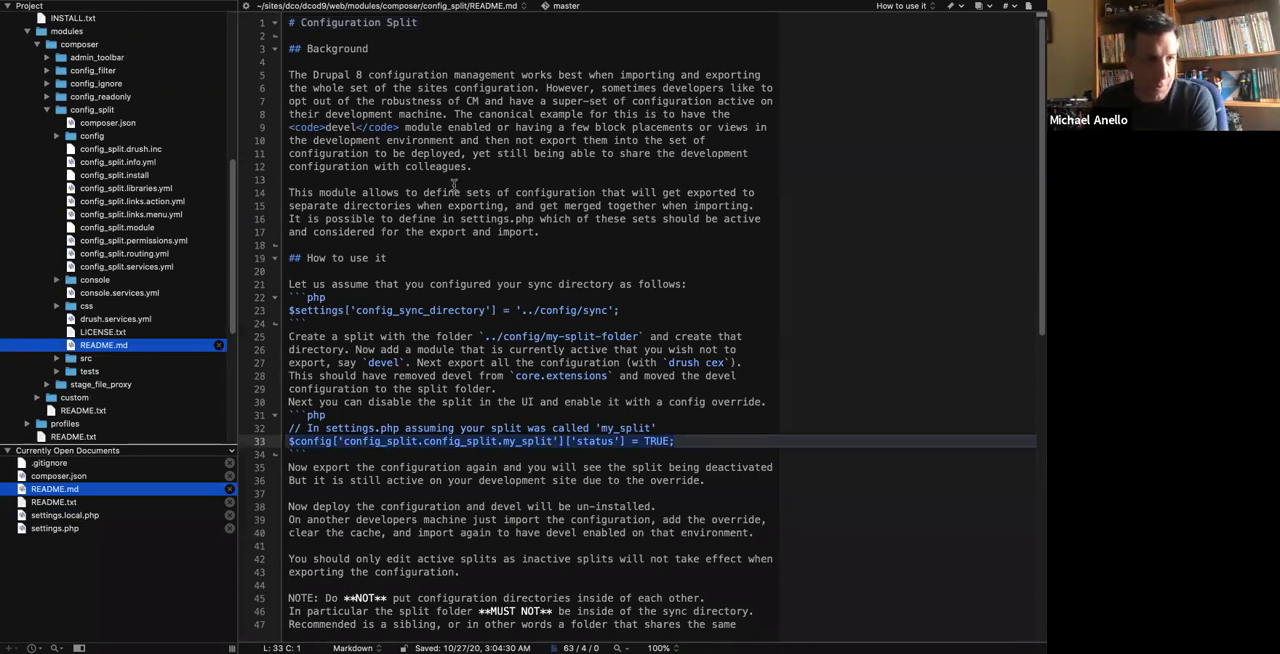
pyautogui.press('super+w')
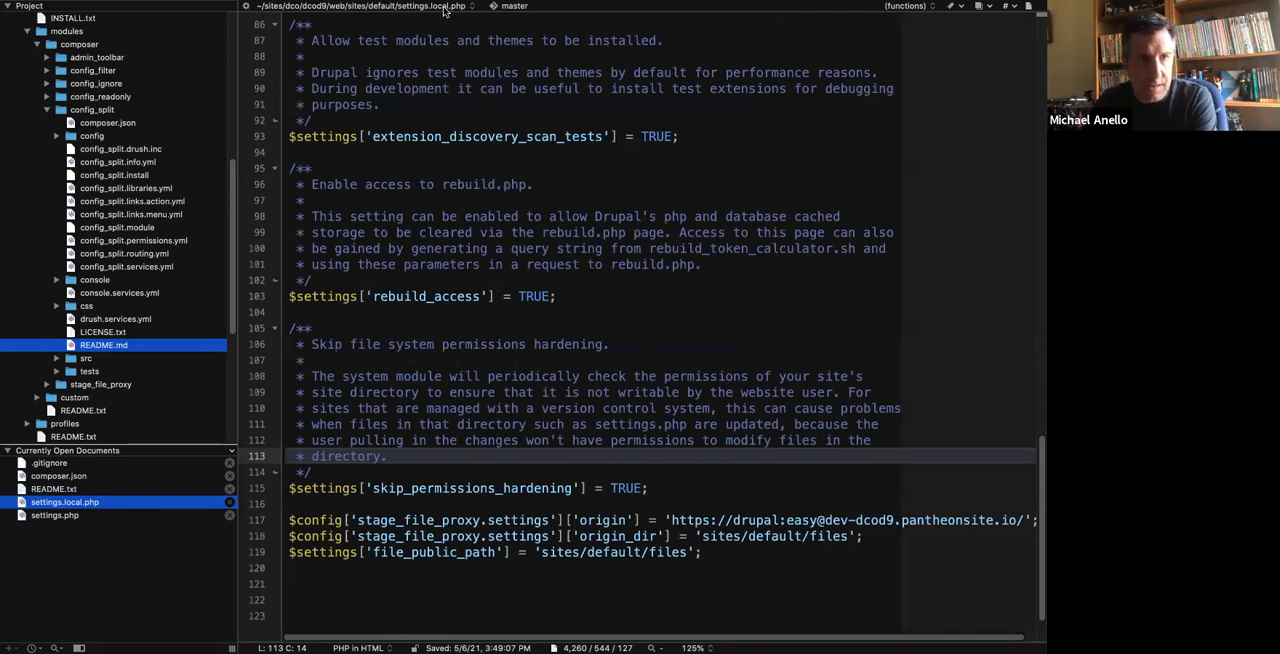
pyautogui.scroll(-2, 446, 427)
pyautogui.click(748, 507)
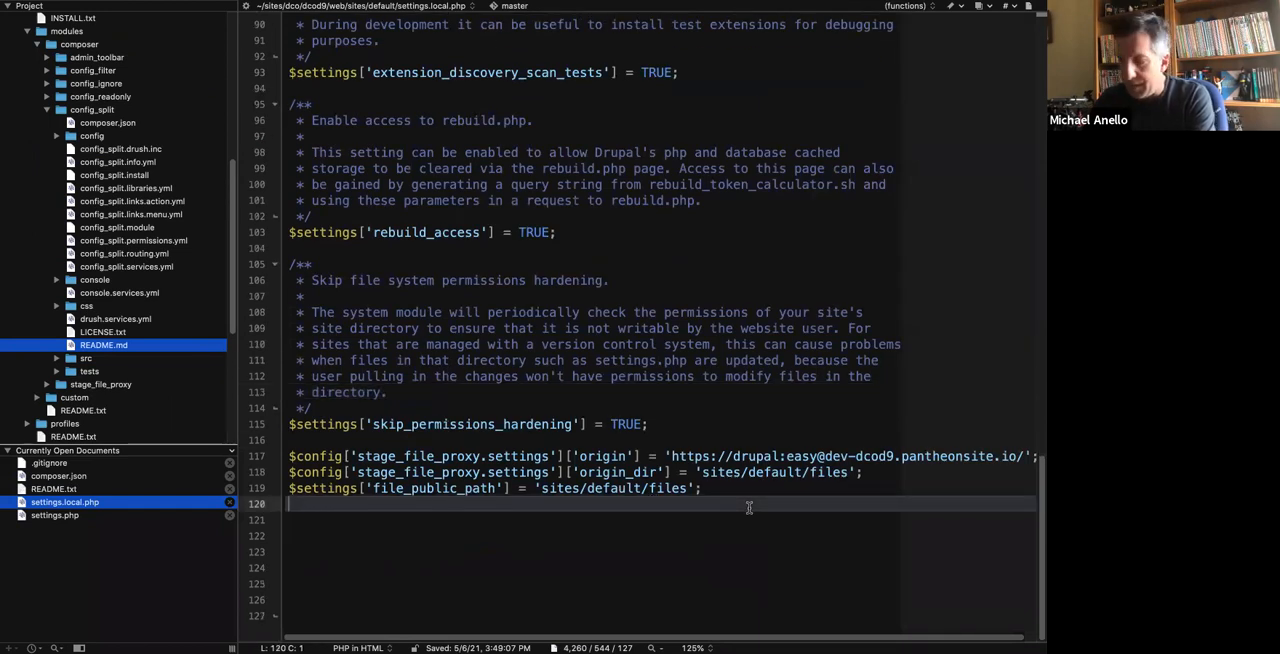
pyautogui.press('Return')
pyautogui.press('super+v')
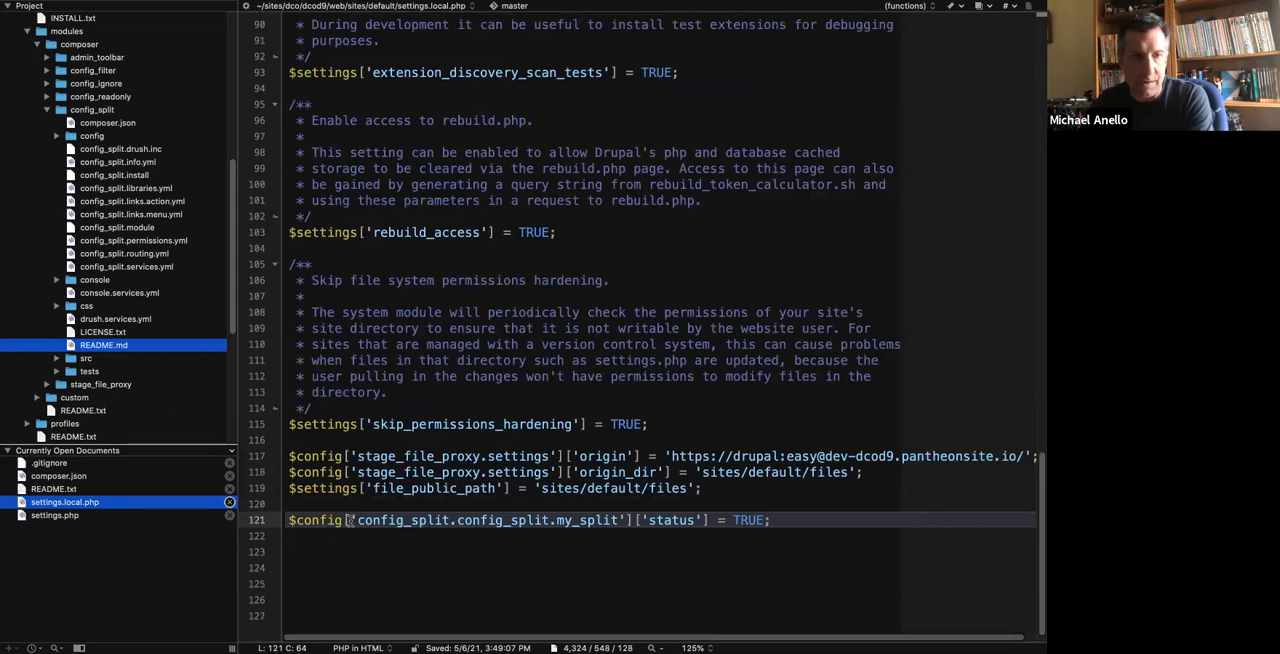
# Change the split name in the pasted status override to local_development and save settings.local.php.
pyautogui.doubleClick(587, 520)
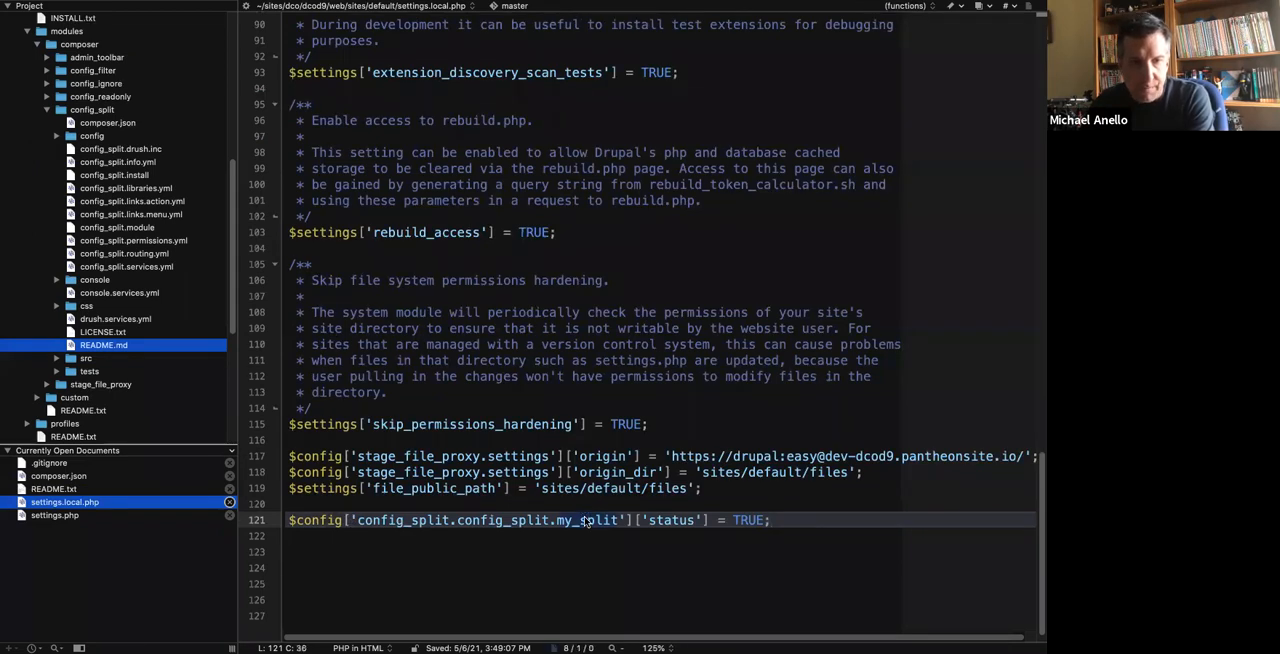
pyautogui.write('local_developm')
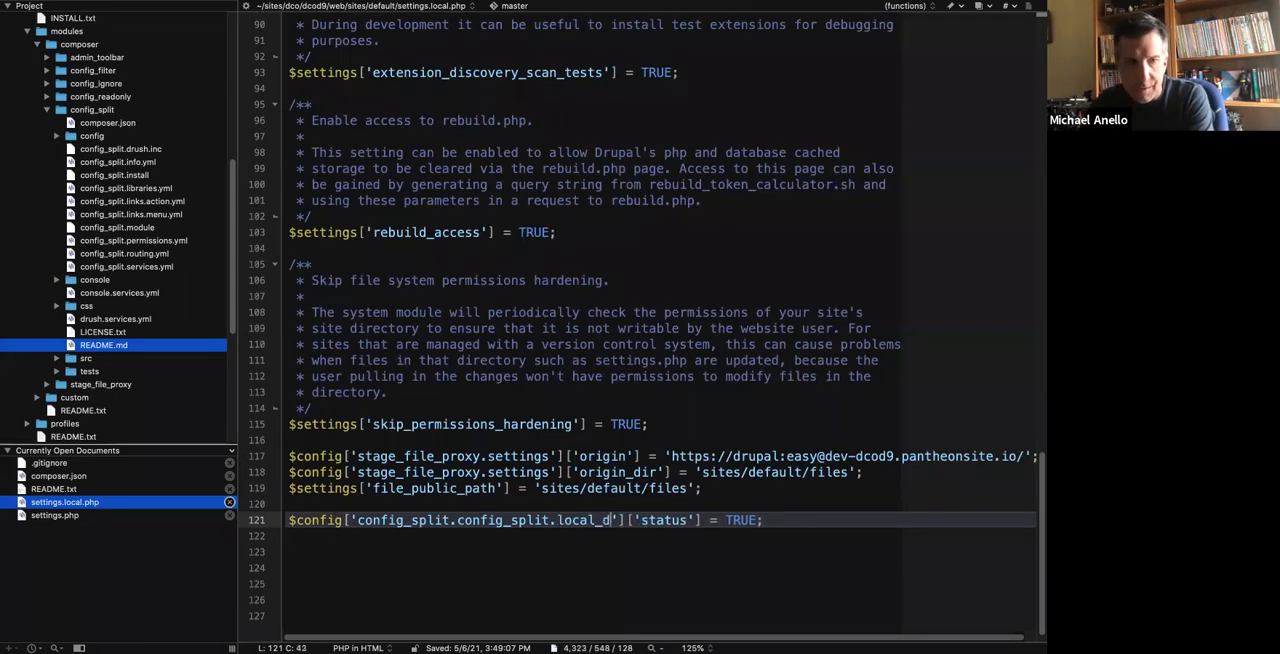
pyautogui.write('ent')
pyautogui.click(864, 520)
pyautogui.press('super+s')
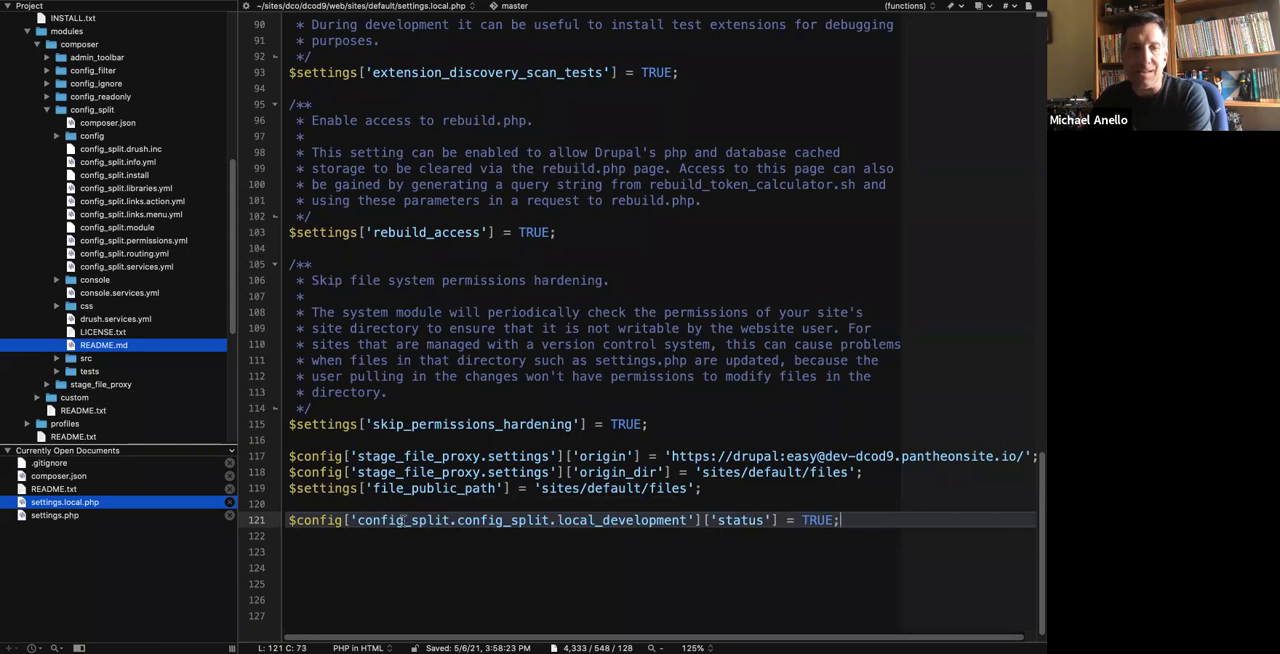
# Review the local_development status override line and the file it is stored in.
pyautogui.doubleClick(618, 520)
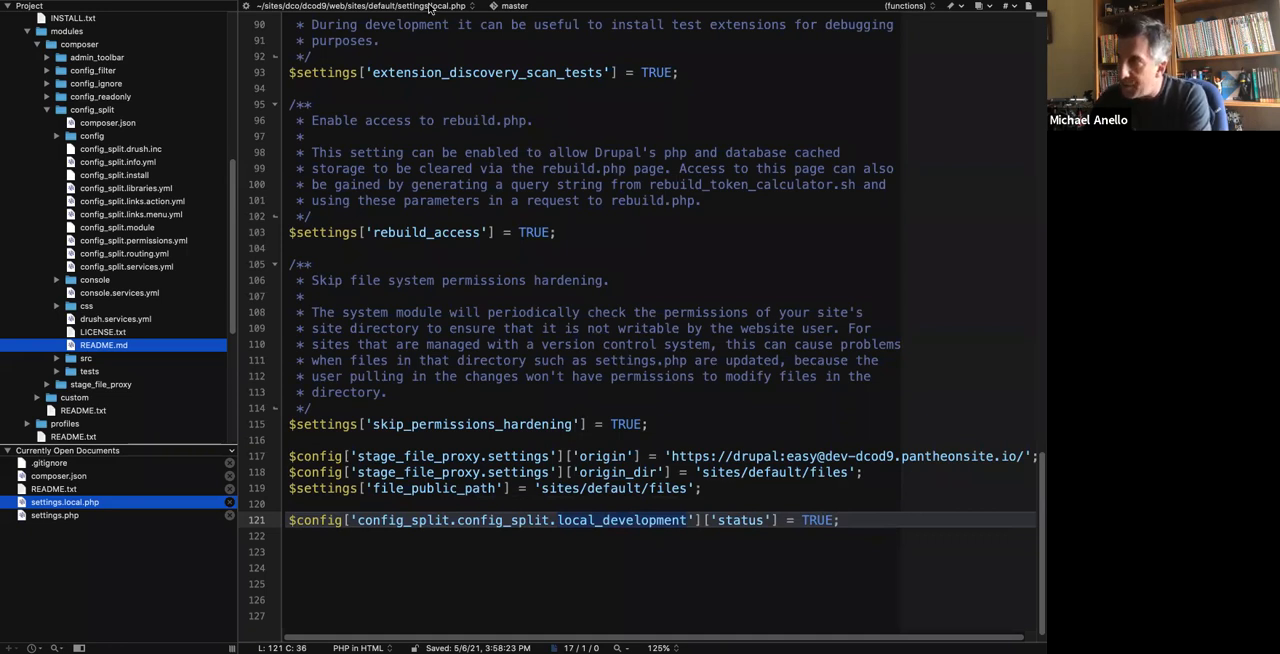
pyautogui.click(478, 550)
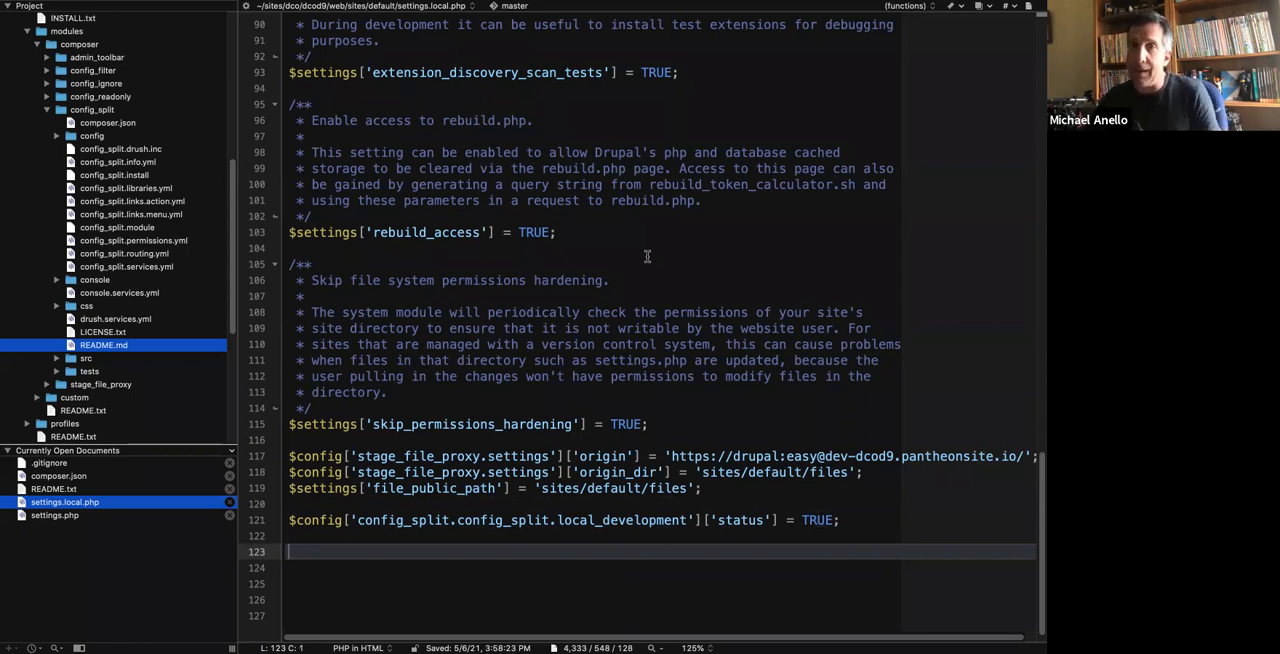
pyautogui.click(860, 510)
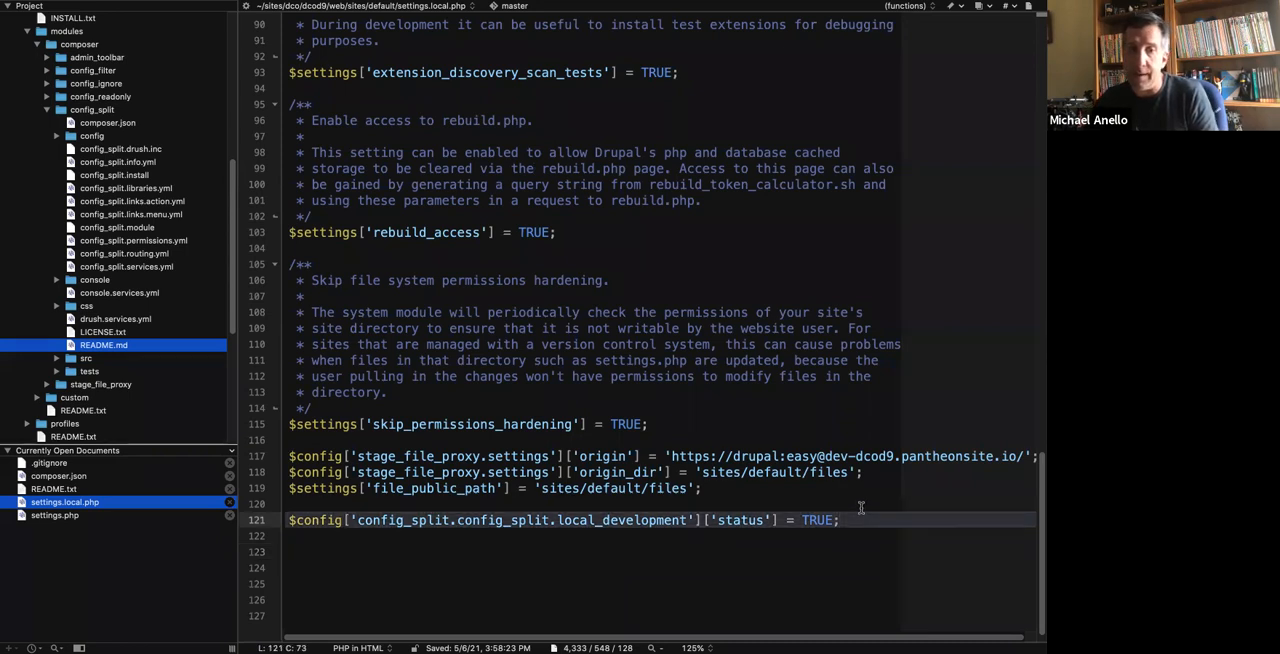
pyautogui.hotkey('shift', 'Up')
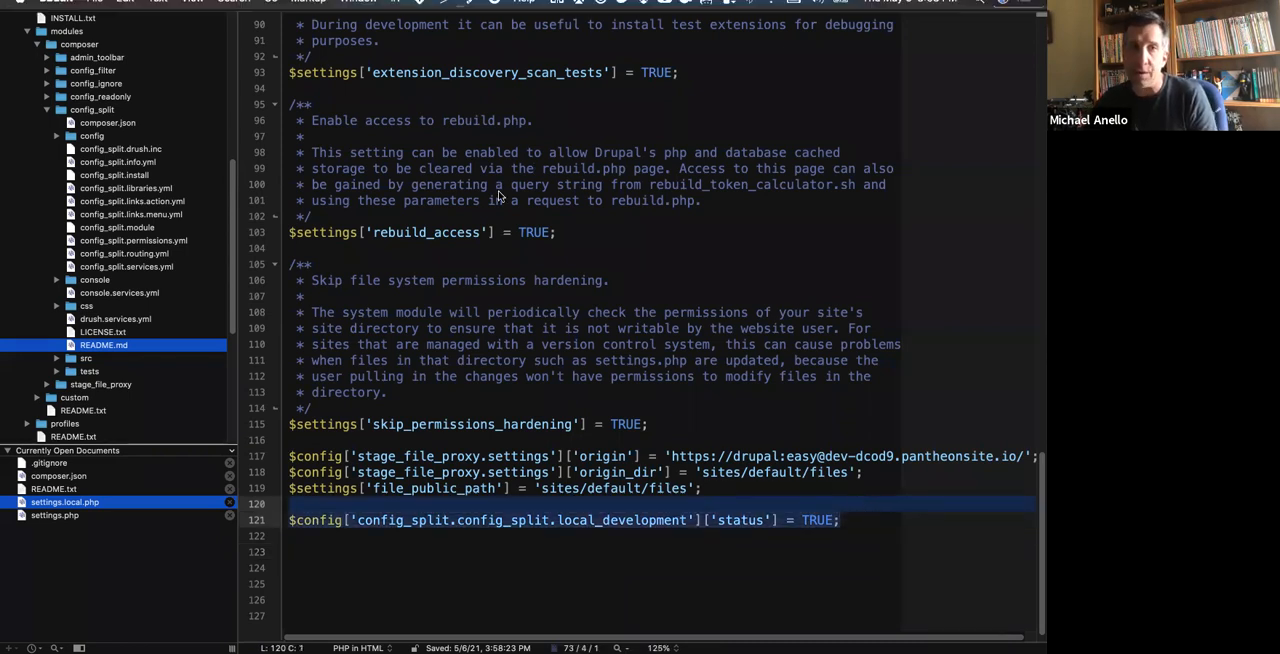
pyautogui.click(650, 314)
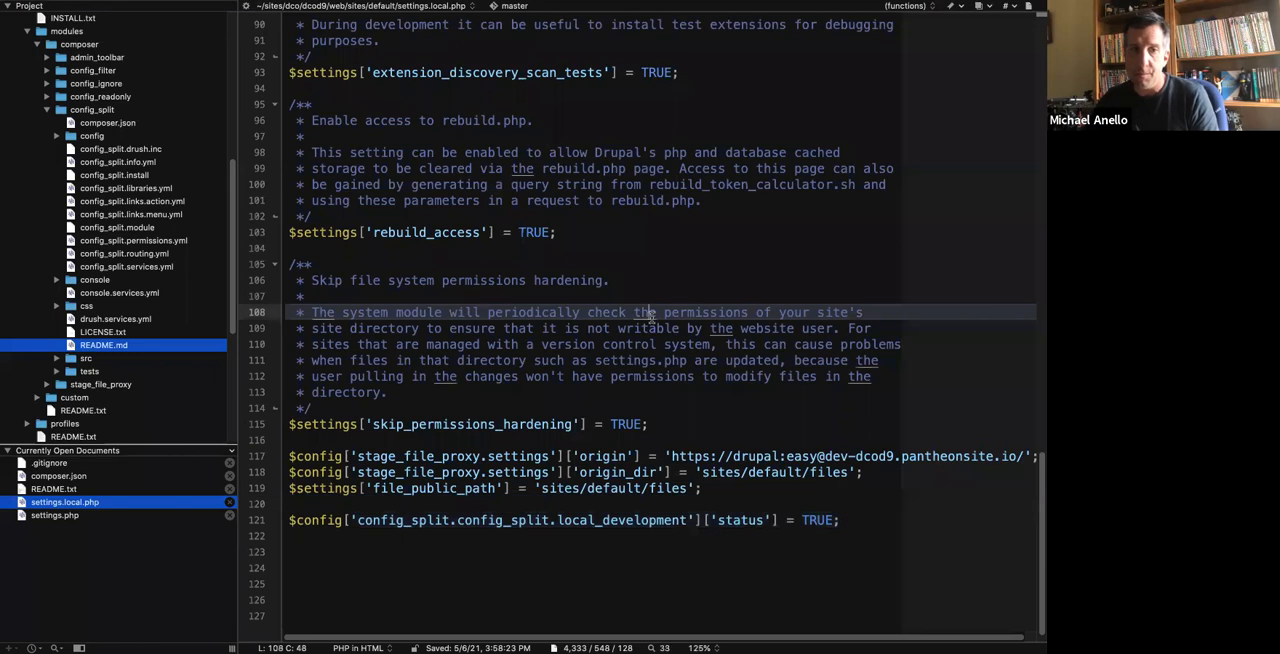
# Return to the browser's Synchronize page, reload it, and flush all Drupal caches.
pyautogui.hotkey('ctrl', 'Right')
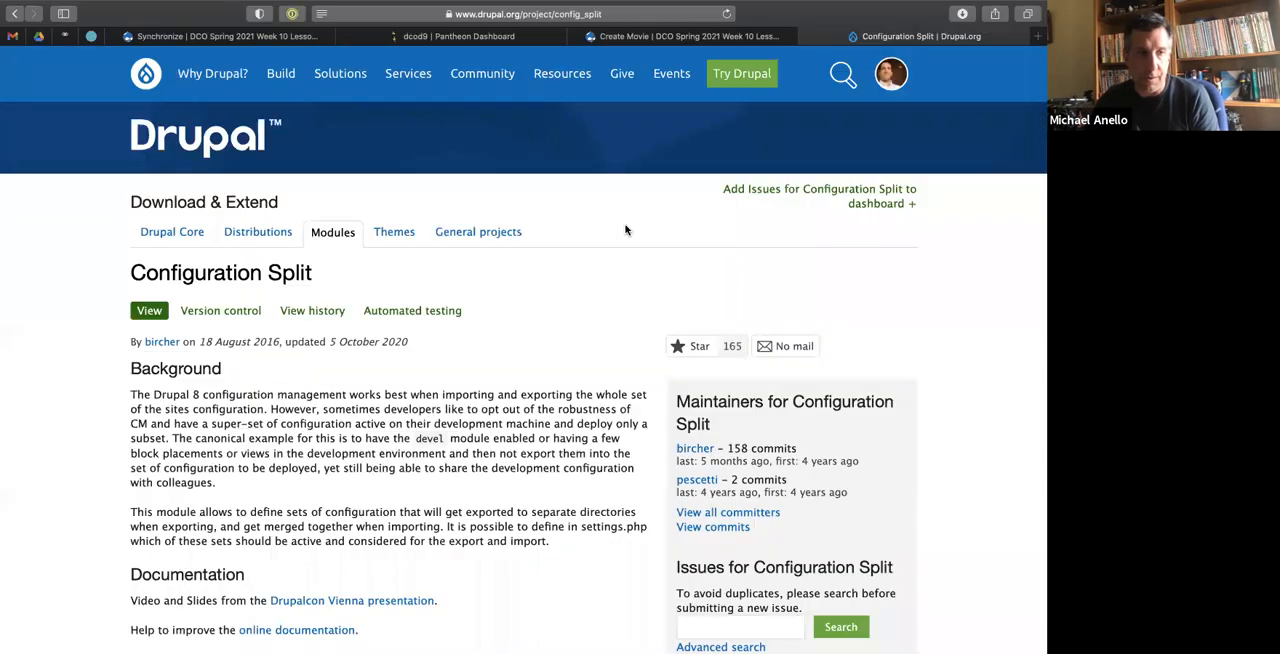
pyautogui.click(277, 41)
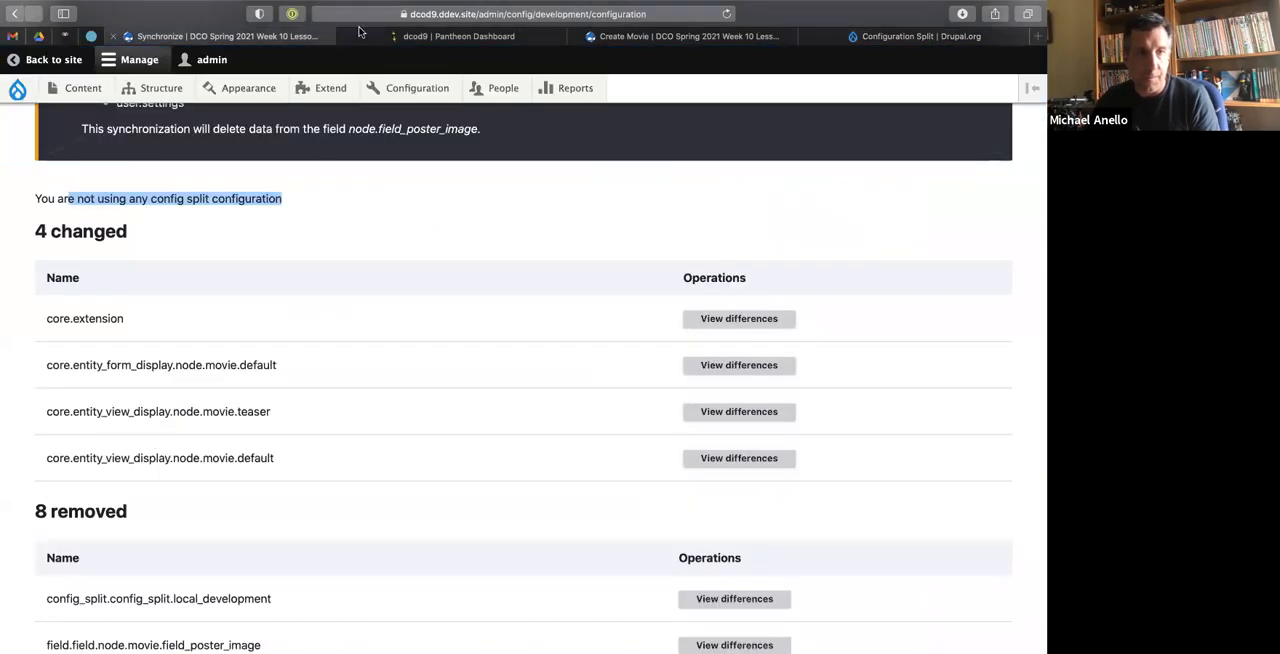
pyautogui.click(726, 14)
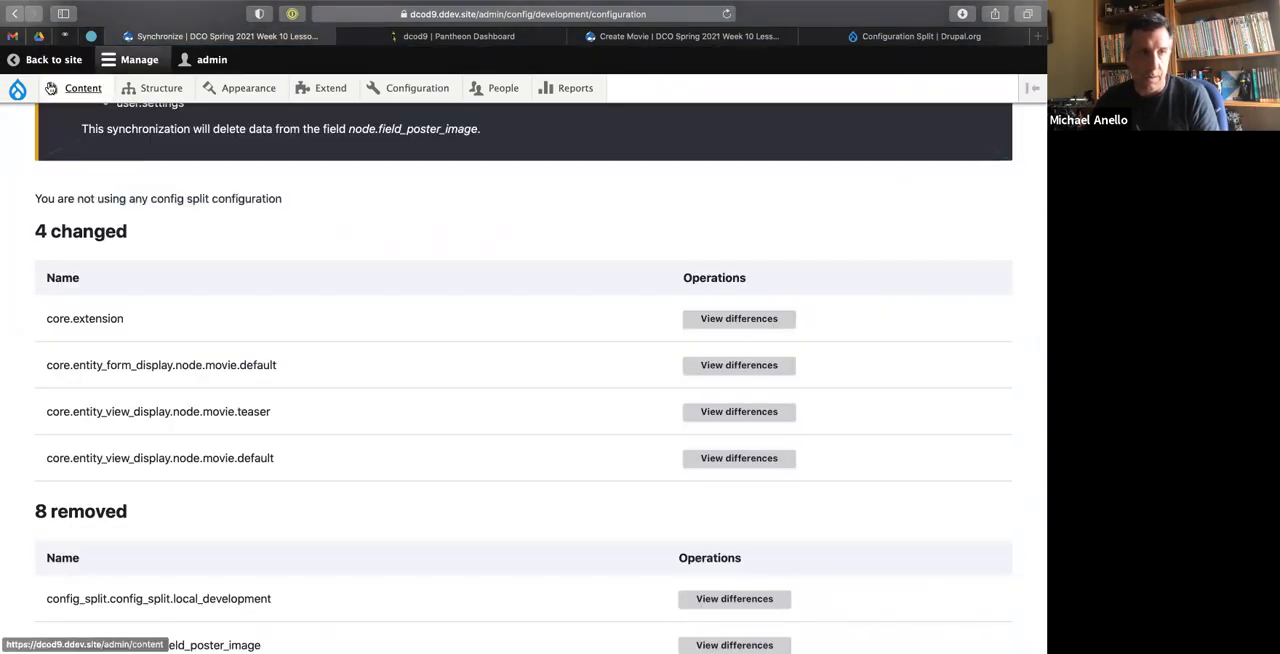
pyautogui.moveTo(24, 93)
pyautogui.click(31, 146)
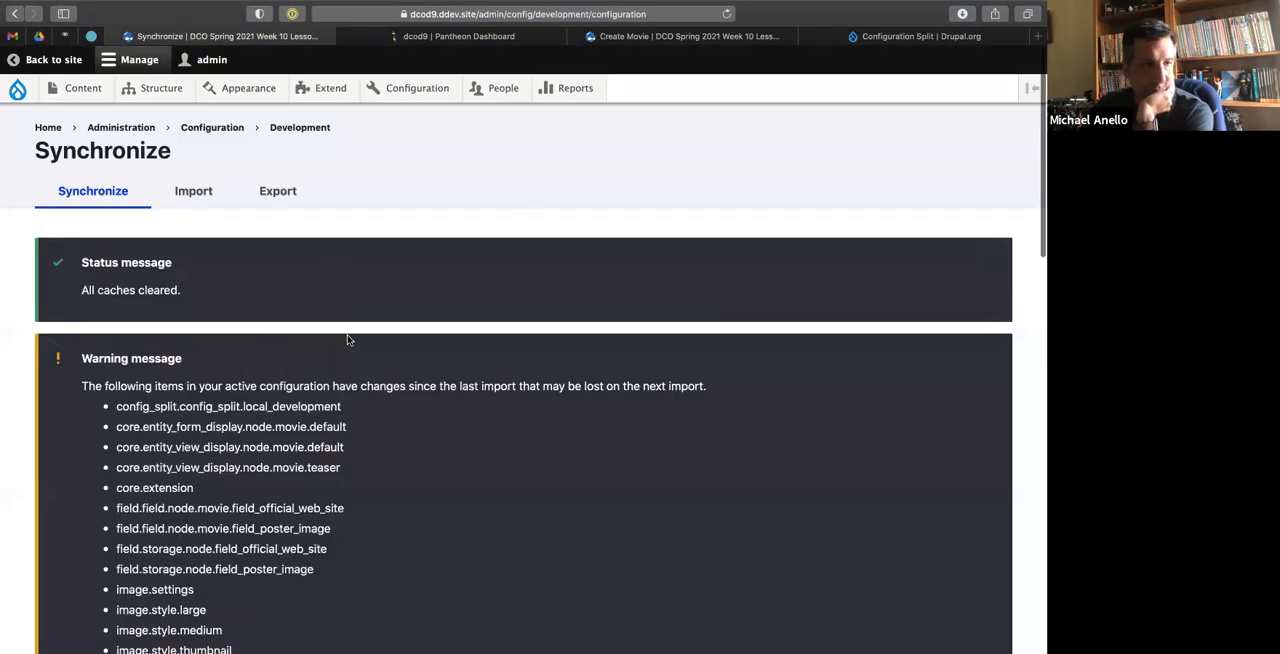
# Check which config split the Synchronize page lists as used.
pyautogui.scroll(-10, 349, 340)
pyautogui.scroll(3, 349, 340)
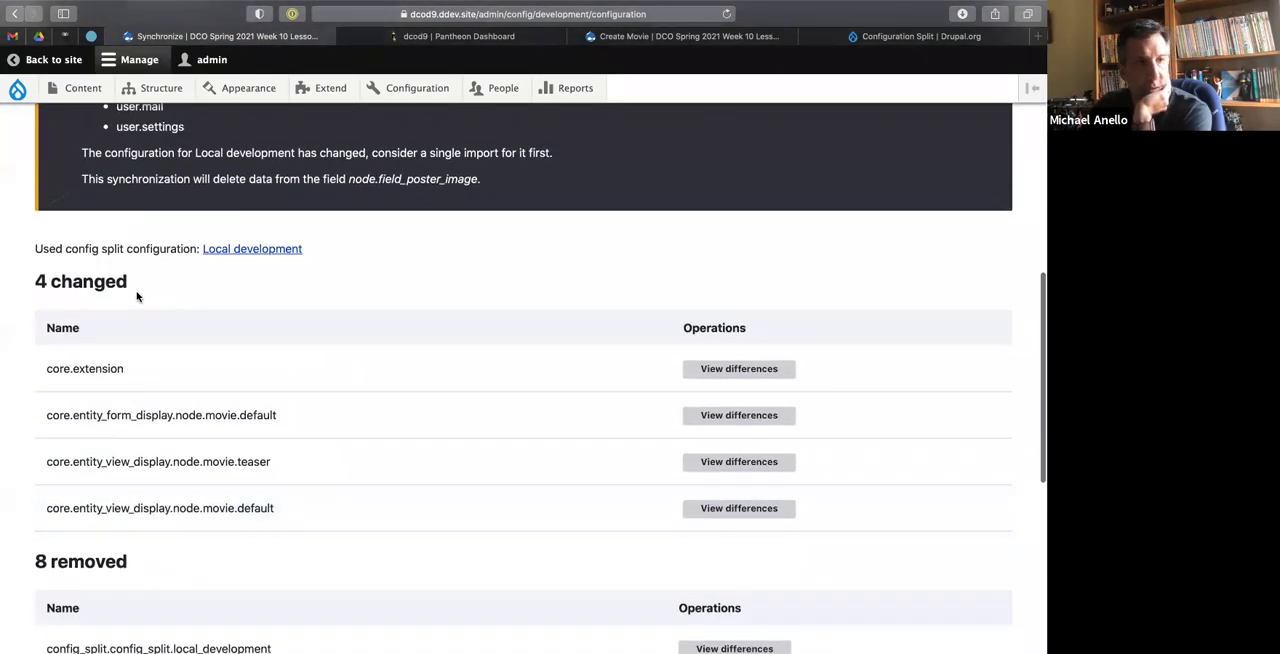
pyautogui.moveTo(71, 248); pyautogui.dragTo(174, 249)
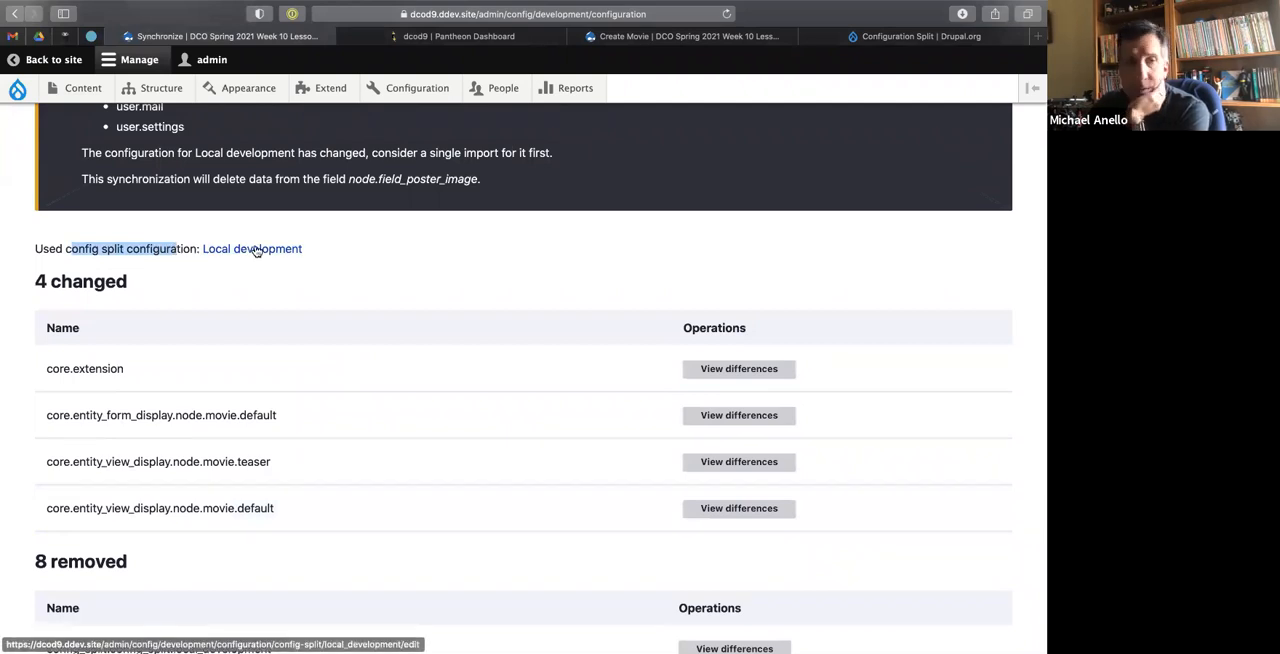
pyautogui.click(402, 212)
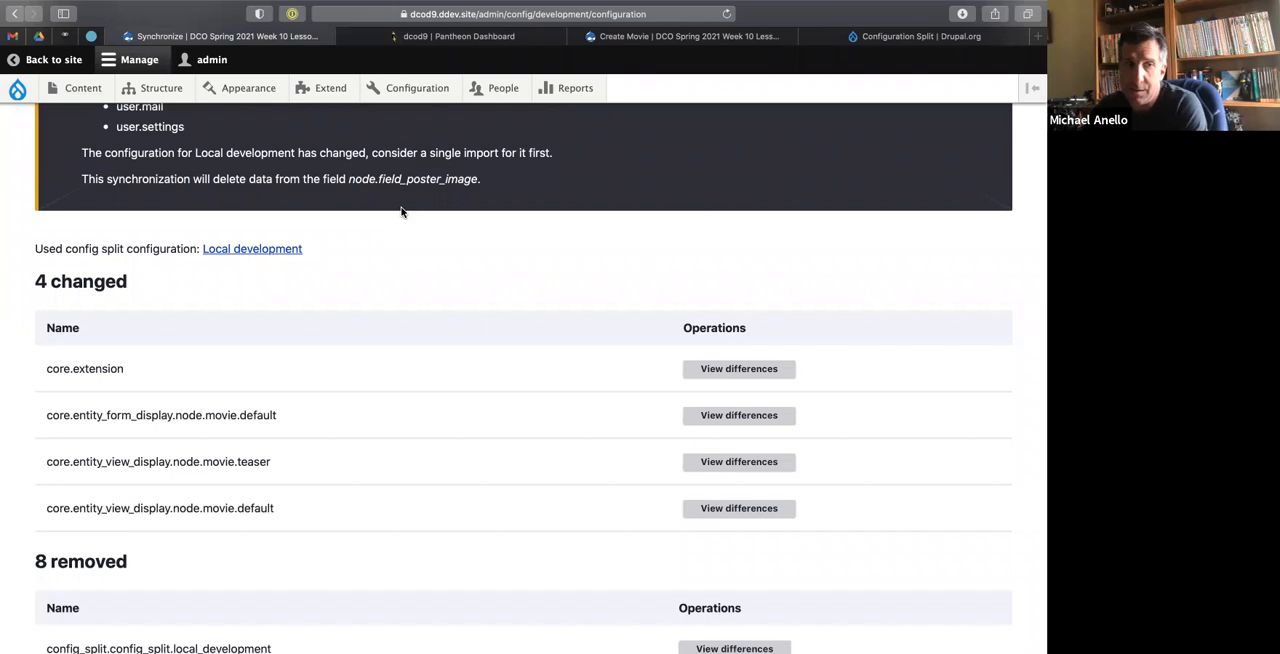
# Switch to the terminal, run ddev drush config-export, and accept replacing the files in the export directory.
pyautogui.hotkey('ctrl', 'Left')
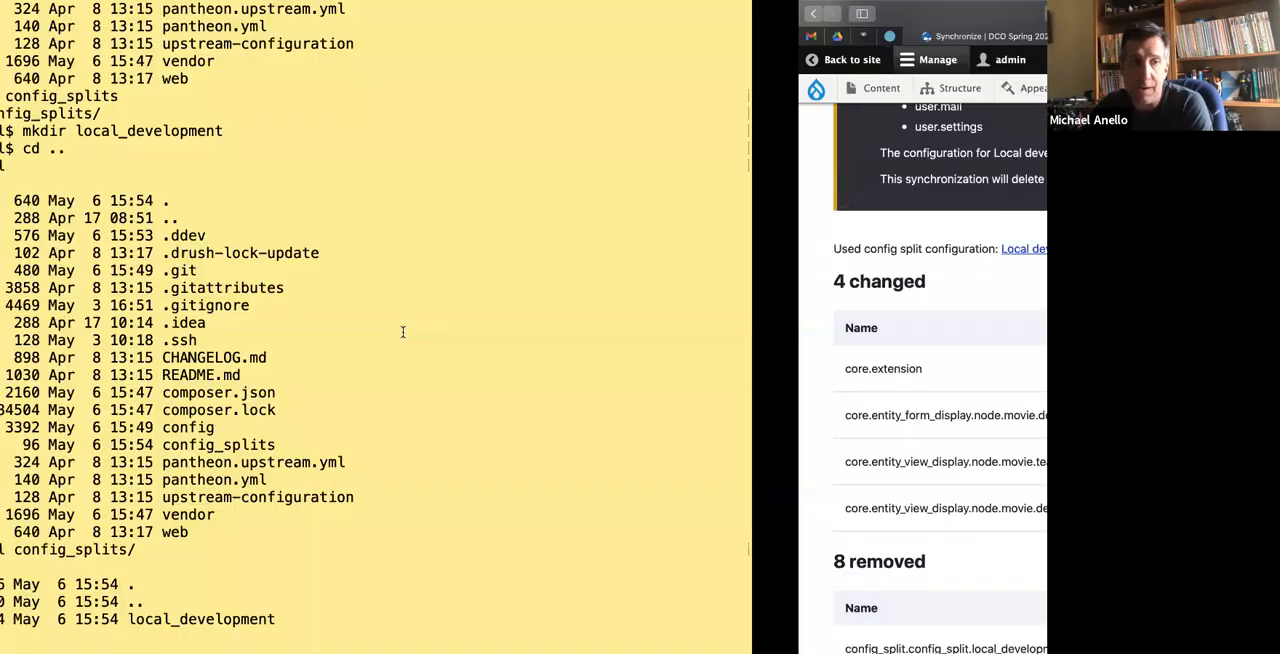
pyautogui.write('ddev')
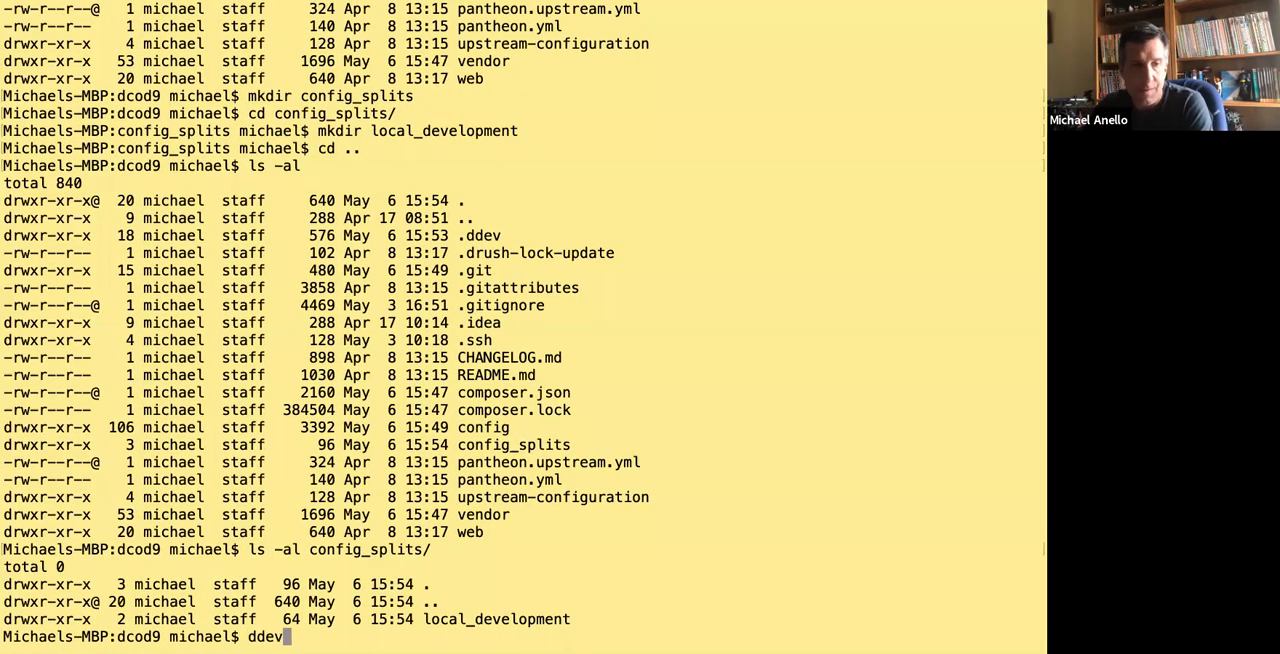
pyautogui.write(' drush config-export')
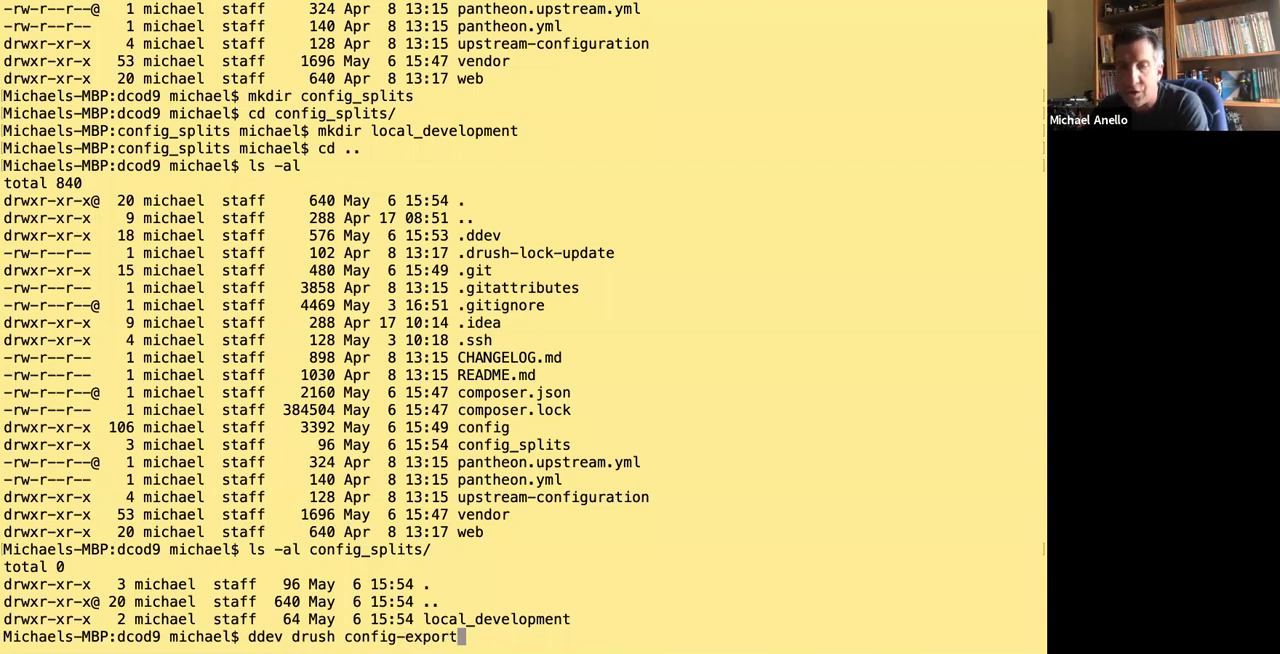
pyautogui.press('Return')
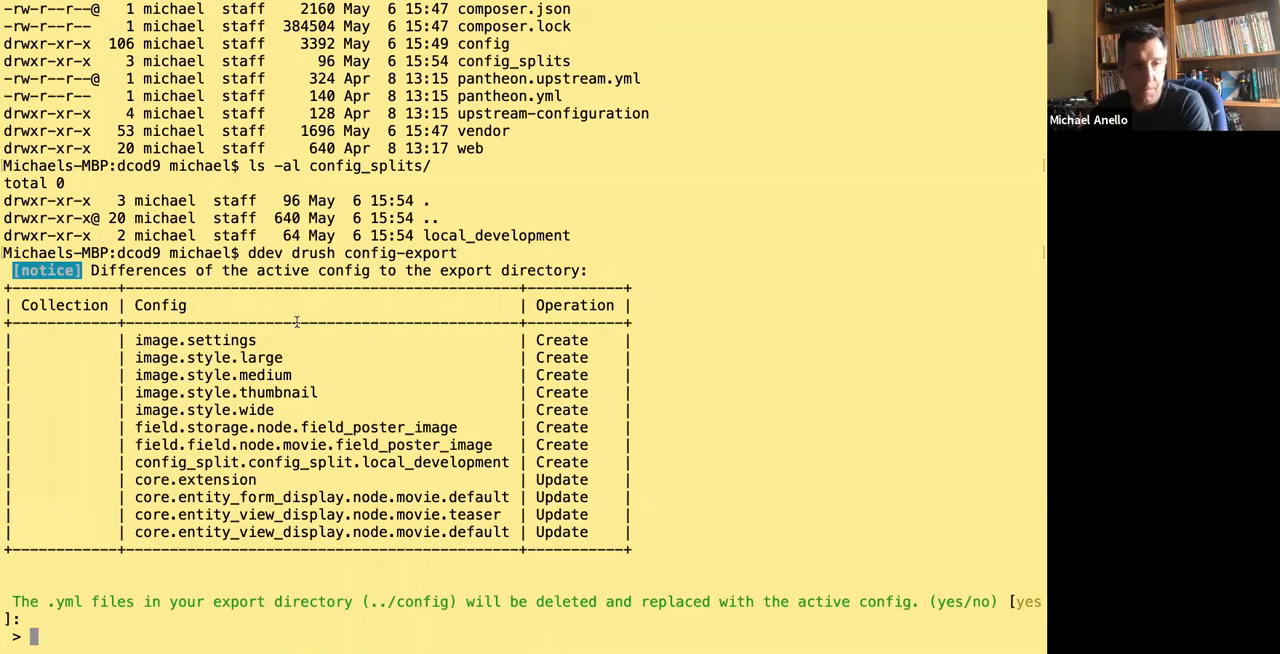
pyautogui.press('Return')
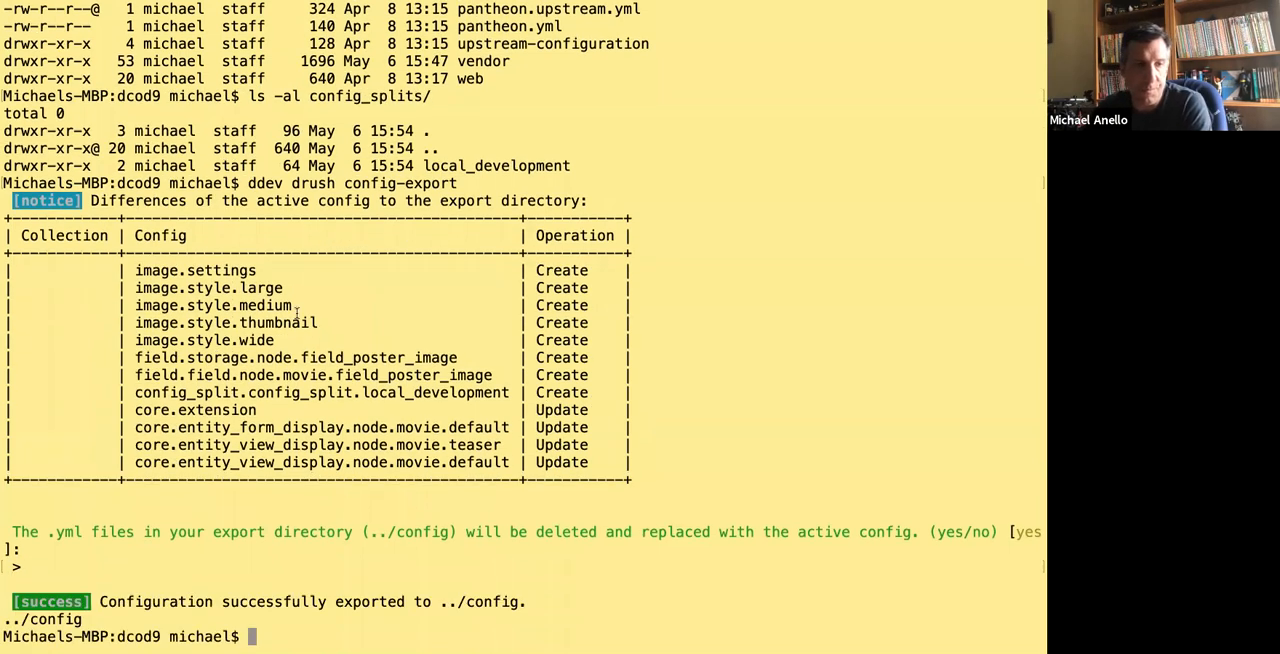
# List all files in config_splits/local_development and check the exported stage_file_proxy.settings.yml entry.
pyautogui.write('ls -al c')
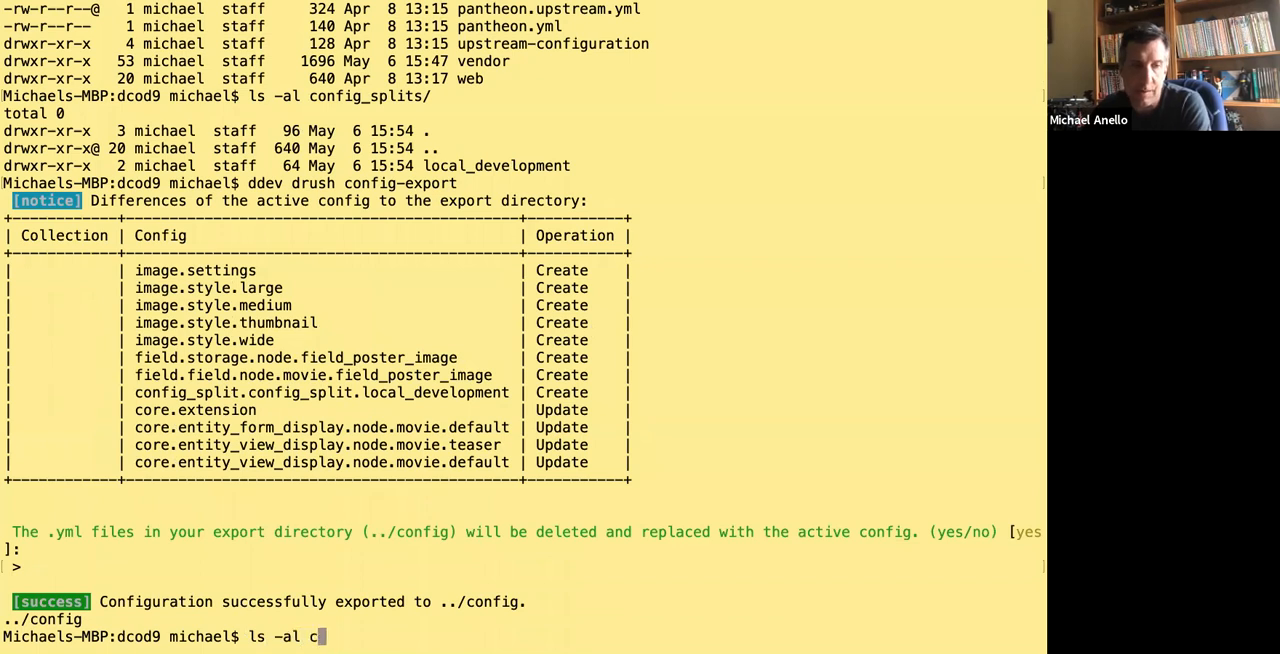
pyautogui.write('onfig_splits/')
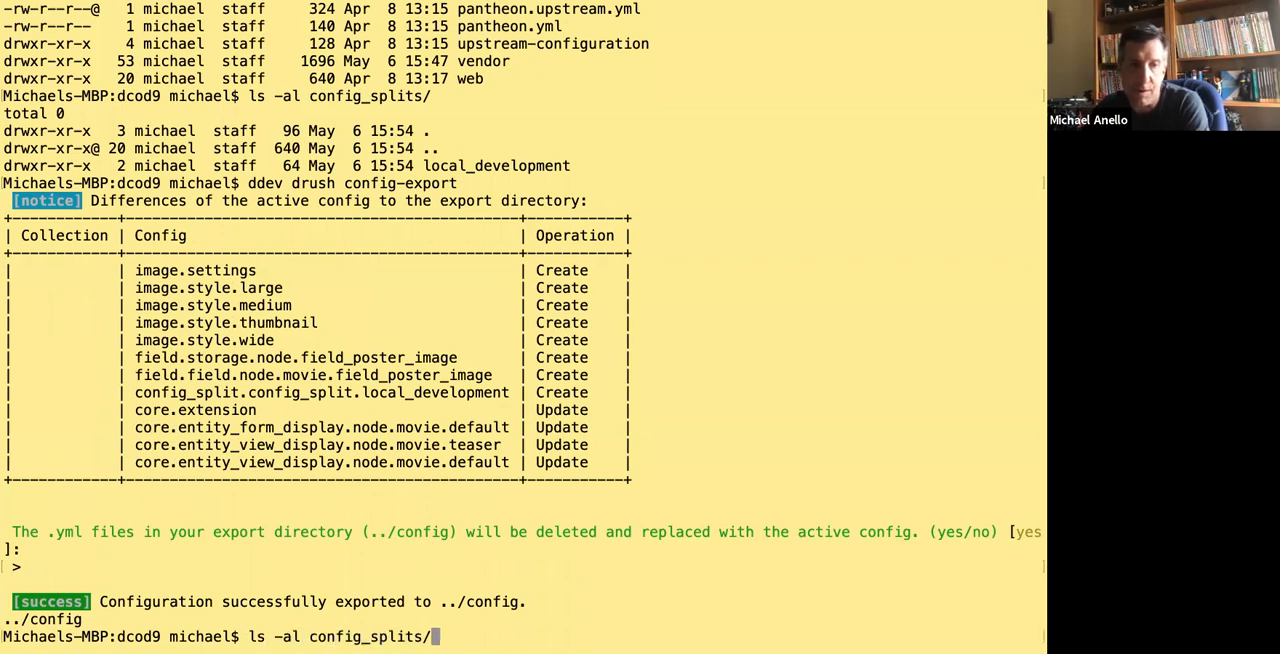
pyautogui.write('l')
pyautogui.press('Tab')
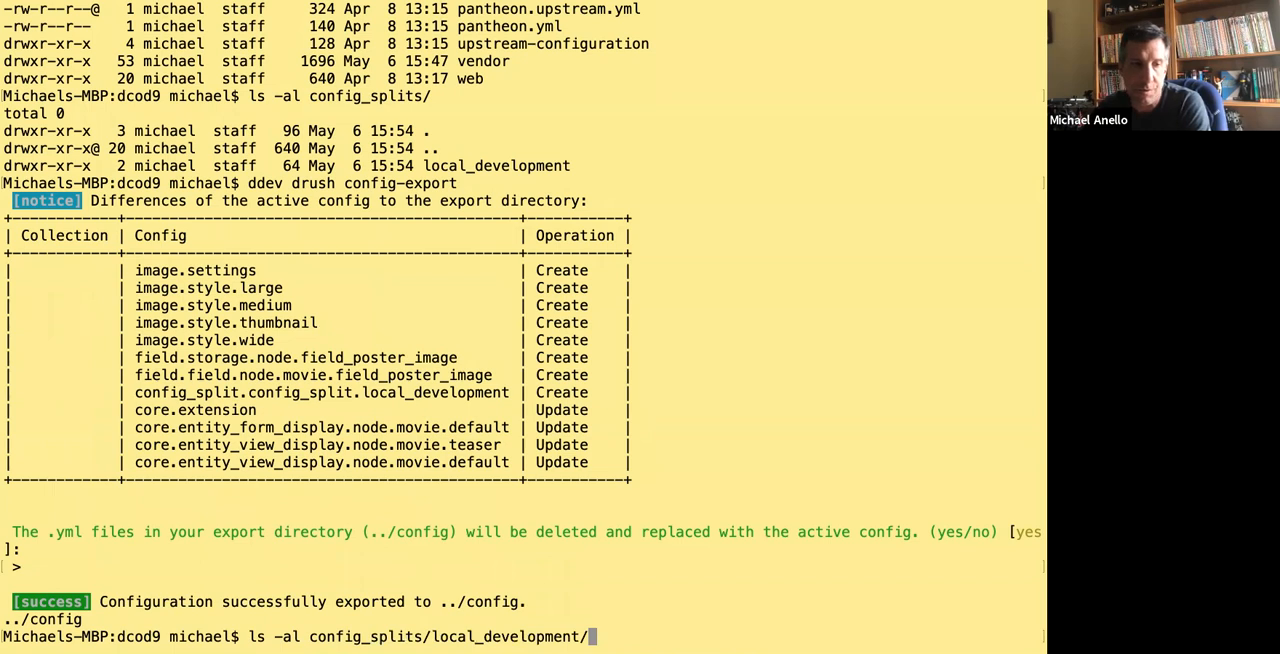
pyautogui.press('Return')
pyautogui.moveTo(410, 619); pyautogui.dragTo(704, 619)
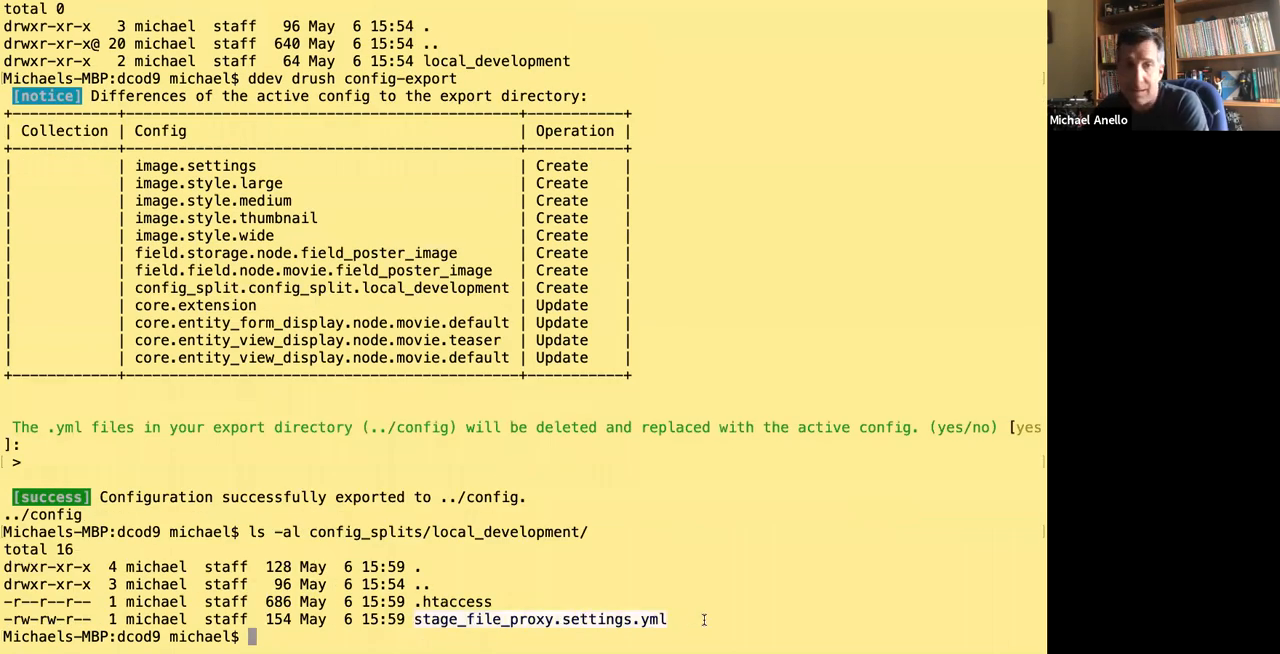
pyautogui.click(520, 527)
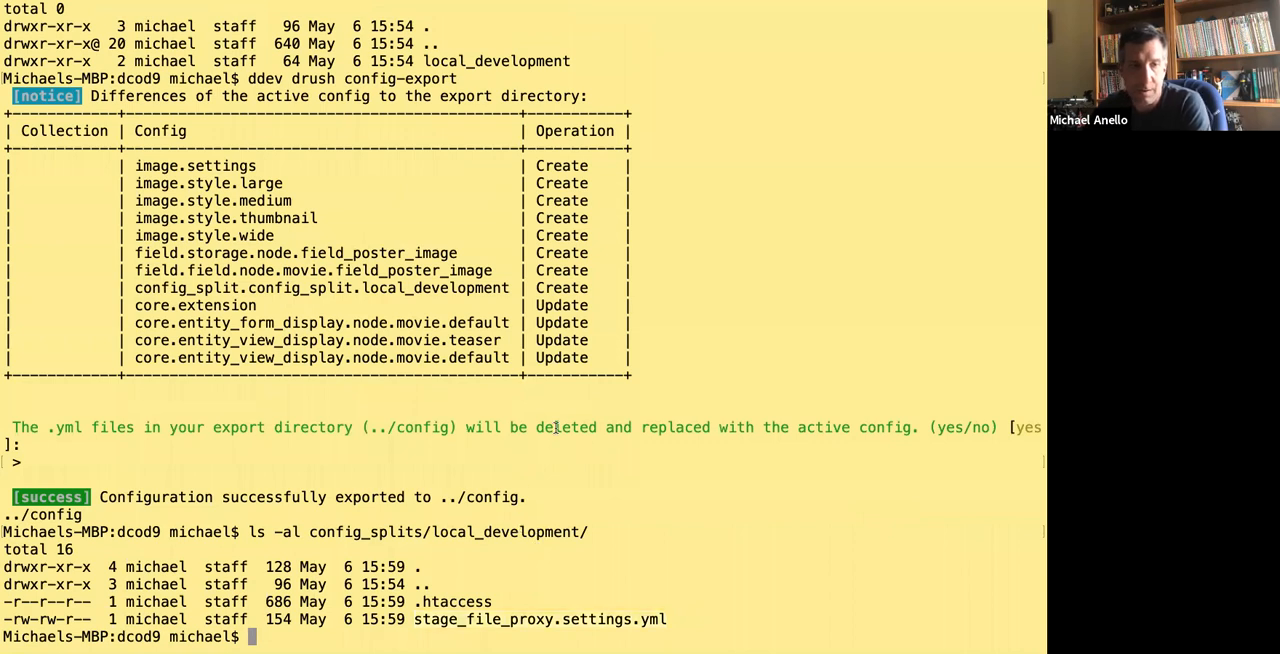
# List all files in the config folder and check whether a stage_file_proxy settings file is among them.
pyautogui.write('ls -al config')
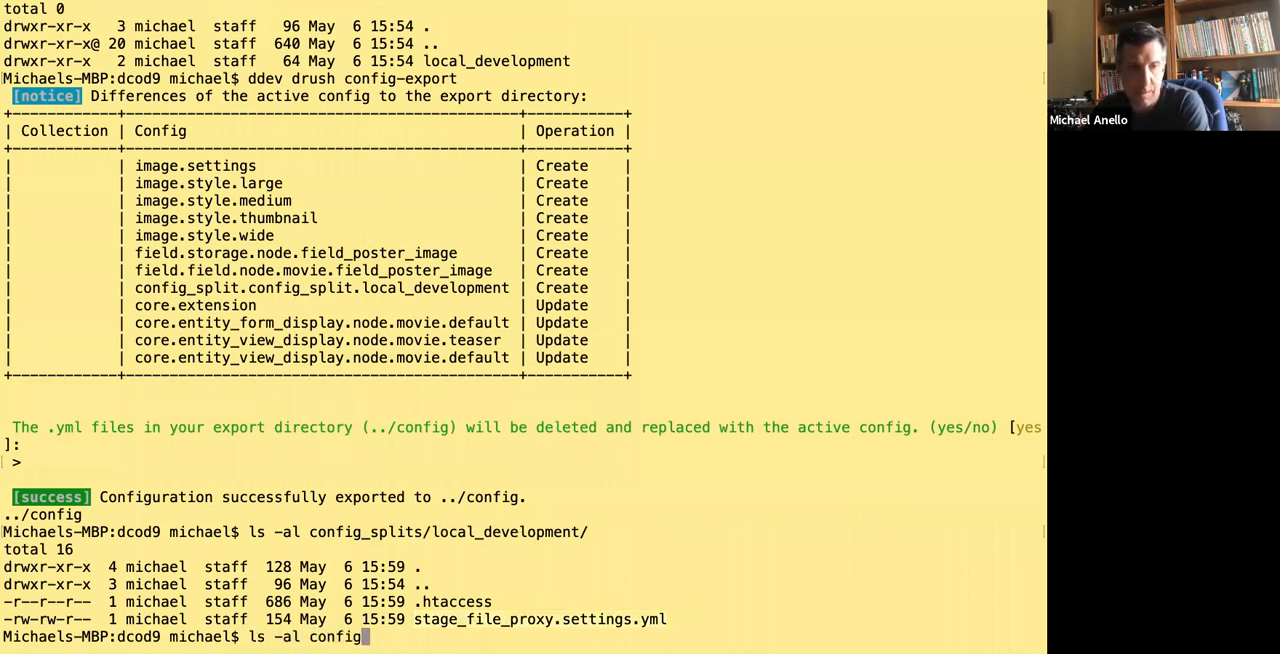
pyautogui.press('Return')
pyautogui.scroll(2, 565, 355)
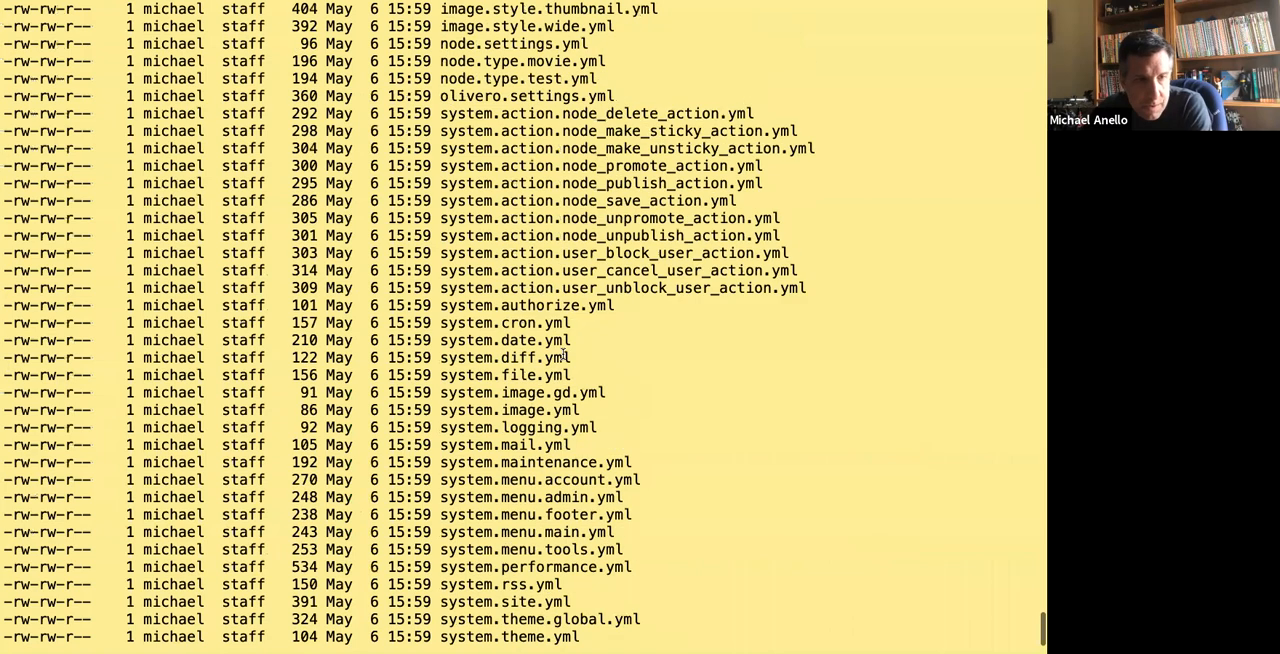
pyautogui.scroll(2, 565, 355)
pyautogui.scroll(-3, 563, 350)
pyautogui.scroll(3, 561, 343)
pyautogui.scroll(1, 561, 343)
pyautogui.moveTo(437, 149); pyautogui.dragTo(471, 167)
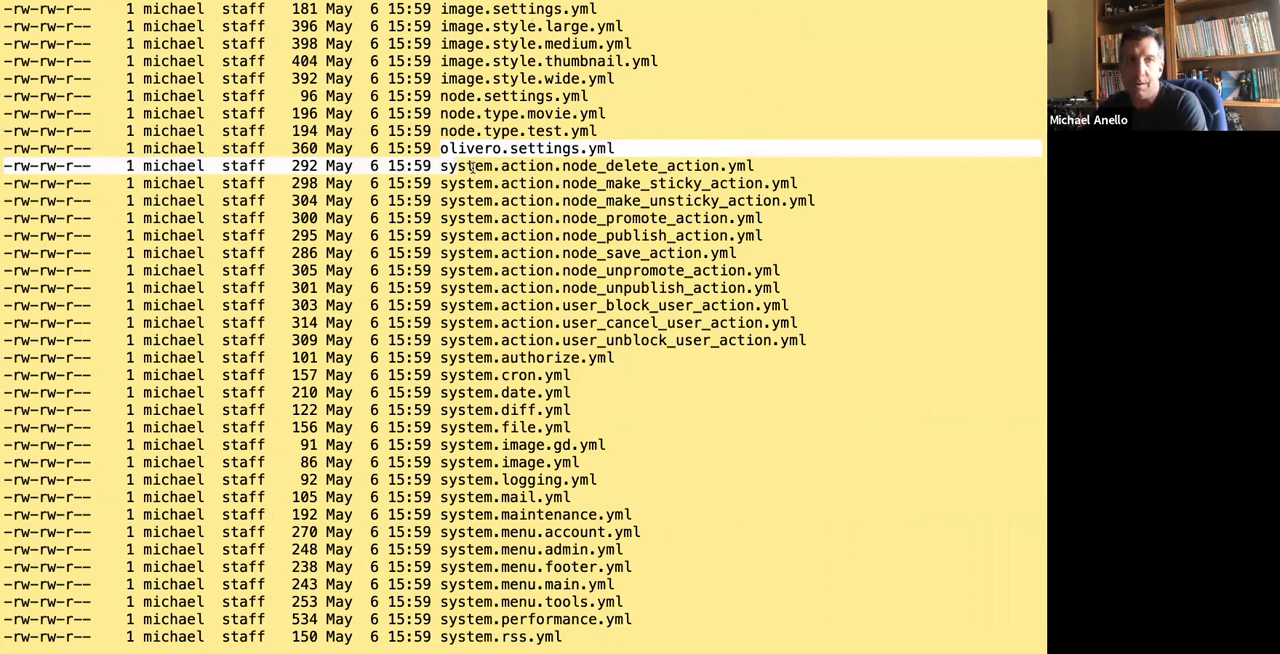
pyautogui.click(471, 167)
pyautogui.scroll(-10, 471, 167)
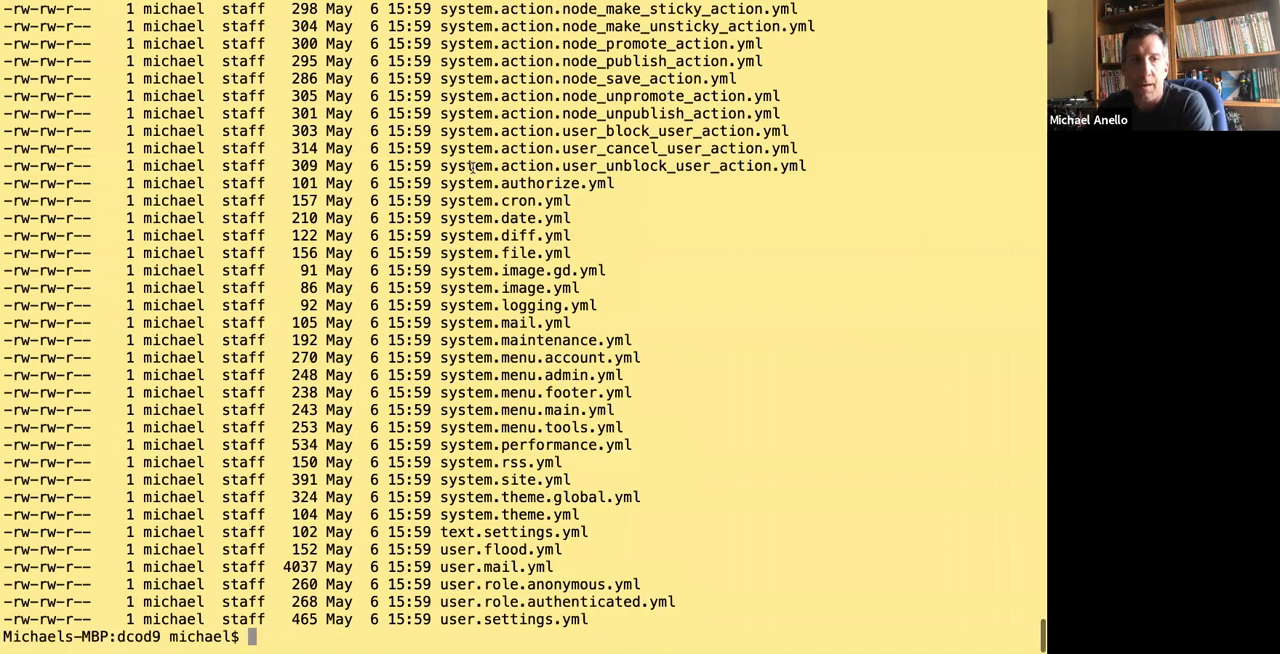
pyautogui.scroll(10, 473, 168)
pyautogui.scroll(-10, 473, 168)
# Switch to the code editor, collapse the composer and modules folders in the project tree, and expand the config folder.
pyautogui.hotkey('ctrl', 'Right')
pyautogui.hotkey('ctrl', 'Right')
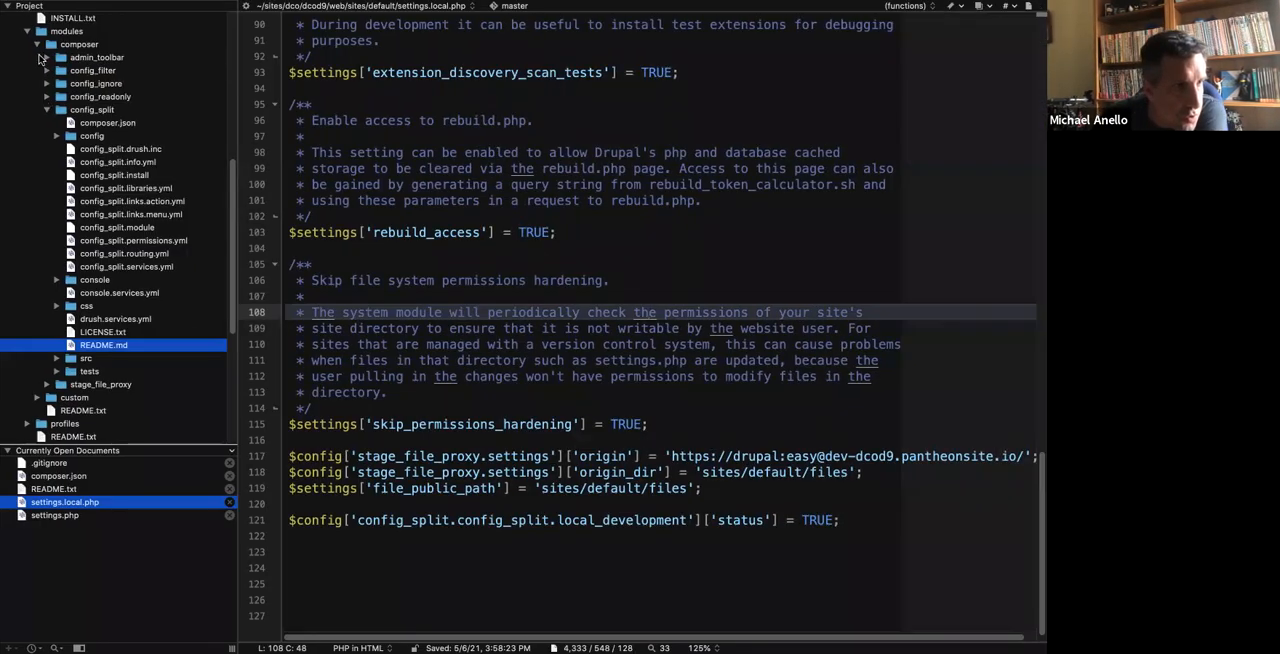
pyautogui.click(37, 45)
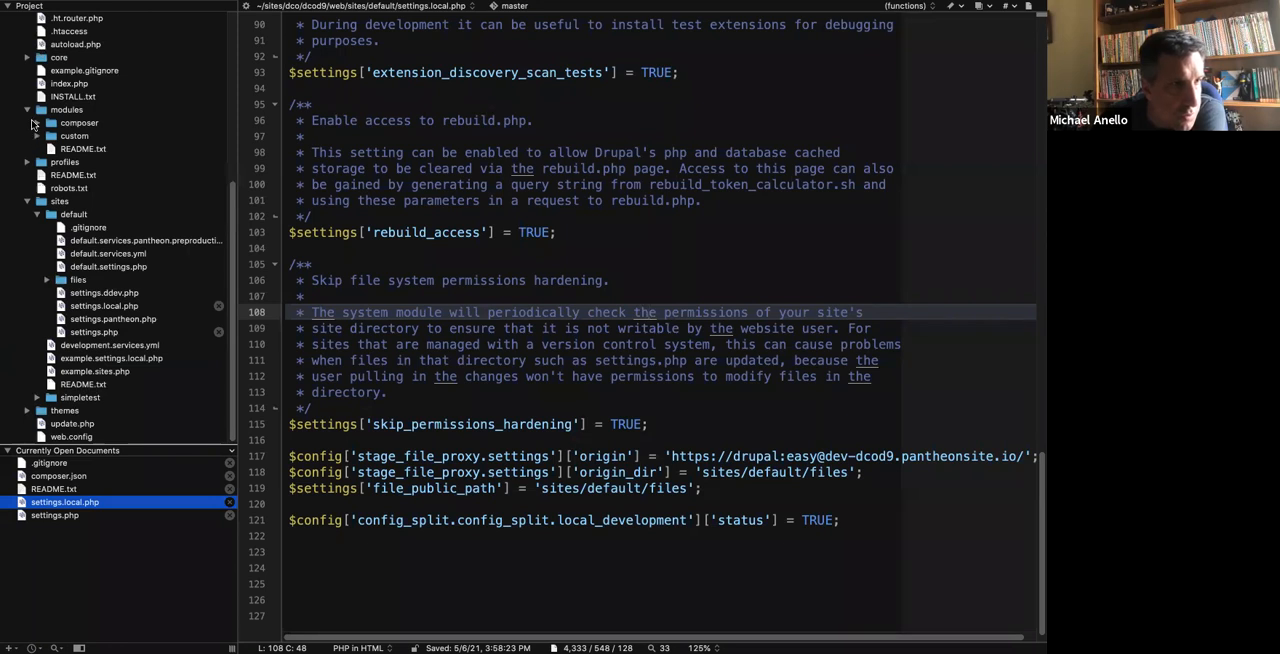
pyautogui.click(27, 111)
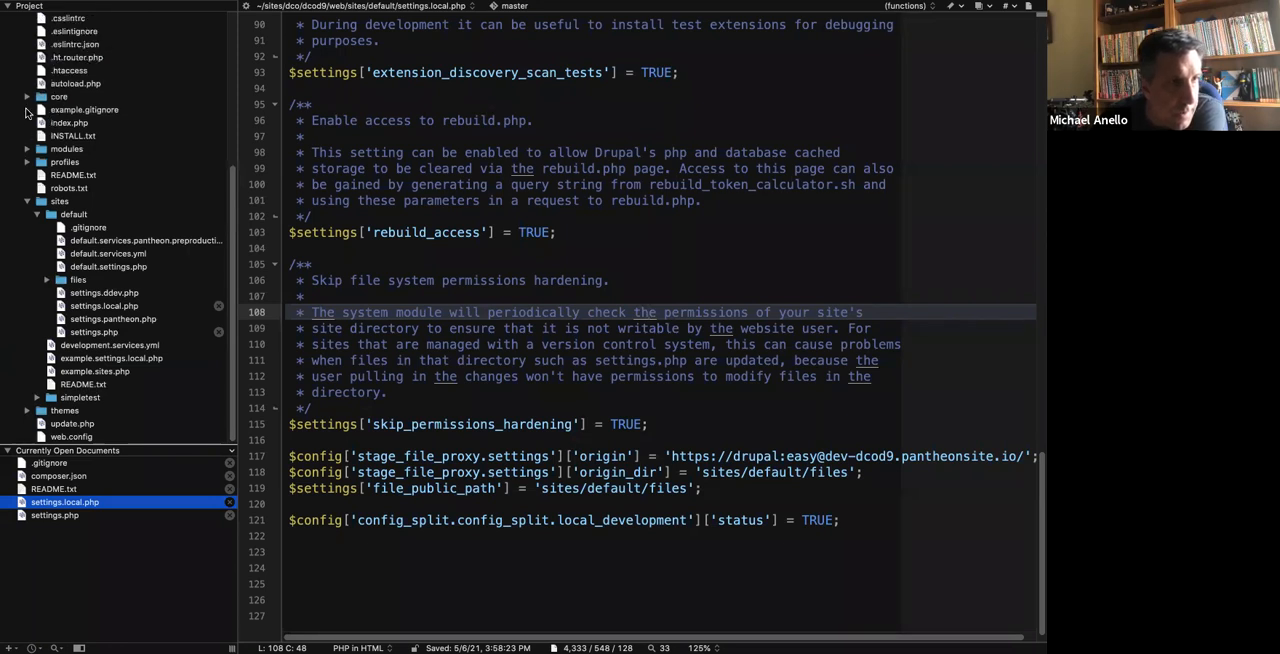
pyautogui.scroll(5, 26, 118)
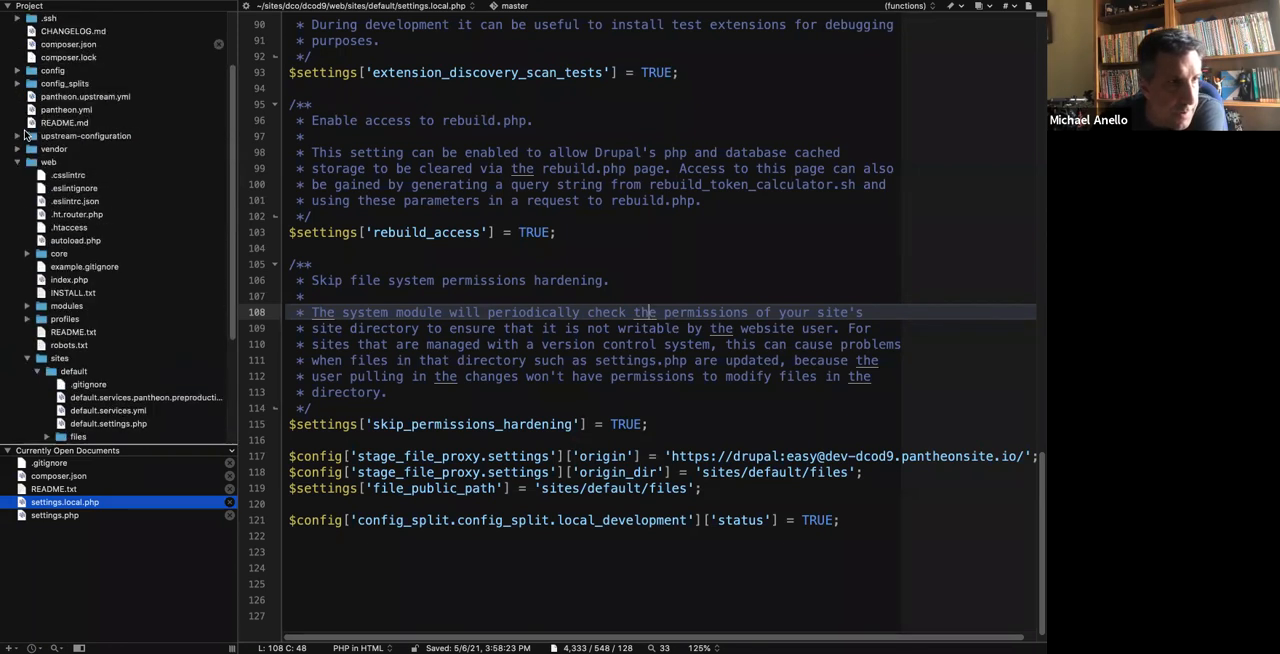
pyautogui.click(17, 71)
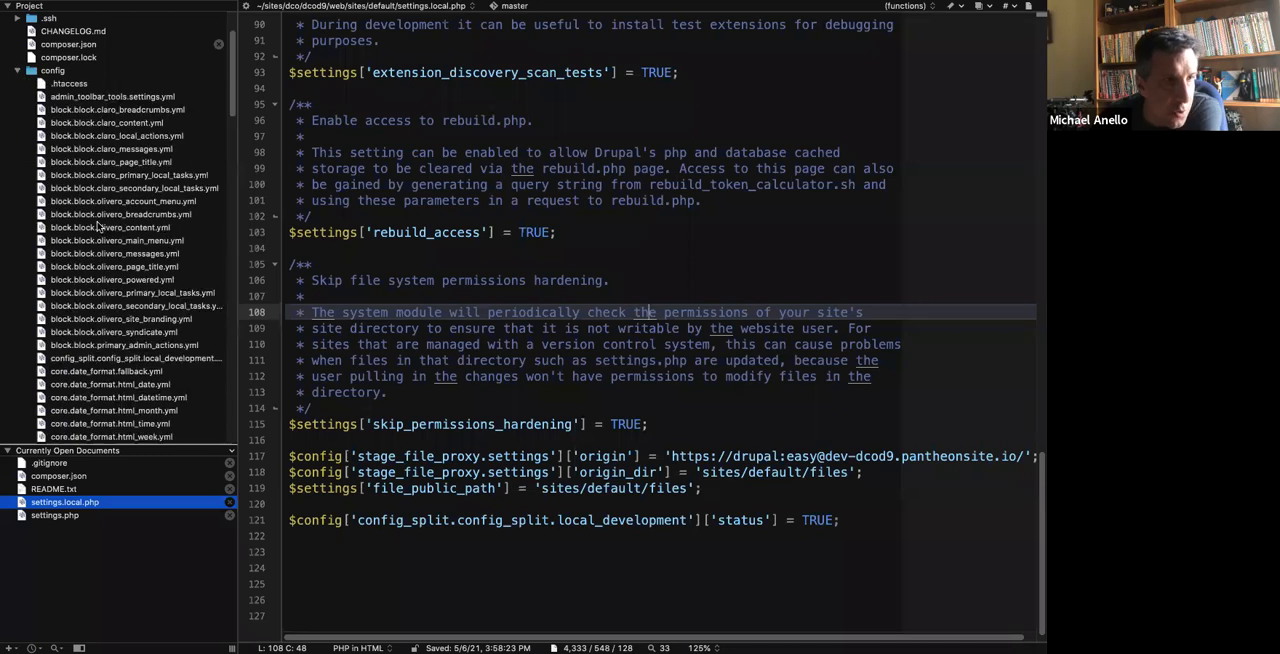
# Open core.extension.yml from the config folder at 125% zoom and check its module list for stage_file_proxy.
pyautogui.scroll(-10, 97, 227)
pyautogui.scroll(6, 97, 227)
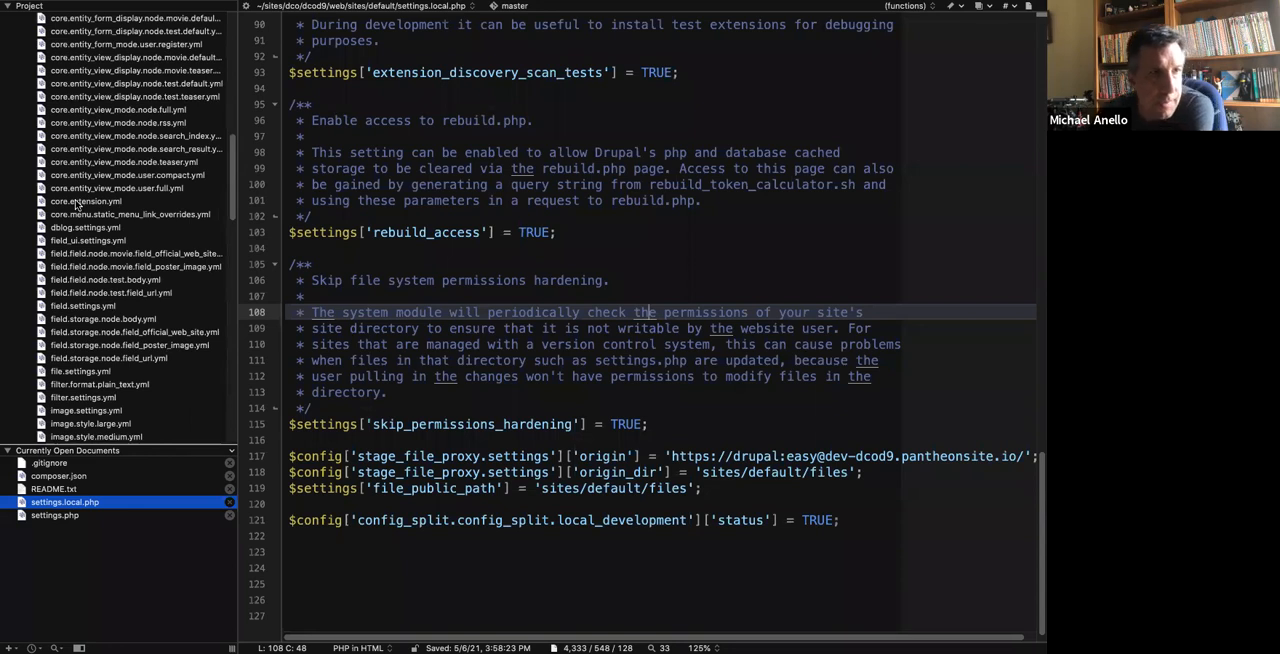
pyautogui.click(76, 201)
pyautogui.click(650, 647)
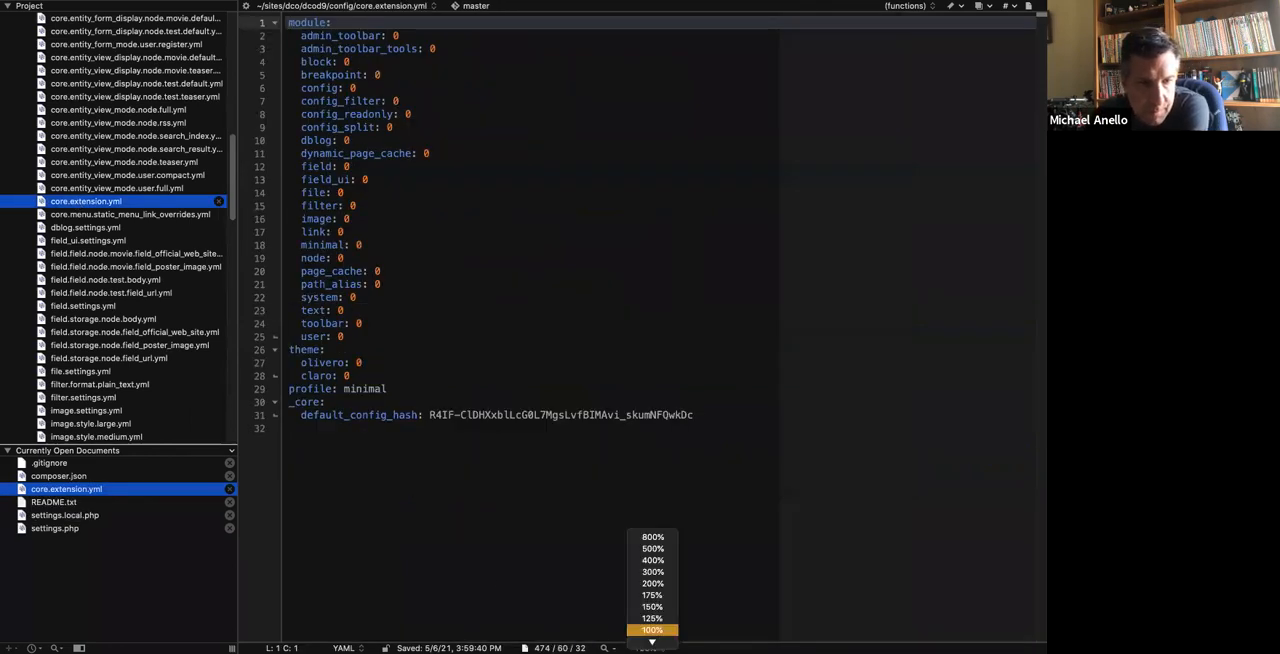
pyautogui.click(652, 618)
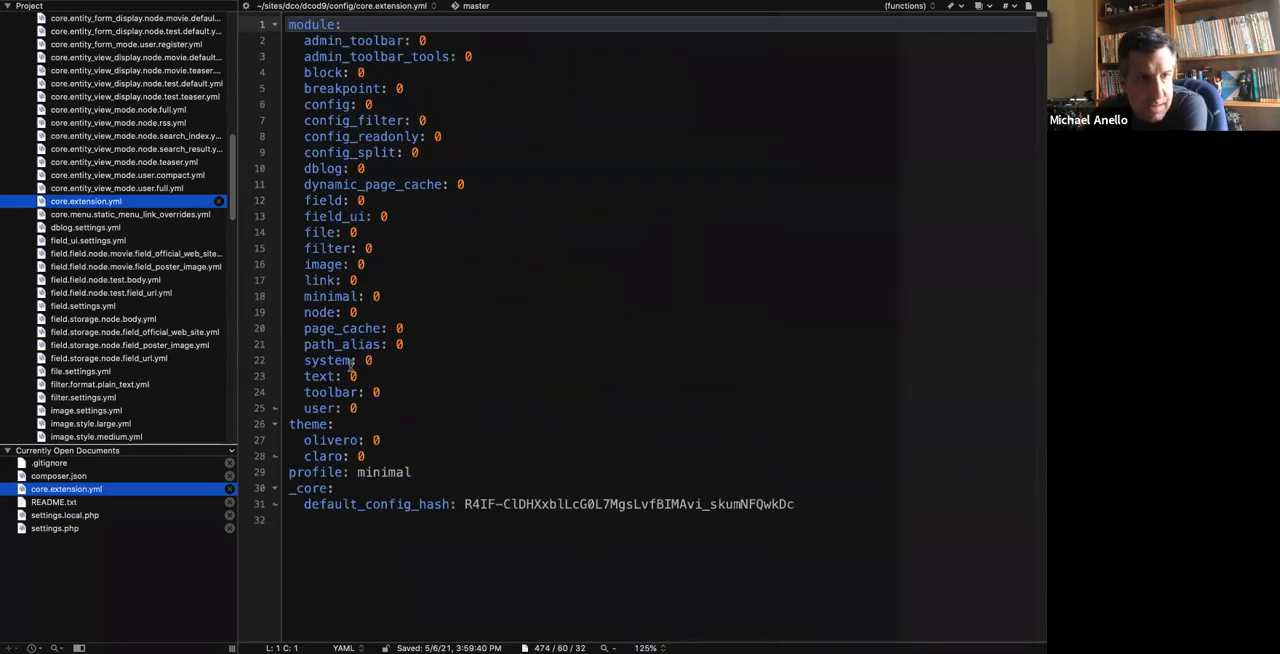
pyautogui.moveTo(302, 344); pyautogui.dragTo(320, 362)
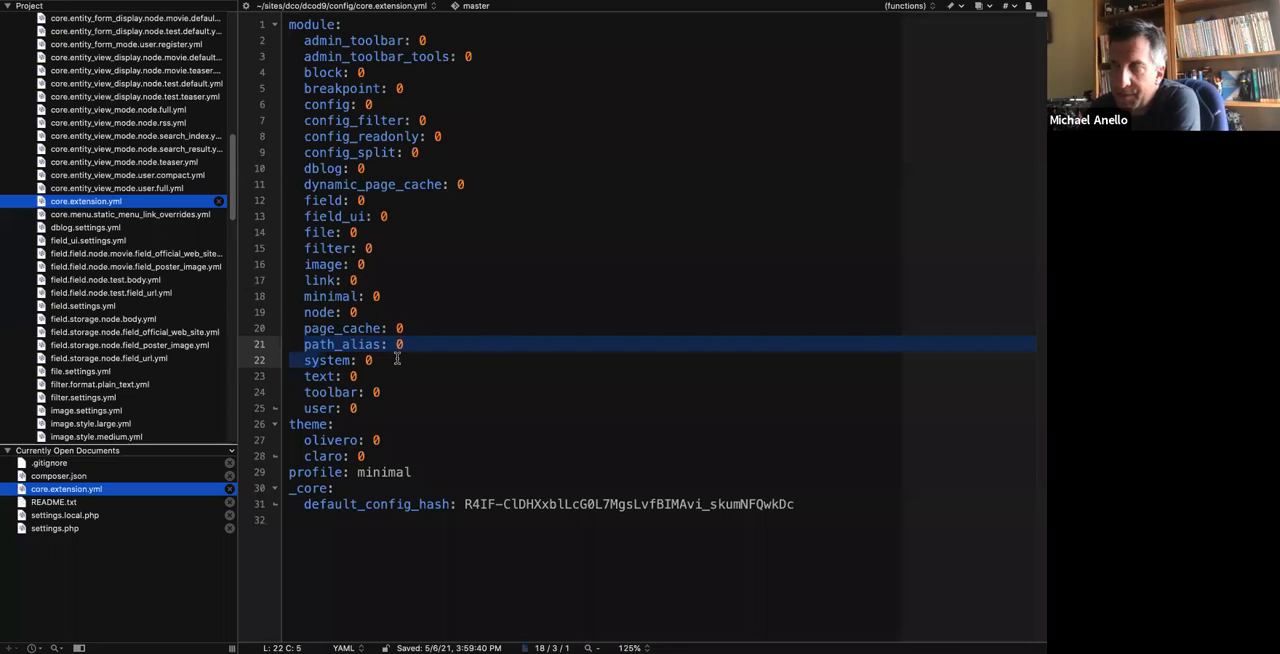
pyautogui.click(400, 262)
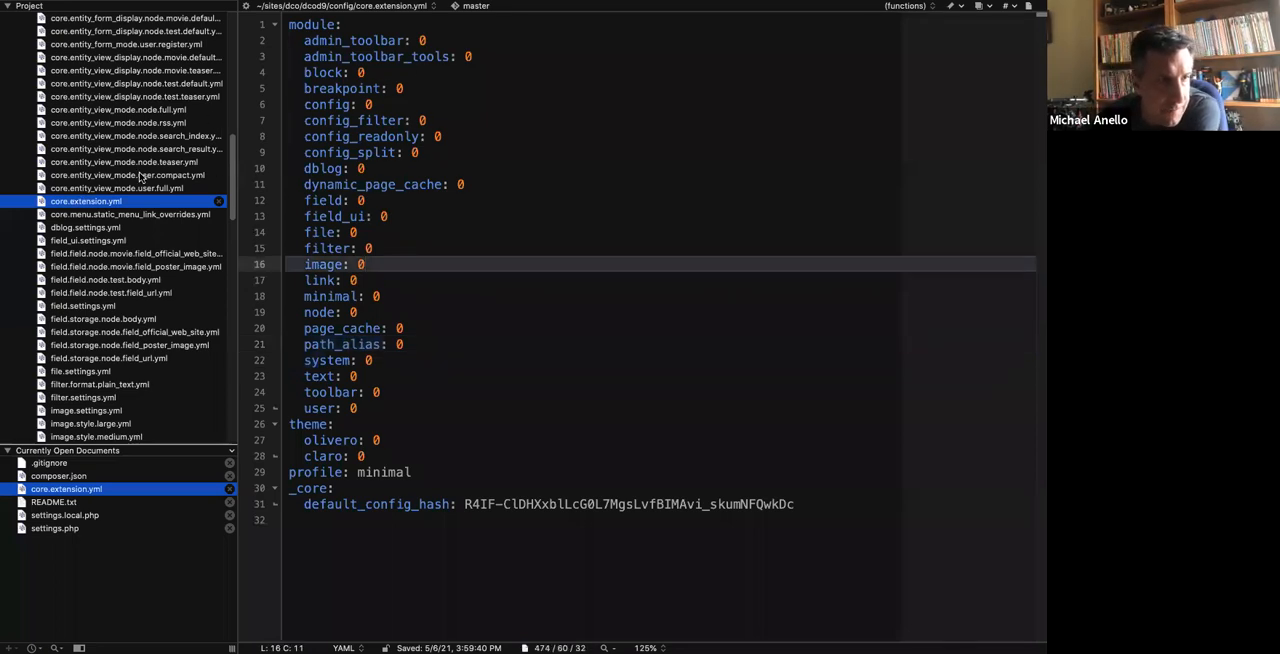
# Open the local_development config split YAML file at 125% zoom and examine its stage_file_proxy module entry.
pyautogui.scroll(5, 140, 176)
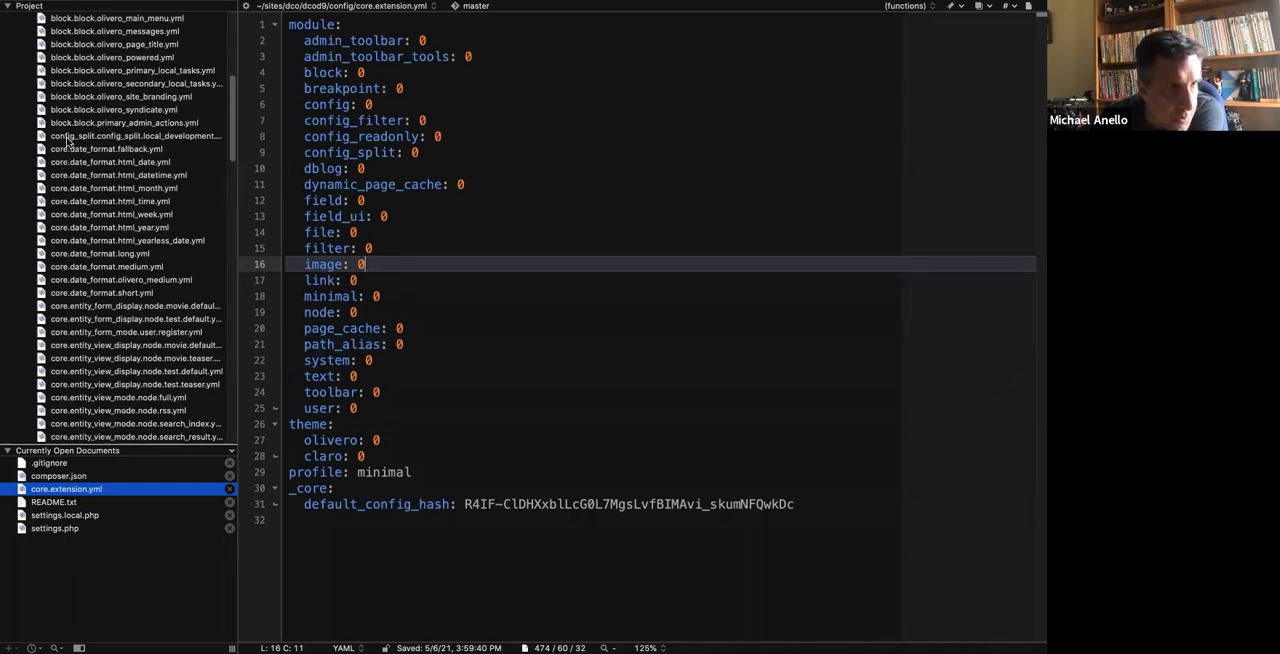
pyautogui.click(123, 138)
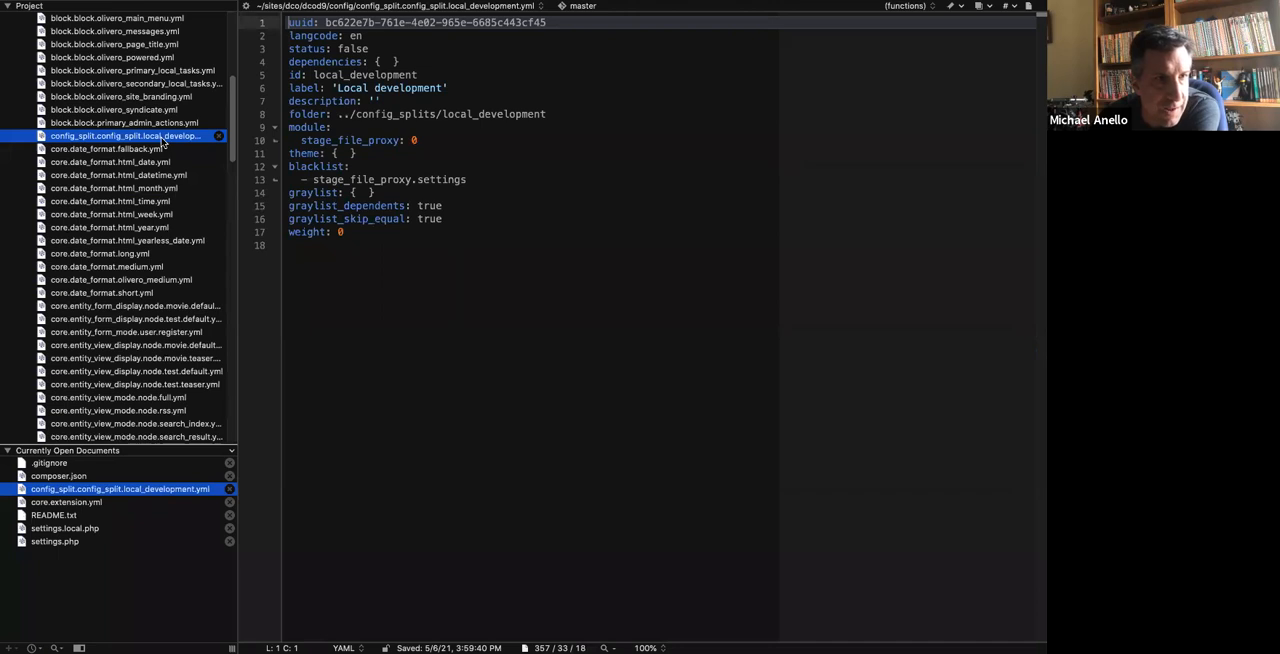
pyautogui.click(645, 648)
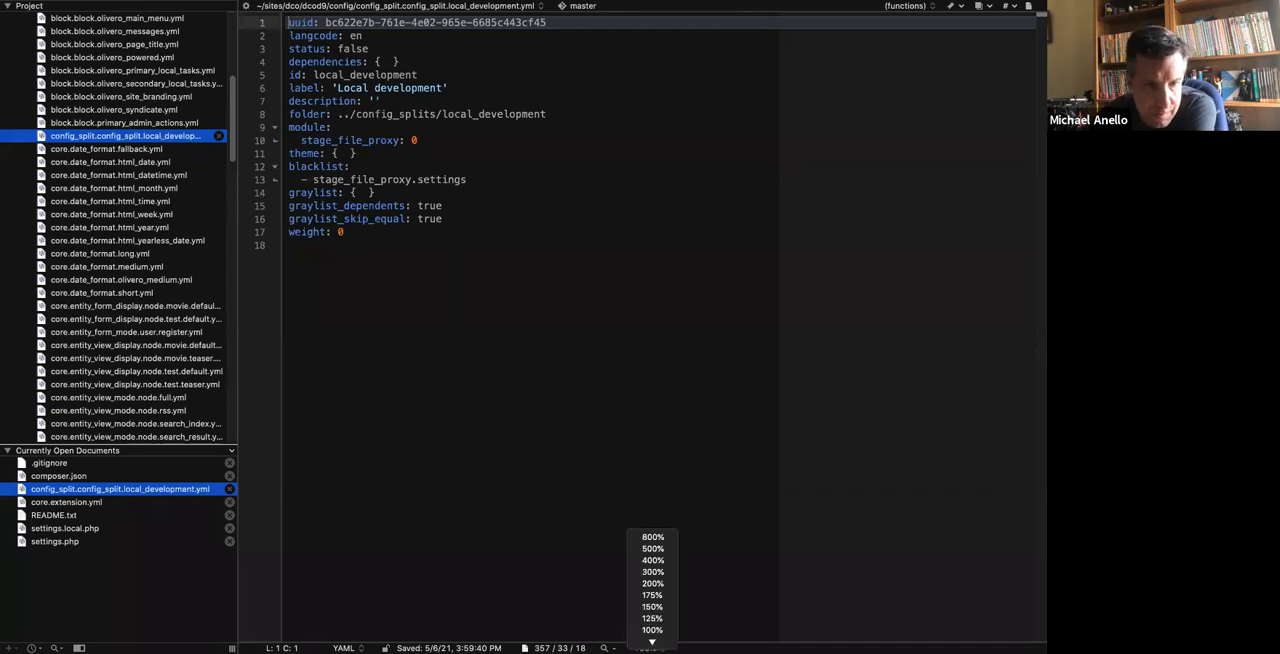
pyautogui.click(651, 617)
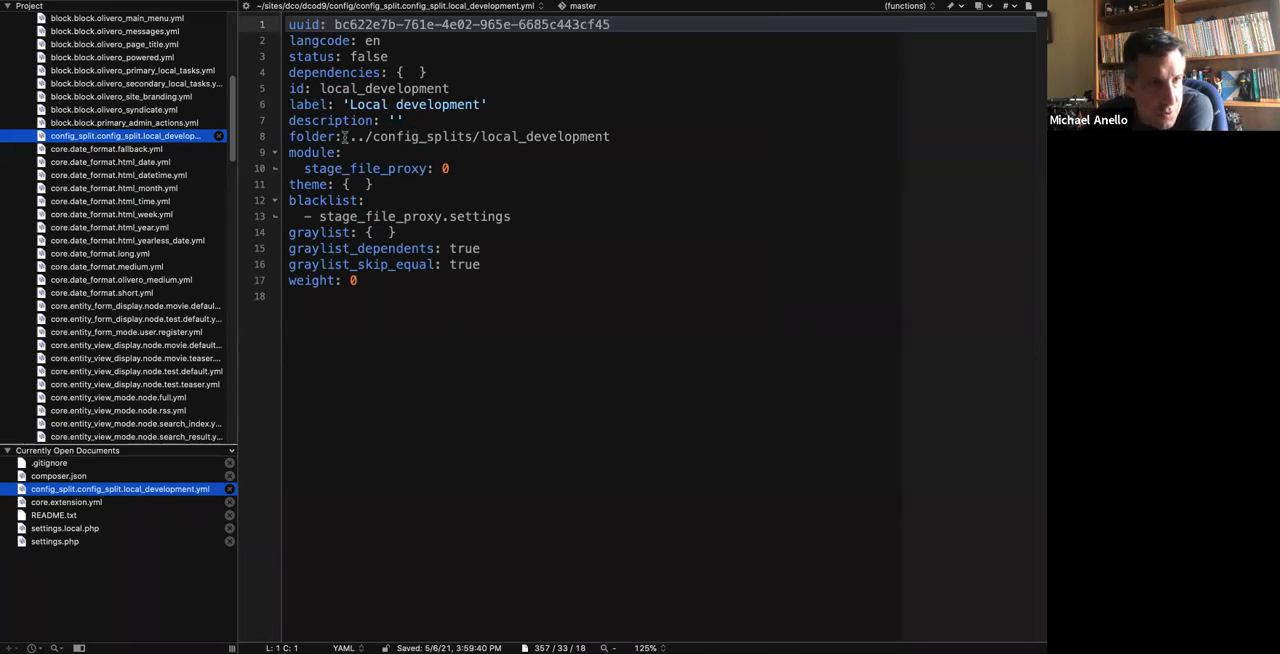
pyautogui.moveTo(455, 168); pyautogui.dragTo(273, 150)
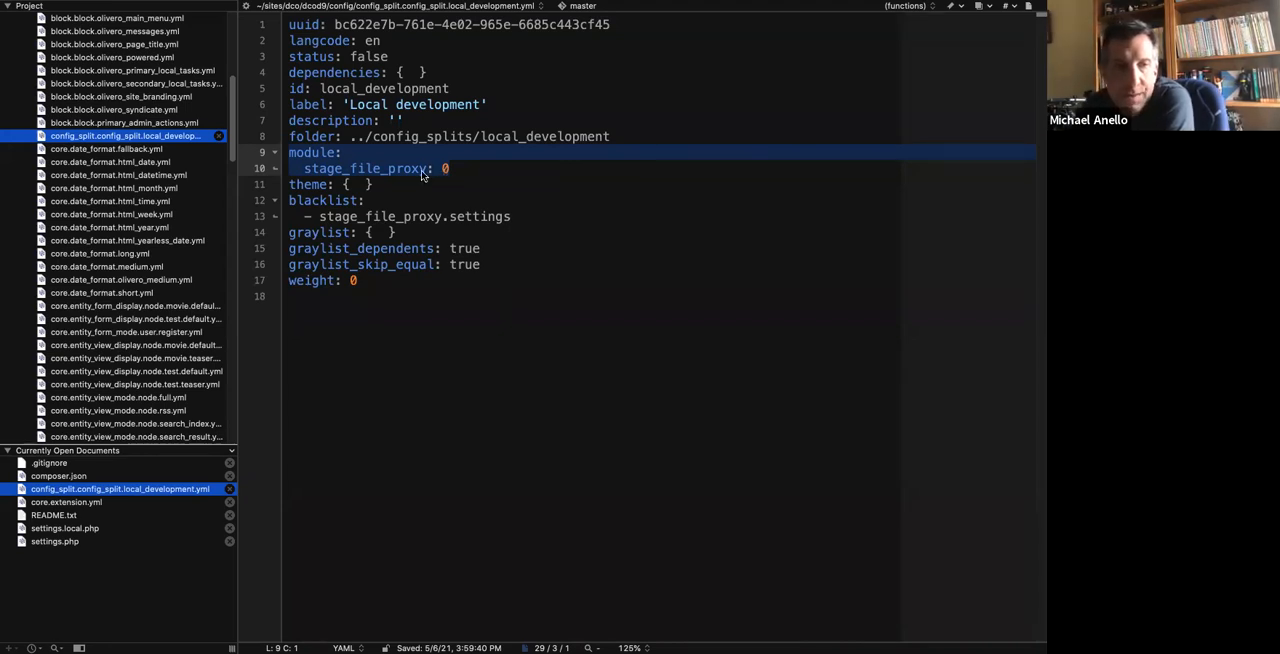
pyautogui.moveTo(463, 168); pyautogui.dragTo(294, 168)
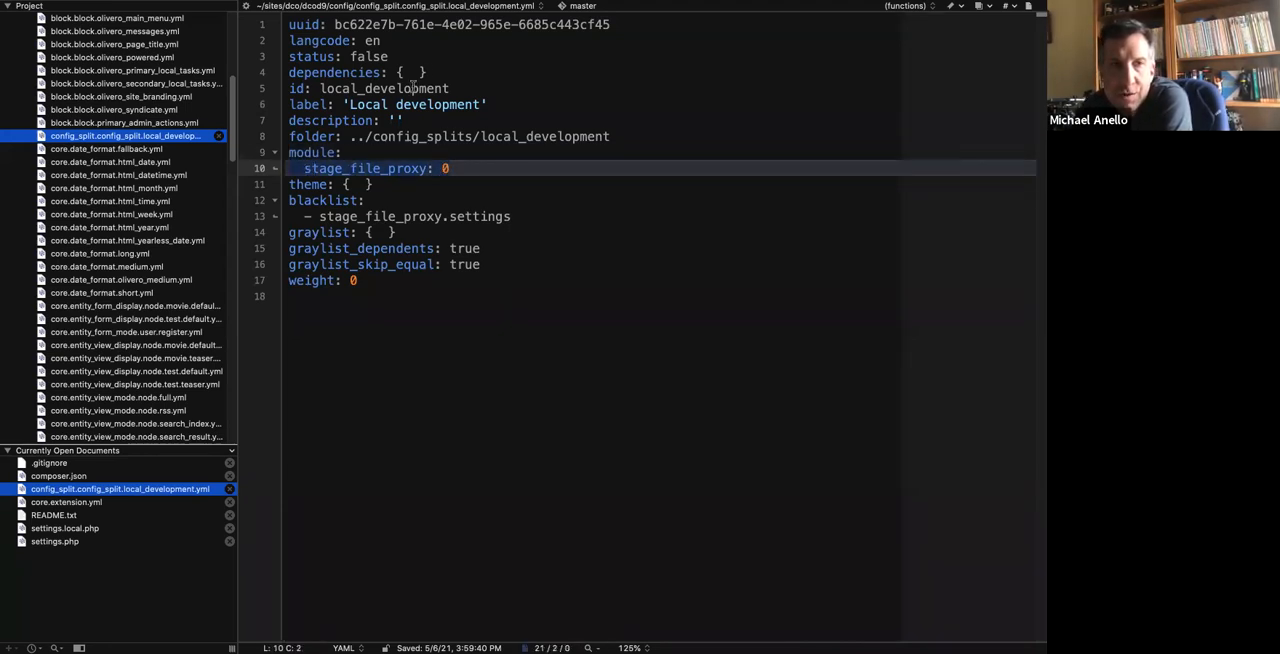
pyautogui.click(619, 106)
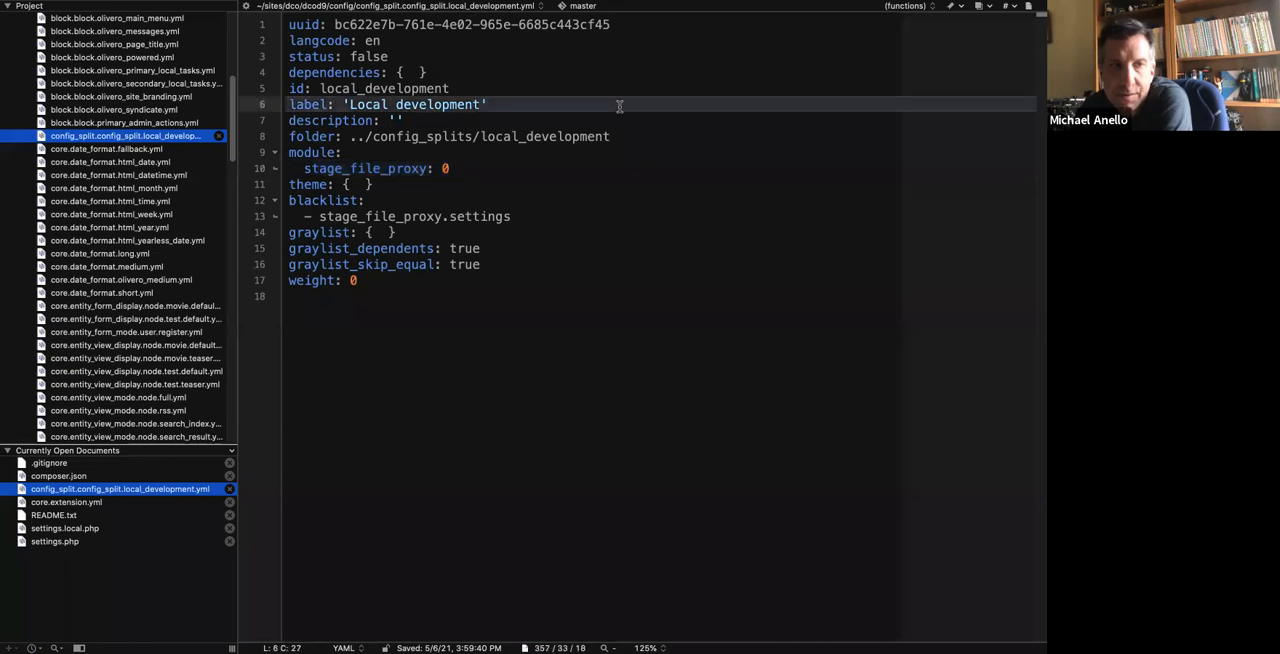
pyautogui.click(447, 264)
# Switch to the browser, reload the Synchronize page to check for pending configuration changes, and head back to the terminal.
pyautogui.press('super+Tab')
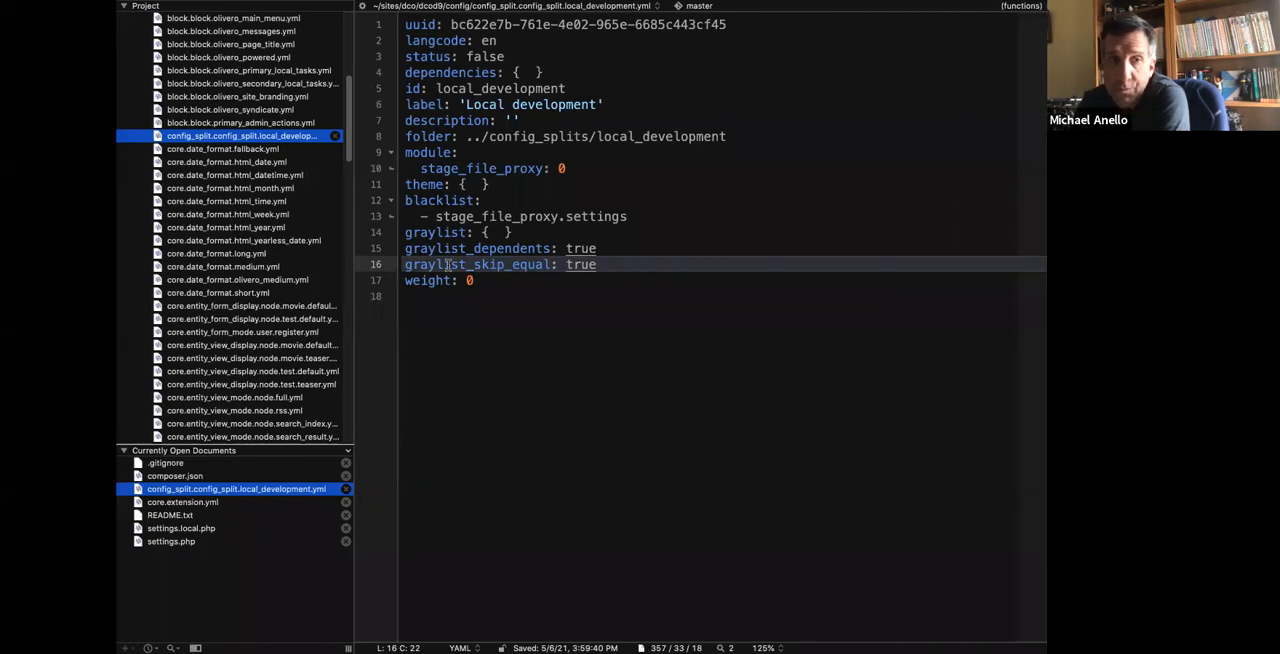
pyautogui.hotkey('ctrl', 'Left')
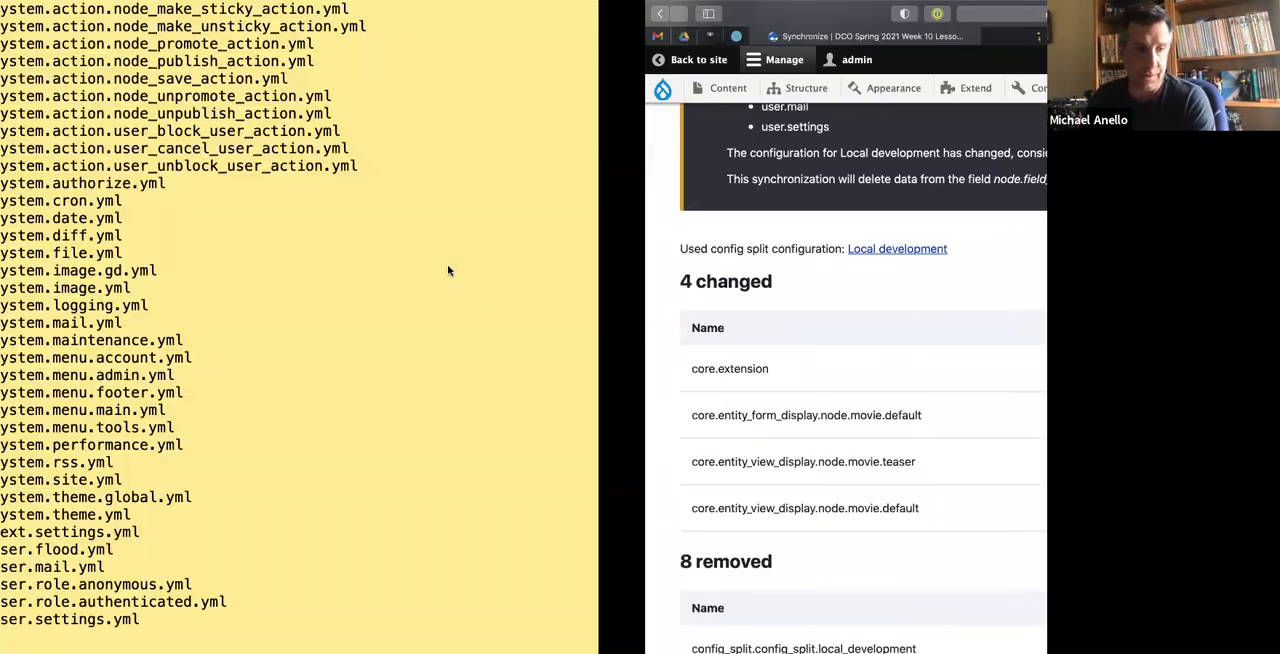
pyautogui.hotkey('ctrl', 'Right')
pyautogui.press('super+r')
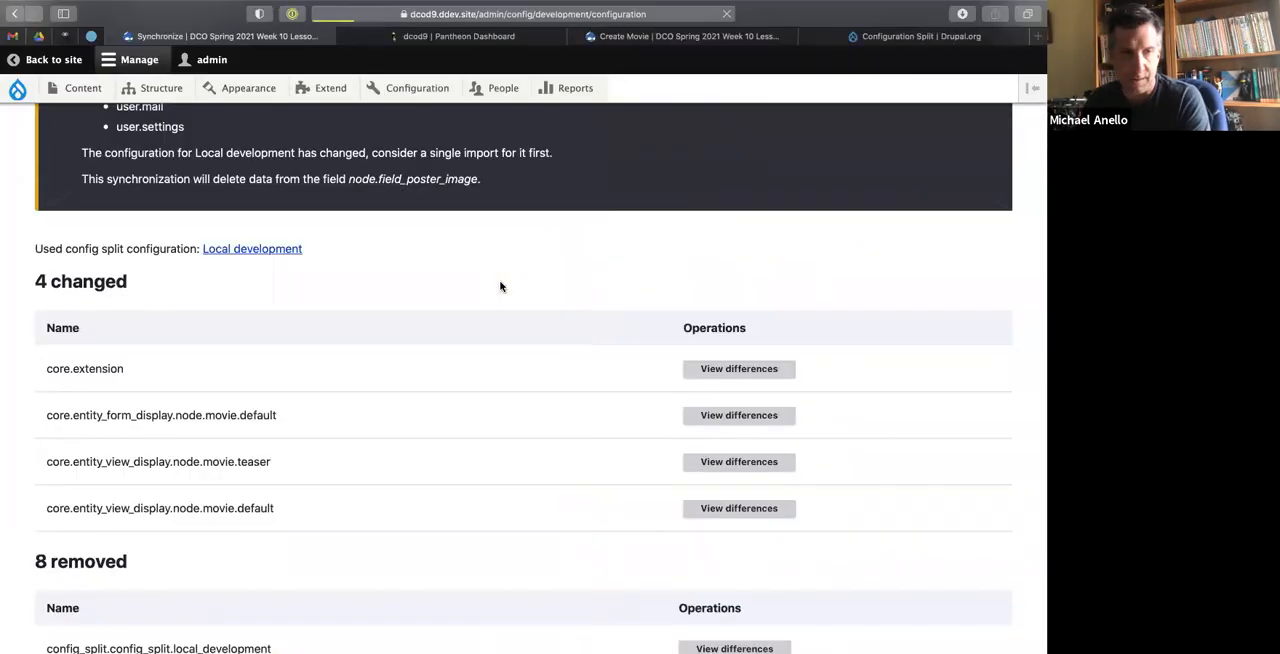
pyautogui.hotkey('ctrl', 'Left')
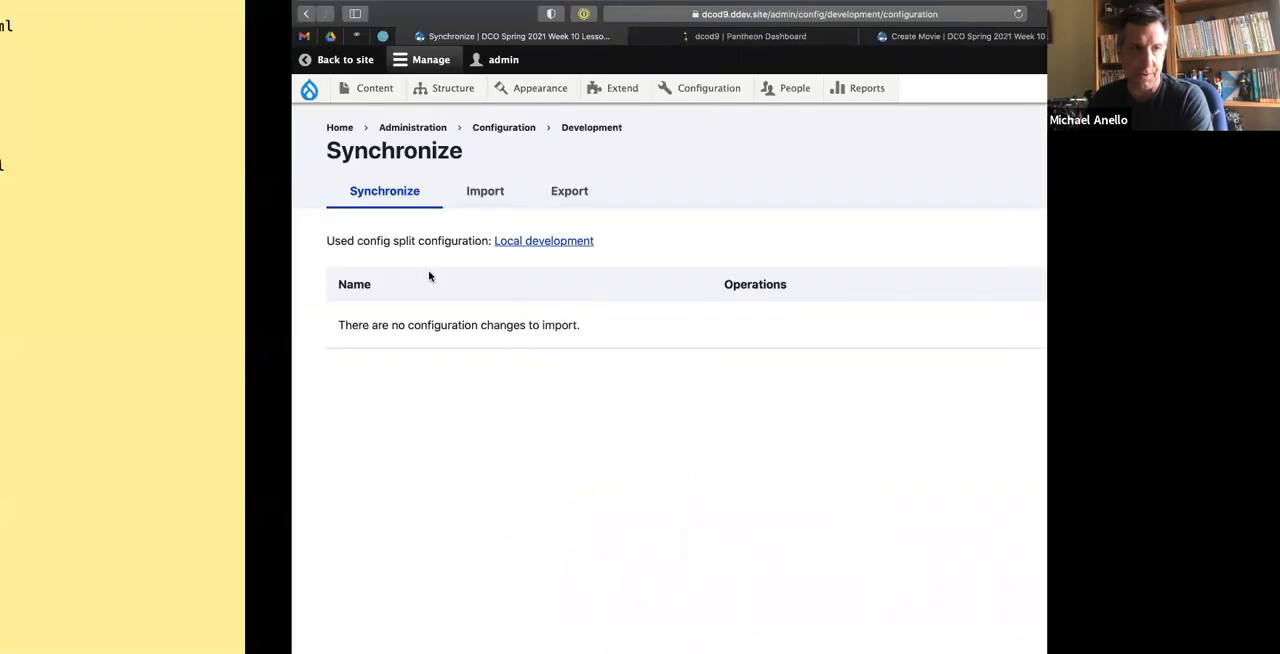
# Clear the terminal, show the Git status of the repository, and examine the modified composer files.
pyautogui.press('super+k')
pyautogui.write('git status')
pyautogui.press('Return')
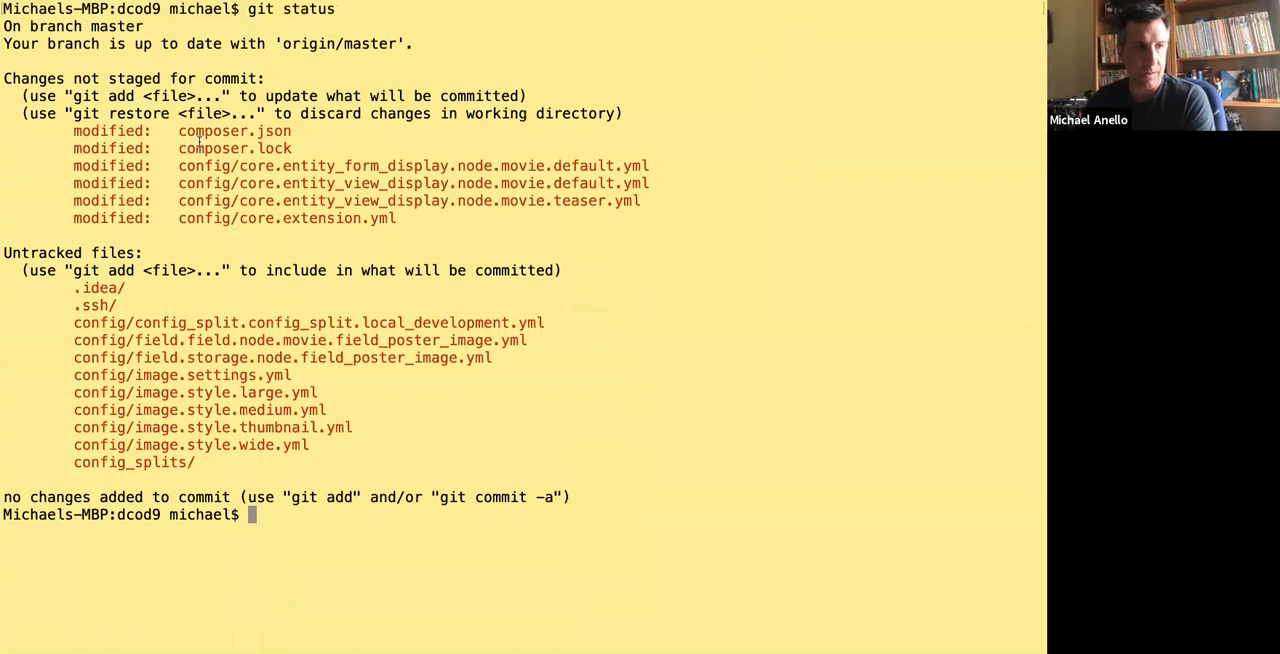
pyautogui.moveTo(180, 134); pyautogui.dragTo(291, 155)
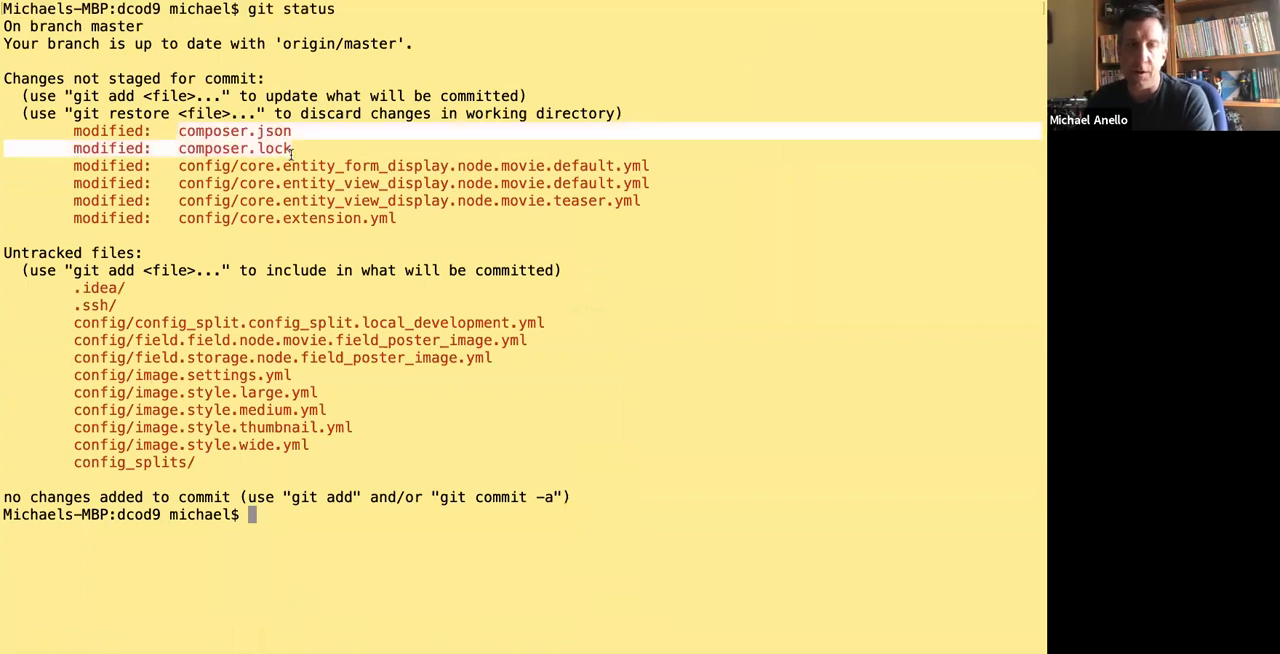
pyautogui.click(291, 150)
# Show the Git diff of composer.json and examine its drupal/stage_file_proxy line.
pyautogui.write('git diff composer.json')
pyautogui.press('Return')
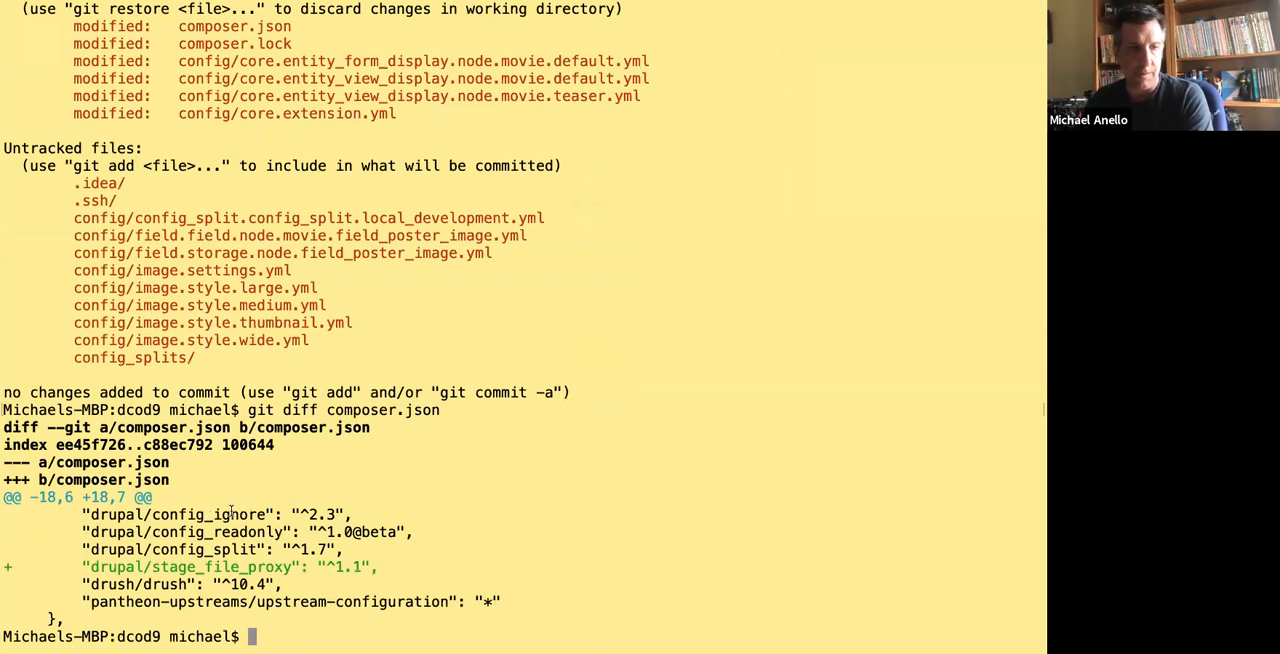
pyautogui.moveTo(84, 566); pyautogui.dragTo(378, 570)
pyautogui.click(397, 427)
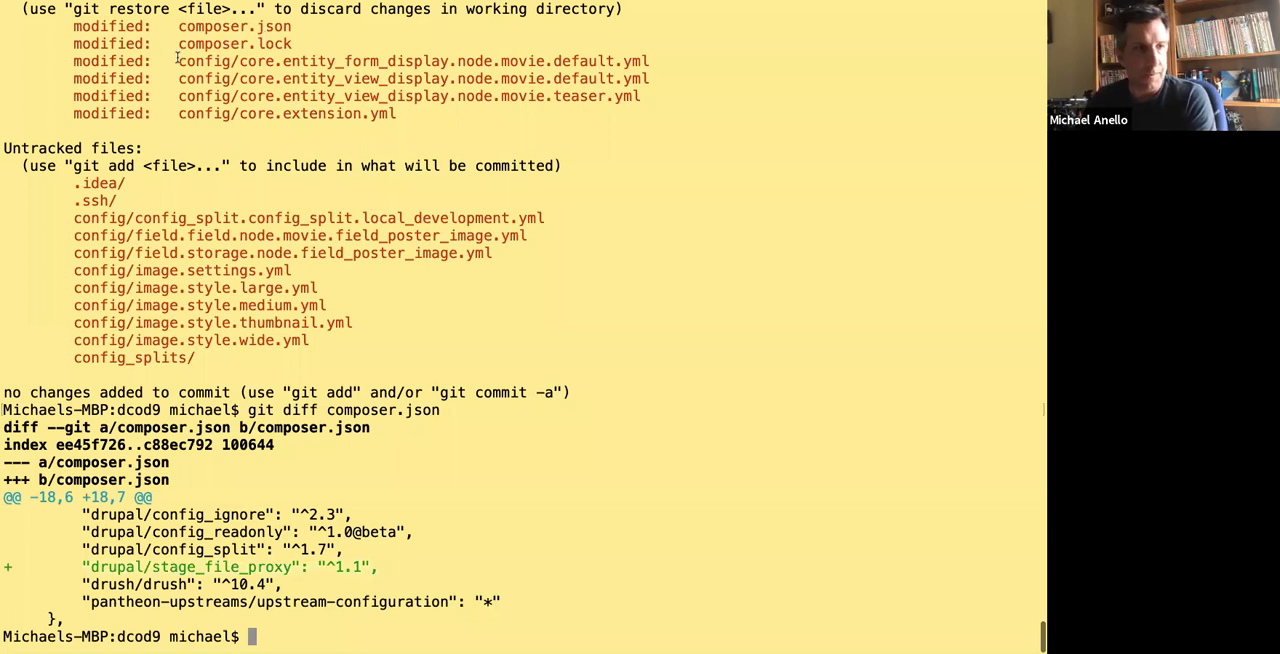
# Show the Git diff of config/core.extension.yml and examine its config_filter, config_split and image module entries.
pyautogui.moveTo(178, 60); pyautogui.dragTo(648, 96)
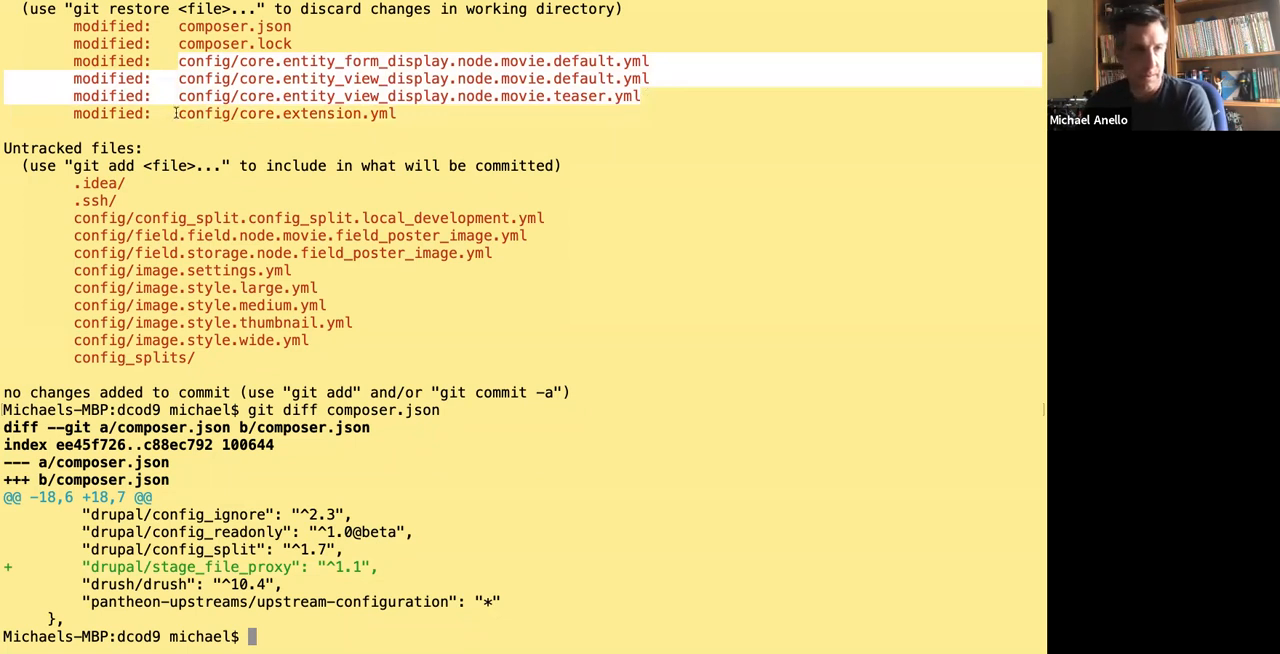
pyautogui.moveTo(176, 113); pyautogui.dragTo(414, 113)
pyautogui.press('super+c')
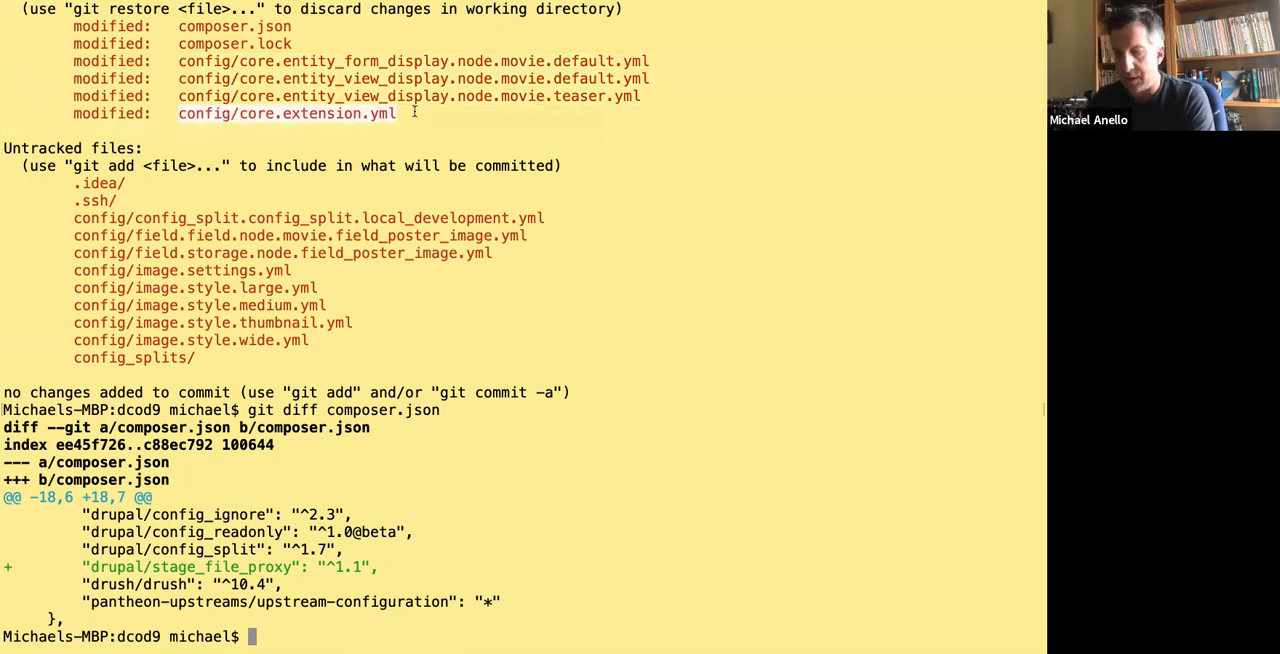
pyautogui.write('git diff')
pyautogui.press('super+v')
pyautogui.press('Return')
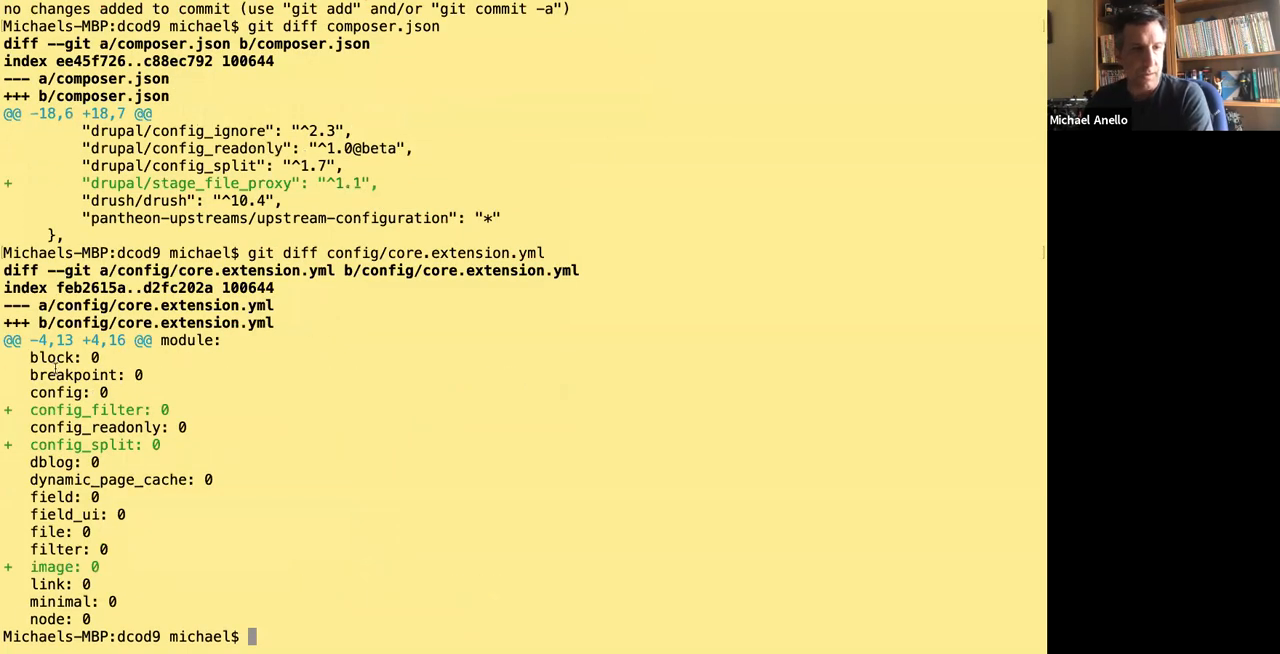
pyautogui.moveTo(28, 410); pyautogui.dragTo(200, 413)
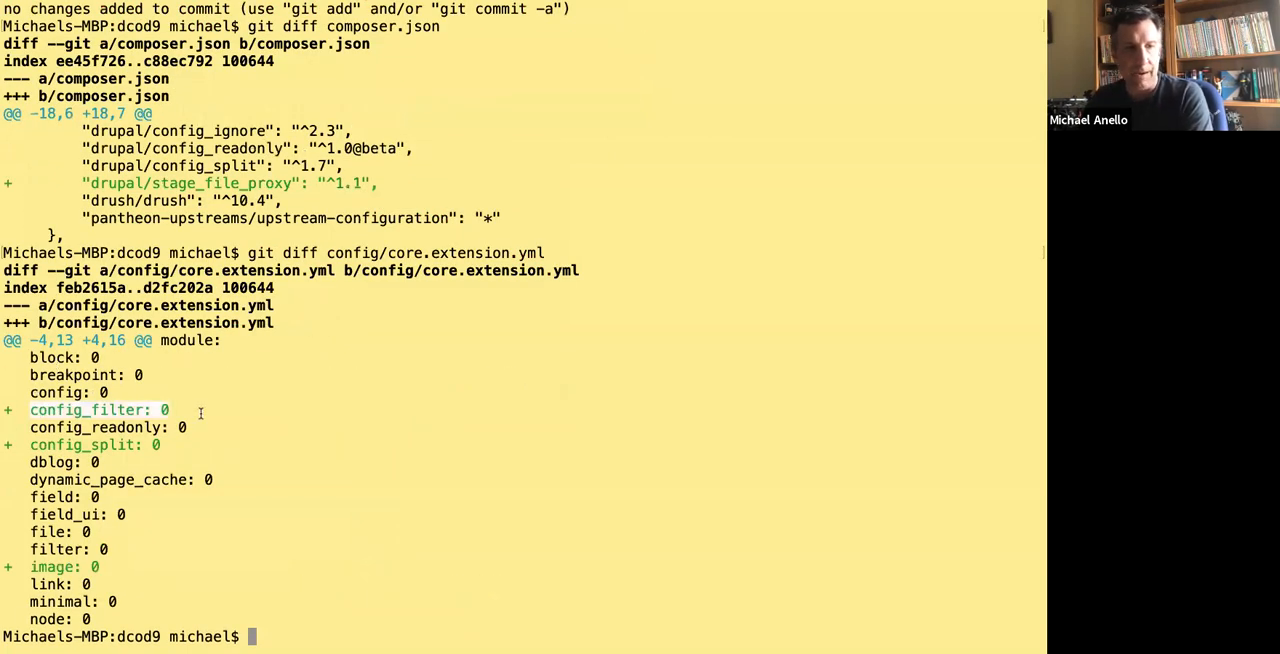
pyautogui.moveTo(30, 445)
pyautogui.mouseDown()
pyautogui.moveTo(169, 445)
pyautogui.moveTo(28, 445)
pyautogui.mouseUp()
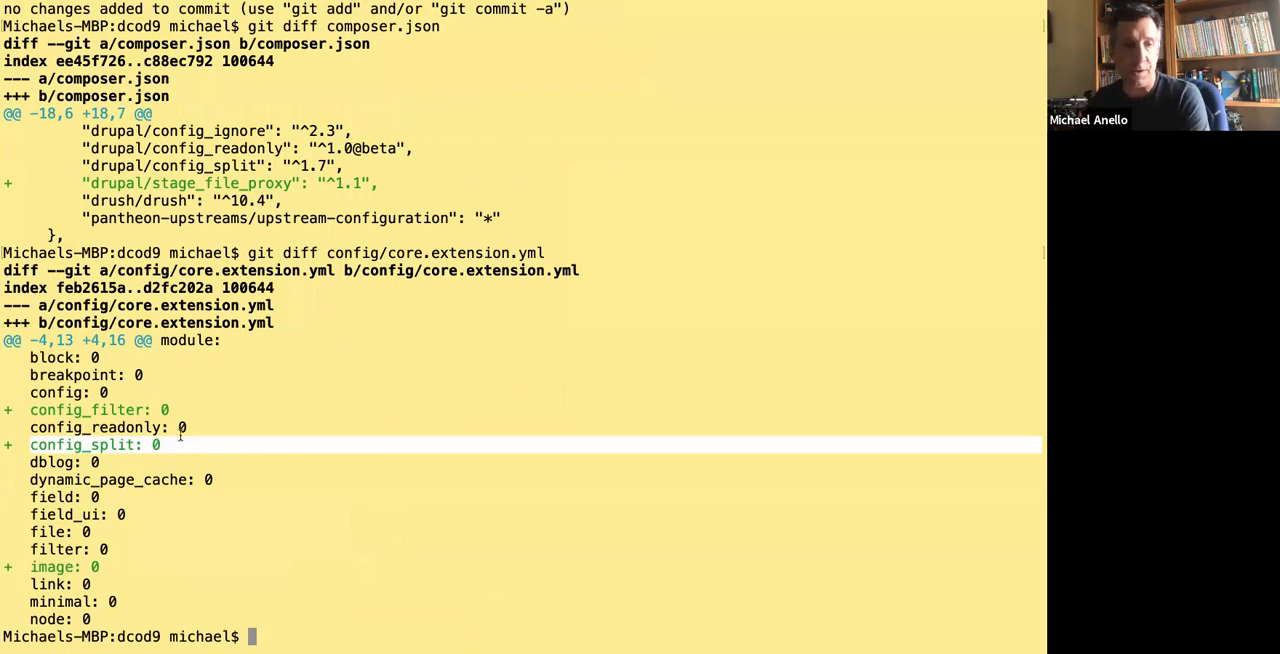
pyautogui.click(60, 592)
pyautogui.moveTo(121, 566); pyautogui.dragTo(16, 563)
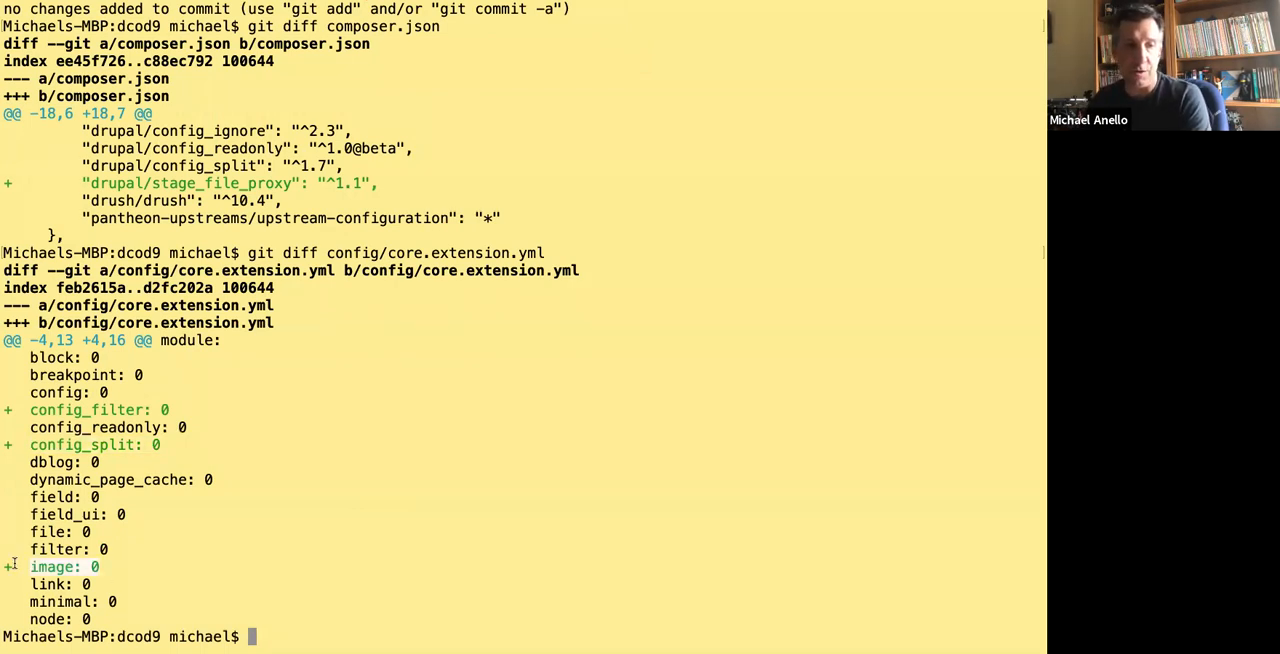
pyautogui.click(195, 379)
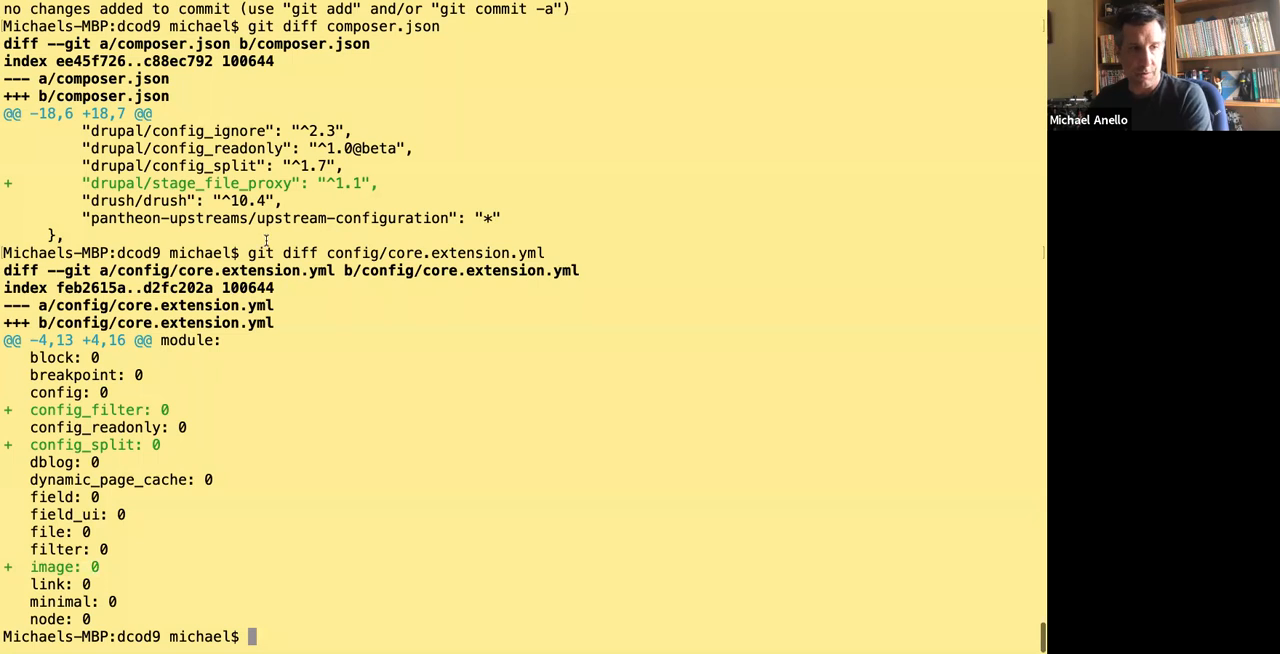
# Show the Git status again and review the untracked local_development split file, poster image and image style files, and config_splits folder.
pyautogui.write('git status')
pyautogui.press('Return')
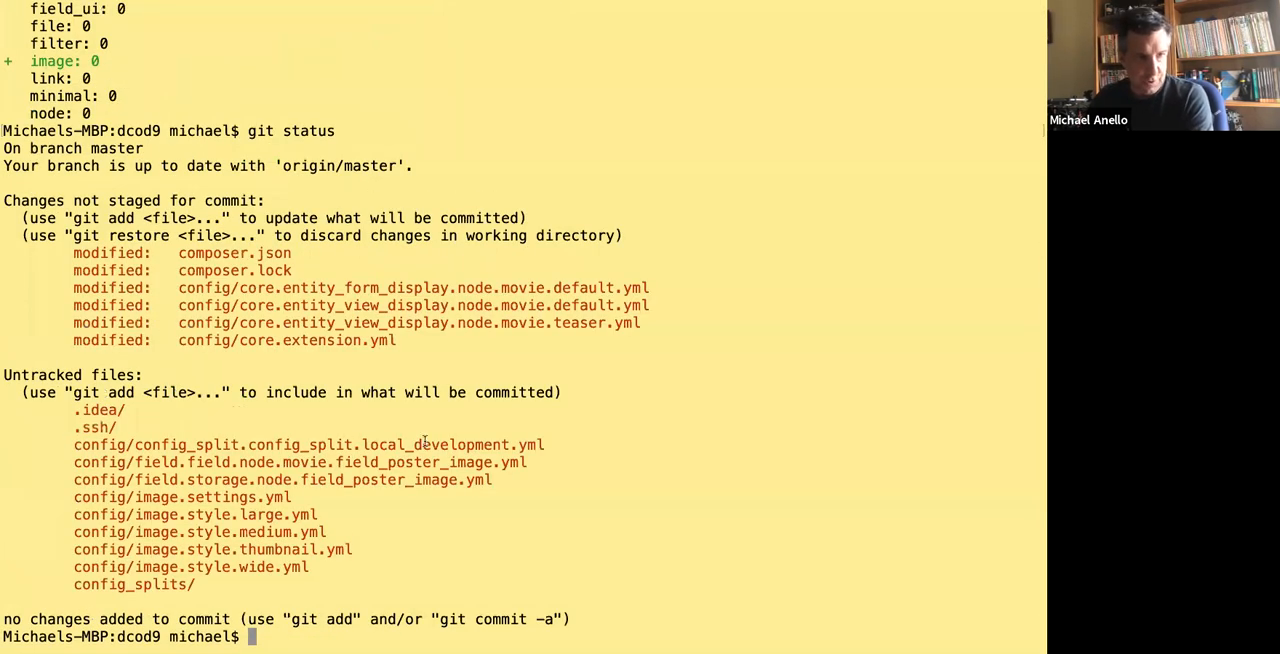
pyautogui.moveTo(76, 445); pyautogui.dragTo(585, 446)
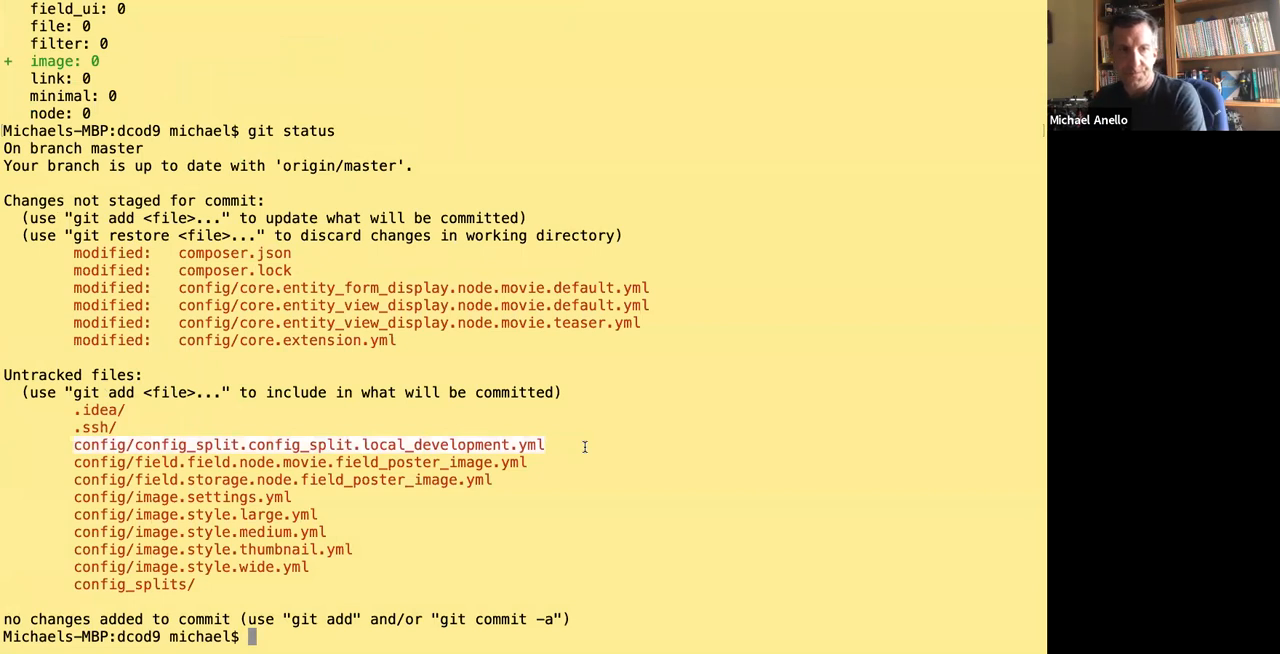
pyautogui.moveTo(70, 463); pyautogui.dragTo(431, 570)
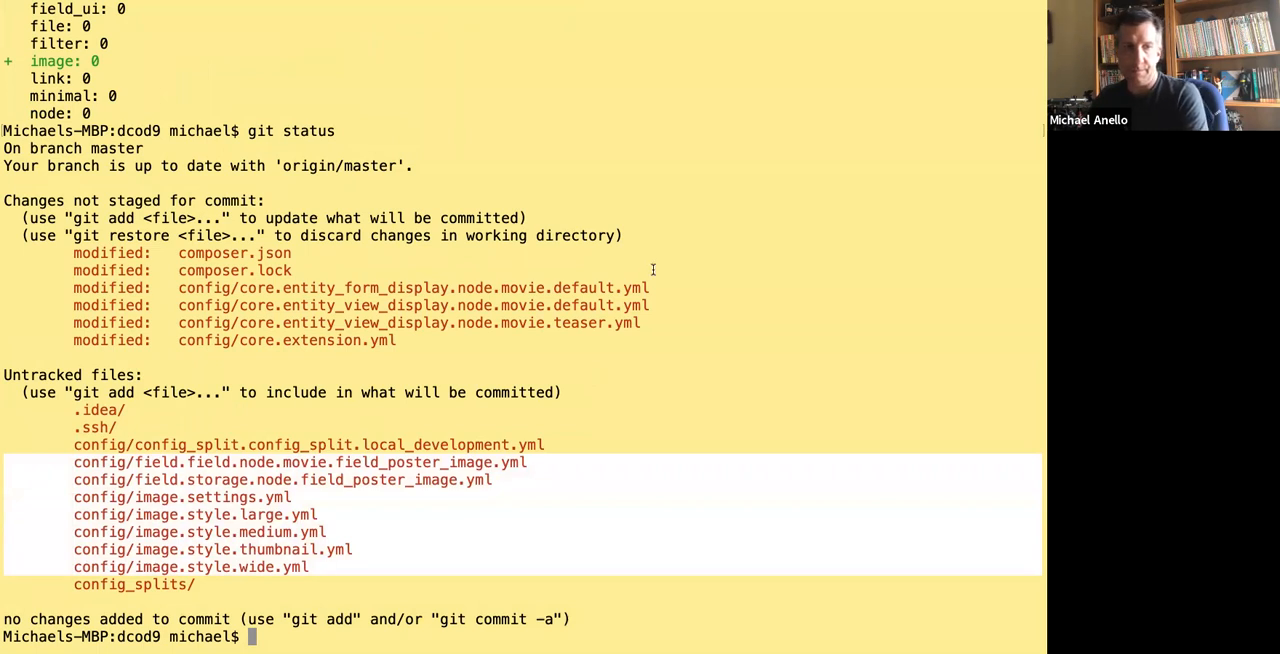
pyautogui.moveTo(71, 586); pyautogui.dragTo(218, 584)
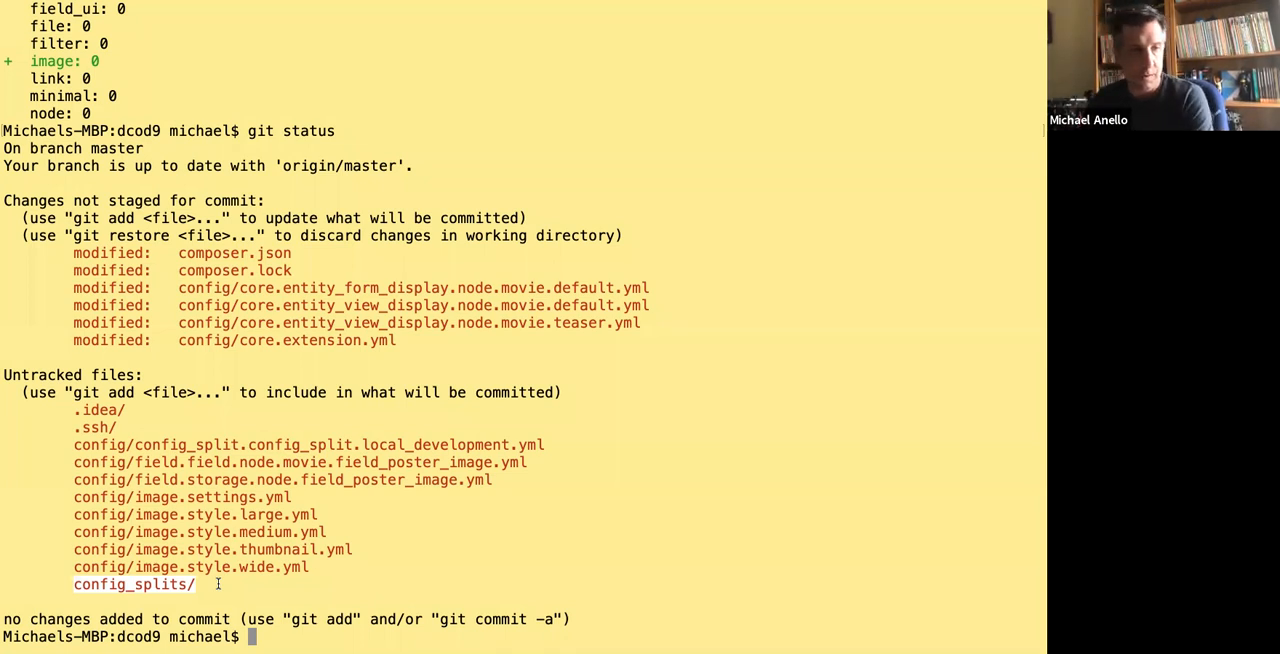
# Stage composer.json, composer.lock, config and config_splits/ in Git, and check the resulting Git status.
pyautogui.write('git add composer')
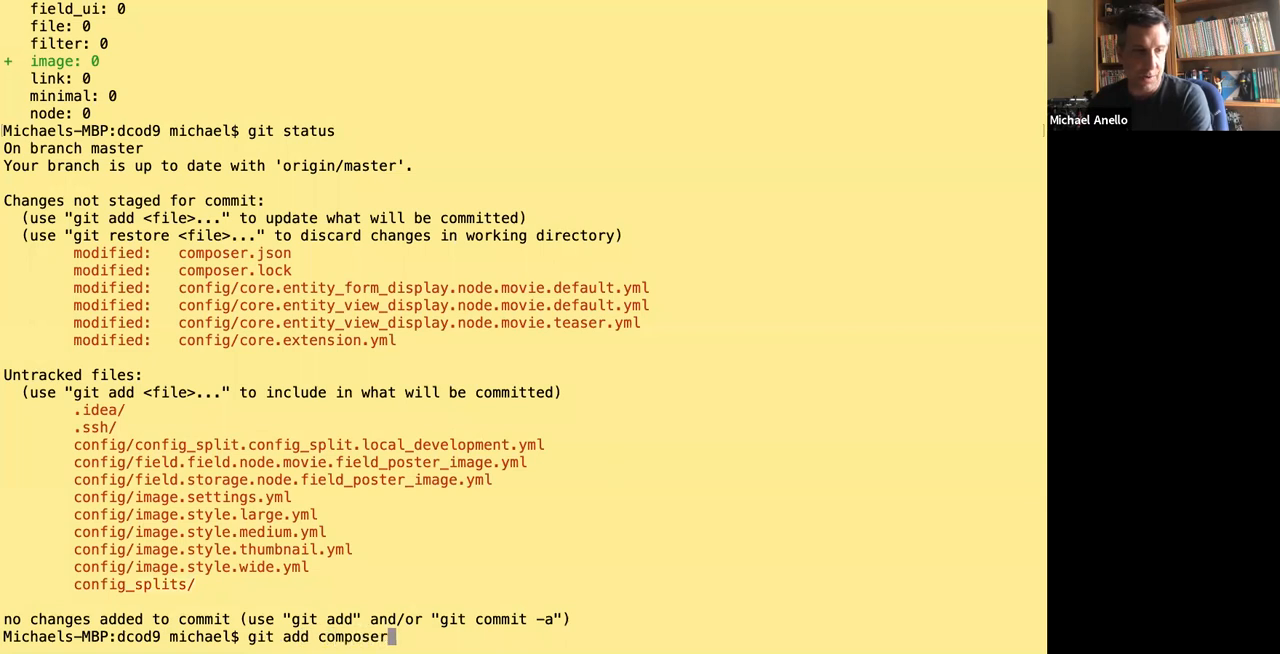
pyautogui.write('.json co')
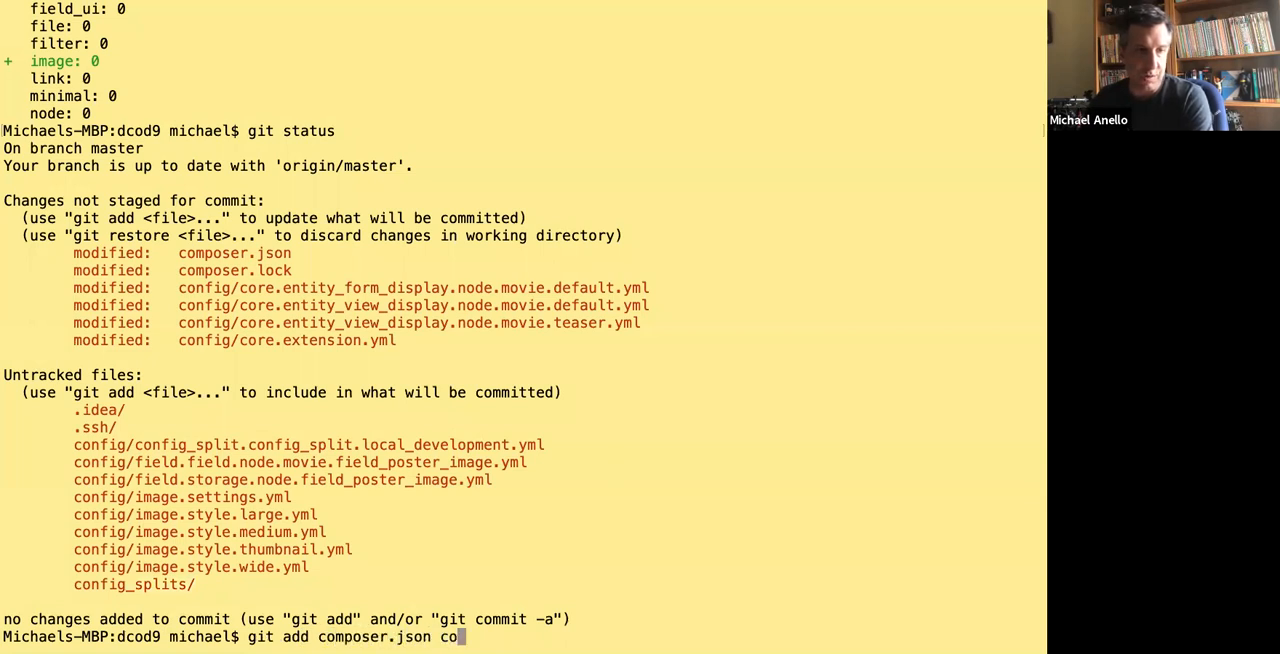
pyautogui.write('mposer.lock c')
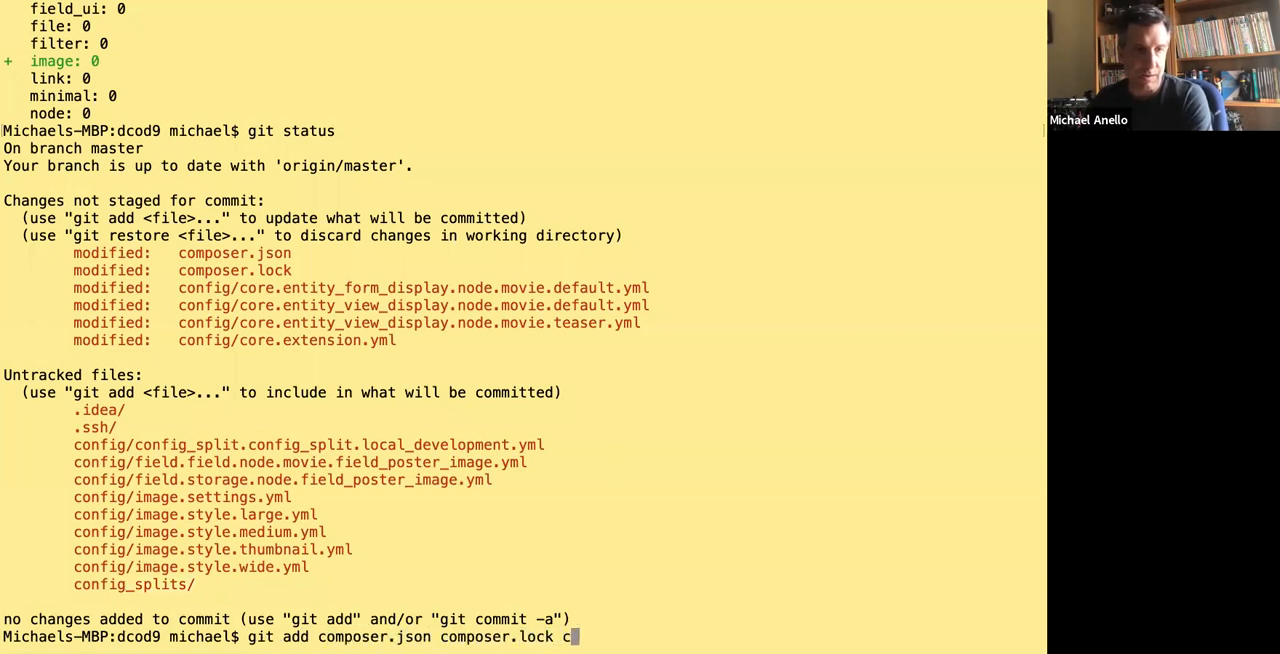
pyautogui.write('onfig config_s')
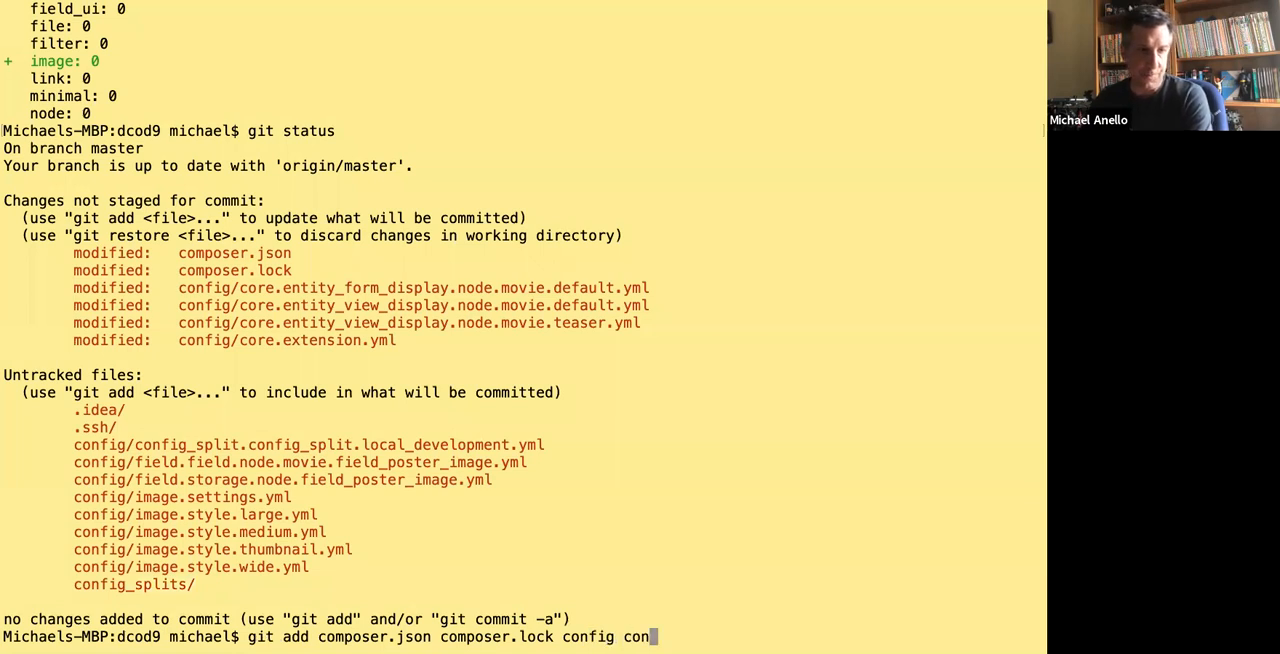
pyautogui.press('Tab')
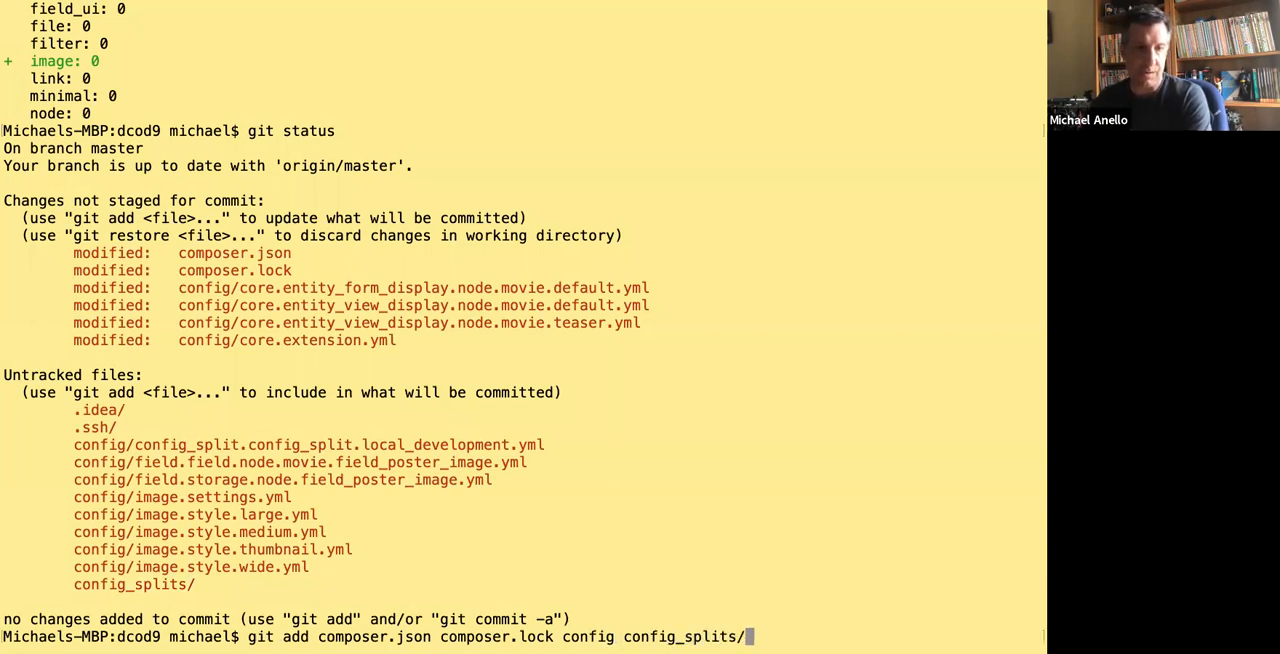
pyautogui.press('Return')
pyautogui.write('git sattus')
pyautogui.press('Return')
pyautogui.write('git status')
pyautogui.press('Return')
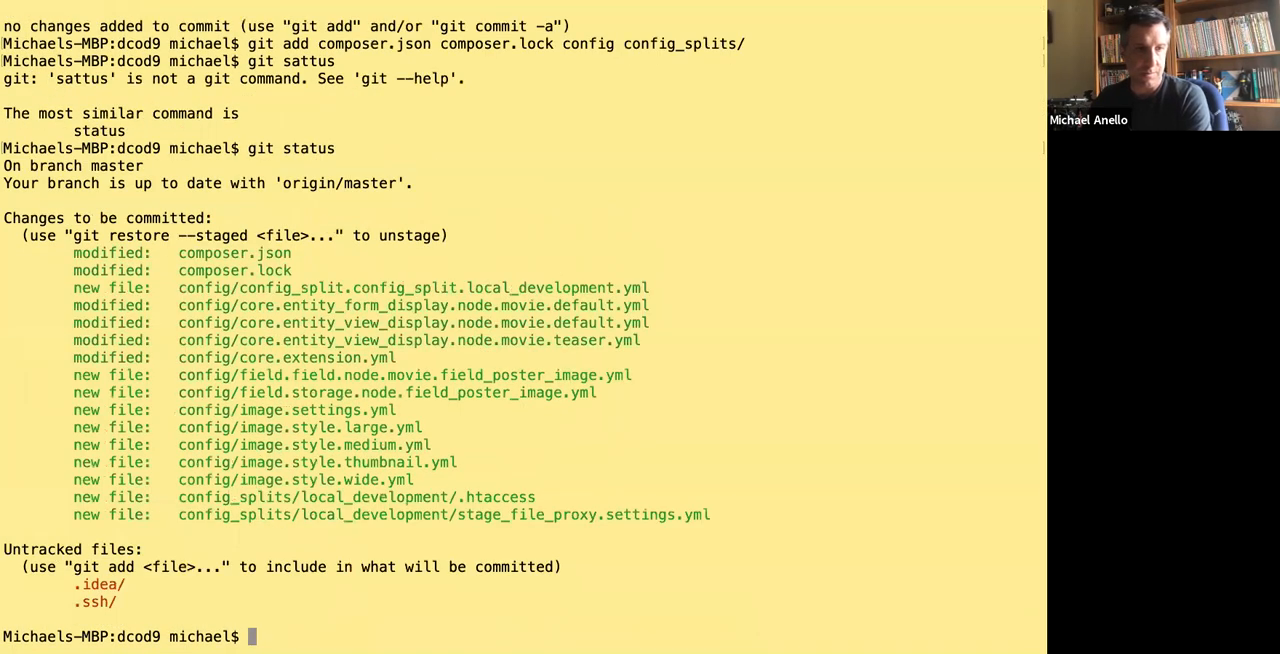
# Commit the staged files with the message 'Added and configured Stage File Proxy and local development Config Split.'.
pyautogui.write('git commit m-')
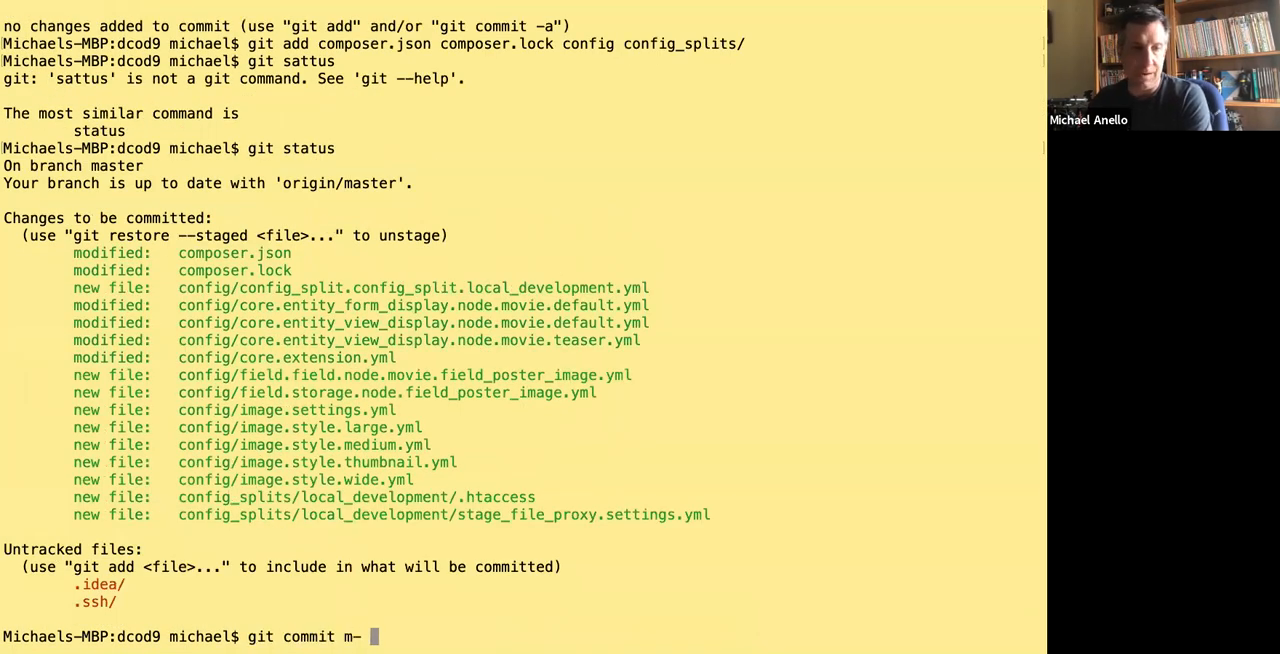
pyautogui.press('BackSpace')
pyautogui.press('BackSpace')
pyautogui.press('BackSpace')
pyautogui.write("-0m '")
pyautogui.press('BackSpace')
pyautogui.press('BackSpace')
pyautogui.press('BackSpace')
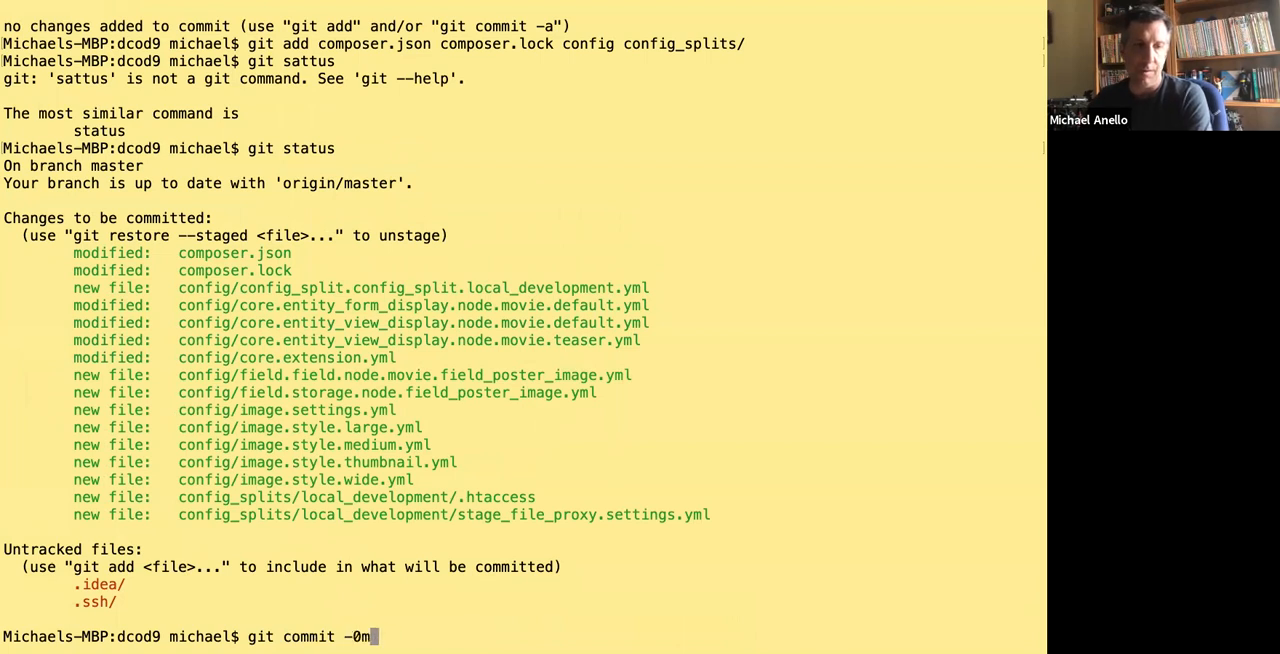
pyautogui.press('BackSpace')
pyautogui.write("m '")
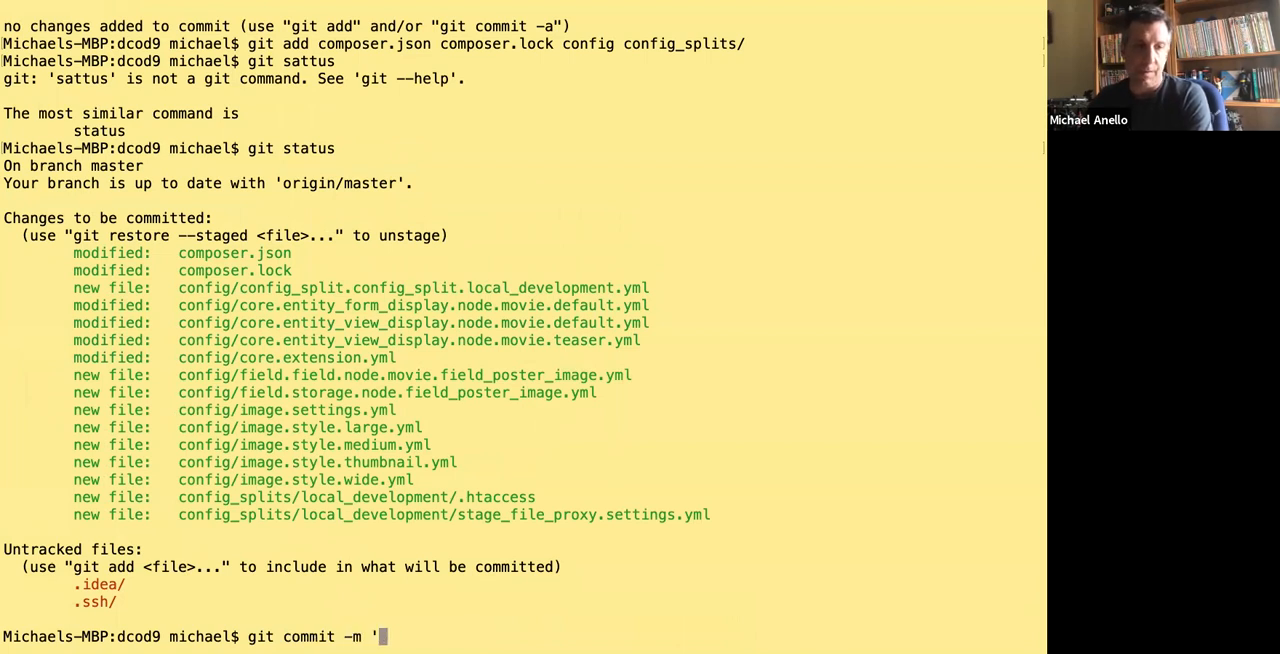
pyautogui.write('Added Stage File')
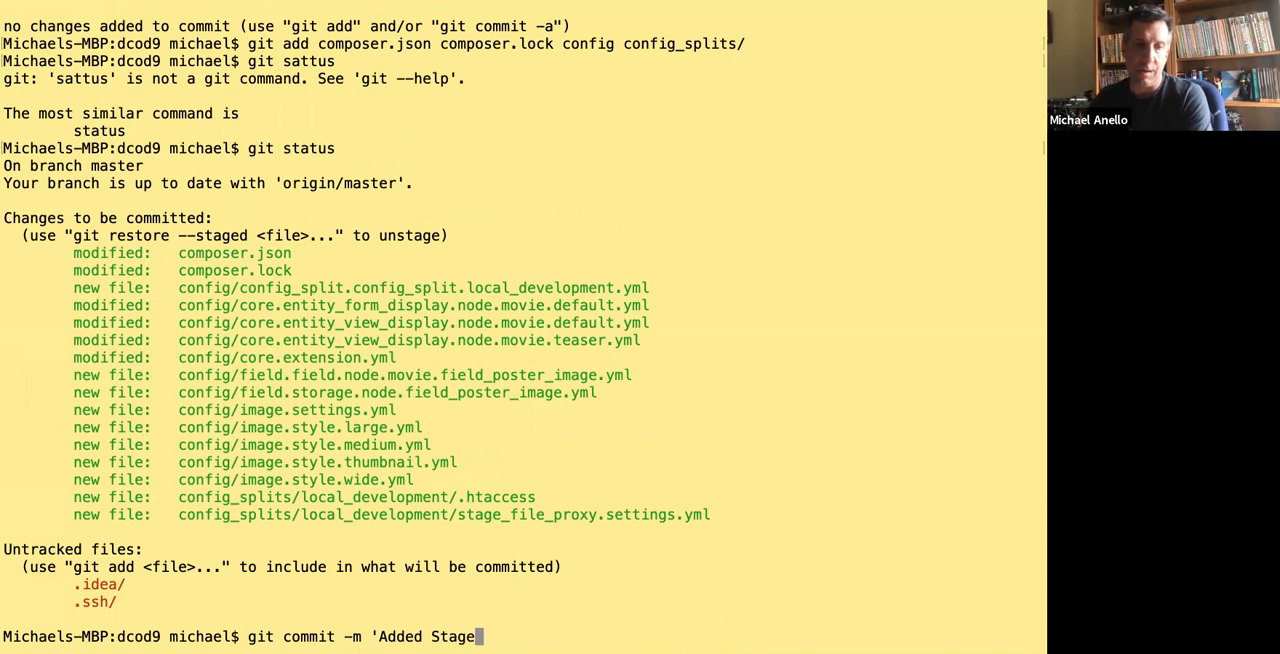
pyautogui.press('BackSpace')
pyautogui.press('BackSpace')
pyautogui.press('BackSpace')
pyautogui.press('BackSpace')
pyautogui.press('BackSpace')
pyautogui.press('BackSpace')
pyautogui.press('BackSpace')
pyautogui.press('BackSpace')
pyautogui.press('BackSpace')
pyautogui.press('BackSpace')
pyautogui.press('BackSpace')
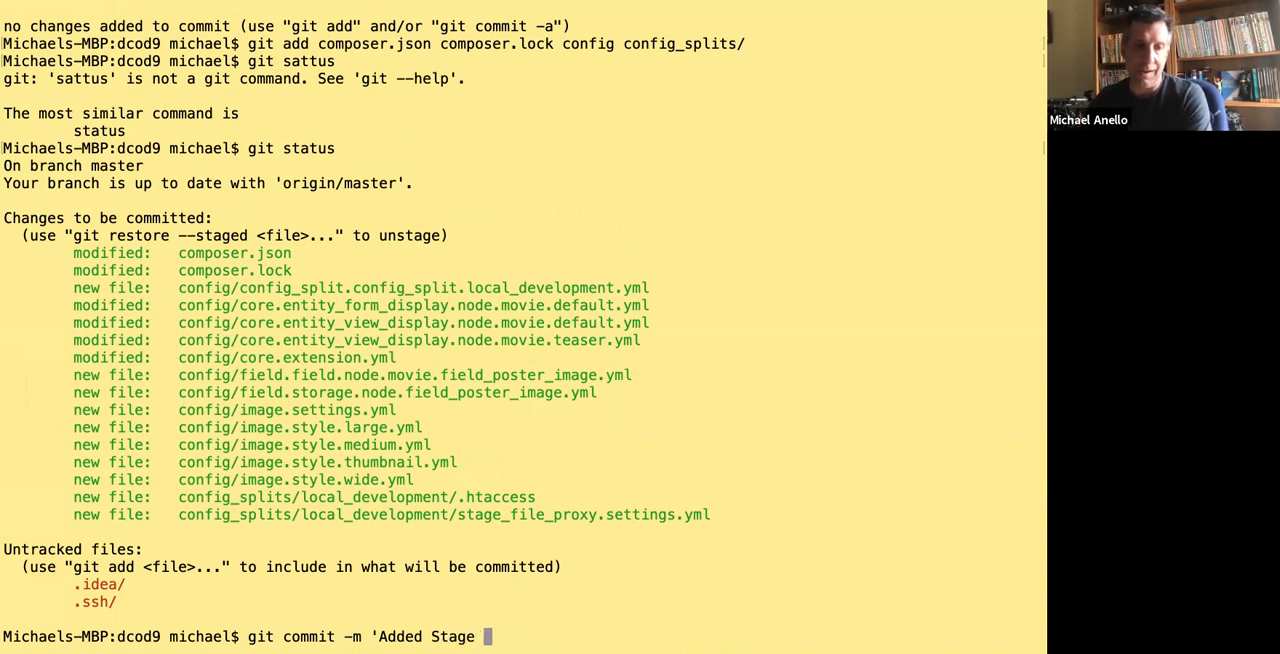
pyautogui.write('and configure')
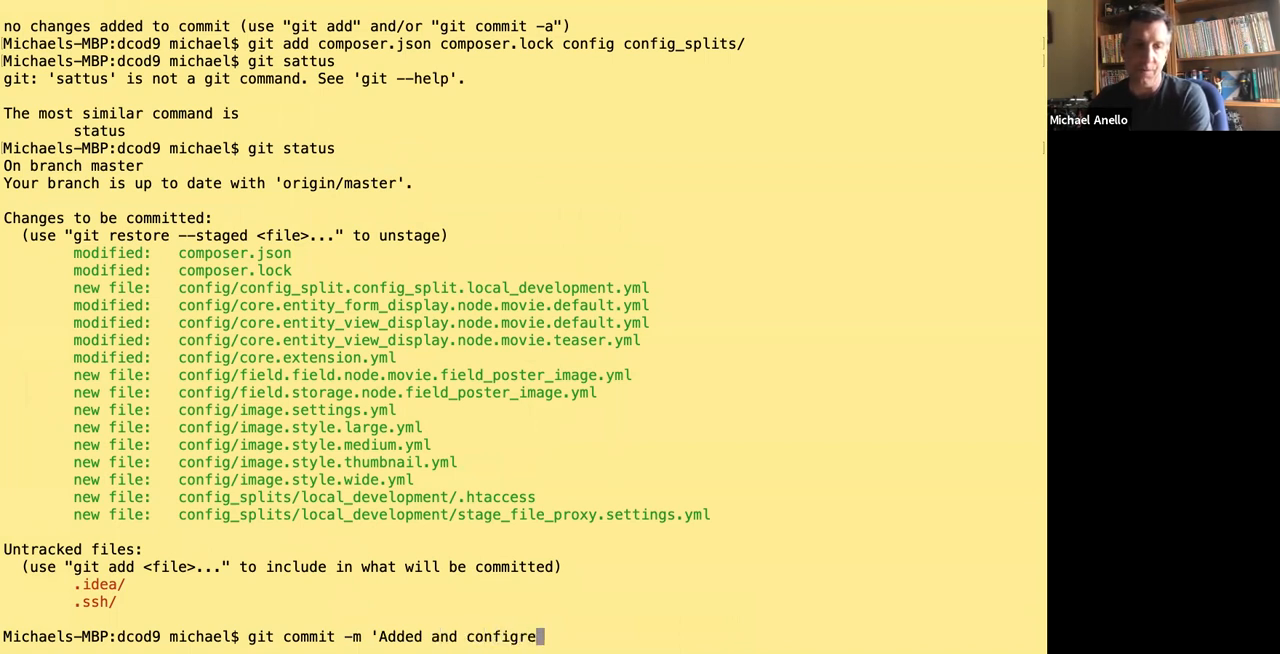
pyautogui.press('BackSpace')
pyautogui.press('BackSpace')
pyautogui.write('ured Stage')
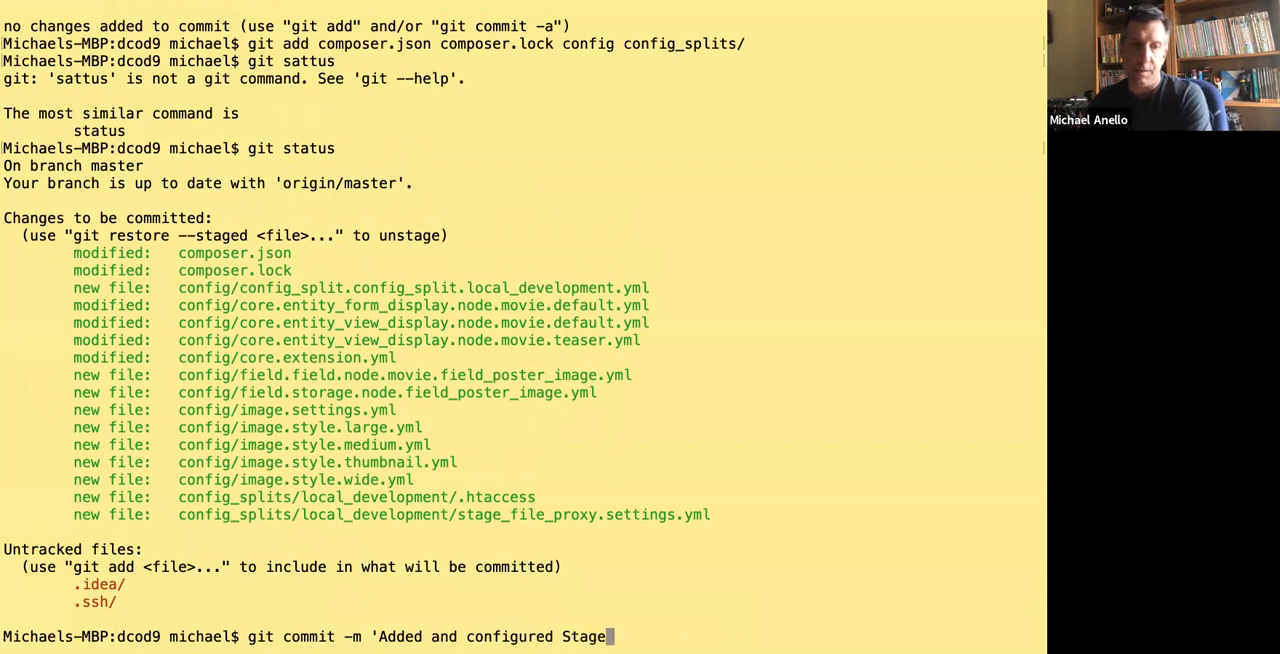
pyautogui.write(' File Prox')
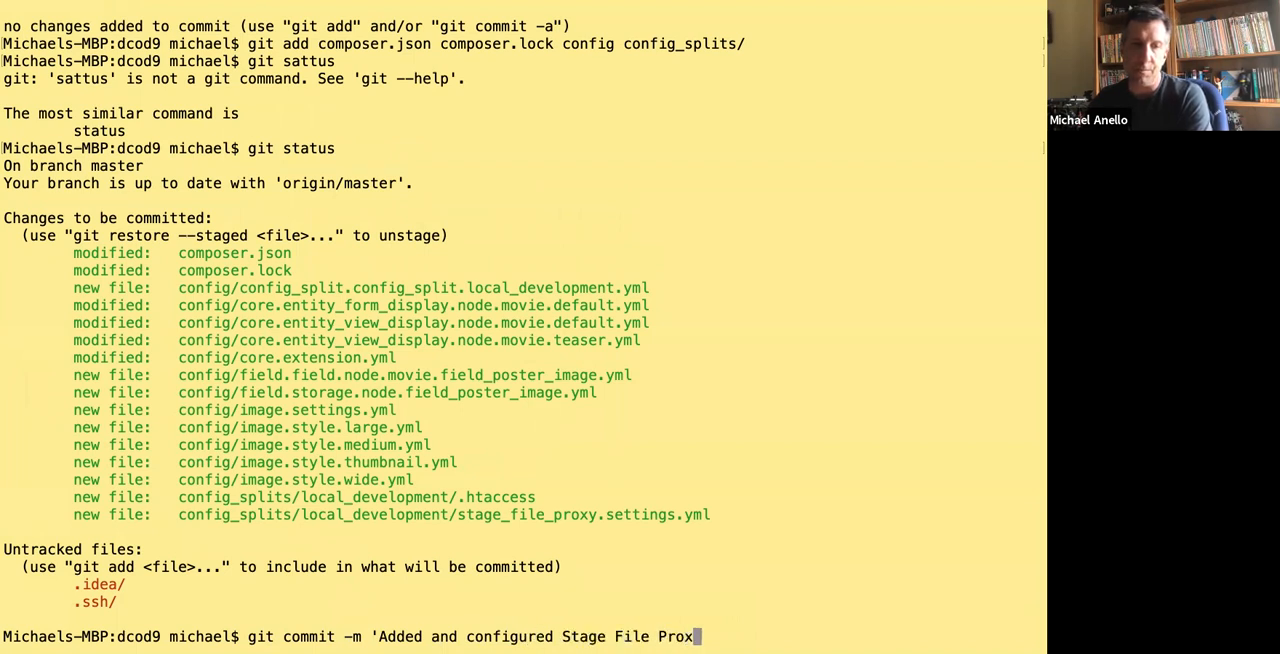
pyautogui.write('y and local development s')
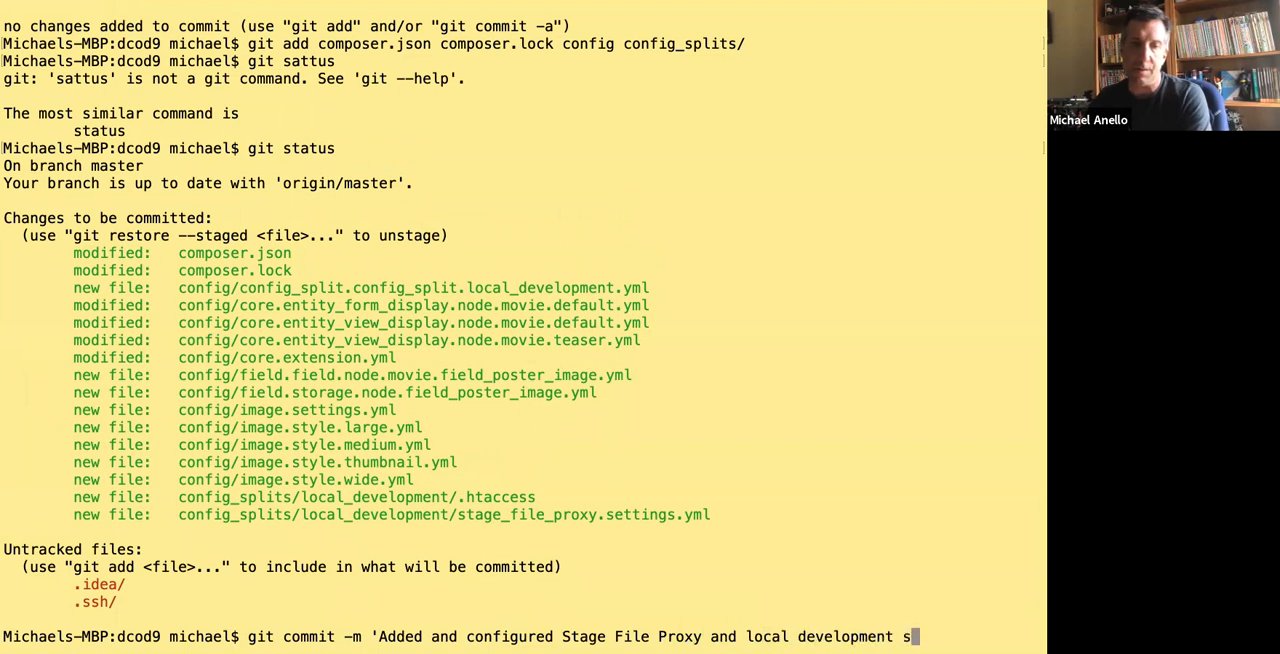
pyautogui.press('BackSpace')
pyautogui.write('C')
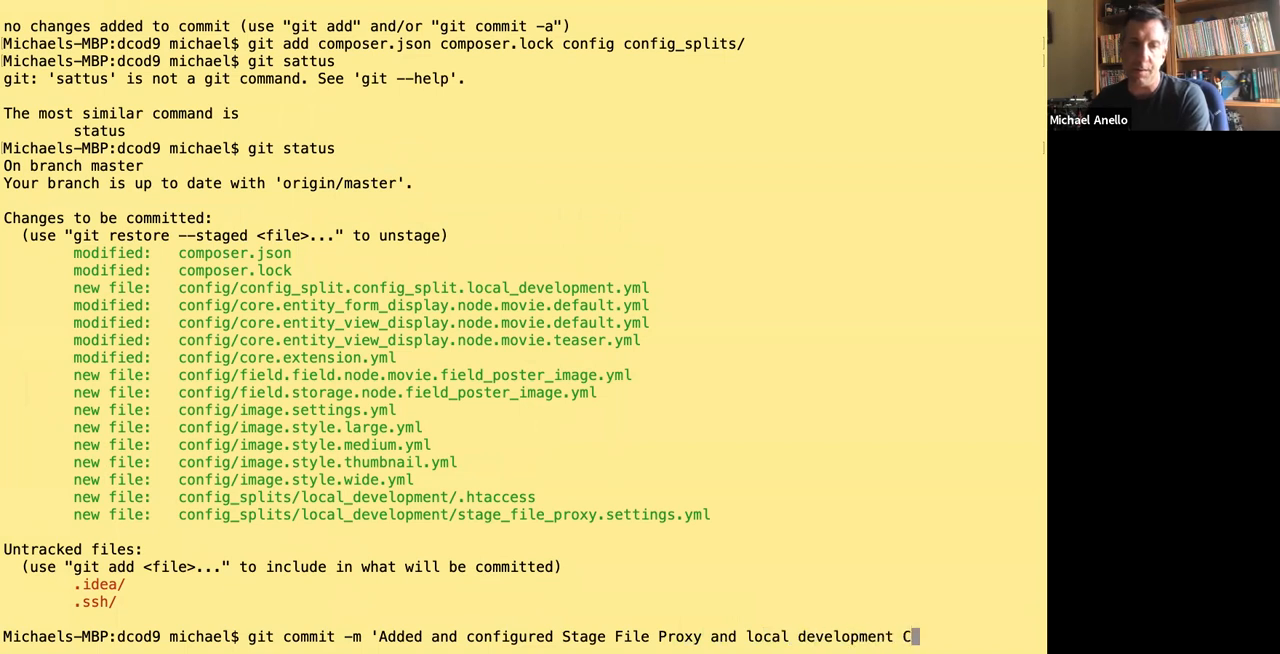
pyautogui.write("onfig Split.'")
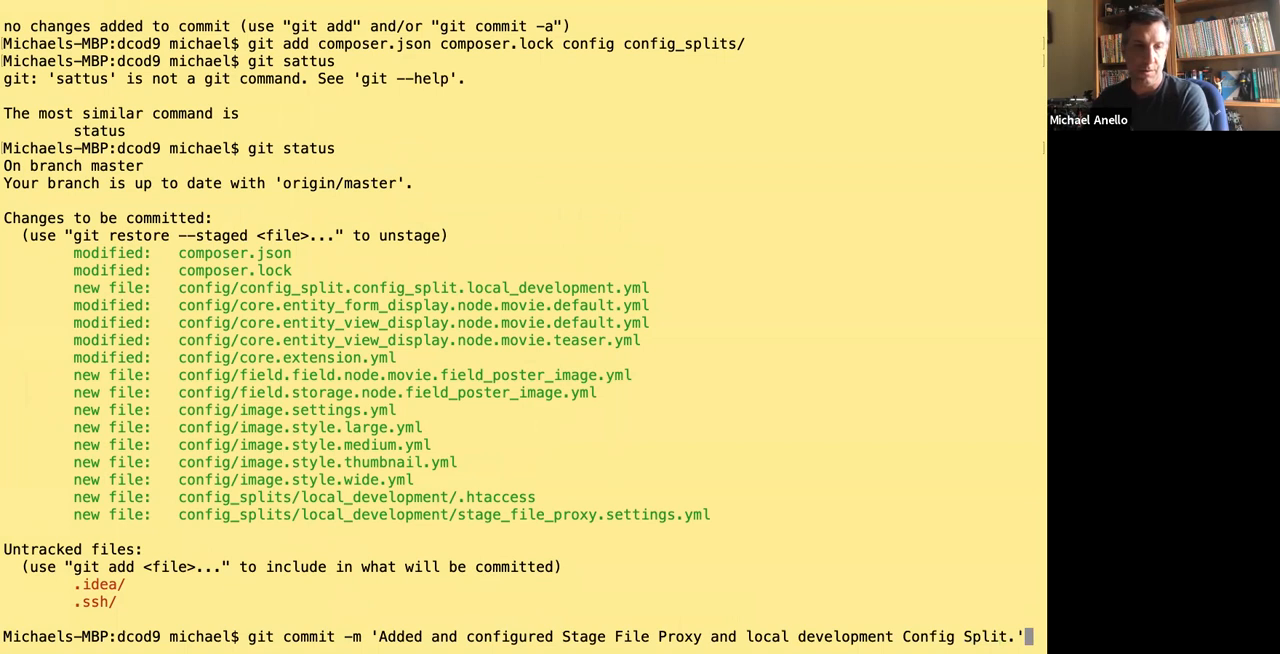
pyautogui.press('Return')
# Push the commit to the master branch of the origin remote with Git.
pyautogui.write('git')
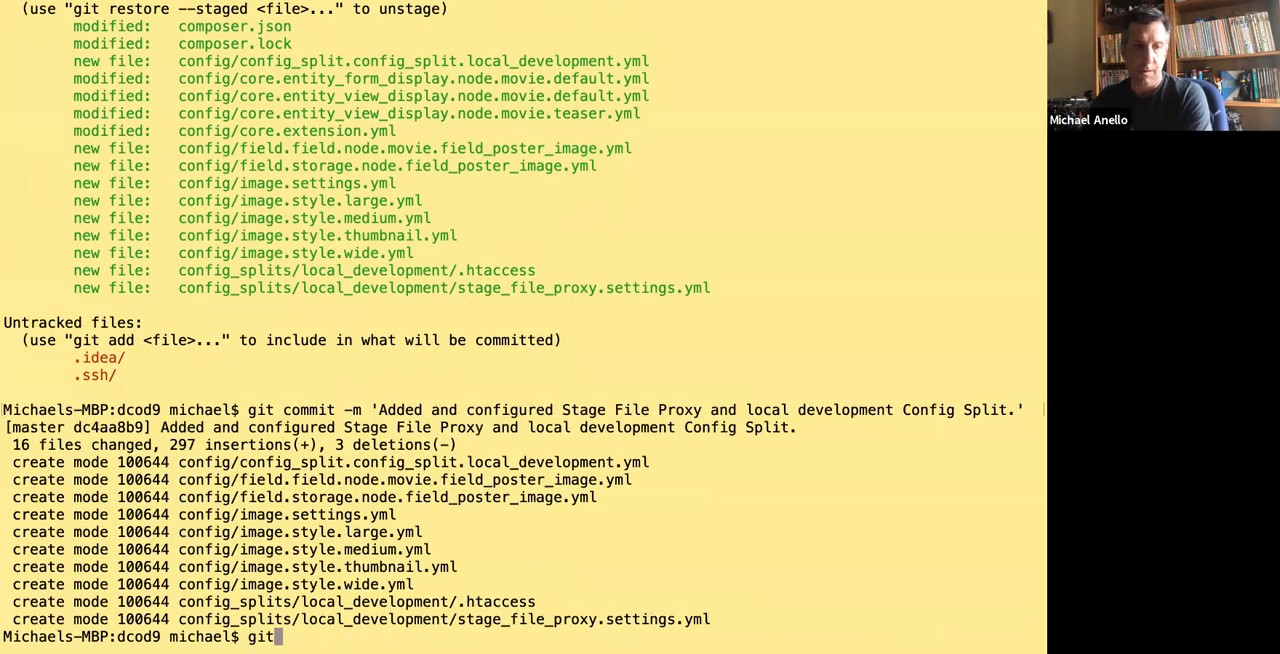
pyautogui.write(' push origin maste')
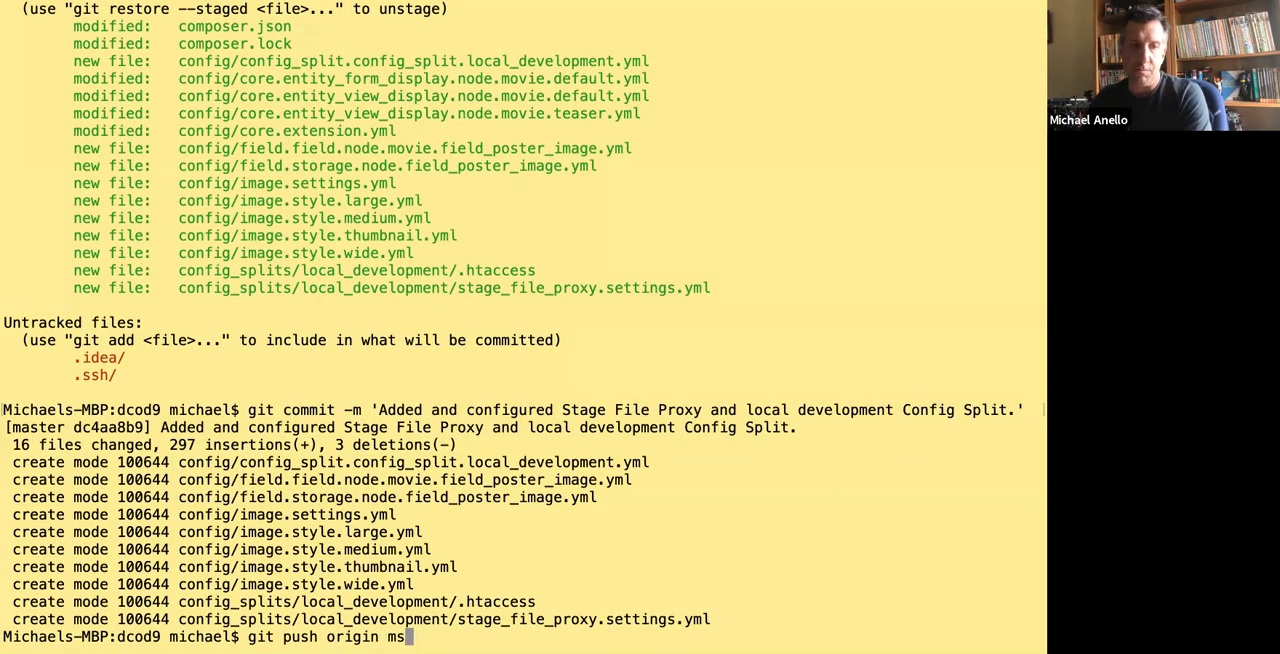
pyautogui.press('Return')
pyautogui.write('r')
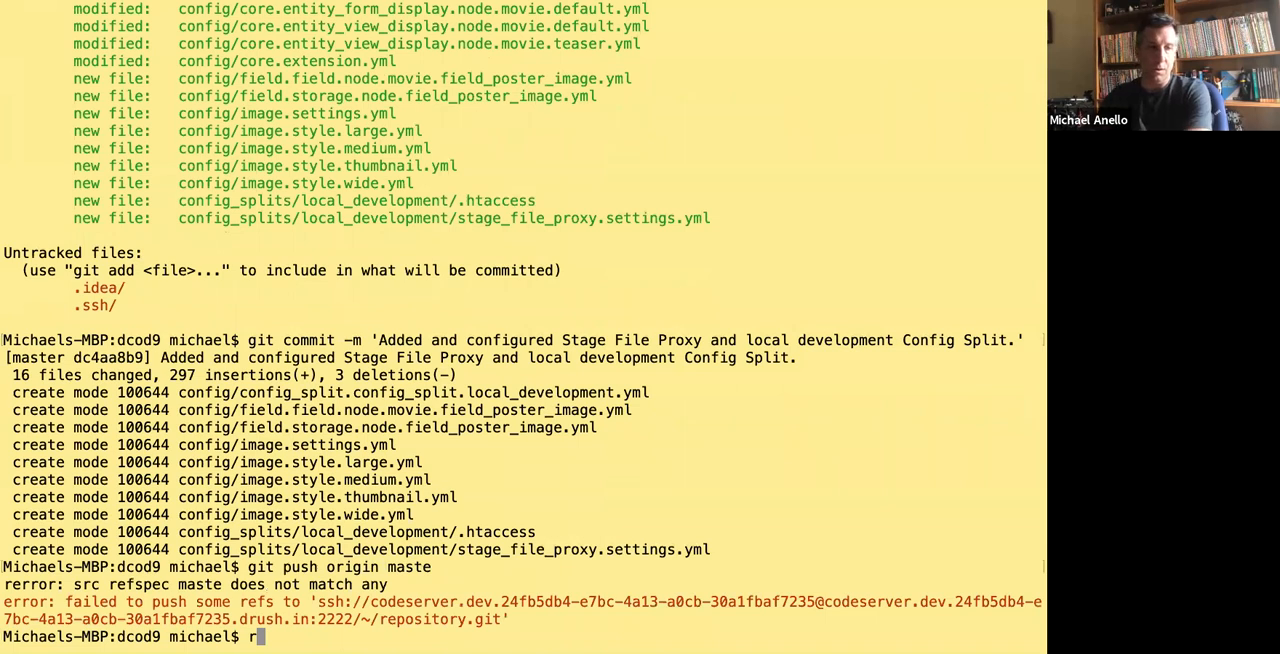
pyautogui.press('BackSpace')
pyautogui.press('Up')
pyautogui.write('r')
pyautogui.press('Return')
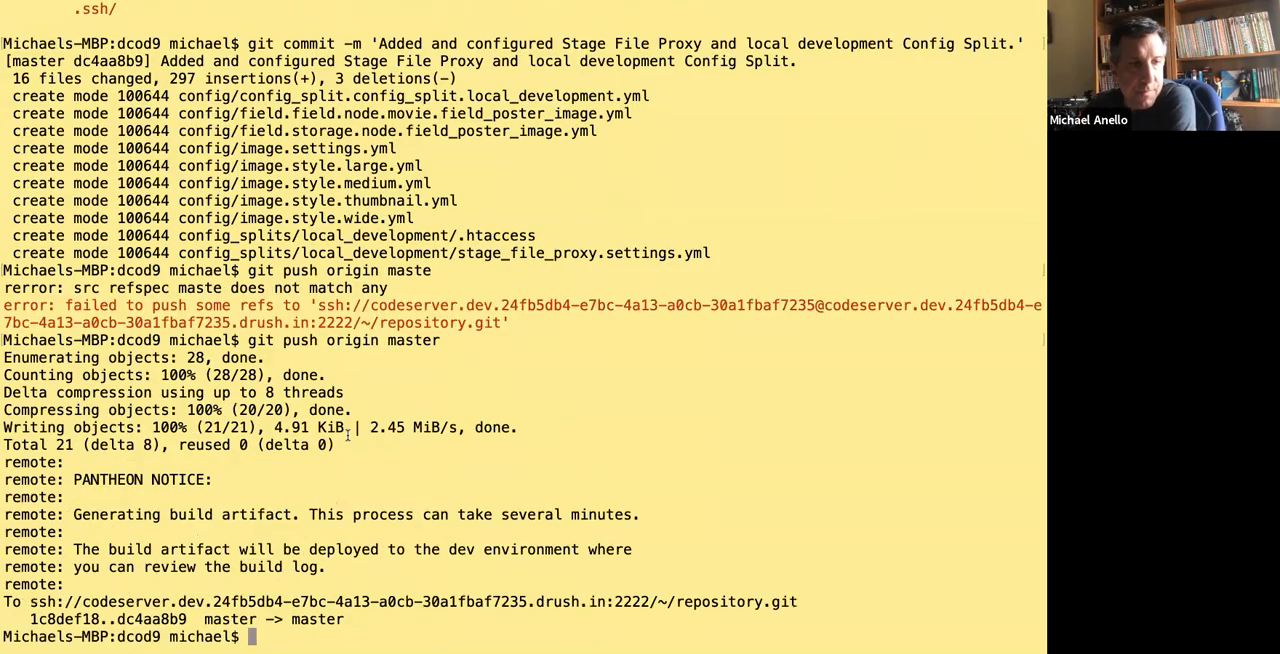
# Switch to the Pantheon dashboard in the browser, show the Dev environment's code and commit log, and decline saving the password.
pyautogui.hotkey('ctrl', 'Right')
pyautogui.click(496, 38)
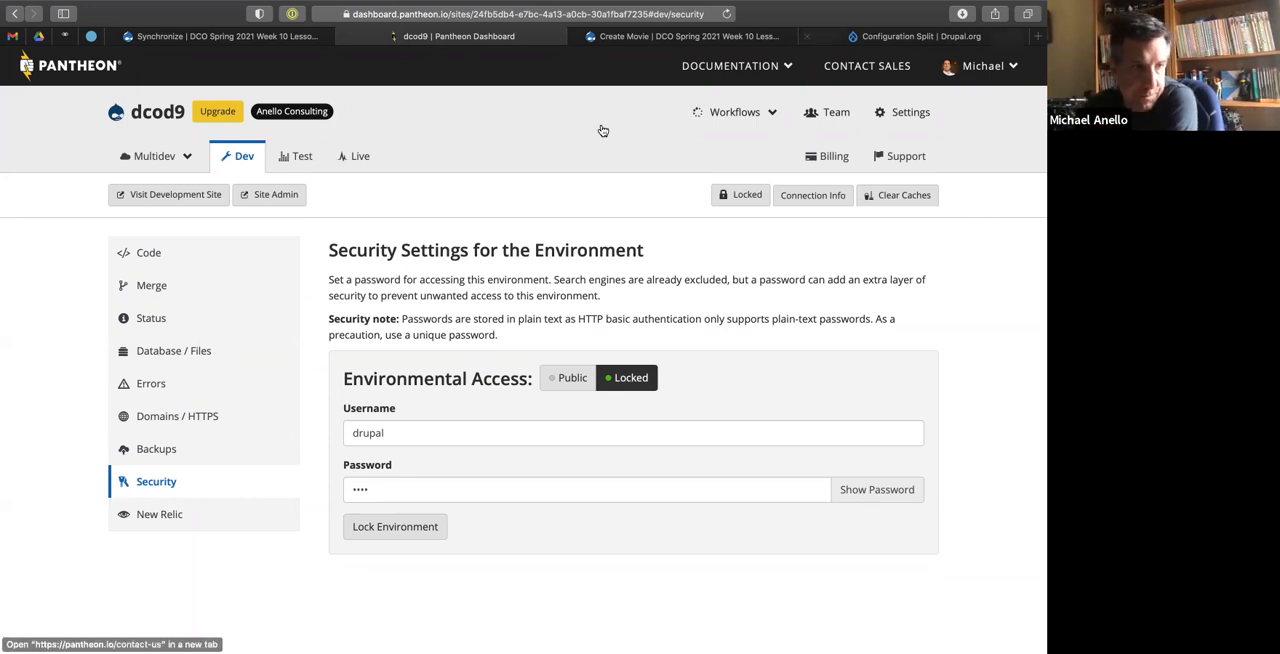
pyautogui.click(176, 254)
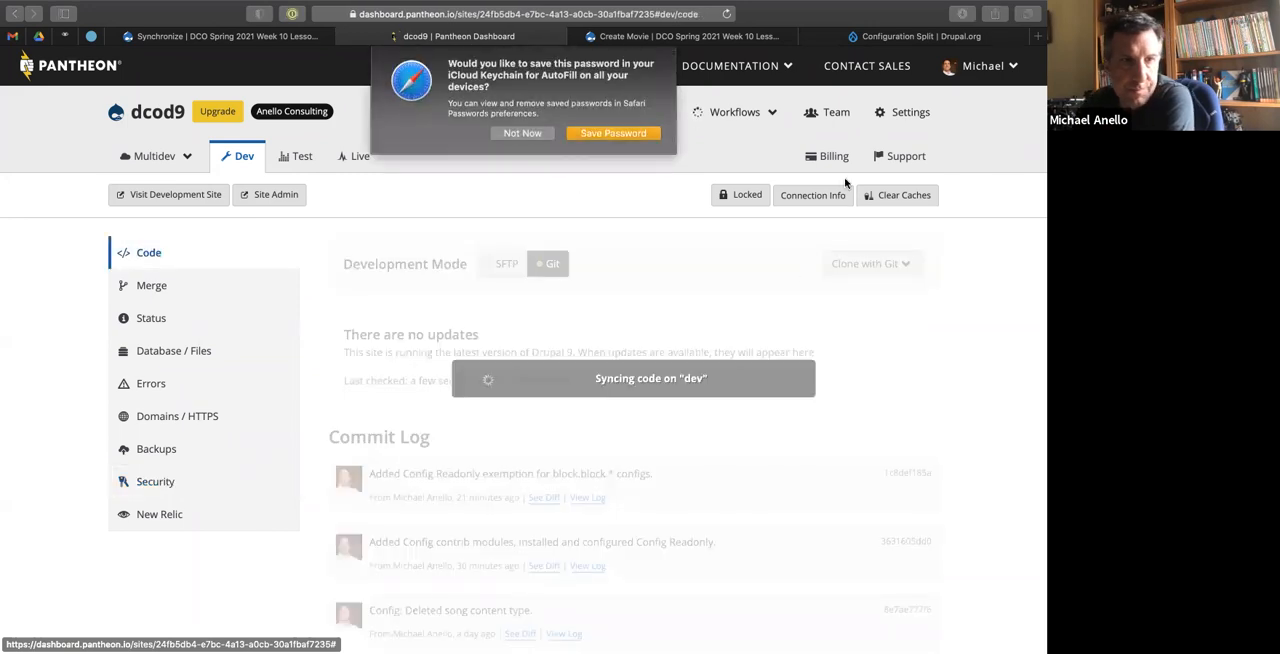
pyautogui.click(521, 133)
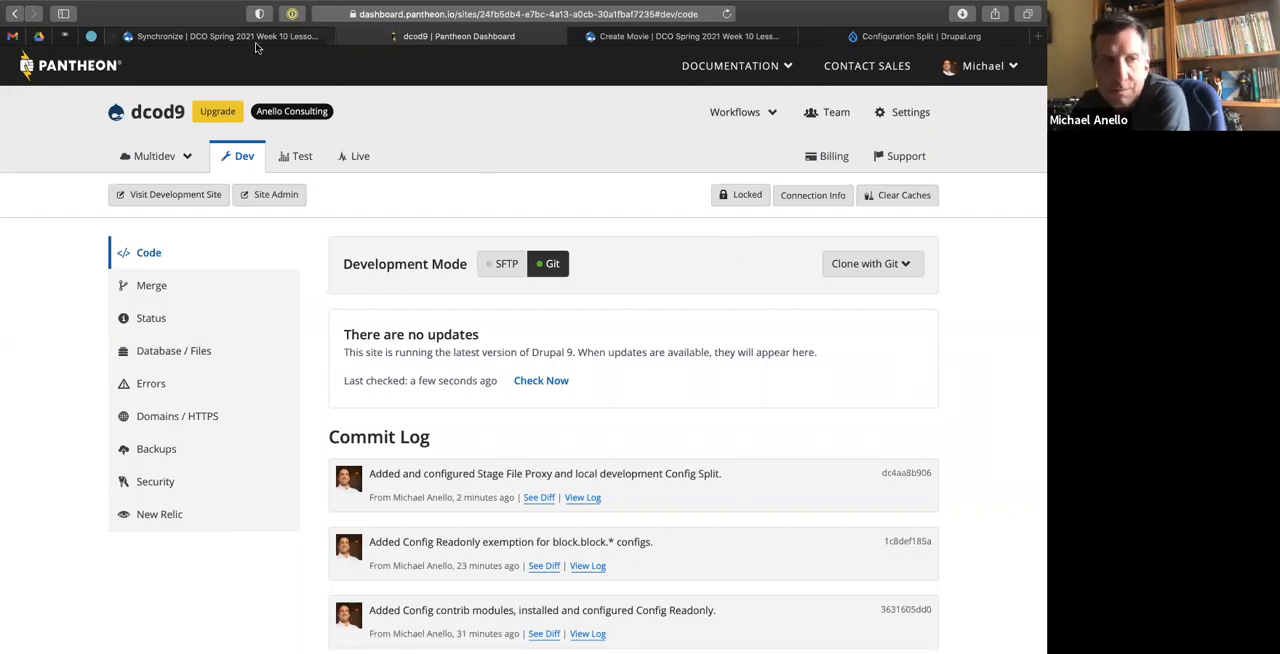
# Check which config split the local site's Synchronize page uses and whether any changes are pending.
pyautogui.click(243, 38)
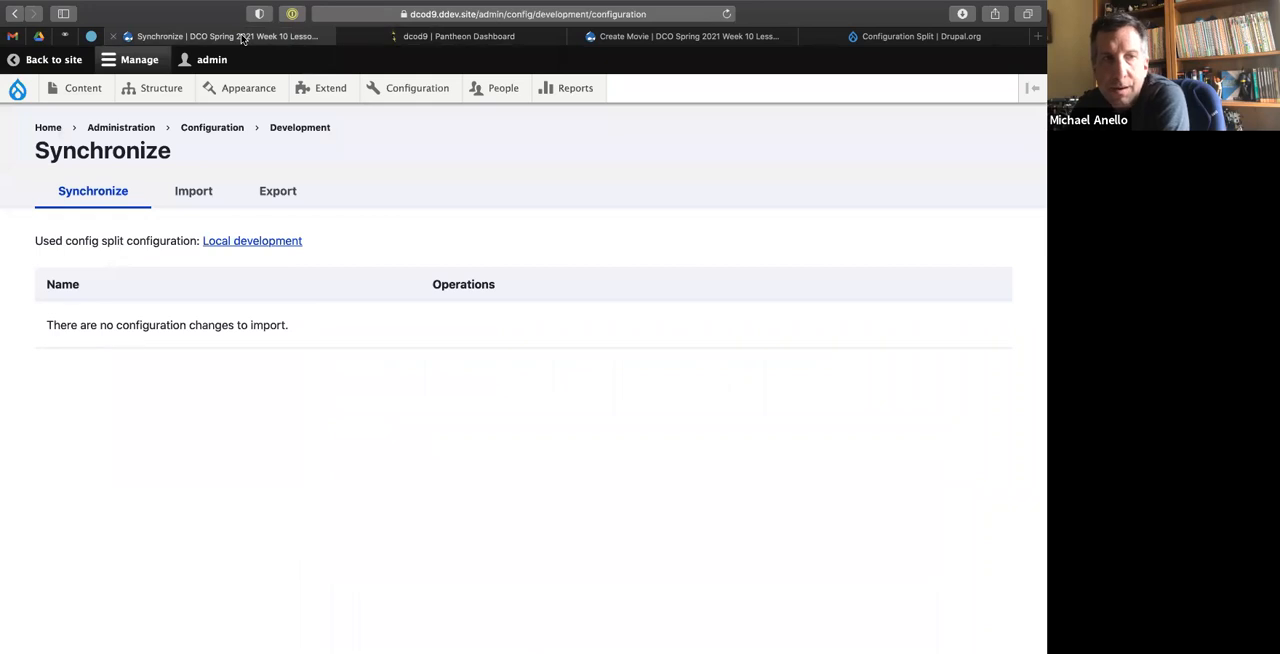
pyautogui.moveTo(175, 91)
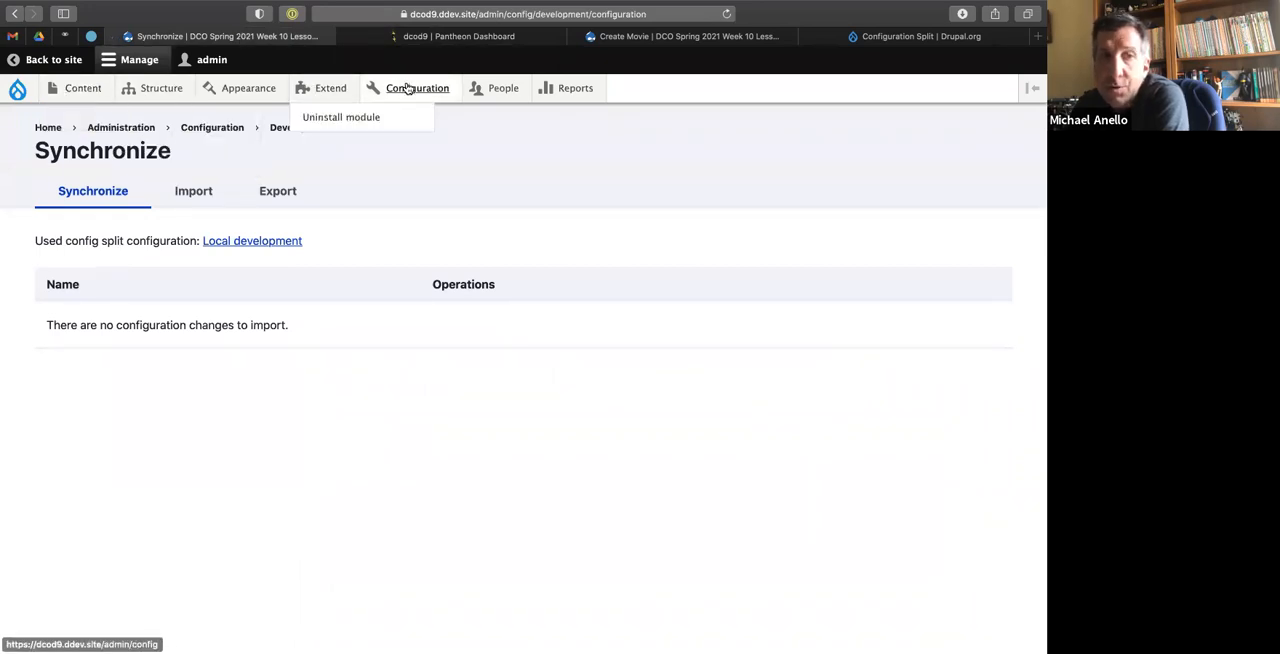
pyautogui.moveTo(408, 90)
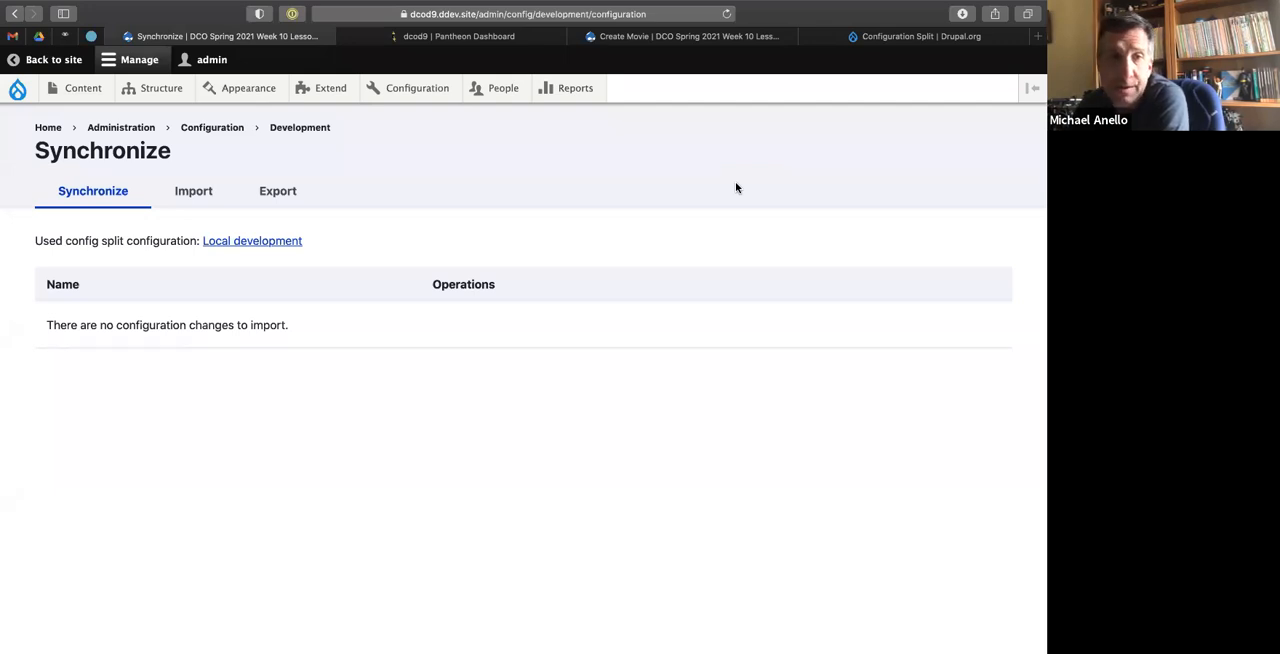
# Switch to the Pantheon dev site and open its configuration synchronization page.
pyautogui.click(490, 38)
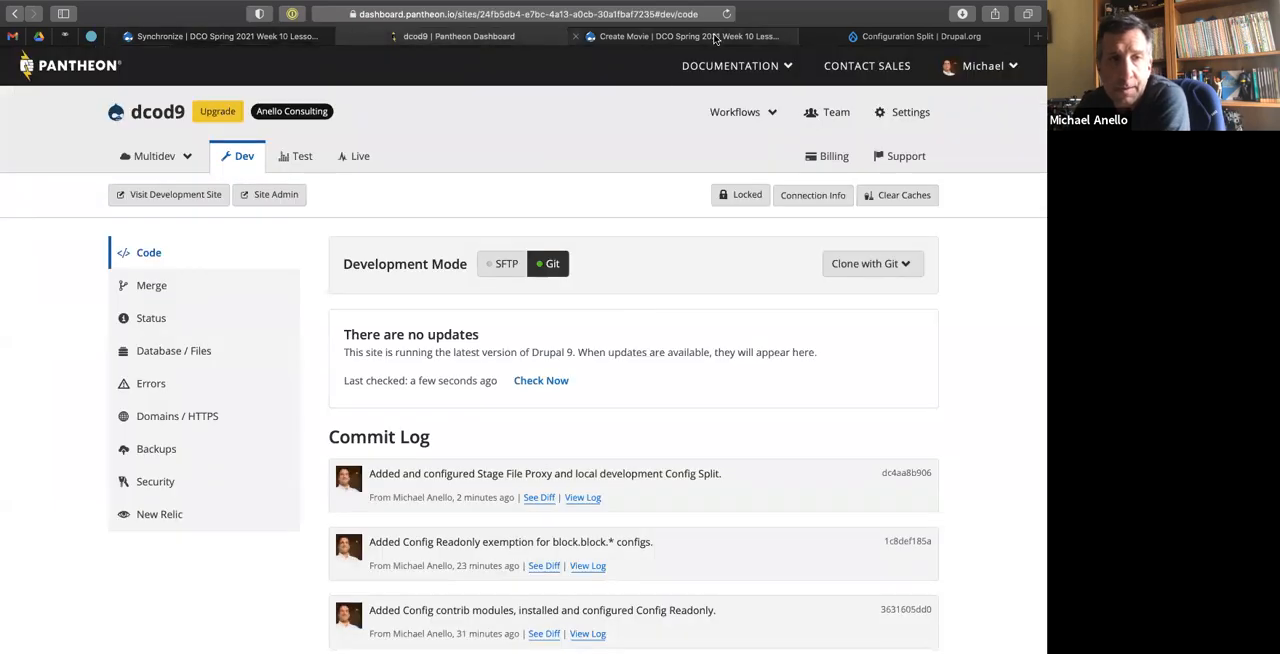
pyautogui.click(715, 37)
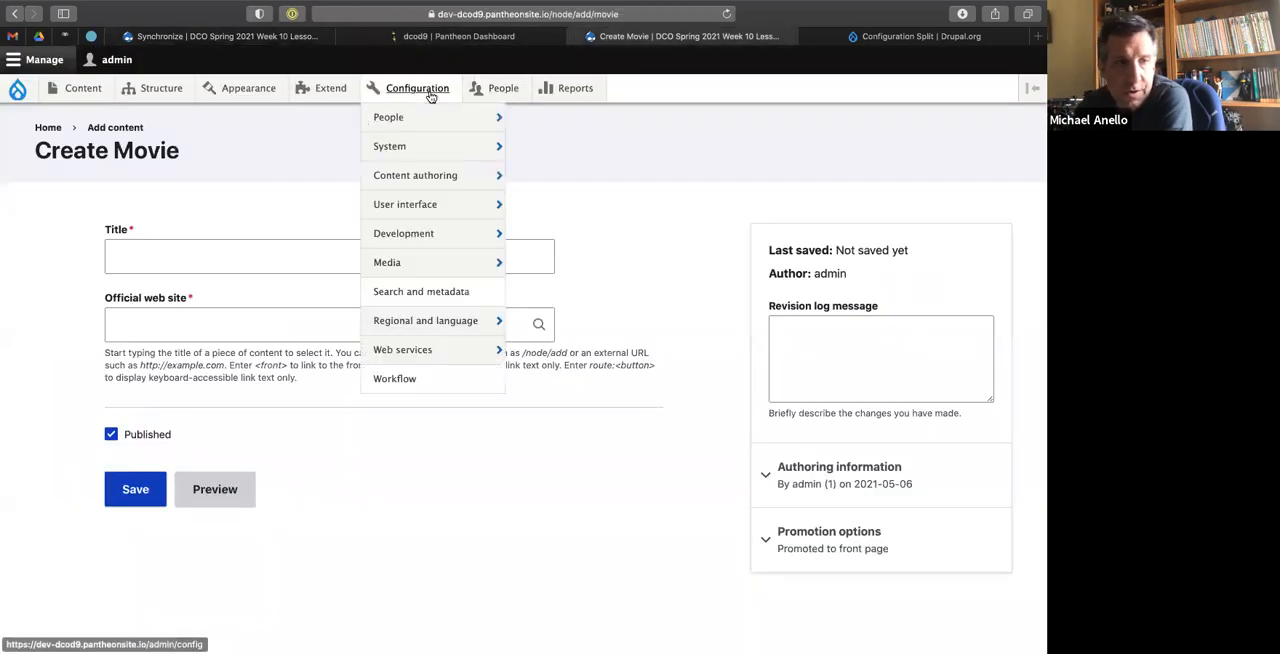
pyautogui.moveTo(430, 236)
pyautogui.click(534, 330)
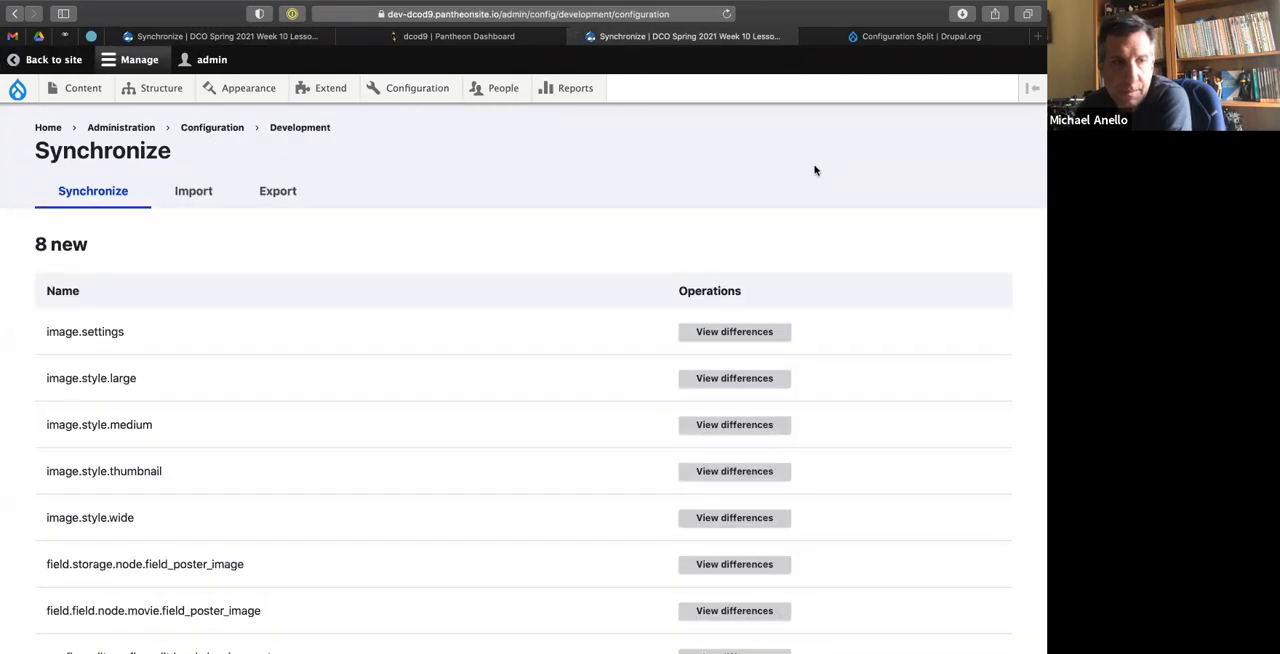
# Review the new and changed configuration items on the dev site and import them all.
pyautogui.scroll(-2, 308, 378)
pyautogui.scroll(-5, 308, 378)
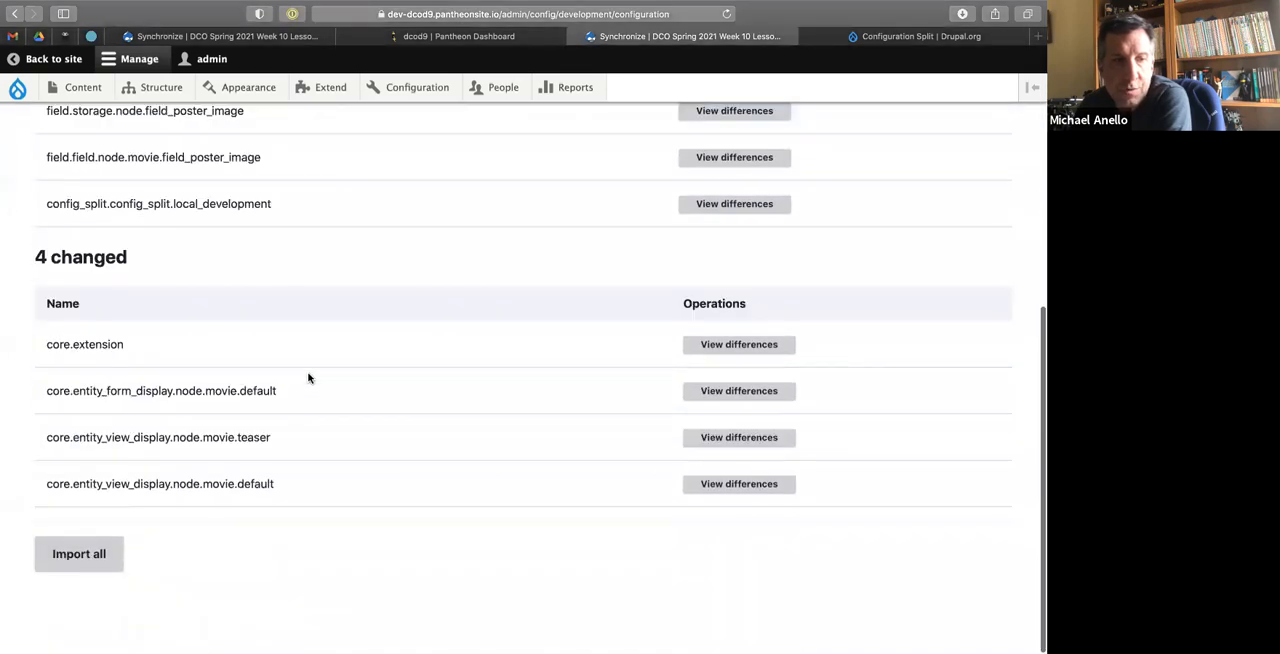
pyautogui.scroll(5, 379, 285)
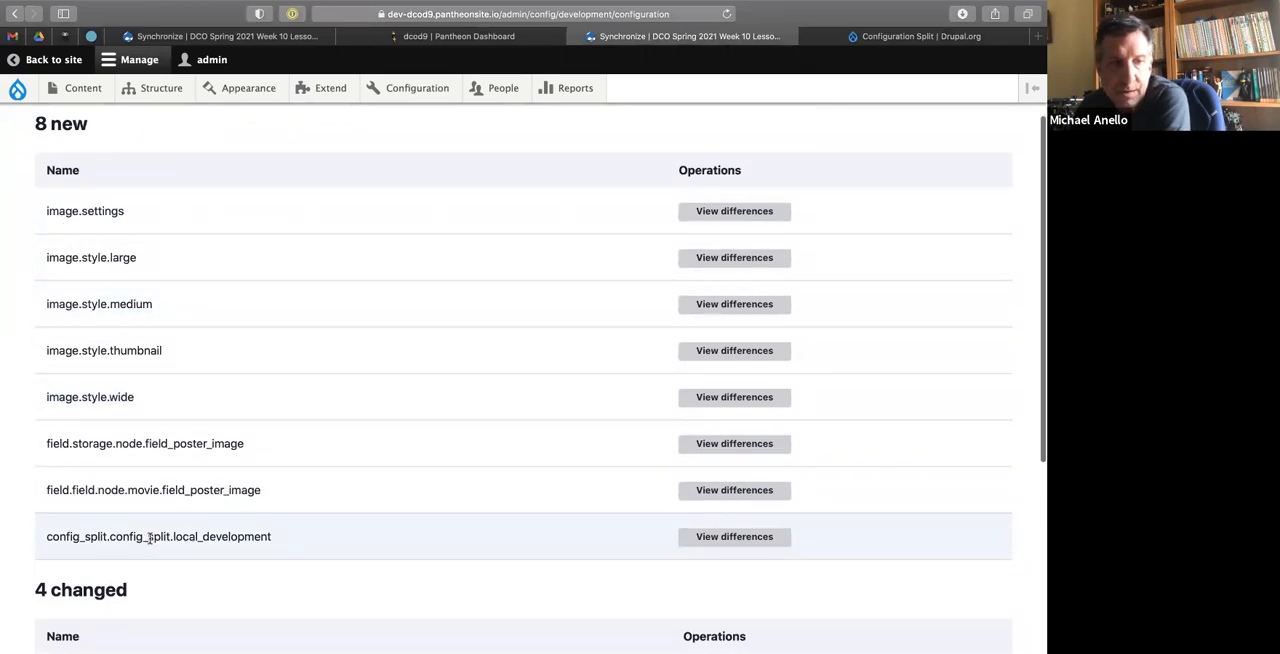
pyautogui.scroll(-5, 152, 540)
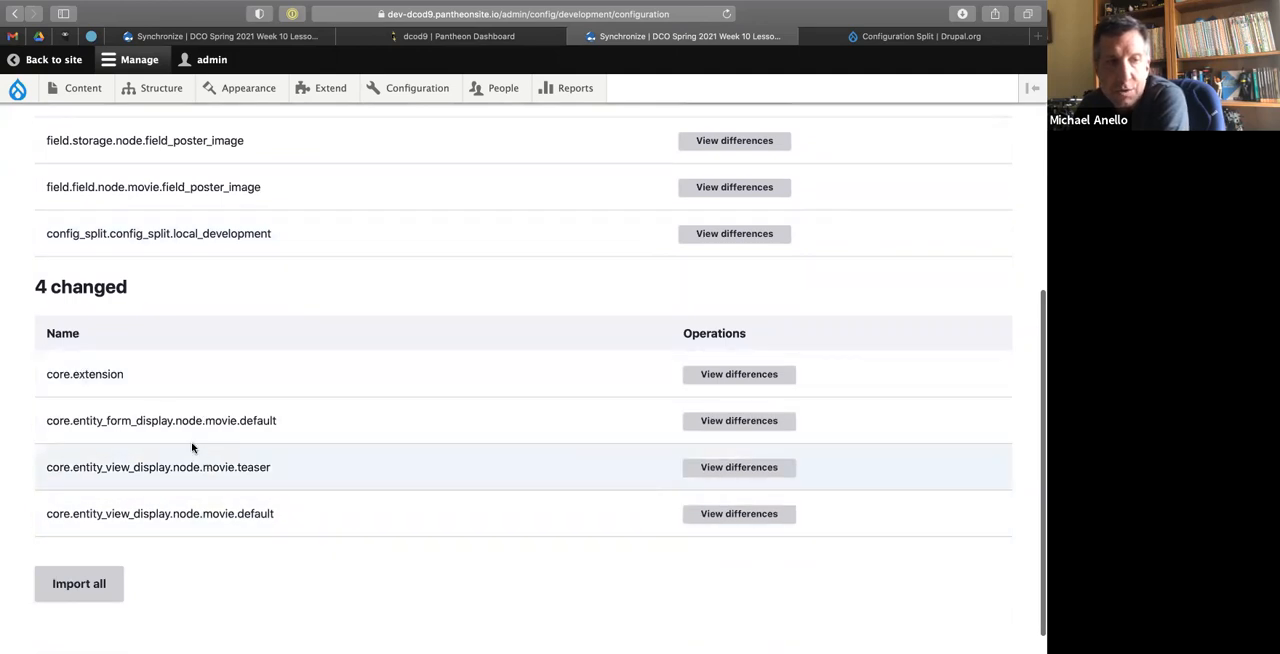
pyautogui.click(74, 585)
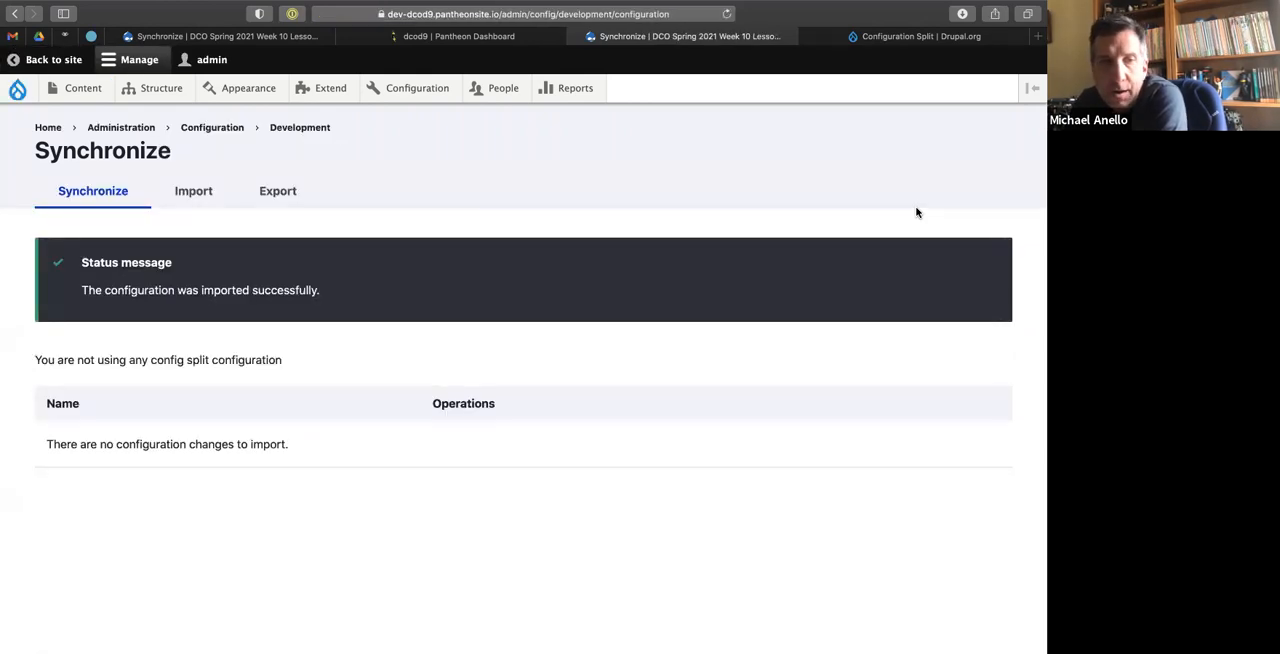
# Reopen the dev site's configuration synchronization page and examine the line about config split usage.
pyautogui.moveTo(405, 90)
pyautogui.moveTo(415, 233)
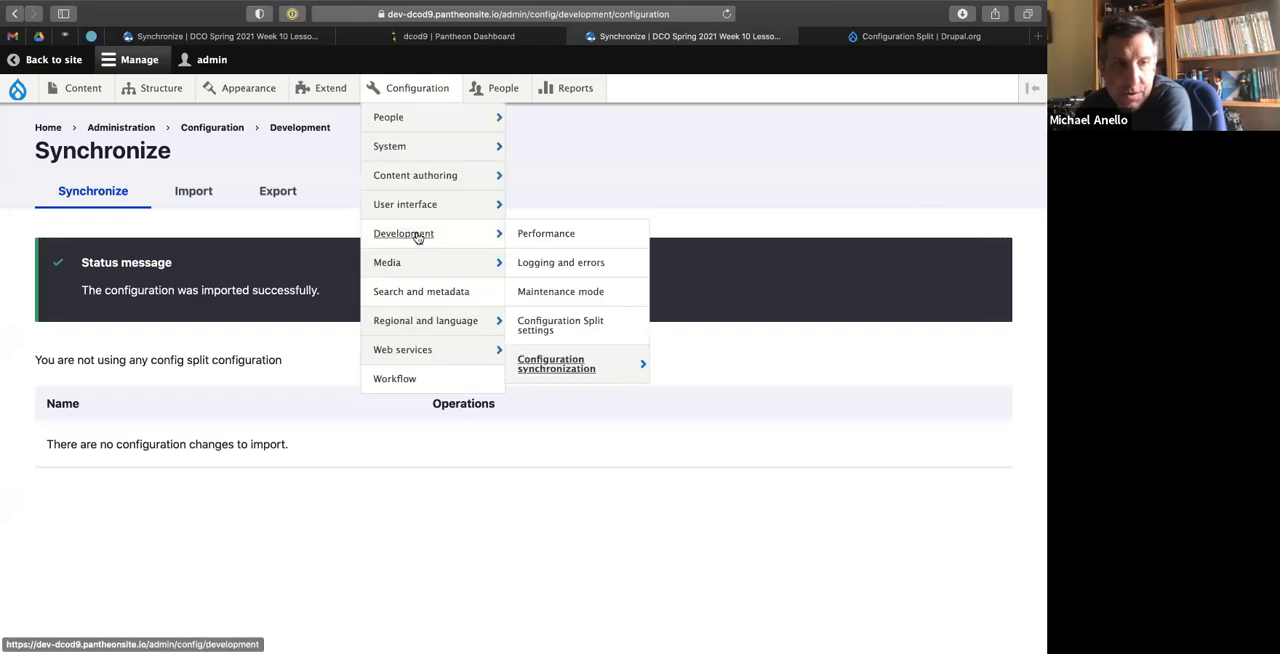
pyautogui.click(548, 368)
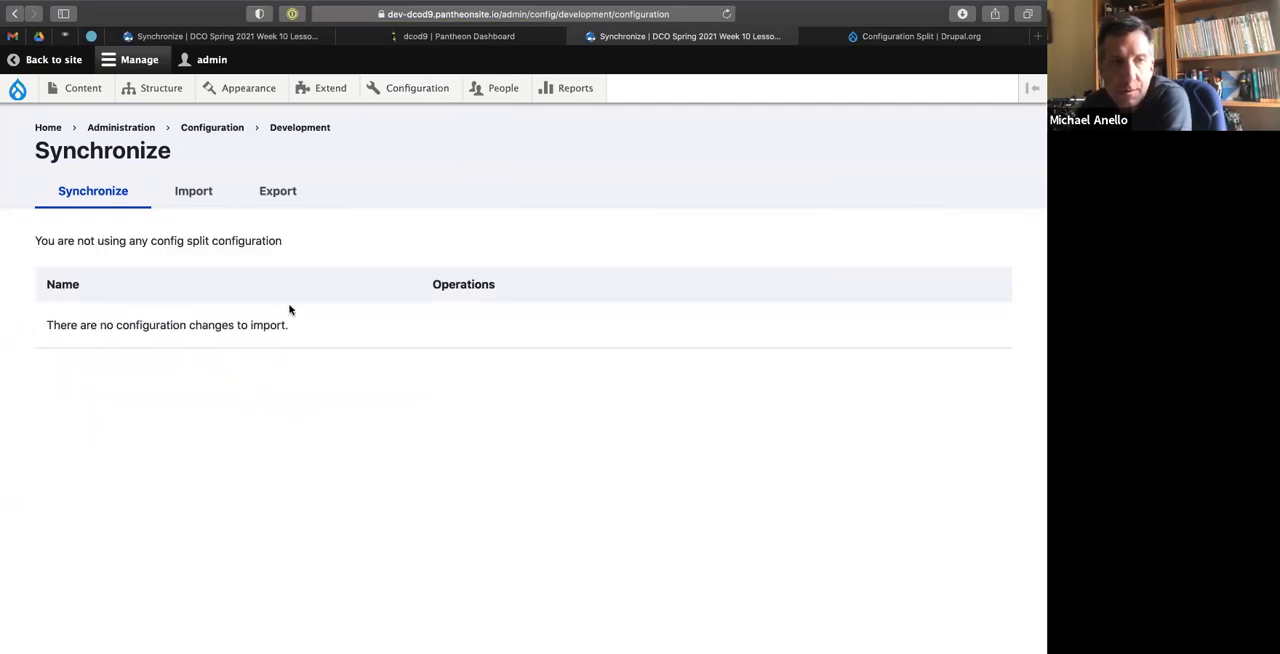
pyautogui.moveTo(77, 241); pyautogui.dragTo(304, 238)
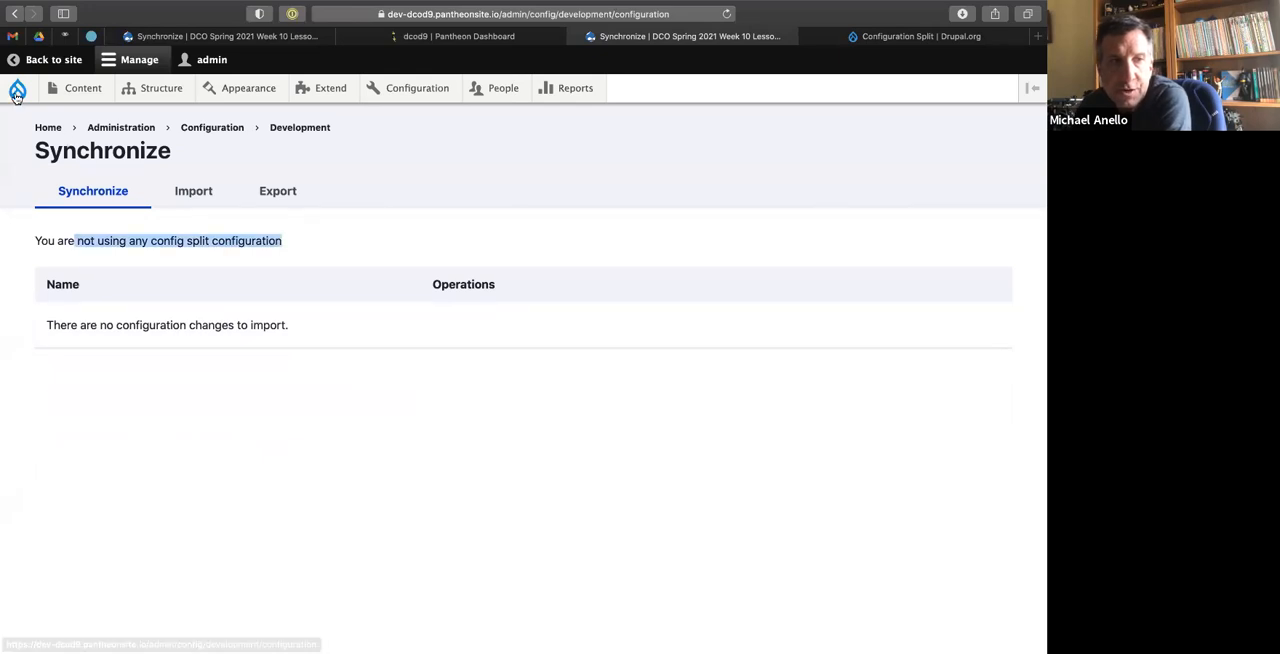
# Flush all caches on the dev site and check the Local development split's status in the Configuration Split settings.
pyautogui.moveTo(17, 95)
pyautogui.click(29, 148)
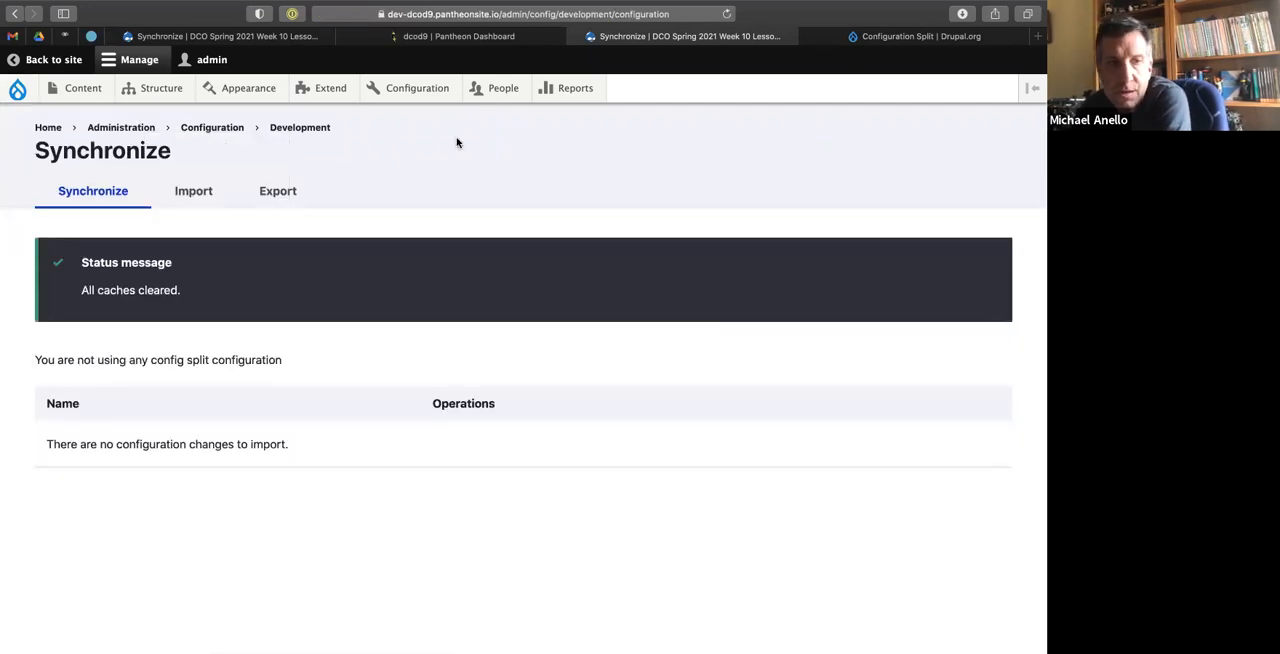
pyautogui.moveTo(425, 92)
pyautogui.moveTo(441, 232)
pyautogui.click(540, 325)
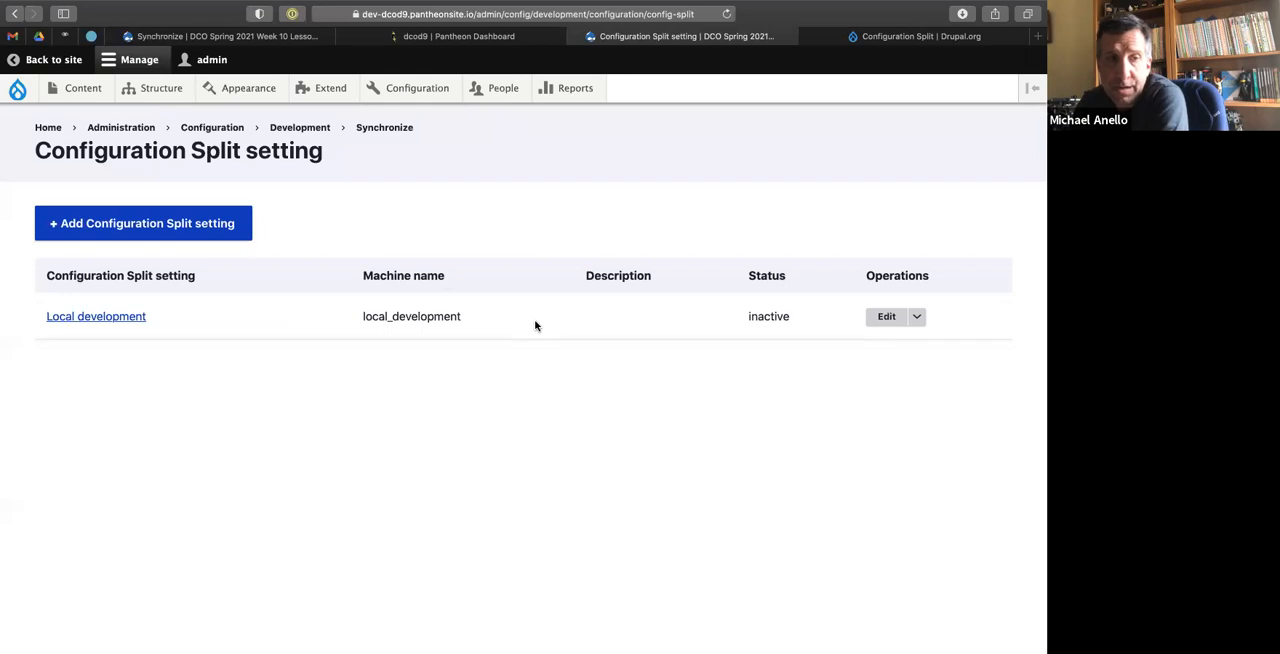
pyautogui.moveTo(747, 316); pyautogui.dragTo(804, 317)
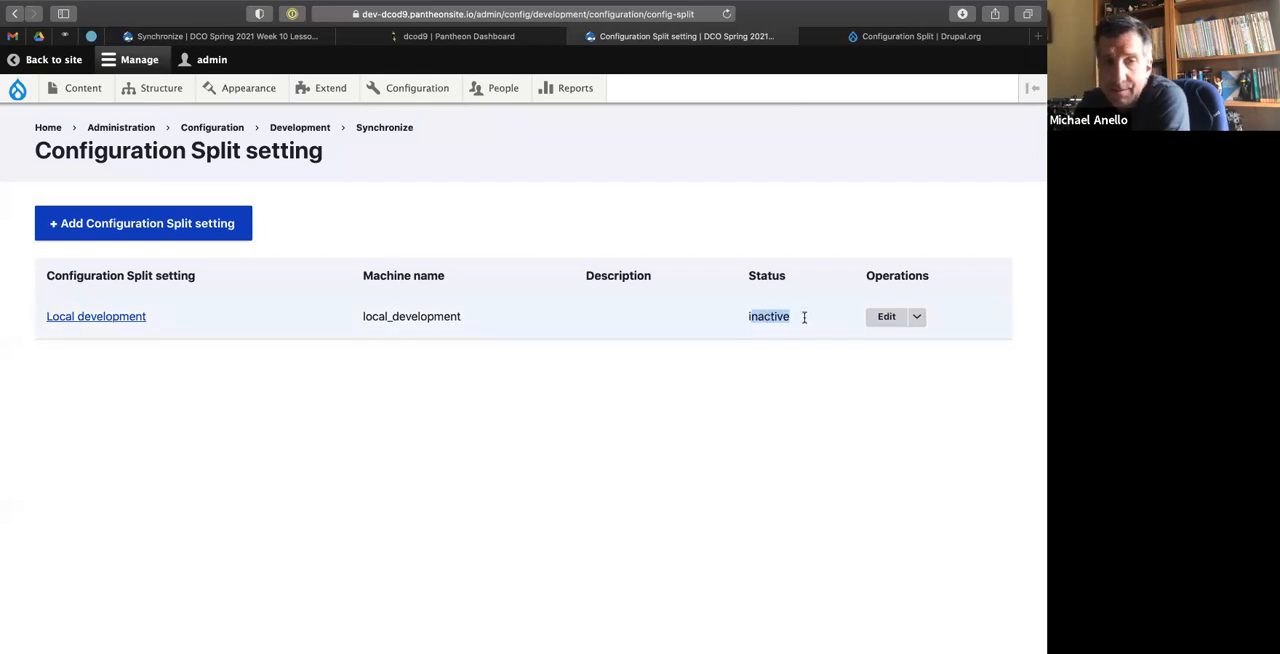
pyautogui.click(509, 412)
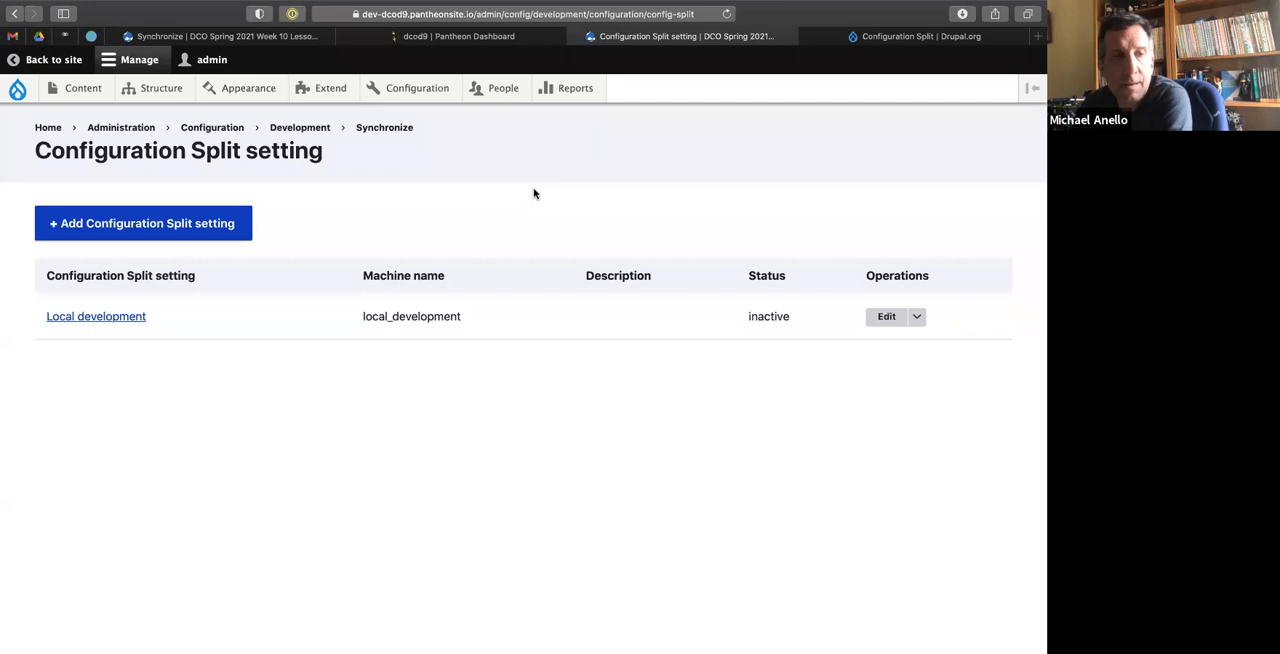
# Filter the dev site's module list by 'stage' and check whether Stage File Proxy is installed.
pyautogui.click(150, 90)
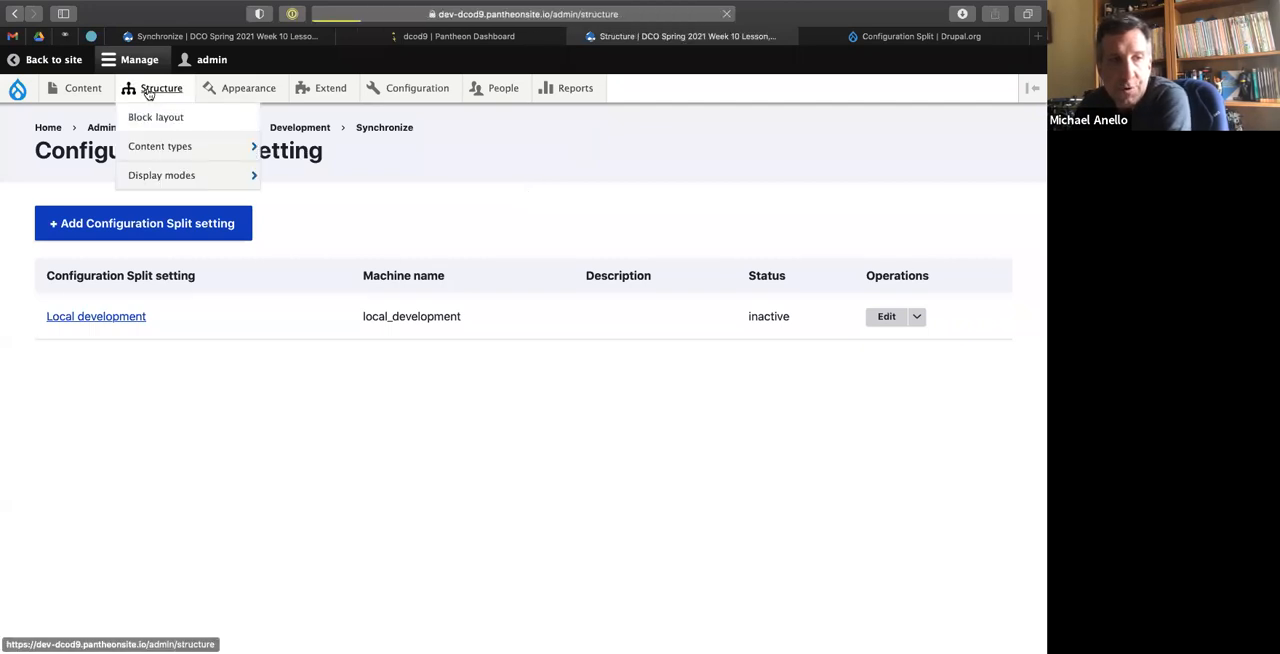
pyautogui.click(328, 90)
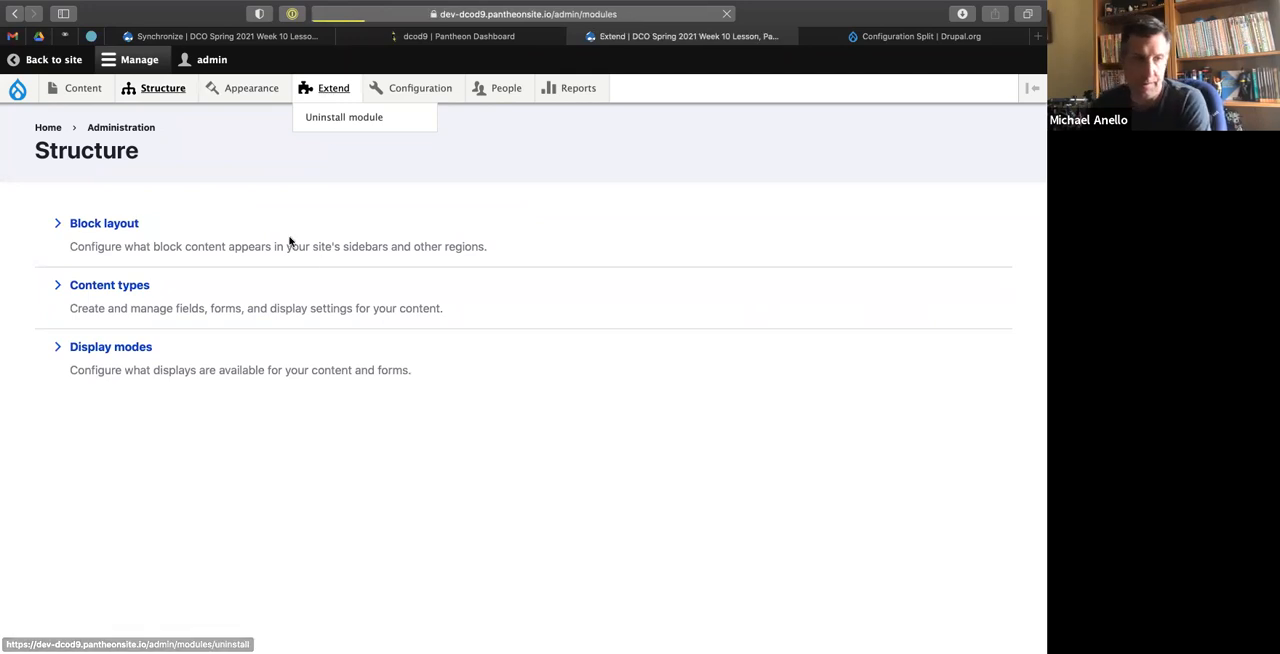
pyautogui.click(213, 405)
pyautogui.write('stage')
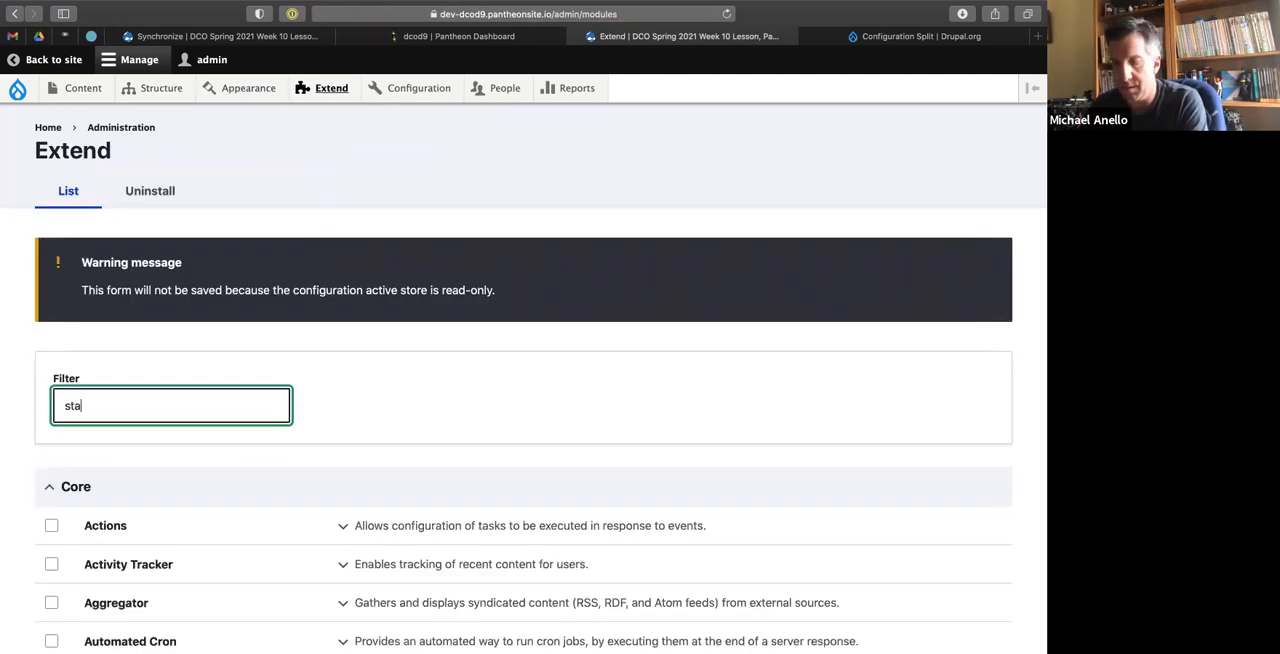
pyautogui.scroll(-3, 288, 455)
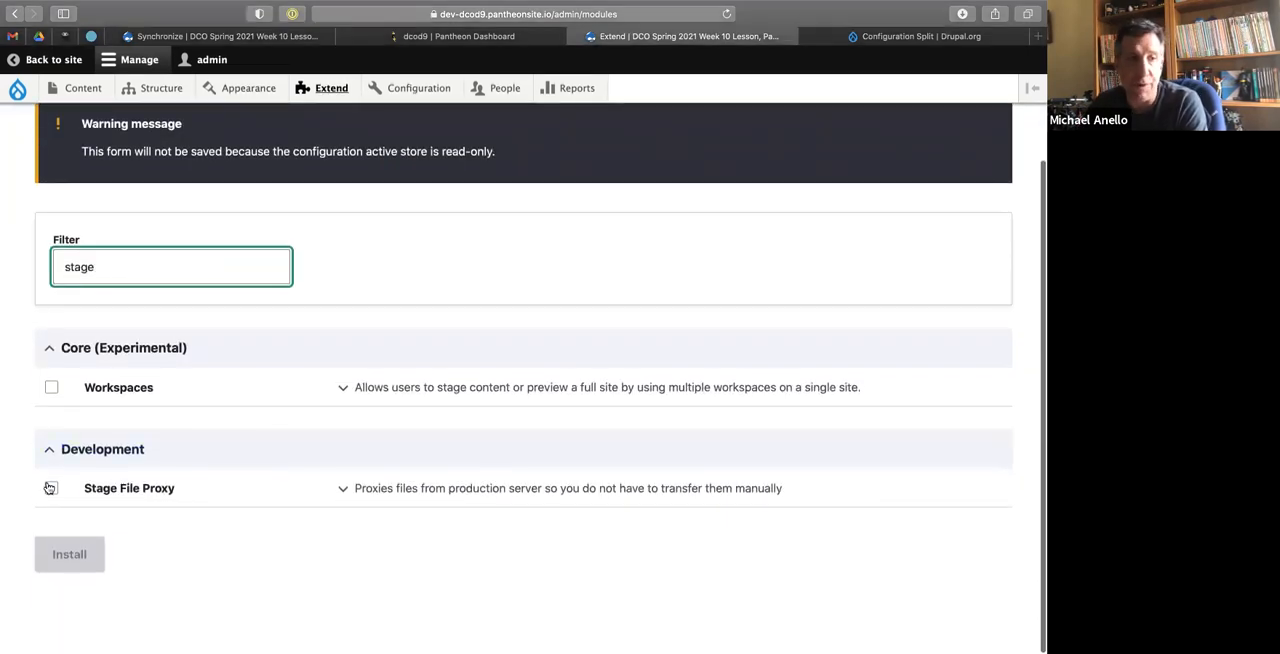
# Filter the local site's module list by 'stage' and compare the Stage File Proxy entry with the dev site's.
pyautogui.click(240, 38)
pyautogui.click(321, 92)
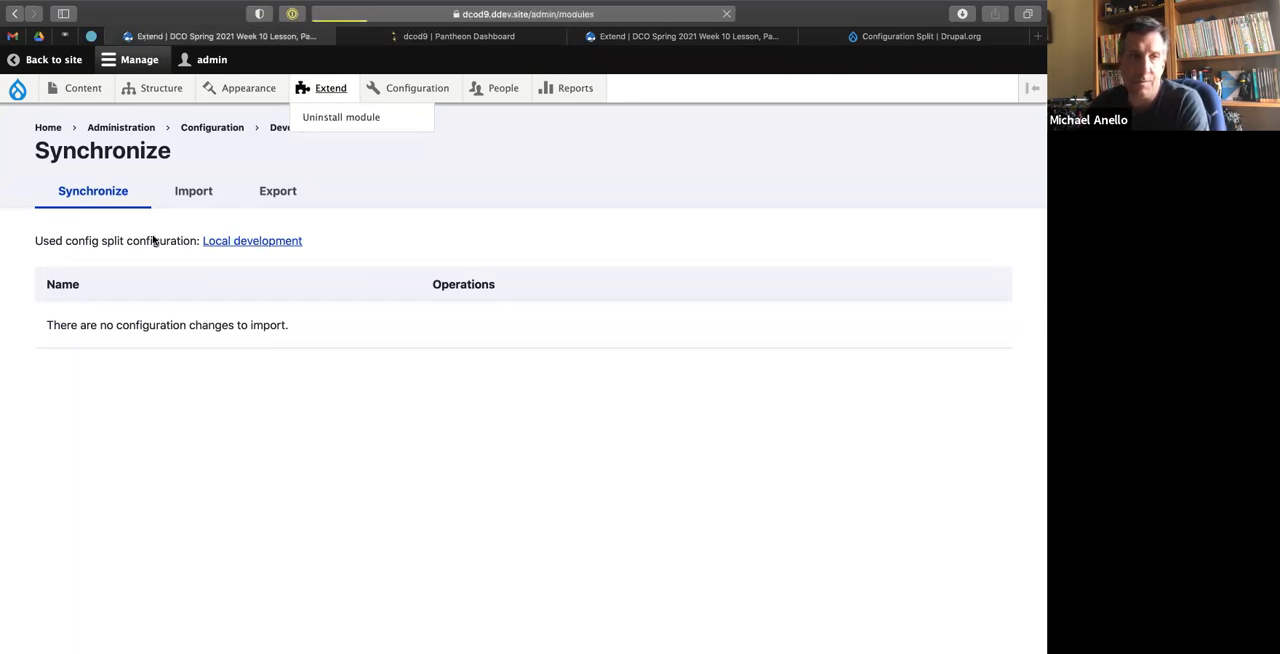
pyautogui.click(160, 285)
pyautogui.write('stage')
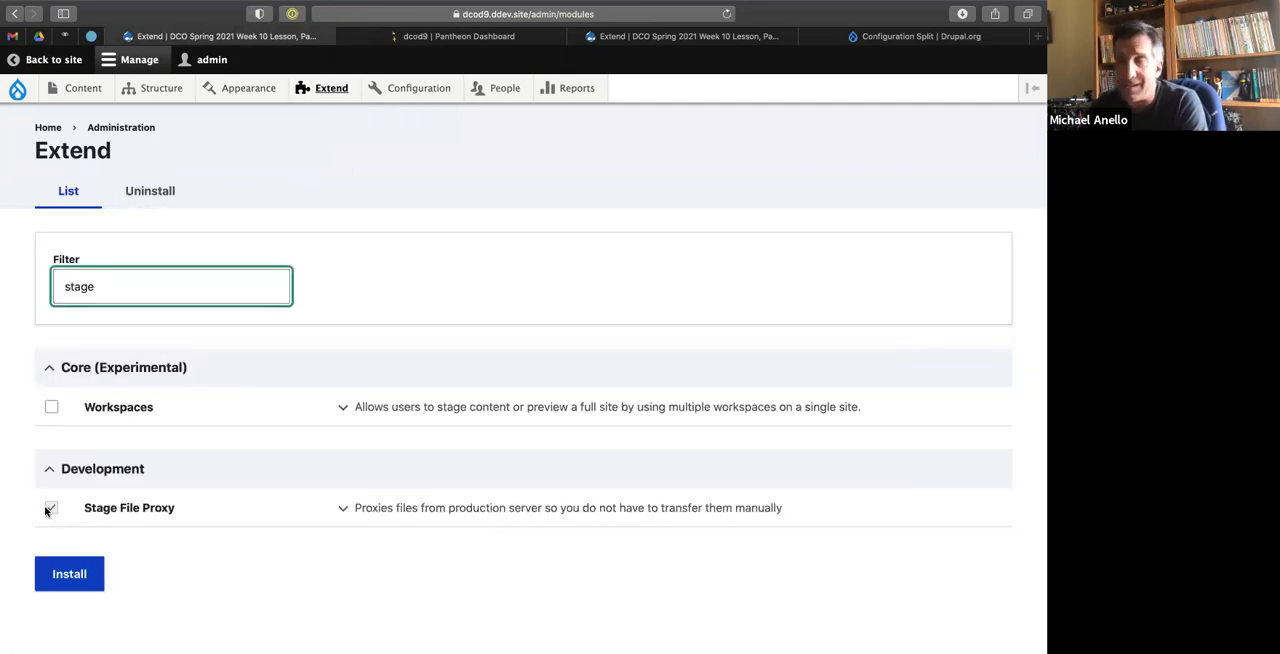
pyautogui.click(636, 38)
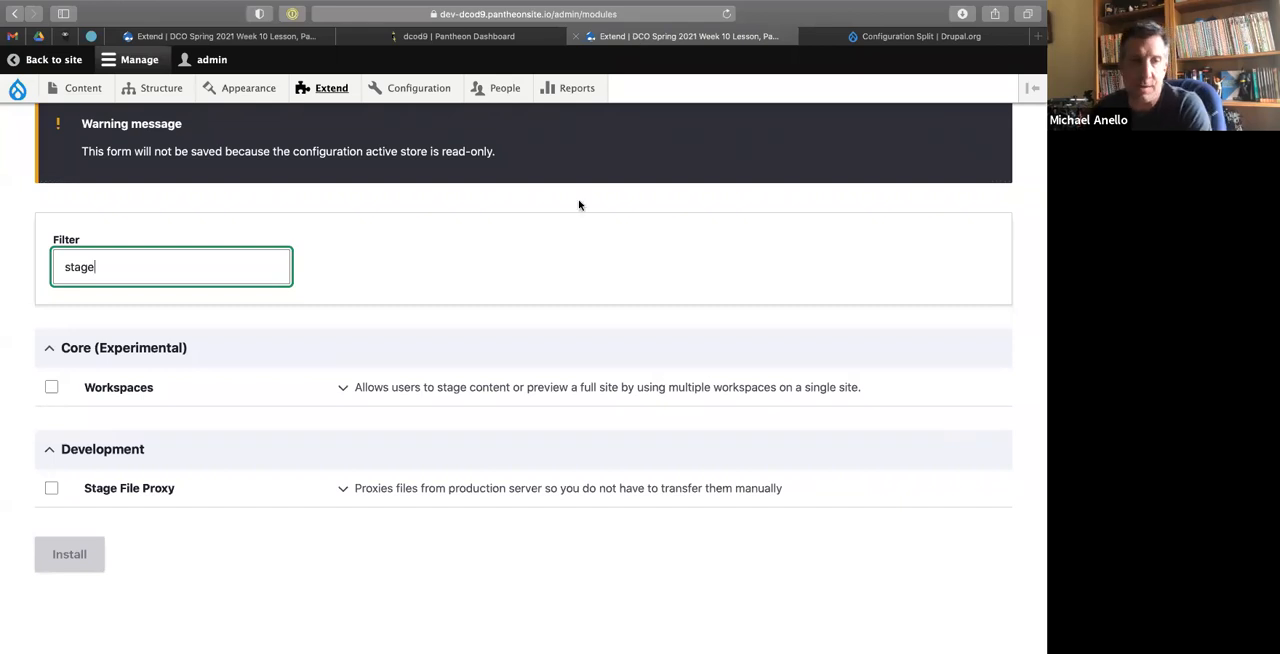
pyautogui.click(449, 176)
pyautogui.moveTo(82, 100)
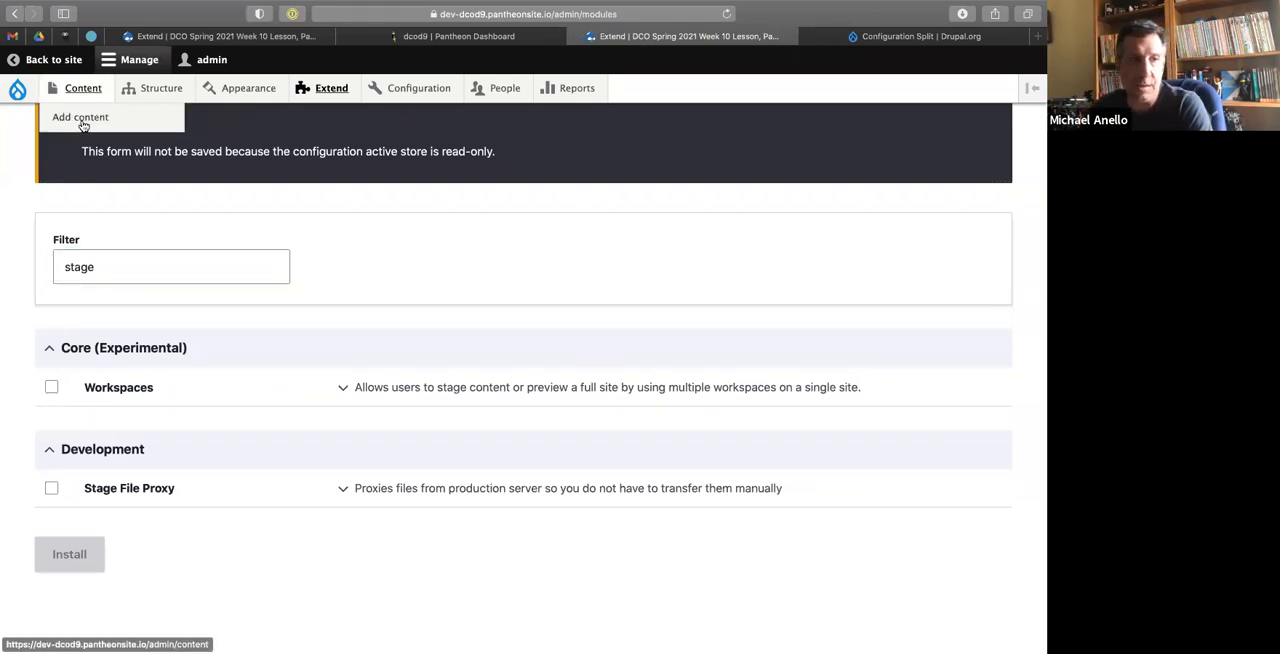
pyautogui.moveTo(150, 117)
pyautogui.click(222, 117)
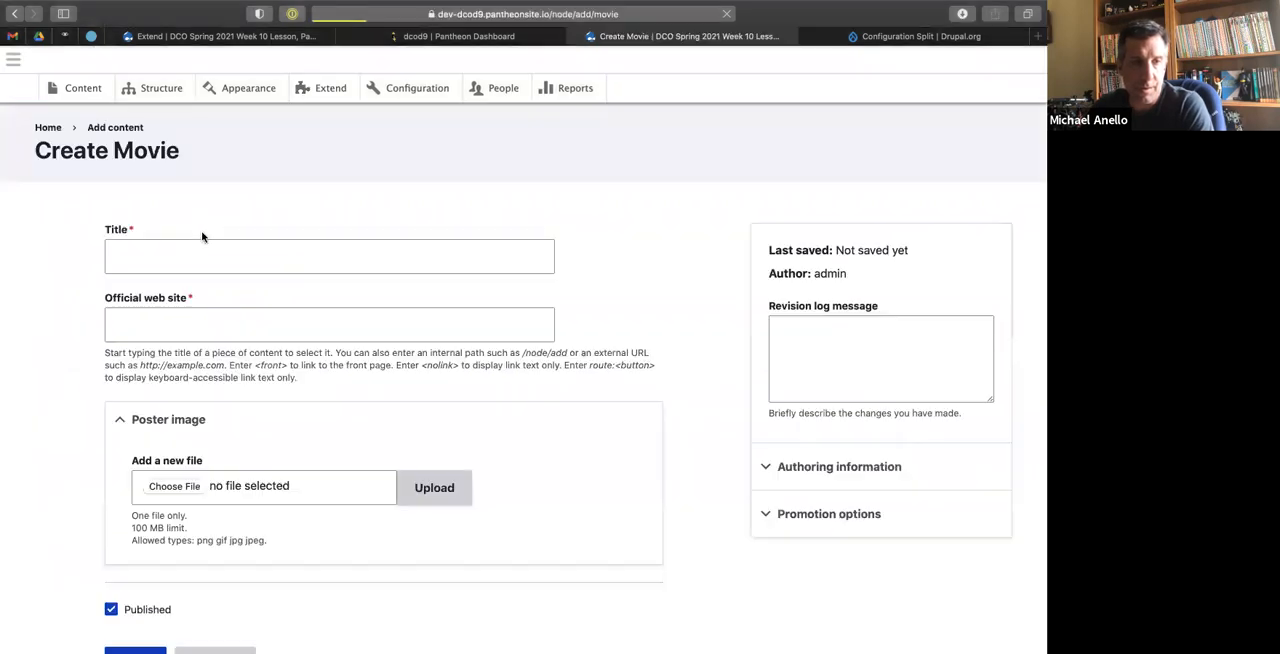
pyautogui.click(177, 257)
pyautogui.write('Batman')
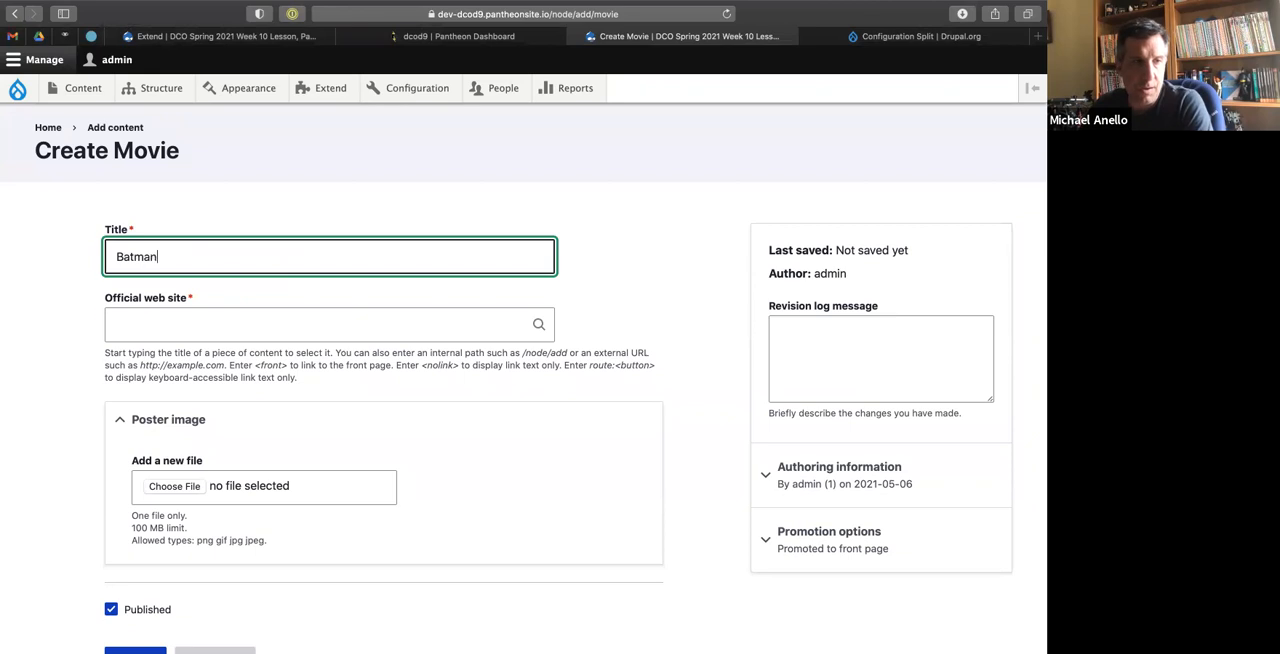
pyautogui.press('Tab')
pyautogui.write('https')
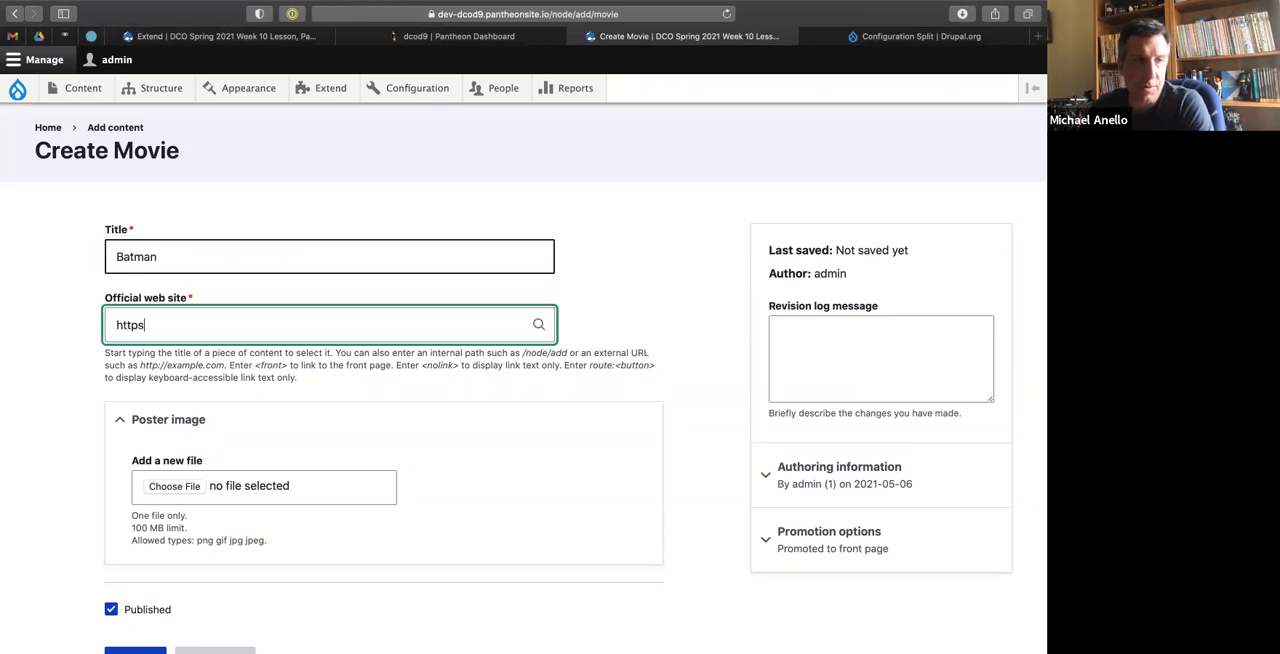
pyautogui.write('://www.batman.com')
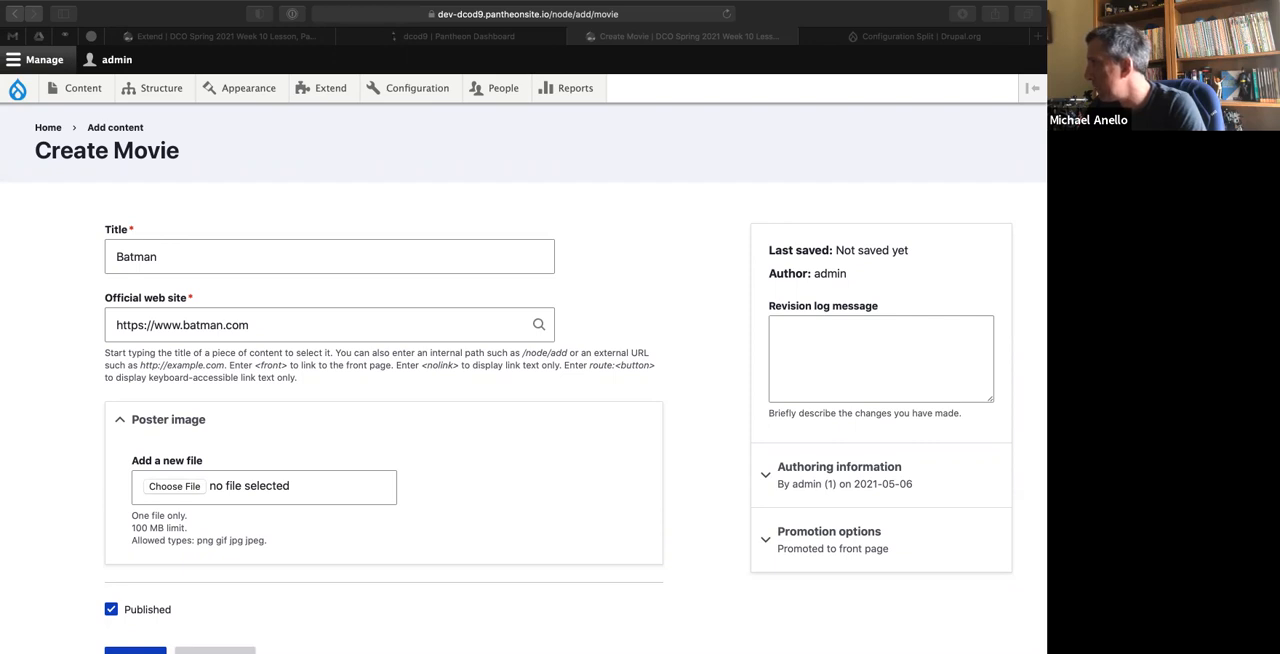
# Upload batman-toy-superhero-figure-royalty-free-thumbnail.jpg as the poster image with alternative text "Batman action figure", save the movie and view its page.
pyautogui.moveTo(980, 405); pyautogui.dragTo(175, 493)
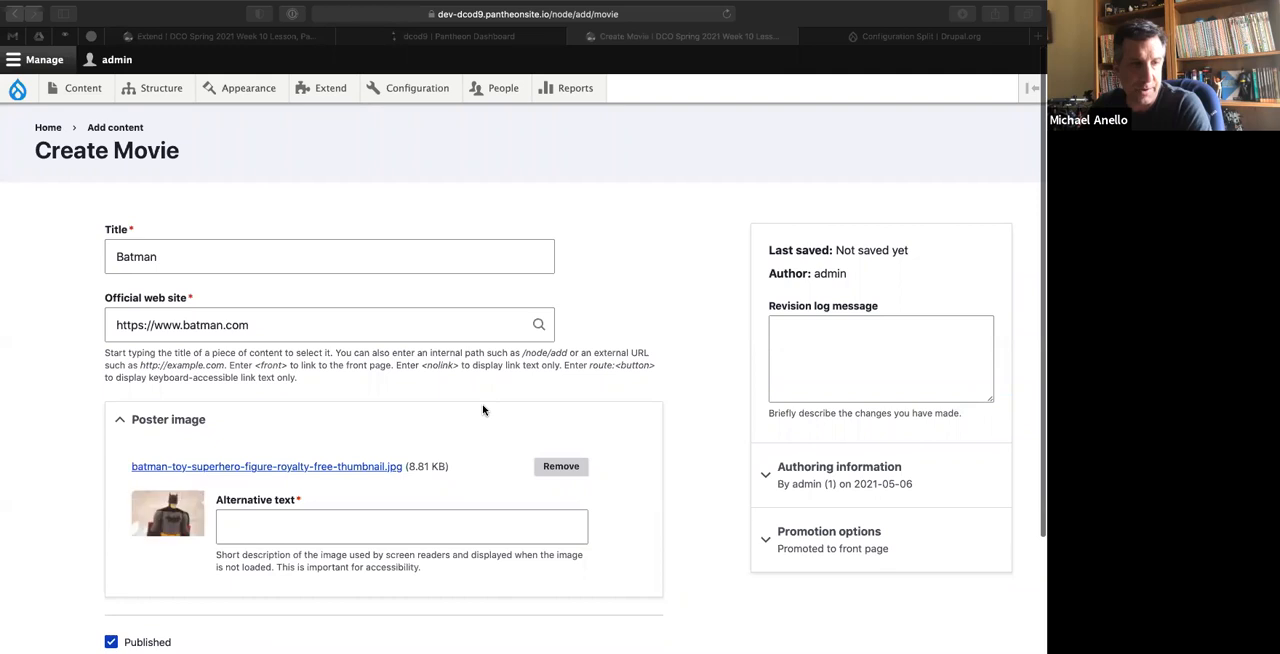
pyautogui.scroll(-3, 400, 407)
pyautogui.click(324, 404)
pyautogui.click(324, 404)
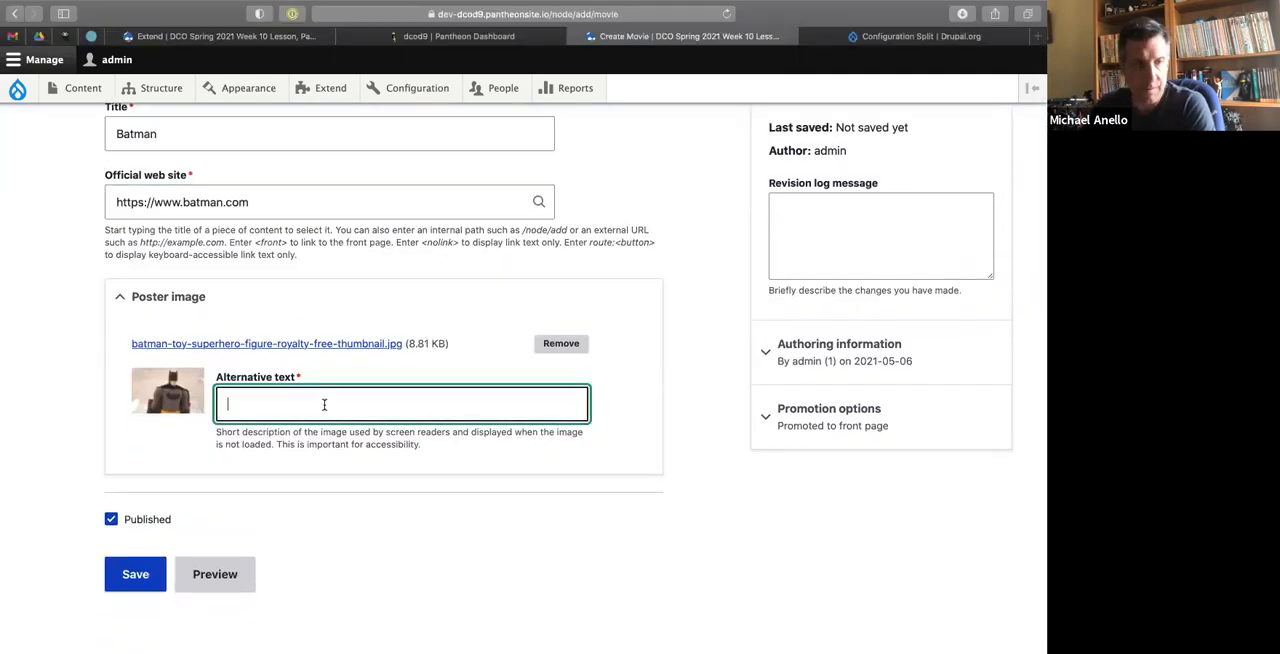
pyautogui.write('Batman action ')
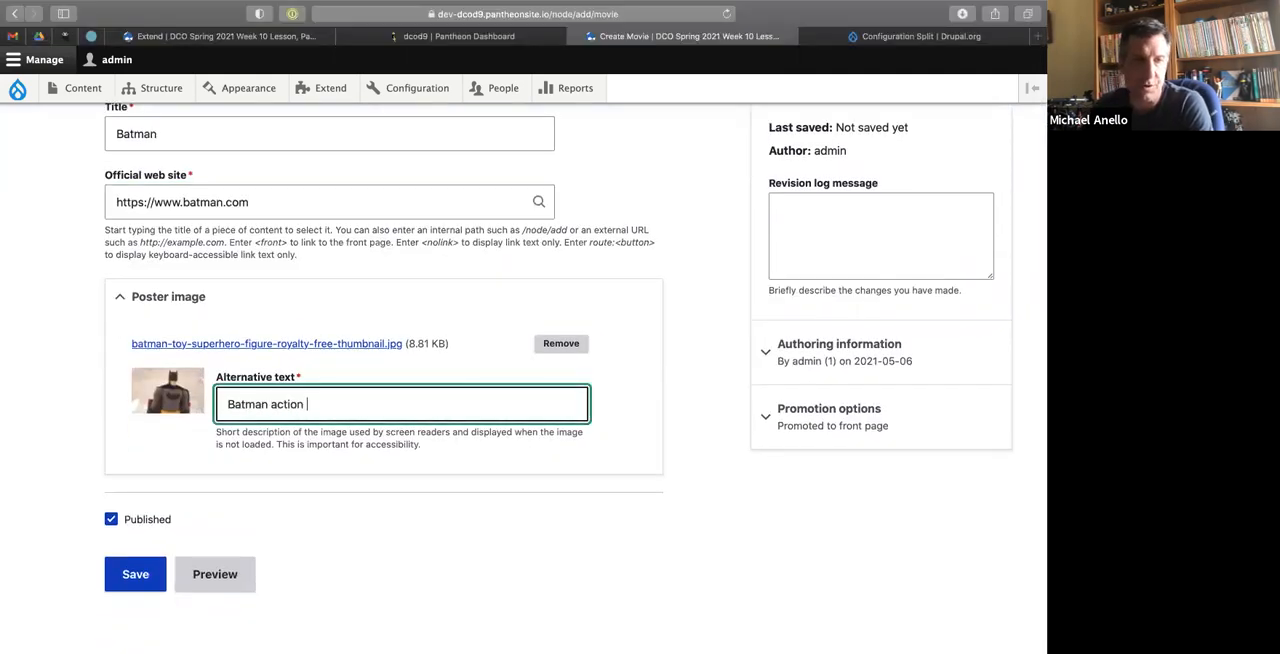
pyautogui.write('figure')
pyautogui.click(133, 575)
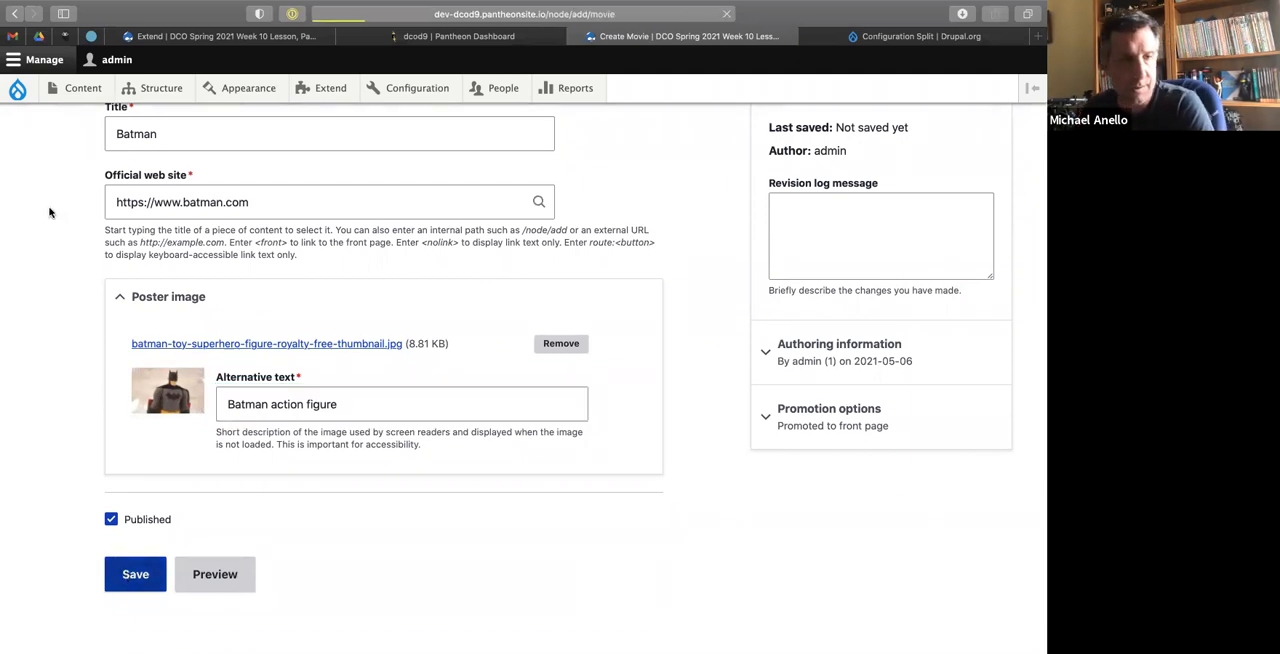
pyautogui.scroll(-5, 199, 402)
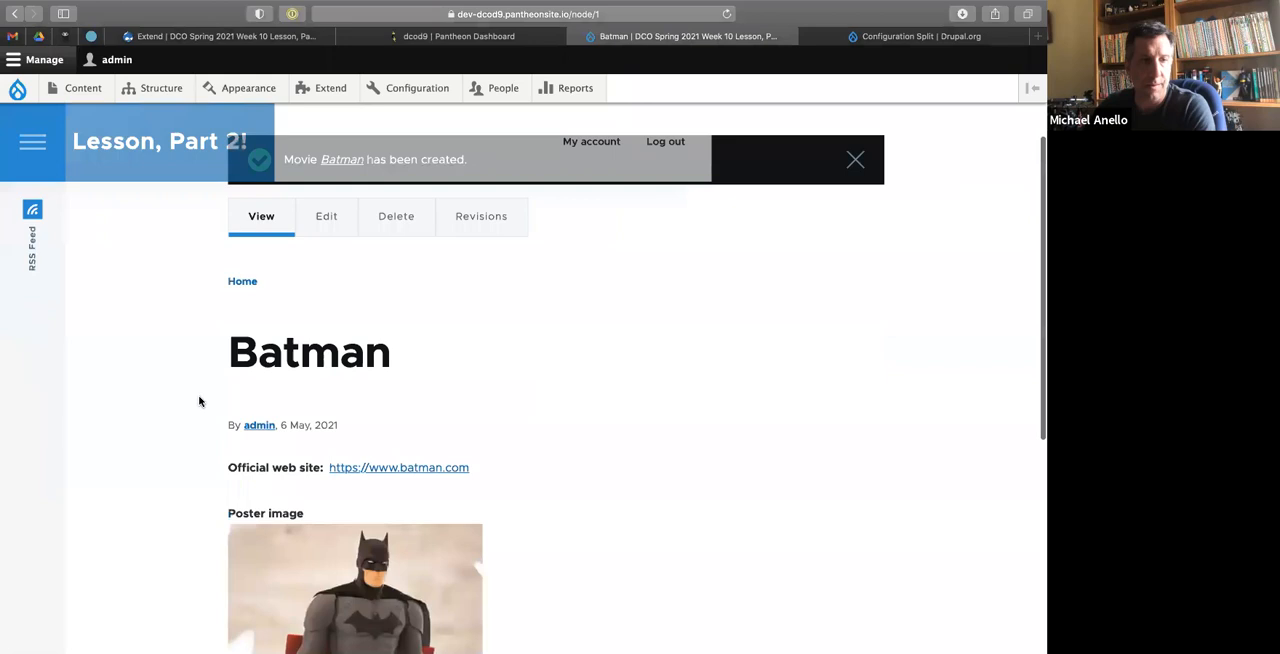
pyautogui.scroll(4, 199, 402)
pyautogui.scroll(3, 199, 402)
pyautogui.scroll(-2, 199, 402)
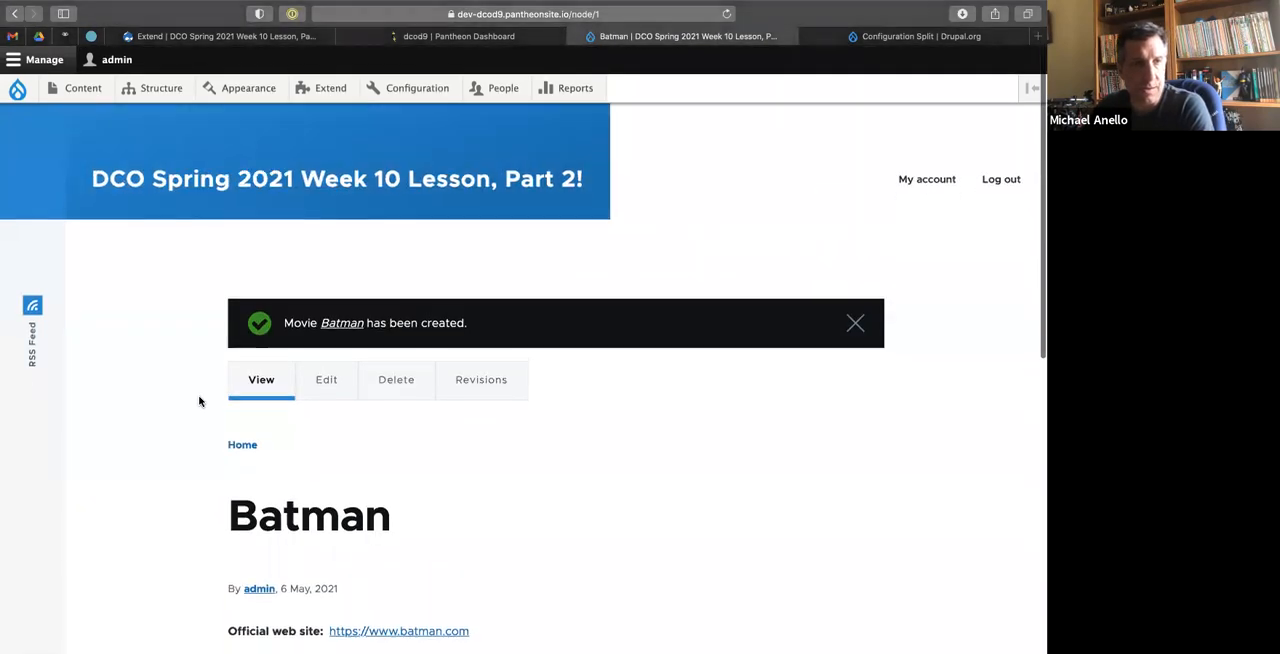
# Create a new backup of the Pantheon Dev environment, kept for 1 month, and download its database export.
pyautogui.click(472, 38)
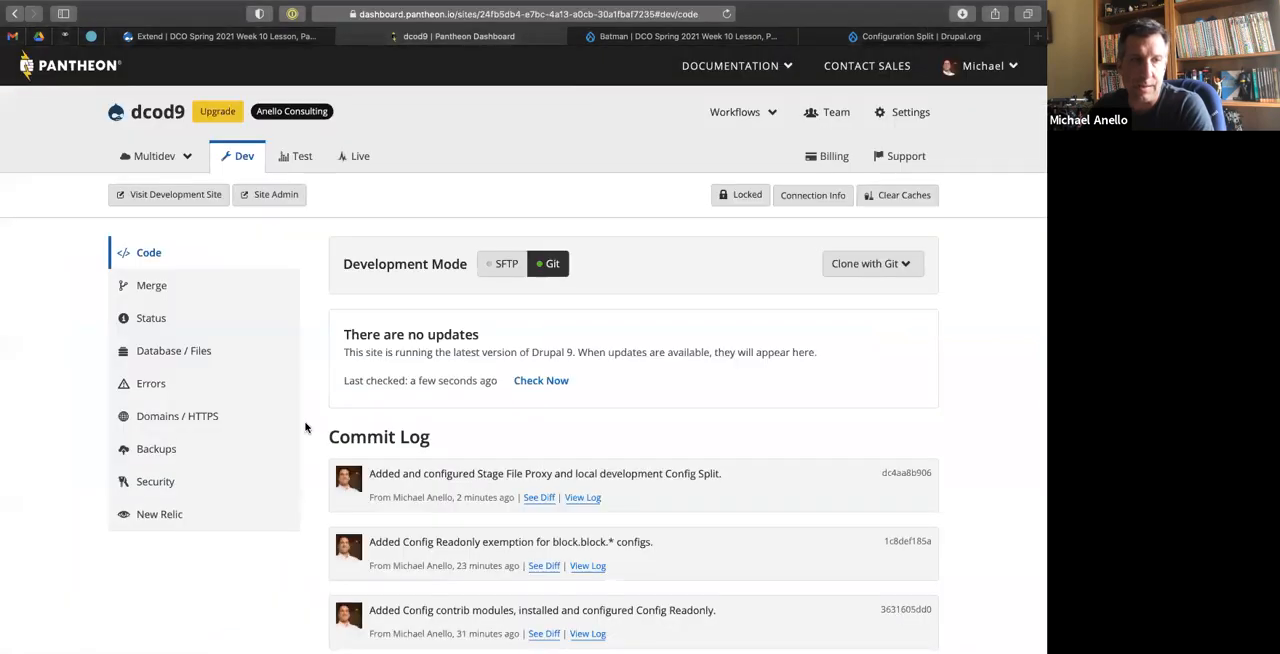
pyautogui.click(180, 449)
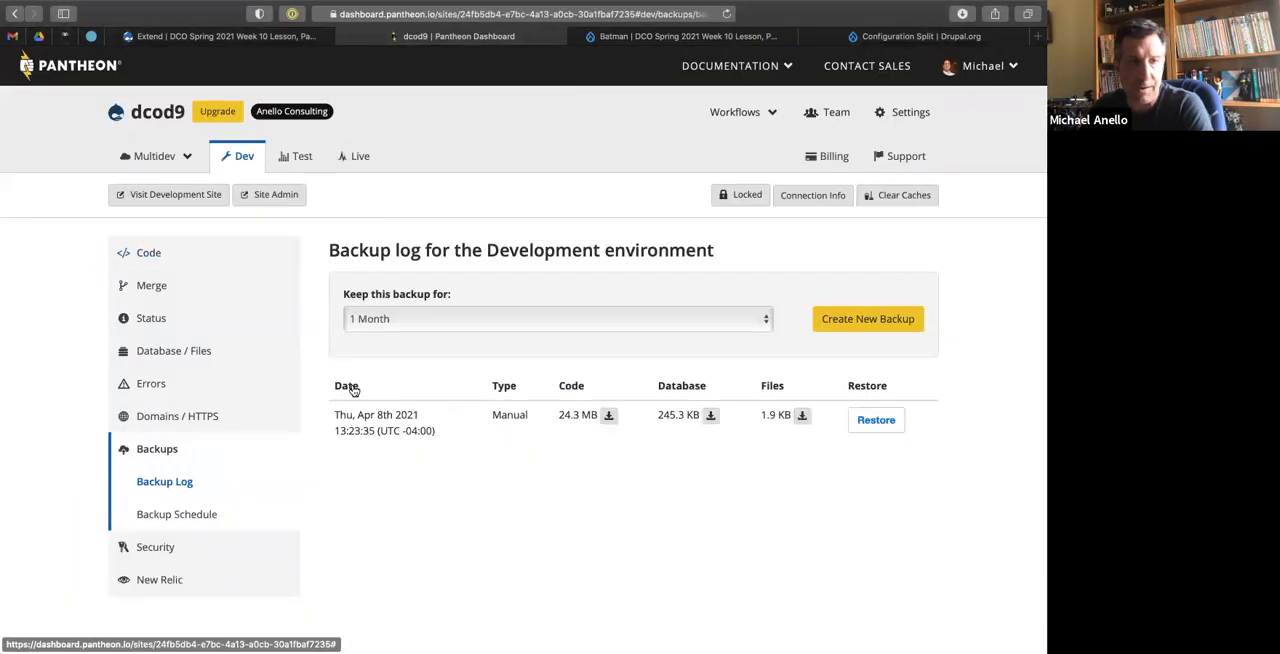
pyautogui.click(843, 322)
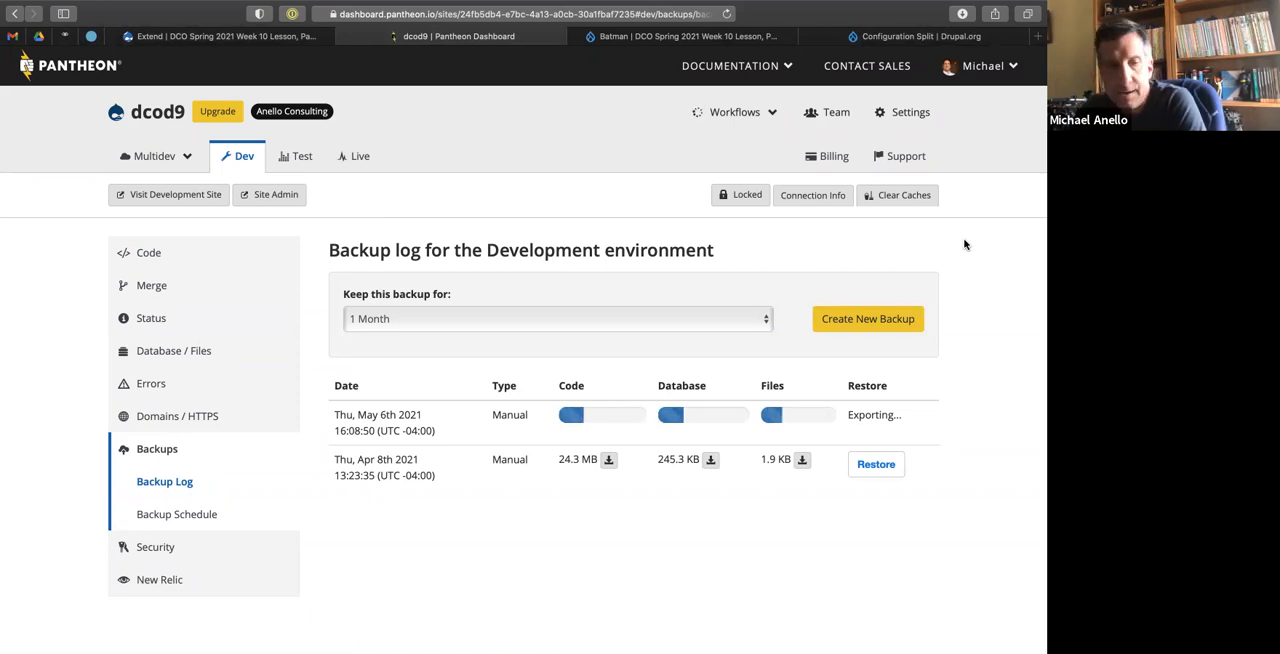
pyautogui.click(710, 414)
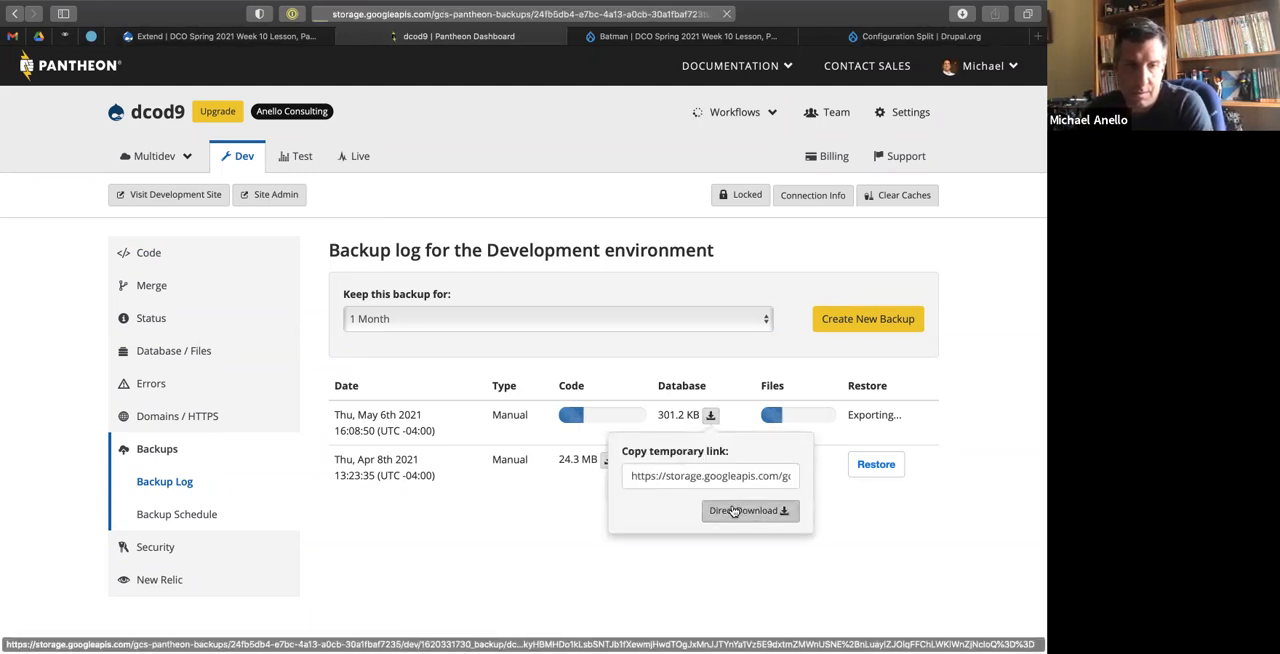
pyautogui.click(741, 510)
# List all files of the dcod9 project in the terminal with details and locate the downloaded database dump.
pyautogui.hotkey('ctrl', 'Left')
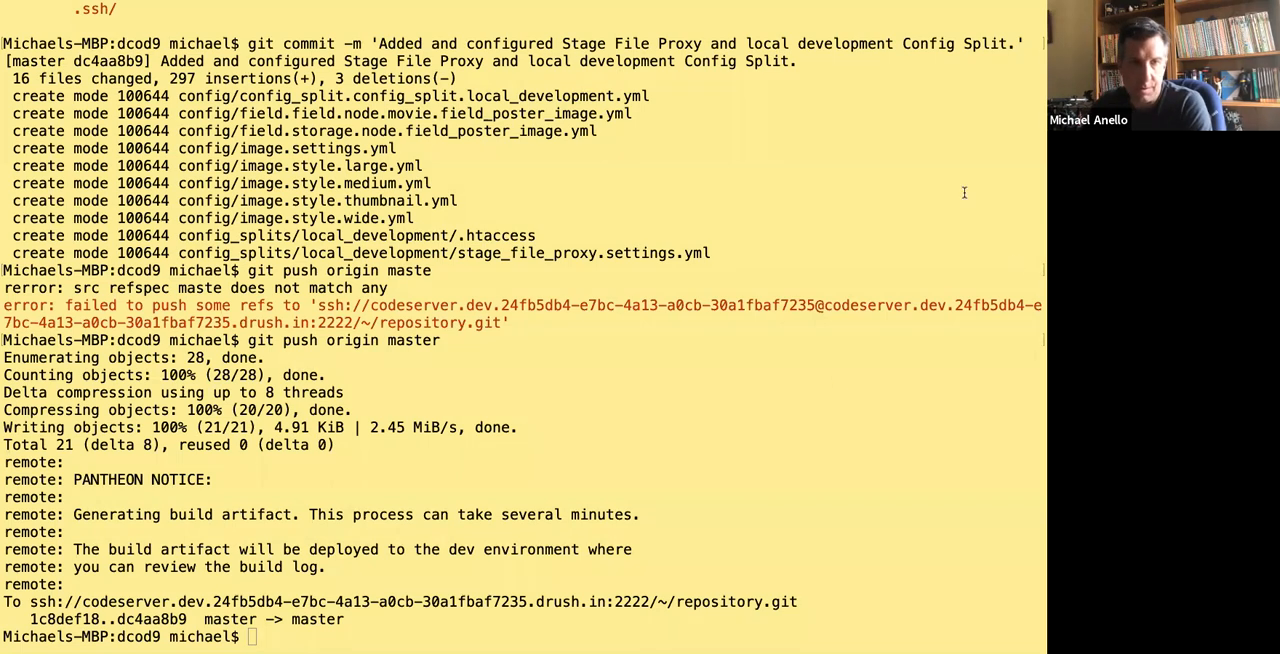
pyautogui.write('ls -al')
pyautogui.press('Return')
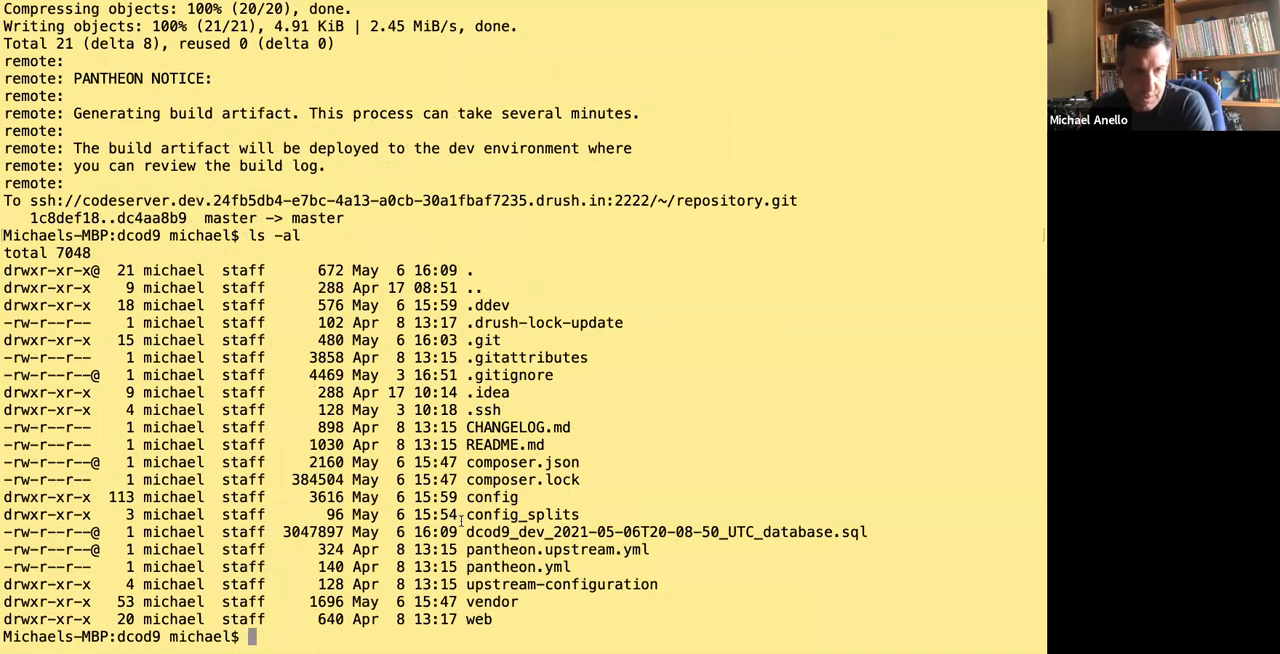
pyautogui.moveTo(465, 532); pyautogui.dragTo(888, 526)
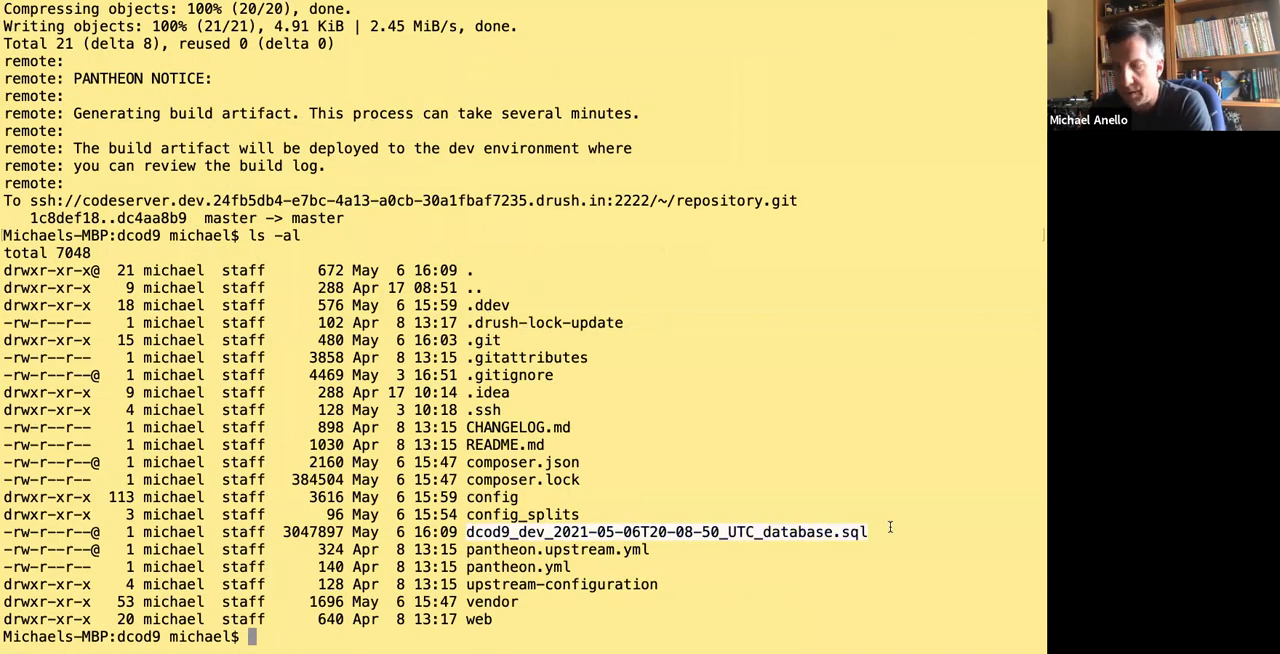
# Import dcod9_dev_2021-05-06T20-08-50_UTC_database.sql into the local site with ddev import-db and its --src option.
pyautogui.write('ddev import-db --rs')
pyautogui.press('BackSpace')
pyautogui.press('BackSpace')
pyautogui.write('src')
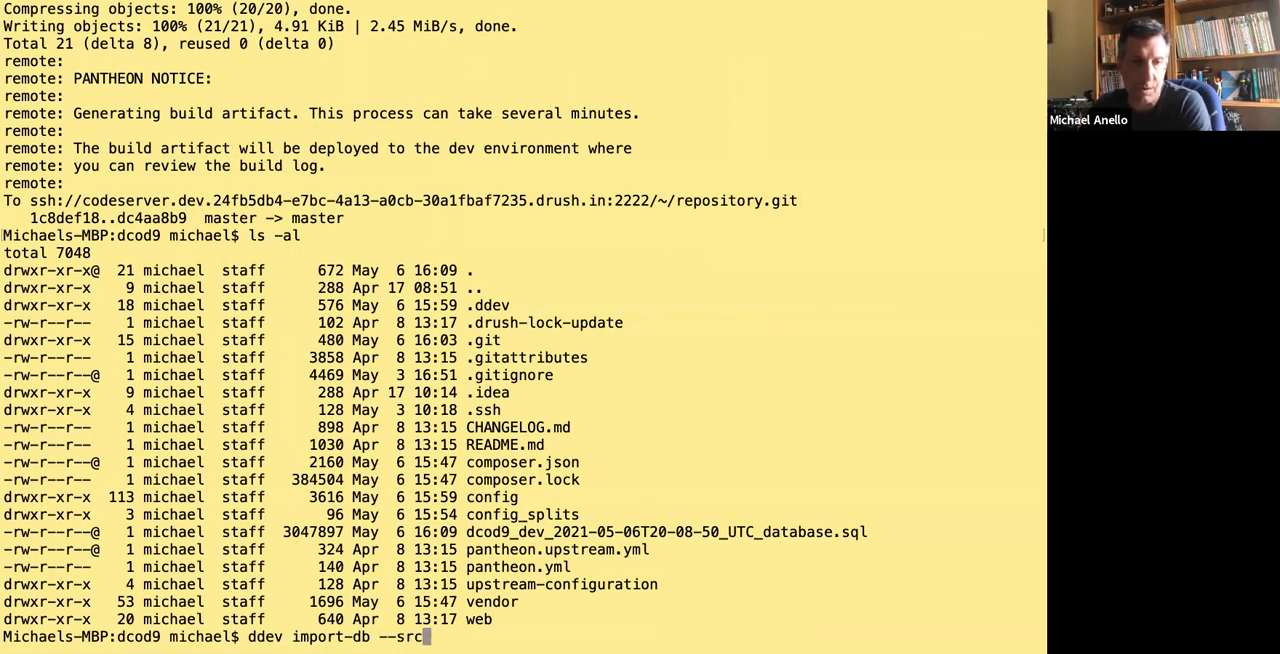
pyautogui.write('=dcod9')
pyautogui.press('Tab')
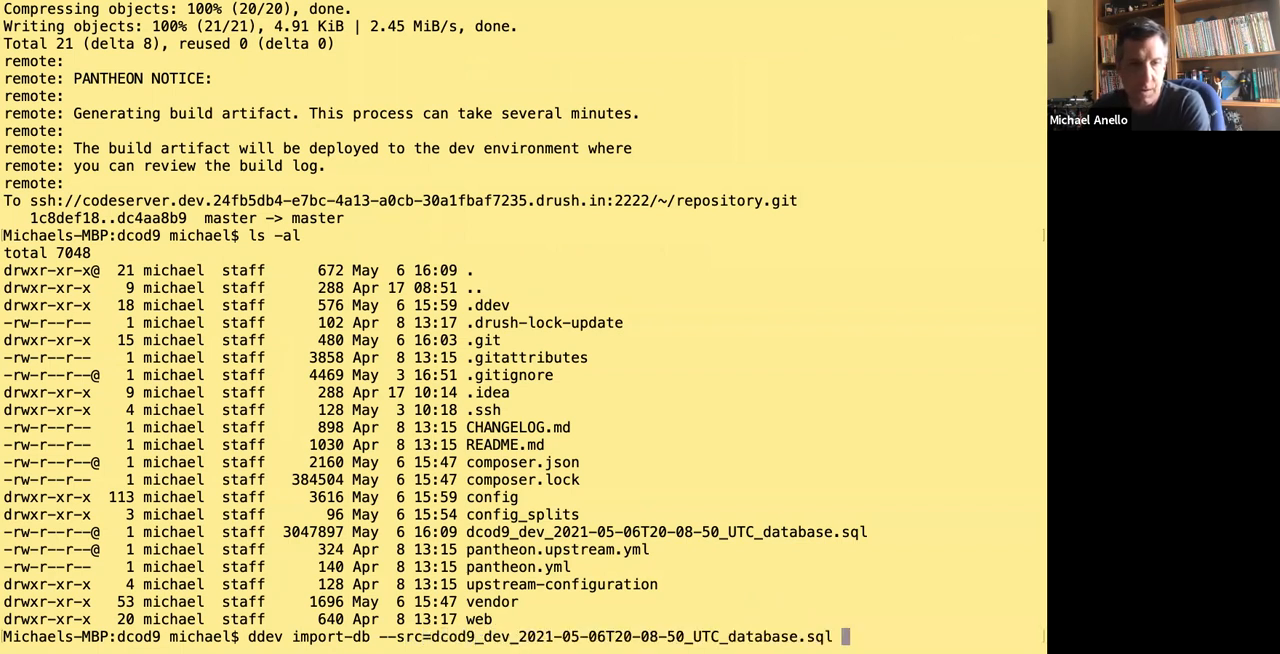
pyautogui.press('Return')
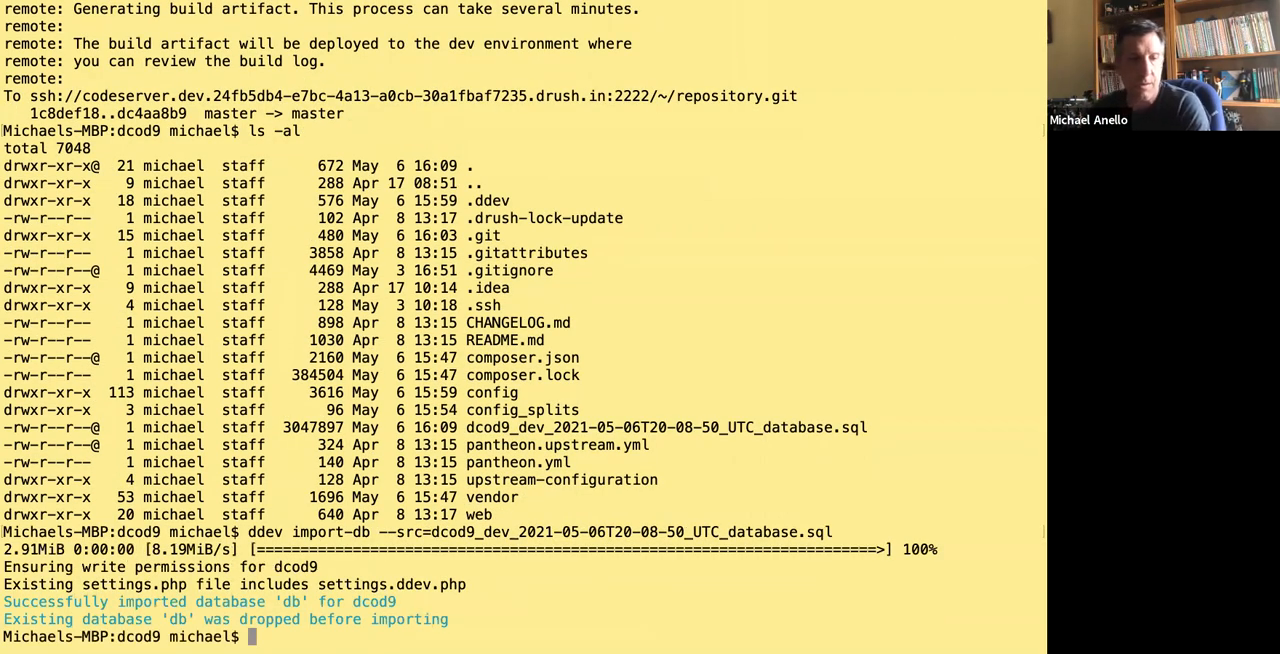
# Rebuild the local site's cache and import its configuration through ddev drush, accepting the changes automatically.
pyautogui.write('ddev drush cr')
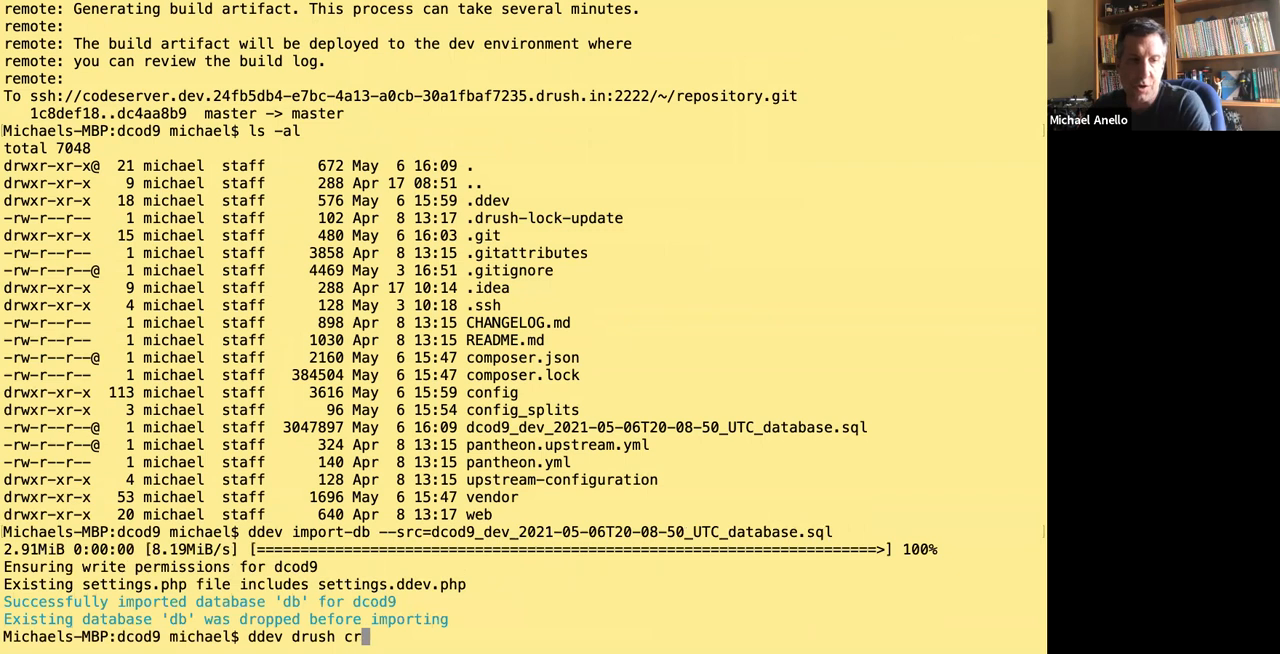
pyautogui.press('Return')
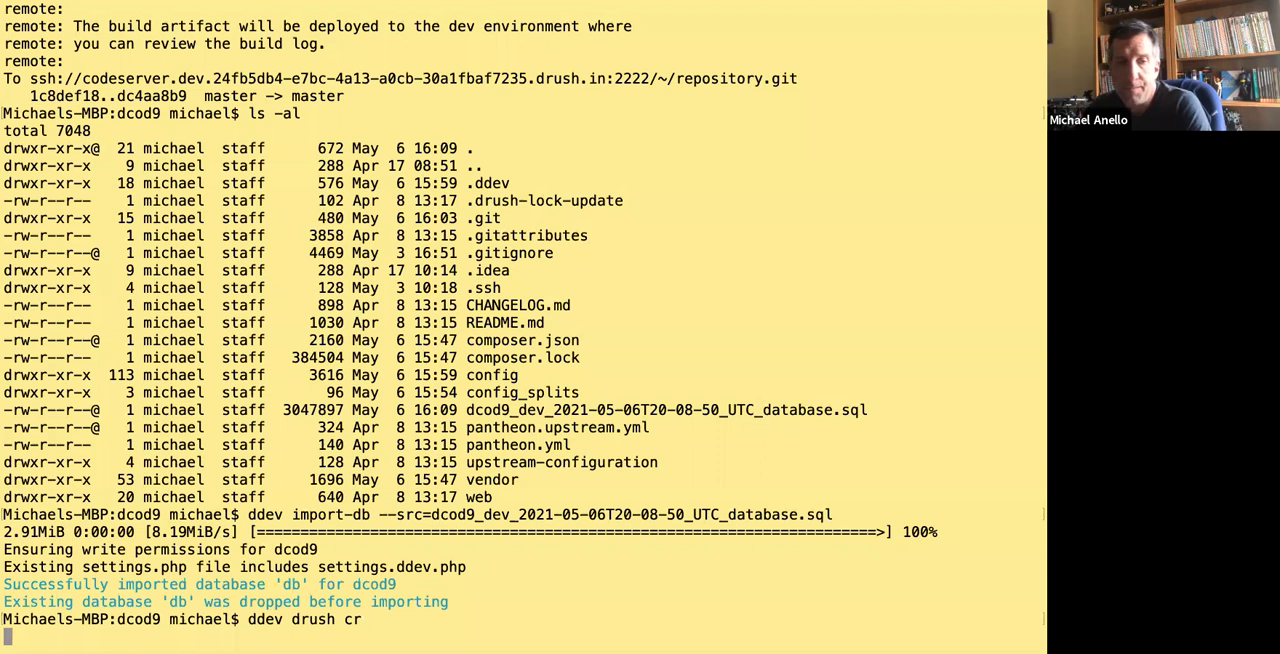
pyautogui.write('ddev drush cim -y')
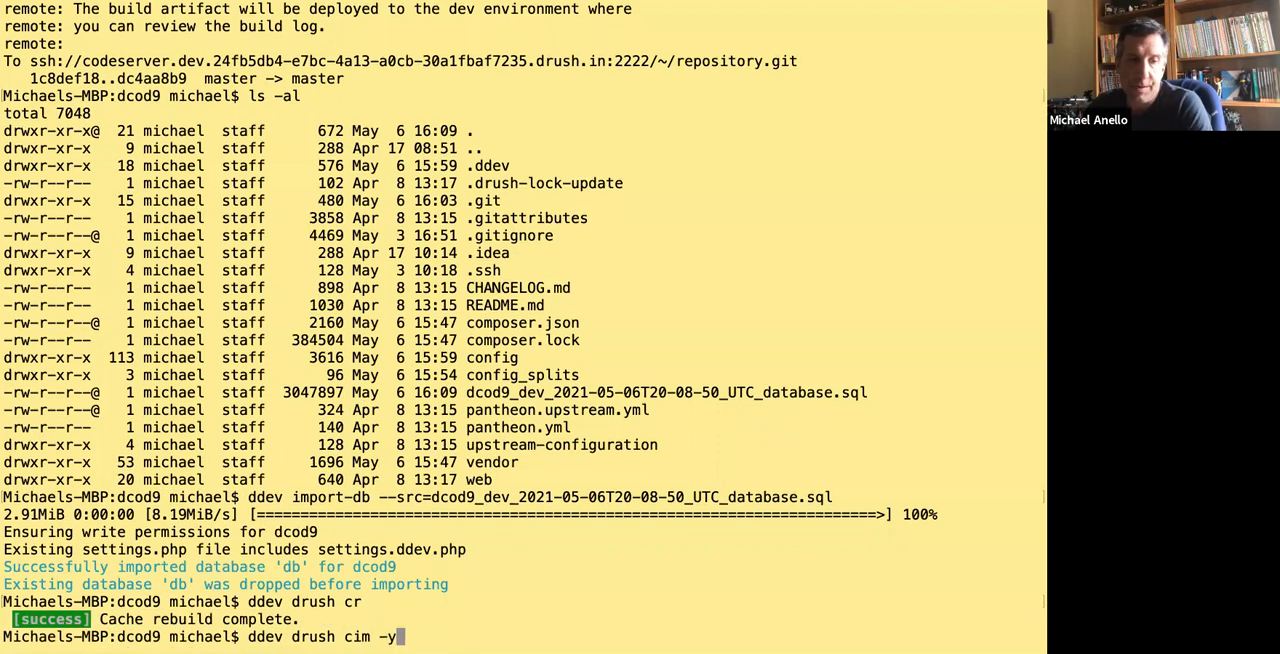
pyautogui.press('Return')
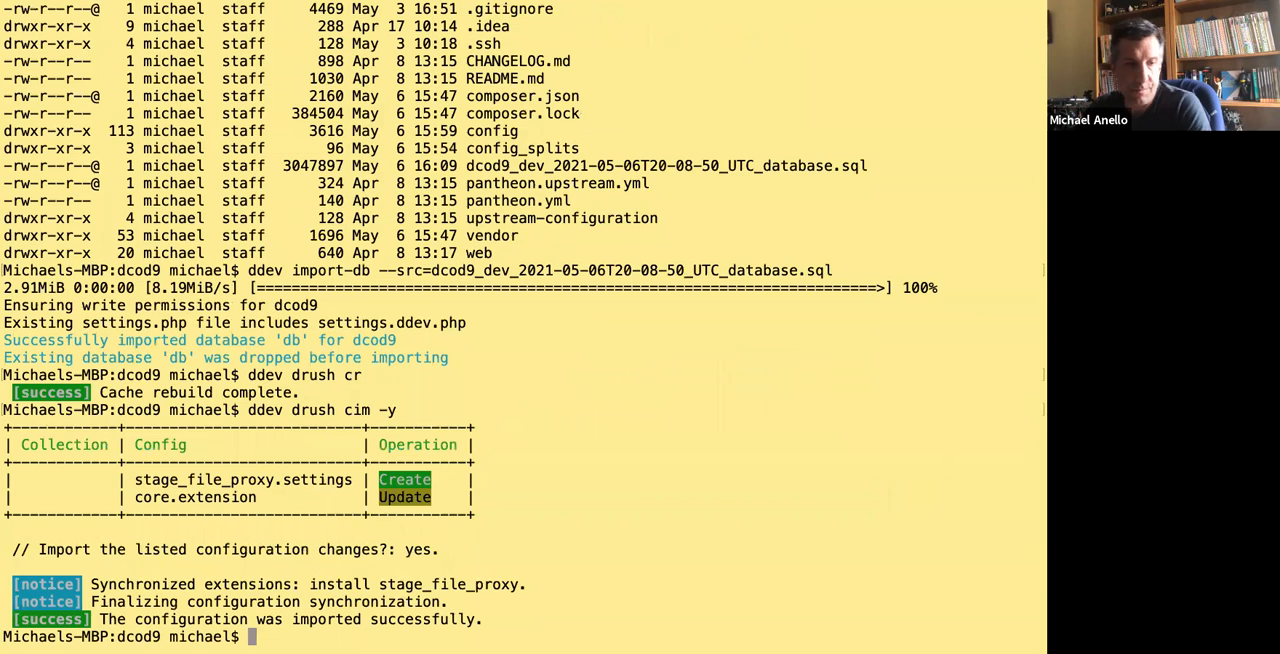
# List the contents of the local web/sites/default/files/ directory in the terminal with details.
pyautogui.hotkey('ctrl', 'Right')
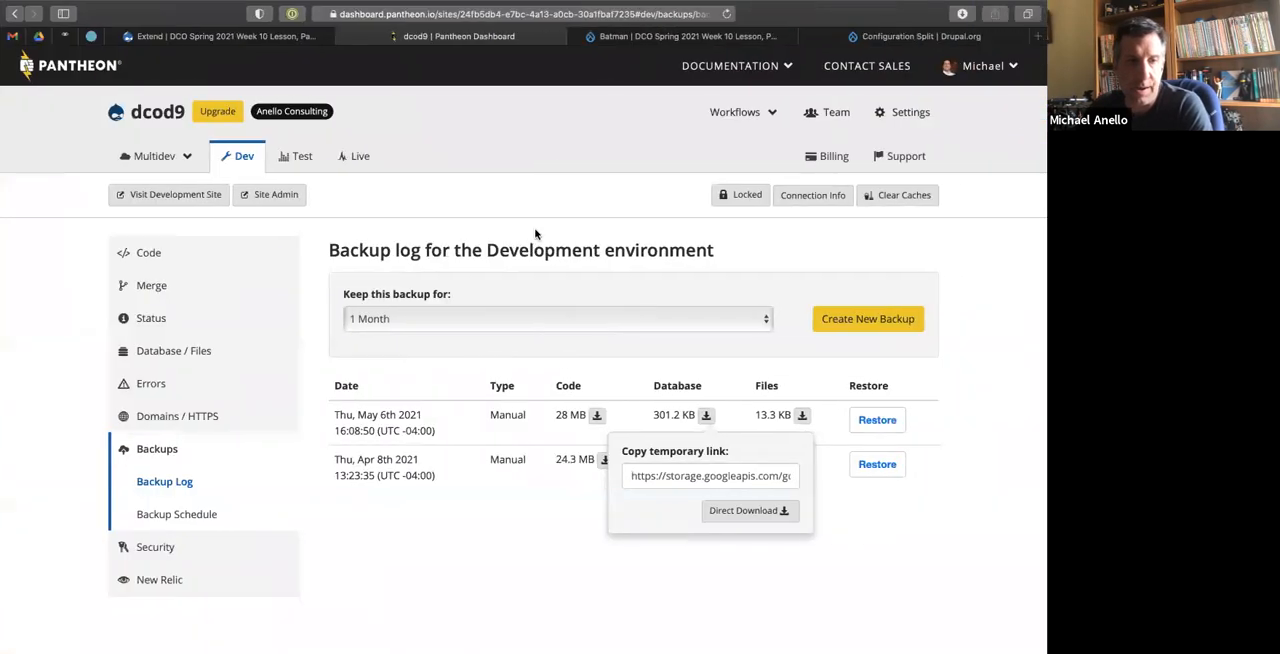
pyautogui.hotkey('ctrl', 'Left')
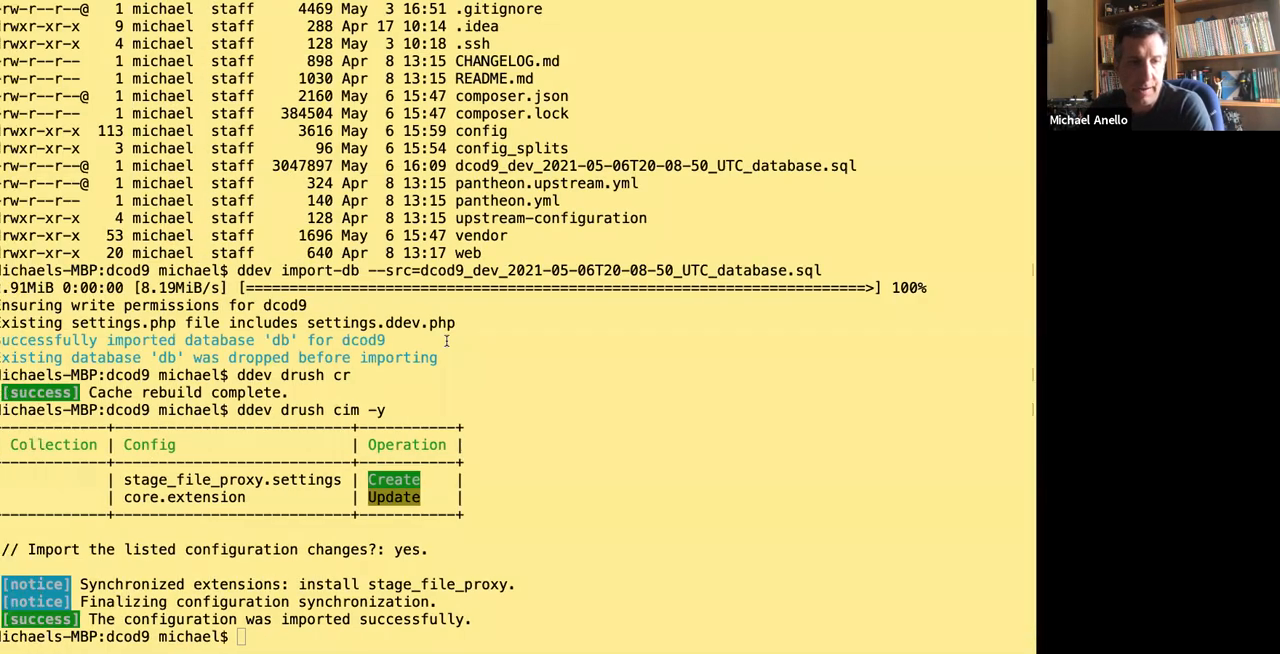
pyautogui.write('ls -al web/sites/d')
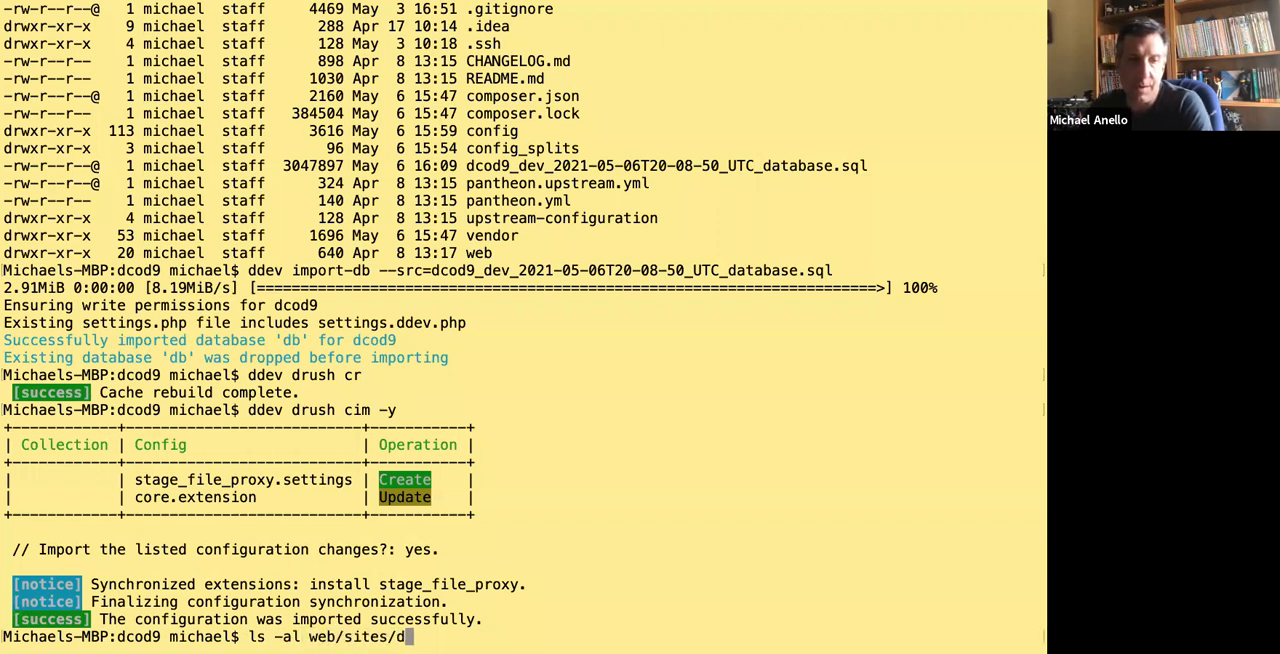
pyautogui.write('efault/files/')
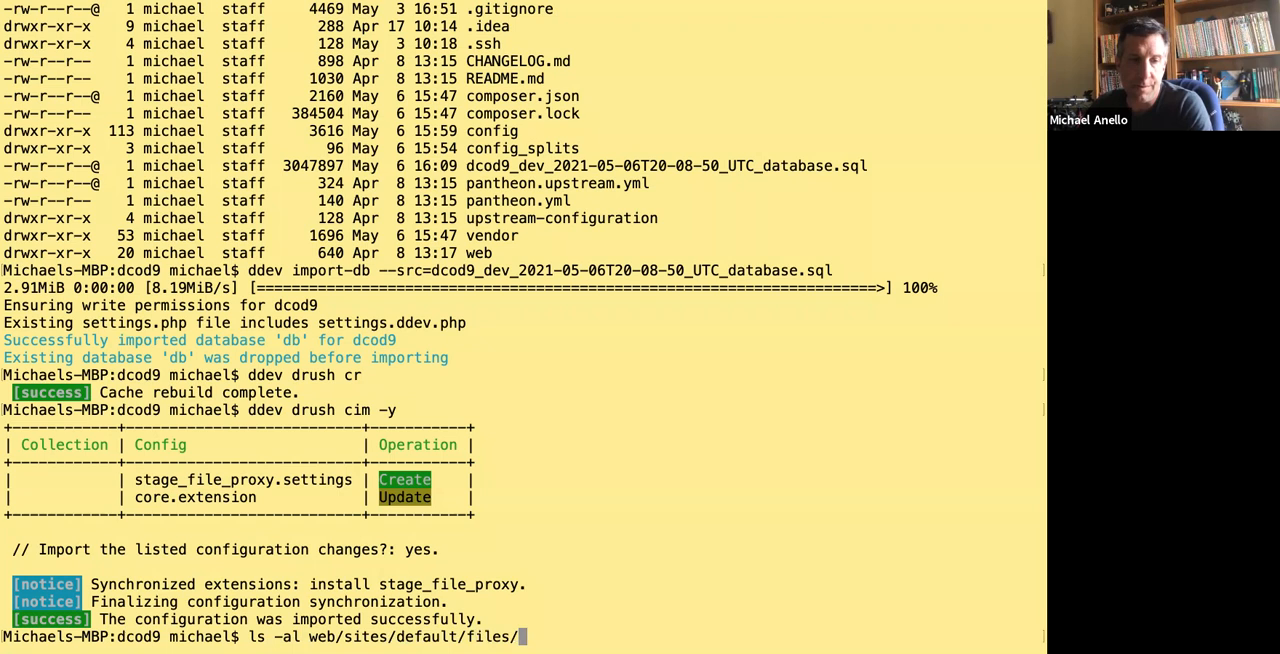
pyautogui.press('Return')
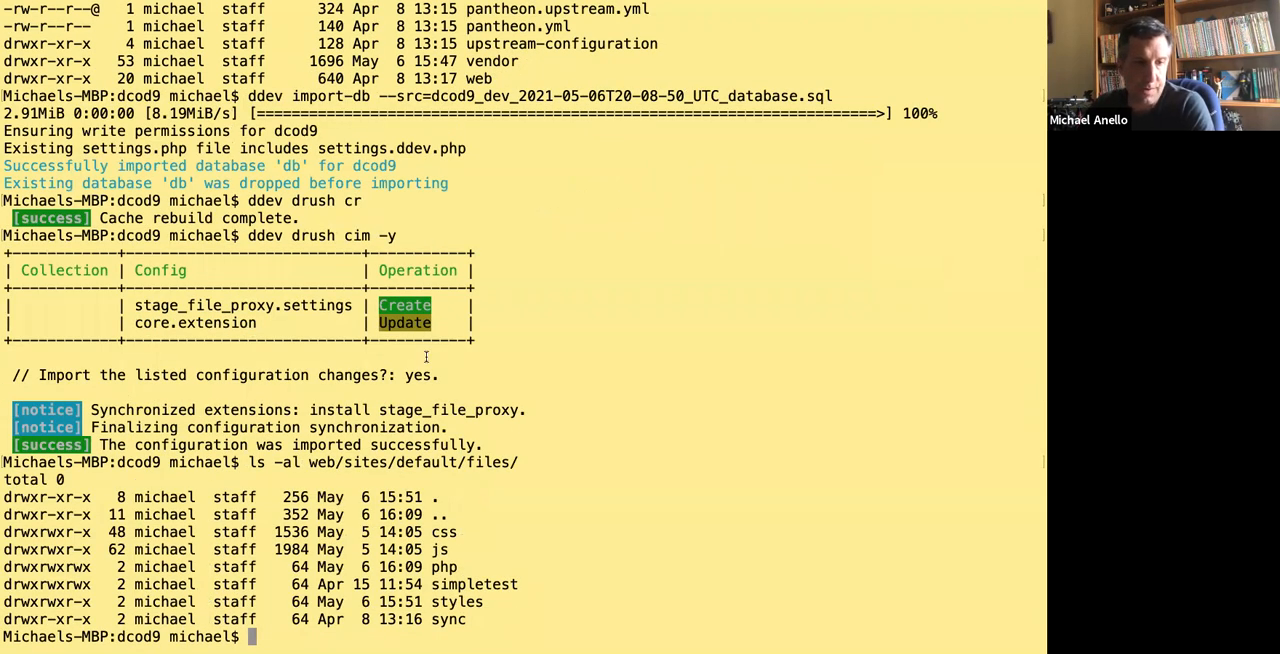
# Return to the dev site's Batman movie in the browser, open its edit form and examine the poster image's file.
pyautogui.hotkey('ctrl', 'Right')
pyautogui.click(674, 38)
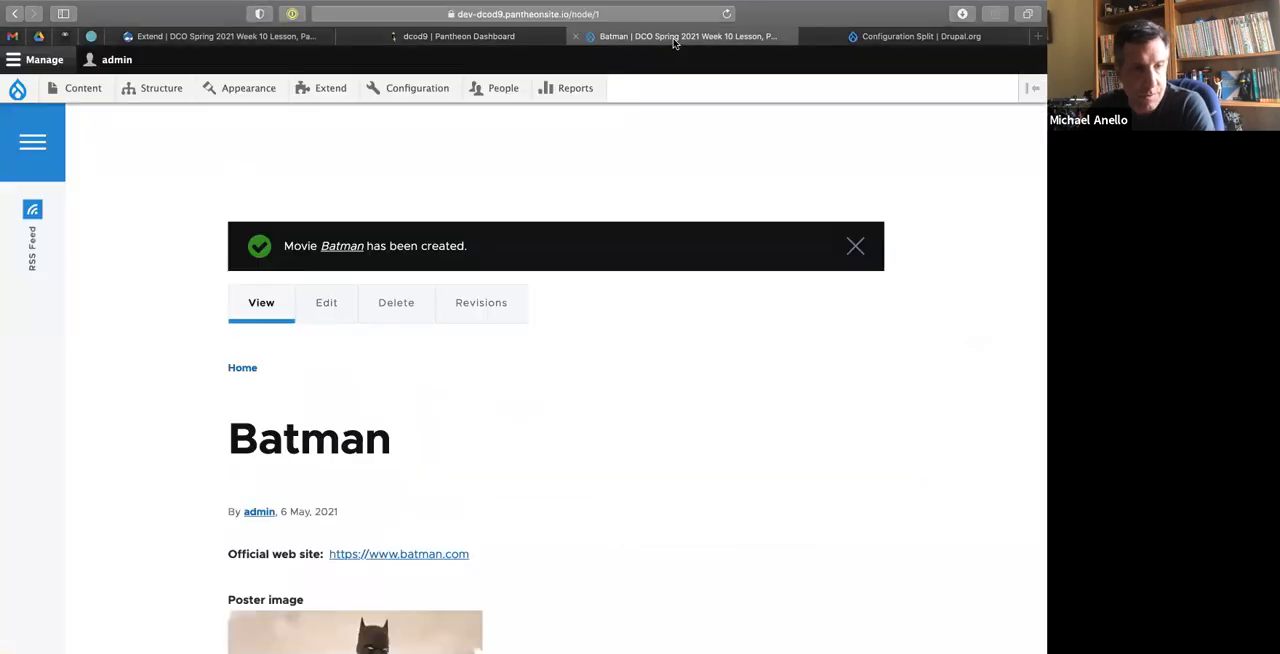
pyautogui.scroll(-3, 322, 453)
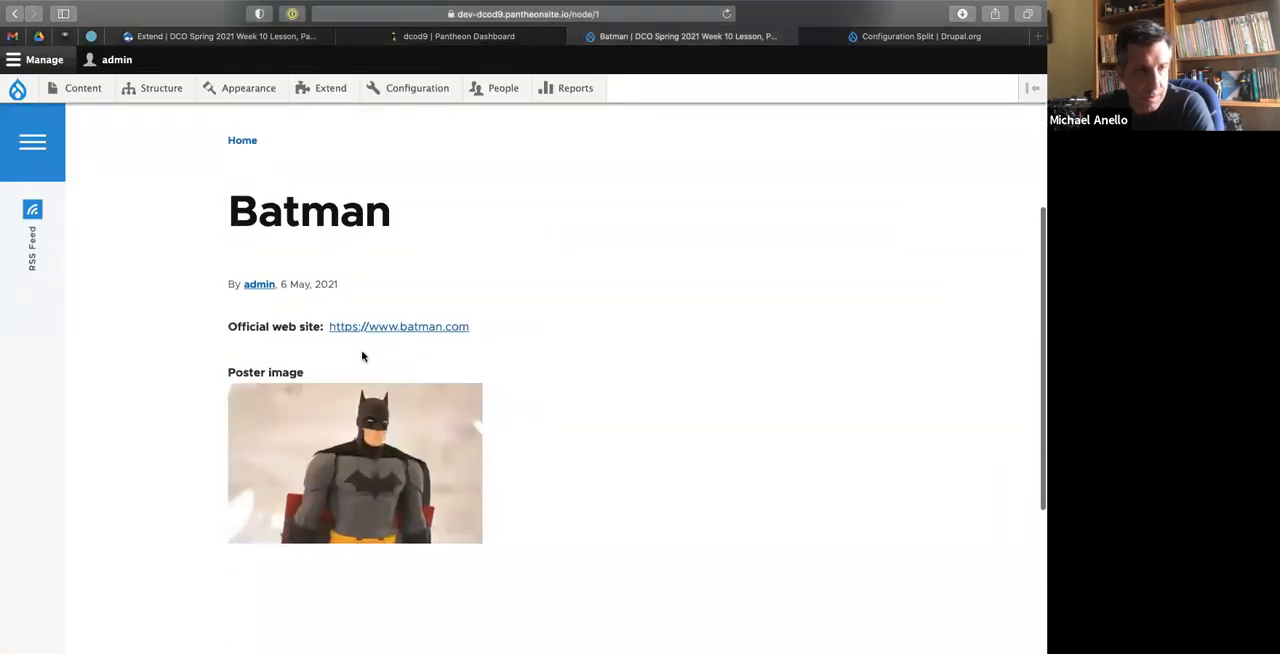
pyautogui.scroll(2, 297, 215)
pyautogui.click(326, 182)
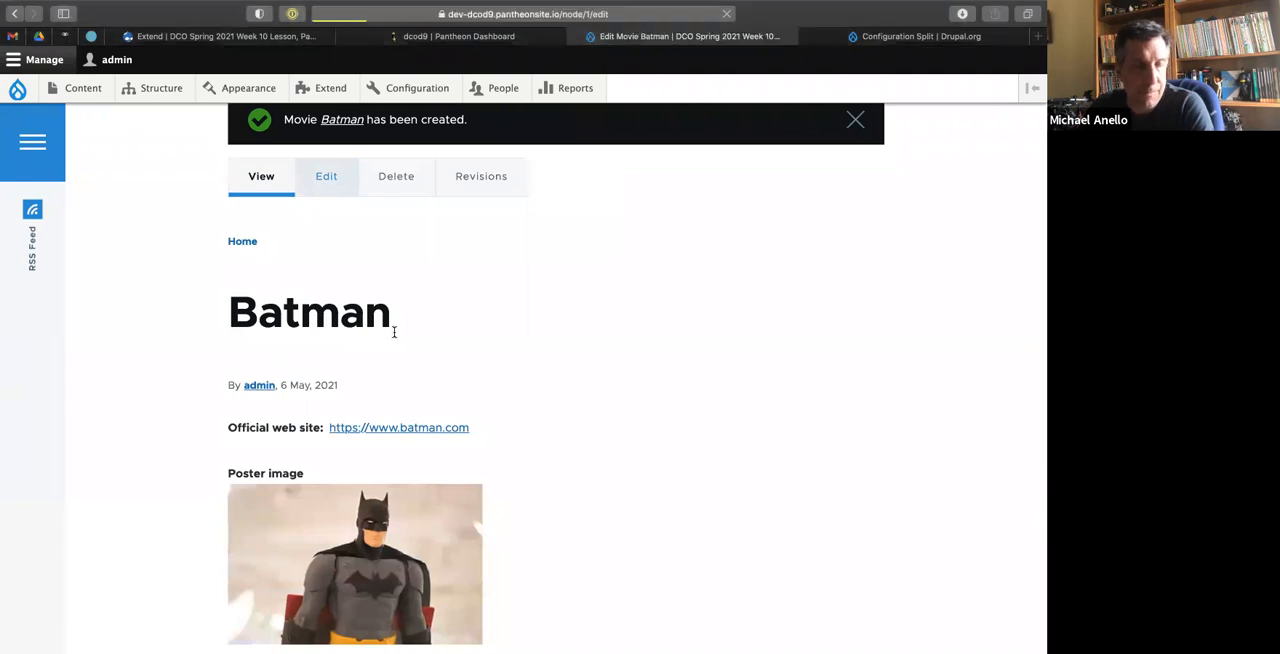
pyautogui.scroll(-2, 397, 368)
pyautogui.scroll(-1, 397, 368)
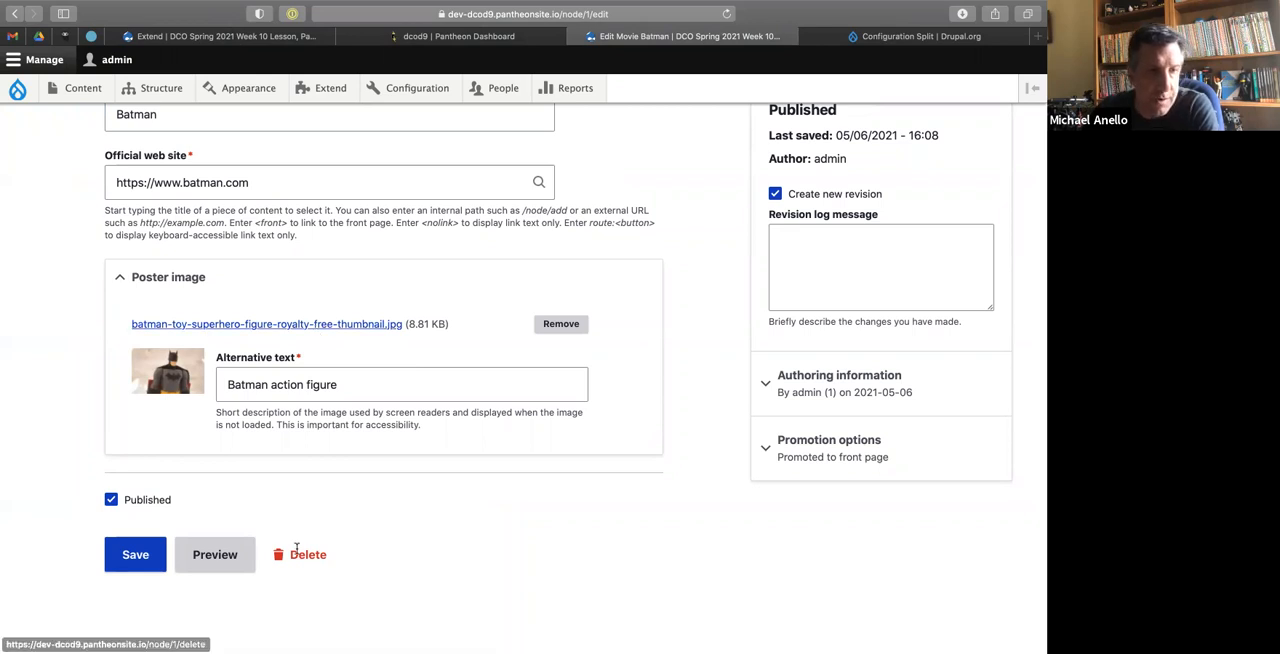
# Switch to the local dcod9.ddev.site tab and try to log in with the administrator's username and account password.
pyautogui.hotkey('ctrl', 'Left')
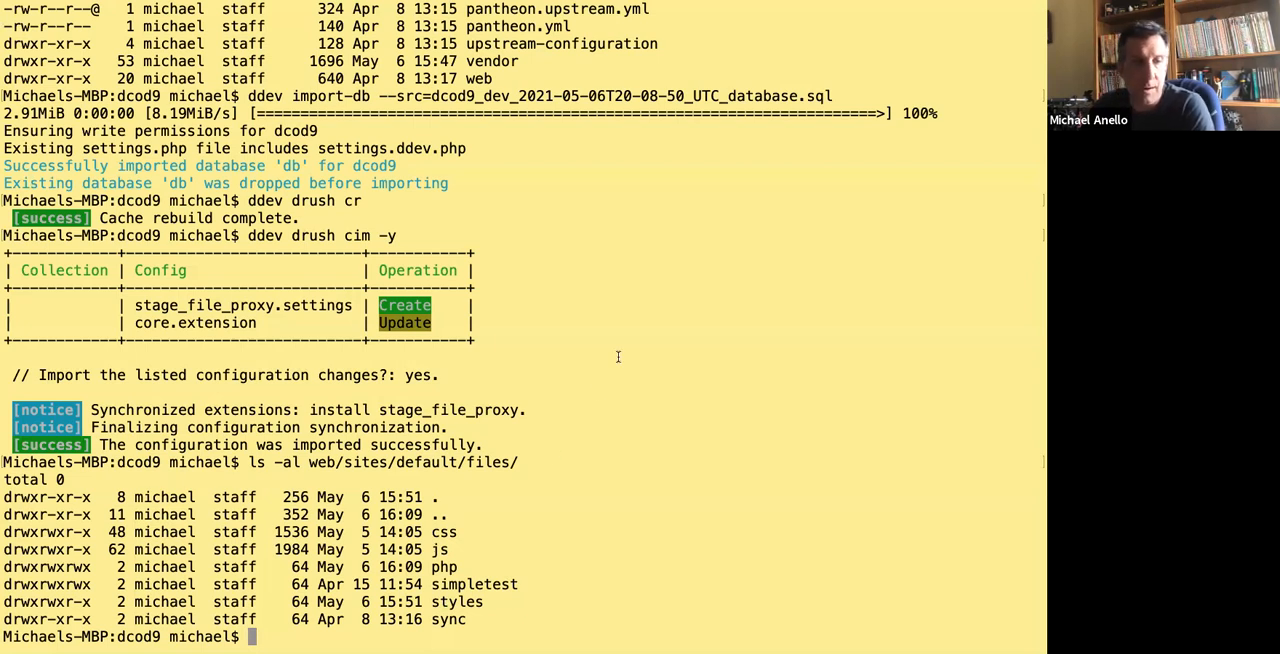
pyautogui.hotkey('ctrl', 'Right')
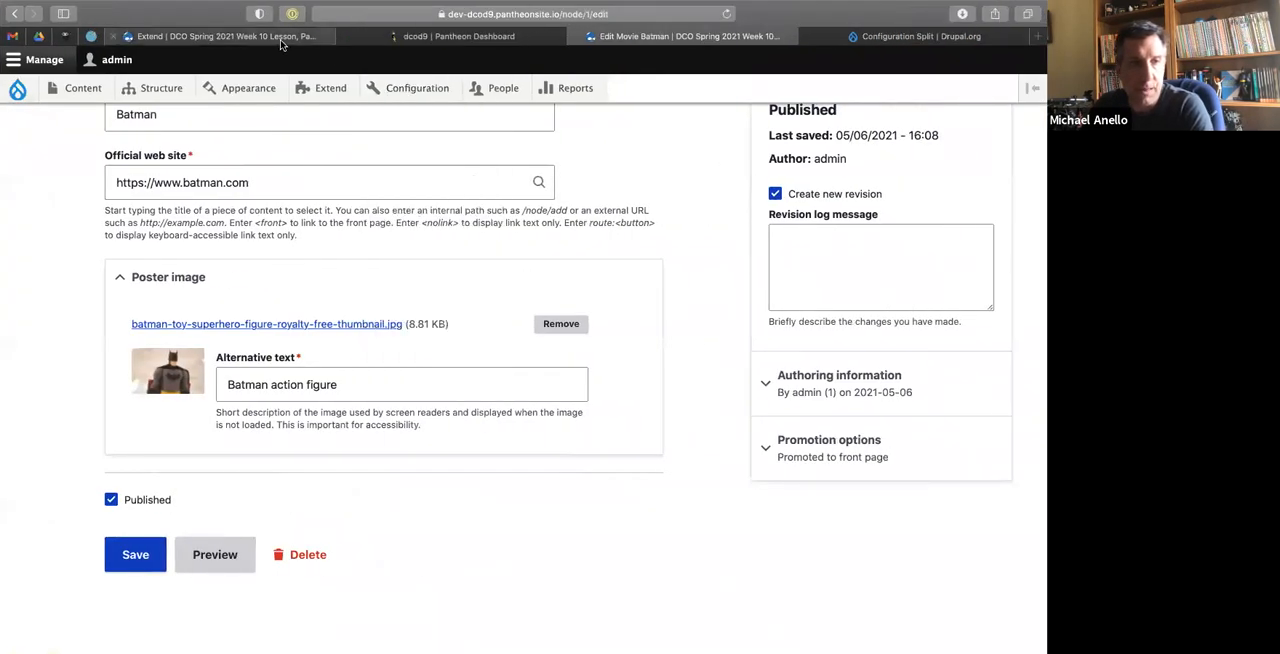
pyautogui.click(281, 40)
pyautogui.moveTo(17, 91)
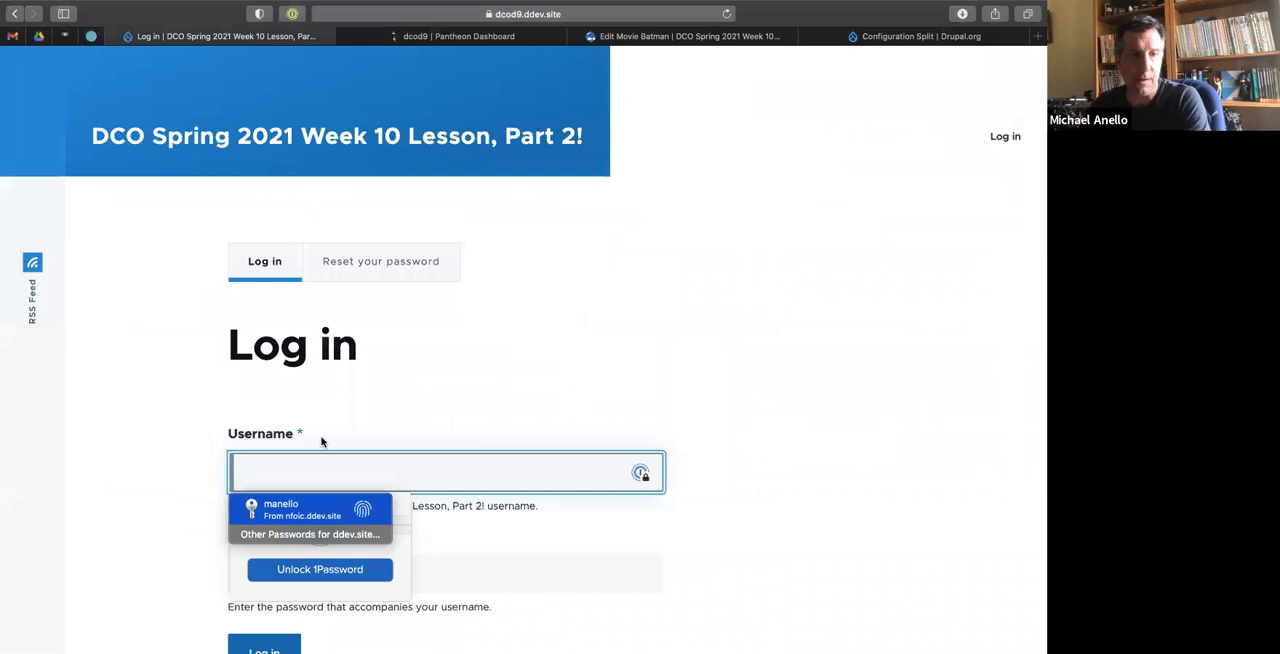
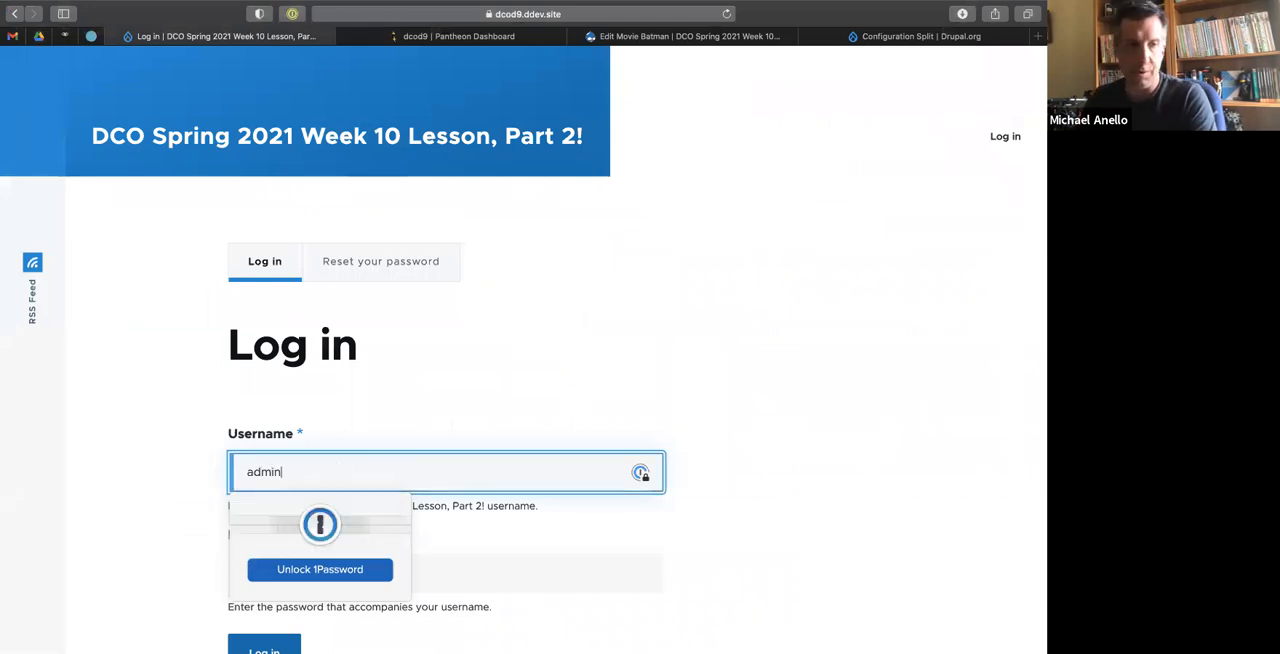
pyautogui.press('Tab')
pyautogui.press('Return')
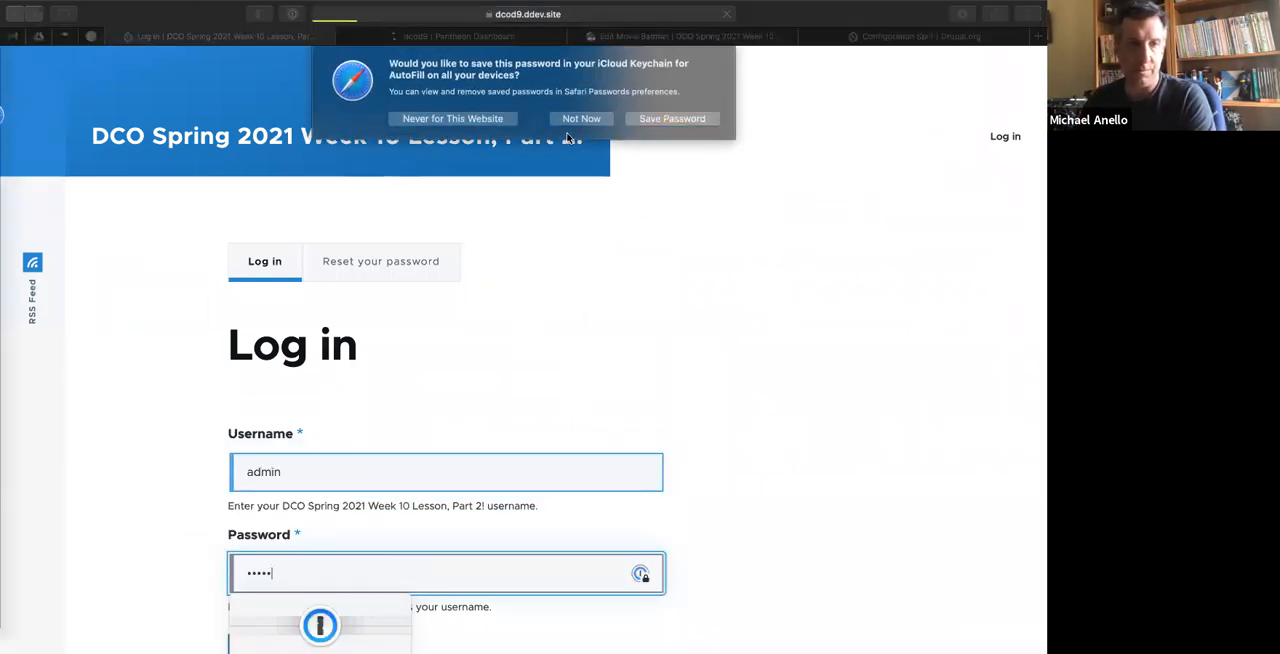
# Generate a one-time login link with ddev drush uli, open it in the browser and close the old local login tab.
pyautogui.hotkey('ctrl', 'Left')
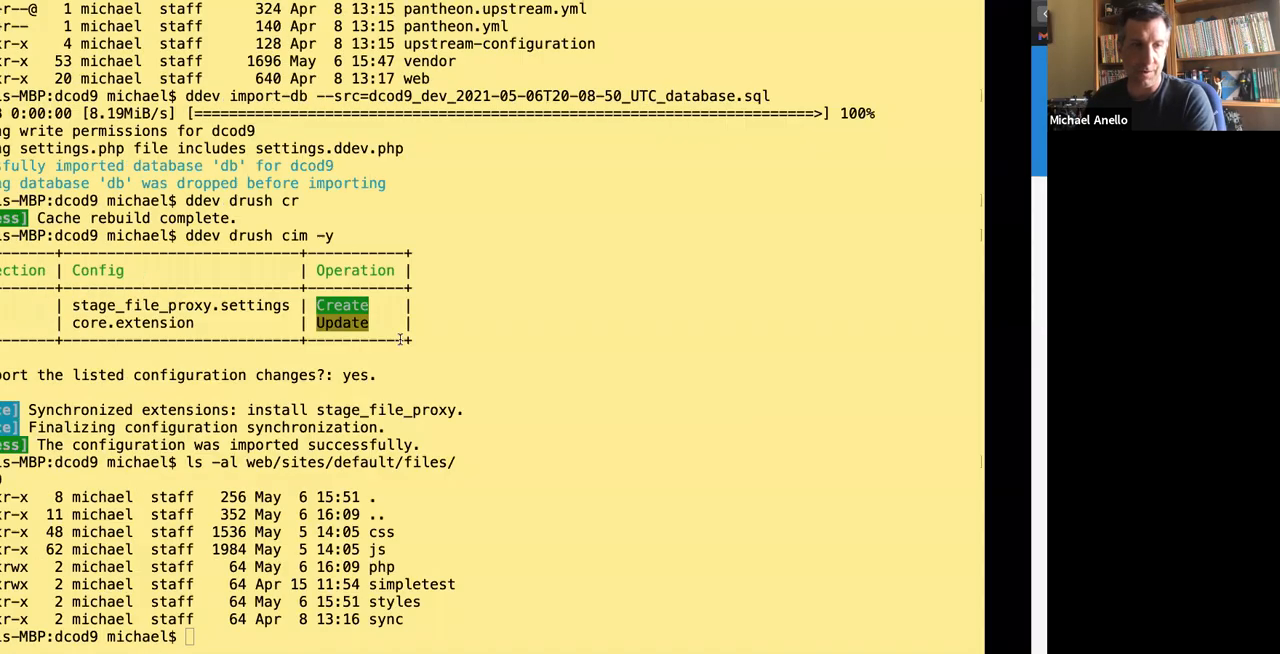
pyautogui.write('ddev drush uli')
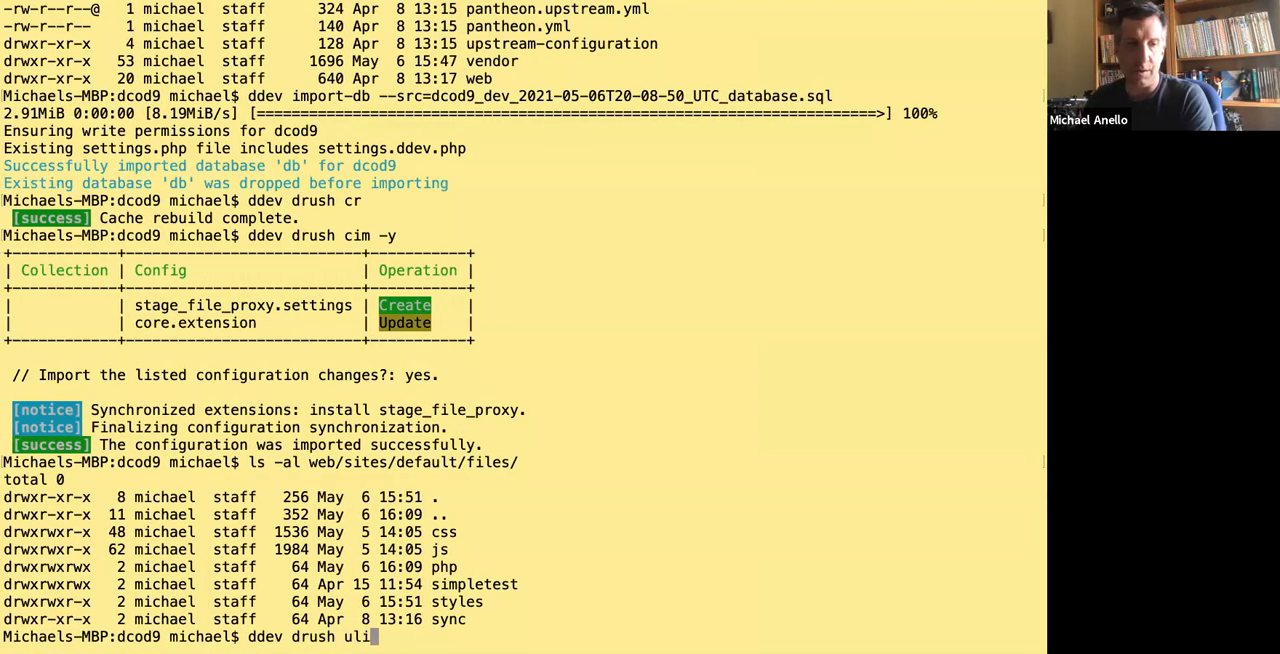
pyautogui.press('Return')
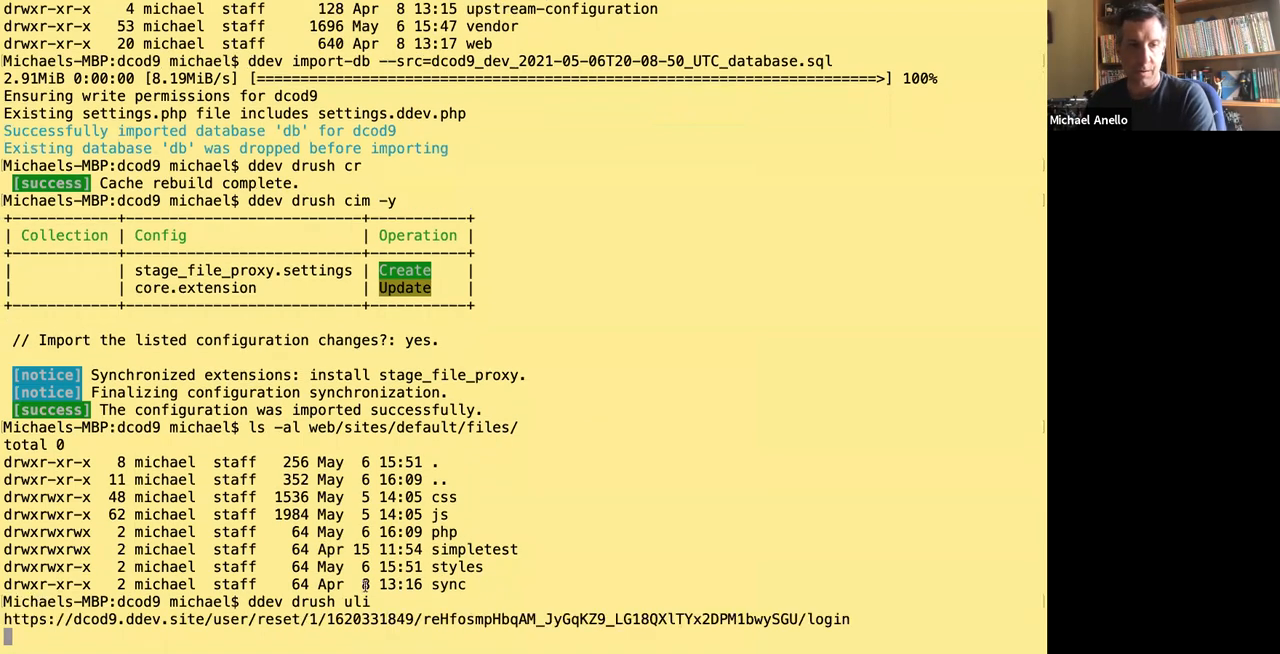
pyautogui.rightClick(86, 619)
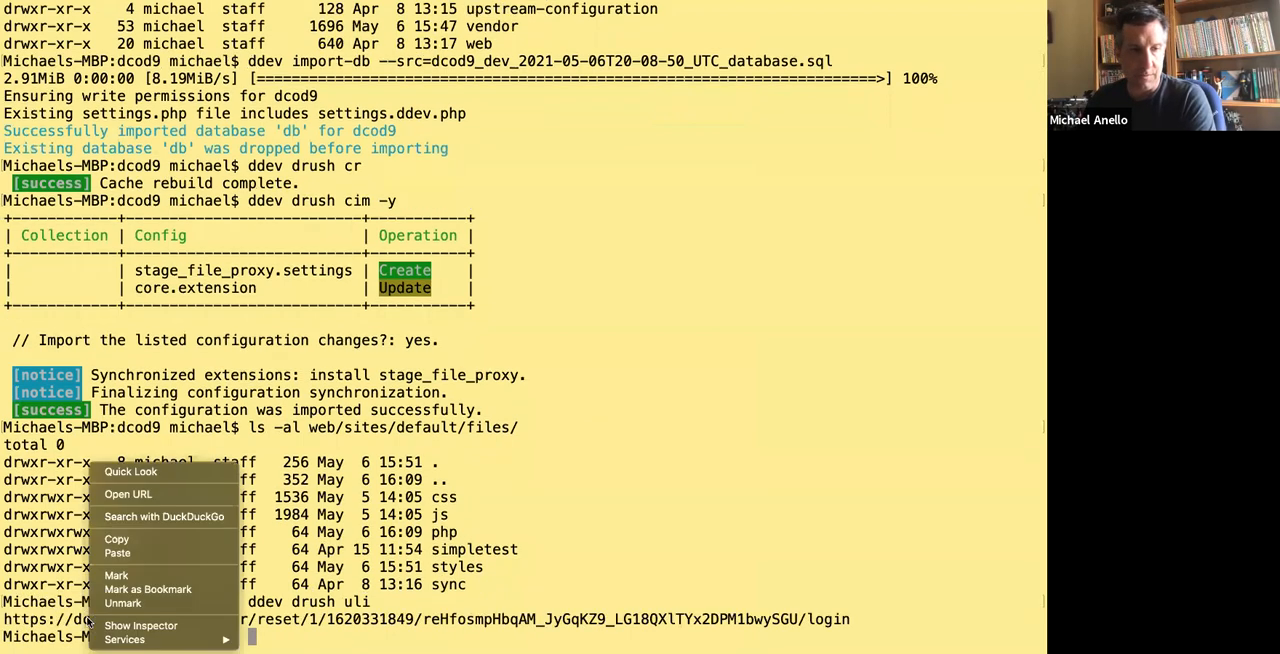
pyautogui.click(138, 497)
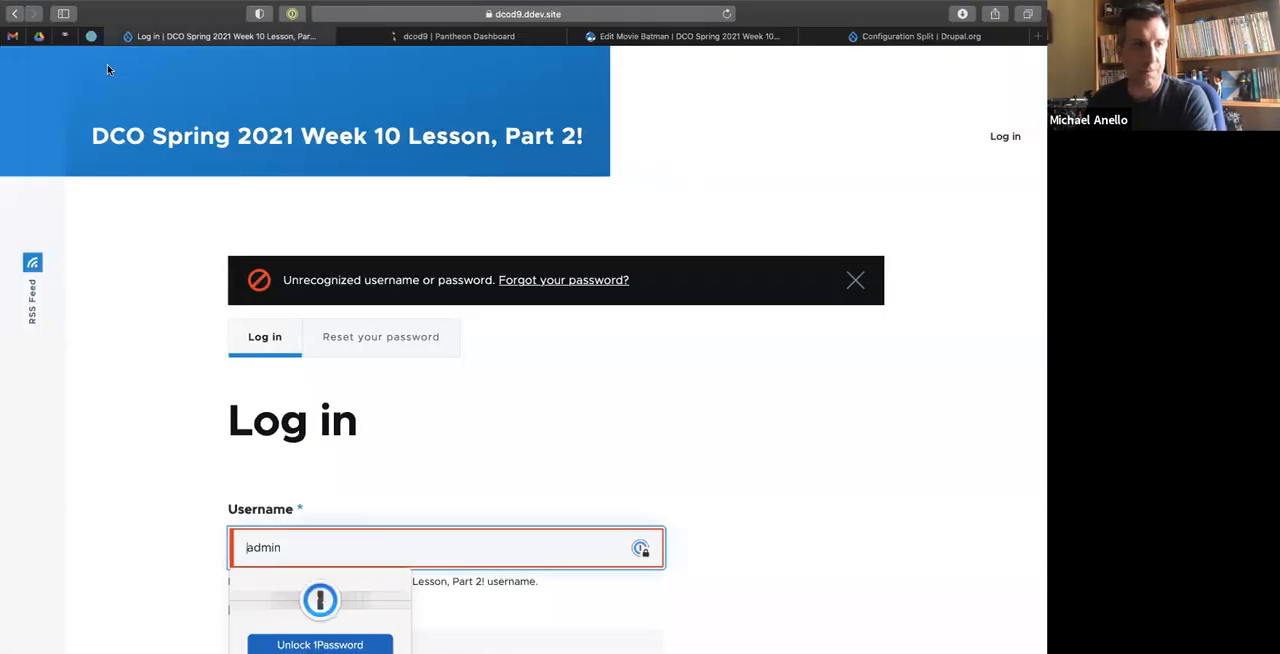
pyautogui.click(115, 37)
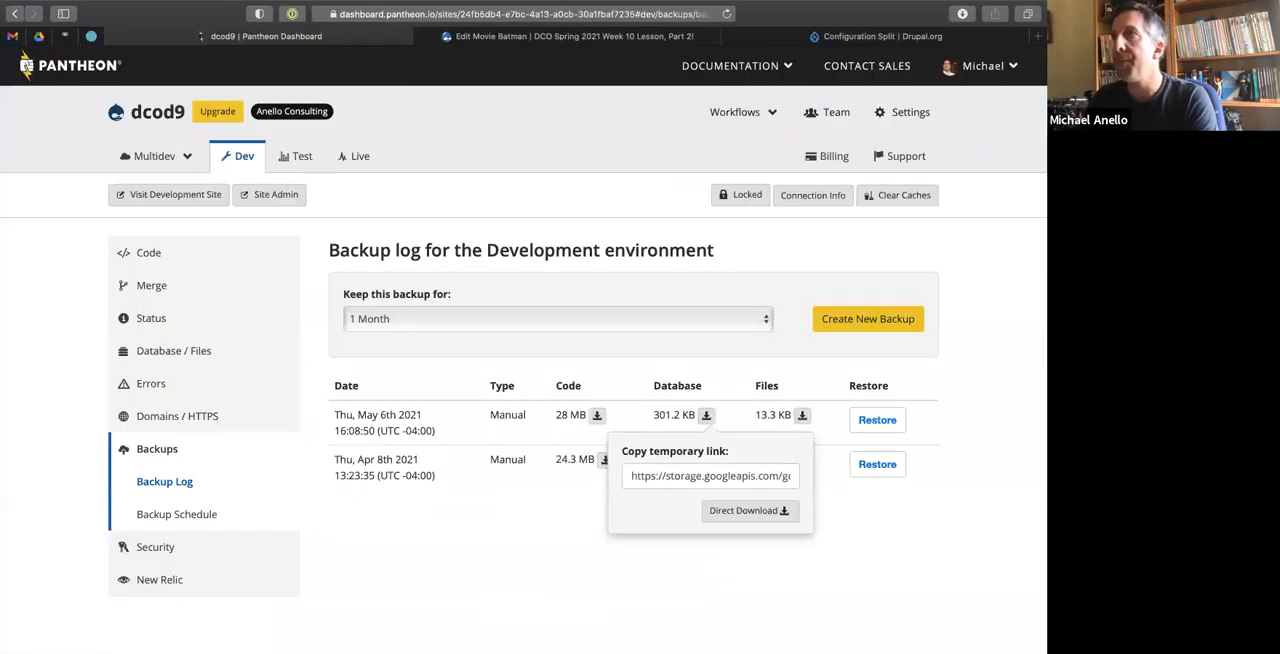
pyautogui.moveTo(1040, 85); pyautogui.dragTo(160, 34)
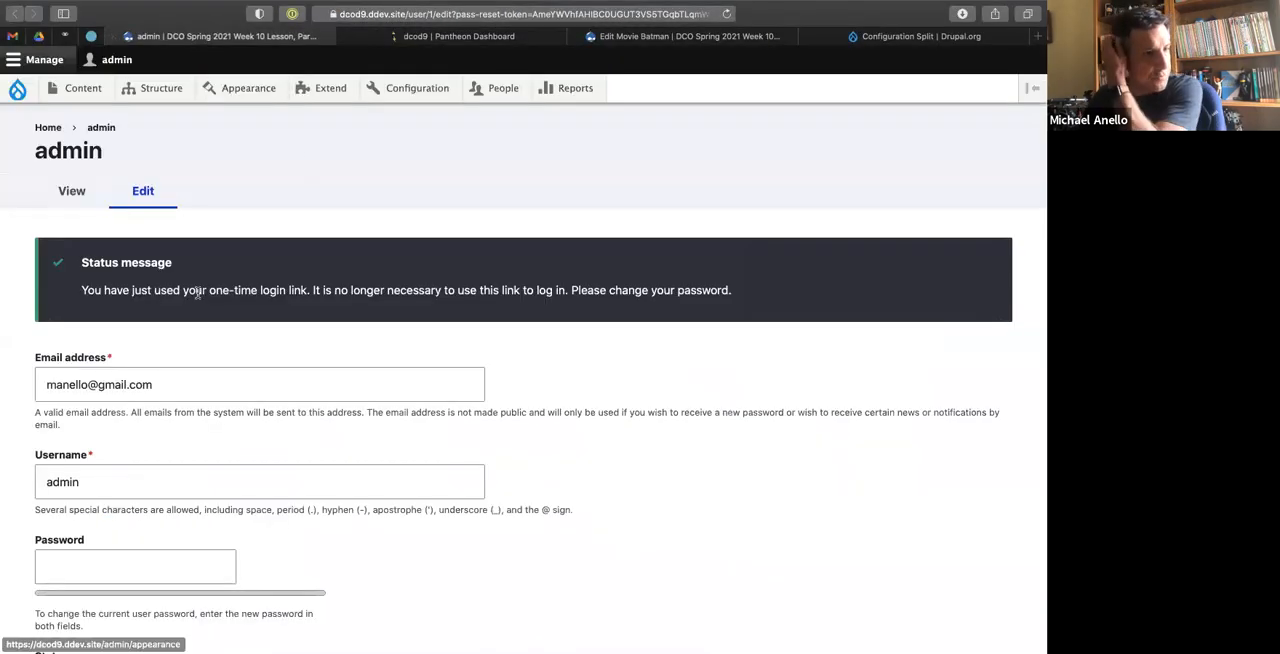
# Decline the suggested strong password and try to save a new account password in both password fields.
pyautogui.scroll(-5, 101, 540)
pyautogui.click(82, 318)
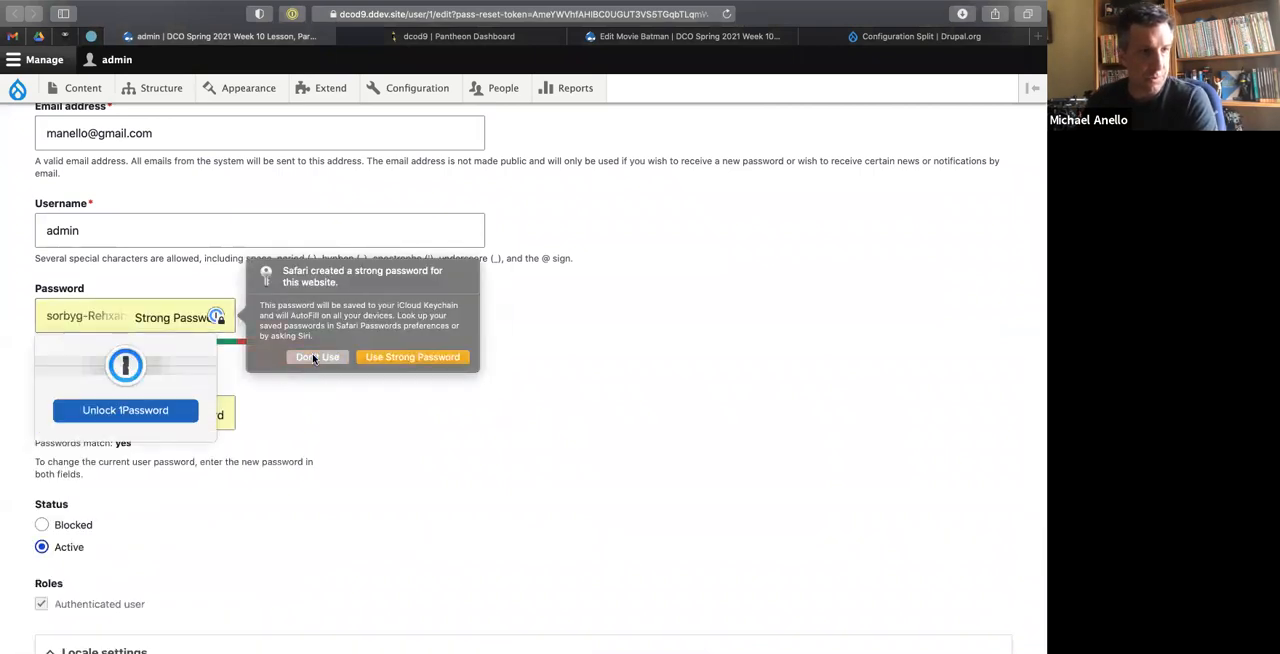
pyautogui.click(309, 362)
pyautogui.press('Tab')
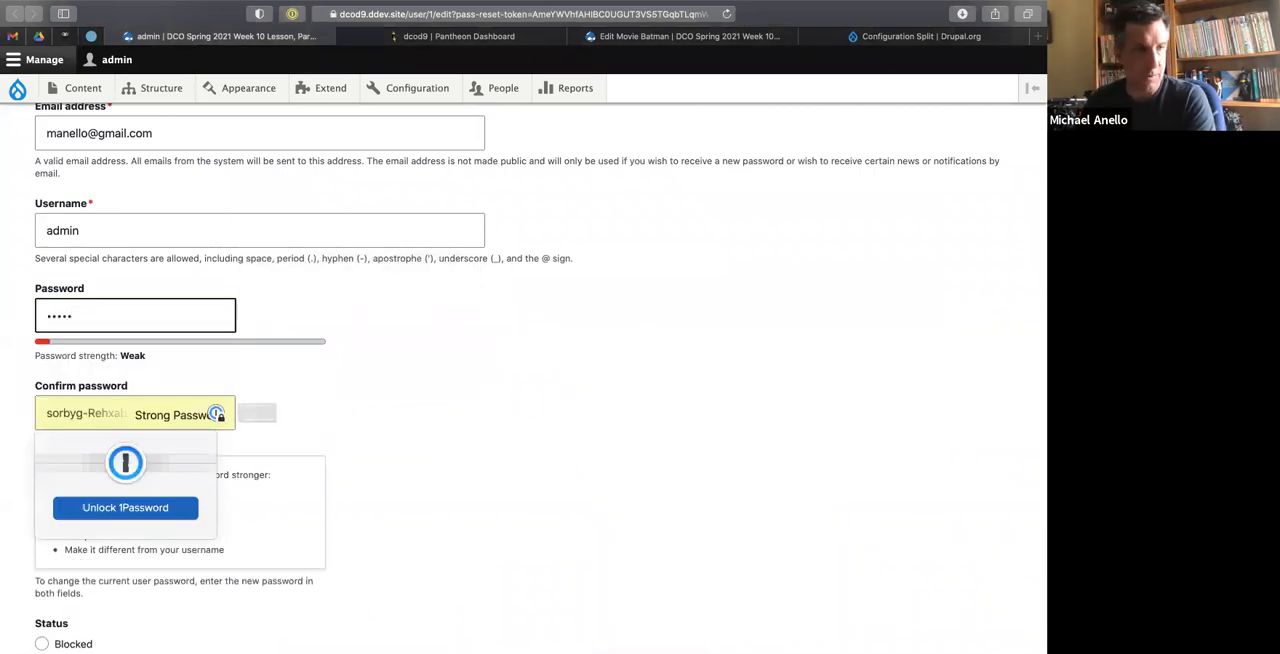
pyautogui.click(310, 455)
pyautogui.write('admin')
pyautogui.click(500, 381)
pyautogui.scroll(-5, 500, 381)
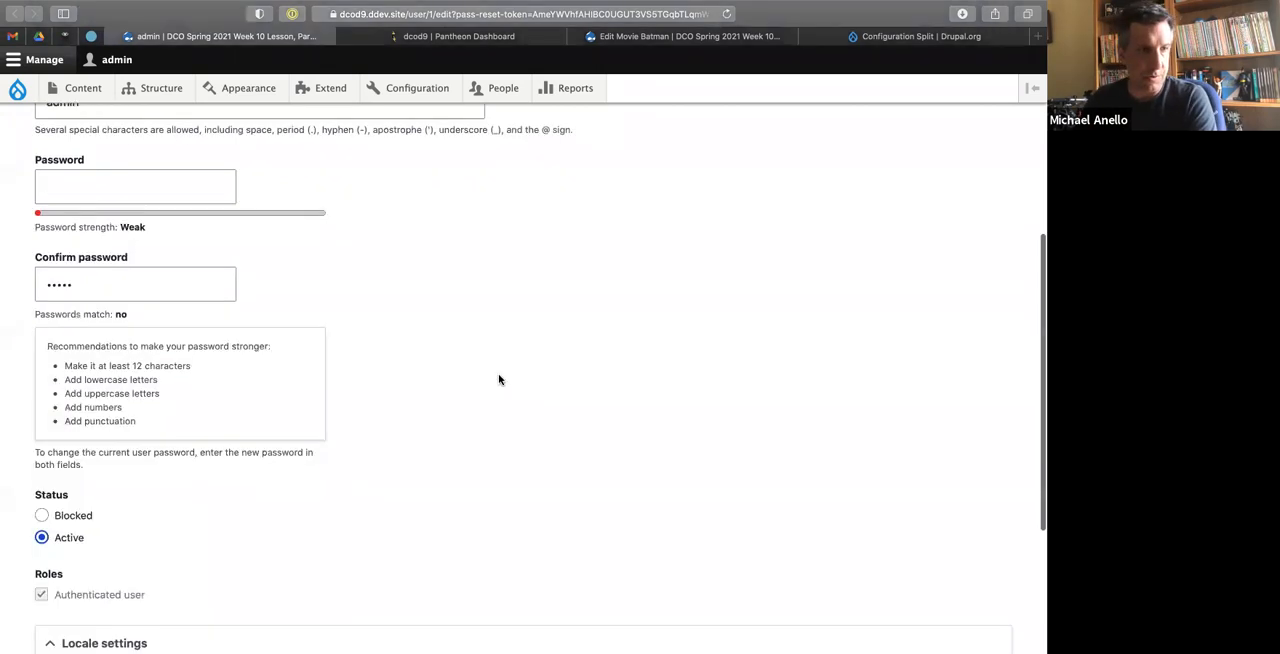
pyautogui.click(55, 556)
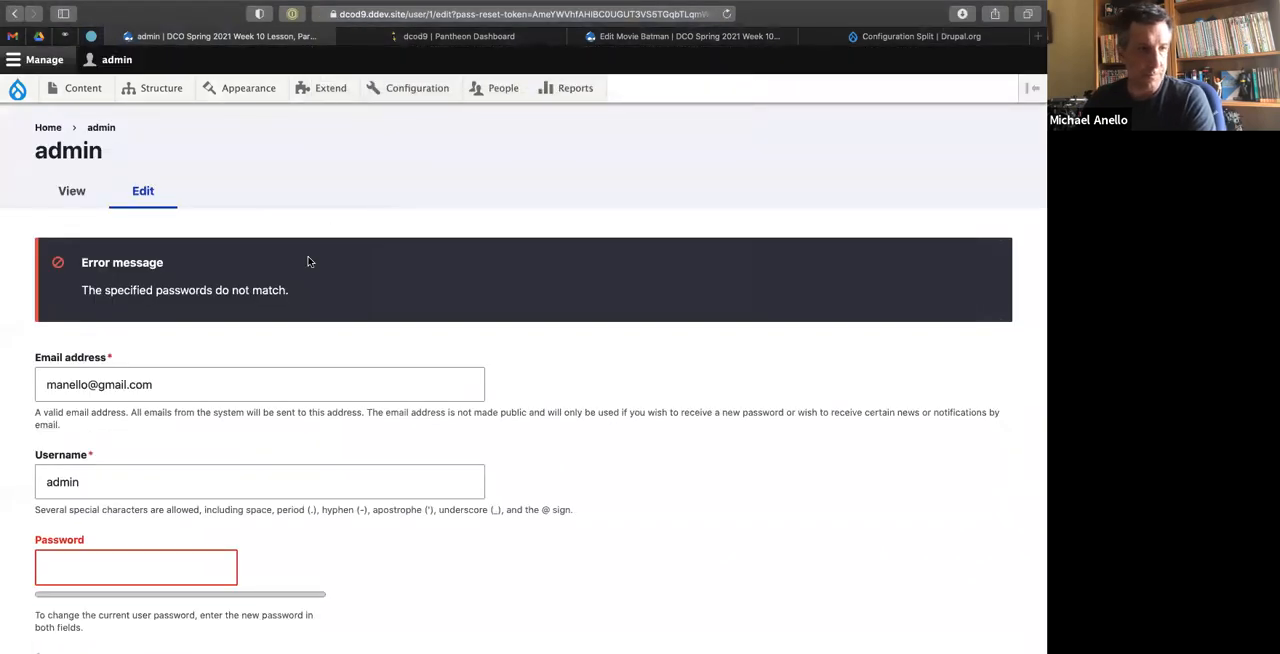
# Enter and confirm the new account password, save the user profile and decline storing the password in the browser.
pyautogui.scroll(-2, 74, 537)
pyautogui.scroll(-1, 74, 537)
pyautogui.click(123, 412)
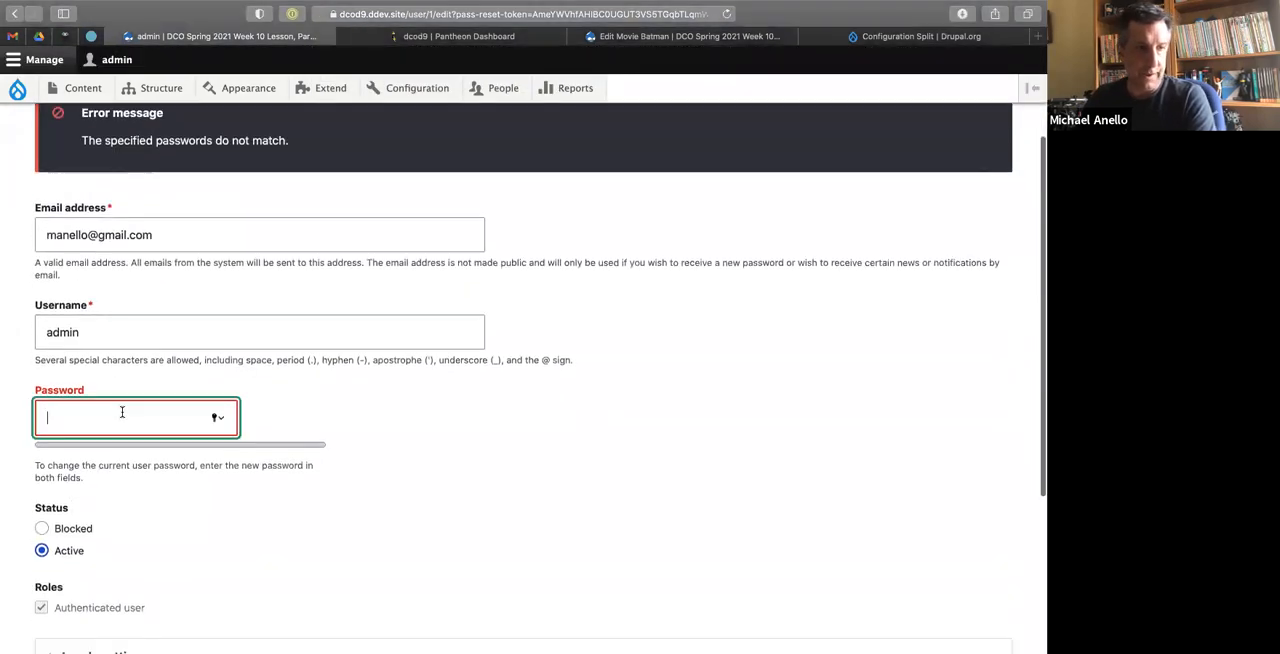
pyautogui.write('•••••')
pyautogui.press('Tab')
pyautogui.write('•••••')
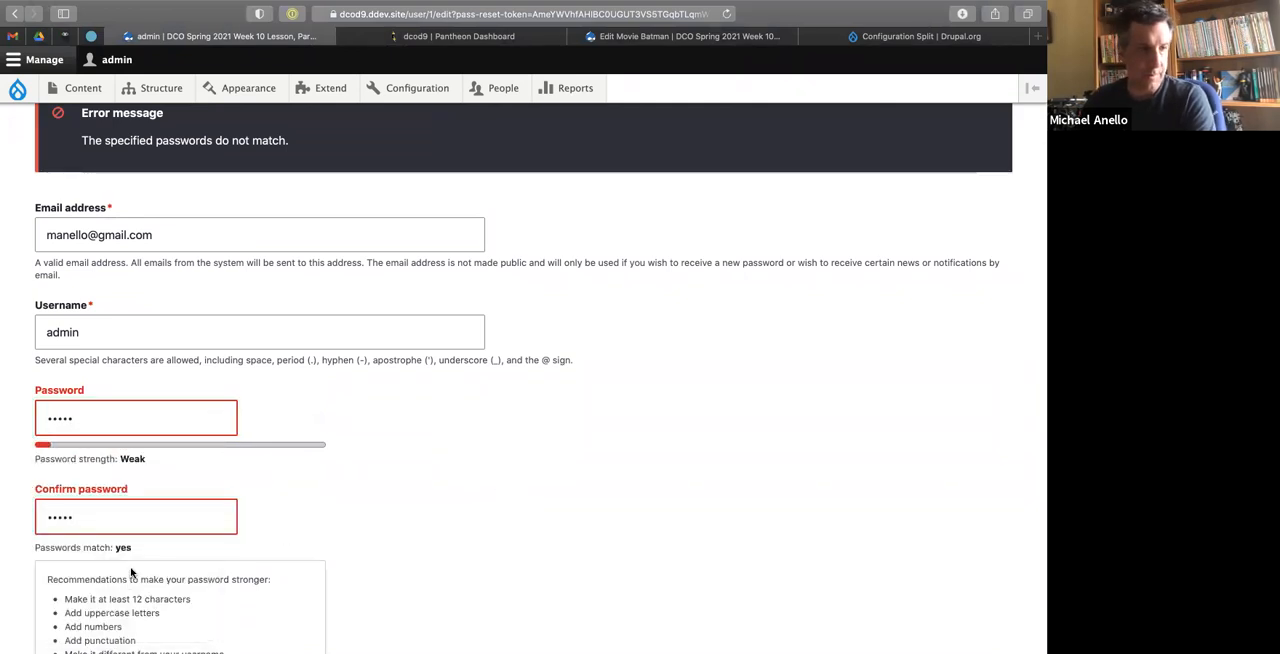
pyautogui.scroll(-5, 545, 466)
pyautogui.click(56, 558)
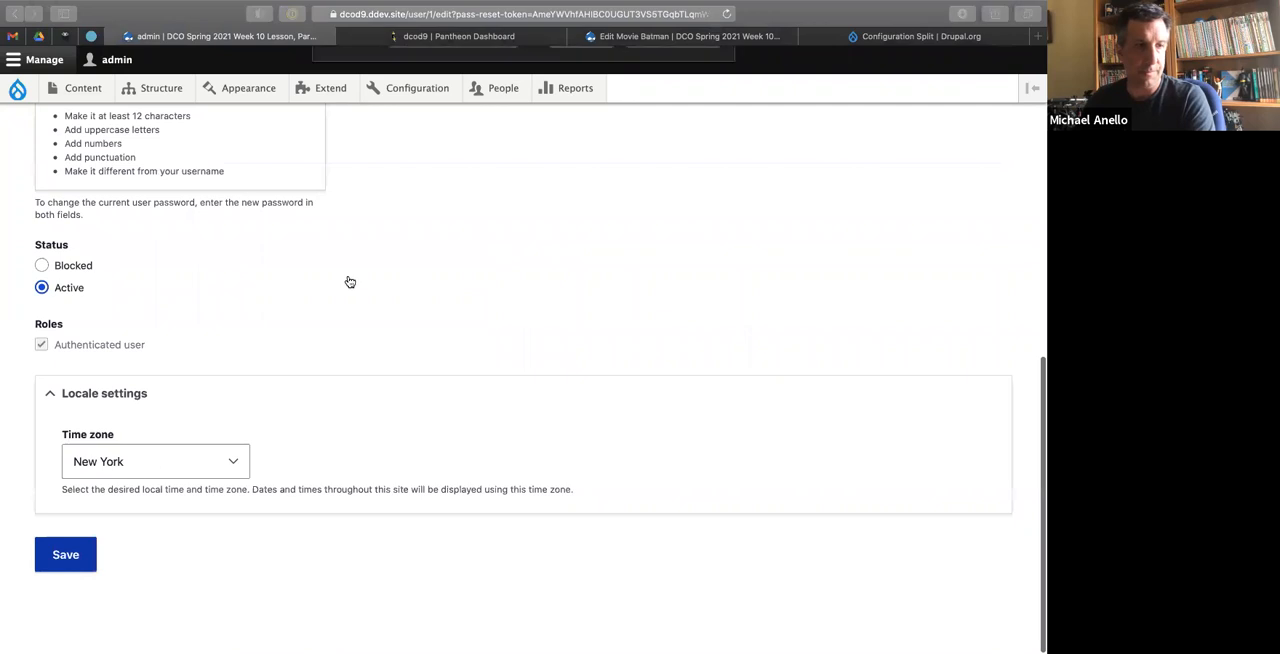
pyautogui.click(580, 114)
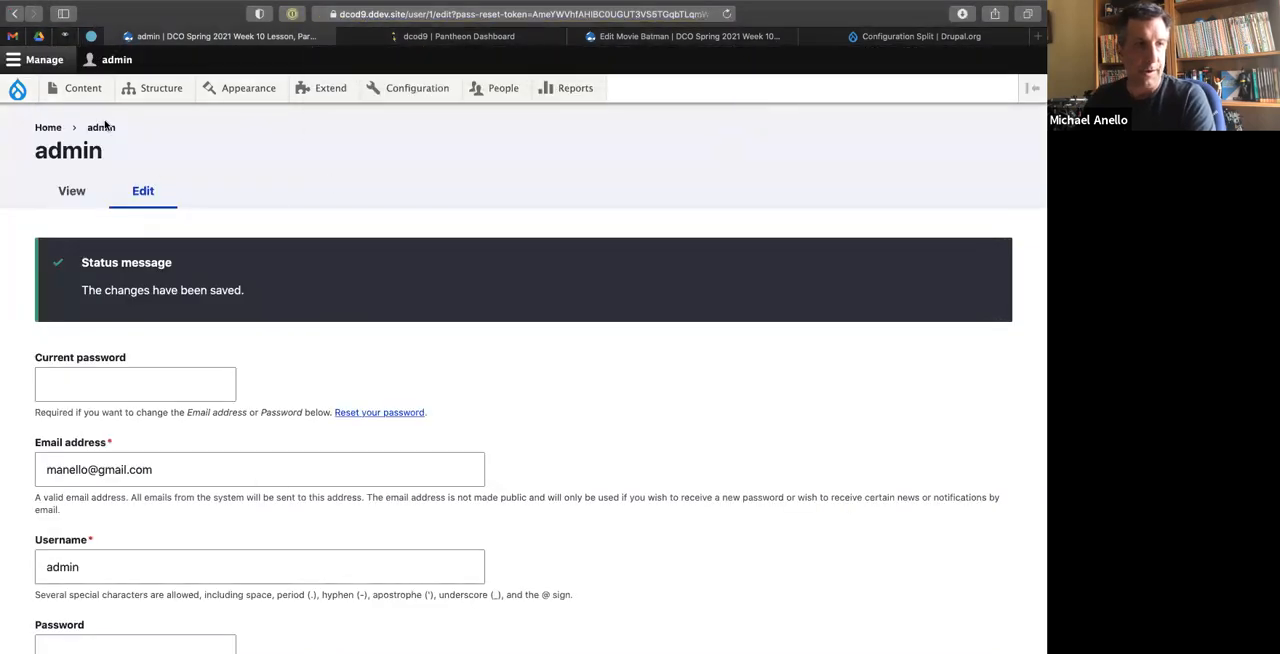
# Open the Batman movie from the local site's content list and examine its poster image.
pyautogui.click(72, 90)
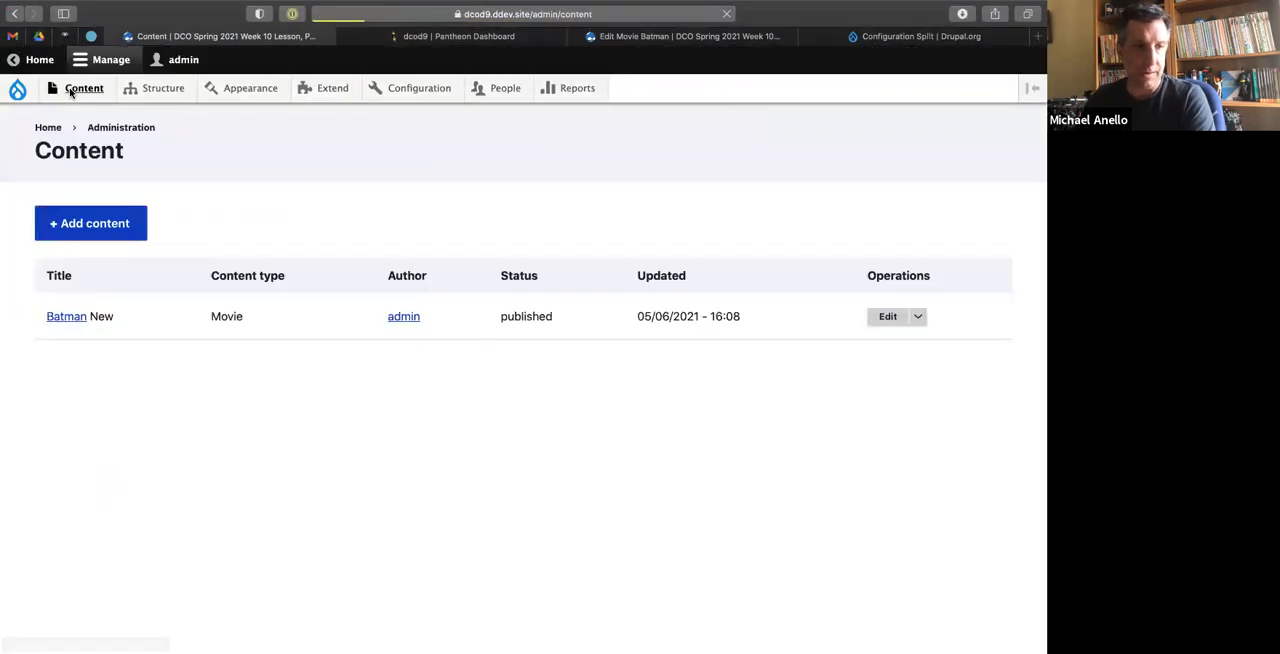
pyautogui.click(58, 322)
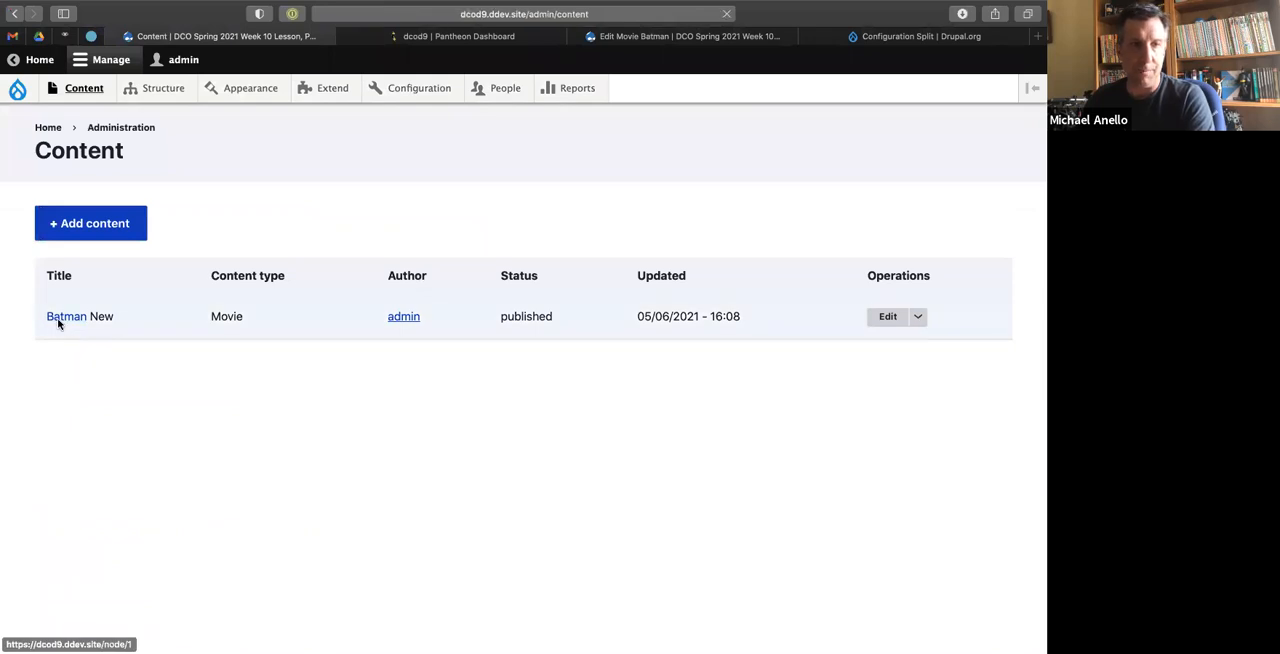
pyautogui.scroll(-5, 736, 227)
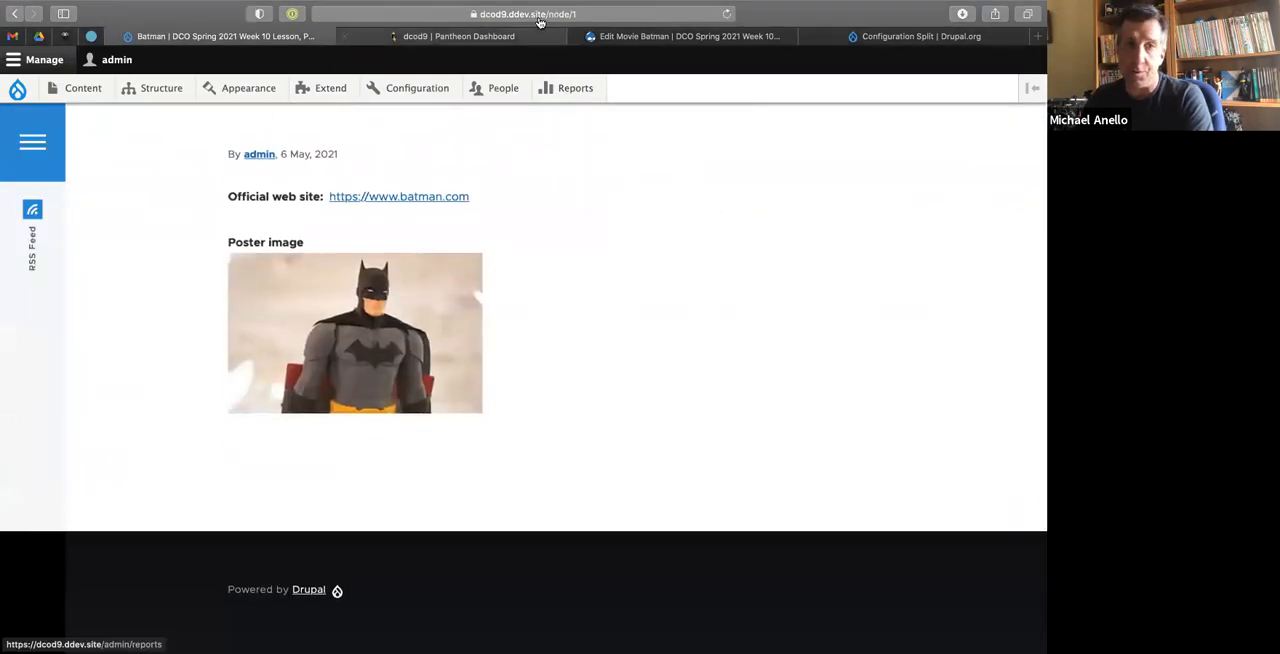
# Return to the terminal and list web/sites/default/files/ in detail again, checking for a new directory.
pyautogui.hotkey('ctrl', 'Left')
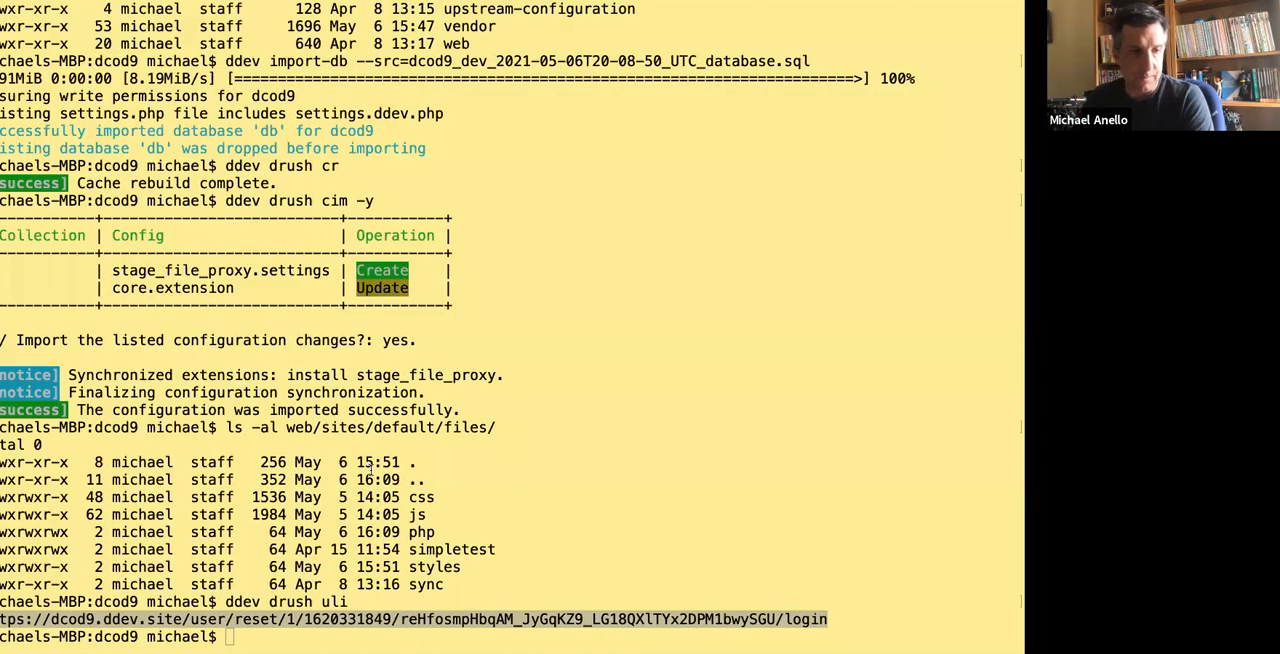
pyautogui.click(371, 469)
pyautogui.press('Up')
pyautogui.press('Up')
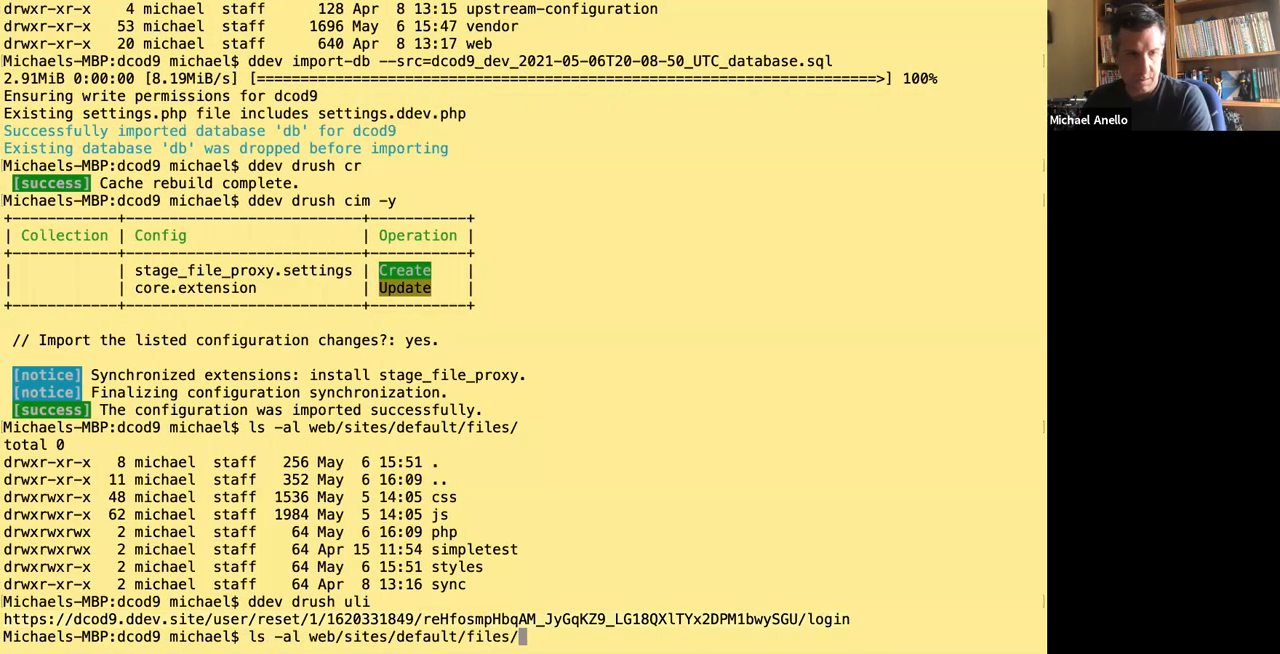
pyautogui.press('Return')
pyautogui.doubleClick(506, 513)
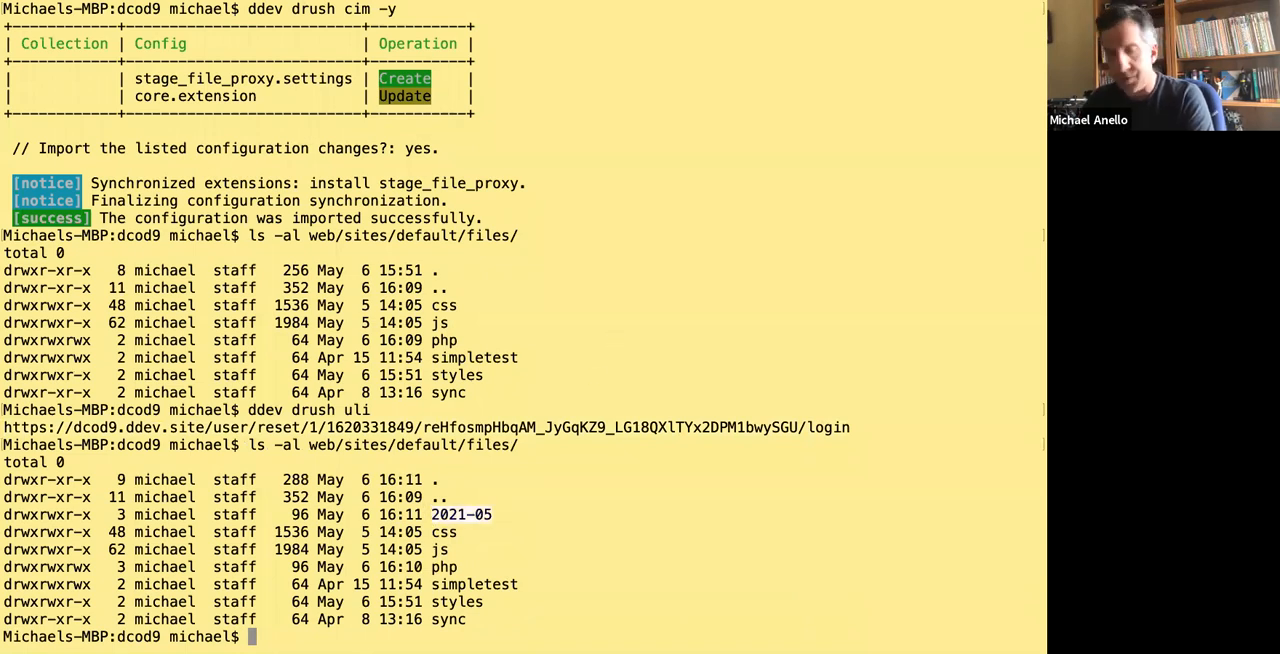
# List the contents of web/sites/default/files/2021-05/ in detail and examine the image file entry.
pyautogui.press('Up')
pyautogui.write('202')
pyautogui.press('Tab')
pyautogui.press('Return')
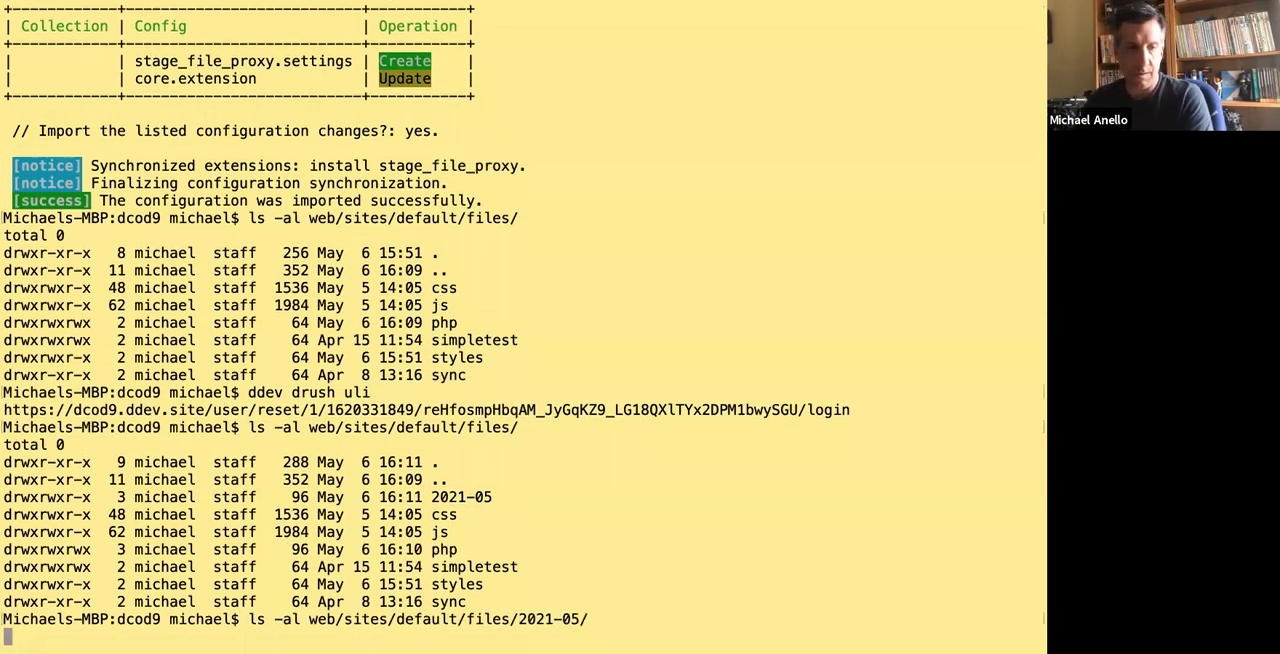
pyautogui.moveTo(426, 619); pyautogui.dragTo(645, 607)
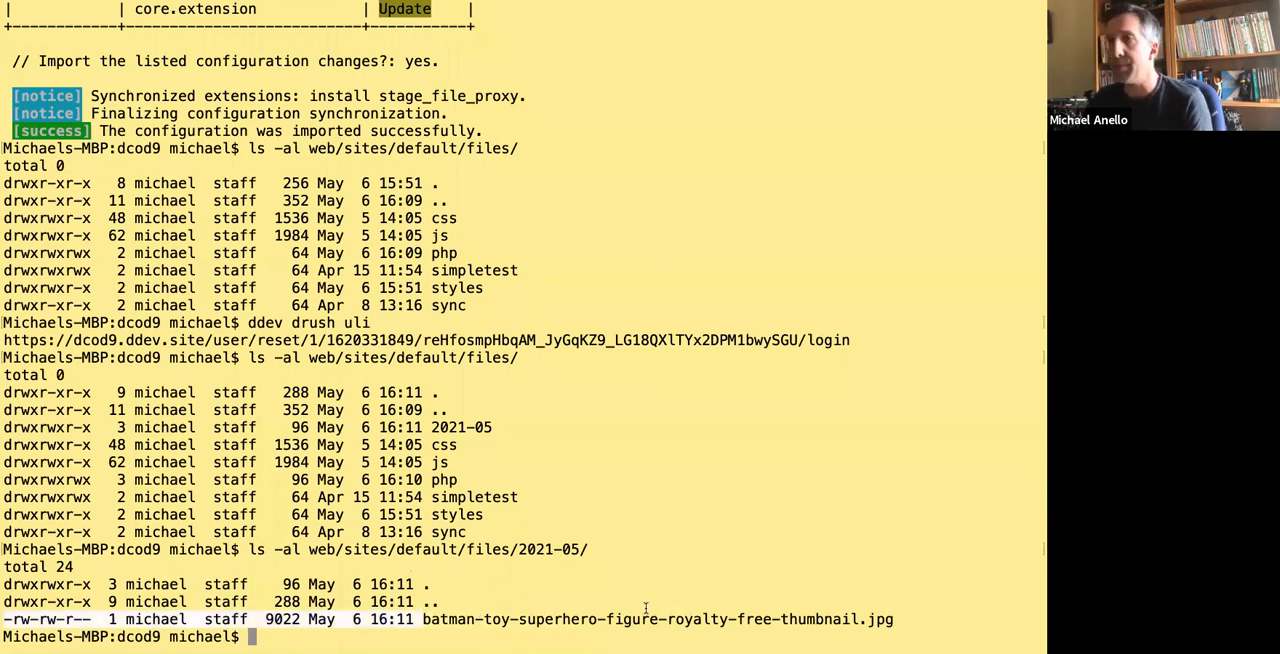
pyautogui.click(446, 333)
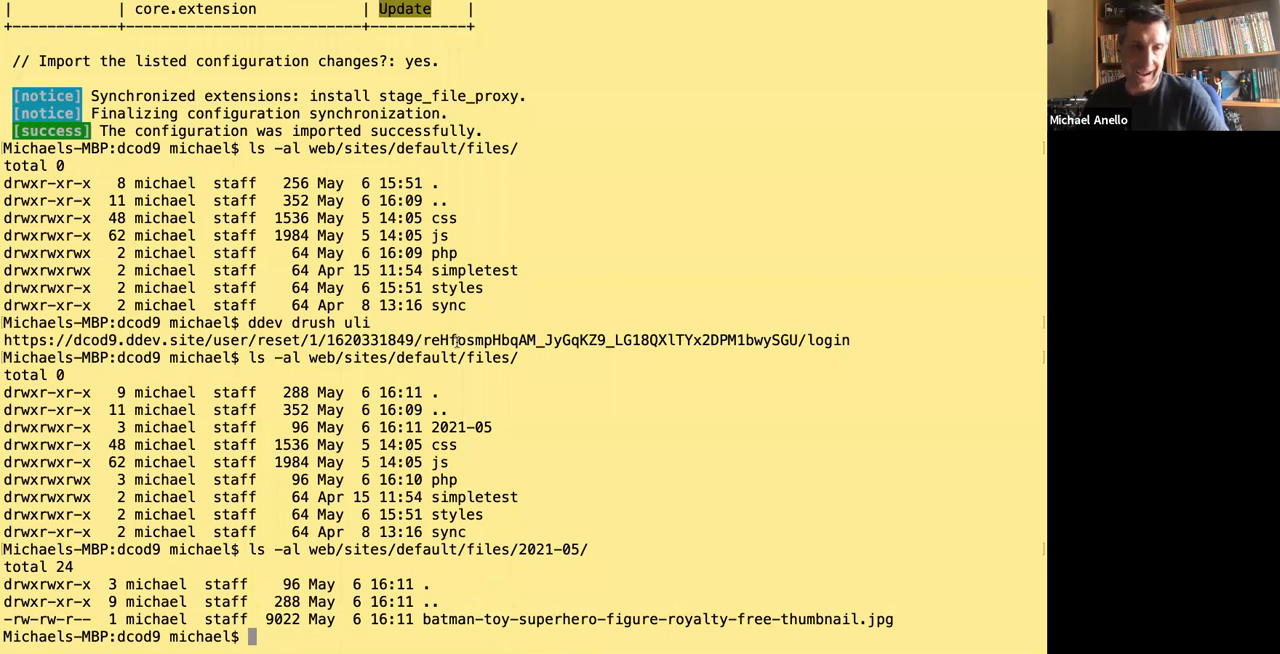
# Switch to the browser and open the Configuration Split settings list on the Pantheon dev site.
pyautogui.press('super+Tab')
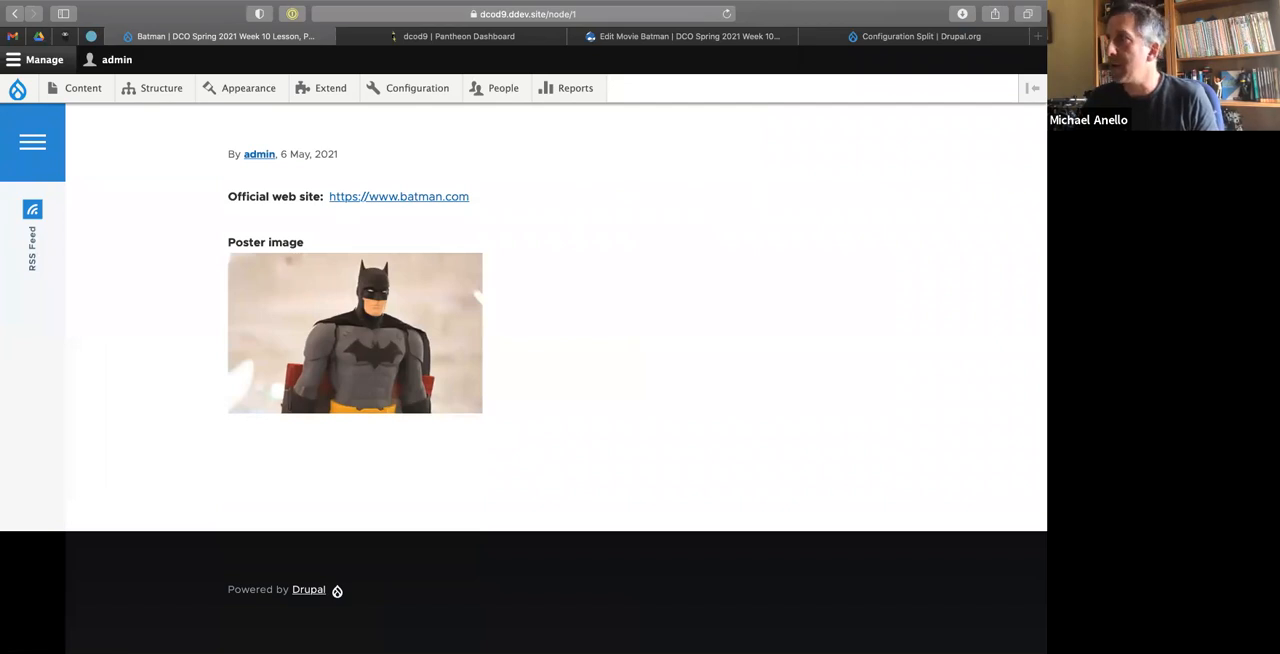
pyautogui.press('super+Tab')
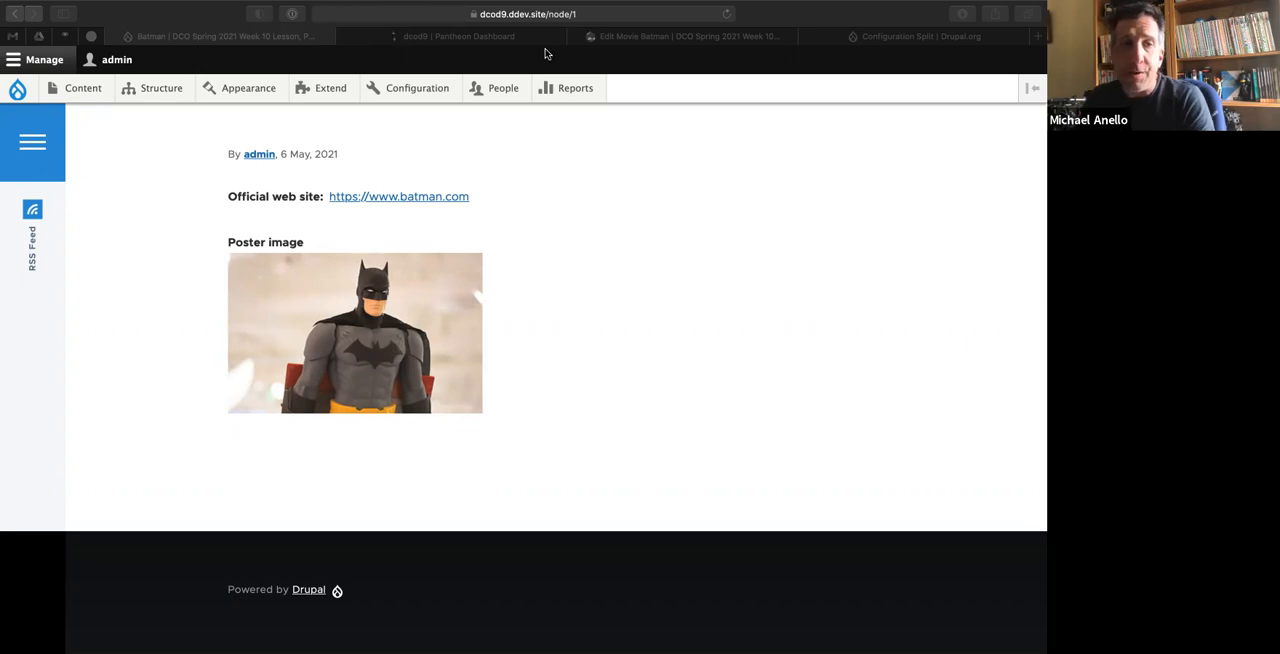
pyautogui.click(708, 35)
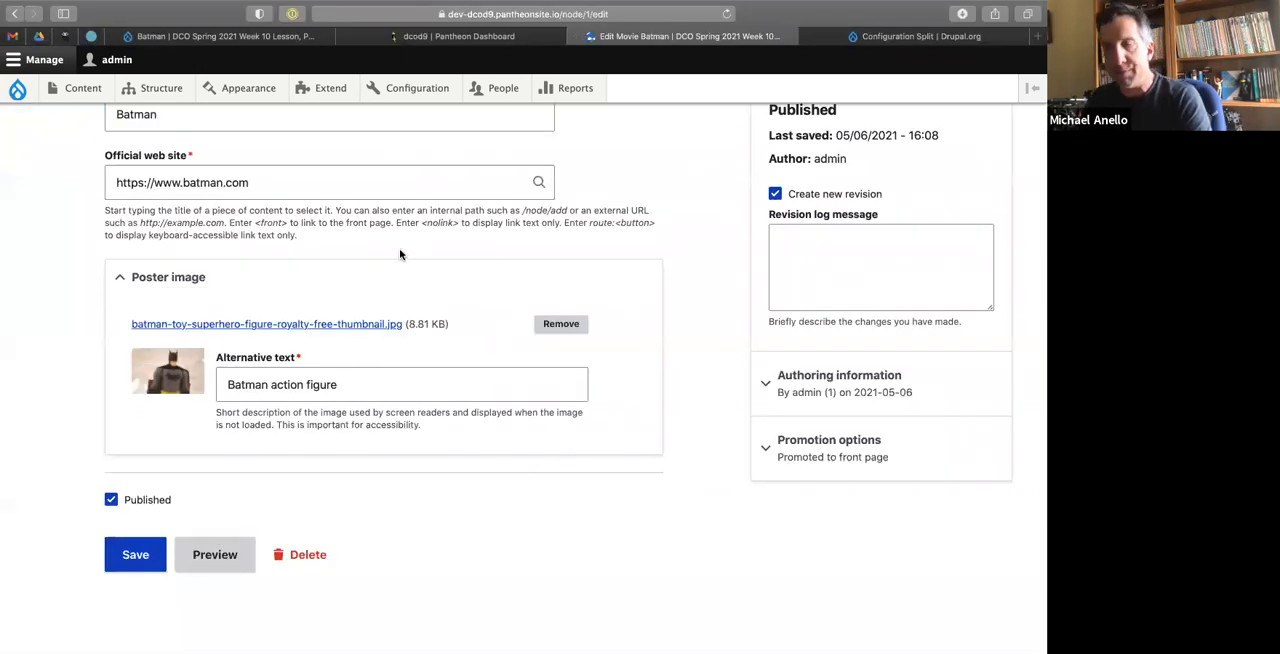
pyautogui.click(857, 38)
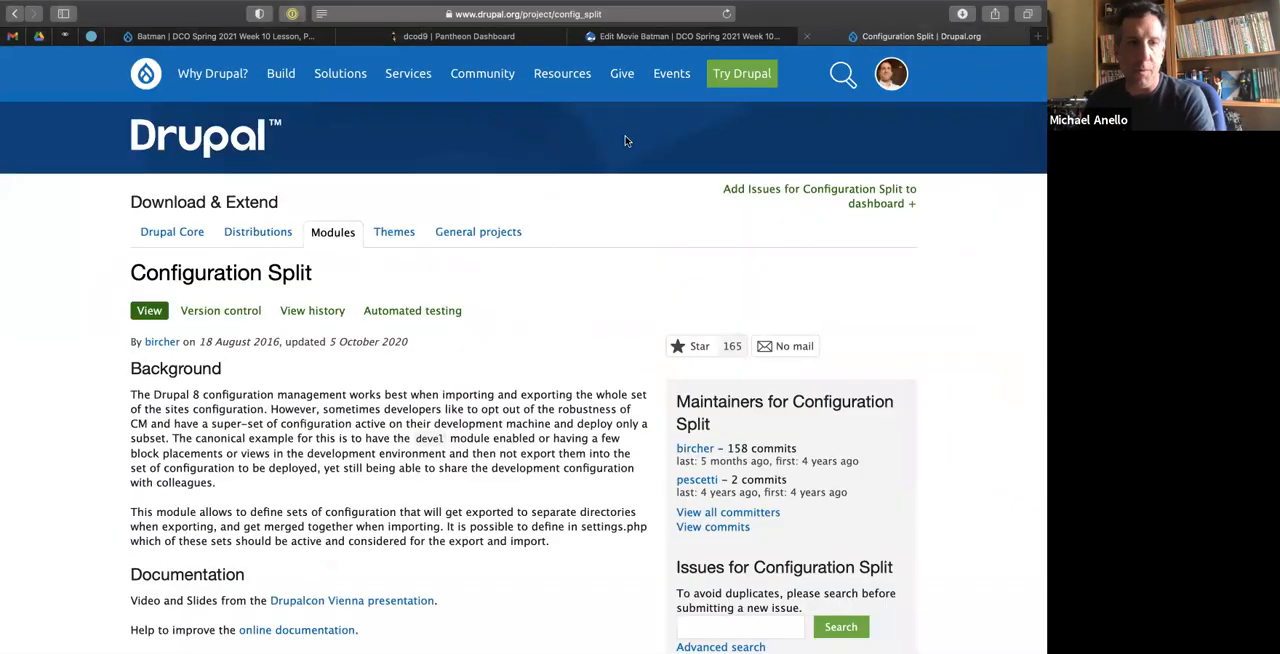
pyautogui.click(690, 36)
pyautogui.scroll(4, 376, 290)
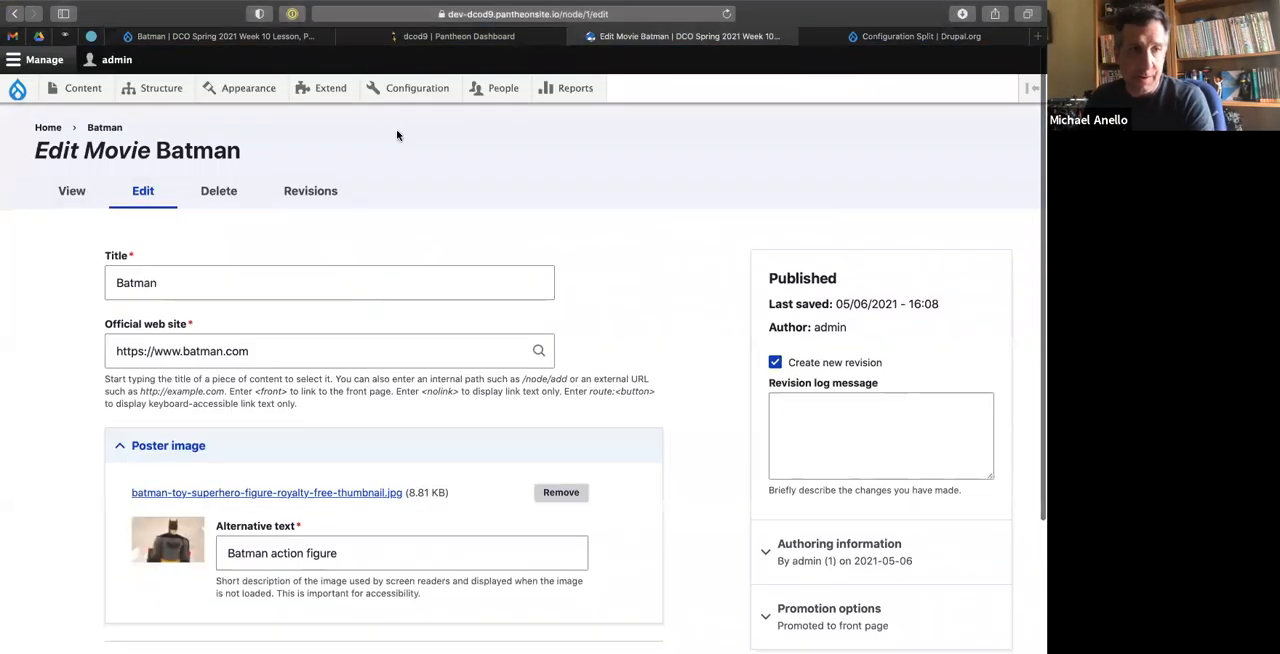
pyautogui.moveTo(410, 88)
pyautogui.moveTo(397, 315)
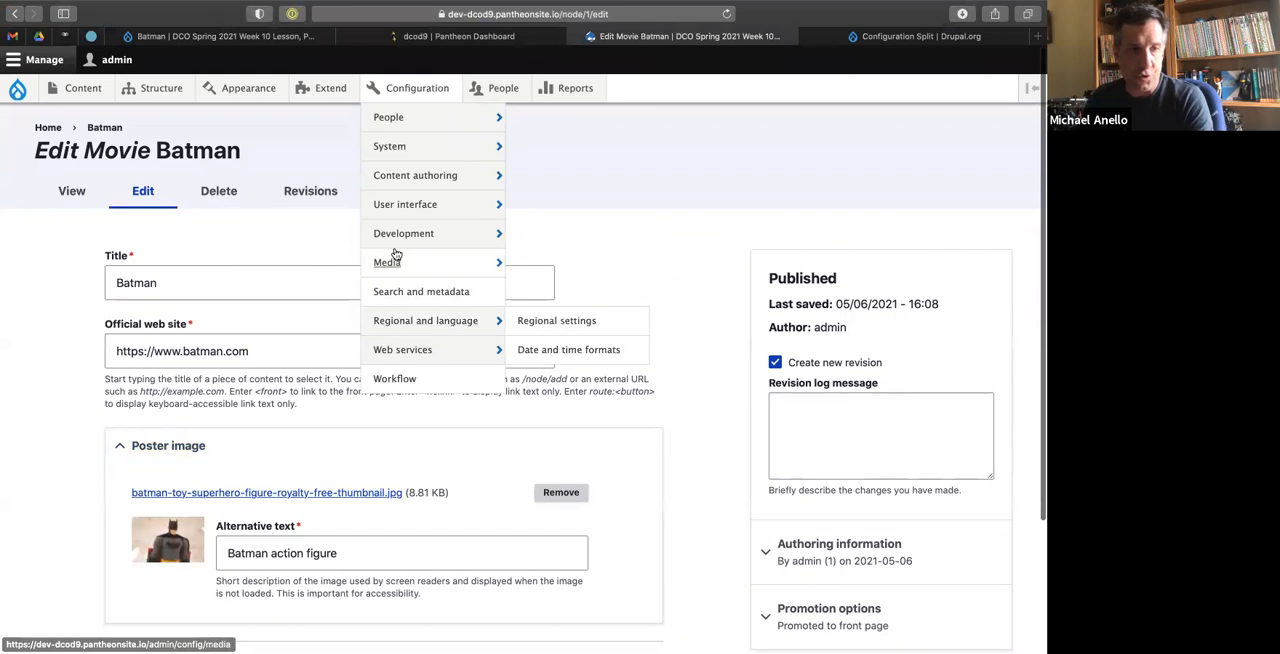
pyautogui.moveTo(457, 237)
pyautogui.click(545, 326)
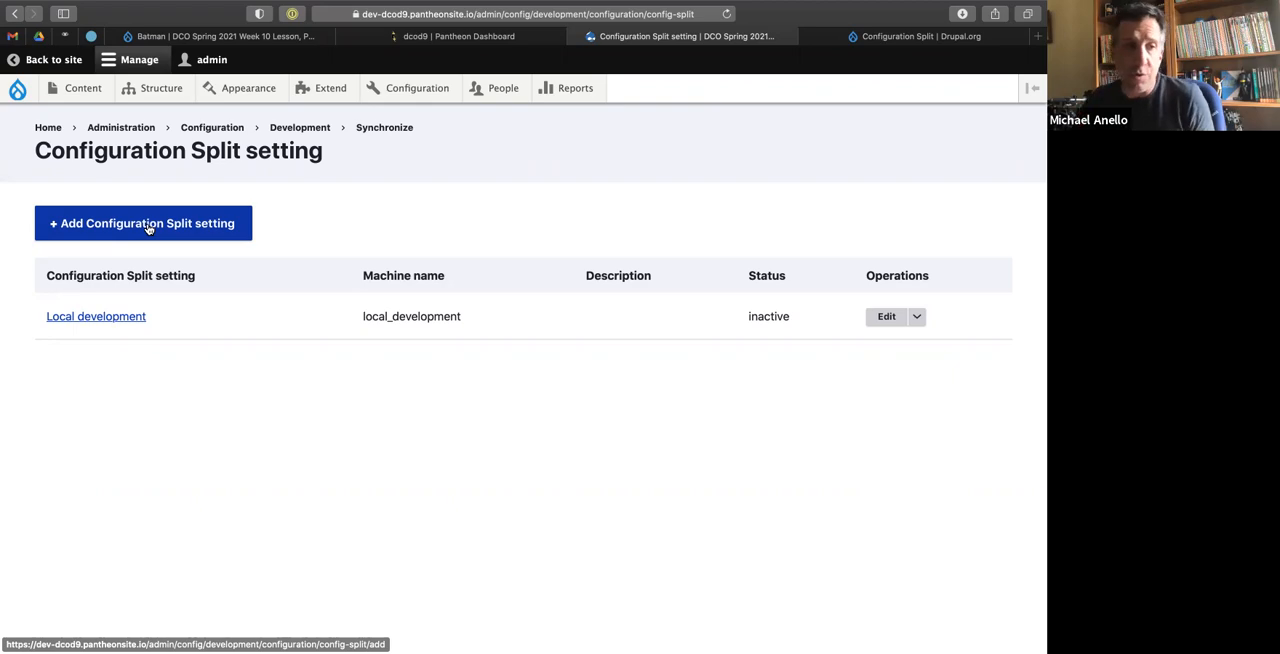
pyautogui.hotkey('ctrl', 'Left')
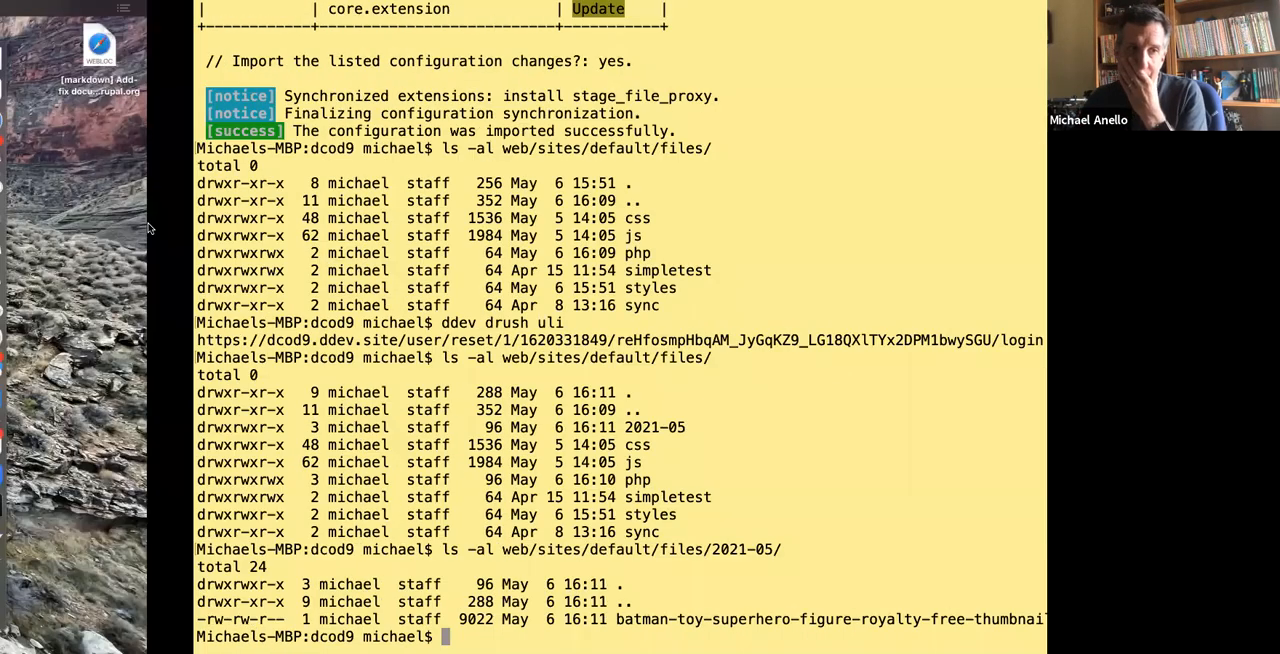
pyautogui.hotkey('ctrl', 'Right')
pyautogui.hotkey('ctrl', 'Left')
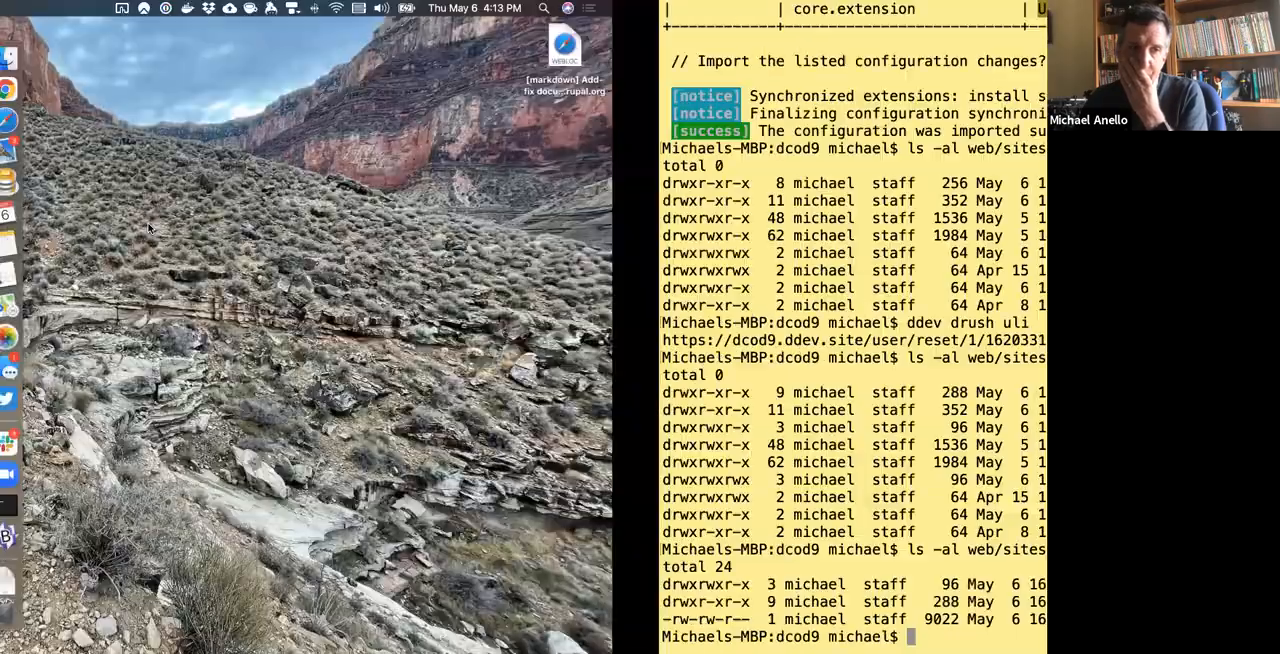
pyautogui.hotkey('ctrl', 'Right')
pyautogui.hotkey('ctrl', 'Right')
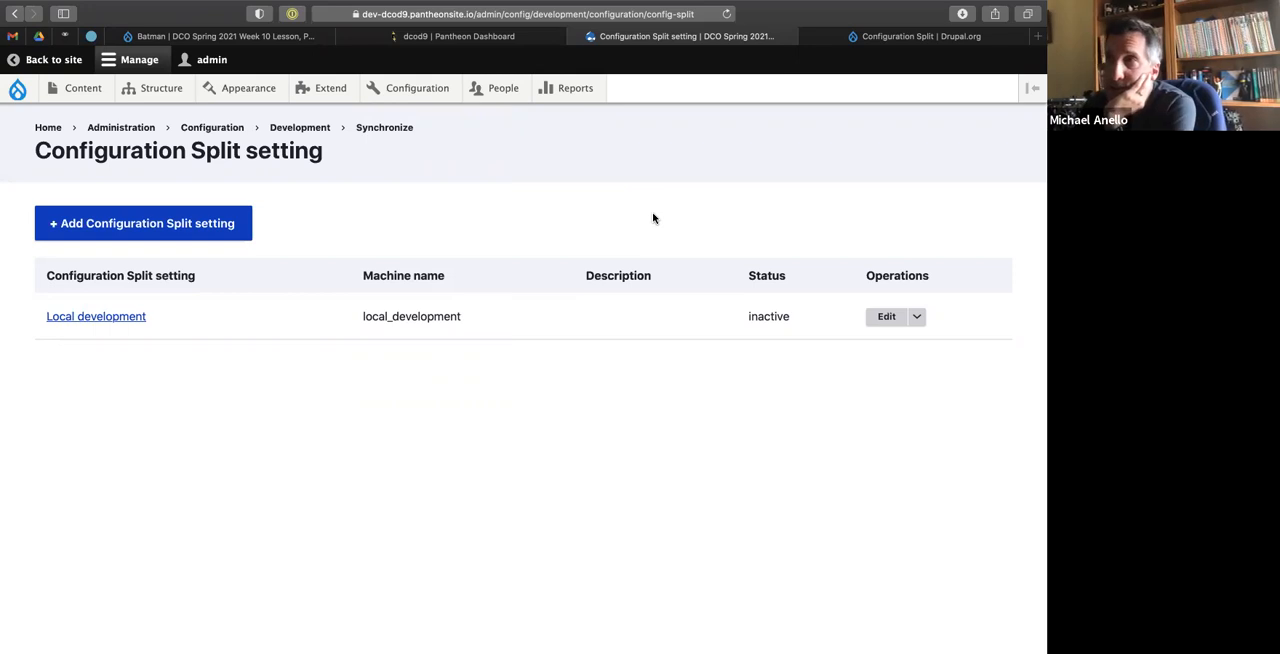
# Switch to the code editor, collapse the config folder and expand config_splits/local_development to examine its files beside the local_development split configuration.
pyautogui.hotkey('ctrl', 'Left')
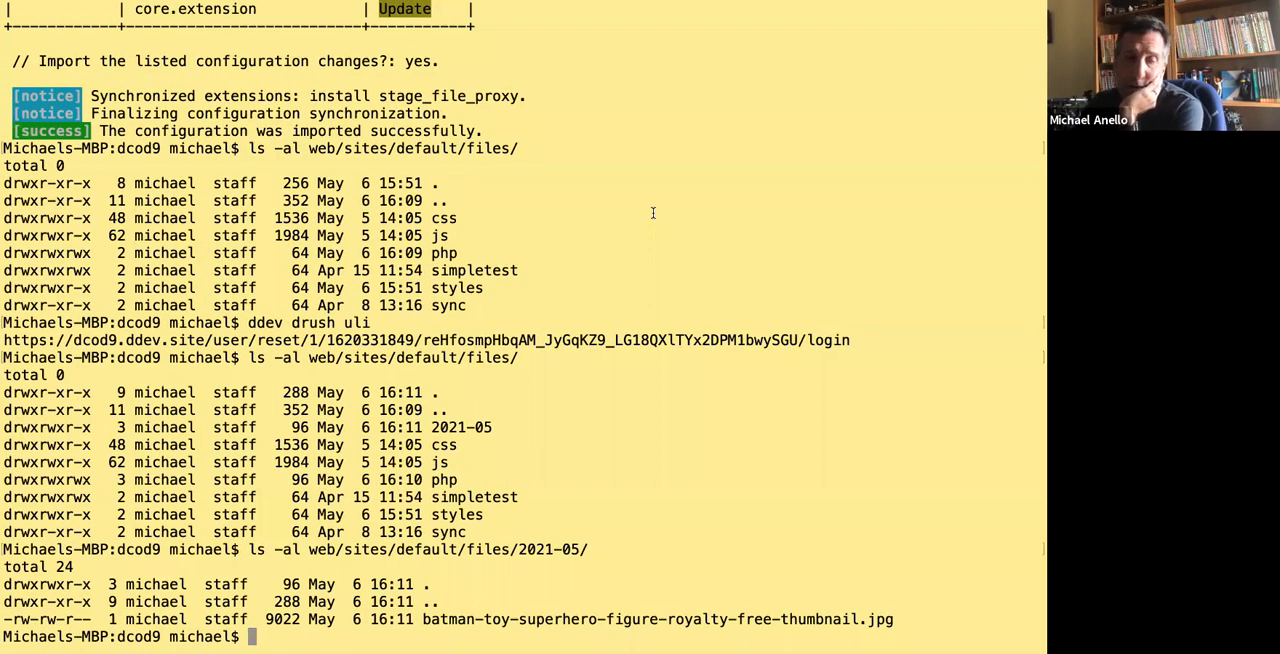
pyautogui.hotkey('ctrl', 'Right')
pyautogui.hotkey('ctrl', 'Right')
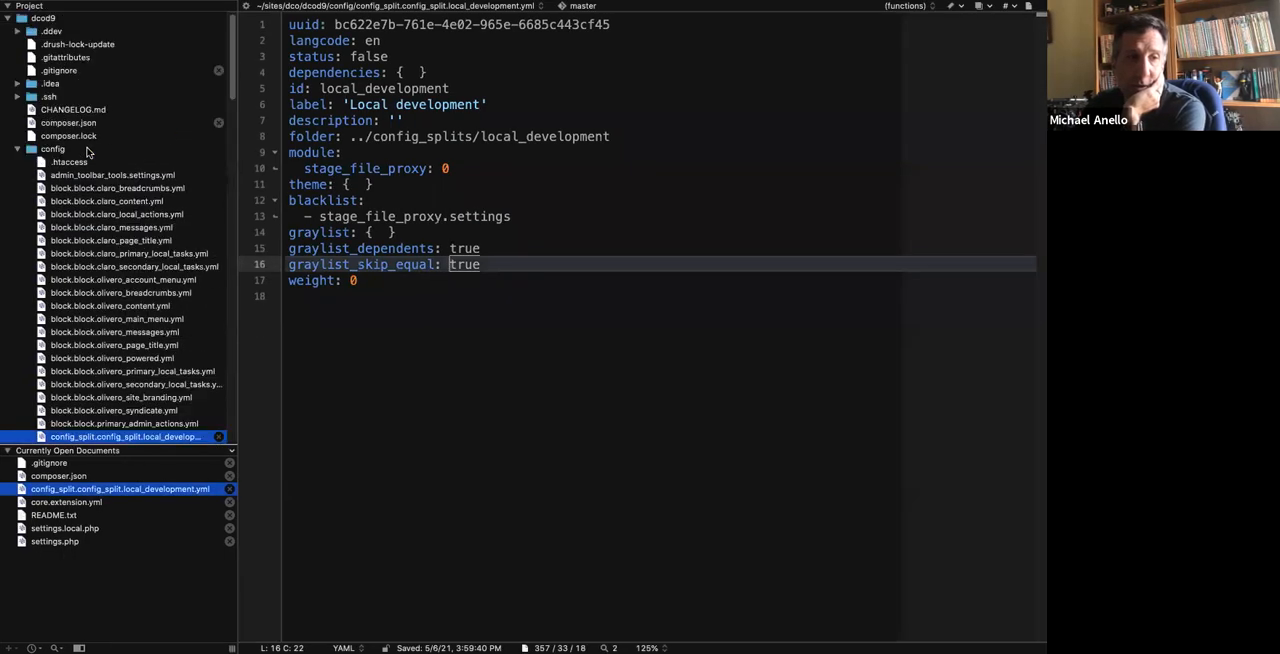
pyautogui.click(17, 149)
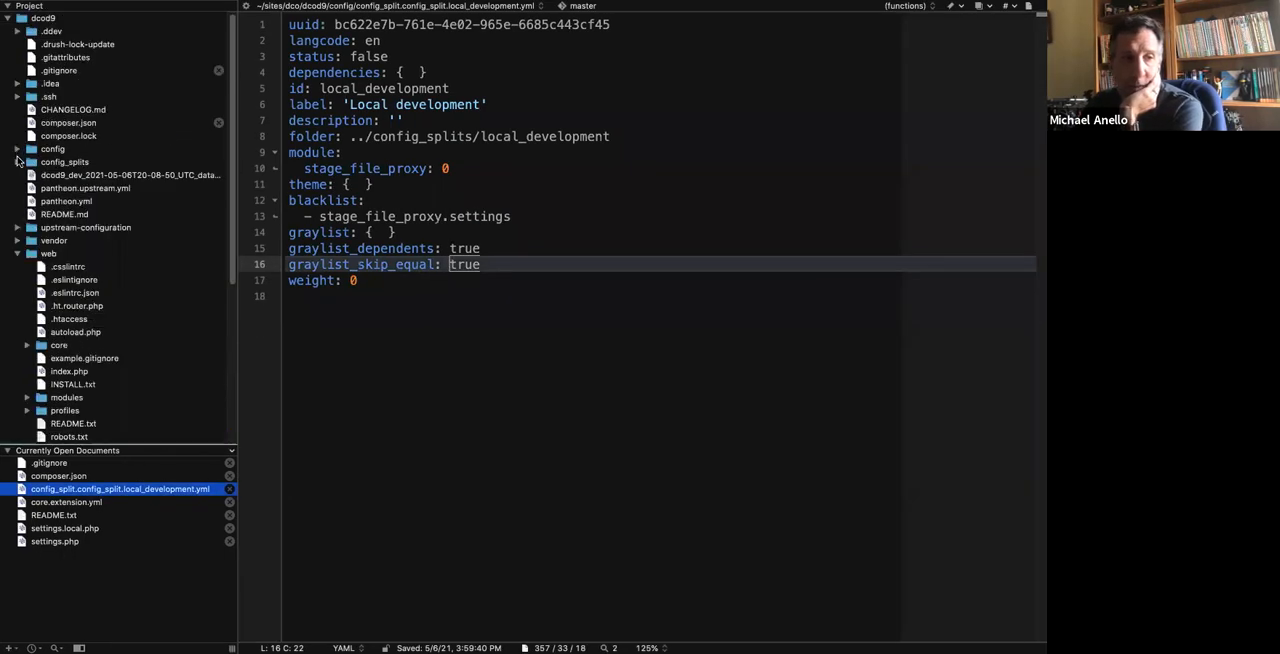
pyautogui.click(17, 162)
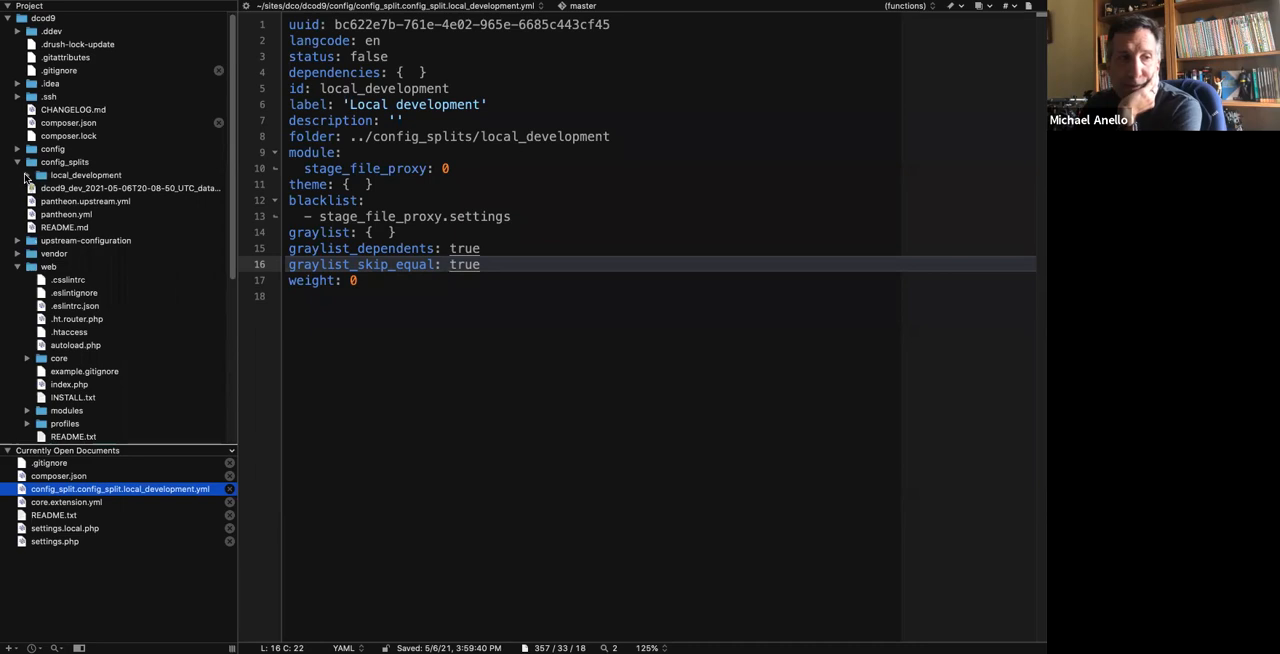
pyautogui.click(26, 175)
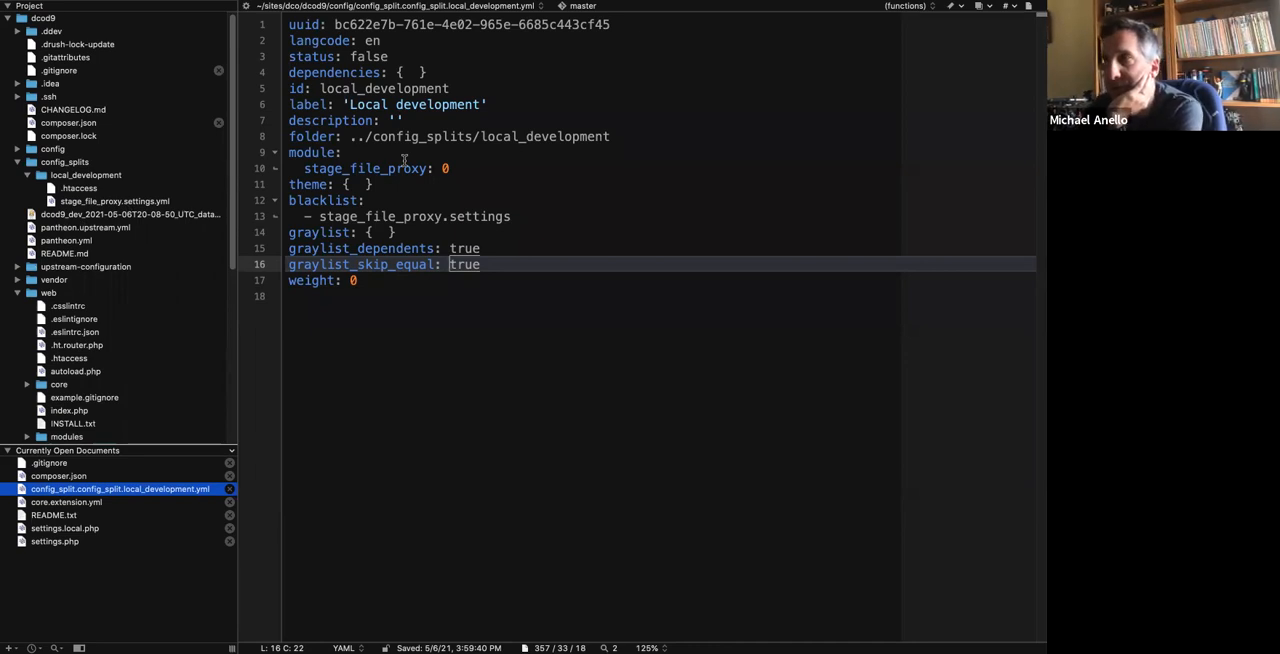
pyautogui.click(512, 196)
pyautogui.click(406, 345)
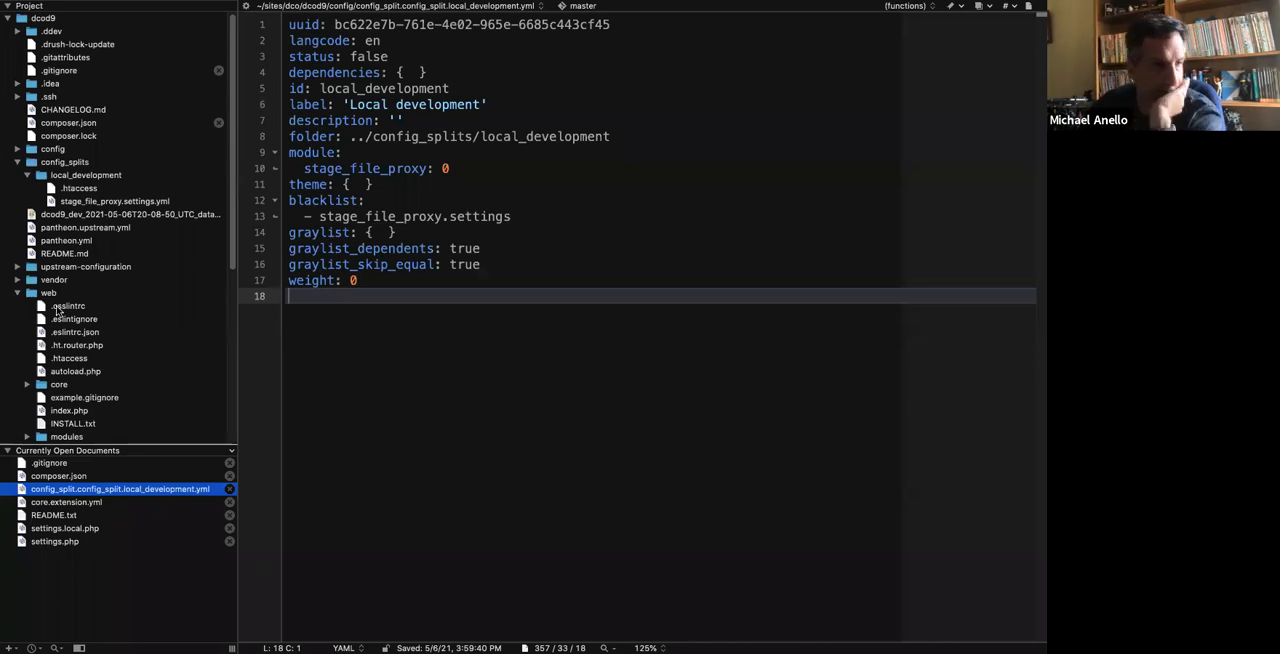
# Collapse config_splits, expand the config folder and open field.storage.node.field_poster_image.yml.
pyautogui.click(17, 161)
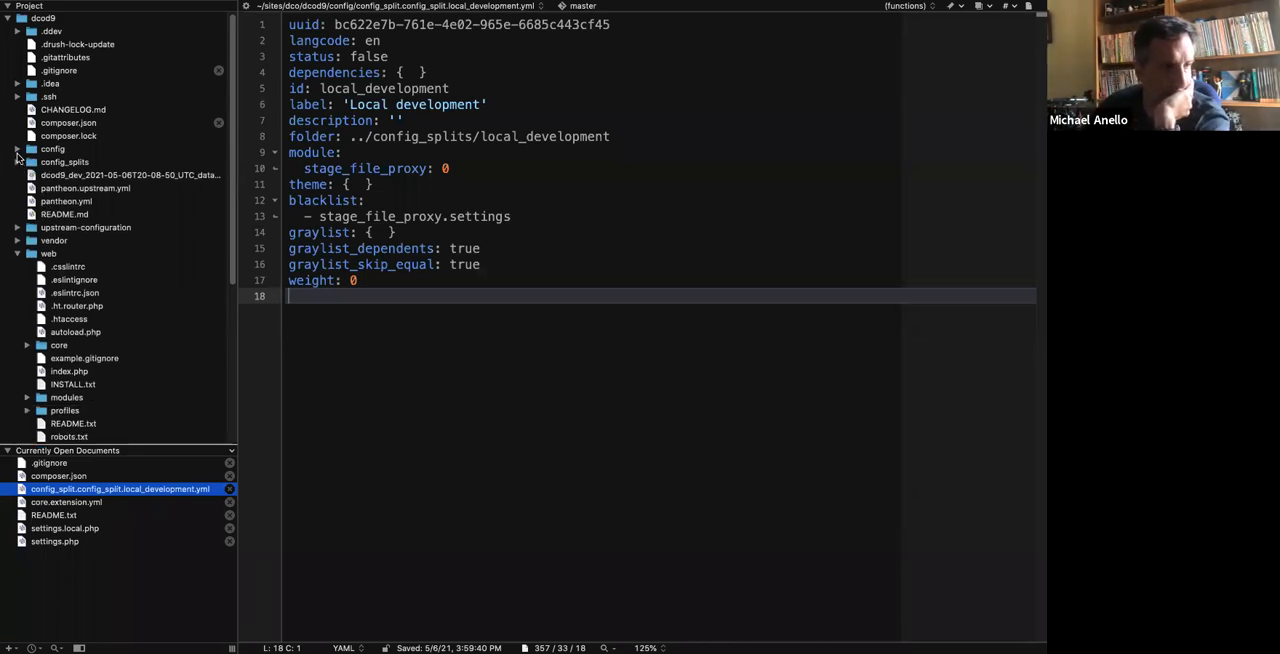
pyautogui.click(17, 152)
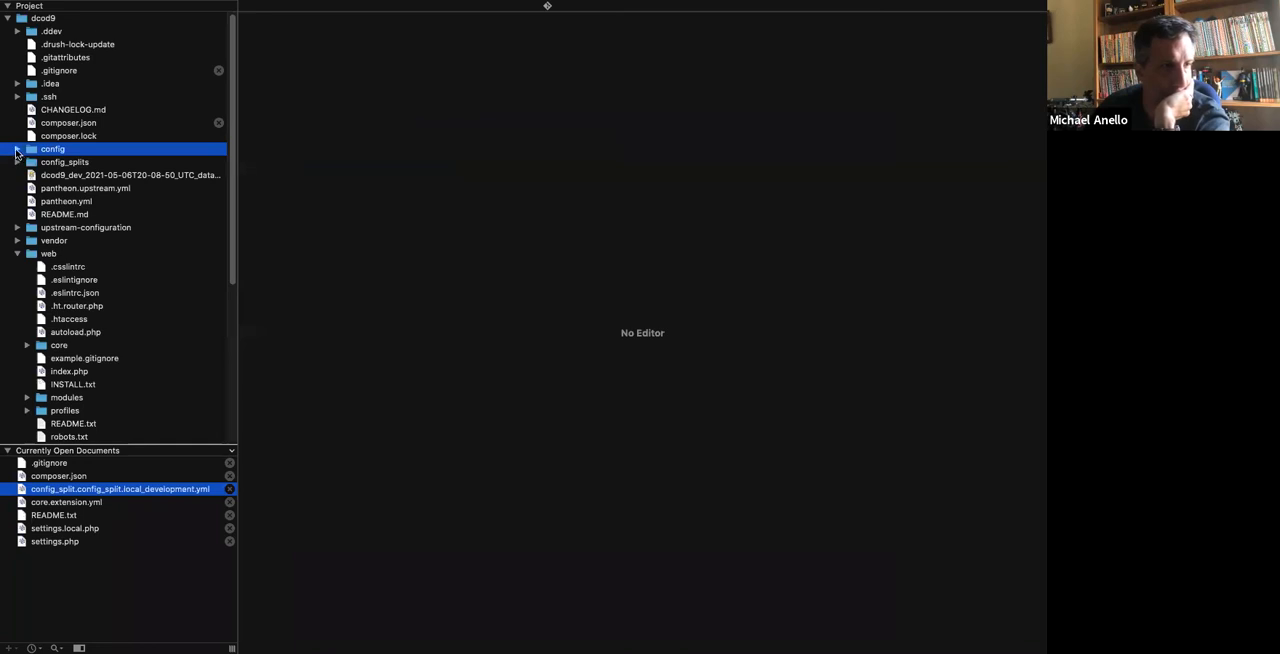
pyautogui.click(17, 150)
pyautogui.scroll(-20, 109, 272)
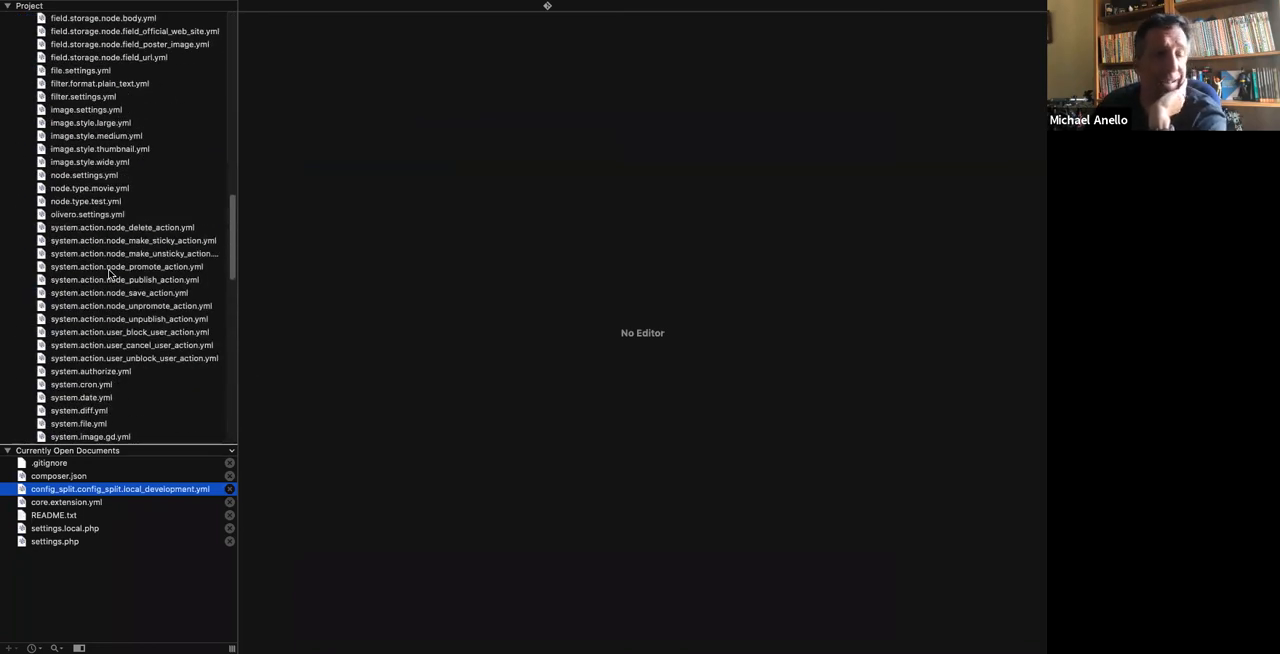
pyautogui.scroll(9, 109, 273)
pyautogui.scroll(-8, 109, 273)
pyautogui.scroll(5, 109, 273)
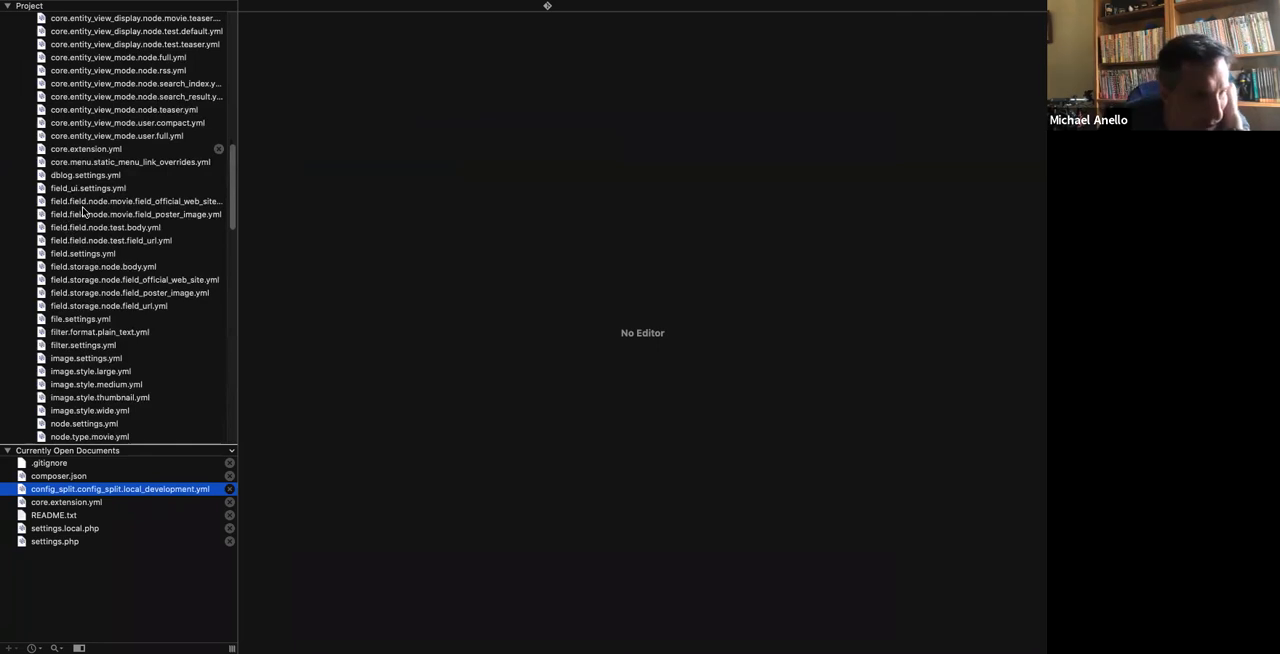
pyautogui.click(89, 296)
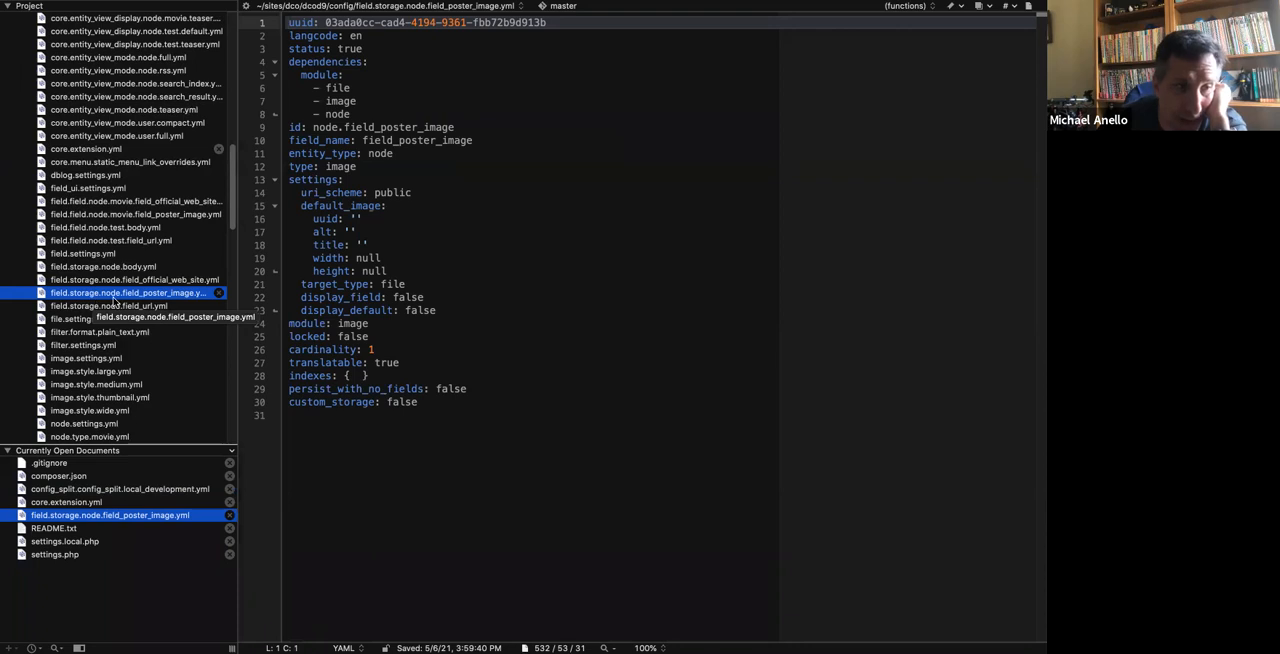
# View field.field.node.movie.field_poster_image.yml and return to field.storage.node.field_poster_image.yml to compare the field instance with its storage settings.
pyautogui.click(105, 215)
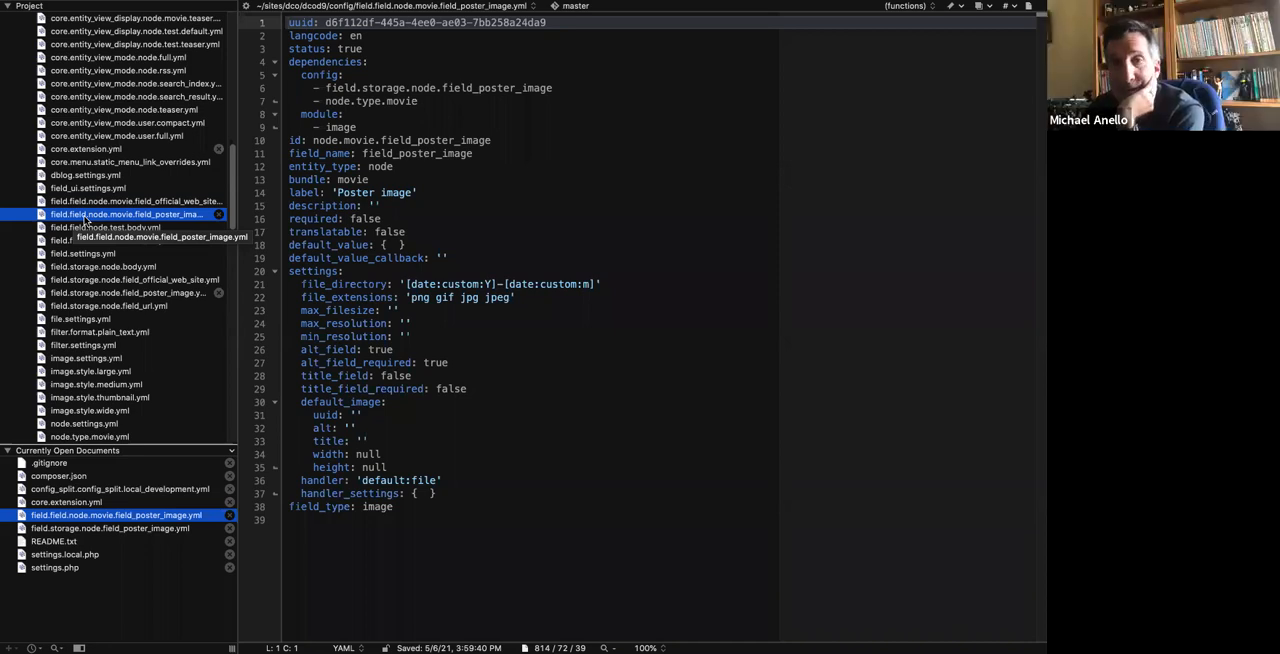
pyautogui.click(80, 294)
pyautogui.doubleClick(80, 294)
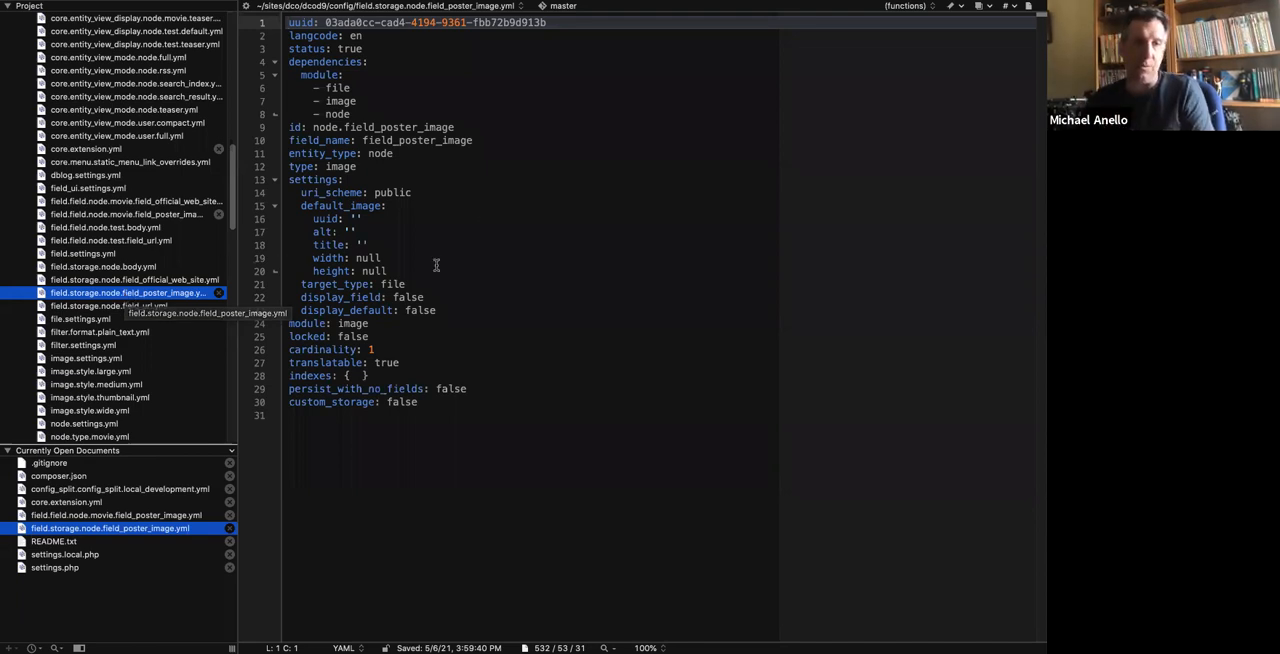
pyautogui.click(544, 163)
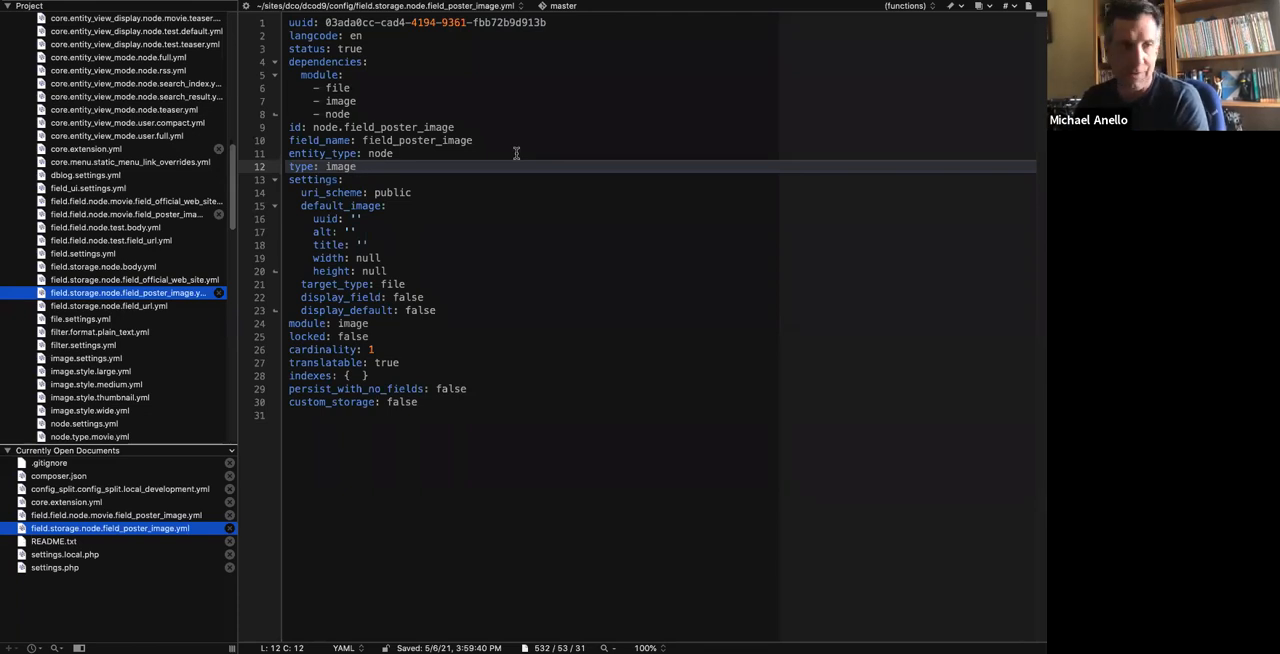
# Switch to the browser, view the local site's Configuration Split settings and open the form for adding a new one.
pyautogui.hotkey('ctrl', 'Left')
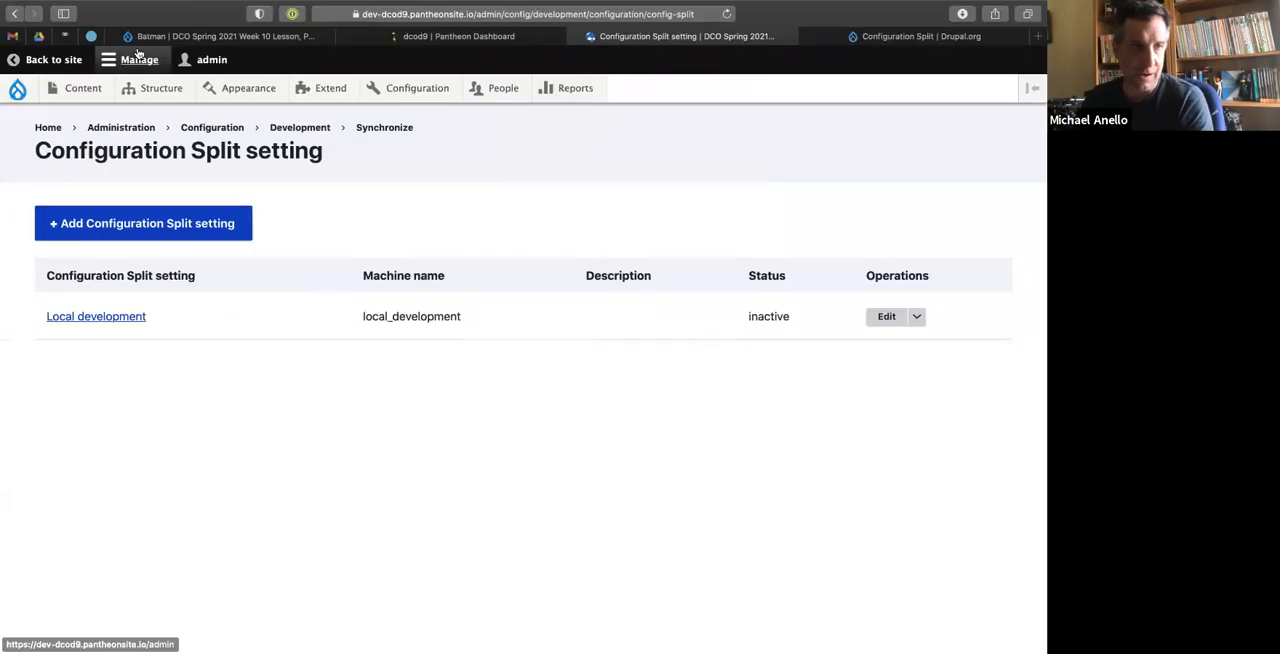
pyautogui.click(164, 38)
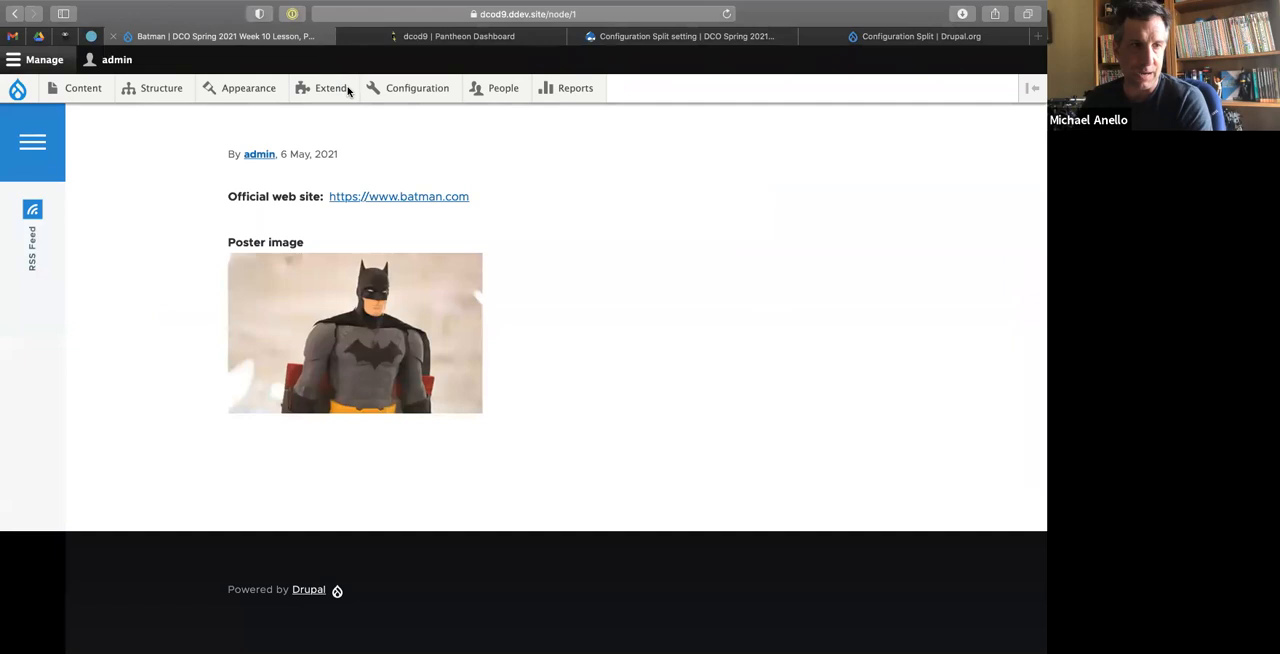
pyautogui.moveTo(413, 104)
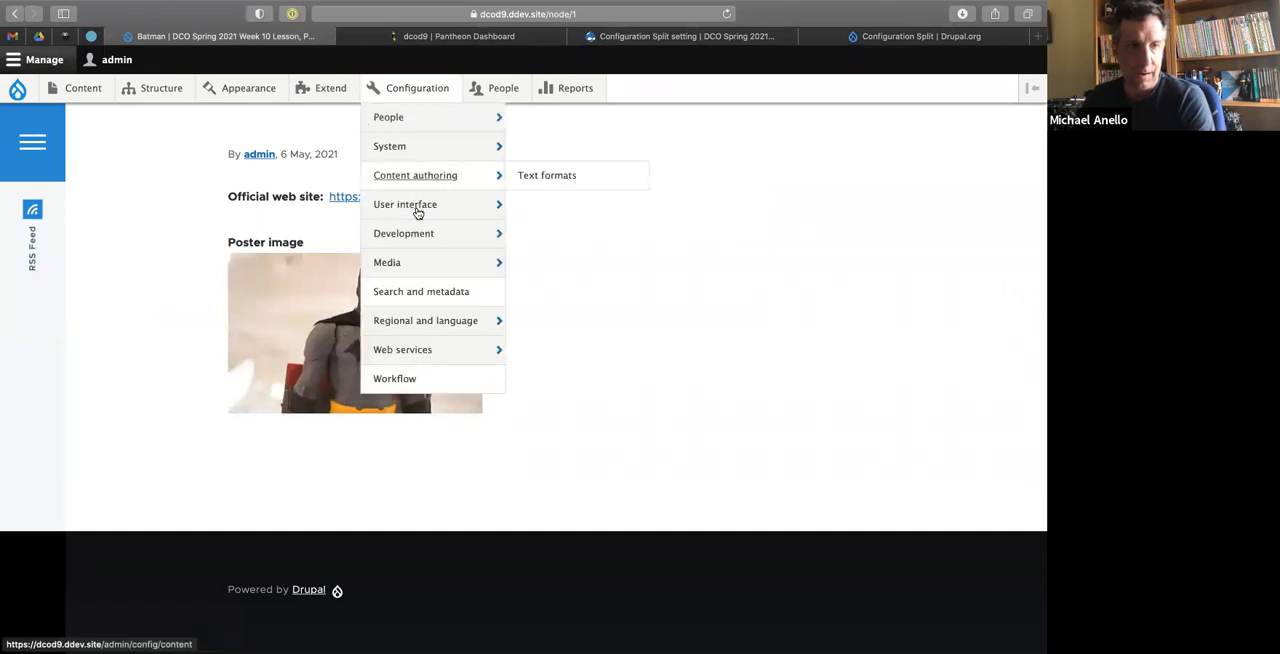
pyautogui.moveTo(417, 240)
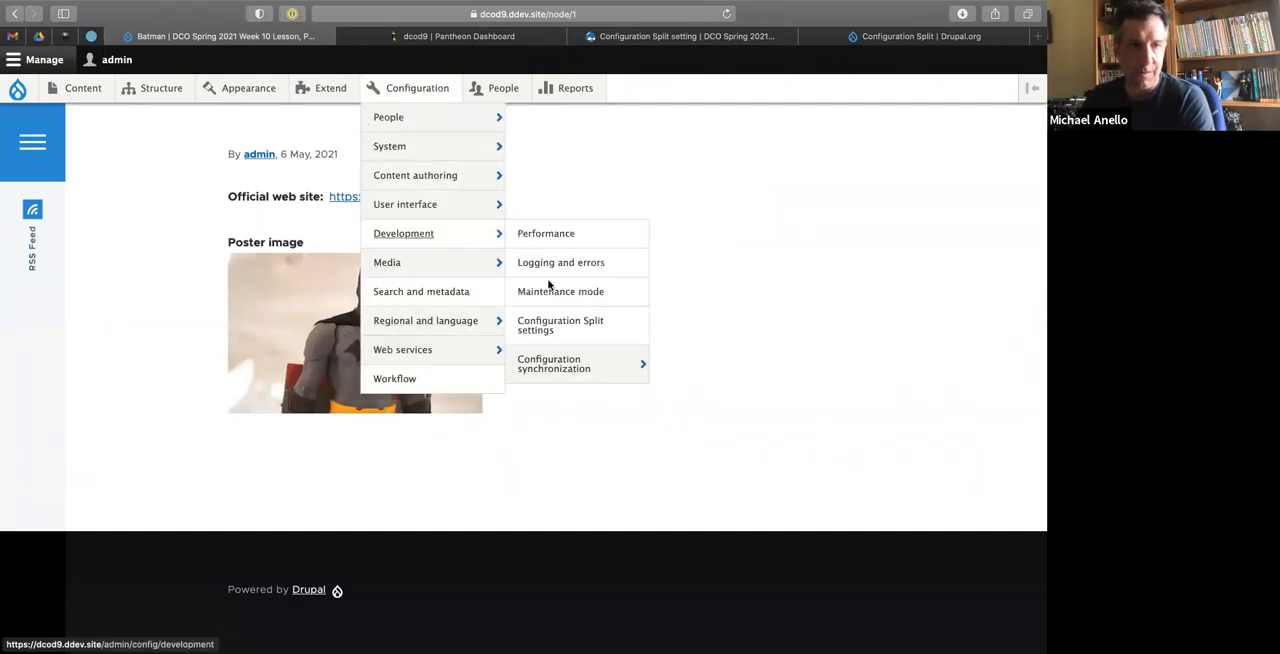
pyautogui.click(545, 325)
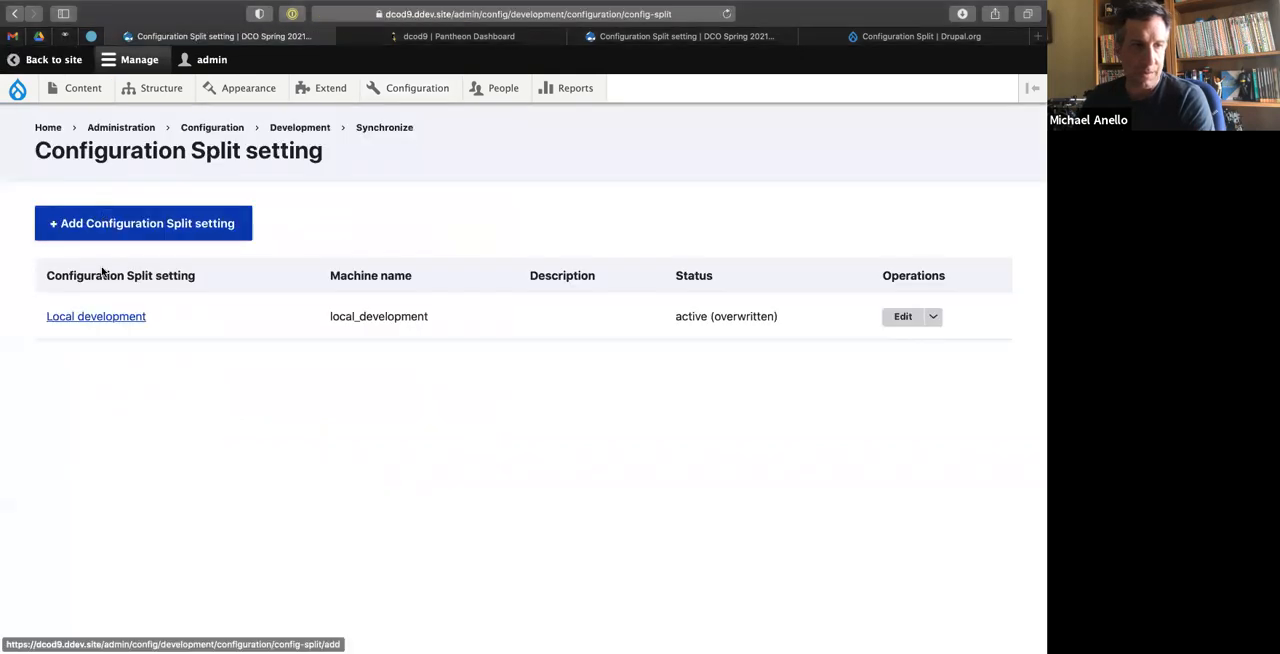
pyautogui.click(135, 237)
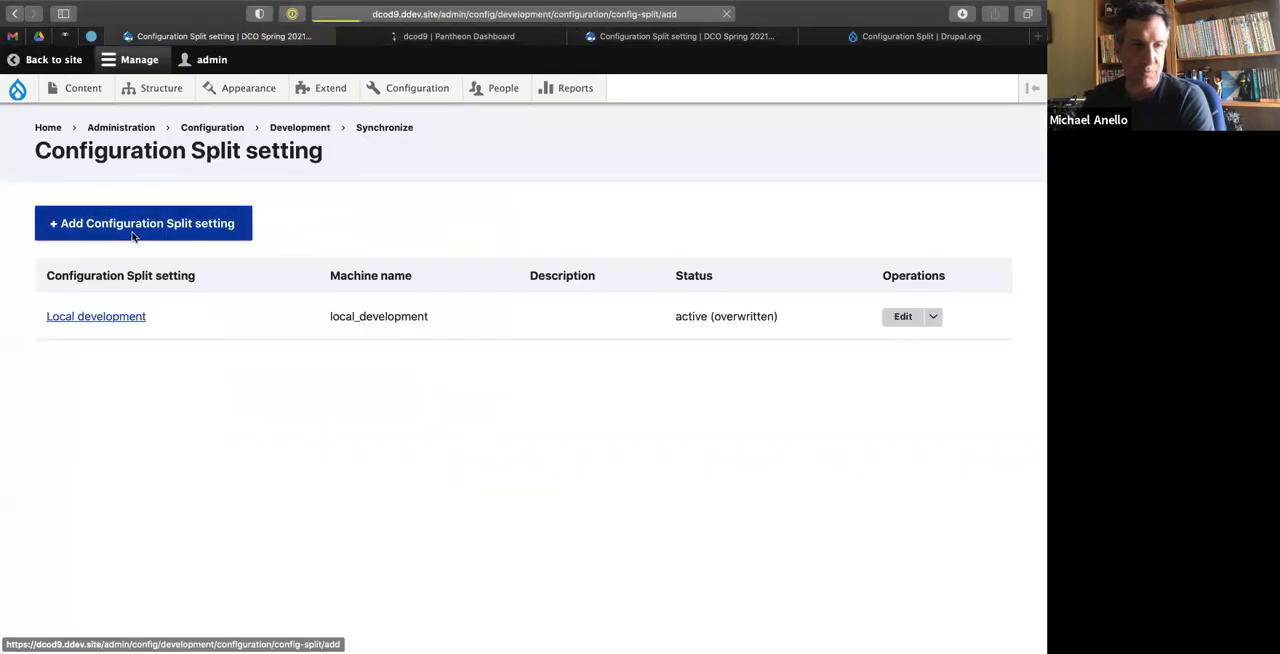
pyautogui.click(132, 237)
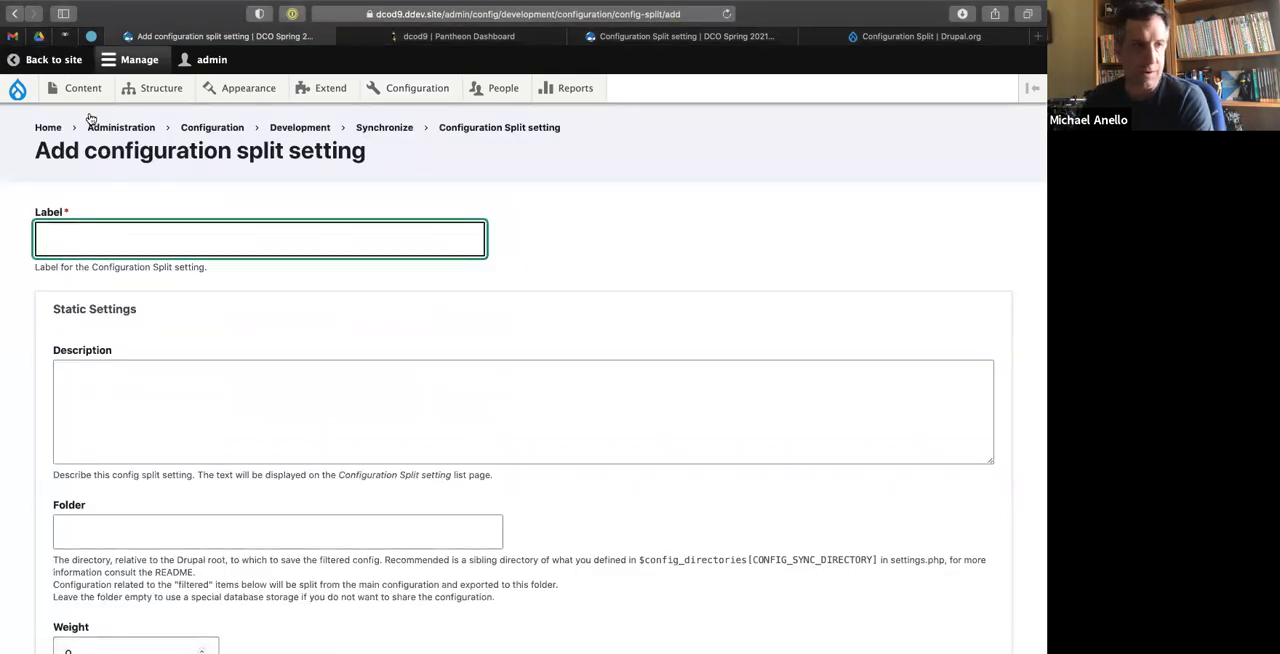
# Open the Manage fields page of the Movie content type on the local site.
pyautogui.moveTo(150, 92)
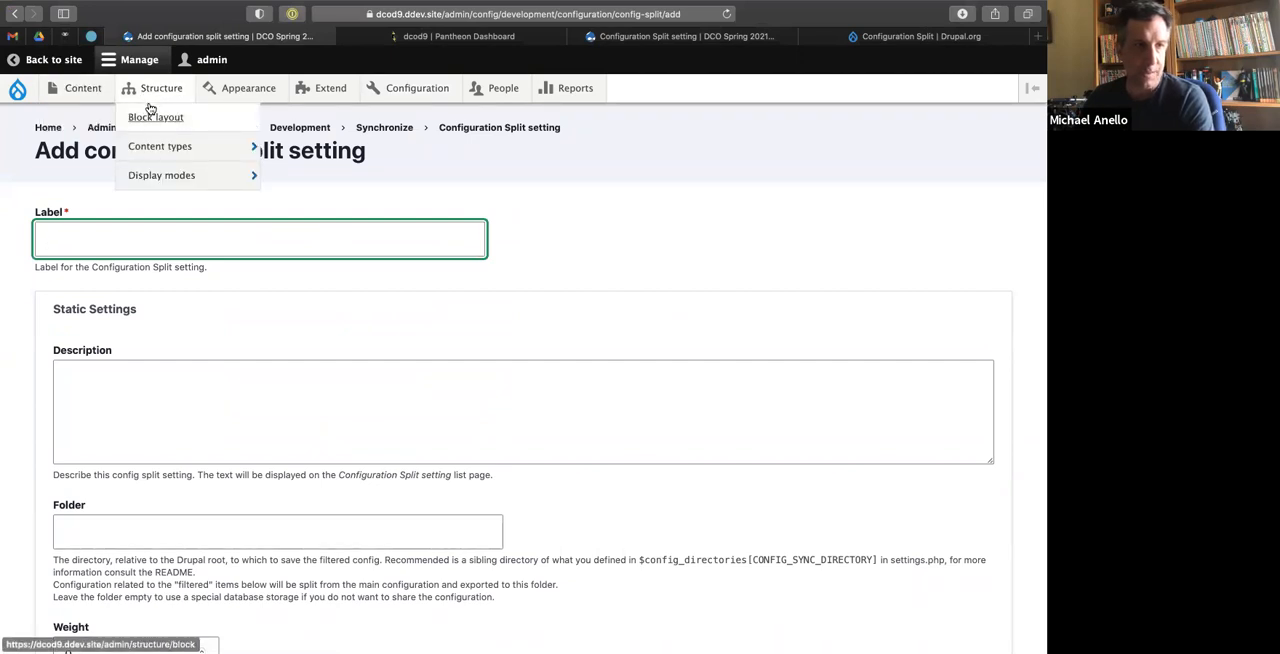
pyautogui.moveTo(153, 147)
pyautogui.moveTo(296, 183)
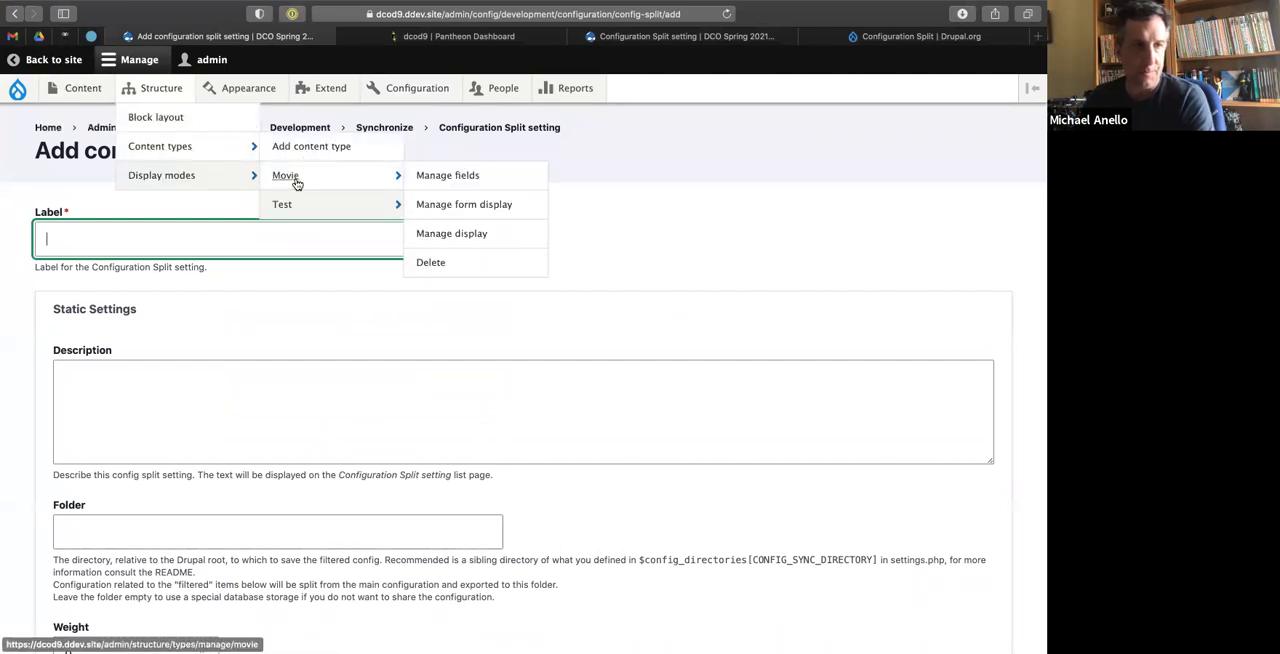
pyautogui.click(466, 180)
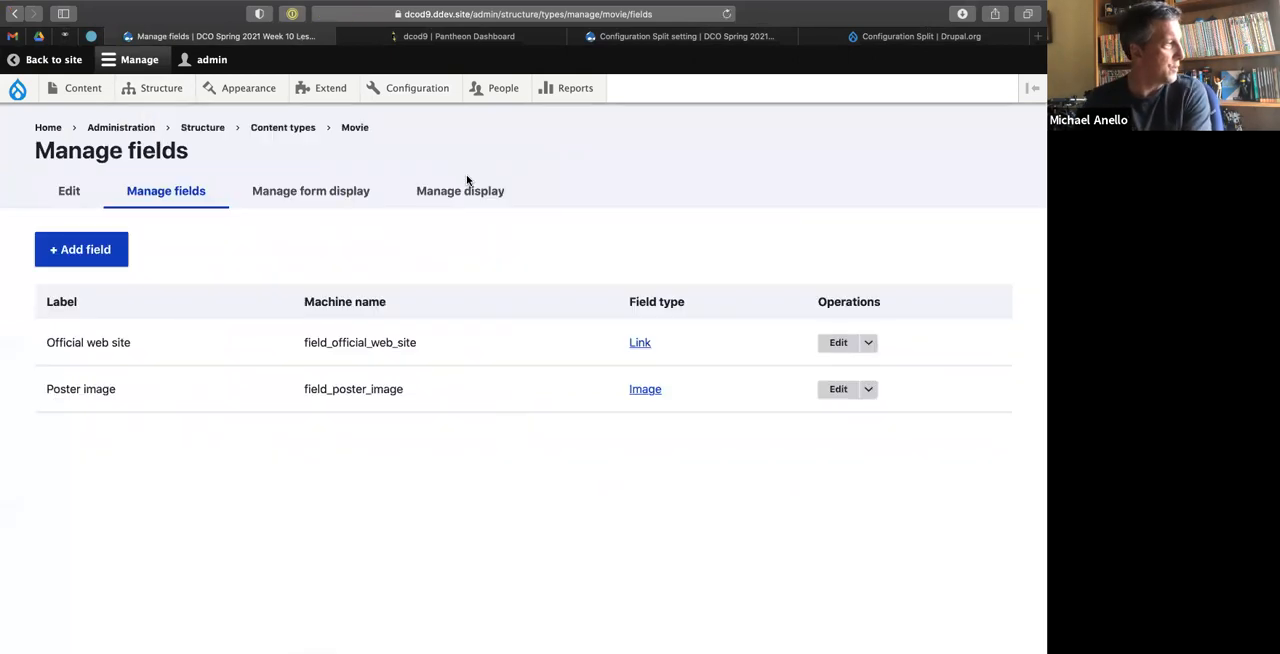
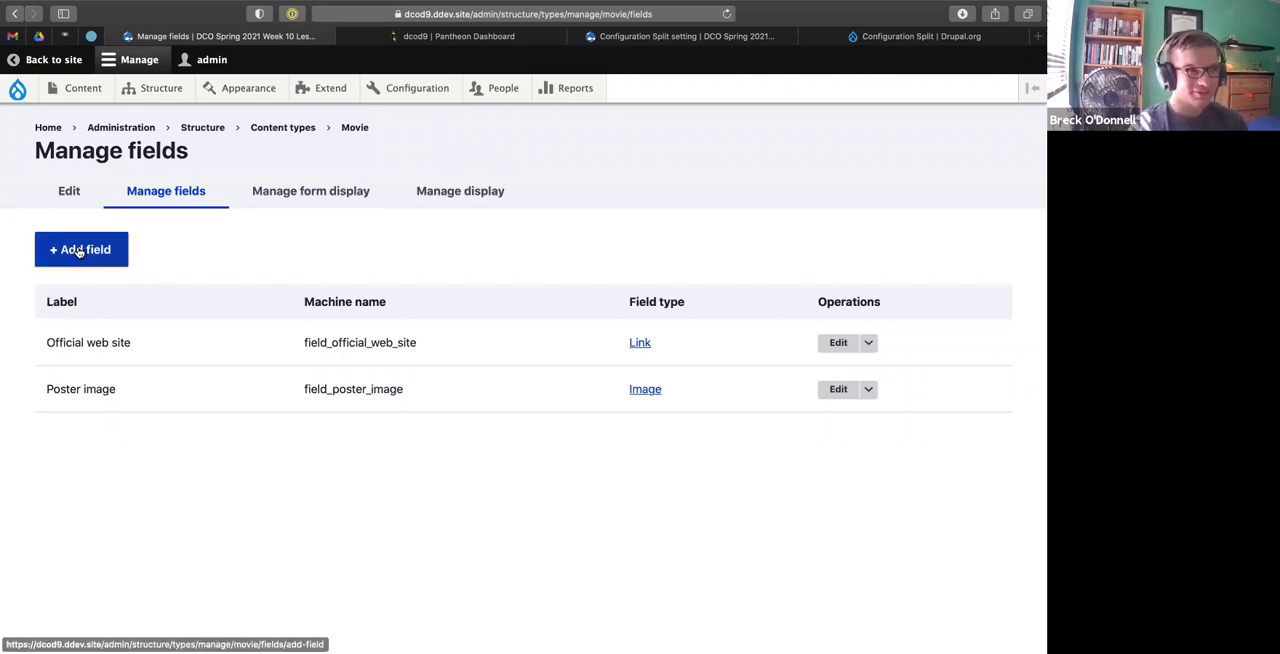
# Add a new Text (plain) field to the Movie content type, using the participant's first name as its label.
pyautogui.click(79, 250)
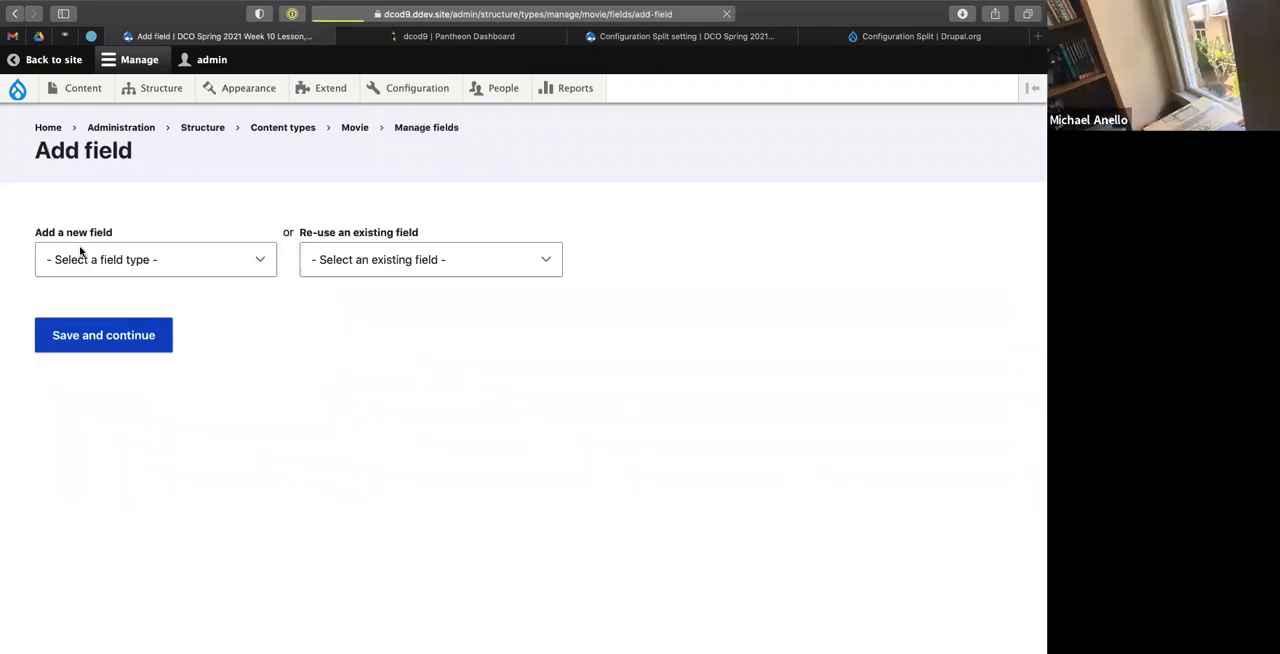
pyautogui.click(133, 255)
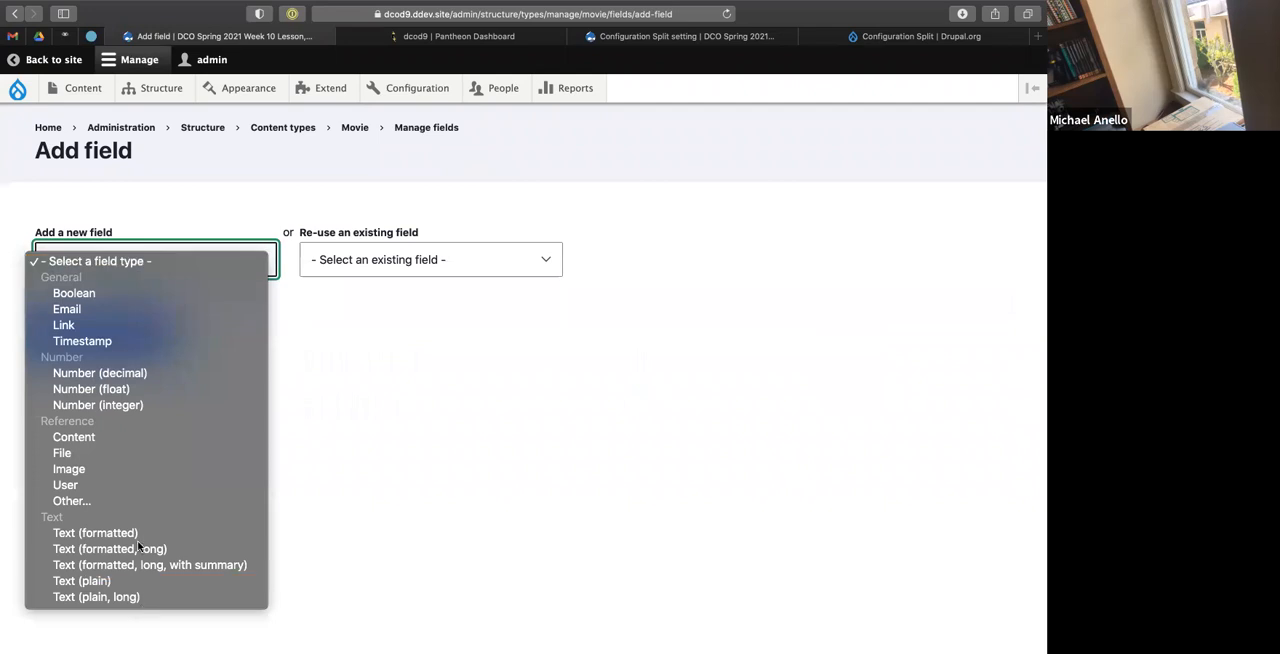
pyautogui.click(117, 588)
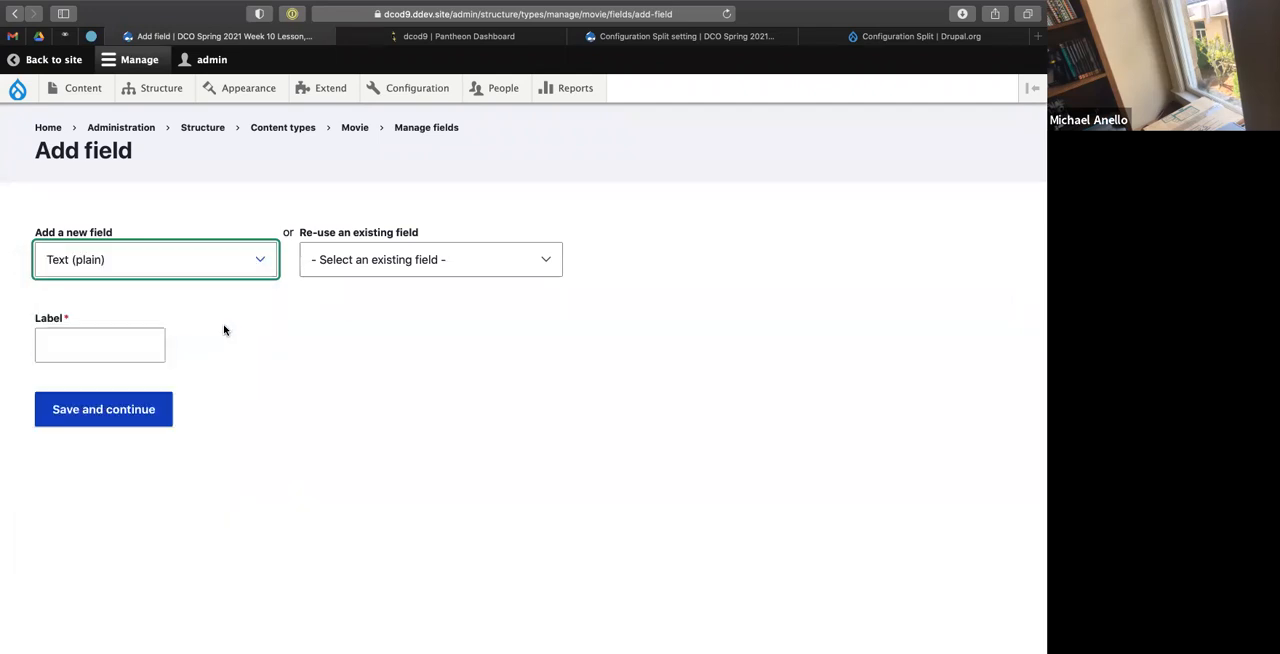
pyautogui.click(94, 330)
pyautogui.write('Matt')
pyautogui.click(289, 366)
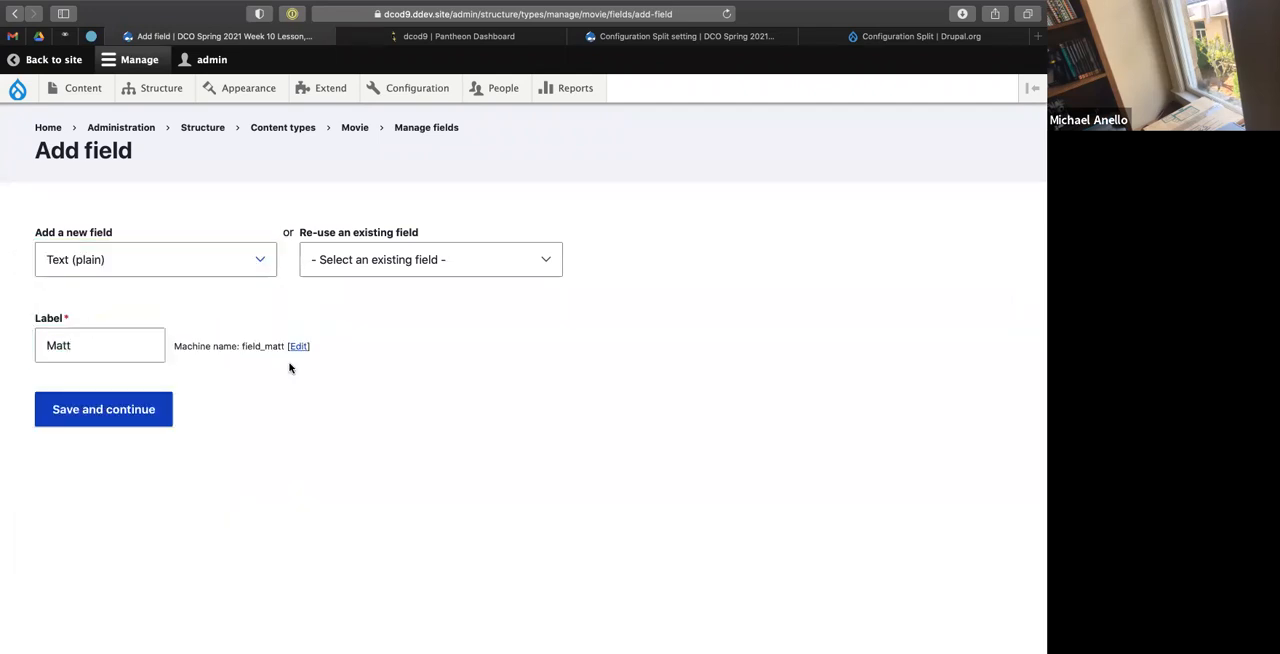
pyautogui.click(137, 397)
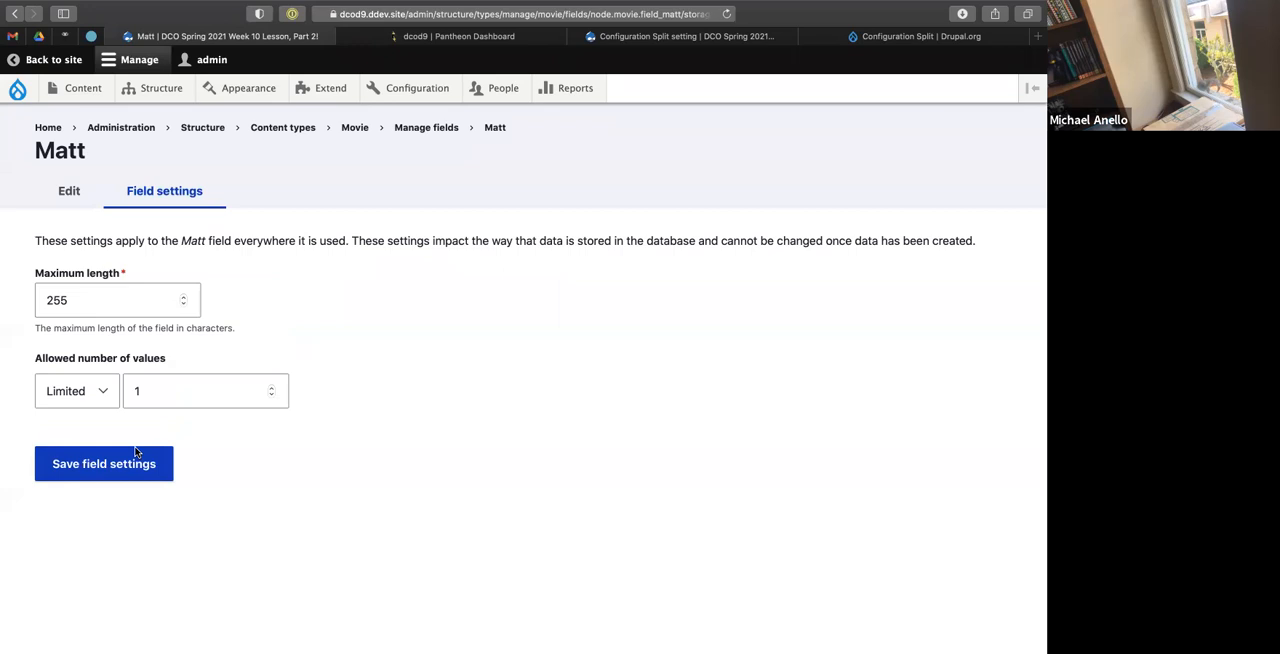
# Save the new text field with its default storage settings and its default Movie settings.
pyautogui.click(108, 474)
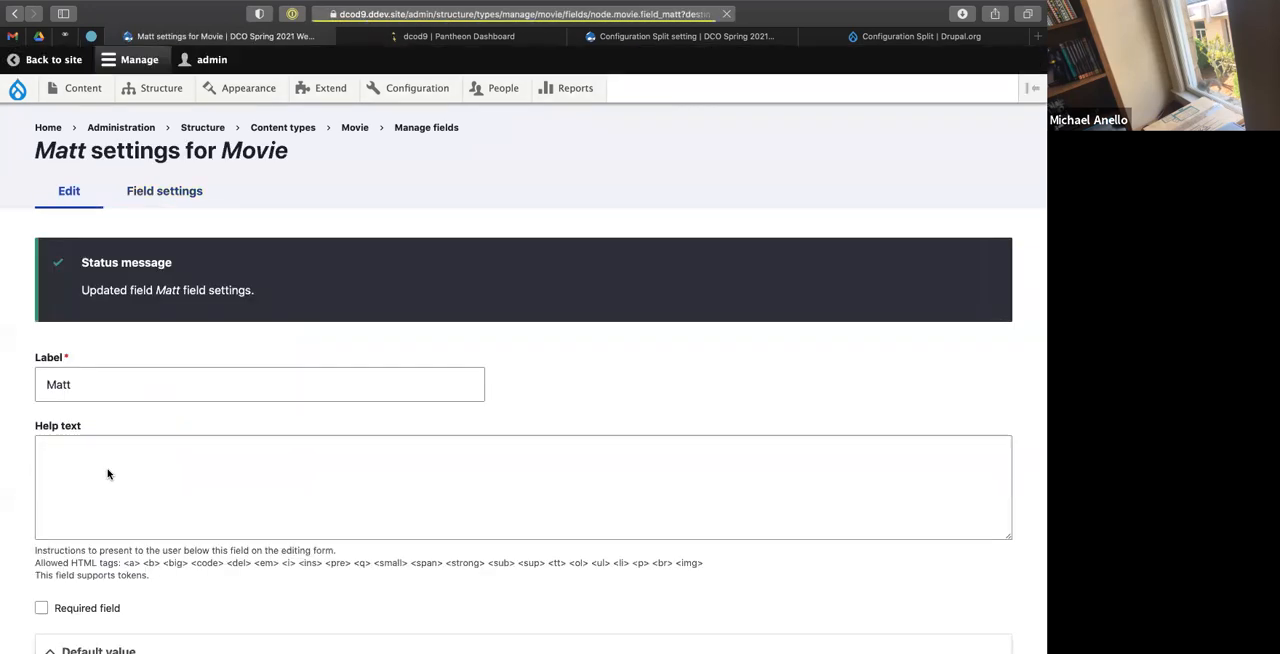
pyautogui.scroll(-5, 108, 474)
pyautogui.click(94, 555)
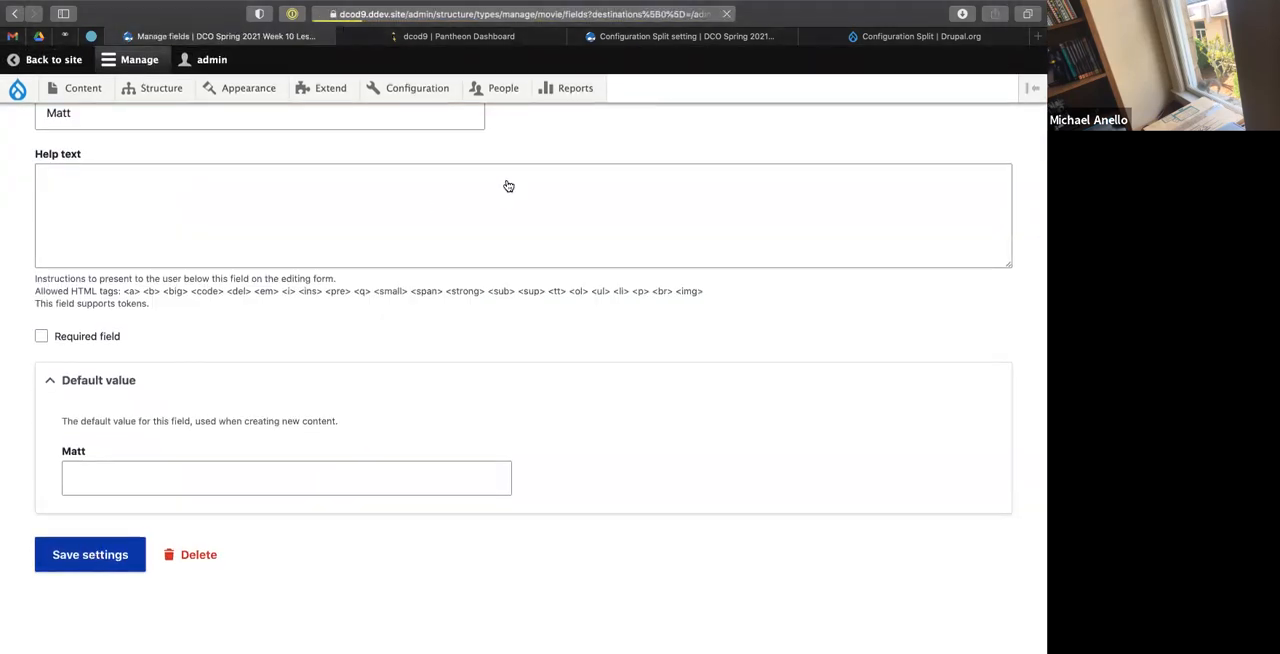
# Open the Configuration Split settings and start adding a new configuration split setting.
pyautogui.moveTo(392, 91)
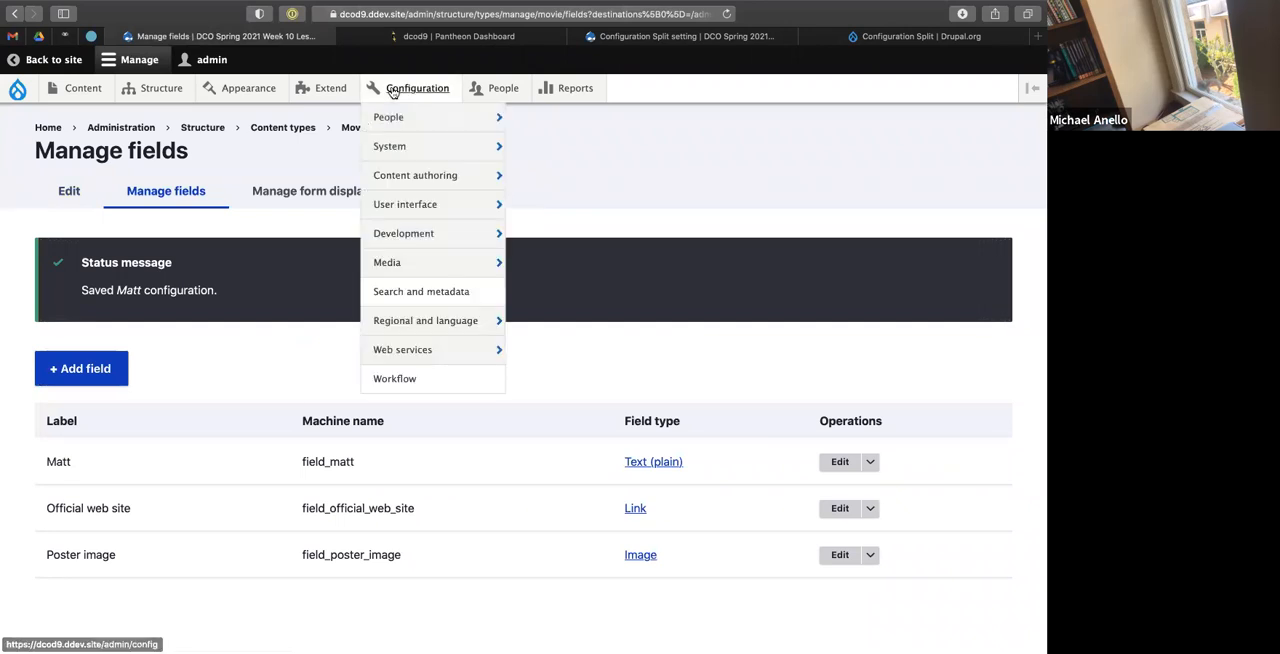
pyautogui.moveTo(406, 240)
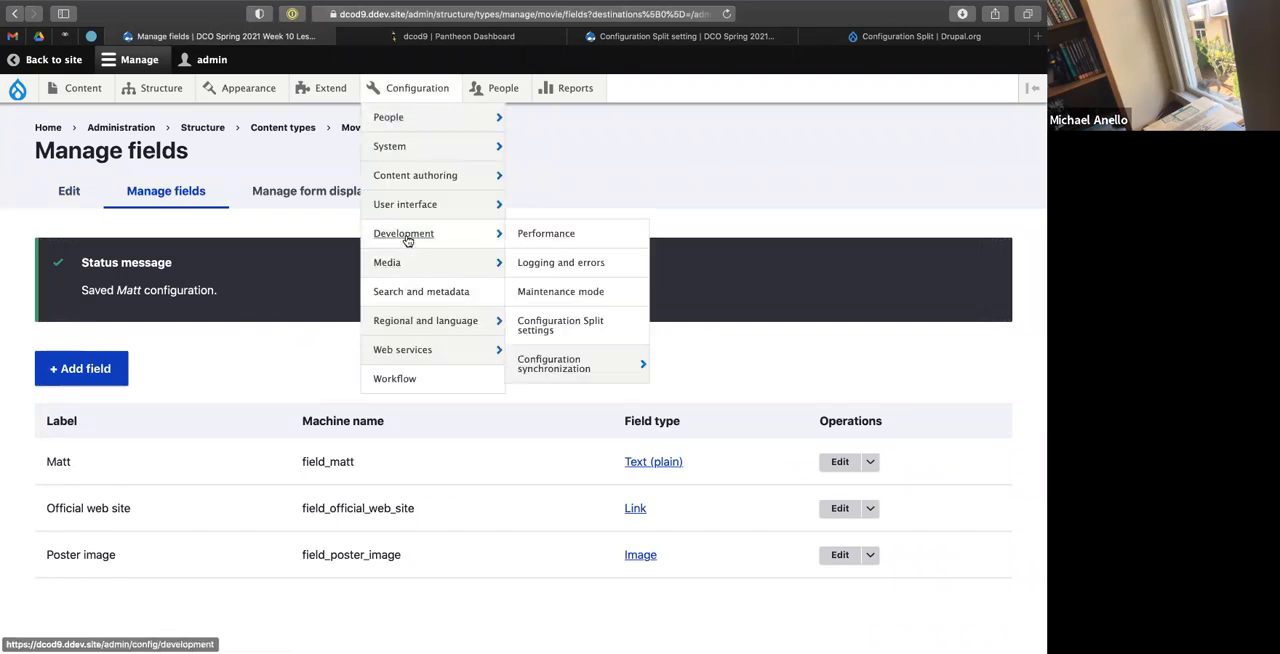
pyautogui.moveTo(546, 365)
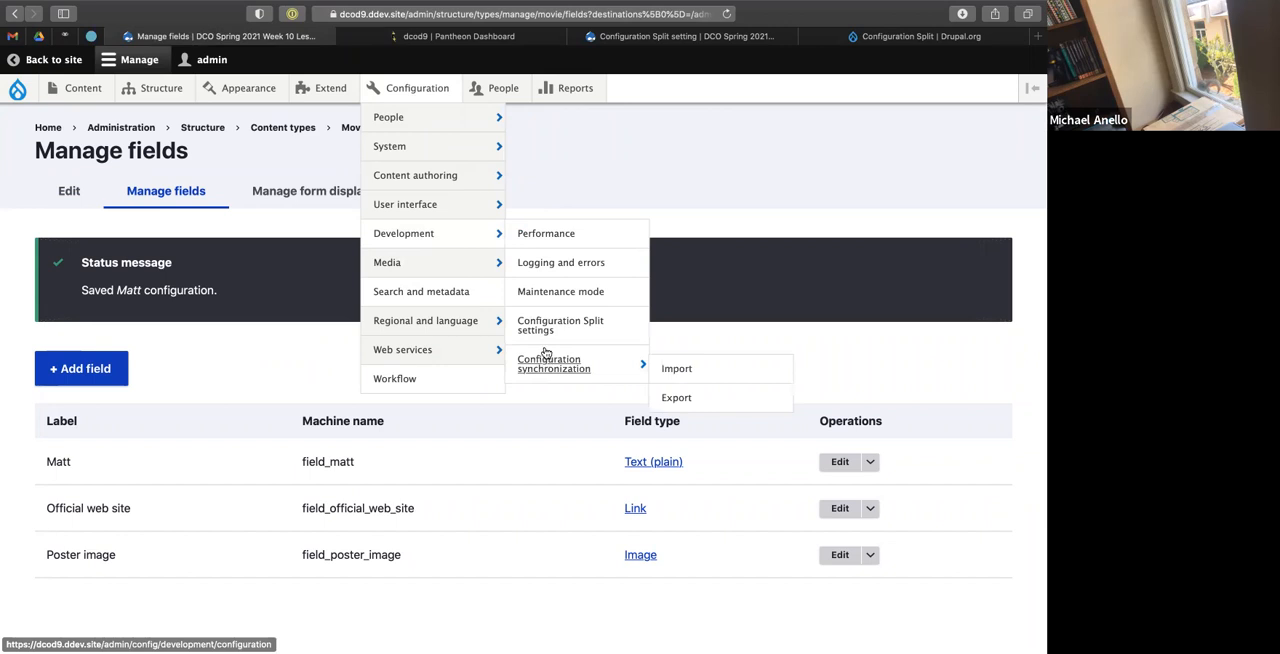
pyautogui.click(555, 325)
pyautogui.click(220, 228)
pyautogui.click(97, 243)
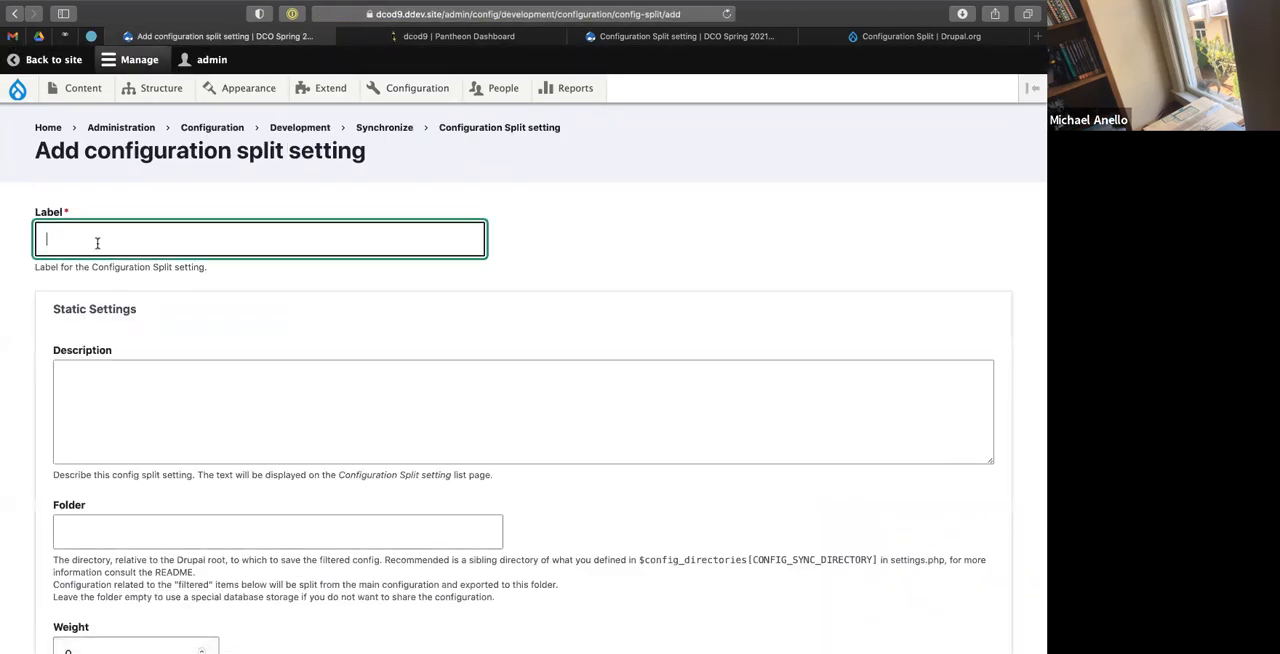
# Label the split as the participant's own split and remove the underscore before the possessive s in its machine name.
pyautogui.write("Matt's split")
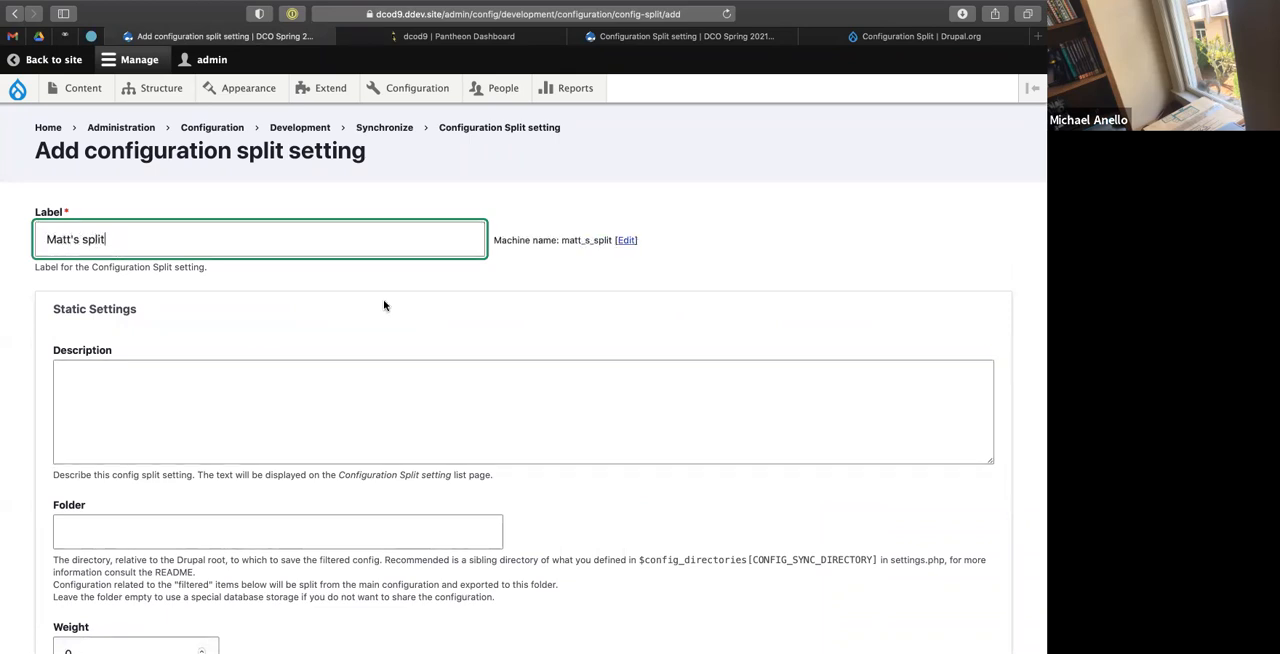
pyautogui.scroll(-2, 384, 305)
pyautogui.click(623, 140)
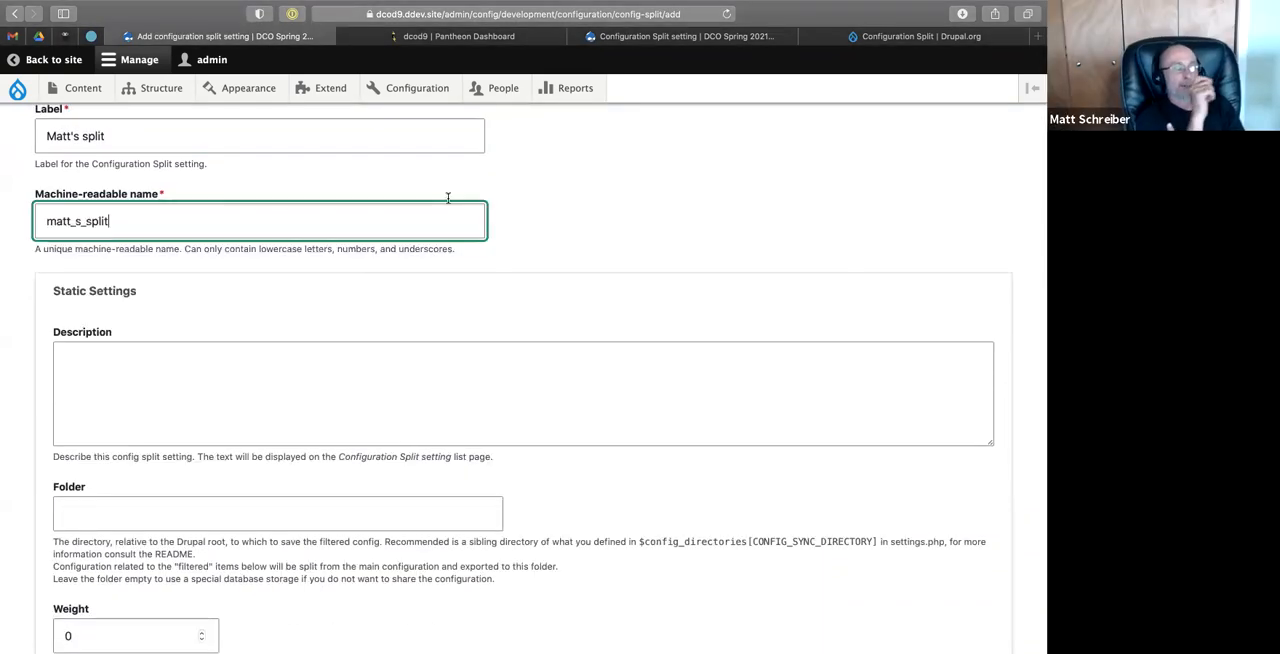
pyautogui.click(76, 221)
pyautogui.press('BackSpace')
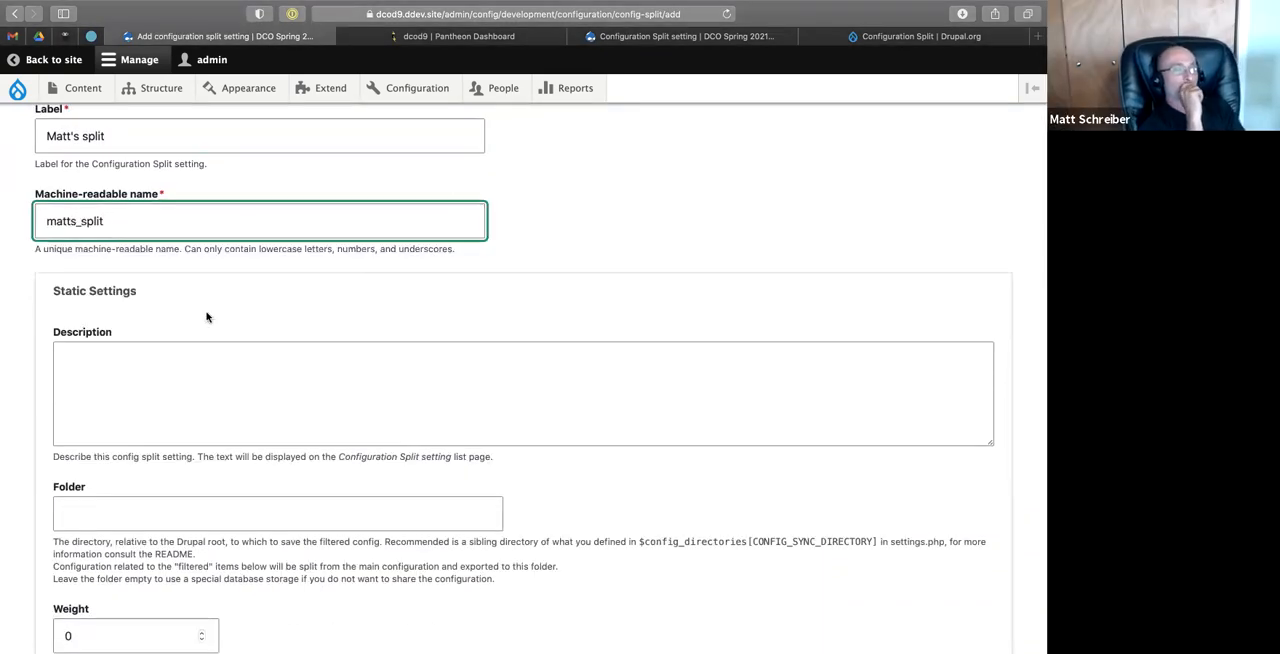
# Set the split's folder to a subfolder of ../config_splits that matches the split's machine name.
pyautogui.scroll(-5, 206, 360)
pyautogui.click(113, 291)
pyautogui.click(113, 291)
pyautogui.write('../co')
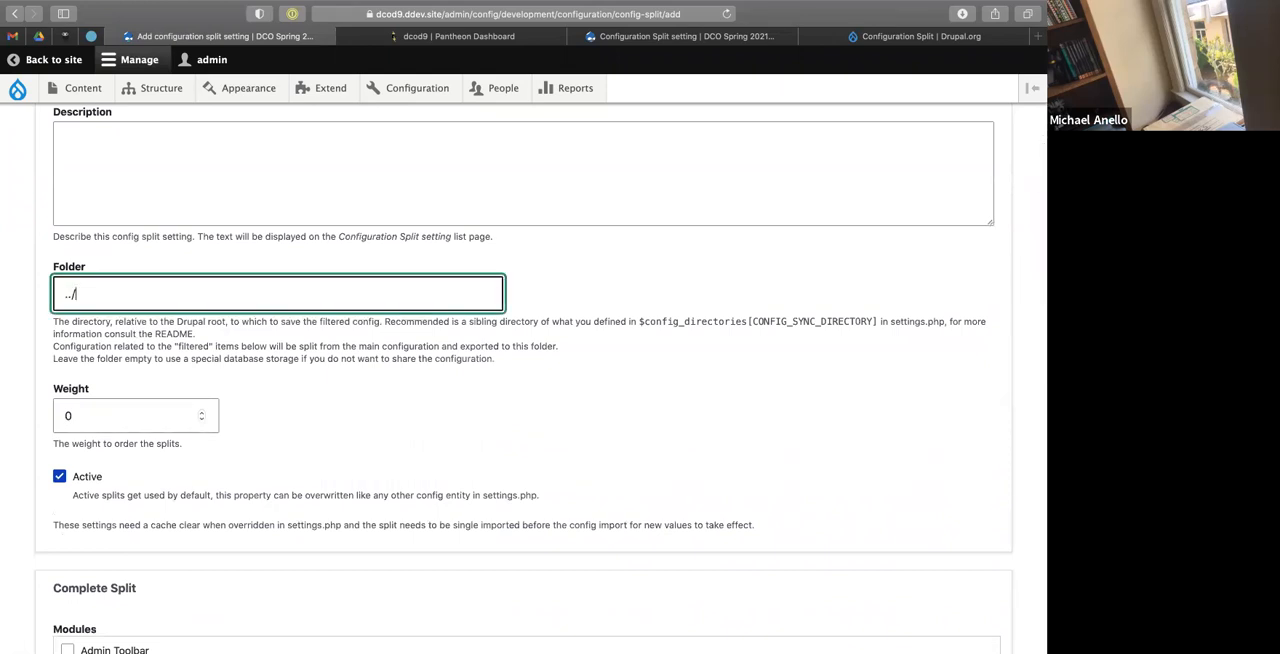
pyautogui.press('Down')
pyautogui.press('Return')
pyautogui.press('BackSpace')
pyautogui.press('BackSpace')
pyautogui.press('BackSpace')
pyautogui.press('BackSpace')
pyautogui.press('BackSpace')
pyautogui.press('BackSpace')
pyautogui.press('BackSpace')
pyautogui.press('BackSpace')
pyautogui.press('BackSpace')
pyautogui.press('BackSpace')
pyautogui.press('BackSpace')
pyautogui.press('BackSpace')
pyautogui.press('BackSpace')
pyautogui.press('BackSpace')
pyautogui.press('BackSpace')
pyautogui.press('BackSpace')
pyautogui.press('BackSpace')
pyautogui.write('ma')
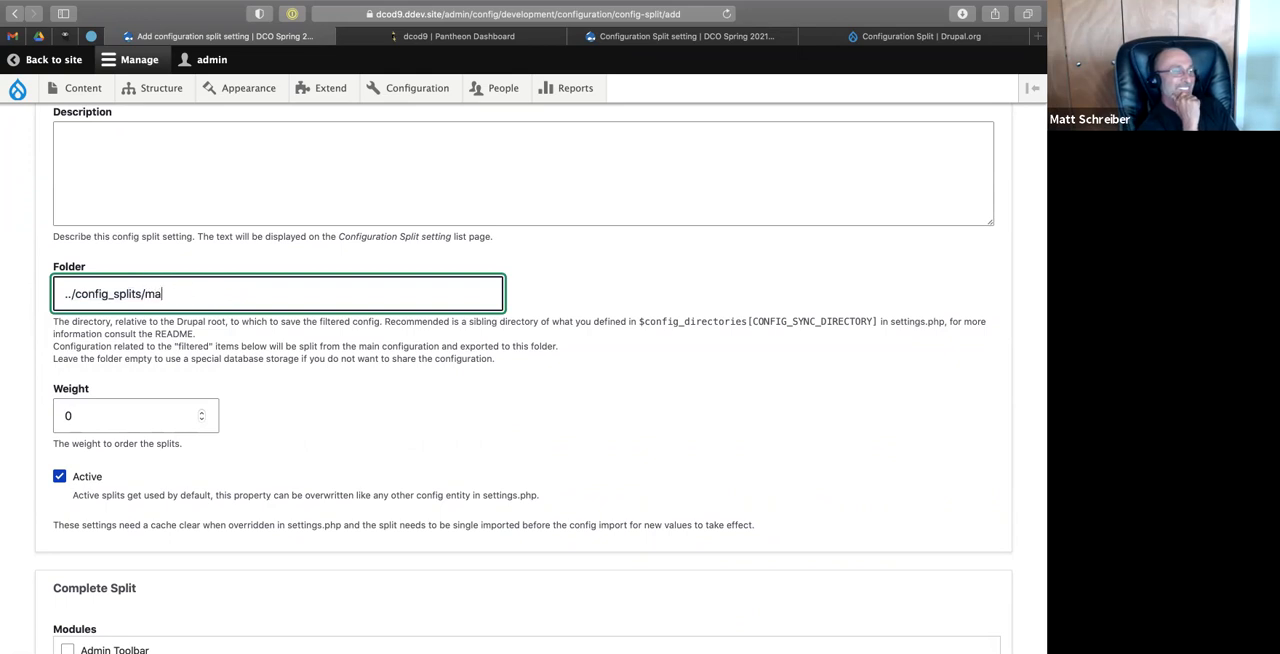
pyautogui.write('tts_split')
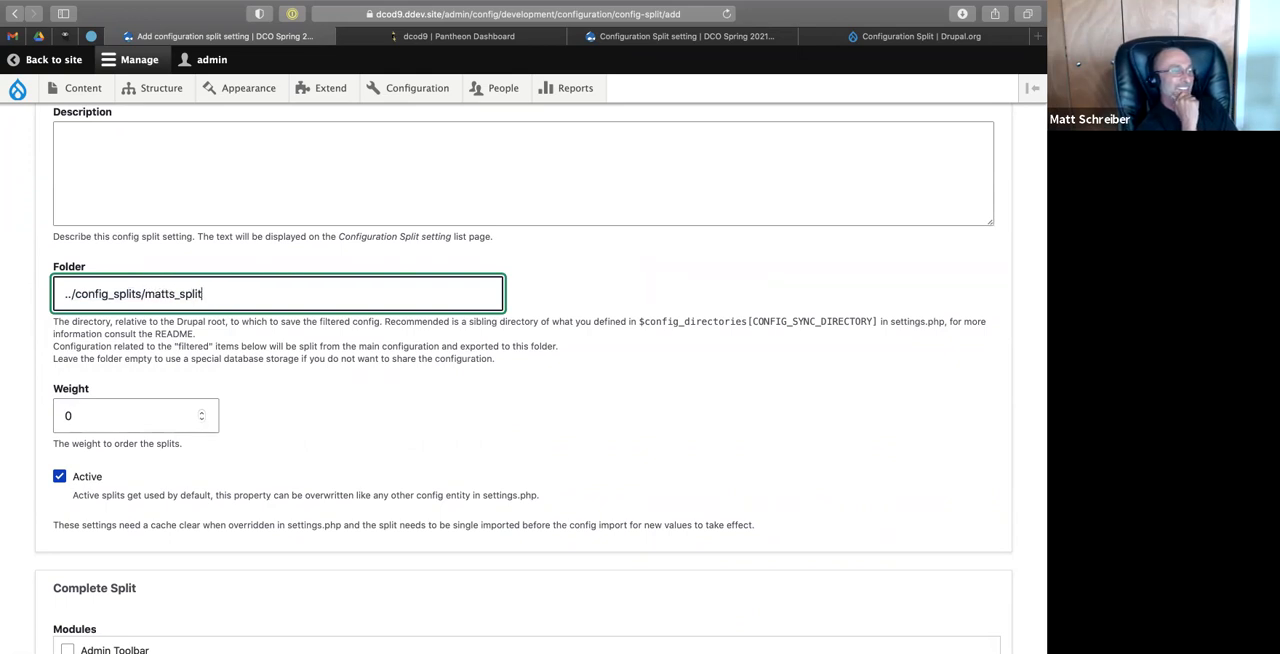
# Turn off the split's Active option and look through the Complete Split configuration items.
pyautogui.scroll(-1, 315, 397)
pyautogui.click(59, 474)
pyautogui.scroll(-5, 59, 474)
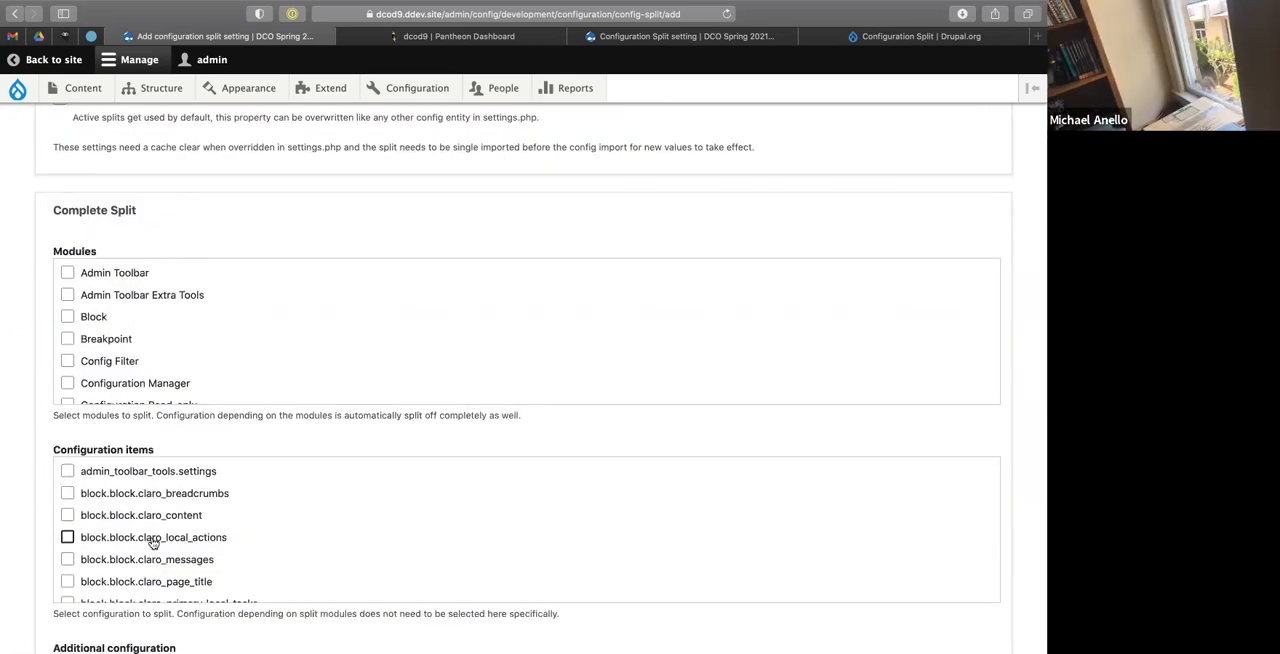
pyautogui.scroll(-3, 153, 543)
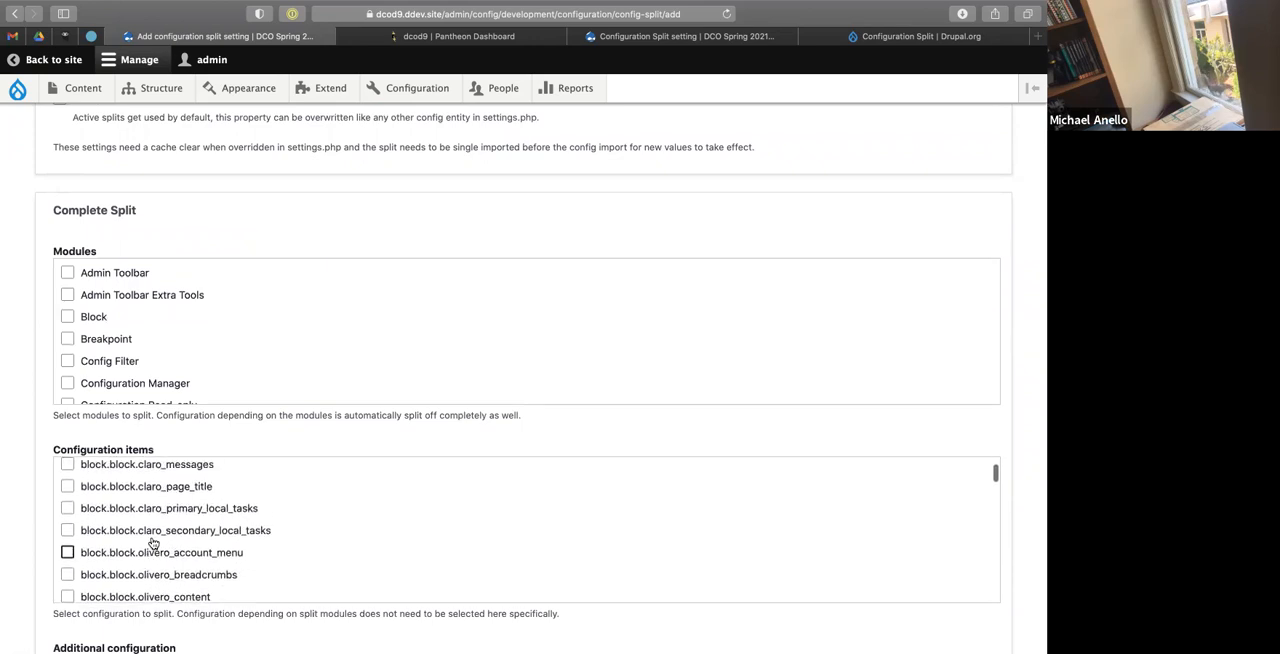
pyautogui.scroll(1, 153, 543)
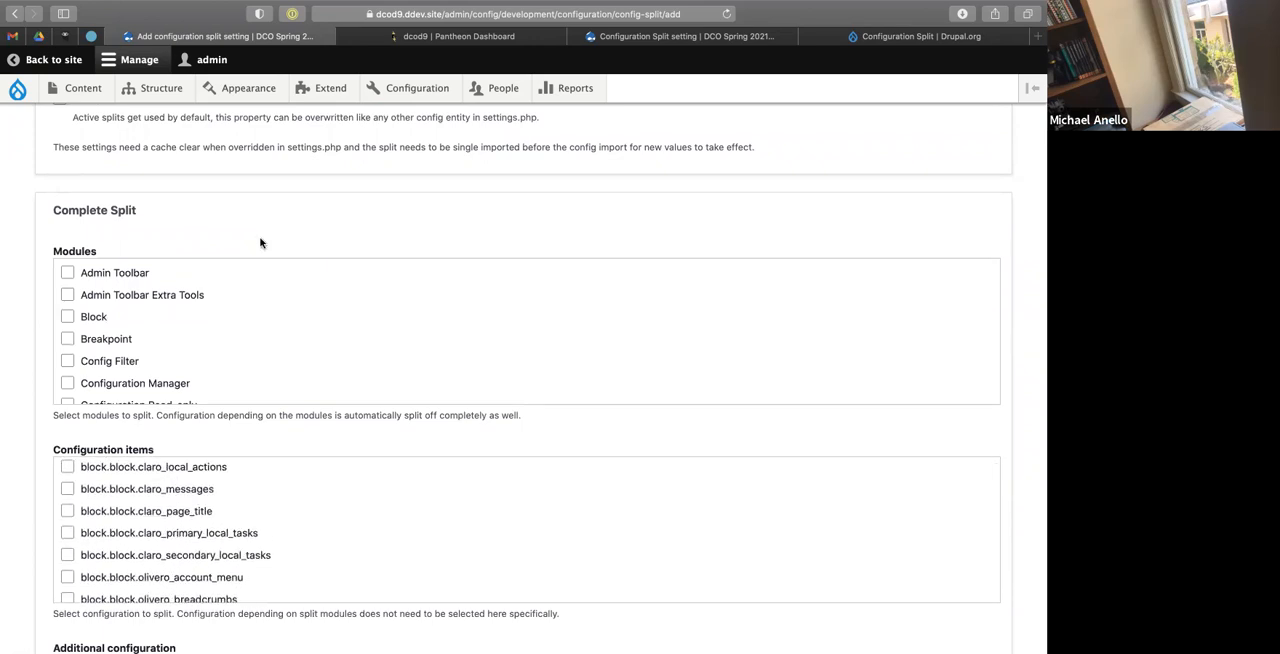
# Switch to the terminal, run ddev drush config-export and accept replacing the files in ../config.
pyautogui.hotkey('ctrl', 'Left')
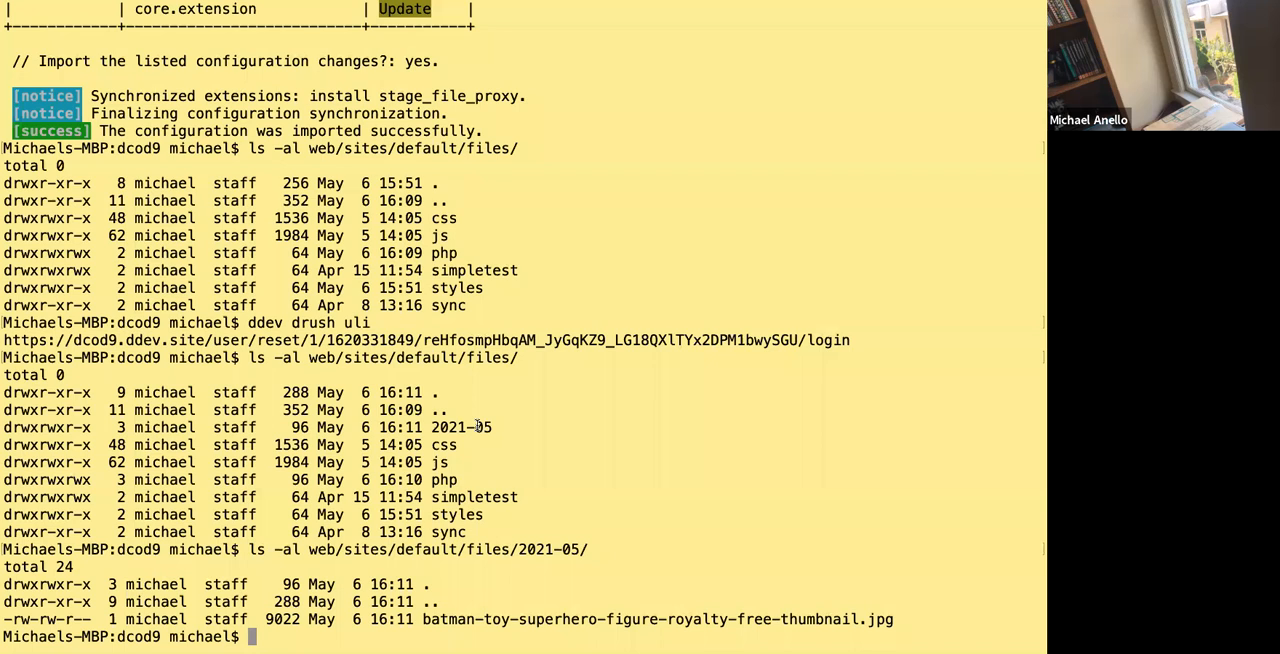
pyautogui.write('ddev drush c')
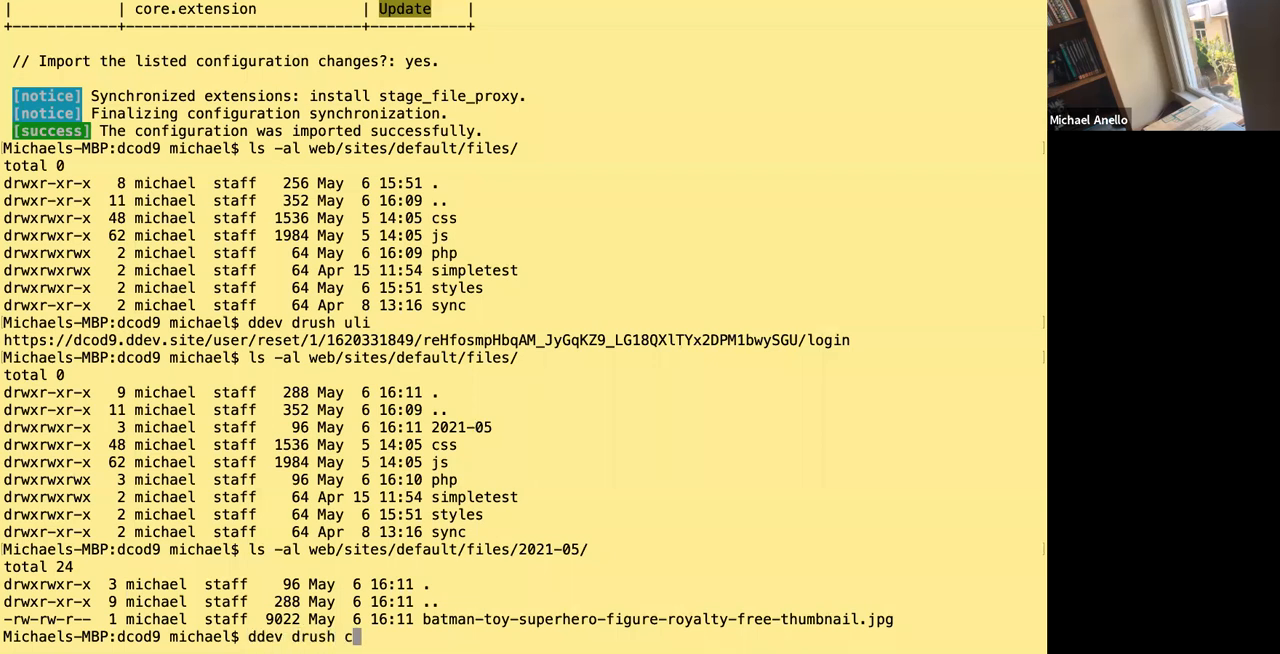
pyautogui.write('onfig-export')
pyautogui.press('Return')
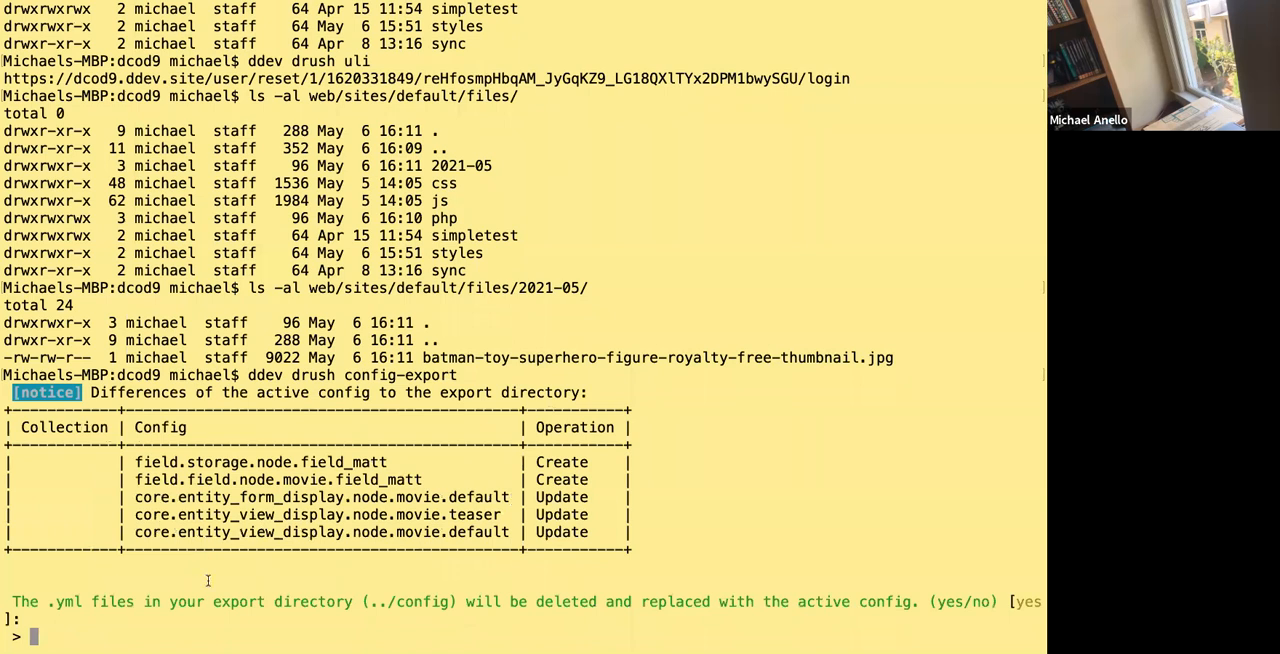
pyautogui.press('Return')
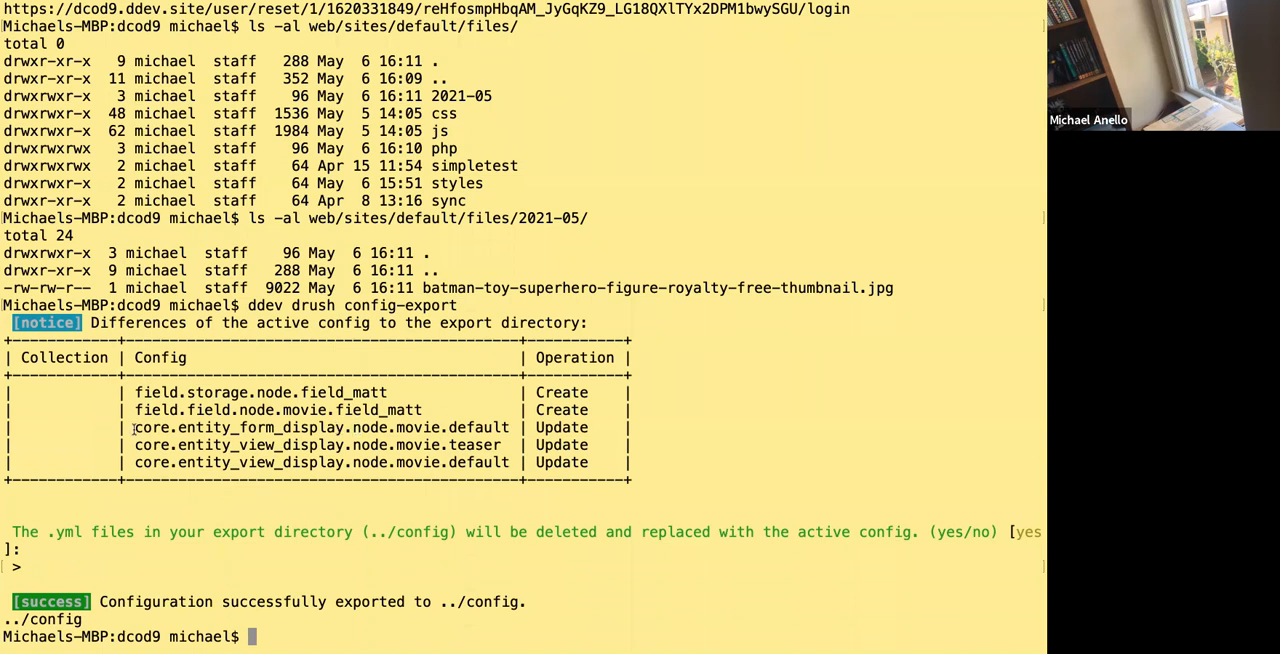
# Examine the exported configuration list, highlighting the movie's form and view display items and the new field's storage item.
pyautogui.moveTo(134, 428); pyautogui.dragTo(513, 466)
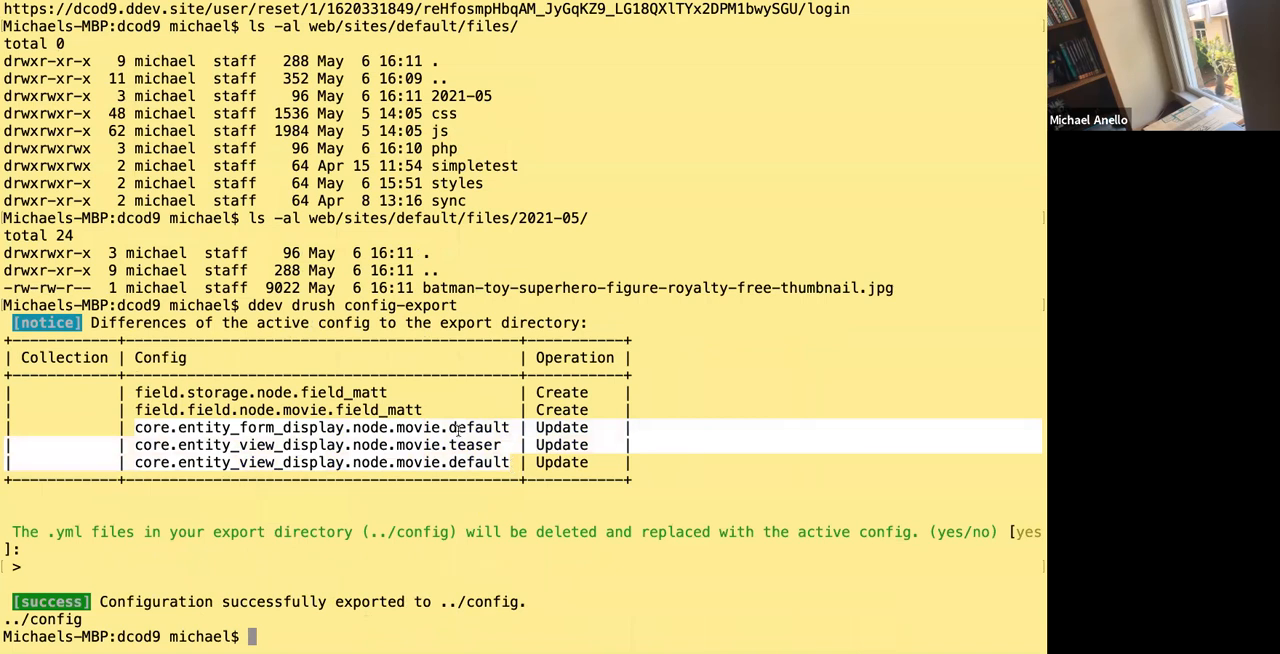
pyautogui.click(365, 408)
pyautogui.moveTo(134, 427); pyautogui.dragTo(515, 462)
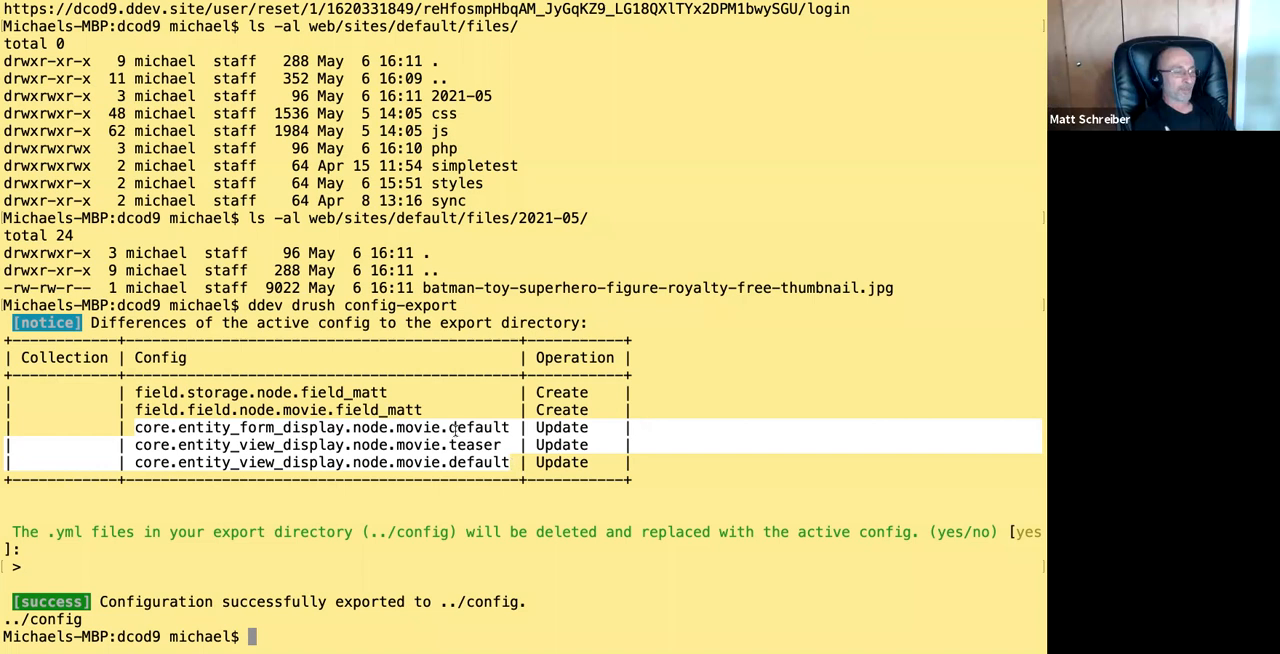
pyautogui.click(417, 404)
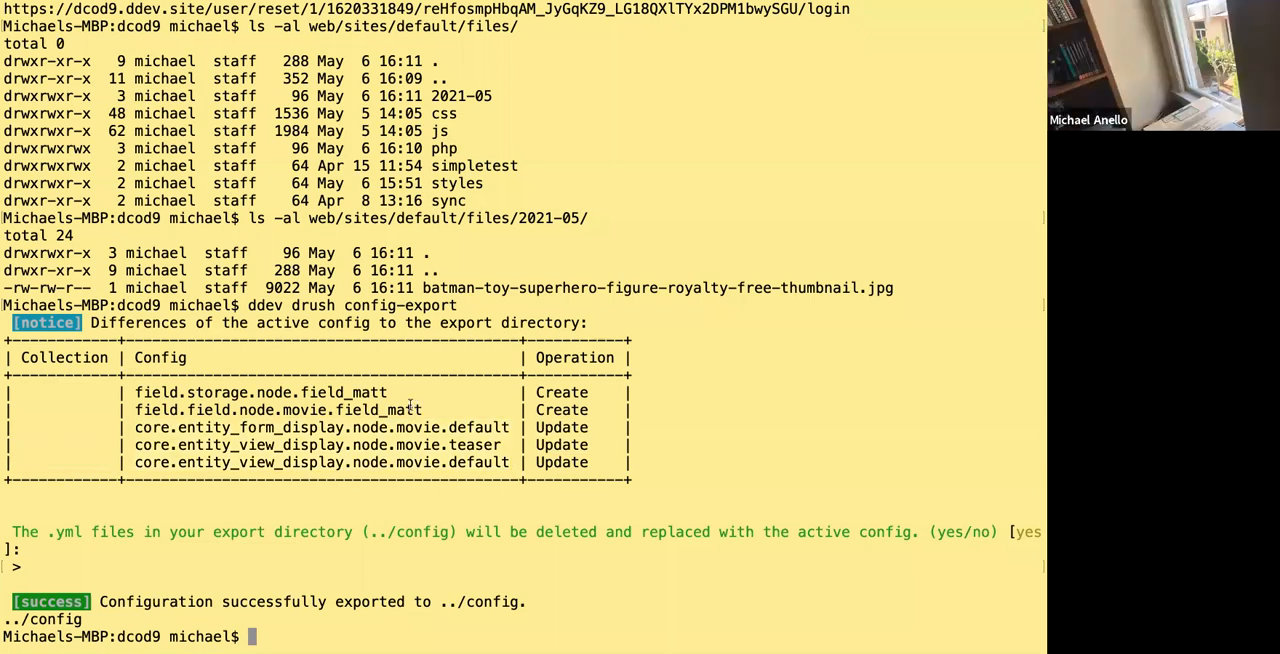
pyautogui.moveTo(131, 392); pyautogui.dragTo(385, 393)
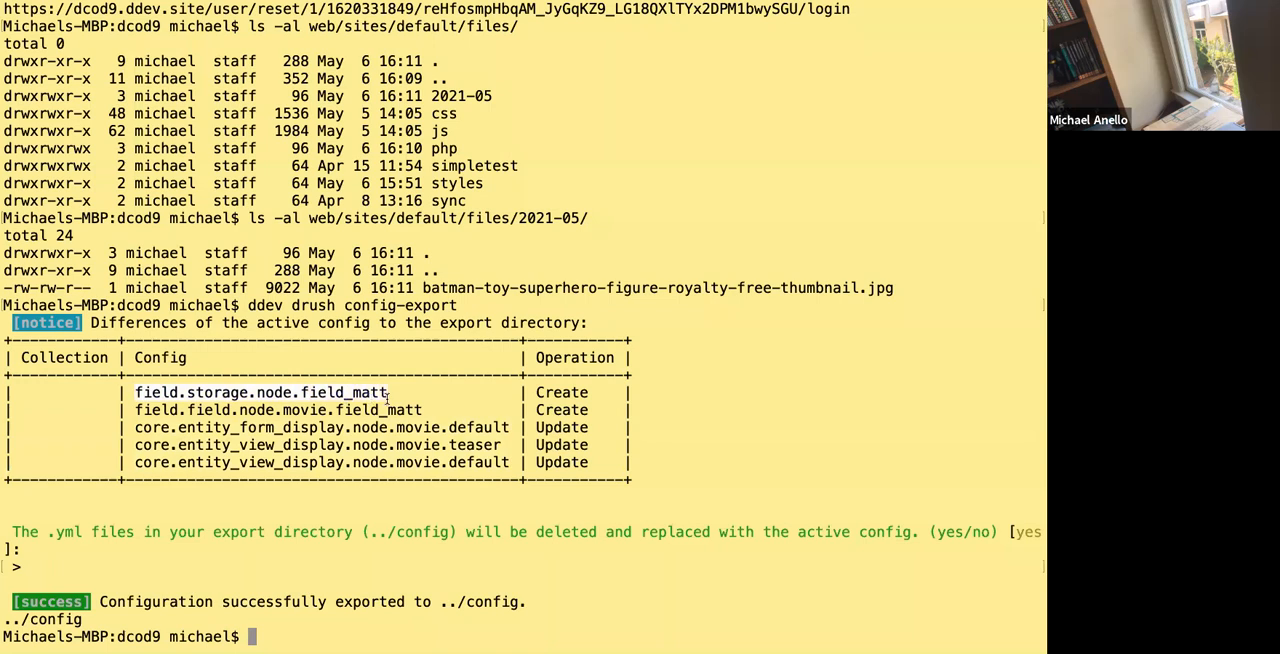
# Switch to the browser and select the new field's movie instance and storage items in the Complete Split configuration items.
pyautogui.hotkey('ctrl', 'Right')
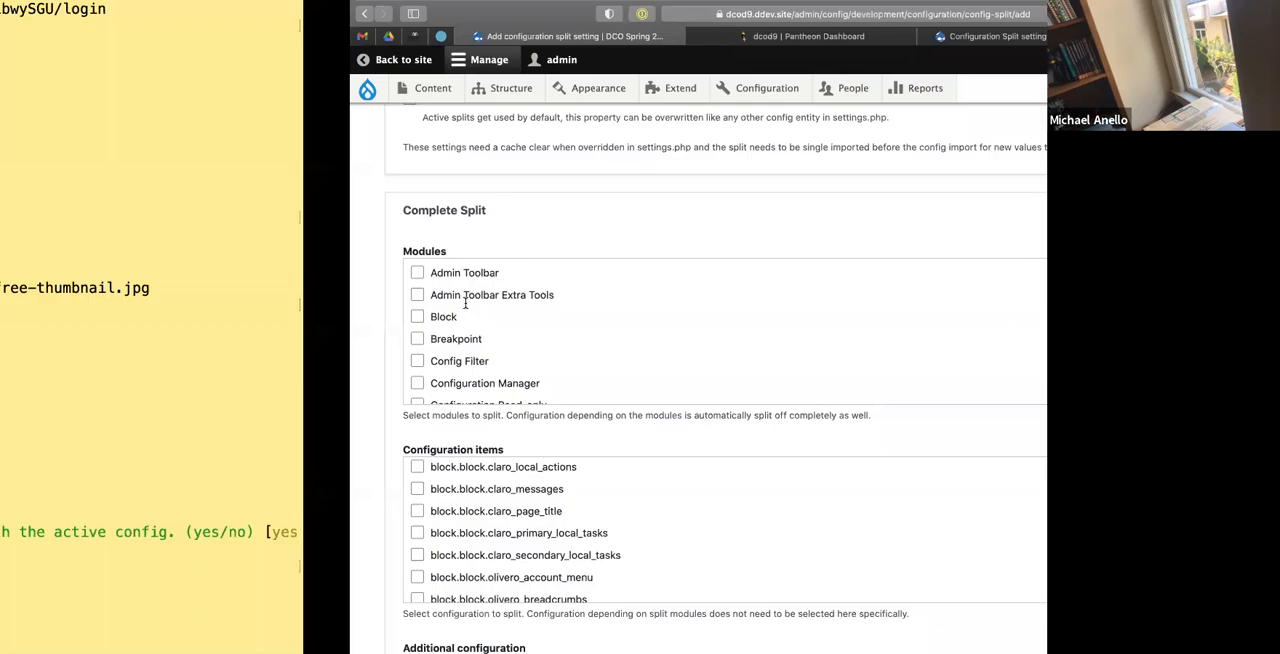
pyautogui.scroll(-10, 334, 360)
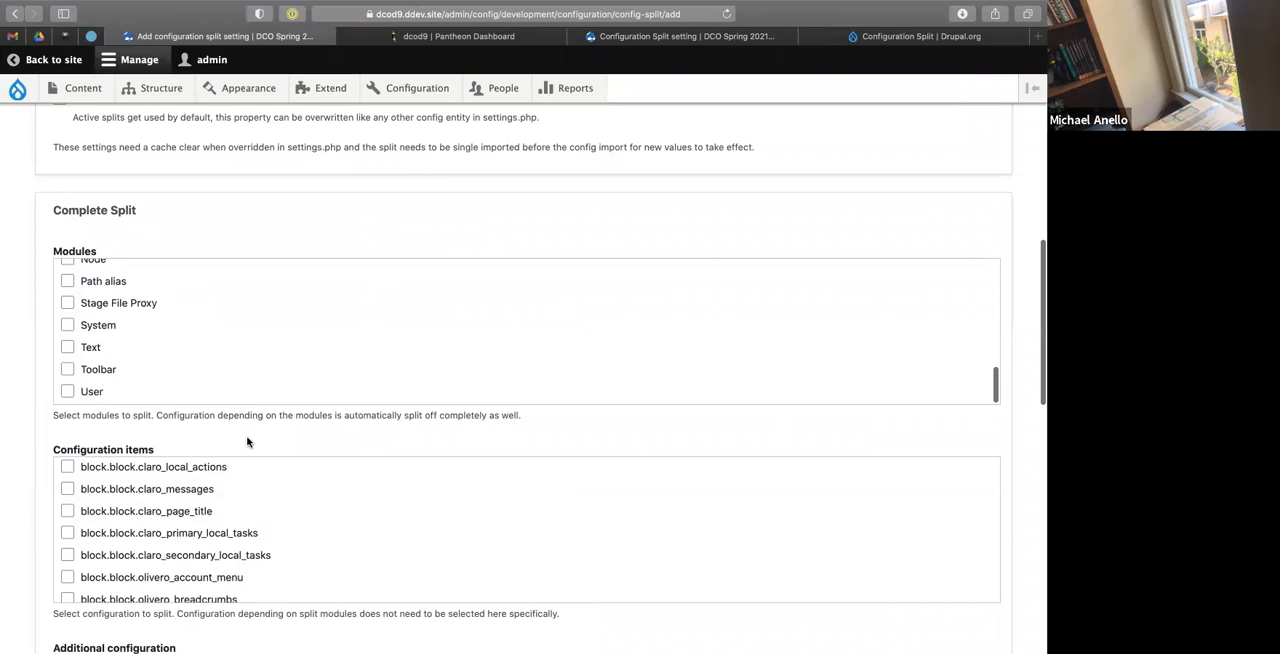
pyautogui.scroll(-3, 249, 430)
pyautogui.scroll(-5, 242, 370)
pyautogui.scroll(-10, 243, 370)
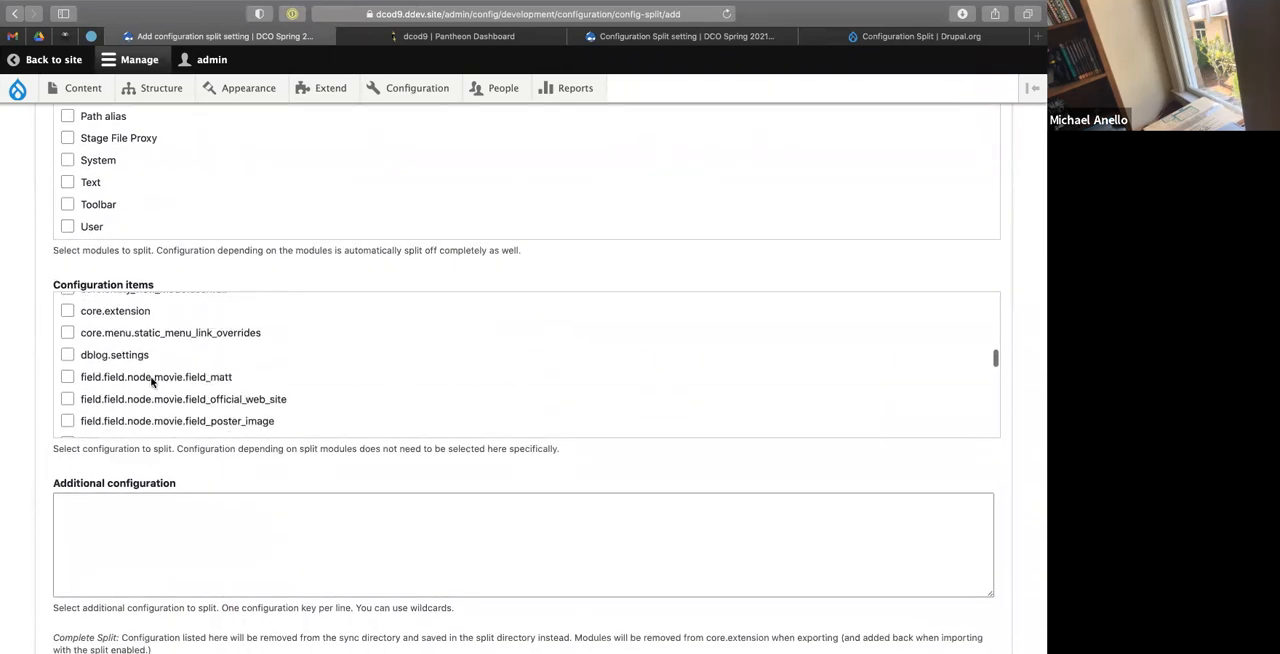
pyautogui.scroll(-5, 126, 380)
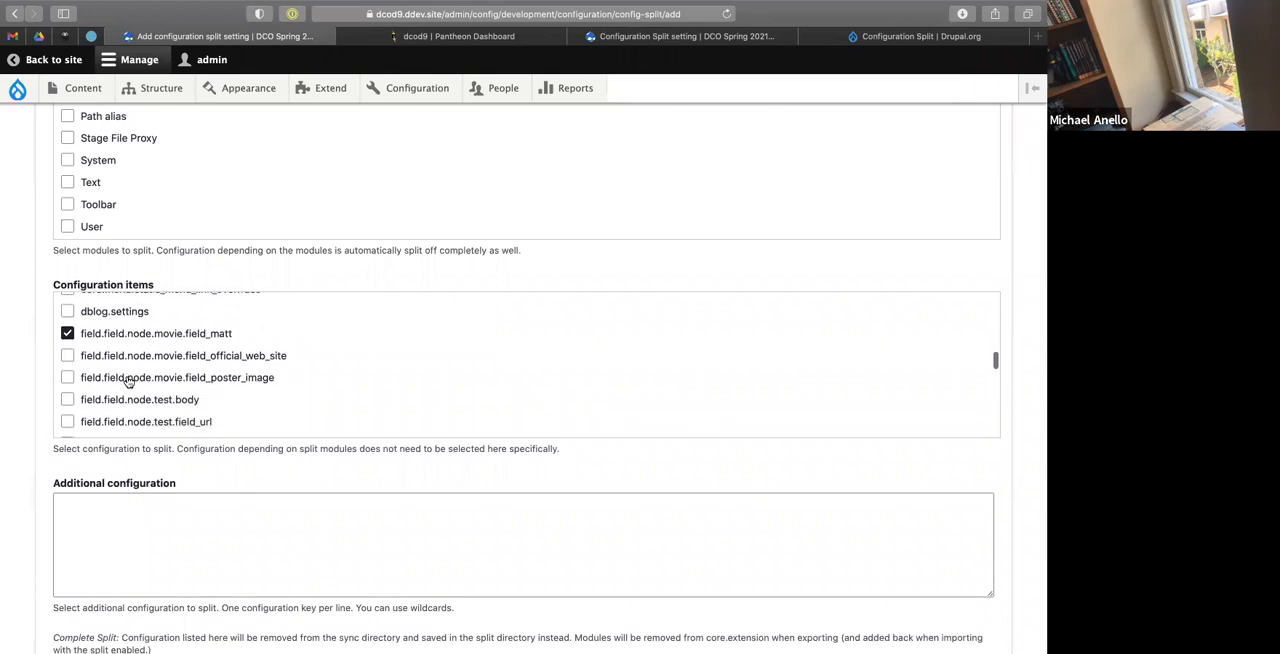
pyautogui.scroll(-2, 128, 382)
pyautogui.click(130, 361)
# Compare with the terminal's export list and select the movie's default and teaser view displays and default form display in the Conditional Split configuration items.
pyautogui.hotkey('ctrl', 'Left')
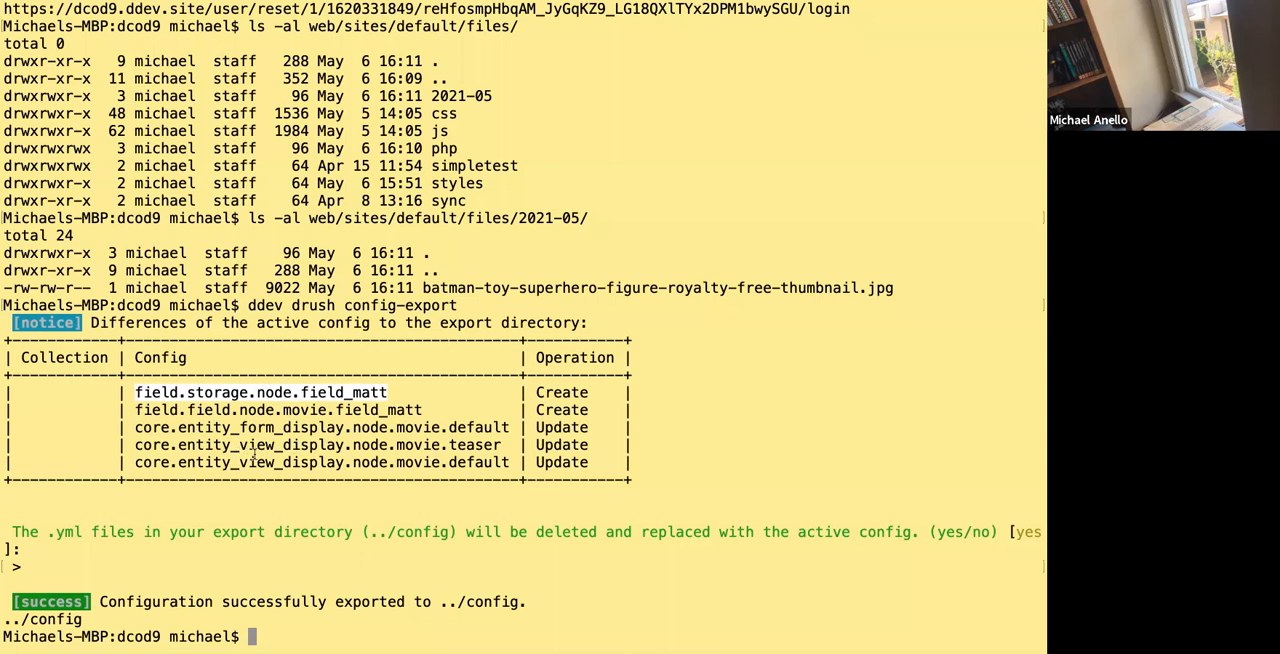
pyautogui.hotkey('ctrl', 'Right')
pyautogui.scroll(-4, 286, 480)
pyautogui.scroll(-15, 145, 454)
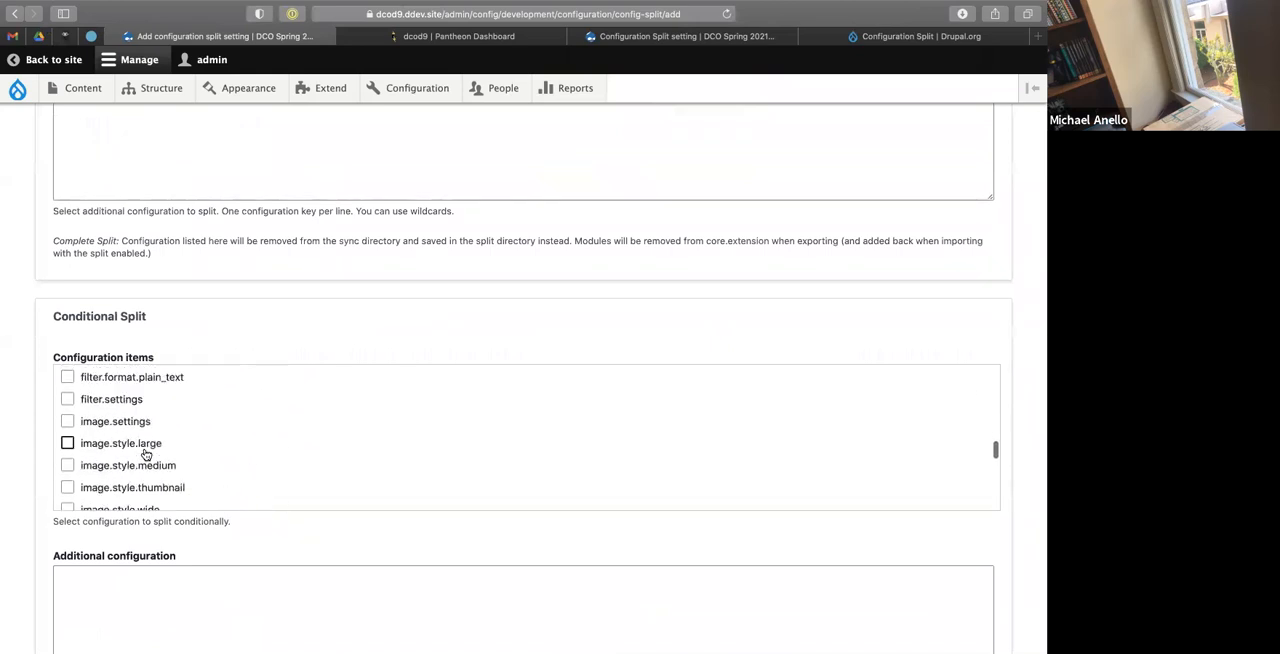
pyautogui.hotkey('ctrl', 'Left')
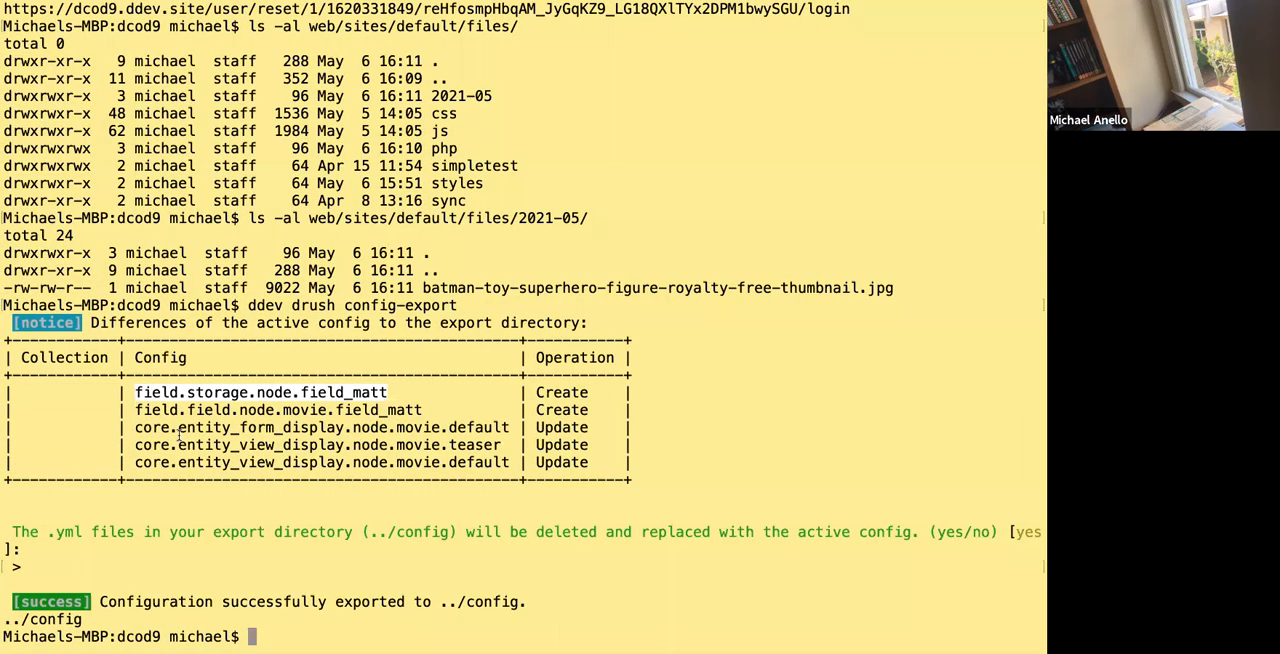
pyautogui.hotkey('ctrl', 'Right')
pyautogui.scroll(8, 118, 432)
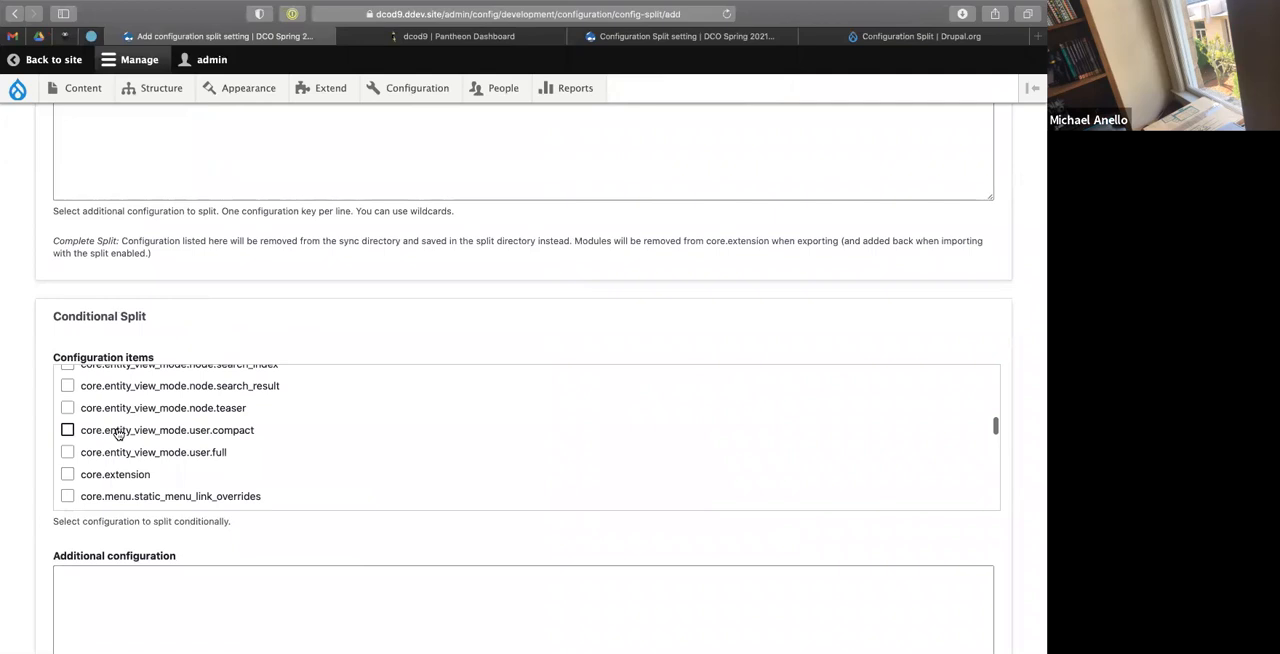
pyautogui.scroll(3, 118, 432)
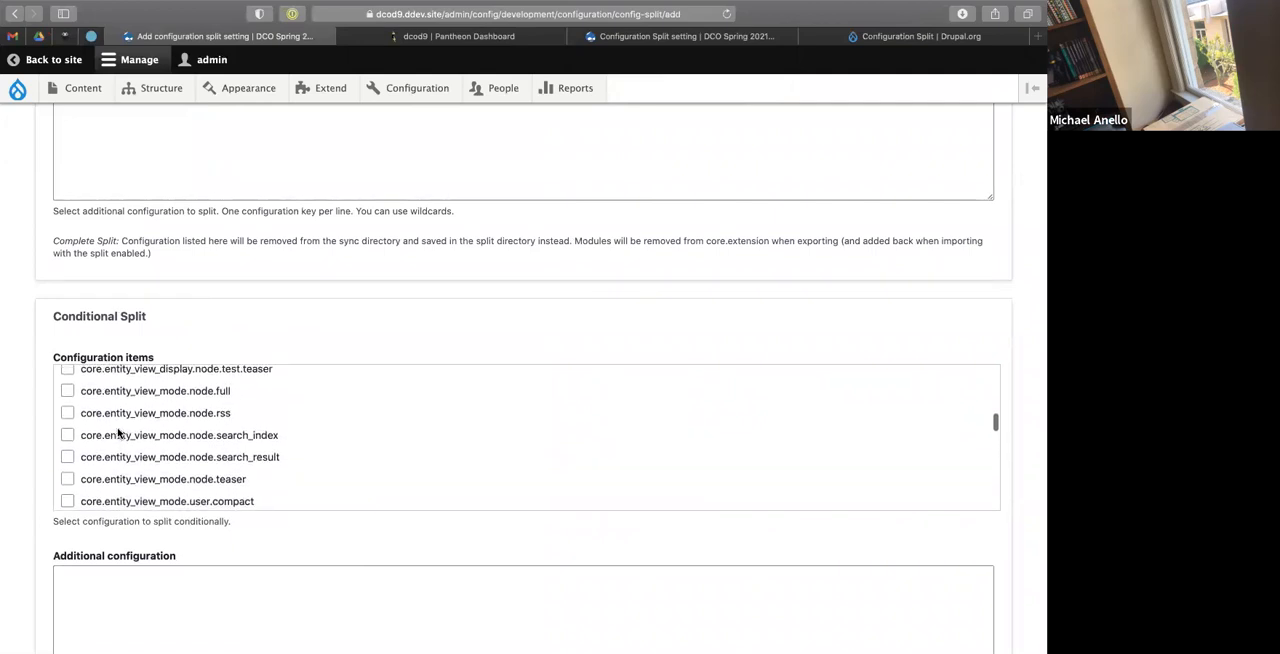
pyautogui.scroll(3, 118, 432)
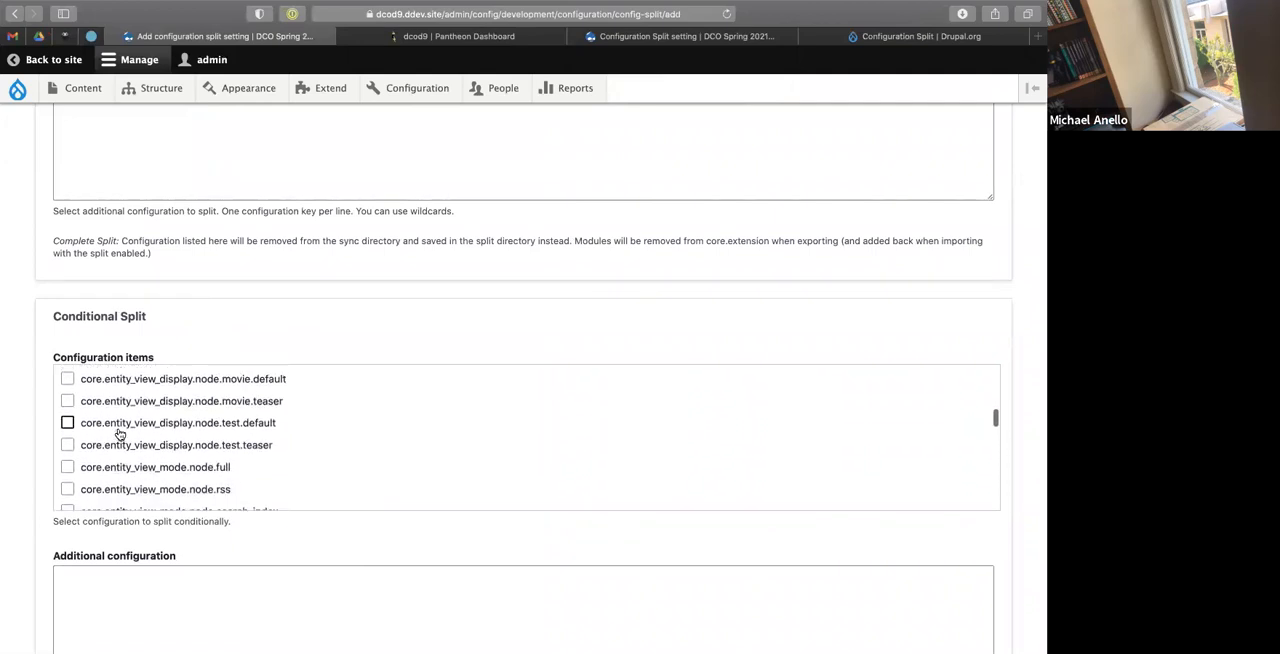
pyautogui.click(67, 401)
pyautogui.click(67, 379)
pyautogui.scroll(3, 101, 406)
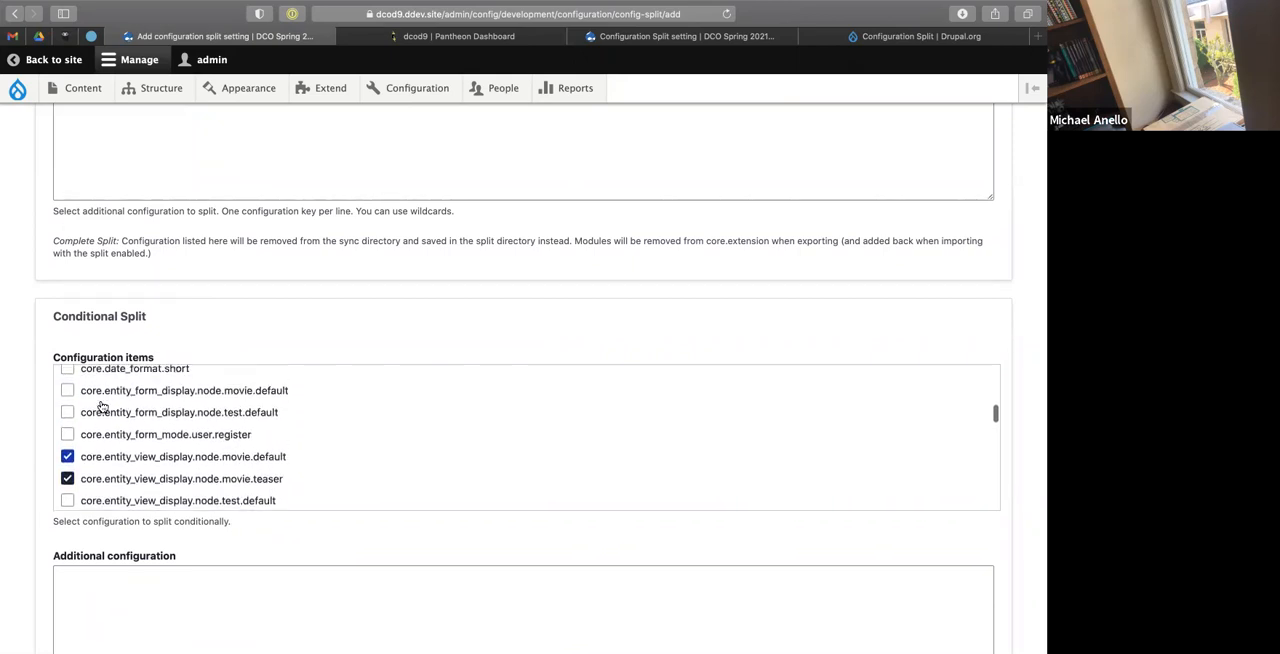
pyautogui.click(67, 397)
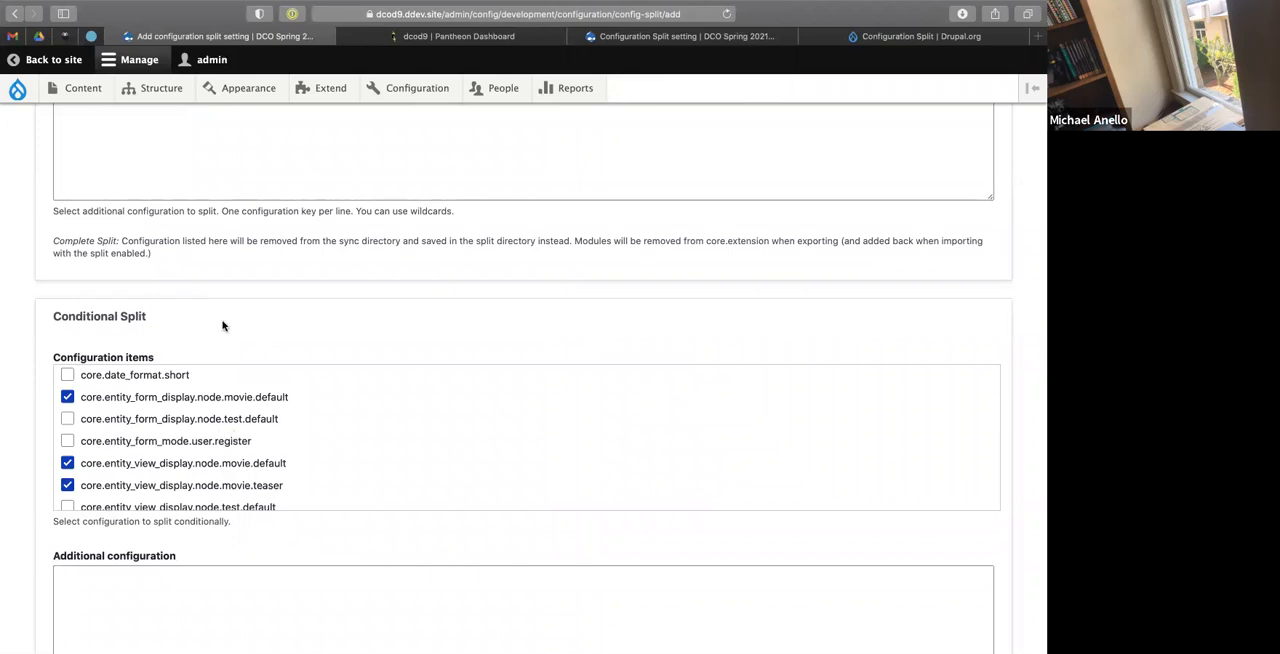
# Review the Complete Split and Conditional Split selections and save the new Configuration Split setting.
pyautogui.scroll(5, 223, 326)
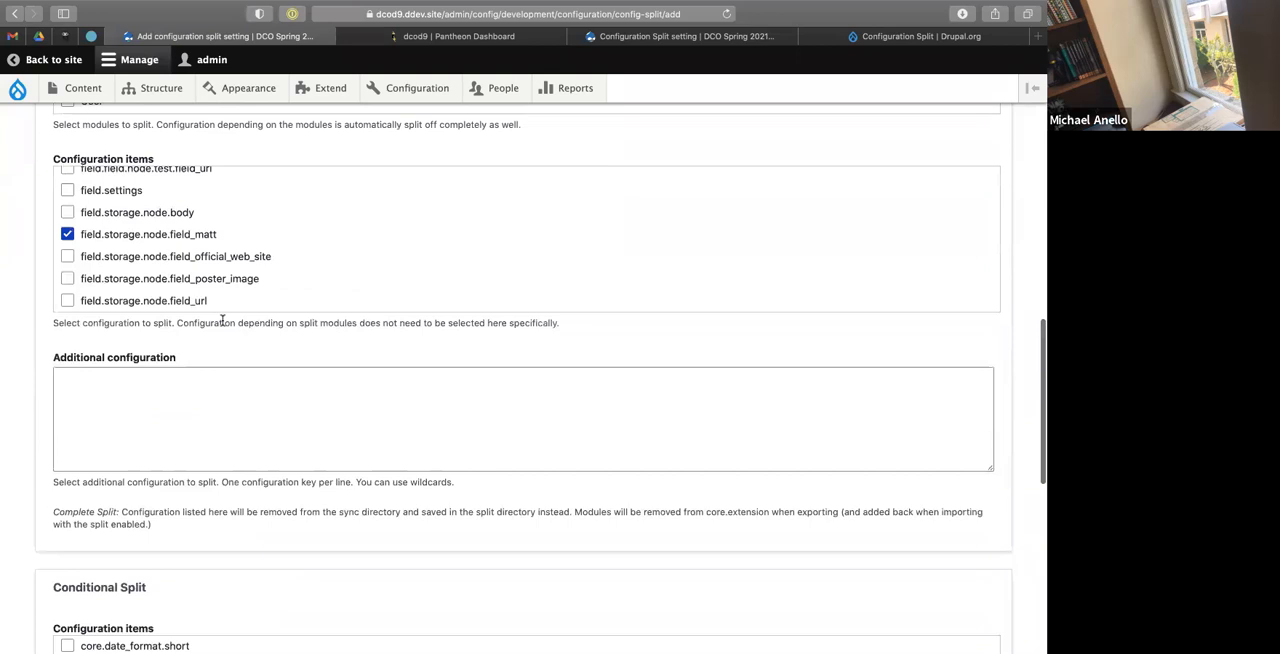
pyautogui.scroll(3, 223, 320)
pyautogui.scroll(-15, 223, 325)
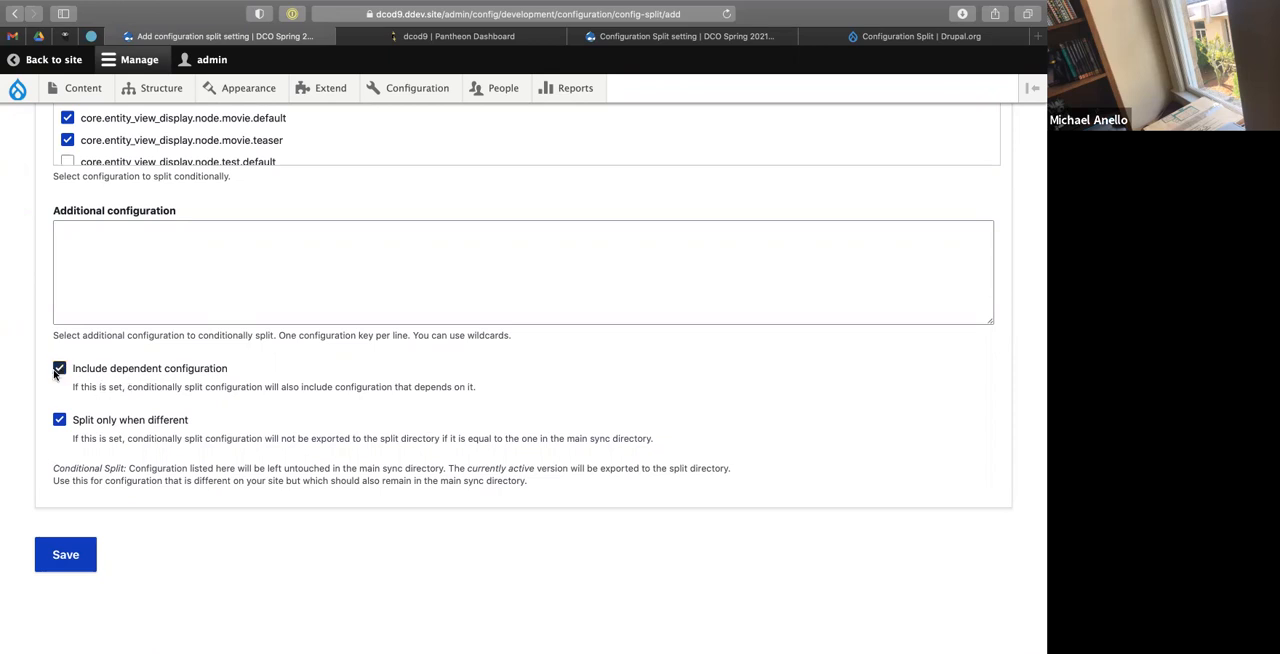
pyautogui.click(53, 546)
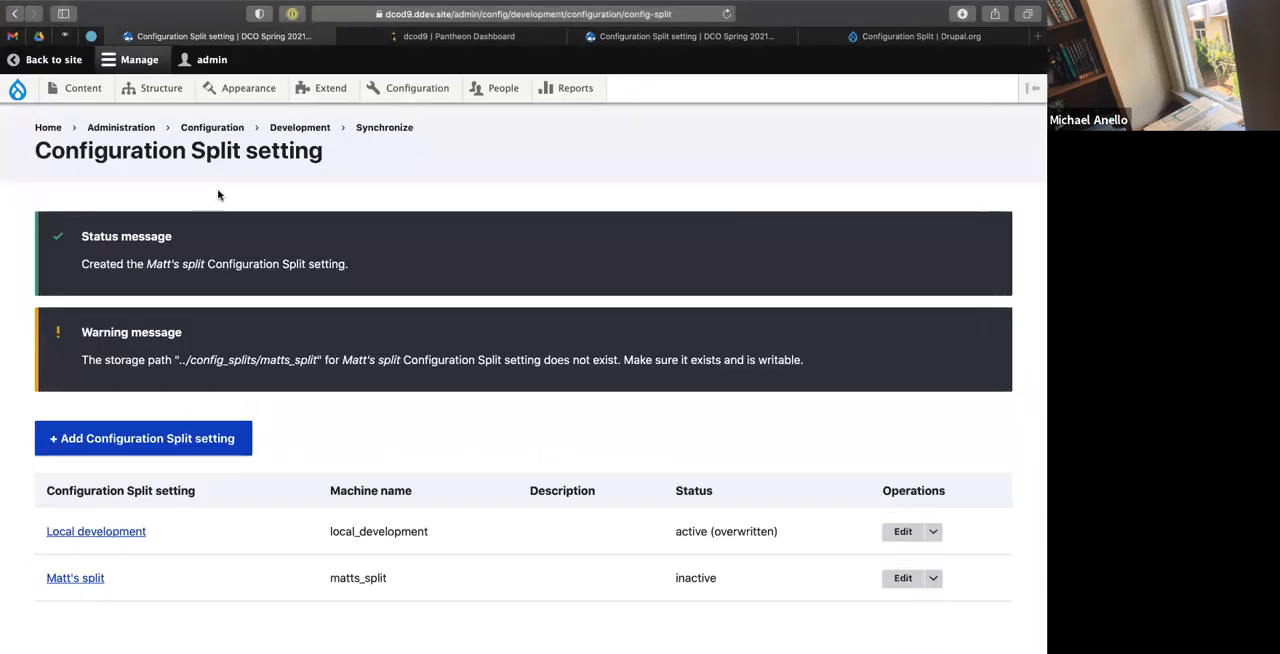
# Switch to the terminal and create the split's storage directory with mkdir config_splits/matts_split.
pyautogui.hotkey('ctrl', 'Left')
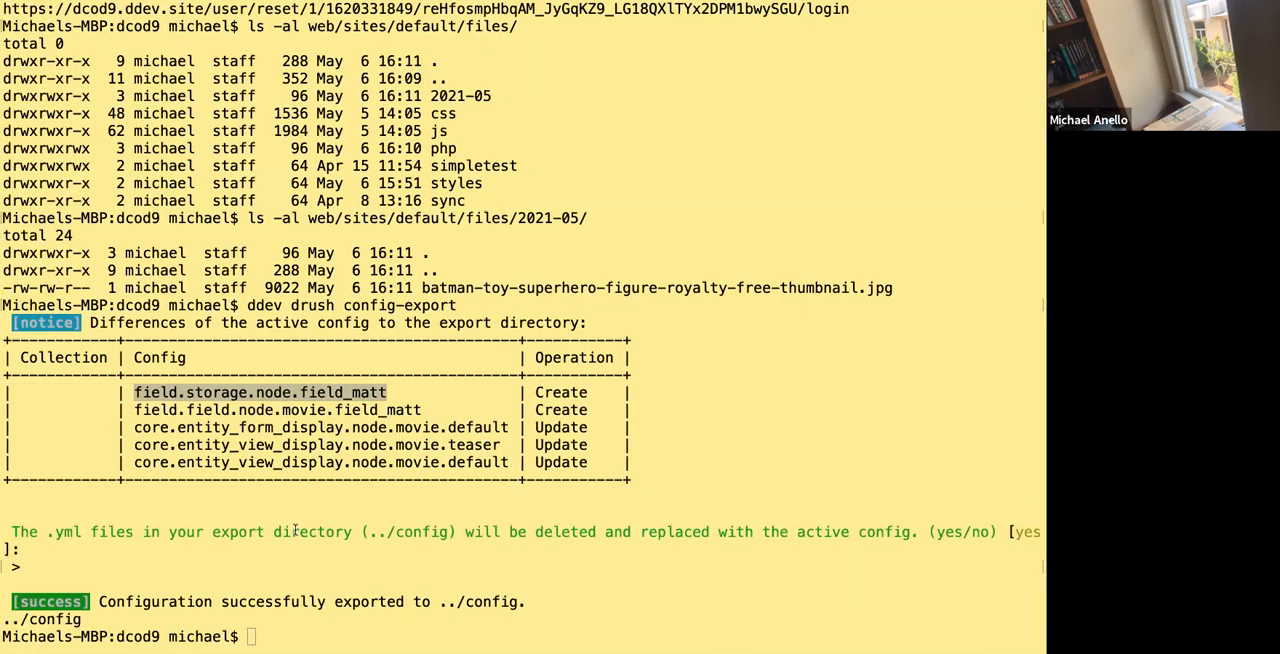
pyautogui.write('mkdir ')
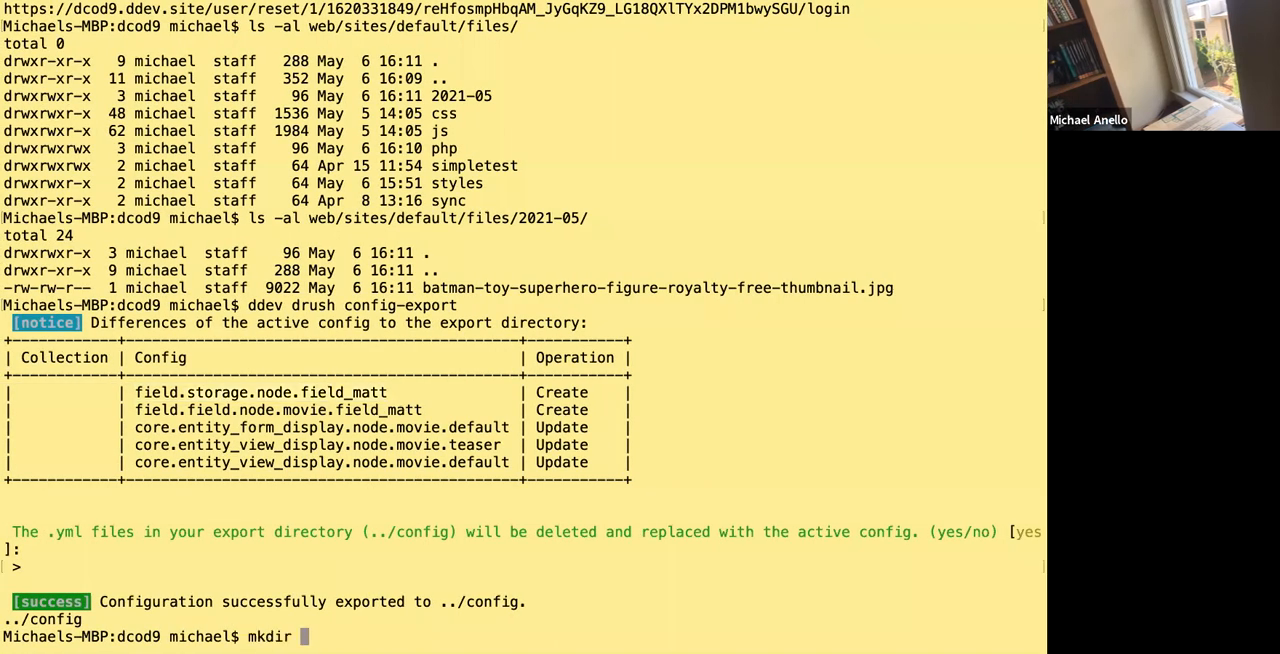
pyautogui.write('config_splits/m')
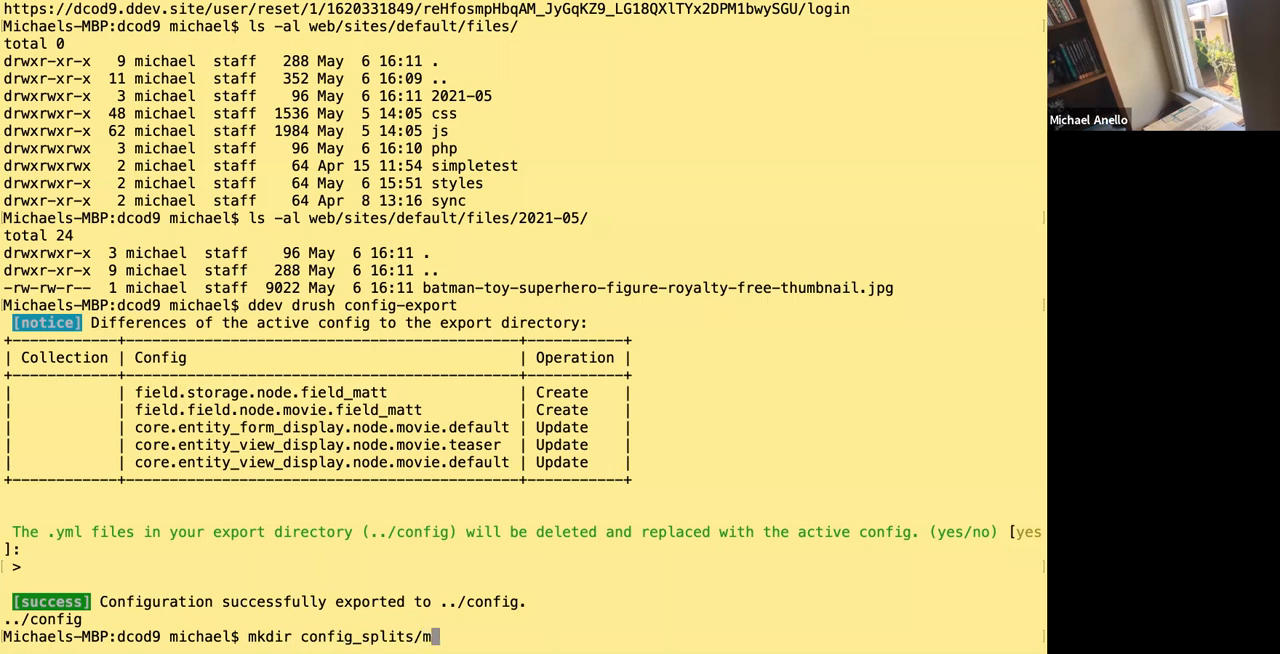
pyautogui.write('atts_split')
pyautogui.press('Return')
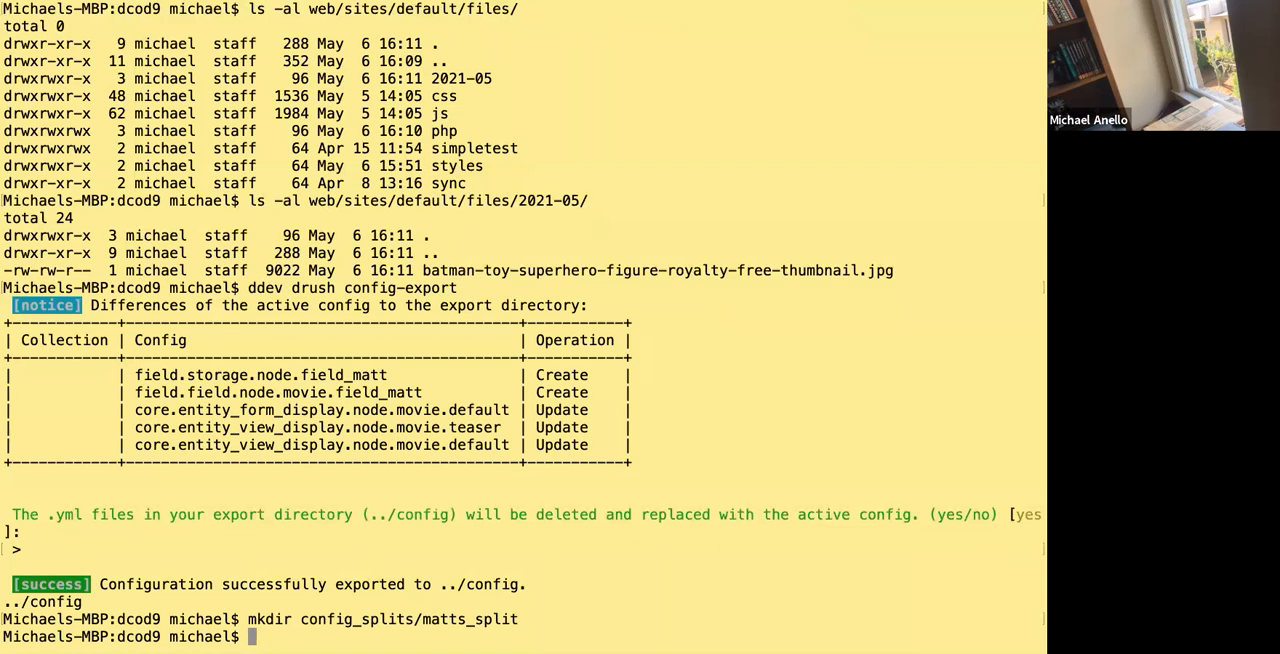
# Switch to the browser, reload the split list and check the selected Complete Split configuration items of the matts_split setting.
pyautogui.hotkey('ctrl', 'Right')
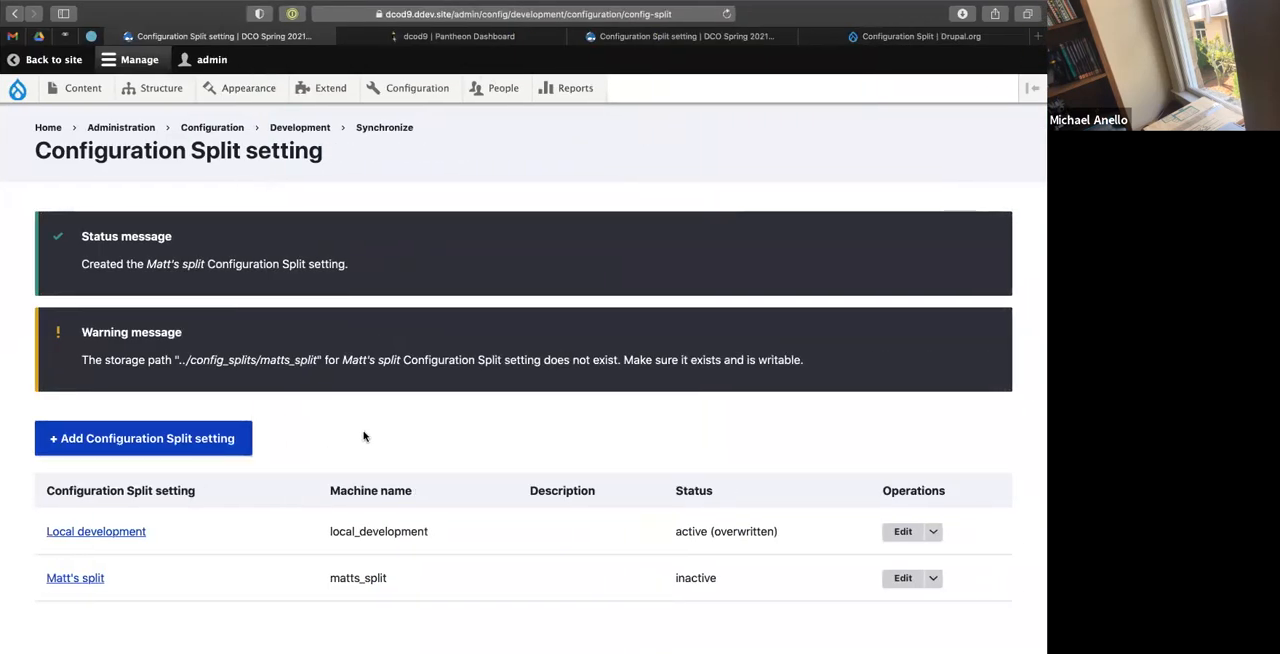
pyautogui.press('super+r')
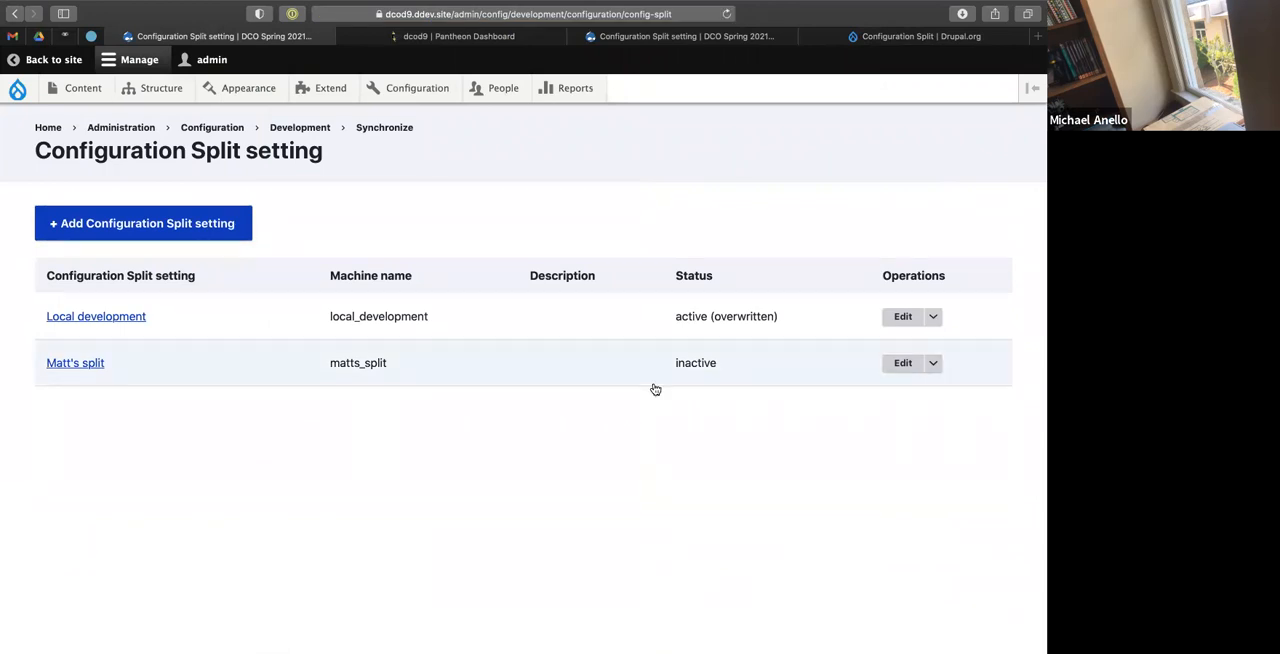
pyautogui.click(903, 363)
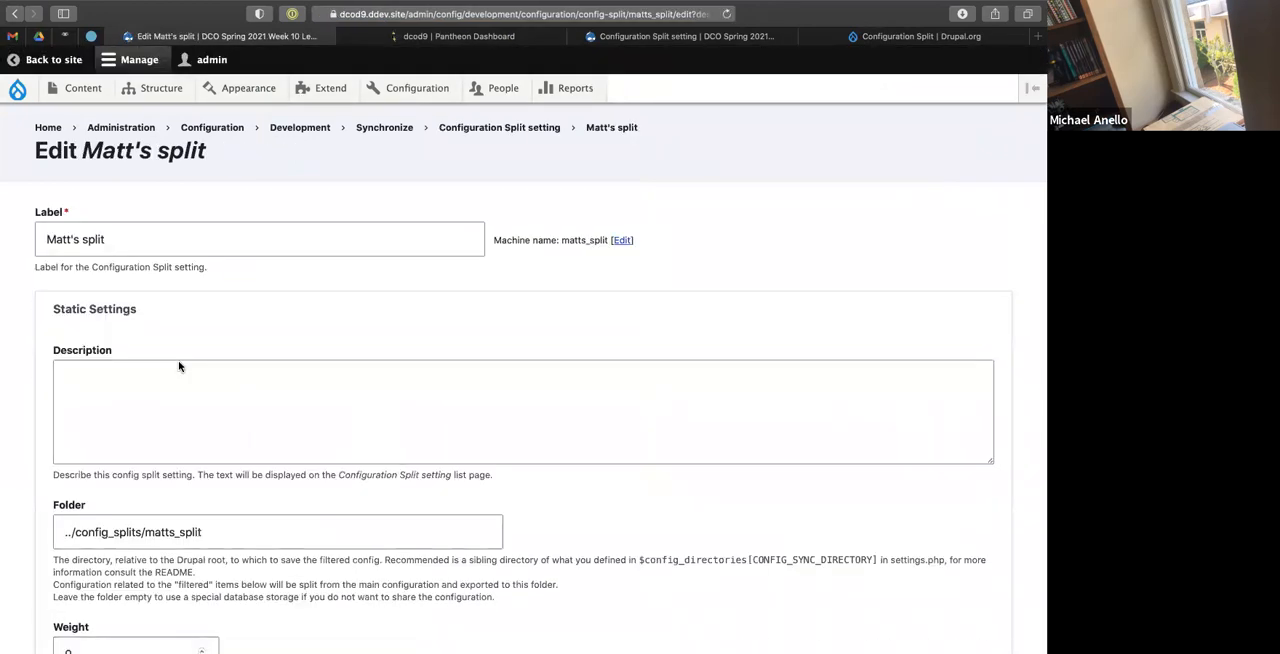
pyautogui.scroll(-10, 160, 336)
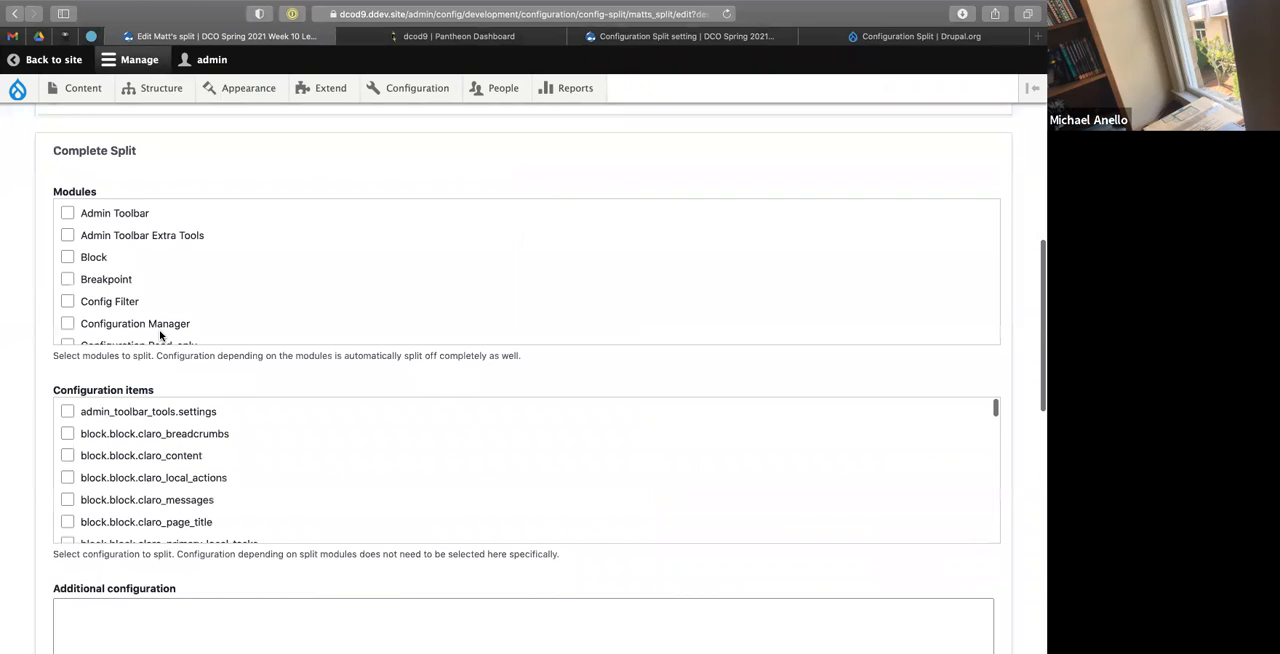
pyautogui.scroll(-3, 106, 467)
pyautogui.scroll(-8, 106, 467)
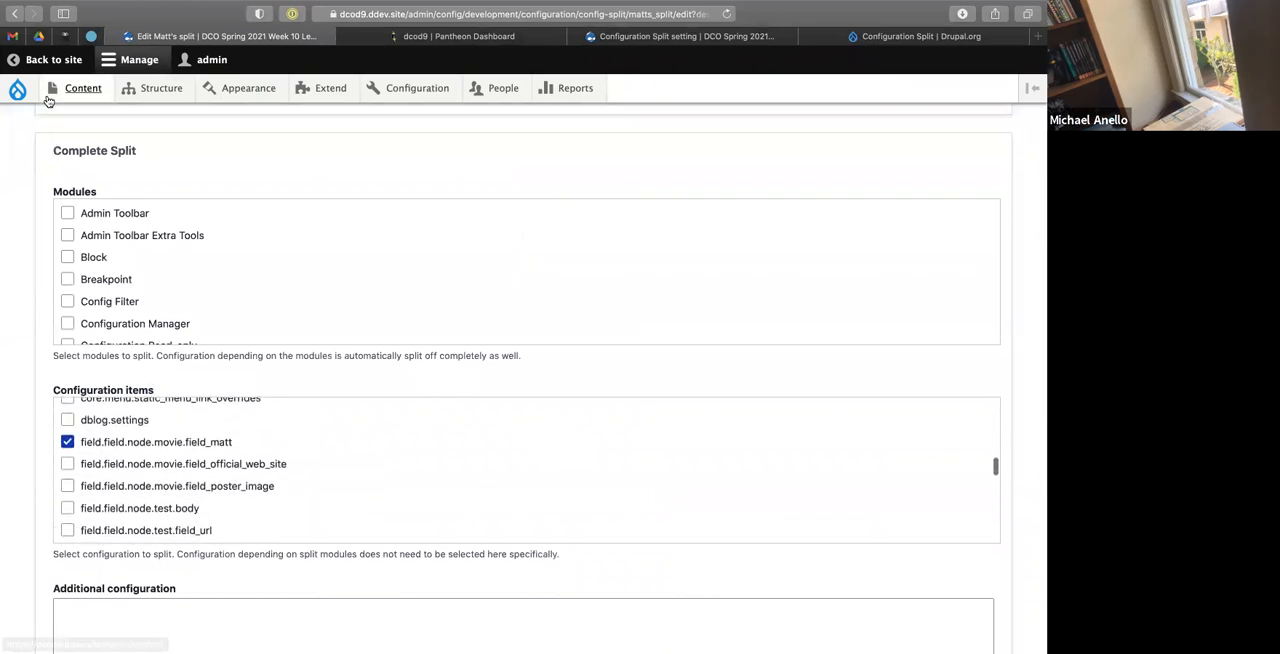
pyautogui.click(15, 14)
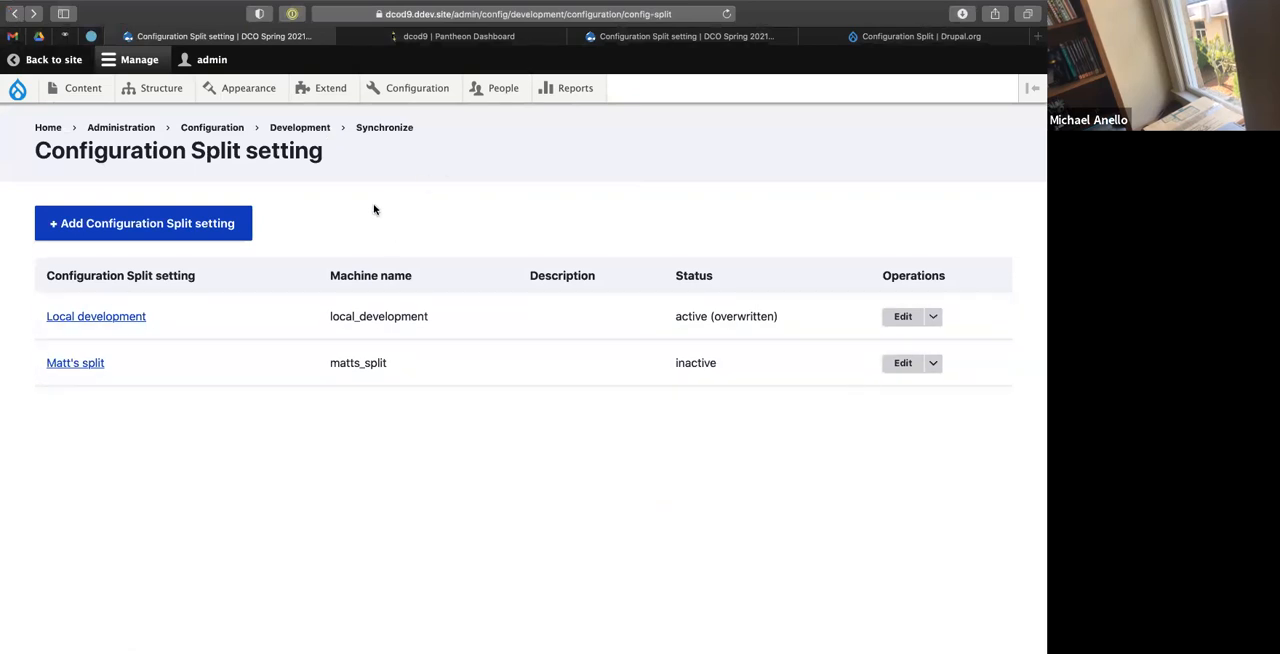
# Switch to the code editor and open the settings.local.php file.
pyautogui.hotkey('ctrl', 'Left')
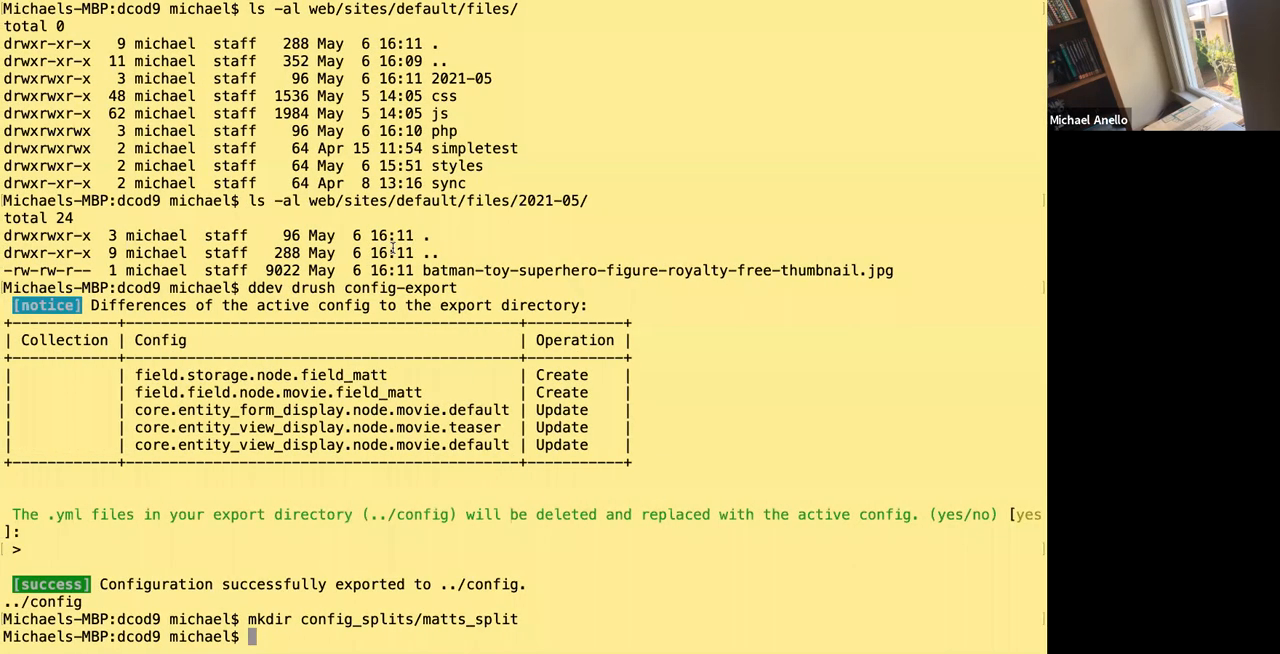
pyautogui.hotkey('ctrl', 'Right')
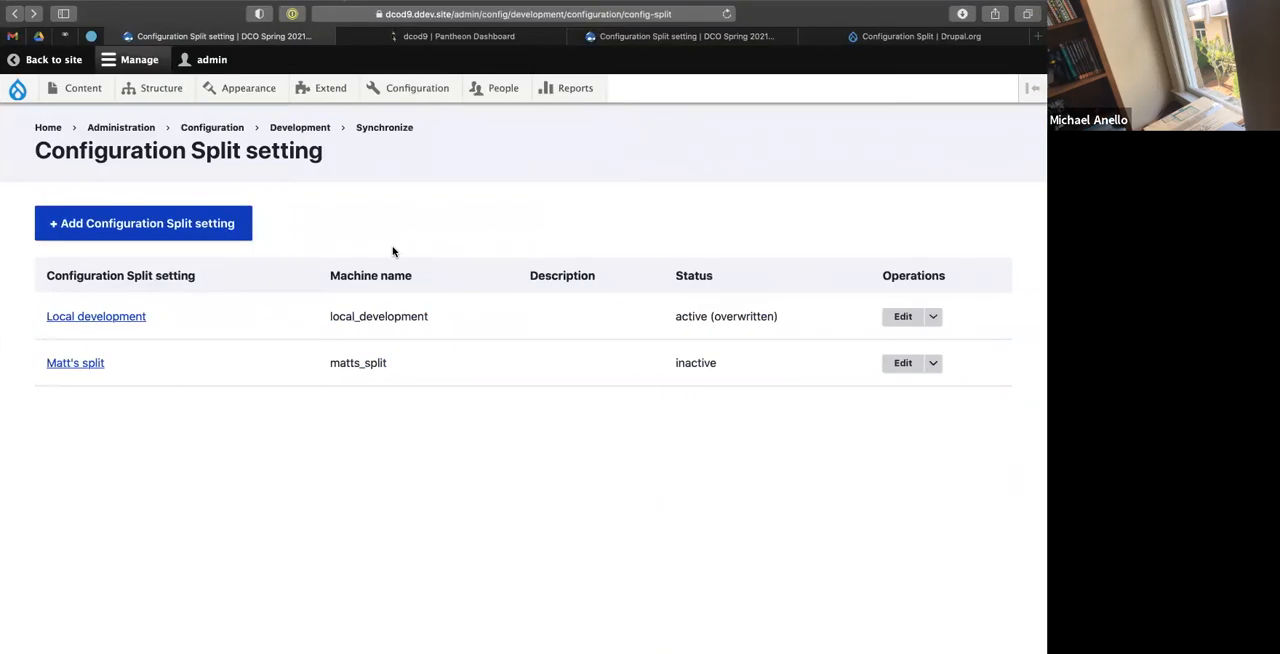
pyautogui.hotkey('ctrl', 'Right')
pyautogui.click(521, 110)
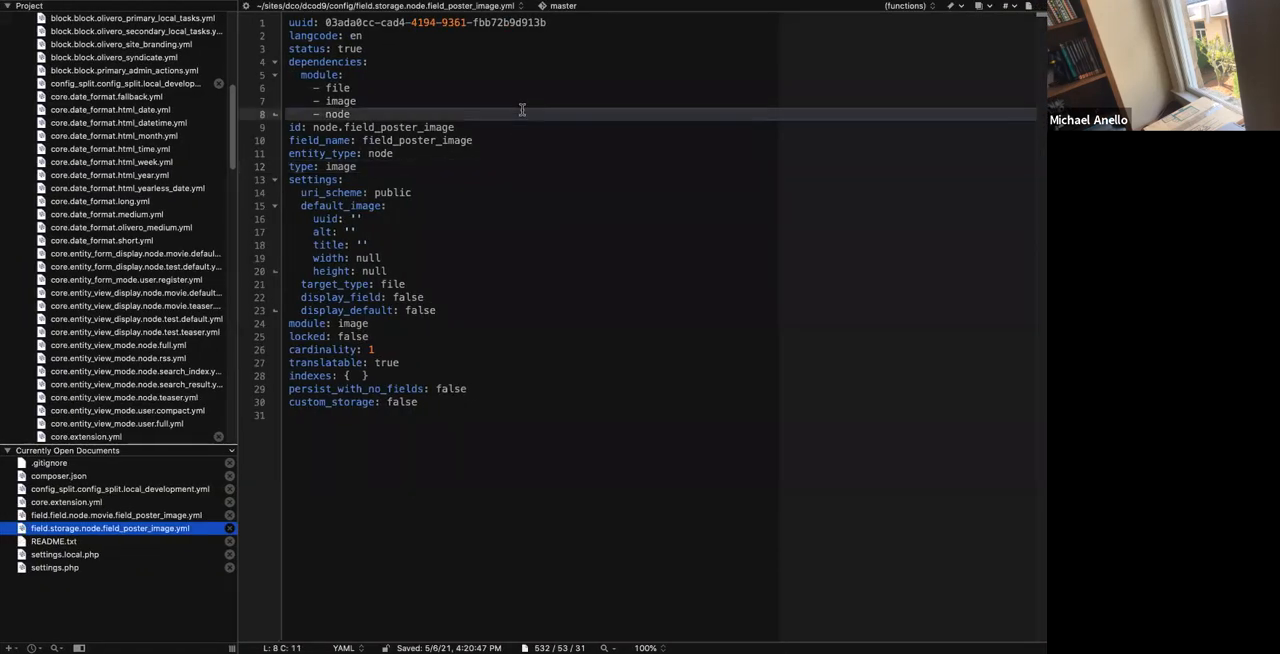
pyautogui.click(363, 193)
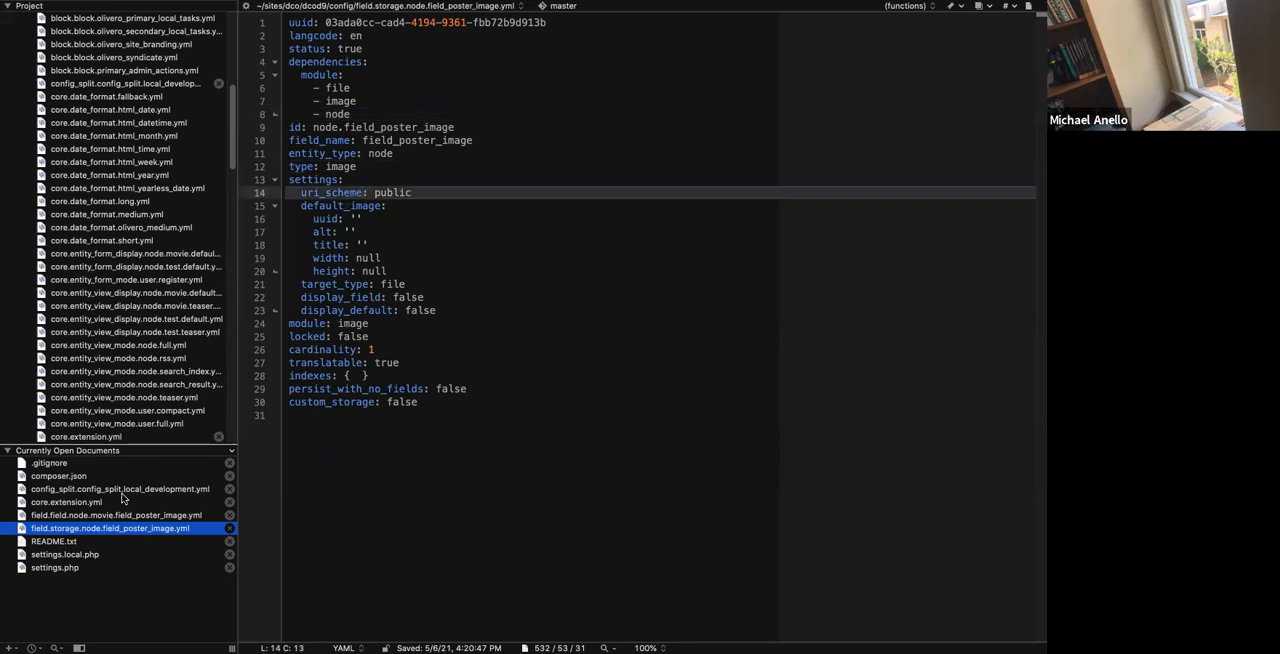
pyautogui.click(83, 555)
# Duplicate the local_development config split status line, change the copy's split name to matts_split with status TRUE, and save the file.
pyautogui.moveTo(840, 520); pyautogui.dragTo(858, 506)
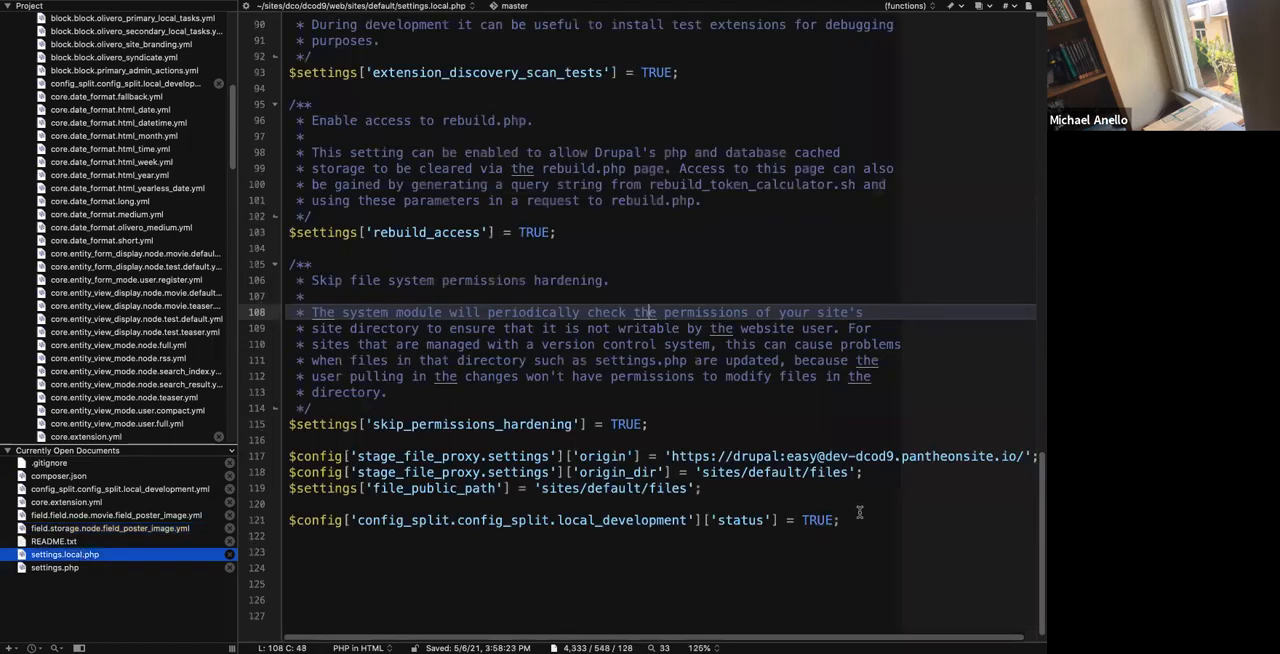
pyautogui.press('super+d')
pyautogui.click(573, 536)
pyautogui.doubleClick(573, 536)
pyautogui.write('matts_sl')
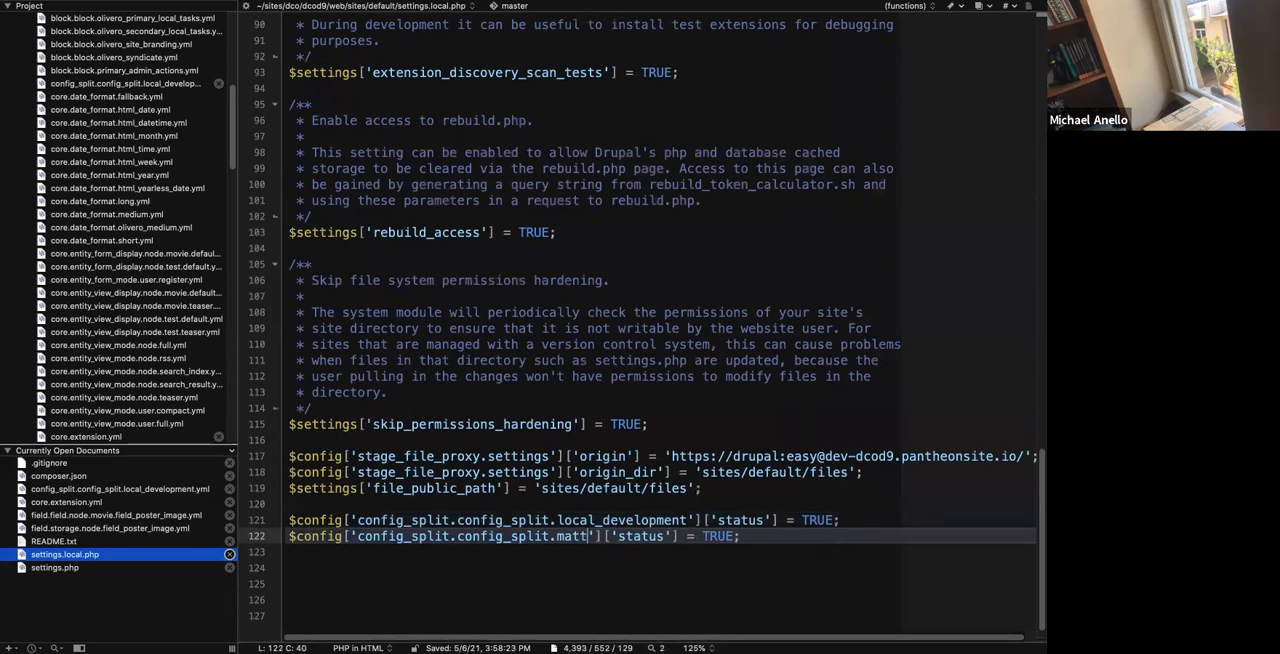
pyautogui.write('lit')
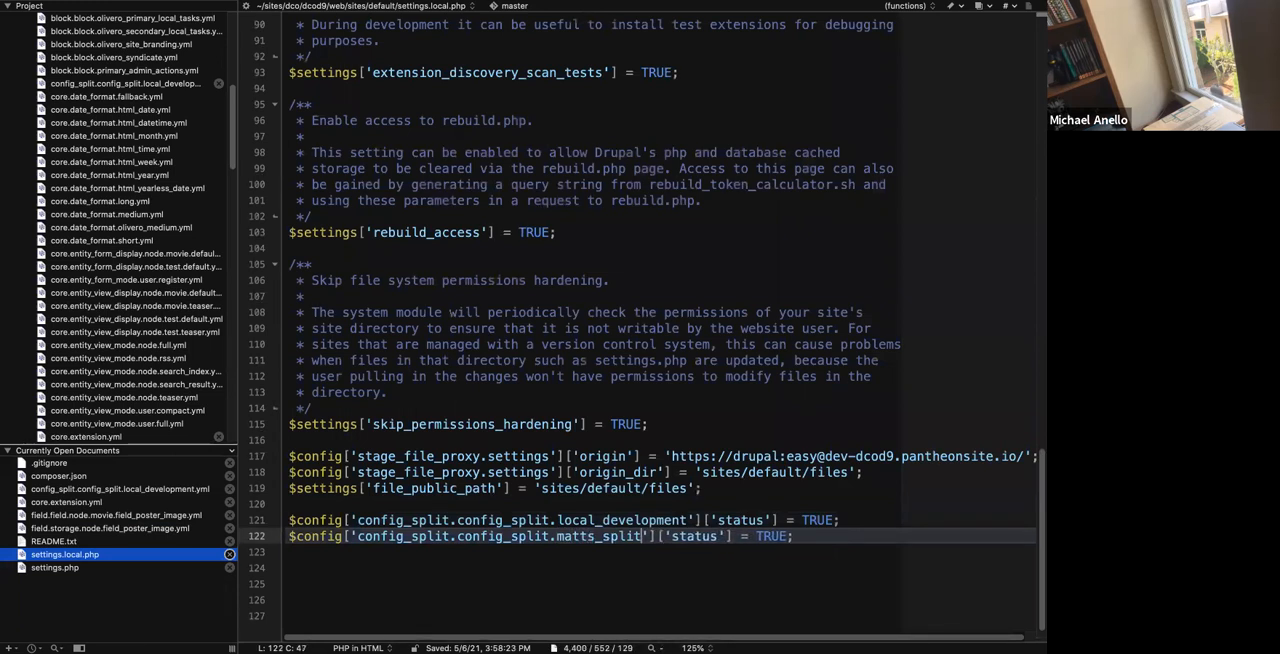
pyautogui.click(617, 488)
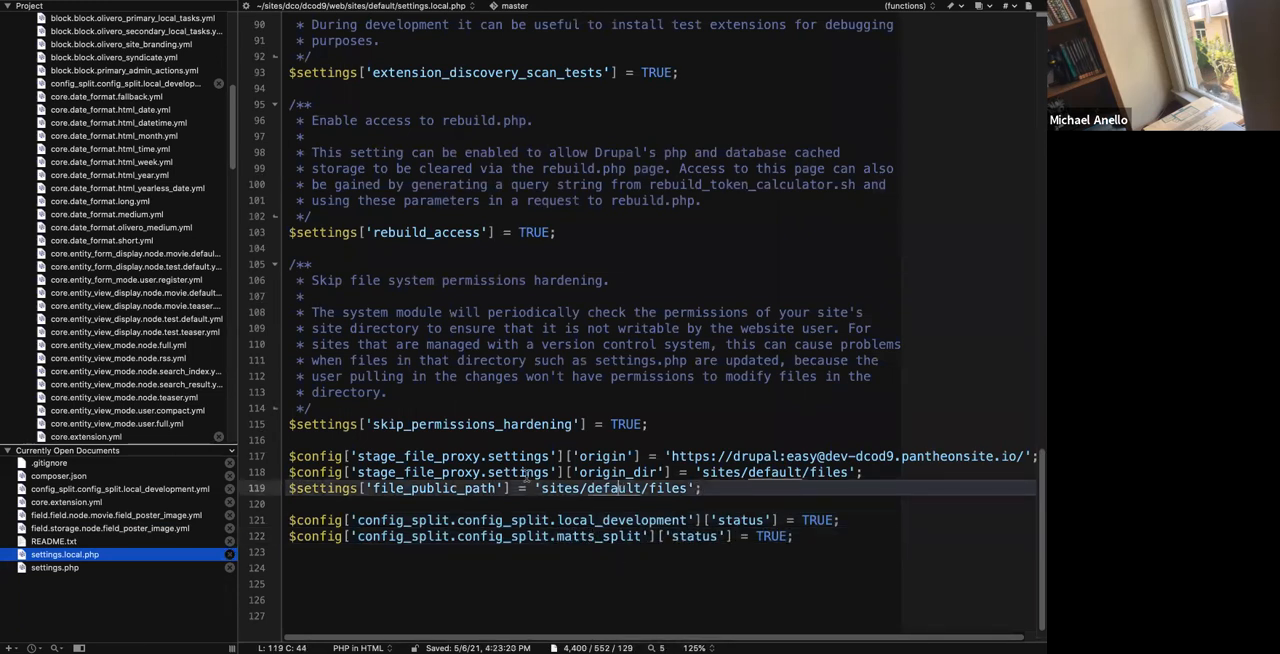
# Switch to the browser, open the Configuration synchronization page and reload it to check the config splits in use.
pyautogui.hotkey('ctrl', 'Left')
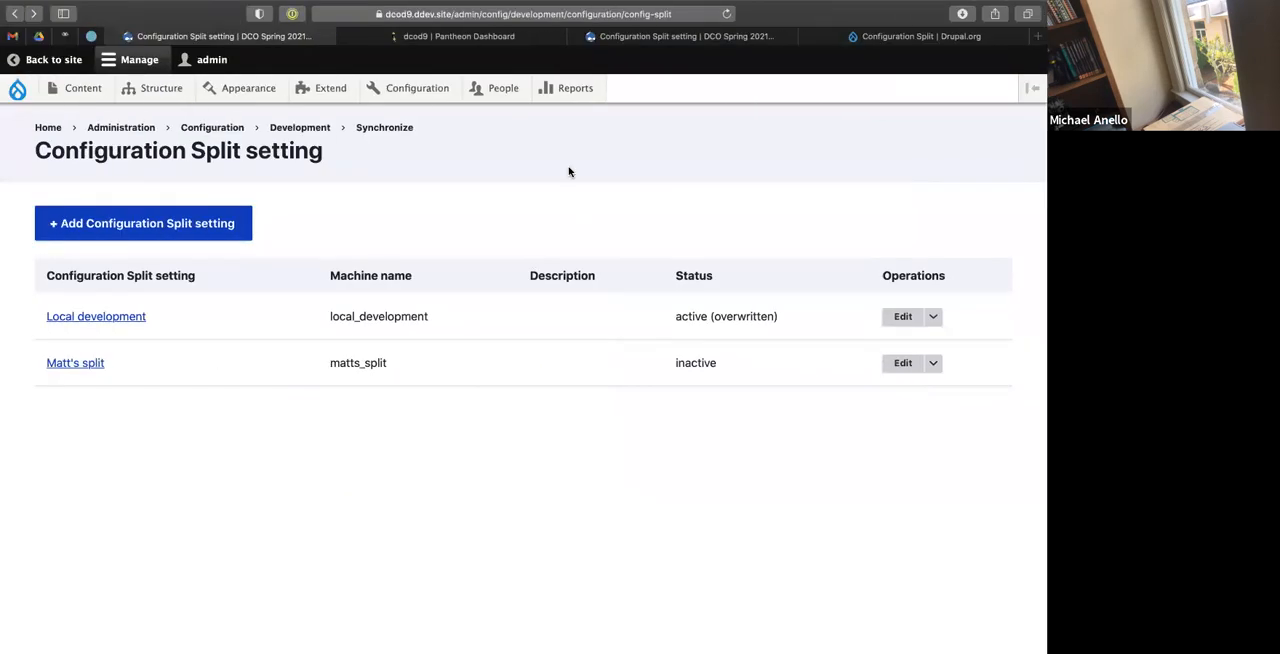
pyautogui.moveTo(380, 88)
pyautogui.moveTo(380, 233)
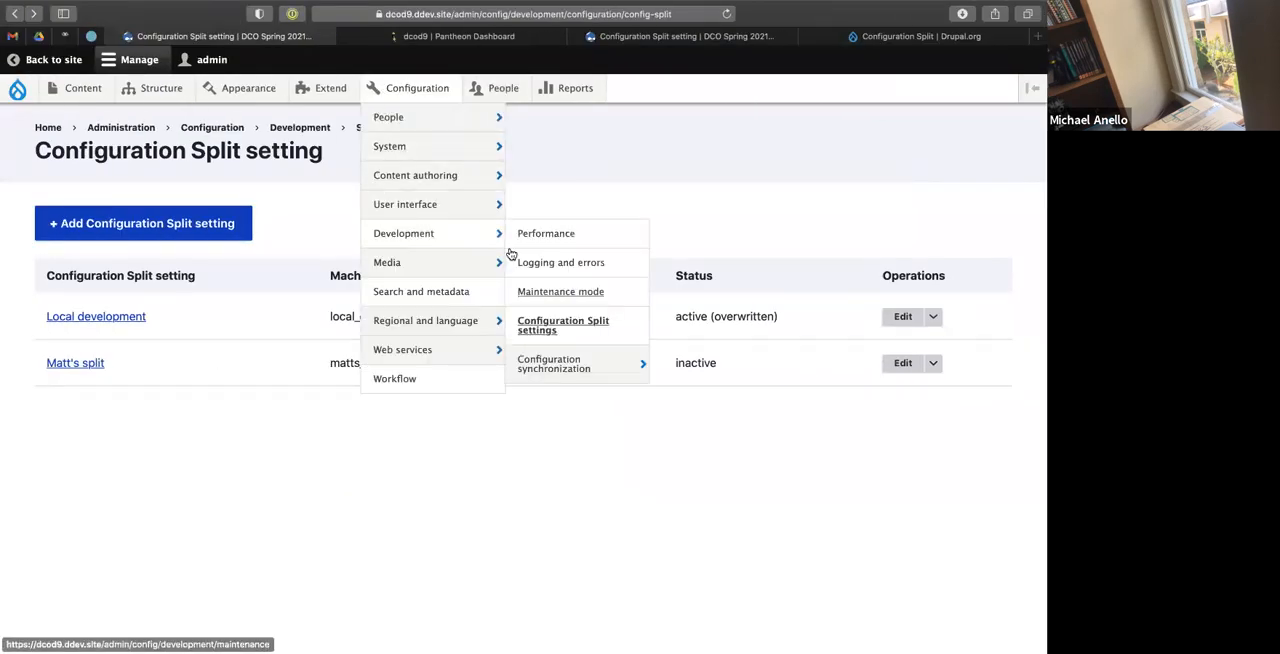
pyautogui.click(527, 365)
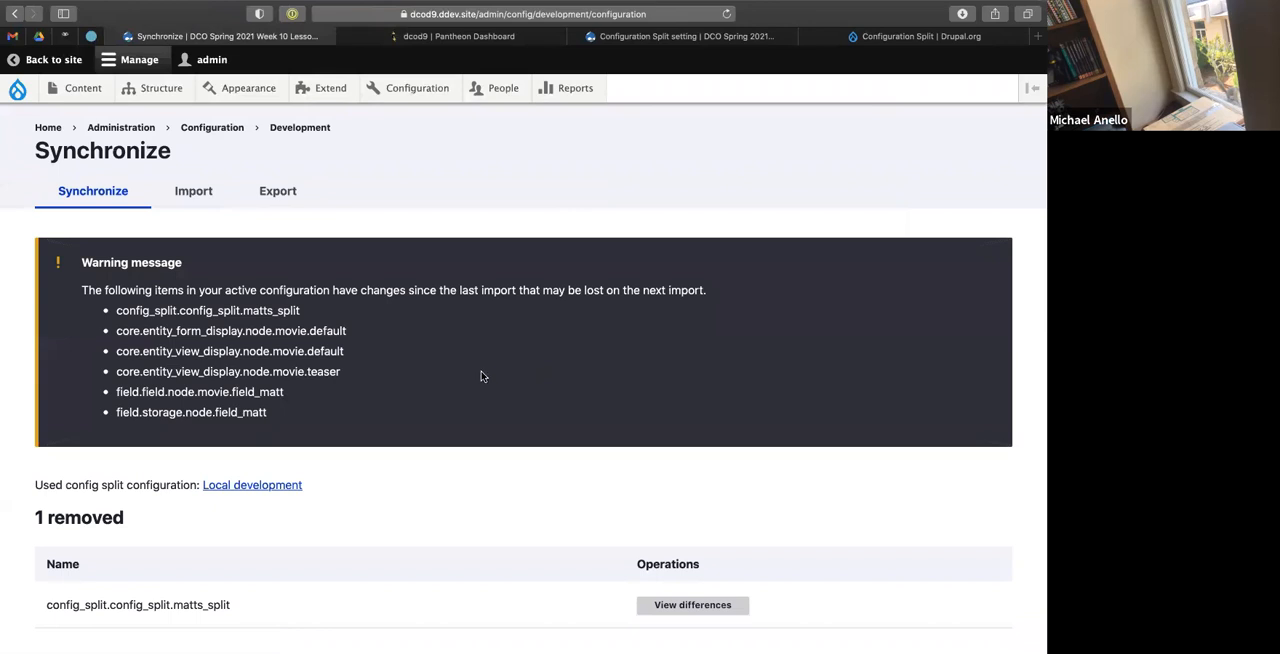
pyautogui.press('super+r')
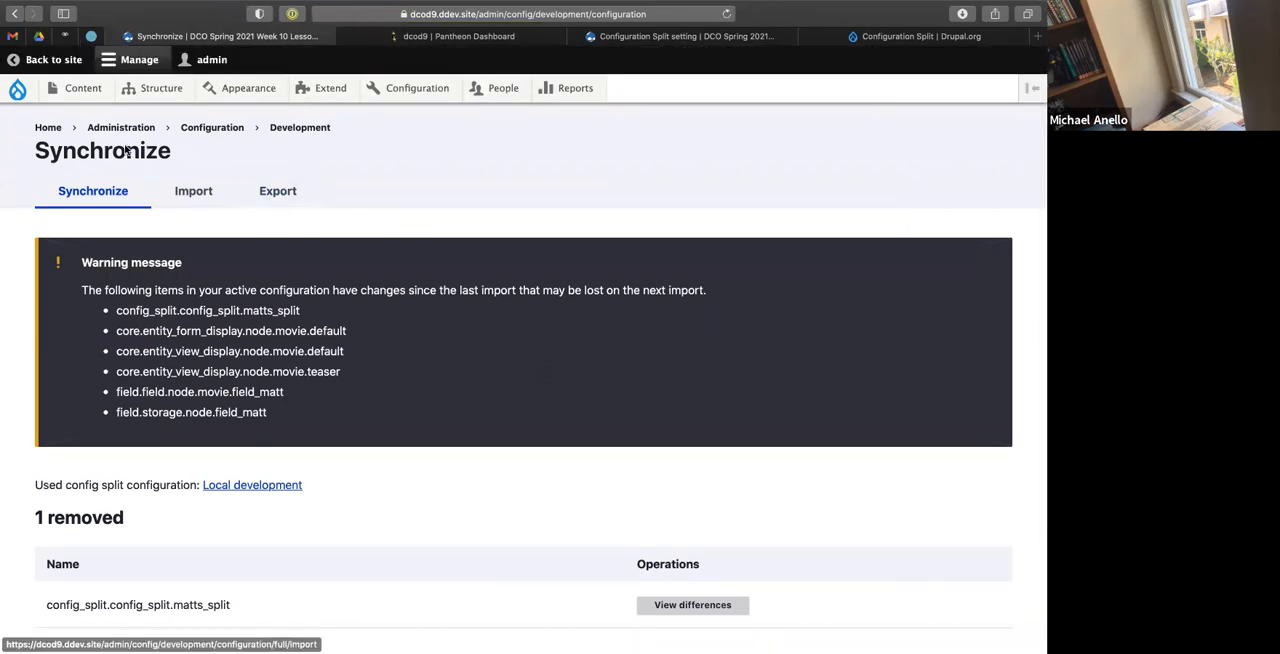
# Flush all of the site's caches and check which config splits the Synchronize page uses.
pyautogui.moveTo(18, 89)
pyautogui.click(35, 157)
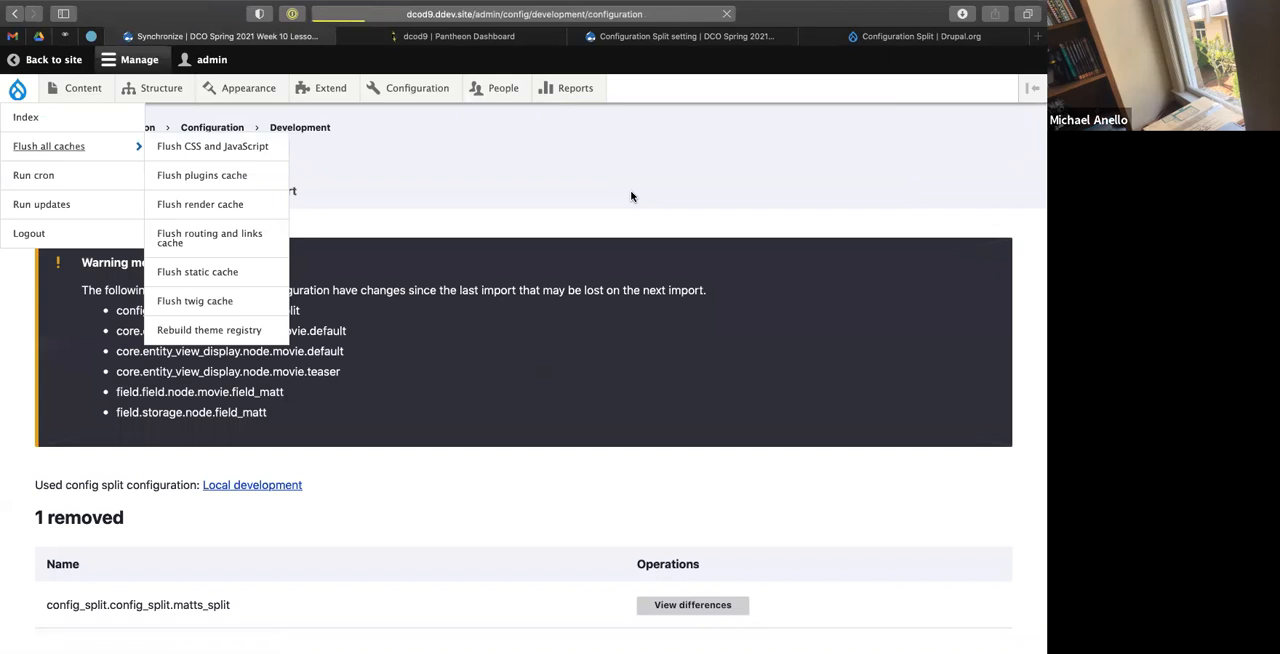
pyautogui.scroll(-3, 631, 194)
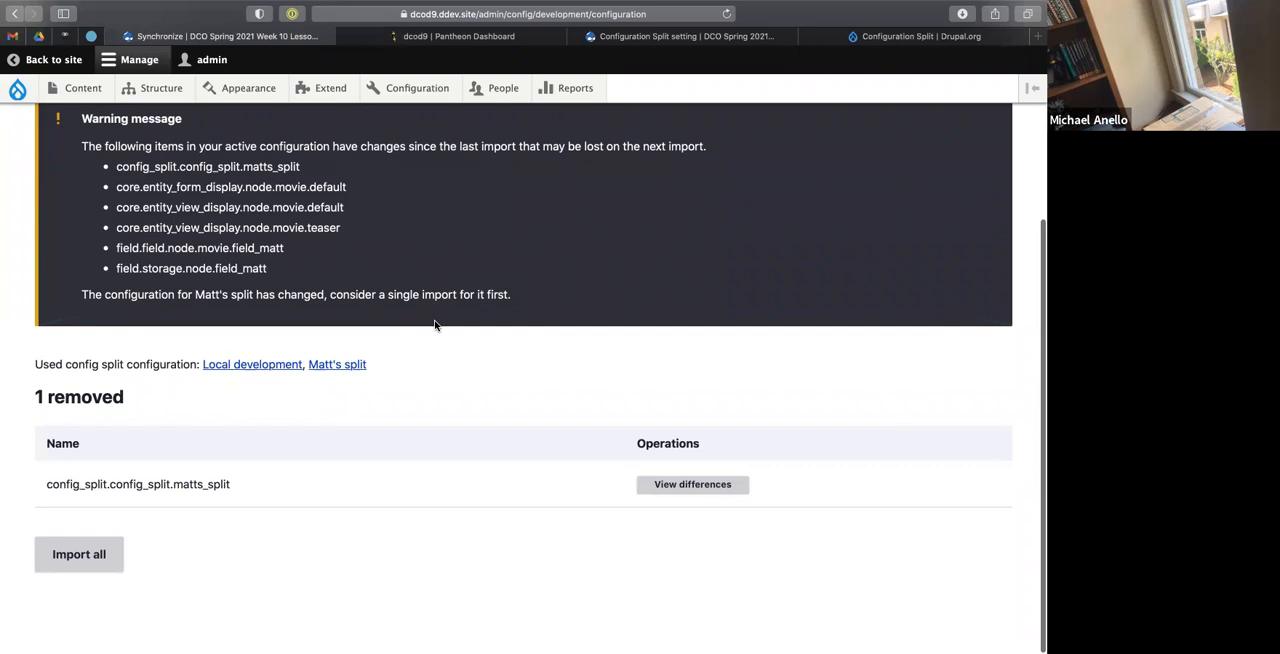
# Switch to the terminal, export the site's configuration with ddev drush config-export and accept overwriting the export directory.
pyautogui.scroll(2, 435, 325)
pyautogui.scroll(-2, 430, 323)
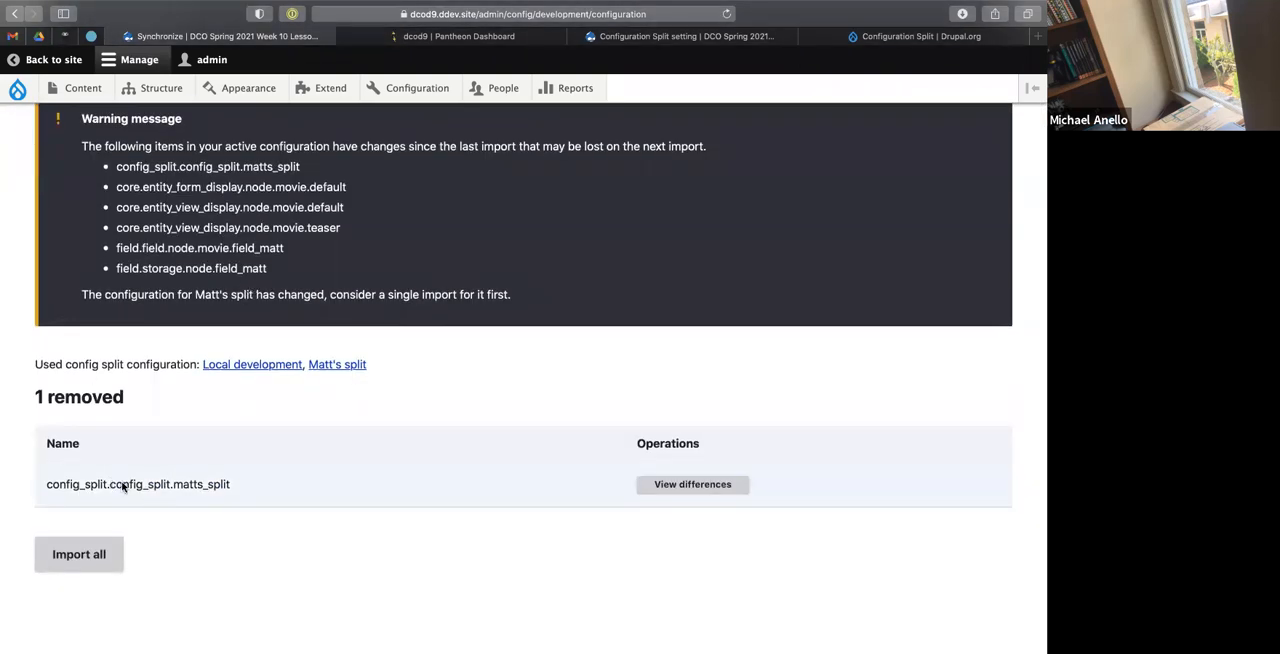
pyautogui.hotkey('ctrl', 'Left')
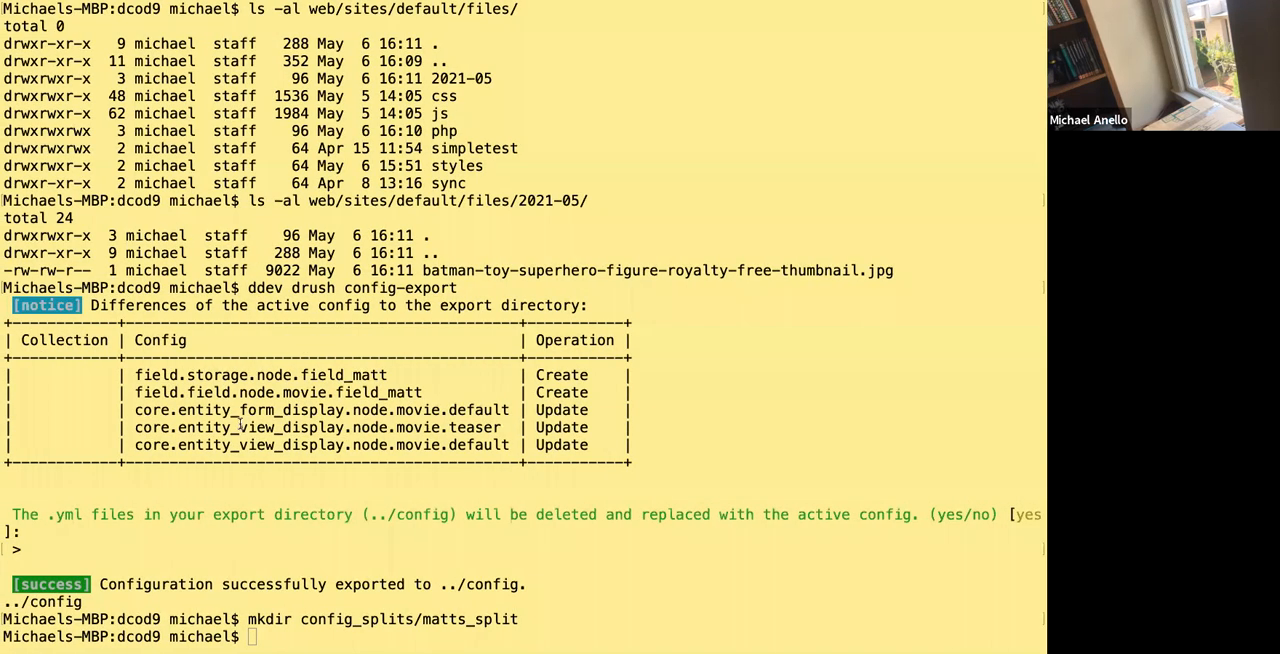
pyautogui.press('Up')
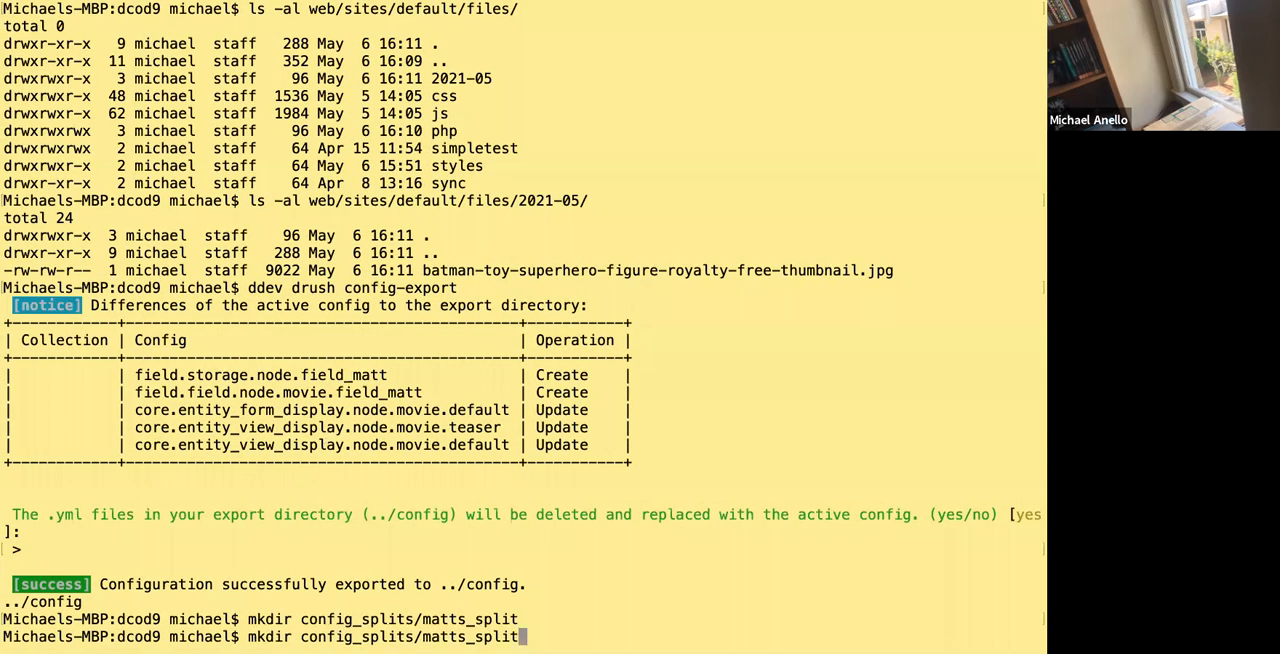
pyautogui.press('Up')
pyautogui.press('Return')
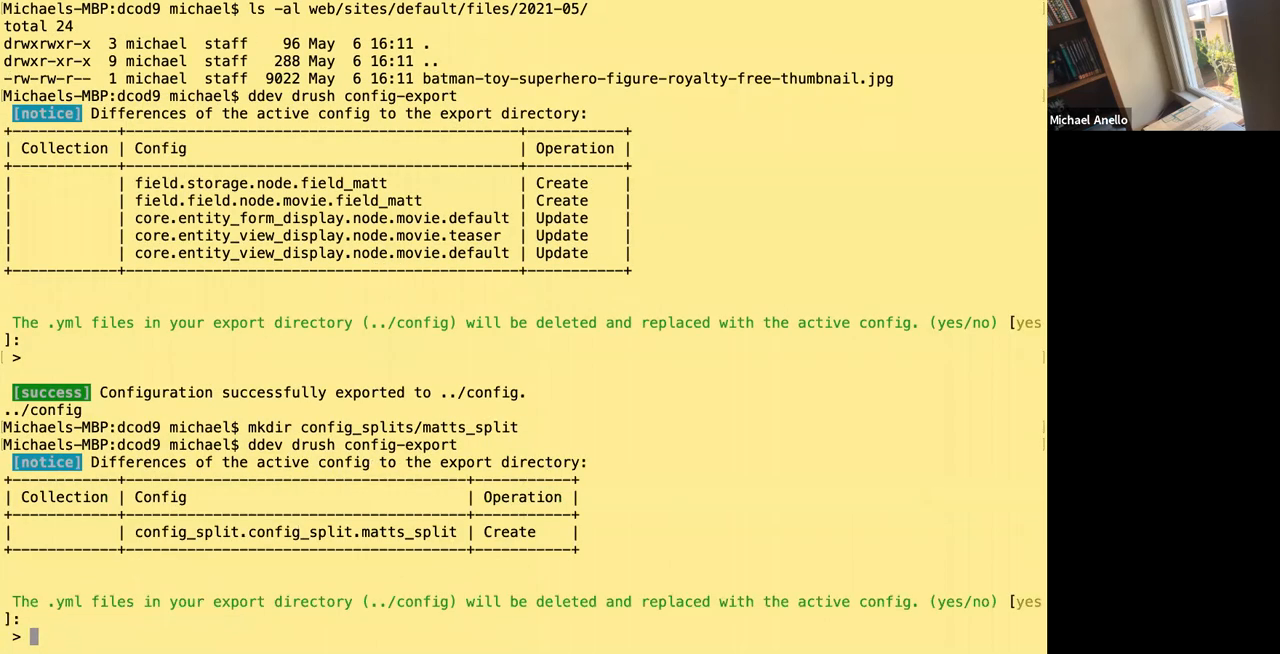
pyautogui.press('Return')
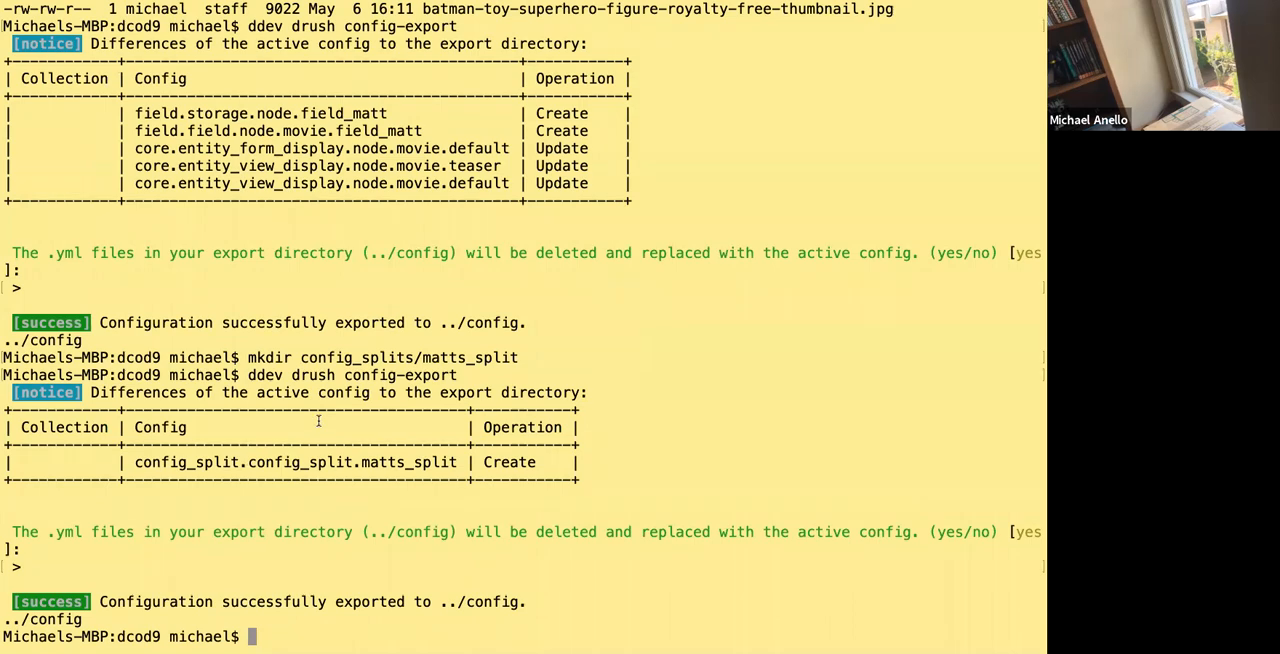
# Switch to the browser and reload the Synchronize page to check for remaining configuration changes.
pyautogui.hotkey('ctrl', 'Right')
pyautogui.hotkey('ctrl', 'Right')
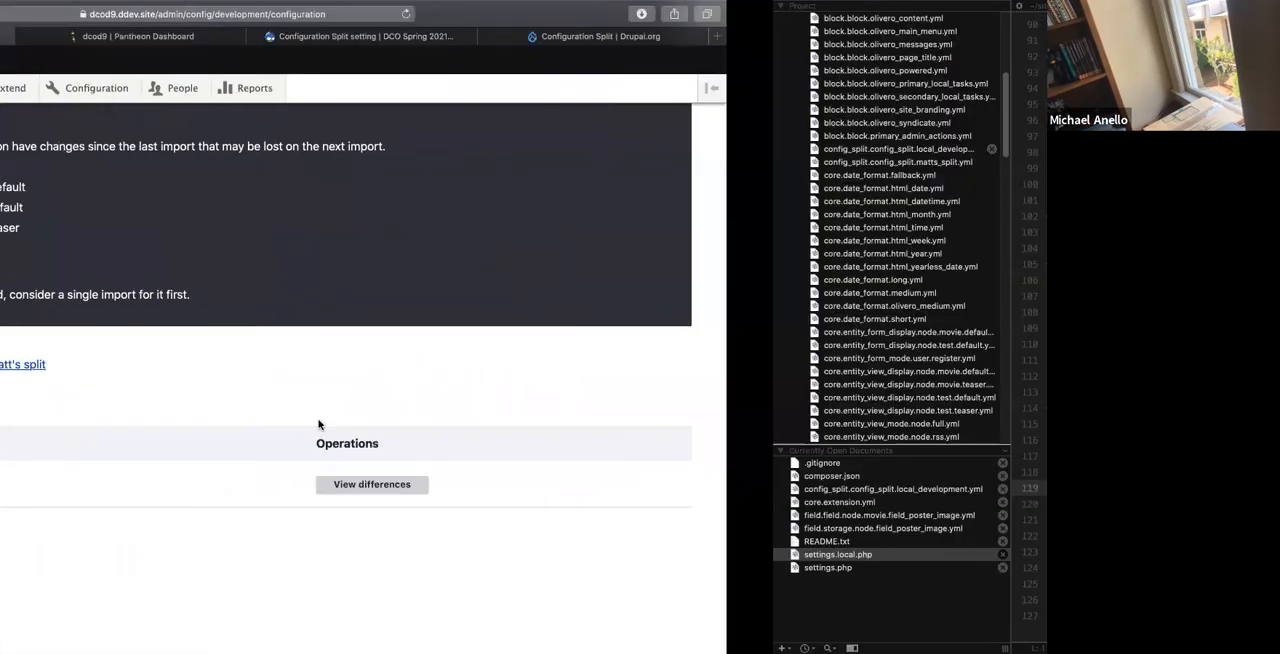
pyautogui.hotkey('ctrl', 'Left')
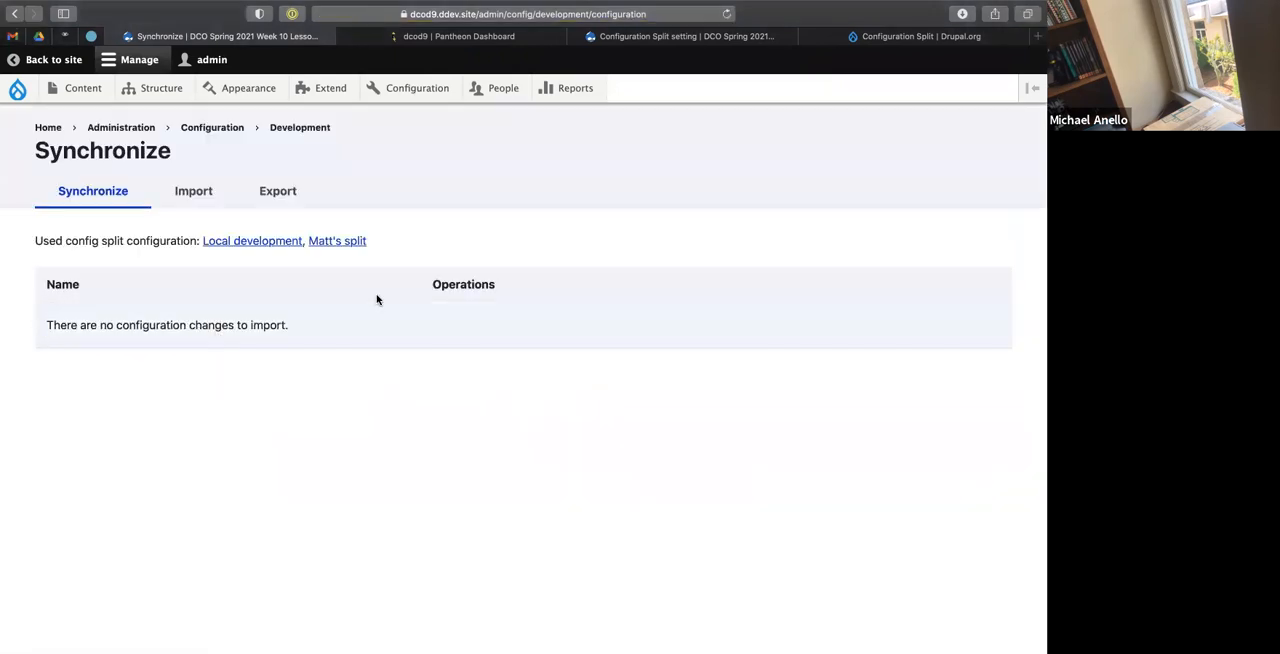
# Switch to the code editor and expand the matts_split folder inside config_splits to check its exported files.
pyautogui.hotkey('ctrl', 'Right')
pyautogui.scroll(5, 11, 160)
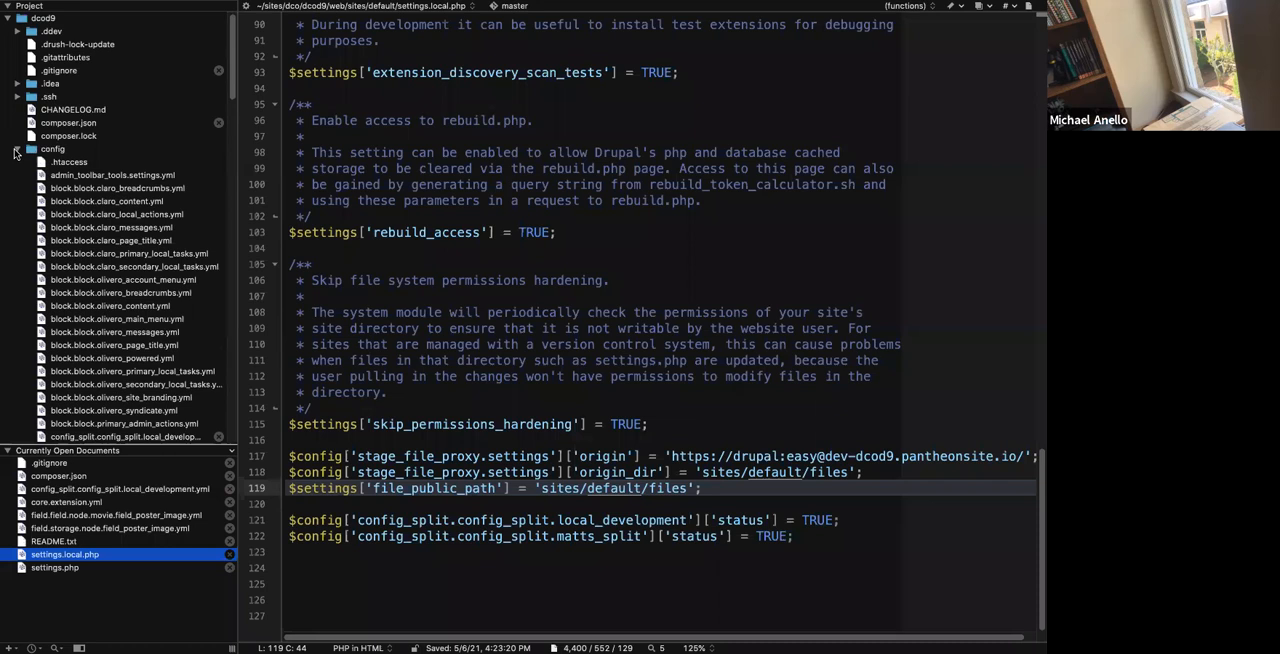
pyautogui.scroll(-15, 14, 153)
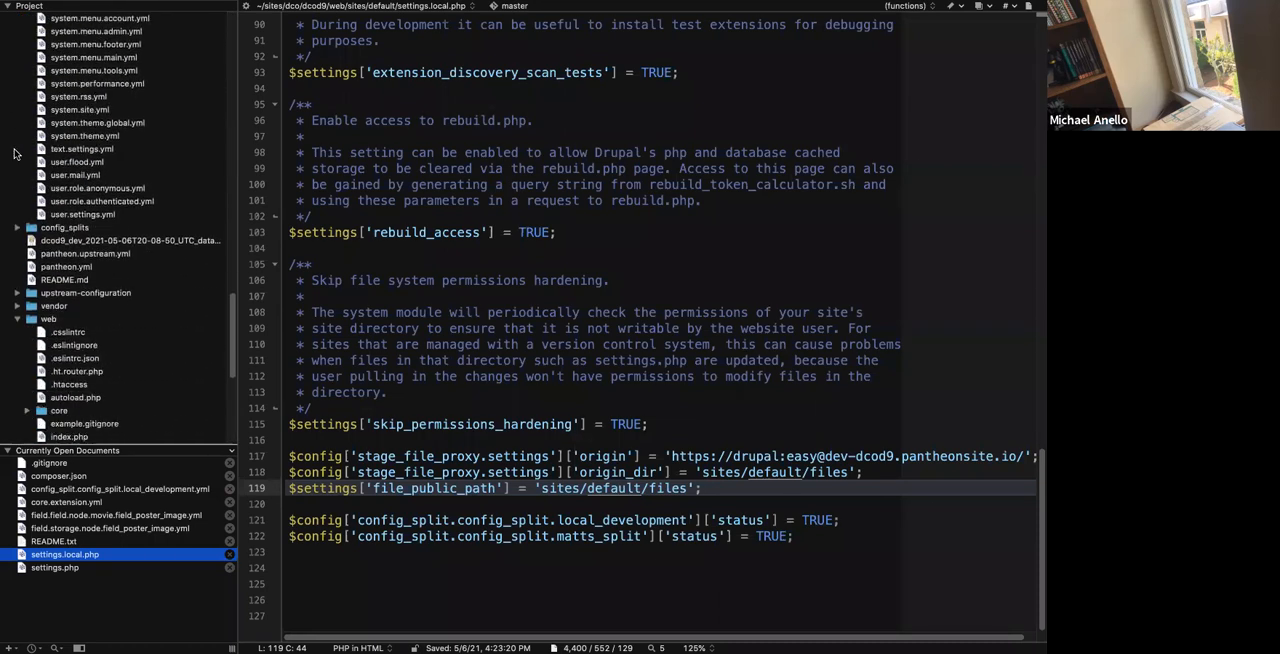
pyautogui.scroll(-3, 14, 153)
pyautogui.click(16, 109)
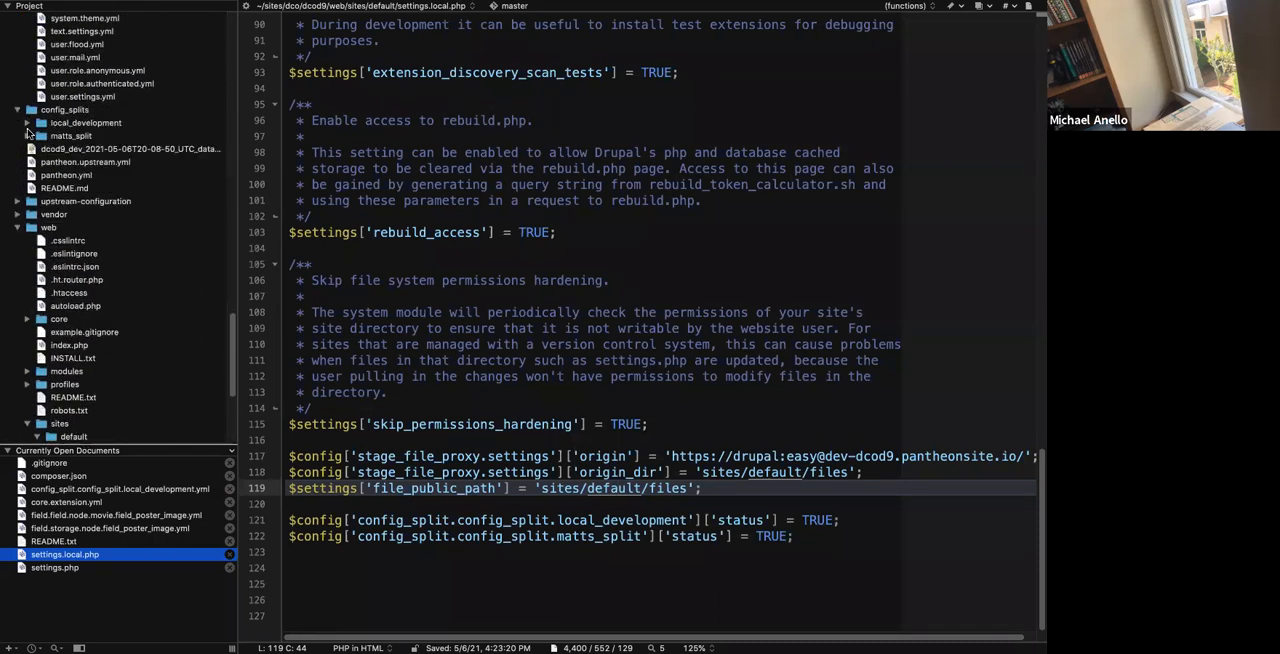
pyautogui.click(28, 135)
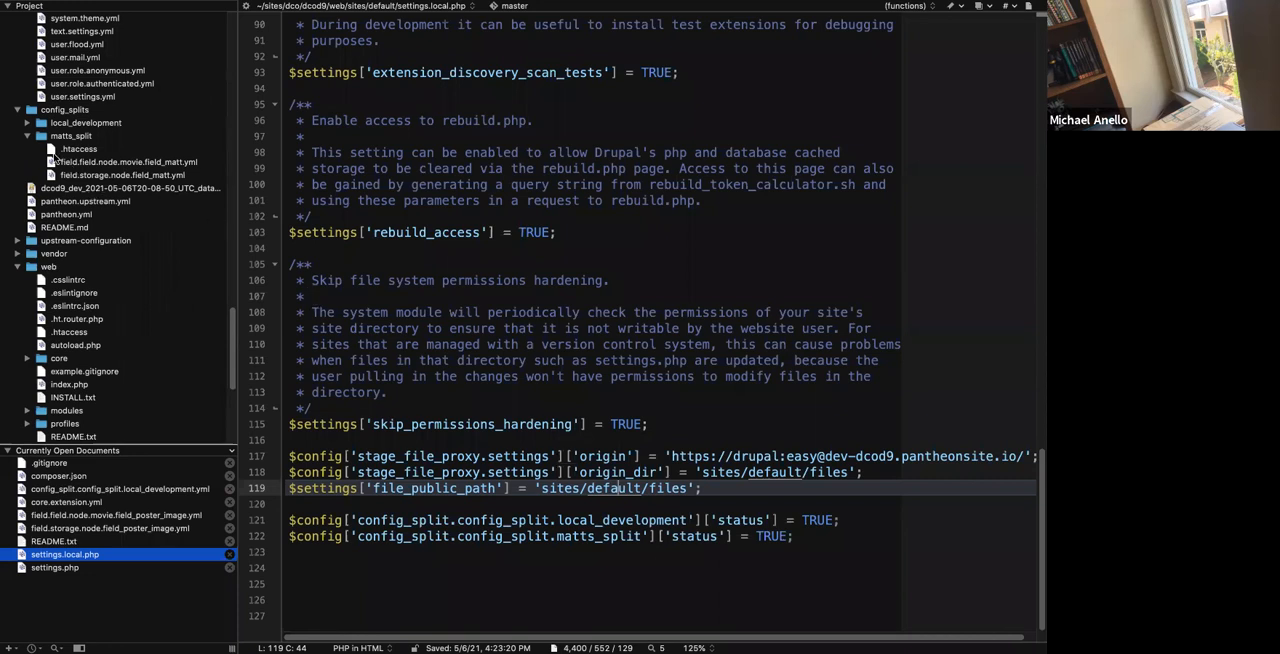
# Open config_split.config_split.matts_split.yml from the config folder and examine its blacklist and graylist entries.
pyautogui.scroll(10, 55, 155)
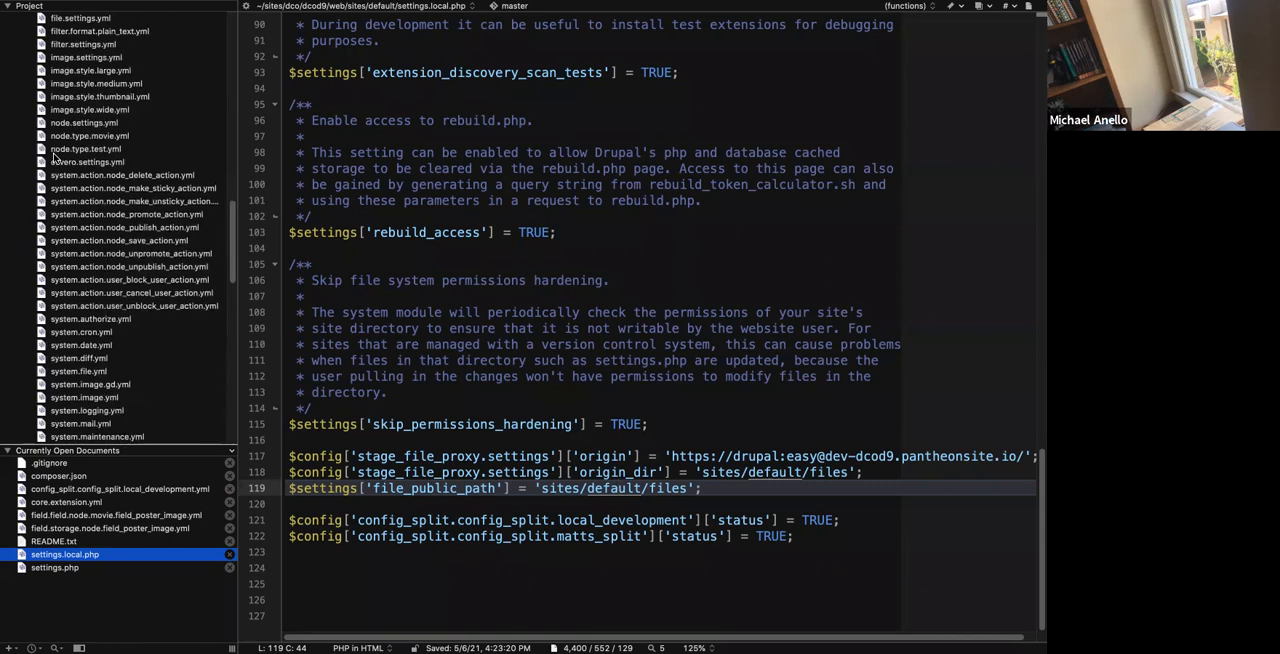
pyautogui.scroll(5, 55, 155)
pyautogui.scroll(8, 55, 155)
pyautogui.scroll(2, 55, 155)
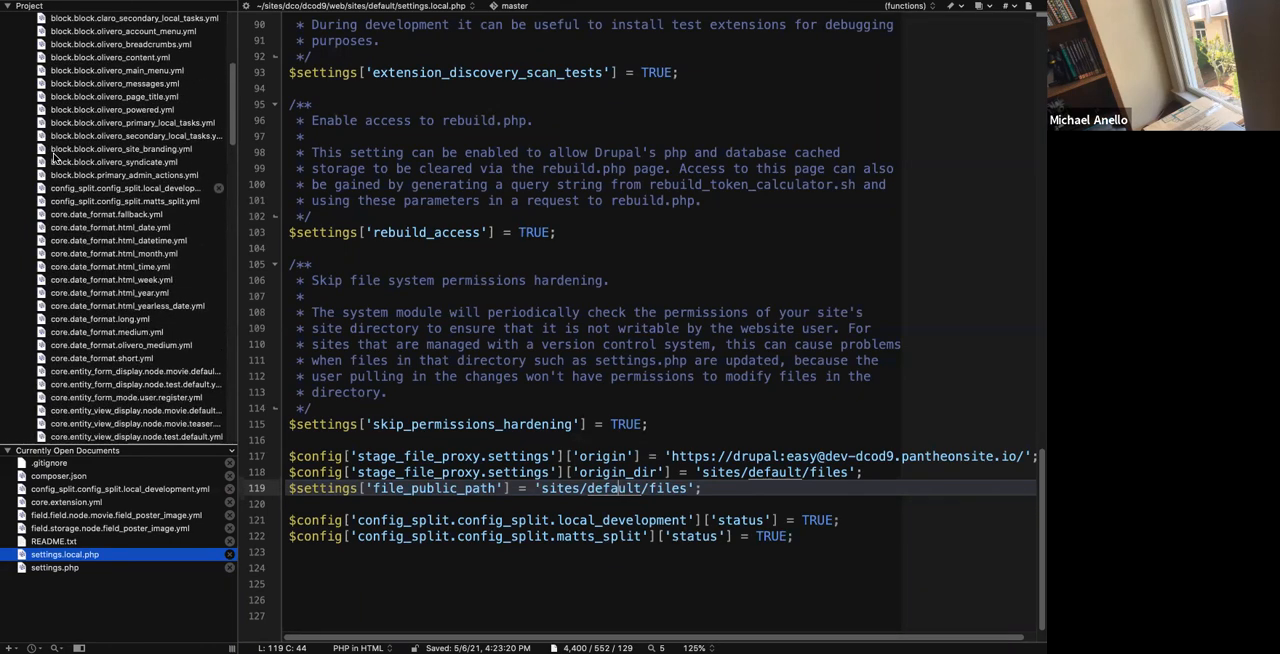
pyautogui.doubleClick(146, 203)
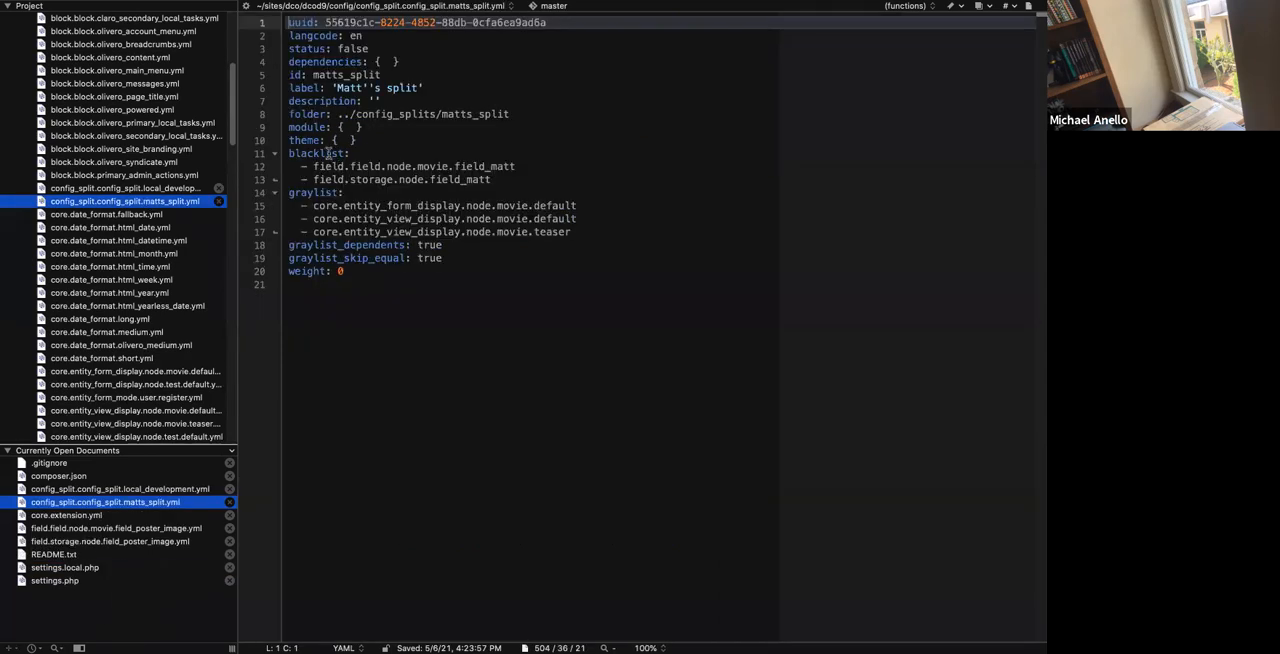
pyautogui.click(370, 153)
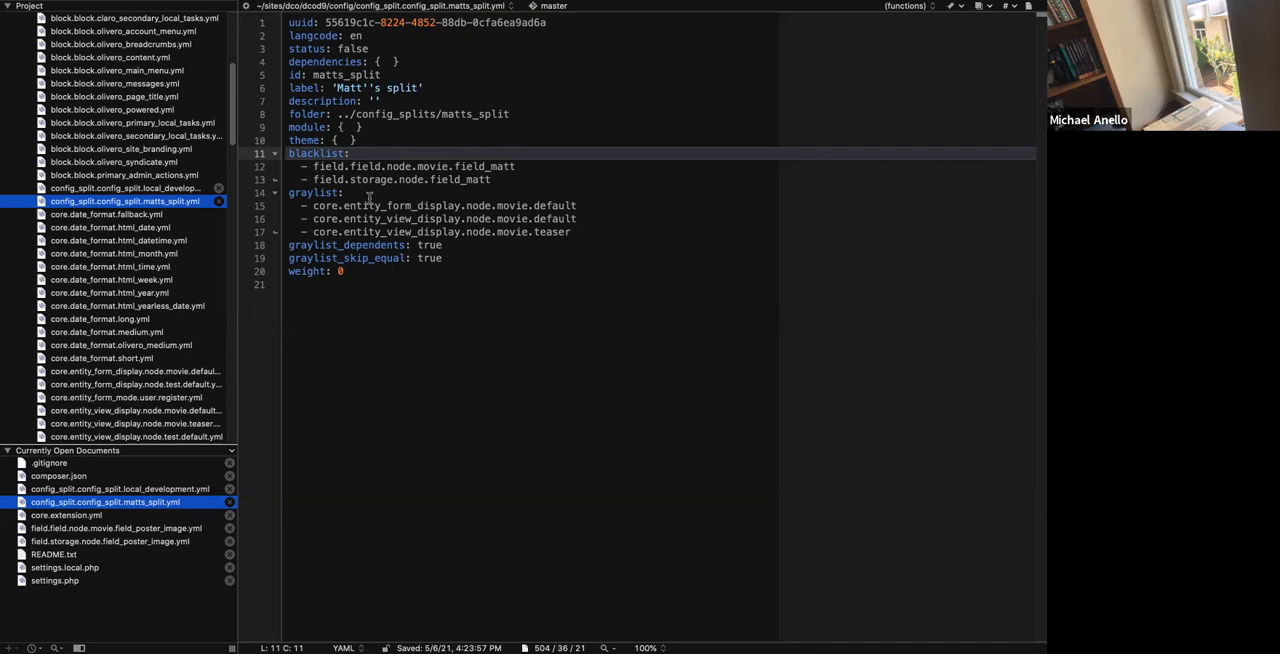
# Switch to the terminal and check the repository's modified and untracked files with git status.
pyautogui.hotkey('ctrl', 'Left')
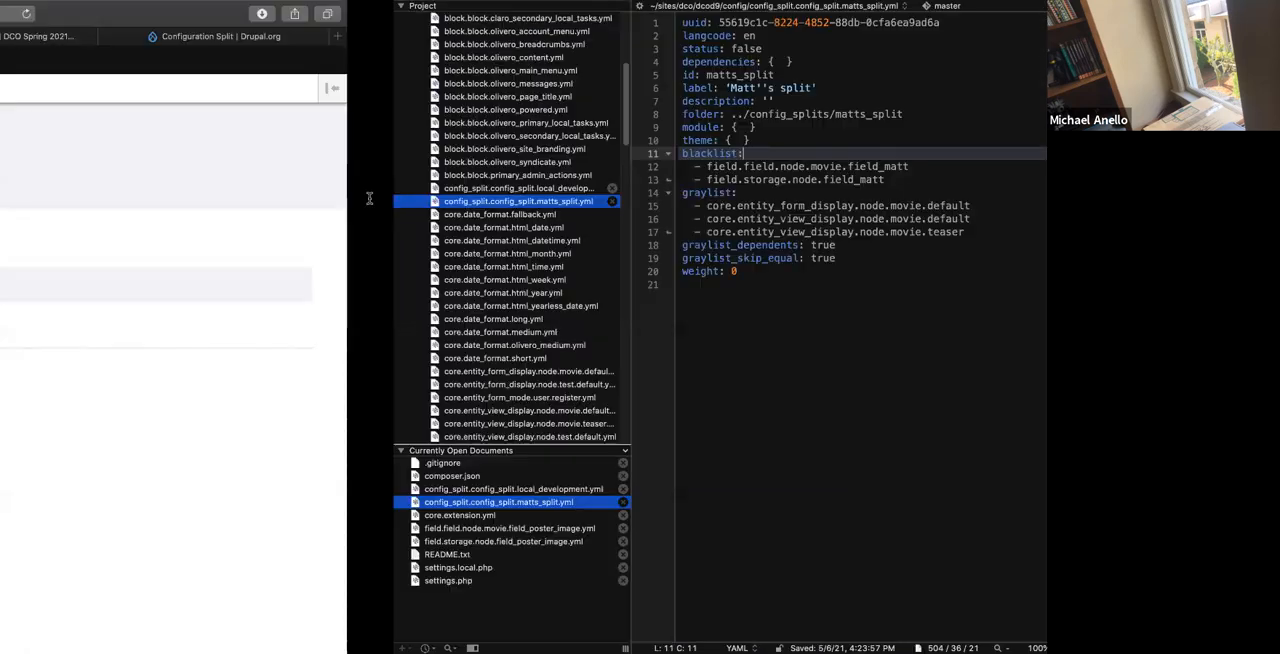
pyautogui.hotkey('ctrl', 'Left')
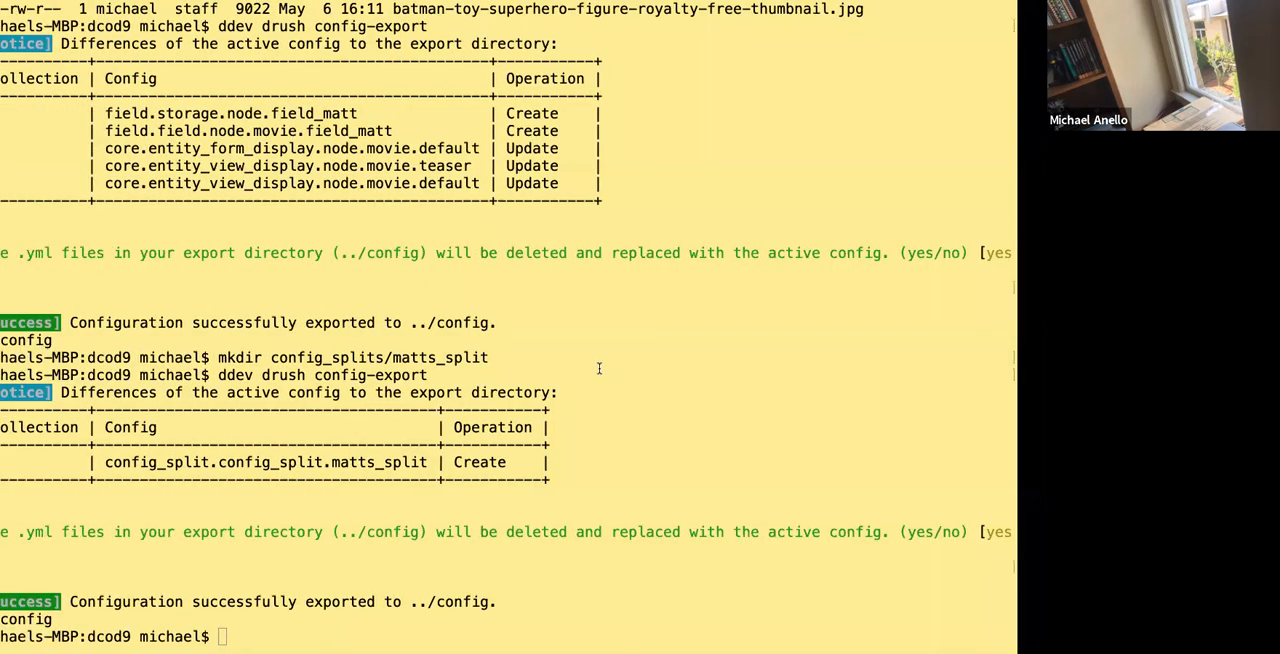
pyautogui.write('git status')
pyautogui.press('Return')
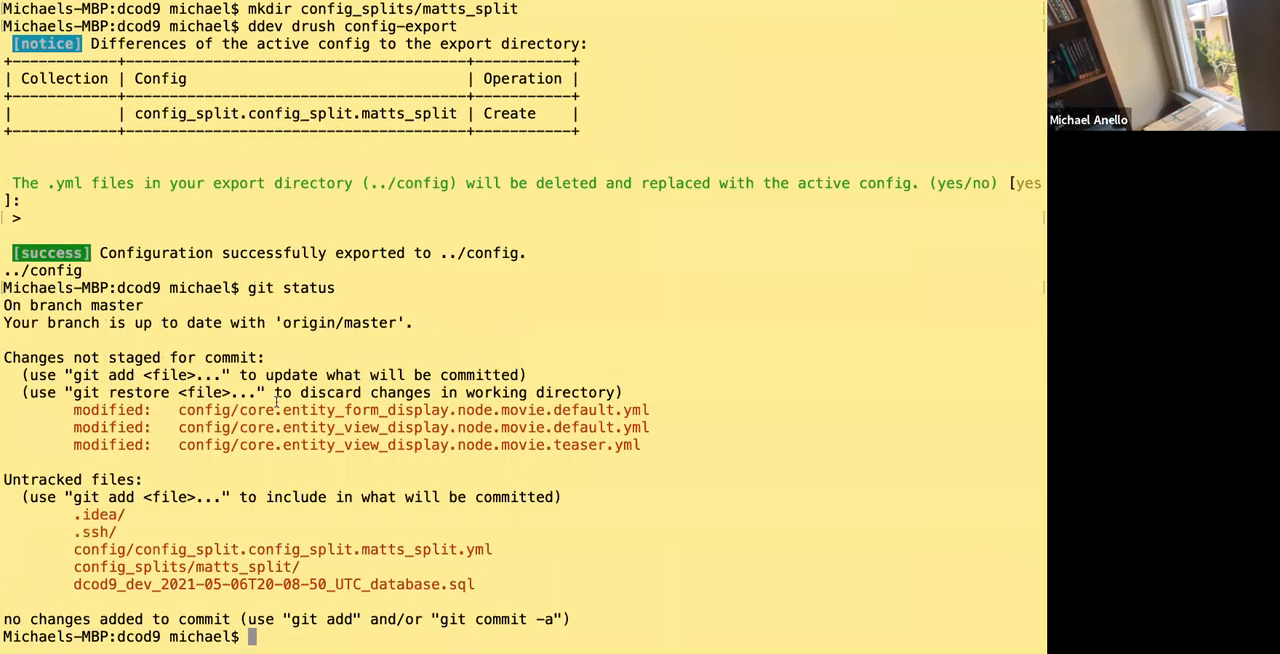
# Run git diff on config/core.entity_form_display.node.movie.default.yml and examine the lines added for field_matt.
pyautogui.moveTo(174, 410); pyautogui.dragTo(655, 416)
pyautogui.press('super+c')
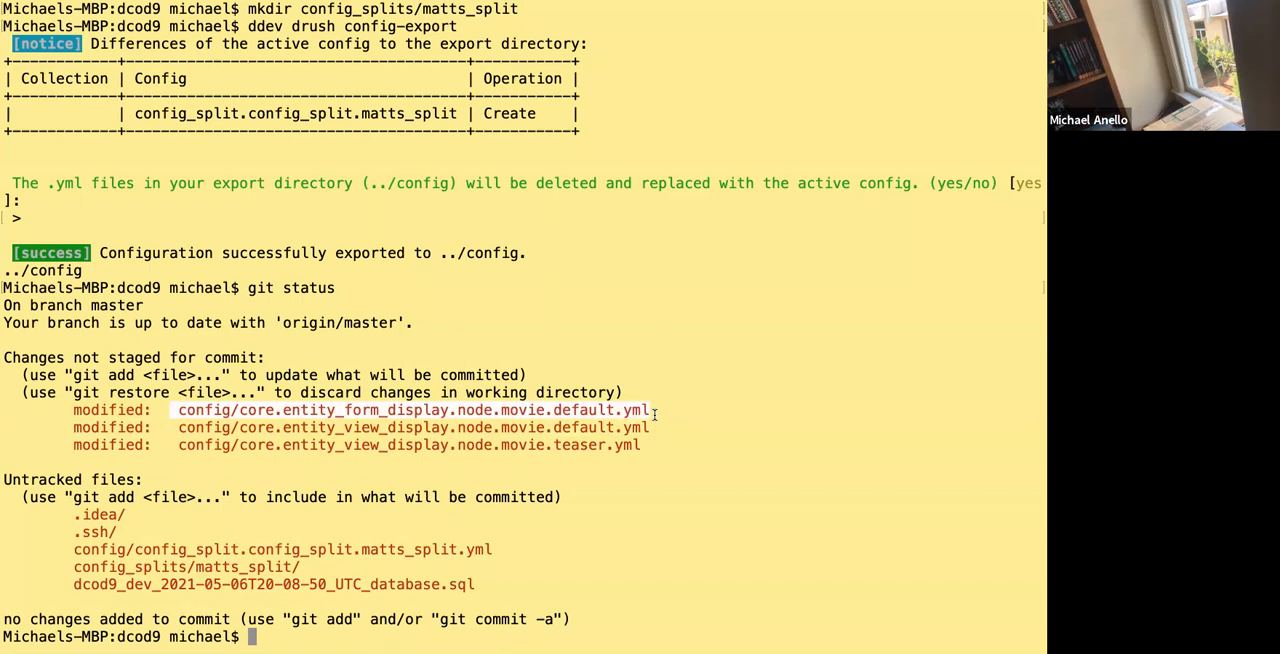
pyautogui.write('git diff')
pyautogui.press('super+v')
pyautogui.press('Return')
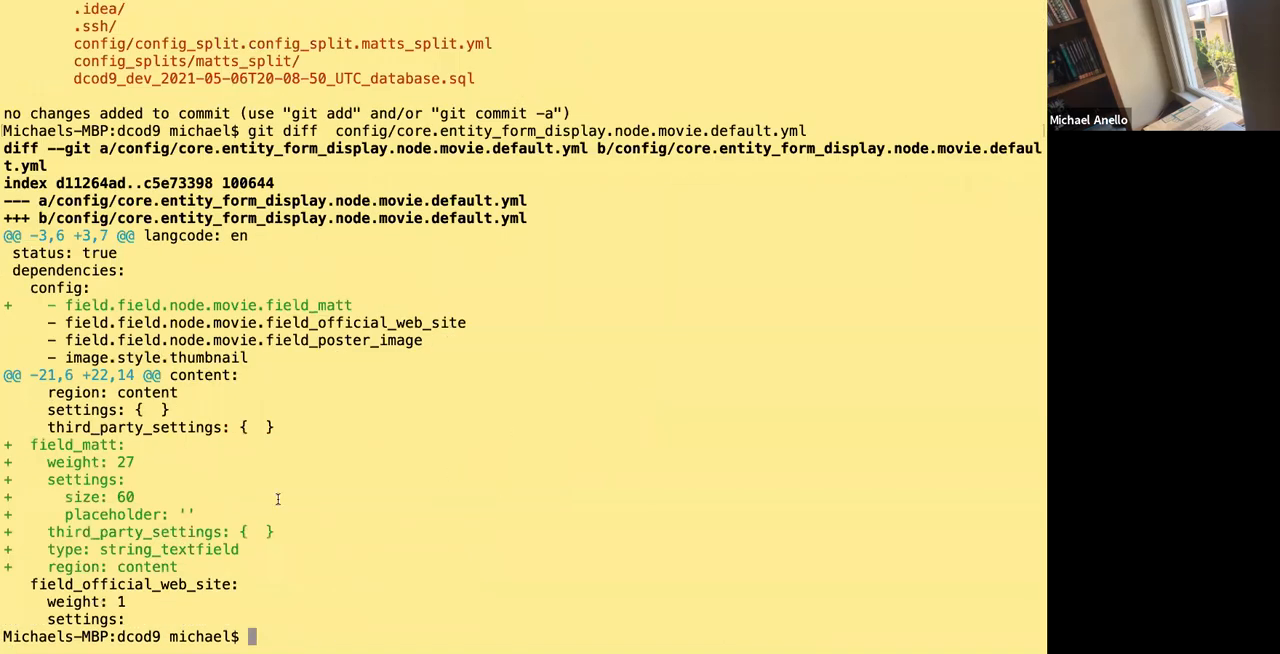
pyautogui.moveTo(30, 445); pyautogui.dragTo(123, 446)
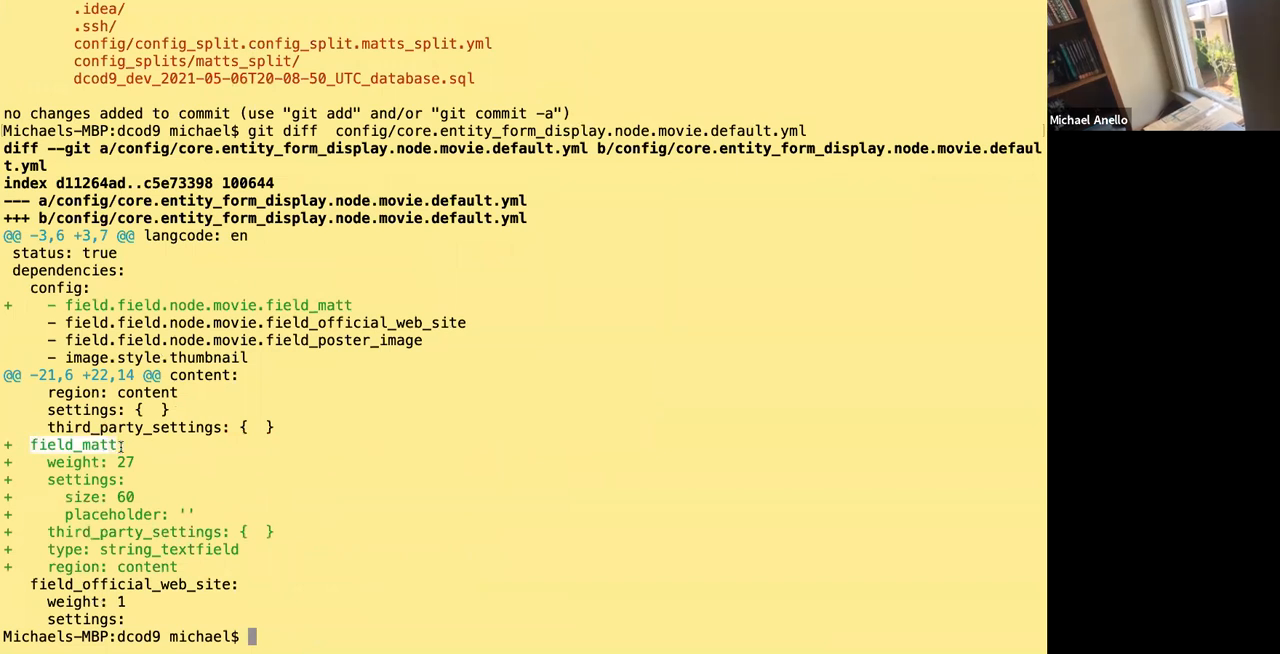
pyautogui.click(61, 305)
pyautogui.scroll(10, 61, 305)
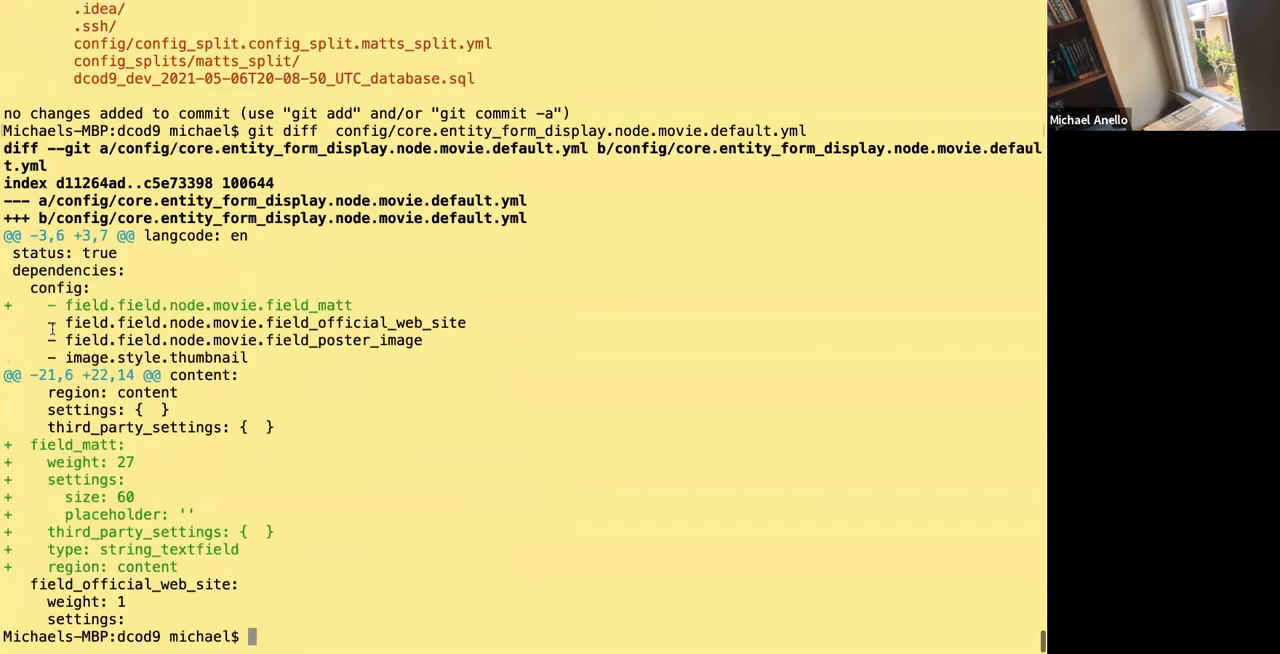
pyautogui.tripleClick(278, 304)
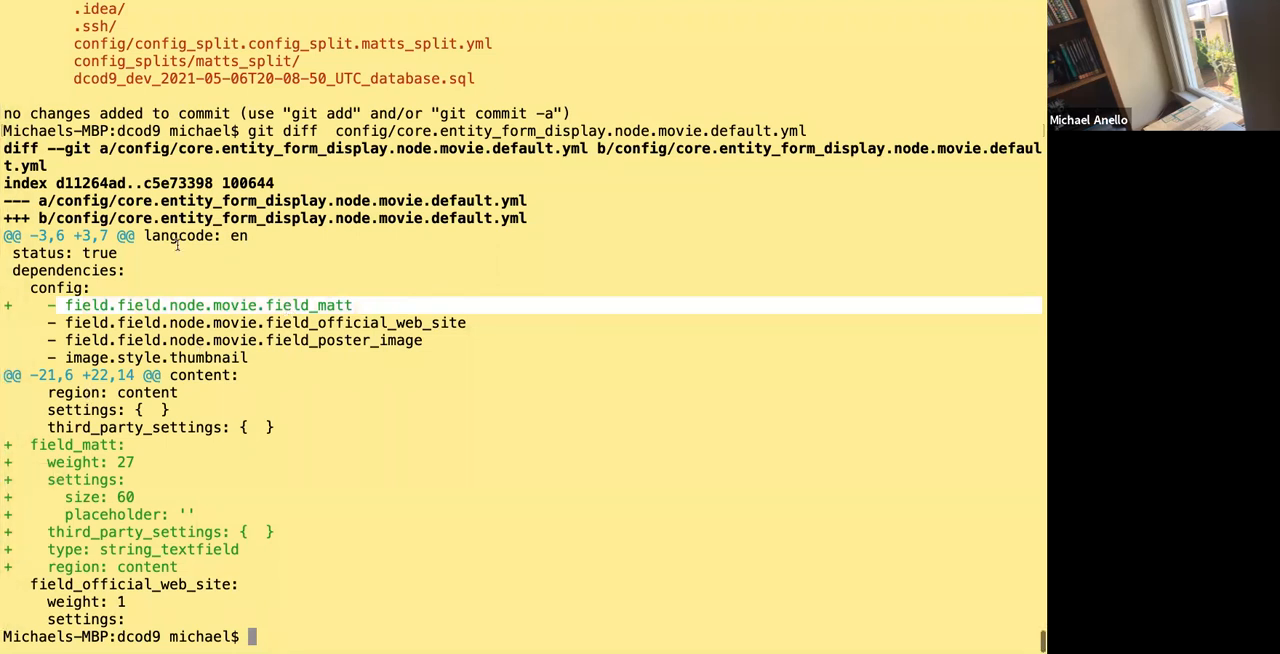
# Review the git status output again, comparing the modified Movie display files with the diff and the Synchronize page.
pyautogui.scroll(8, 177, 245)
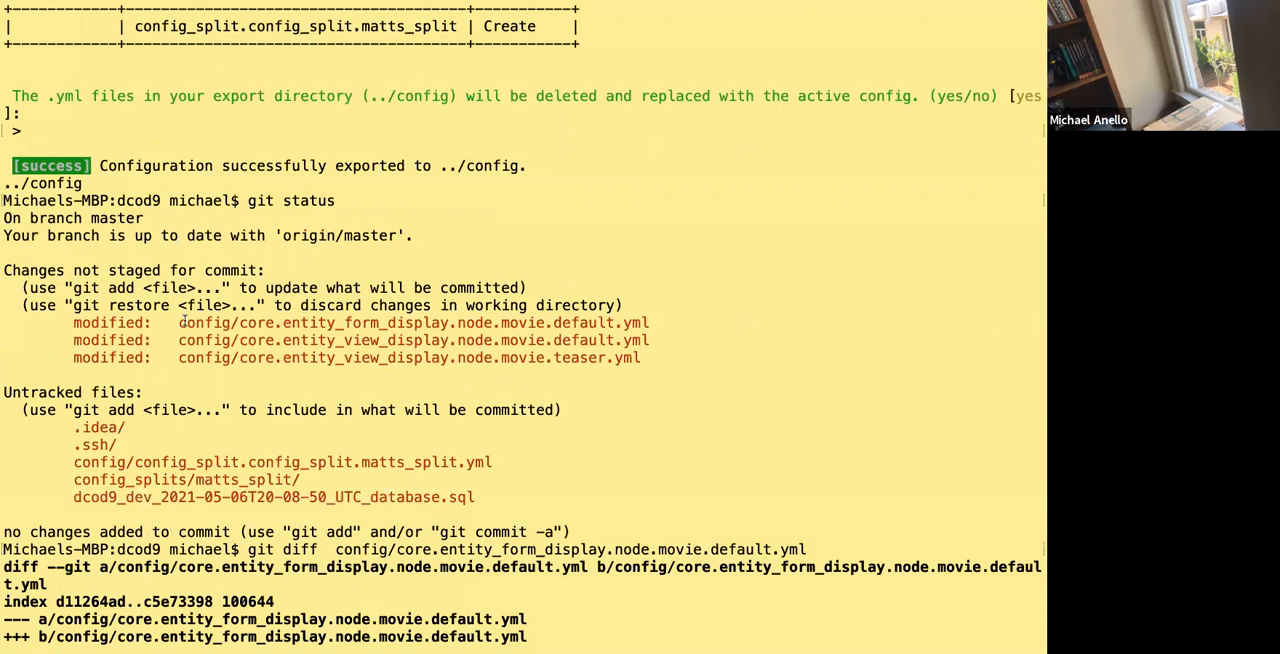
pyautogui.scroll(-8, 183, 320)
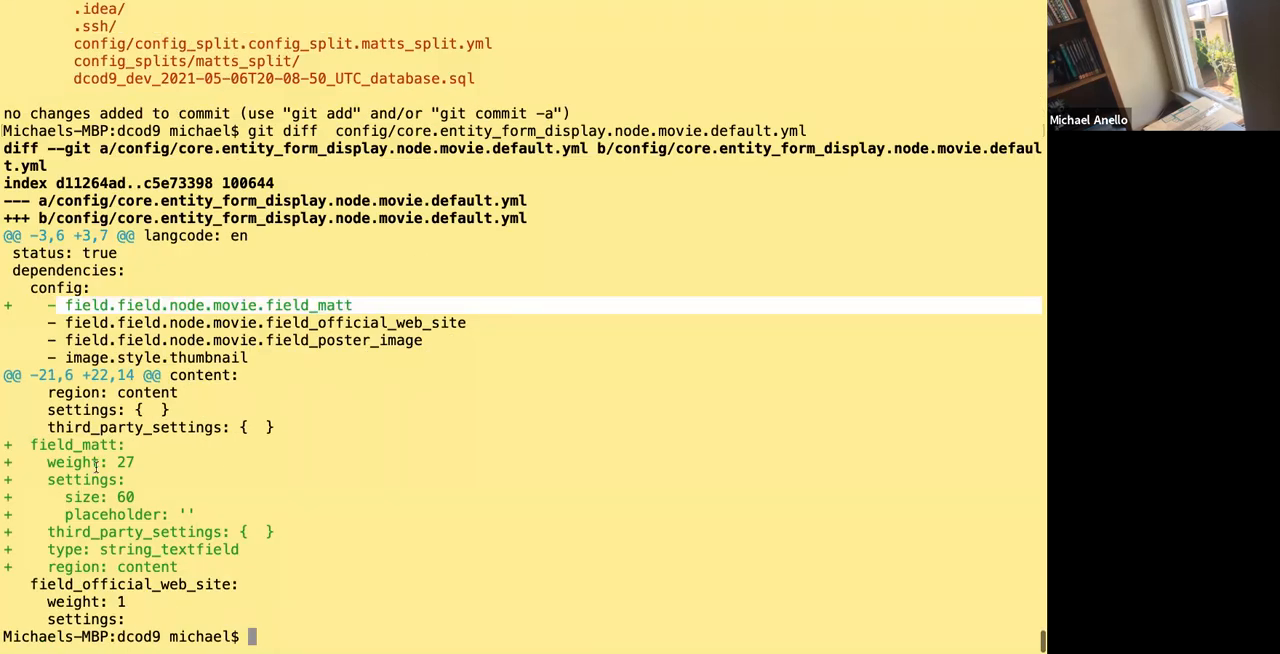
pyautogui.scroll(10, 262, 255)
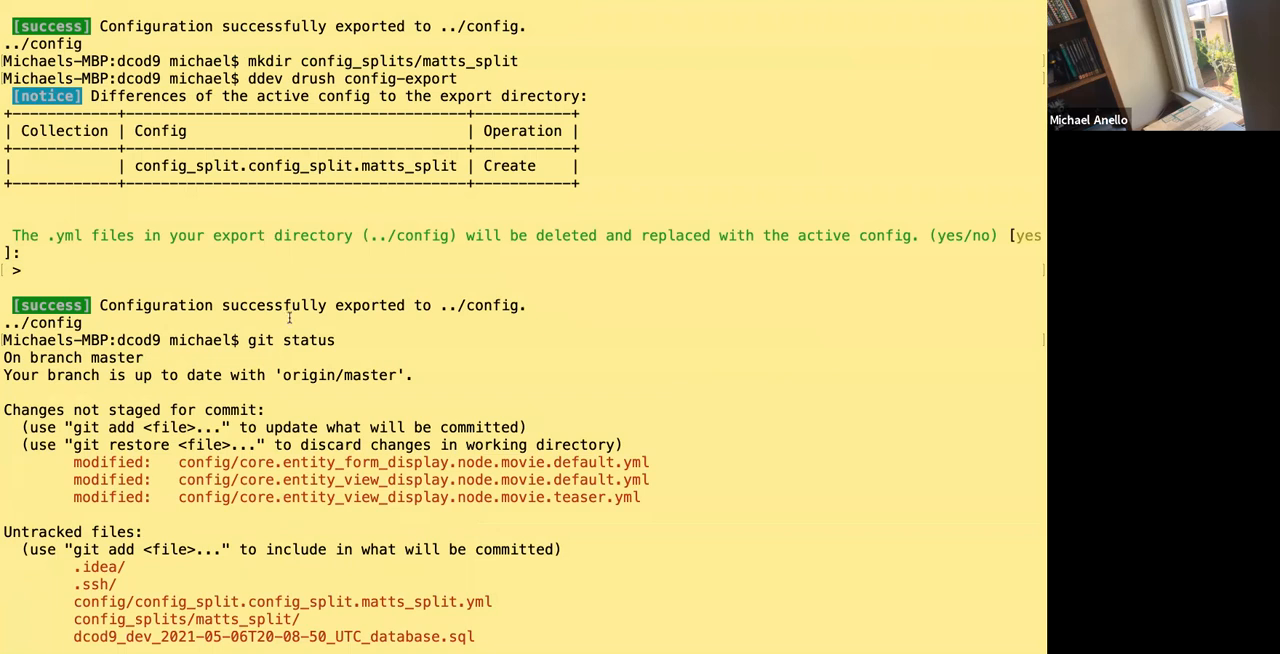
pyautogui.hotkey('ctrl', 'Right')
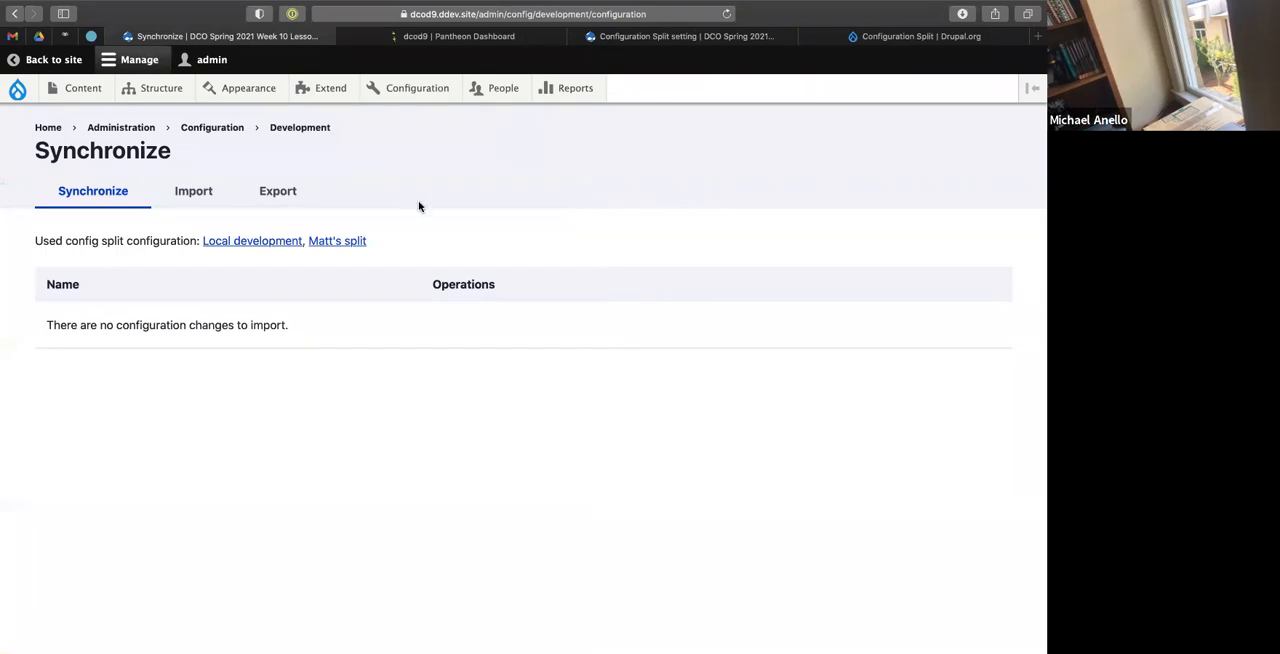
pyautogui.hotkey('ctrl', 'Left')
pyautogui.scroll(5, 283, 374)
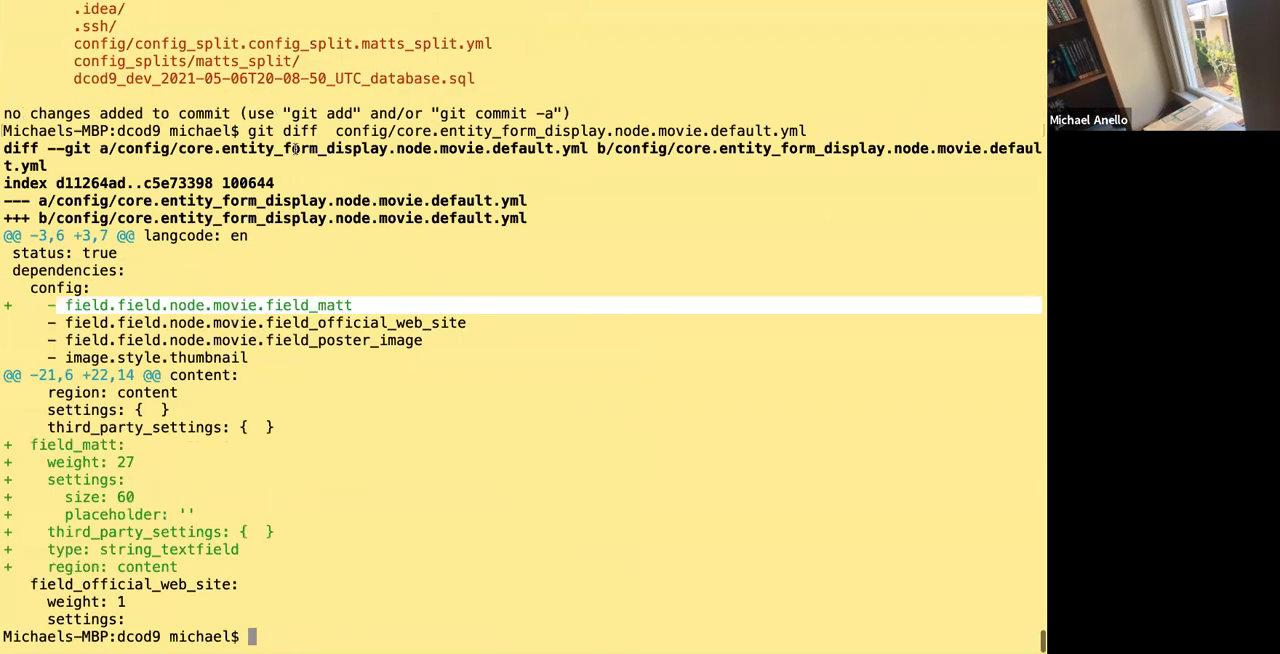
pyautogui.scroll(5, 294, 148)
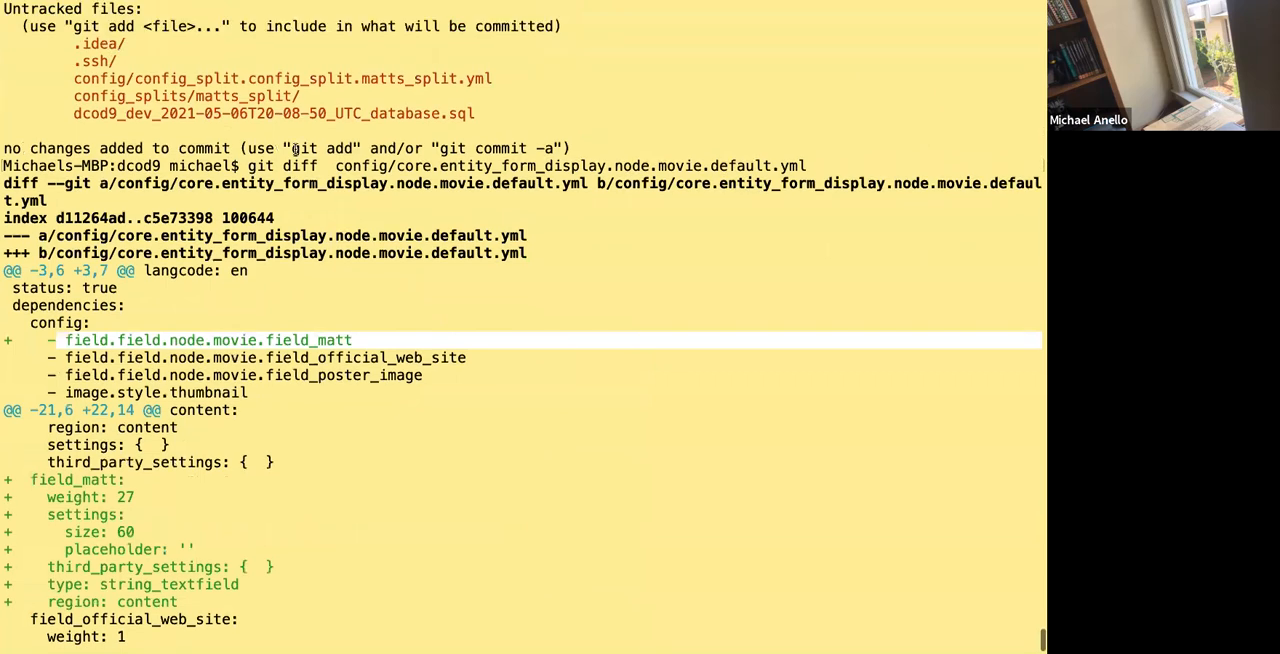
pyautogui.moveTo(176, 148); pyautogui.dragTo(647, 181)
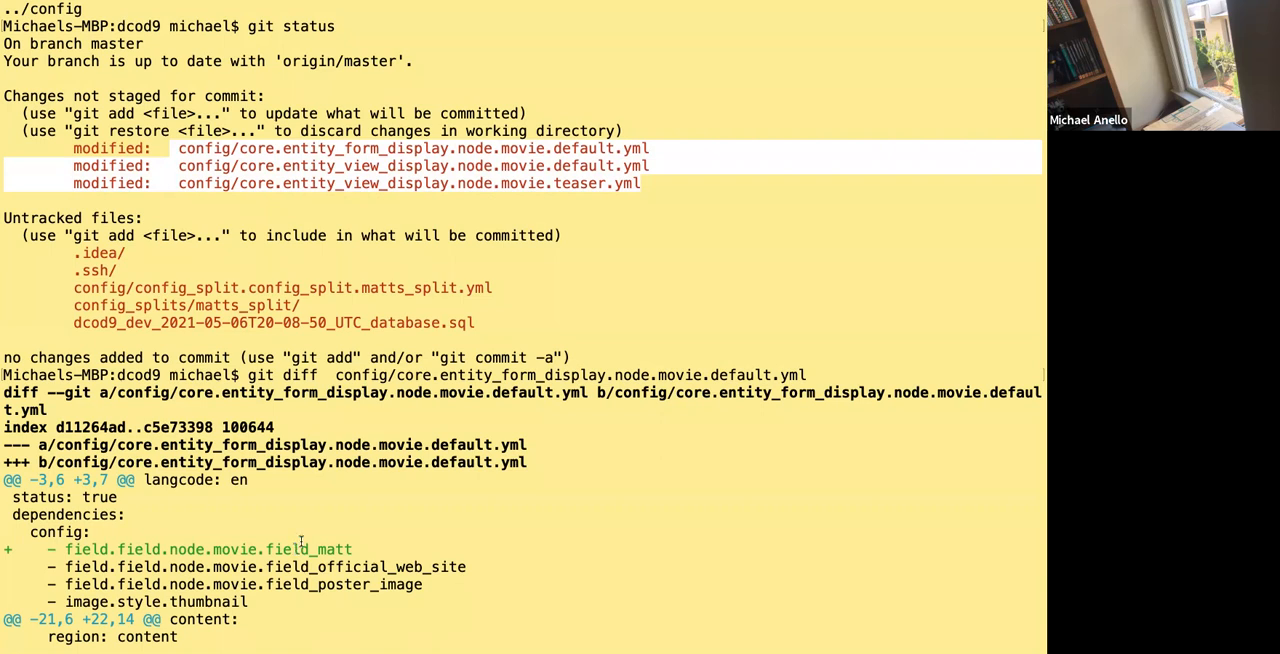
pyautogui.click(458, 232)
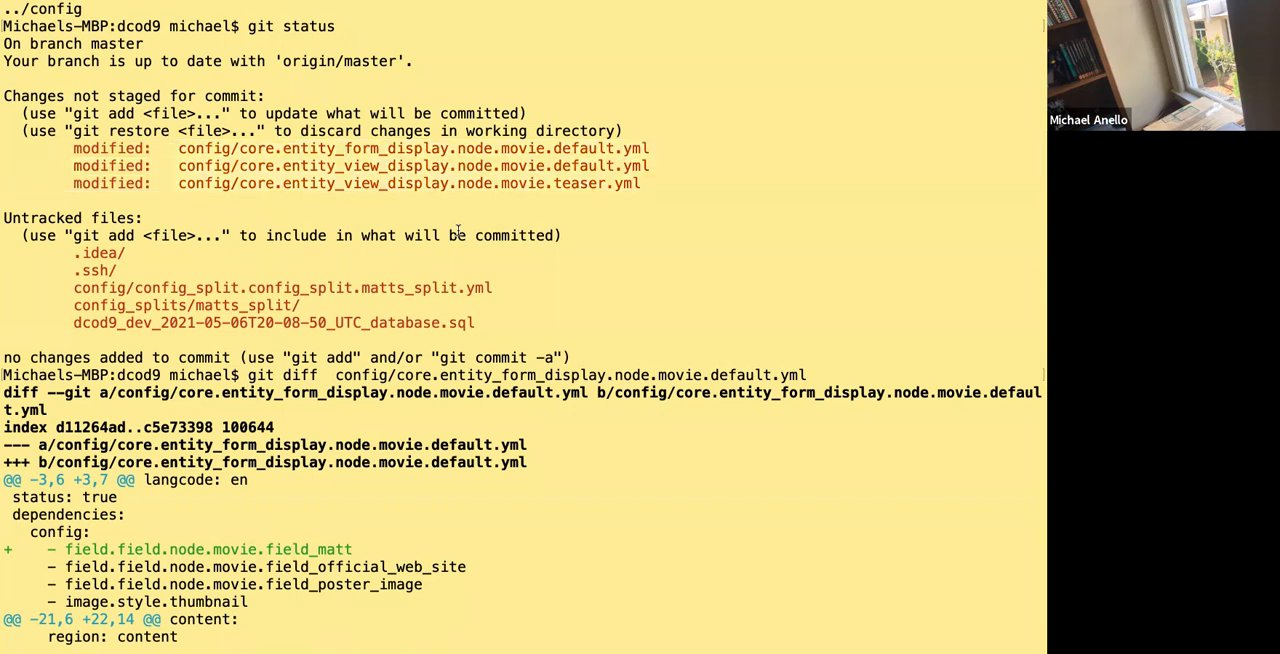
# Switch to the code editor, set the matts_split status override in settings.local.php to FALSE, and save the file.
pyautogui.hotkey('ctrl', 'Right')
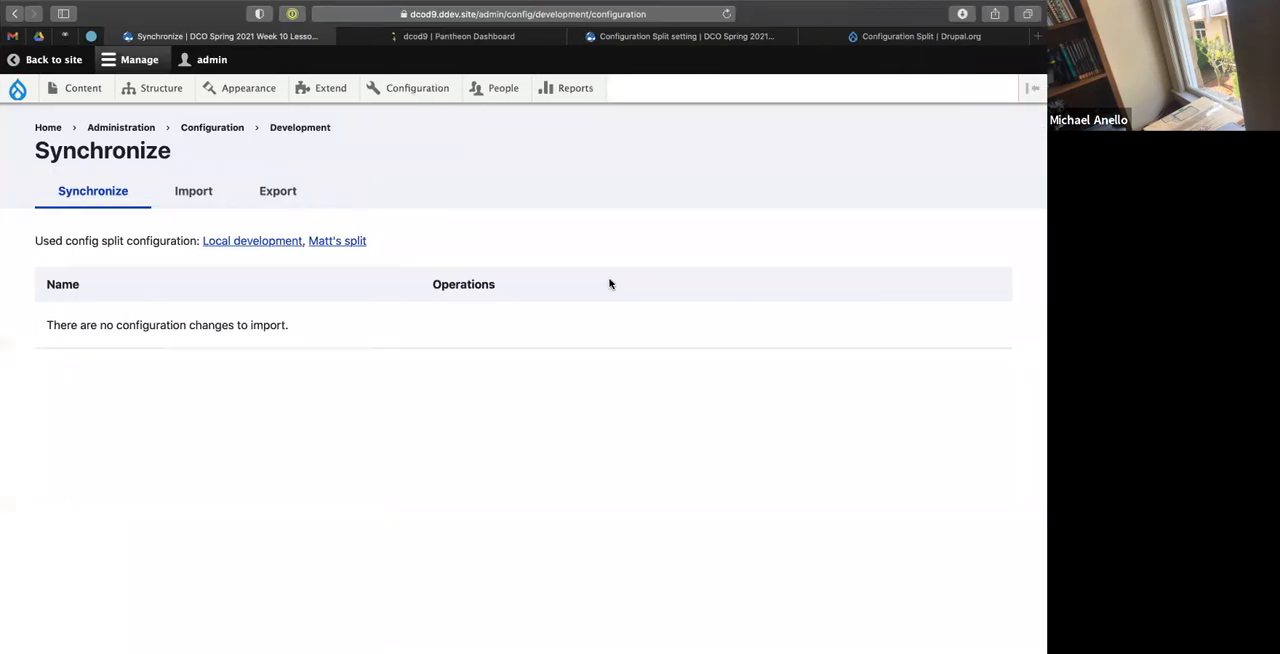
pyautogui.hotkey('ctrl', 'Right')
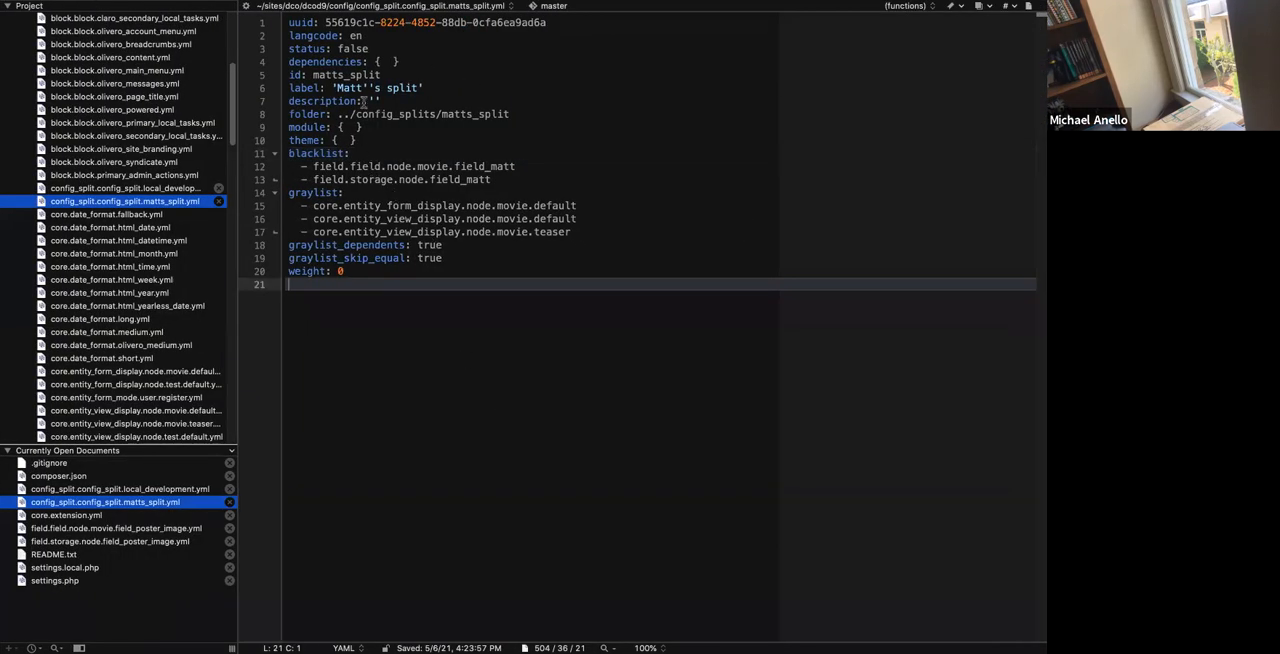
pyautogui.click(85, 567)
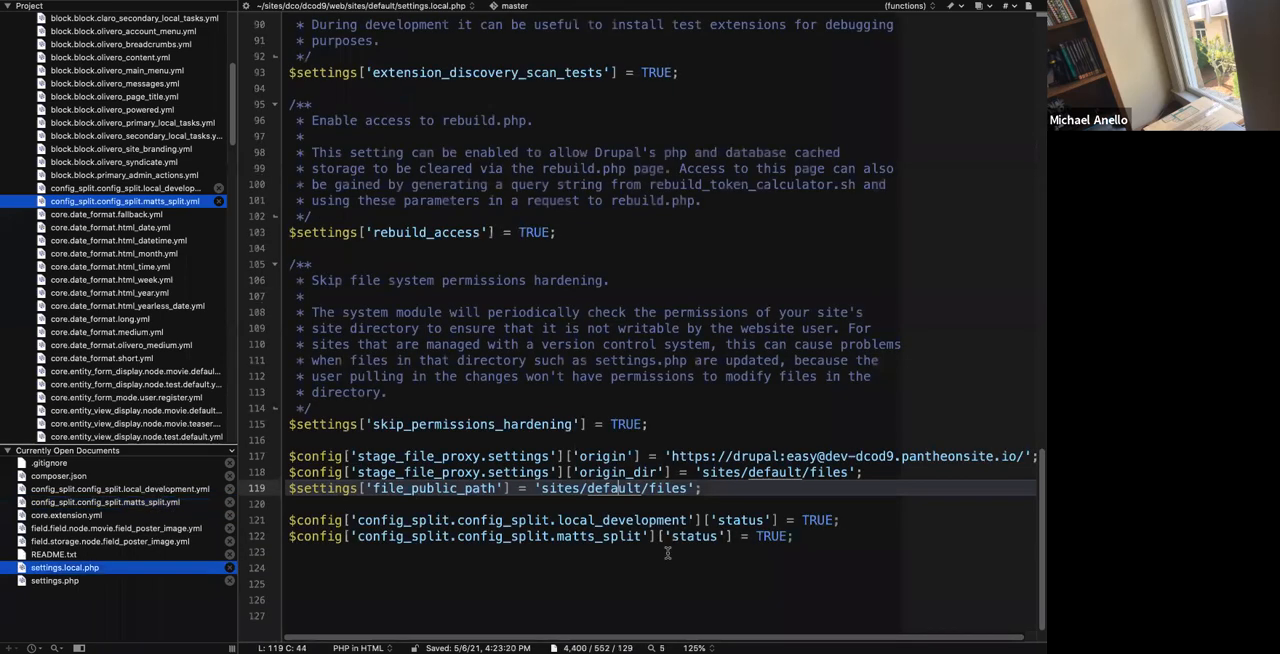
pyautogui.click(773, 540)
pyautogui.doubleClick(773, 537)
pyautogui.write('FALSE')
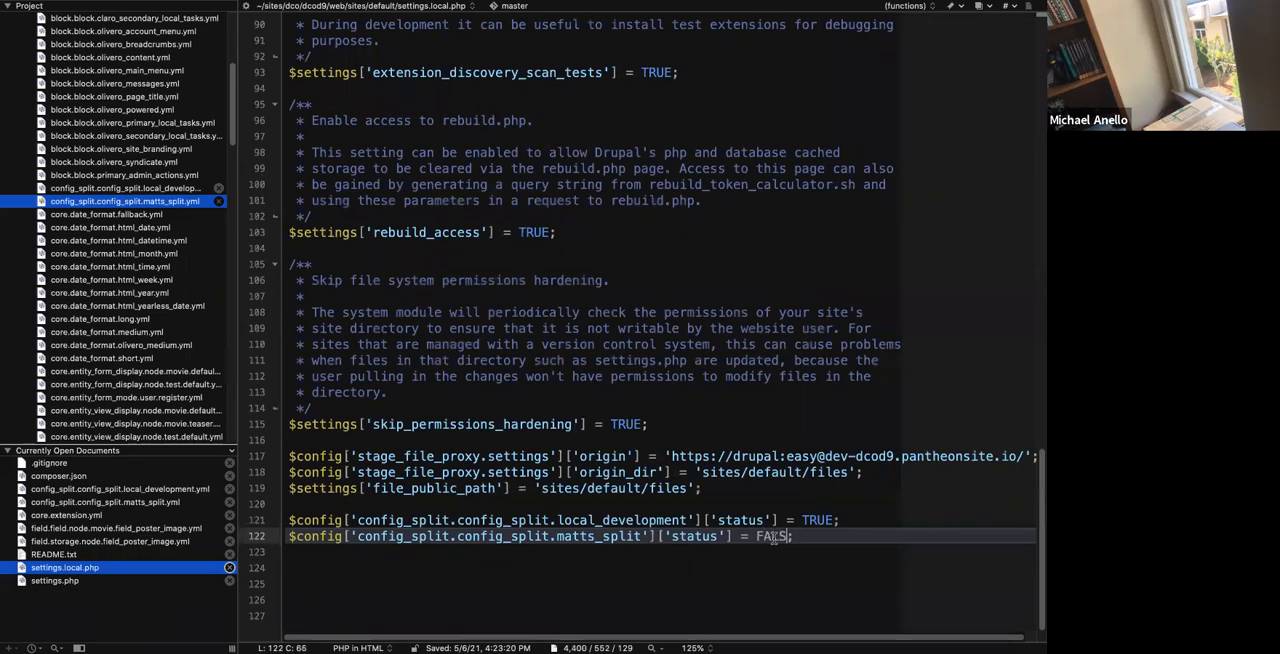
pyautogui.click(755, 333)
pyautogui.press('super+s')
# Switch to the terminal and rebuild the Drupal caches with ddev drush cr.
pyautogui.hotkey('ctrl', 'Left')
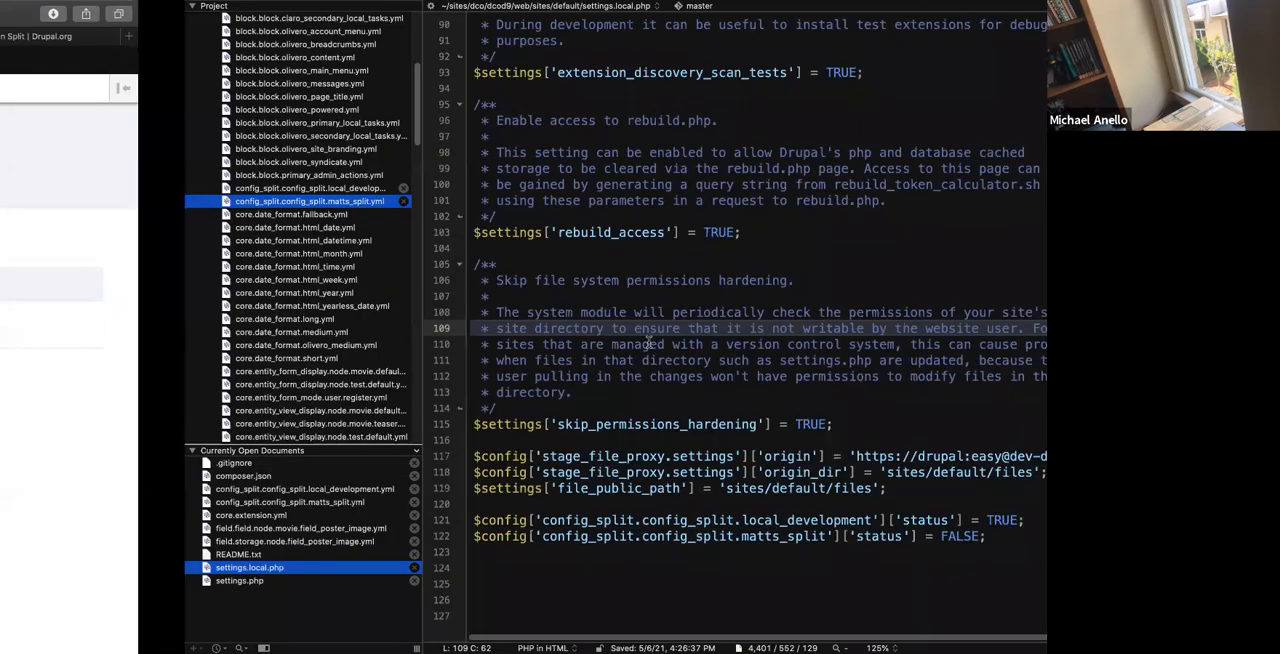
pyautogui.hotkey('ctrl', 'Left')
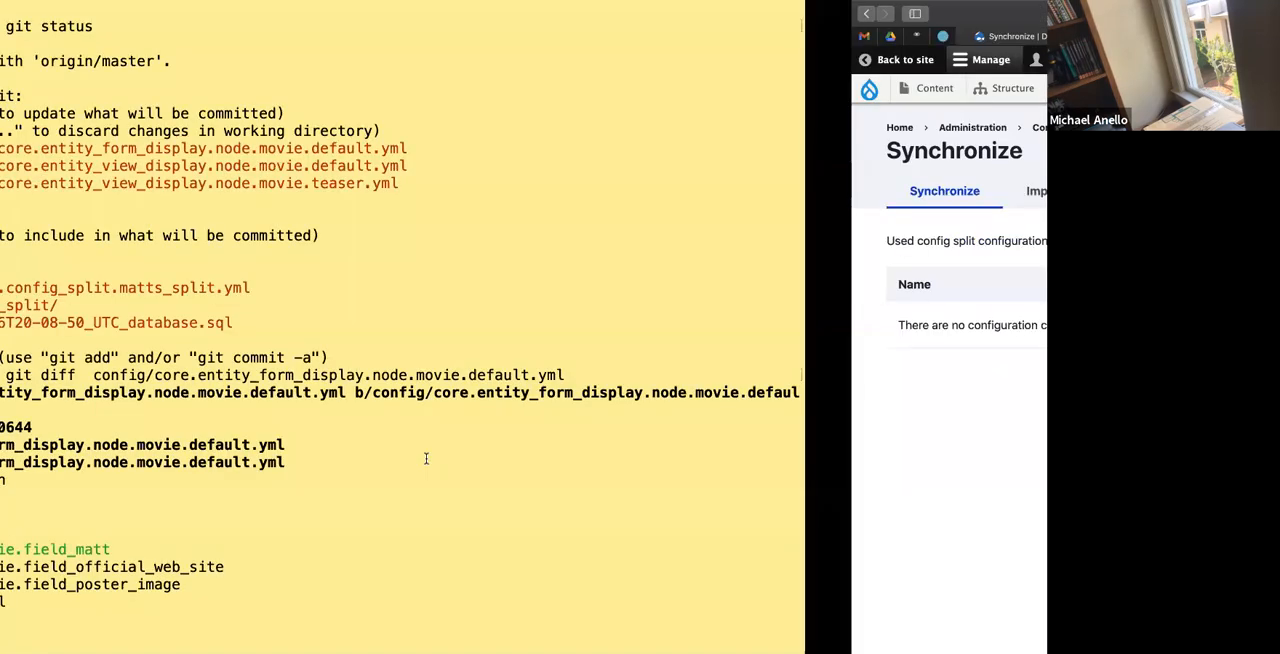
pyautogui.write('dr')
pyautogui.press('BackSpace')
pyautogui.write('dev drush cr')
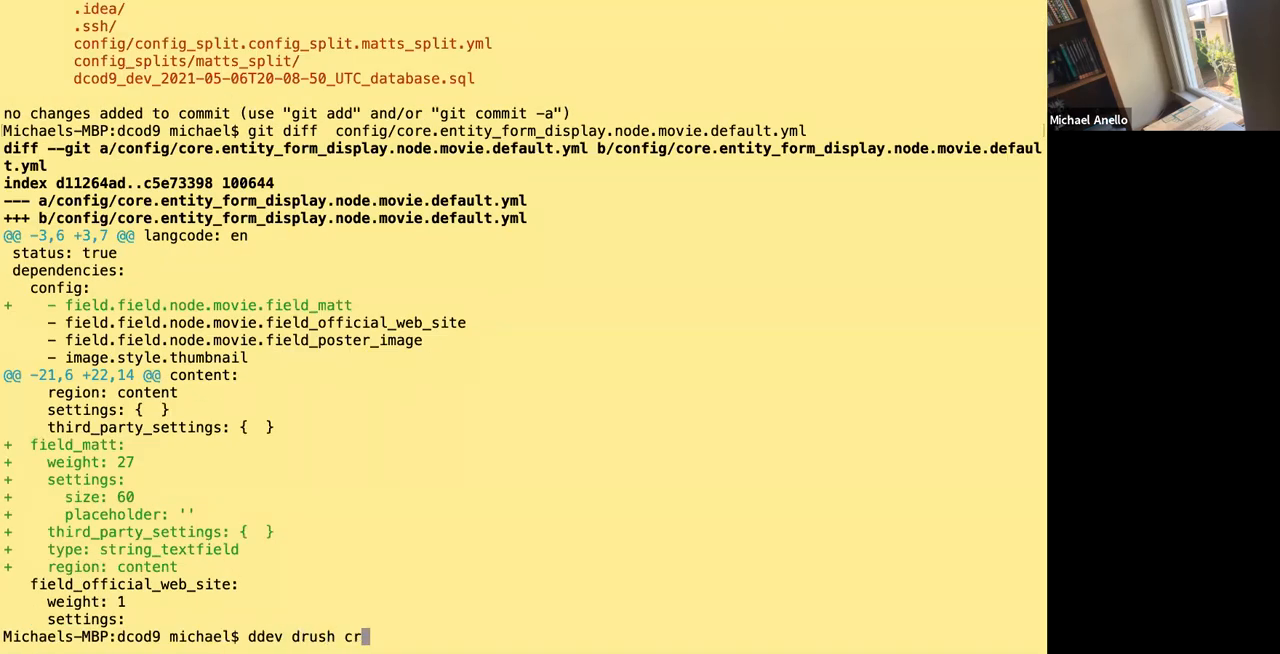
pyautogui.press('Return')
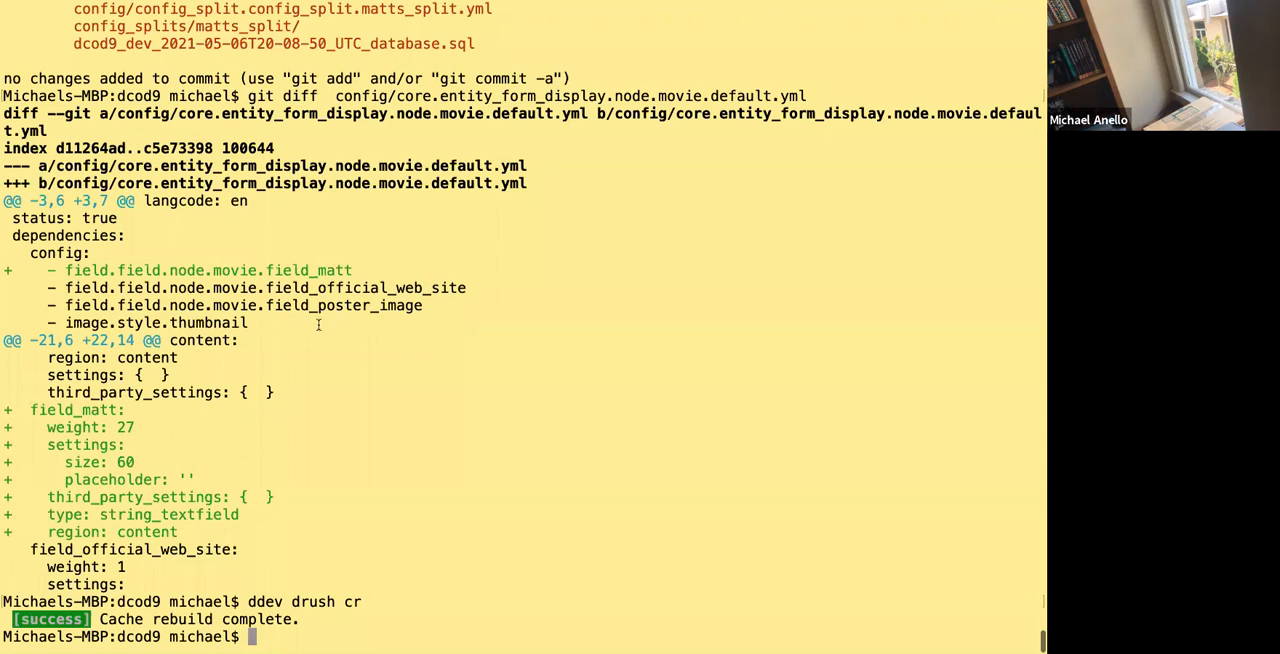
# Compare the field_matt dependency in the form display diff with the splits listed on the Synchronize page.
pyautogui.moveTo(136, 268); pyautogui.dragTo(347, 272)
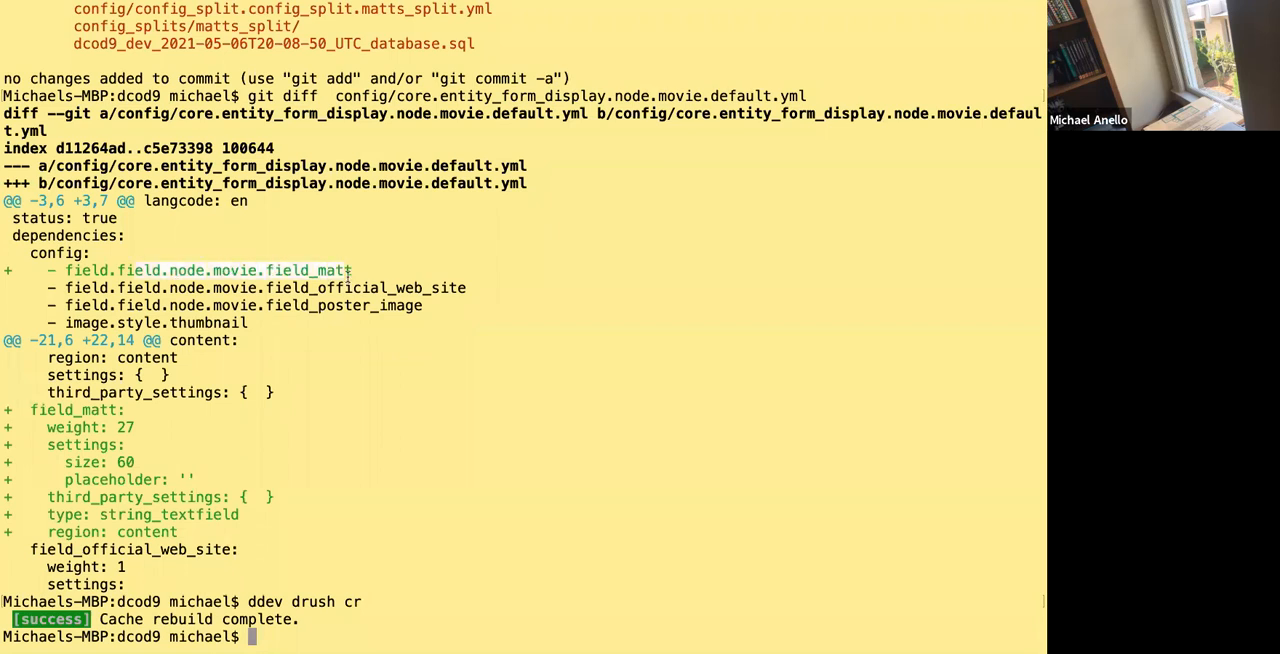
pyautogui.click(383, 280)
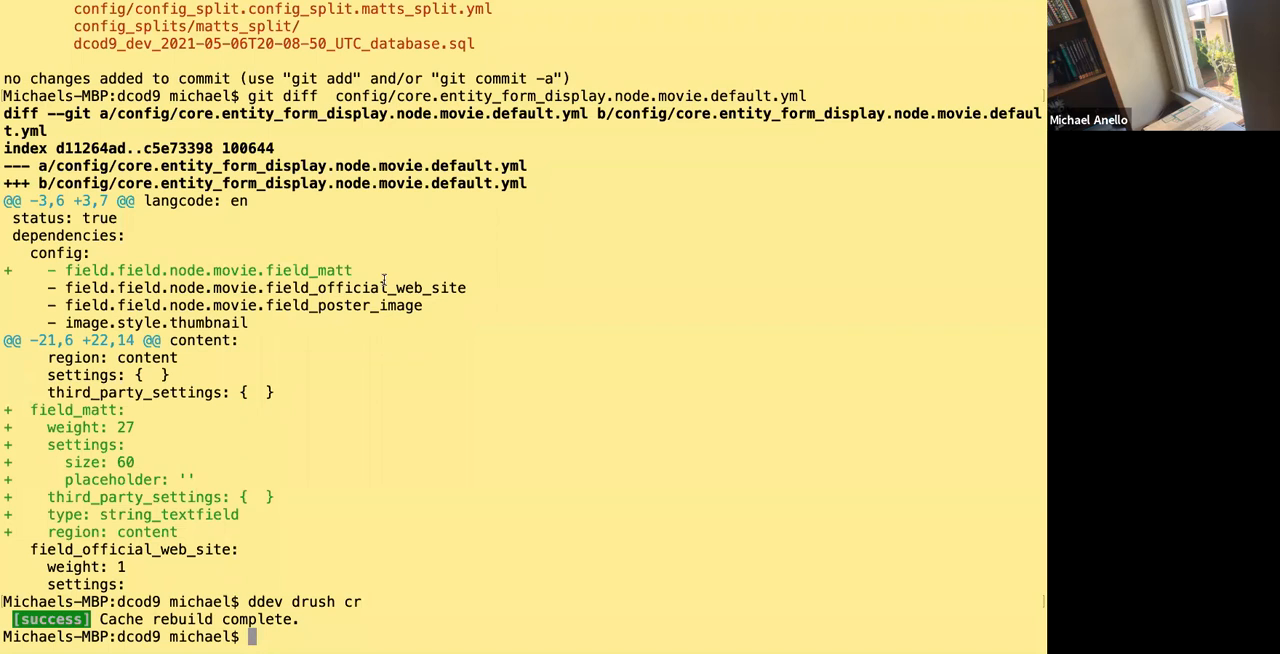
pyautogui.press('super+Tab')
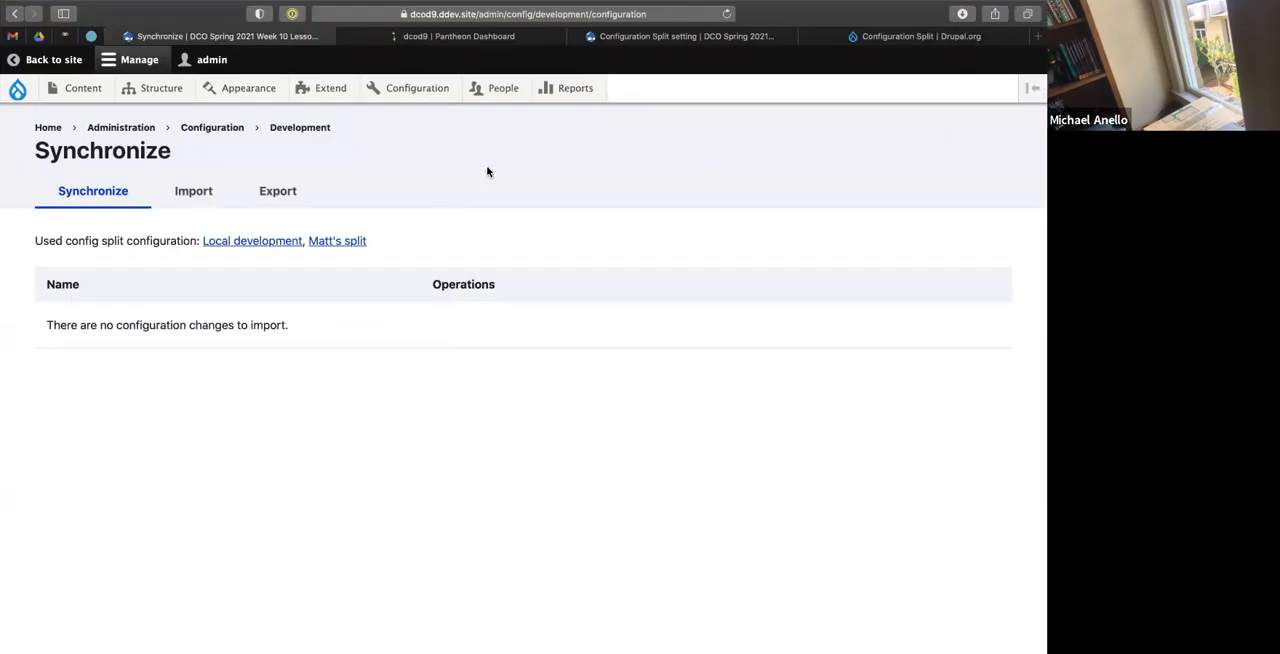
pyautogui.press('super+Tab')
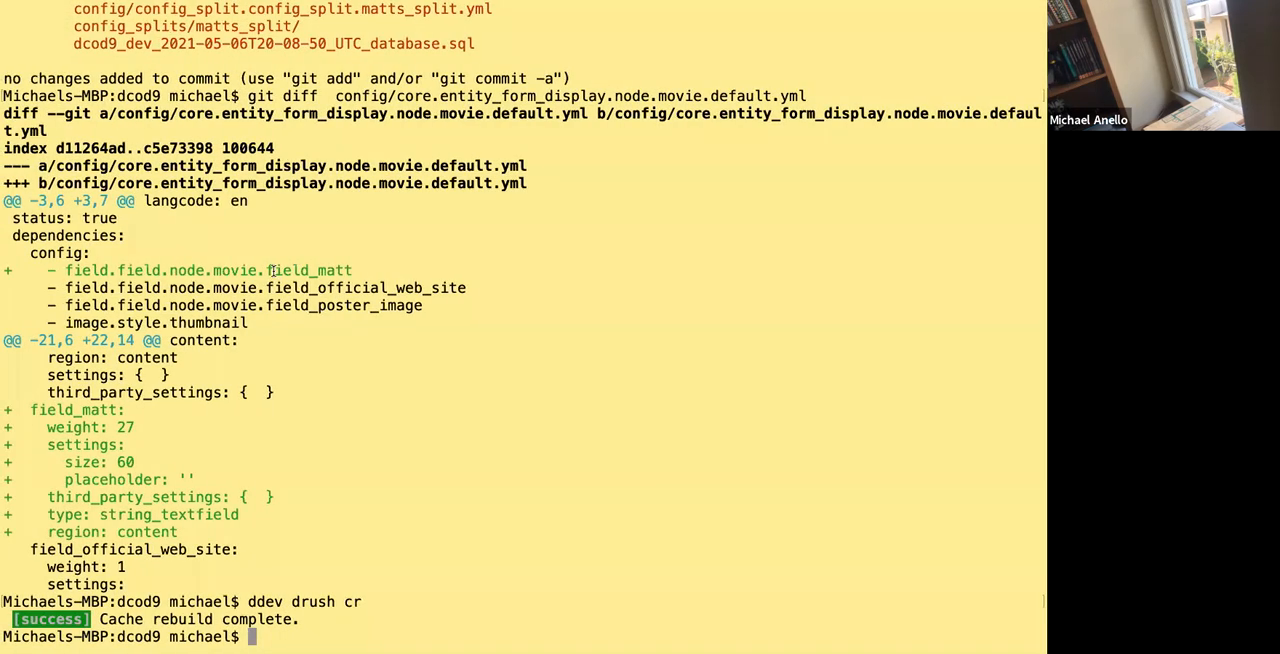
pyautogui.press('super+Tab')
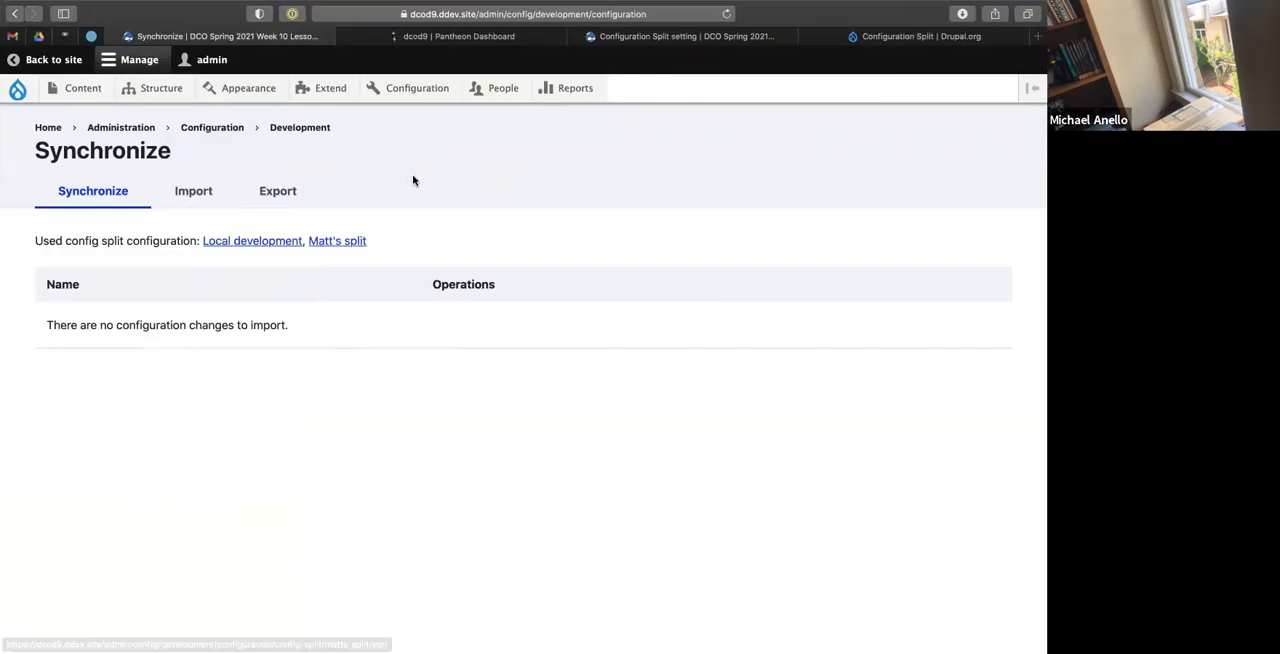
pyautogui.press('super+Tab')
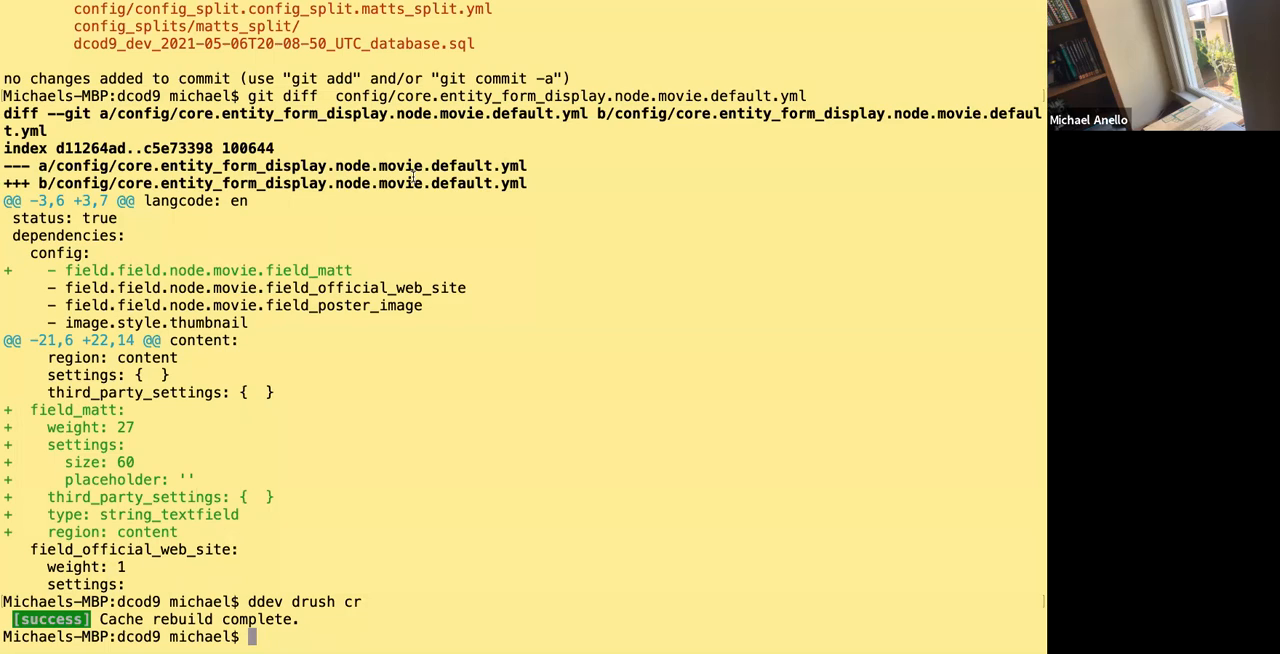
# Open core.entity_view_display.node.movie.default.yml in the code editor and examine its field_matt dependency.
pyautogui.press('super+Tab')
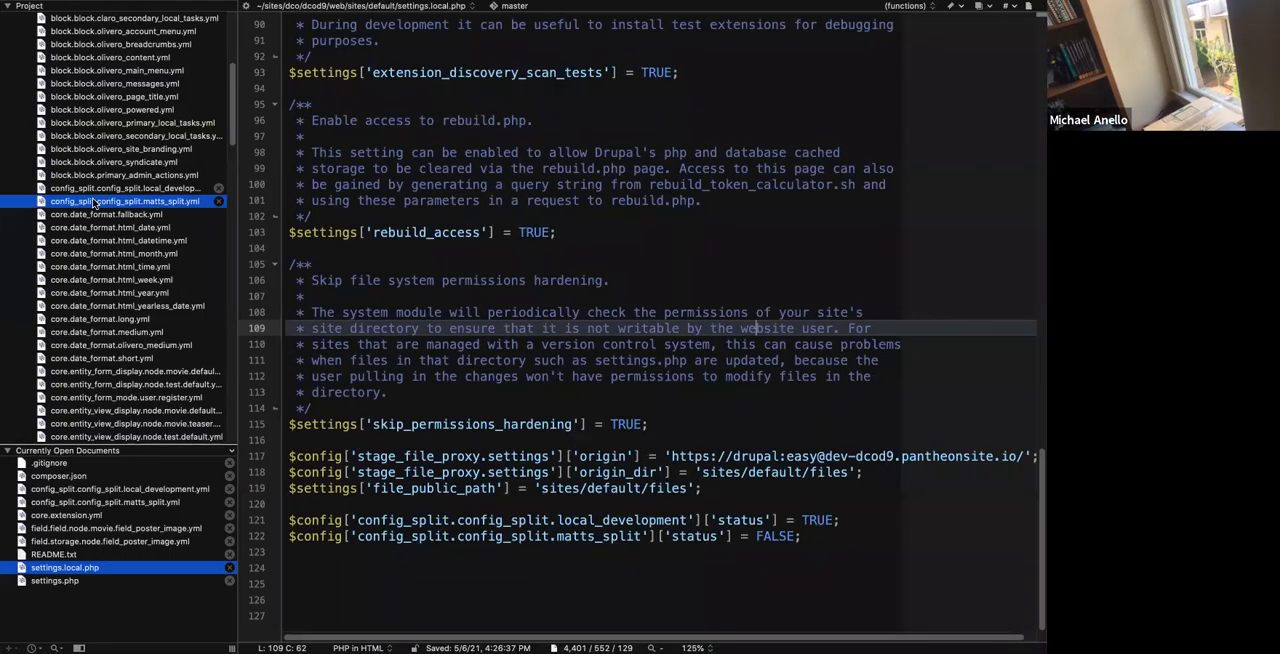
pyautogui.scroll(-7, 94, 201)
pyautogui.scroll(2, 94, 201)
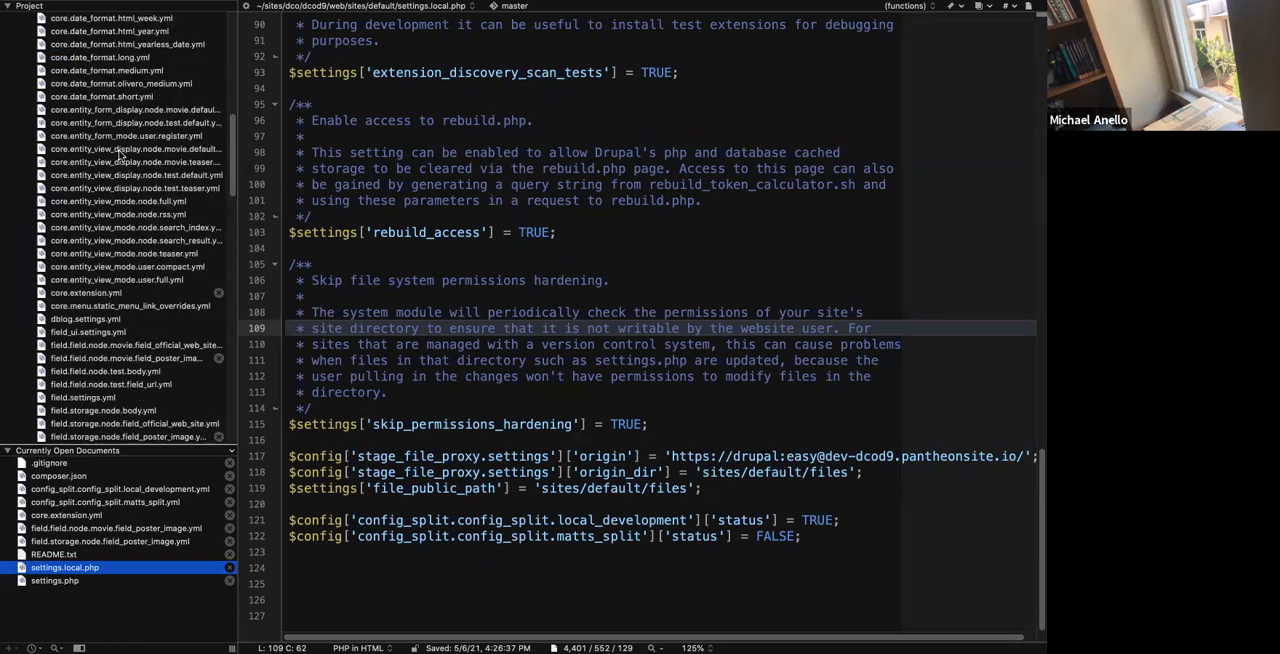
pyautogui.click(118, 152)
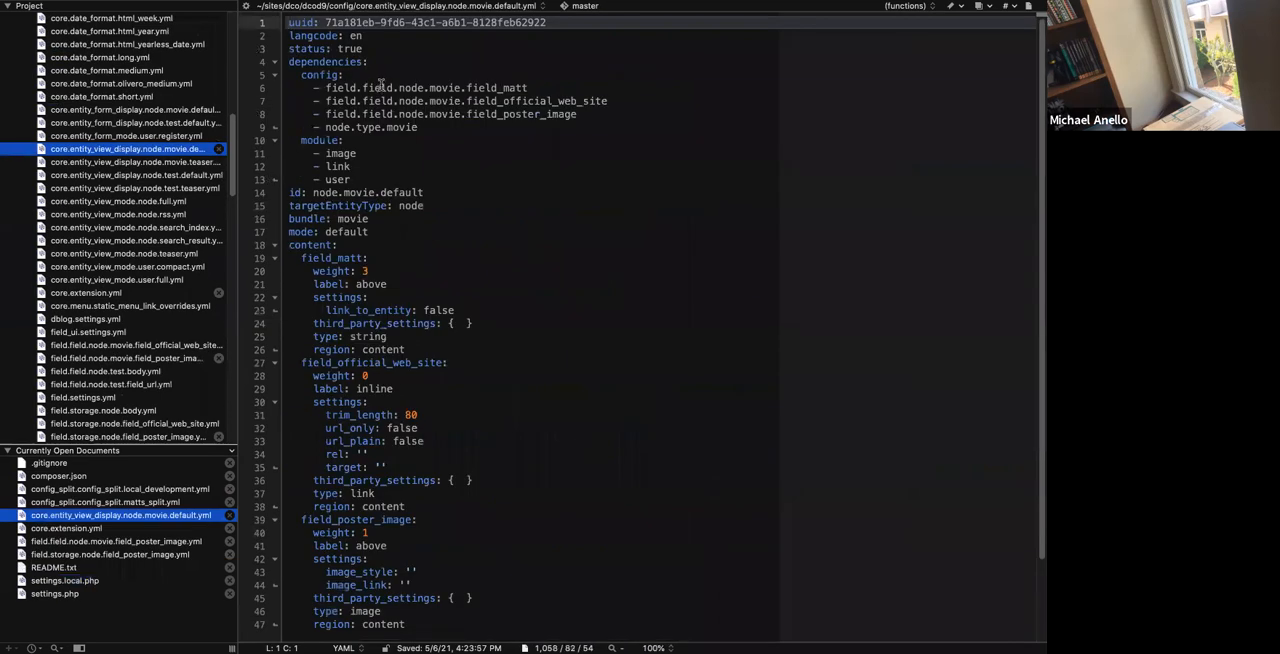
pyautogui.click(461, 87)
pyautogui.click(534, 88)
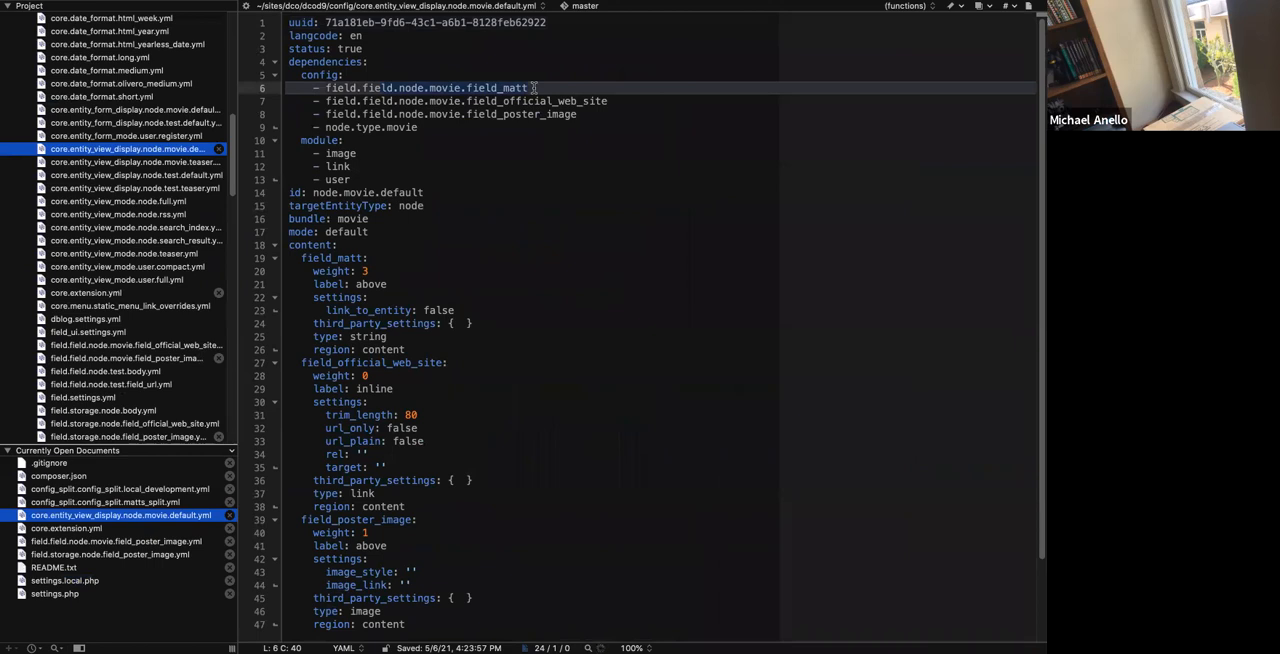
pyautogui.click(405, 63)
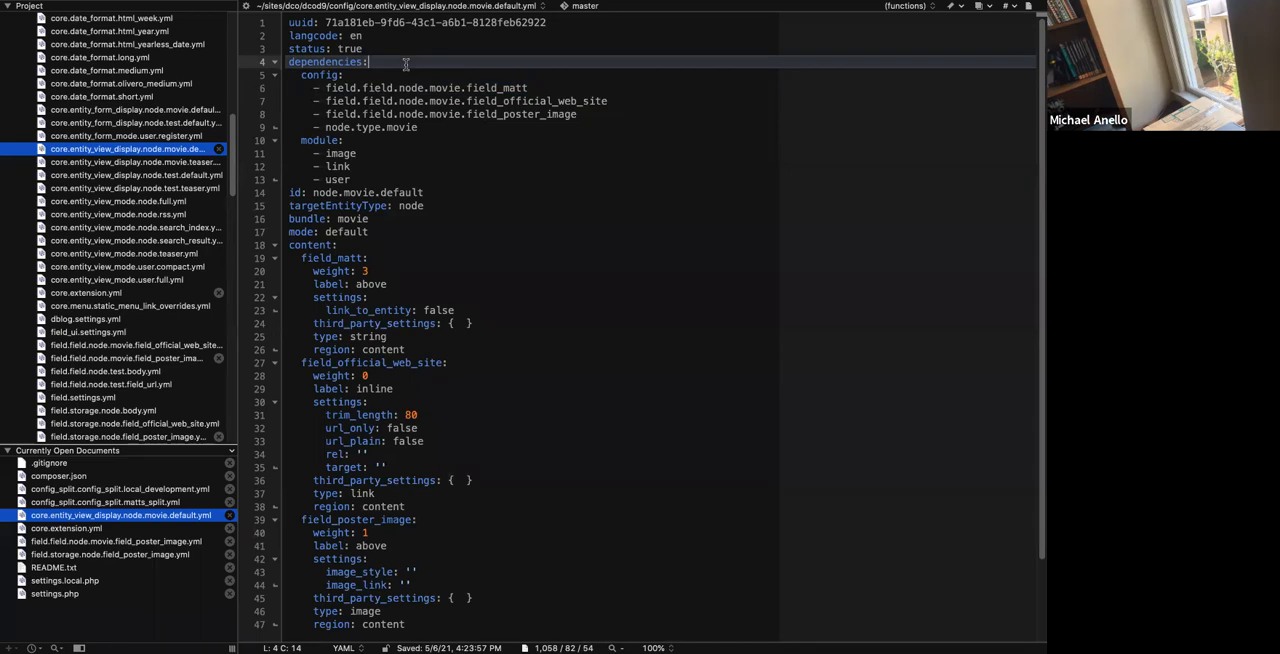
# Check the Synchronize page, then inspect the project's config_splits folders and the Movie display files in the config folder.
pyautogui.hotkey('ctrl', 'Left')
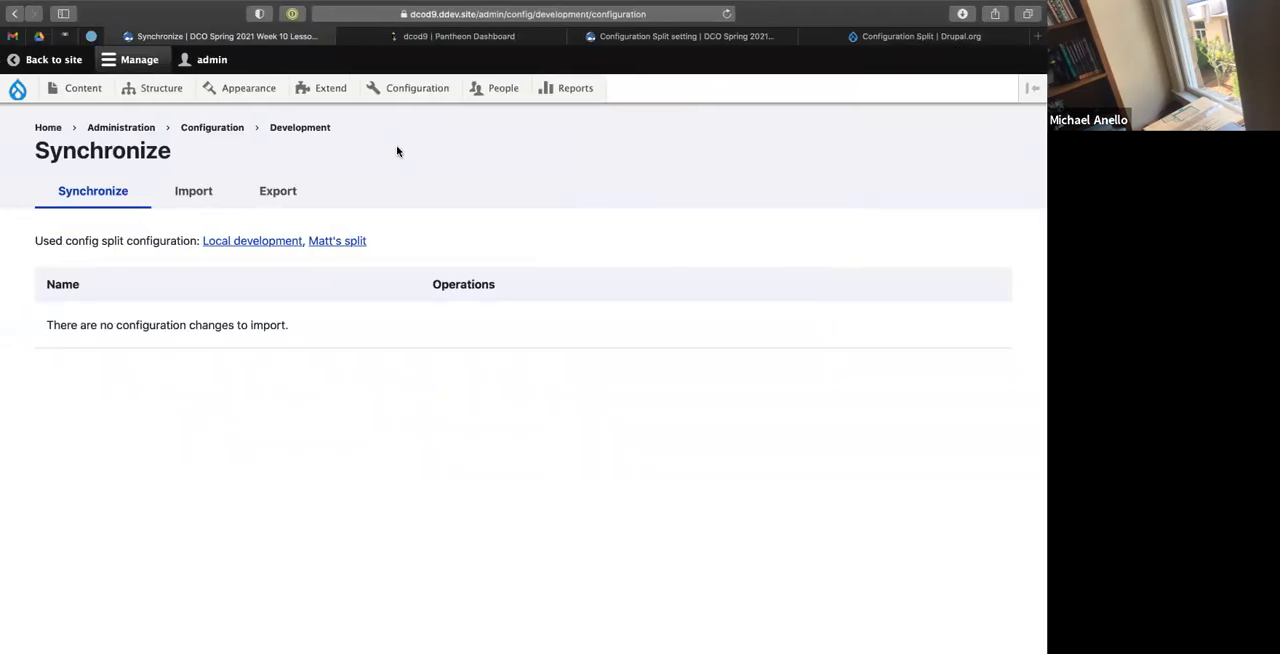
pyautogui.hotkey('ctrl', 'Right')
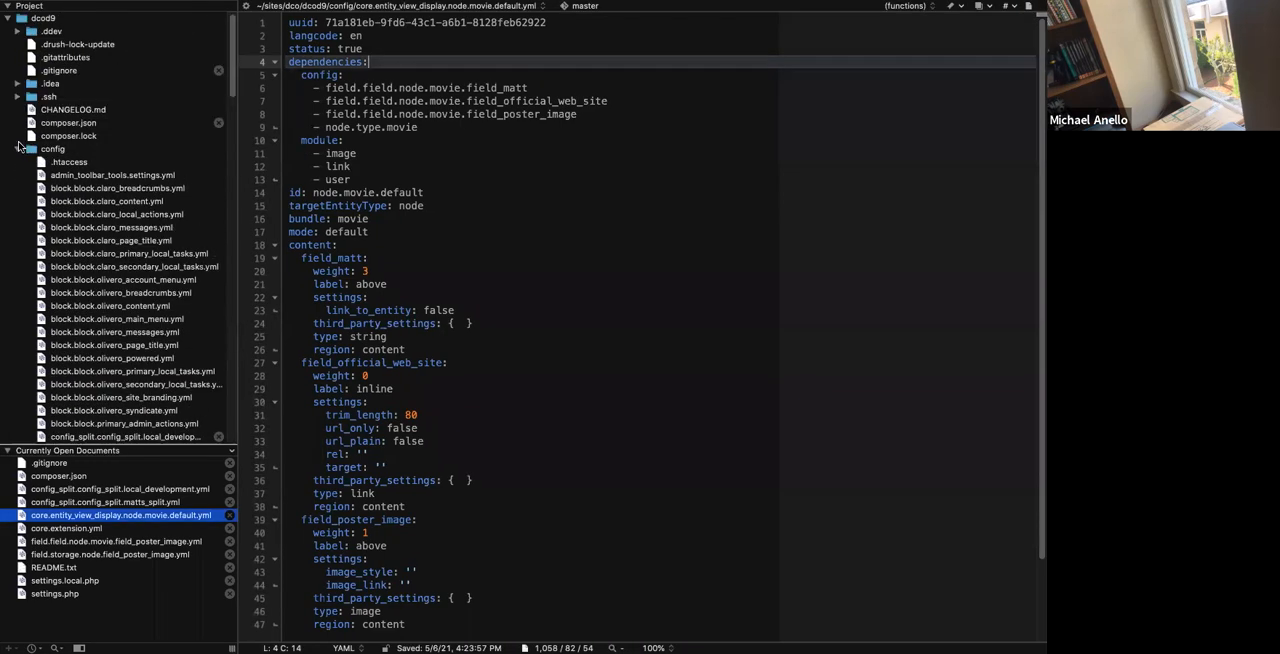
pyautogui.click(17, 148)
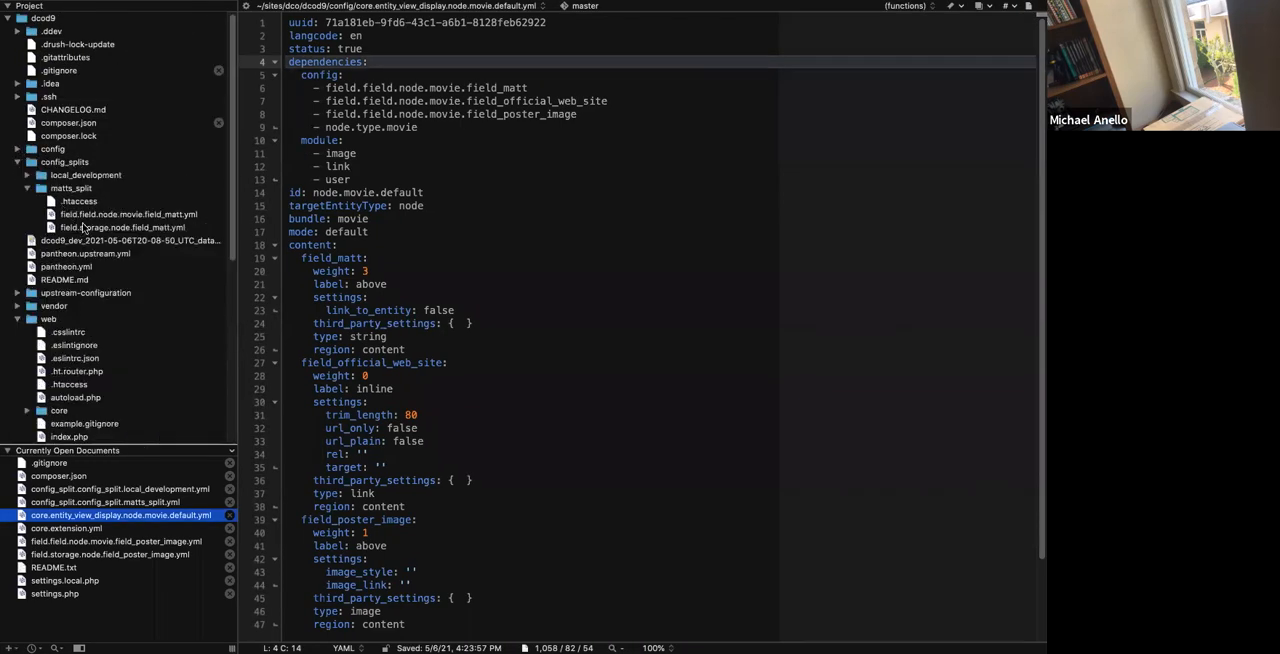
pyautogui.click(26, 176)
pyautogui.click(26, 176)
pyautogui.click(17, 149)
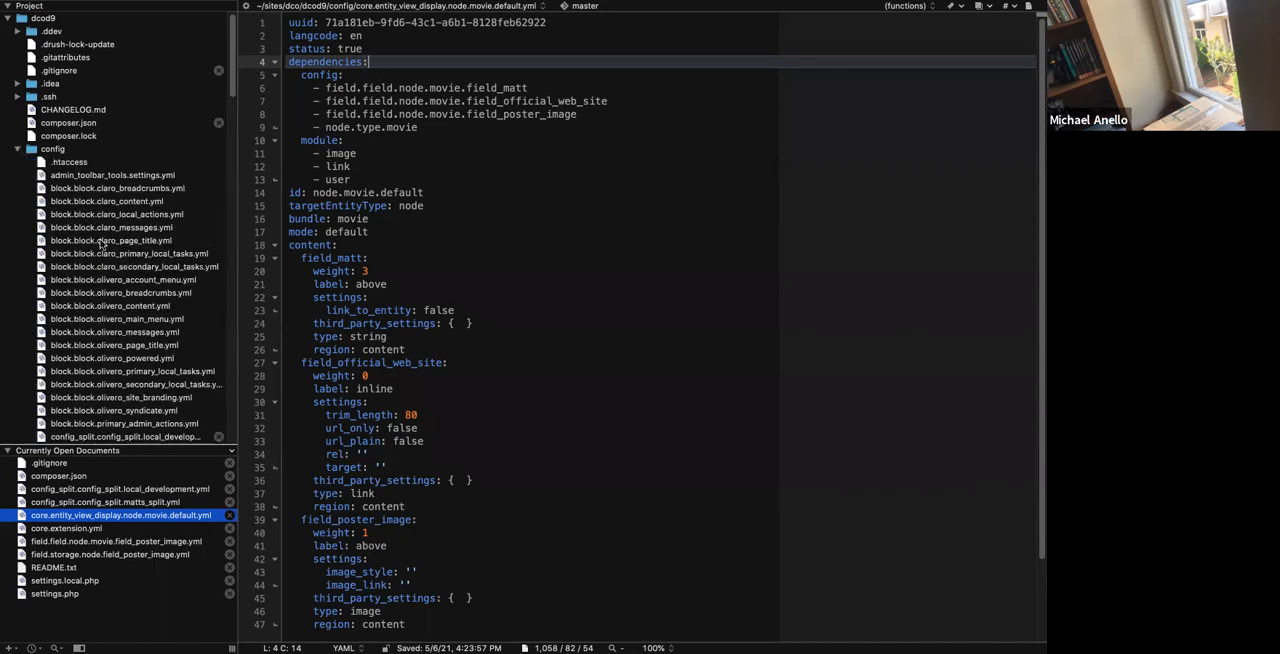
pyautogui.scroll(-7, 100, 244)
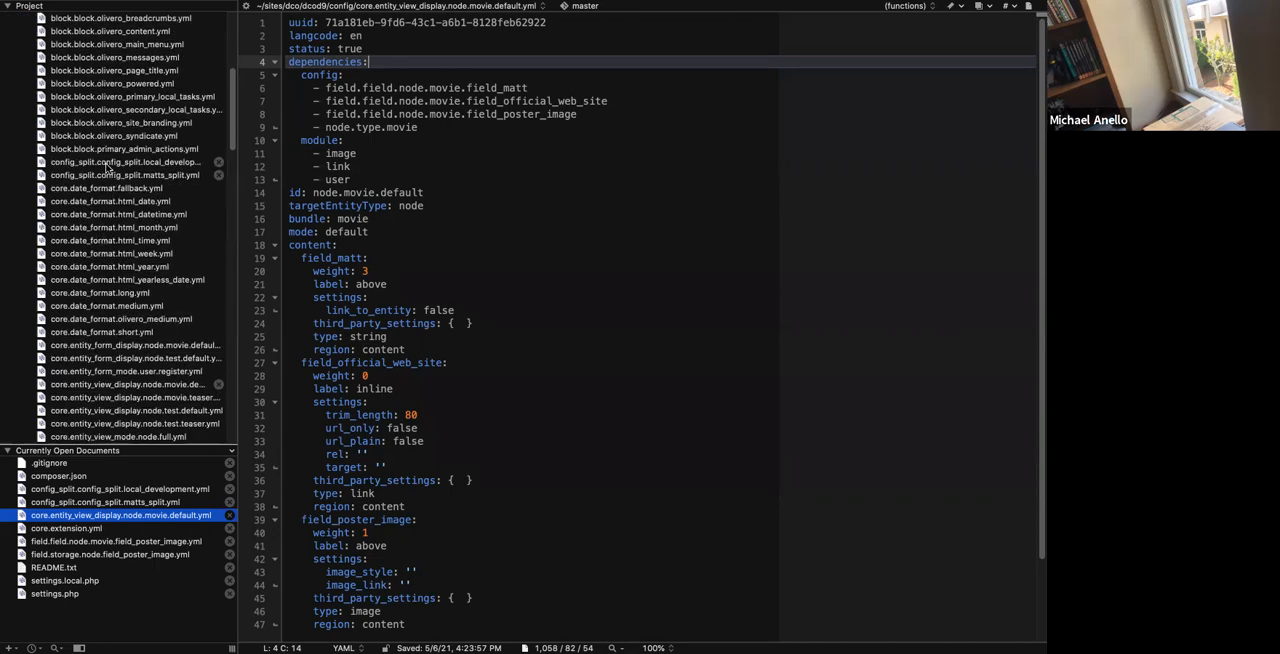
pyautogui.scroll(-3, 105, 240)
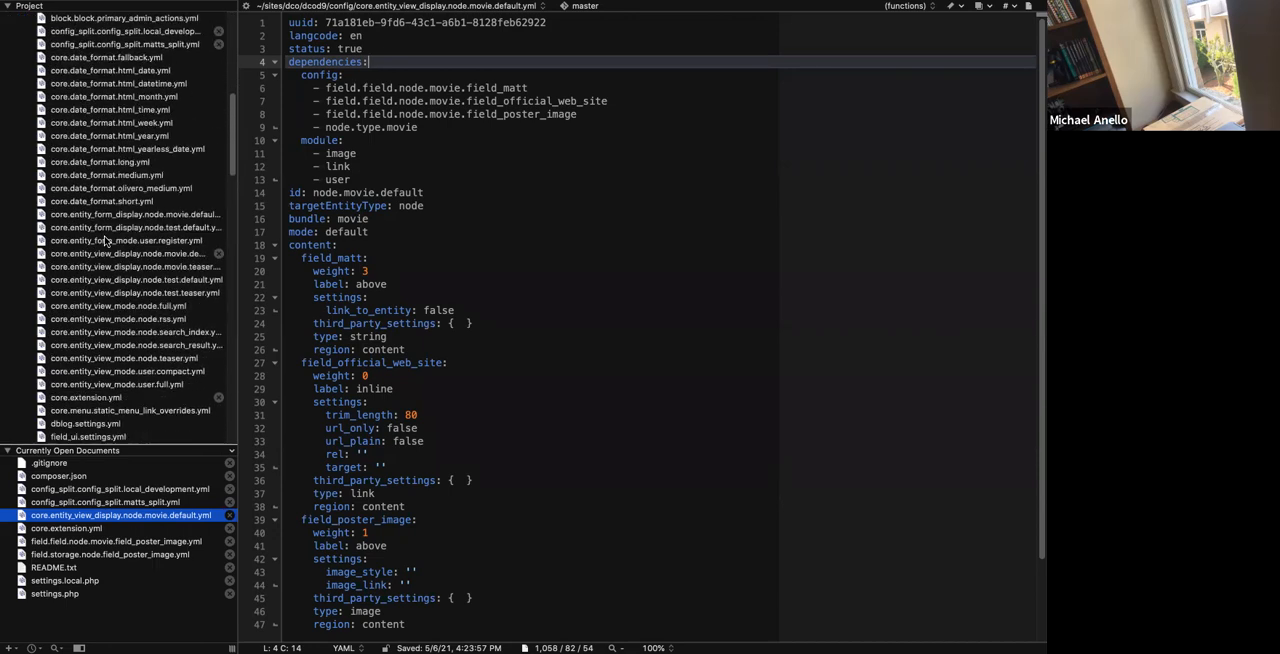
# Open core.entity_form_display.node.movie.default.yml from the config folder and reveal it in Finder.
pyautogui.hotkey('ctrl', 'Left')
pyautogui.hotkey('ctrl', 'Left')
pyautogui.hotkey('ctrl', 'Right')
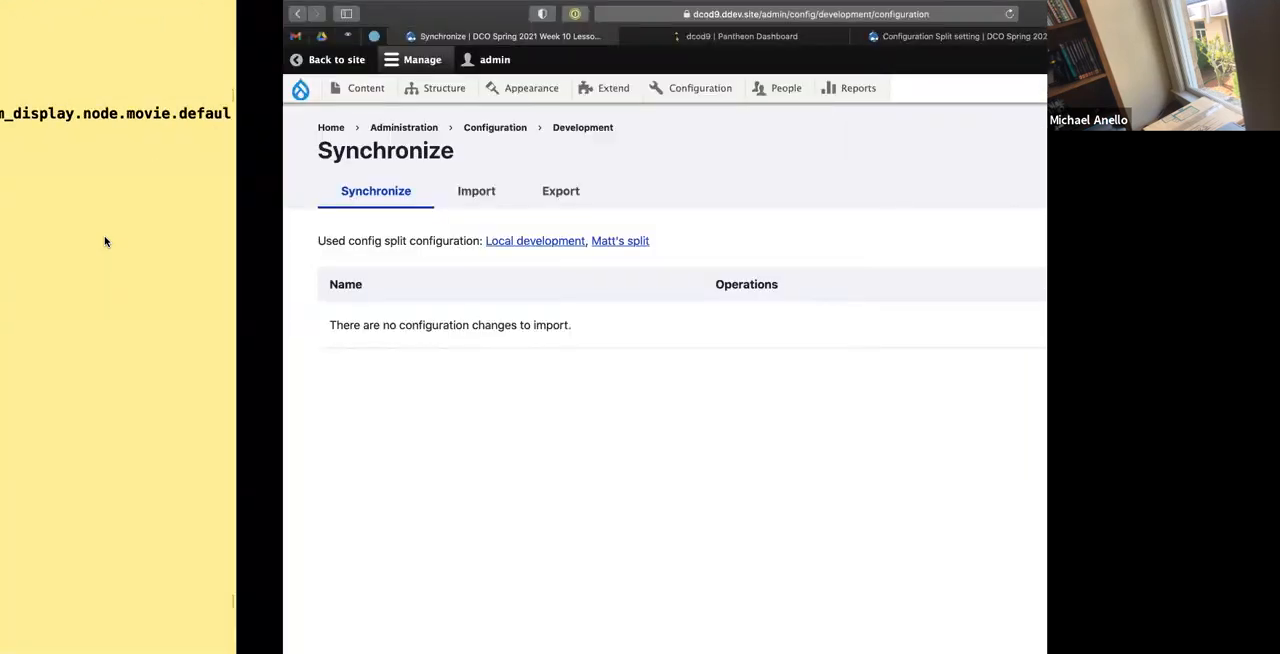
pyautogui.hotkey('ctrl', 'Left')
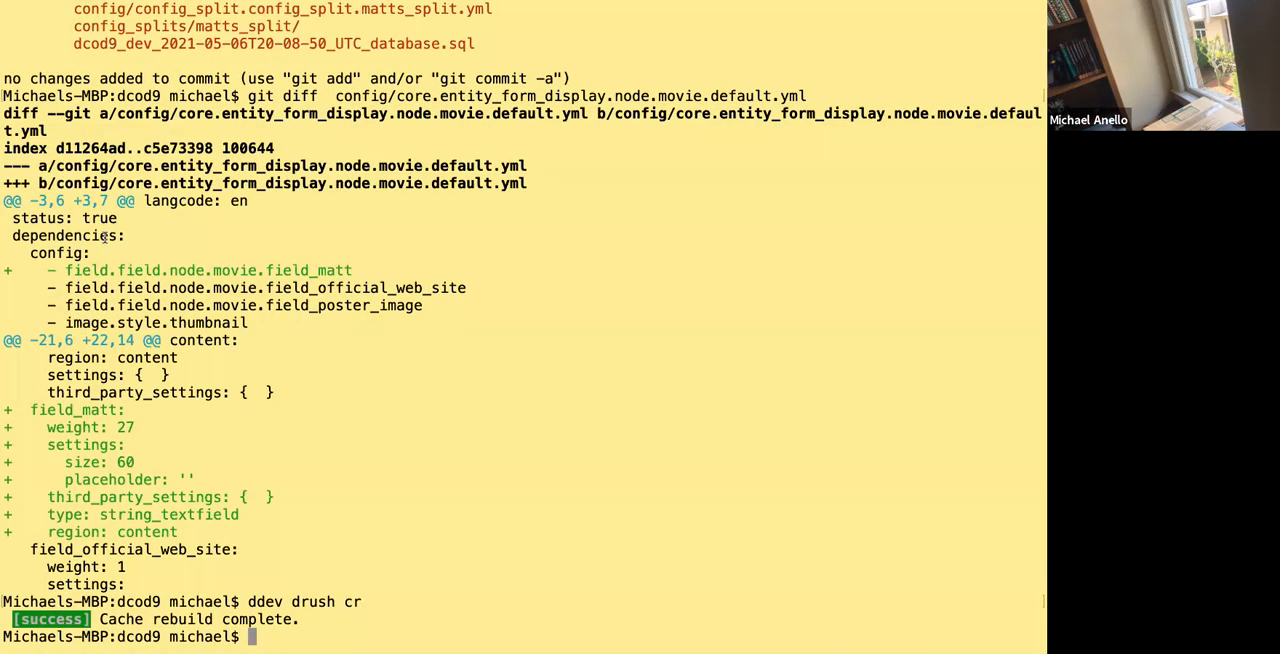
pyautogui.hotkey('ctrl', 'Left')
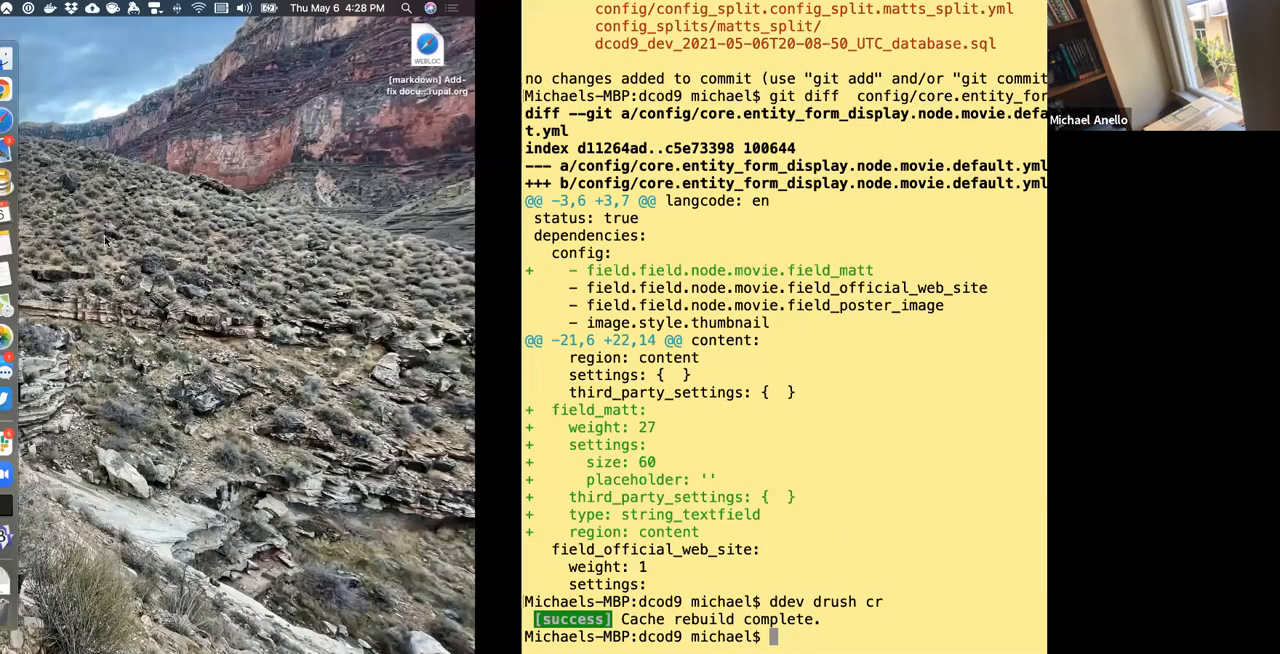
pyautogui.hotkey('ctrl', 'Left')
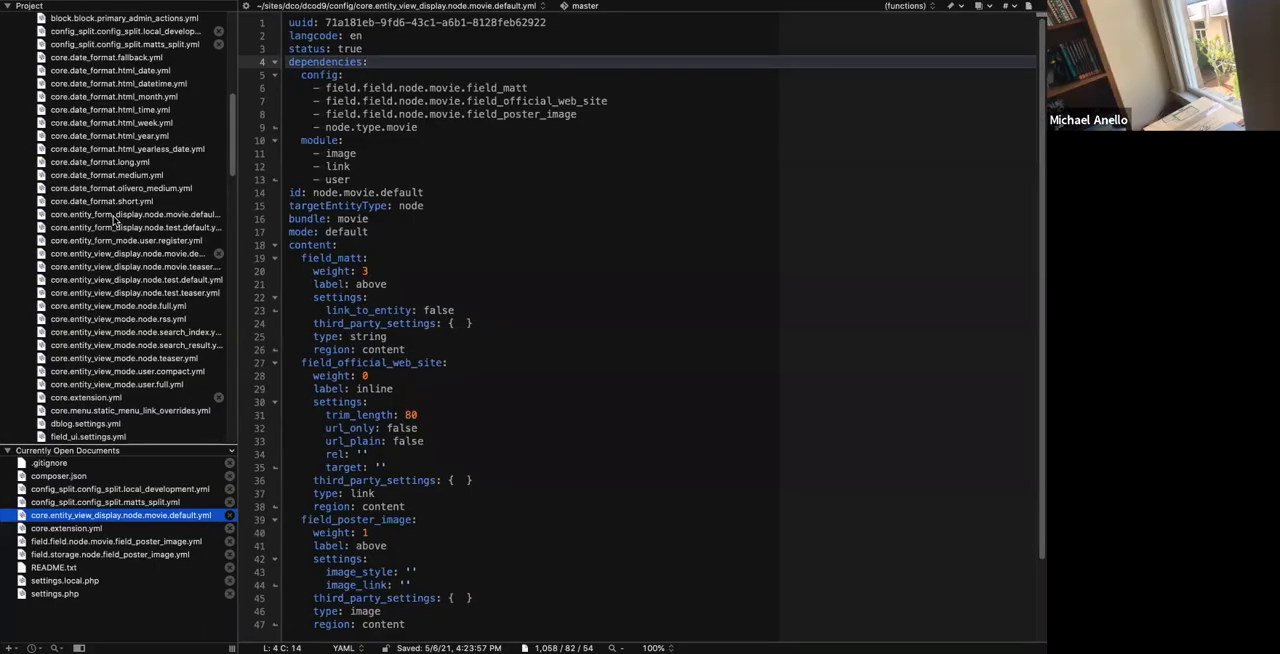
pyautogui.click(114, 216)
pyautogui.rightClick(114, 216)
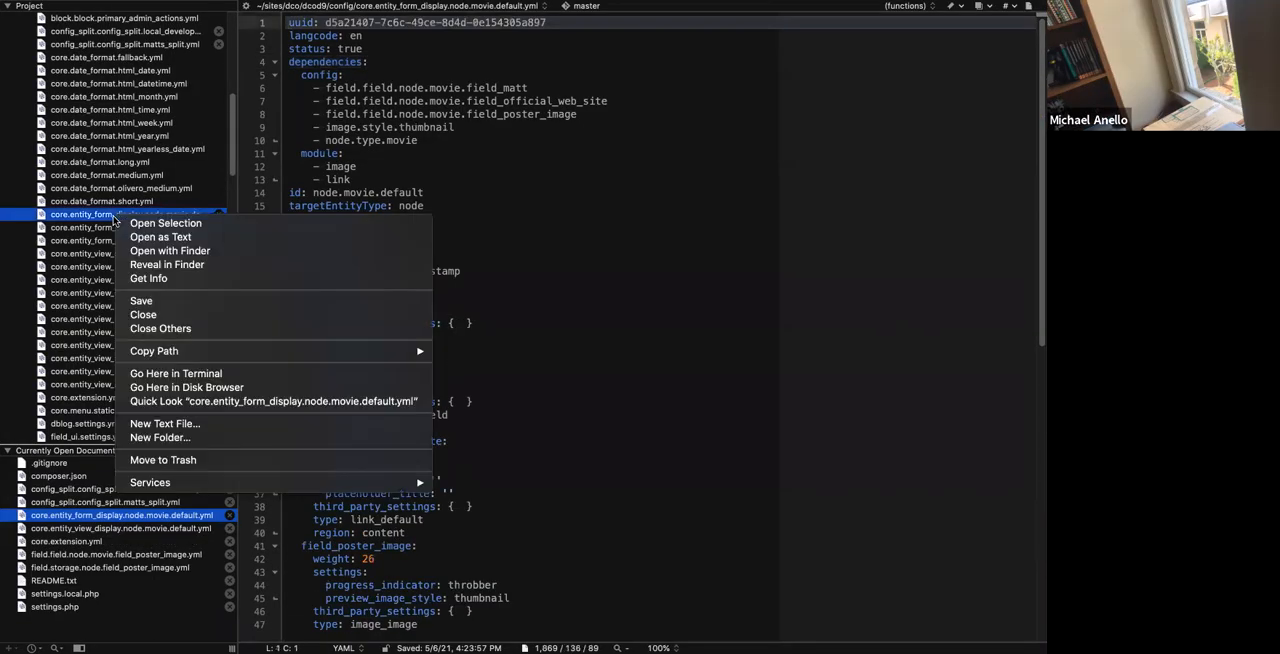
pyautogui.moveTo(155, 354)
pyautogui.click(390, 146)
pyautogui.rightClick(131, 222)
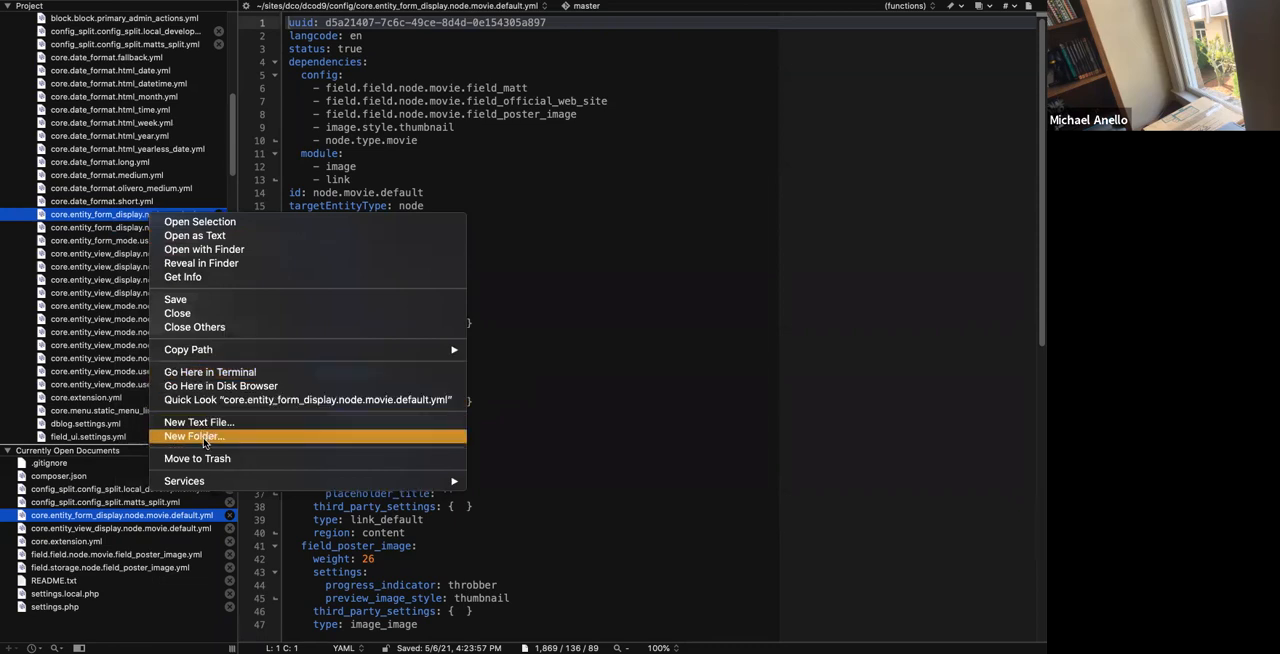
pyautogui.click(209, 263)
# In Finder, copy core.entity_form_display.node.movie.default.yml, core.entity_view_display.node.movie.default.yml and core.entity_view_display.node.movie.teaser.yml from the config folder.
pyautogui.hotkey('ctrl', 'Left')
pyautogui.hotkey('ctrl', 'Left')
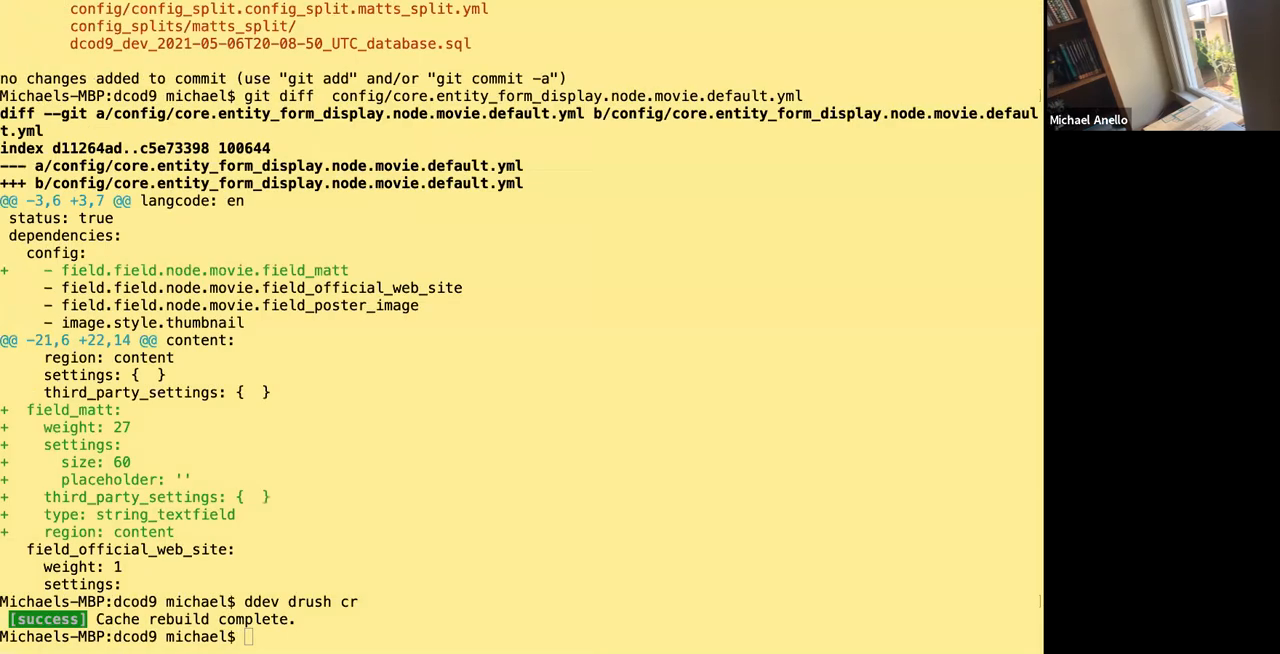
pyautogui.hotkey('ctrl', 'Left')
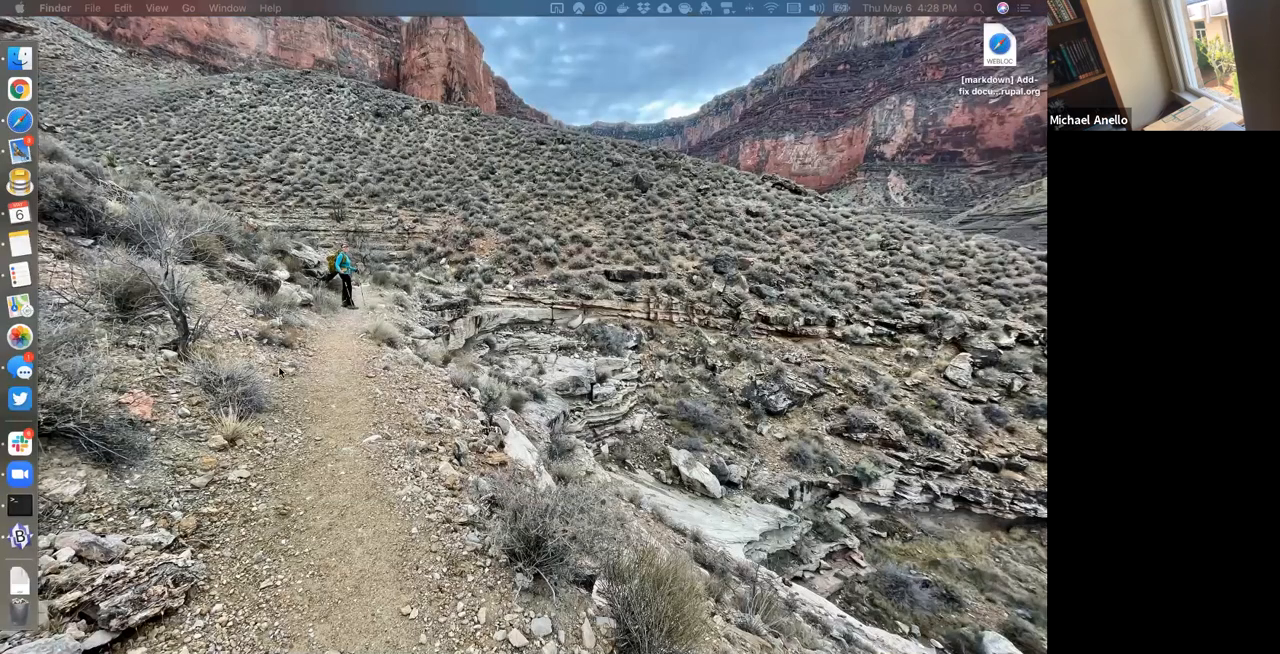
pyautogui.scroll(-4, 270, 443)
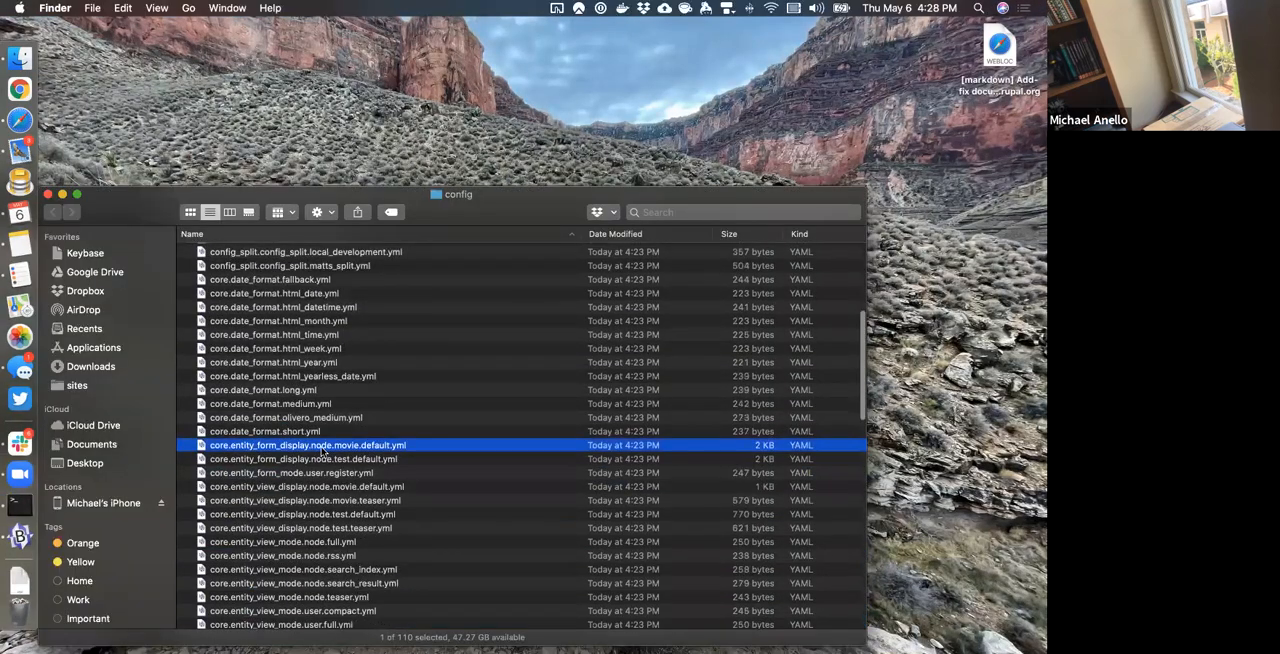
pyautogui.keyDown('super'); pyautogui.click(329, 487); pyautogui.keyUp('super')
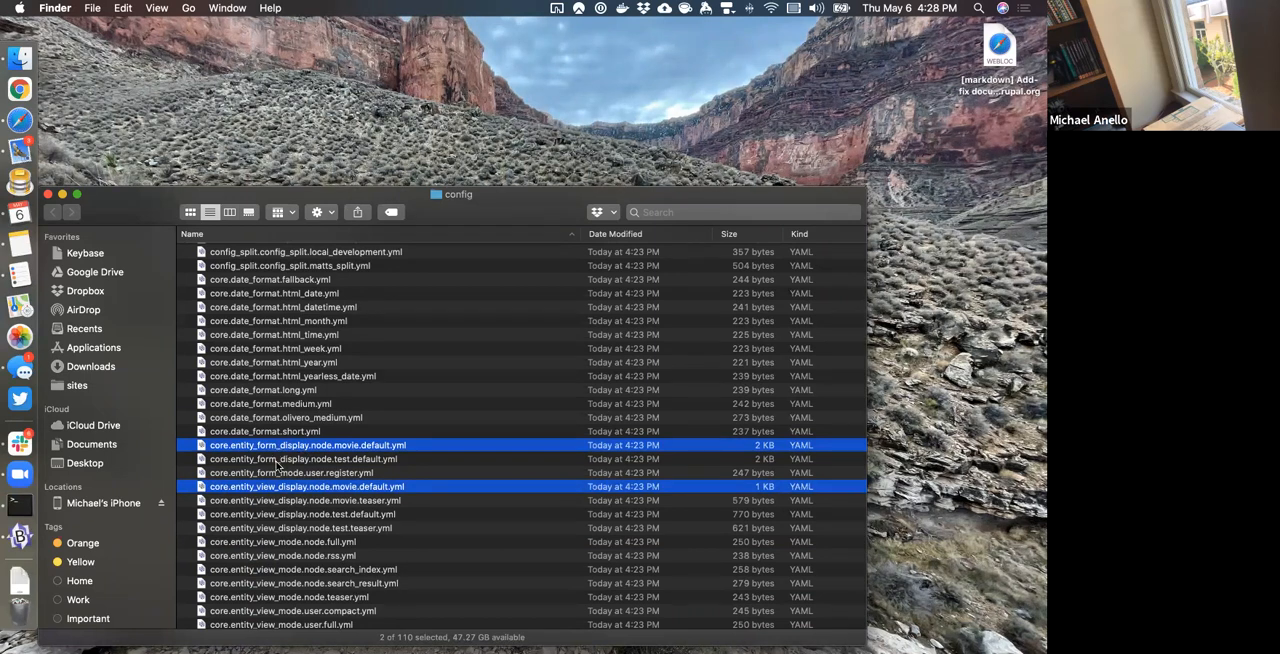
pyautogui.keyDown('super'); pyautogui.click(287, 501); pyautogui.keyUp('super')
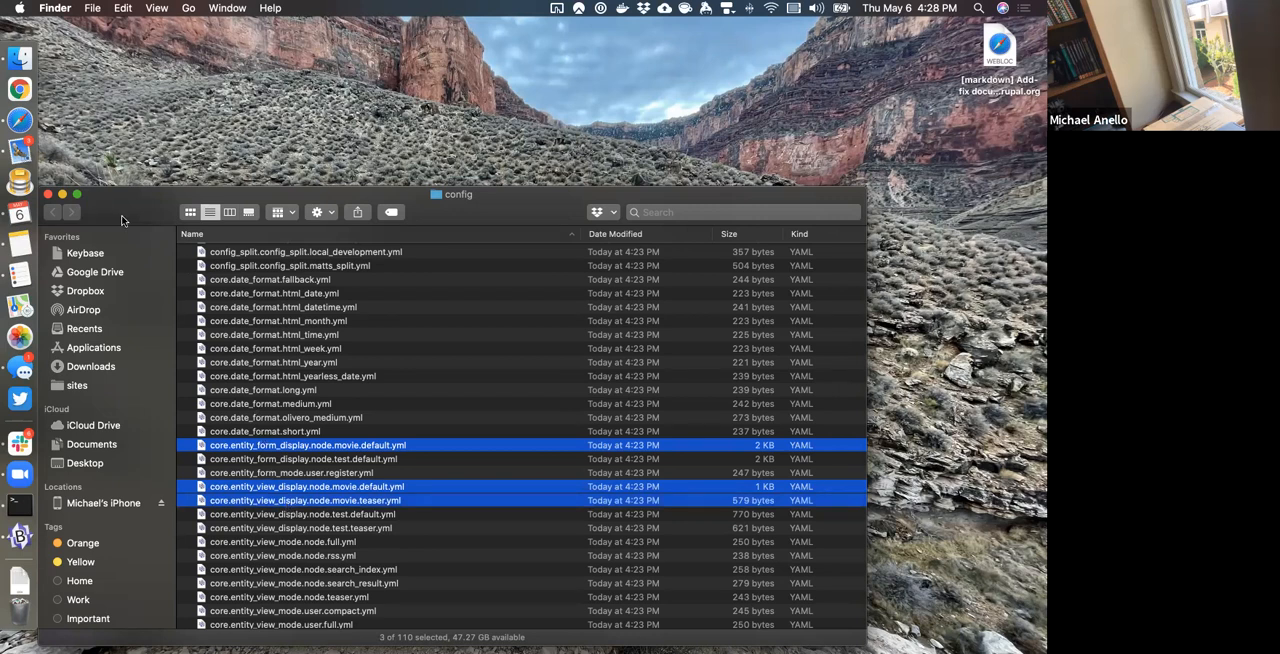
# Paste the copied Movie display files into the dcod9 project's config_splits/matts_split folder.
pyautogui.rightClick(464, 203)
pyautogui.click(458, 200)
pyautogui.keyDown('super'); pyautogui.click(457, 198); pyautogui.keyUp('super')
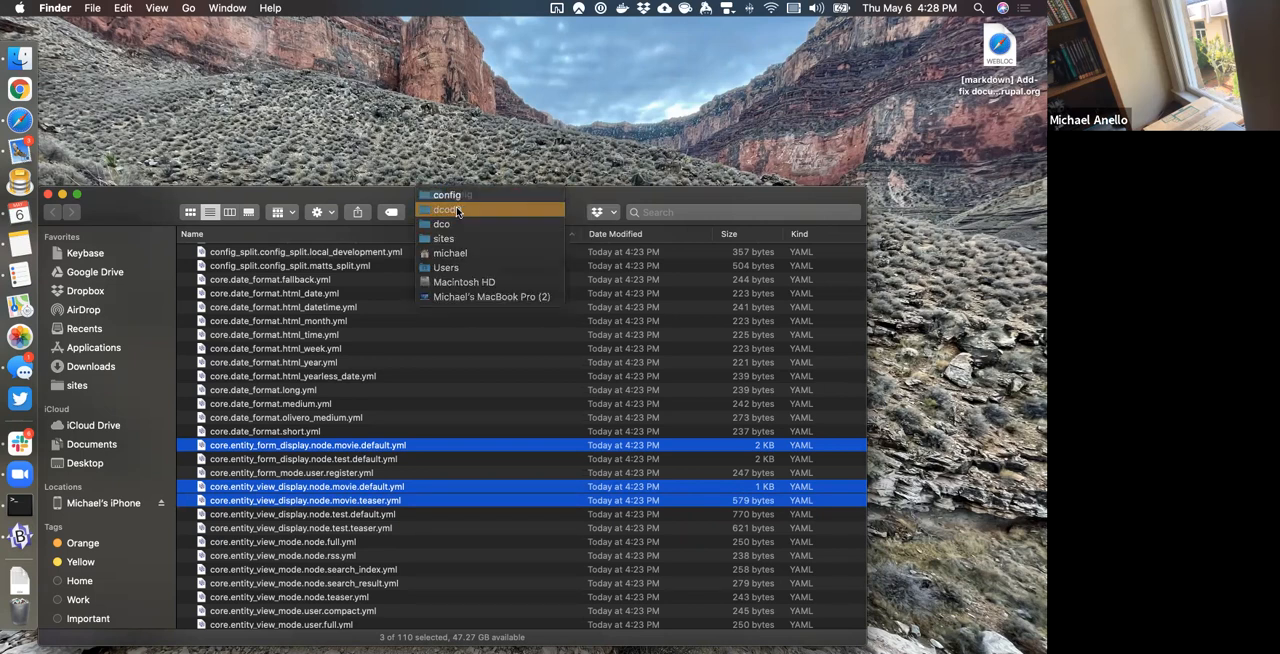
pyautogui.click(457, 211)
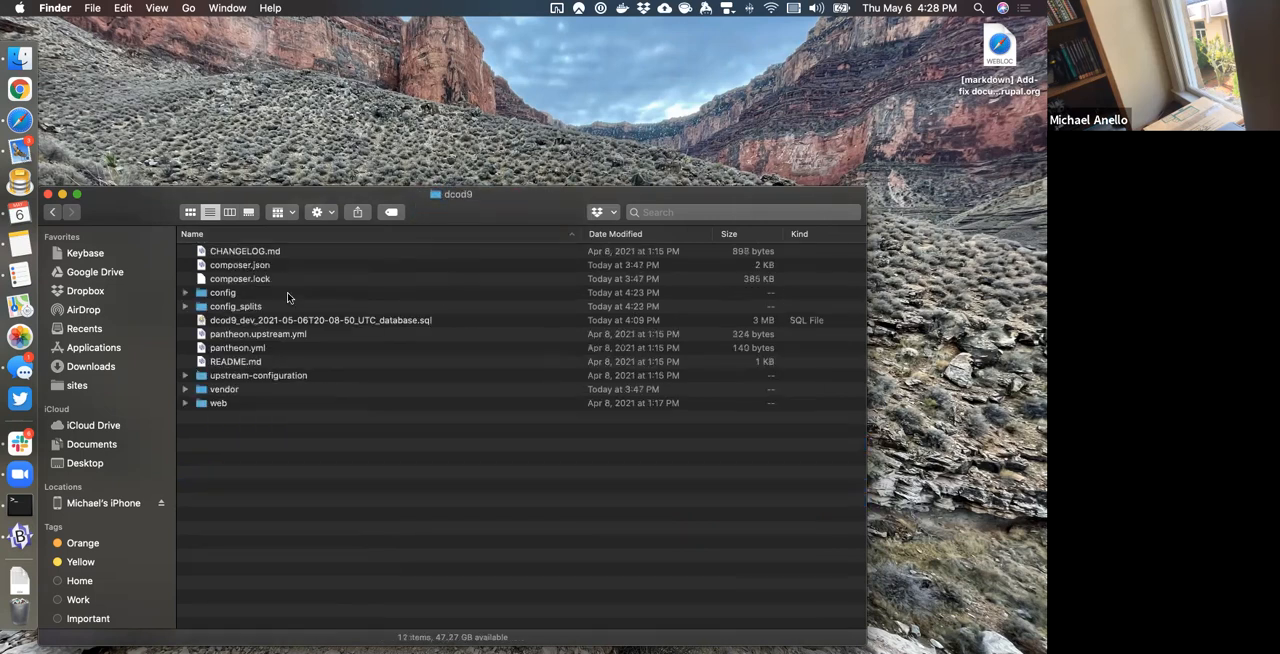
pyautogui.click(229, 212)
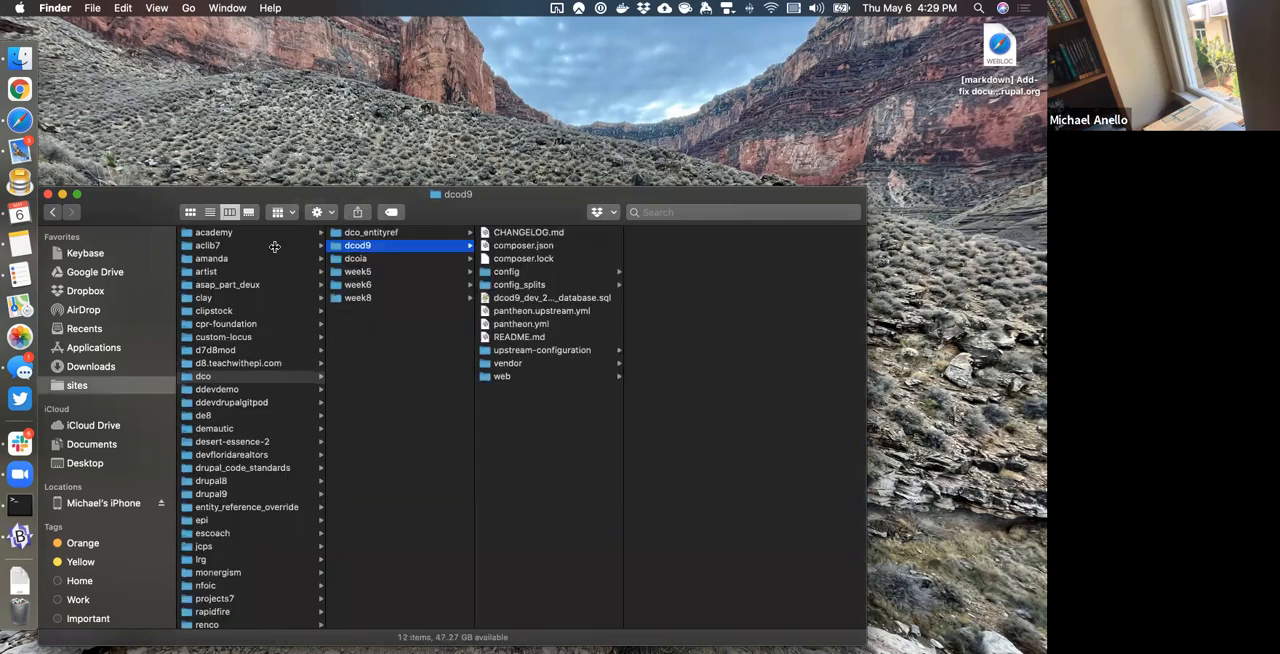
pyautogui.click(485, 286)
pyautogui.click(678, 246)
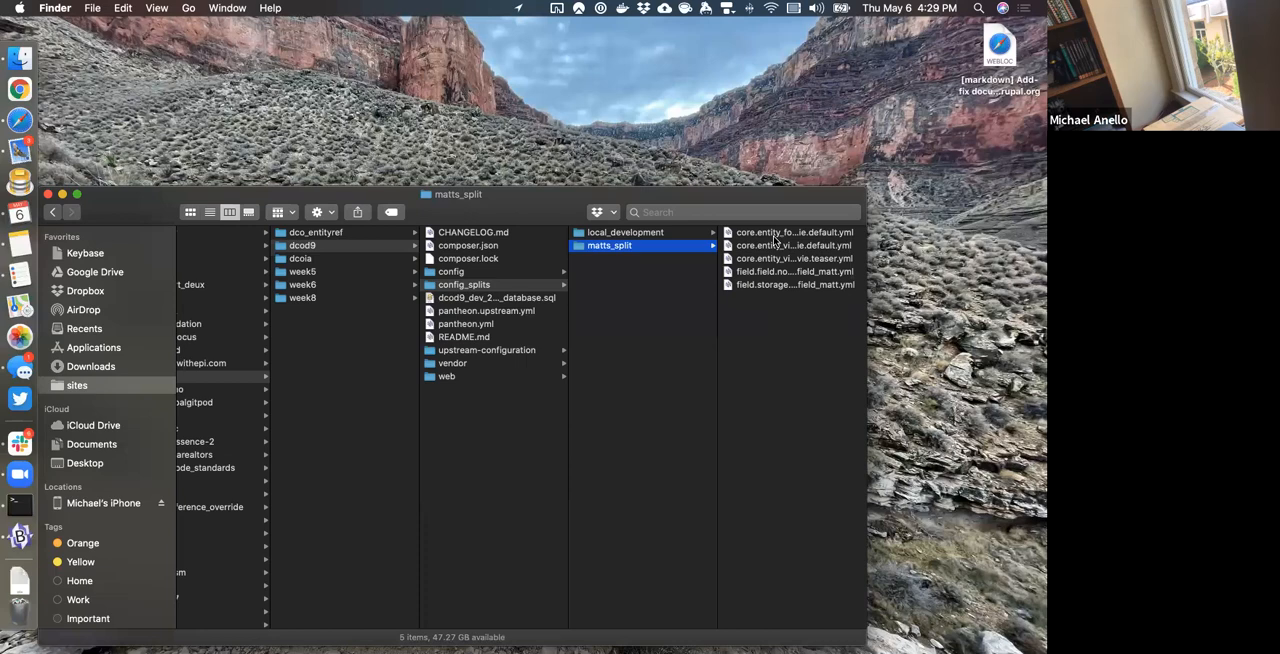
# In the browser, check the Movie content type's field list, then return to the Synchronize page and reload it.
pyautogui.hotkey('ctrl', 'Right')
pyautogui.hotkey('ctrl', 'Right')
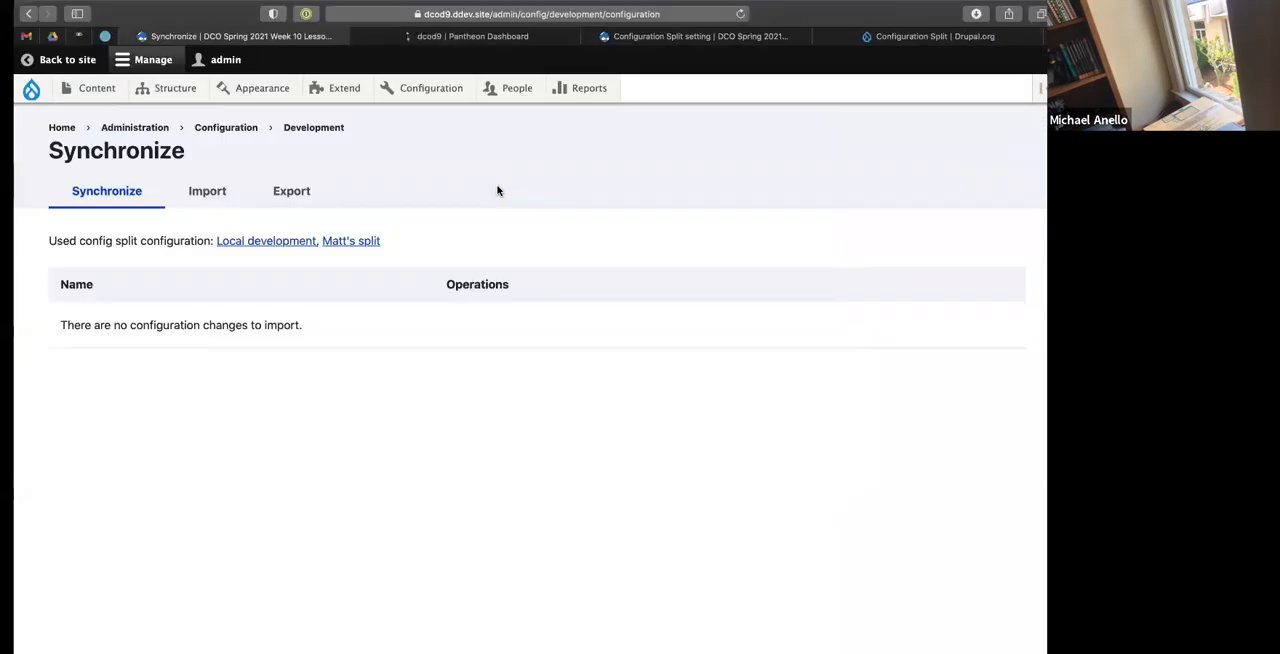
pyautogui.moveTo(155, 92)
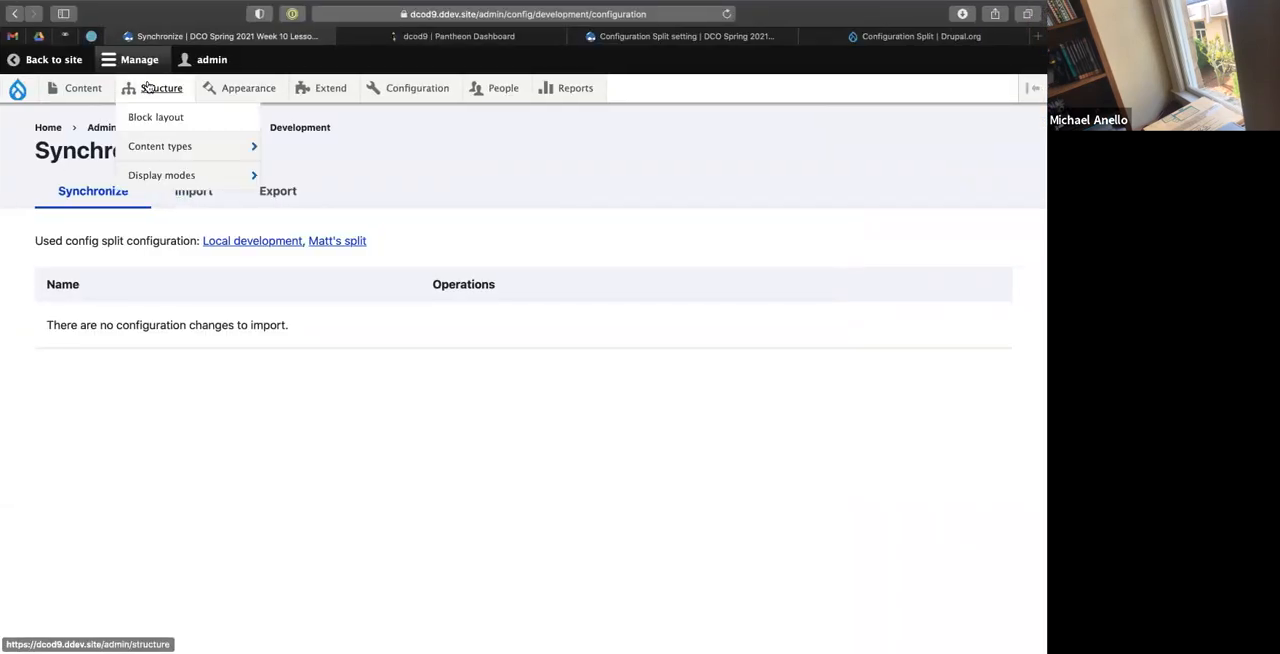
pyautogui.moveTo(165, 149)
pyautogui.moveTo(310, 177)
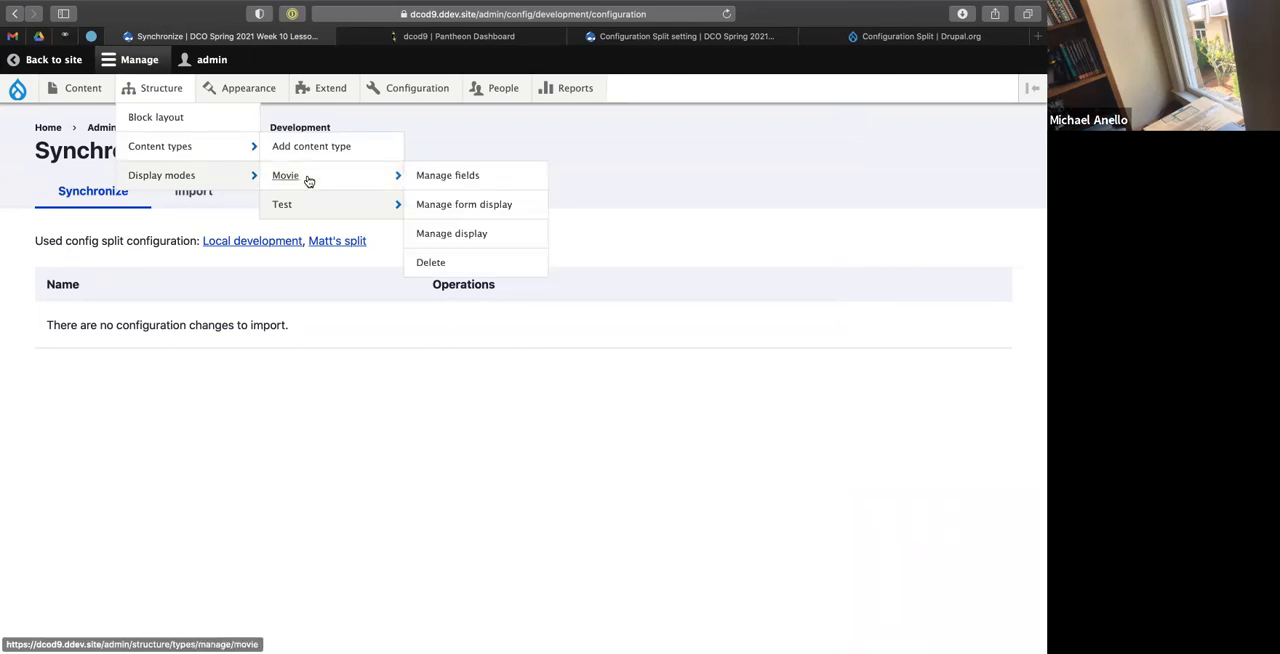
pyautogui.click(448, 182)
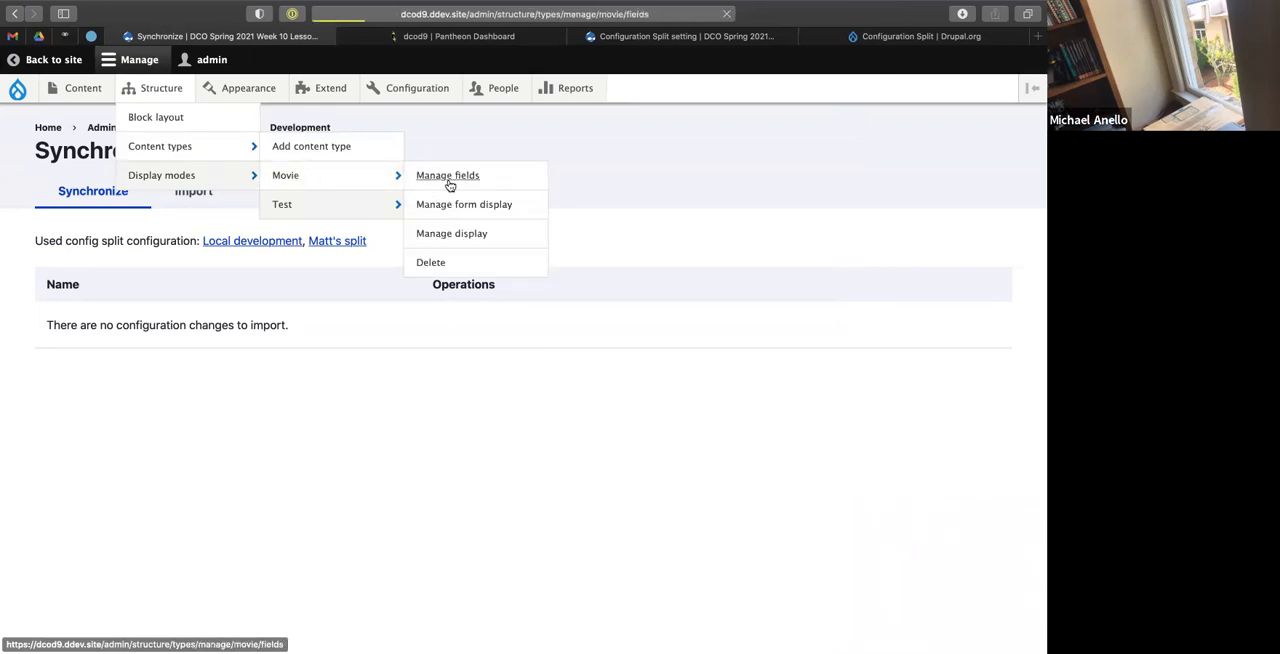
pyautogui.hotkey('ctrl', 'Left')
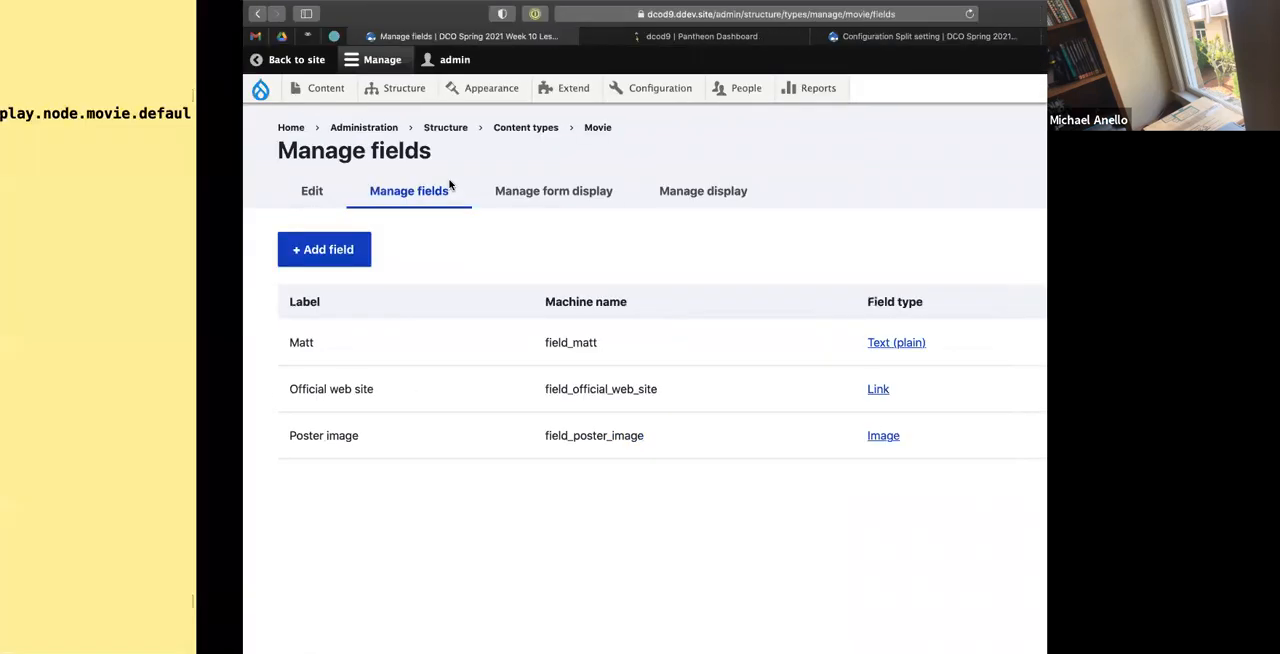
pyautogui.hotkey('ctrl', 'Right')
pyautogui.click(14, 13)
pyautogui.press('super+r')
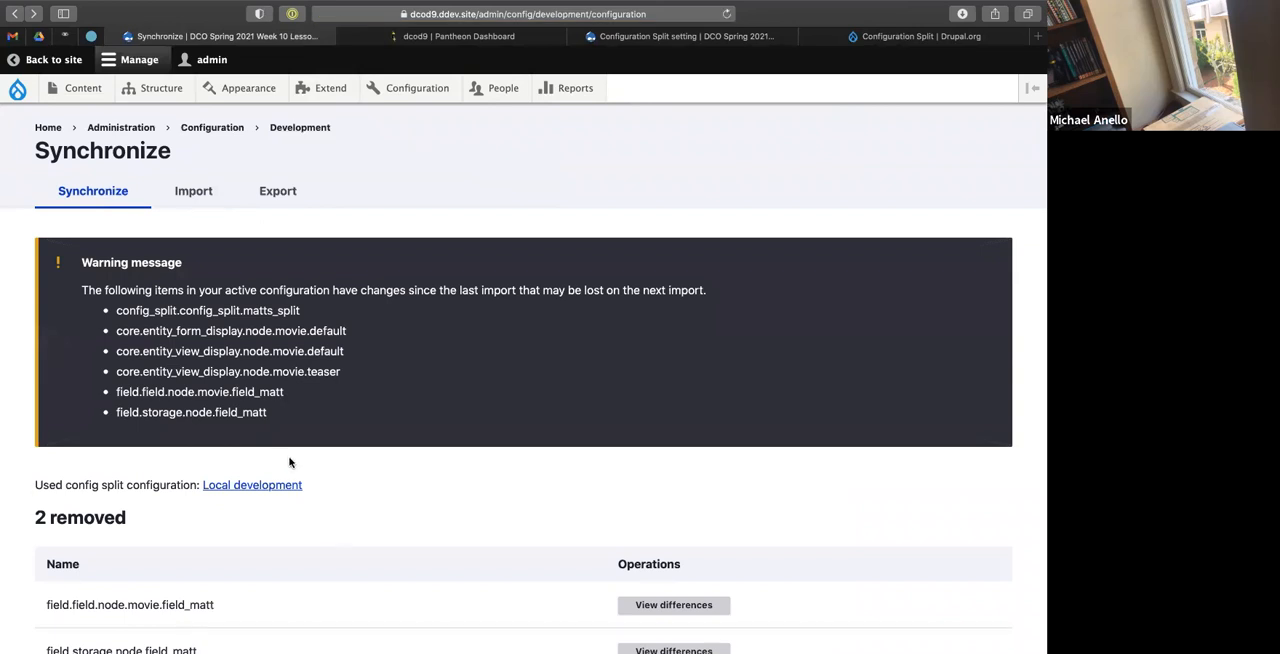
# Delete the Matt field from the Movie content type.
pyautogui.moveTo(329, 99)
pyautogui.moveTo(155, 92)
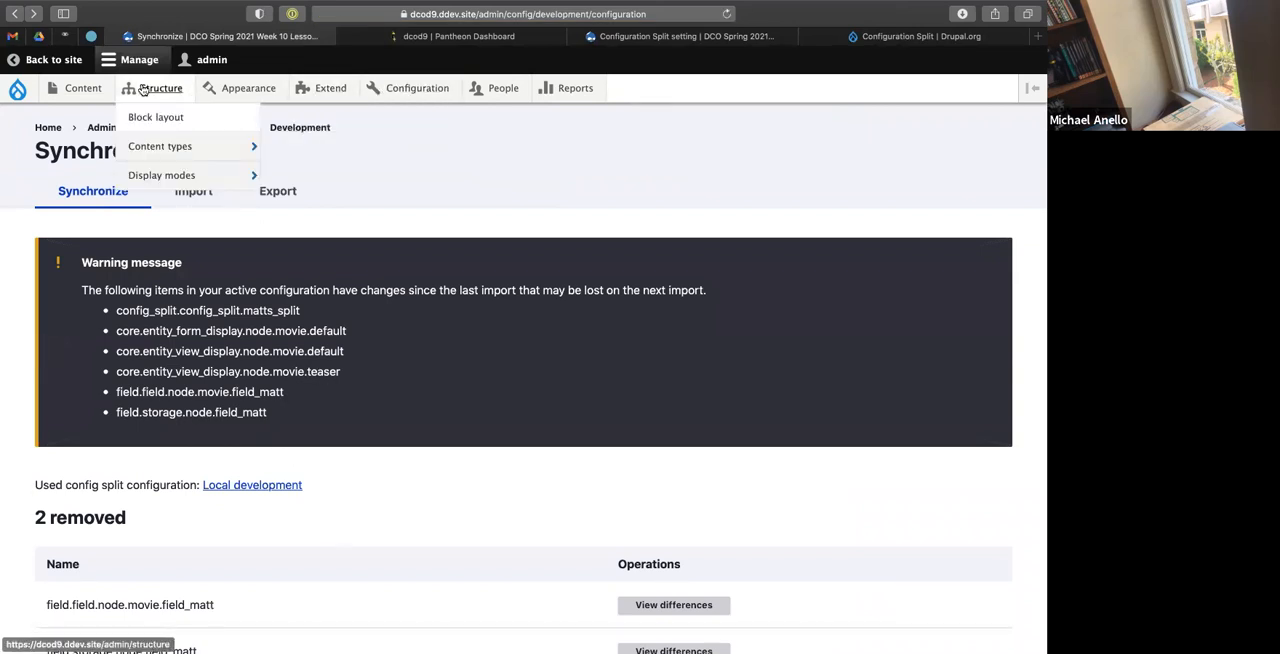
pyautogui.moveTo(239, 149)
pyautogui.moveTo(314, 177)
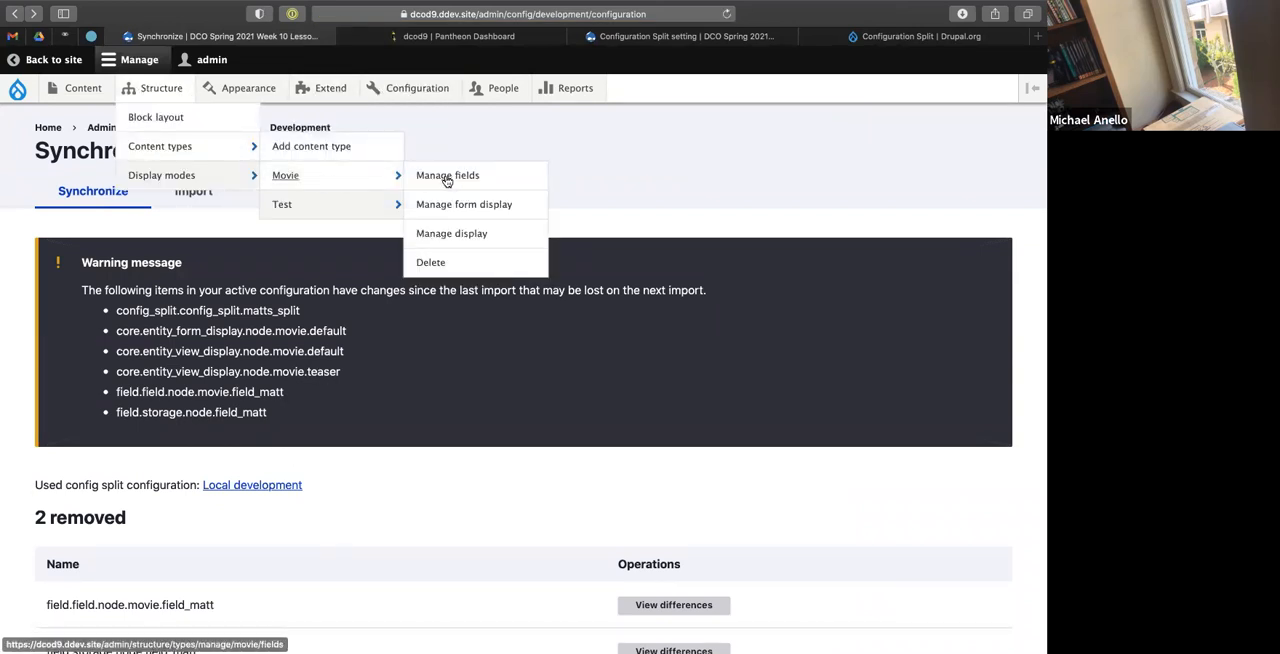
pyautogui.click(450, 177)
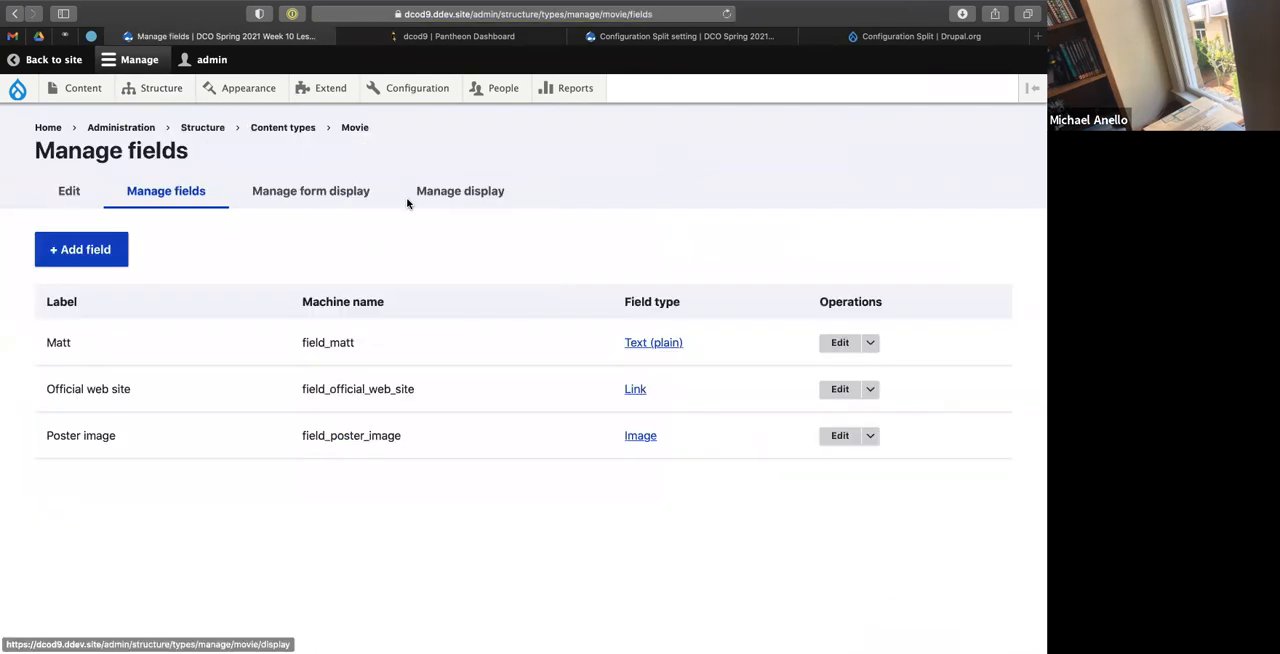
pyautogui.click(875, 344)
pyautogui.click(788, 381)
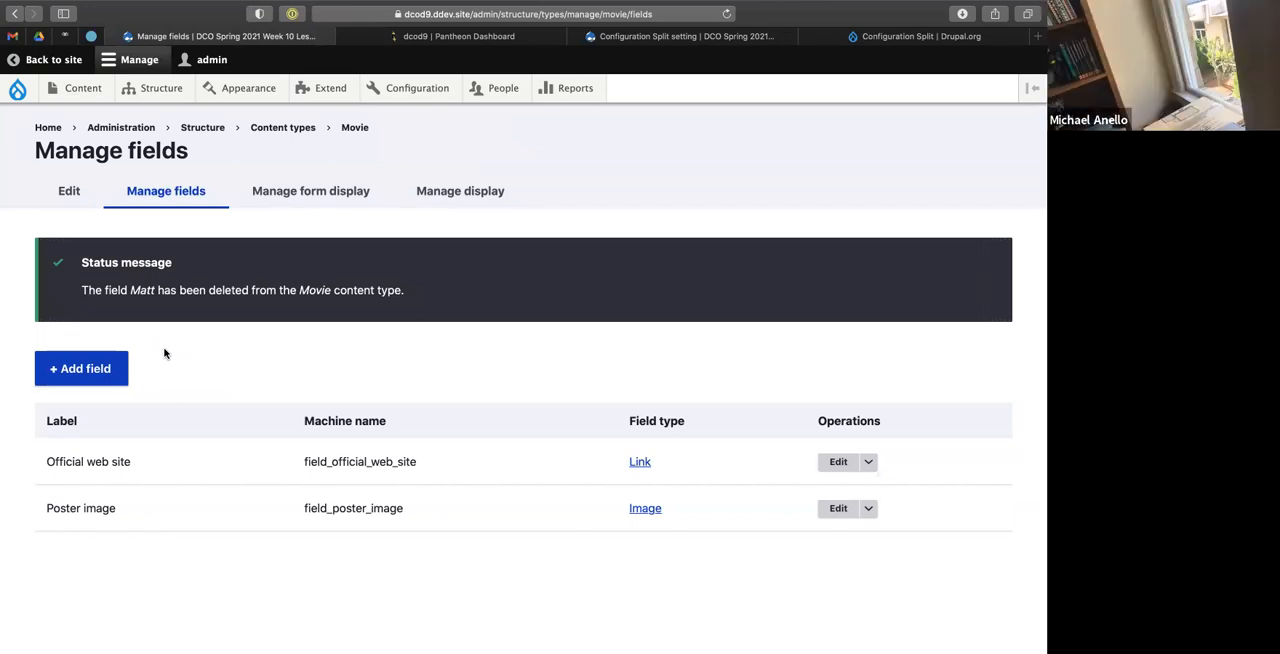
# In the terminal, export the active configuration with ddev drush config-export and accept replacing the exported files.
pyautogui.hotkey('ctrl', 'Left')
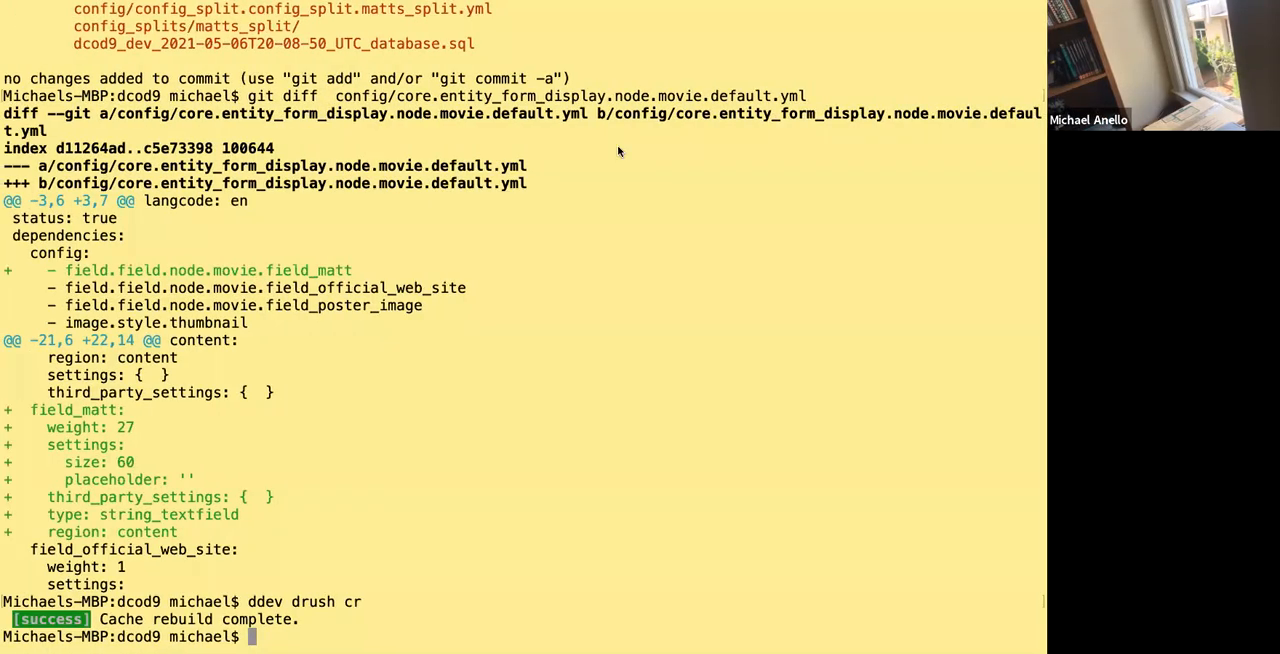
pyautogui.hotkey('ctrl', 'Right')
pyautogui.moveTo(333, 104)
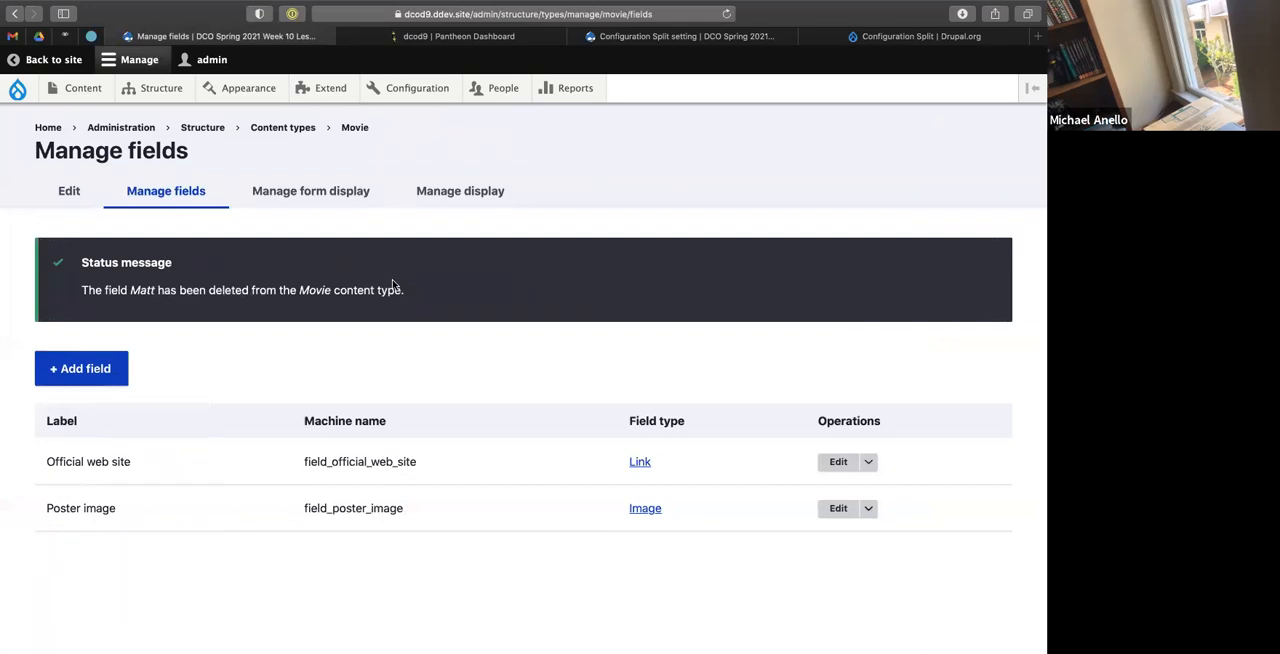
pyautogui.hotkey('ctrl', 'Left')
pyautogui.write('dd')
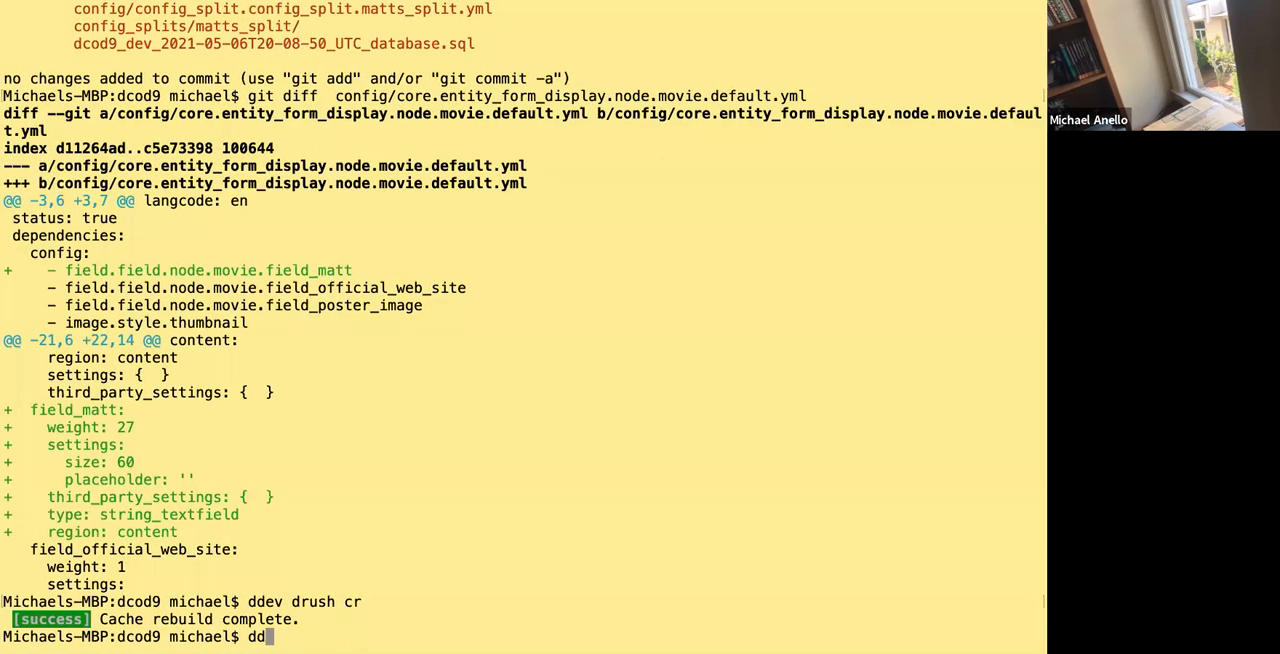
pyautogui.write('ev drush config-export')
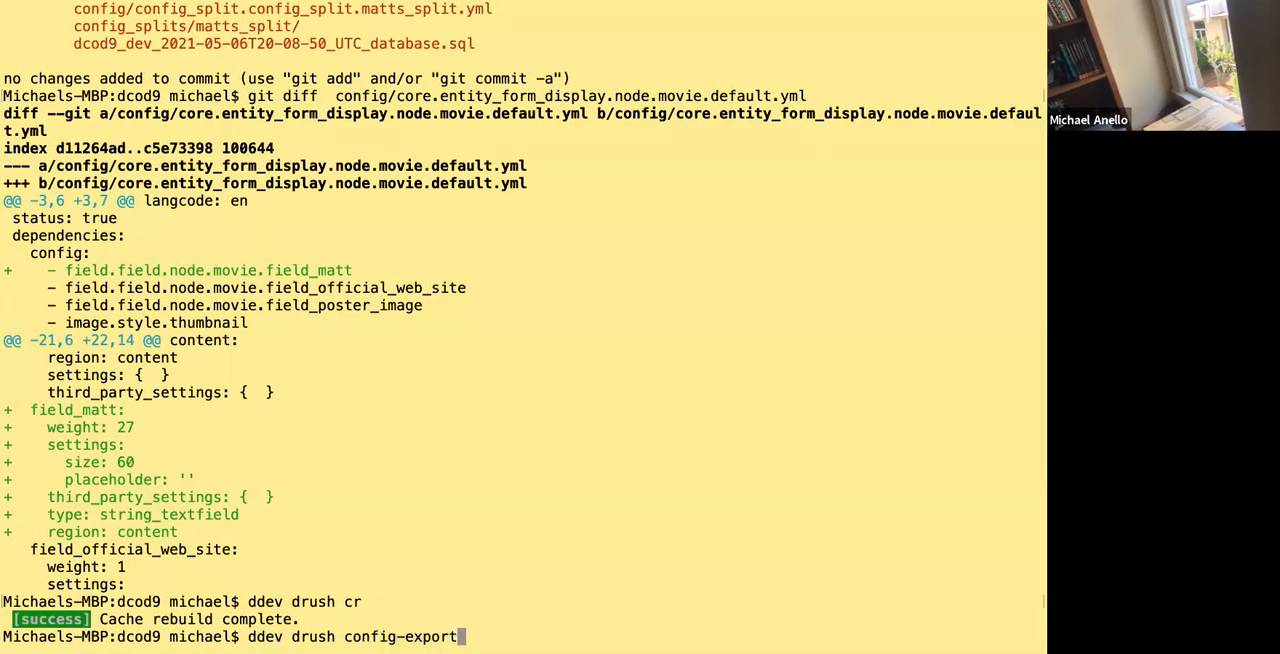
pyautogui.press('Return')
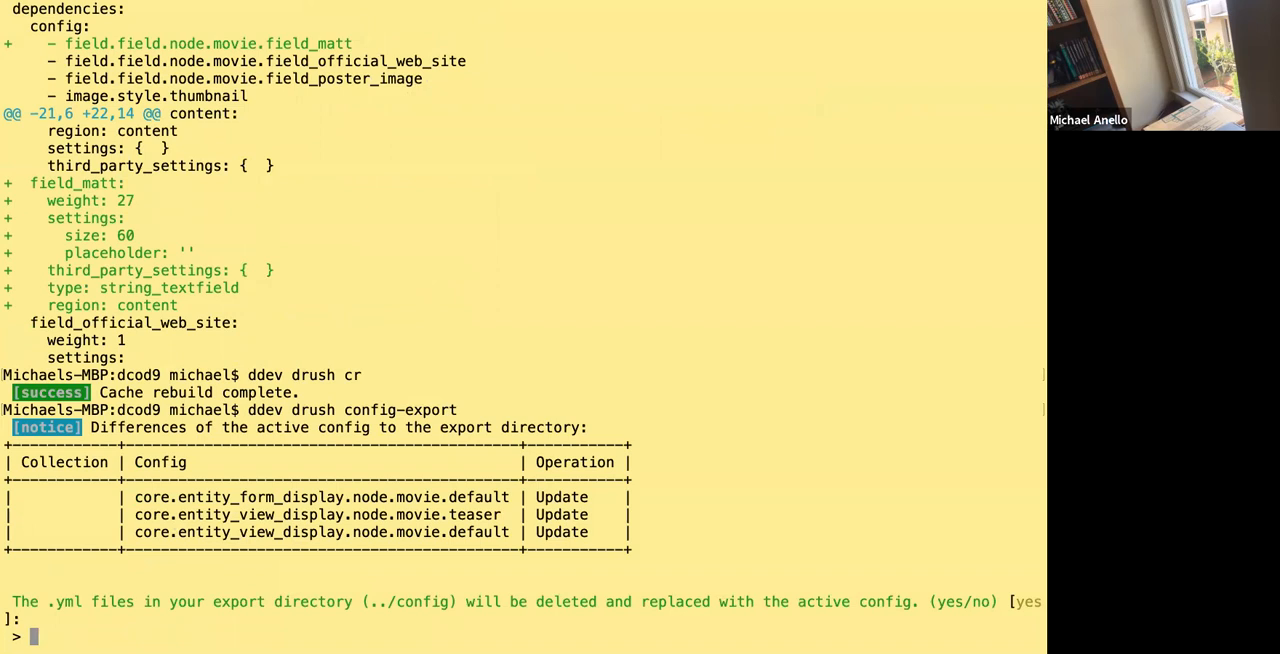
pyautogui.press('Return')
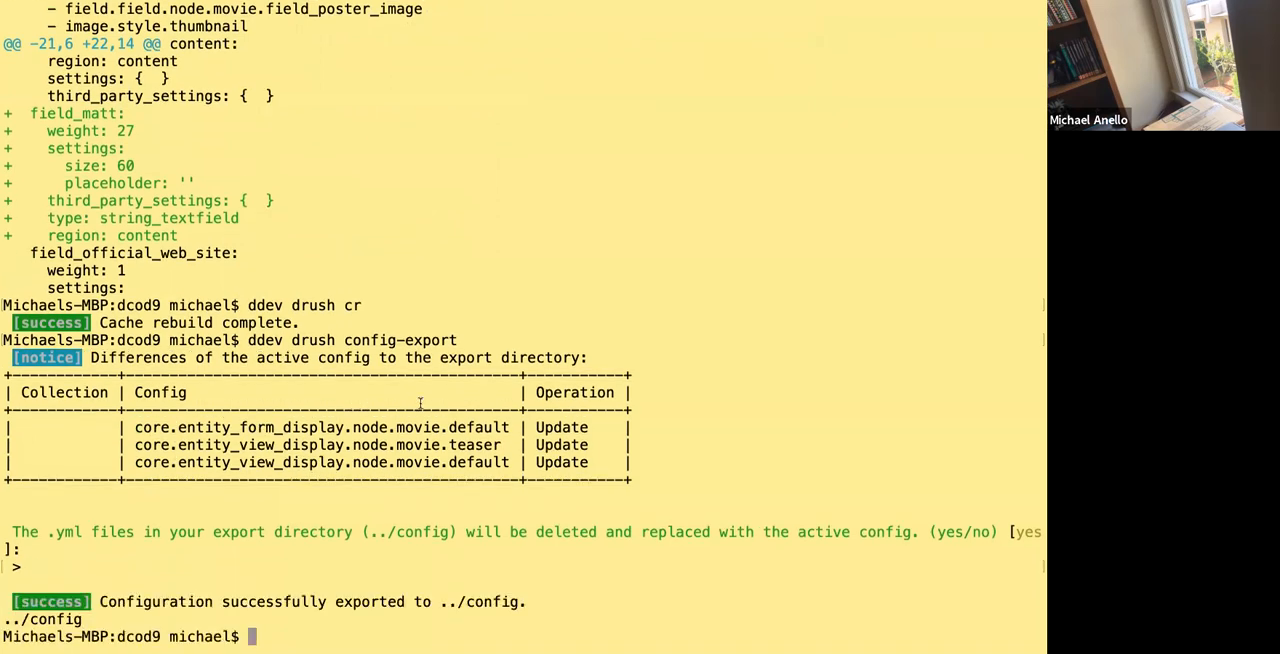
# In the code editor, check the re-exported default Movie form and view display files for field_matt and close both.
pyautogui.hotkey('ctrl', 'Right')
pyautogui.hotkey('ctrl', 'Right')
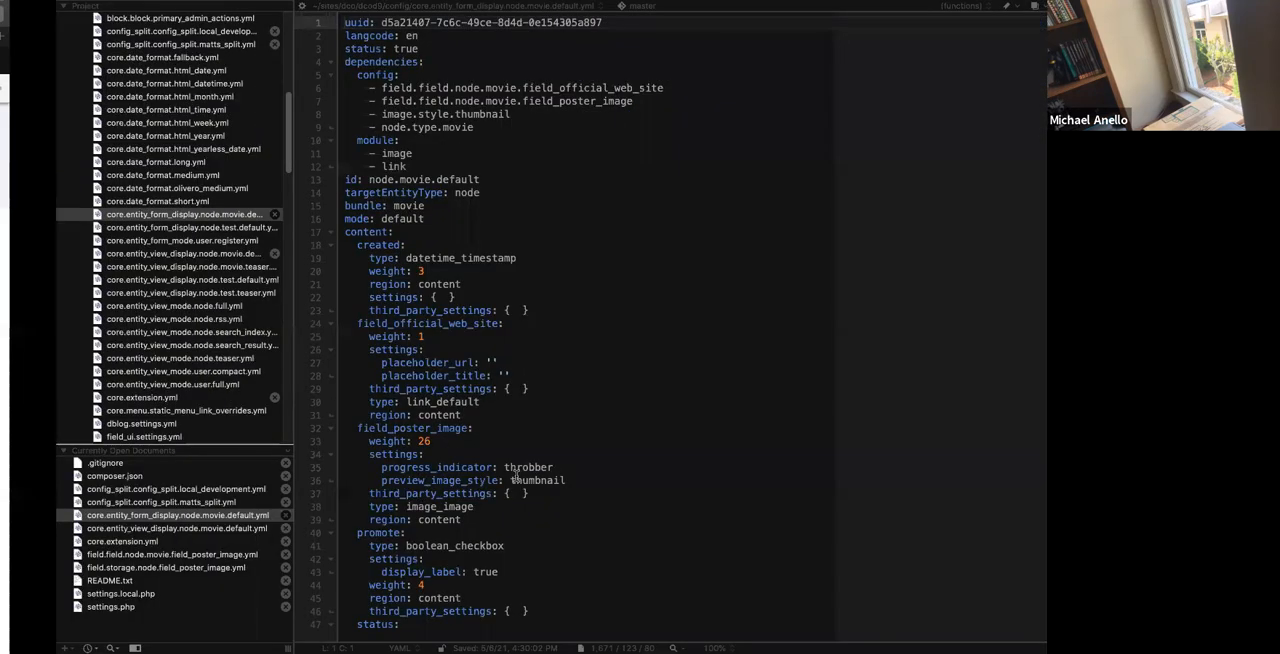
pyautogui.click(517, 476)
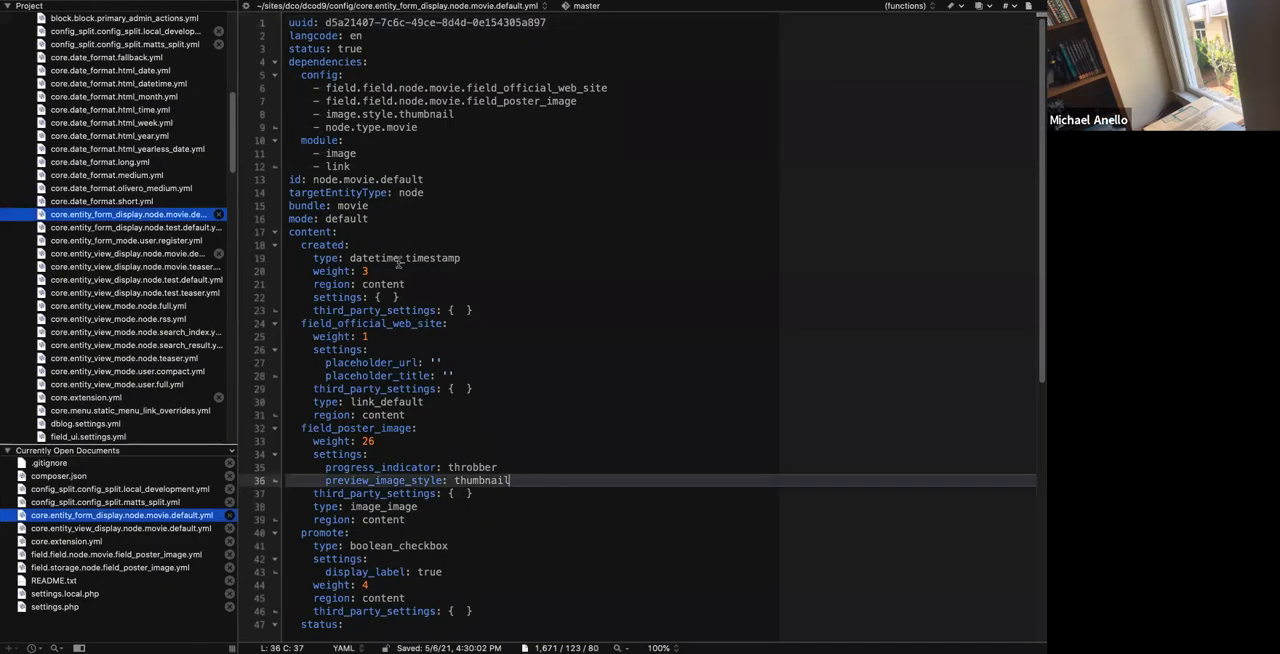
pyautogui.click(399, 261)
pyautogui.press('super+w')
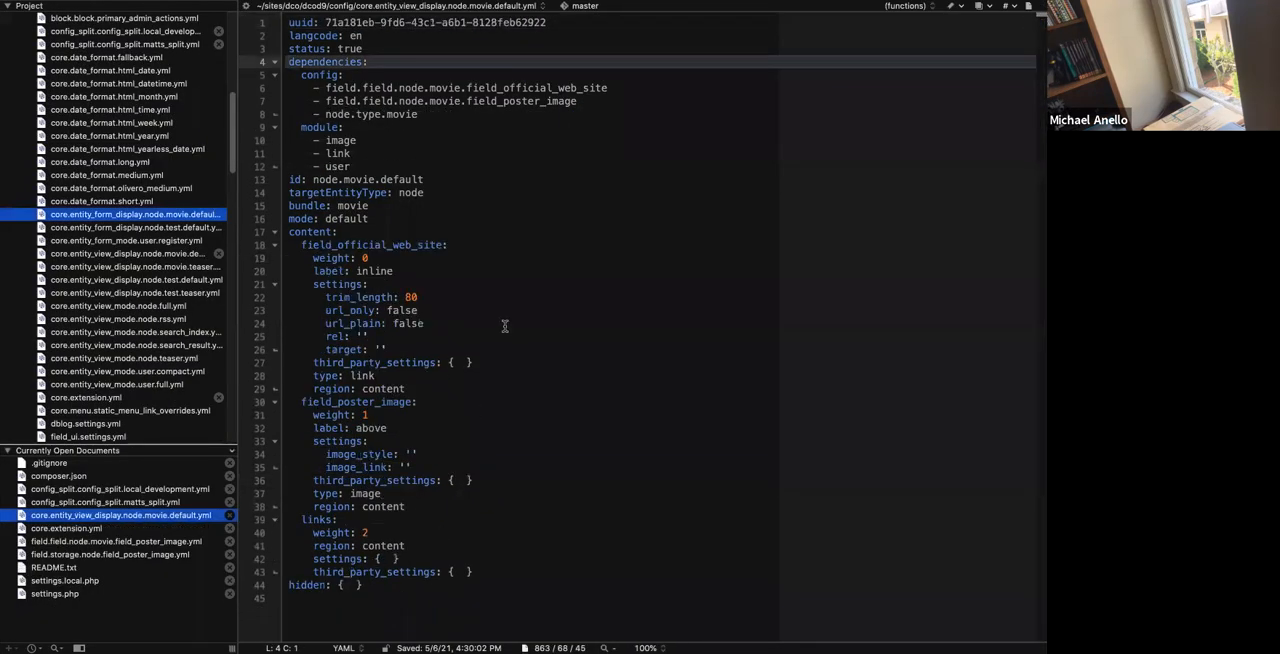
pyautogui.press('super+w')
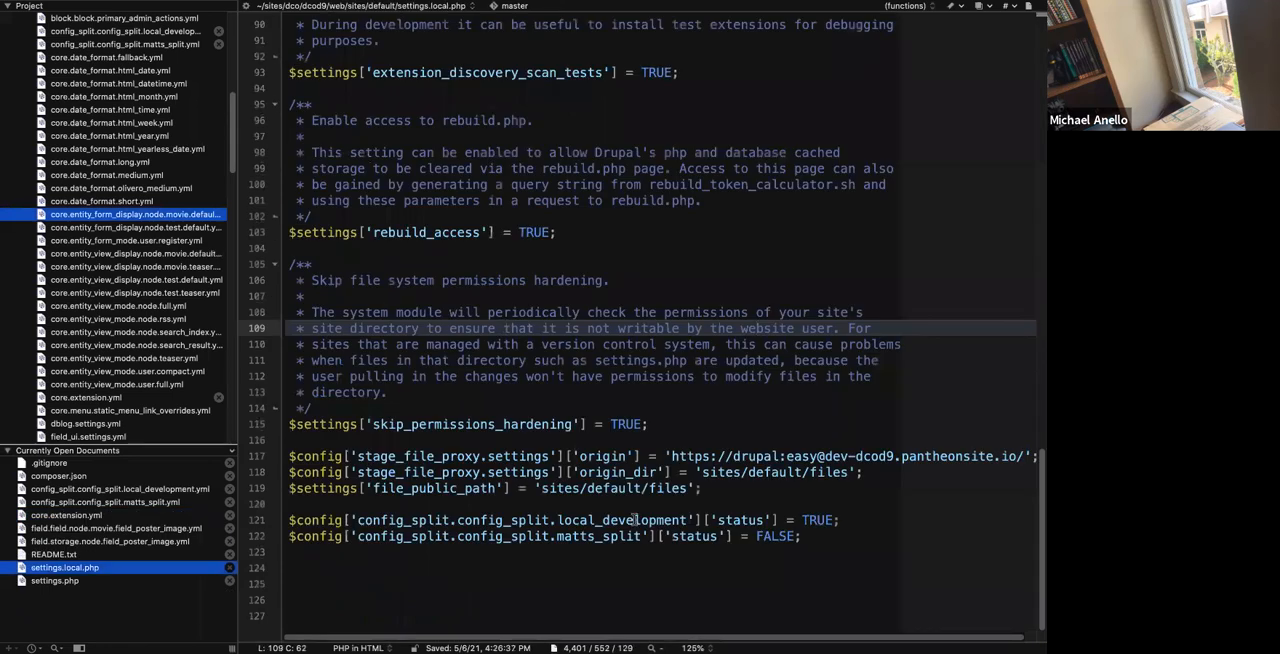
# Set the matts_split status override to TRUE in settings.local.php and save the file.
pyautogui.doubleClick(770, 540)
pyautogui.write('TRUE')
pyautogui.click(767, 428)
pyautogui.press('super+s')
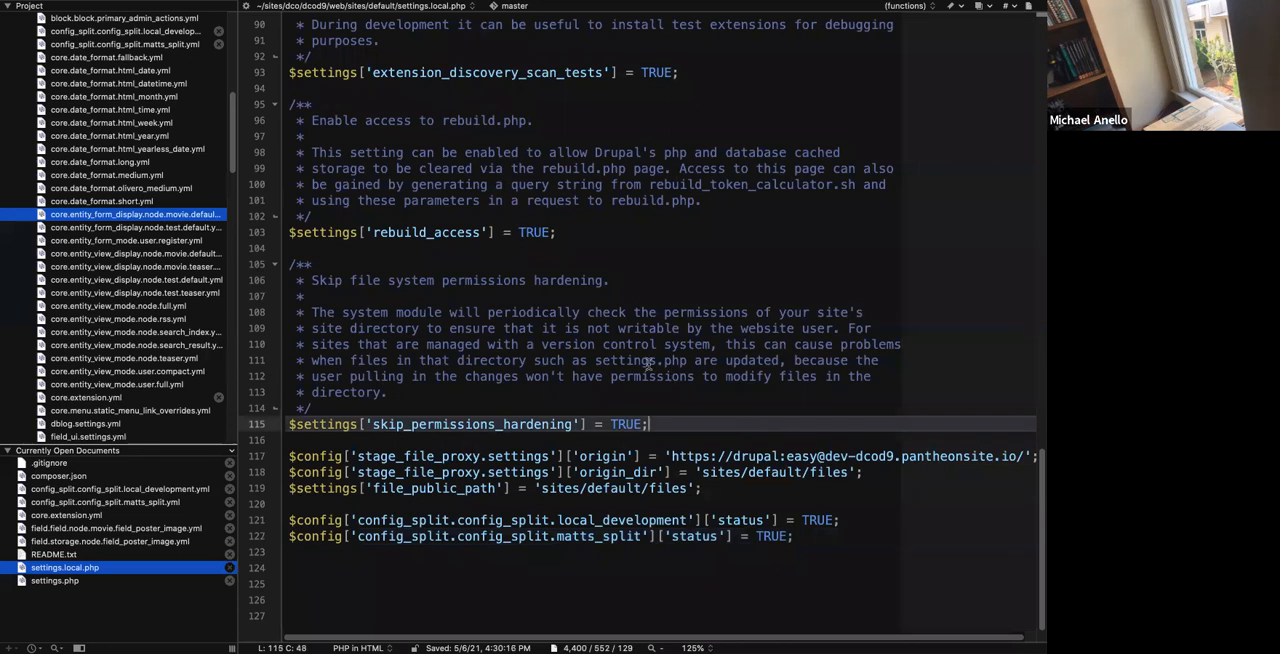
# In the terminal, run ddev drush config-import to import the configuration with Matt's split enabled.
pyautogui.hotkey('ctrl', 'Left')
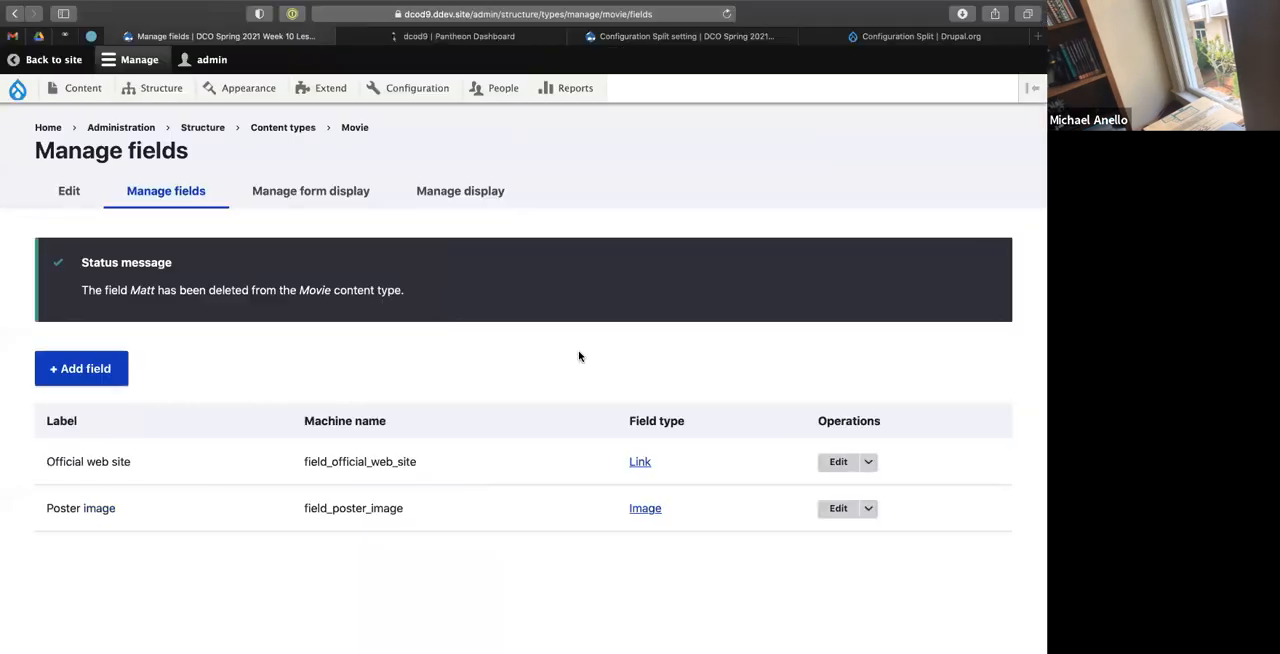
pyautogui.hotkey('ctrl', 'Left')
pyautogui.write('ddev drush')
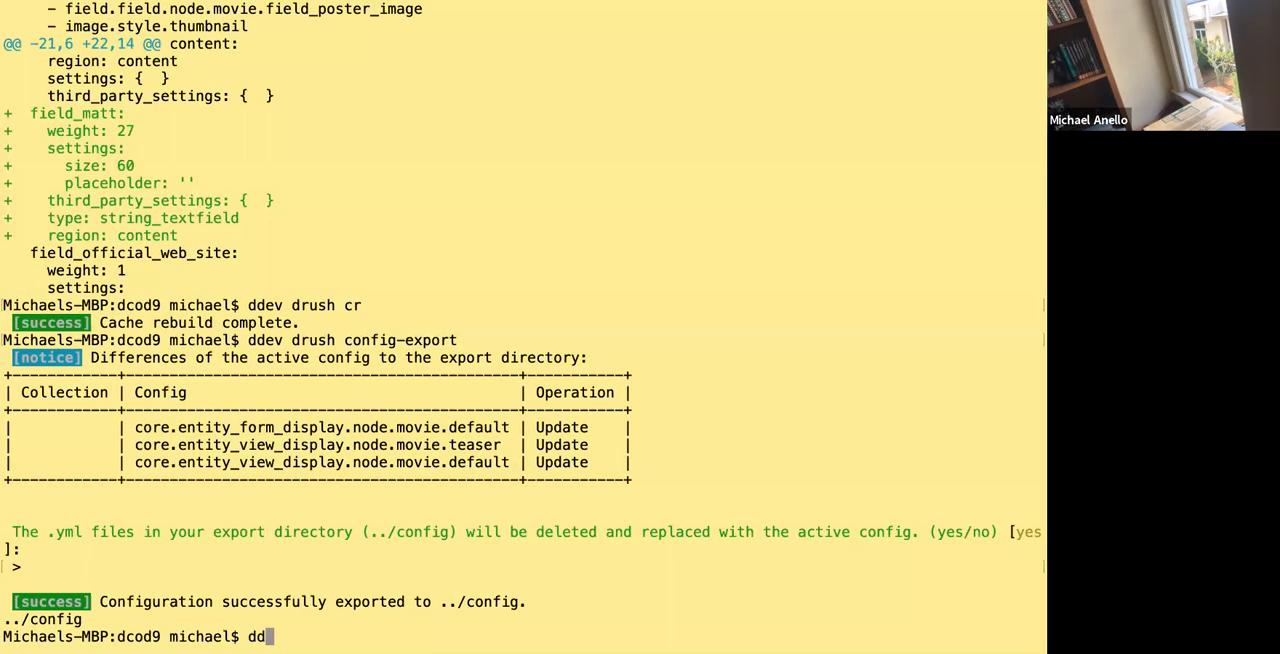
pyautogui.write(' c')
pyautogui.write('onfig-')
pyautogui.press('BackSpace')
pyautogui.press('BackSpace')
pyautogui.write('g-import')
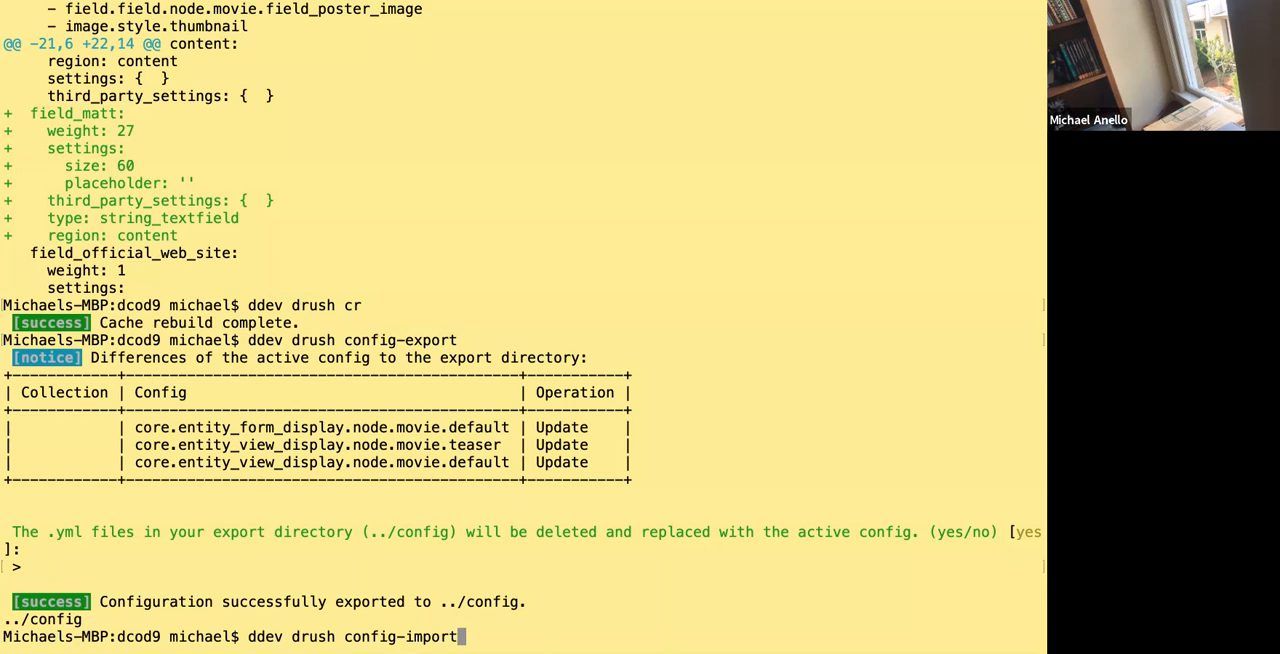
pyautogui.press('Return')
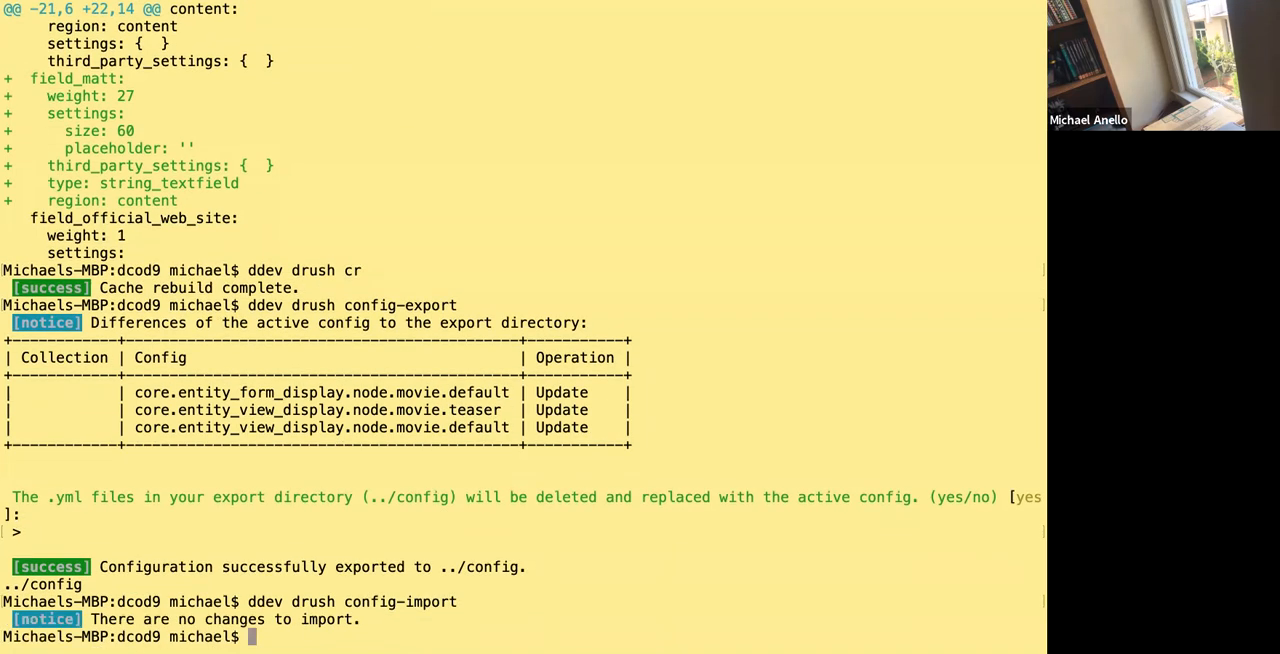
# Rebuild the Drupal cache with ddev drush cr and rerun ddev drush config-import, accepting the listed configuration changes.
pyautogui.write('d9 michael$ ddev drush cr')
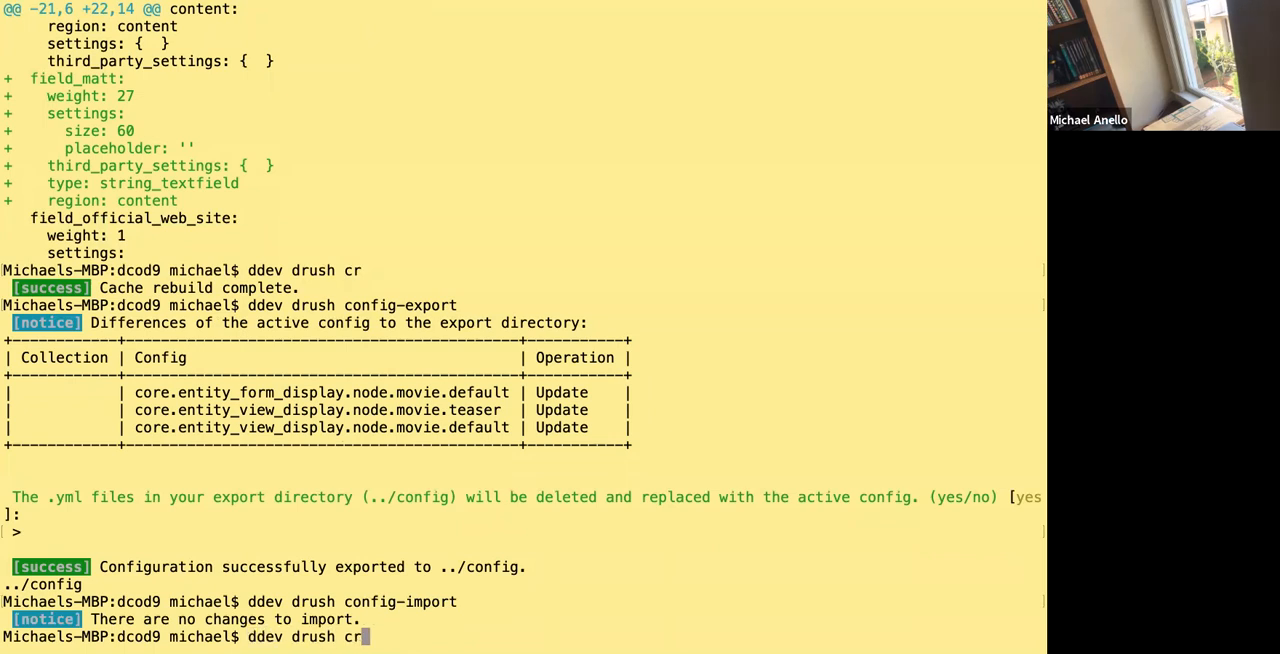
pyautogui.press('Return')
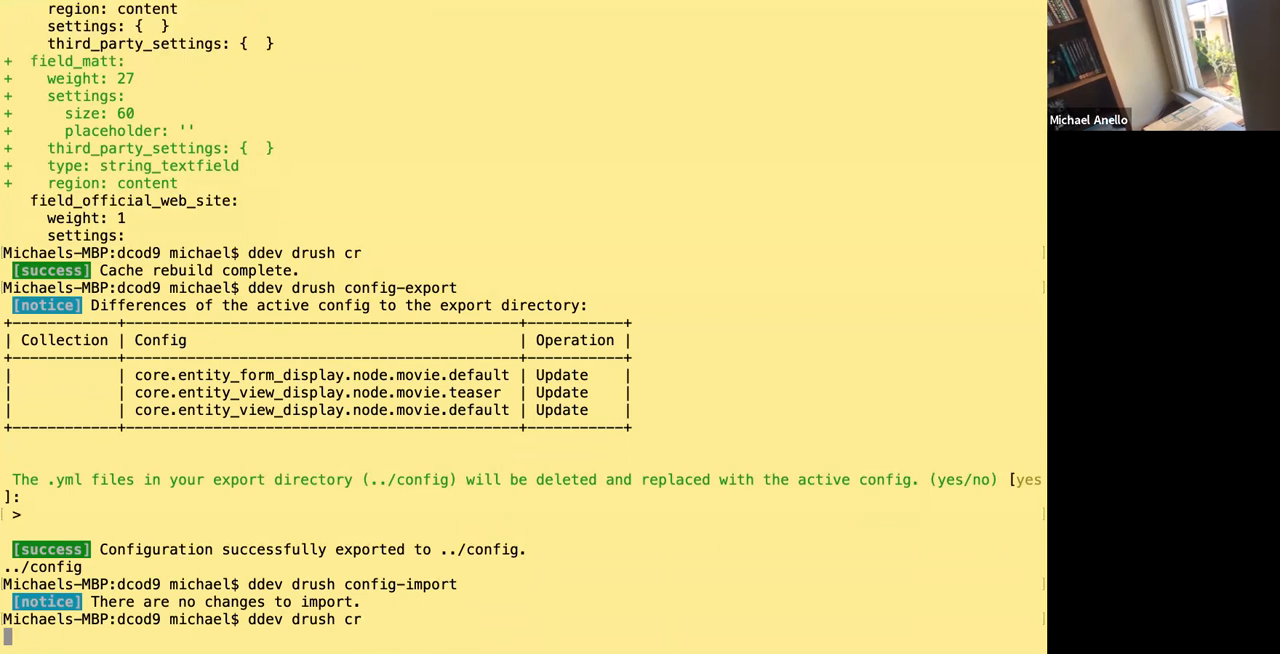
pyautogui.press('Up')
pyautogui.press('Up')
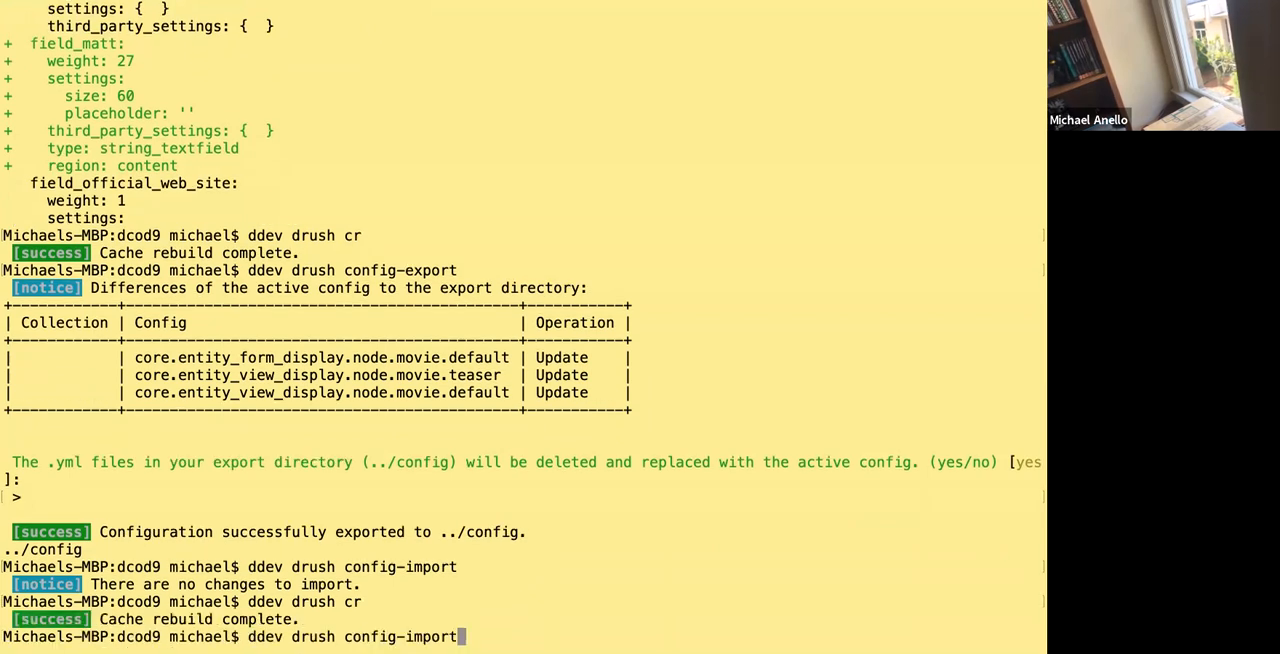
pyautogui.press('Return')
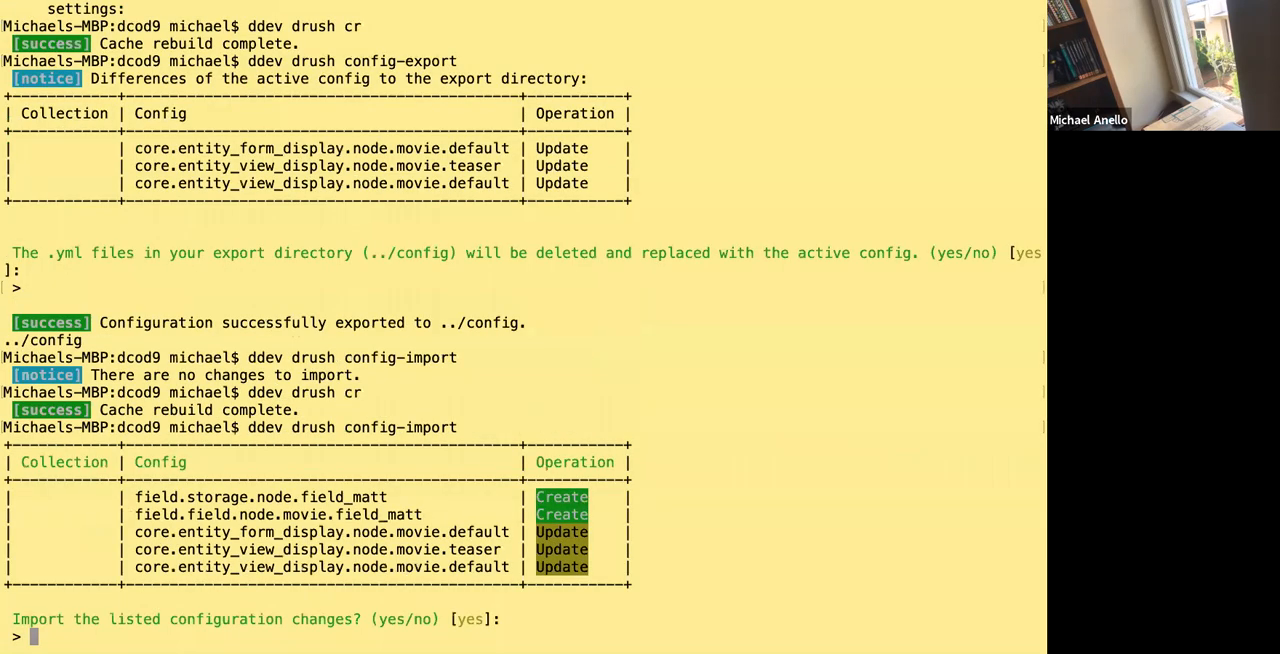
pyautogui.press('Return')
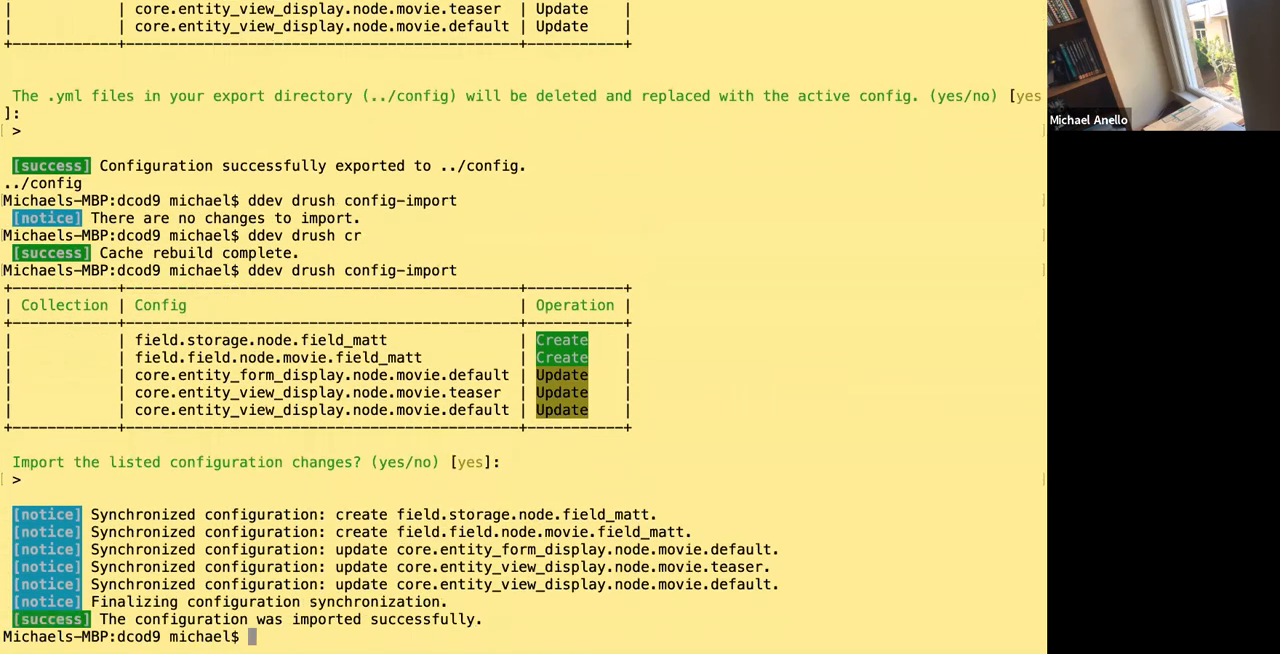
# In the browser, reload the Movie content type's field list and open the Create Movie form to check for the Matt field.
pyautogui.hotkey('ctrl', 'Right')
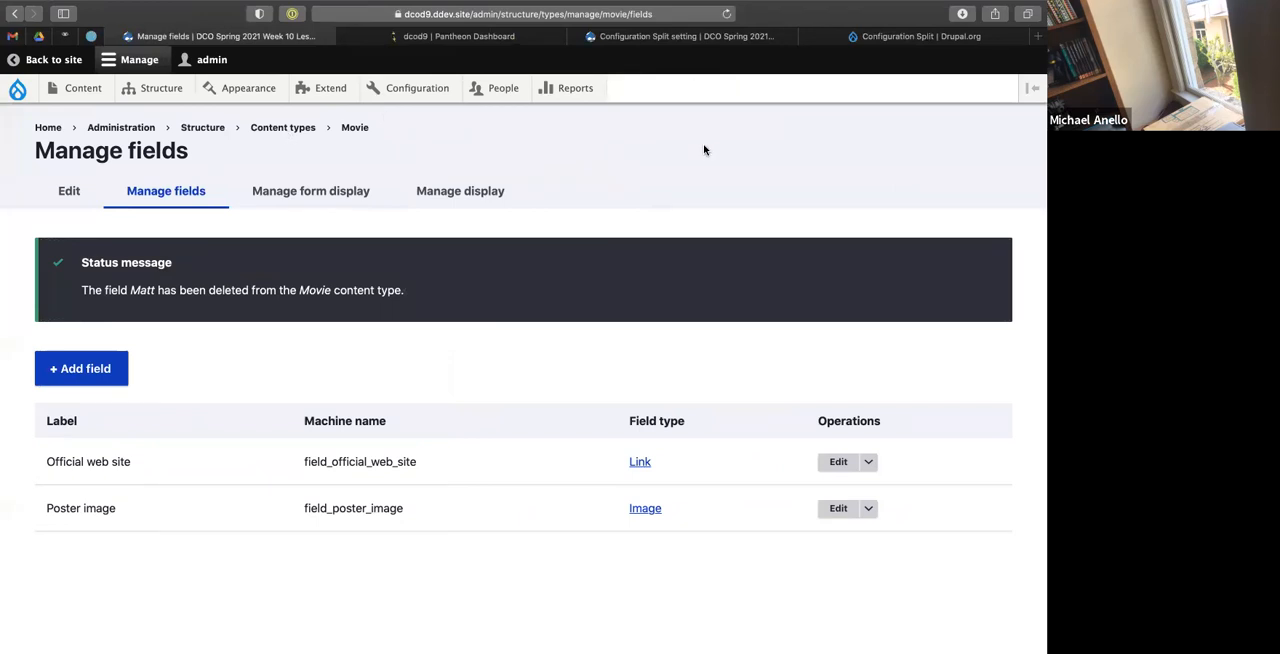
pyautogui.press('super+r')
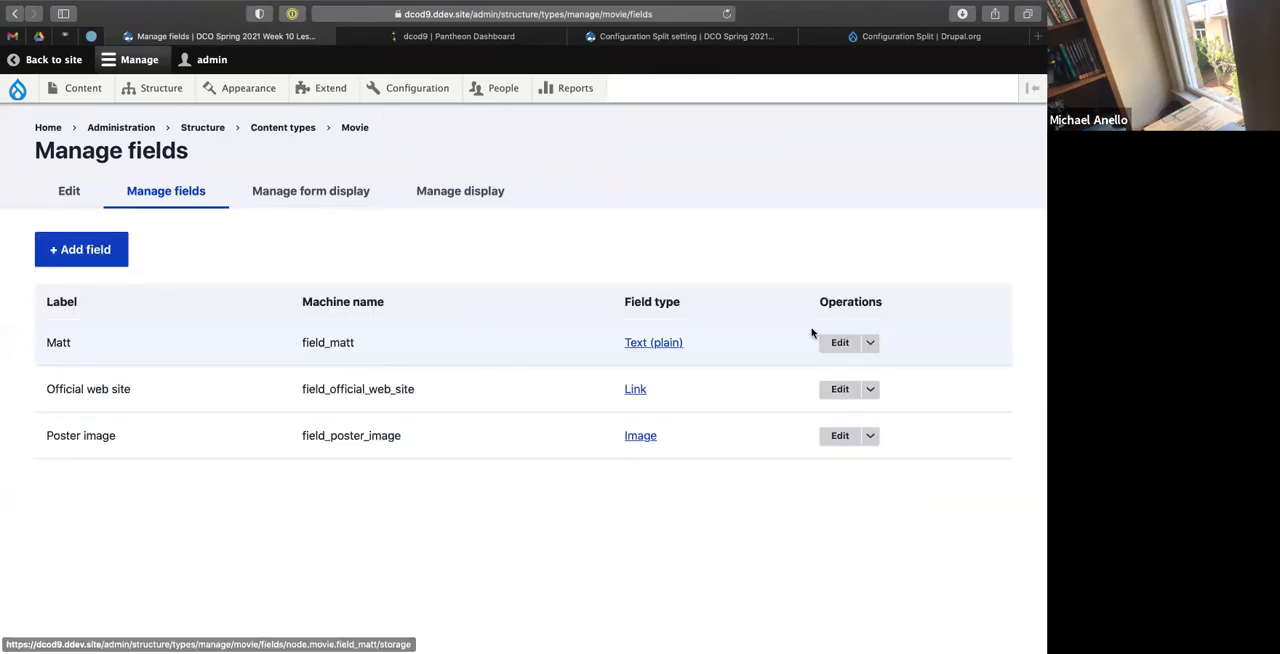
pyautogui.moveTo(74, 120)
pyautogui.click(246, 122)
pyautogui.scroll(-2, 398, 383)
pyautogui.scroll(2, 398, 383)
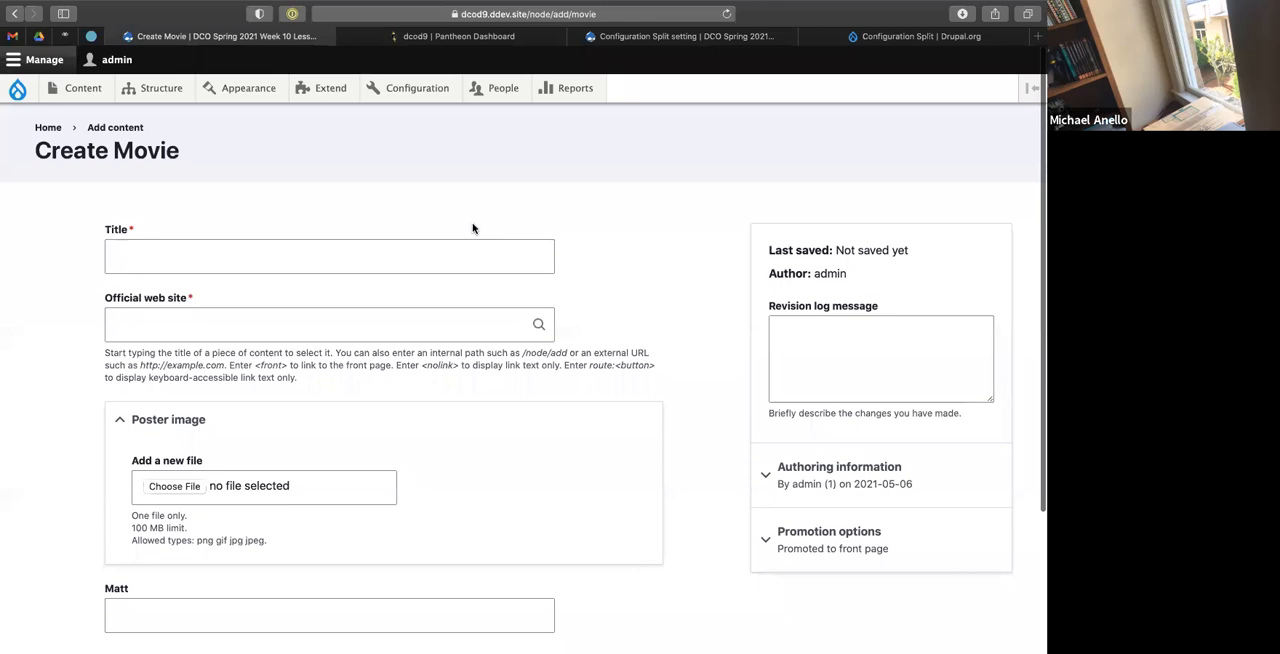
# In the terminal, list the repository's uncommitted files with git status.
pyautogui.hotkey('ctrl', 'Left')
pyautogui.write('git status')
pyautogui.press('Return')
# Stage the configuration and split directories with git add config config_splits/ and recheck the staged files with git status.
pyautogui.write('git a')
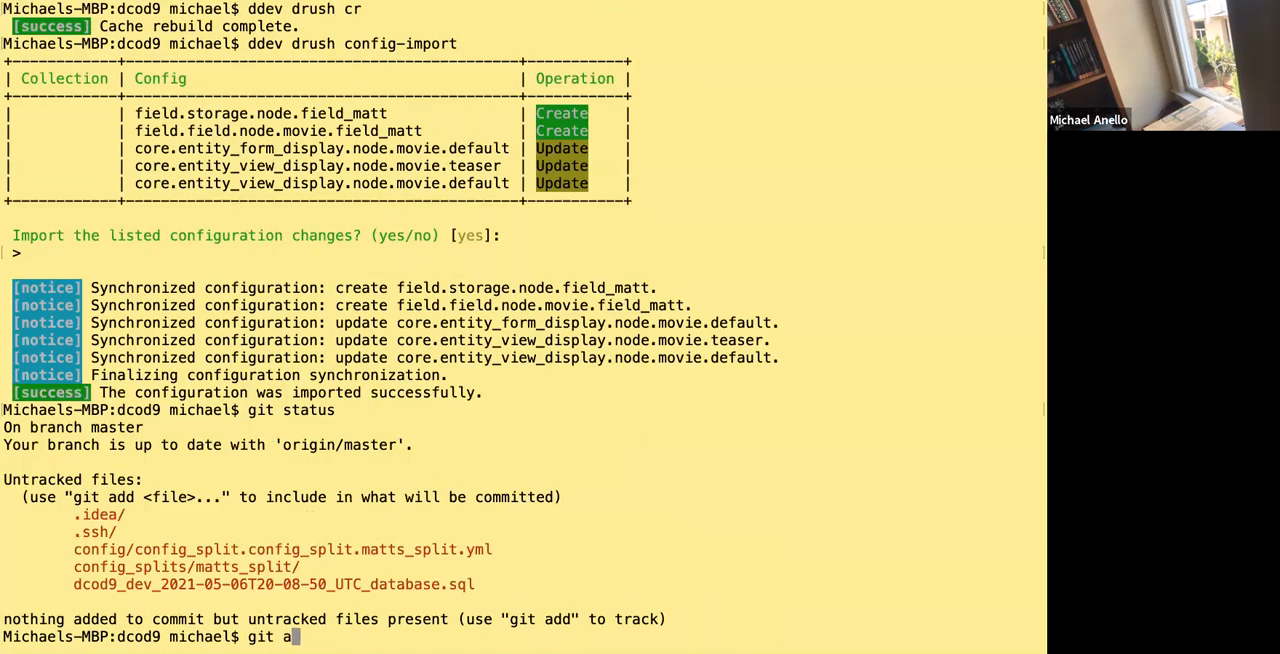
pyautogui.write('dd config/config_spli')
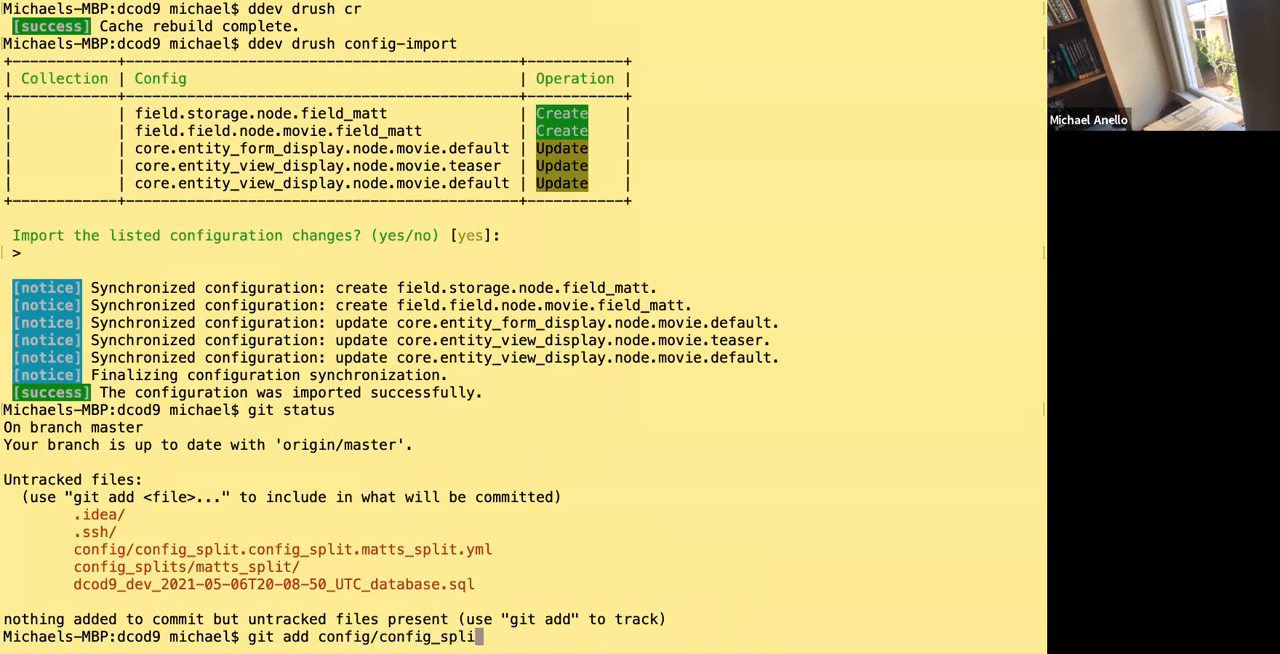
pyautogui.press('Tab')
pyautogui.press('BackSpace')
pyautogui.press('BackSpace')
pyautogui.press('BackSpace')
pyautogui.press('BackSpace')
pyautogui.press('BackSpace')
pyautogui.press('BackSpace')
pyautogui.press('BackSpace')
pyautogui.press('BackSpace')
pyautogui.press('BackSpace')
pyautogui.press('BackSpace')
pyautogui.press('BackSpace')
pyautogui.press('BackSpace')
pyautogui.press('BackSpace')
pyautogui.press('BackSpace')
pyautogui.press('BackSpace')
pyautogui.press('BackSpace')
pyautogui.press('BackSpace')
pyautogui.press('BackSpace')
pyautogui.press('BackSpace')
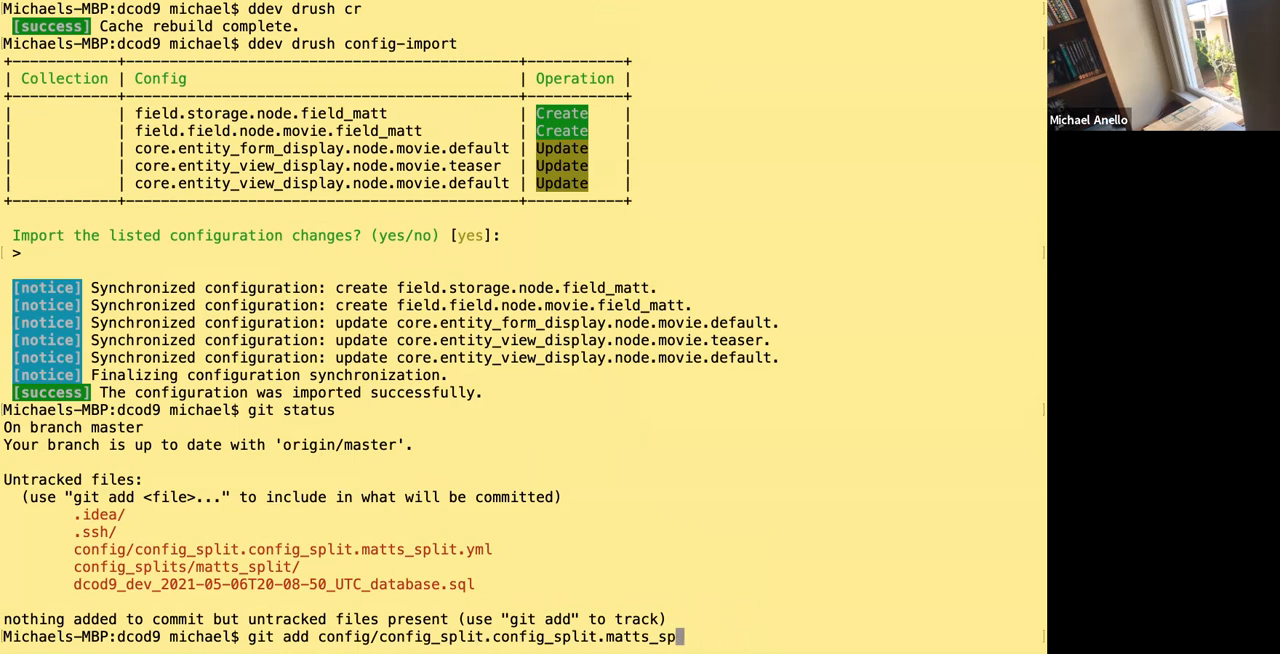
pyautogui.press('BackSpace')
pyautogui.press('BackSpace')
pyautogui.press('BackSpace')
pyautogui.press('BackSpace')
pyautogui.press('BackSpace')
pyautogui.press('BackSpace')
pyautogui.press('BackSpace')
pyautogui.press('BackSpace')
pyautogui.press('BackSpace')
pyautogui.press('BackSpace')
pyautogui.press('BackSpace')
pyautogui.press('BackSpace')
pyautogui.press('BackSpace')
pyautogui.press('BackSpace')
pyautogui.press('BackSpace')
pyautogui.press('BackSpace')
pyautogui.press('BackSpace')
pyautogui.press('BackSpace')
pyautogui.press('BackSpace')
pyautogui.press('BackSpace')
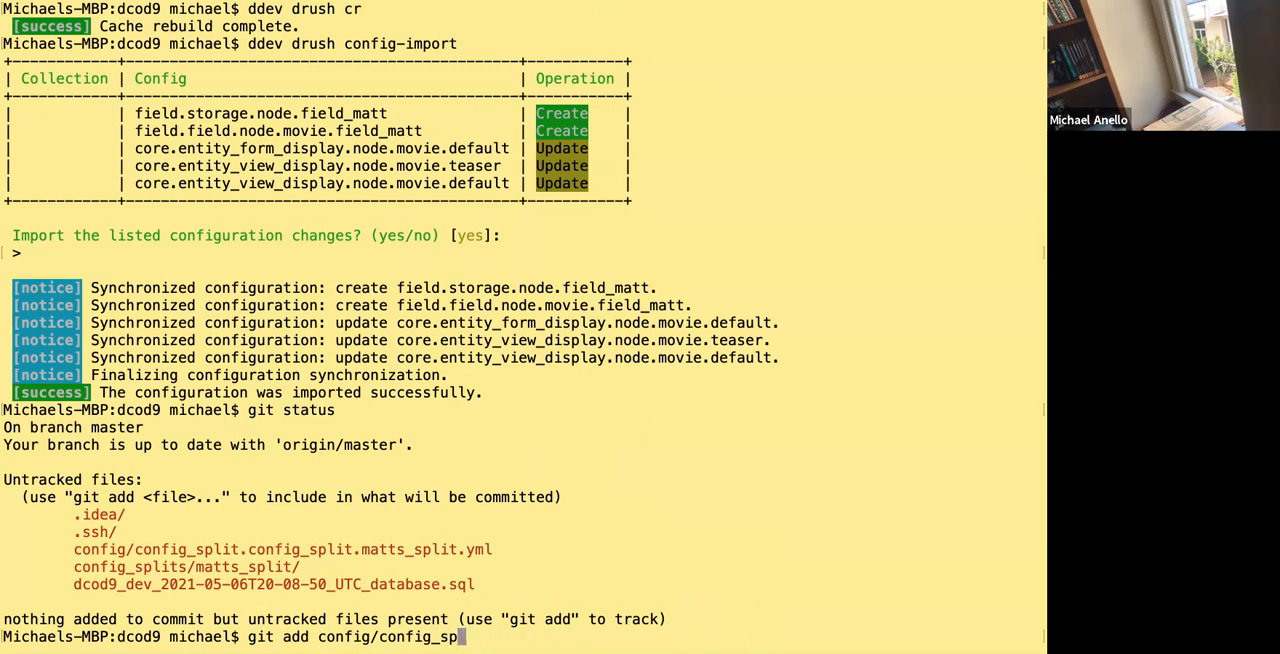
pyautogui.press('BackSpace')
pyautogui.write('confg')
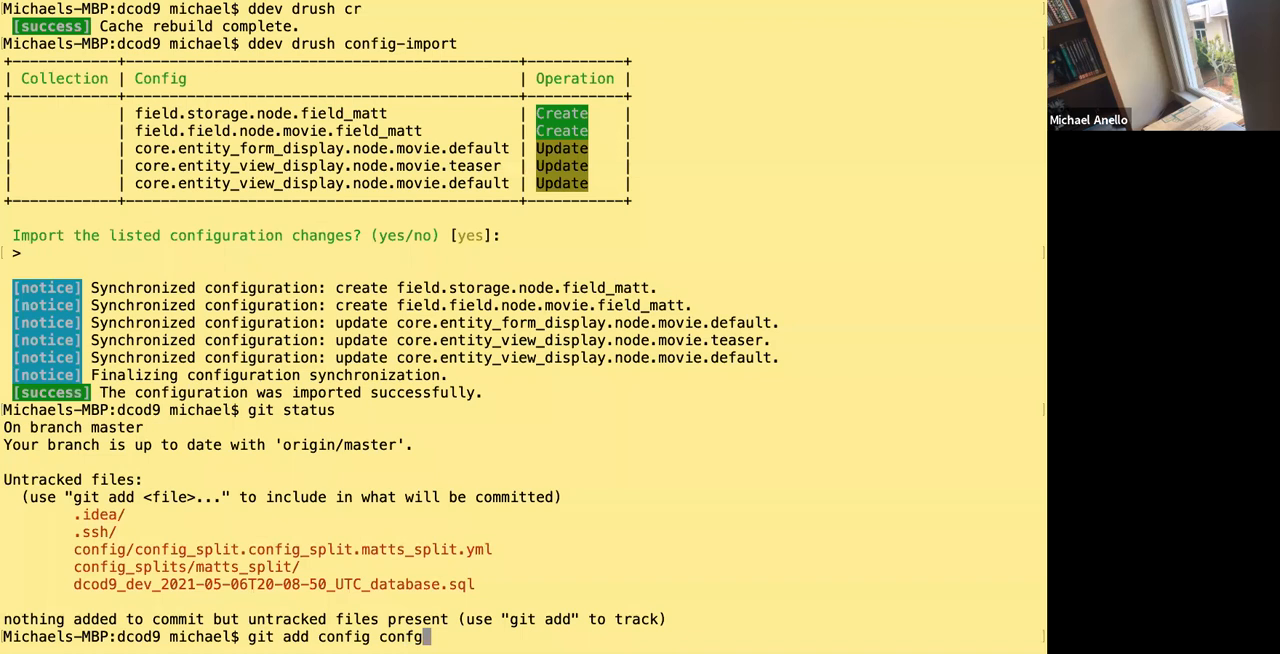
pyautogui.press('BackSpace')
pyautogui.write('ig_s')
pyautogui.press('Tab')
pyautogui.press('Return')
pyautogui.write('git status')
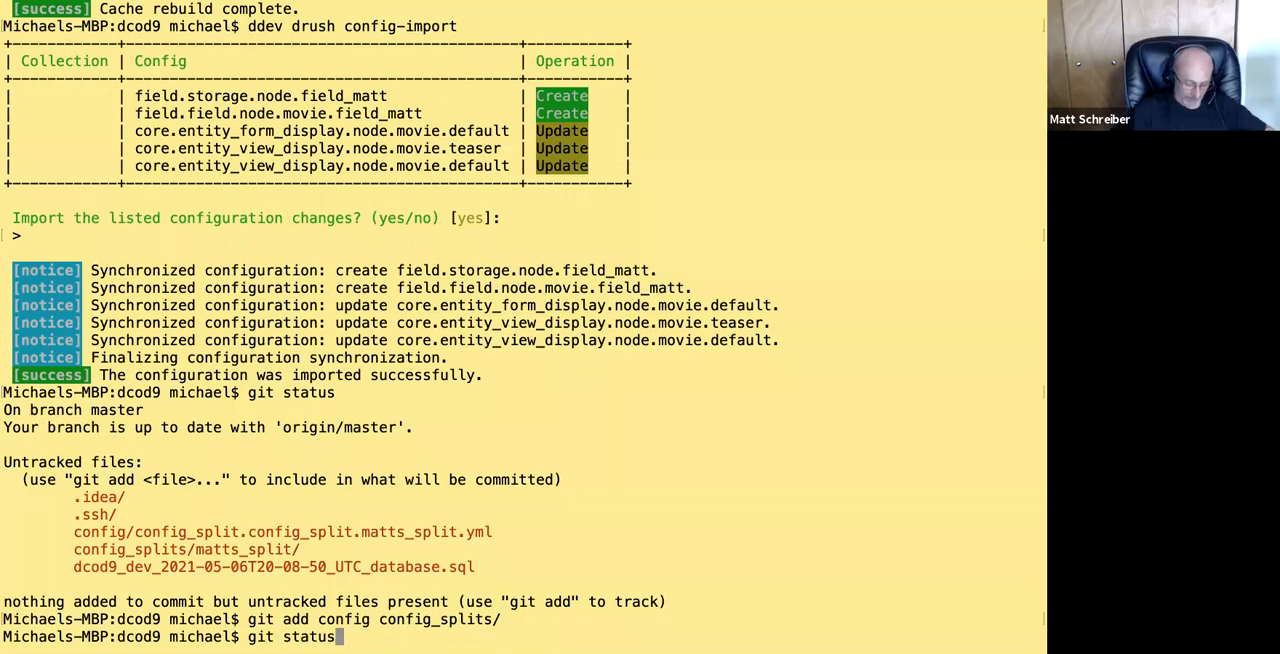
pyautogui.press('Return')
# Commit the staged files with the message 'Added Matt Split stuff.'.
pyautogui.write('git commit -m')
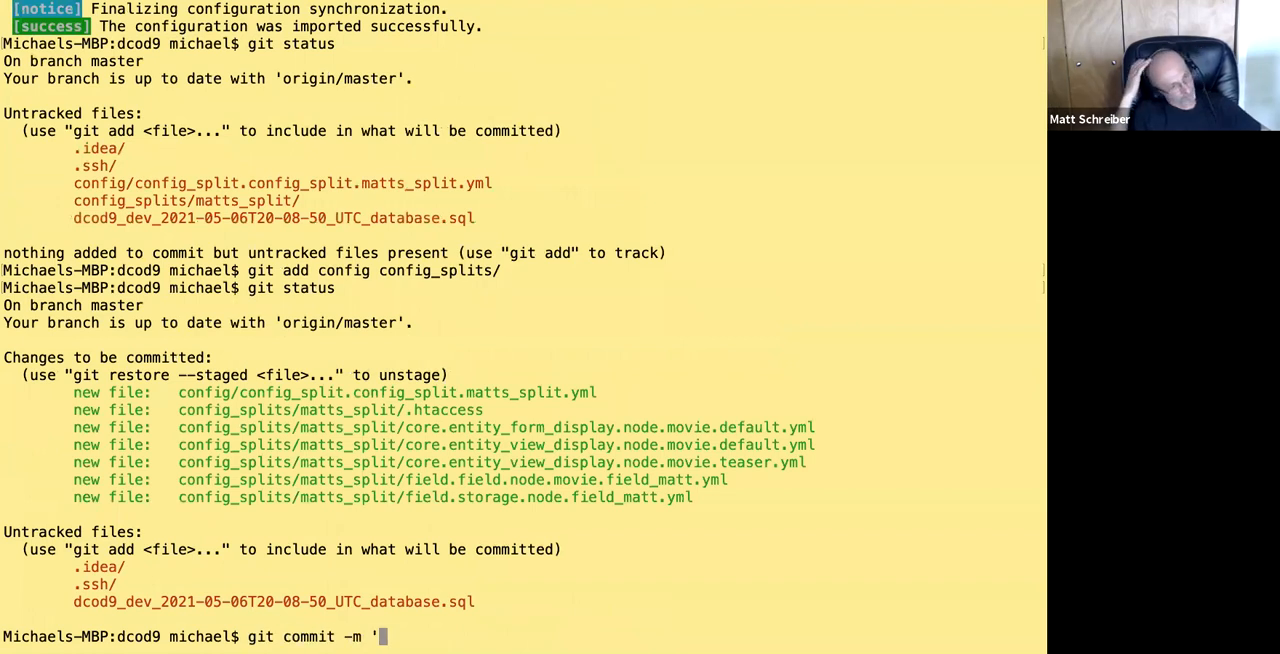
pyautogui.write('Added')
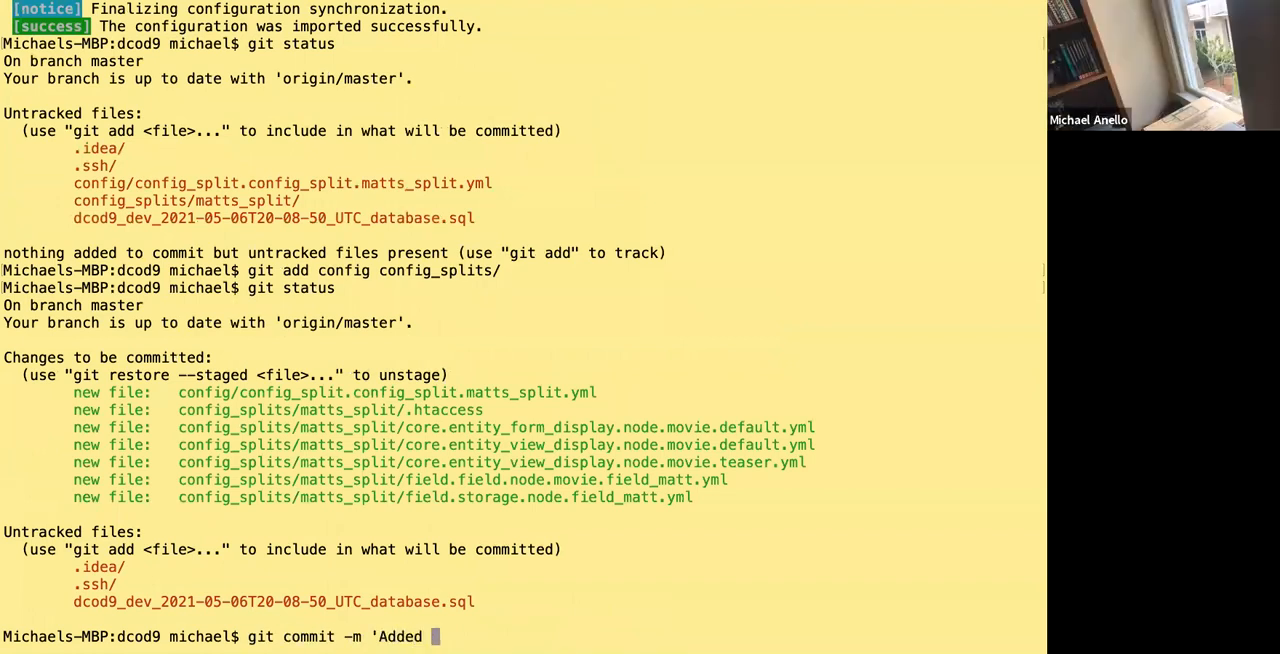
pyautogui.write(" Matt Split stuff.'")
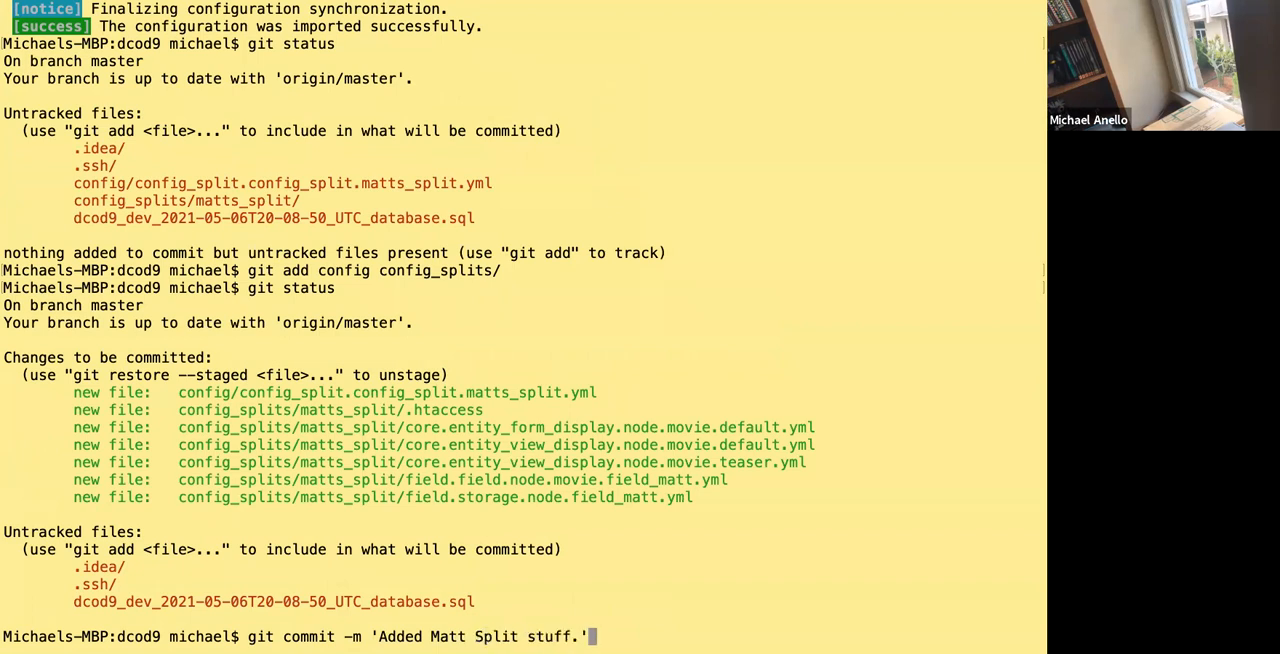
pyautogui.press('Return')
# Push the commit to the remote repository with git push origin master.
pyautogui.write('git push ')
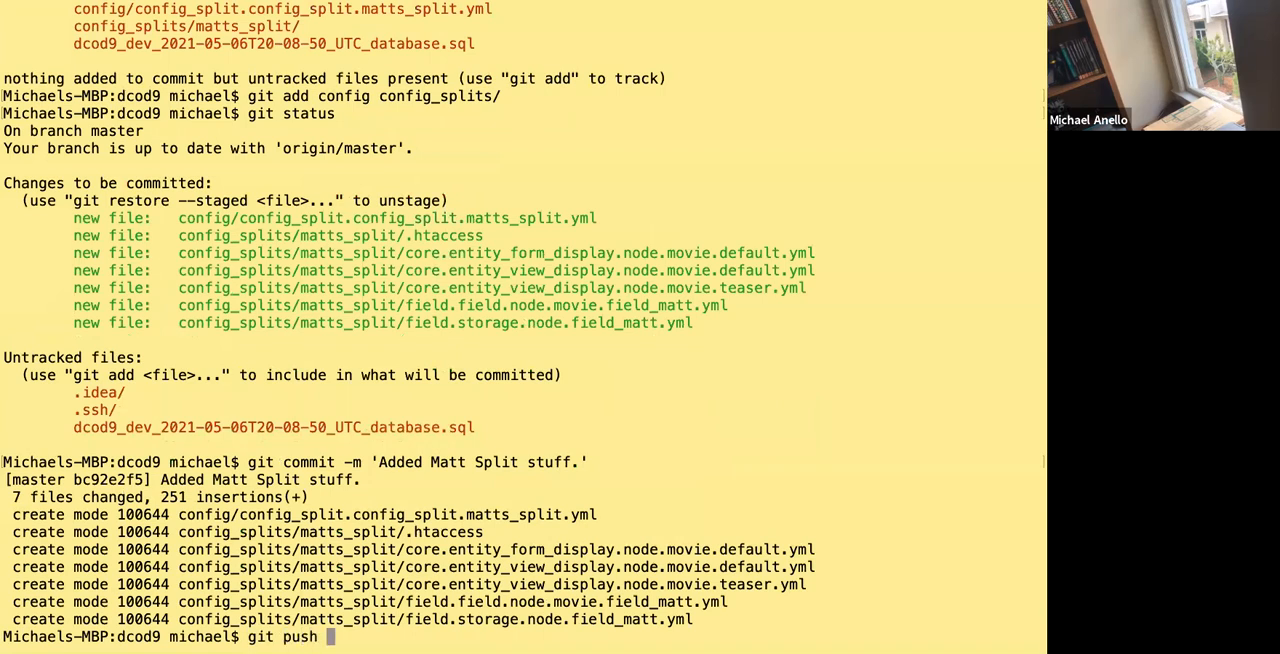
pyautogui.write('origin master')
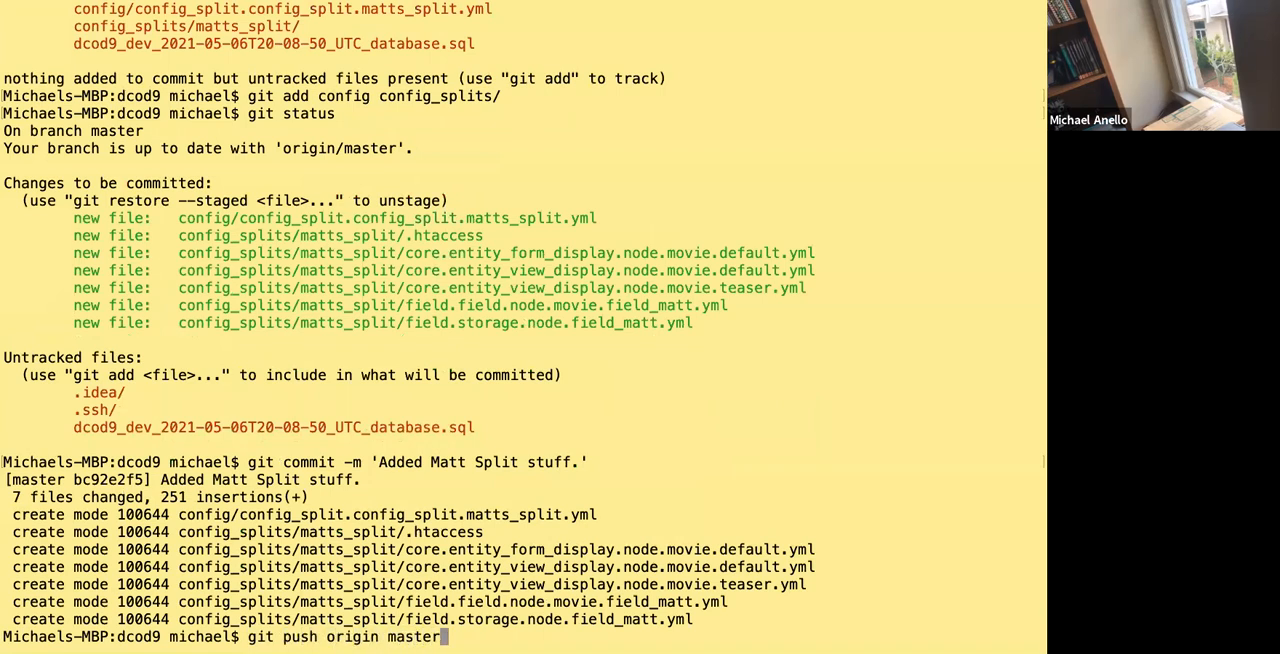
pyautogui.press('Return')
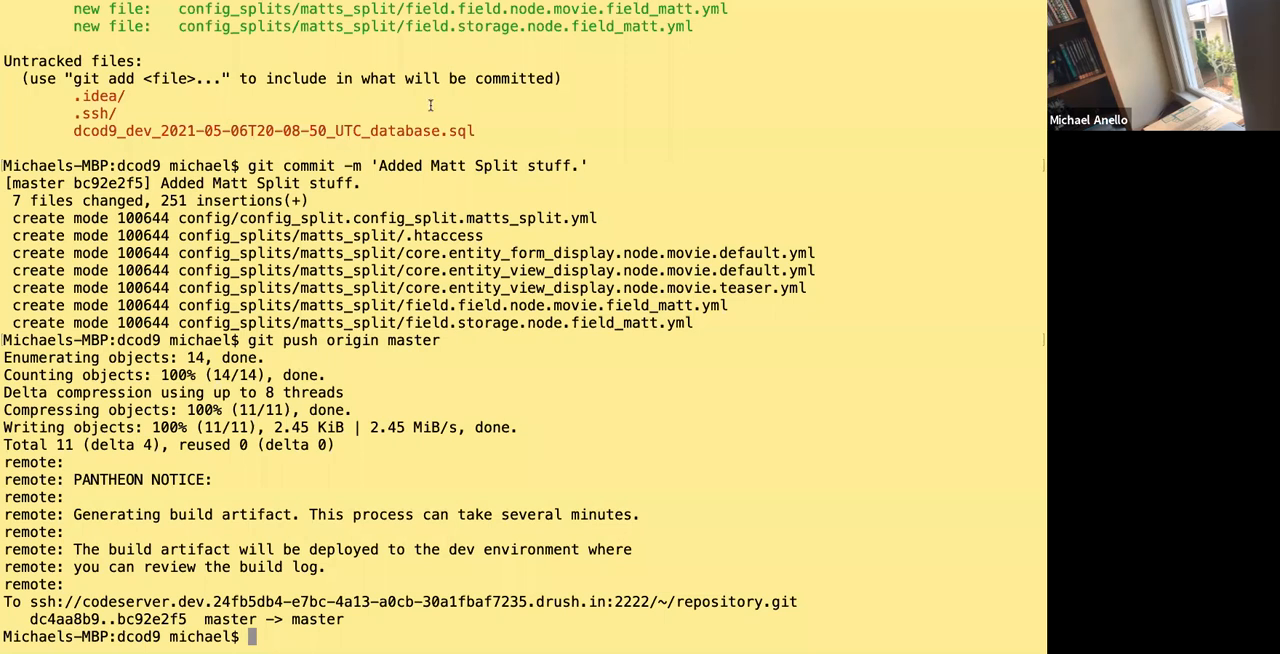
# In the browser, open the local site's Configuration Split settings and edit the matts_split entry.
pyautogui.hotkey('ctrl', 'Right')
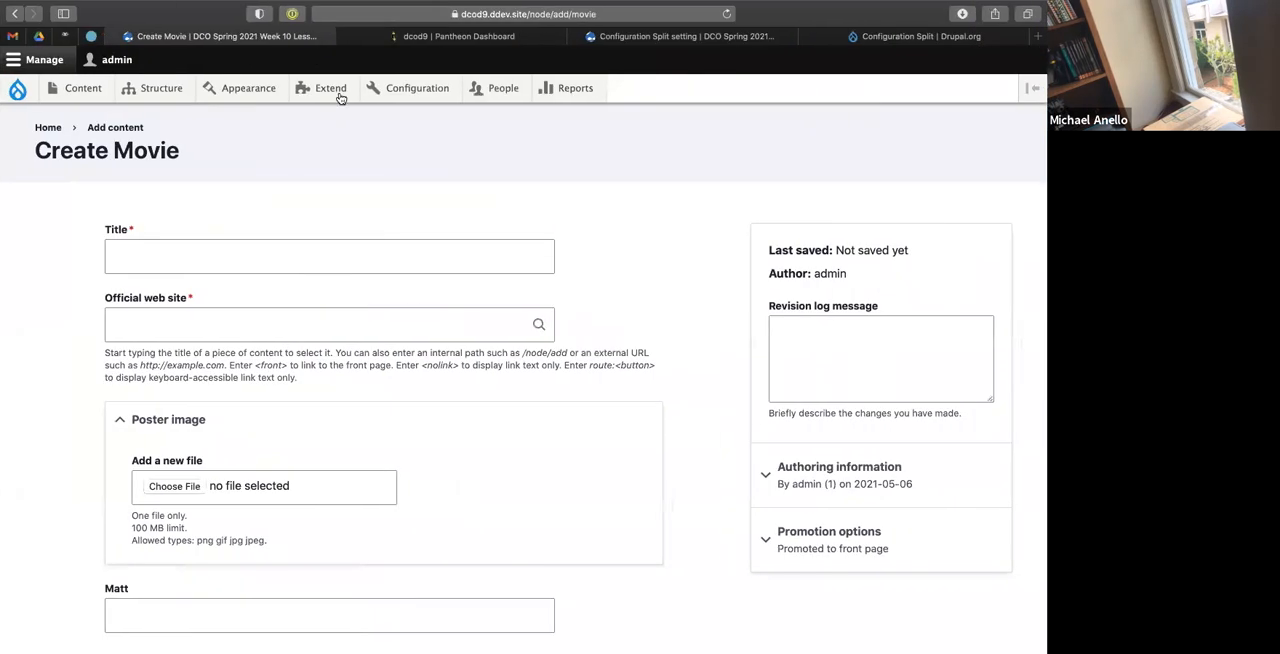
pyautogui.moveTo(407, 95)
pyautogui.moveTo(483, 234)
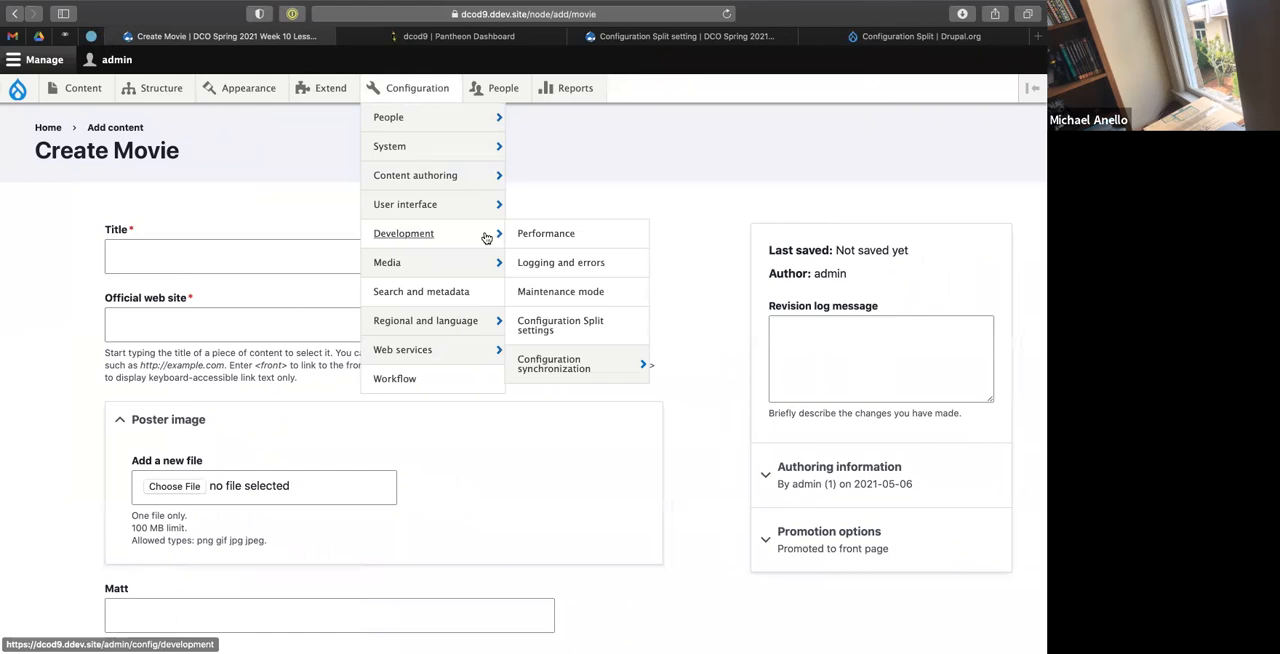
pyautogui.click(530, 328)
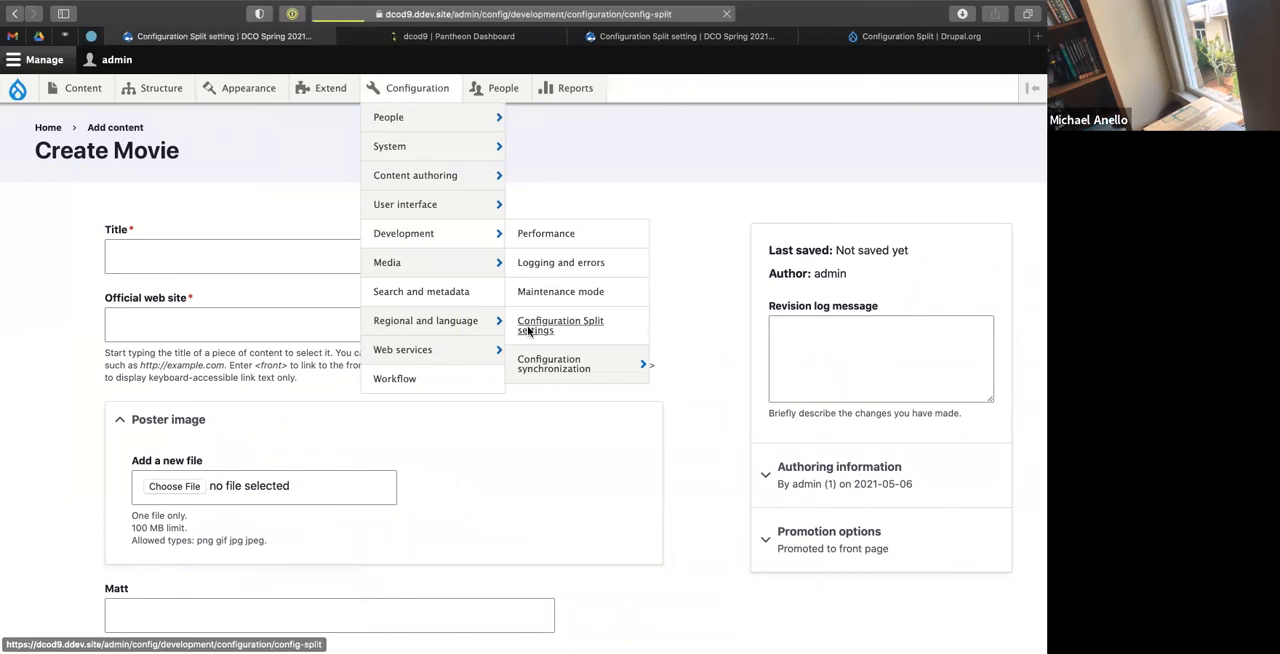
pyautogui.click(904, 364)
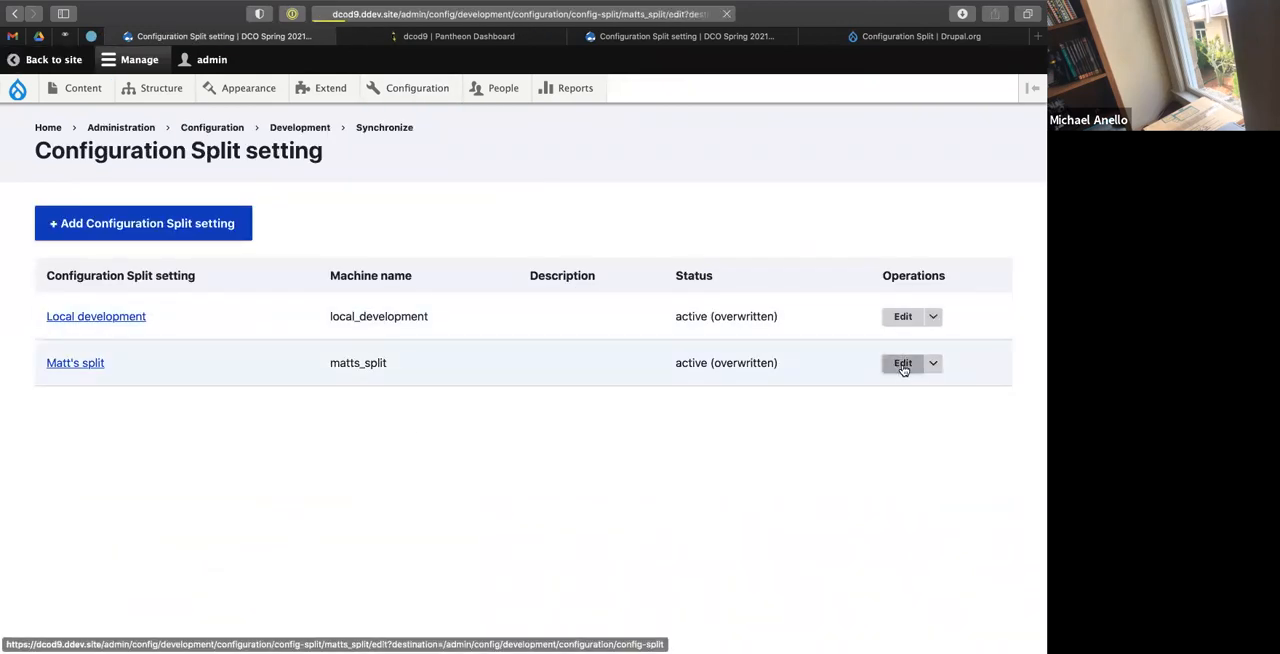
# Review which configuration items are selected under Complete Split and Conditional Split for matts_split.
pyautogui.scroll(-10, 418, 426)
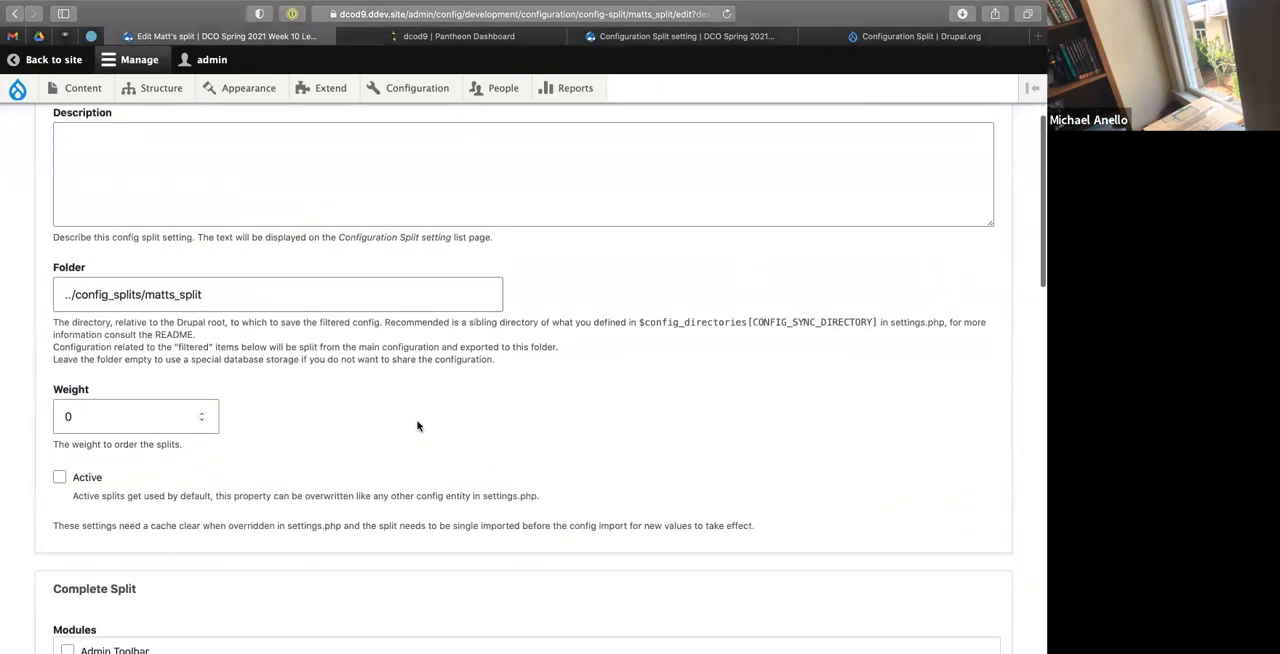
pyautogui.scroll(-15, 384, 362)
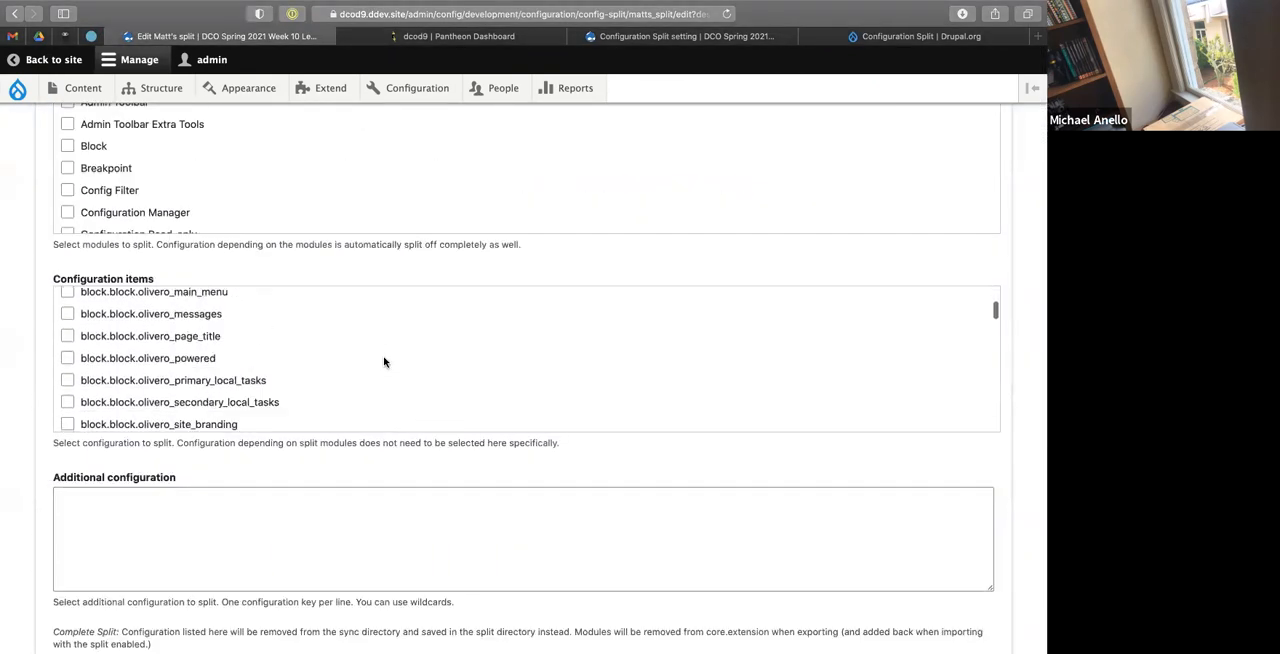
pyautogui.scroll(-15, 384, 362)
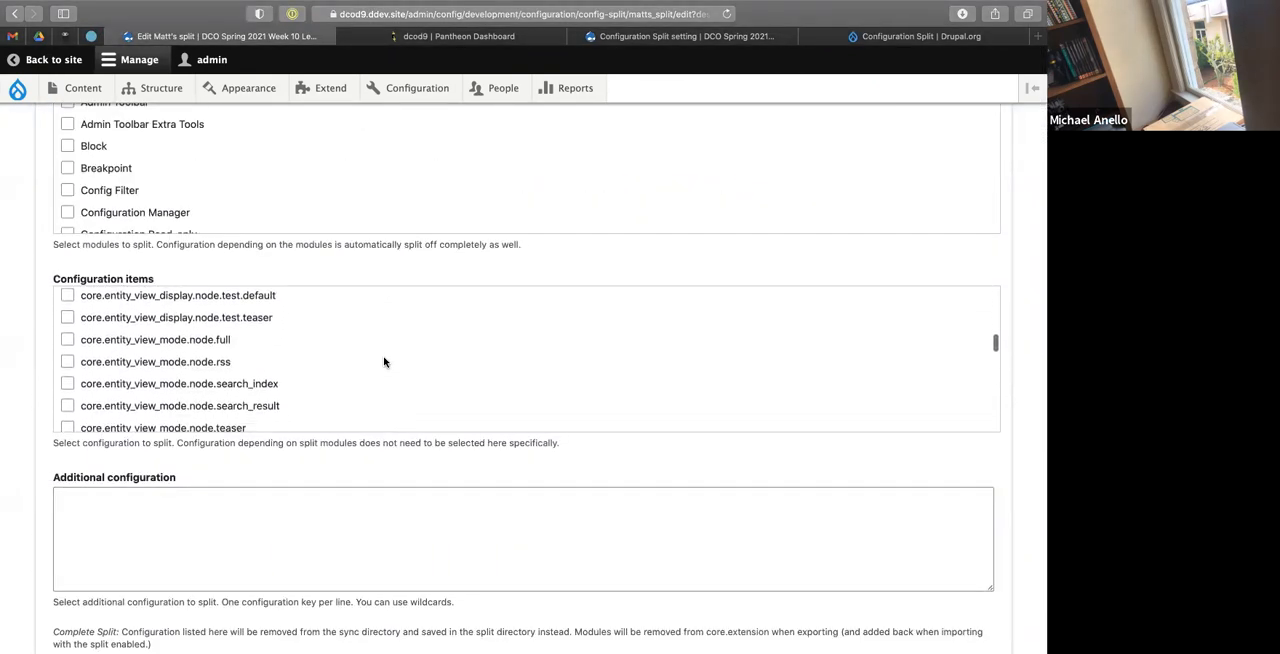
pyautogui.scroll(3, 384, 362)
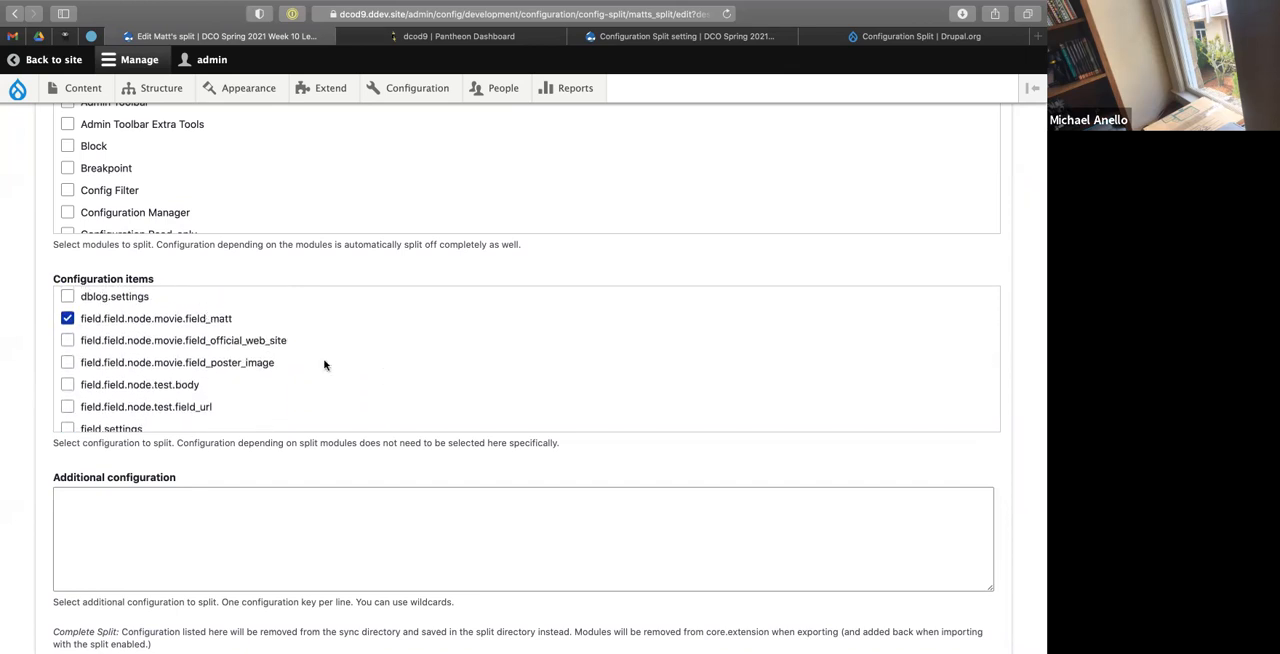
pyautogui.scroll(-8, 134, 337)
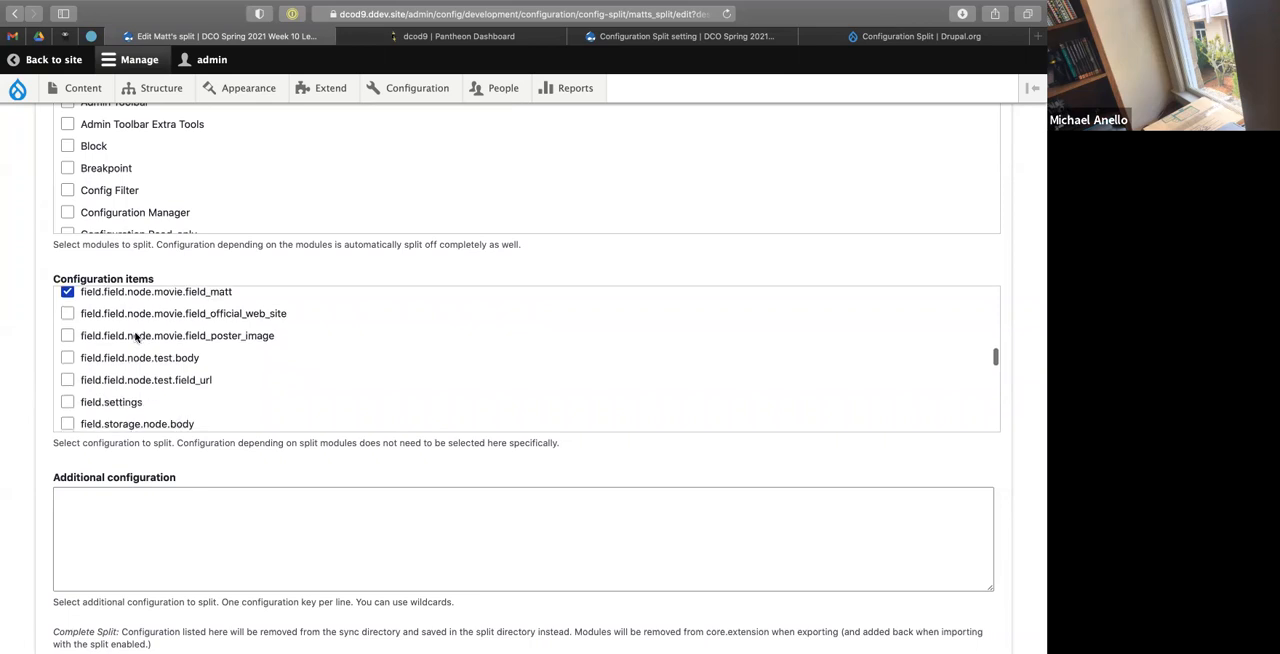
pyautogui.scroll(-10, 12, 509)
pyautogui.click(140, 289)
pyautogui.scroll(3, 145, 273)
pyautogui.scroll(-12, 145, 273)
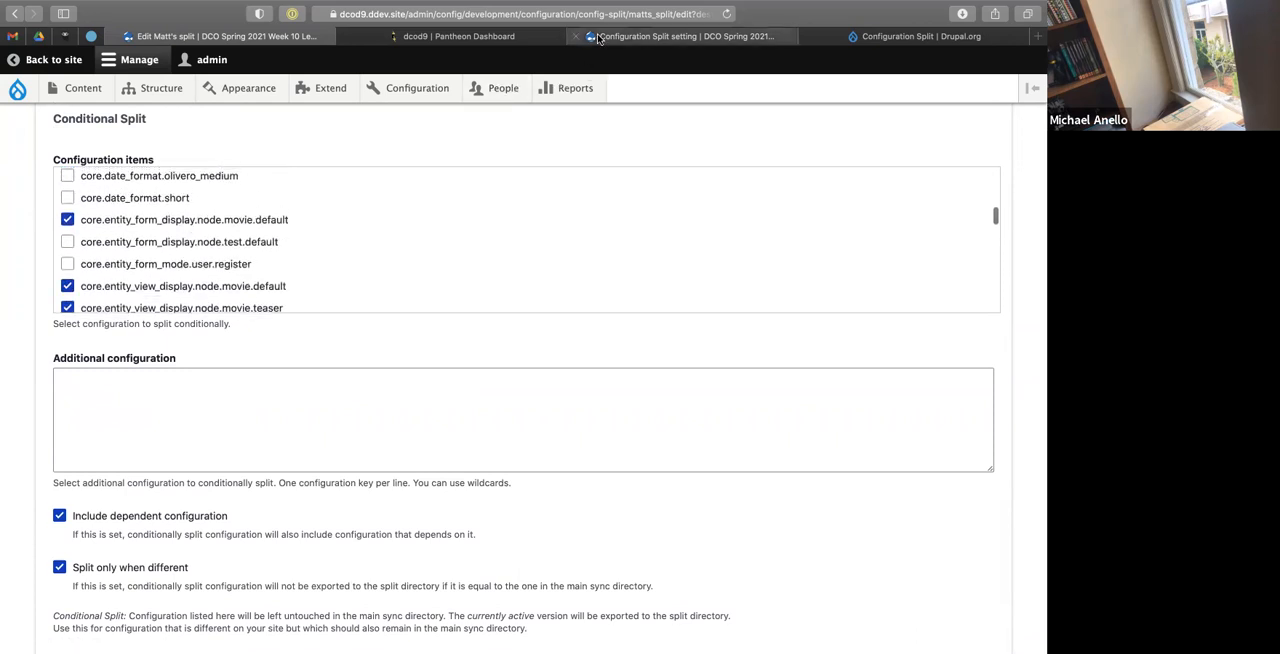
# Check the Pantheon dashboard for the Dev environment and flush all caches on the Pantheon dev site.
pyautogui.click(450, 37)
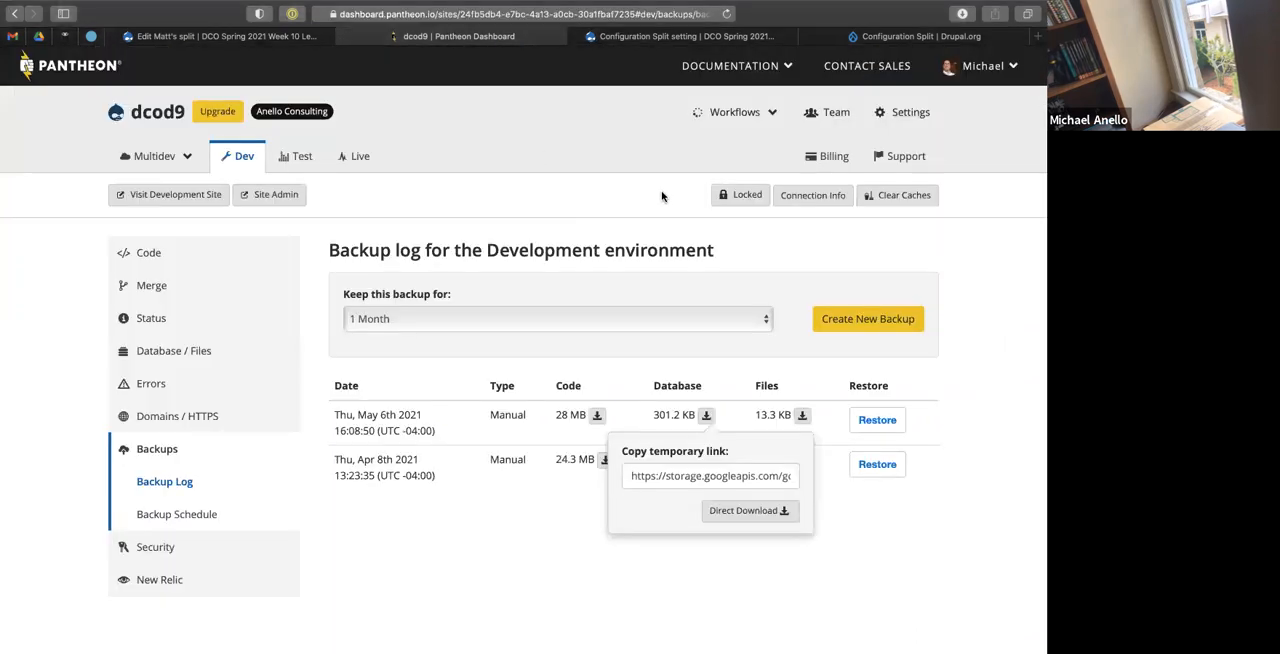
pyautogui.click(1017, 216)
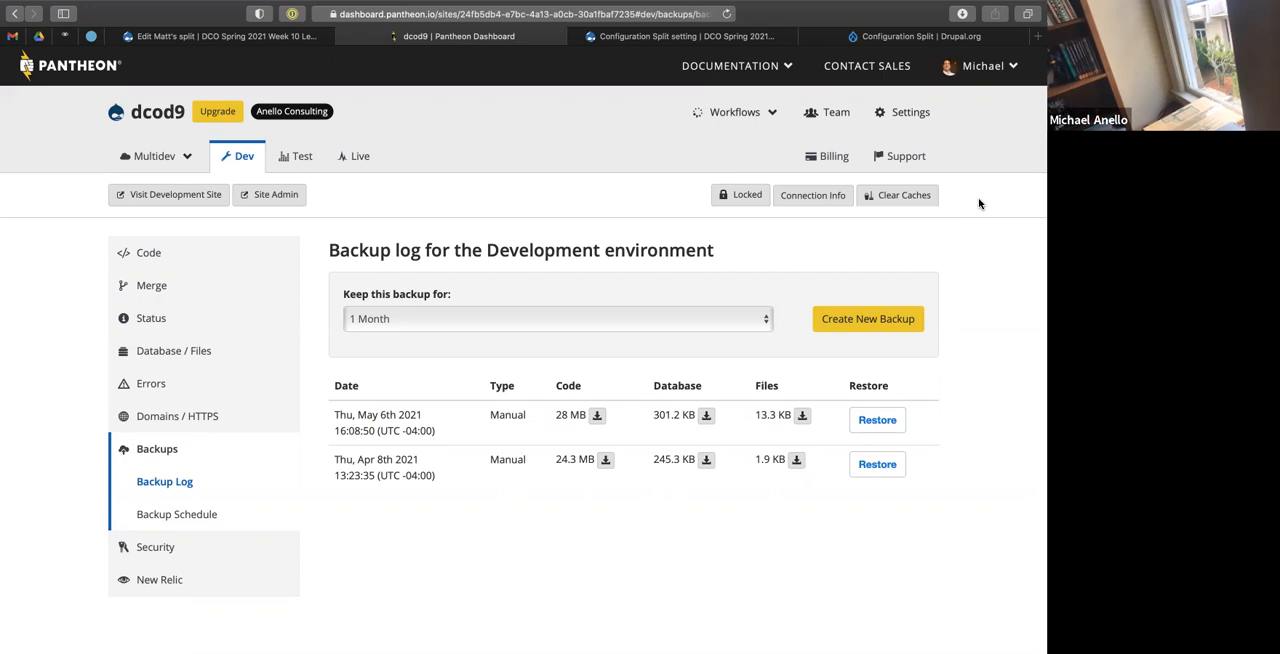
pyautogui.click(625, 42)
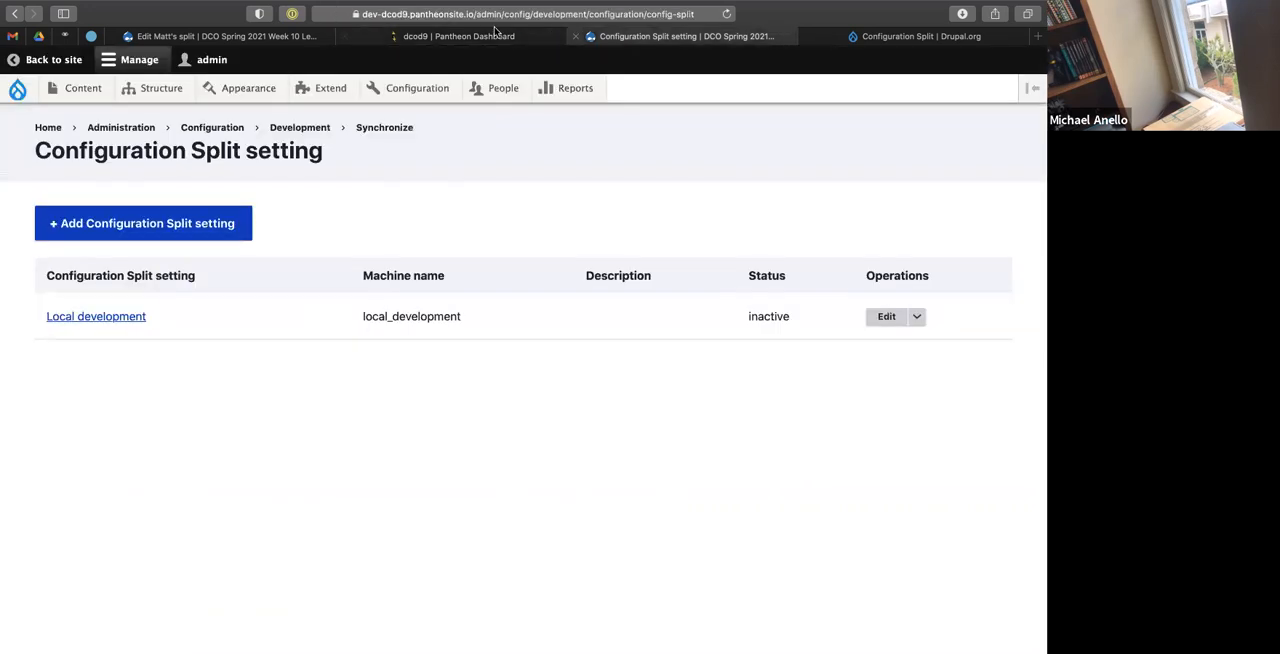
pyautogui.moveTo(17, 89)
pyautogui.click(38, 146)
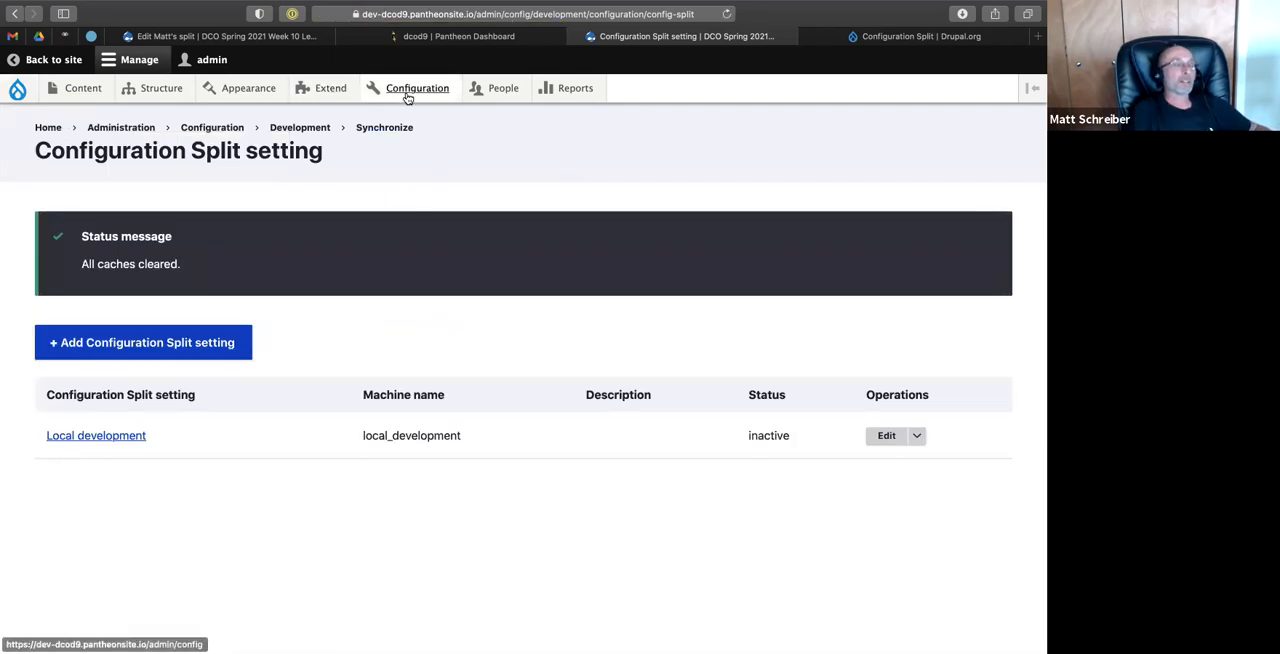
# Open configuration synchronization on the Pantheon dev site and import all pending configuration changes.
pyautogui.moveTo(406, 94)
pyautogui.moveTo(422, 271)
pyautogui.moveTo(417, 245)
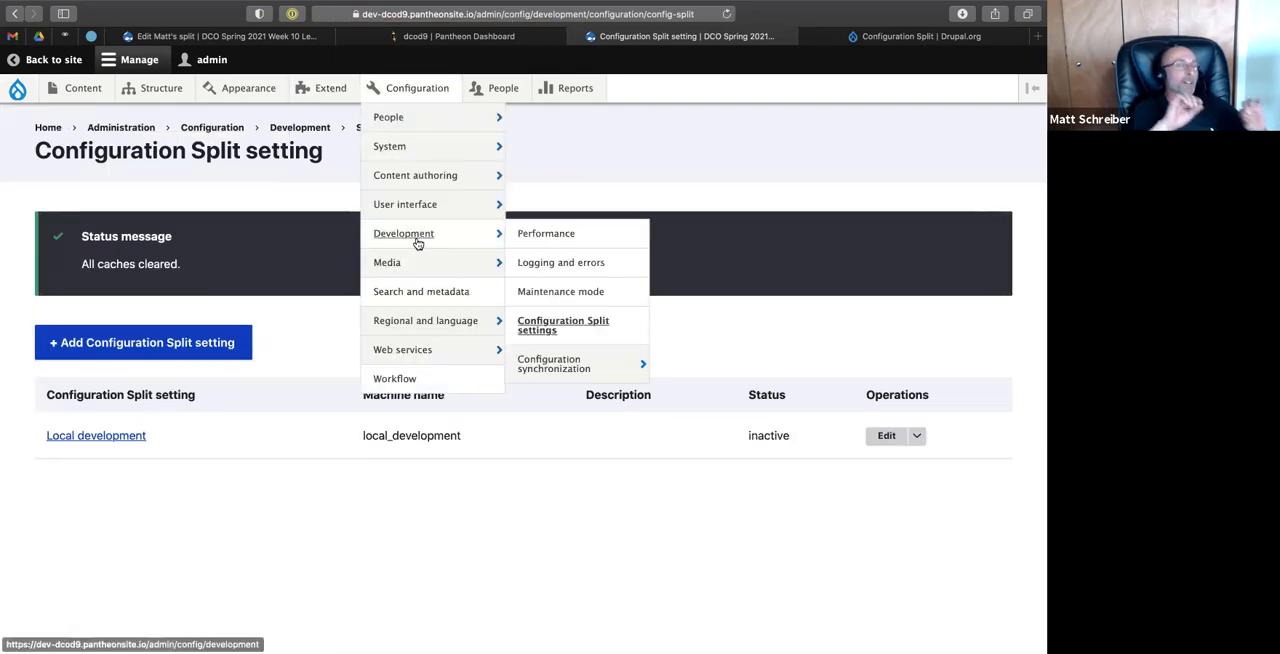
pyautogui.click(543, 364)
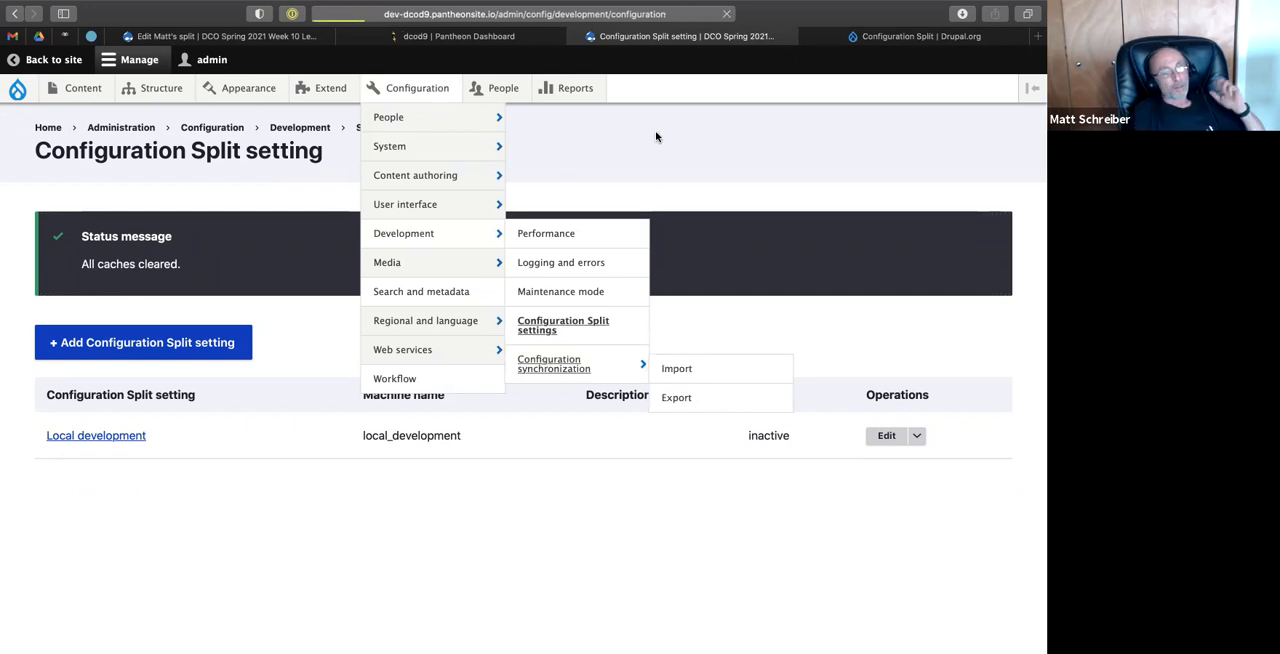
pyautogui.click(55, 436)
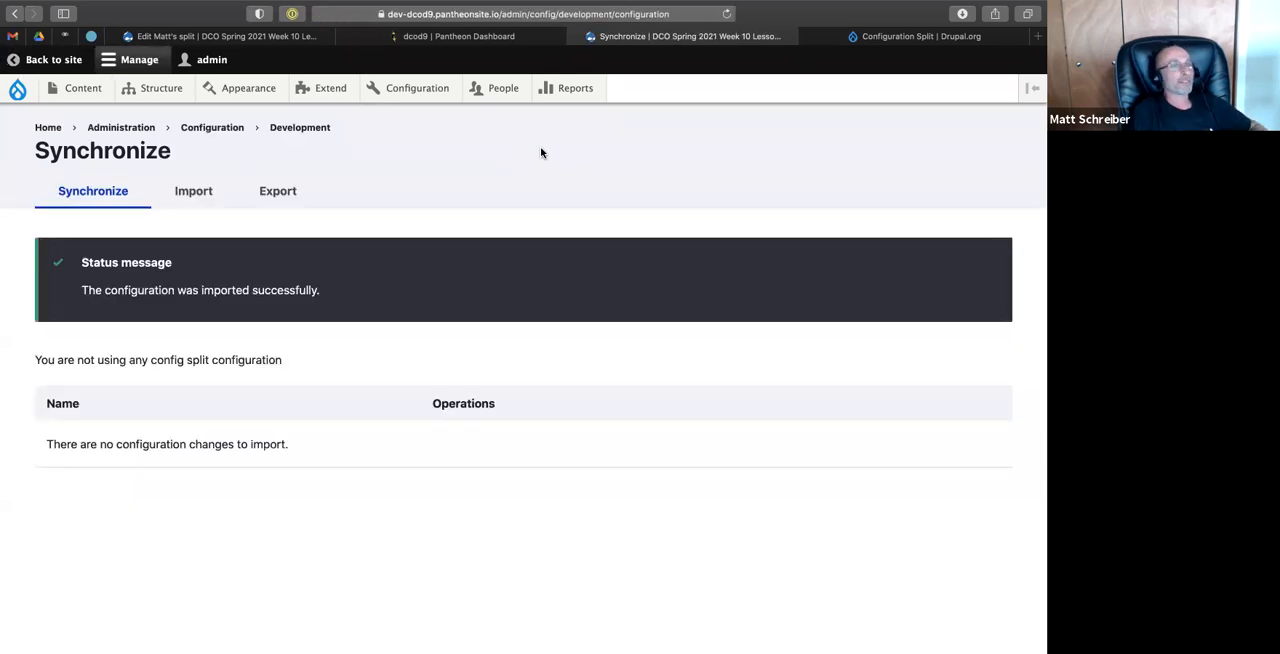
# Open the dev site's Configuration Split settings to check the status of the listed splits.
pyautogui.moveTo(318, 82)
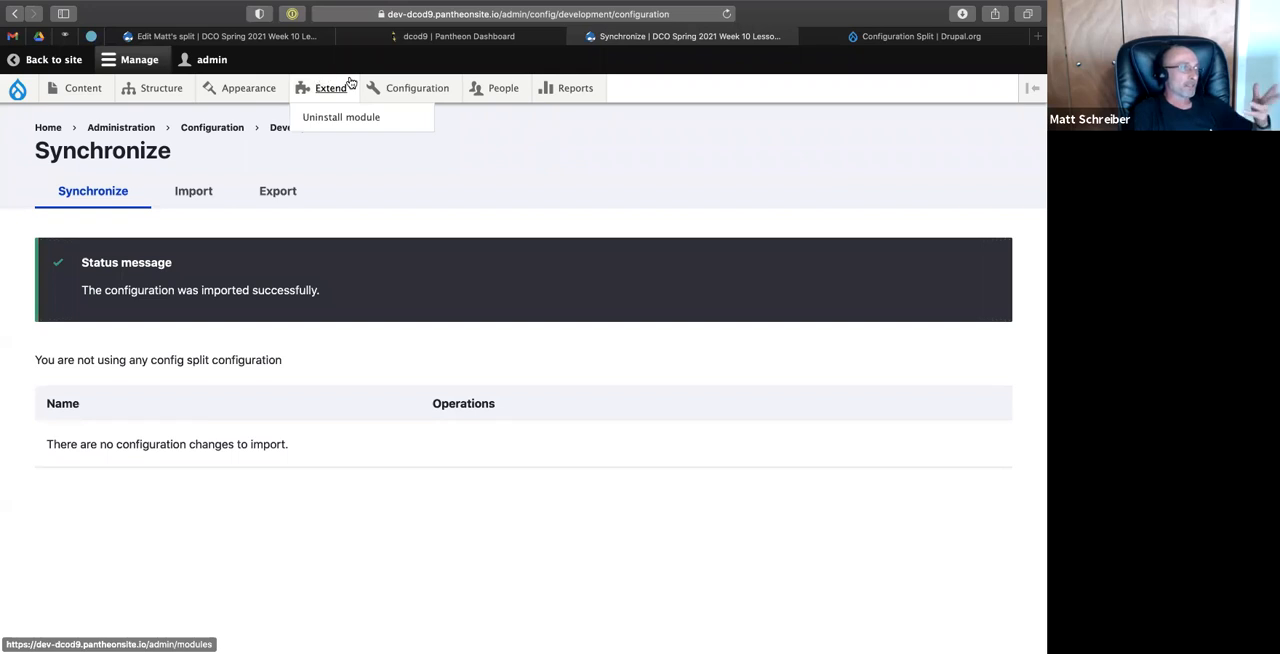
pyautogui.moveTo(408, 93)
pyautogui.moveTo(422, 190)
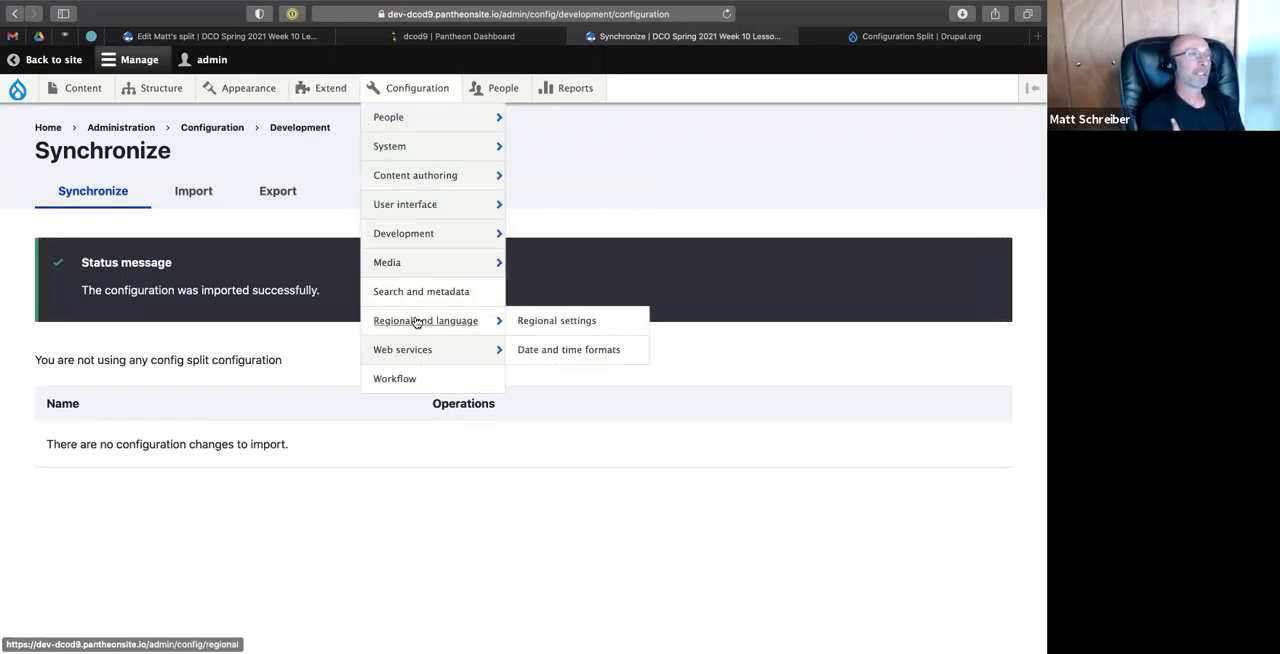
pyautogui.moveTo(406, 246)
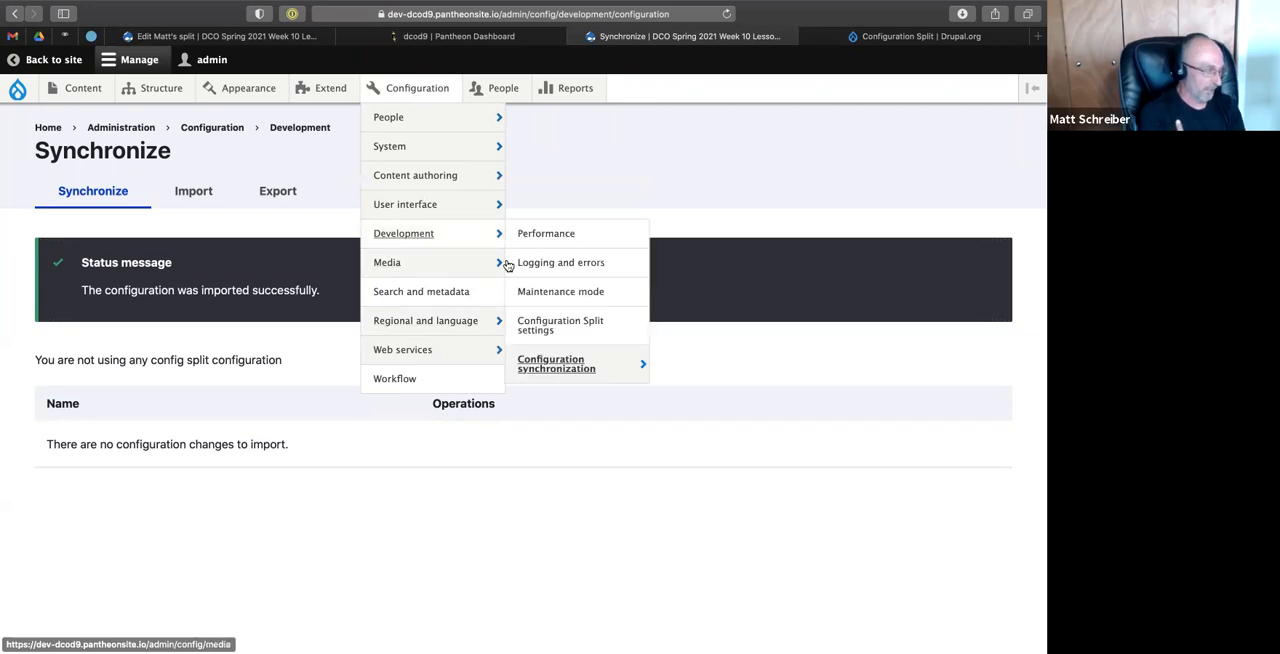
pyautogui.click(535, 329)
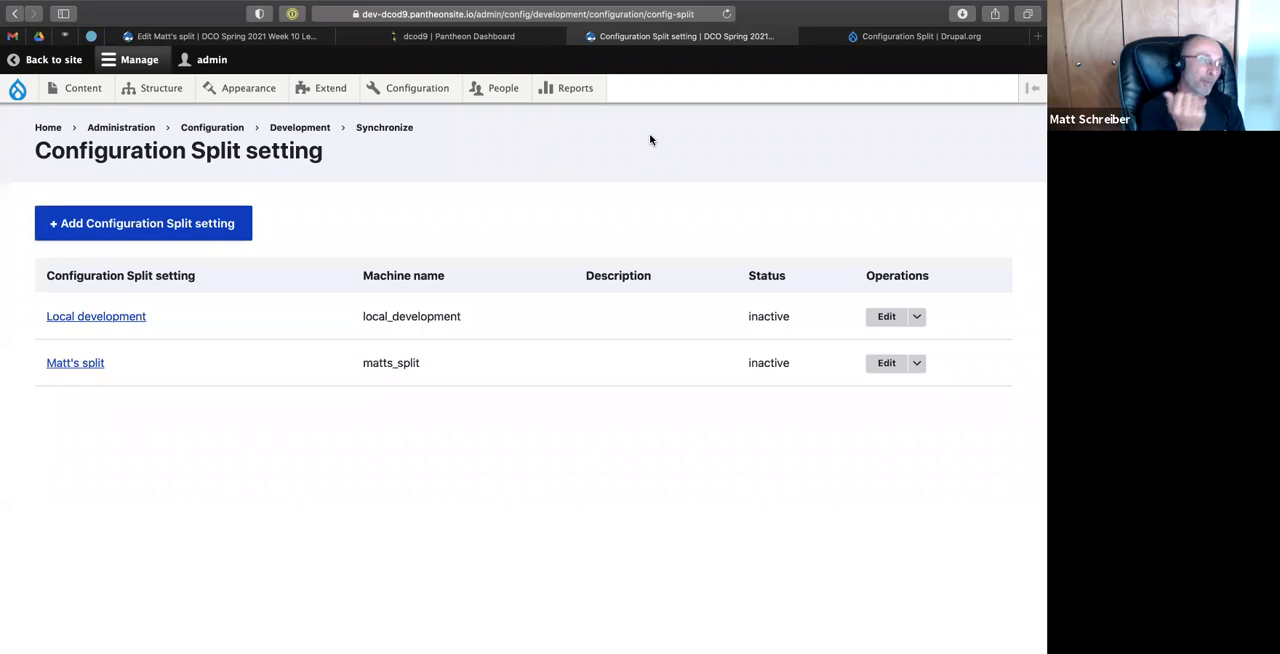
# Open the form for adding a new Movie on the dev site to check its fields.
pyautogui.moveTo(82, 90)
pyautogui.moveTo(82, 117)
pyautogui.click(228, 119)
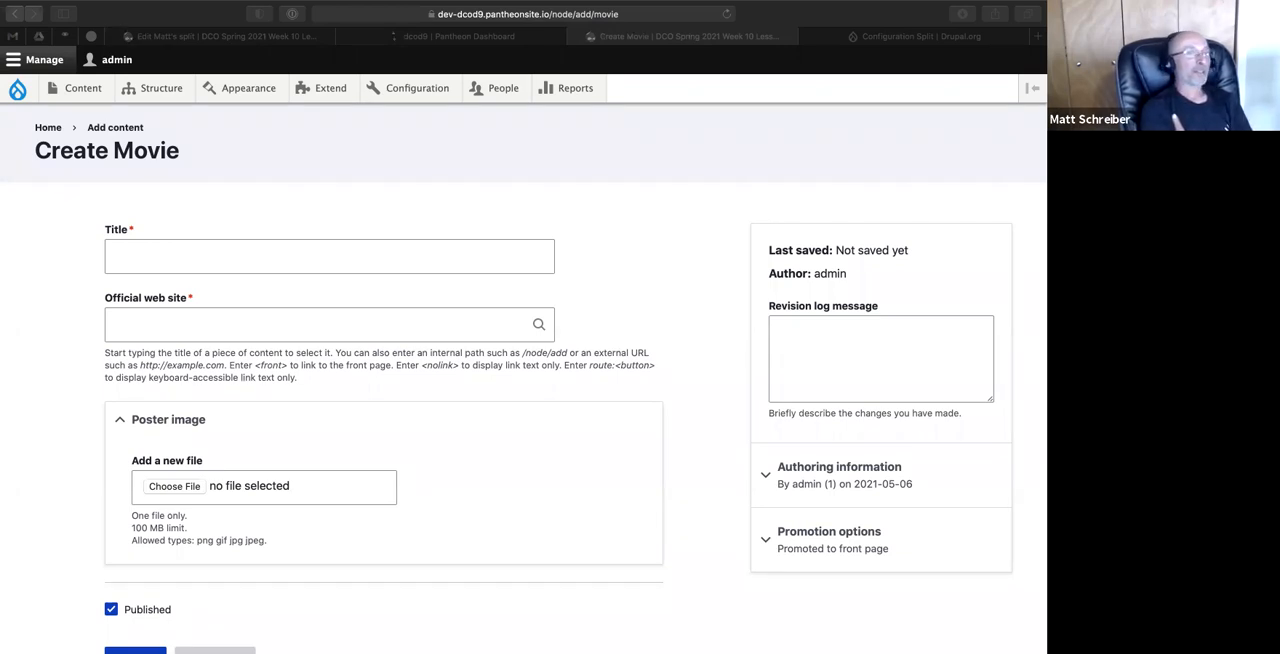
pyautogui.click(620, 246)
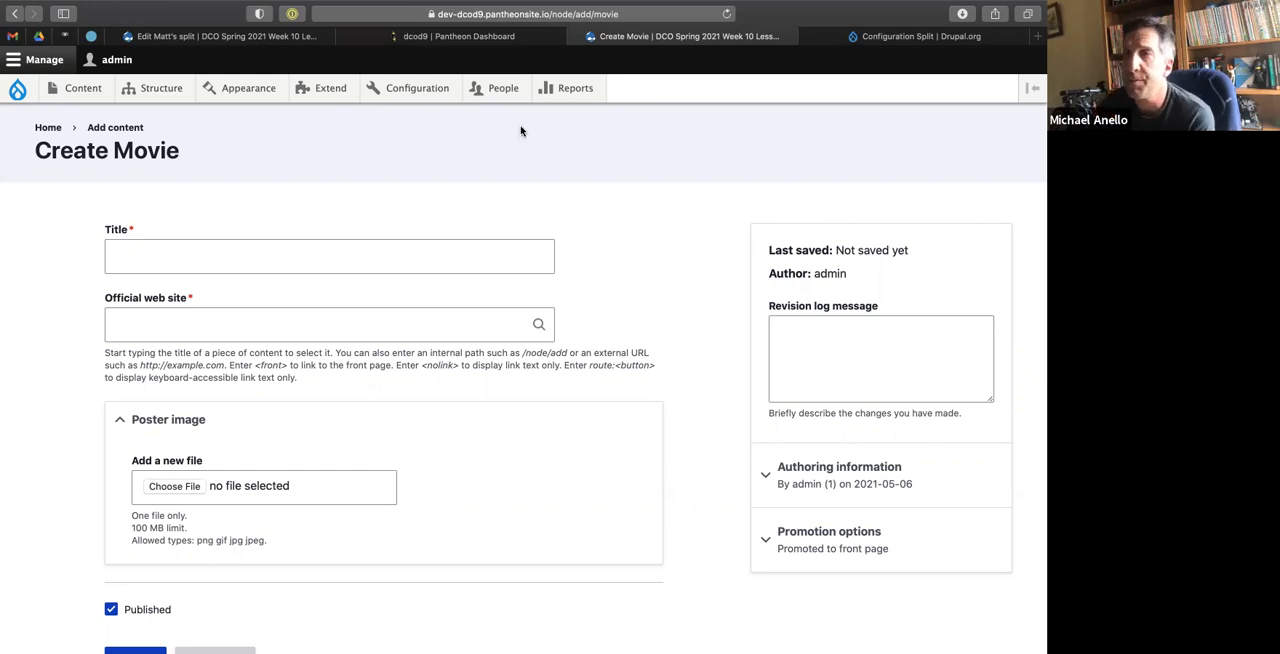
pyautogui.moveTo(705, 5)
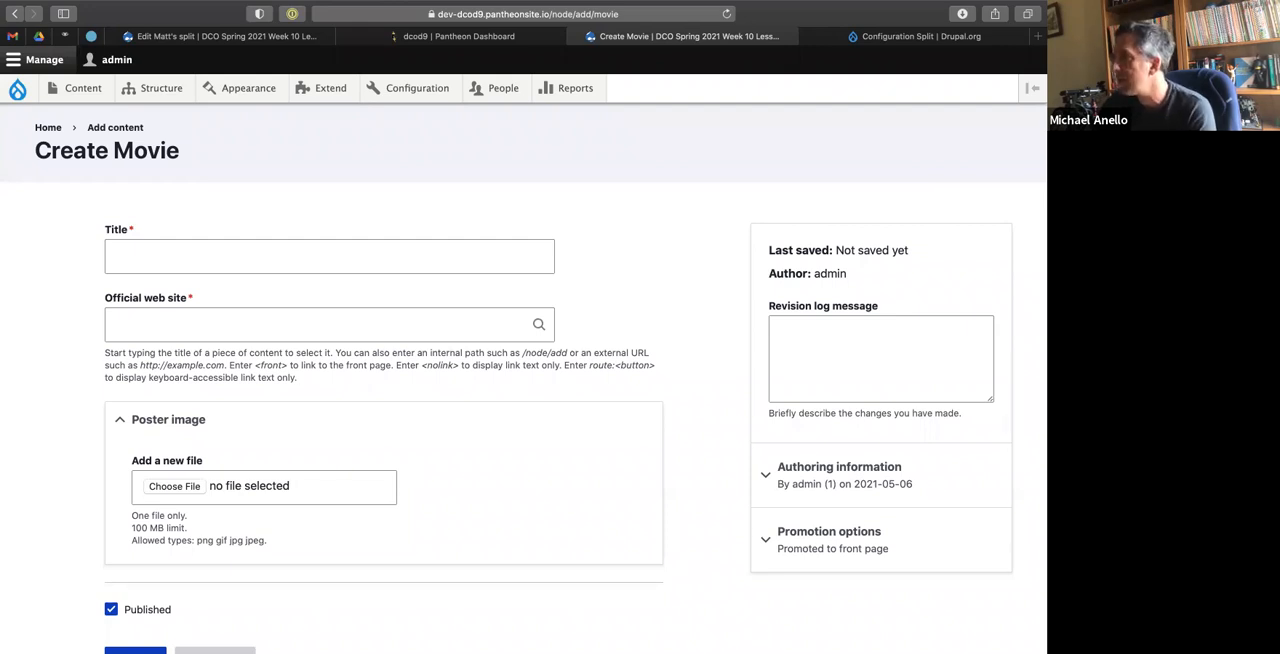
pyautogui.press('super+Tab')
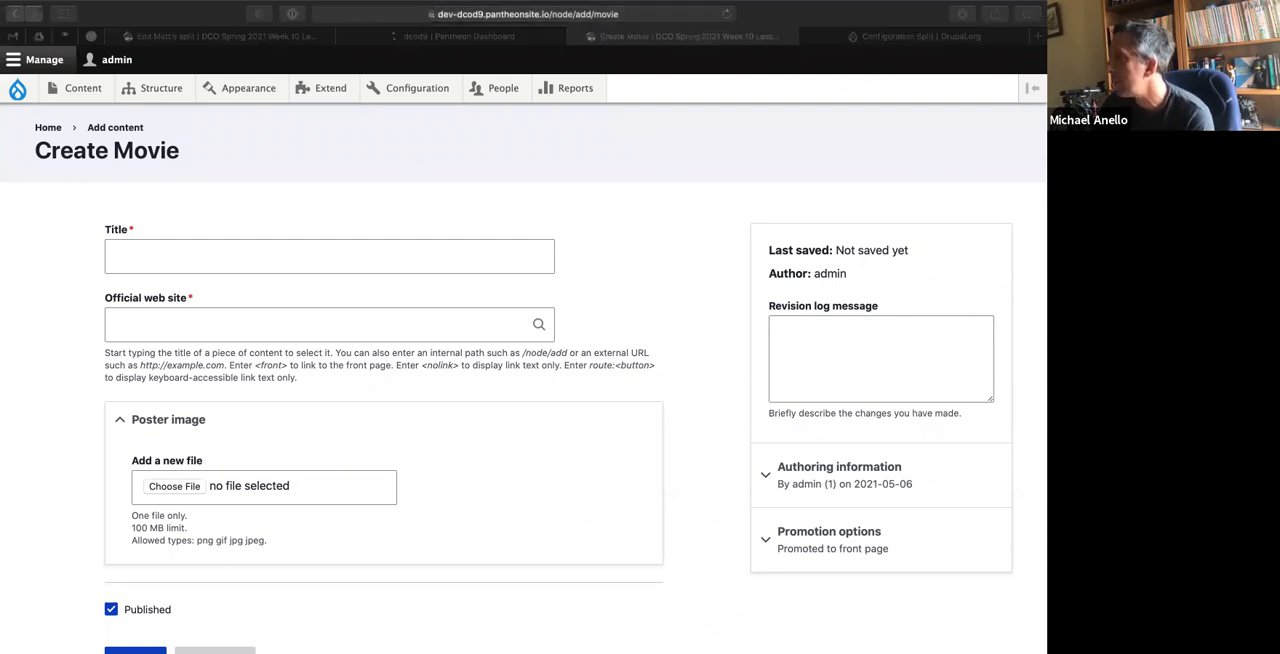